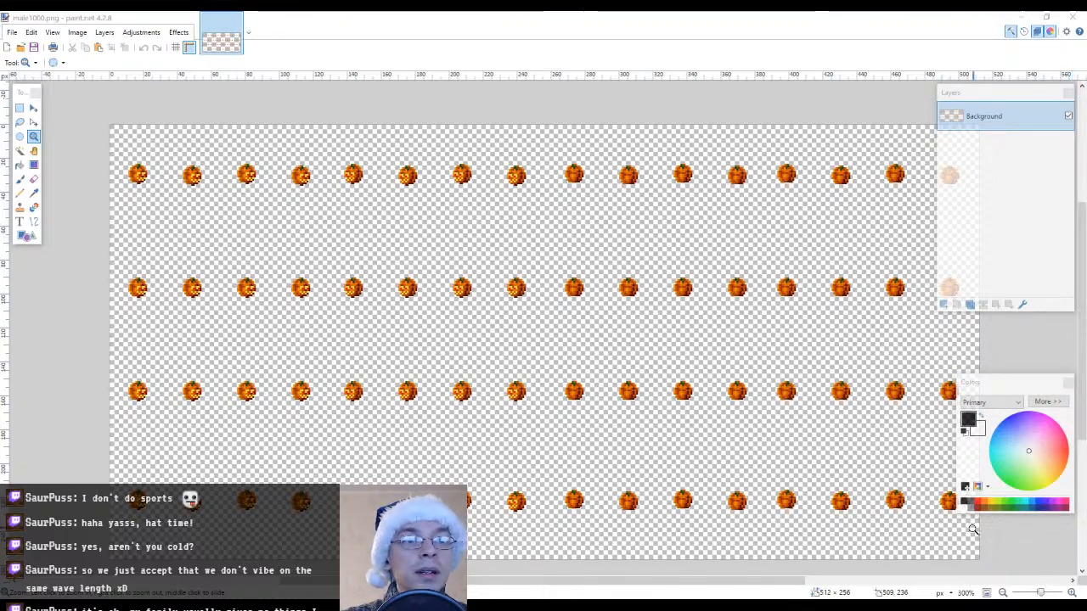
# Open om101_winter_bg.png from the file explorer as a second image alongside the pumpkin sprite sheet in paint.net
pyautogui.click(1023, 17)
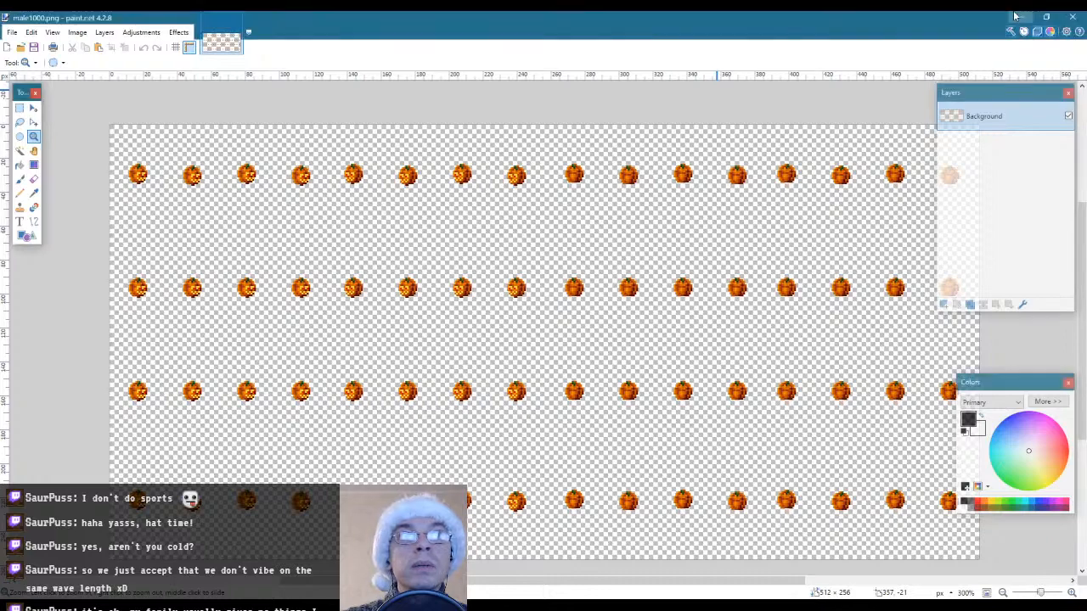
pyautogui.click(1022, 16)
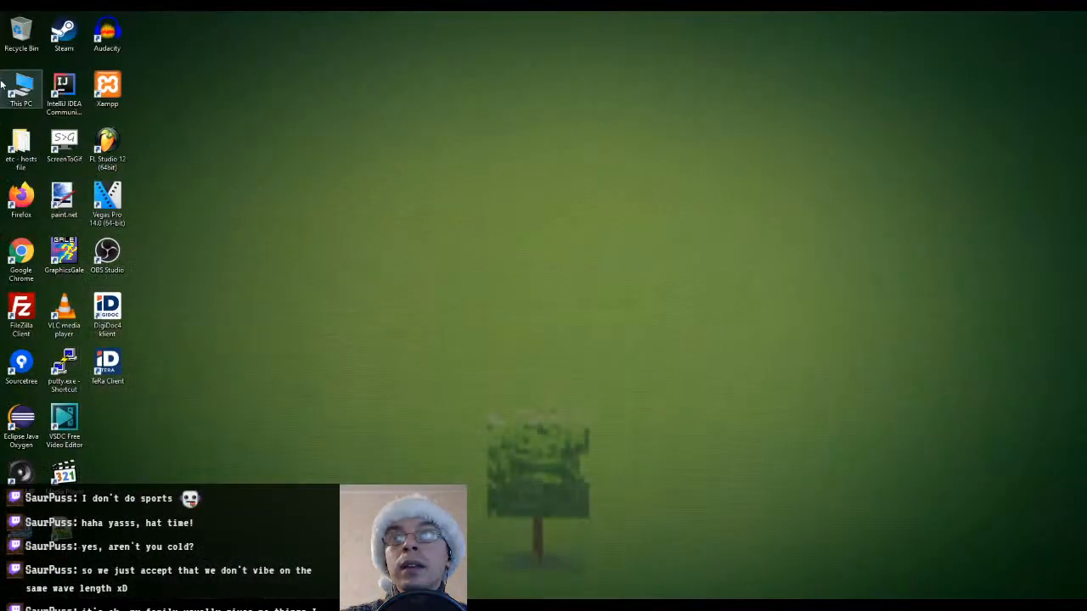
pyautogui.doubleClick(20, 87)
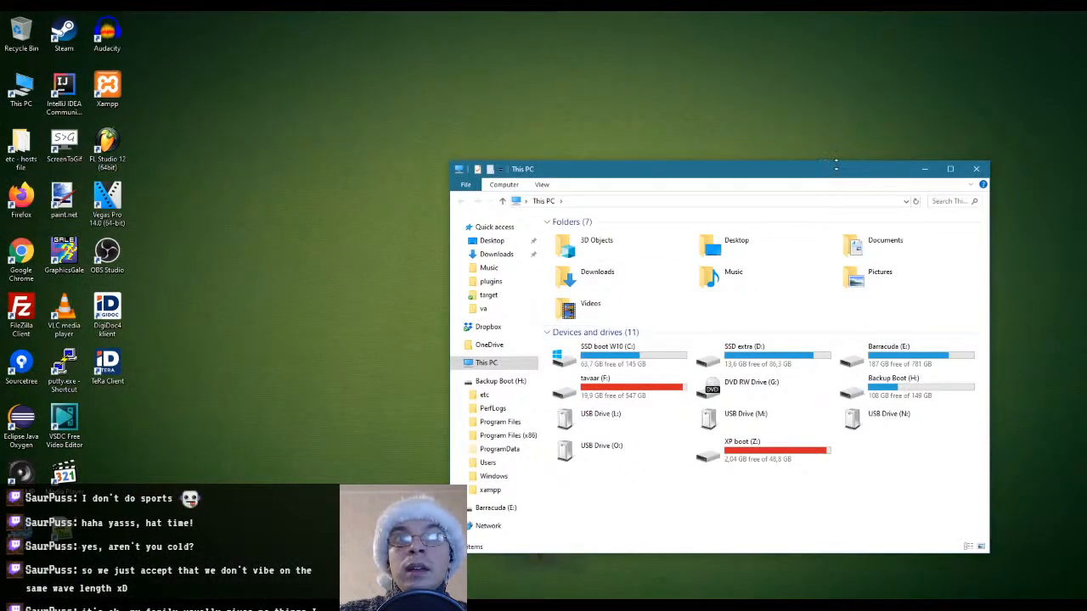
pyautogui.moveTo(812, 171); pyautogui.dragTo(1086, 151)
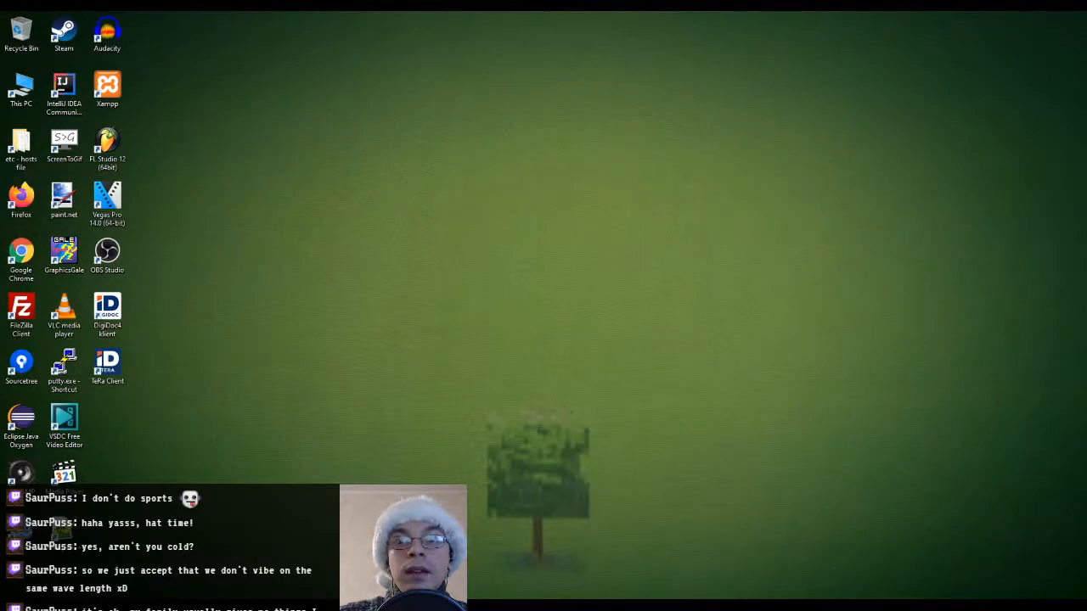
pyautogui.hotkey('alt', 'Tab')
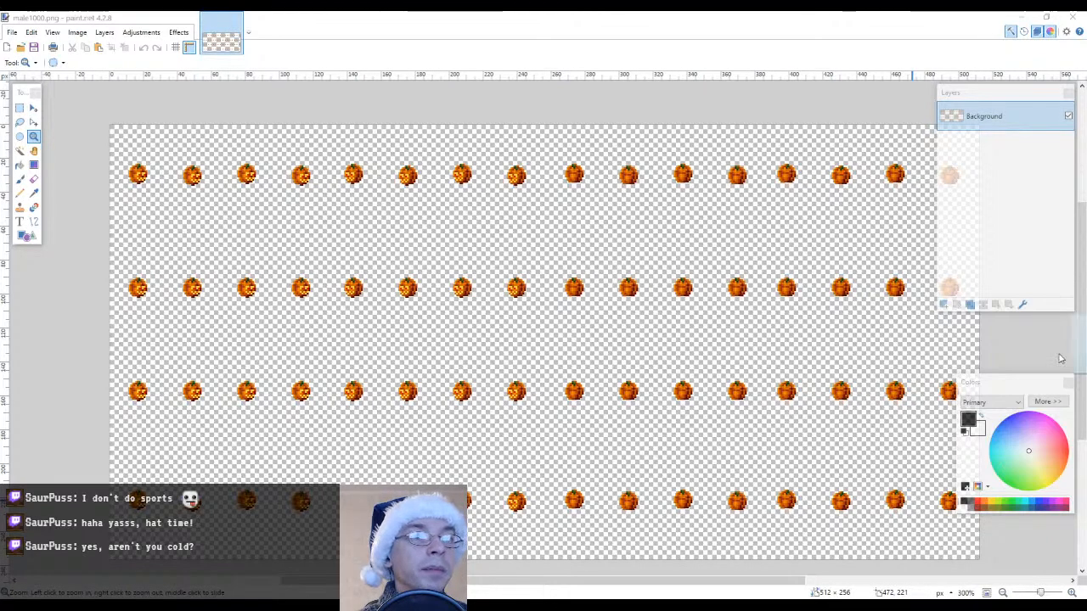
pyautogui.moveTo(1060, 359); pyautogui.dragTo(490, 227)
pyautogui.click(553, 306)
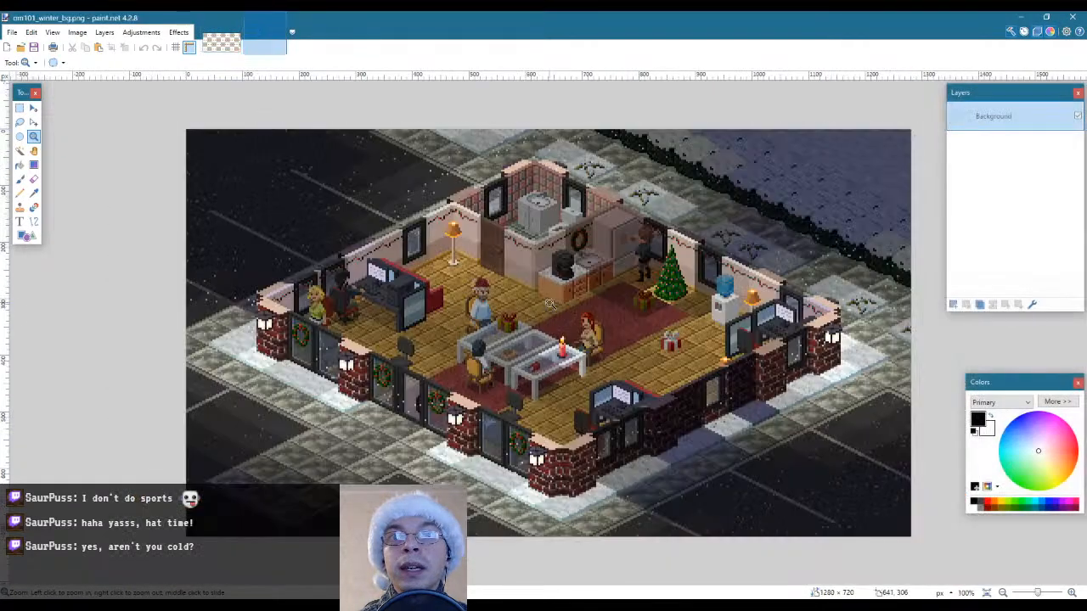
# Examine the characters and decorations in the winter office scene up close and compare them with the pumpkin sprite sheet
pyautogui.click(560, 348)
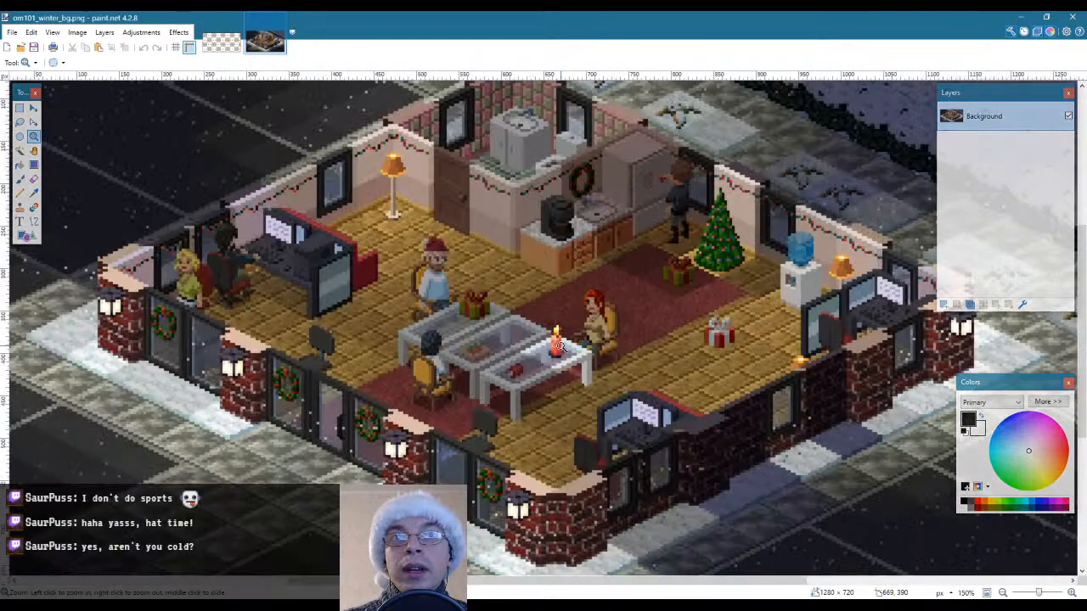
pyautogui.click(418, 273)
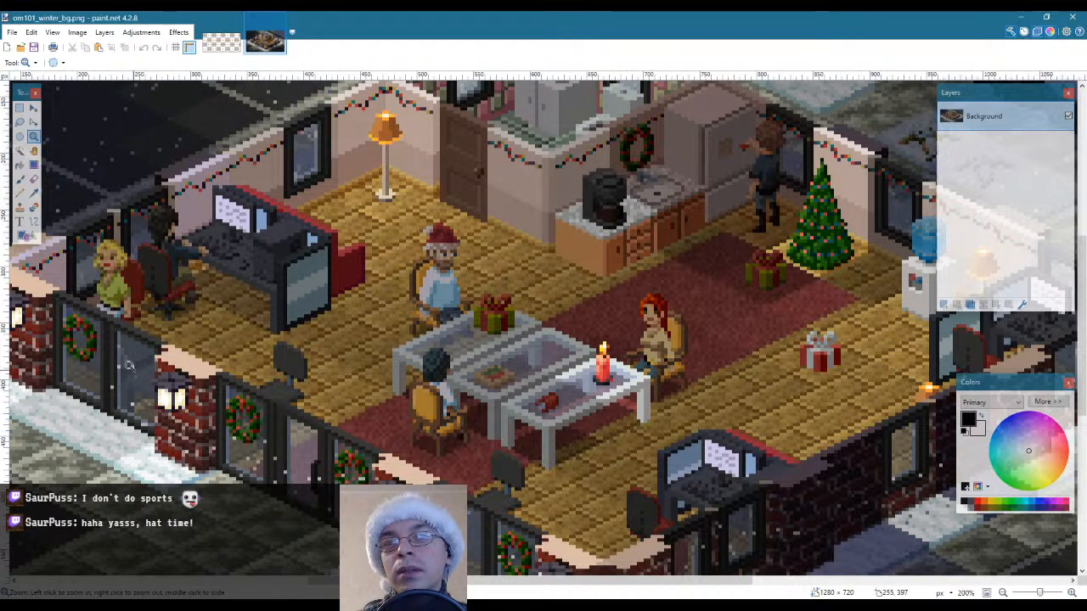
pyautogui.rightClick(757, 281)
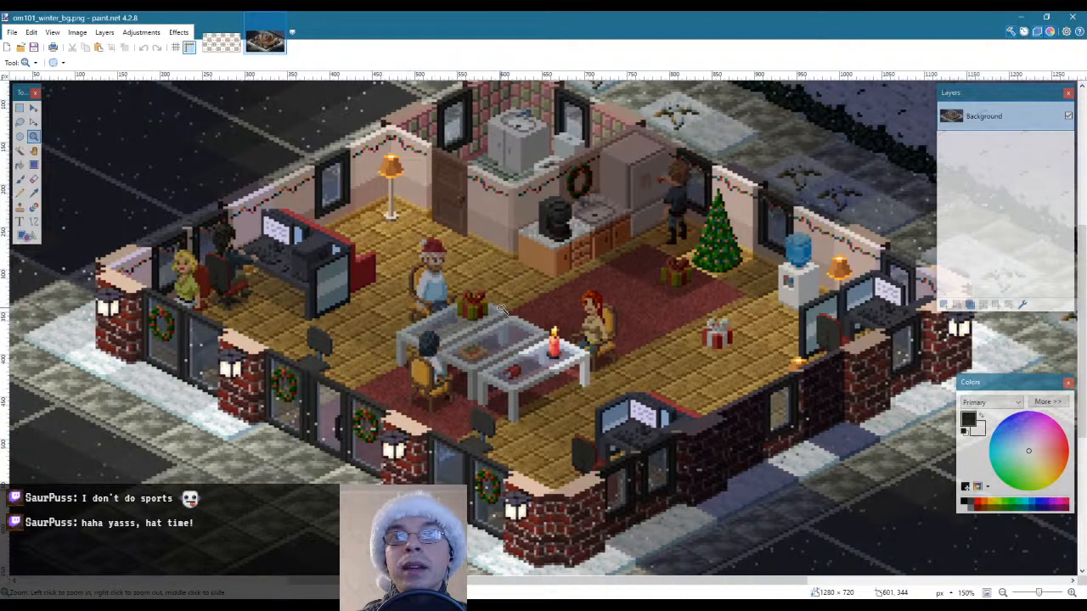
pyautogui.rightClick(480, 253)
pyautogui.click(480, 253)
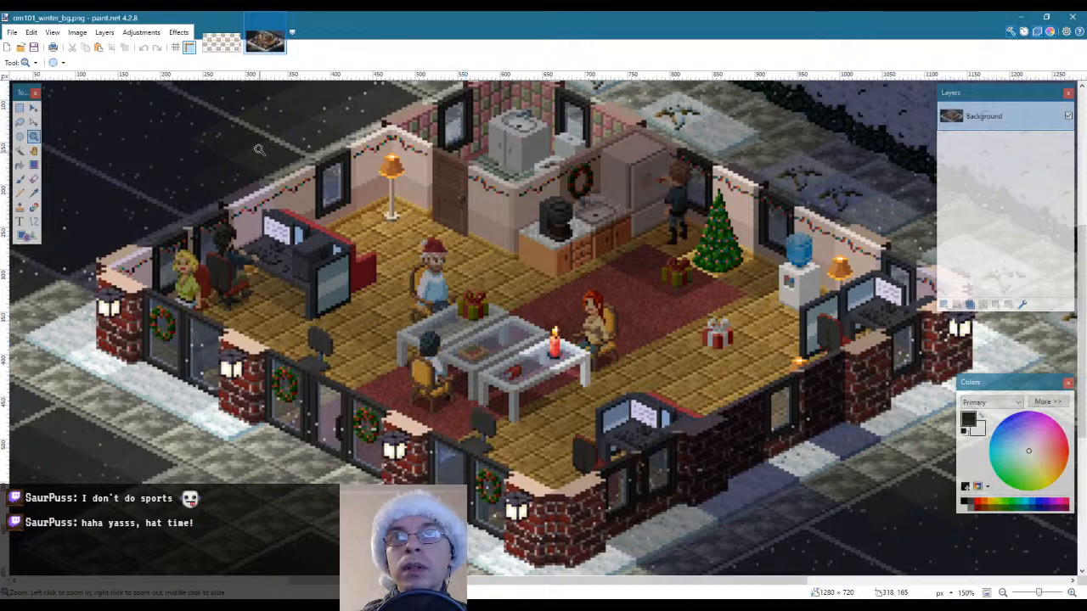
pyautogui.click(212, 44)
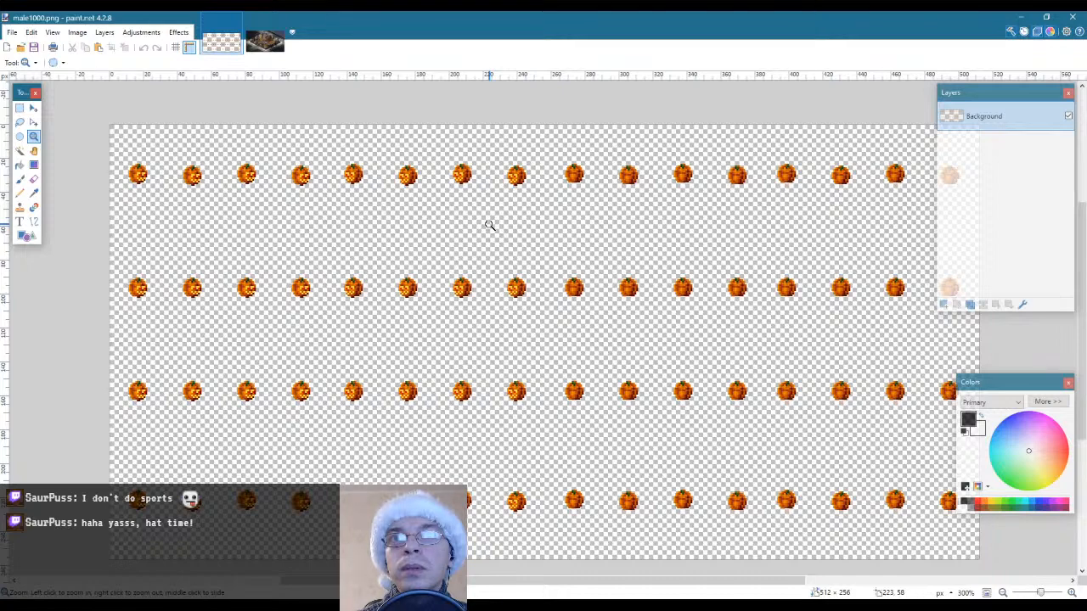
pyautogui.click(264, 37)
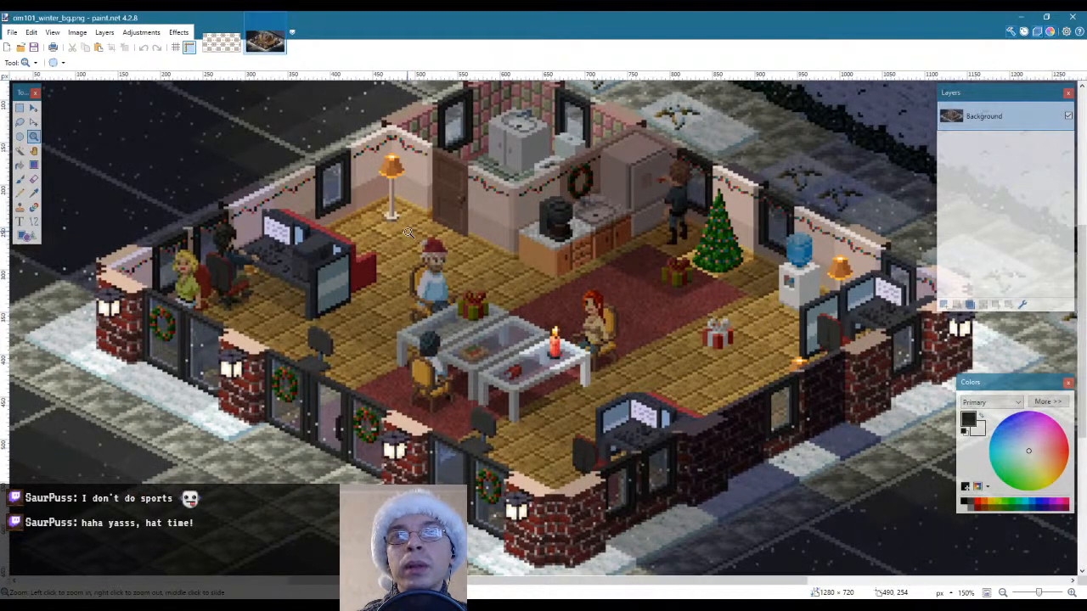
# Outline the seated characters with the red hat and the red hair using rectangular selections, clearing each selection
pyautogui.press('s')
pyautogui.moveTo(395, 224); pyautogui.dragTo(459, 297)
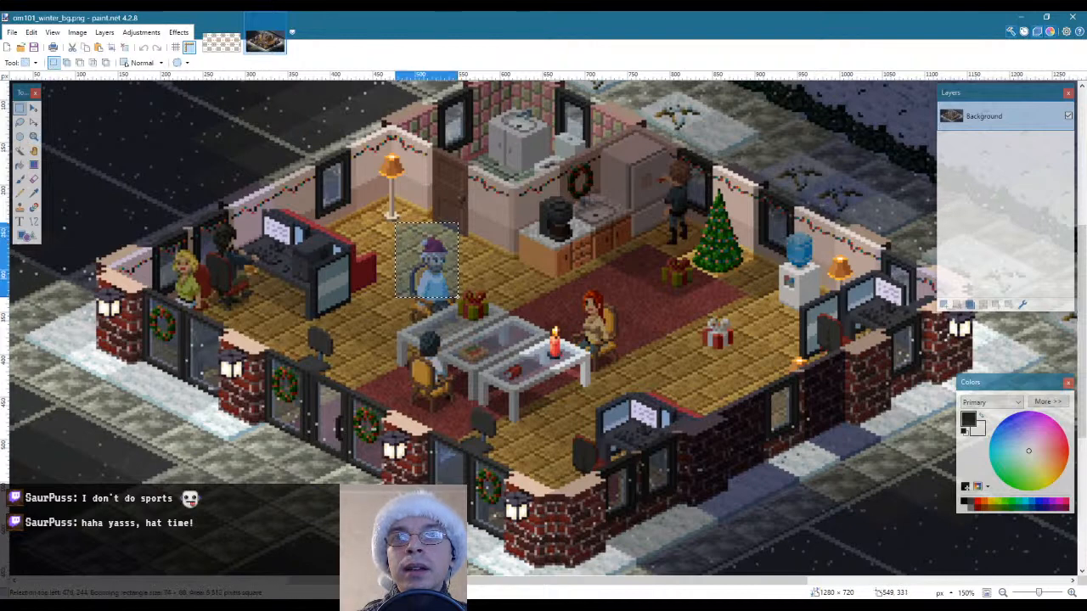
pyautogui.click(534, 280)
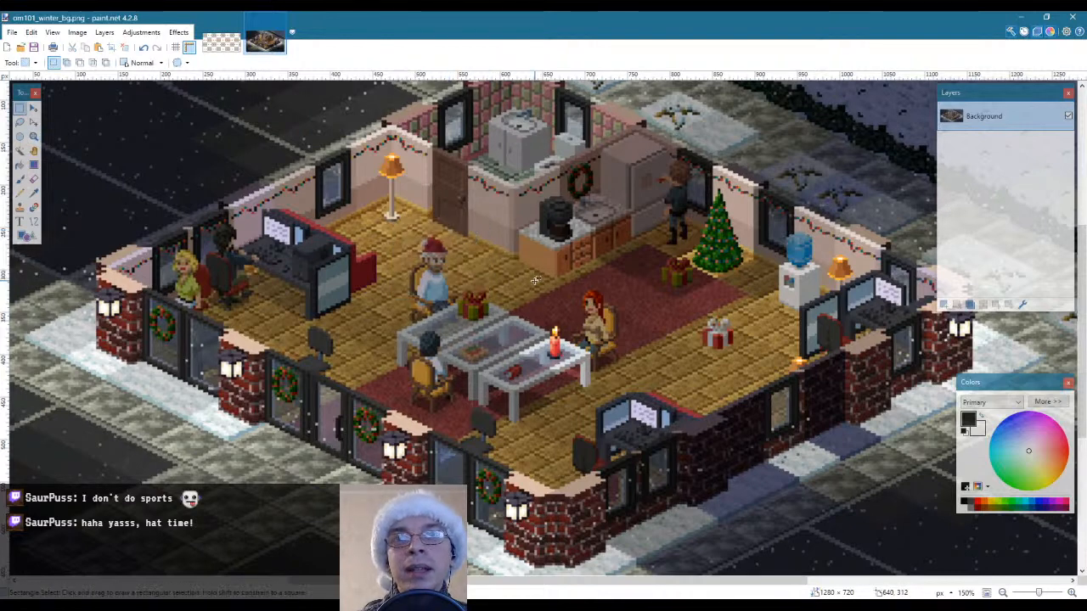
pyautogui.moveTo(396, 222); pyautogui.dragTo(461, 283)
pyautogui.moveTo(569, 262); pyautogui.dragTo(633, 332)
pyautogui.click(636, 329)
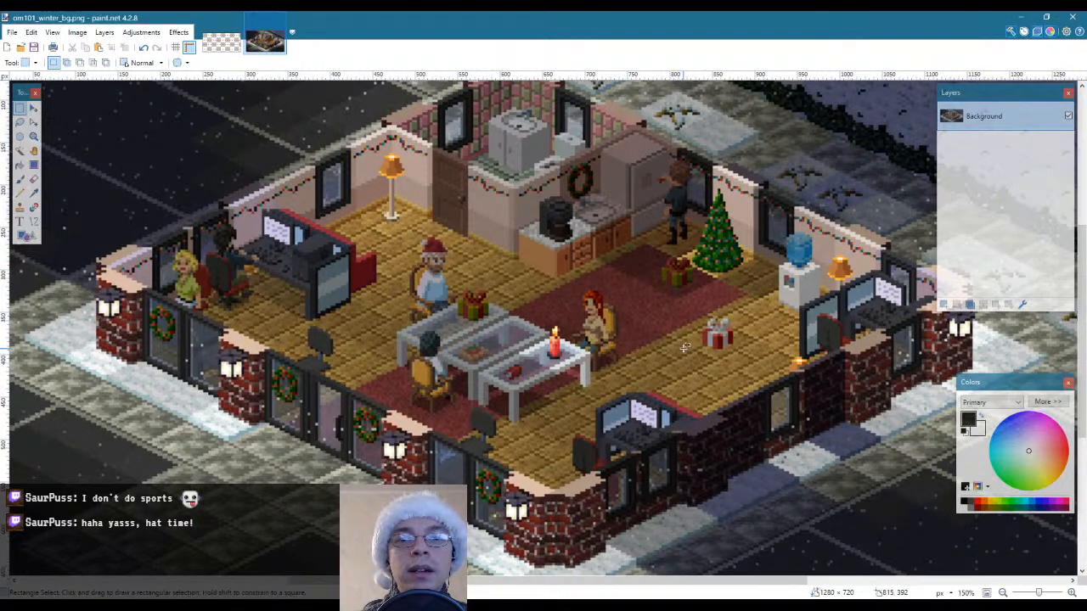
pyautogui.click(228, 47)
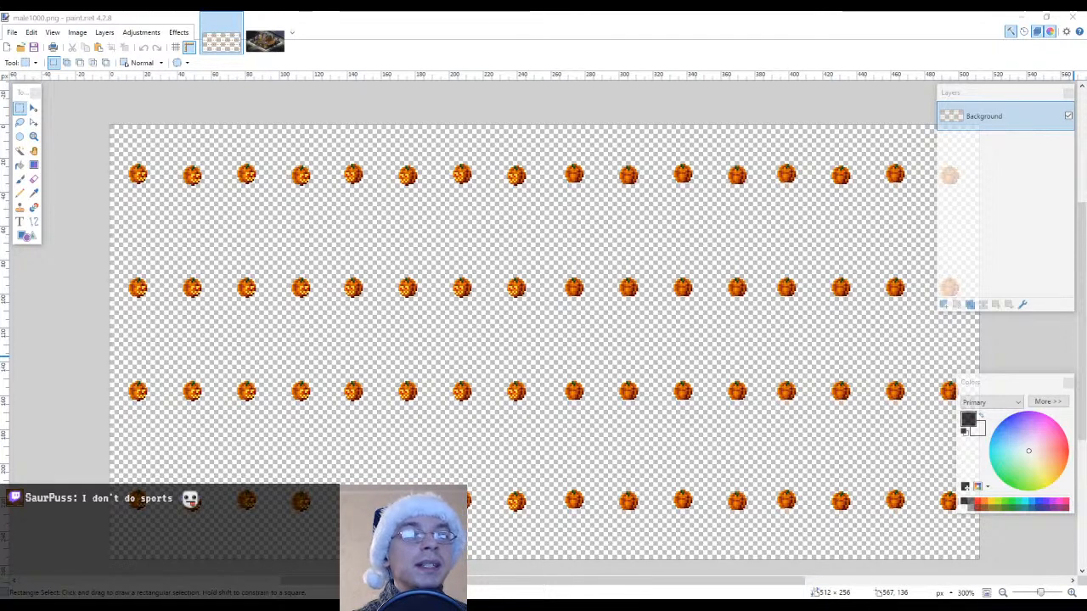
pyautogui.click(583, 15)
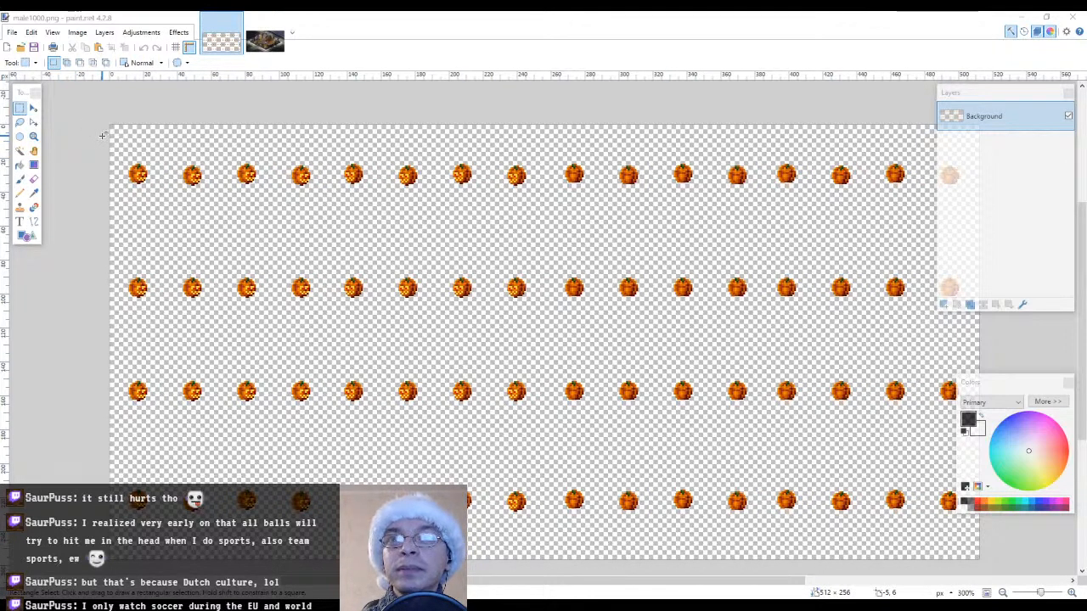
# Sample pale snow tones beneath the front corner lantern in om101_winter_bg.png as the primary and secondary colours
pyautogui.click(34, 137)
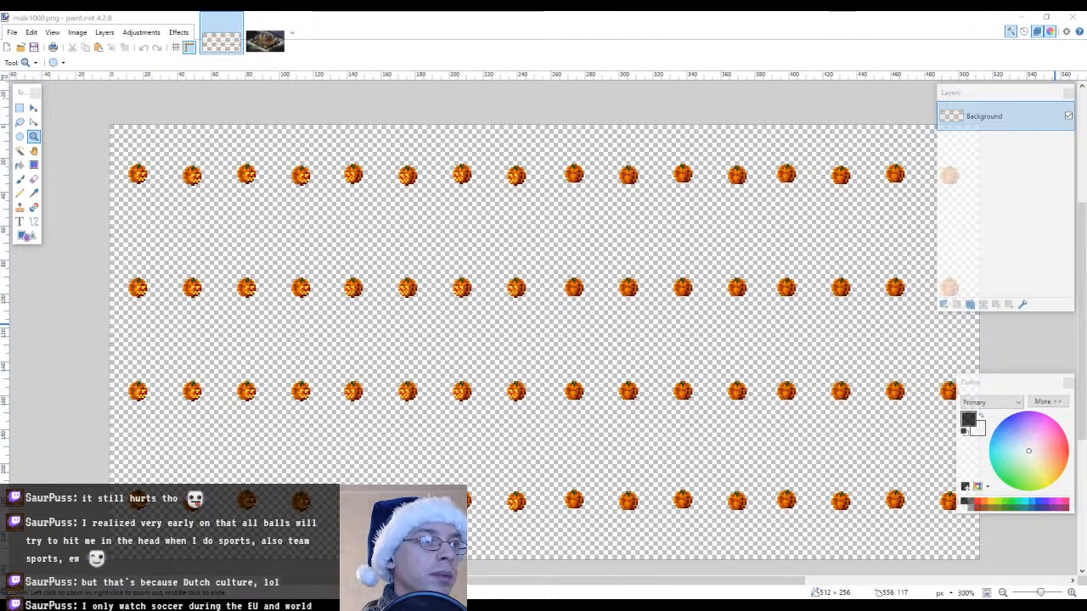
pyautogui.click(265, 41)
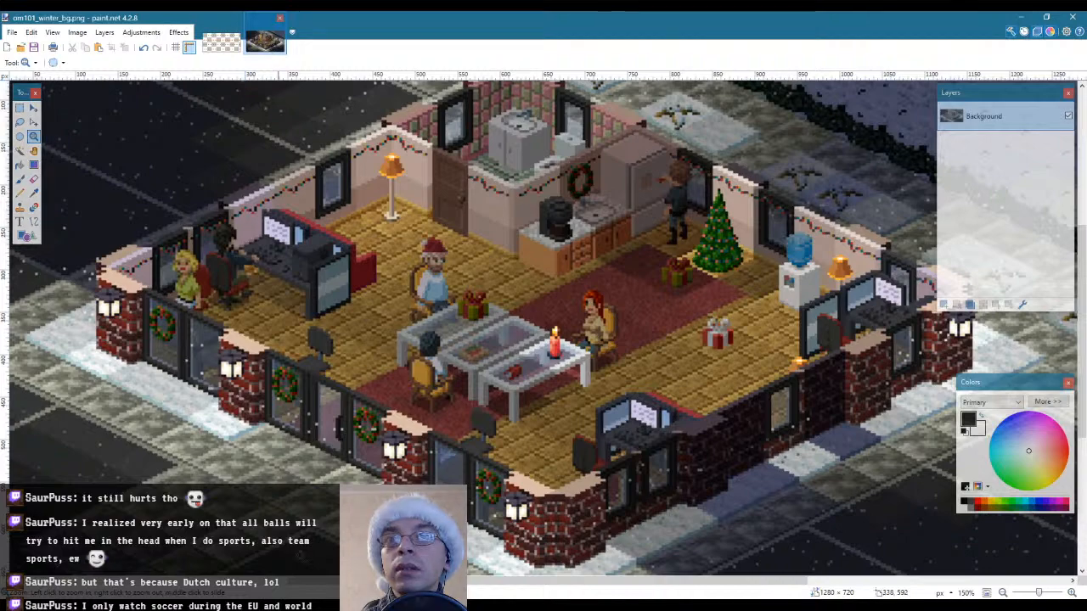
pyautogui.click(509, 462)
pyautogui.click(535, 457)
pyautogui.click(552, 451)
pyautogui.click(557, 450)
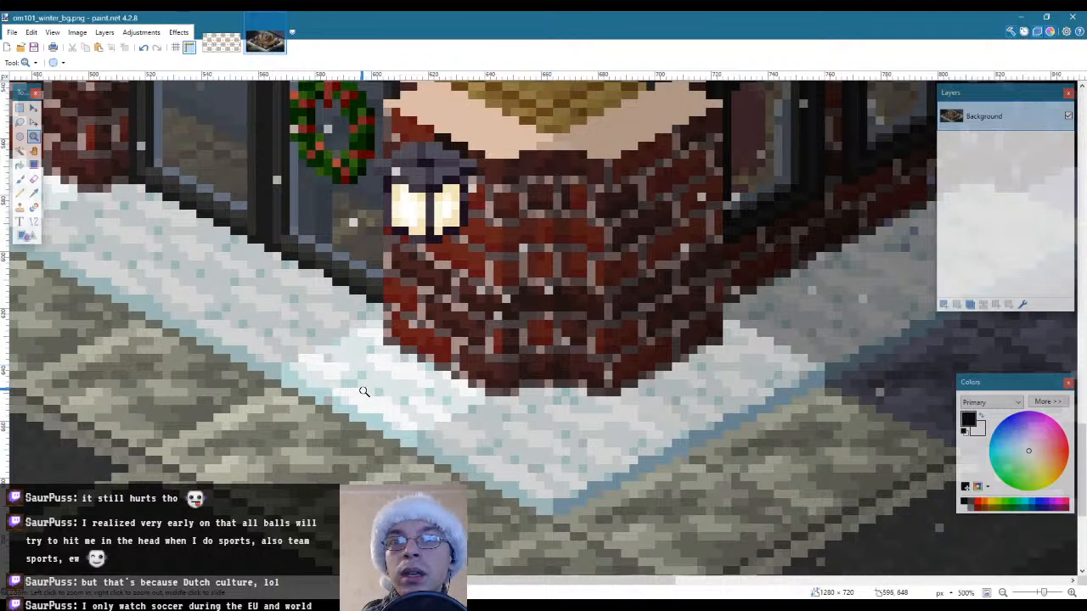
pyautogui.click(363, 391)
pyautogui.click(362, 388)
pyautogui.click(360, 388)
pyautogui.press('l')
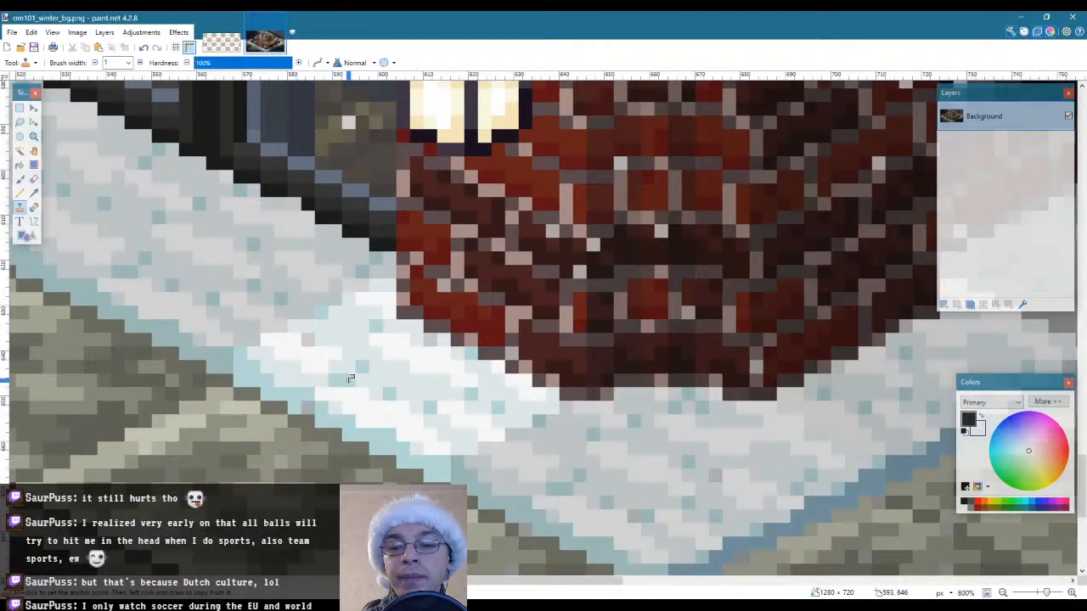
pyautogui.press('k')
pyautogui.click(349, 378)
pyautogui.rightClick(349, 356)
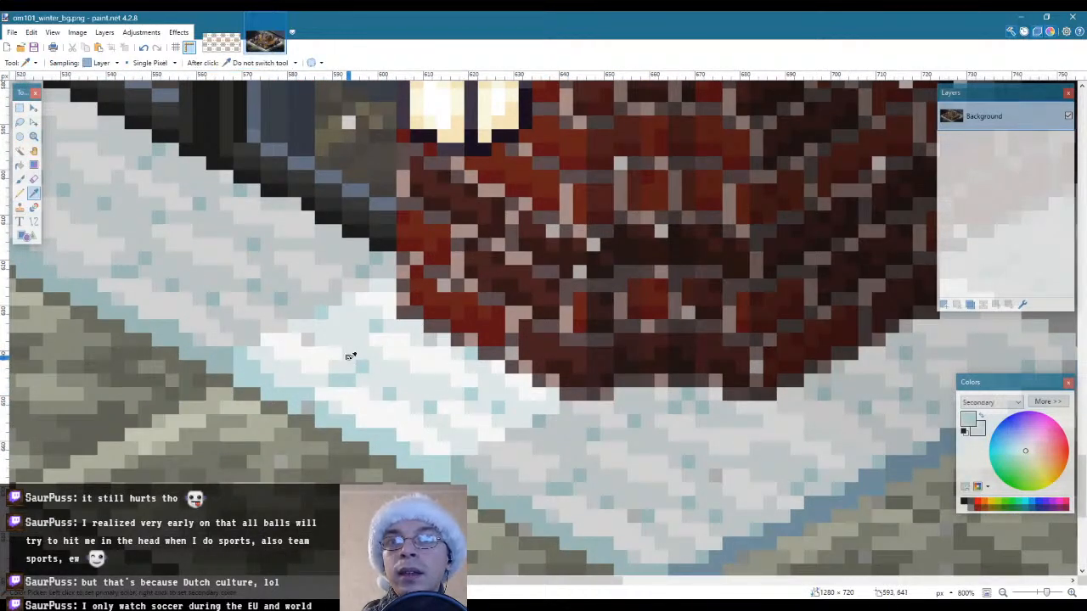
pyautogui.rightClick(309, 338)
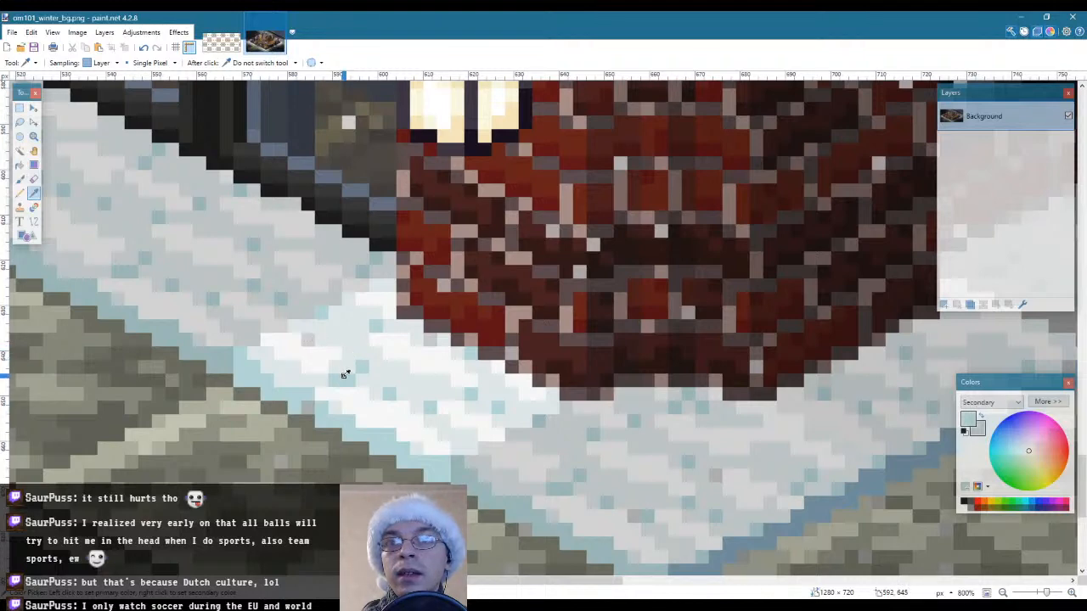
# Examine the pumpkin sprites in male1000.png, first the top row up close and then the layout of the whole sheet
pyautogui.click(220, 44)
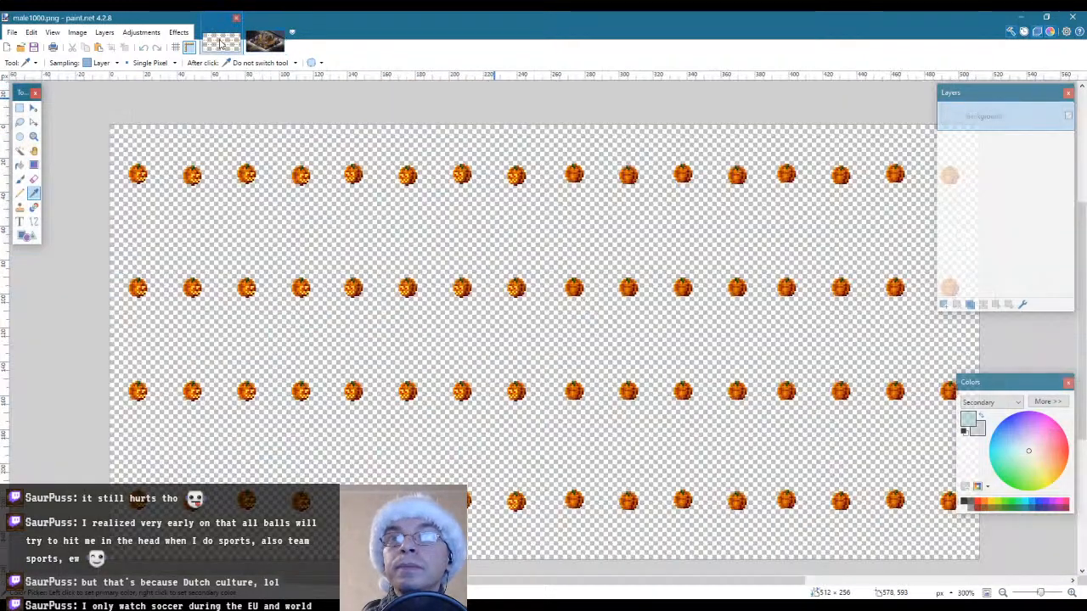
pyautogui.click(33, 136)
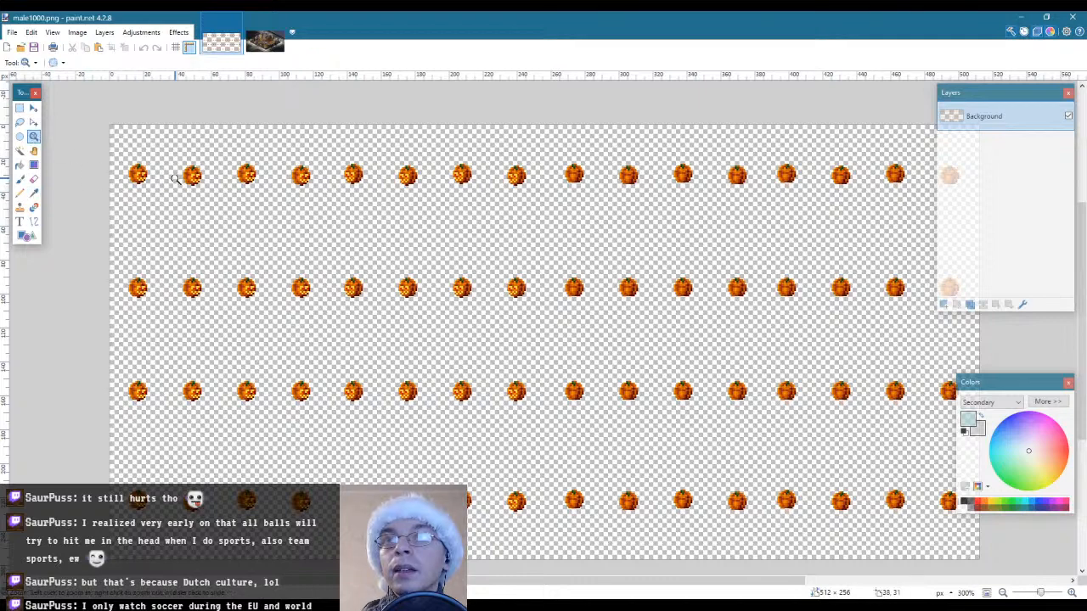
pyautogui.click(227, 173)
pyautogui.click(227, 174)
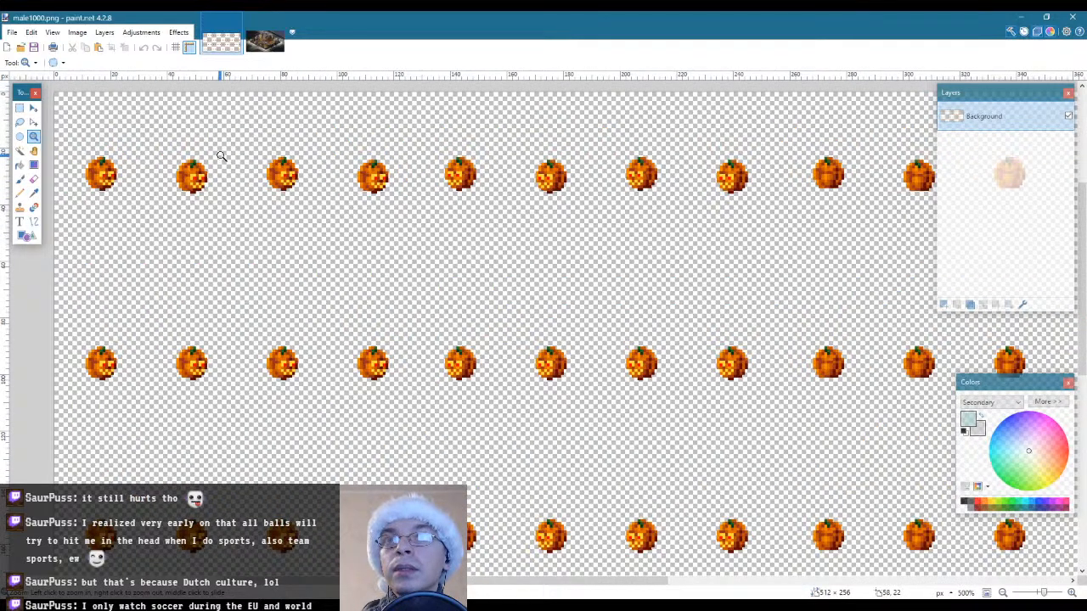
pyautogui.click(184, 145)
pyautogui.click(184, 145)
pyautogui.click(200, 170)
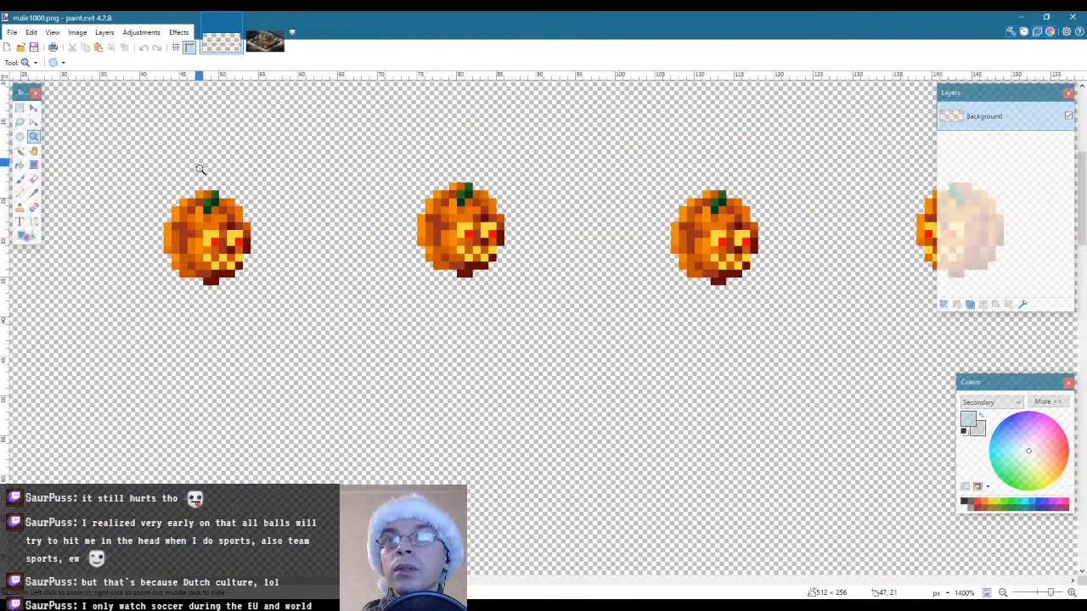
pyautogui.click(200, 170)
pyautogui.rightClick(154, 317)
pyautogui.rightClick(156, 320)
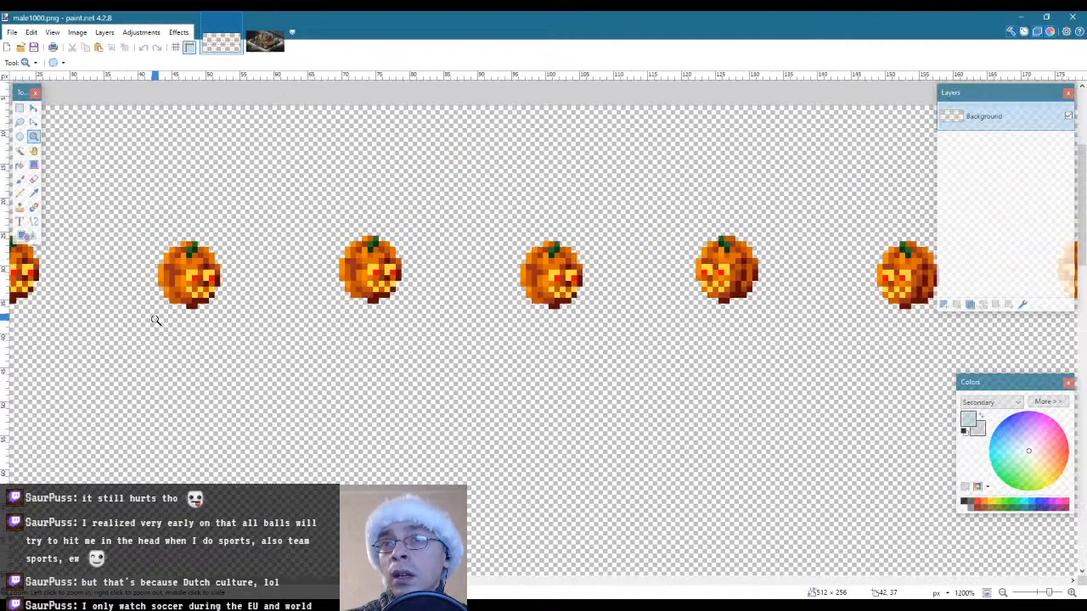
pyautogui.rightClick(155, 320)
pyautogui.rightClick(155, 320)
pyautogui.rightClick(153, 316)
pyautogui.rightClick(153, 316)
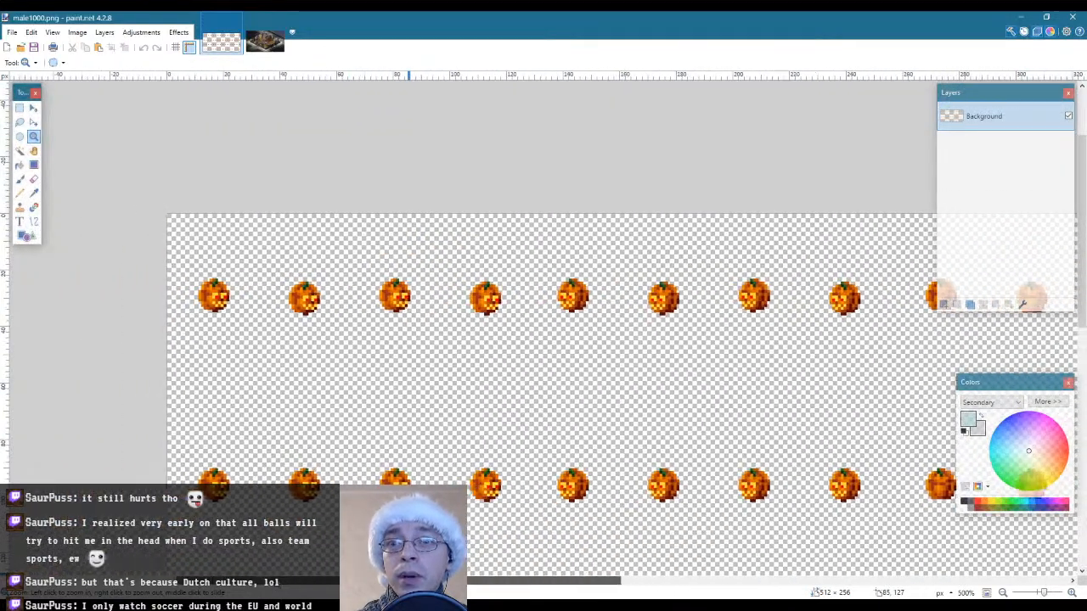
pyautogui.moveTo(287, 581)
pyautogui.mouseDown()
pyautogui.moveTo(599, 569)
pyautogui.moveTo(247, 581)
pyautogui.moveTo(309, 581)
pyautogui.mouseUp()
pyautogui.rightClick(276, 406)
pyautogui.rightClick(277, 406)
pyautogui.rightClick(277, 406)
pyautogui.scroll(-2, 278, 407)
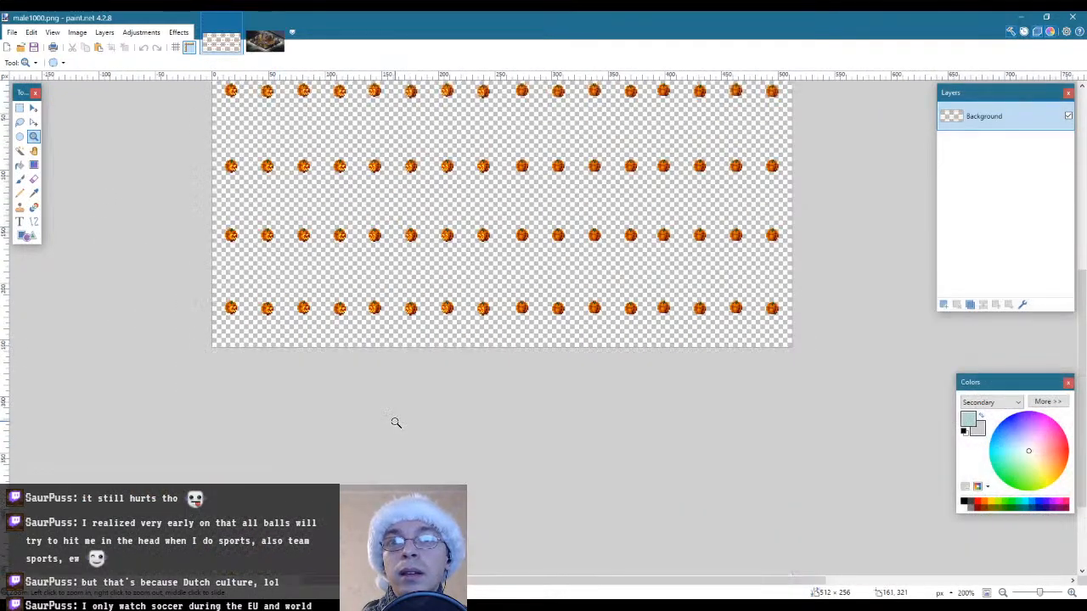
pyautogui.scroll(3, 395, 422)
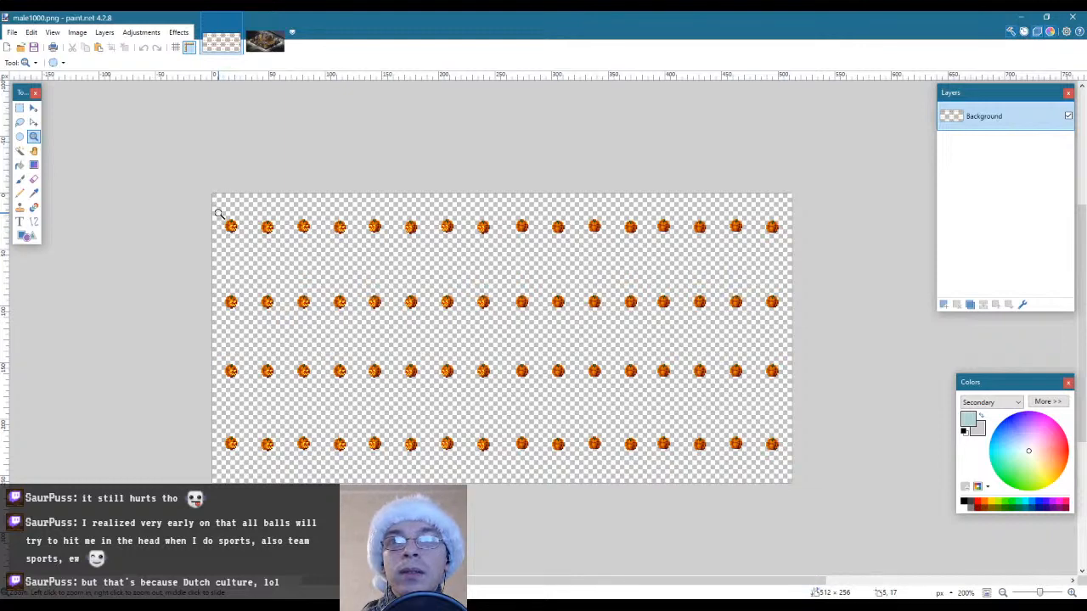
# Outline the first pumpkin of the top row with a rectangular selection and clear the selection
pyautogui.press('s')
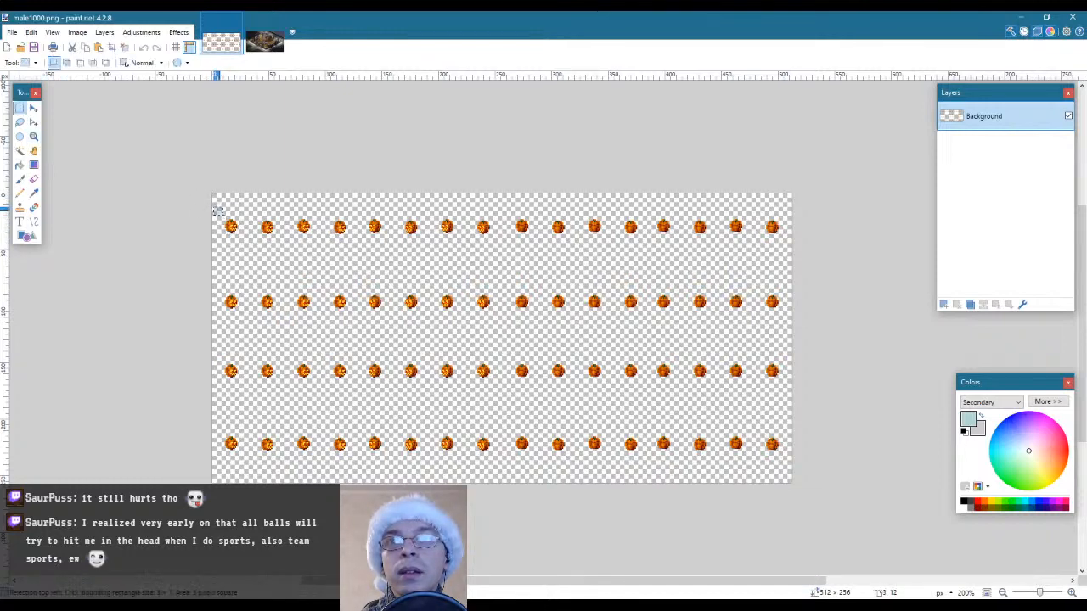
pyautogui.moveTo(212, 205); pyautogui.dragTo(248, 241)
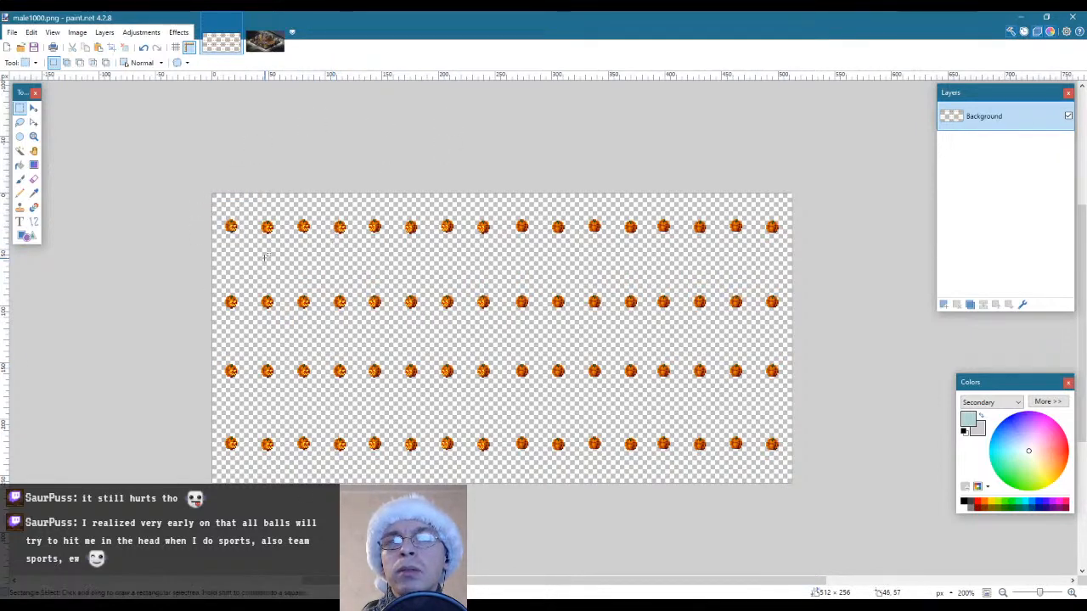
pyautogui.hotkey('ctrl', 'd')
# Try globally filling the pumpkins' darkest brown pixels with the grey secondary colour and the reddish-brown pixels with the light blue primary colour
pyautogui.press('z')
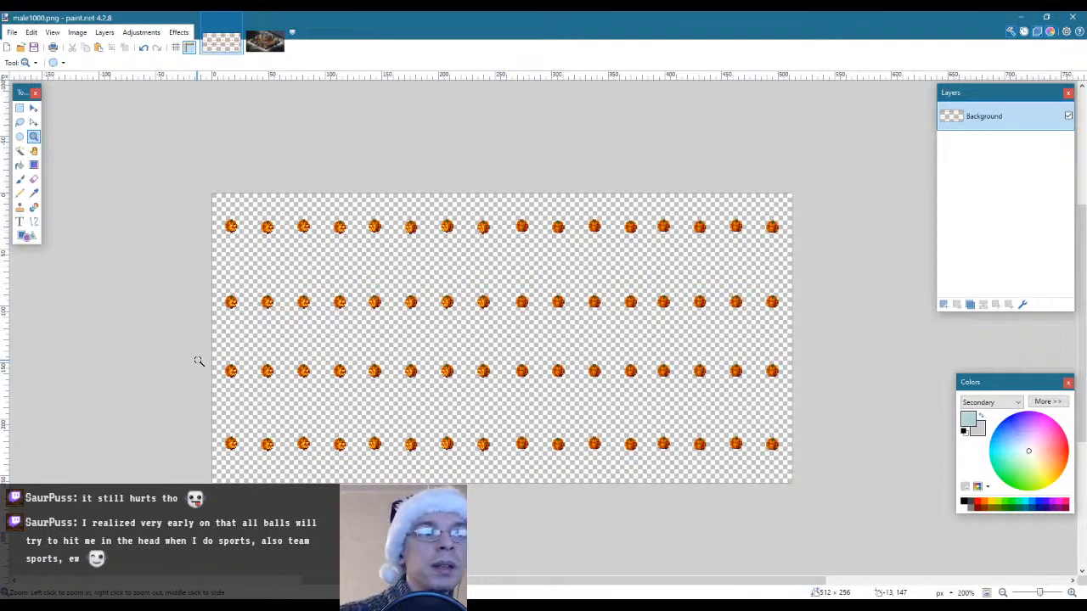
pyautogui.scroll(7, 223, 215)
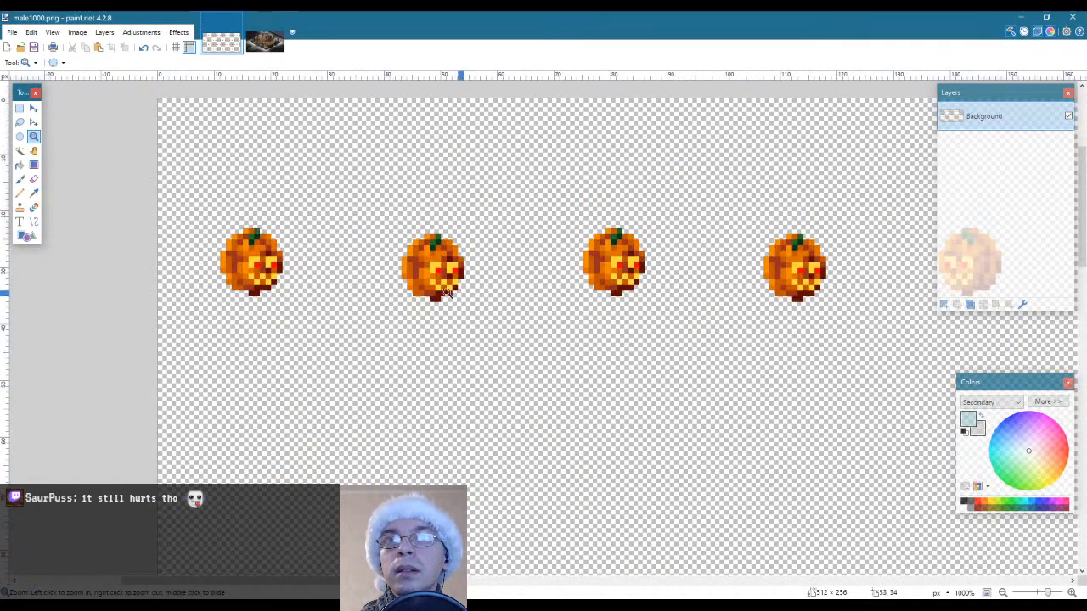
pyautogui.scroll(3, 255, 236)
pyautogui.press('f')
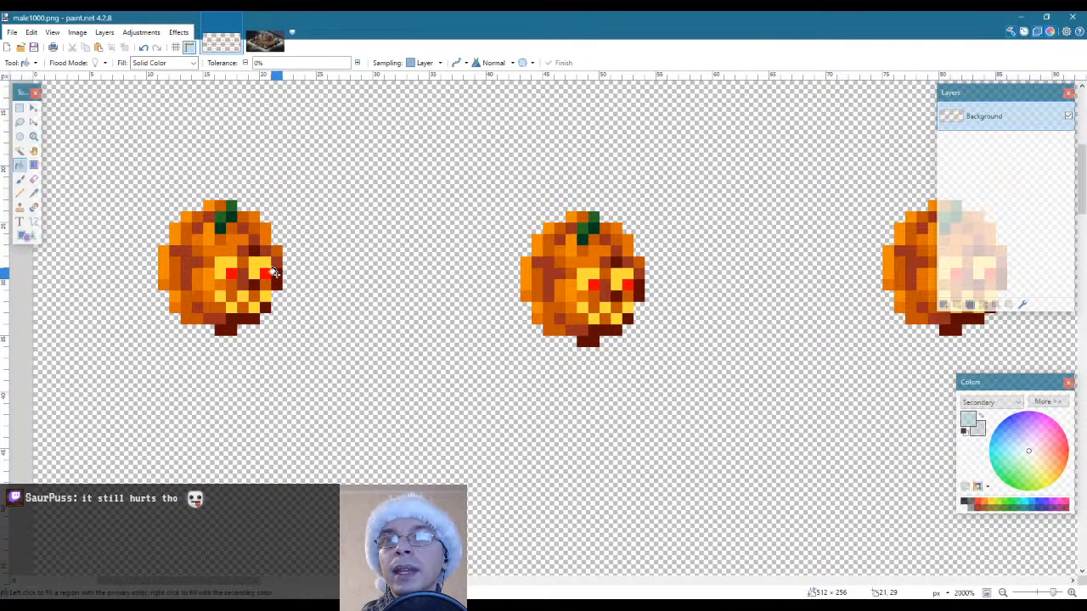
pyautogui.click(276, 272)
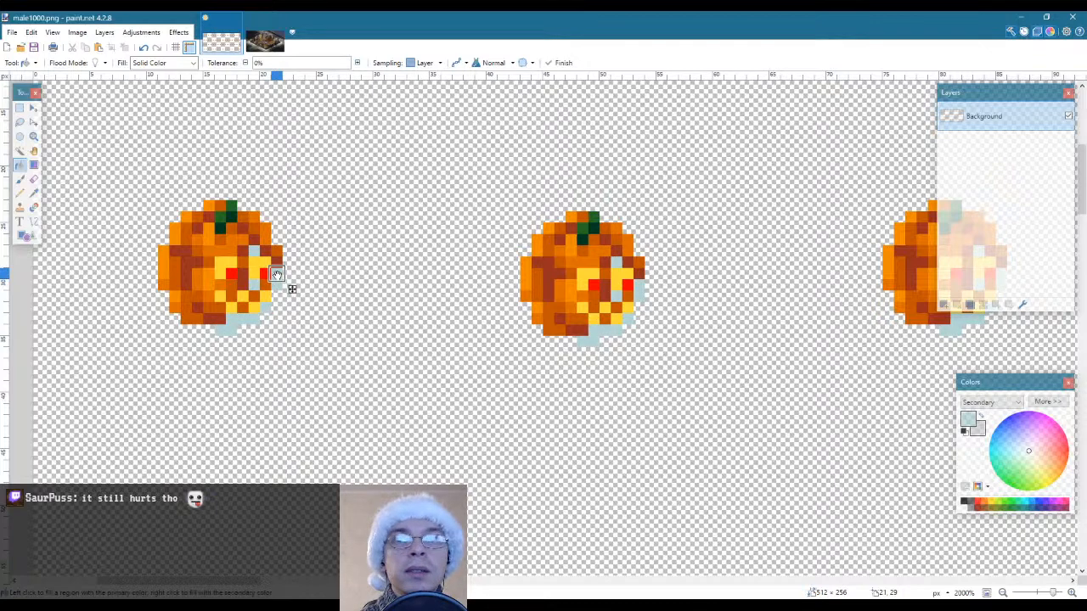
pyautogui.hotkey('ctrl', 'z')
pyautogui.rightClick(276, 272)
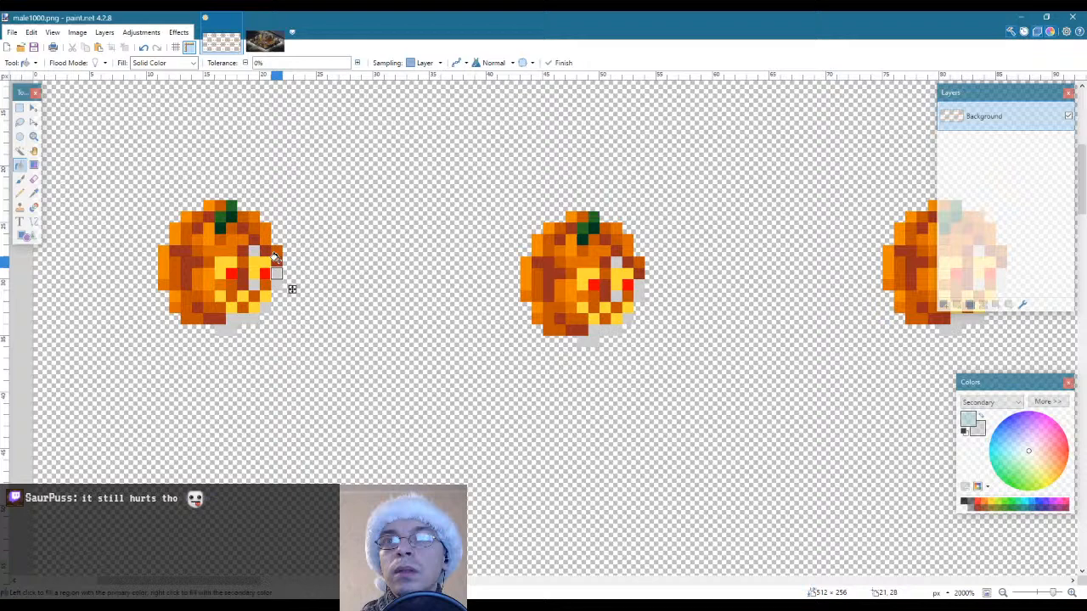
pyautogui.click(186, 260)
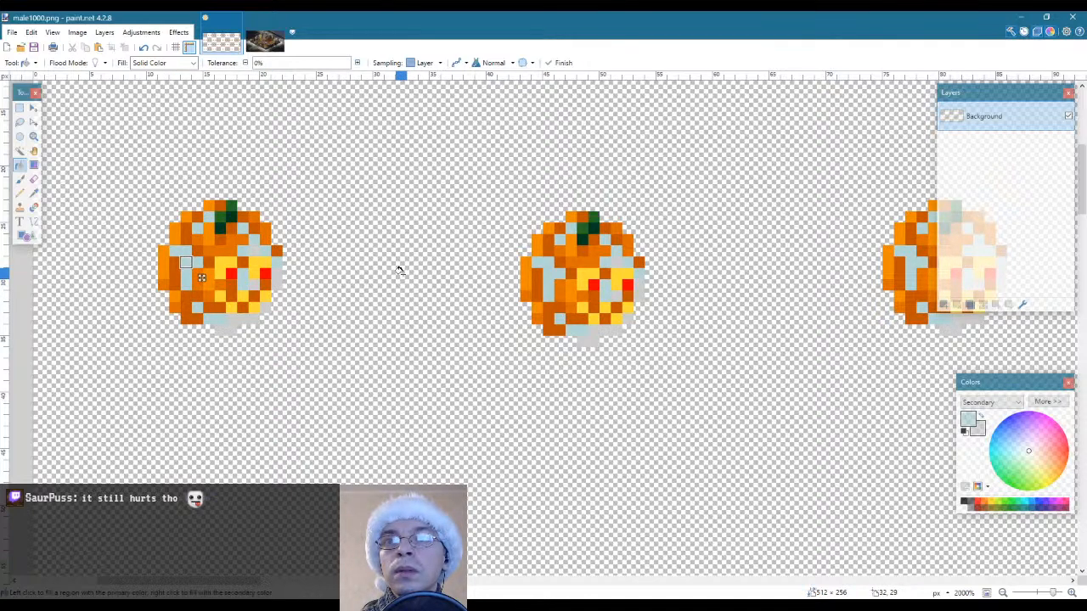
# Sample a pale snow tone from om101_winter_bg.png as primary colour and try filling the pumpkins' dark orange pixels with it
pyautogui.press('s')
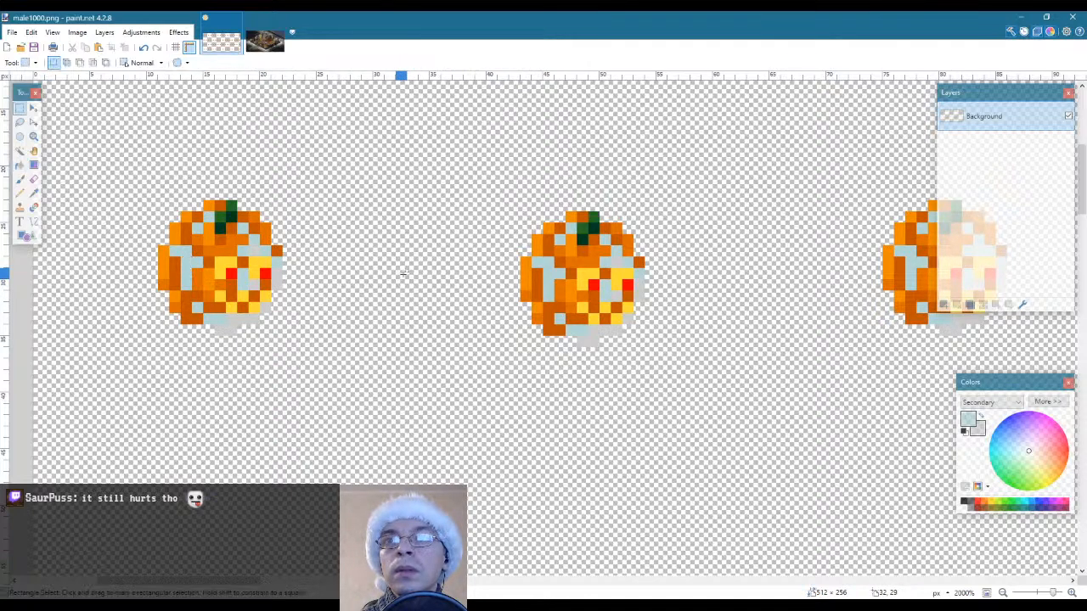
pyautogui.click(265, 42)
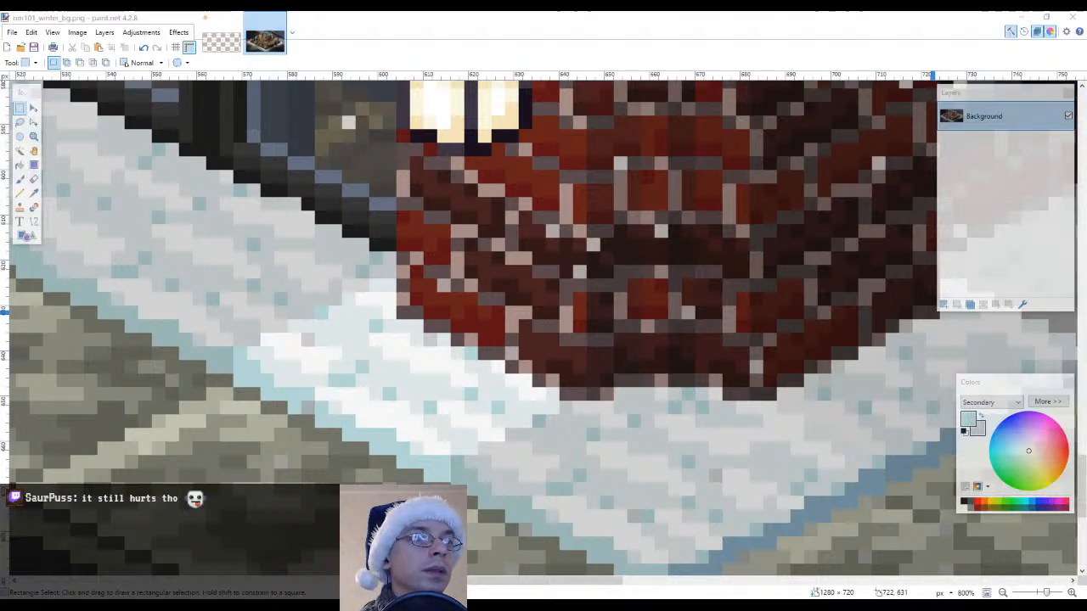
pyautogui.hotkey('alt', 'Tab')
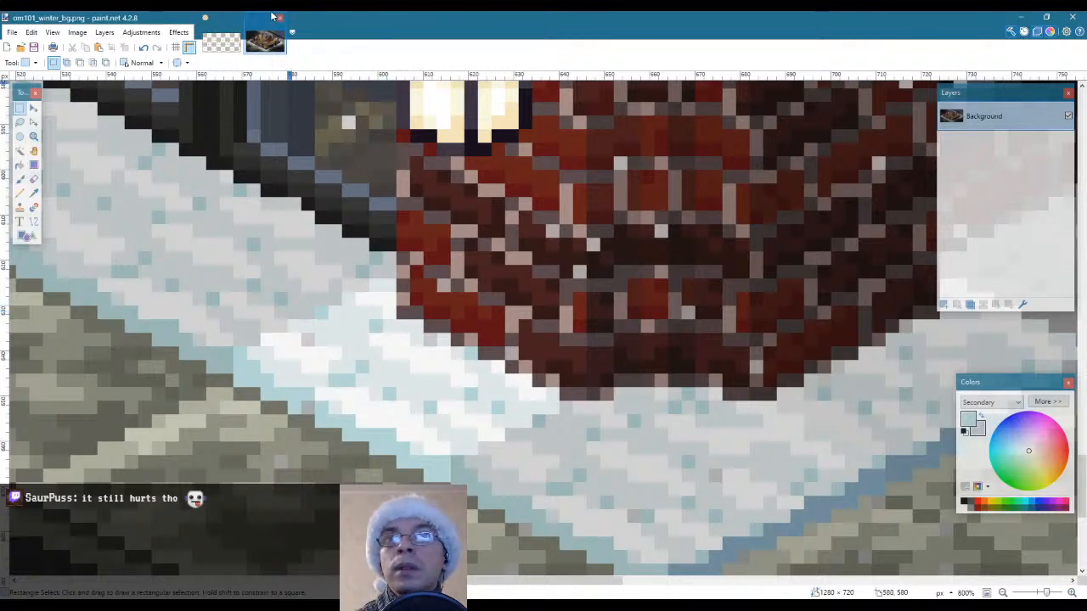
pyautogui.click(222, 53)
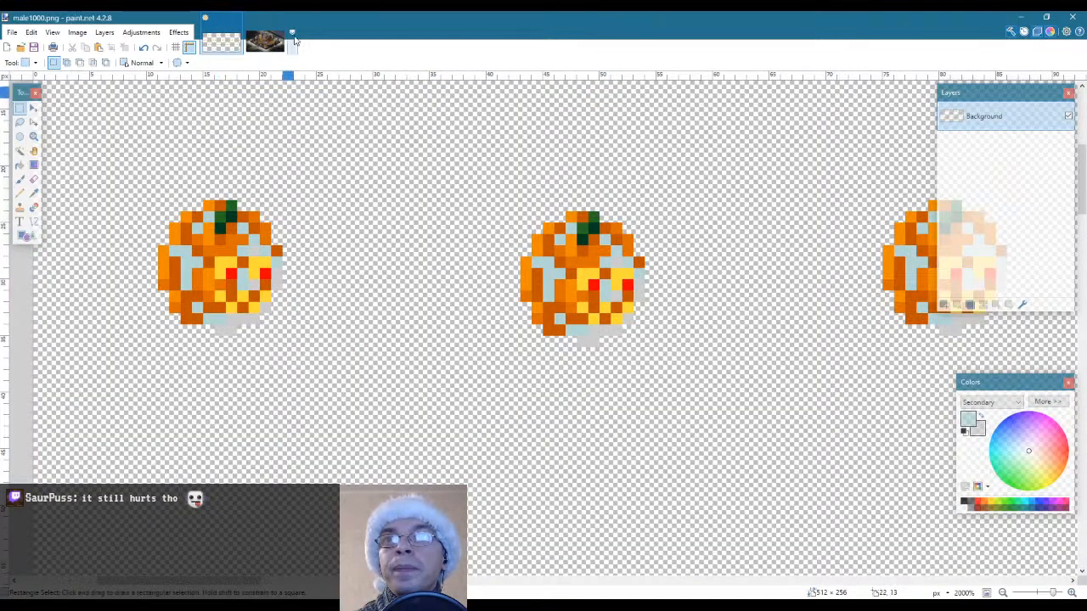
pyautogui.click(272, 43)
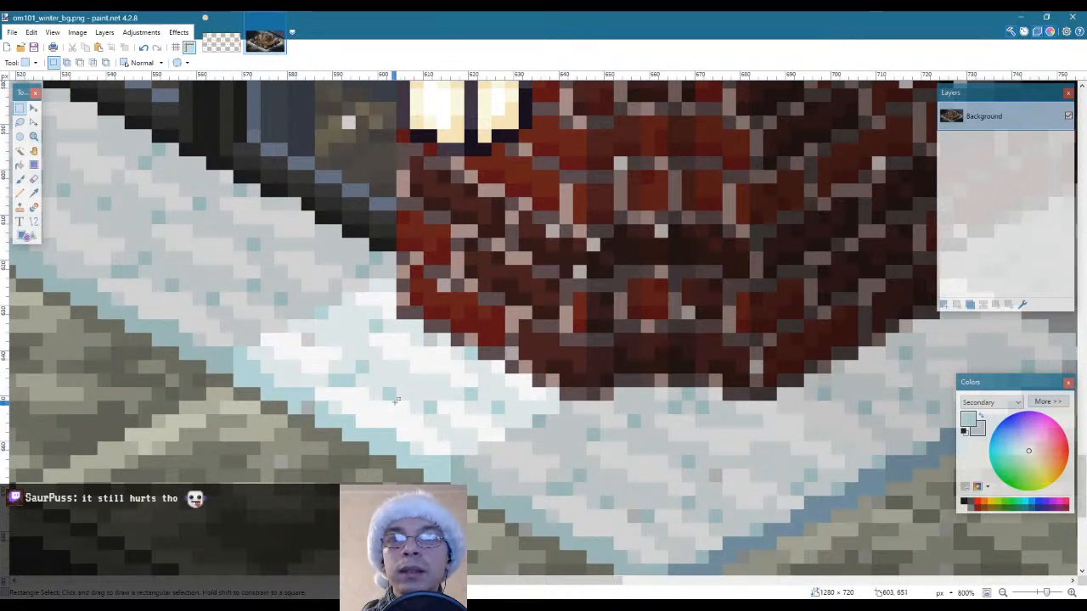
pyautogui.press('k')
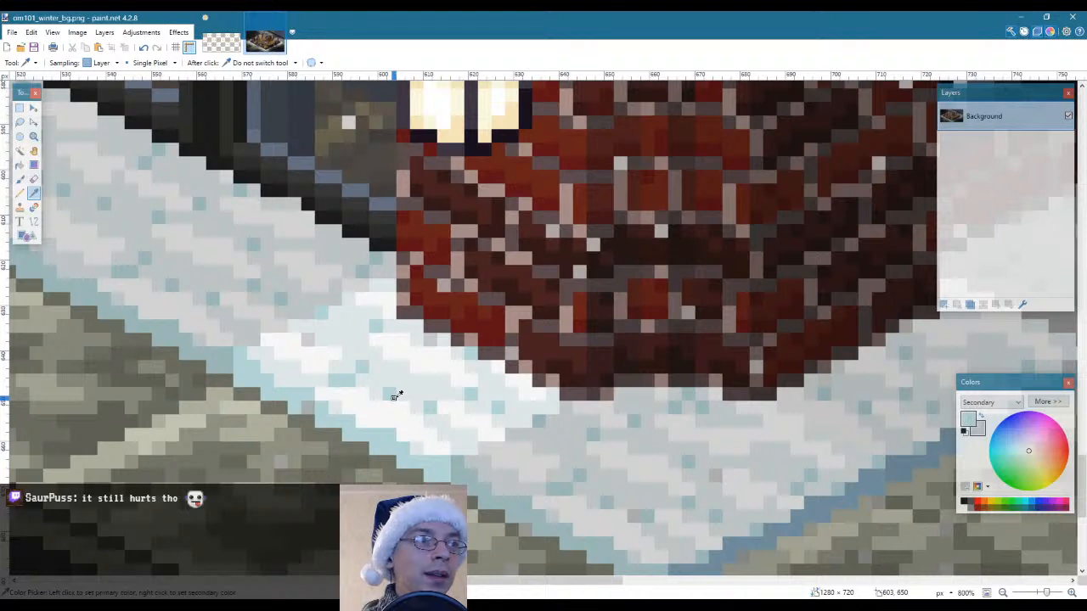
pyautogui.click(358, 342)
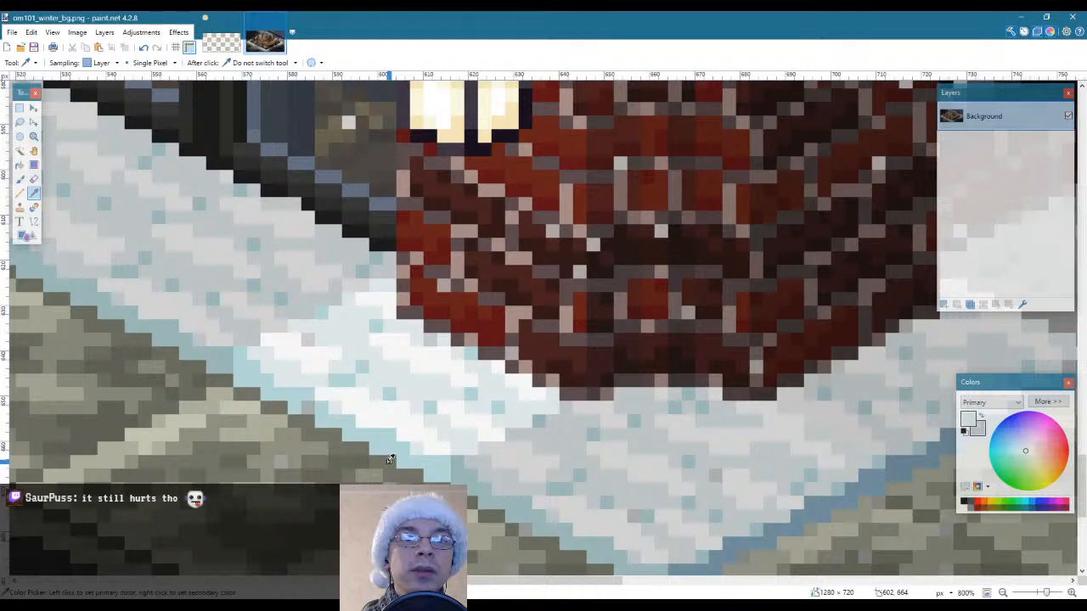
pyautogui.click(221, 42)
pyautogui.press('f')
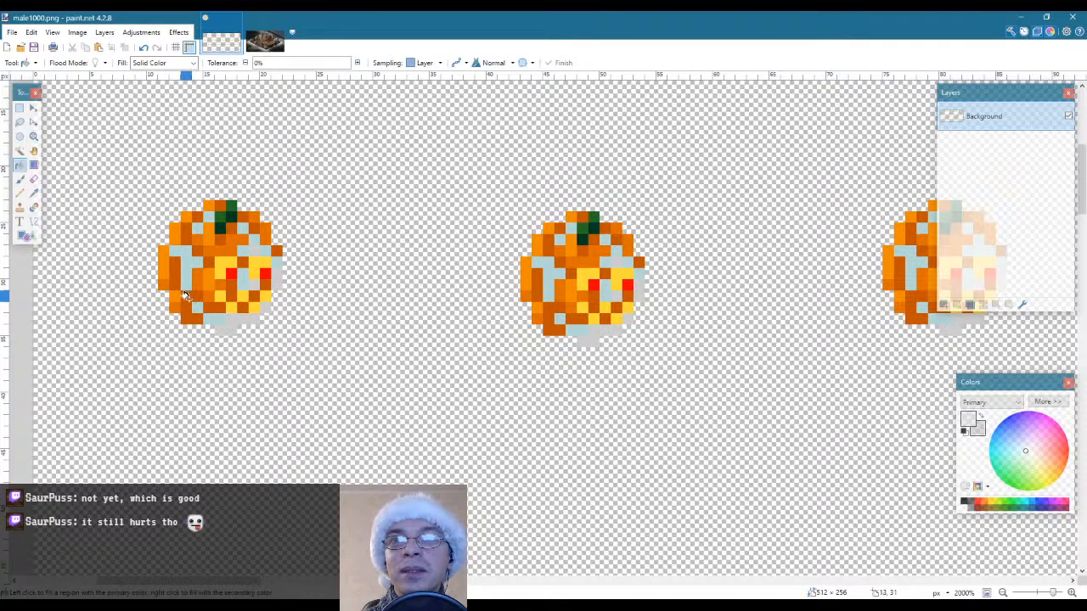
pyautogui.click(185, 295)
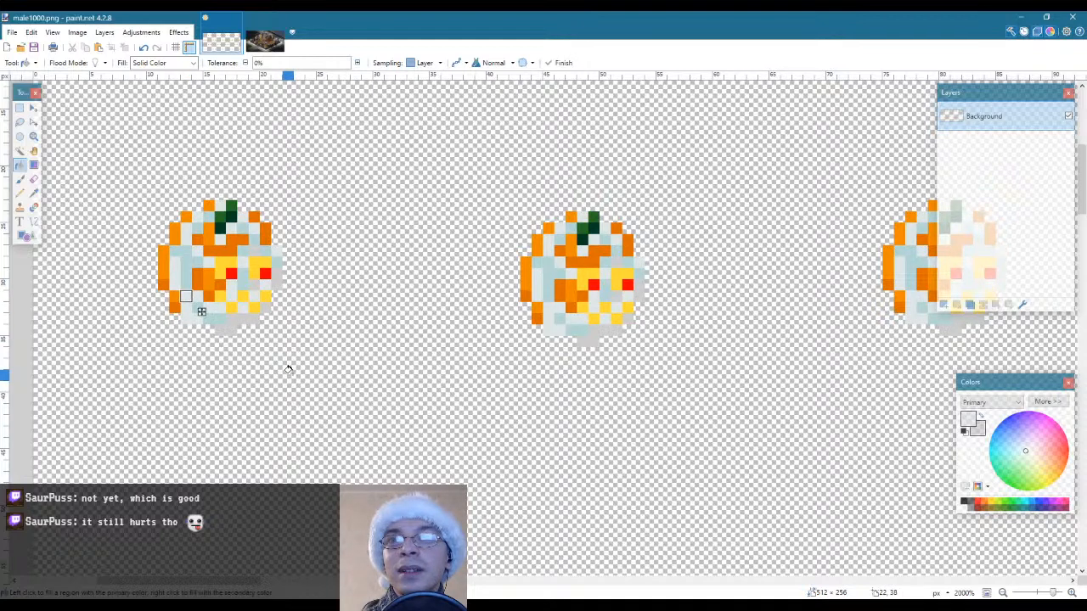
# Undo all snow-coloured fills on the pumpkins in male1000.png
pyautogui.press('s')
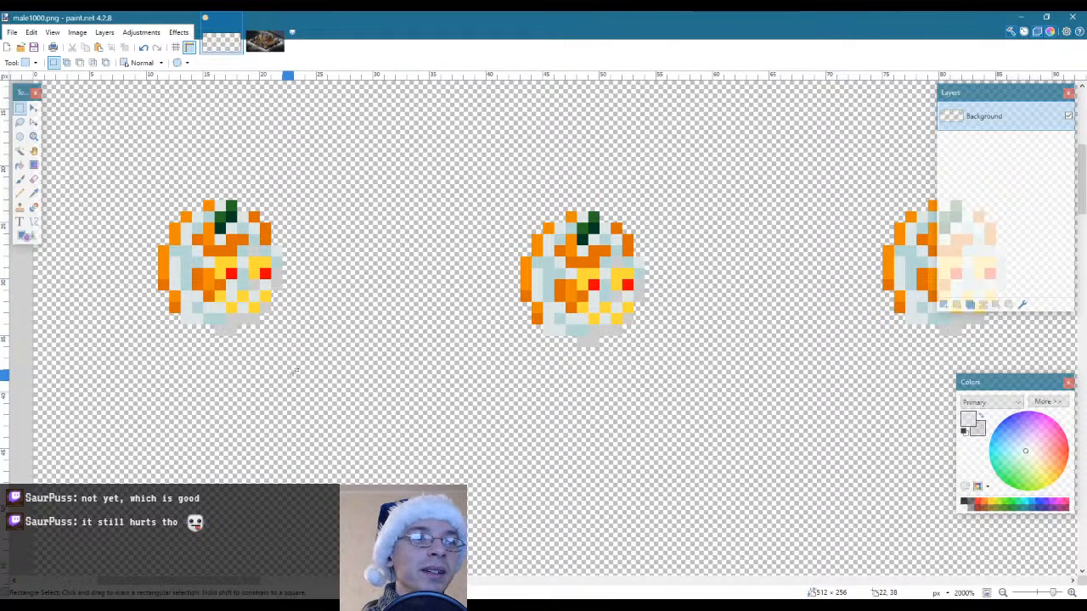
pyautogui.click(265, 42)
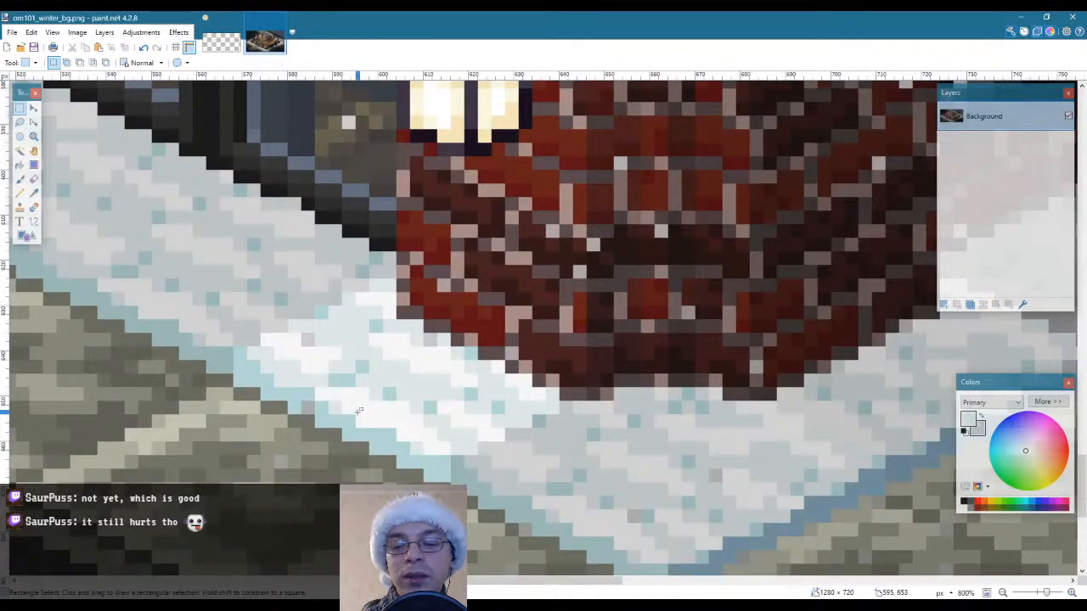
pyautogui.press('k')
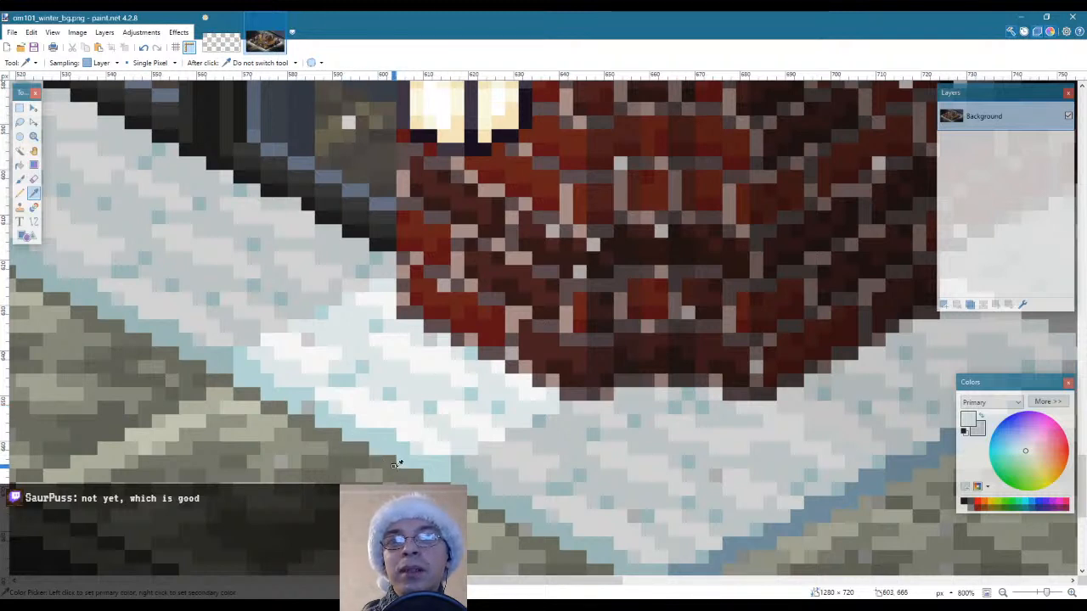
pyautogui.click(227, 40)
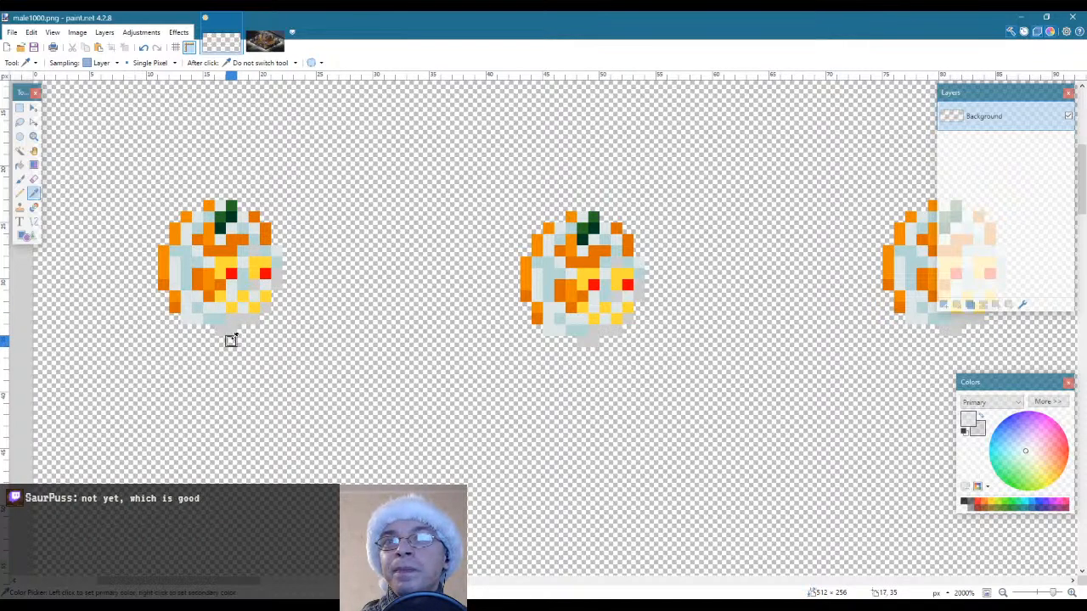
pyautogui.press('f')
pyautogui.hotkey('ctrl', 'z')
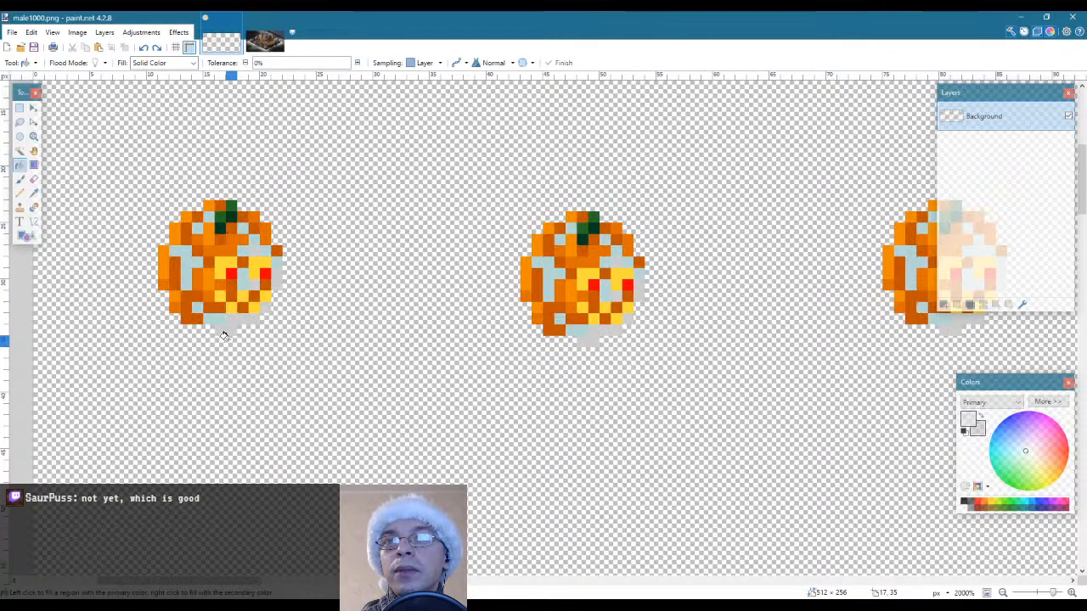
pyautogui.hotkey('ctrl', 'z')
pyautogui.click(276, 273)
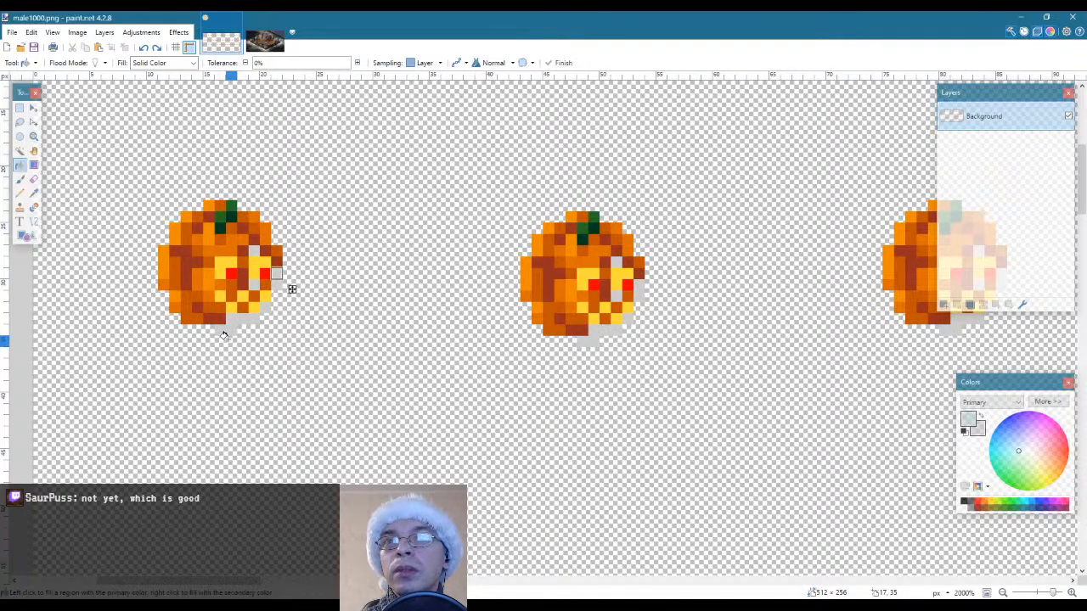
pyautogui.hotkey('ctrl', 'z')
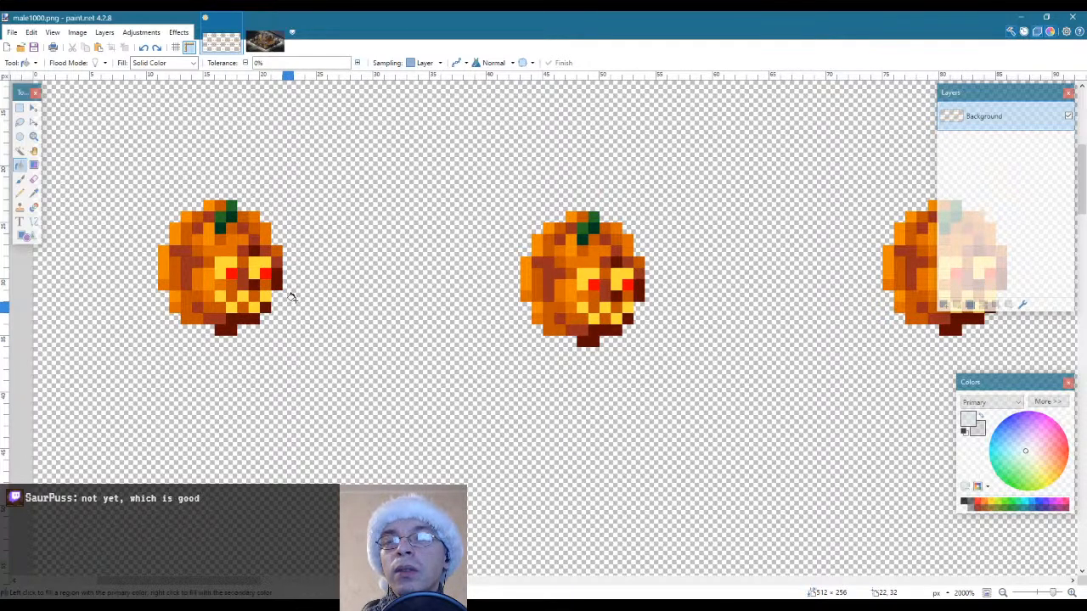
# Sample the brightest white snow tone in om101_winter_bg.png as primary colour and fill the pumpkins' lightest orange pixels with it
pyautogui.press('s')
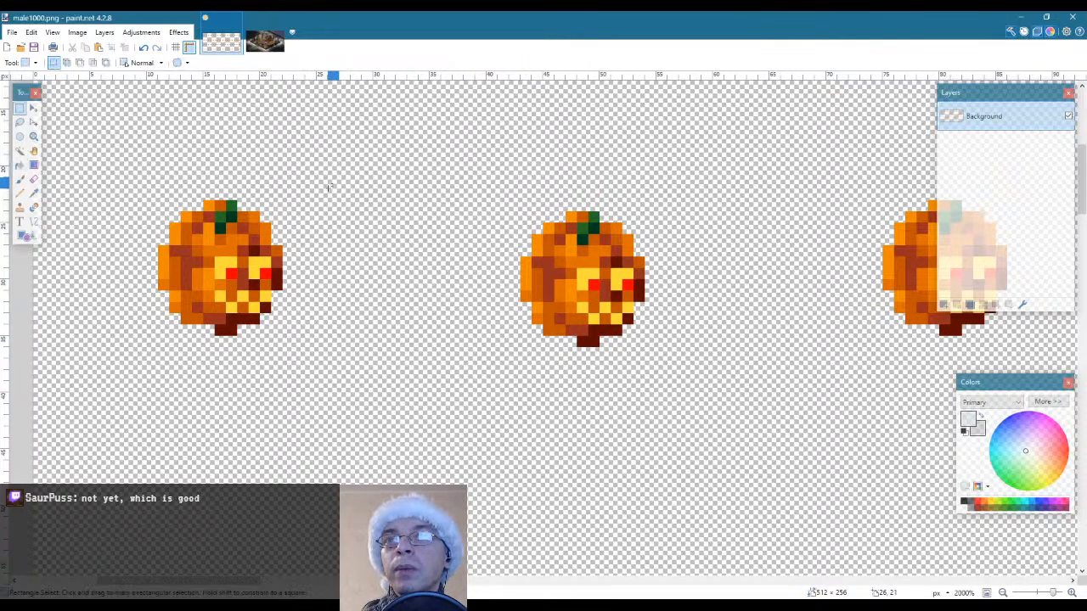
pyautogui.click(265, 41)
pyautogui.press('k')
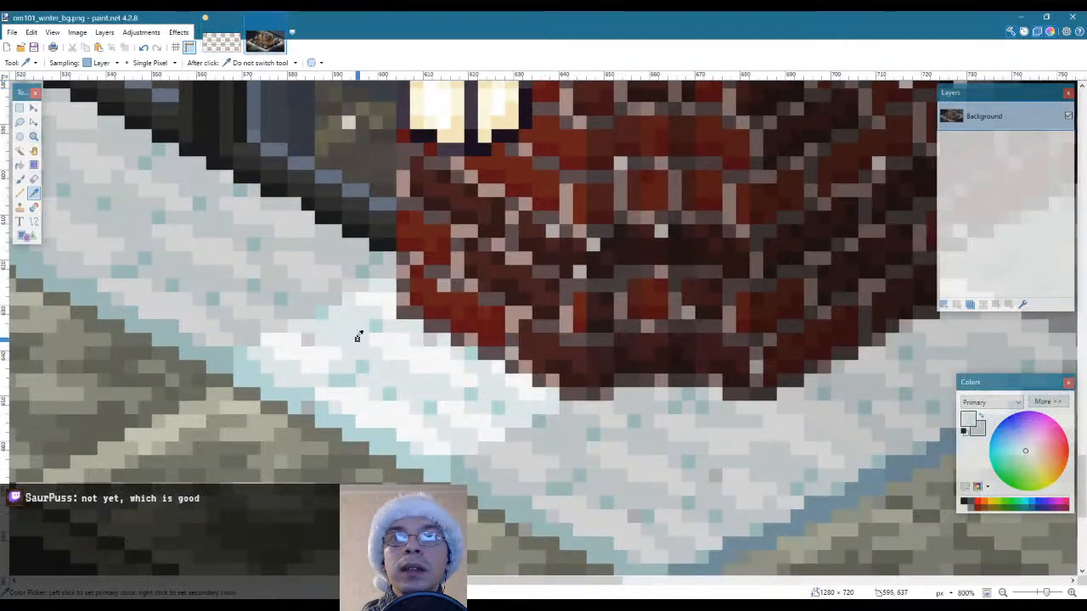
pyautogui.click(313, 352)
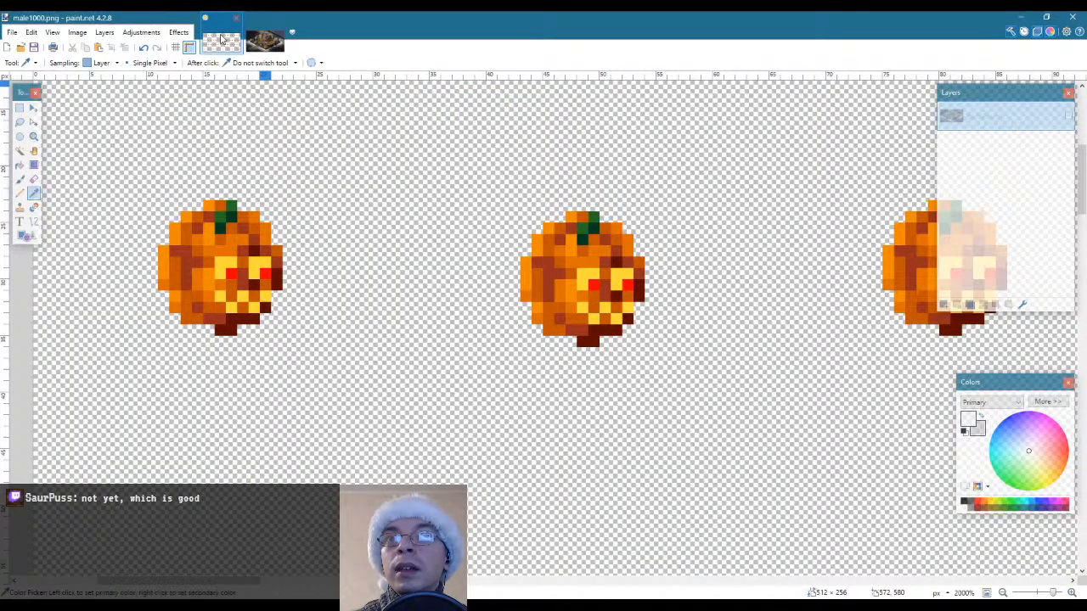
pyautogui.click(221, 40)
pyautogui.press('f')
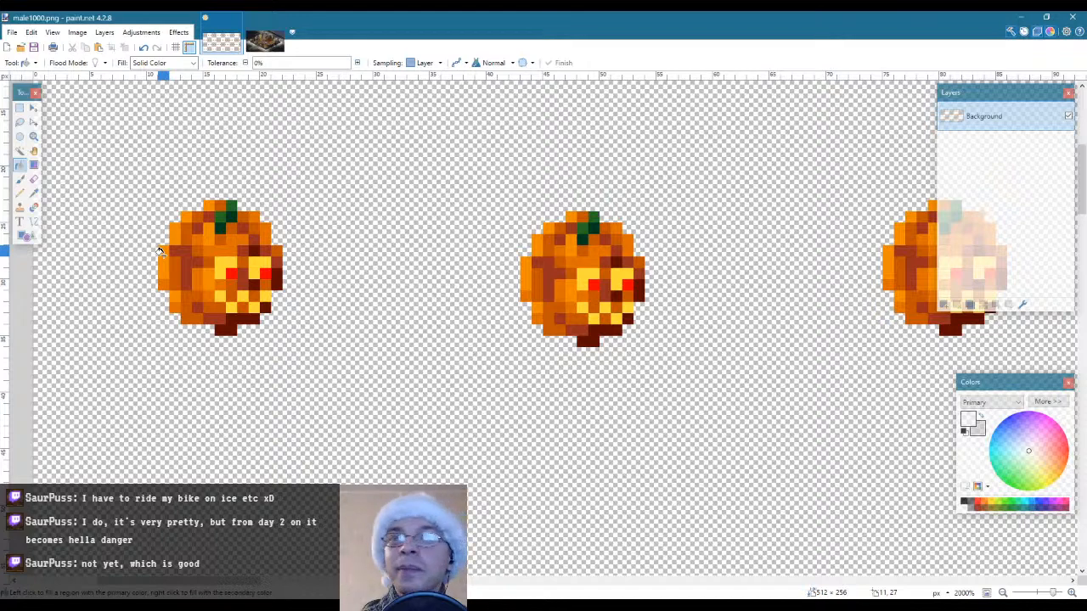
pyautogui.click(160, 252)
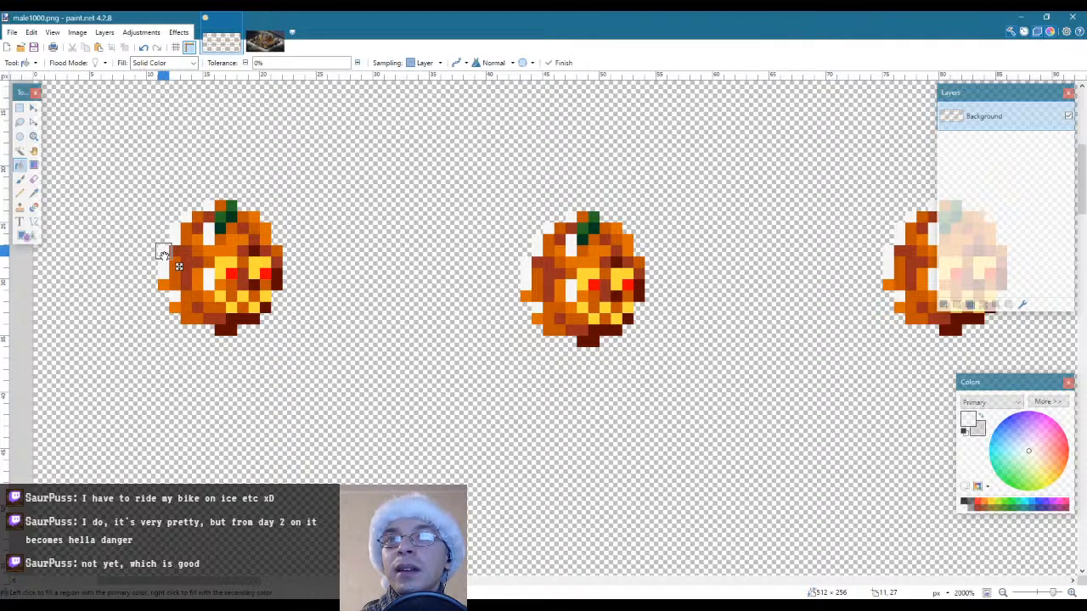
# Sample a slightly darker snow tone from om101_winter_bg.png as primary colour and fill the pumpkins' medium orange pixels with it
pyautogui.press('s')
pyautogui.click(265, 42)
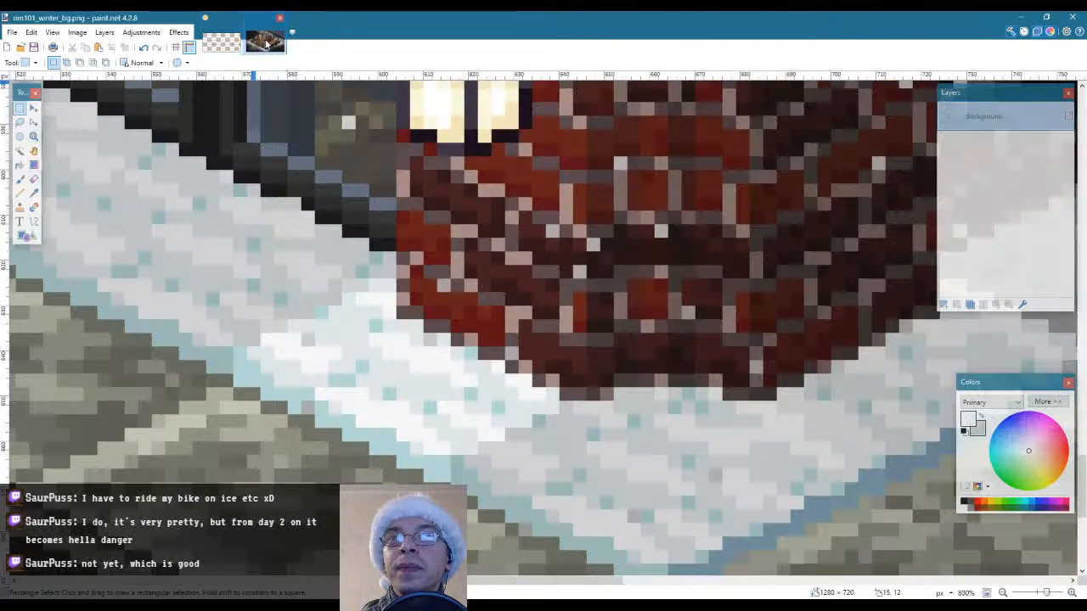
pyautogui.press('l')
pyautogui.press('k')
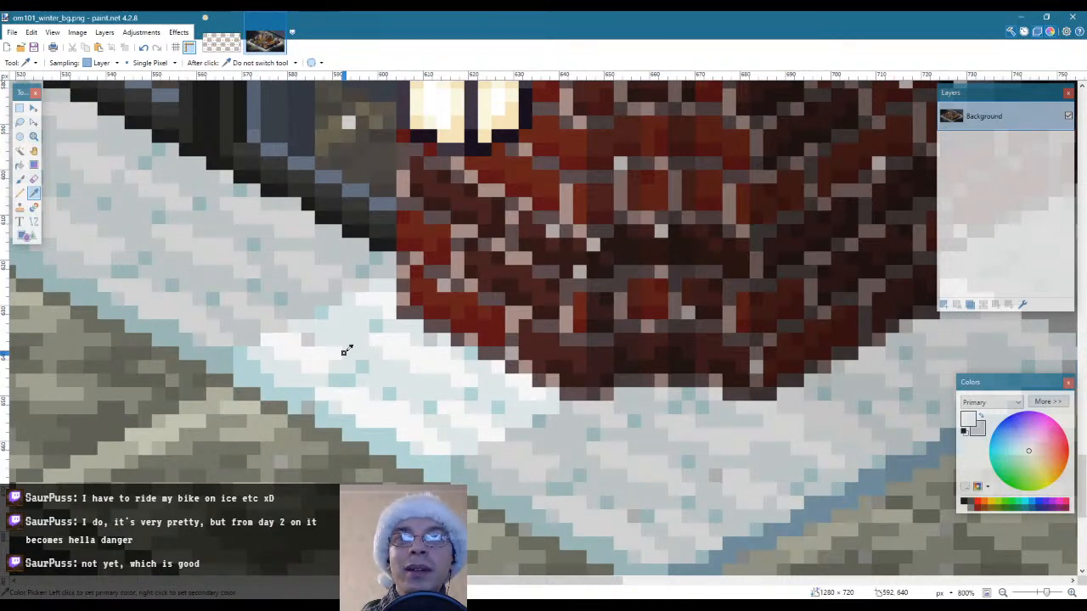
pyautogui.click(221, 43)
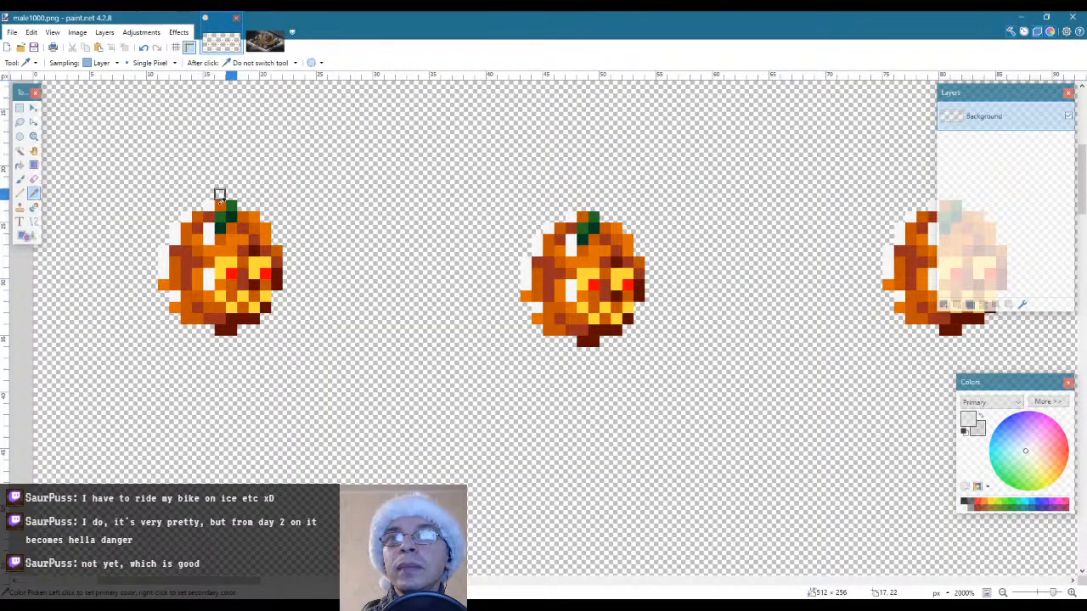
pyautogui.press('f')
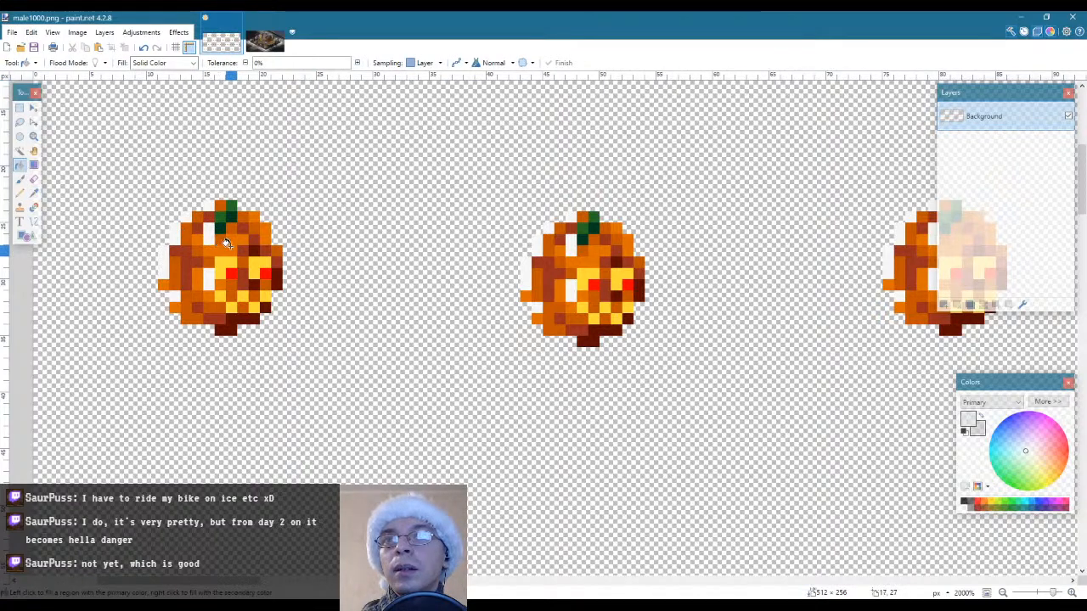
pyautogui.click(226, 243)
# Sample a light grey snow tone from om101_winter_bg.png as primary colour and fill the pumpkins' dark orange pixels in male1000.png with it
pyautogui.press('s')
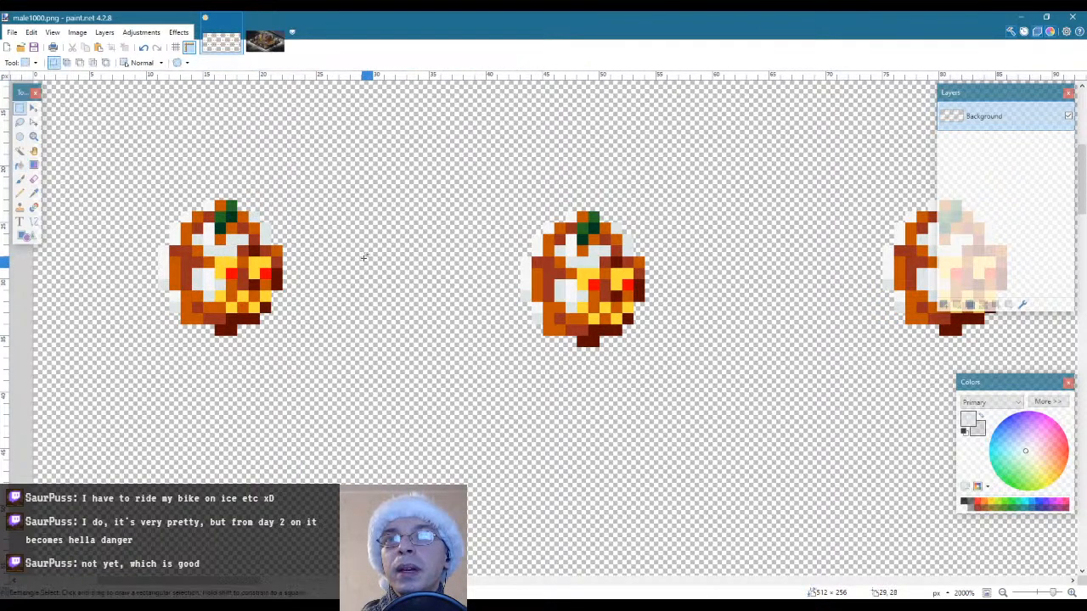
pyautogui.click(265, 43)
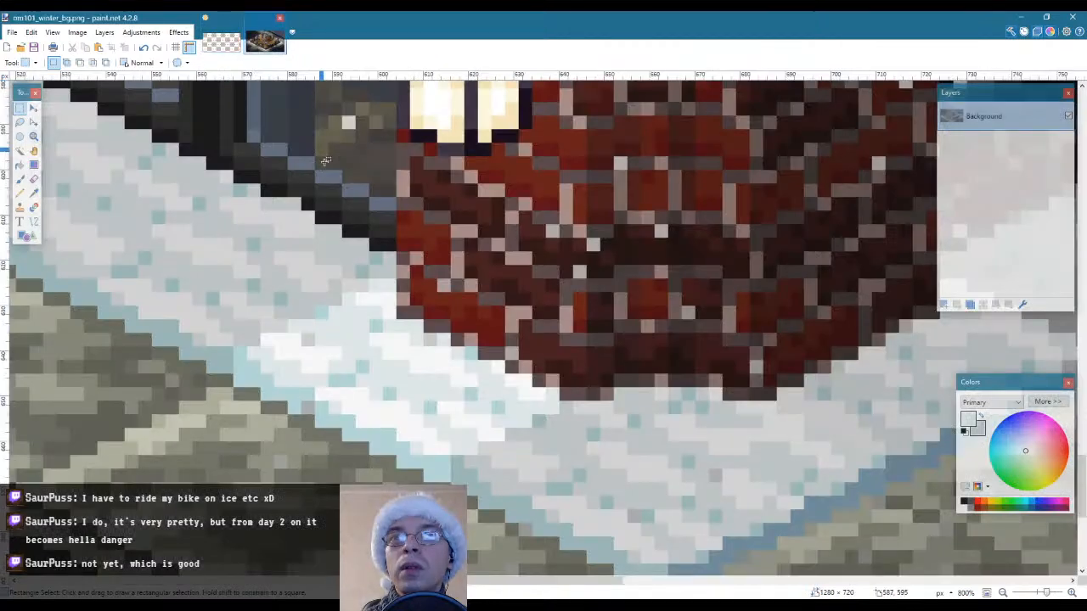
pyautogui.press('k')
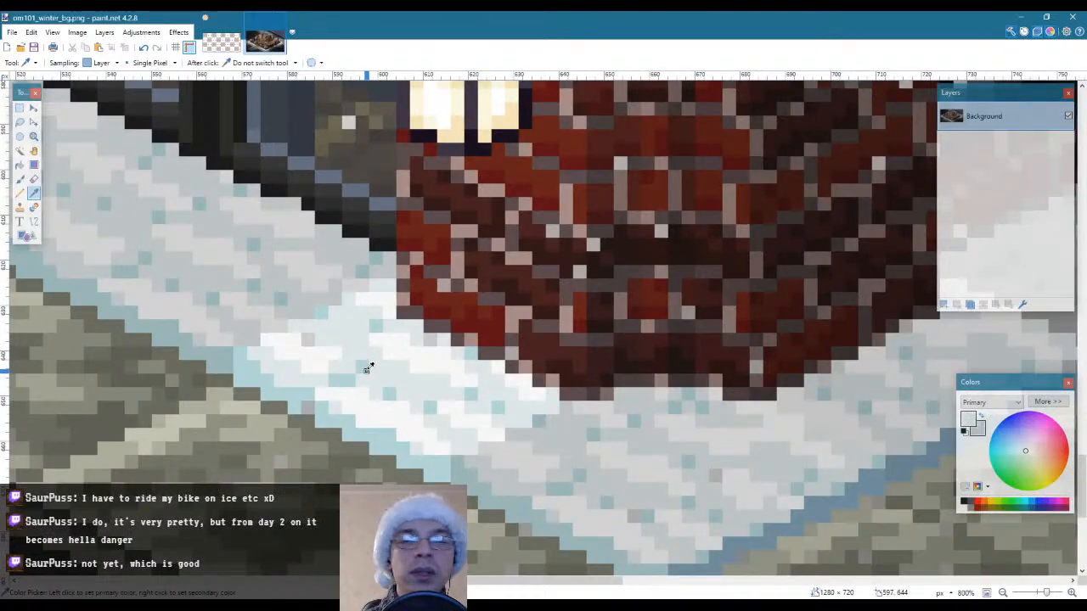
pyautogui.click(221, 44)
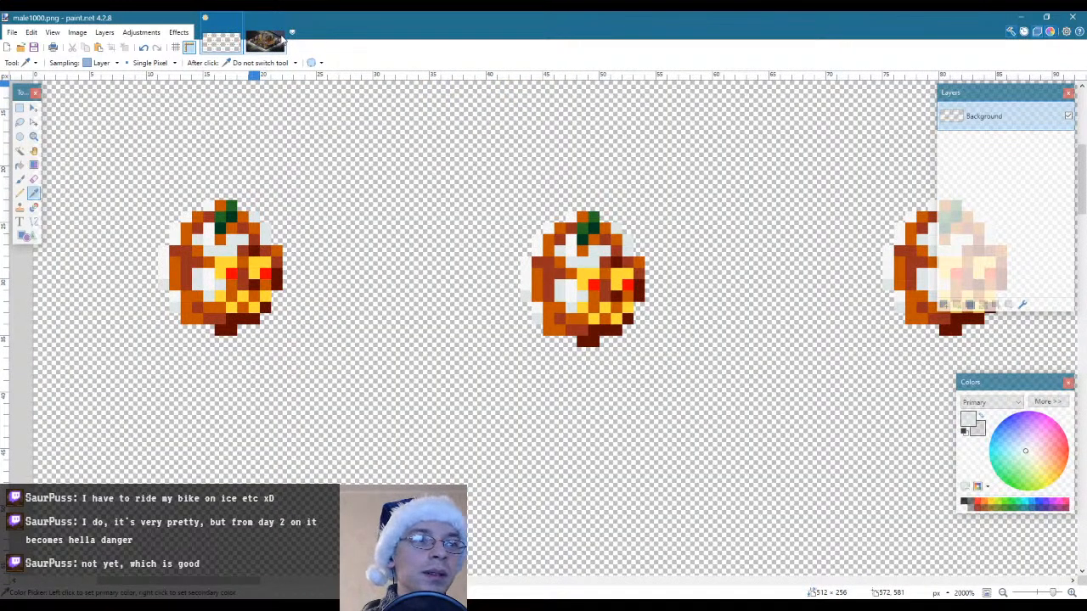
pyautogui.click(266, 39)
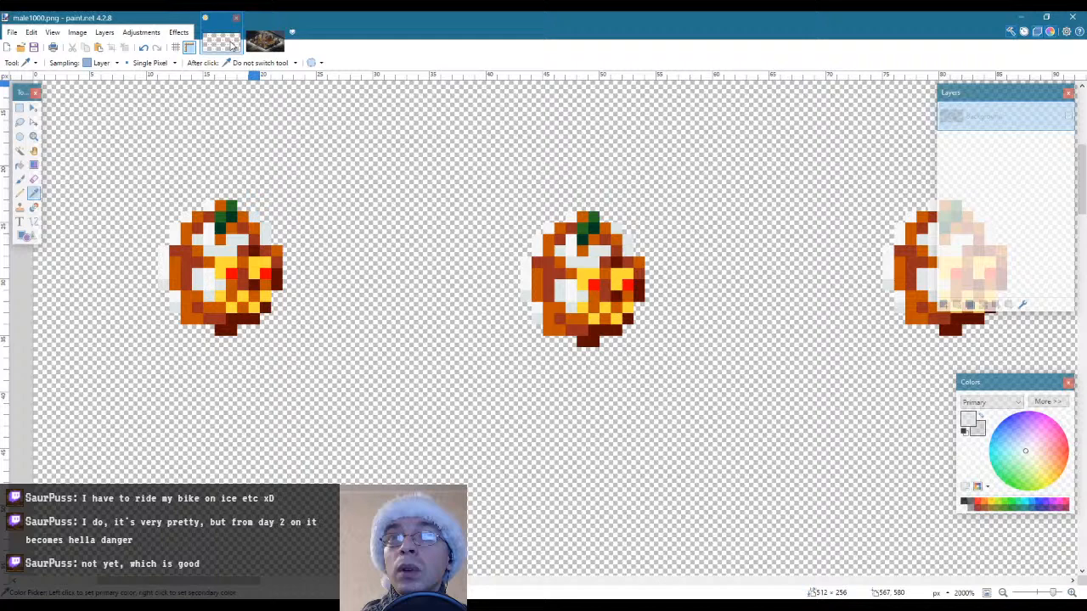
pyautogui.click(222, 42)
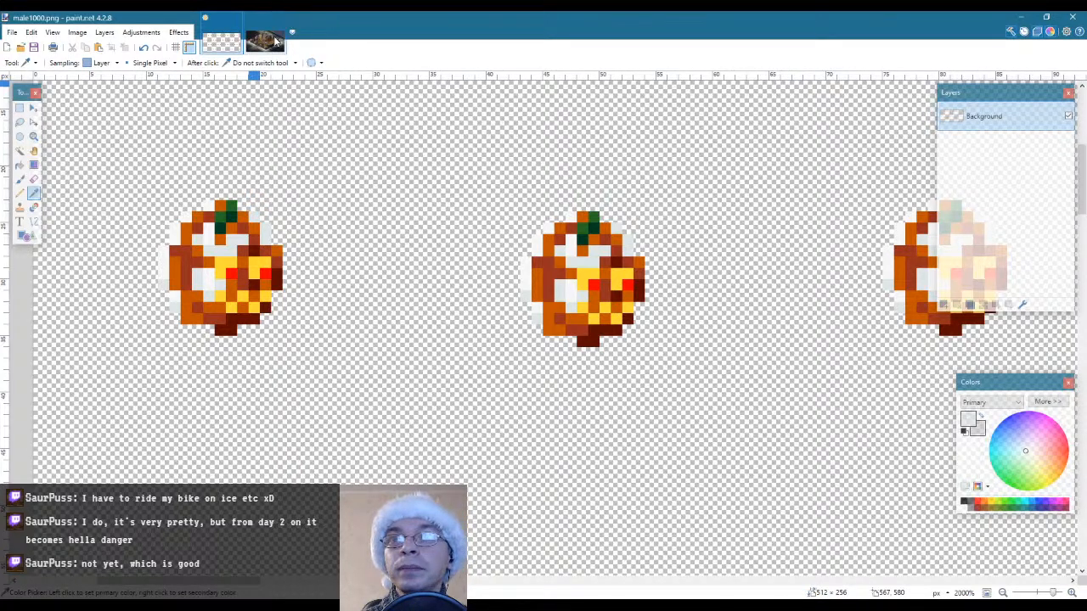
pyautogui.click(273, 41)
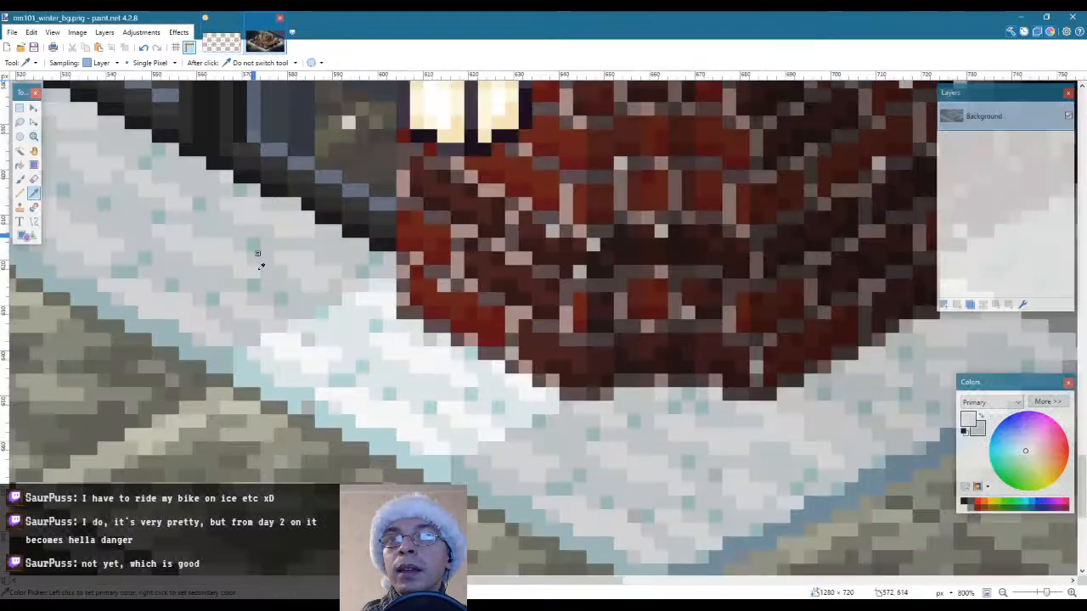
pyautogui.click(314, 338)
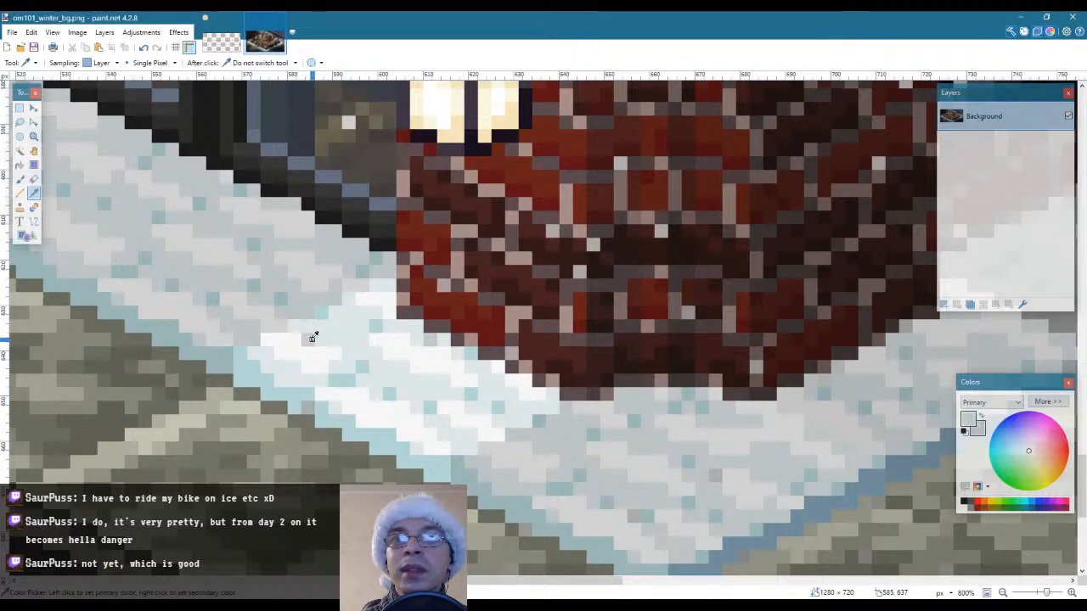
pyautogui.click(221, 42)
pyautogui.press('f')
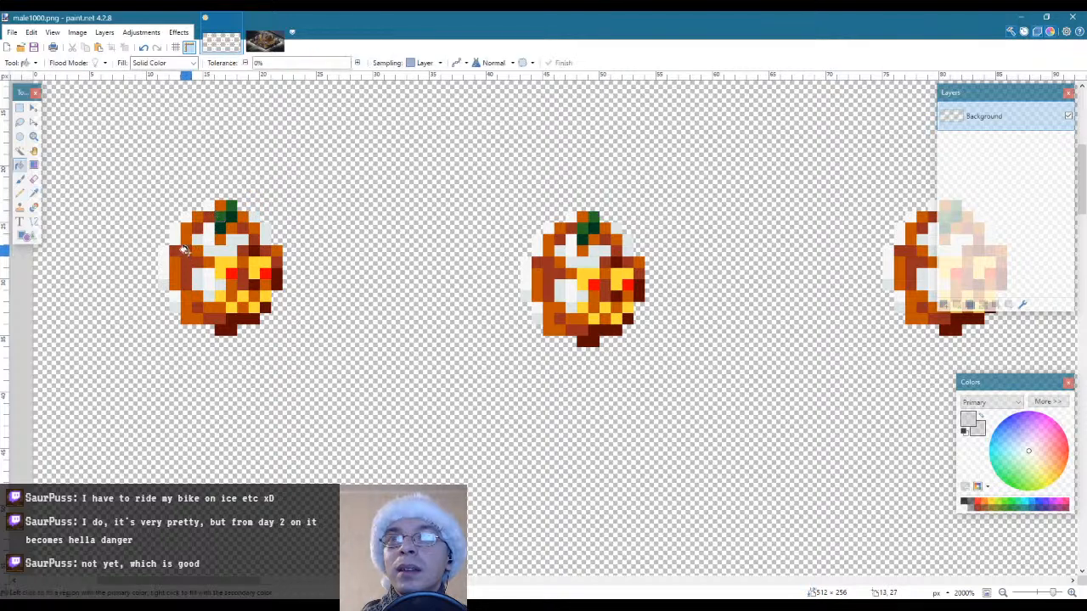
pyautogui.click(181, 227)
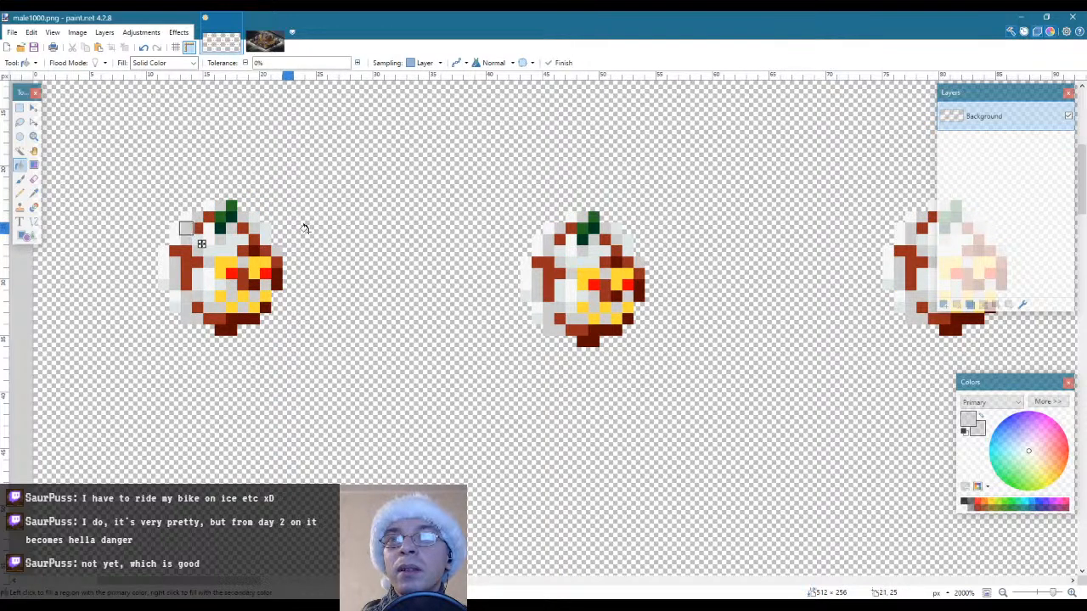
pyautogui.press('s')
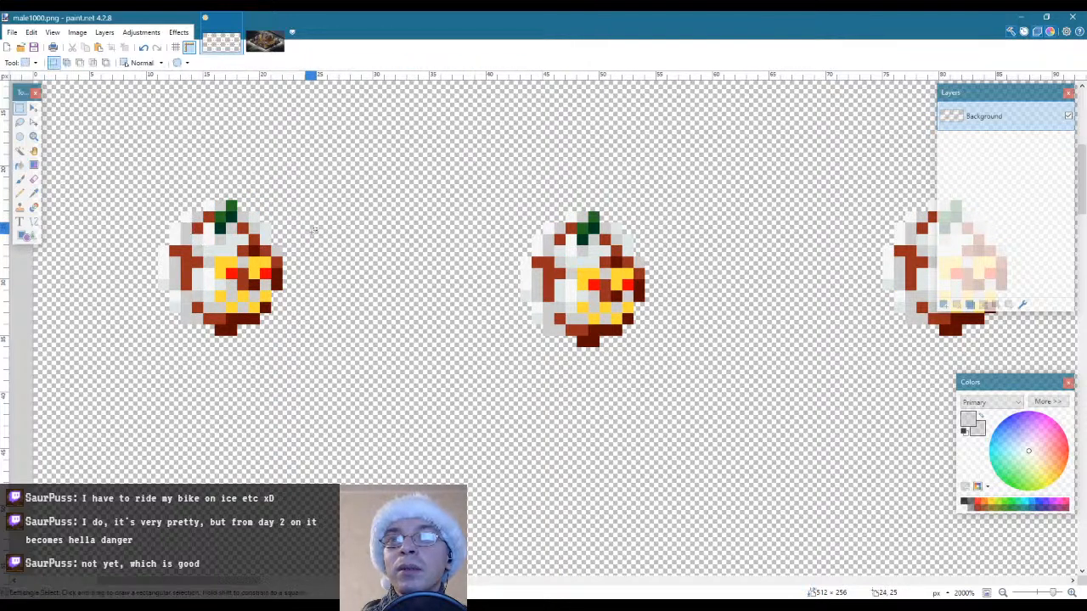
# Sample the pale teal snow tone B5D6D6 from om101_winter_bg.png as primary colour and fill the pumpkins' reddish-brown pixels with it
pyautogui.click(252, 38)
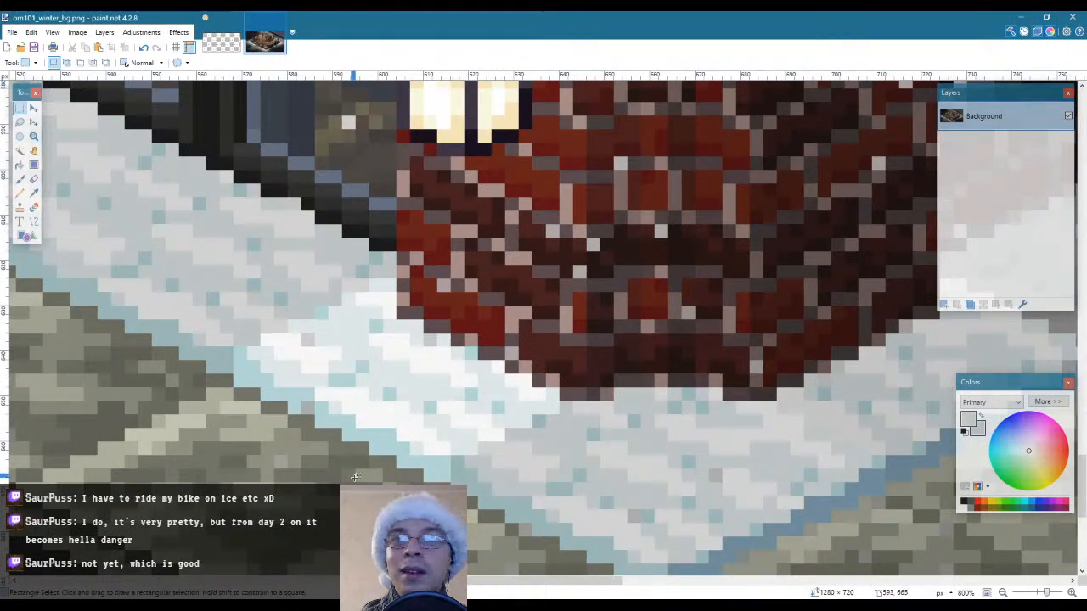
pyautogui.press('k')
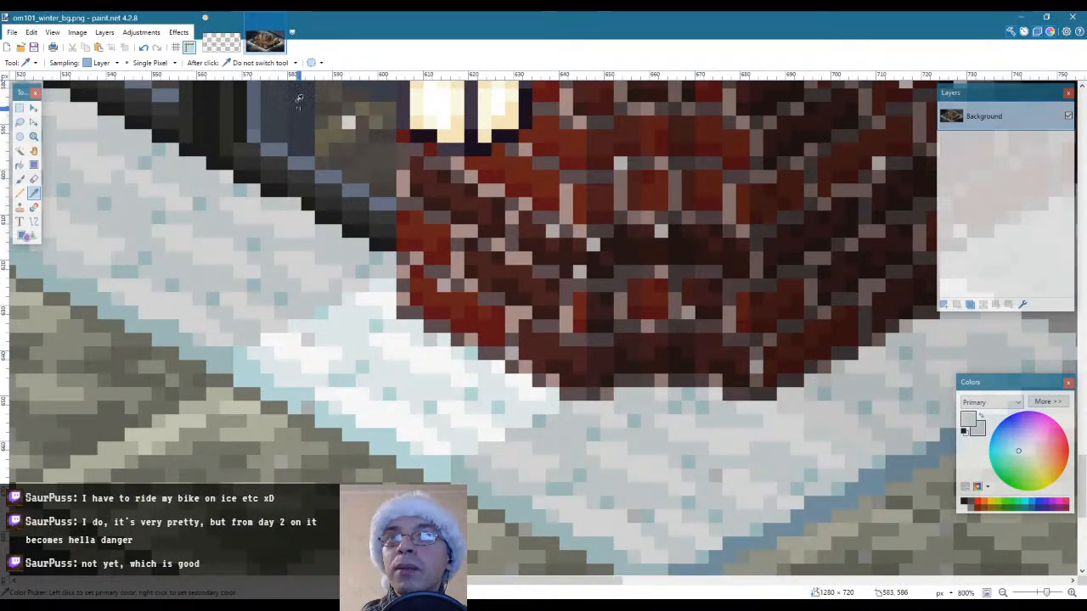
pyautogui.click(221, 42)
pyautogui.press('f')
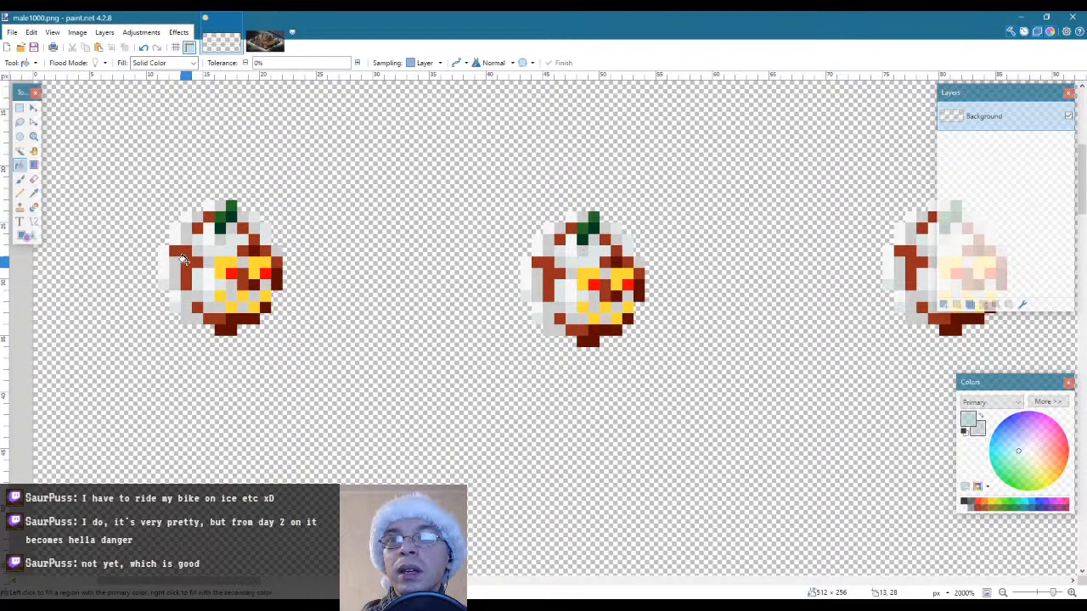
pyautogui.click(182, 259)
pyautogui.press('s')
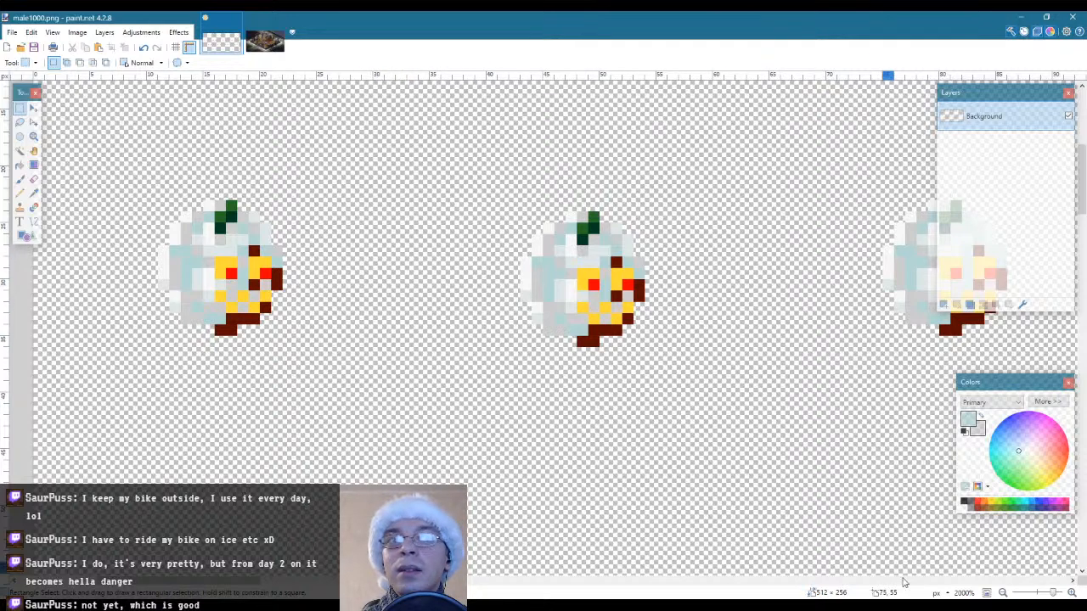
# Darken the primary colour to 9CB7B7 by lowering its value to 72 and refill the pumpkins' pale teal pixels with it
pyautogui.click(1047, 401)
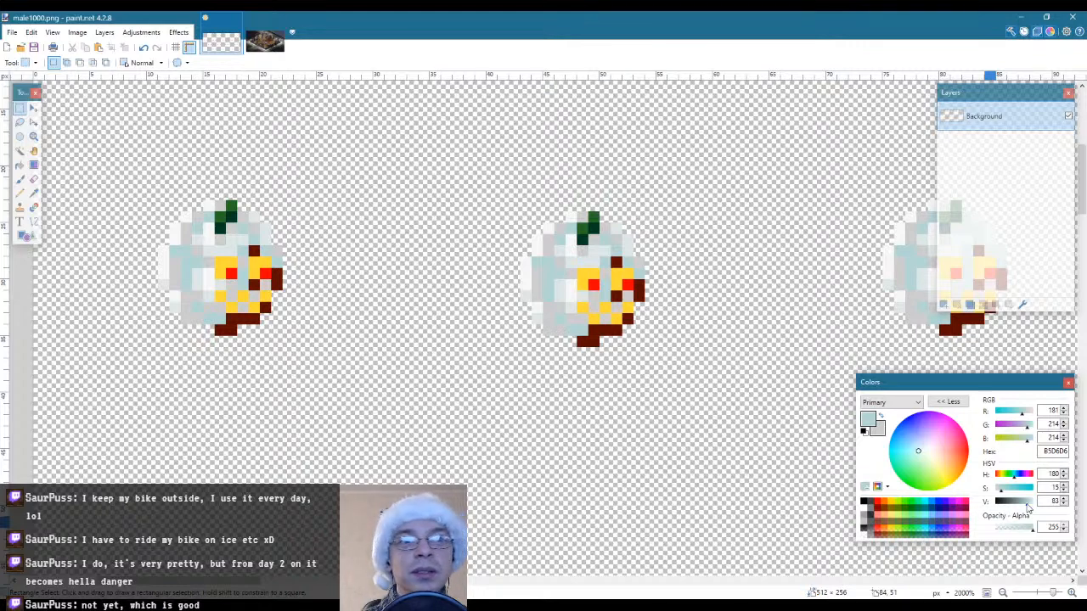
pyautogui.moveTo(1027, 507); pyautogui.dragTo(1023, 507)
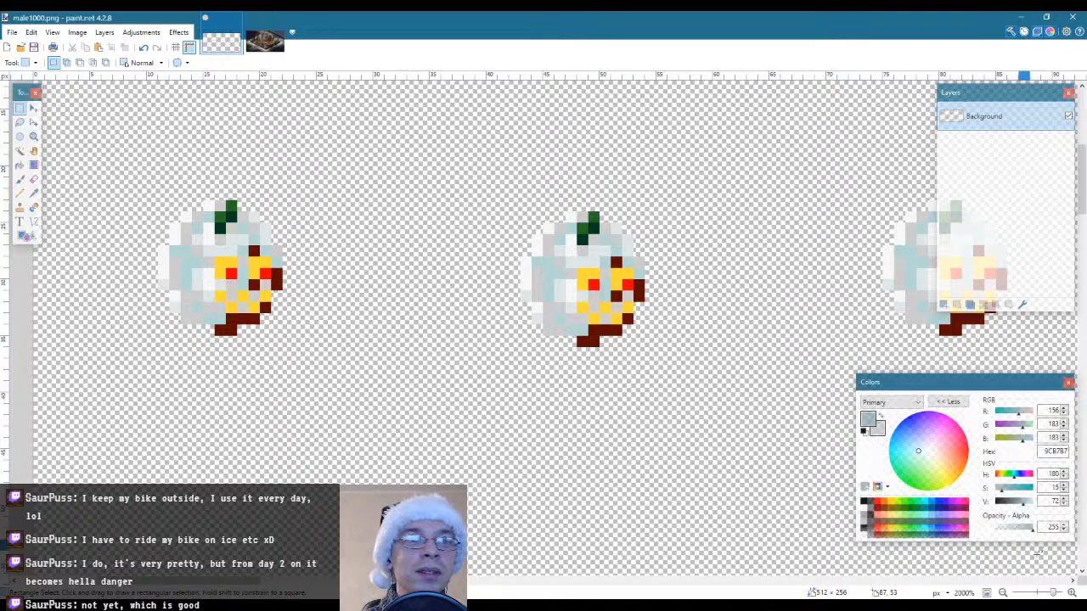
pyautogui.press('f')
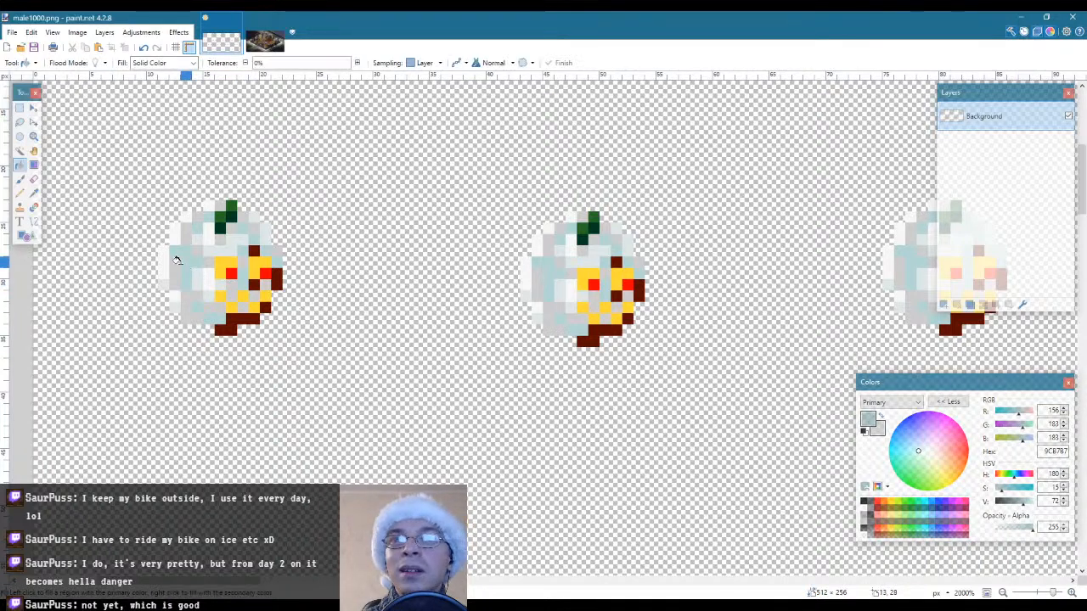
pyautogui.click(176, 259)
pyautogui.press('s')
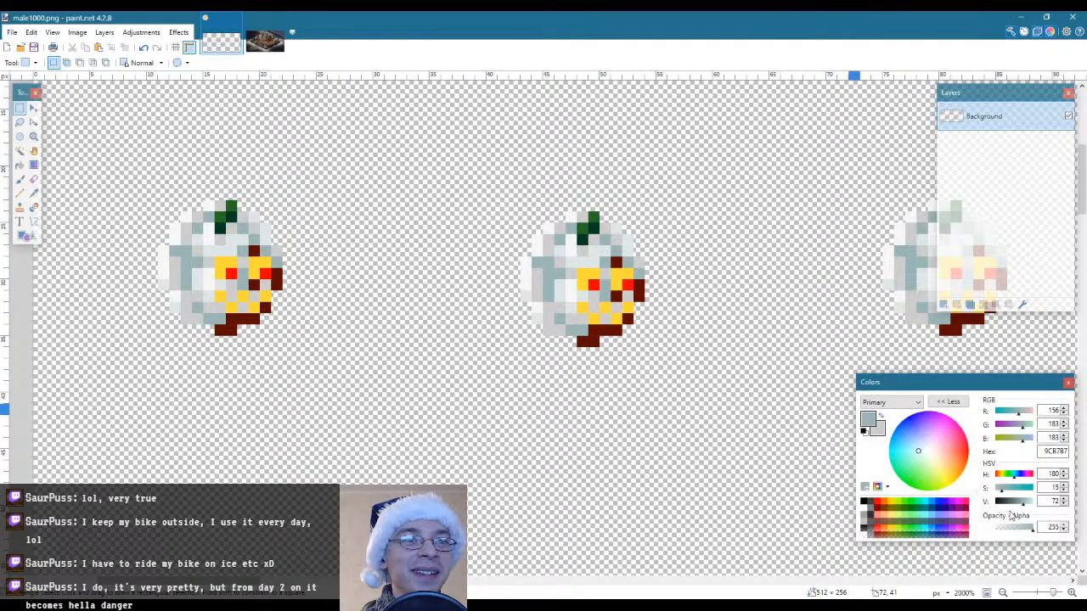
# Change the primary colour to the darker teal 6C9999 and fill the pumpkins' darkest brown pixels with it
pyautogui.moveTo(1023, 508); pyautogui.dragTo(1007, 496)
pyautogui.press('f')
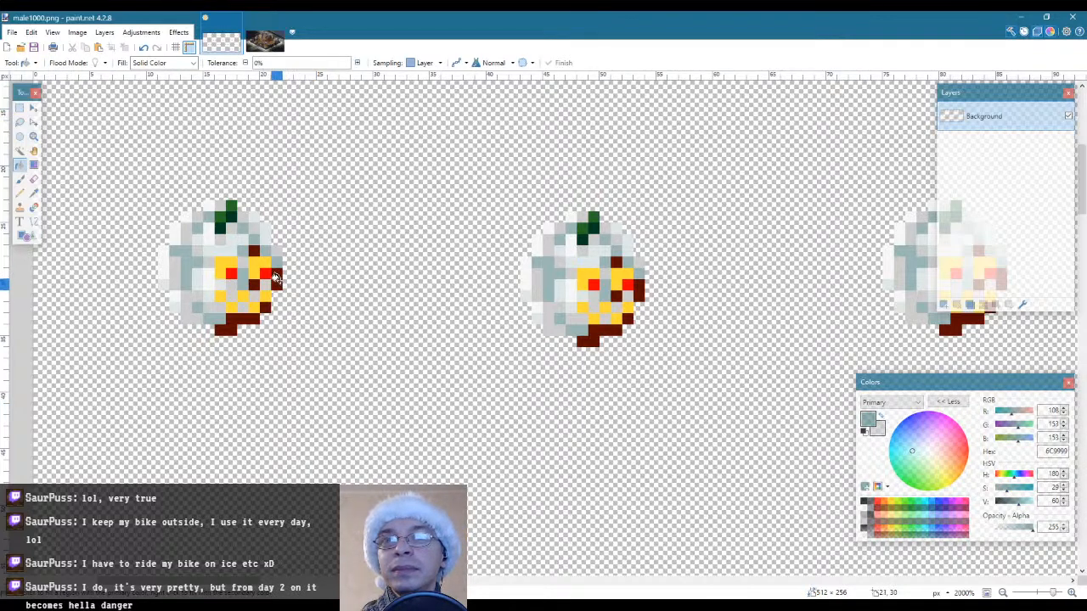
pyautogui.click(277, 282)
pyautogui.press('s')
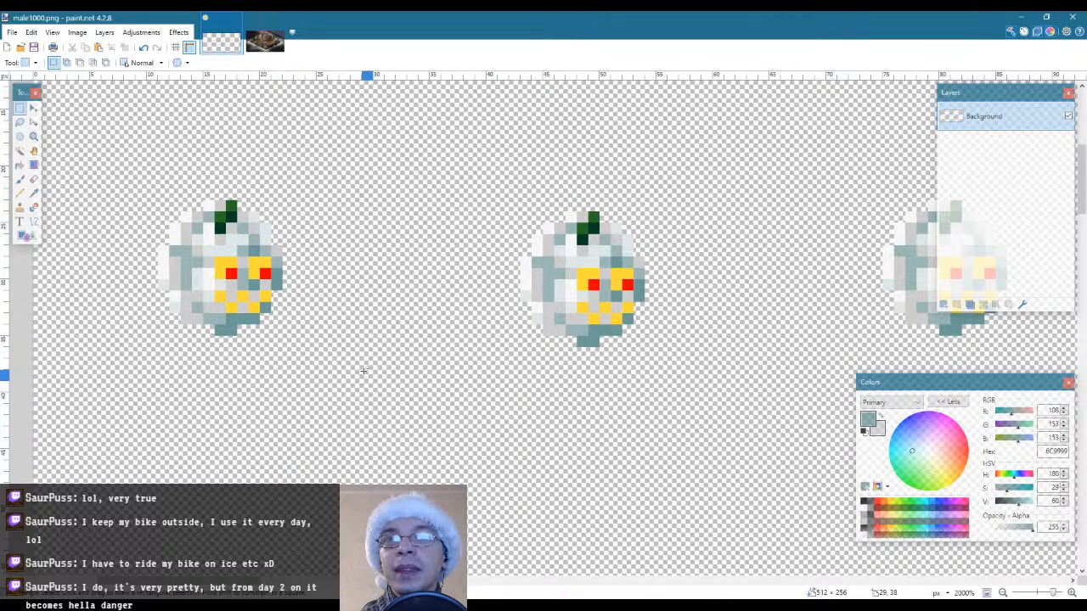
# Sample the pale snow colour DEE7E7 from the first pumpkin and pencil over its yellow and red eyes and mouth
pyautogui.press('z')
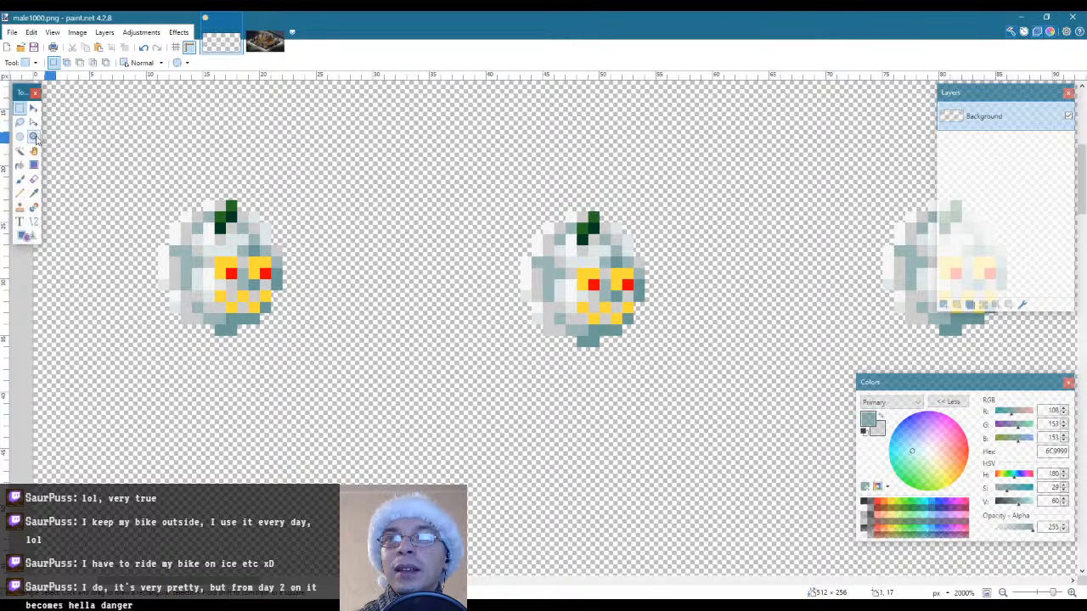
pyautogui.scroll(-8, 331, 323)
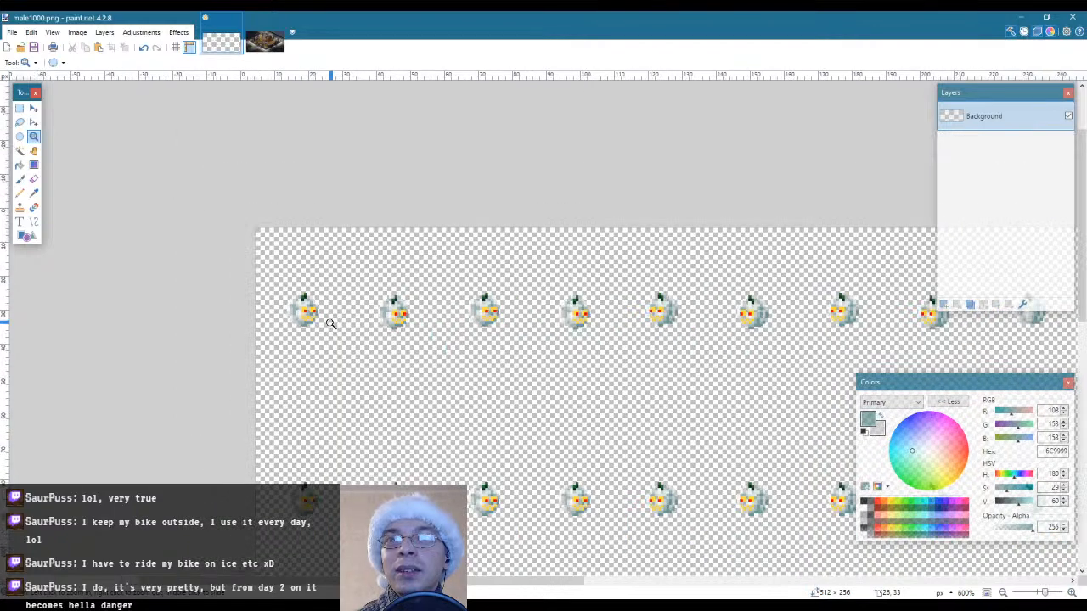
pyautogui.scroll(-2, 363, 373)
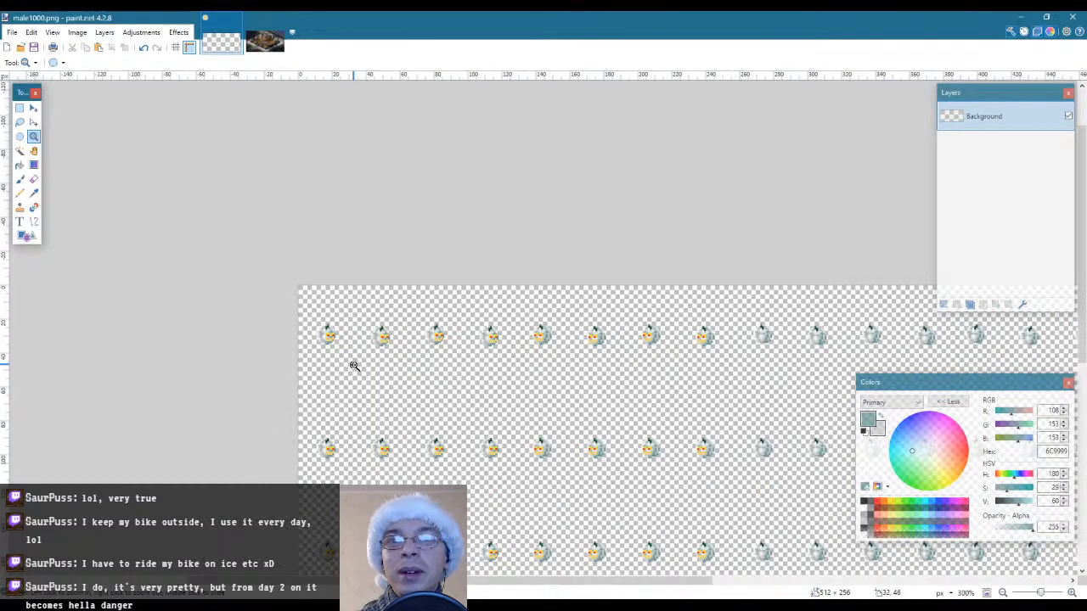
pyautogui.scroll(1, 354, 366)
pyautogui.scroll(6, 354, 366)
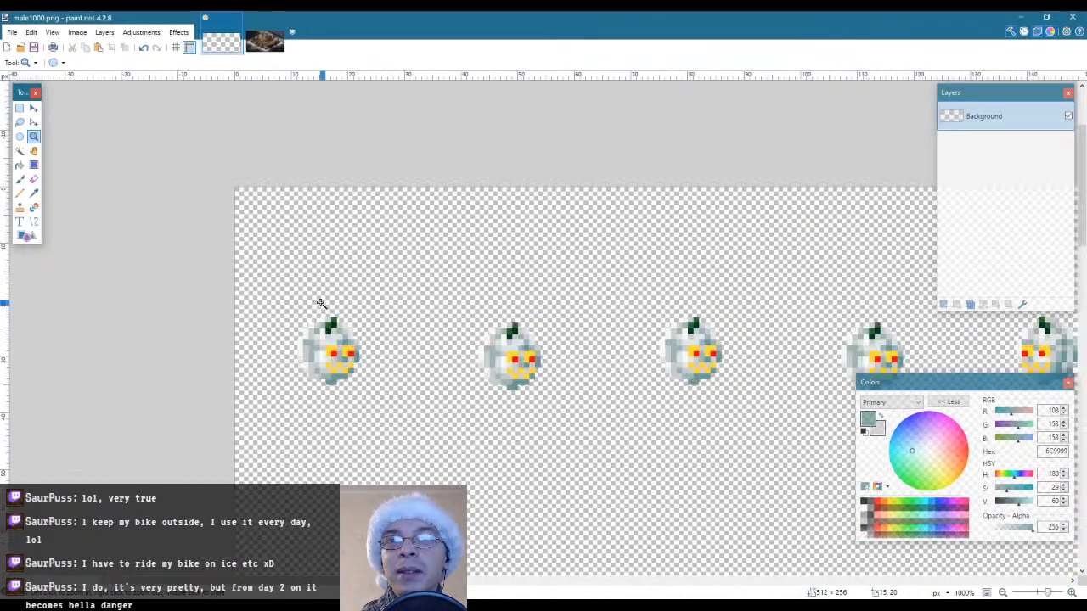
pyautogui.scroll(4, 337, 385)
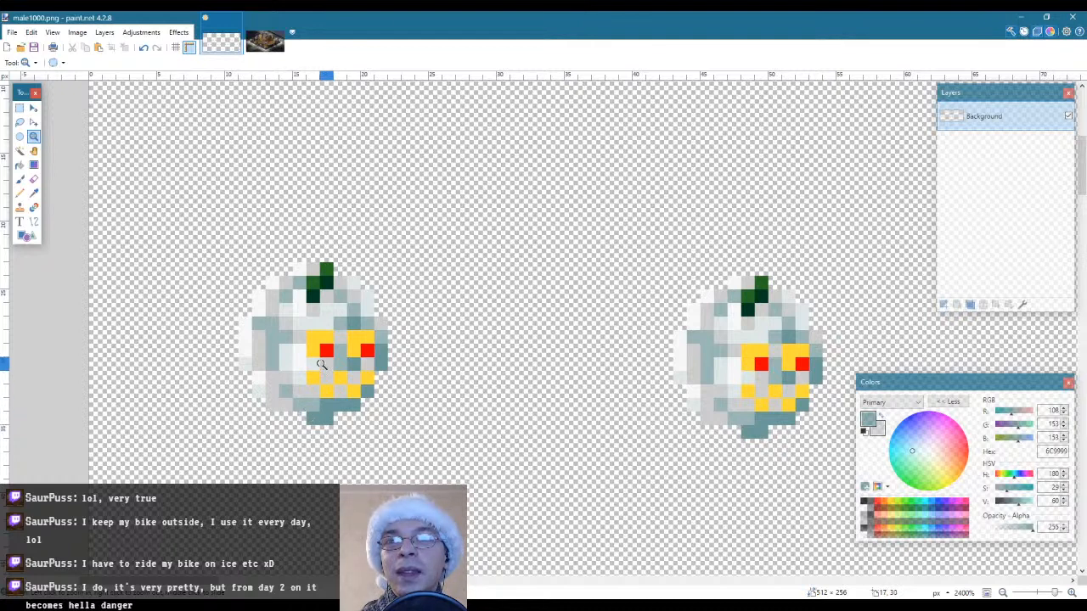
pyautogui.press('k')
pyautogui.click(299, 322)
pyautogui.press('p')
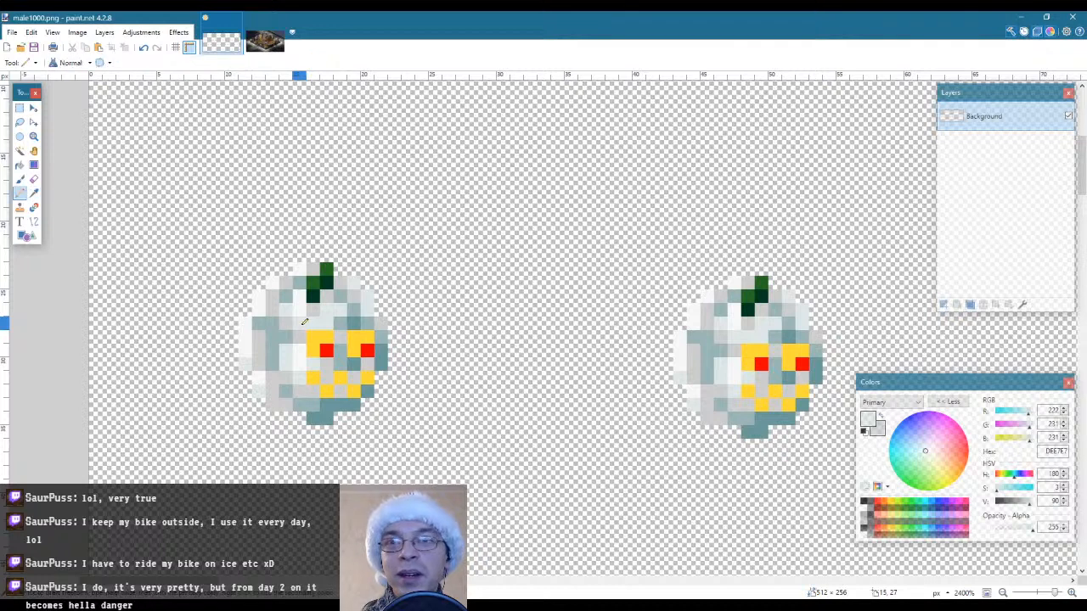
pyautogui.moveTo(313, 338)
pyautogui.mouseDown()
pyautogui.moveTo(326, 338)
pyautogui.moveTo(318, 348)
pyautogui.mouseUp()
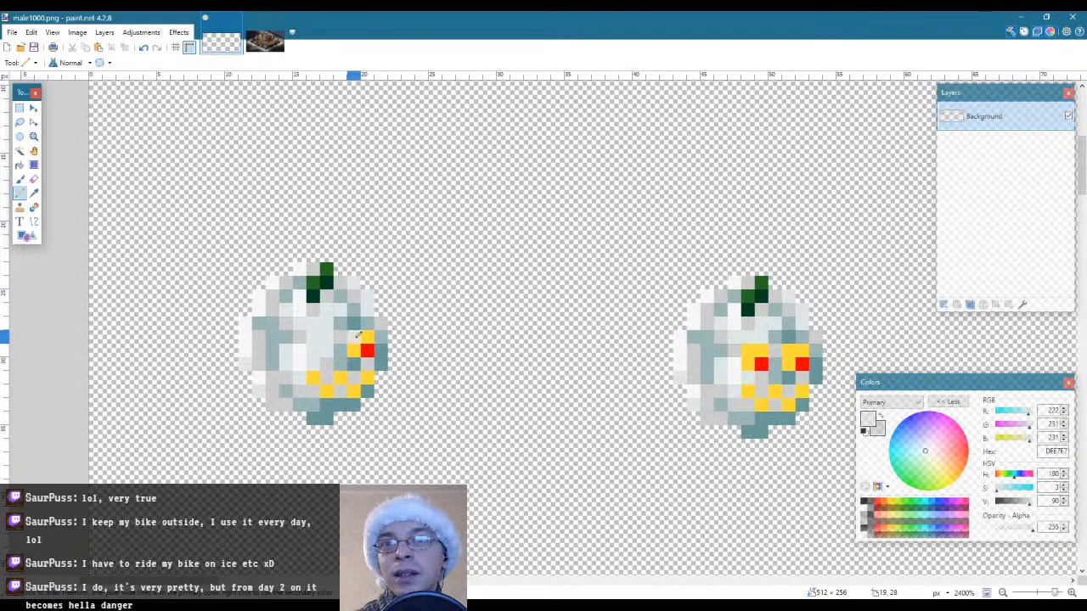
pyautogui.moveTo(358, 335); pyautogui.dragTo(365, 351)
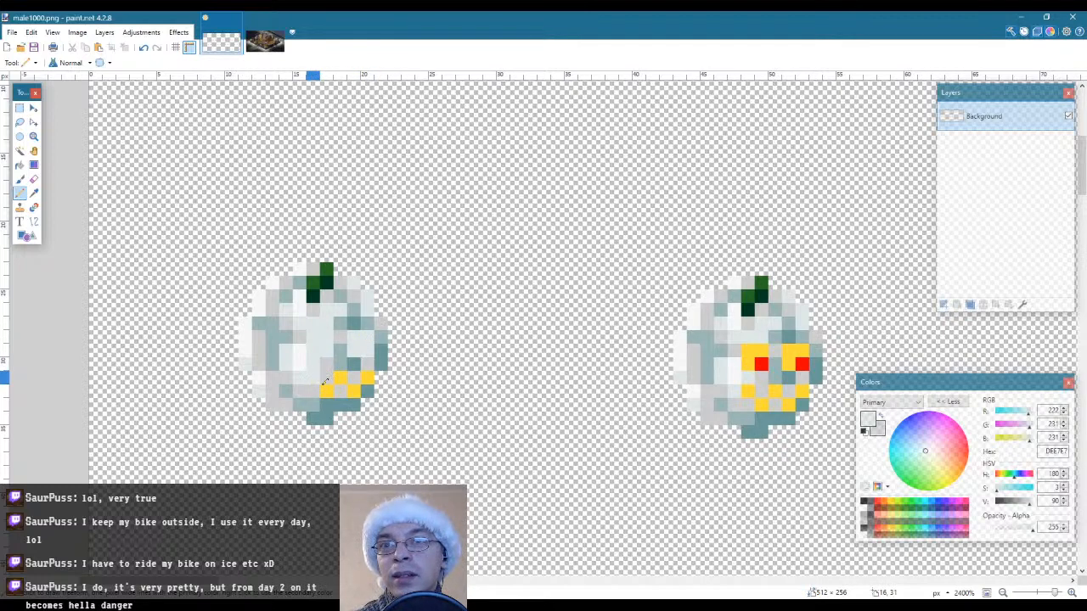
pyautogui.moveTo(325, 382)
pyautogui.mouseDown()
pyautogui.moveTo(355, 389)
pyautogui.moveTo(372, 378)
pyautogui.mouseUp()
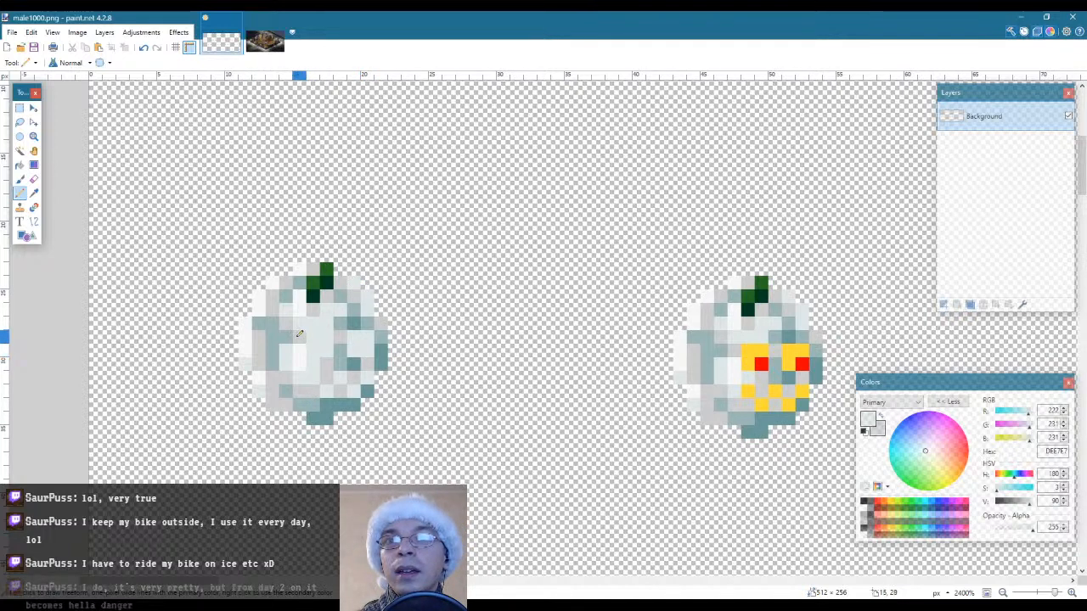
# Sample the light grey CDCDCD from the first pumpkin and pencil over its green stem pixels
pyautogui.press('l')
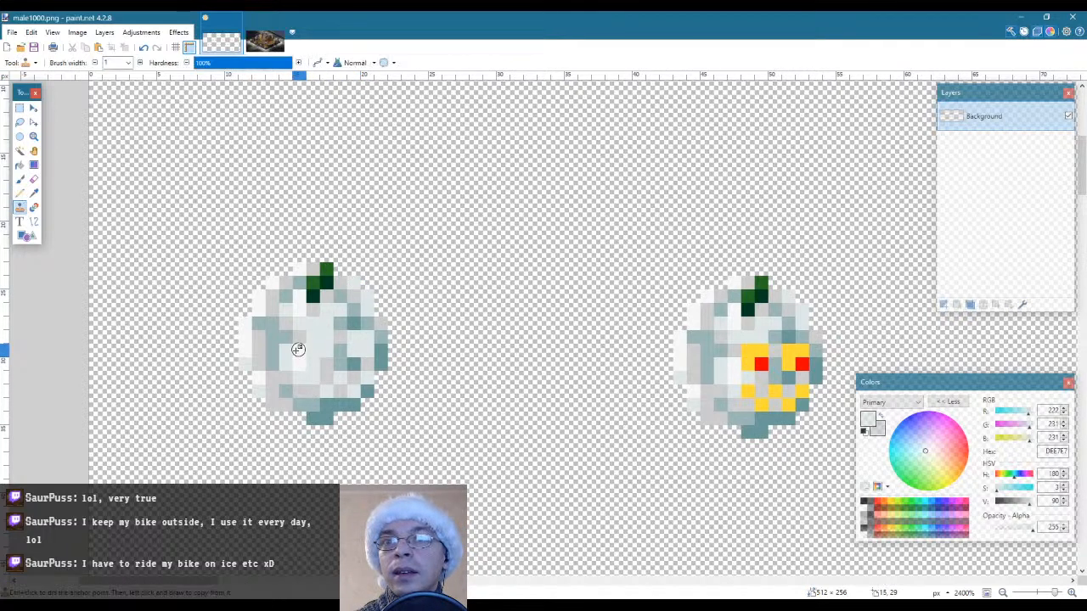
pyautogui.press('k')
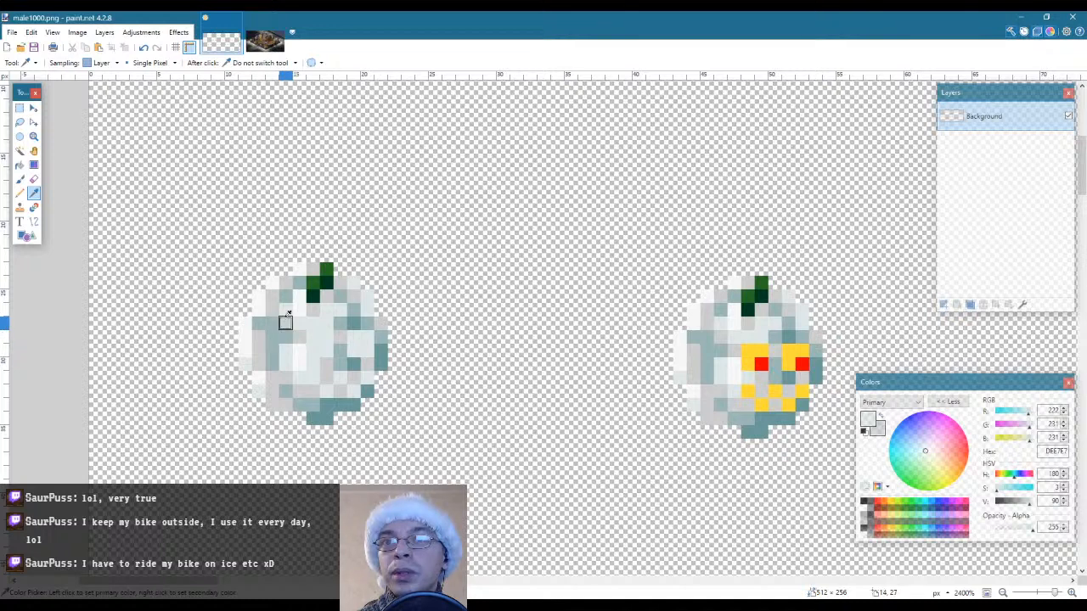
pyautogui.click(313, 310)
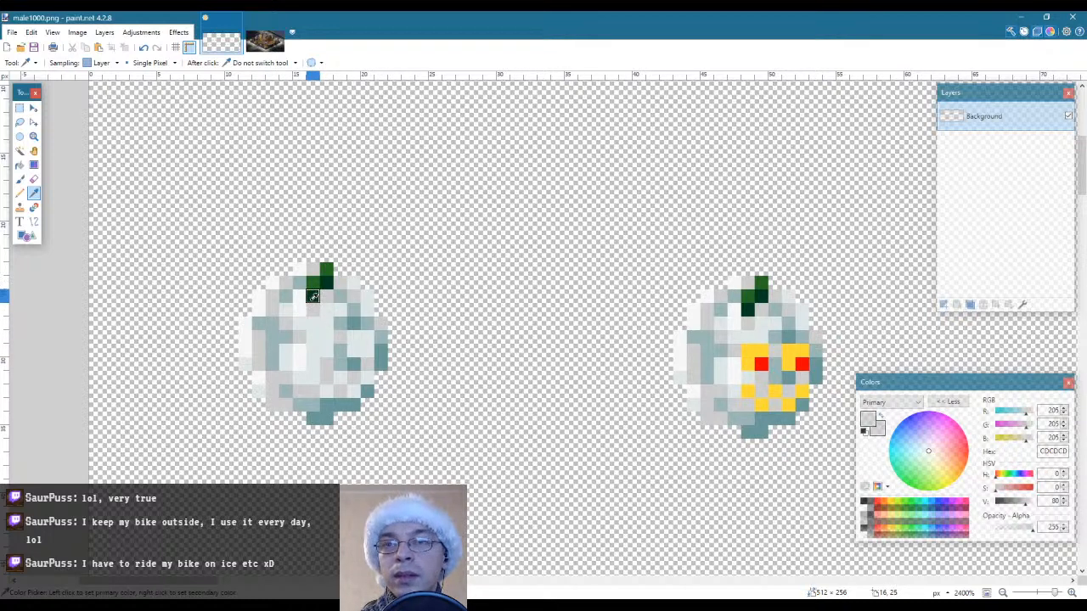
pyautogui.press('p')
pyautogui.click(312, 297)
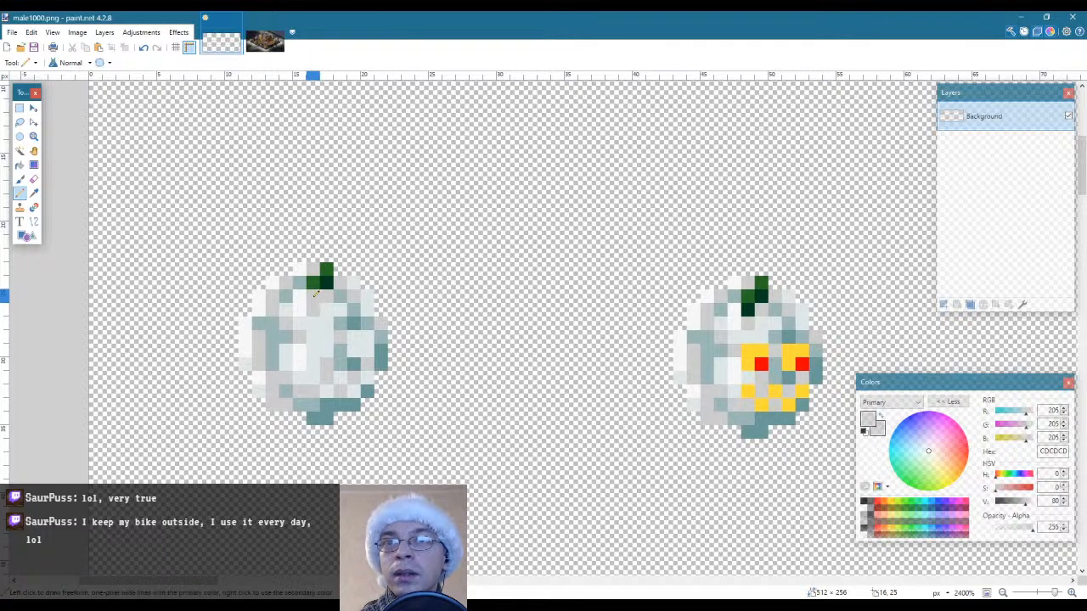
pyautogui.click(321, 283)
pyautogui.click(327, 272)
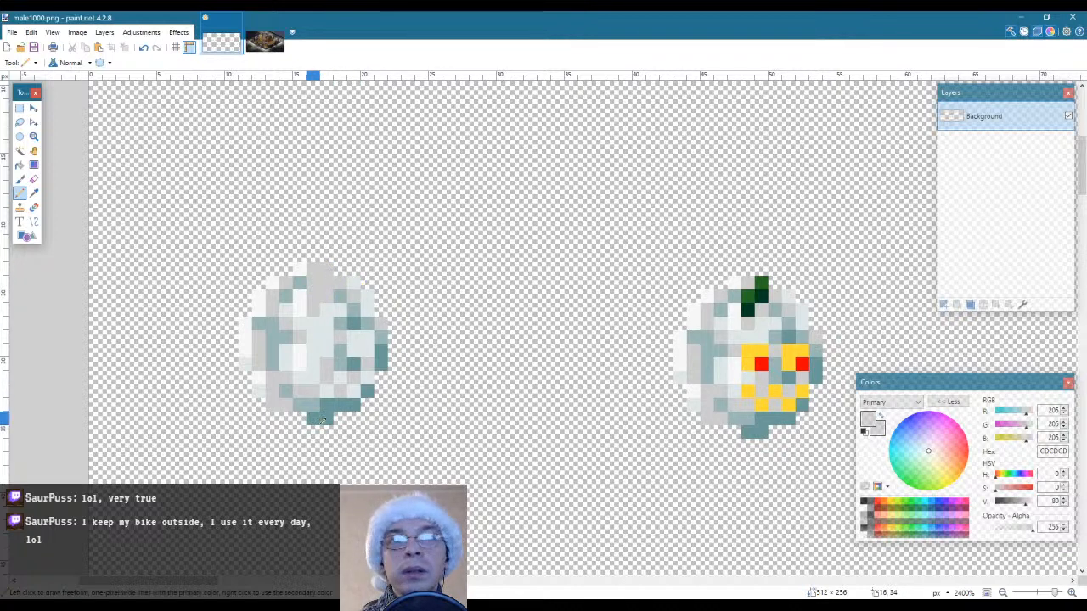
# Sample the dark teal 6C9999 from the first snowball and pencil a shadow along its upper-right edge pixels
pyautogui.press('k')
pyautogui.click(354, 282)
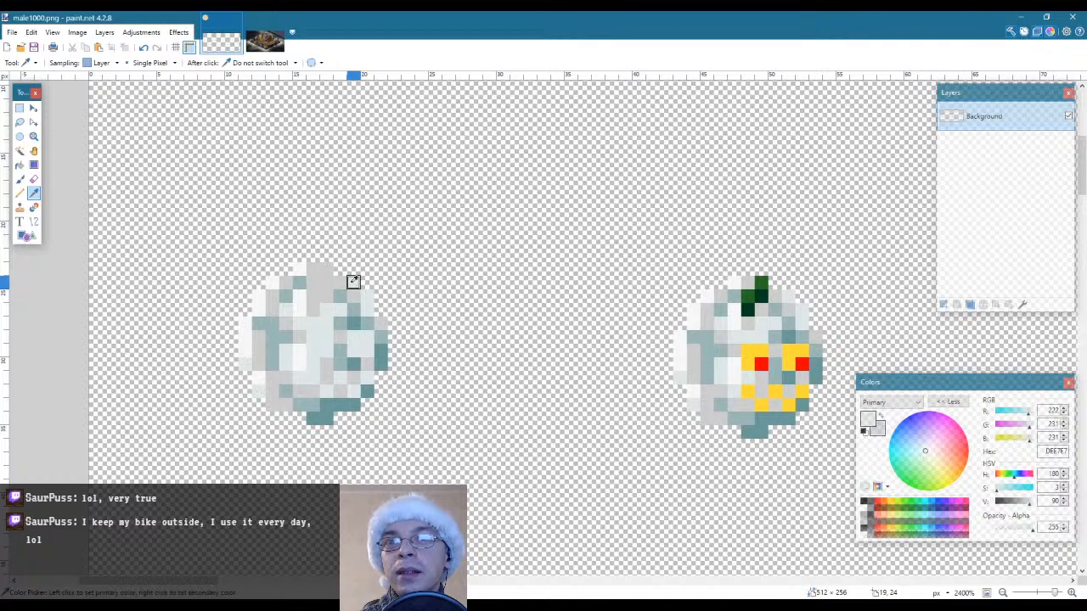
pyautogui.click(379, 350)
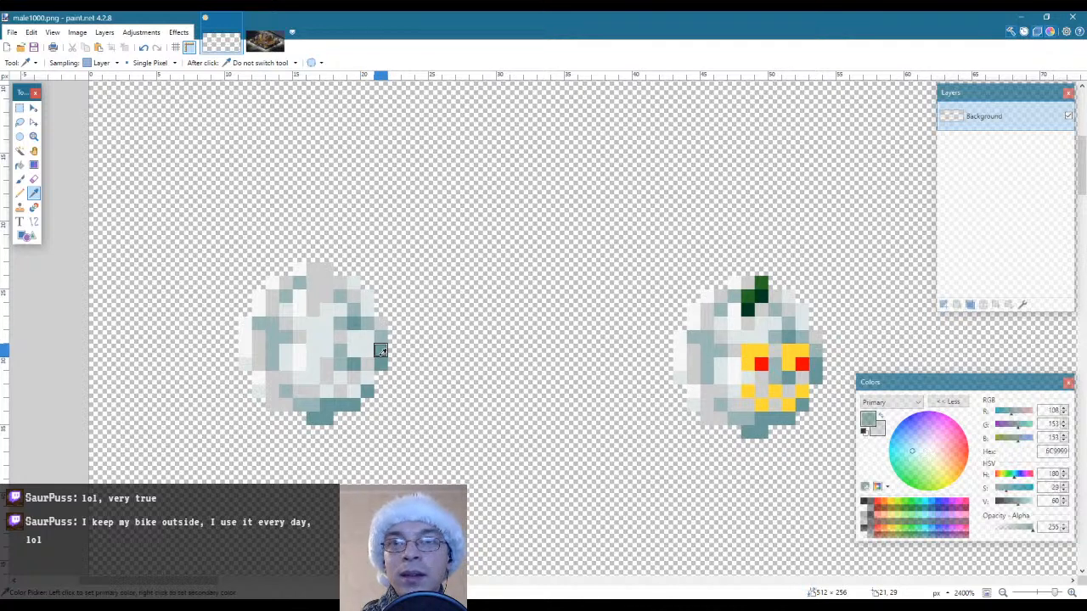
pyautogui.press('p')
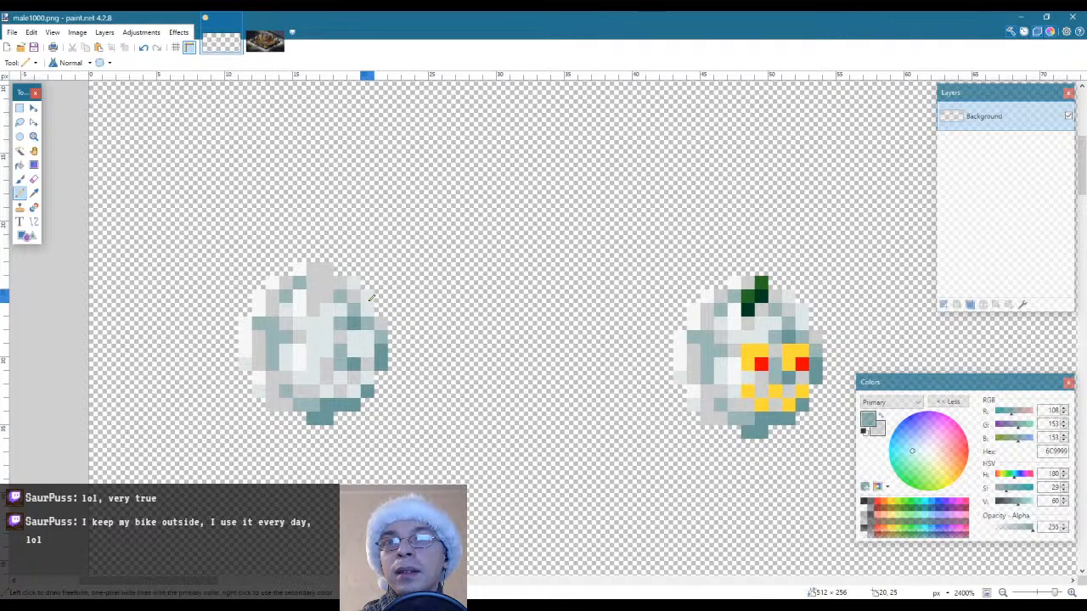
pyautogui.moveTo(367, 297); pyautogui.dragTo(367, 311)
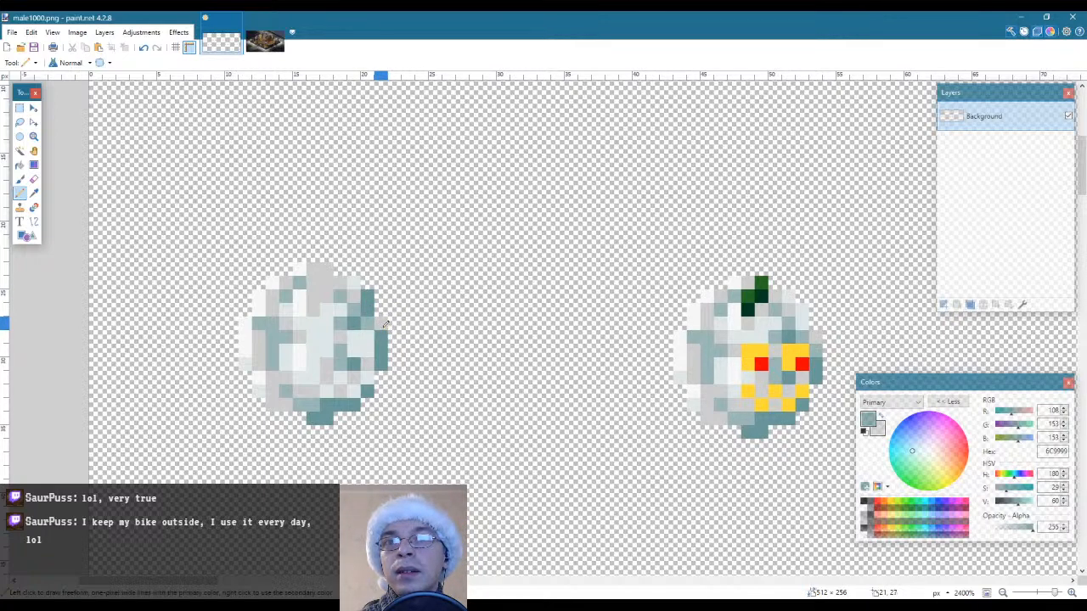
pyautogui.click(381, 323)
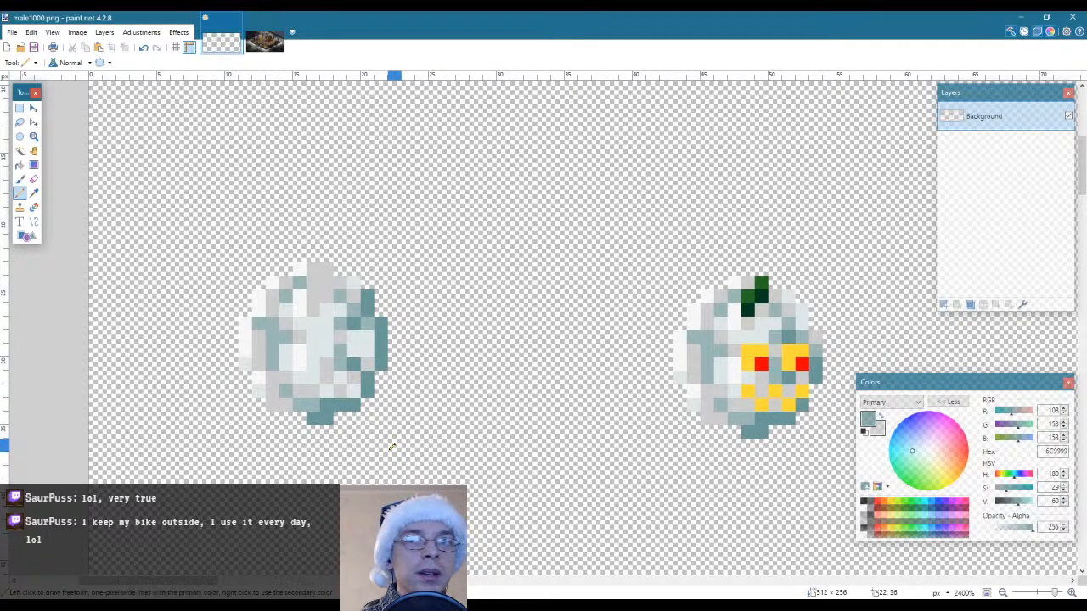
pyautogui.click(357, 281)
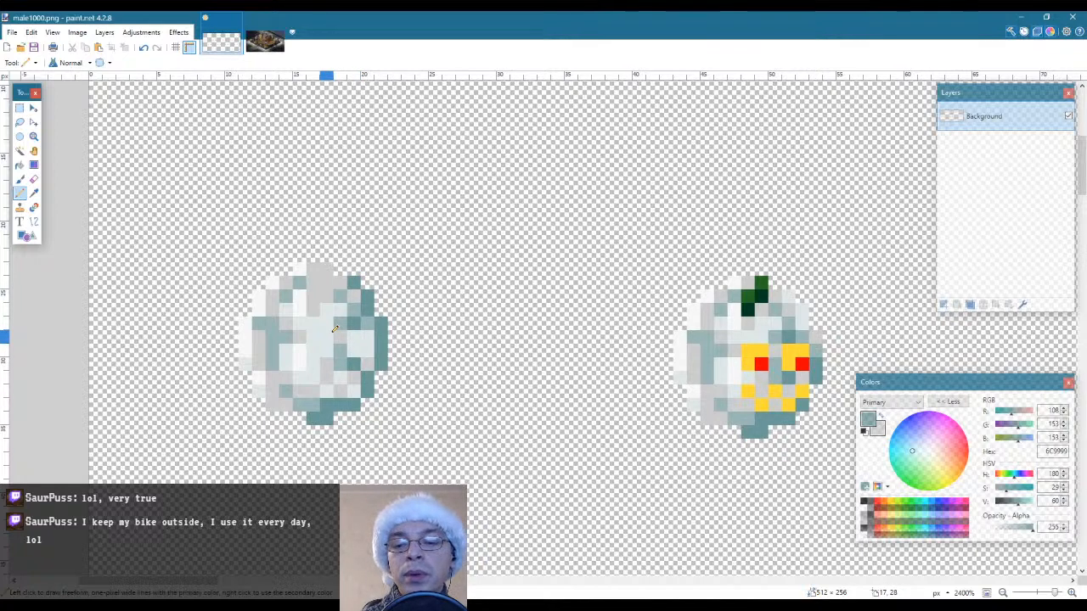
# Sample the mid teal 9CB7B7 and pencil it over the lighter pixels inside the first snowball's right-hand shadow
pyautogui.press('k')
pyautogui.click(353, 309)
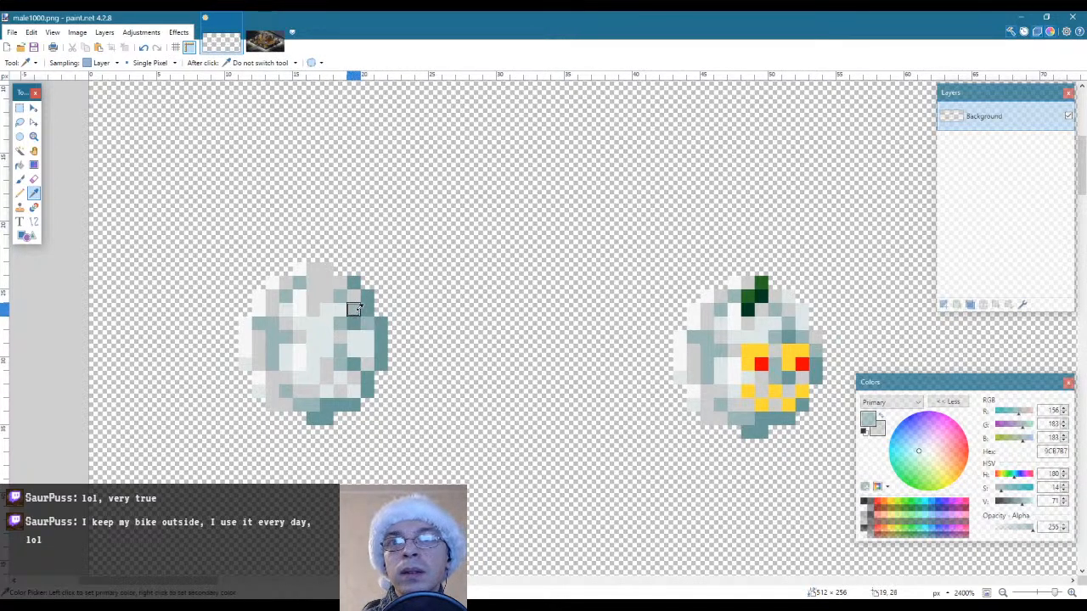
pyautogui.press('p')
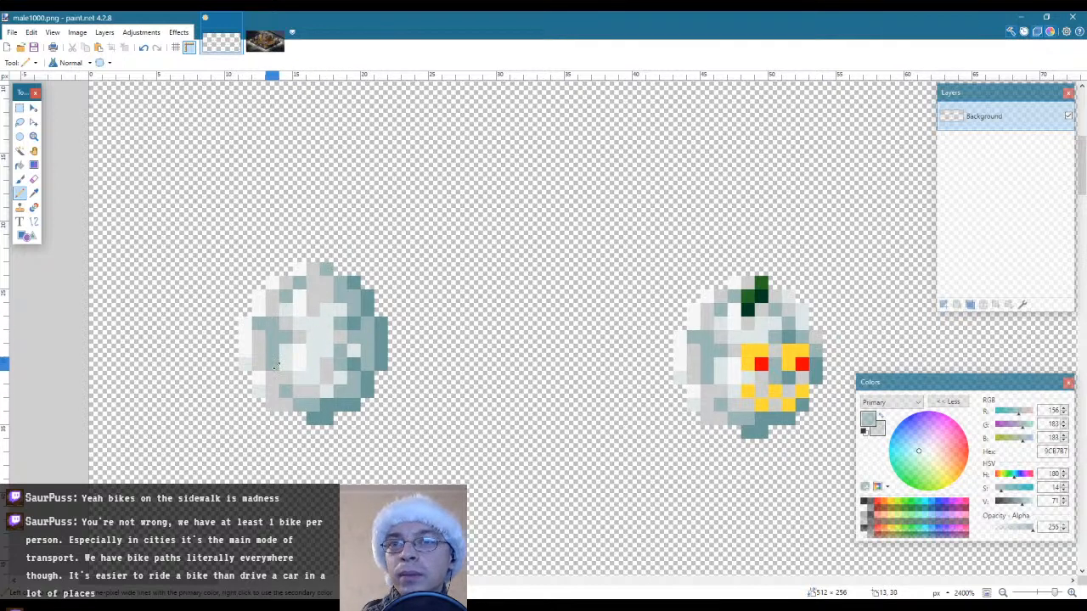
# Sample the near-white F7F7F7 and pencil over the teal pixels on the first snowball's left side
pyautogui.press('k')
pyautogui.click(284, 339)
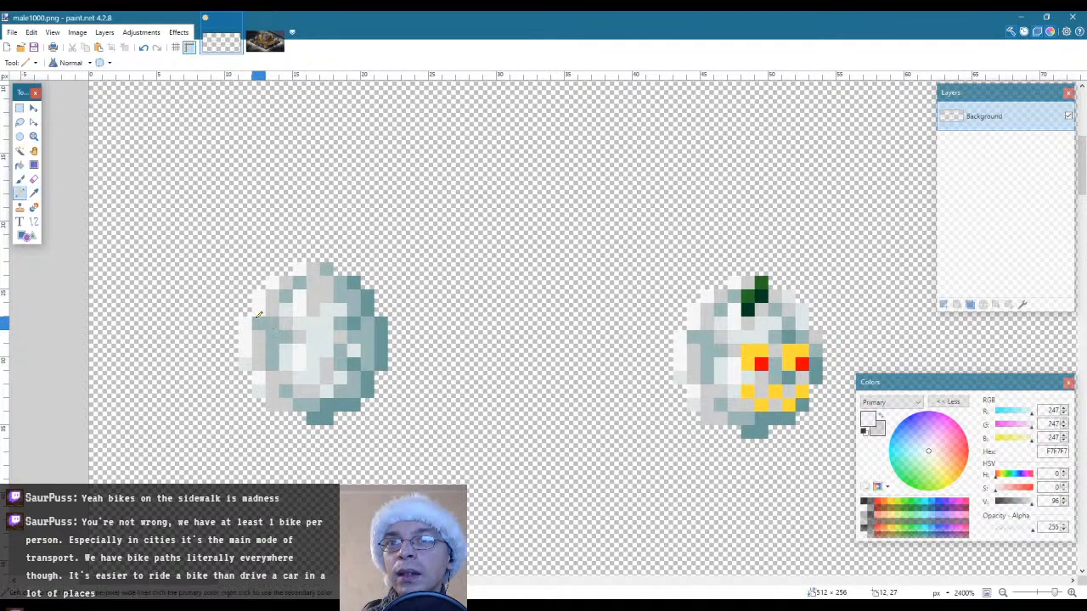
pyautogui.moveTo(263, 318)
pyautogui.mouseDown()
pyautogui.moveTo(274, 364)
pyautogui.moveTo(285, 293)
pyautogui.moveTo(303, 273)
pyautogui.mouseUp()
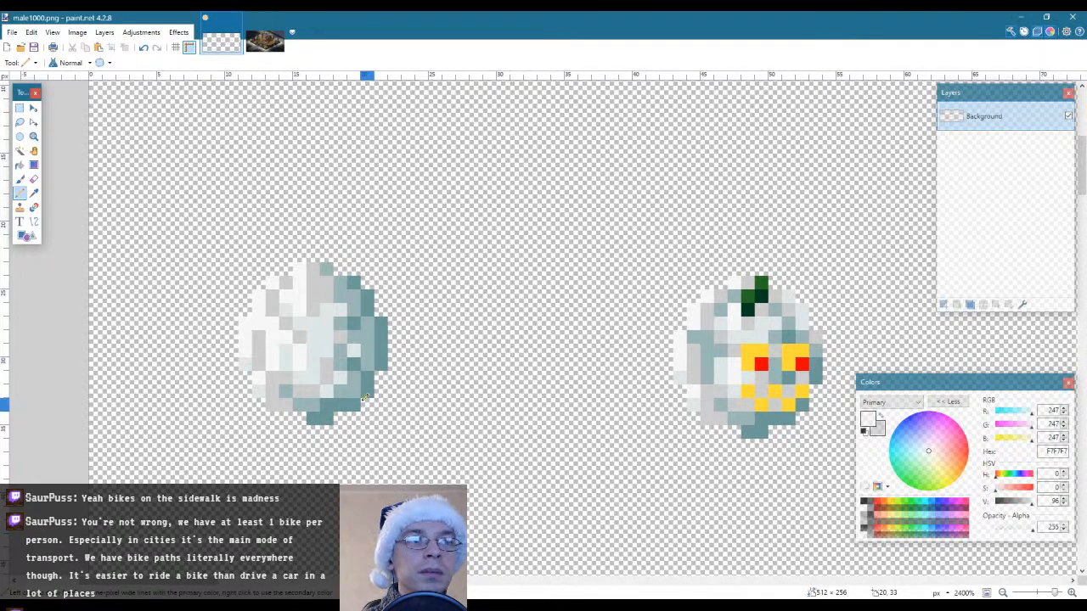
# Sample the light grey CDCDCD and pencil it over the white pixel on the first snowball's top edge
pyautogui.press('k')
pyautogui.click(271, 308)
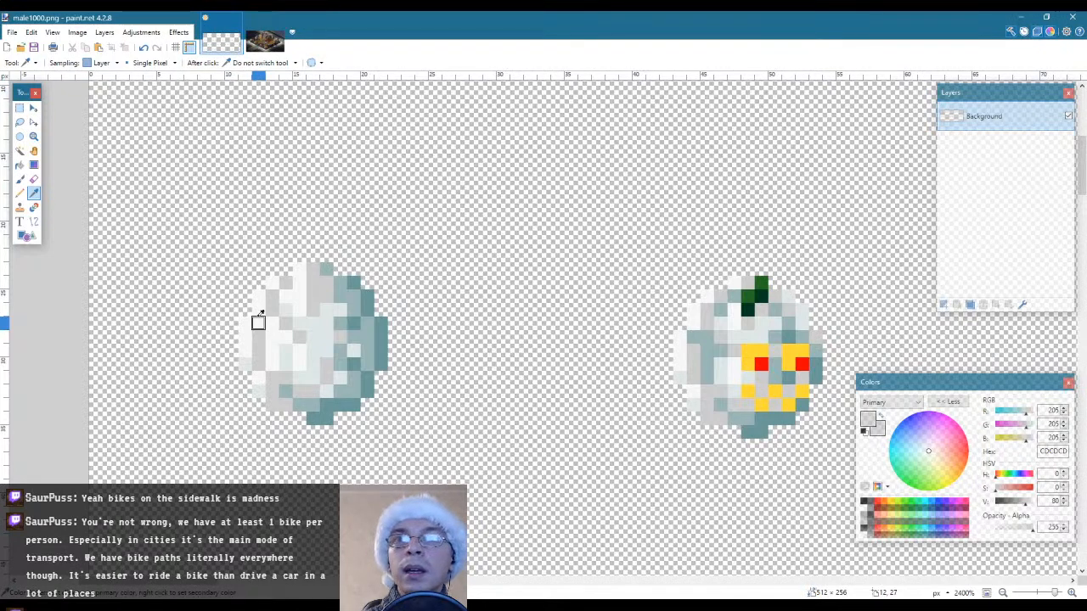
pyautogui.press('p')
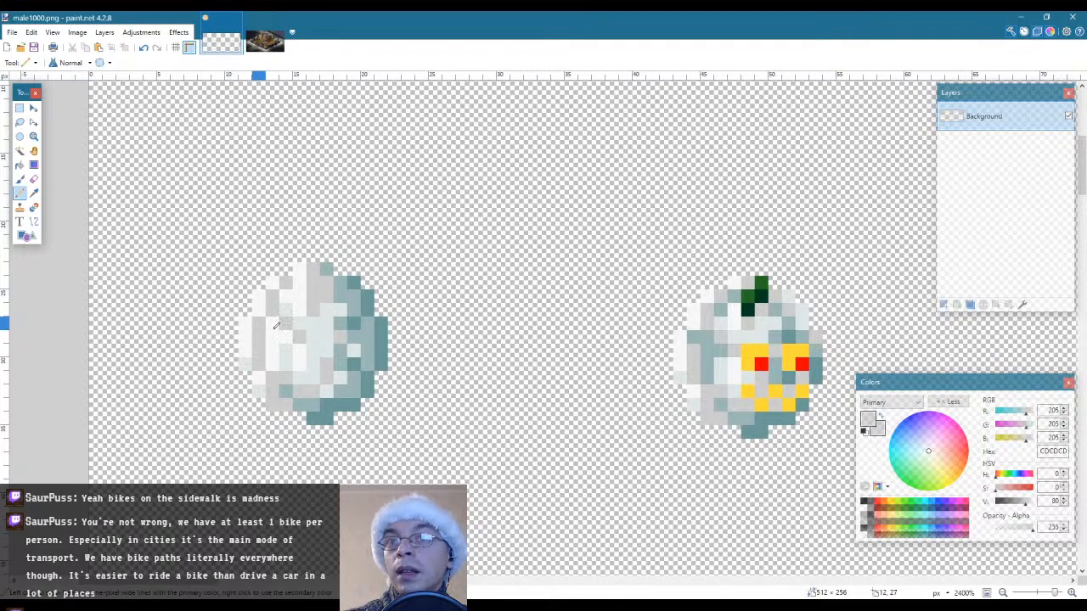
pyautogui.click(299, 266)
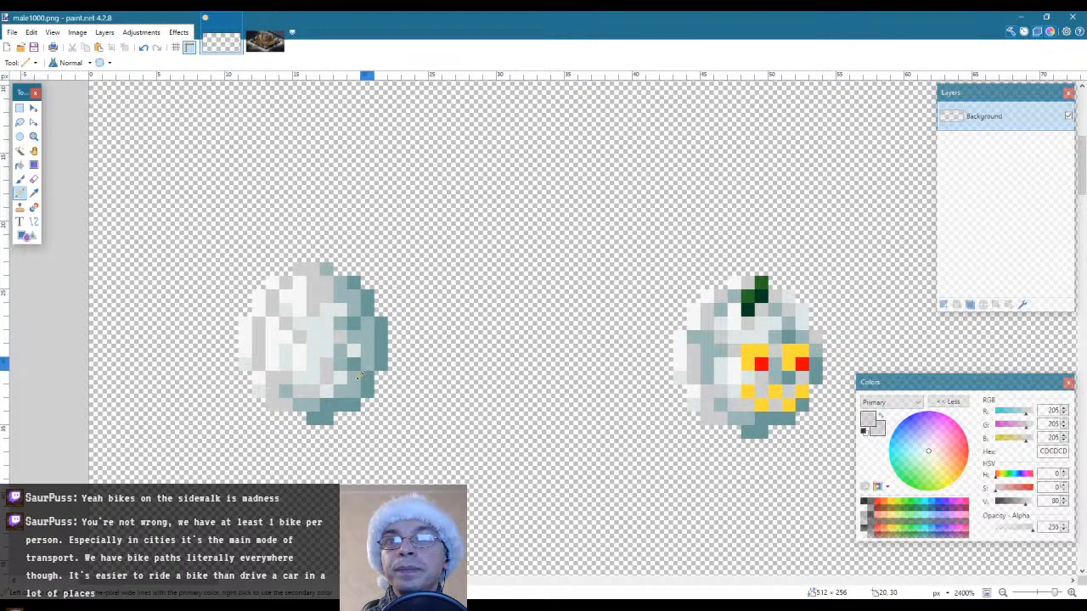
# Sample the pale snow colour DEE7E7 and pencil over the stray grey pixels left of the first snowball's centre
pyautogui.press('k')
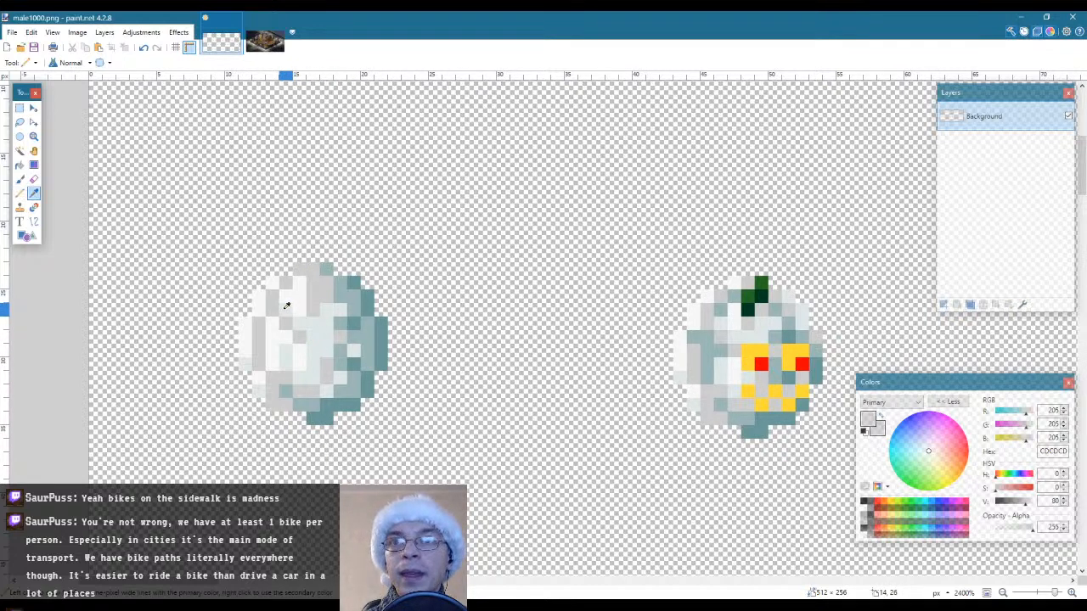
pyautogui.click(285, 309)
pyautogui.press('p')
pyautogui.click(285, 324)
pyautogui.click(298, 337)
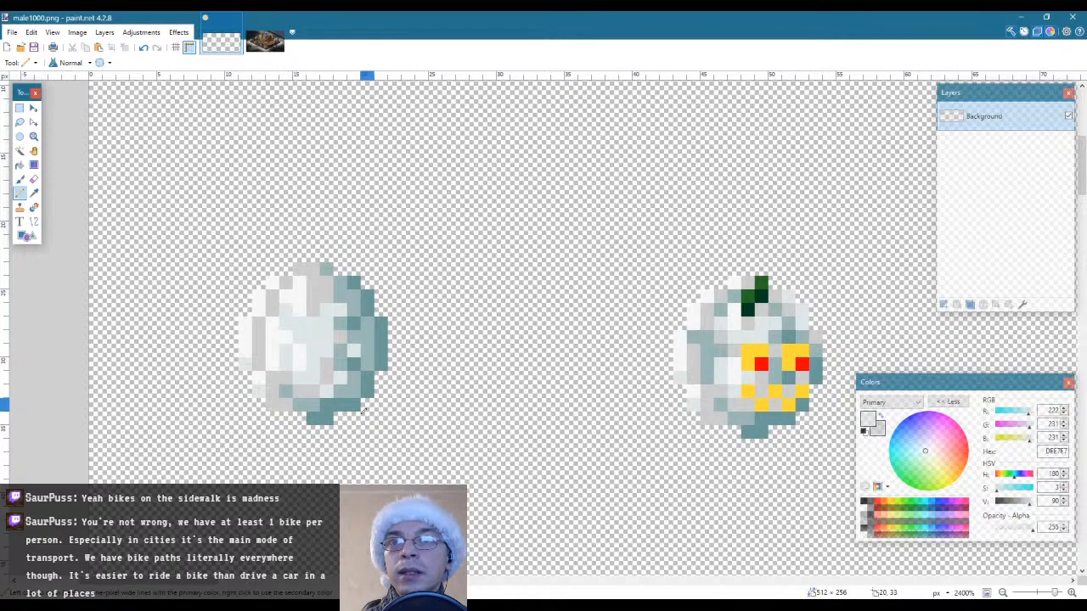
# Sample the light grey CDCDCD and pencil grey shading pixels near the first snowball's top and right of its centre
pyautogui.press('k')
pyautogui.click(315, 309)
pyautogui.press('p')
pyautogui.click(326, 323)
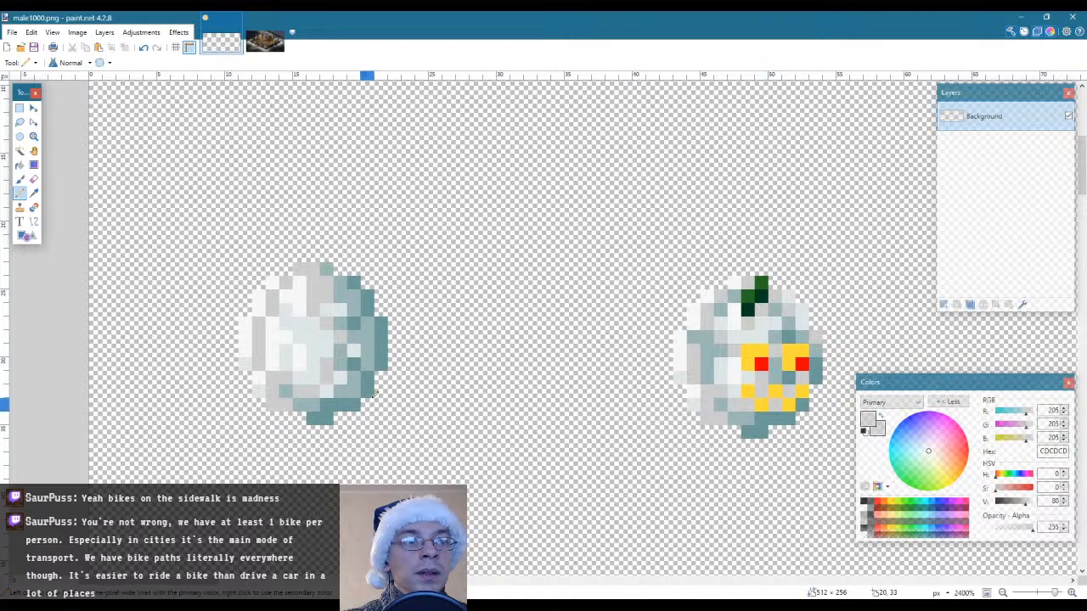
pyautogui.press('k')
pyautogui.click(316, 291)
pyautogui.press('p')
pyautogui.click(300, 296)
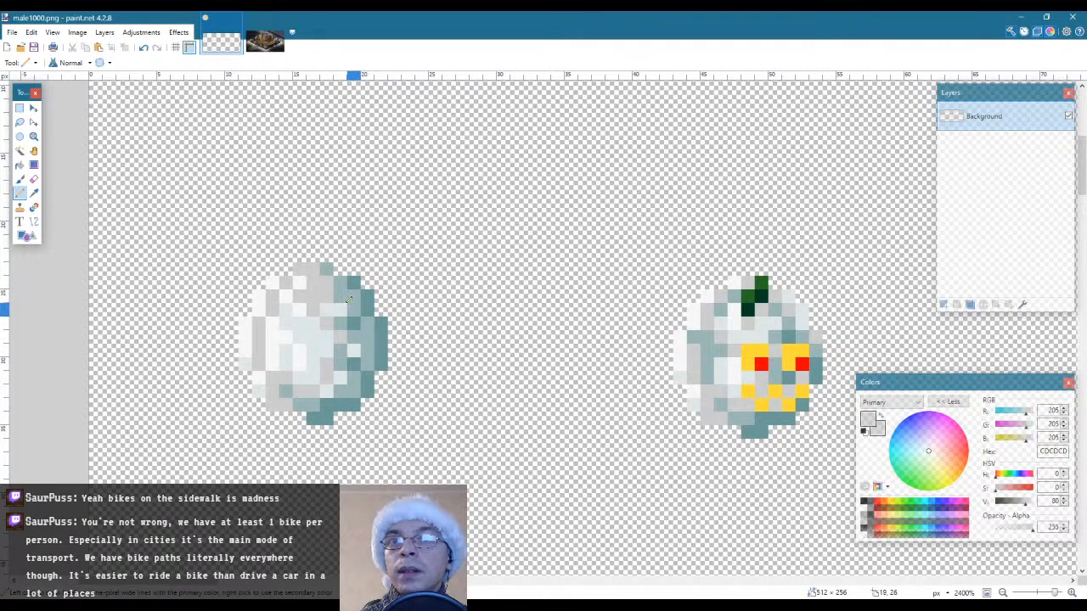
# Pencil the first snowball's upper-right shading with sampled teal 9CB7B7 and its lower shading with sampled dark teal 6C9999
pyautogui.press('k')
pyautogui.click(348, 299)
pyautogui.press('p')
pyautogui.click(333, 290)
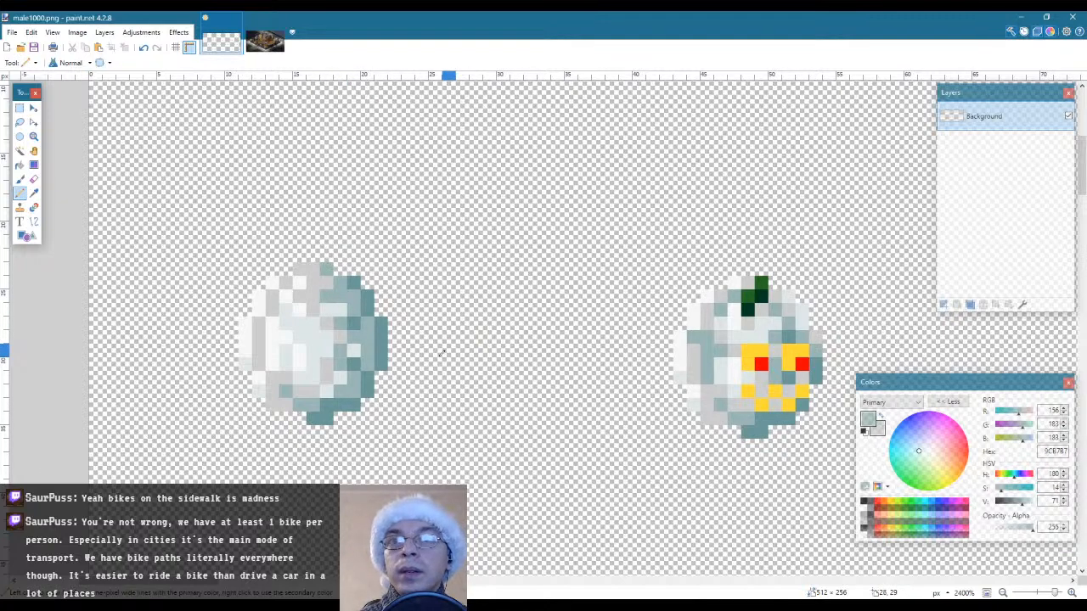
pyautogui.press('k')
pyautogui.click(328, 390)
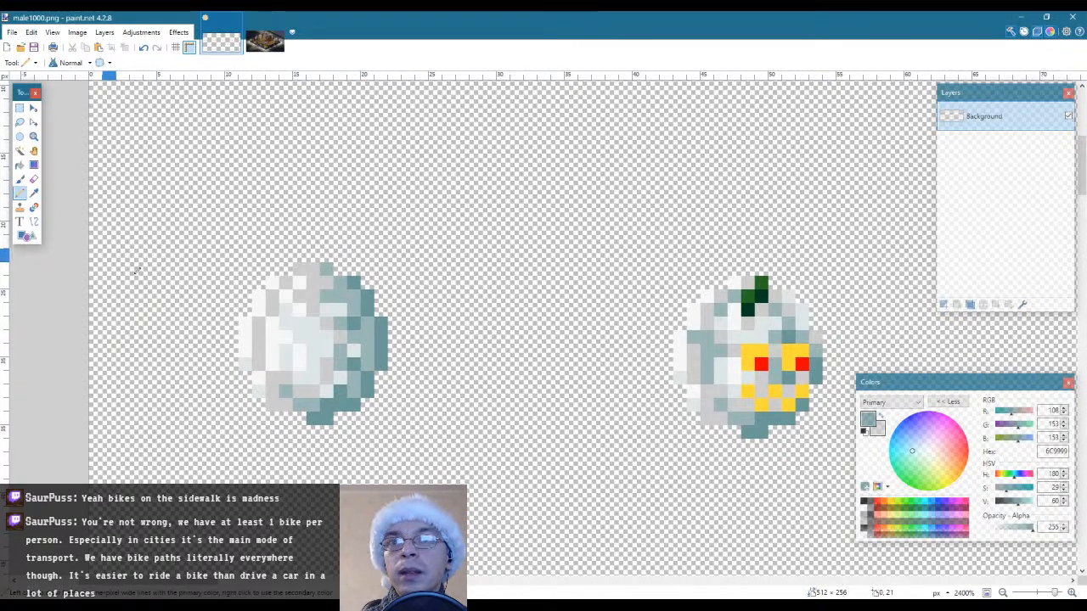
# Sample the near-white F7F7F7 and pencil a solid highlight over the pale pixels left of the first snowball's centre
pyautogui.press('k')
pyautogui.click(272, 337)
pyautogui.press('p')
pyautogui.moveTo(289, 349)
pyautogui.mouseDown()
pyautogui.moveTo(289, 324)
pyautogui.moveTo(302, 335)
pyautogui.mouseUp()
pyautogui.click(287, 311)
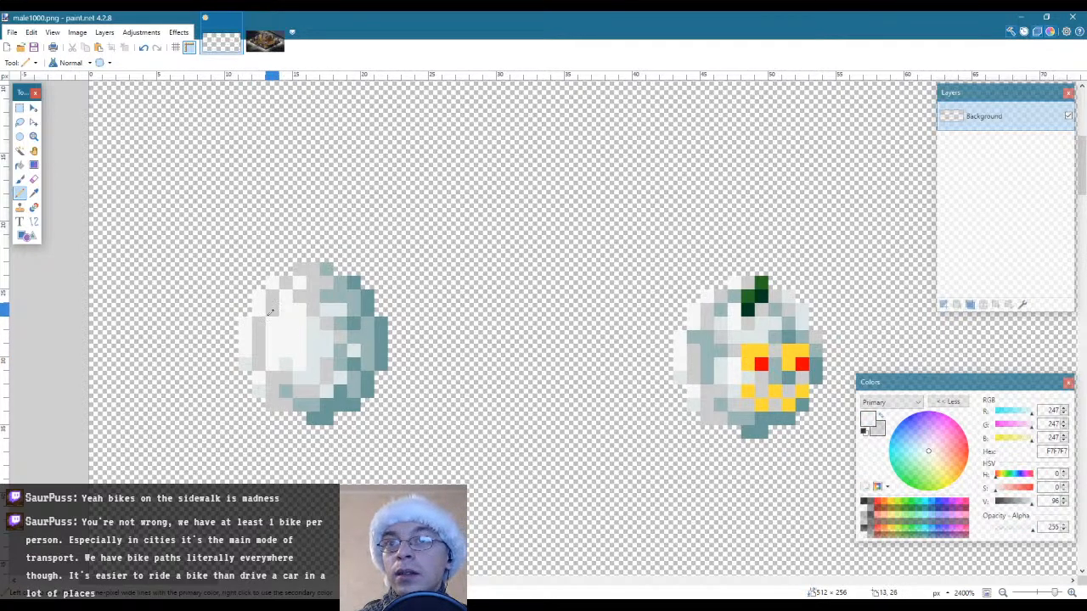
pyautogui.press('l')
pyautogui.click(315, 341)
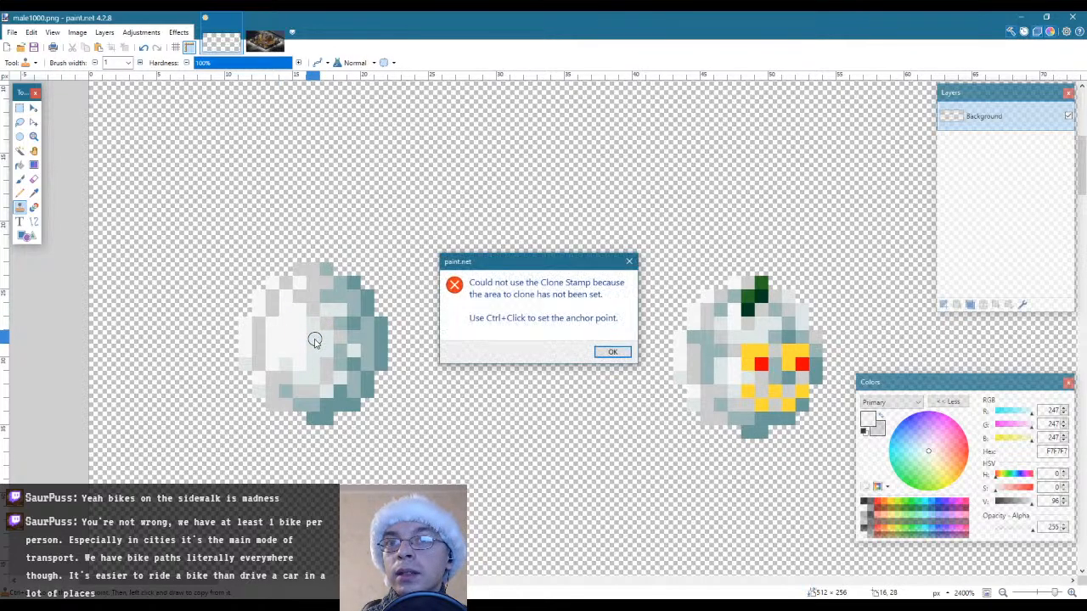
pyautogui.click(611, 352)
# Sample the pale snow colour DEE7E7 and pencil over the grey line along the first snowball's left side
pyautogui.press('k')
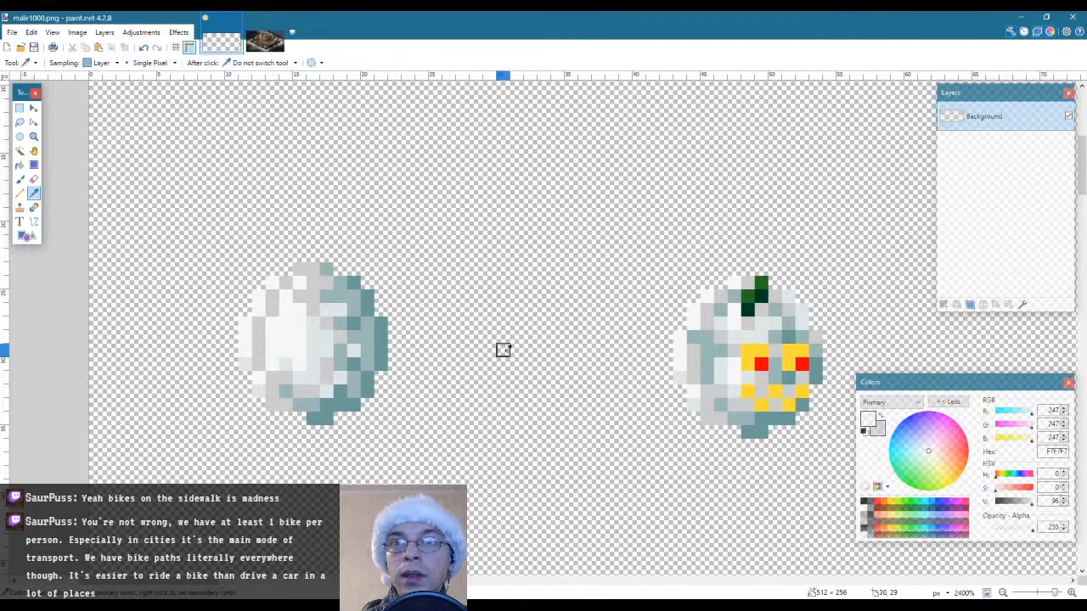
pyautogui.click(326, 339)
pyautogui.press('p')
pyautogui.moveTo(259, 363)
pyautogui.mouseDown()
pyautogui.moveTo(272, 304)
pyautogui.moveTo(272, 314)
pyautogui.mouseUp()
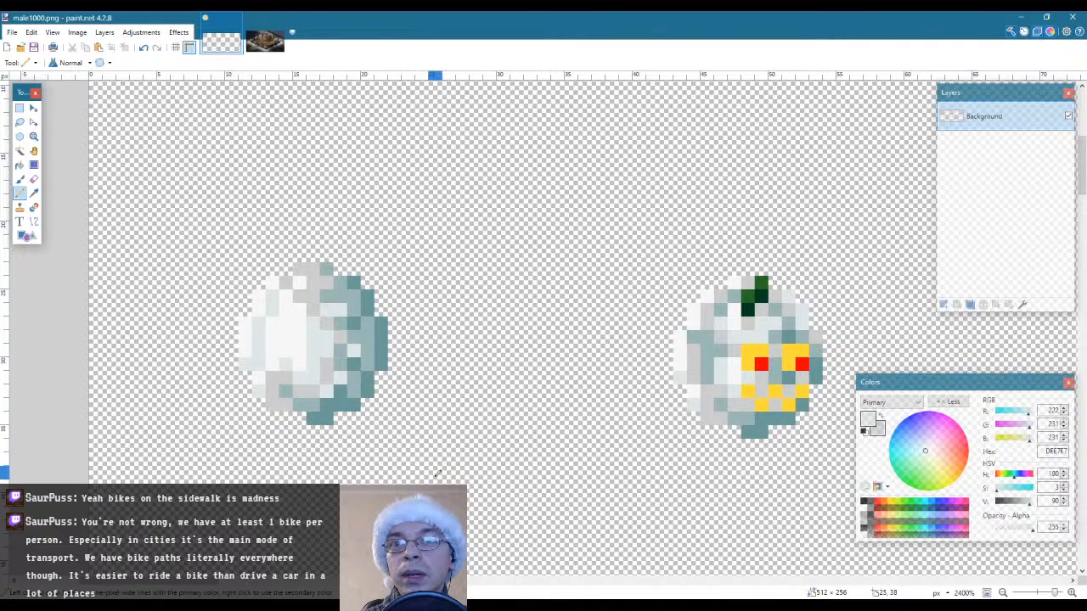
# Examine the reworked first snowball at reduced scale beside the other sprites in the sheet
pyautogui.click(34, 136)
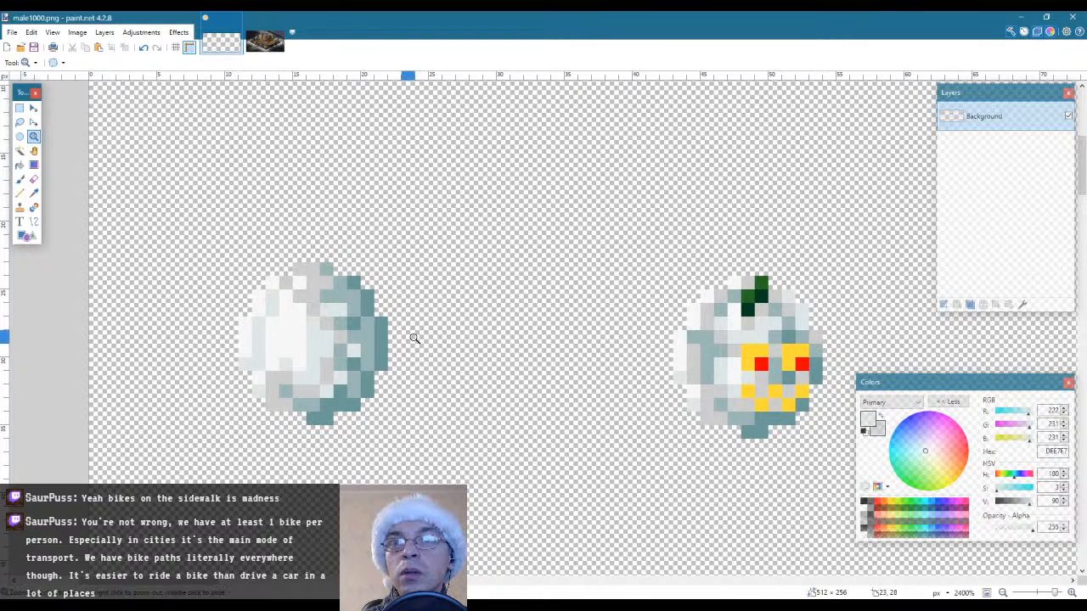
pyautogui.rightClick(416, 340)
pyautogui.rightClick(280, 332)
pyautogui.rightClick(280, 332)
pyautogui.rightClick(282, 335)
pyautogui.rightClick(282, 336)
pyautogui.rightClick(281, 336)
pyautogui.rightClick(282, 336)
pyautogui.rightClick(296, 379)
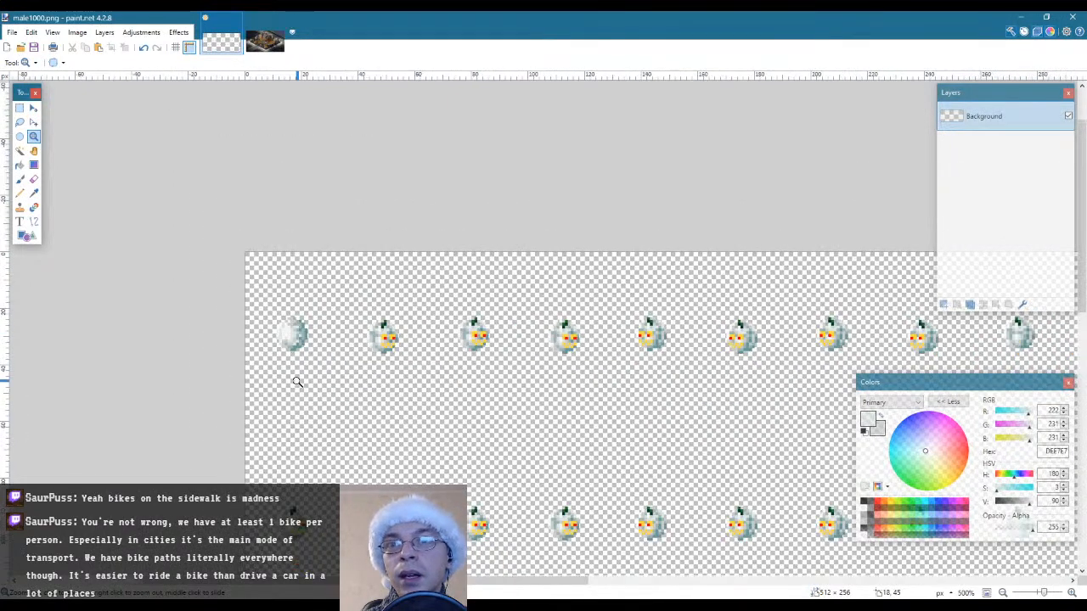
pyautogui.click(297, 381)
pyautogui.click(293, 357)
pyautogui.click(292, 348)
pyautogui.click(292, 344)
pyautogui.click(293, 340)
pyautogui.click(315, 338)
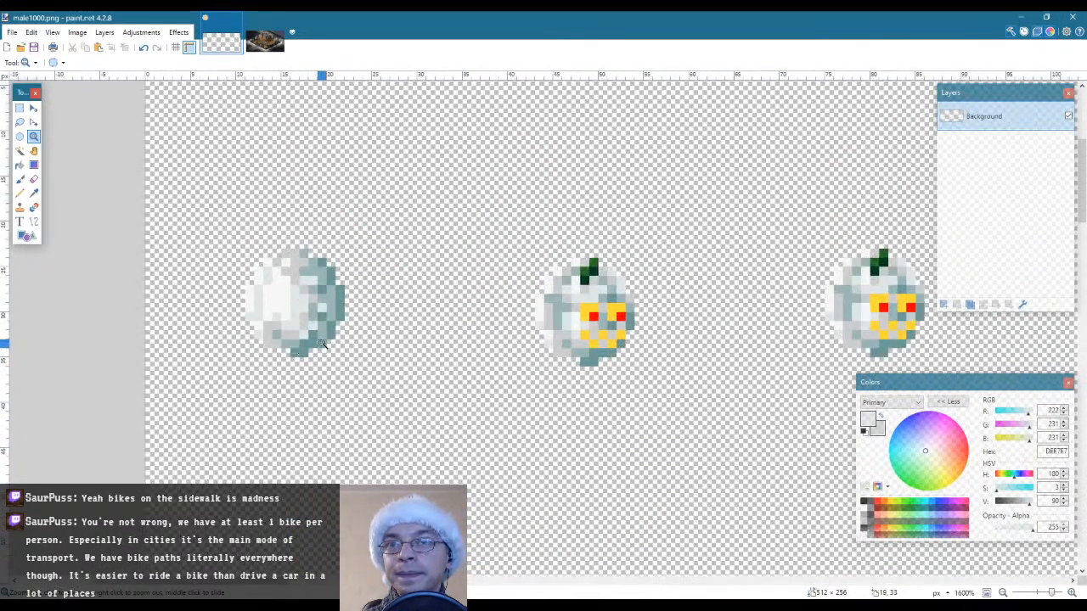
pyautogui.click(331, 336)
# Touch up the first snowball's right-hand shading with pencilled pixels in sampled dark teal 6C9999 and mid teal 9CB7B7
pyautogui.press('k')
pyautogui.click(323, 335)
pyautogui.press('p')
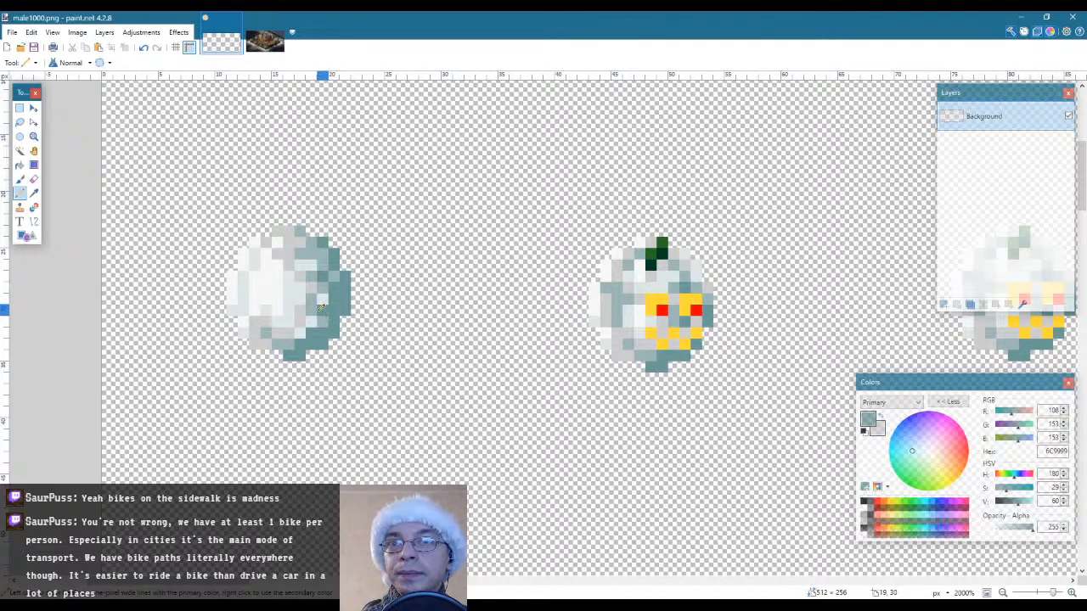
pyautogui.press('k')
pyautogui.click(317, 296)
pyautogui.click(322, 297)
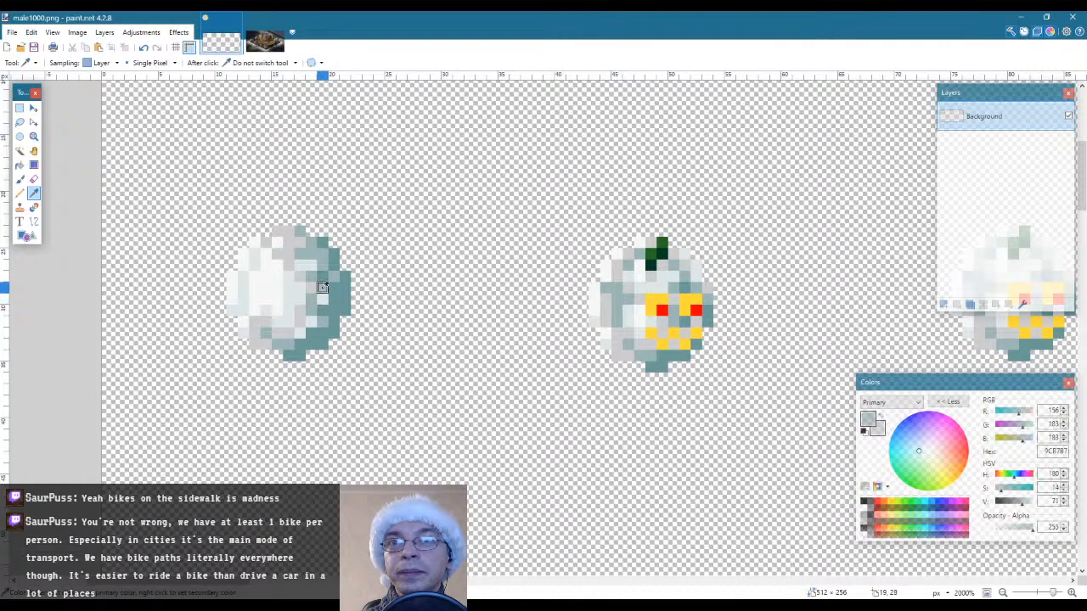
pyautogui.press('p')
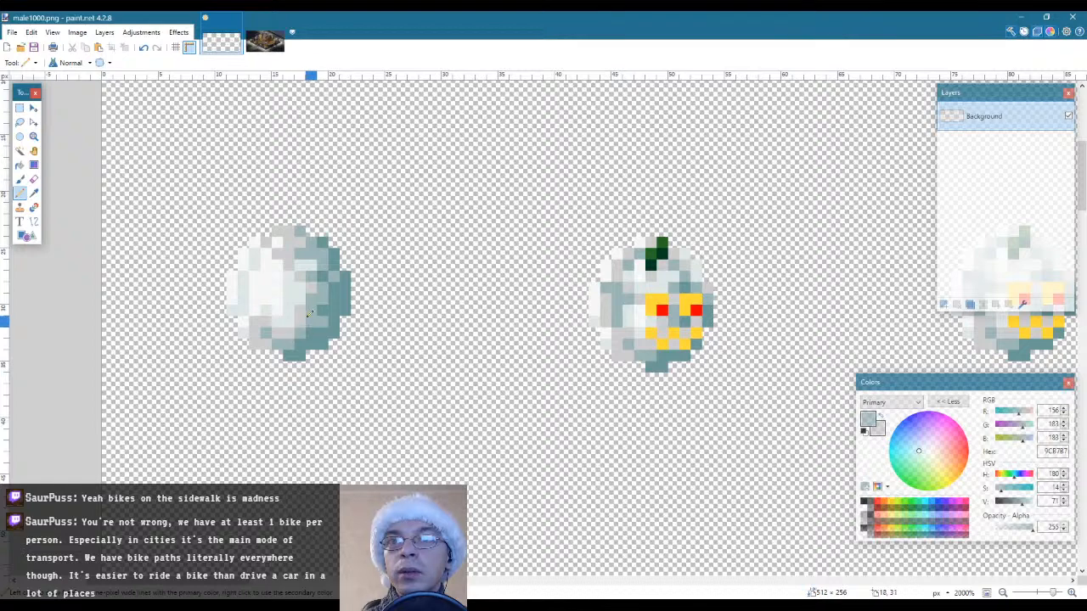
# Sample the light grey CDCDCD and pencil transition pixels between the first snowball's light area and its lower-right shadow
pyautogui.press('k')
pyautogui.click(300, 319)
pyautogui.click(324, 319)
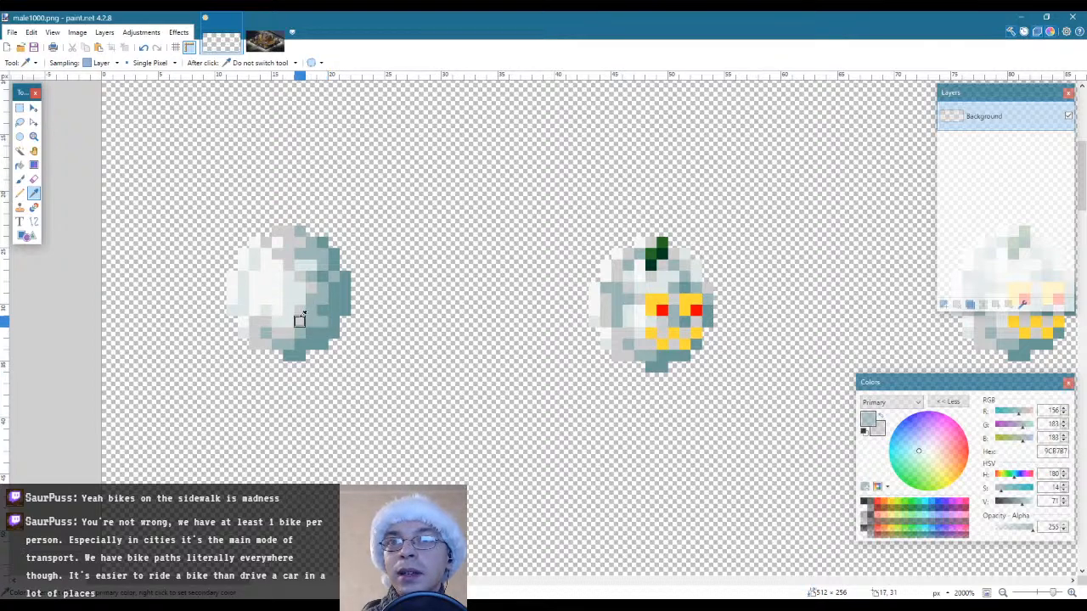
pyautogui.click(300, 320)
pyautogui.press('p')
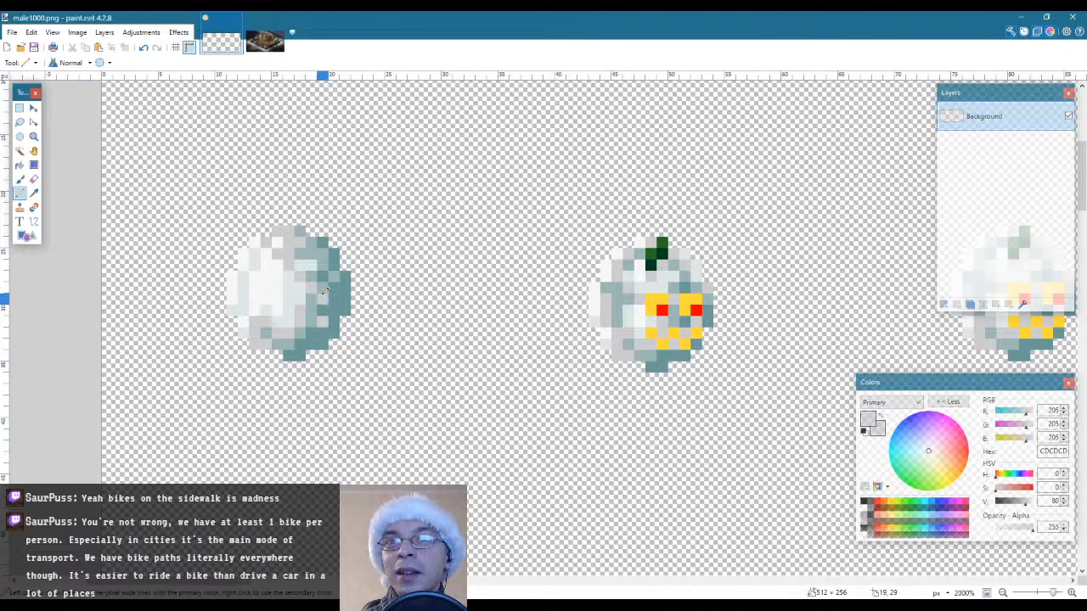
pyautogui.click(311, 321)
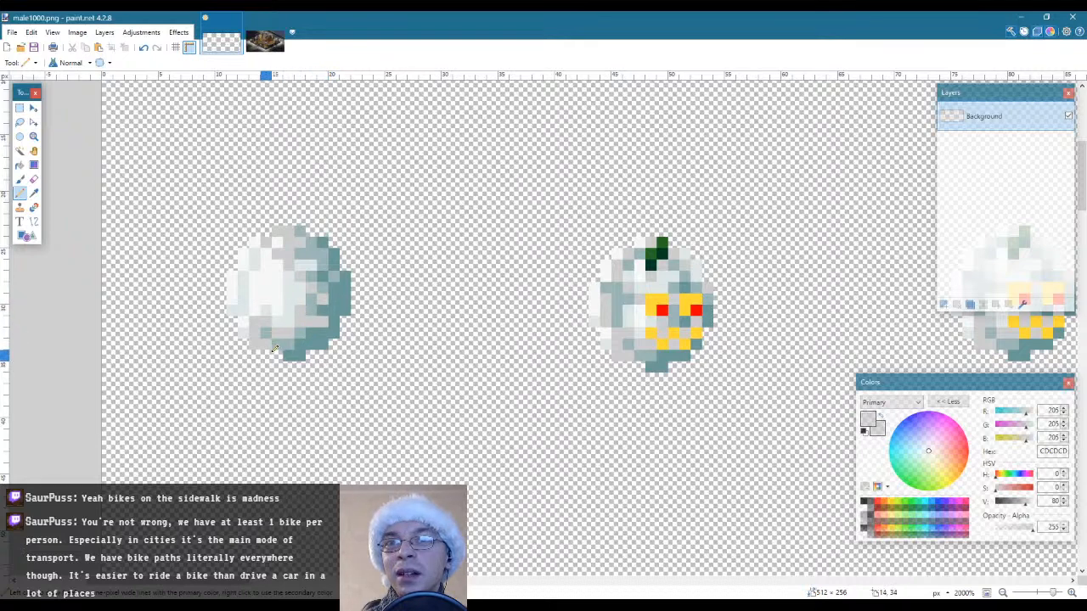
# Sample the mid teal 9CB7B7 and pencil shading pixels along the first snowball's lower part
pyautogui.press('k')
pyautogui.click(288, 343)
pyautogui.press('p')
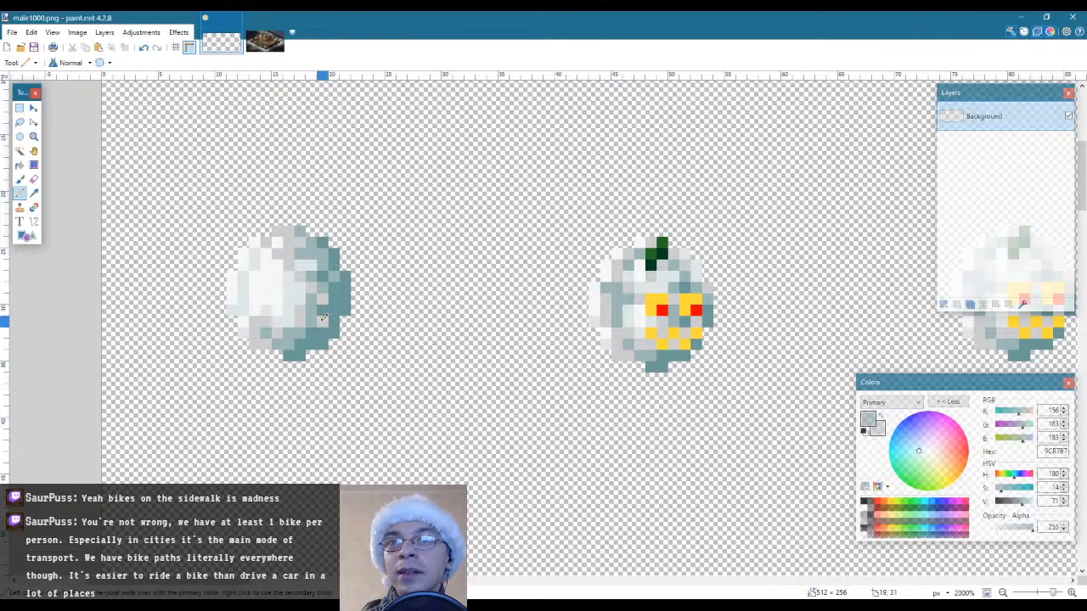
# Sample the pale snow colour DEE7E7 from the first snowball's centre and pencil it around the edge of the highlight
pyautogui.press('l')
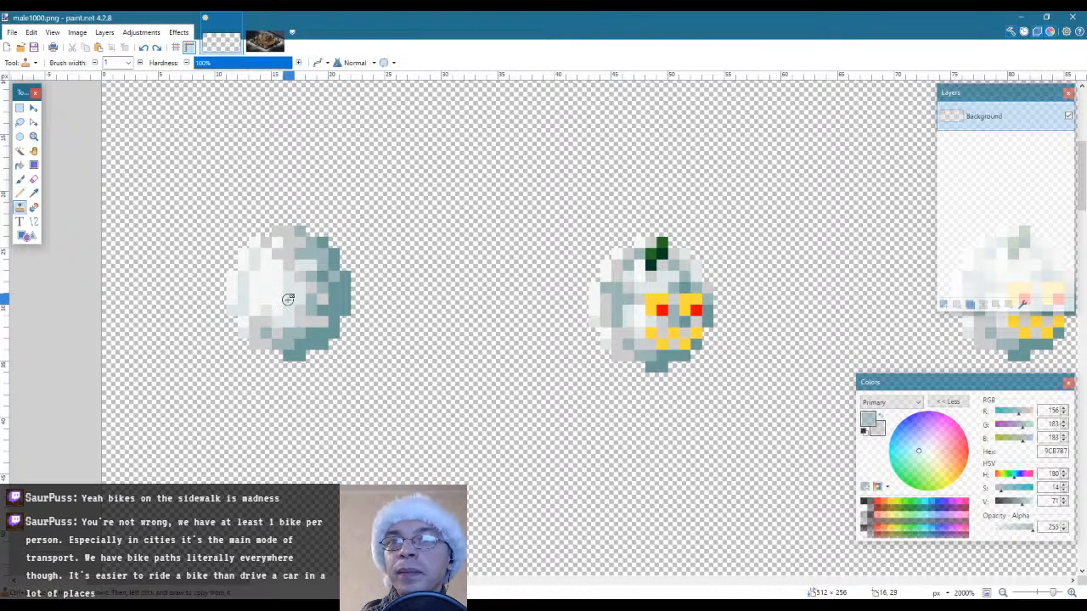
pyautogui.press('k')
pyautogui.click(288, 299)
pyautogui.press('p')
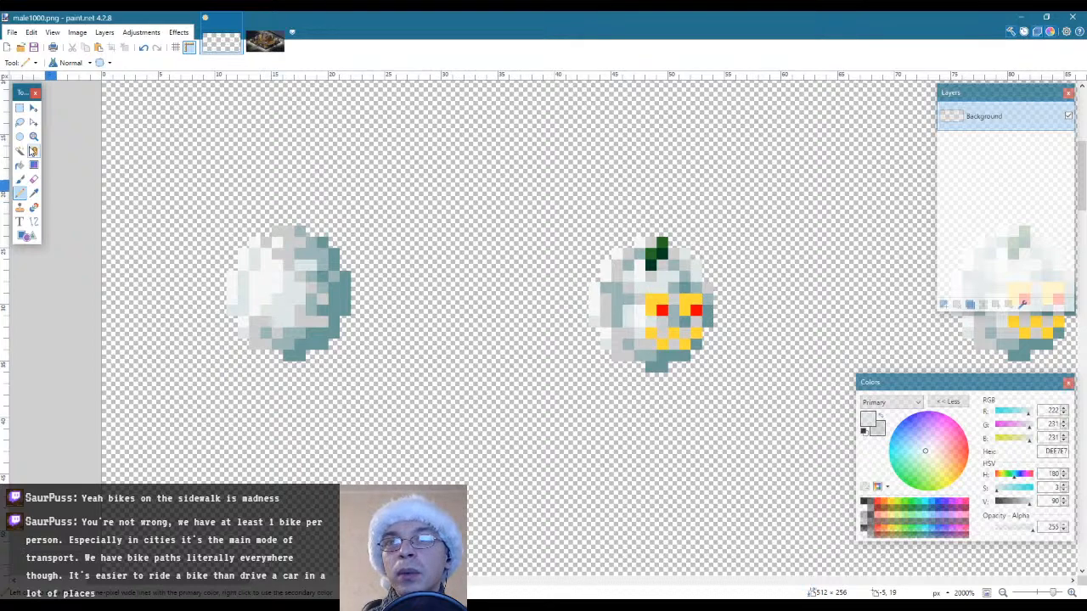
# Examine the first snowball's shading at a smaller scale beside the neighbouring pumpkin sprites
pyautogui.click(34, 137)
pyautogui.rightClick(395, 317)
pyautogui.rightClick(393, 317)
pyautogui.rightClick(387, 344)
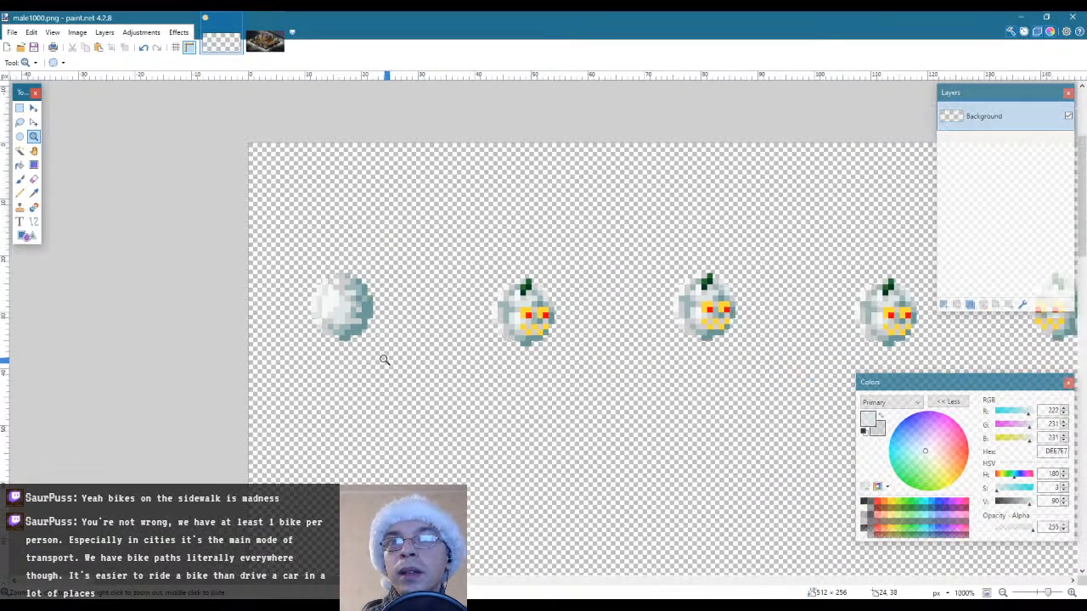
pyautogui.click(337, 320)
pyautogui.click(333, 322)
pyautogui.click(336, 318)
pyautogui.click(374, 288)
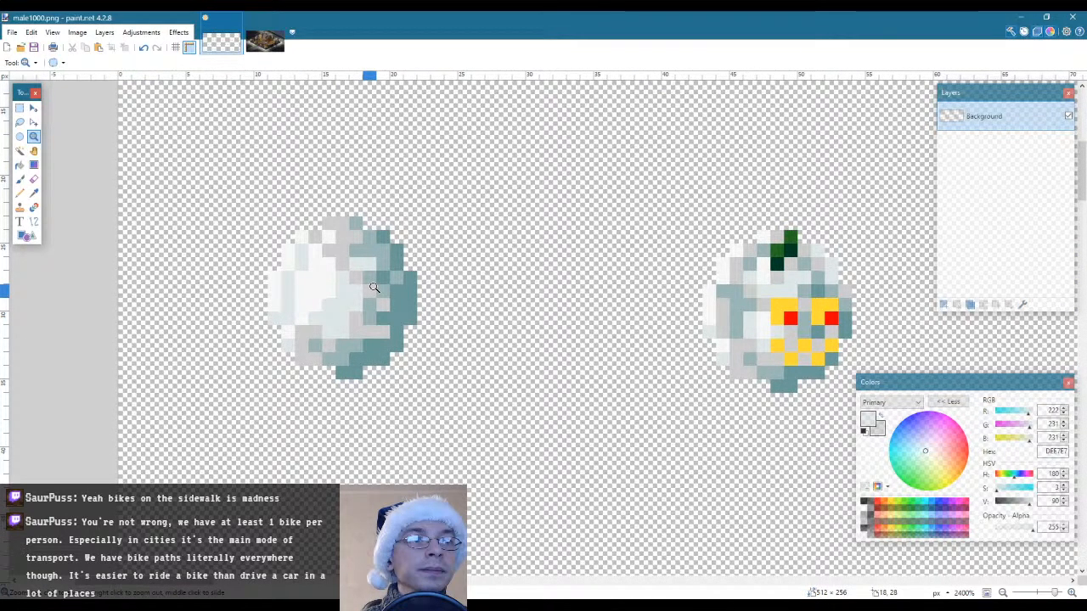
# Sample near-white F7F7F7 and pale DEE7E7 from the first snowball and pencil touch-up pixels around its highlight and left edge
pyautogui.press('k')
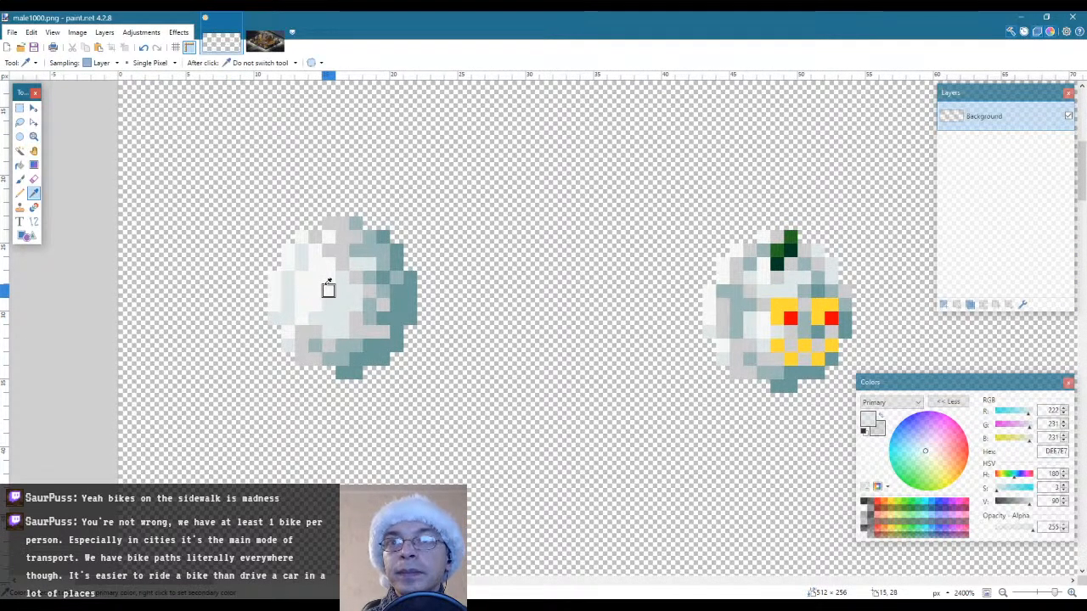
pyautogui.click(314, 304)
pyautogui.press('p')
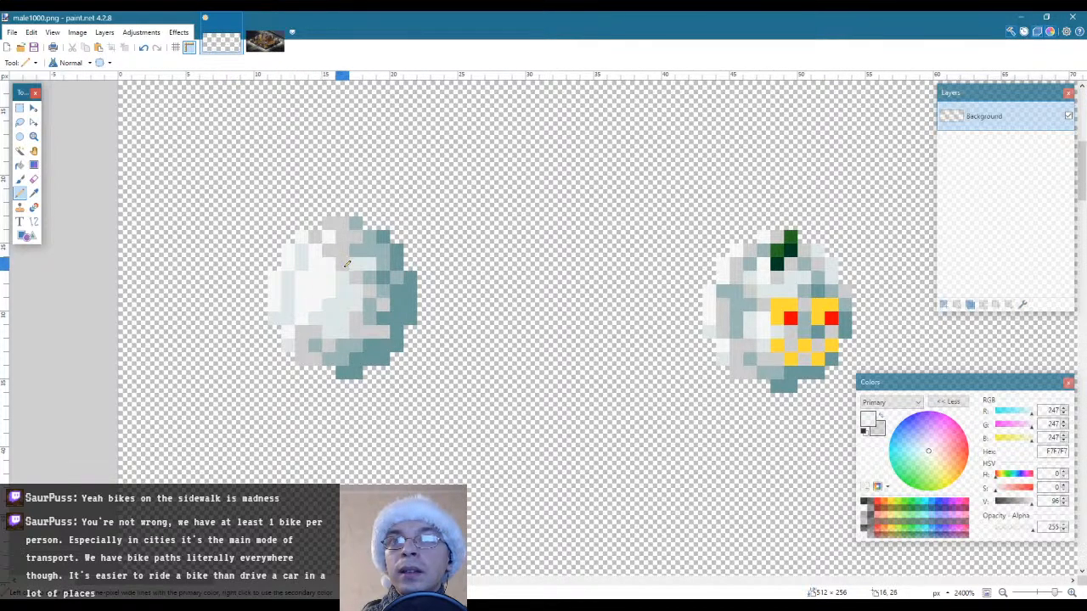
pyautogui.press('k')
pyautogui.click(340, 303)
pyautogui.press('p')
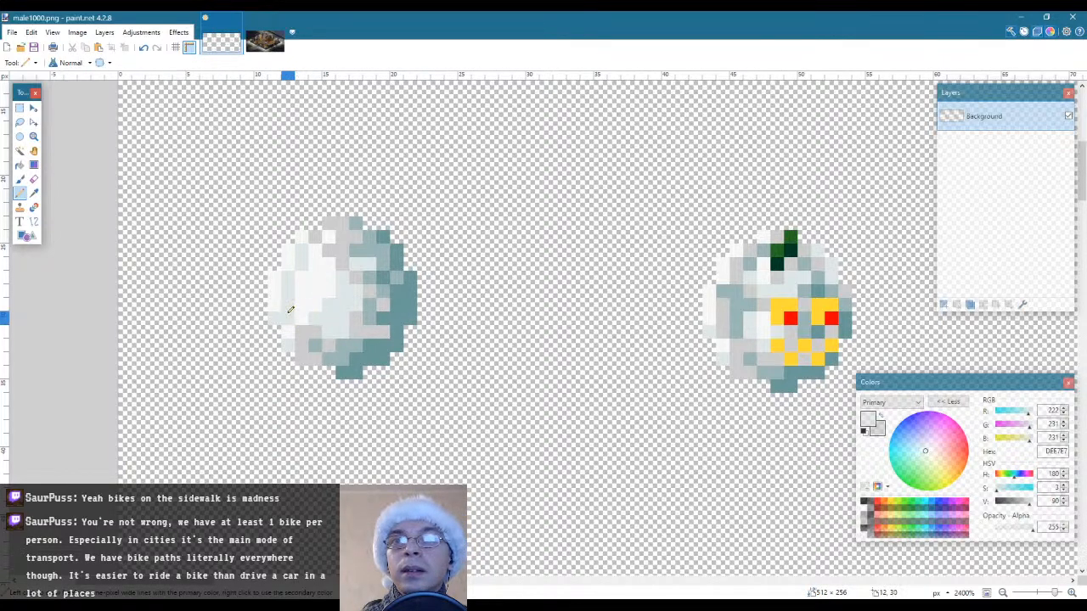
pyautogui.press('k')
pyautogui.press('p')
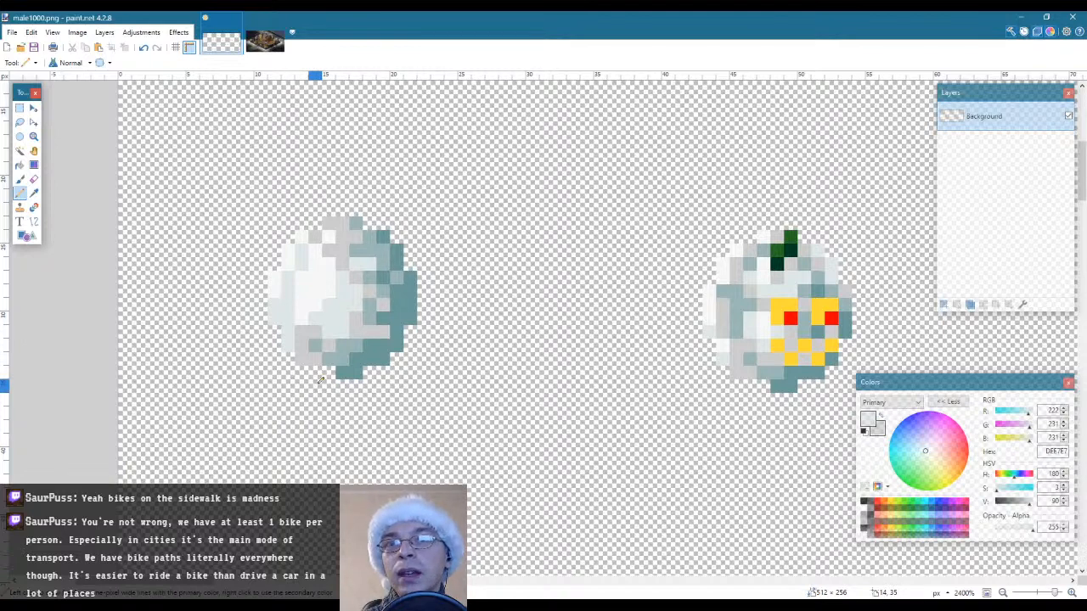
# Pencil light grey CDCDCD pixels along the first snowball's lower-left edge and mid teal 9CB7B7 pixels into its lower-right shading
pyautogui.keyDown('ctrl'); pyautogui.click(301, 340); pyautogui.keyUp('ctrl')
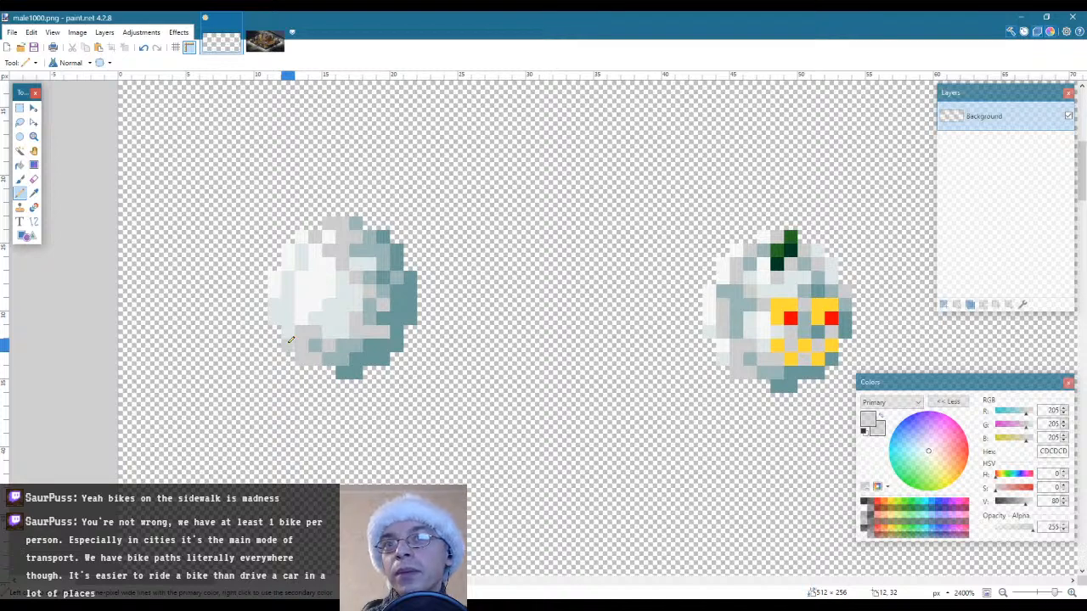
pyautogui.click(278, 318)
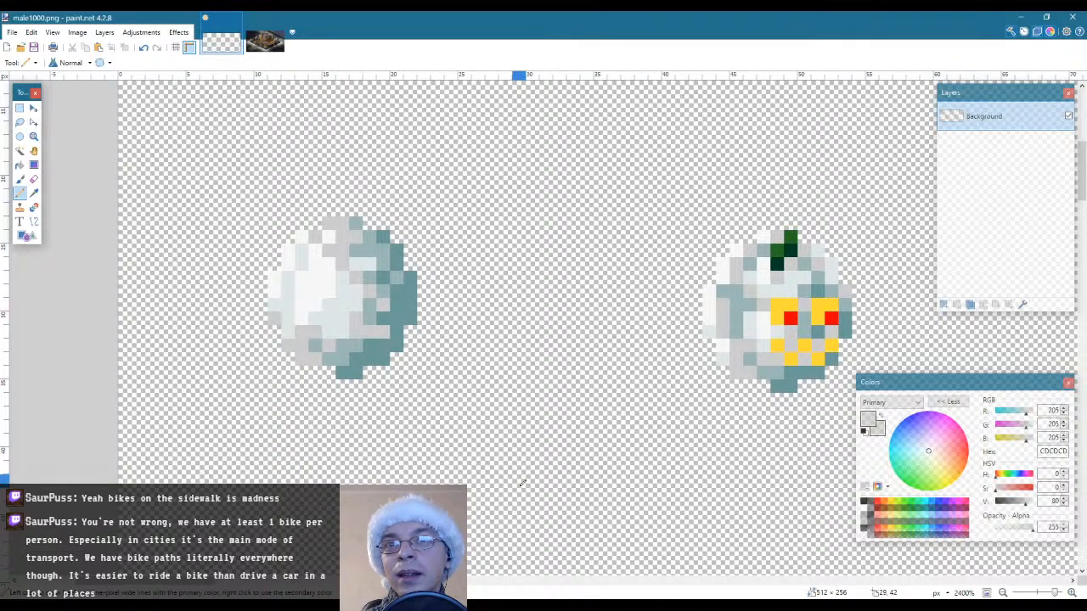
pyautogui.keyDown('ctrl'); pyautogui.click(328, 358); pyautogui.keyUp('ctrl')
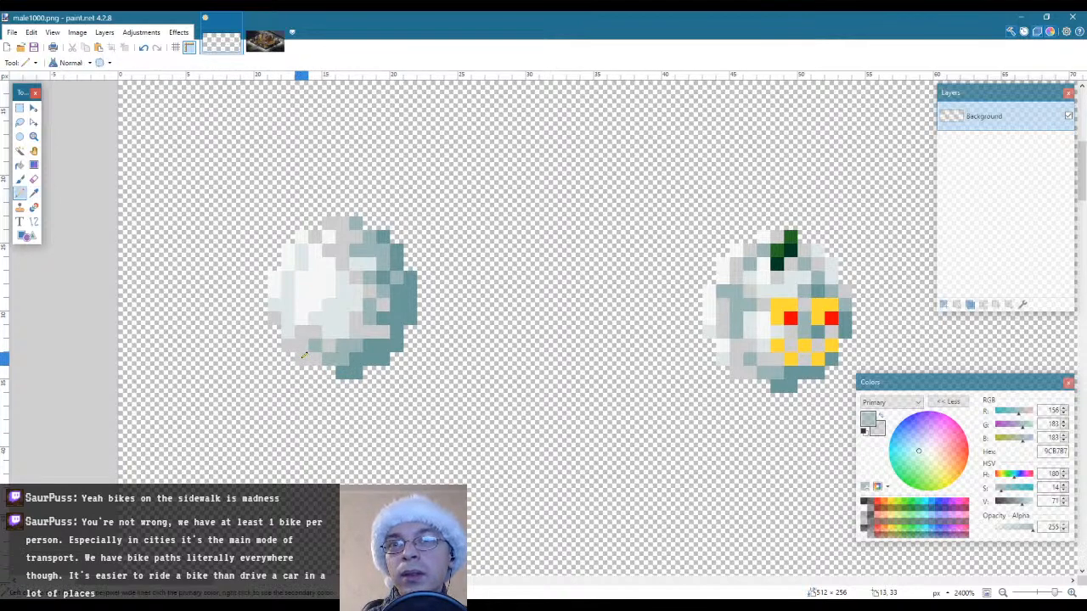
pyautogui.click(369, 331)
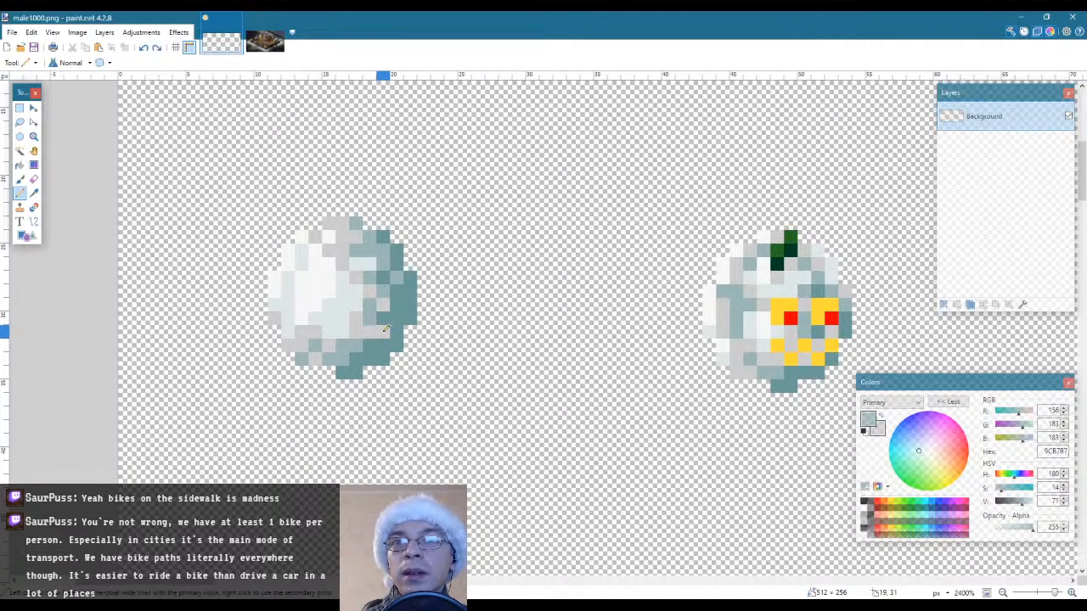
pyautogui.click(383, 331)
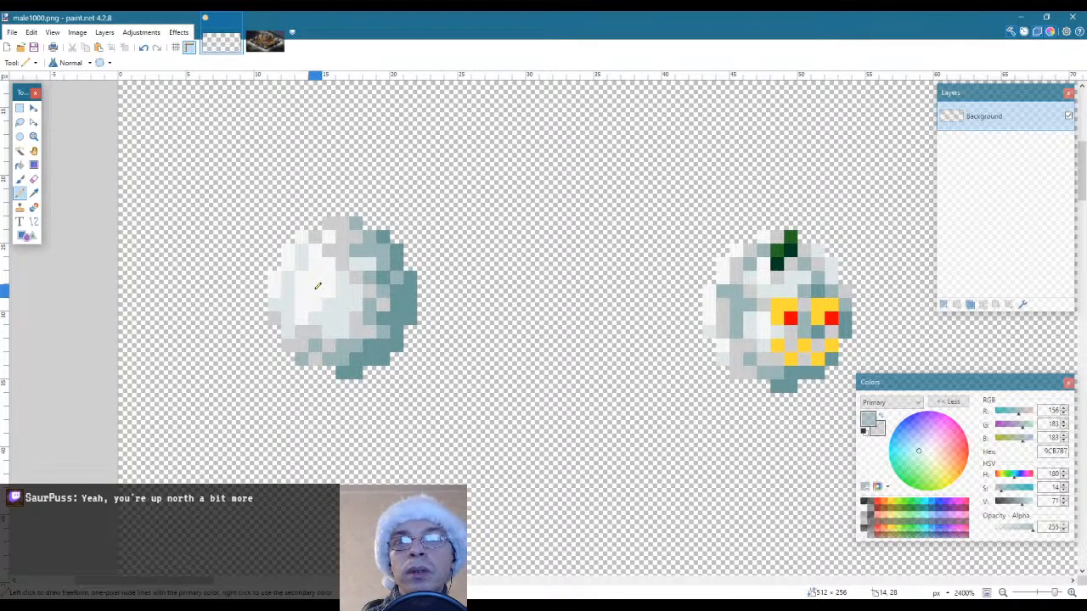
# Sample pale DEE7E7, mid teal 9CB7B7 and dark teal 6C9999 from the first snowball and touch up its lower-right shading transition
pyautogui.press('k')
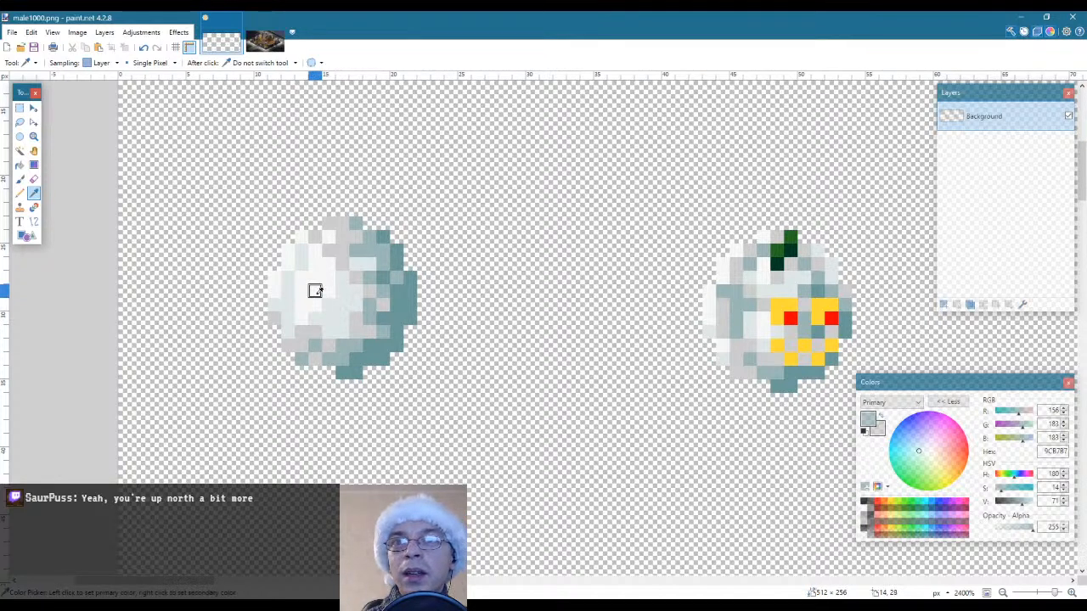
pyautogui.click(327, 304)
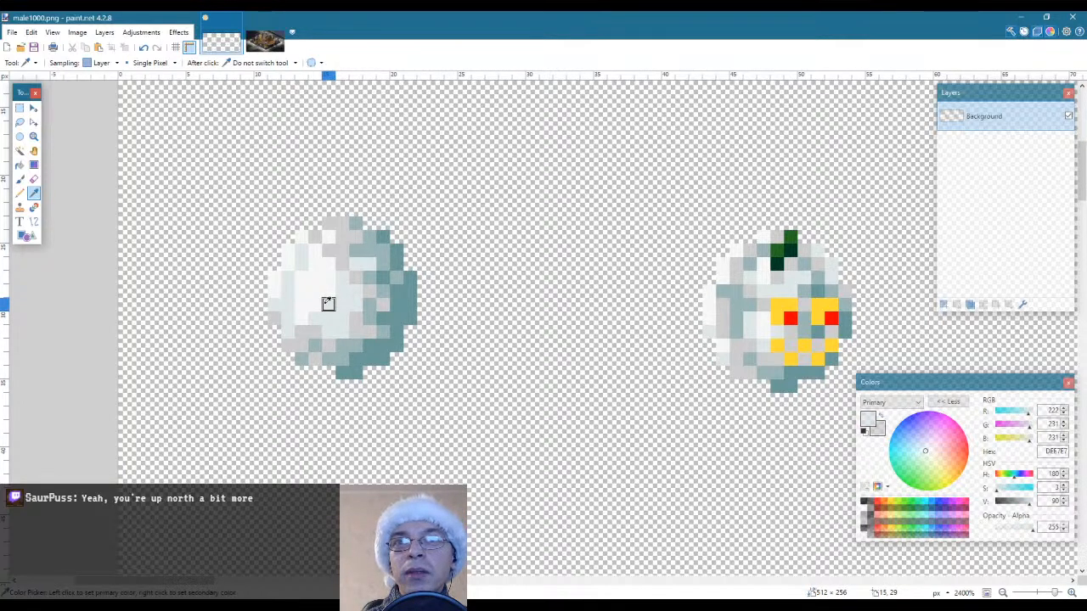
pyautogui.click(368, 248)
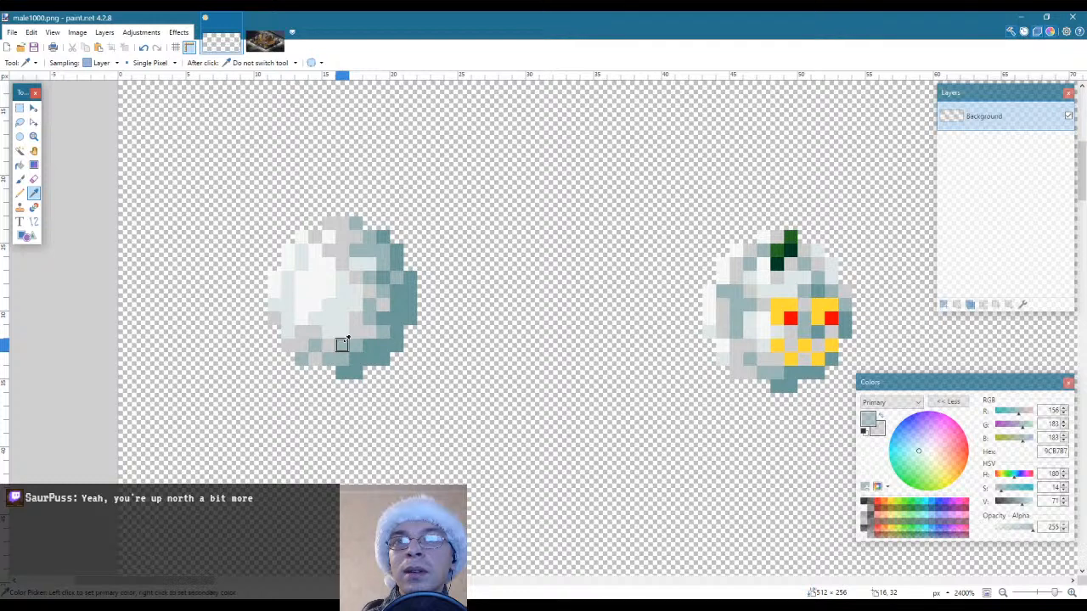
pyautogui.click(410, 314)
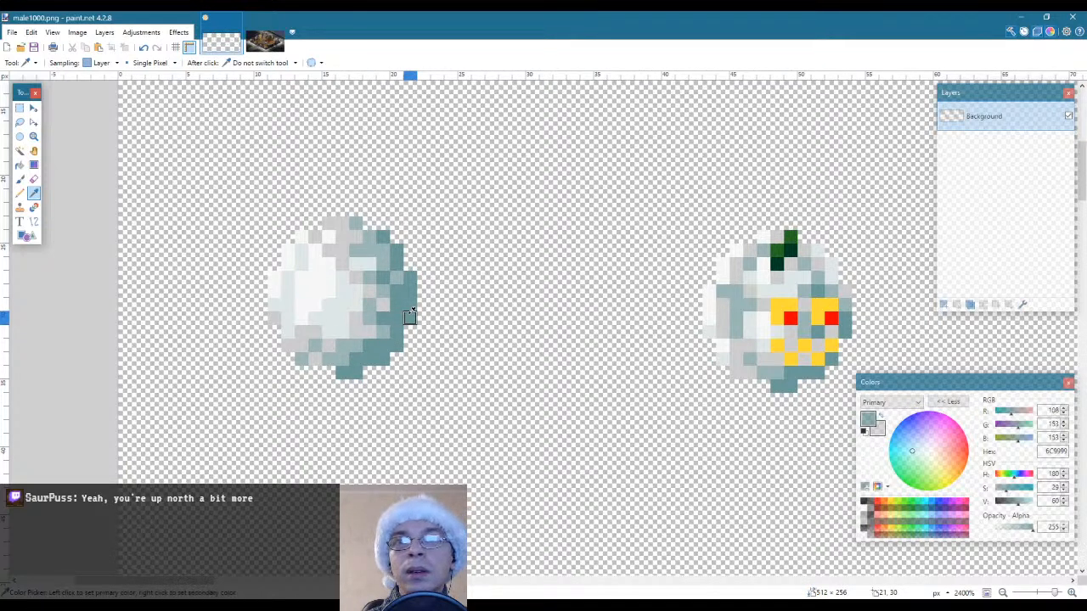
pyautogui.press('p')
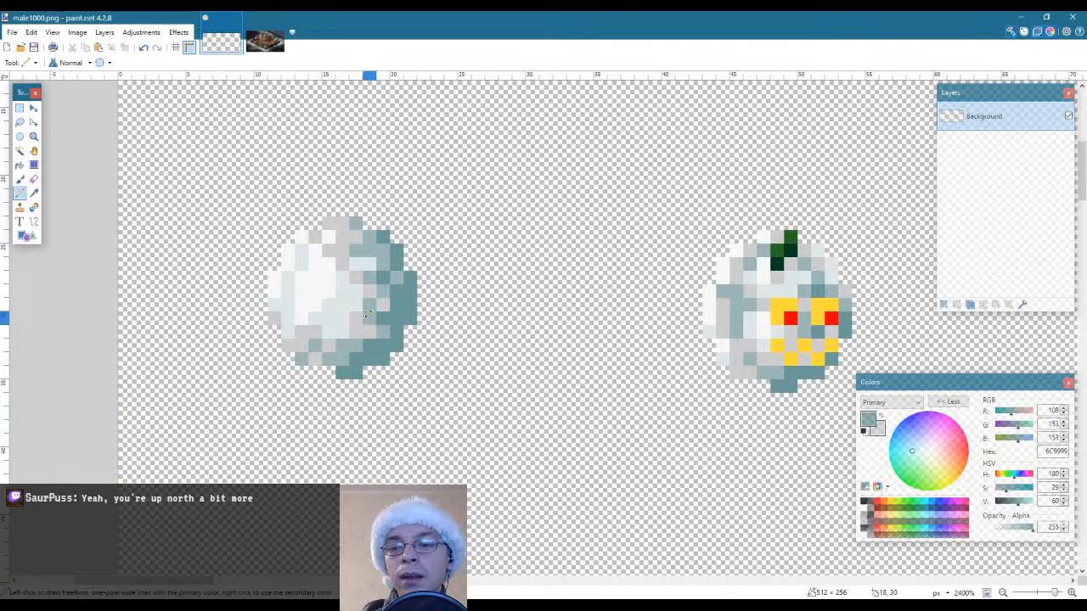
pyautogui.press('k')
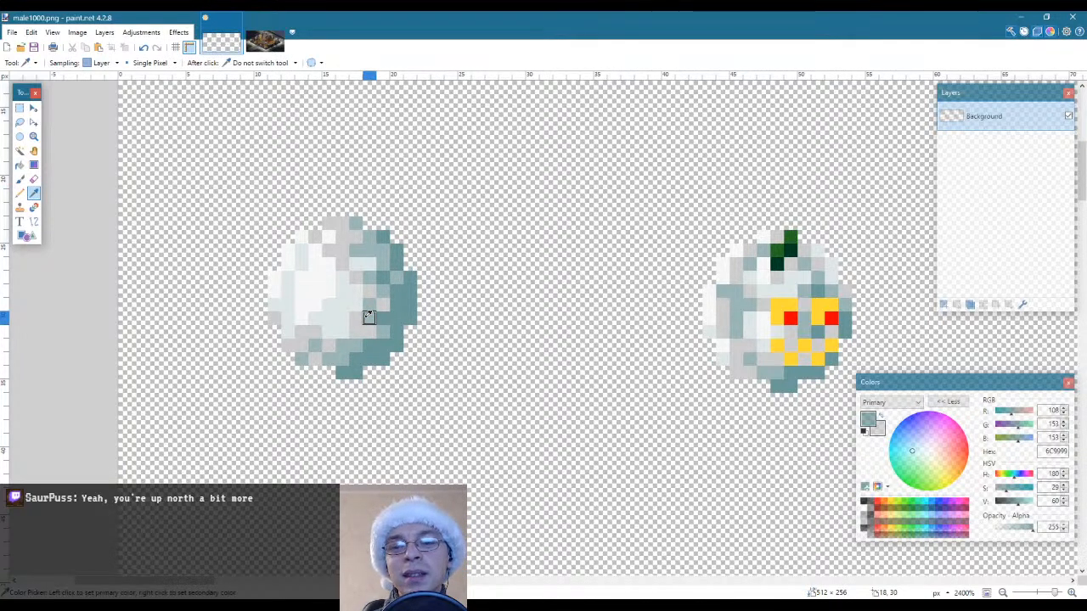
pyautogui.click(369, 317)
pyautogui.press('p')
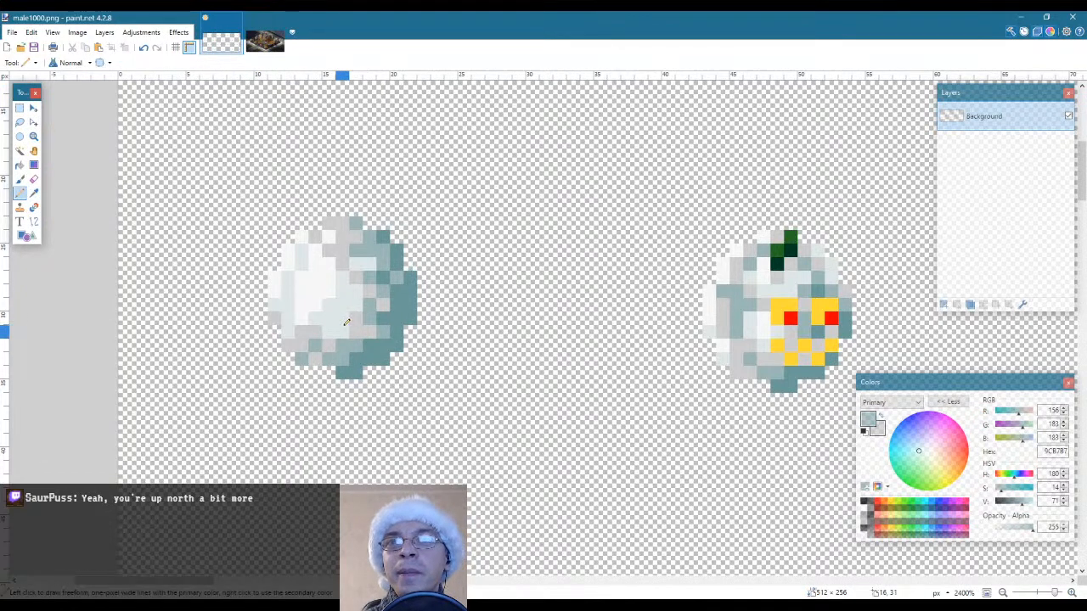
# Sample light grey CDCDCD and pale DEE7E7 and pencil scattered pixels into the lower part of the first snowball's highlight
pyautogui.press('k')
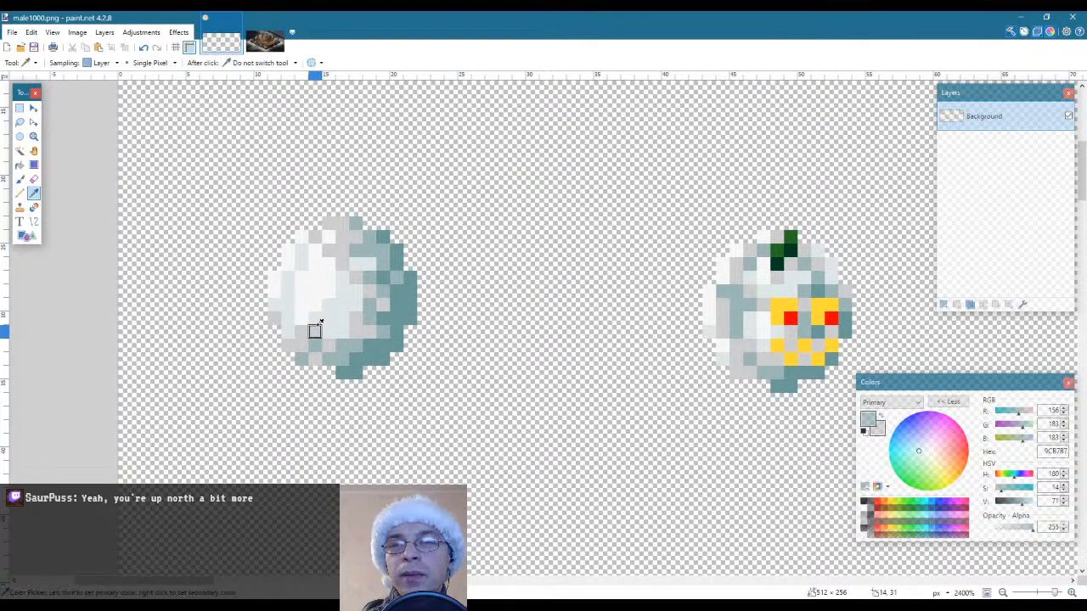
pyautogui.click(311, 327)
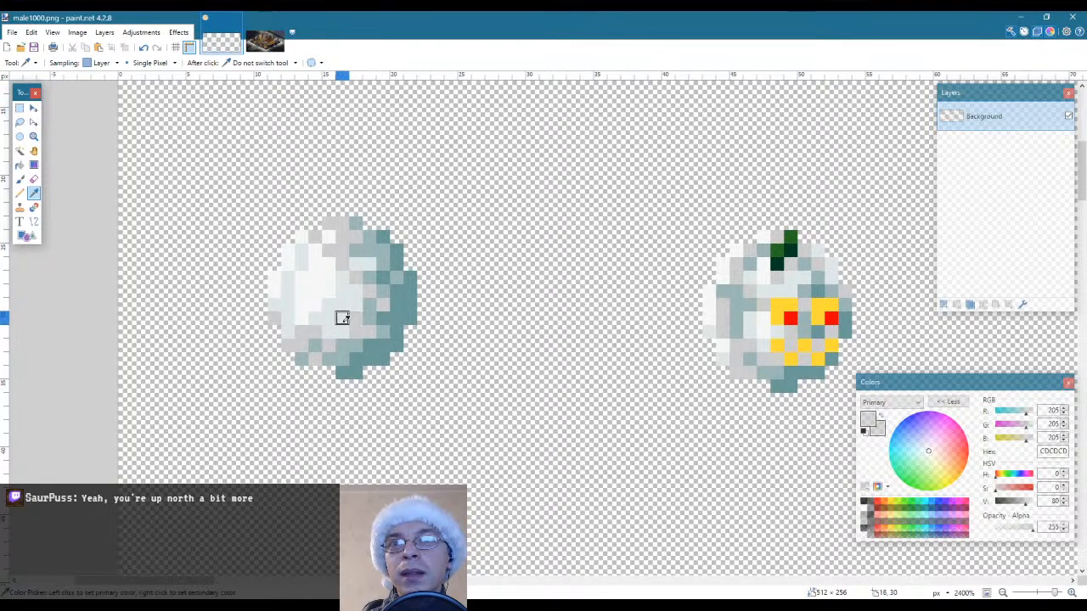
pyautogui.press('p')
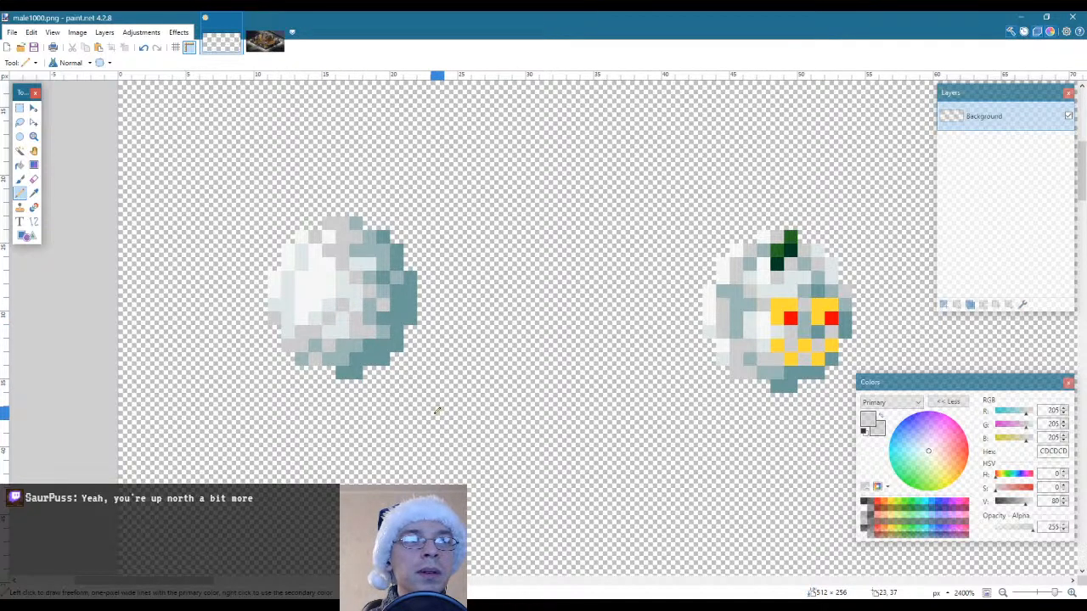
pyautogui.press('k')
pyautogui.click(327, 302)
pyautogui.press('p')
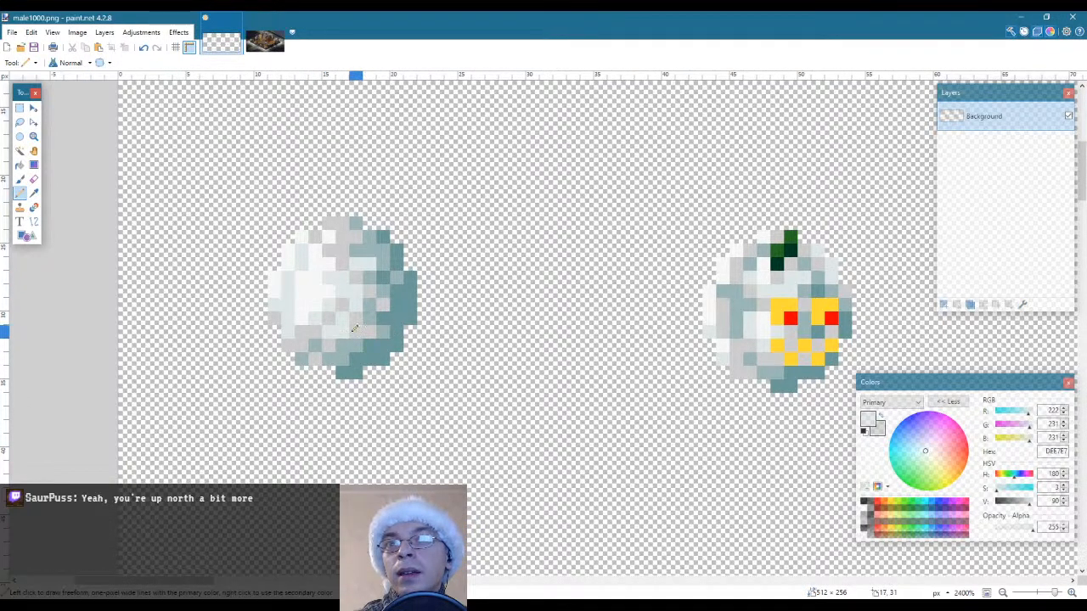
pyautogui.click(301, 306)
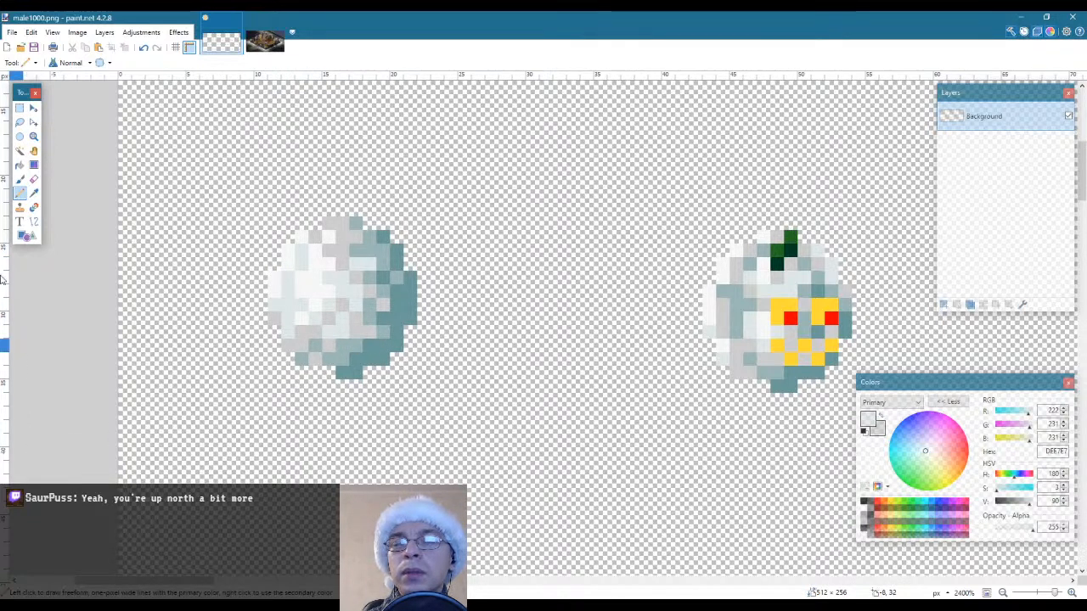
# Examine the textured first snowball at a reduced scale against the other sprites on the sheet
pyautogui.click(34, 136)
pyautogui.rightClick(280, 249)
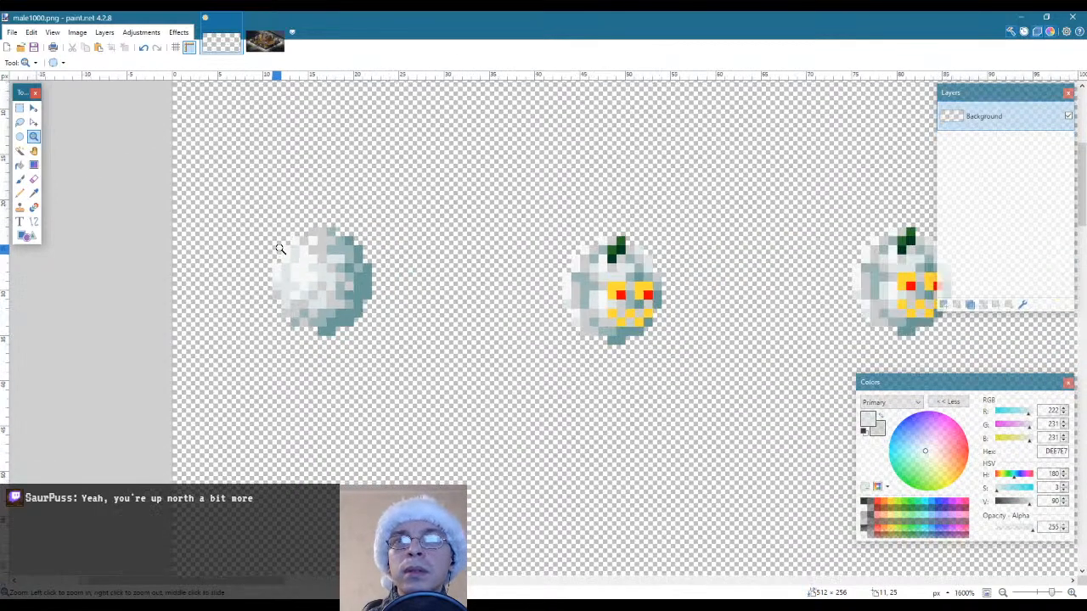
pyautogui.rightClick(280, 249)
pyautogui.rightClick(281, 252)
pyautogui.rightClick(281, 251)
pyautogui.rightClick(281, 252)
pyautogui.rightClick(287, 280)
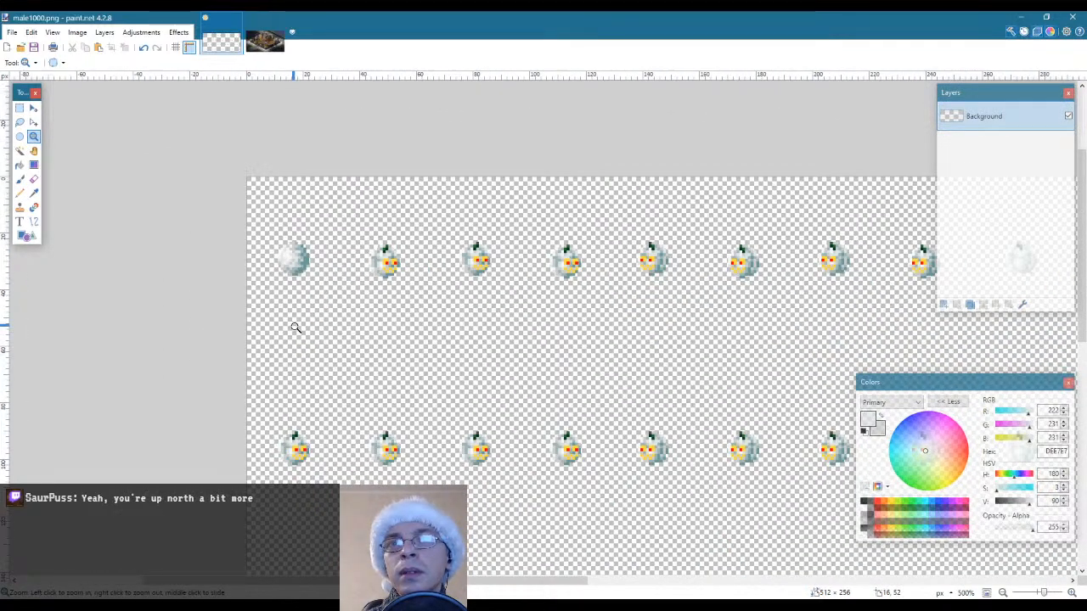
pyautogui.click(282, 280)
pyautogui.click(283, 280)
pyautogui.click(288, 264)
pyautogui.click(289, 264)
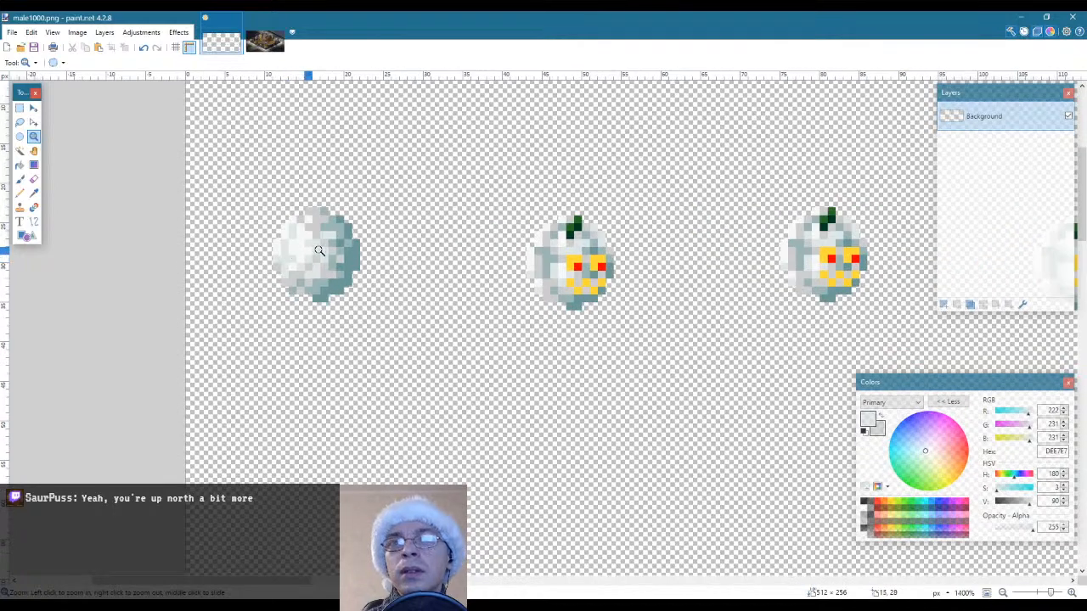
pyautogui.click(323, 251)
pyautogui.click(323, 250)
# Sample the dark teal 6C9999 and pencil it along the inner edge of the first snowball's right-hand shadow
pyautogui.press('k')
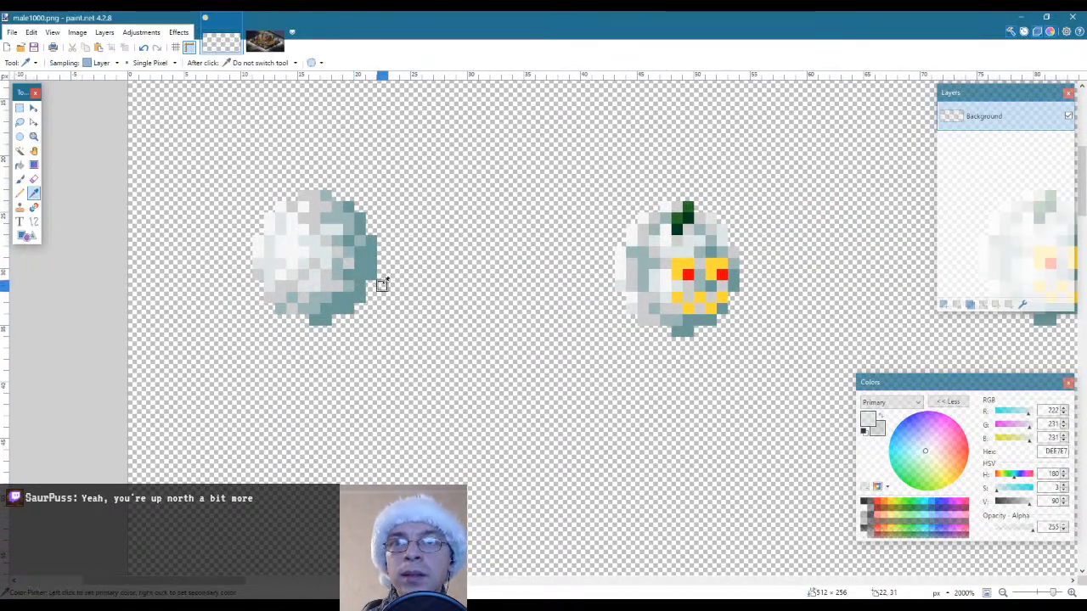
pyautogui.click(360, 274)
pyautogui.press('p')
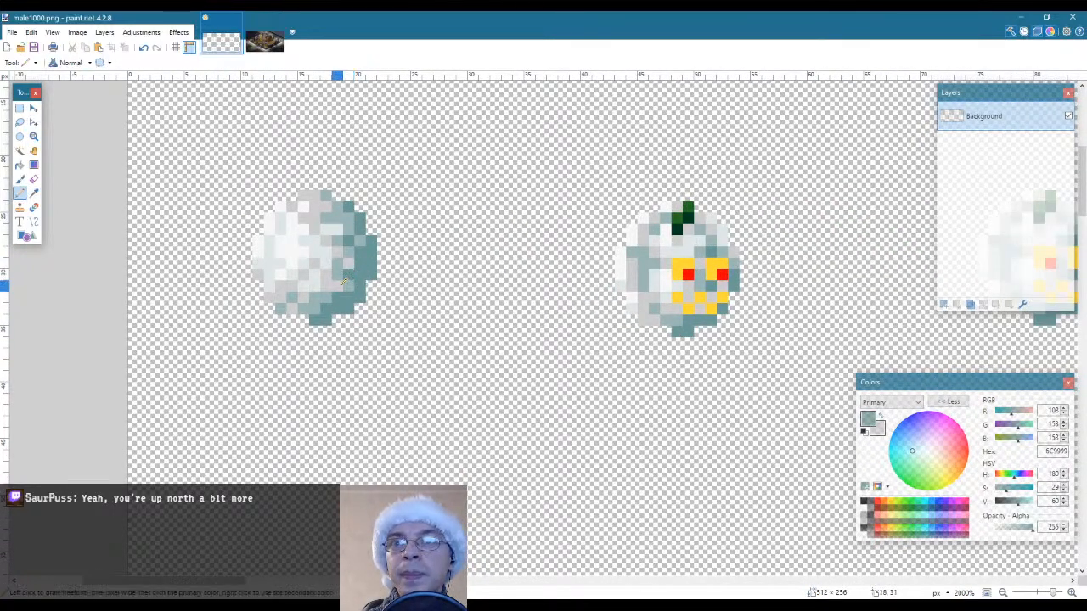
pyautogui.click(342, 225)
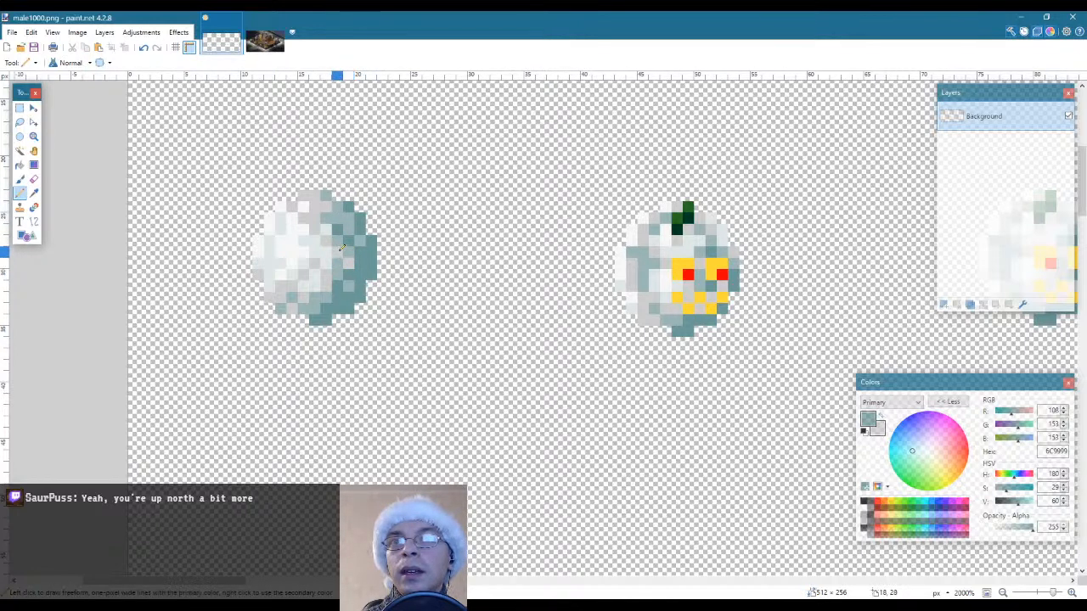
pyautogui.click(340, 252)
pyautogui.click(339, 261)
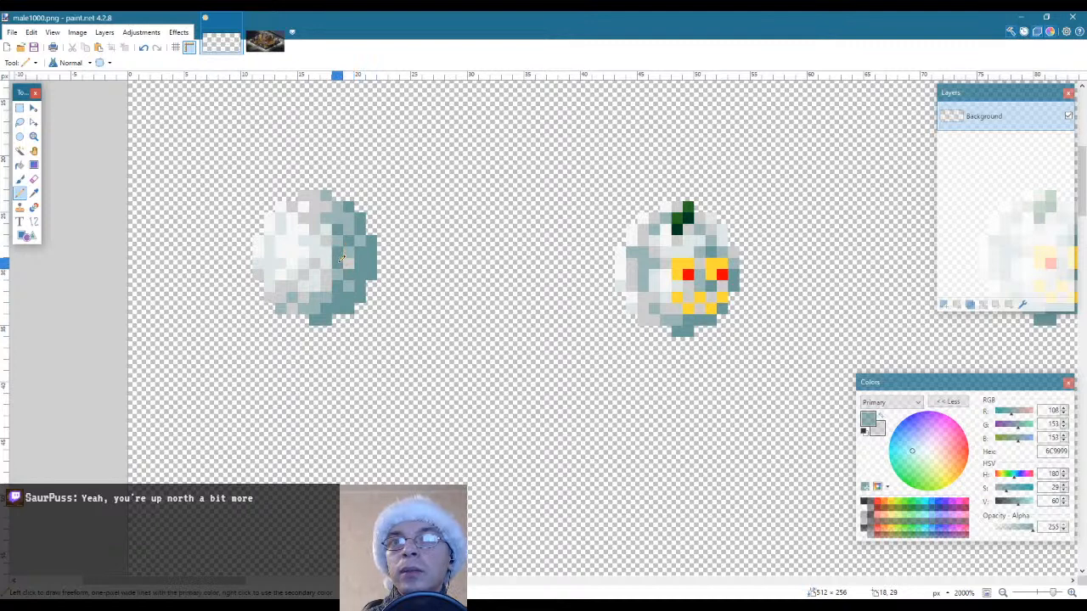
# Extend the dark teal 6C9999 shadow across the first snowball's lower right and along its bottom edge
pyautogui.moveTo(324, 287); pyautogui.dragTo(325, 297)
pyautogui.click(315, 299)
pyautogui.click(314, 307)
pyautogui.click(306, 309)
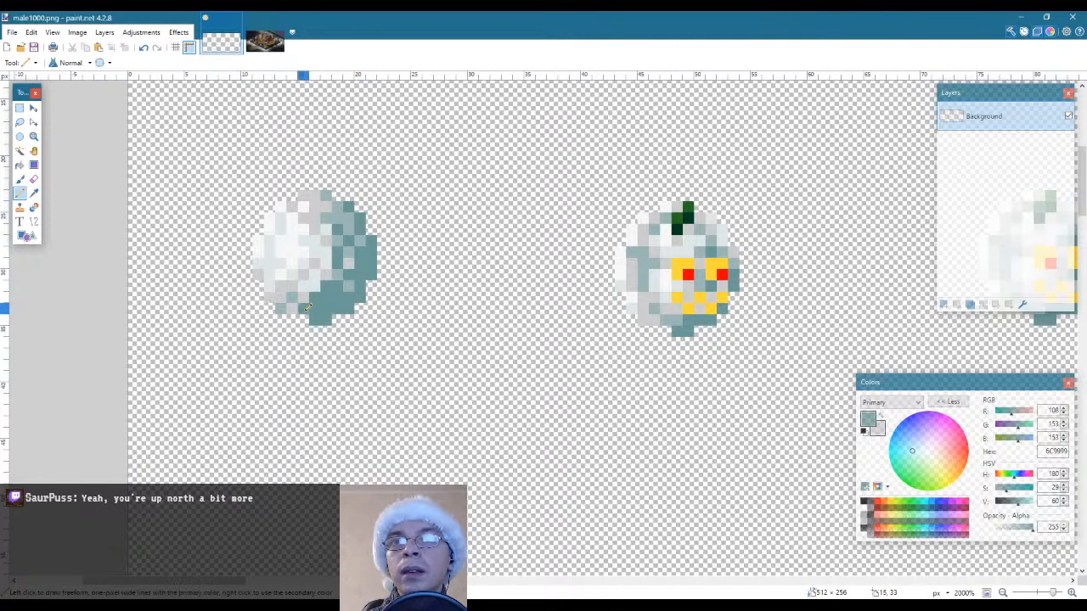
pyautogui.moveTo(326, 266); pyautogui.dragTo(326, 277)
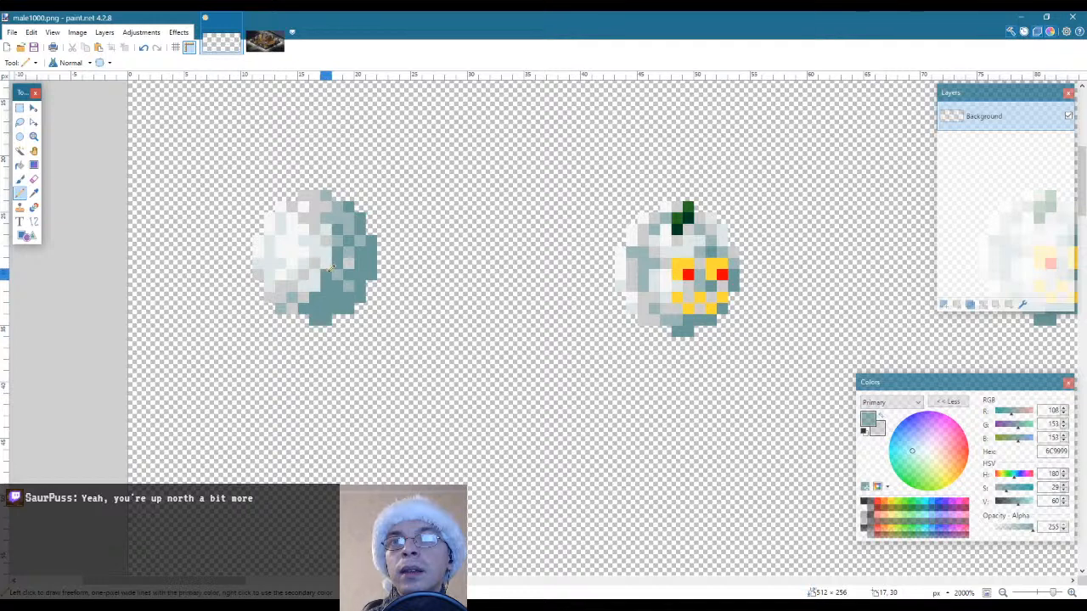
# Pencil sampled mid teal 9CB7B7 along the first snowball's top edge and sample light grey CDCDCD for its shadow boundary
pyautogui.press('k')
pyautogui.click(326, 193)
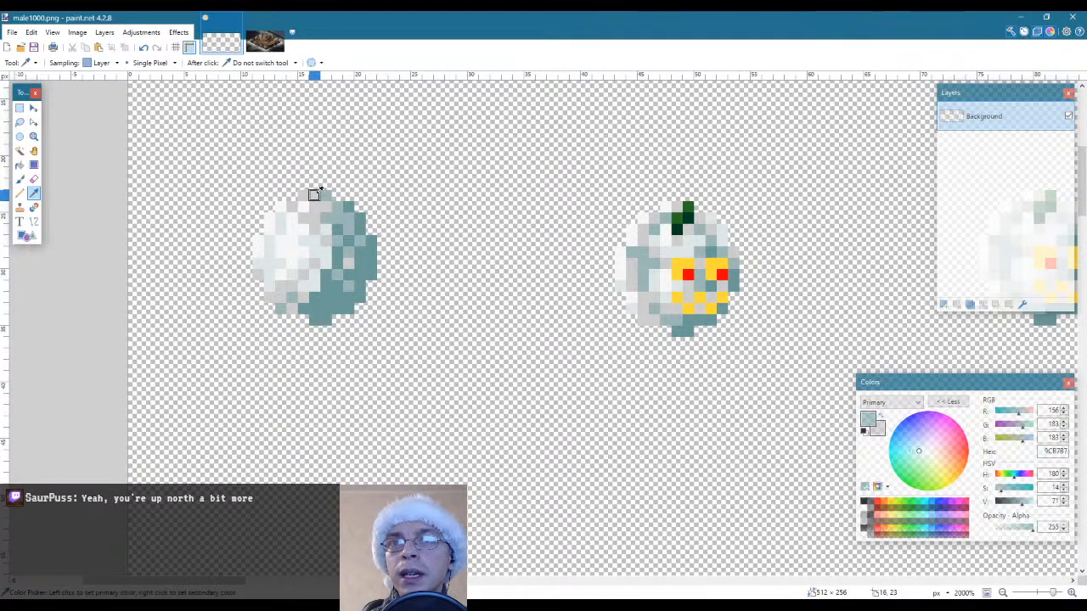
pyautogui.press('p')
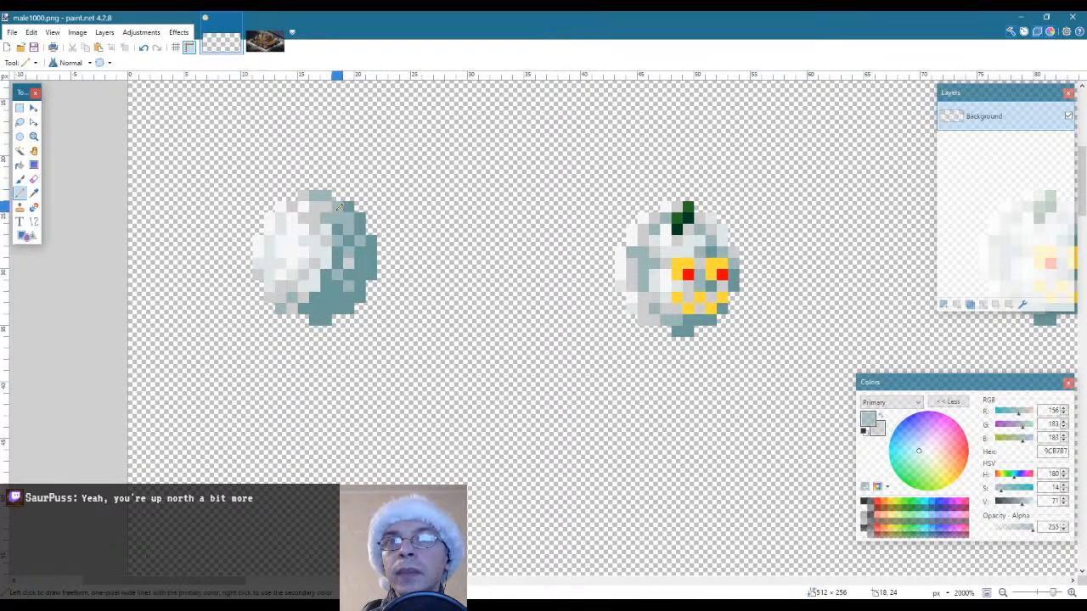
pyautogui.press('k')
pyautogui.click(313, 259)
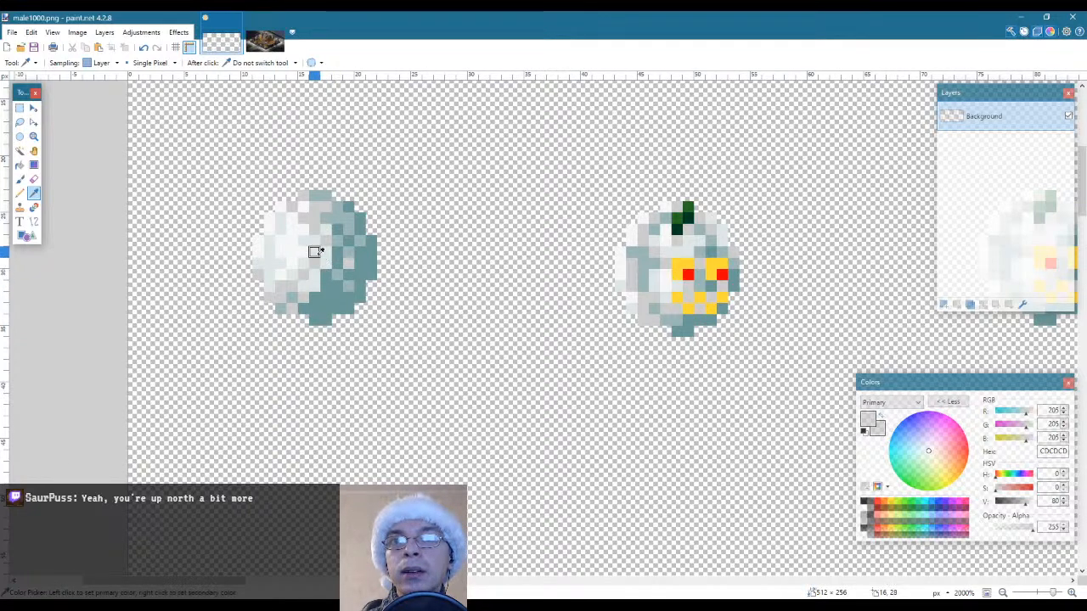
# Sample the mid teal 9CB7B7 and pencil another pixel of it just below the first snowball's top edge
pyautogui.click(292, 297)
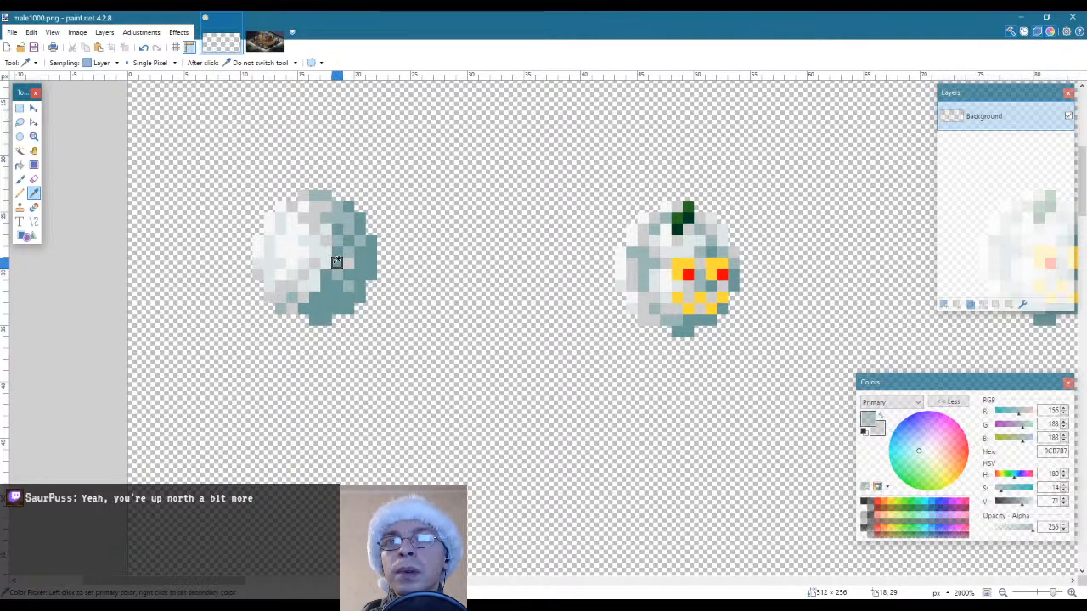
pyautogui.press('p')
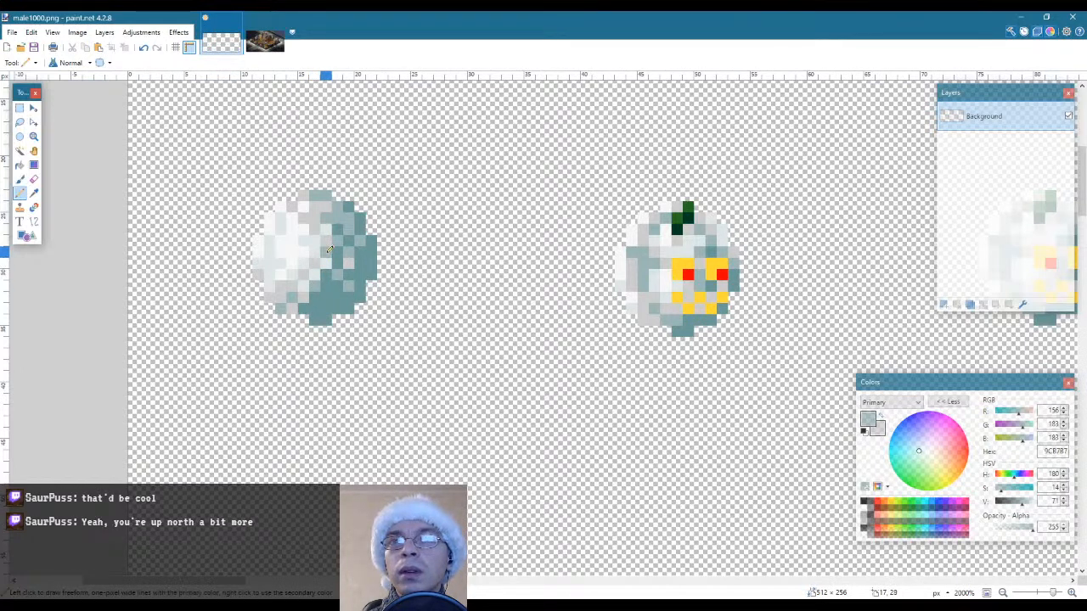
pyautogui.click(303, 207)
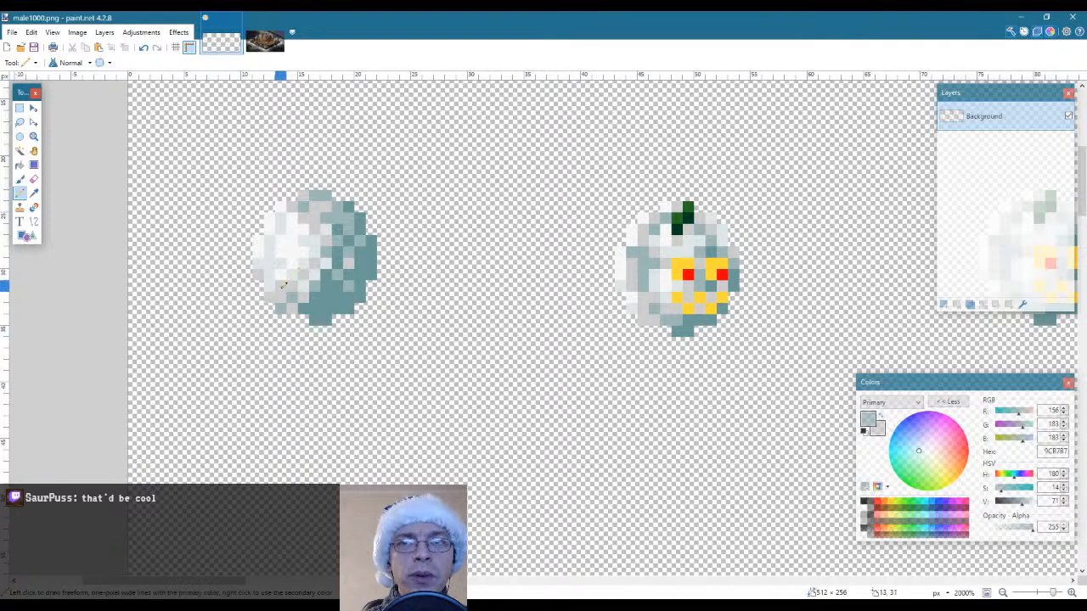
# Sample the pale tint DEE7E7 and pencil it along the right border of the first snowball's white highlight
pyautogui.click(33, 136)
pyautogui.rightClick(363, 324)
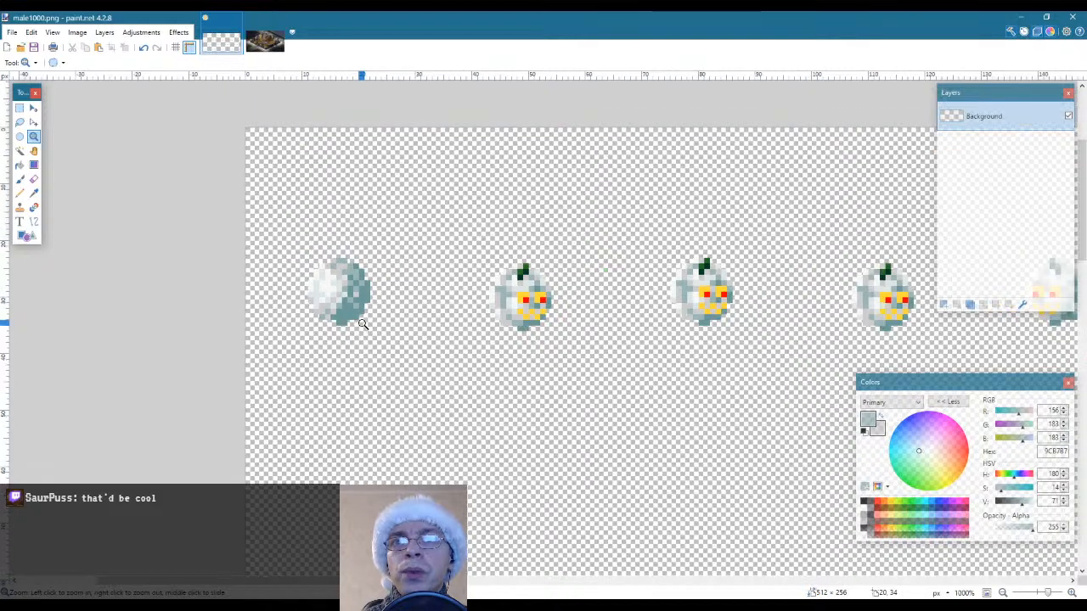
pyautogui.rightClick(363, 323)
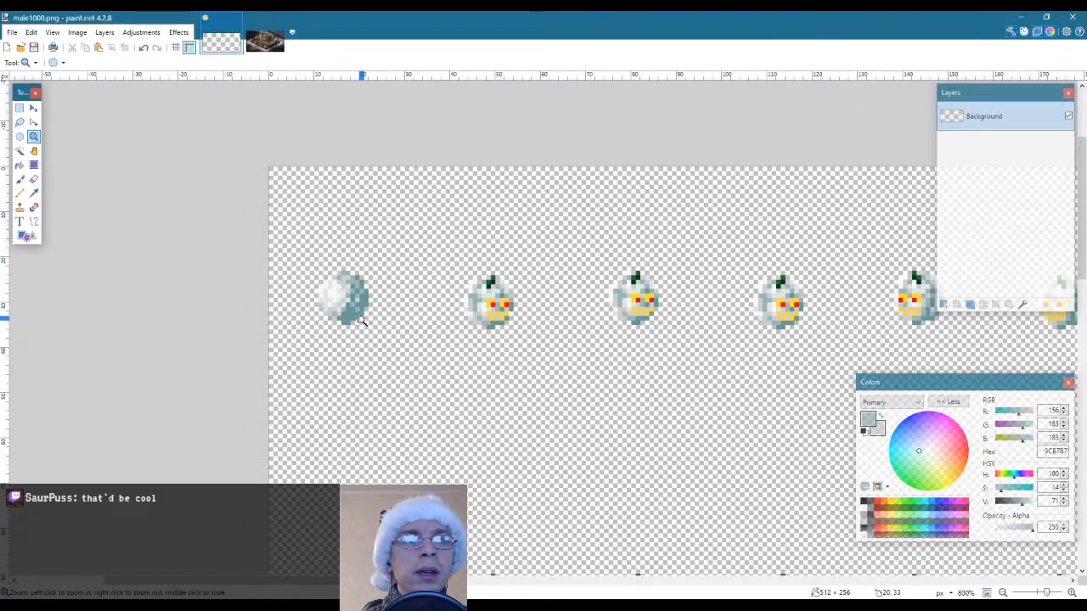
pyautogui.click(363, 321)
pyautogui.click(363, 321)
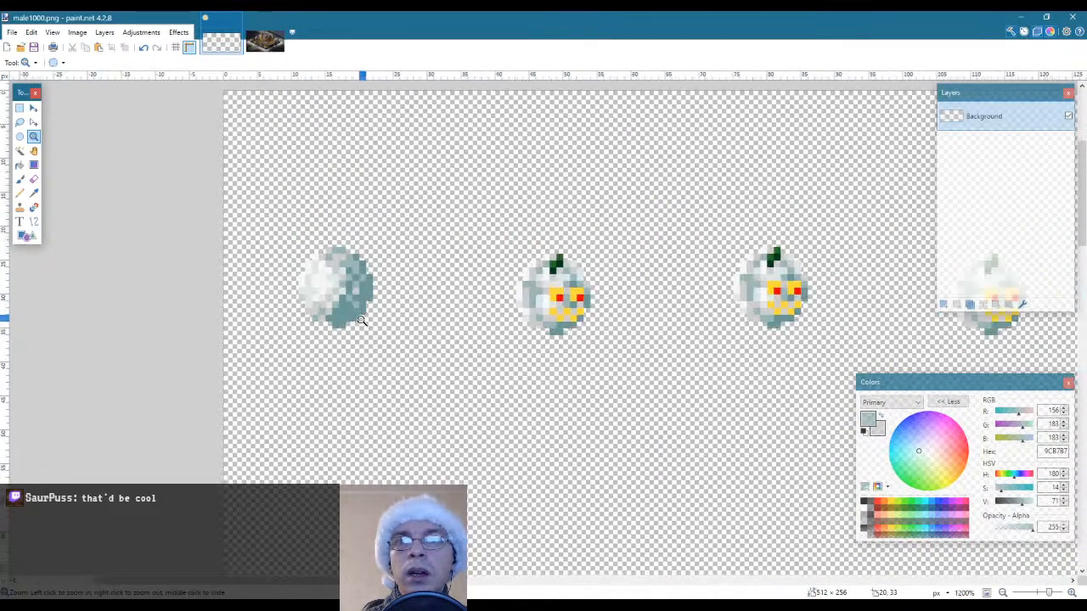
pyautogui.click(362, 321)
pyautogui.click(362, 321)
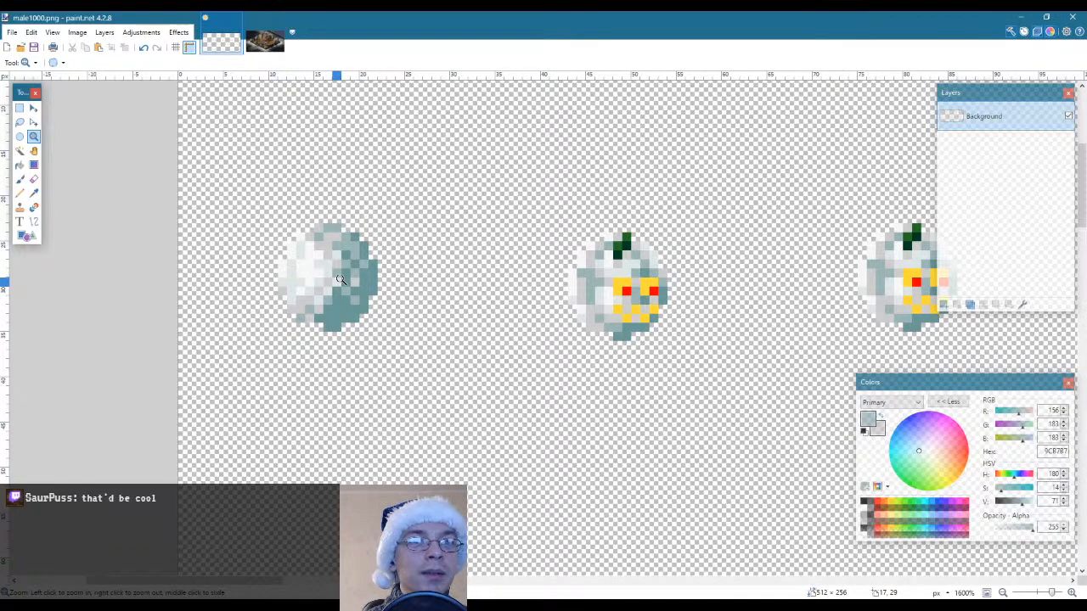
pyautogui.click(339, 280)
pyautogui.click(338, 280)
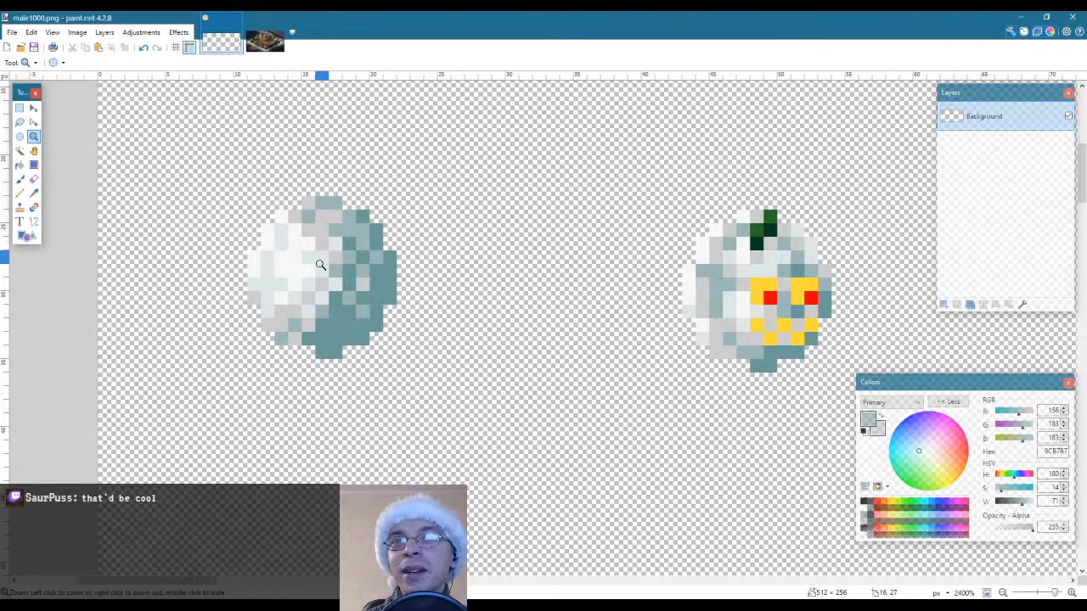
pyautogui.press('k')
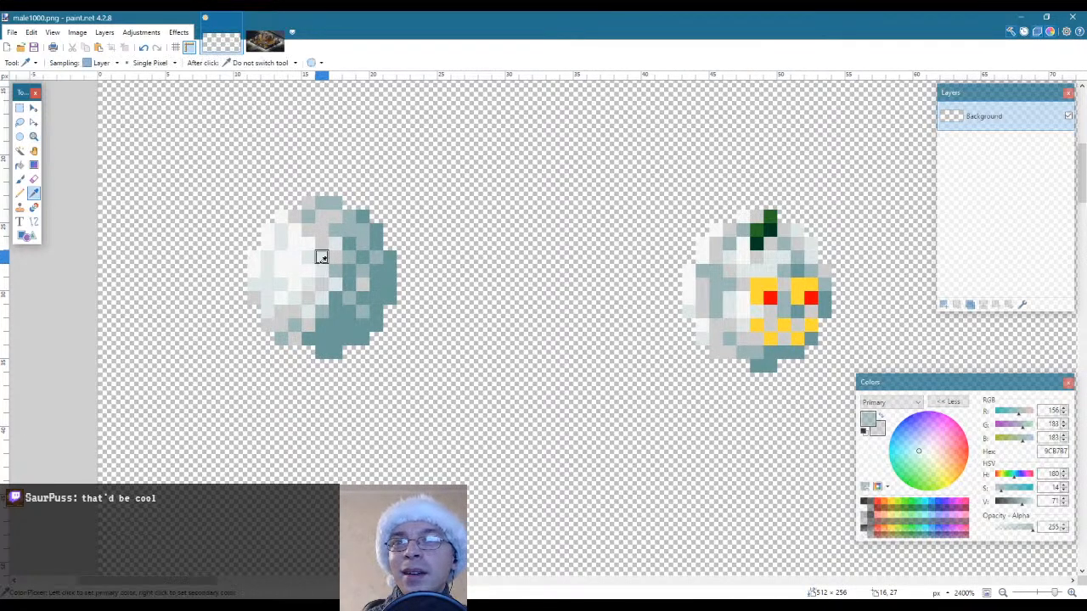
pyautogui.click(320, 253)
pyautogui.press('p')
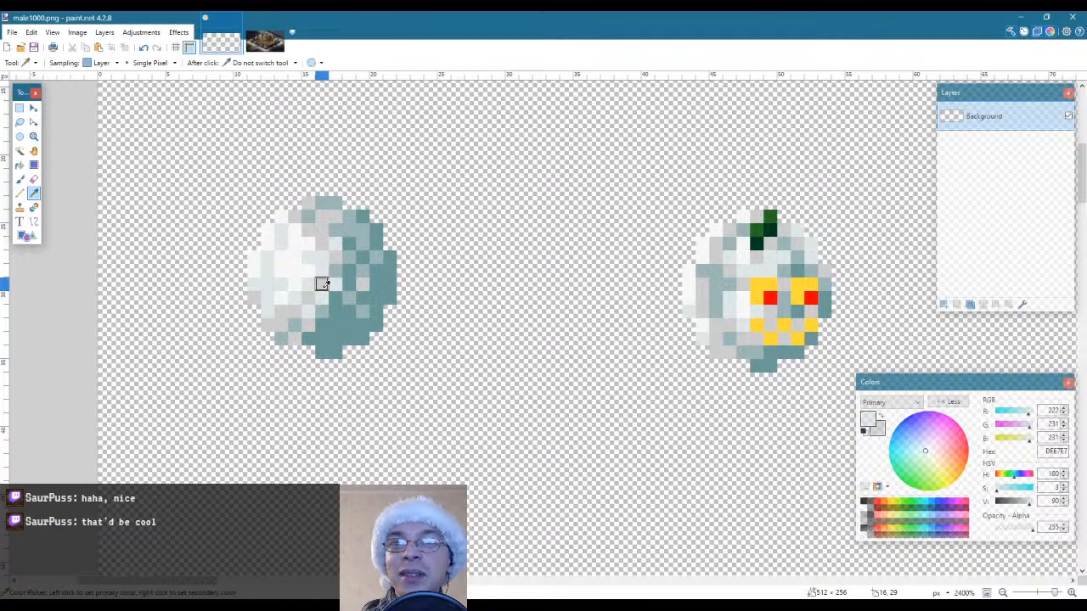
# Sample the light grey CDCDCD and pencil scattered pixels of it through the middle of the first snowball's right-hand shadow
pyautogui.press('k')
pyautogui.click(281, 270)
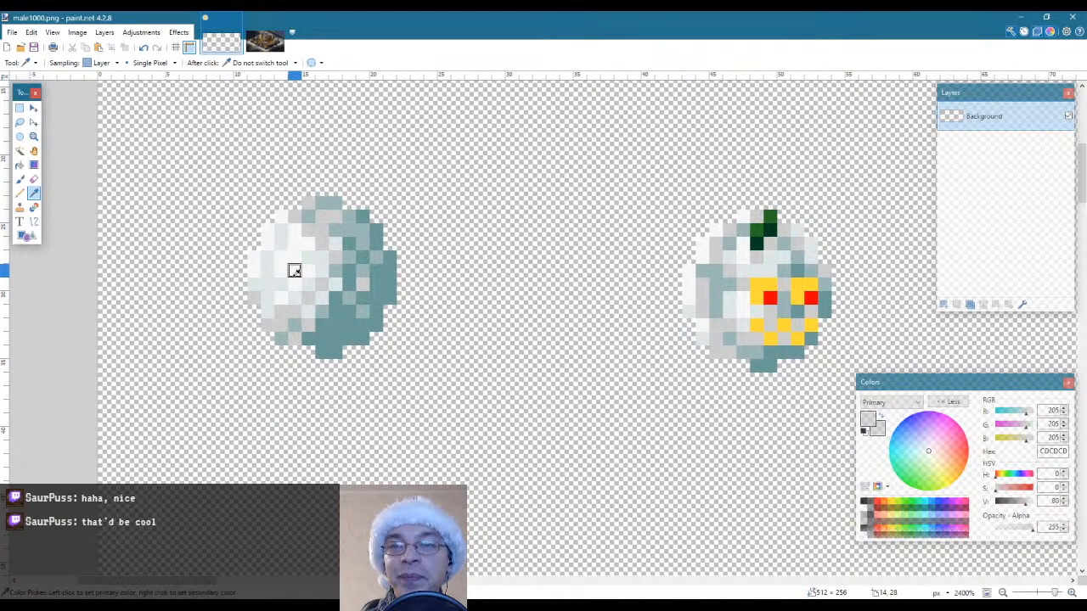
pyautogui.click(34, 137)
pyautogui.rightClick(145, 235)
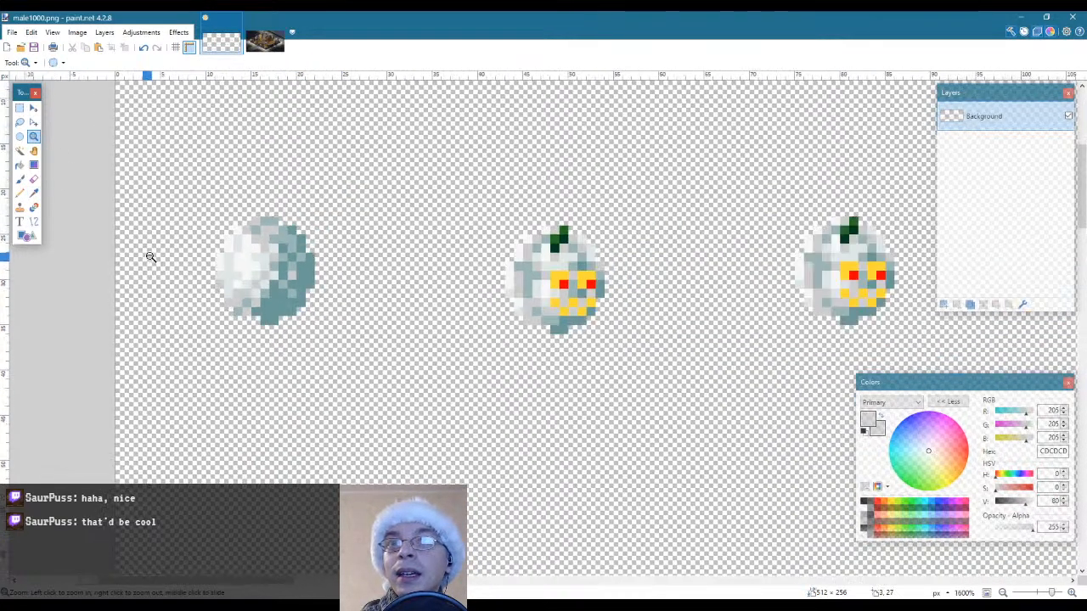
pyautogui.rightClick(150, 255)
pyautogui.rightClick(150, 255)
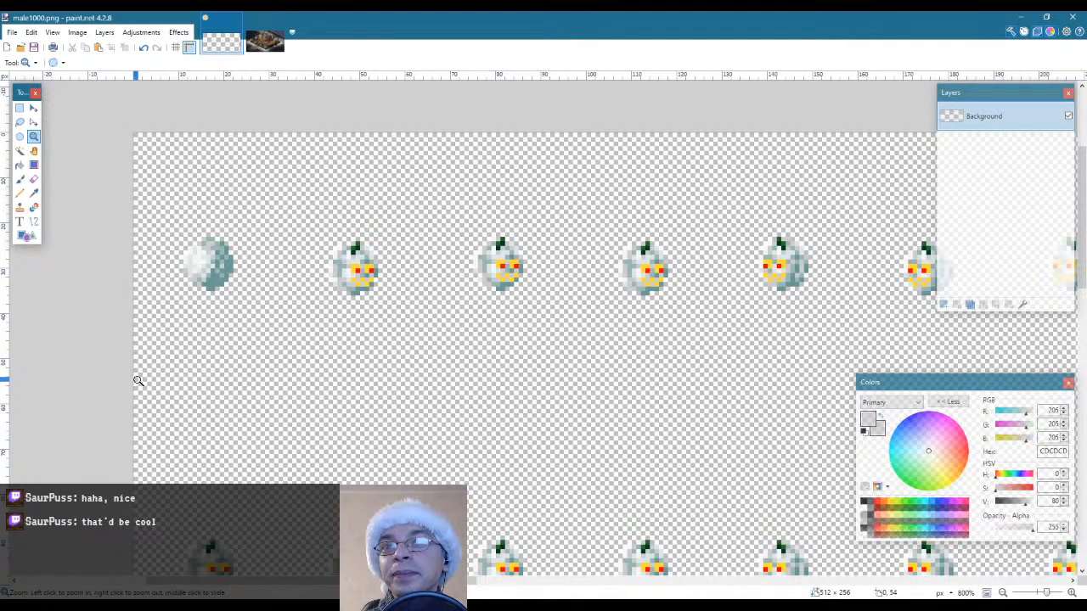
pyautogui.click(183, 270)
pyautogui.click(182, 270)
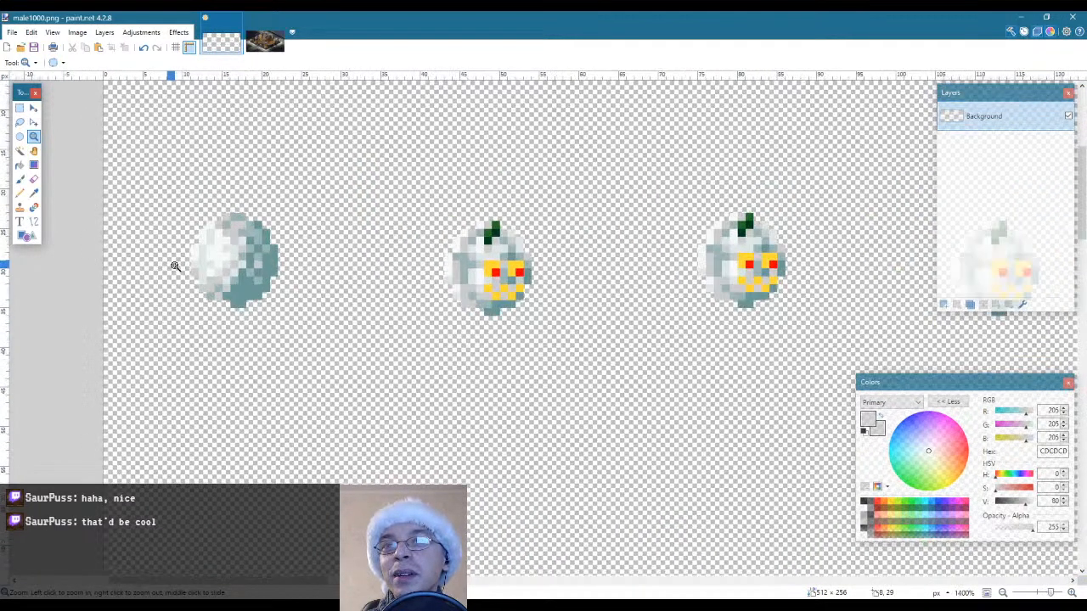
pyautogui.click(182, 270)
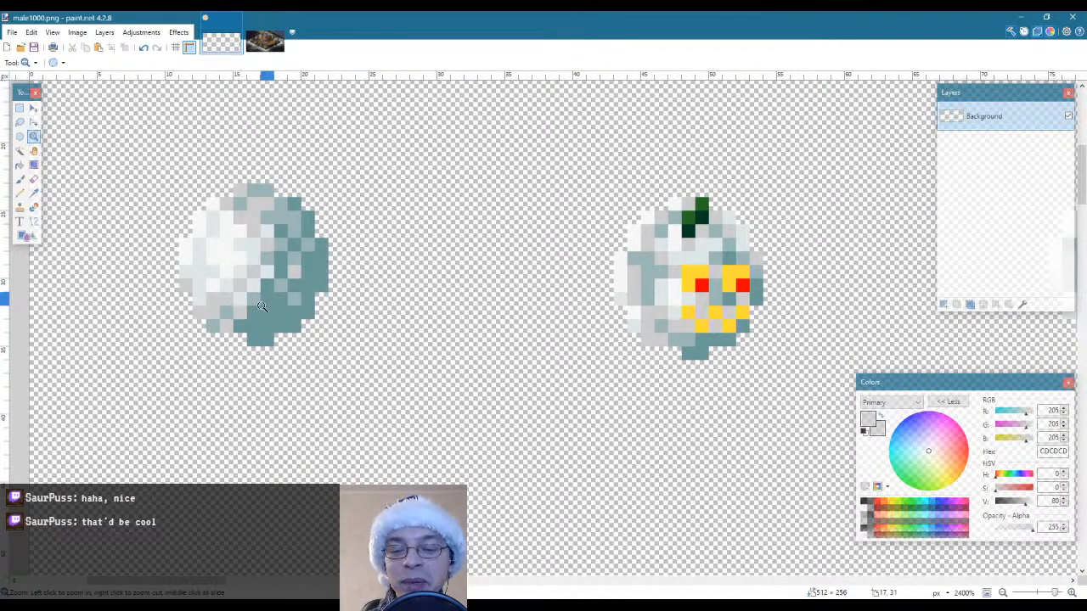
pyautogui.press('k')
pyautogui.press('p')
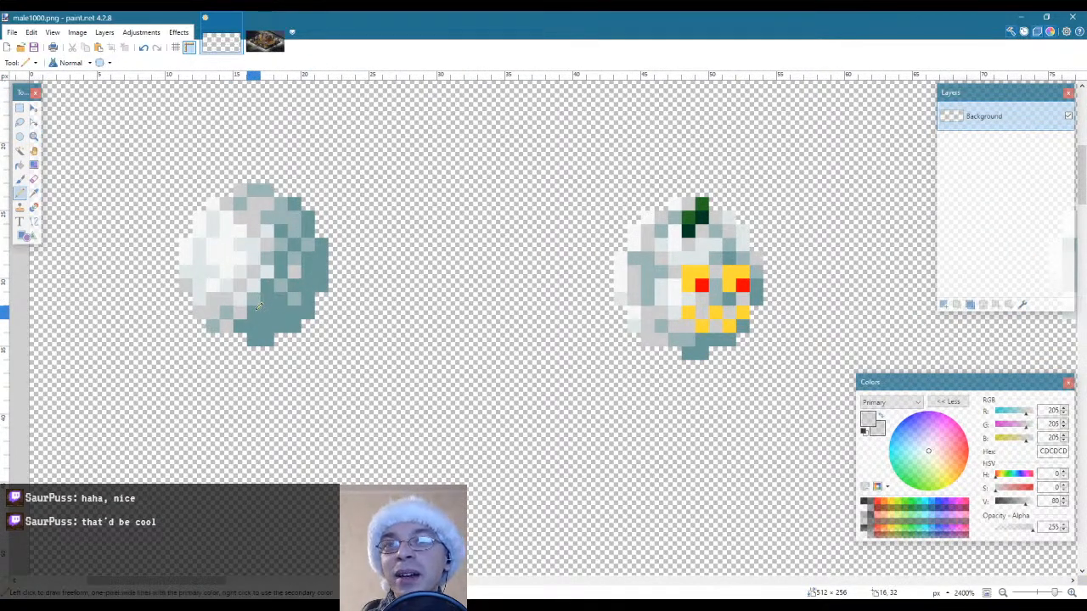
pyautogui.moveTo(295, 263)
pyautogui.mouseDown()
pyautogui.moveTo(285, 265)
pyautogui.moveTo(297, 237)
pyautogui.moveTo(326, 222)
pyautogui.mouseUp()
pyautogui.click(268, 300)
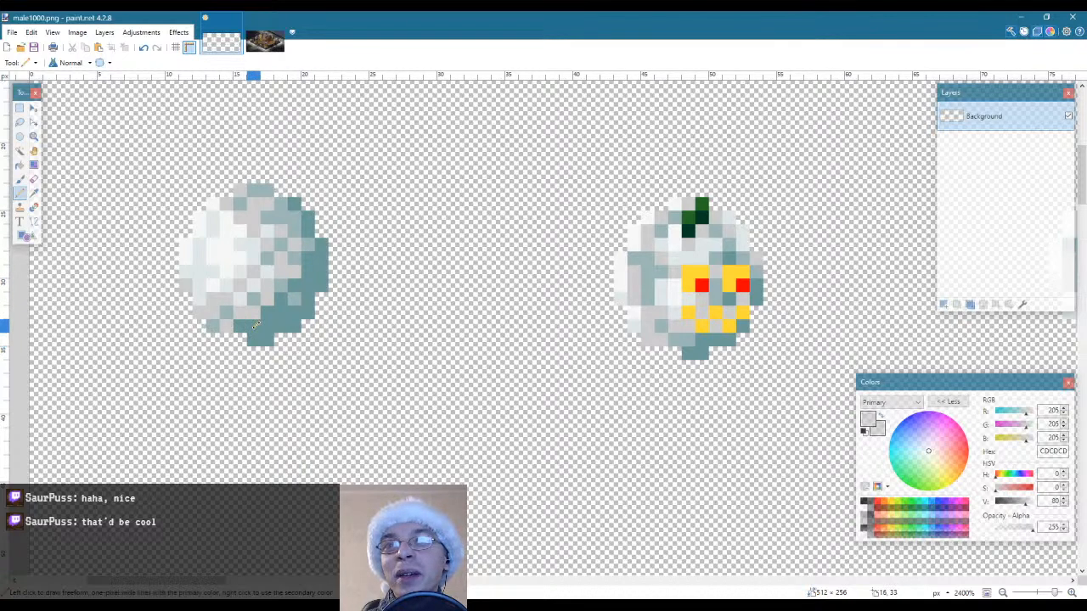
# Extend the light grey CDCDCD into the first snowball's lower shadow, undoing the last stroke near its right edge
pyautogui.moveTo(259, 320); pyautogui.dragTo(267, 316)
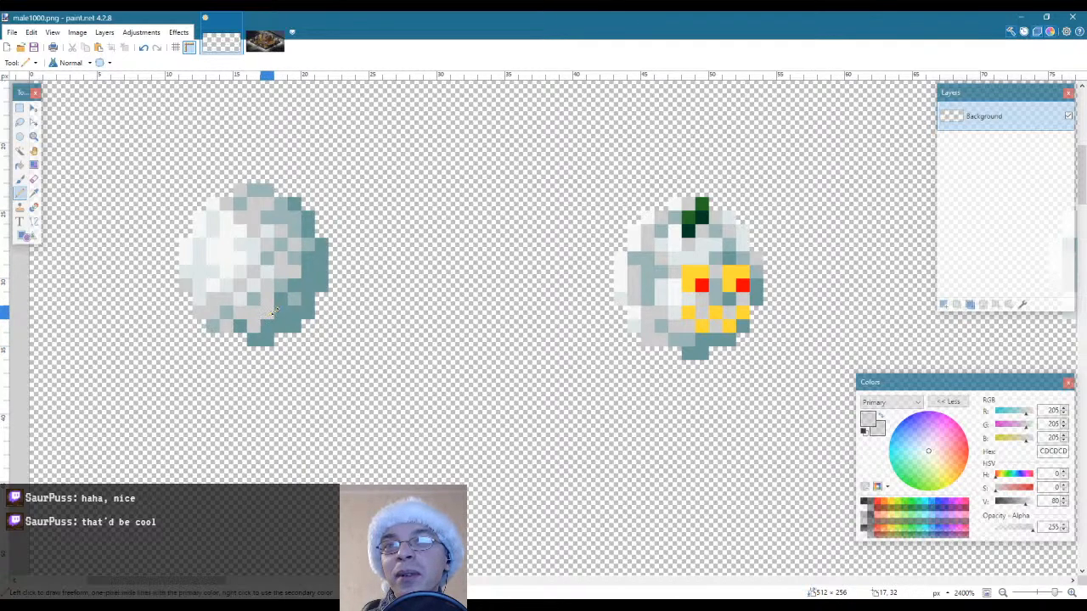
pyautogui.click(279, 313)
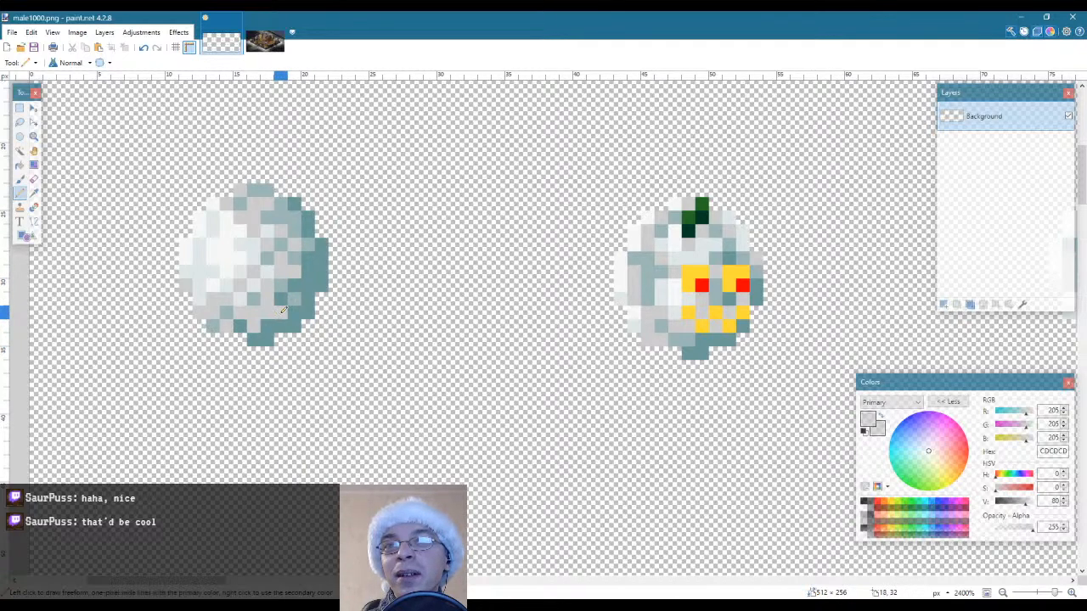
pyautogui.click(307, 268)
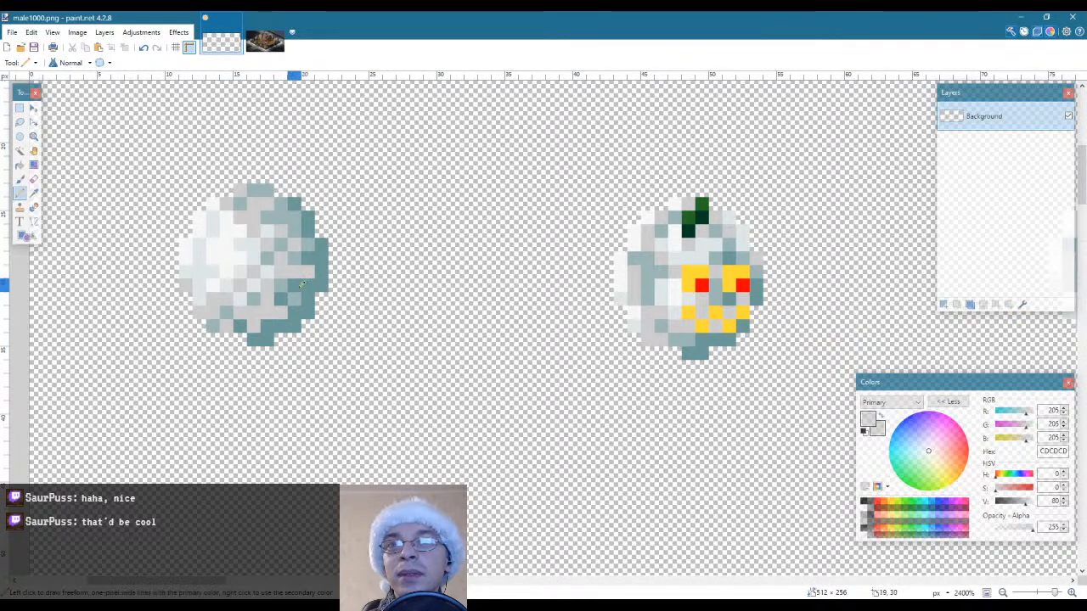
pyautogui.hotkey('ctrl', 'z')
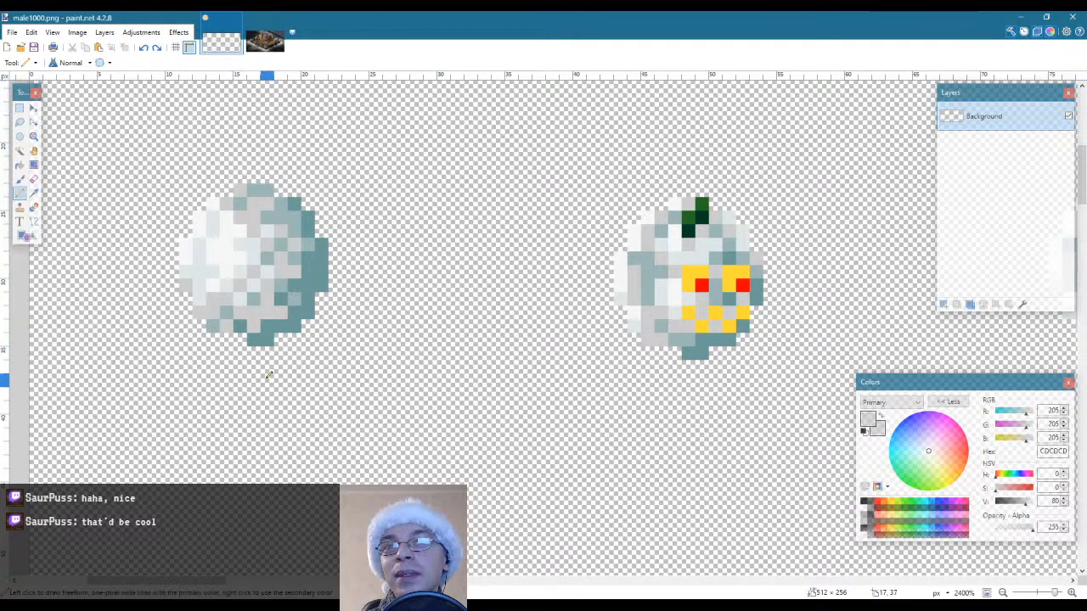
# Sample the mid teal 9CB7B7 and dot it among the grey and dark teal pixels of the first snowball's lower right shadow
pyautogui.press('k')
pyautogui.click(285, 282)
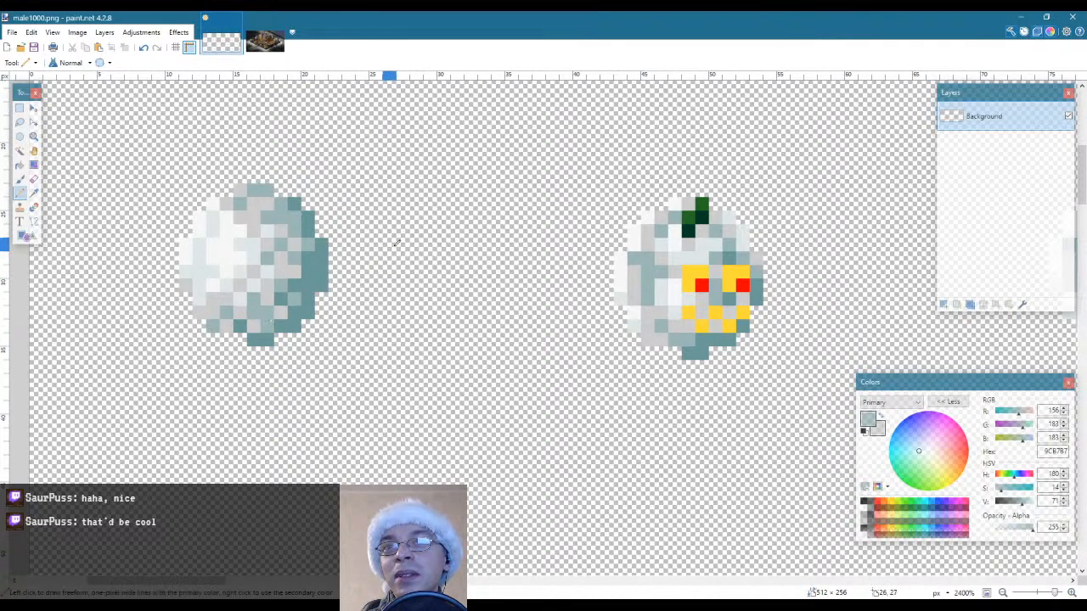
pyautogui.click(33, 136)
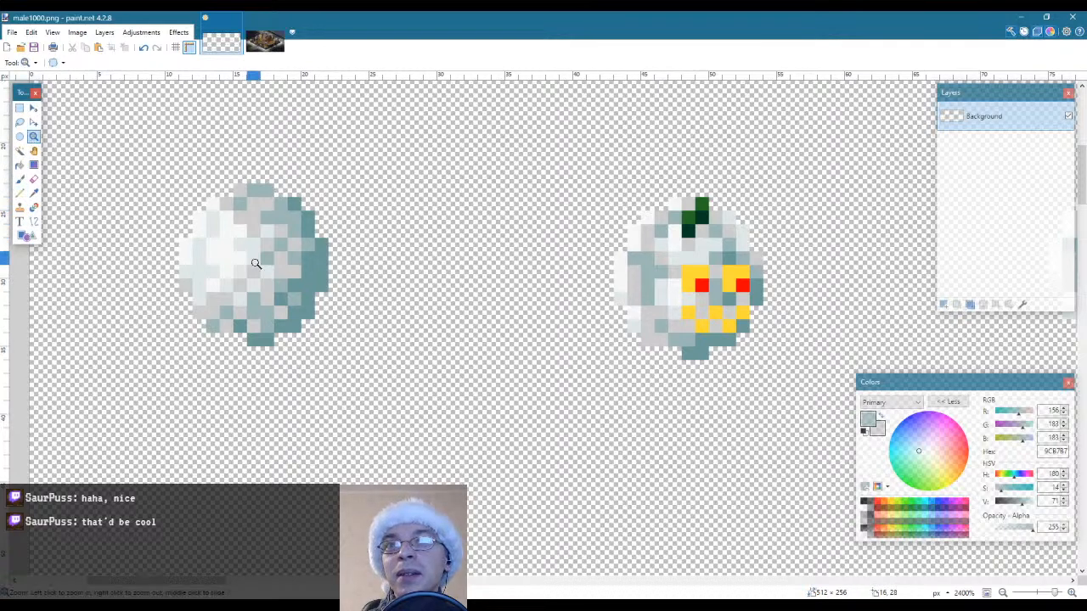
pyautogui.scroll(-12, 255, 264)
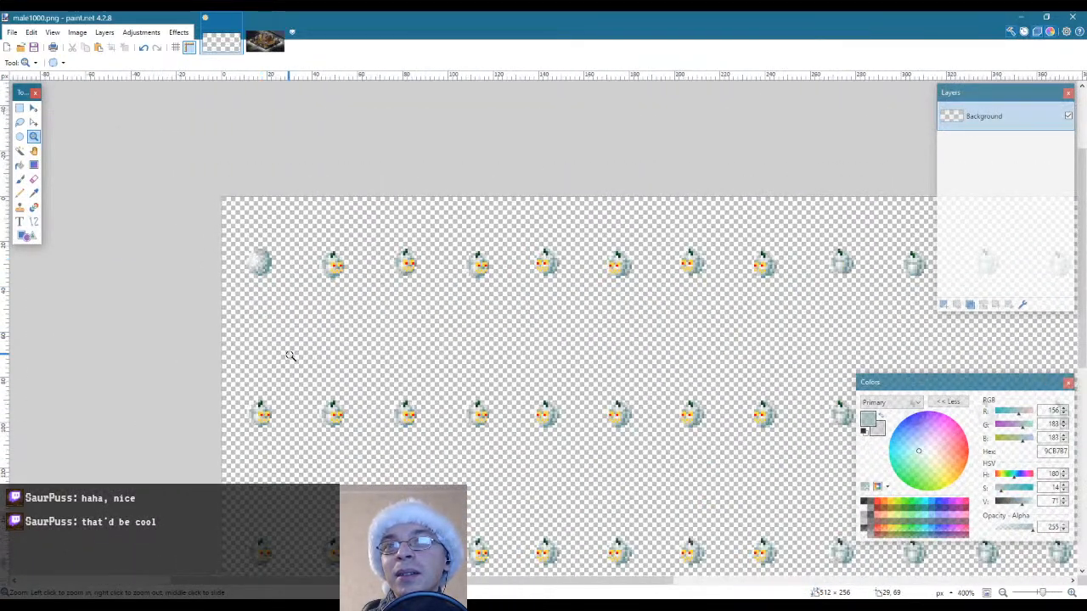
pyautogui.scroll(8, 255, 280)
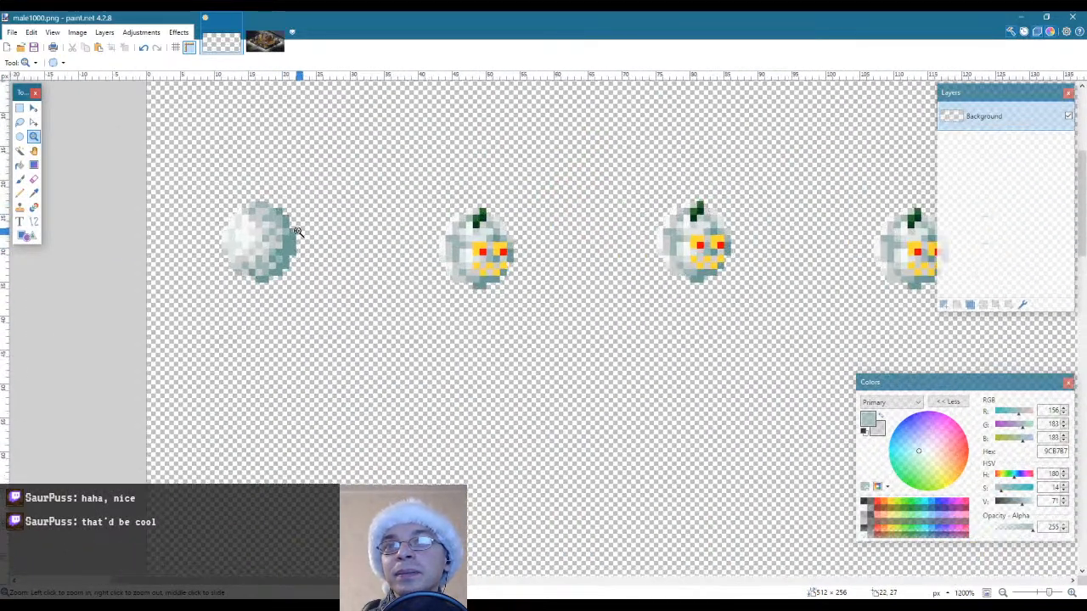
pyautogui.scroll(1, 272, 268)
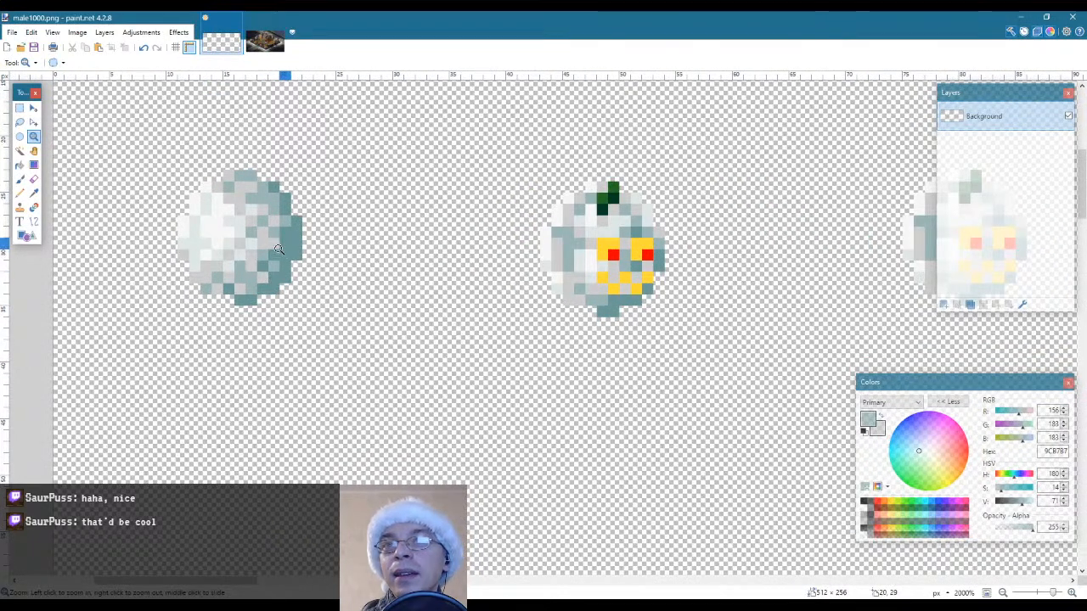
pyautogui.press('k')
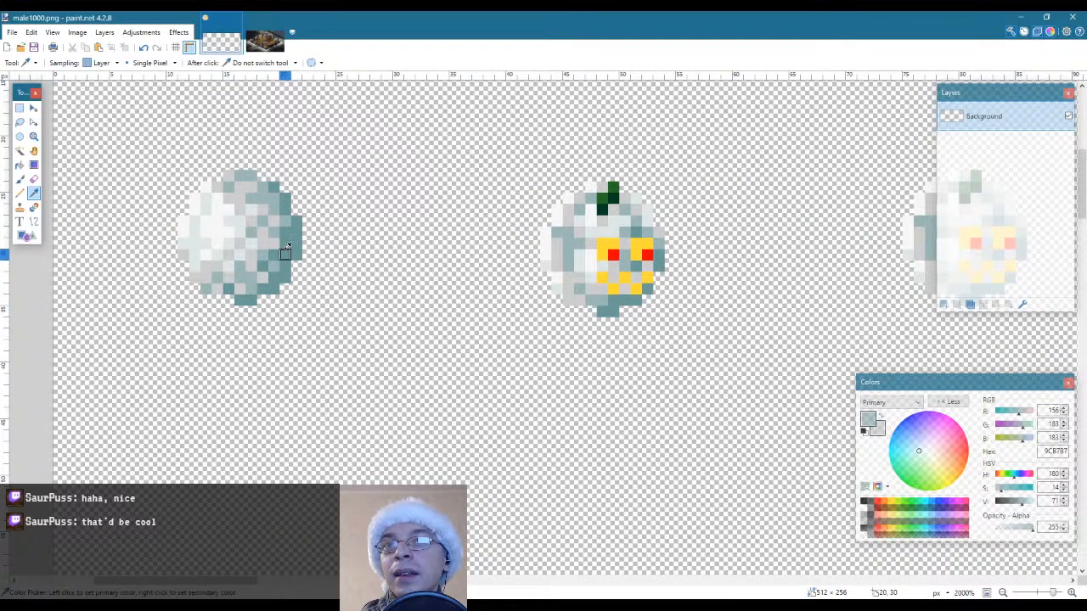
pyautogui.press('p')
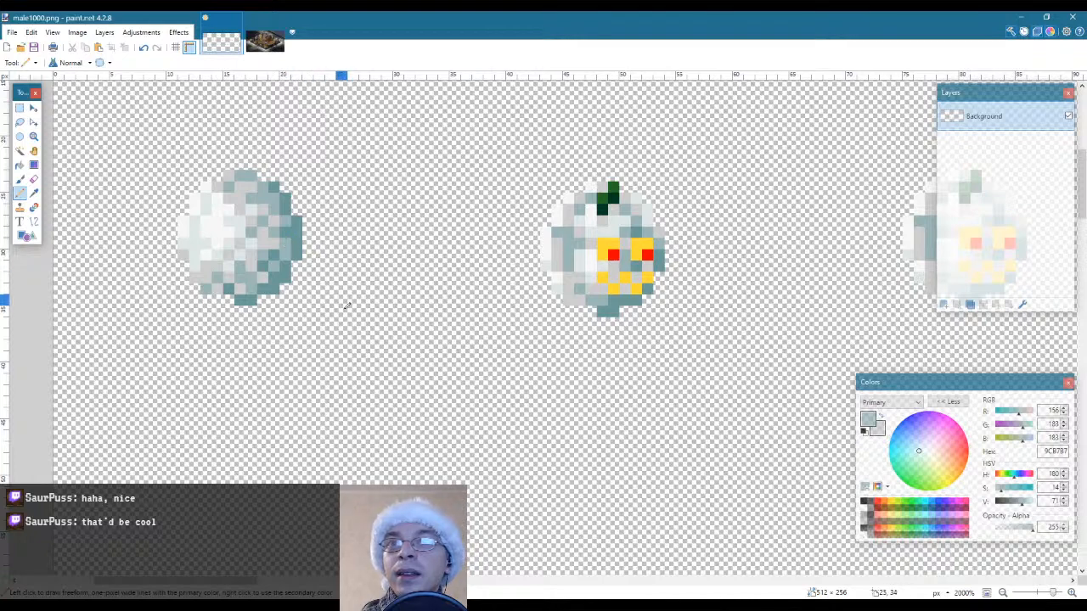
# Select the first snowball without its transparent surroundings, copy it and paste it over the second sprite in the top row
pyautogui.press('z')
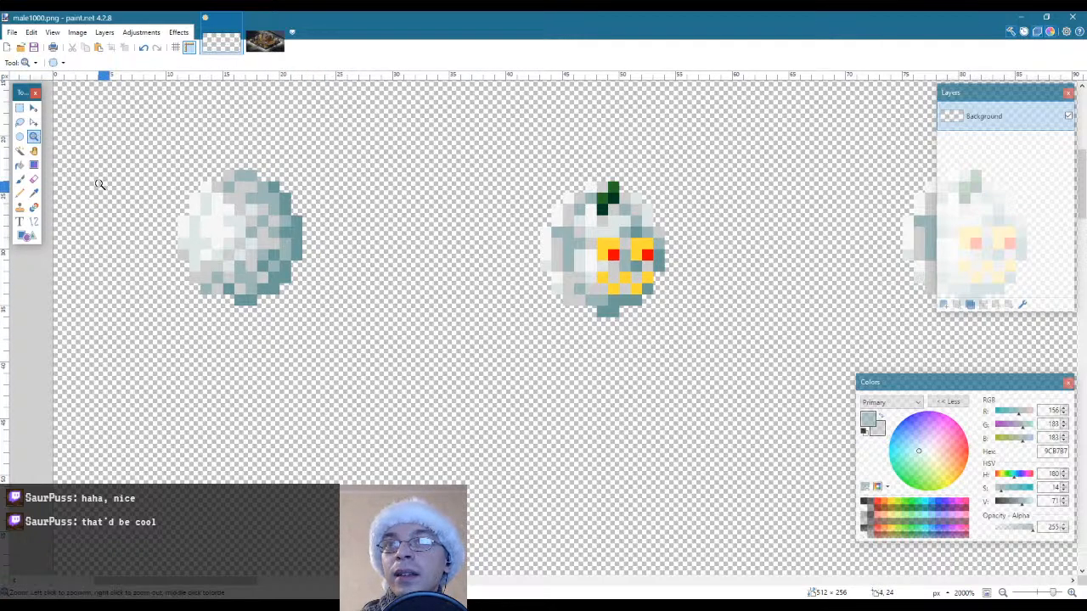
pyautogui.scroll(-2, 102, 184)
pyautogui.scroll(-1, 102, 184)
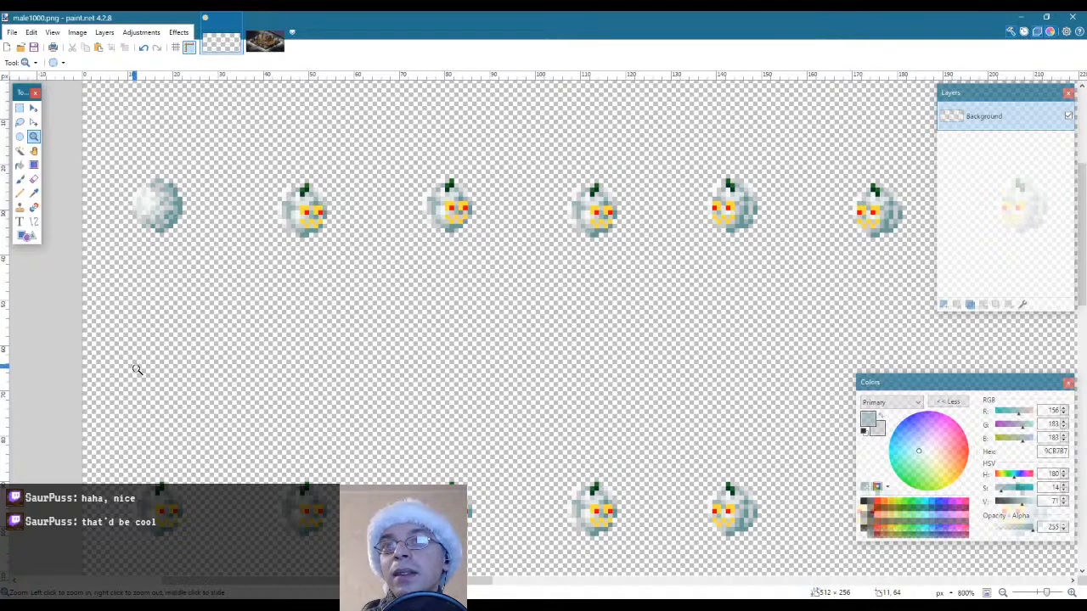
pyautogui.scroll(4, 117, 187)
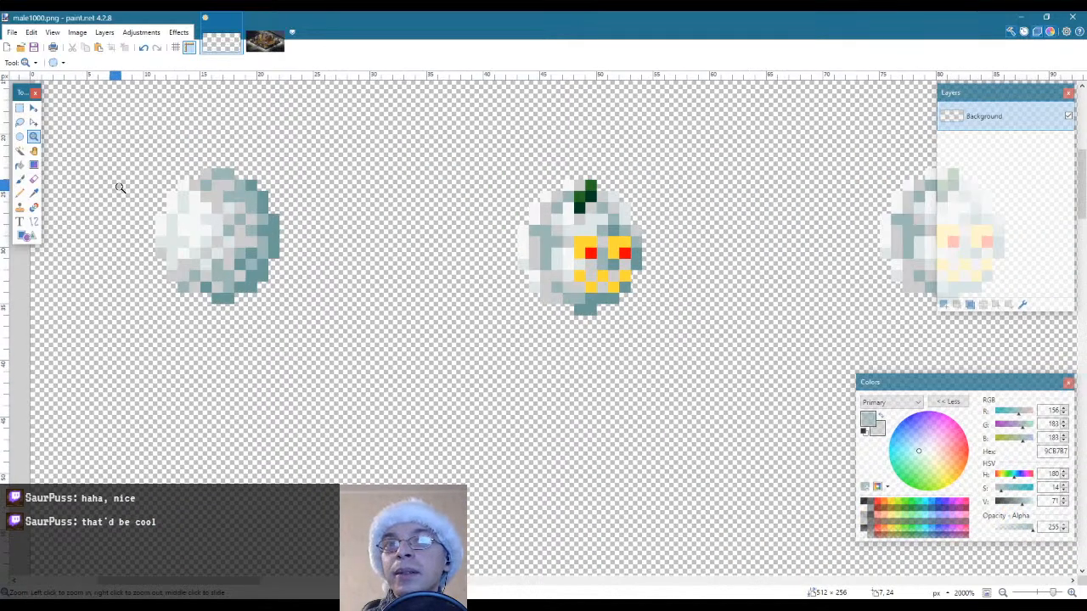
pyautogui.press('s')
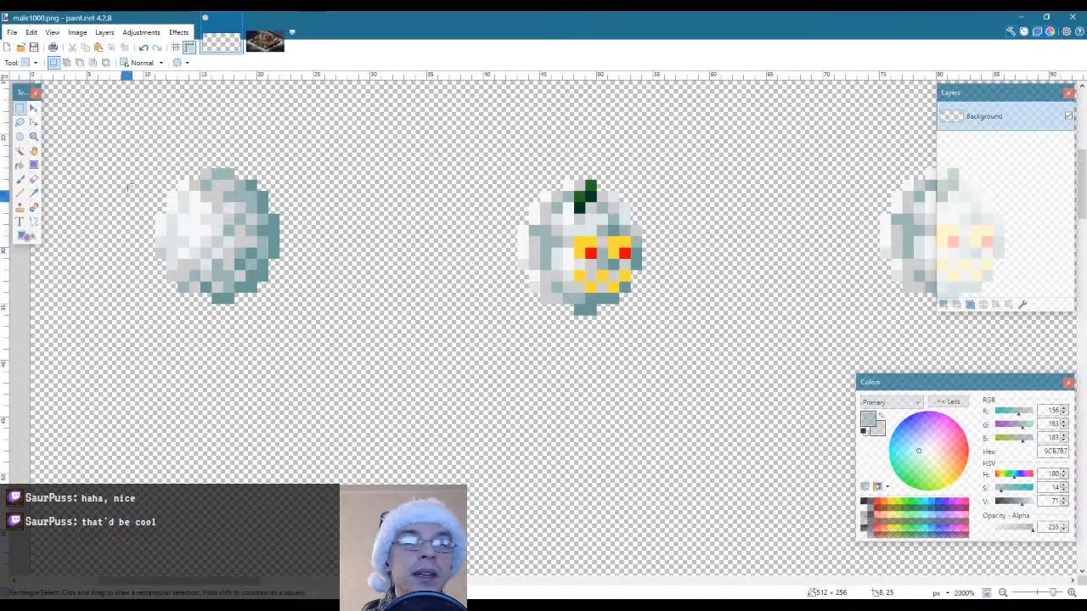
pyautogui.moveTo(100, 123); pyautogui.dragTo(337, 360)
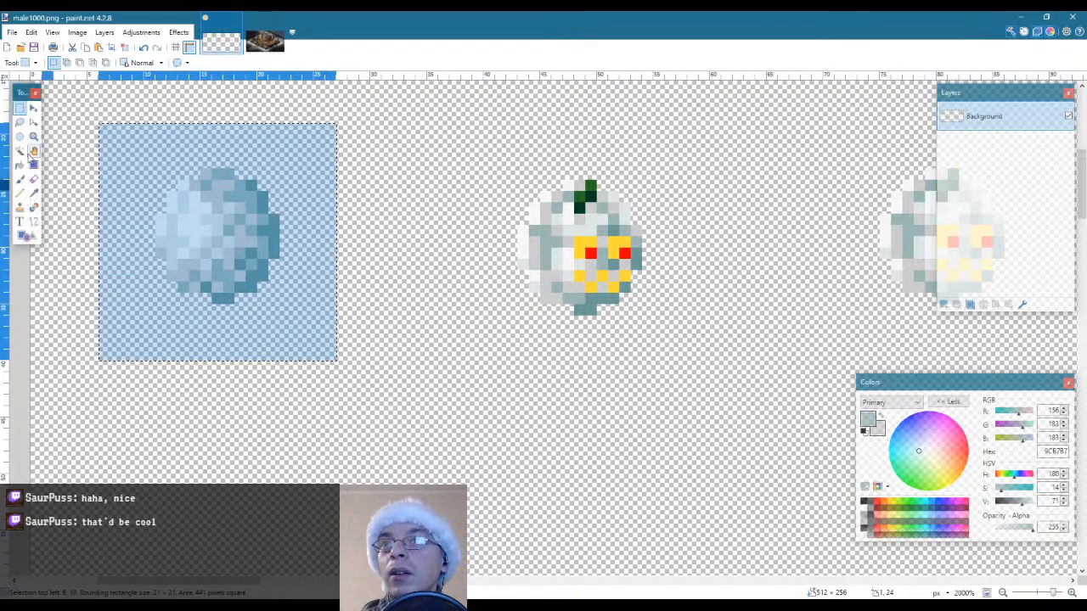
pyautogui.click(20, 151)
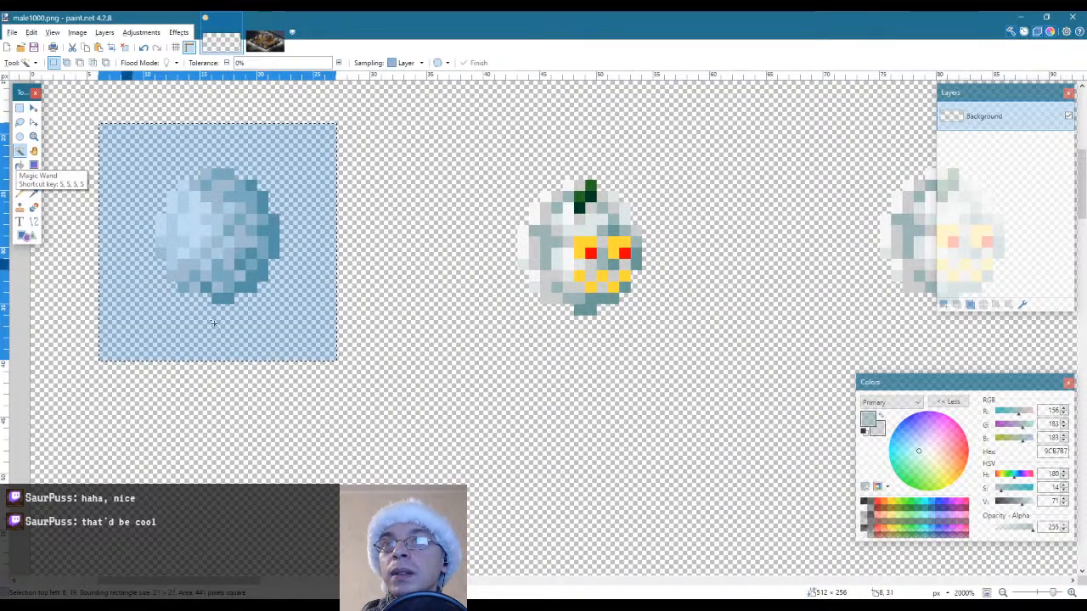
pyautogui.click(260, 341)
pyautogui.hotkey('ctrl', 'c')
pyautogui.hotkey('ctrl', 'v')
pyautogui.moveTo(228, 219); pyautogui.dragTo(583, 224)
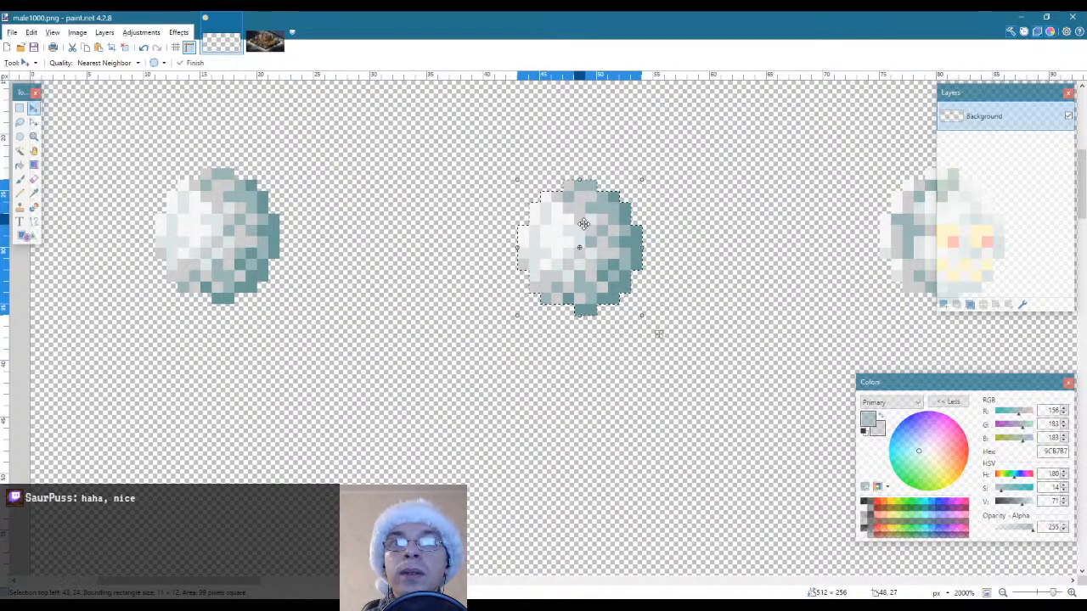
# Sample the lantern's dark outline colour 190F1E in om101_winter_bg.png and pencil two square eyes onto the first snowball in male1000.png
pyautogui.press('s')
pyautogui.click(471, 235)
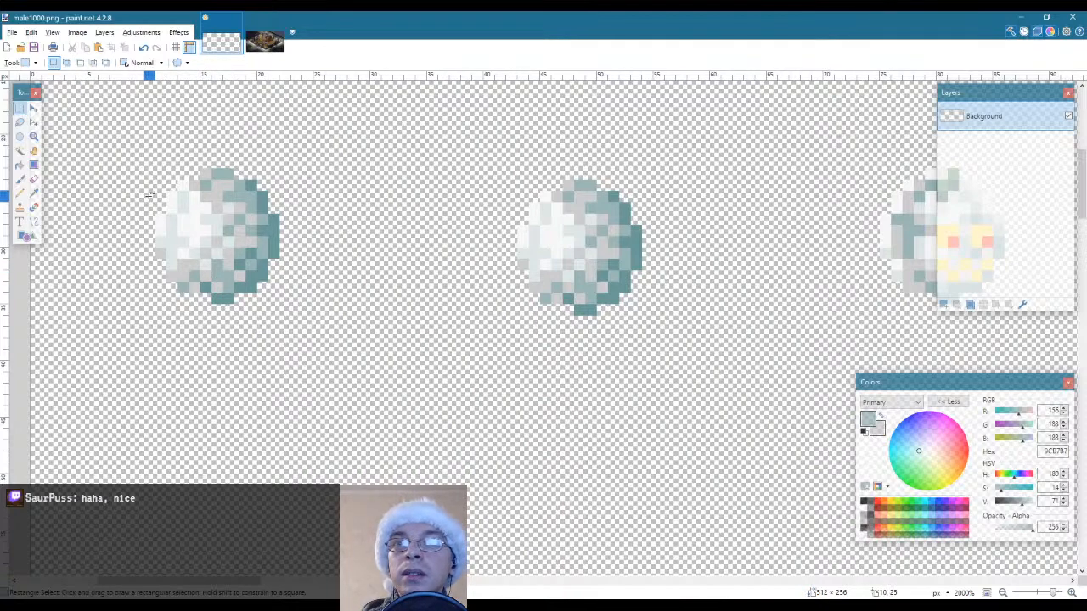
pyautogui.click(268, 40)
pyautogui.scroll(3, 421, 337)
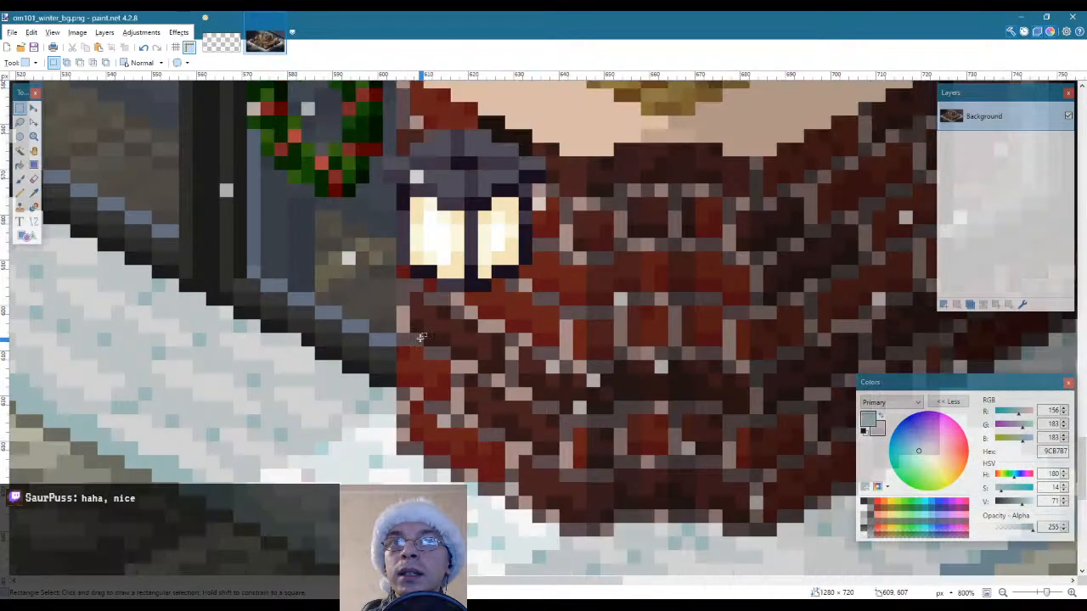
pyautogui.press('k')
pyautogui.click(504, 273)
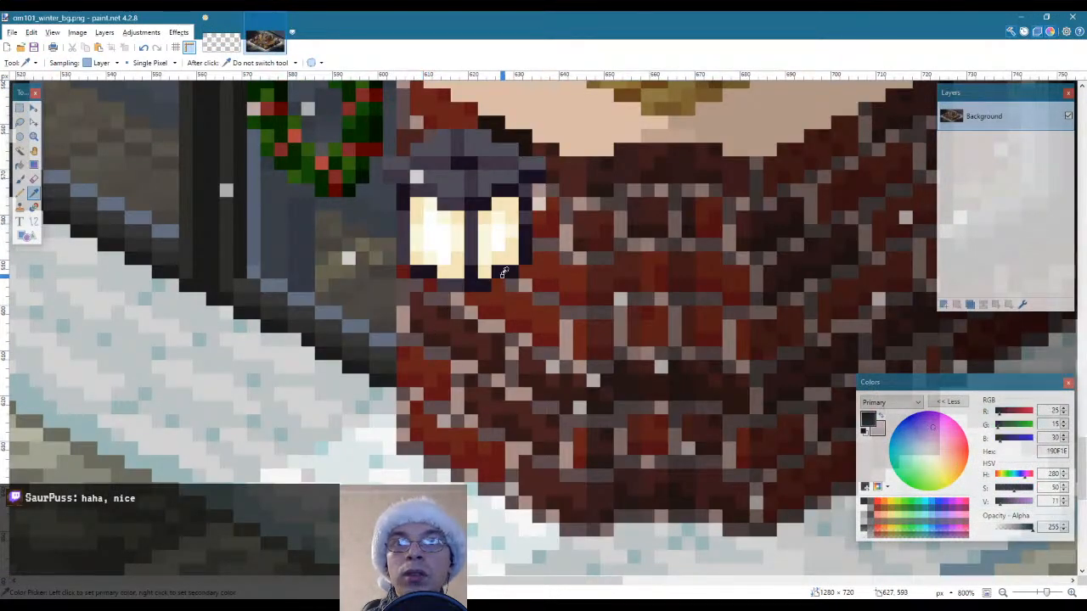
pyautogui.click(213, 38)
pyautogui.press('p')
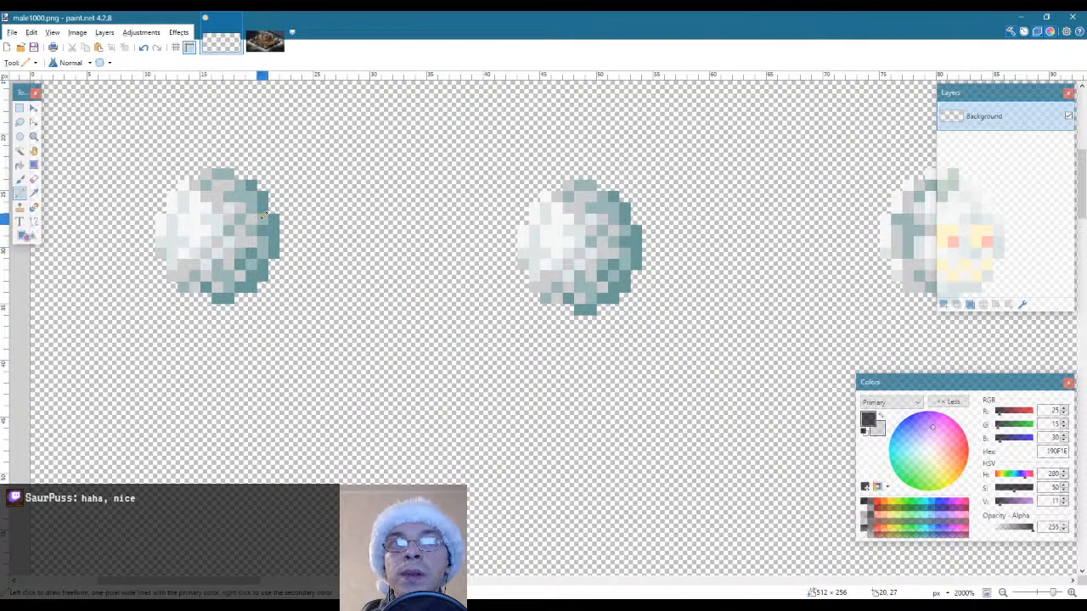
pyautogui.moveTo(265, 218); pyautogui.dragTo(219, 223)
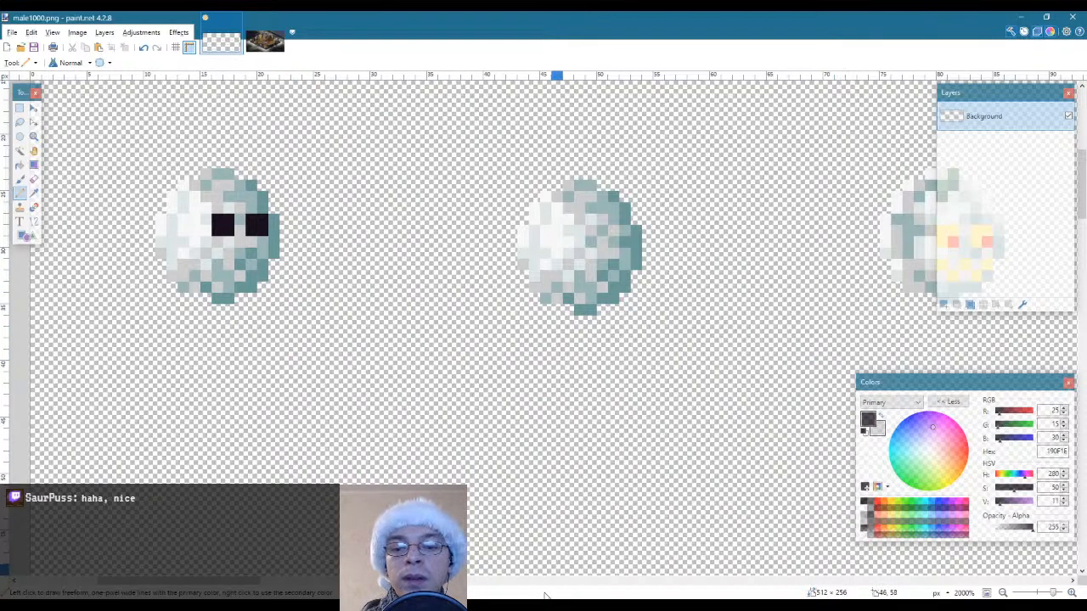
# Sample the yellow FFDA38 from the third sprite's face and place one pixel in the lower right corner of each snowball eye
pyautogui.moveTo(199, 583); pyautogui.dragTo(219, 583)
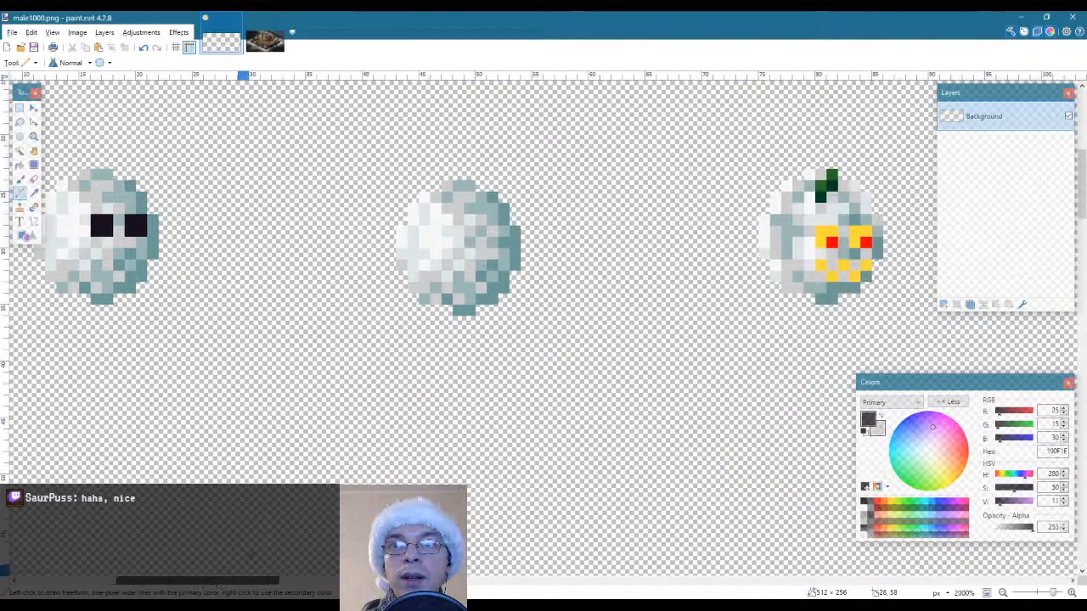
pyautogui.press('k')
pyautogui.click(826, 232)
pyautogui.moveTo(237, 582); pyautogui.dragTo(200, 582)
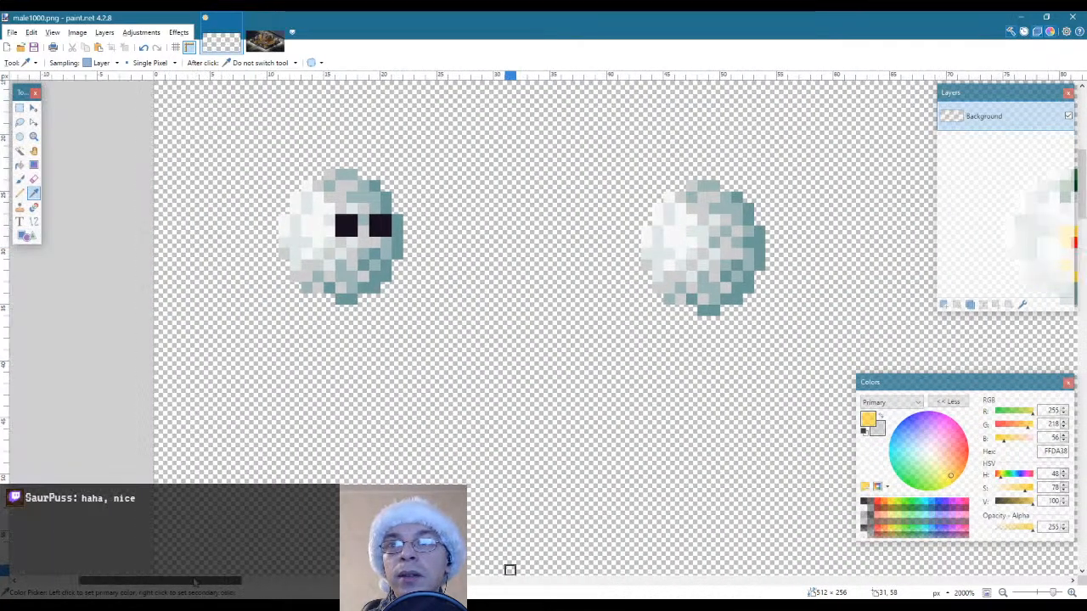
pyautogui.press('p')
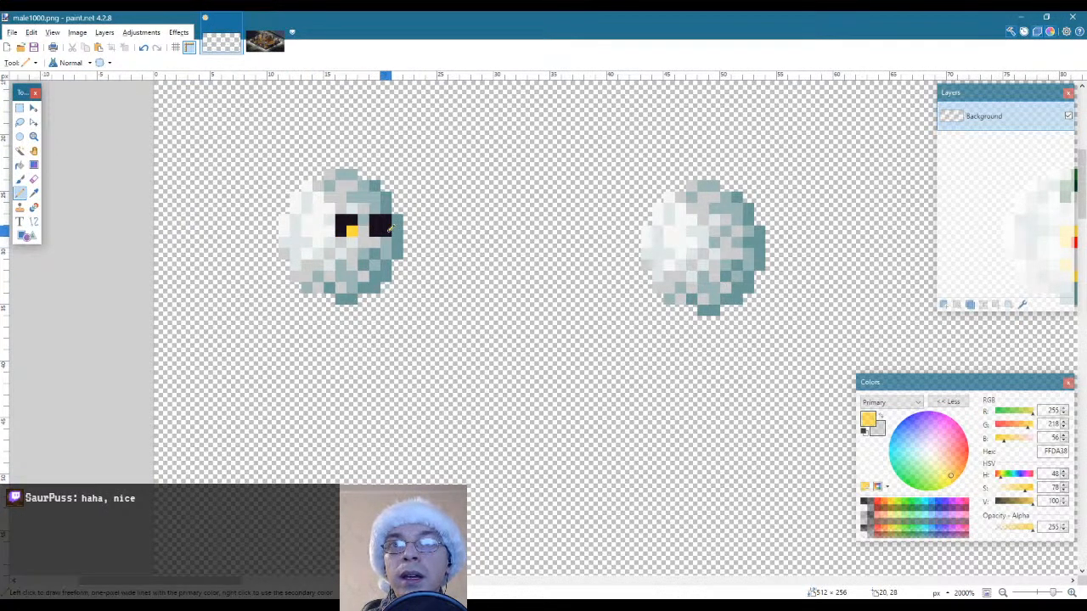
pyautogui.click(386, 230)
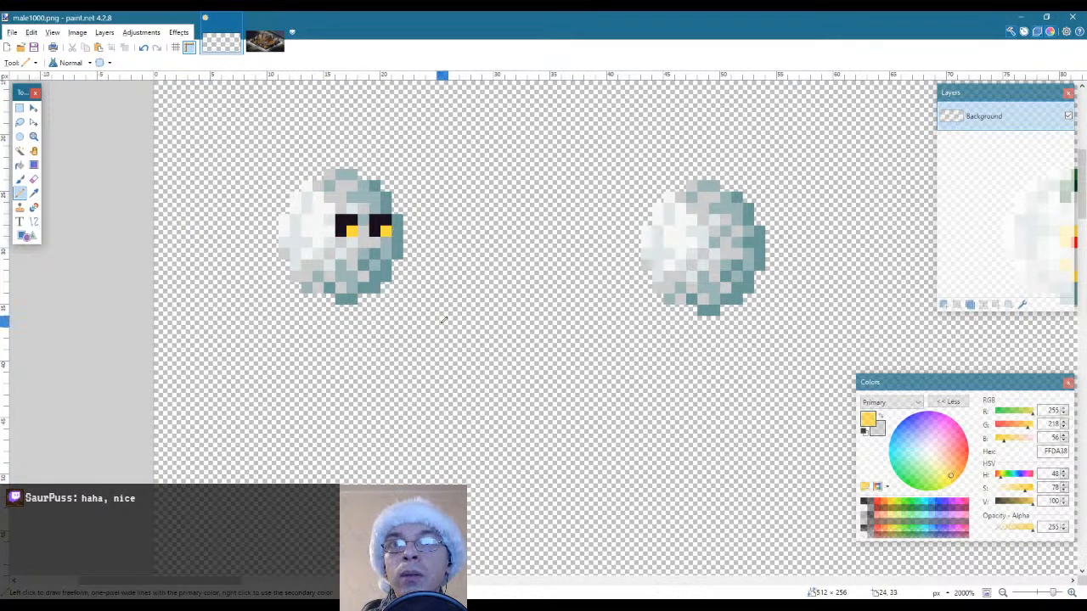
# Examine the first snowball's eyes at a smaller zoom beside the other sprites in the sheet
pyautogui.click(32, 137)
pyautogui.rightClick(321, 254)
pyautogui.rightClick(320, 255)
pyautogui.rightClick(320, 255)
pyautogui.rightClick(320, 255)
pyautogui.rightClick(321, 255)
pyautogui.rightClick(321, 255)
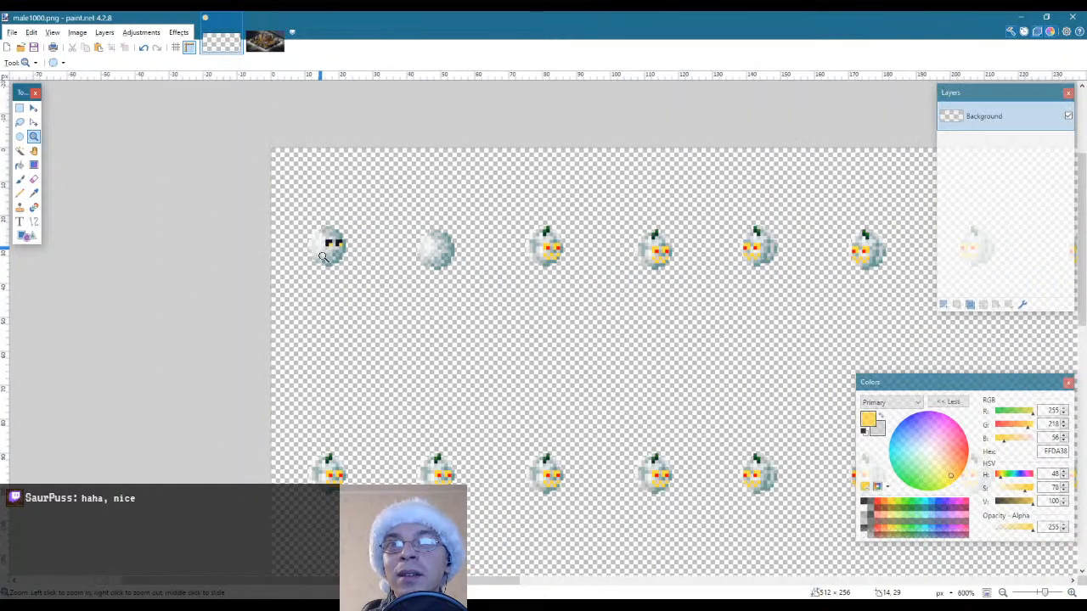
pyautogui.click(337, 283)
pyautogui.click(337, 282)
pyautogui.click(337, 282)
pyautogui.click(337, 282)
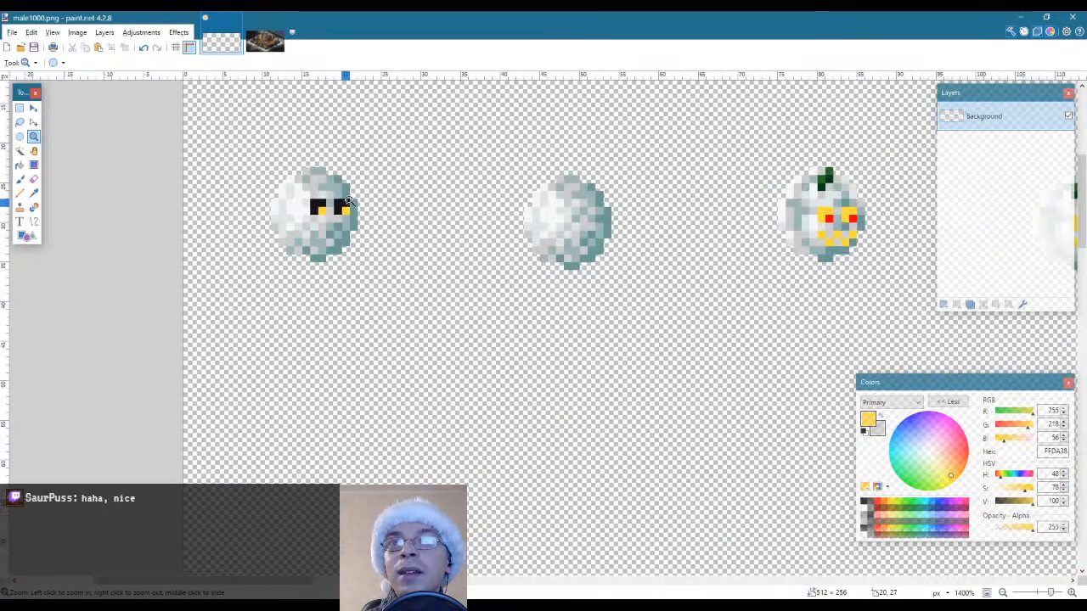
# Sample the dark red 7D2529 from the wreath in om101_winter_bg.png and return to male1000.png with the Pencil tool
pyautogui.click(265, 42)
pyautogui.scroll(2, 450, 229)
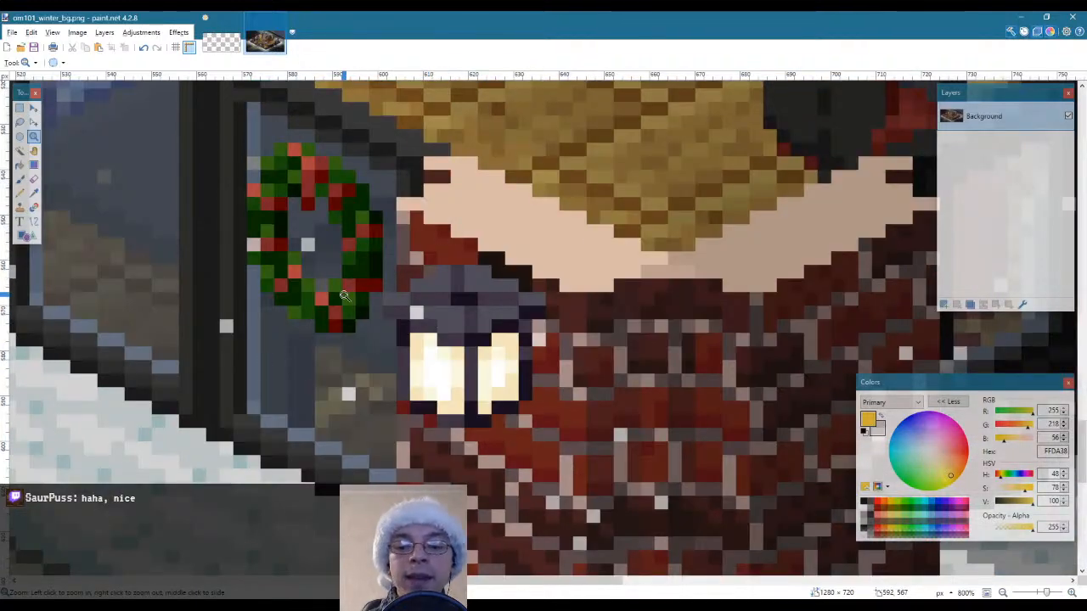
pyautogui.press('k')
pyautogui.click(351, 282)
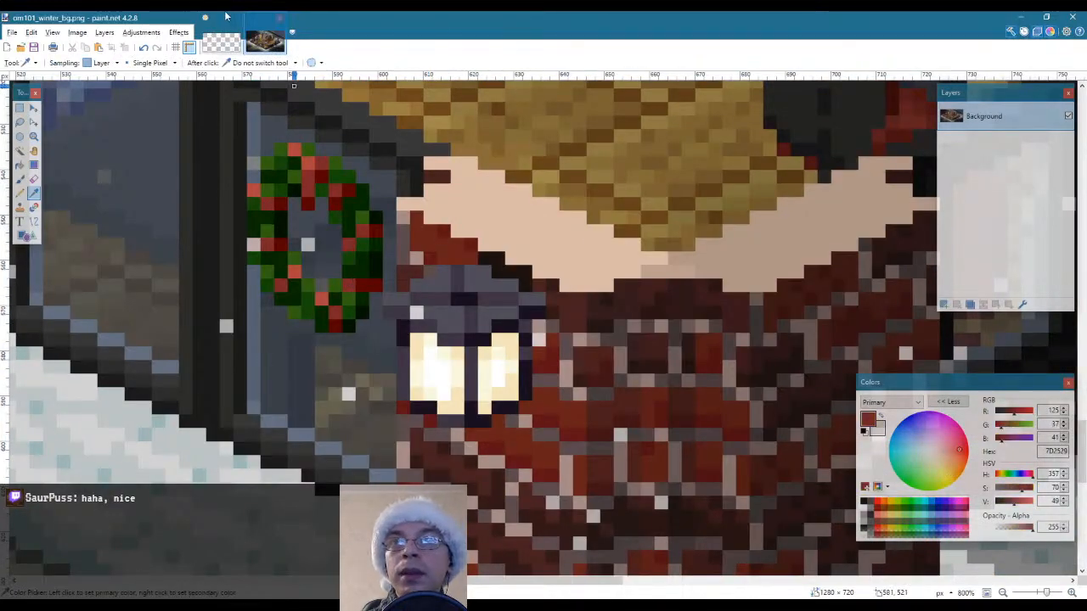
pyautogui.click(216, 43)
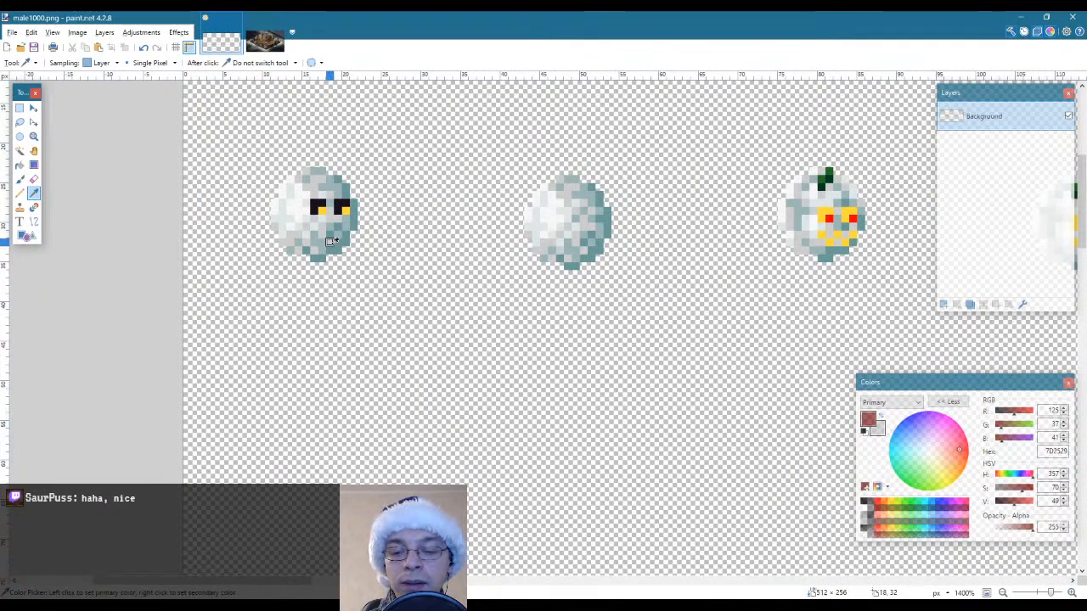
pyautogui.press('p')
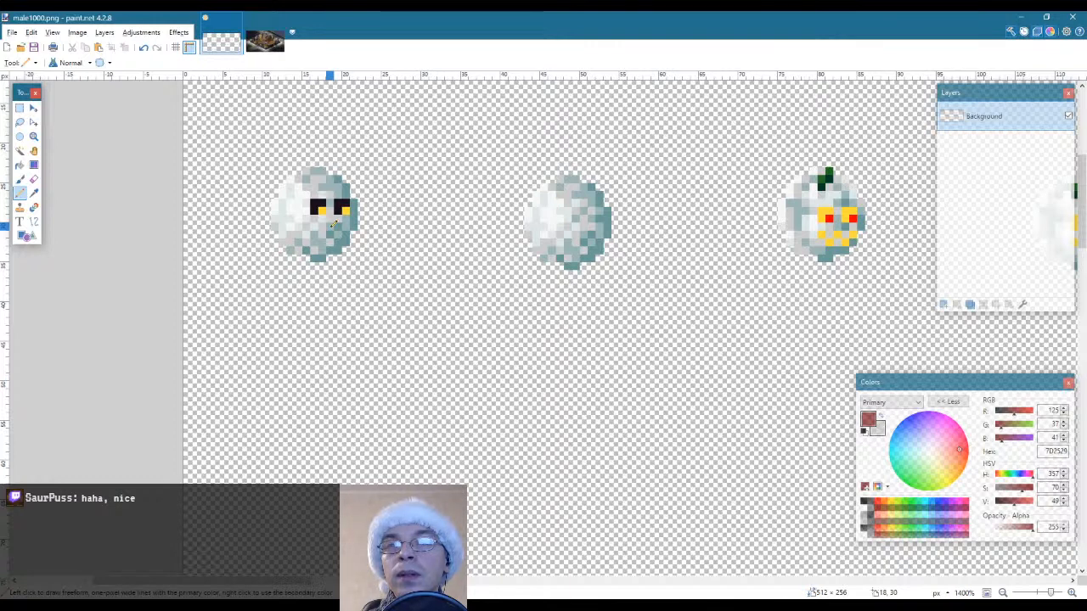
# Cut both eyes out of the first snowball and paste them in place on a new layer
pyautogui.press('s')
pyautogui.moveTo(311, 199)
pyautogui.mouseDown()
pyautogui.moveTo(326, 214)
pyautogui.moveTo(346, 212)
pyautogui.mouseUp()
pyautogui.press('Delete')
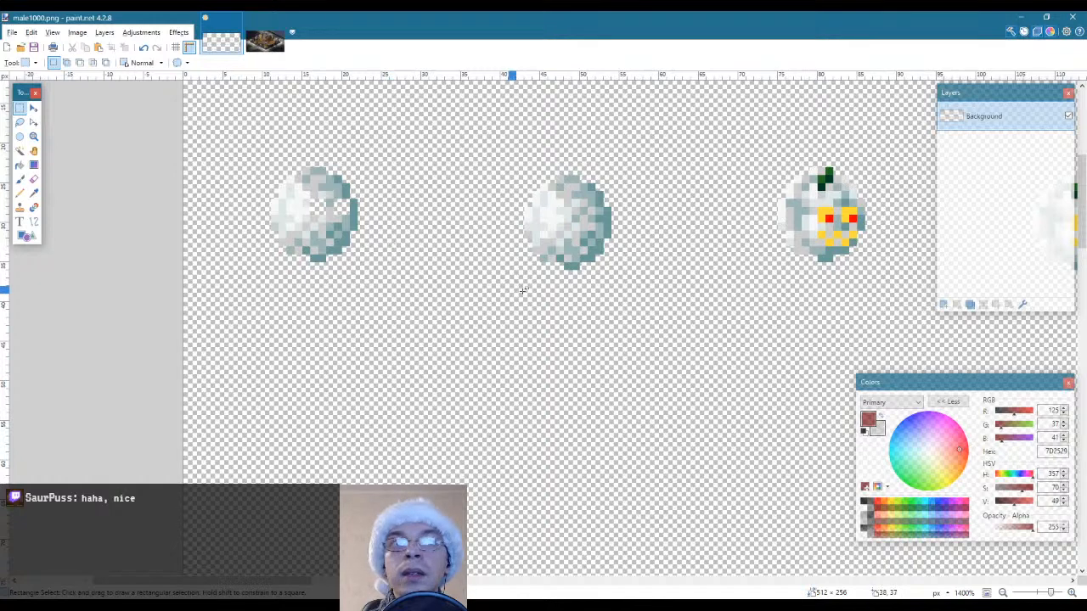
pyautogui.click(31, 32)
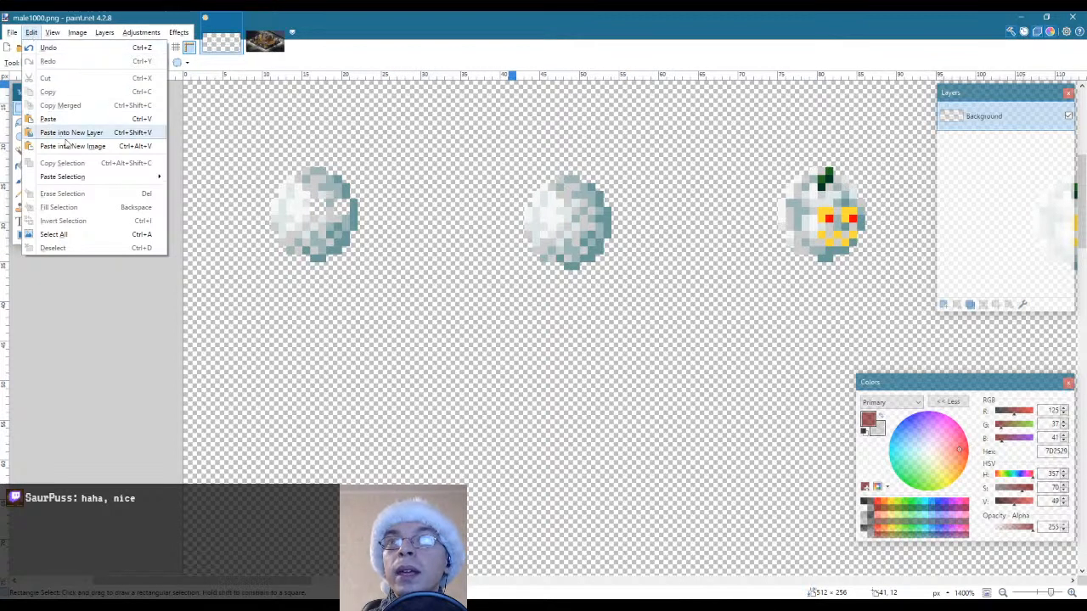
pyautogui.click(72, 133)
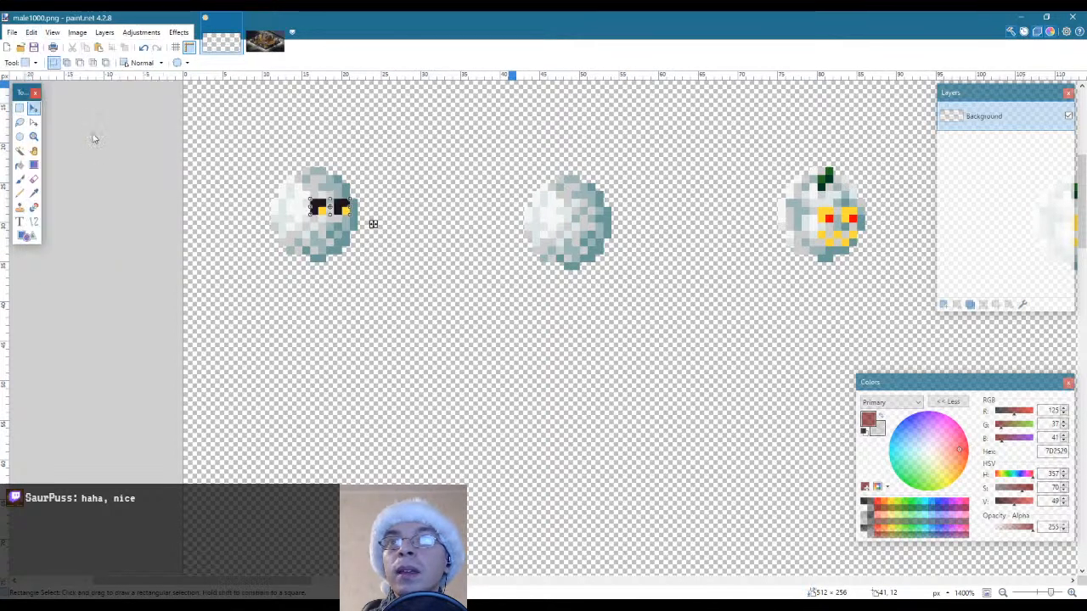
pyautogui.press('s')
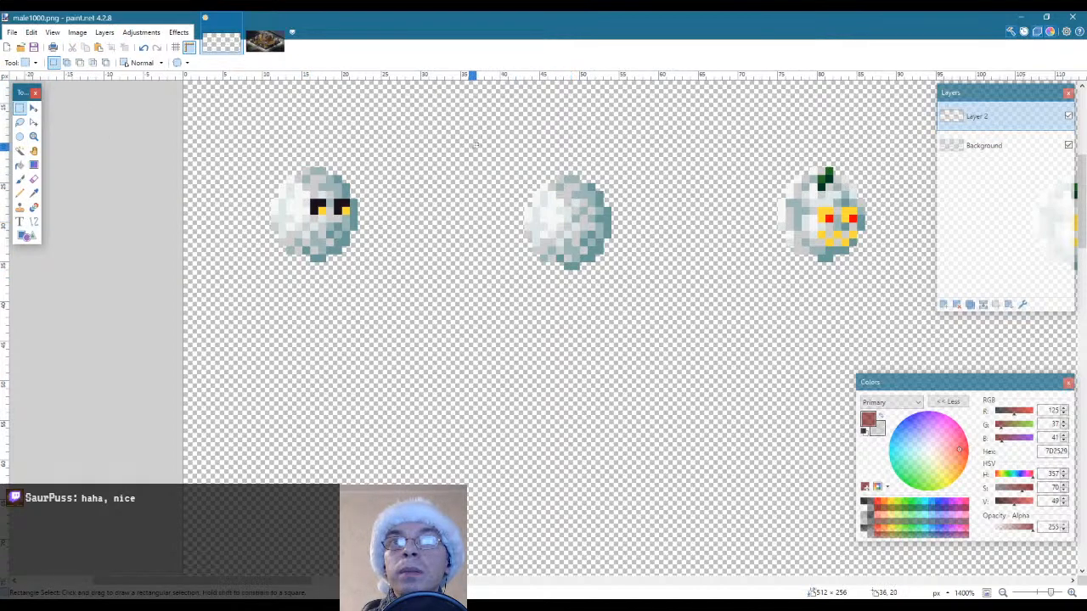
# Copy the second snowball without its transparent surroundings from the Background layer and paste it over the first snowball to fill the eye holes
pyautogui.moveTo(470, 144); pyautogui.dragTo(651, 319)
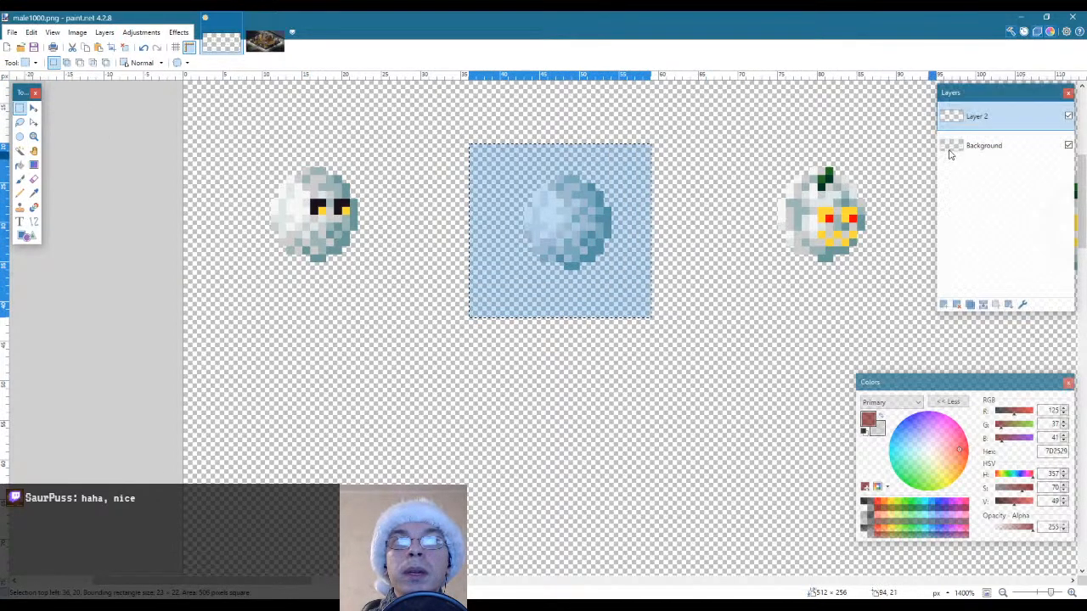
pyautogui.click(983, 146)
pyautogui.click(20, 150)
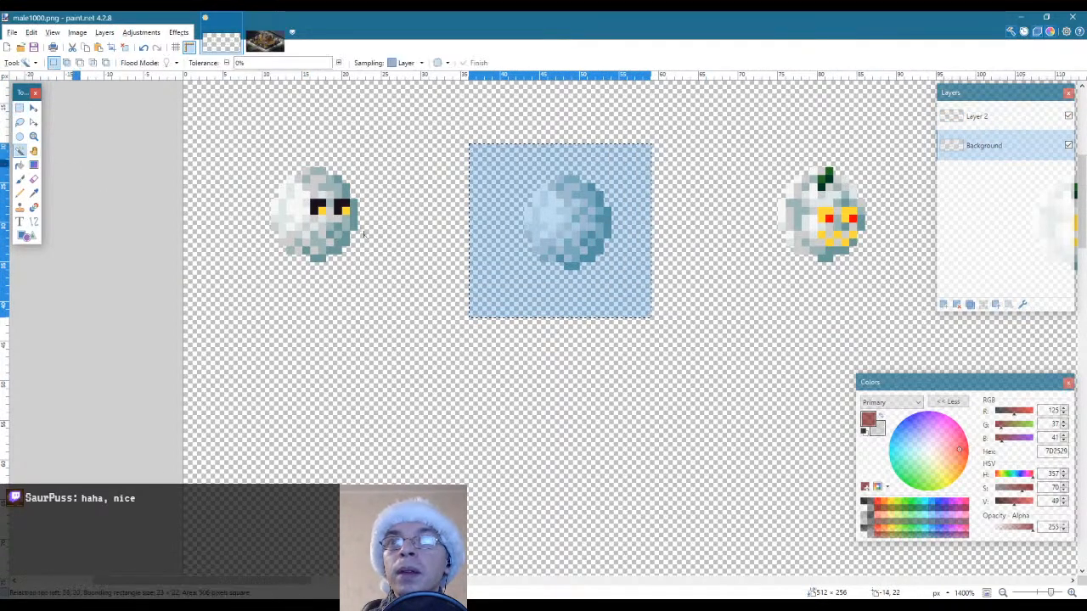
pyautogui.click(528, 290)
pyautogui.hotkey('ctrl', 'c')
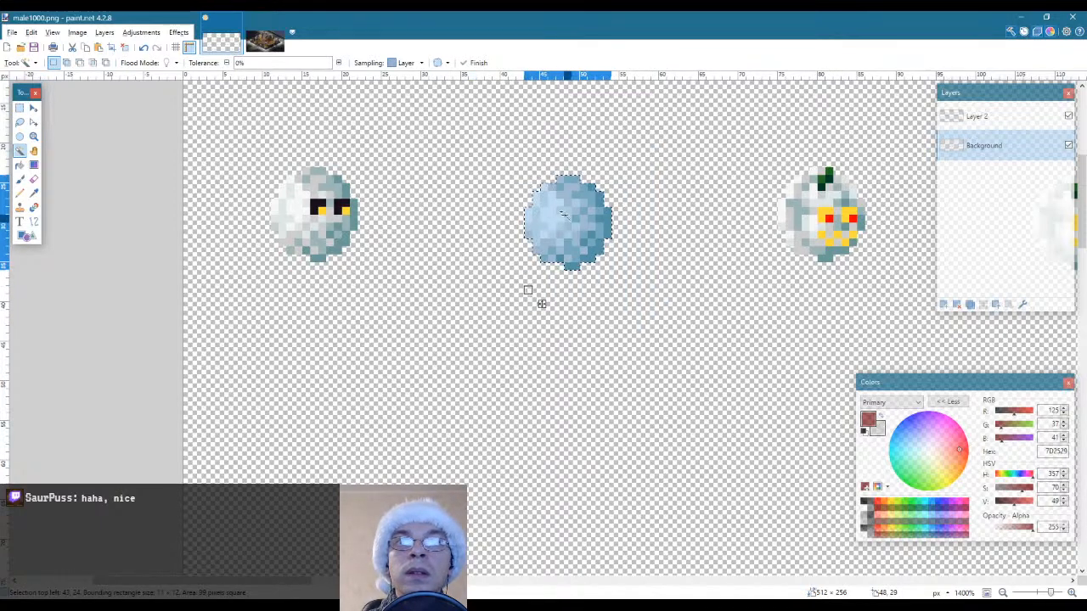
pyautogui.hotkey('ctrl', 'v')
pyautogui.moveTo(570, 213); pyautogui.dragTo(317, 206)
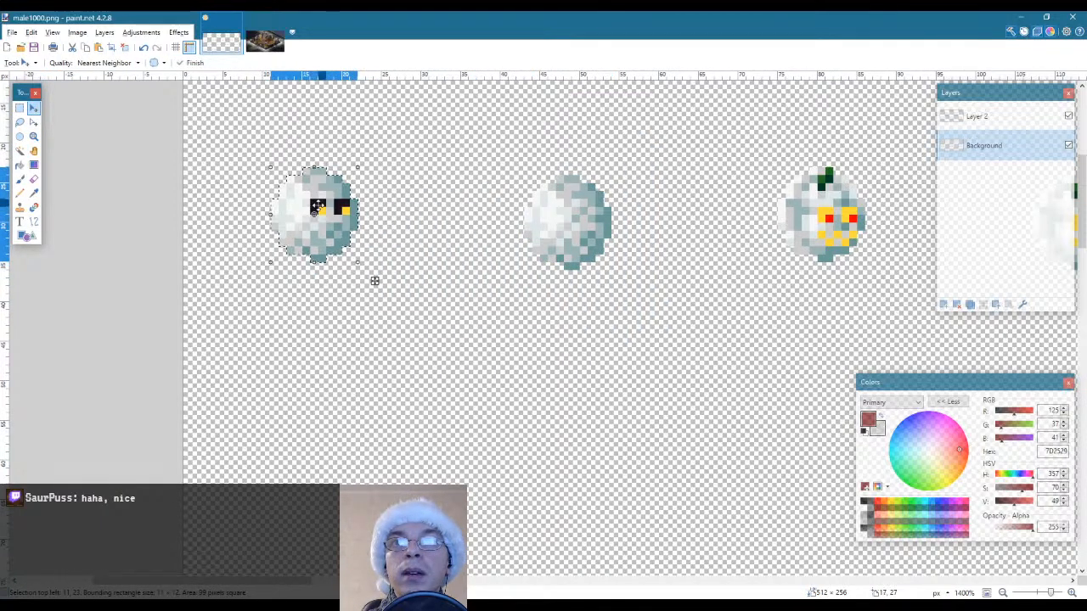
pyautogui.press('s')
# Pencil a dark red nose pointing right below the eyes on Layer 2, undoing the extra pixel at its left end
pyautogui.click(977, 116)
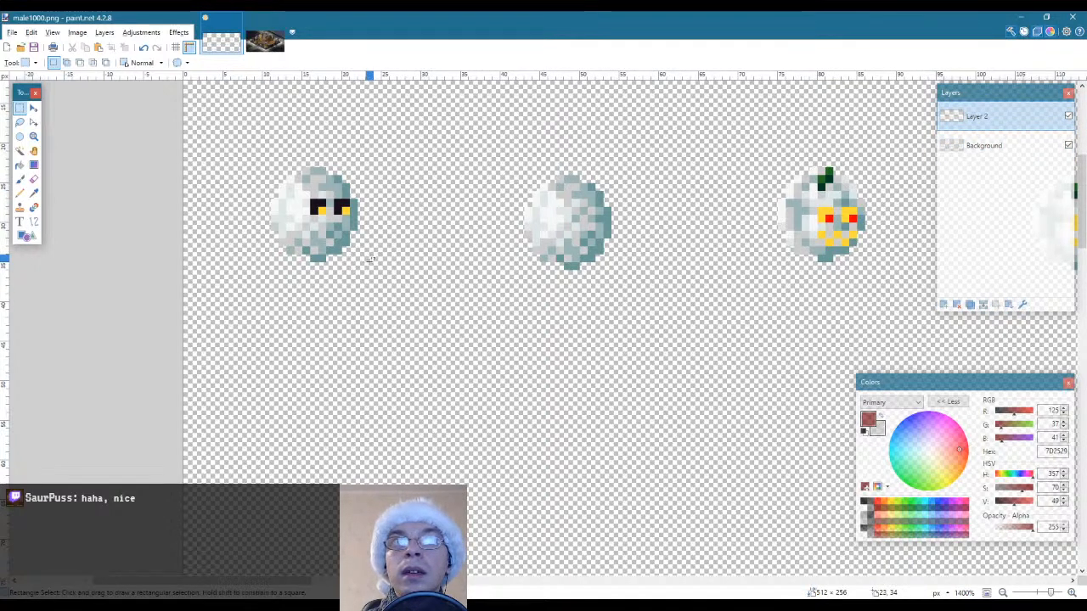
pyautogui.press('p')
pyautogui.moveTo(330, 234); pyautogui.dragTo(357, 225)
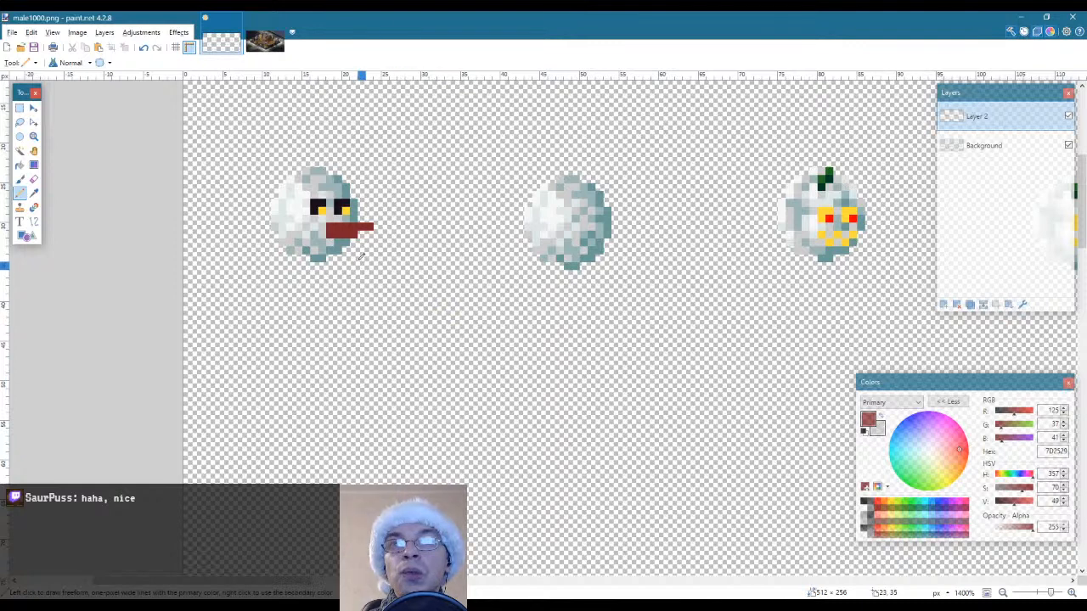
pyautogui.click(322, 234)
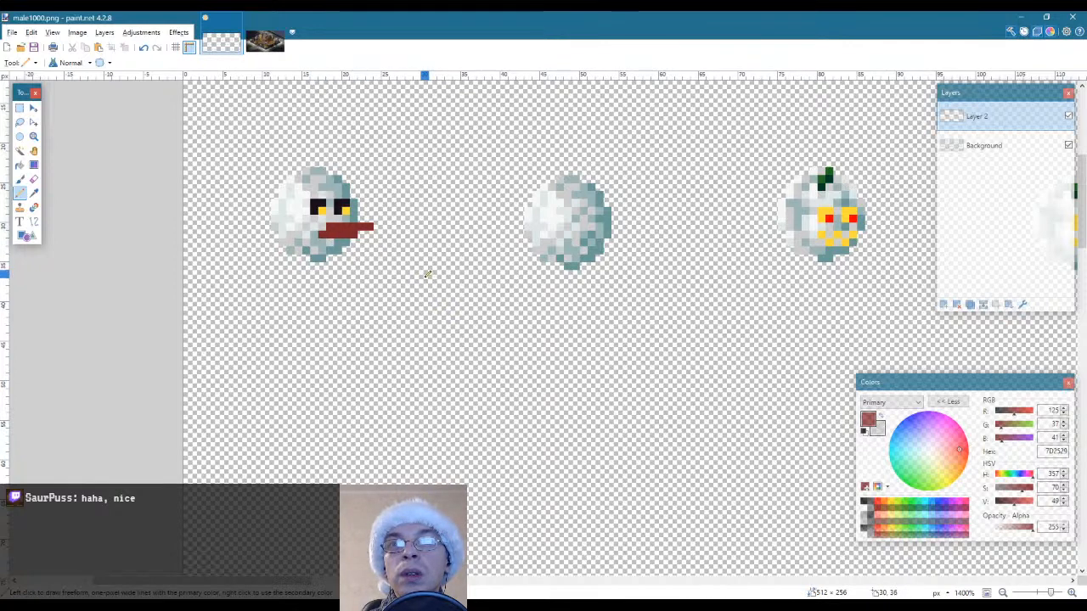
pyautogui.hotkey('ctrl', 'z')
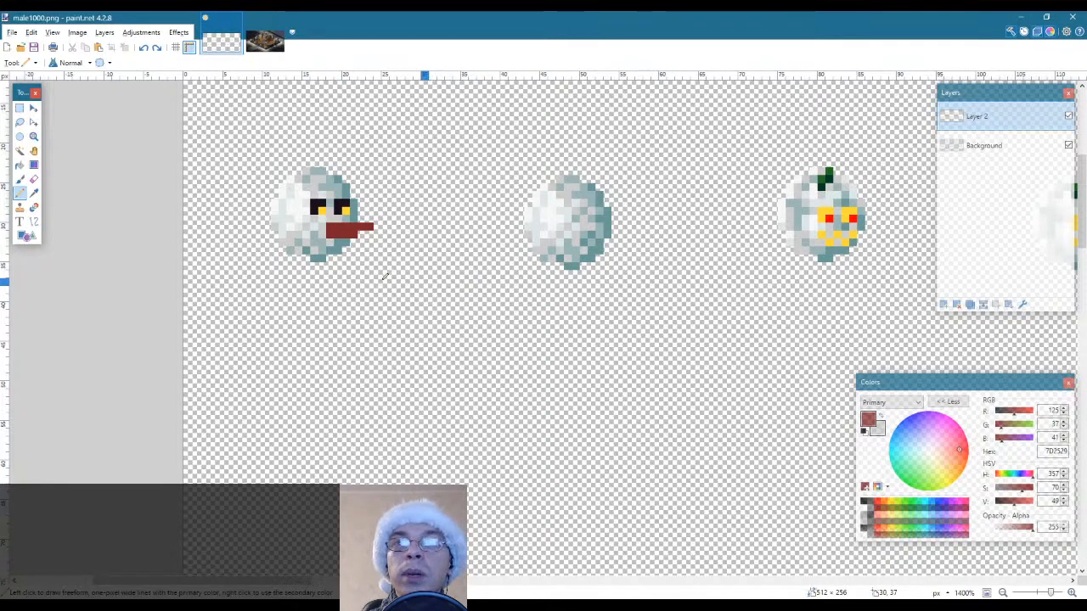
# Sample the deep red 550000 from the wreath in om101_winter_bg.png and shade the nose's underside and tip with it on Layer 2
pyautogui.click(265, 42)
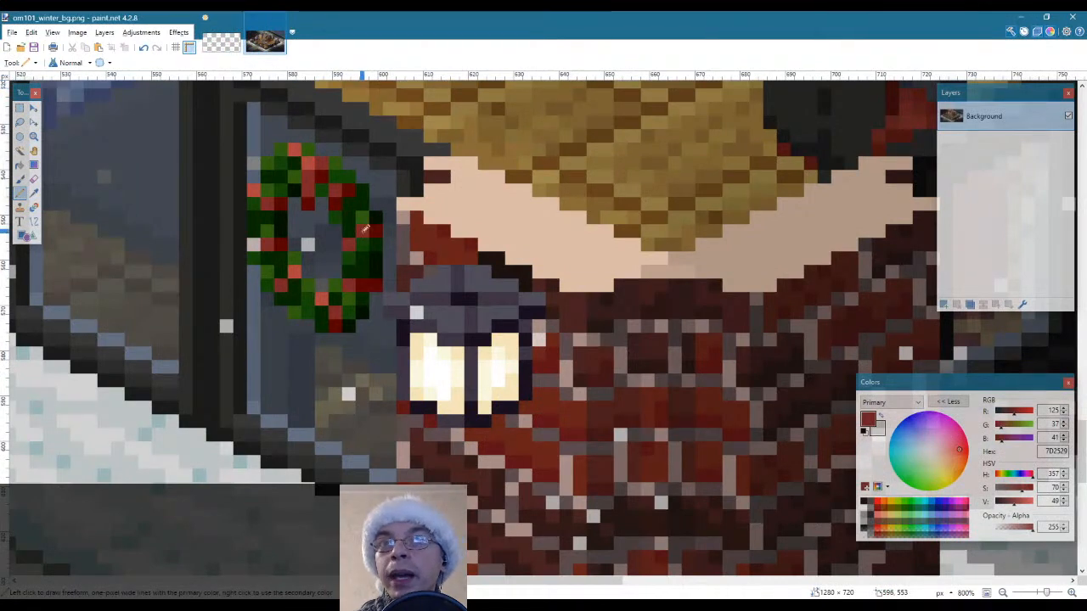
pyautogui.press('l')
pyautogui.press('k')
pyautogui.click(376, 227)
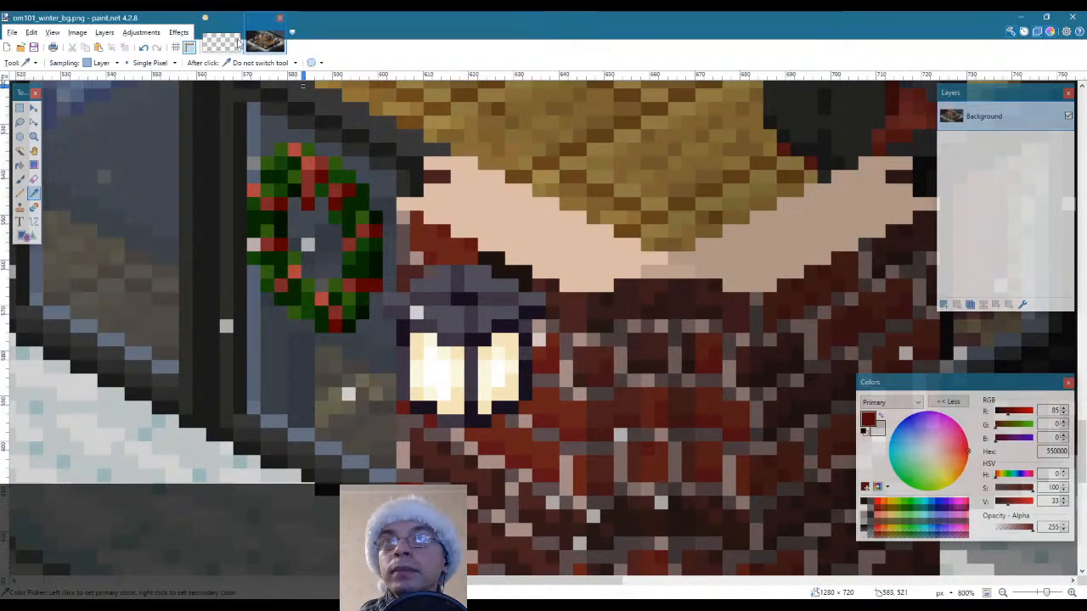
pyautogui.click(222, 43)
pyautogui.press('p')
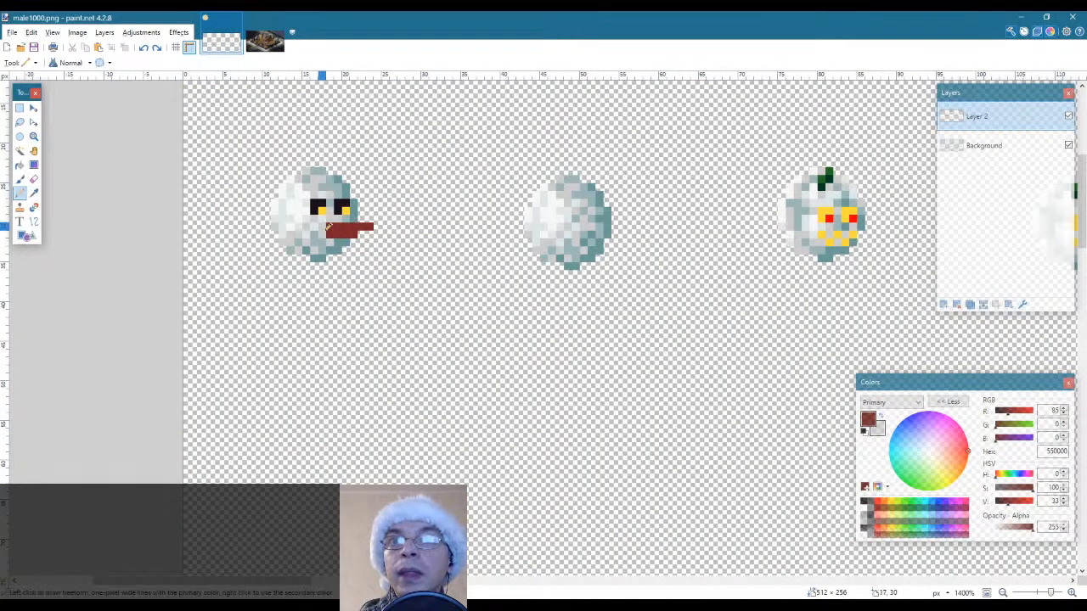
pyautogui.click(353, 234)
pyautogui.click(369, 227)
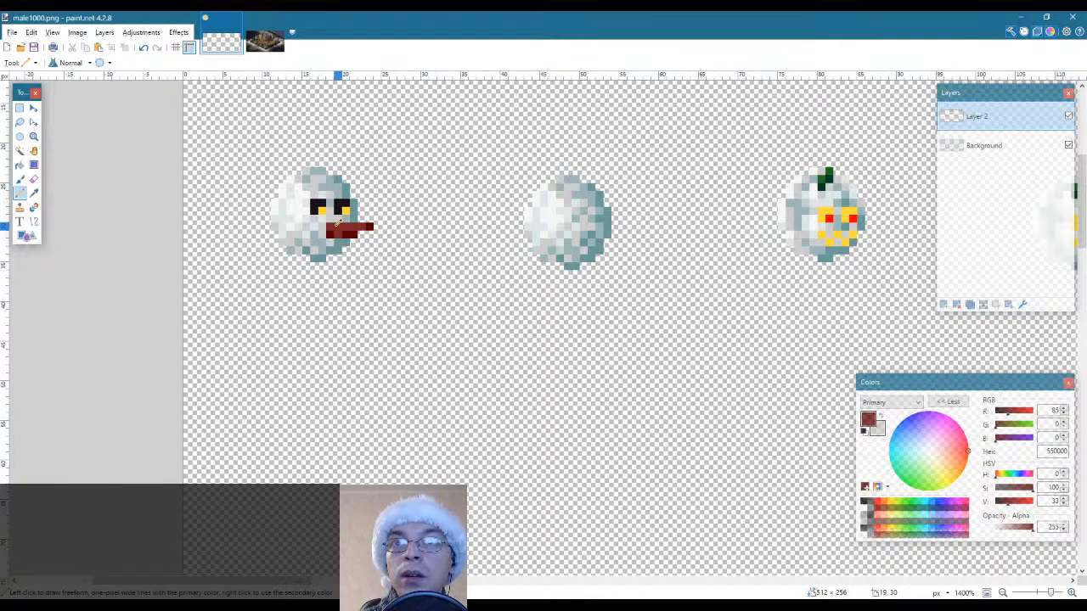
# Sample the lighter red B0433E from the wreath in om101_winter_bg.png and highlight the nose's upper edge near the face
pyautogui.press('k')
pyautogui.click(265, 41)
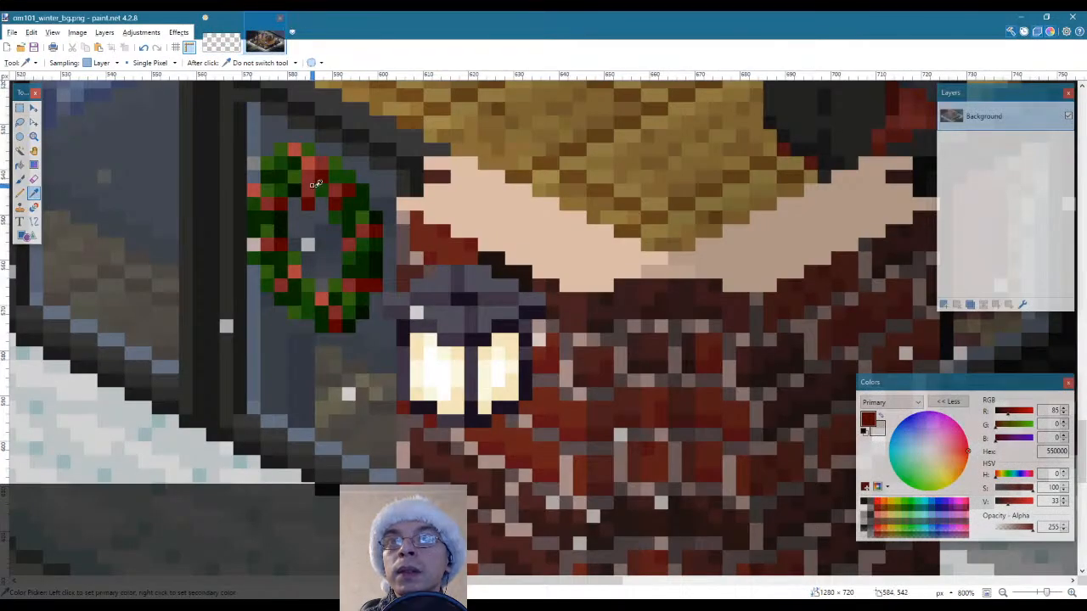
pyautogui.click(313, 163)
pyautogui.click(220, 41)
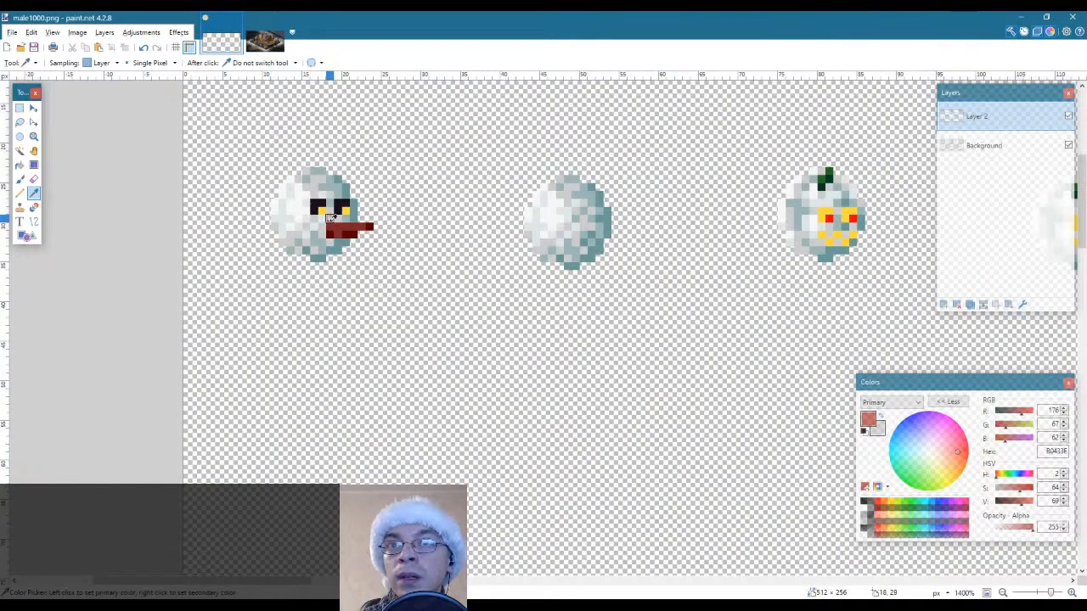
pyautogui.press('p')
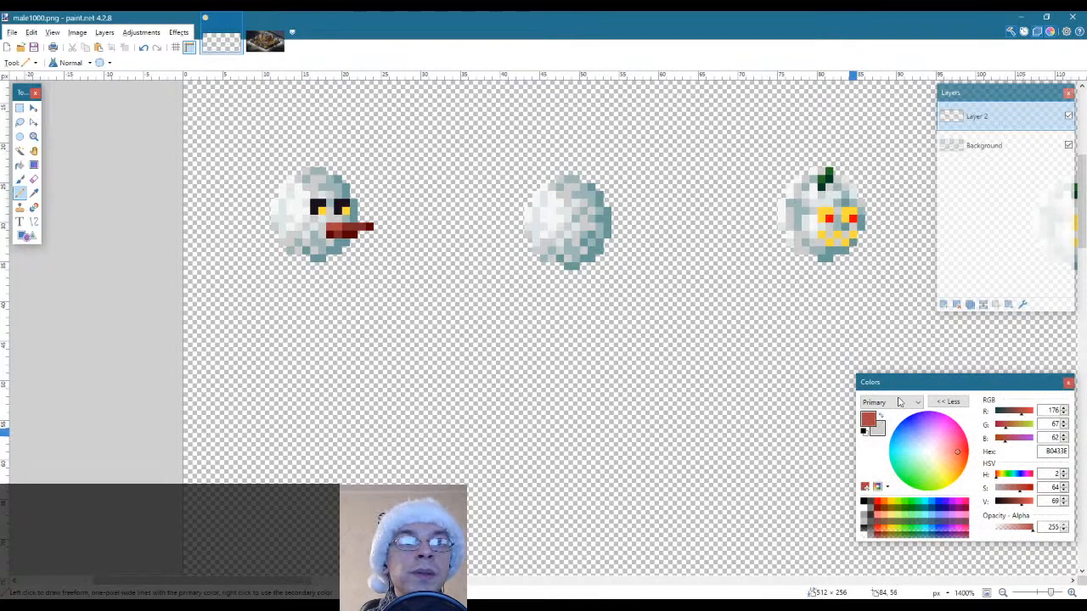
# Shift the nose's highlight red to hue 16 (AF5D3F) and its sampled mid red to hue 16 (7C3C25), refilling both areas on Layer 2
pyautogui.click(997, 481)
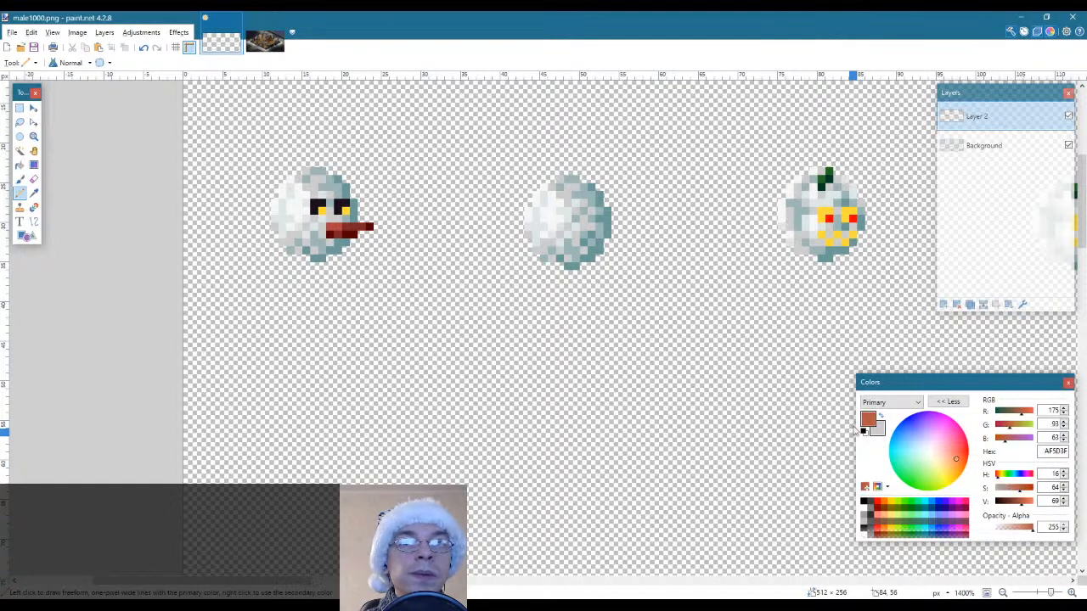
pyautogui.press('s')
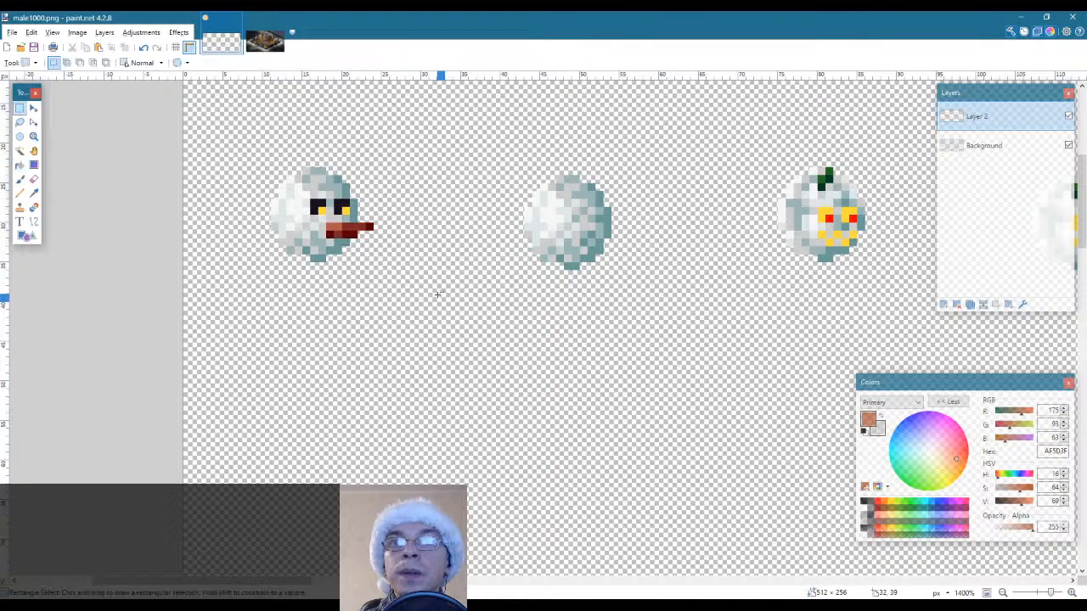
pyautogui.press('k')
pyautogui.click(352, 231)
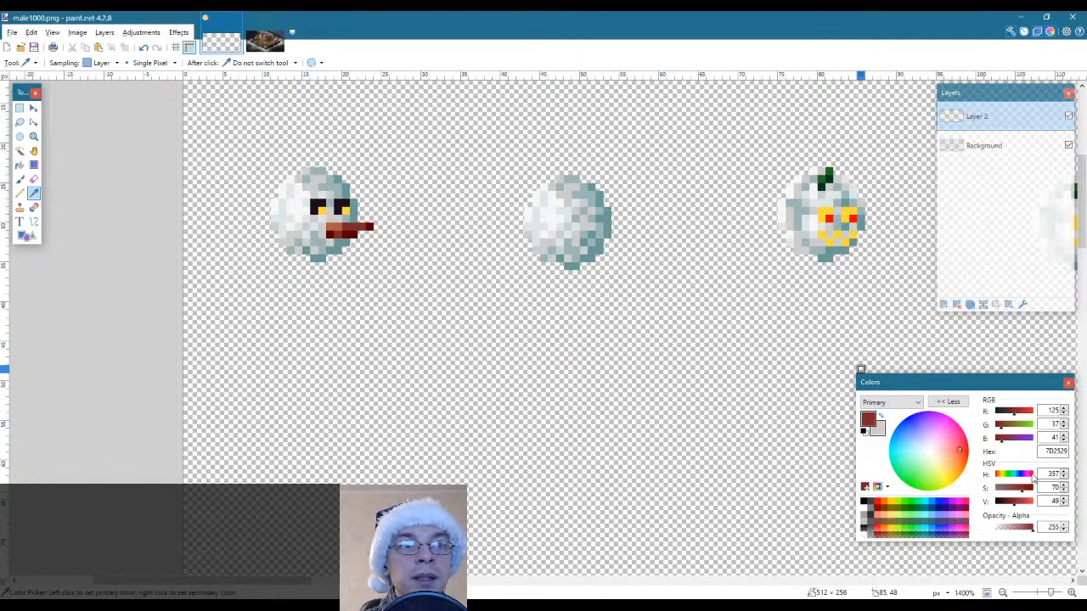
pyautogui.moveTo(1034, 480); pyautogui.dragTo(995, 481)
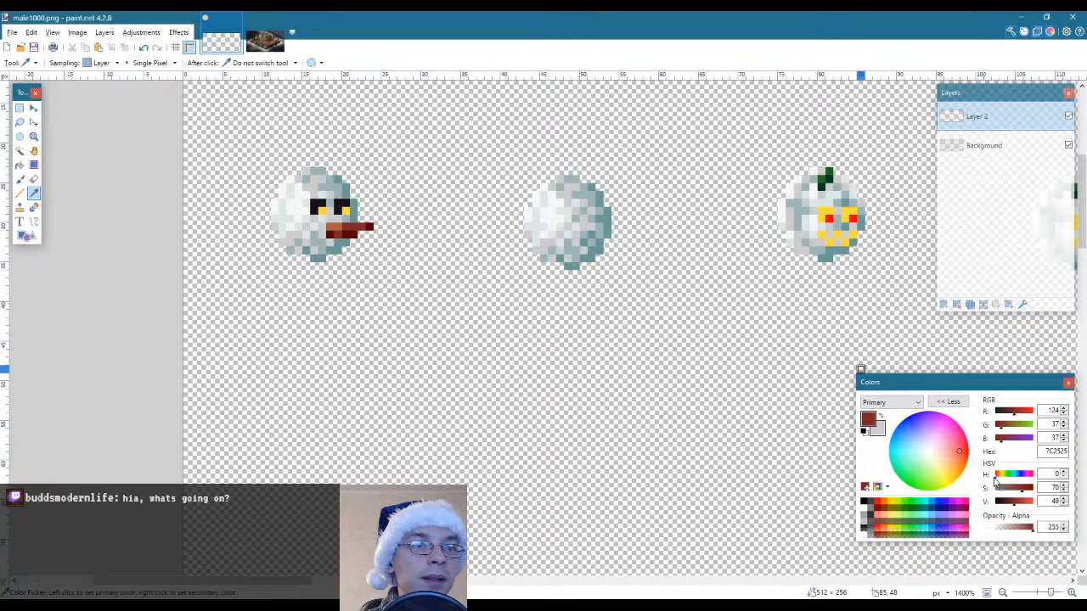
pyautogui.moveTo(995, 481); pyautogui.dragTo(998, 482)
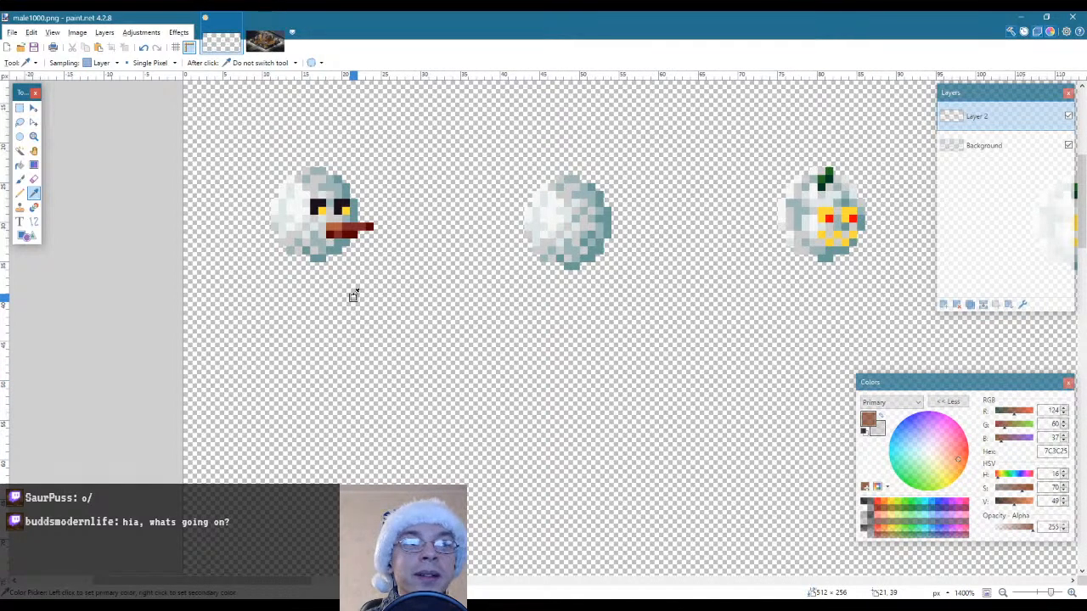
pyautogui.press('f')
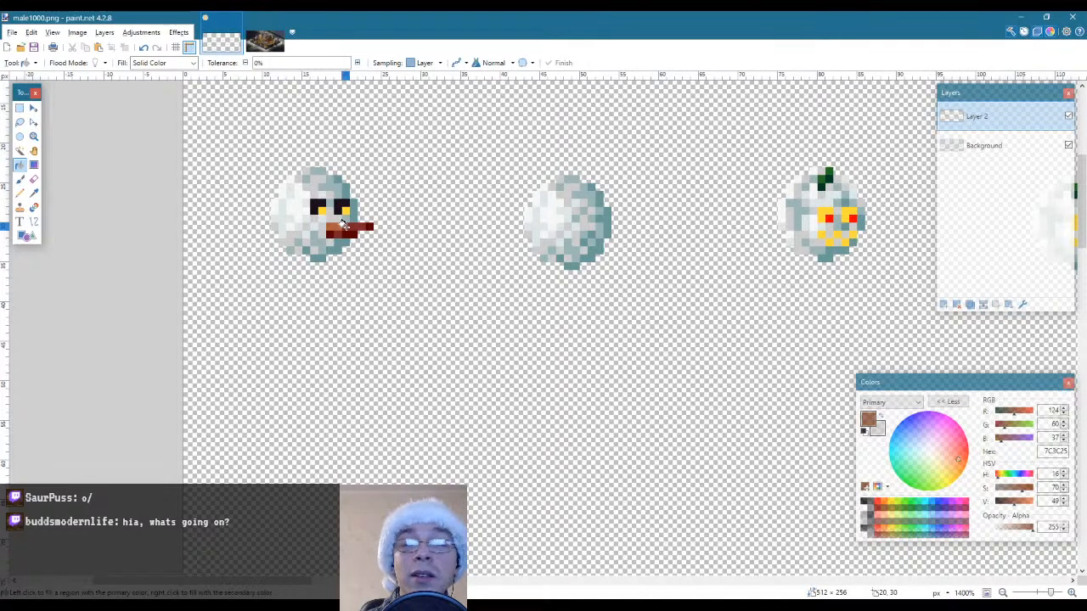
pyautogui.click(344, 225)
pyautogui.press('s')
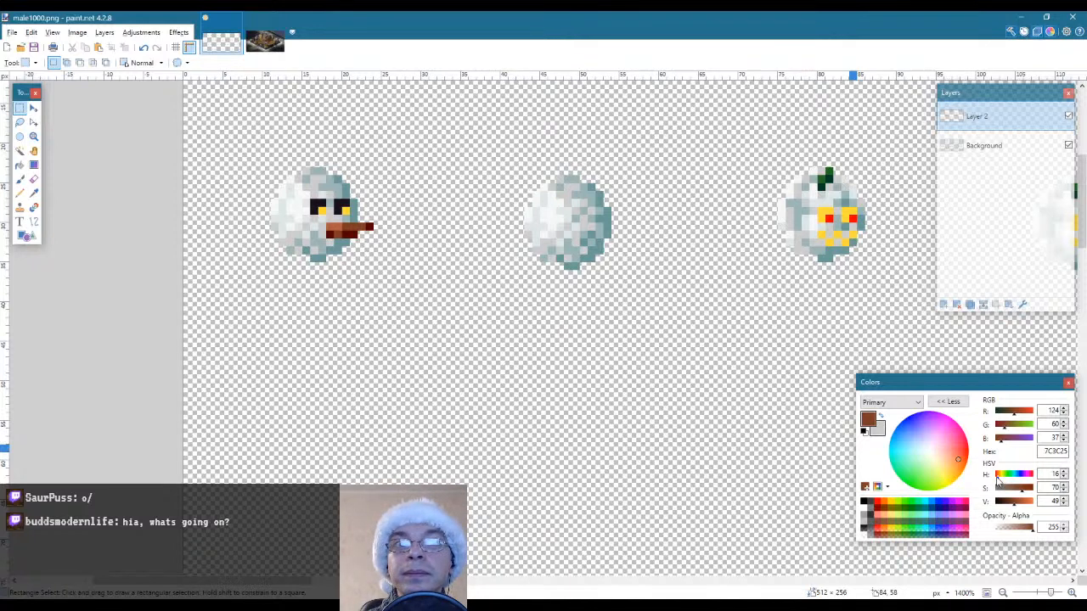
pyautogui.moveTo(997, 481); pyautogui.dragTo(997, 481)
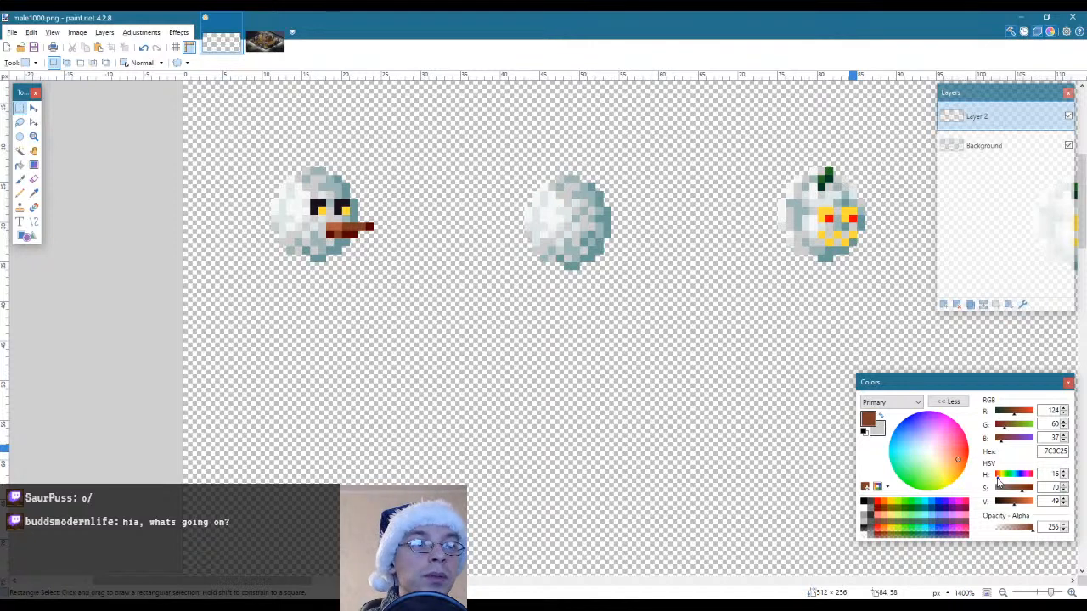
pyautogui.press('f')
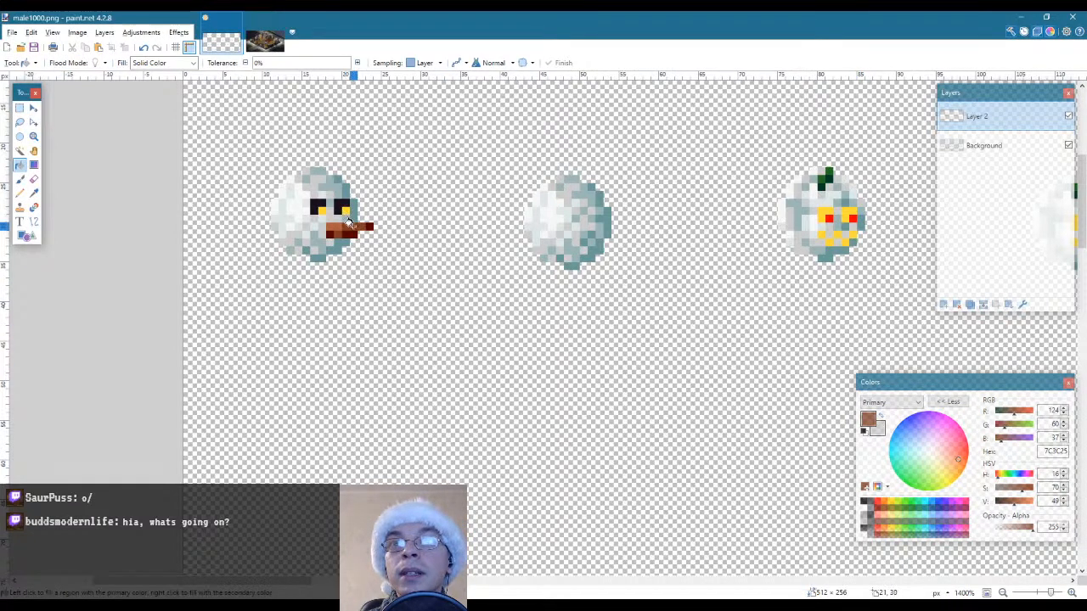
pyautogui.press('s')
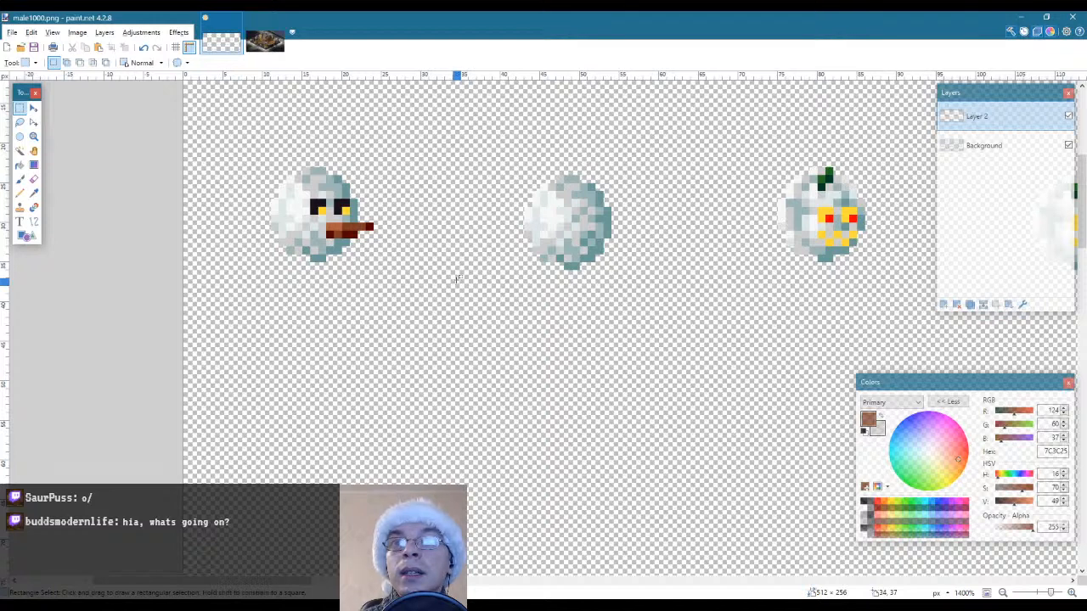
# Sample the nose's darkest red, shift it to hue 11 (540F00), and refill the nose's dark shading on Layer 2 with it
pyautogui.press('k')
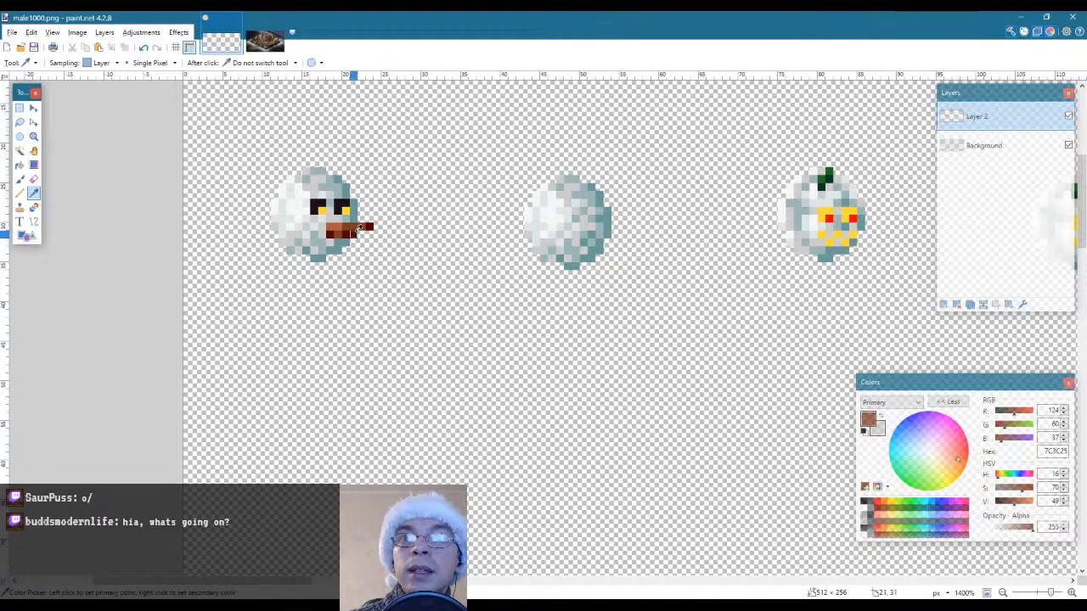
pyautogui.click(361, 227)
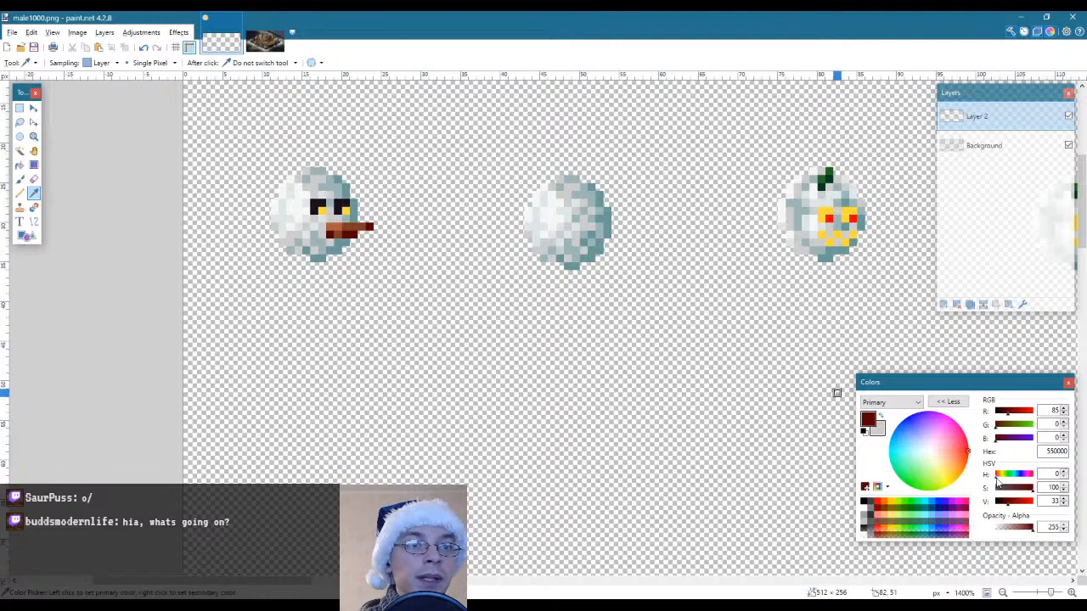
pyautogui.click(997, 476)
pyautogui.moveTo(999, 481); pyautogui.dragTo(998, 482)
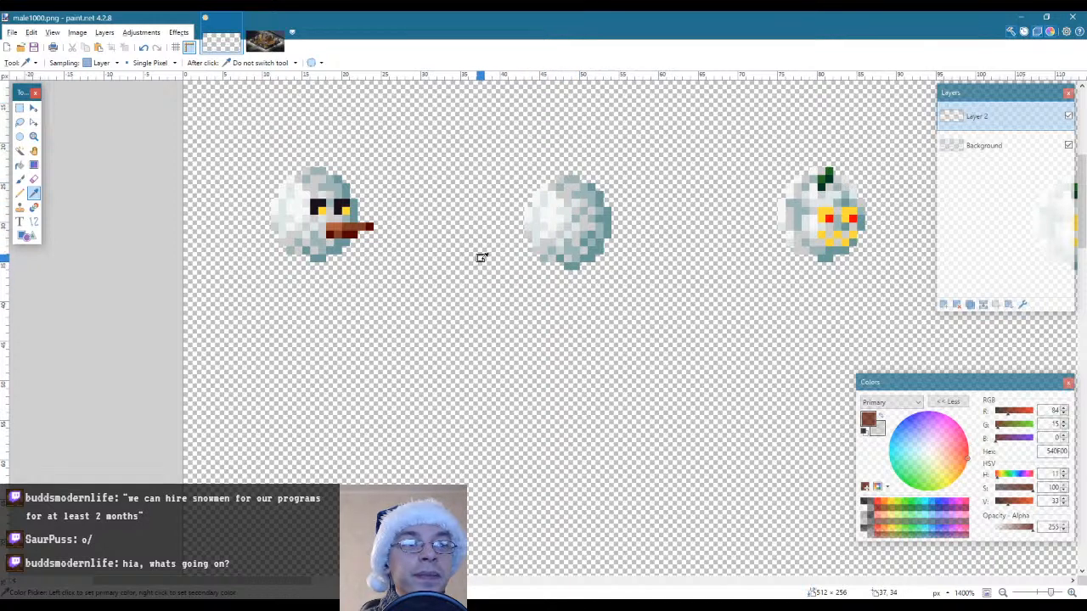
pyautogui.press('f')
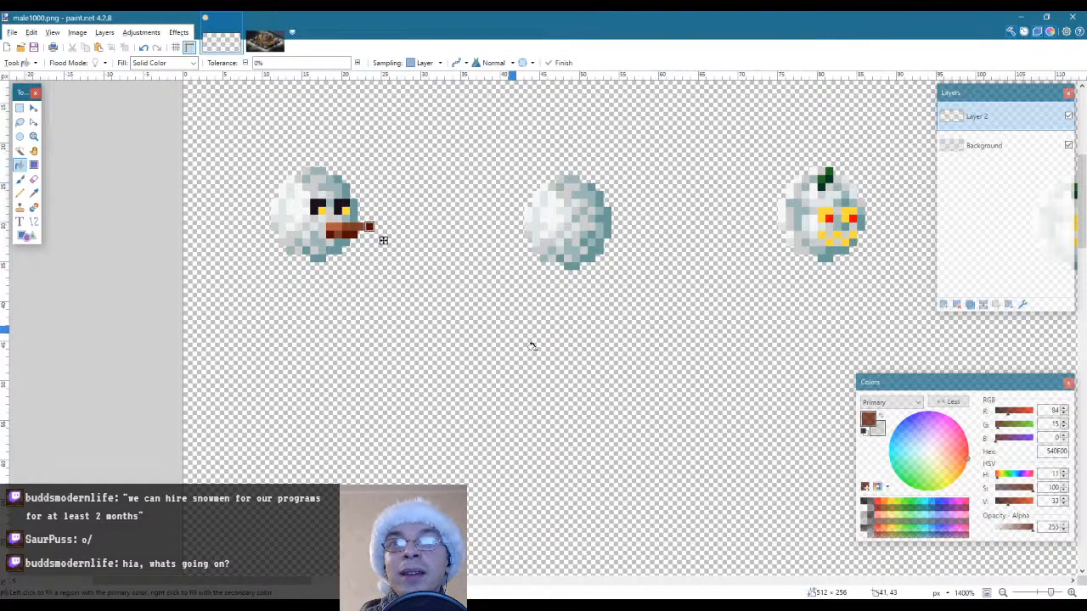
pyautogui.press('s')
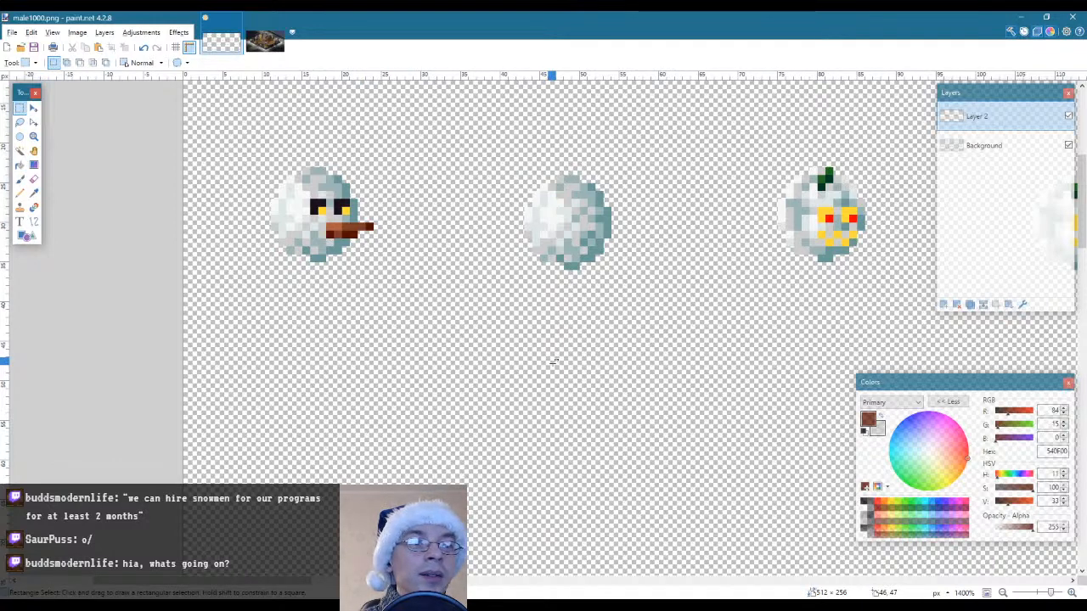
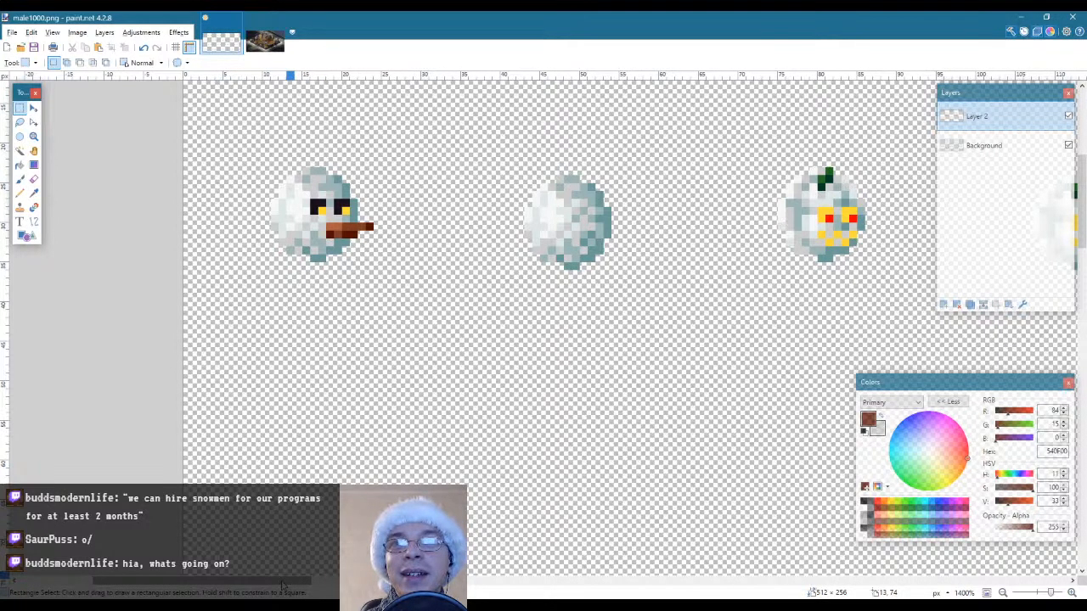
# Sample the near-black brown 1C110E above the lantern in om101_winter_bg.png and draw a small mouth below the first snowman's nose on Layer 2
pyautogui.click(265, 40)
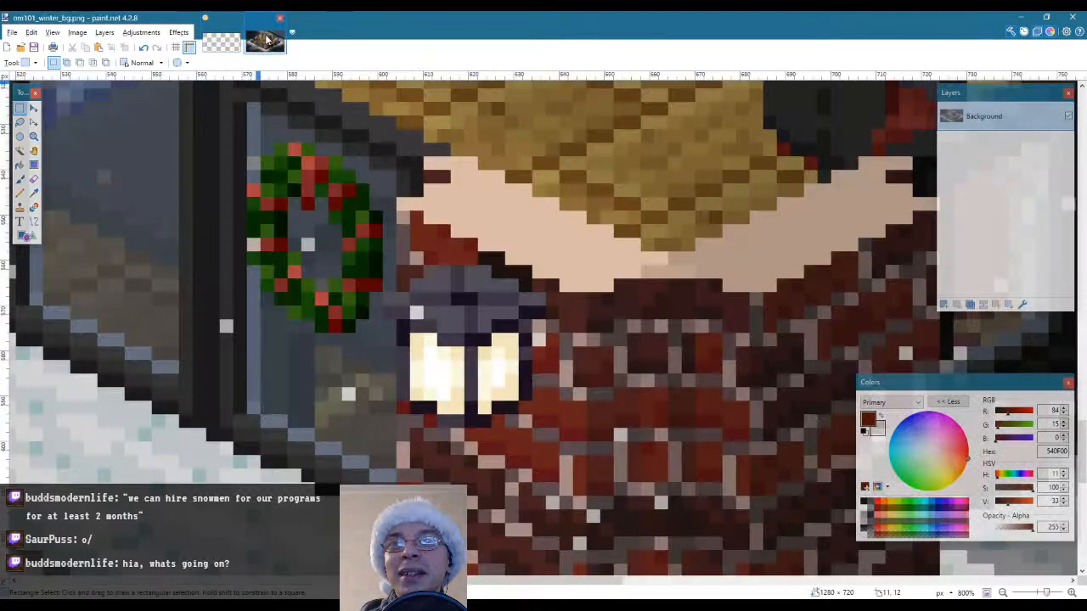
pyautogui.click(223, 42)
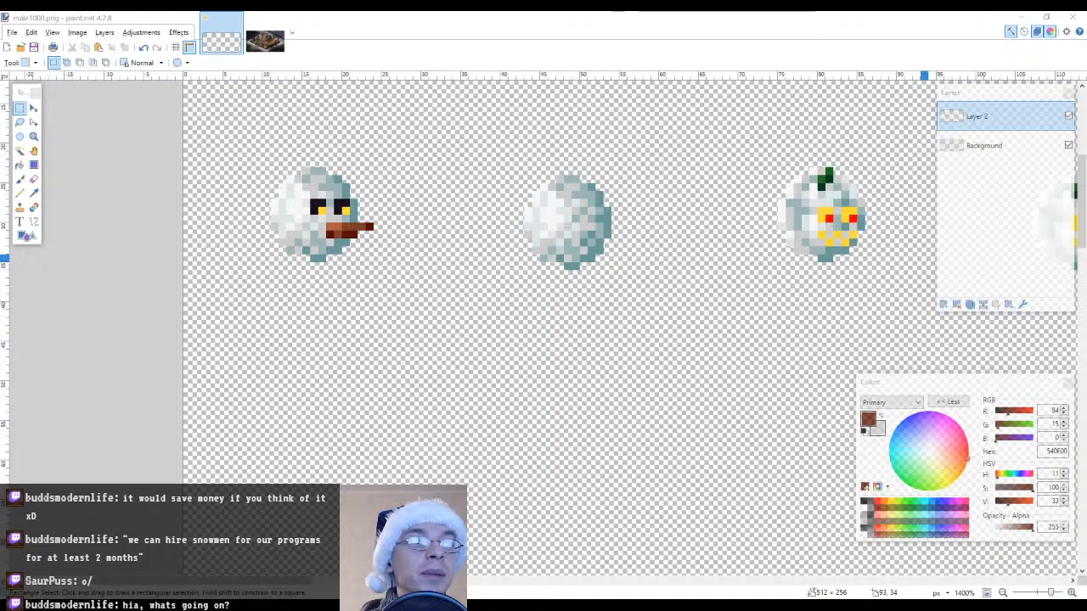
pyautogui.hotkey('alt', 'Tab')
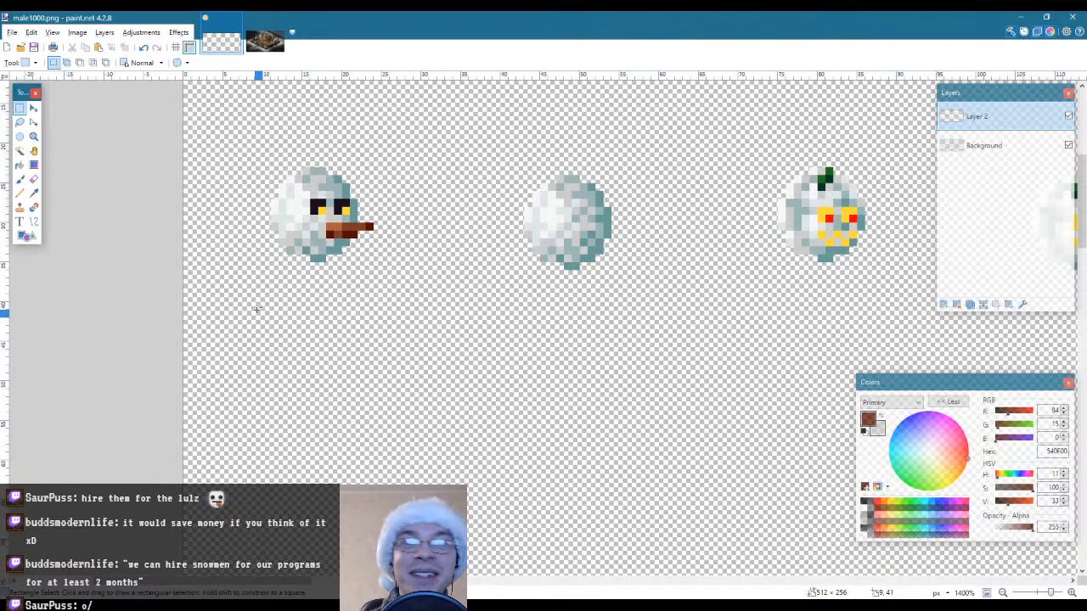
pyautogui.click(275, 42)
pyautogui.press('k')
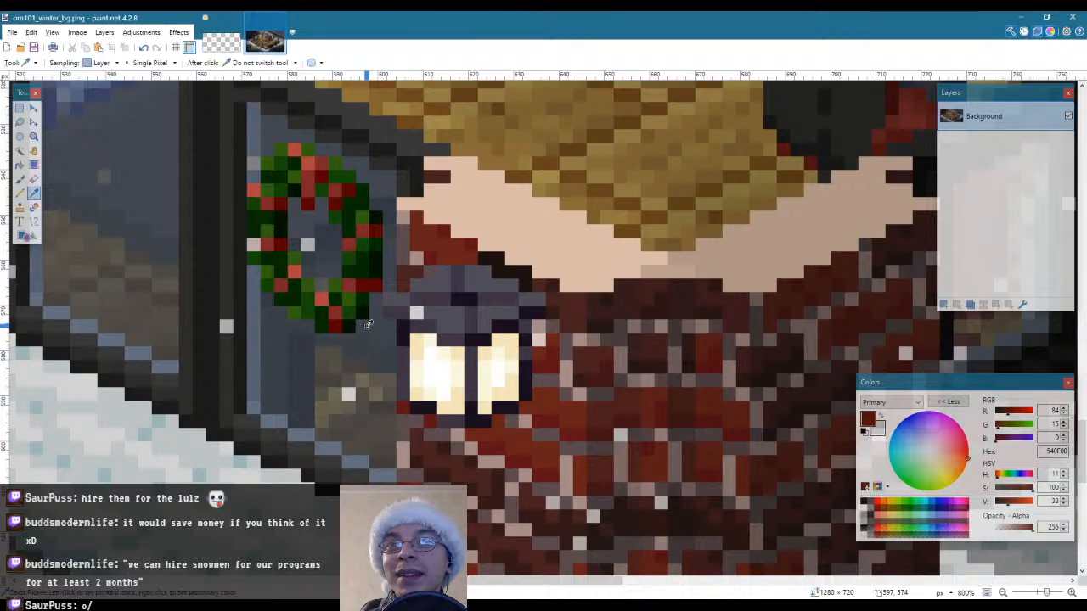
pyautogui.click(507, 263)
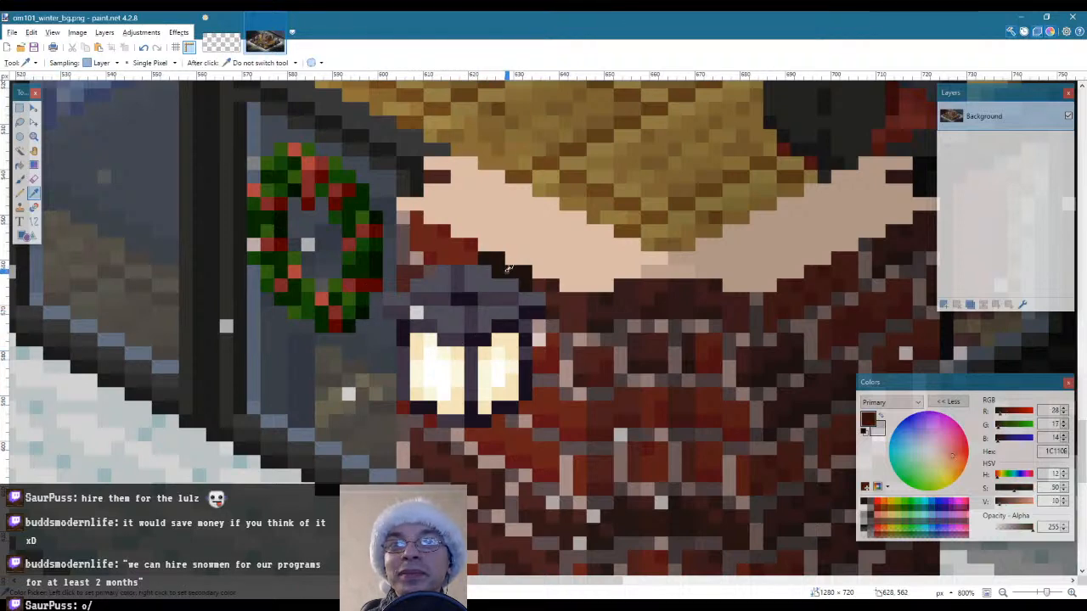
pyautogui.click(221, 43)
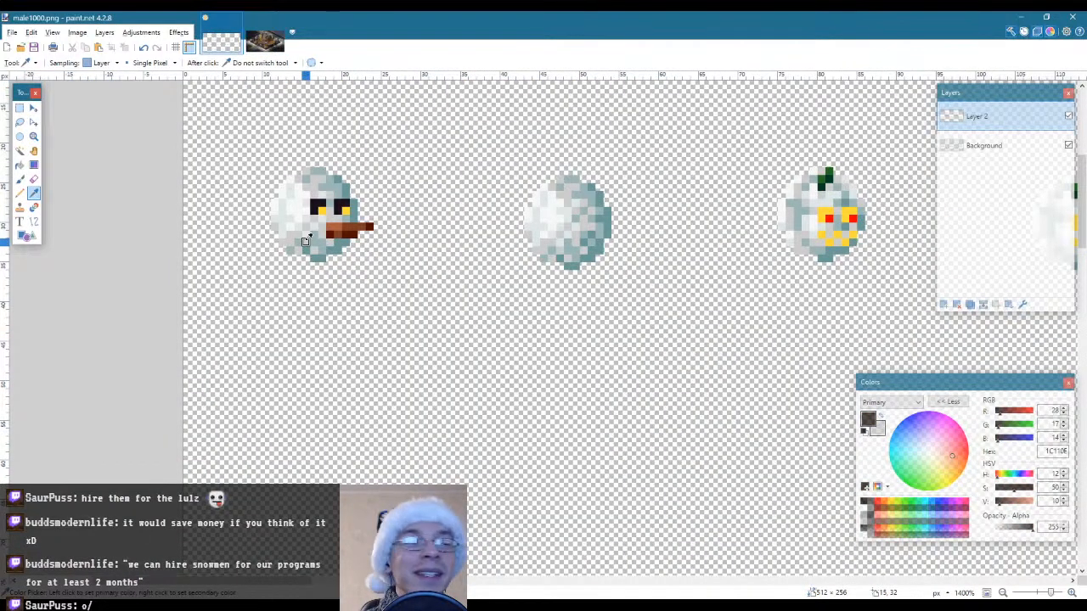
pyautogui.press('p')
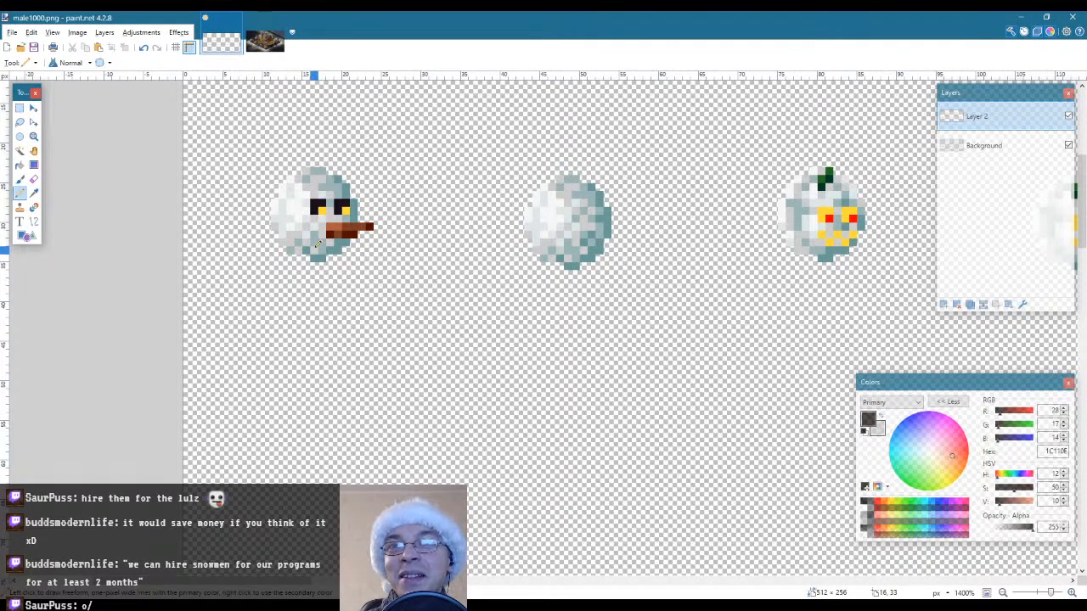
pyautogui.click(321, 250)
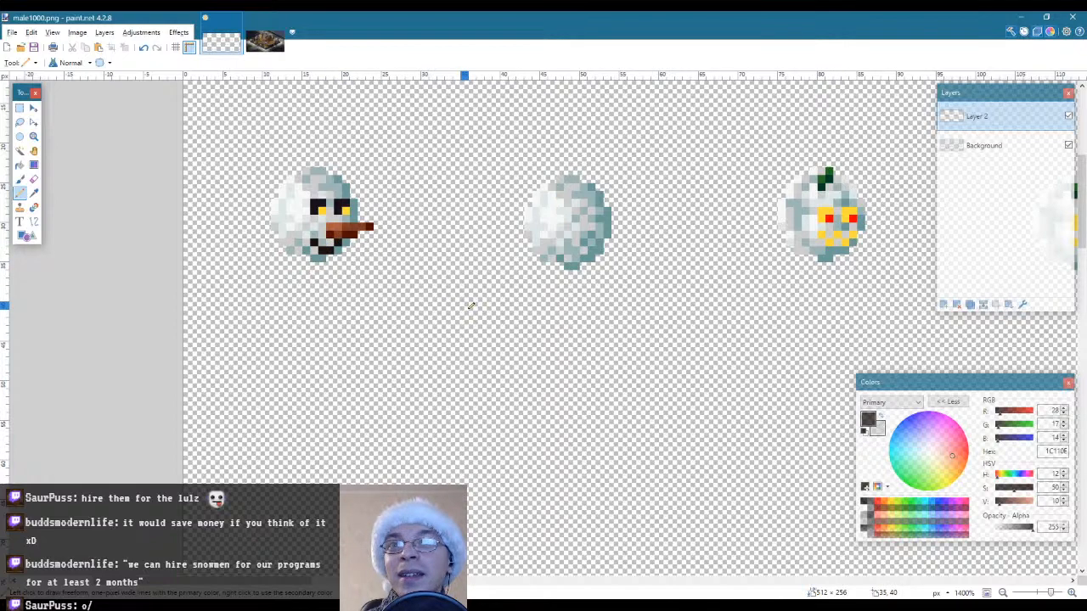
# Examine the first snowman's face with its mouth at several zoom levels
pyautogui.click(34, 135)
pyautogui.rightClick(332, 270)
pyautogui.rightClick(332, 270)
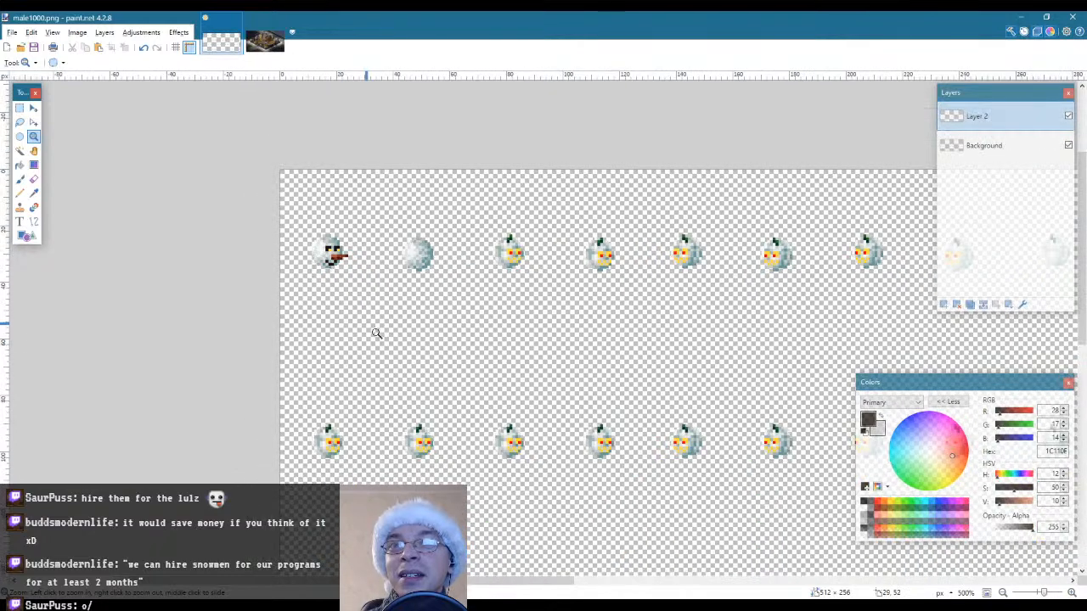
pyautogui.click(340, 280)
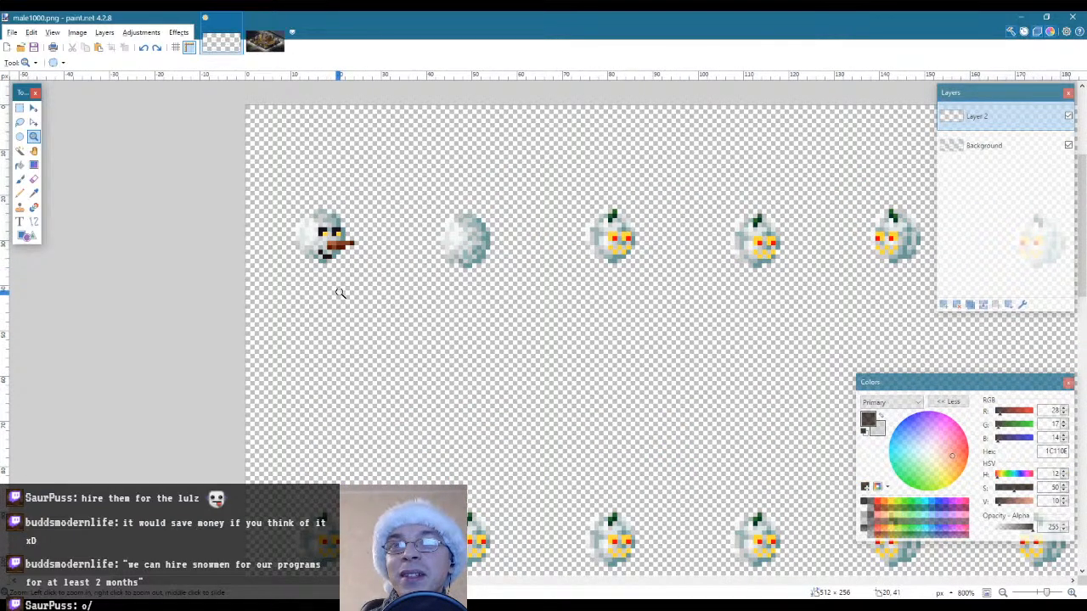
pyautogui.rightClick(339, 268)
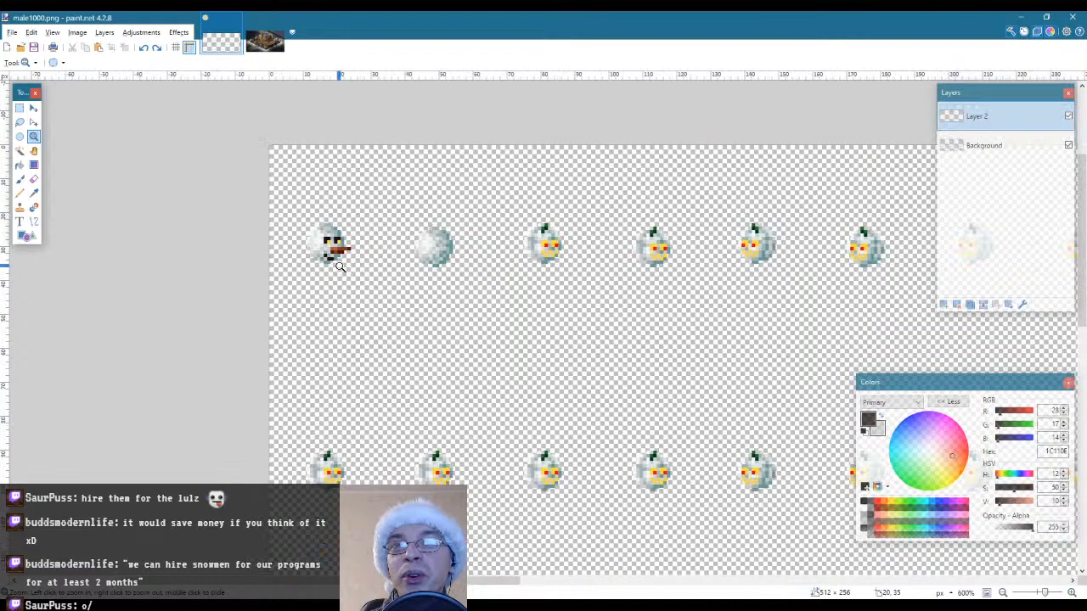
pyautogui.rightClick(348, 295)
pyautogui.scroll(6, 337, 273)
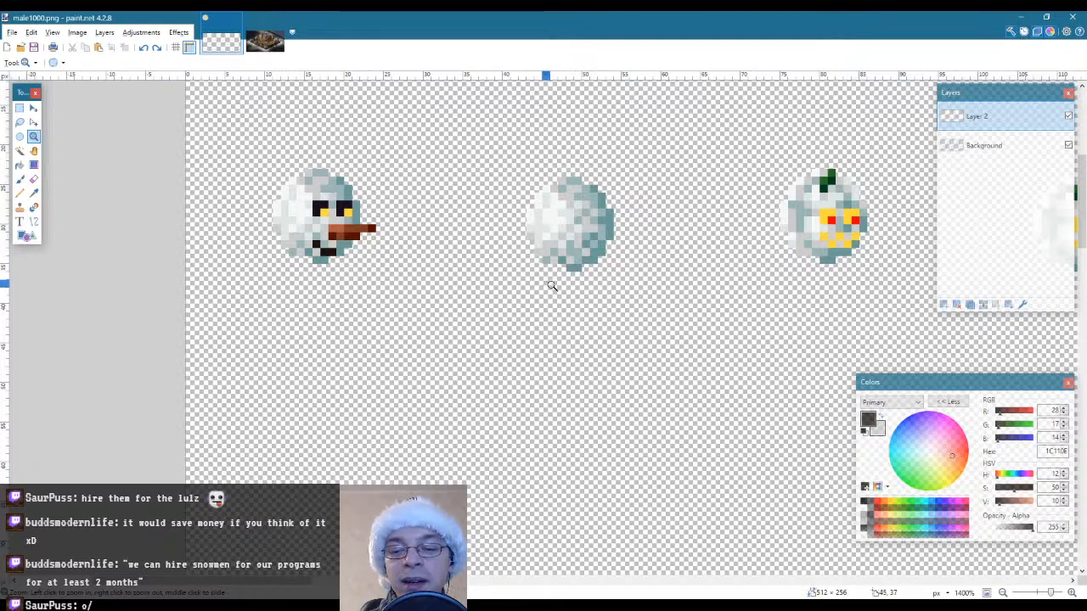
pyautogui.press('k')
pyautogui.click(310, 208)
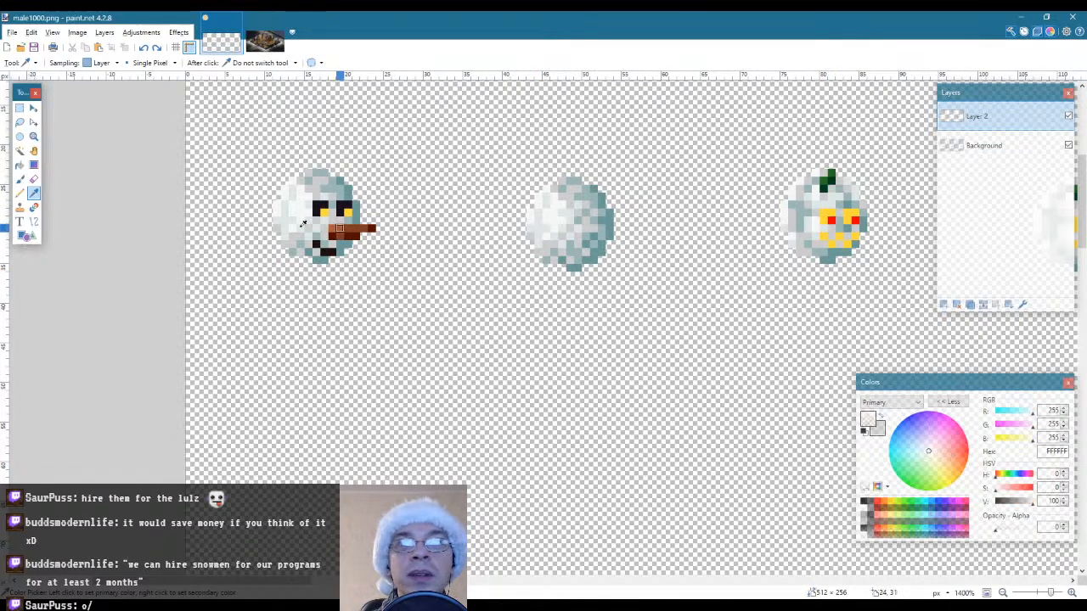
pyautogui.press('f')
pyautogui.press('p')
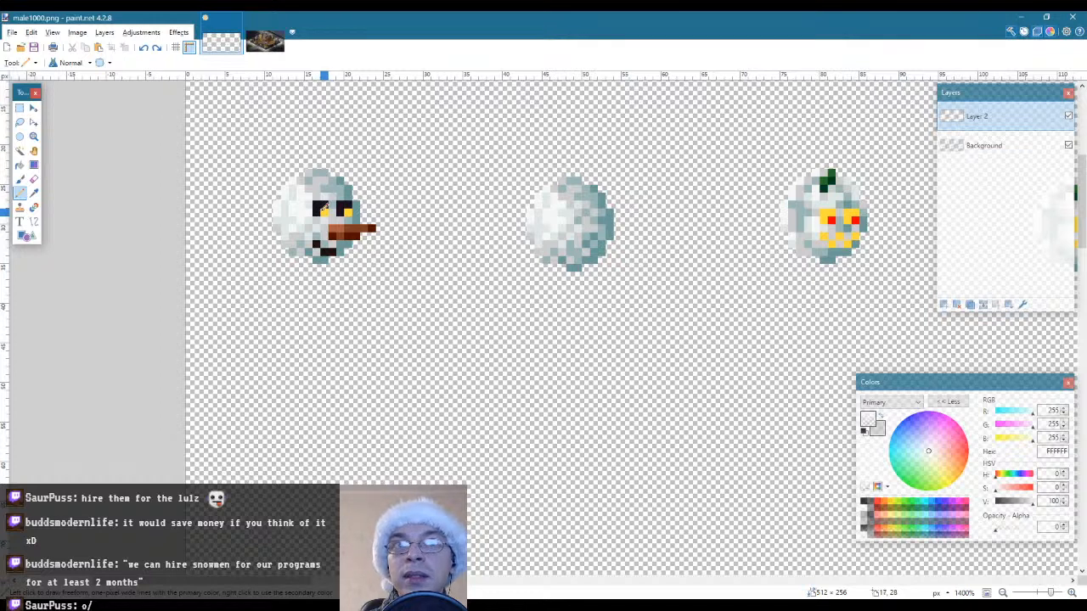
# Sample the pumpkin eye's red FF0000 from the Background layer and recolour the first snowman's two yellow pupils with it on Layer 2
pyautogui.click(976, 149)
pyautogui.press('l')
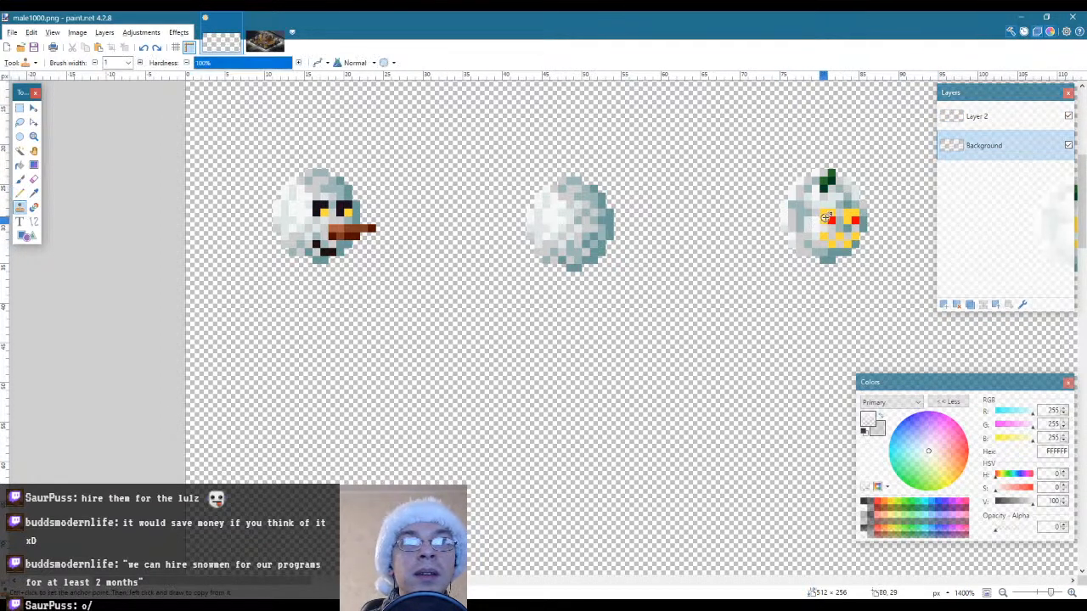
pyautogui.press('k')
pyautogui.click(828, 219)
pyautogui.click(977, 116)
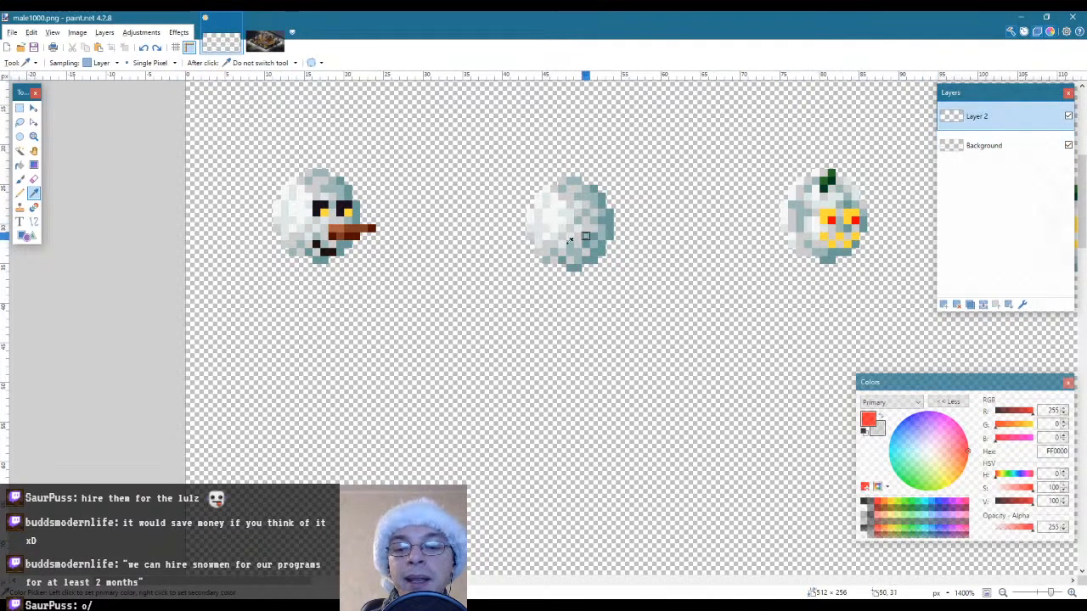
pyautogui.press('p')
pyautogui.click(323, 211)
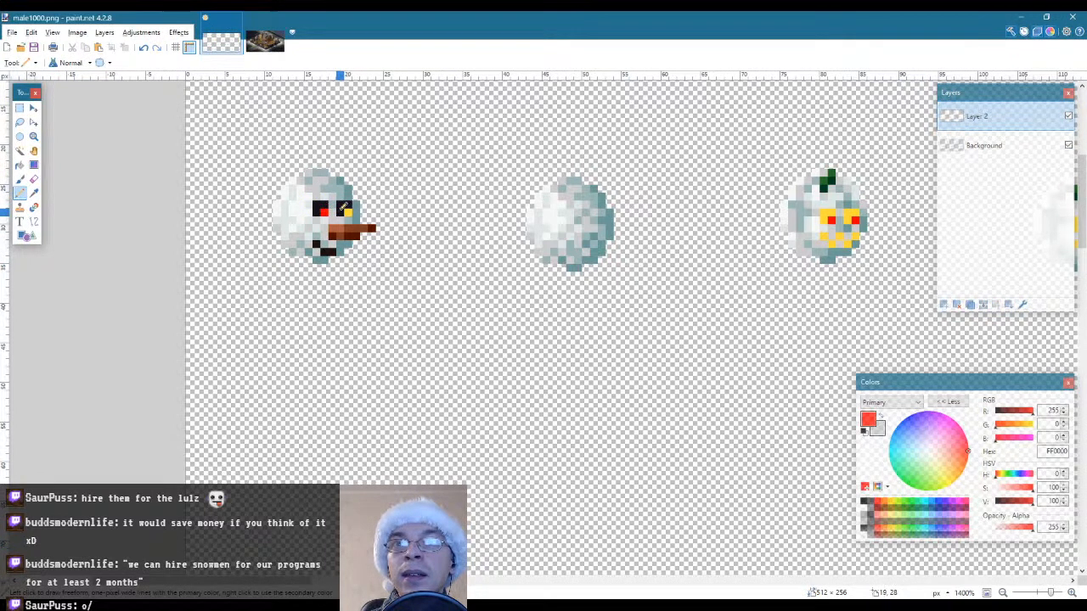
pyautogui.click(349, 209)
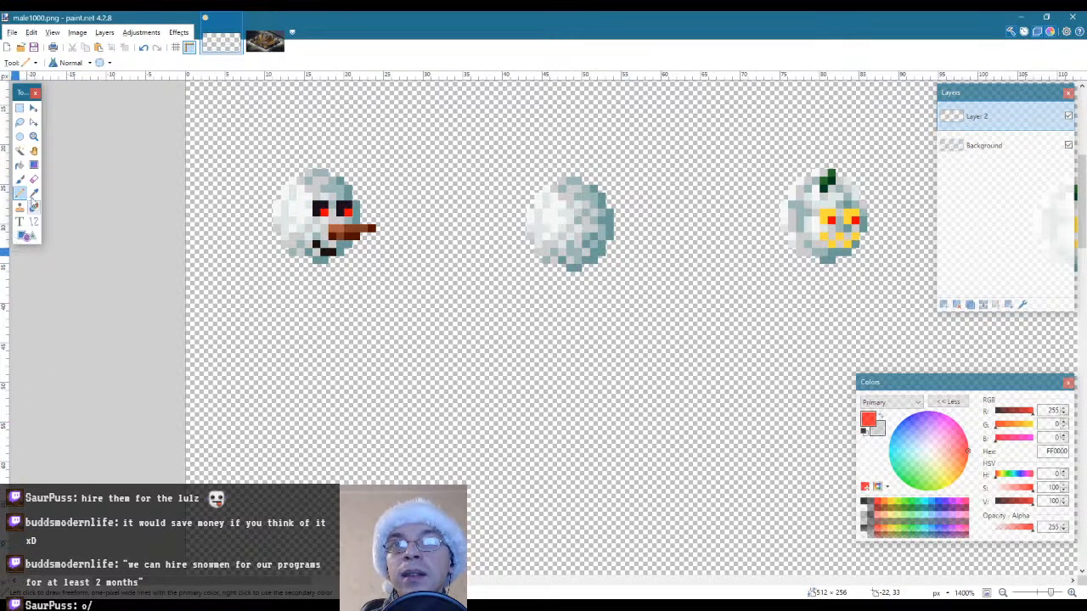
# Try a muted red CE3939 (saturation 72, value 81) as the fill for the first snowman's pupils on Layer 2
pyautogui.click(34, 138)
pyautogui.scroll(-8, 279, 253)
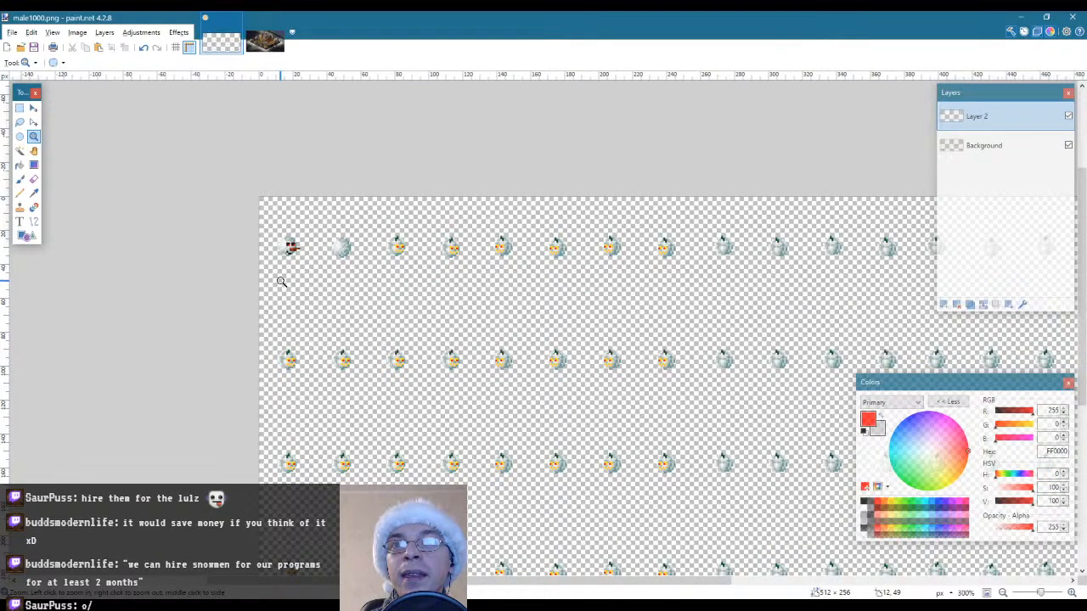
pyautogui.scroll(3, 281, 282)
pyautogui.scroll(4, 285, 255)
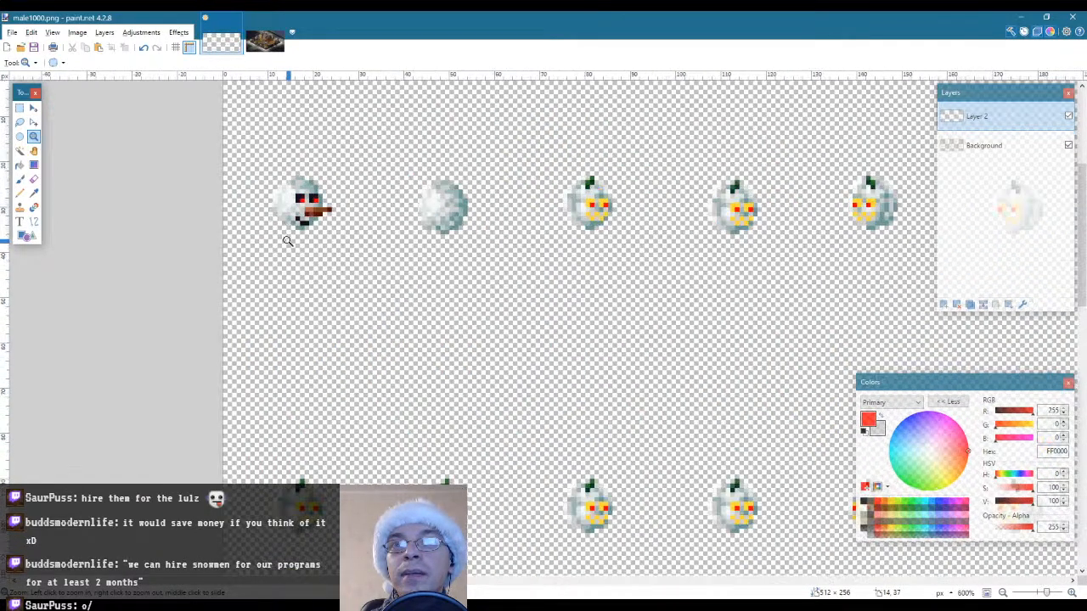
pyautogui.scroll(2, 312, 191)
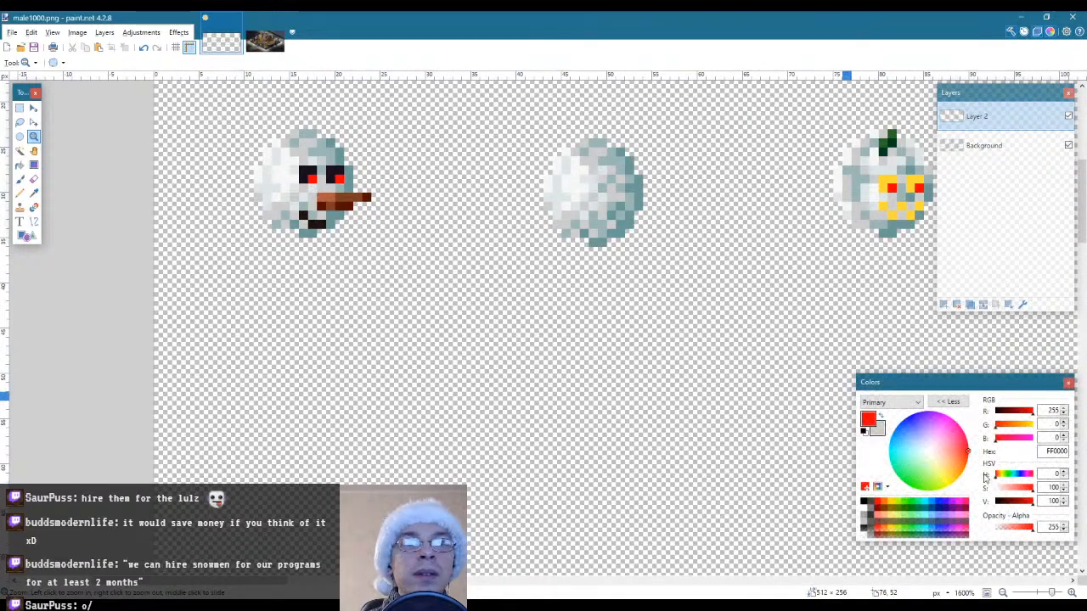
pyautogui.moveTo(1034, 492); pyautogui.dragTo(1024, 496)
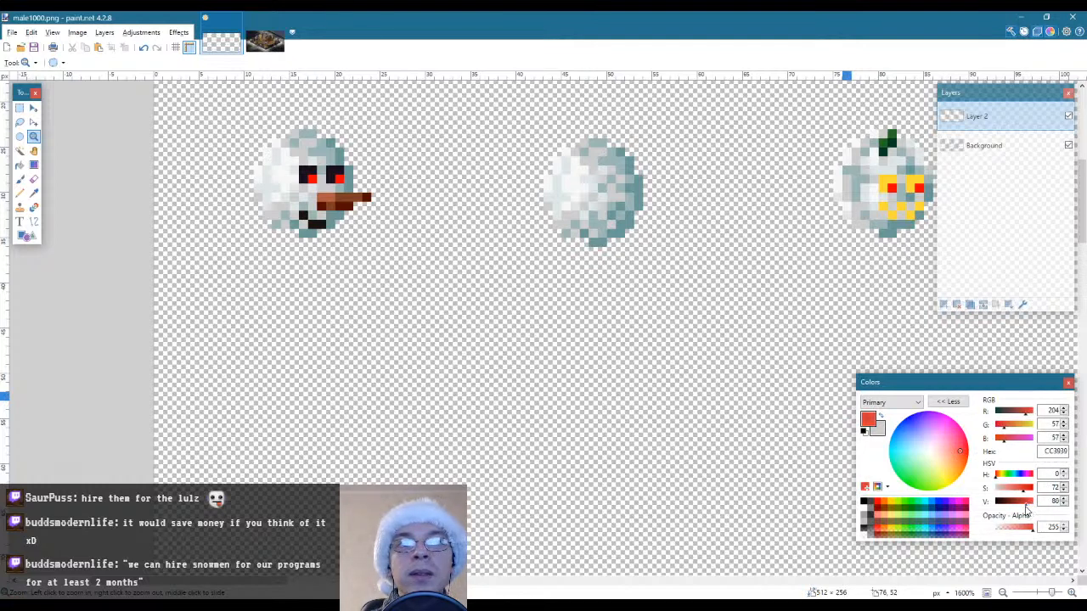
pyautogui.moveTo(1026, 507); pyautogui.dragTo(1028, 506)
pyautogui.press('f')
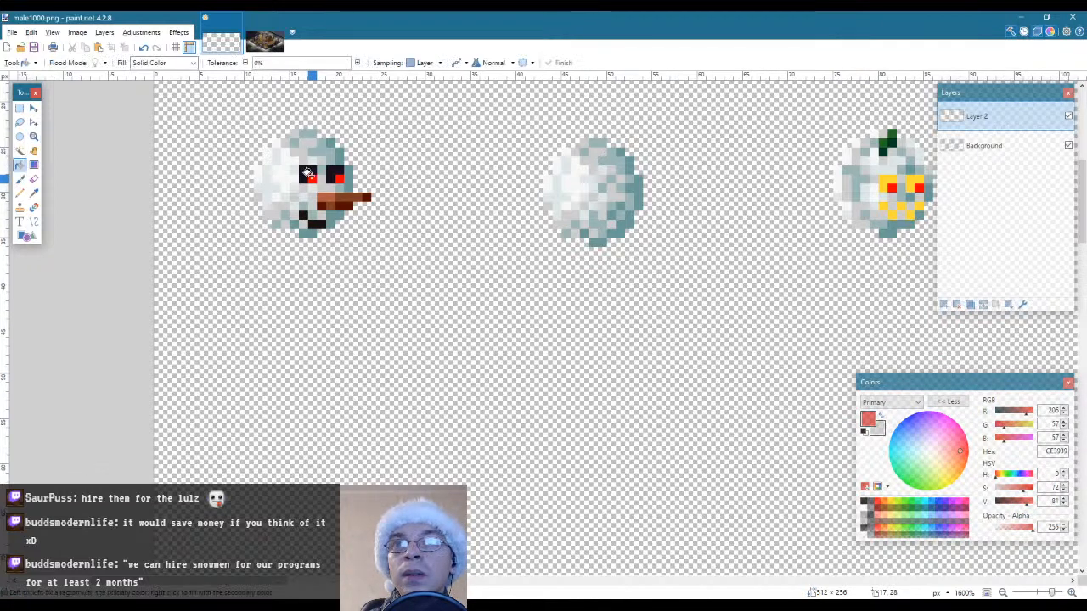
pyautogui.press('s')
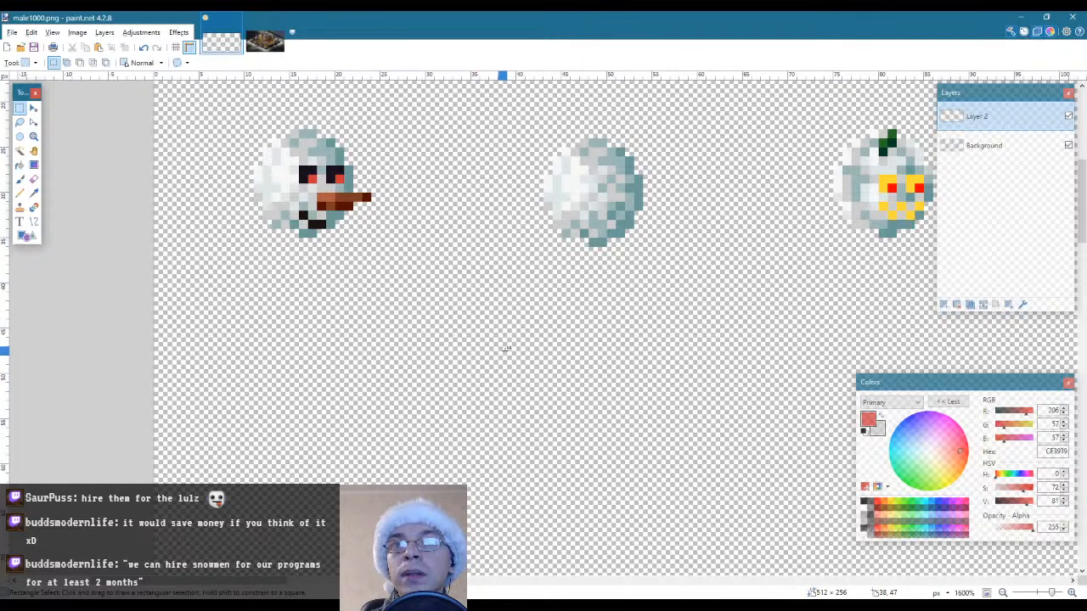
pyautogui.press('f')
pyautogui.press('s')
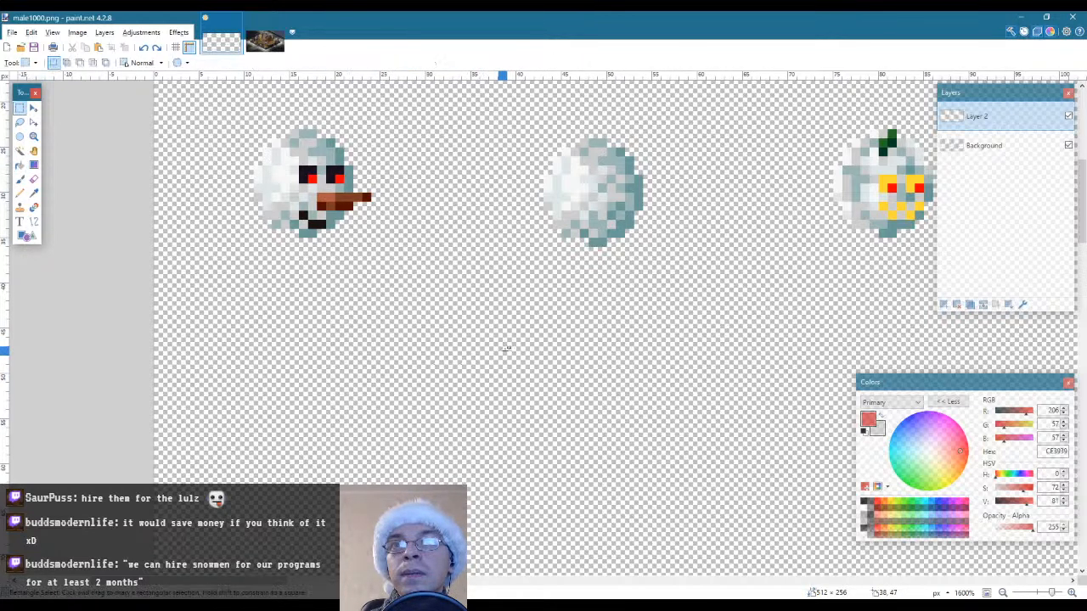
# Select only the second snowball's pixels on the Background layer, using Magic Wand to exclude the empty area inside a rectangular selection
pyautogui.click(33, 136)
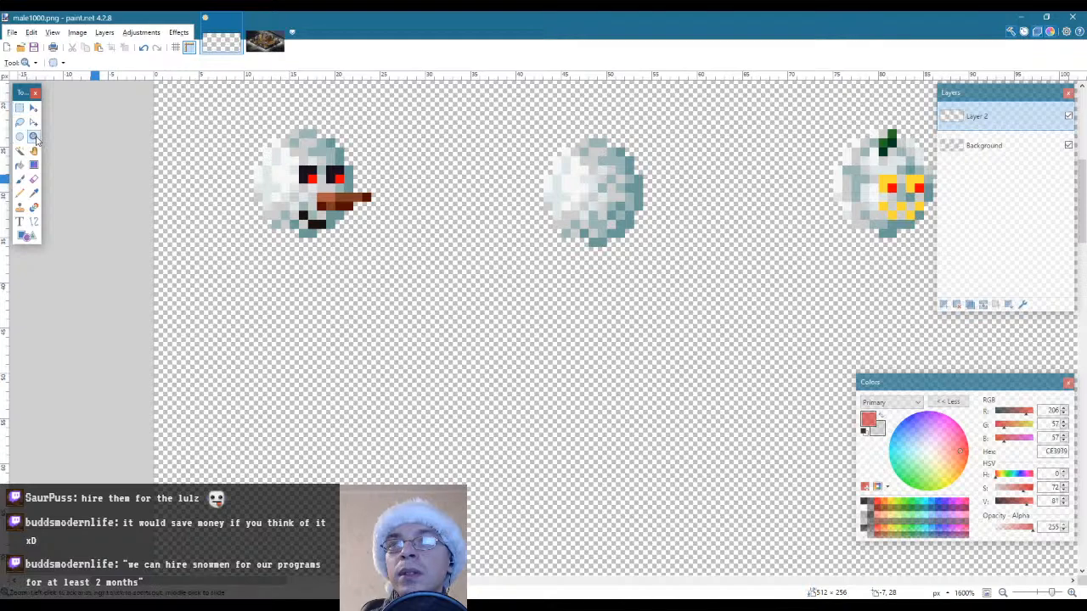
pyautogui.rightClick(242, 203)
pyautogui.rightClick(242, 204)
pyautogui.rightClick(241, 203)
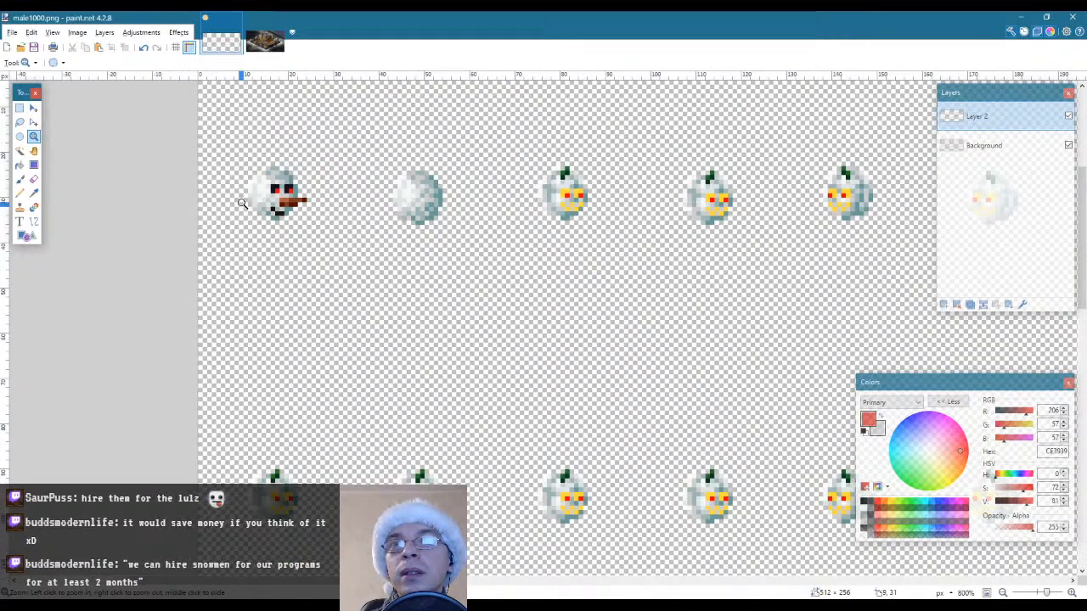
pyautogui.rightClick(375, 239)
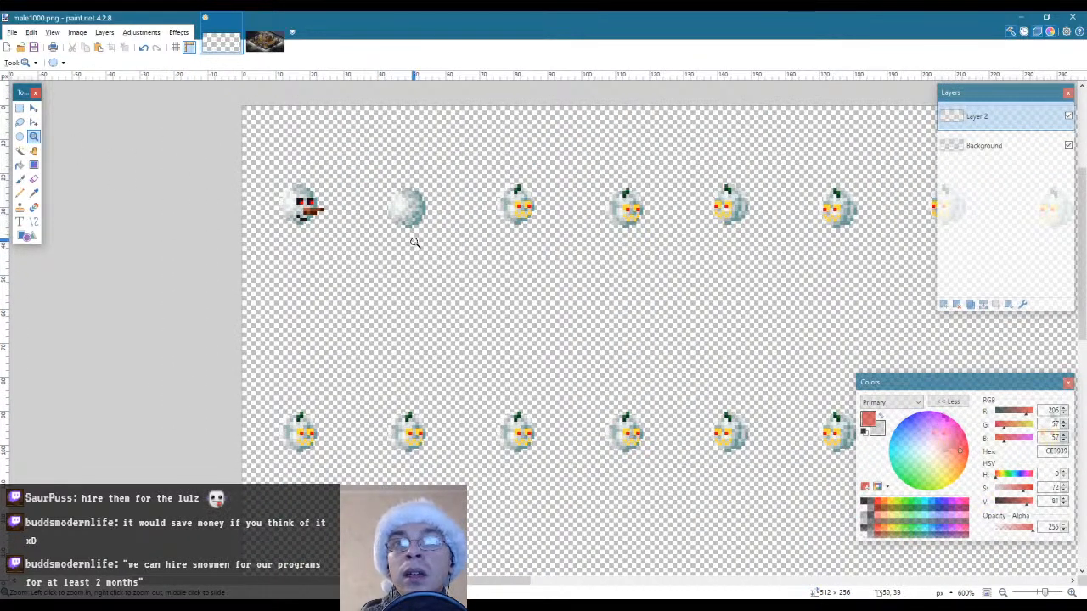
pyautogui.click(381, 235)
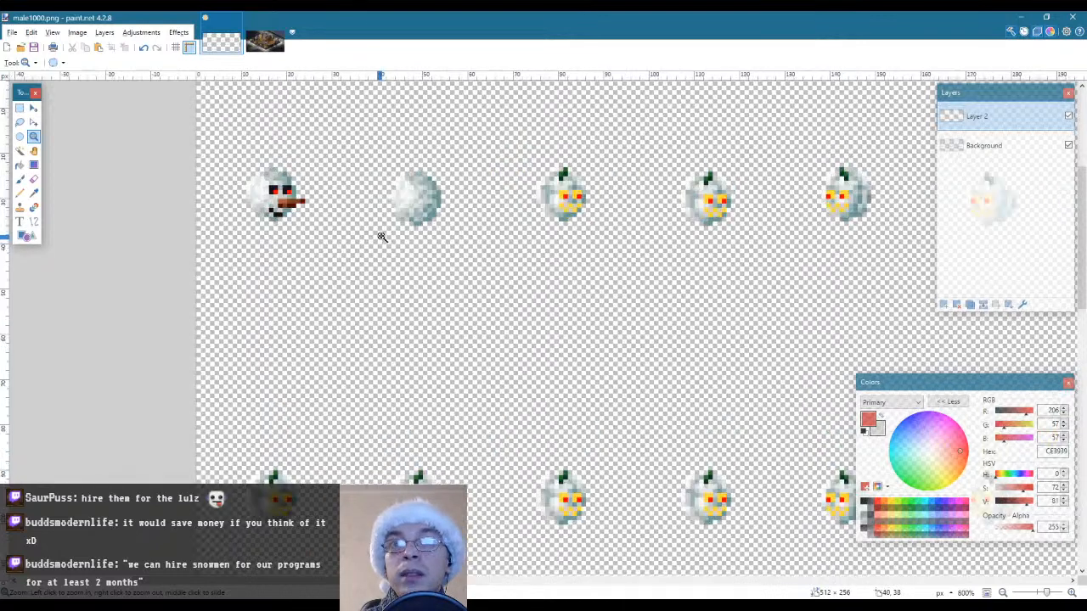
pyautogui.click(388, 138)
pyautogui.press('s')
pyautogui.moveTo(367, 134); pyautogui.dragTo(517, 257)
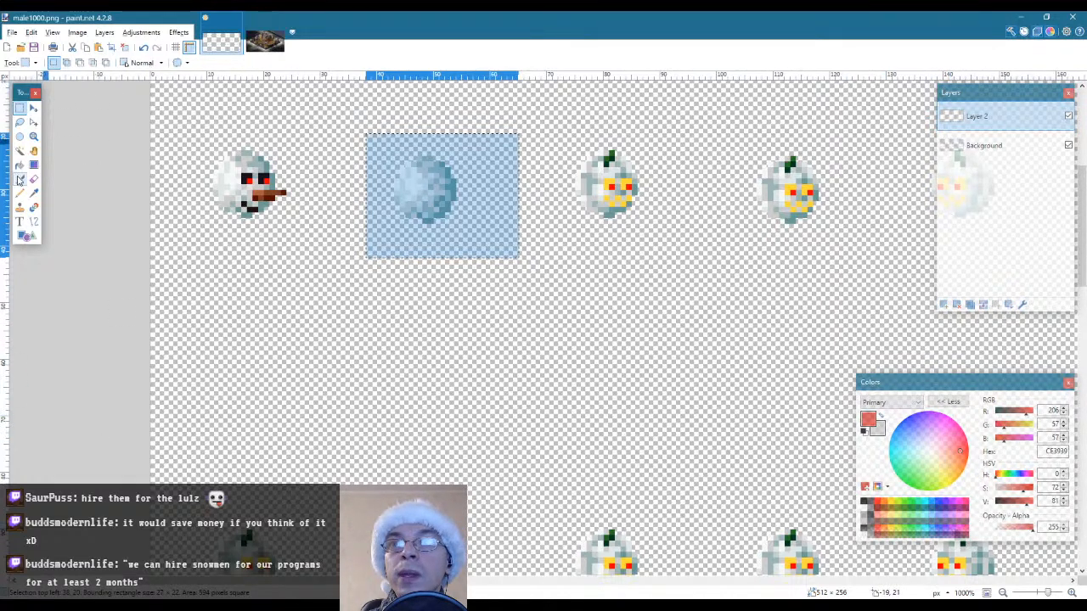
pyautogui.click(20, 150)
pyautogui.hotkey('ctrl', 'd')
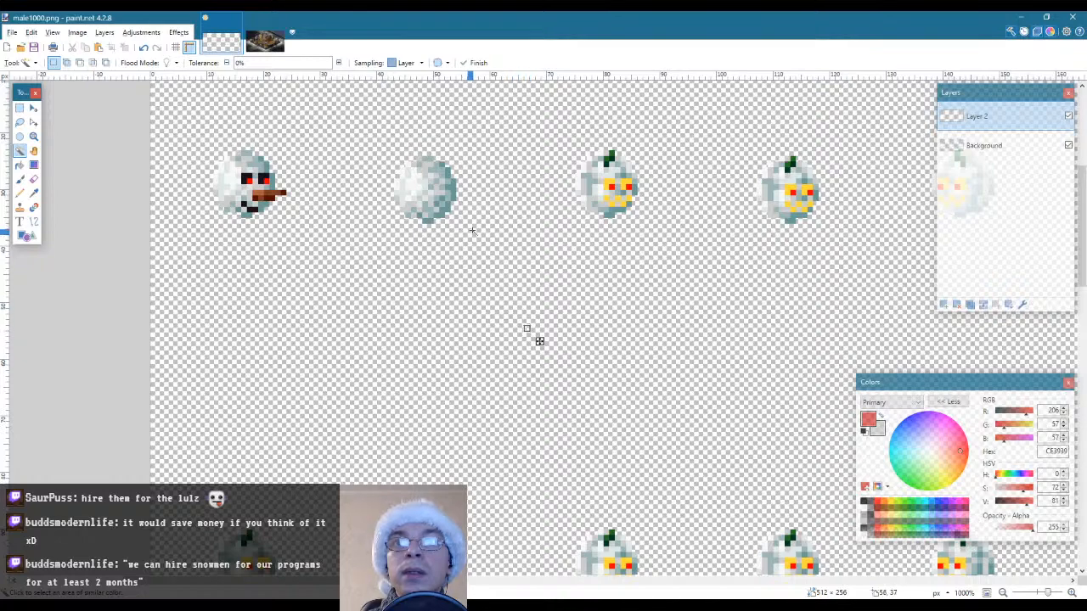
pyautogui.hotkey('ctrl', 'z')
pyautogui.click(960, 146)
pyautogui.keyDown('alt'); pyautogui.click(487, 318); pyautogui.keyUp('alt')
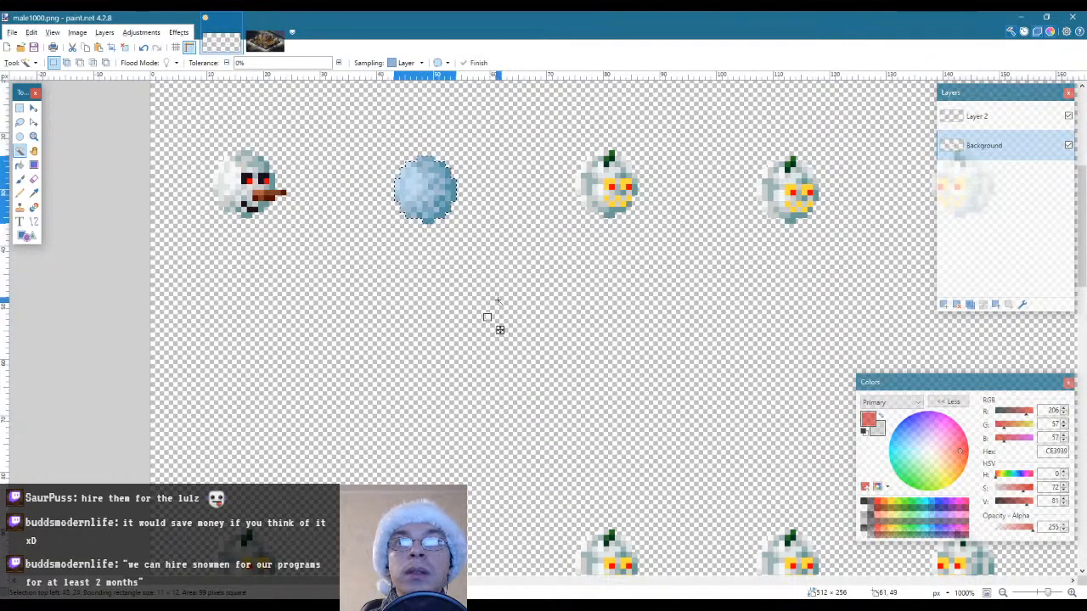
# Paste a copy of the snowball on the Background layer and place it over the fifth pumpkin sprite in the first row
pyautogui.moveTo(372, 581); pyautogui.dragTo(488, 580)
pyautogui.hotkey('ctrl', 'v')
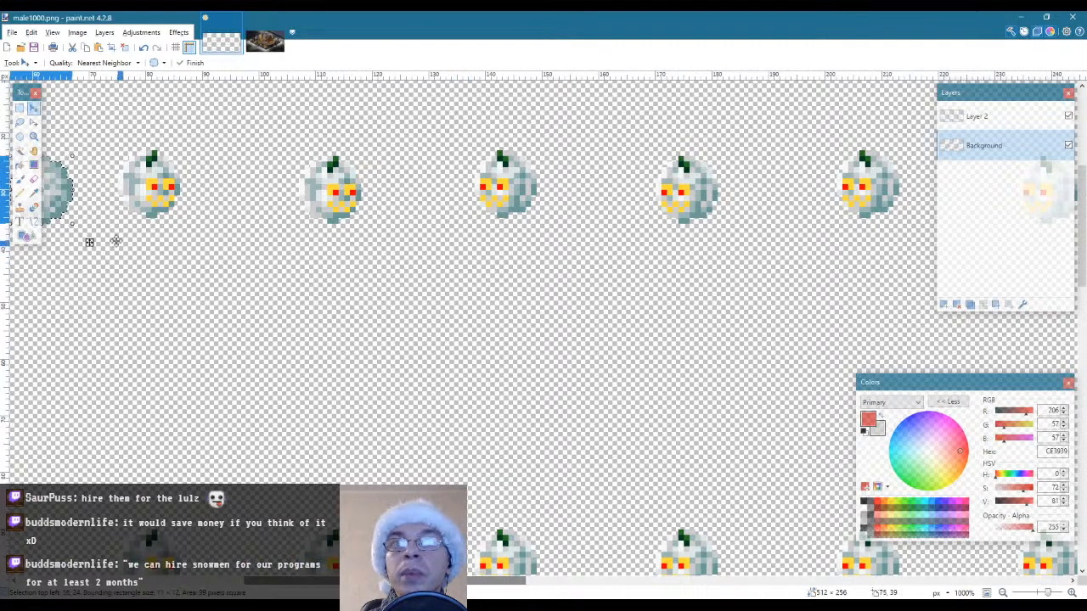
pyautogui.moveTo(116, 242); pyautogui.dragTo(736, 243)
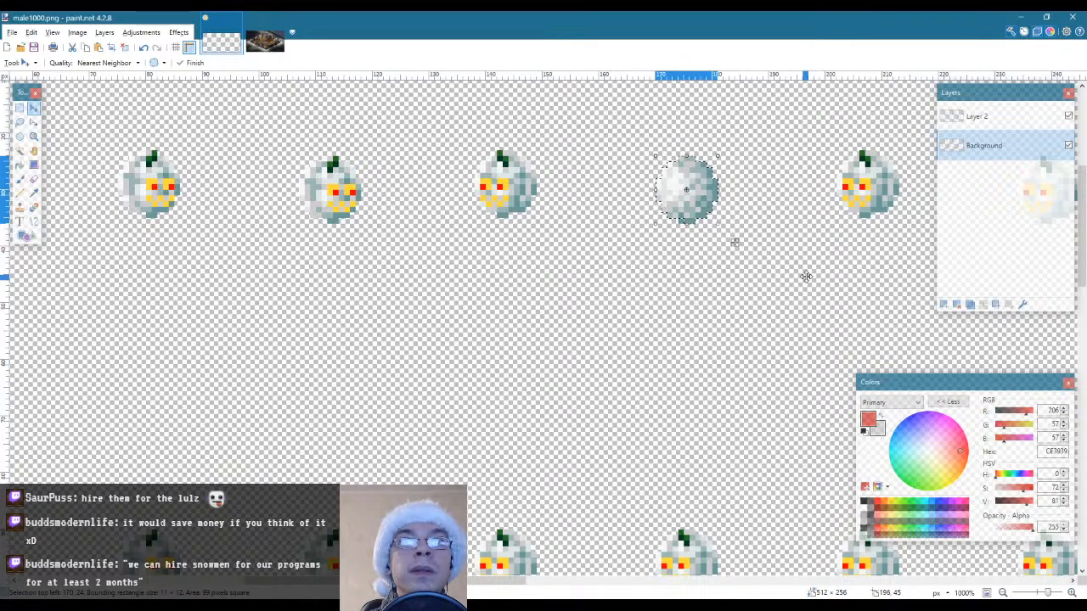
pyautogui.moveTo(692, 175); pyautogui.dragTo(512, 176)
pyautogui.press('s')
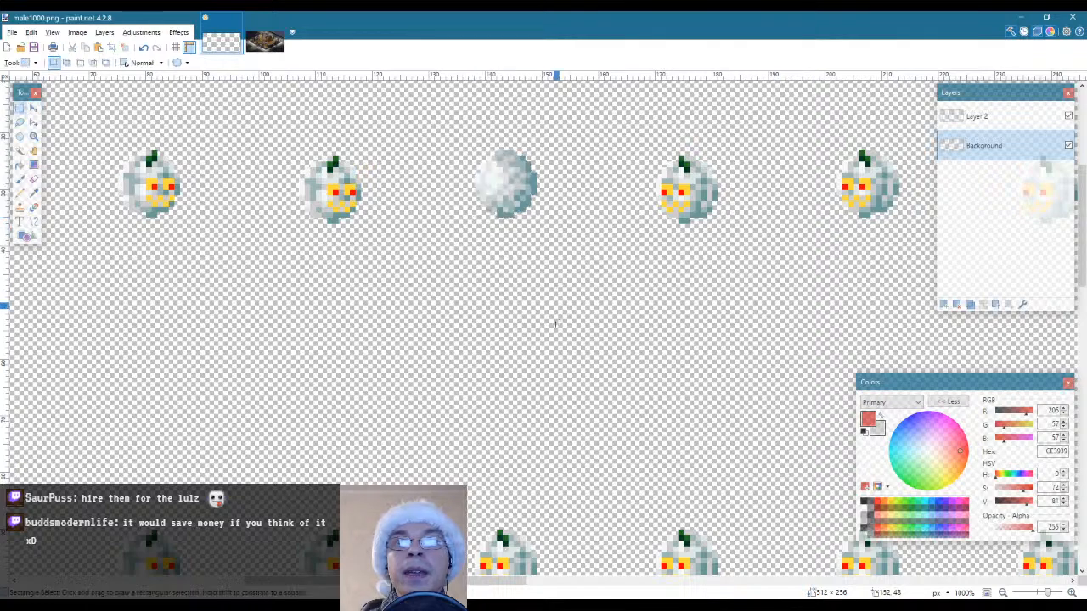
# Select only the first snowman's face pixels on Layer 2, using Magic Wand to exclude the empty area inside a rectangular selection
pyautogui.moveTo(478, 582); pyautogui.dragTo(360, 581)
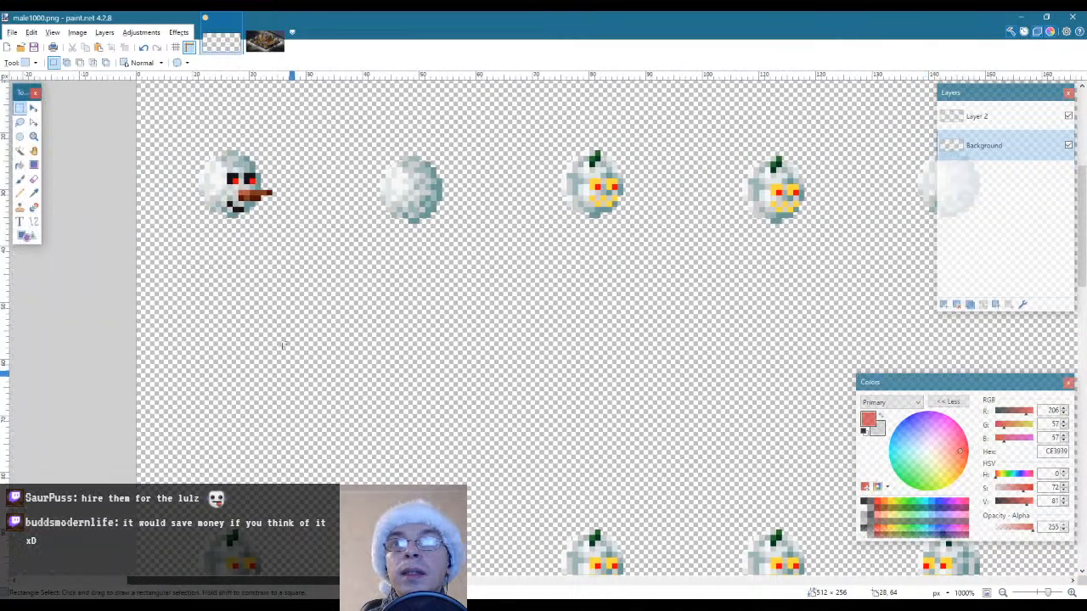
pyautogui.moveTo(188, 139); pyautogui.dragTo(301, 252)
pyautogui.click(976, 117)
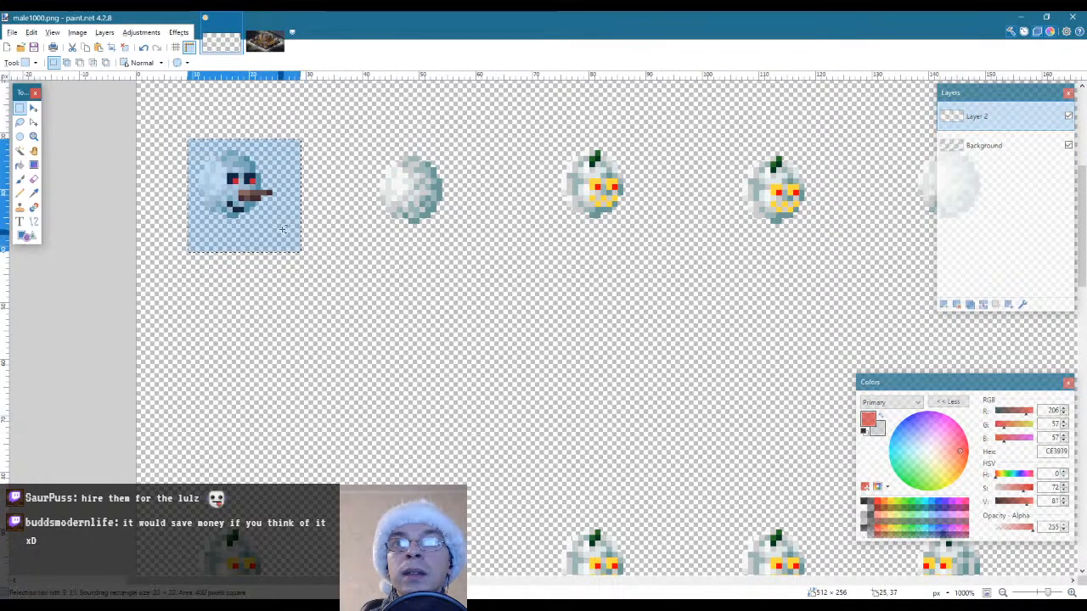
pyautogui.click(20, 150)
pyautogui.click(262, 237)
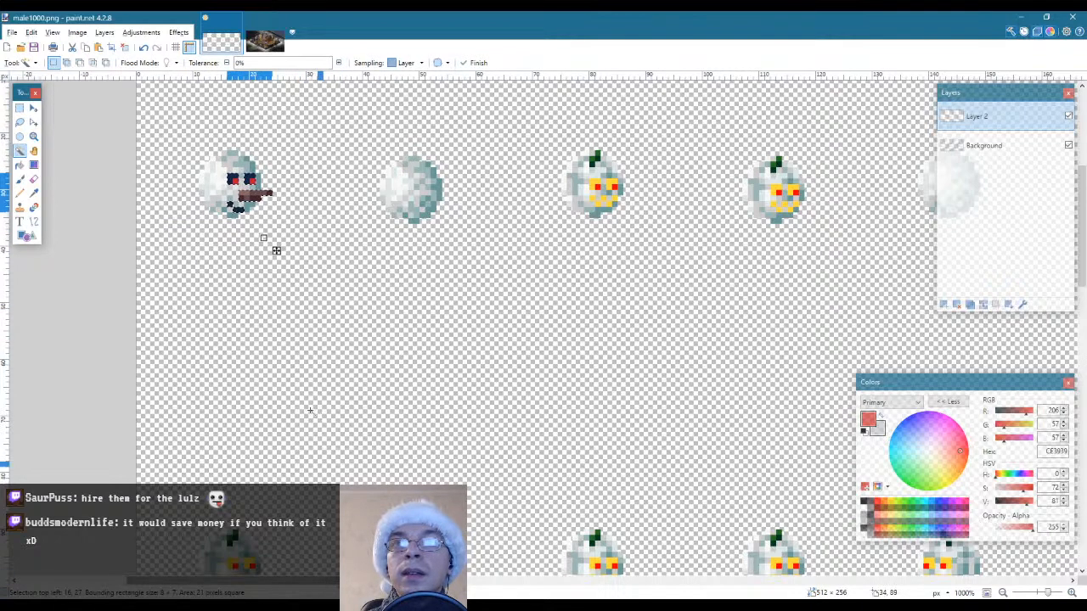
# Paste the copied snowman face into a new image and flip that image horizontally
pyautogui.click(32, 32)
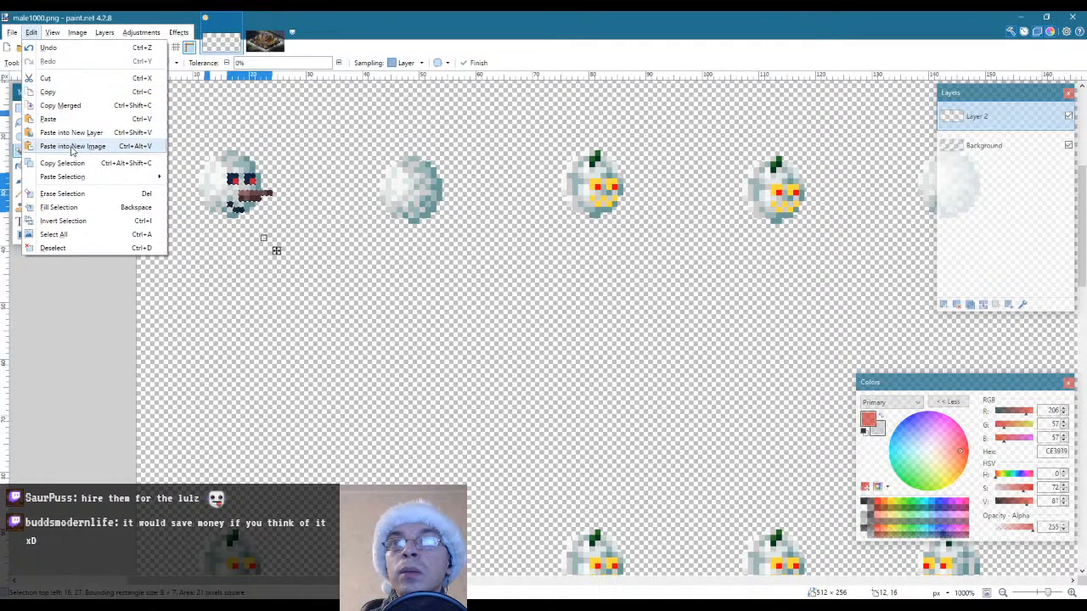
pyautogui.click(71, 148)
pyautogui.click(141, 32)
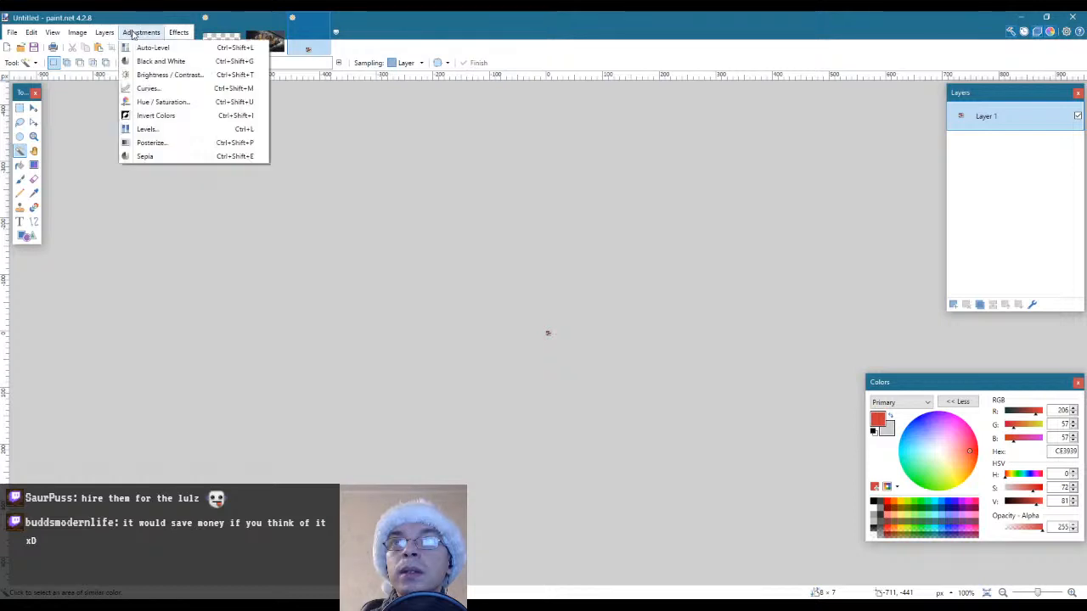
pyautogui.click(172, 34)
pyautogui.click(77, 32)
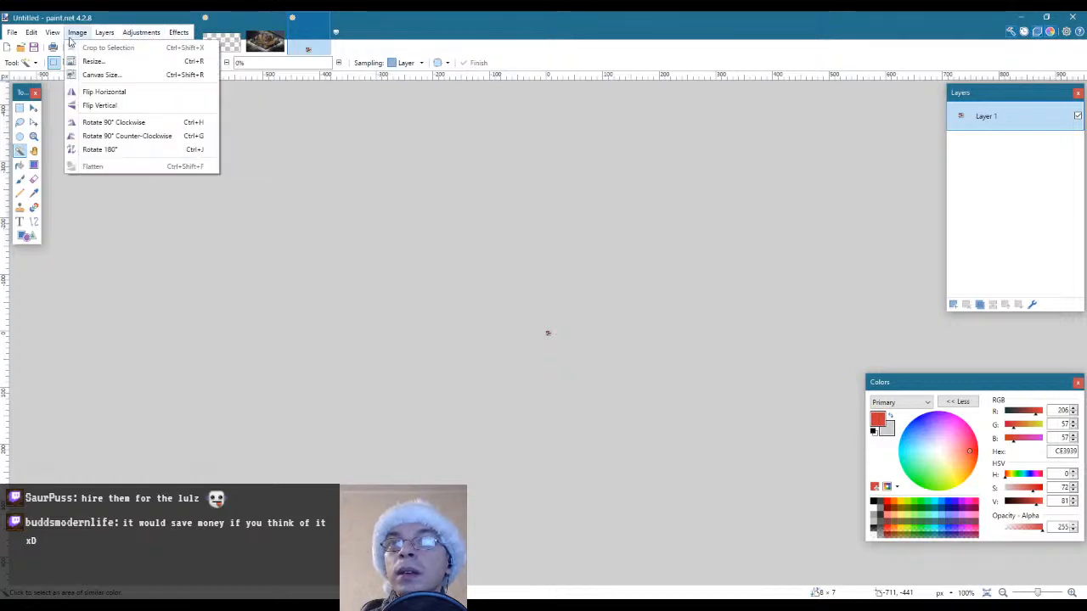
pyautogui.click(92, 94)
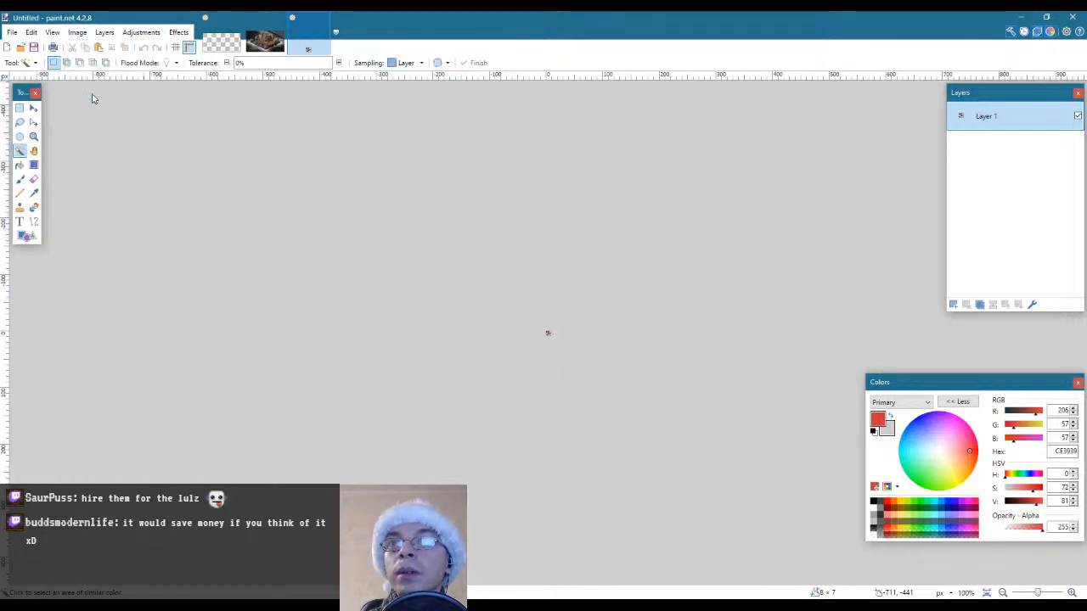
# Select only the eyes, nose and mouth pixels in the flipped image, excluding the empty area with Magic Wand, and copy them
pyautogui.click(34, 138)
pyautogui.click(539, 342)
pyautogui.click(540, 340)
pyautogui.click(541, 342)
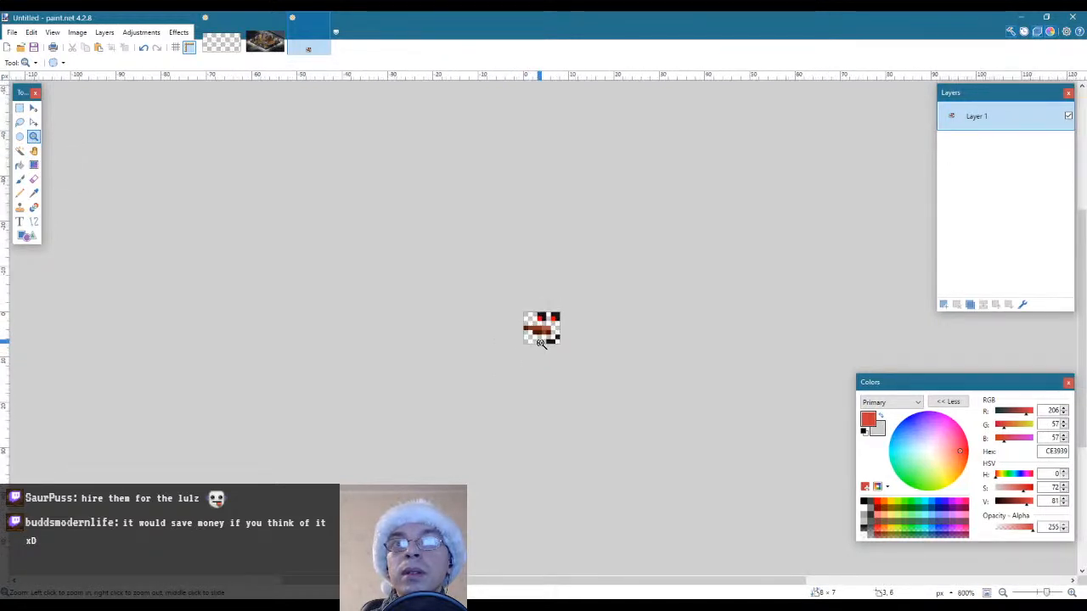
pyautogui.click(541, 343)
pyautogui.click(541, 342)
pyautogui.click(541, 342)
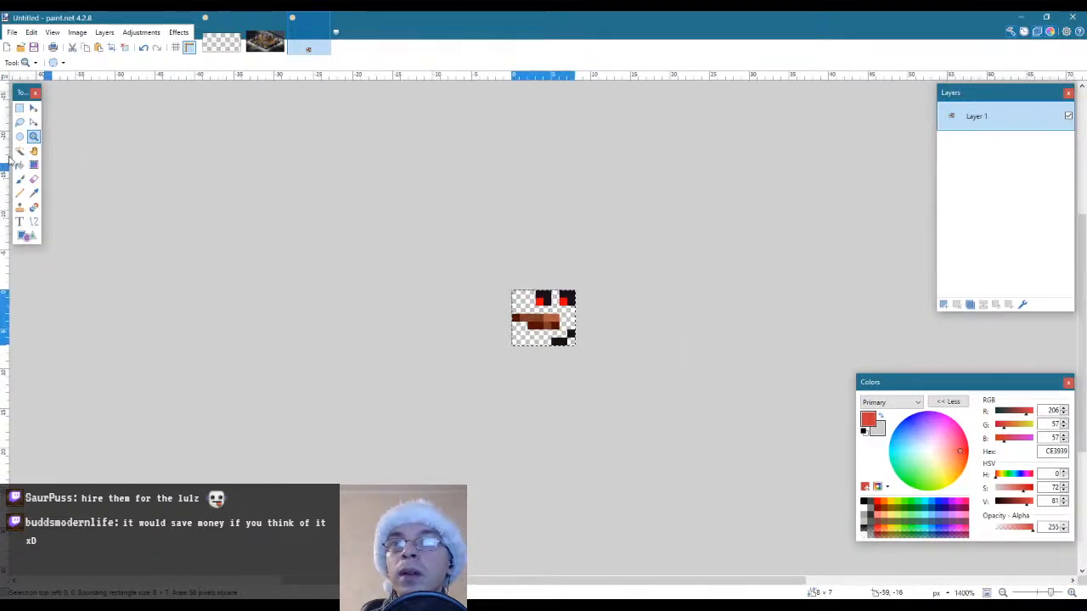
pyautogui.click(19, 151)
pyautogui.keyDown('alt'); pyautogui.click(515, 302); pyautogui.keyUp('alt')
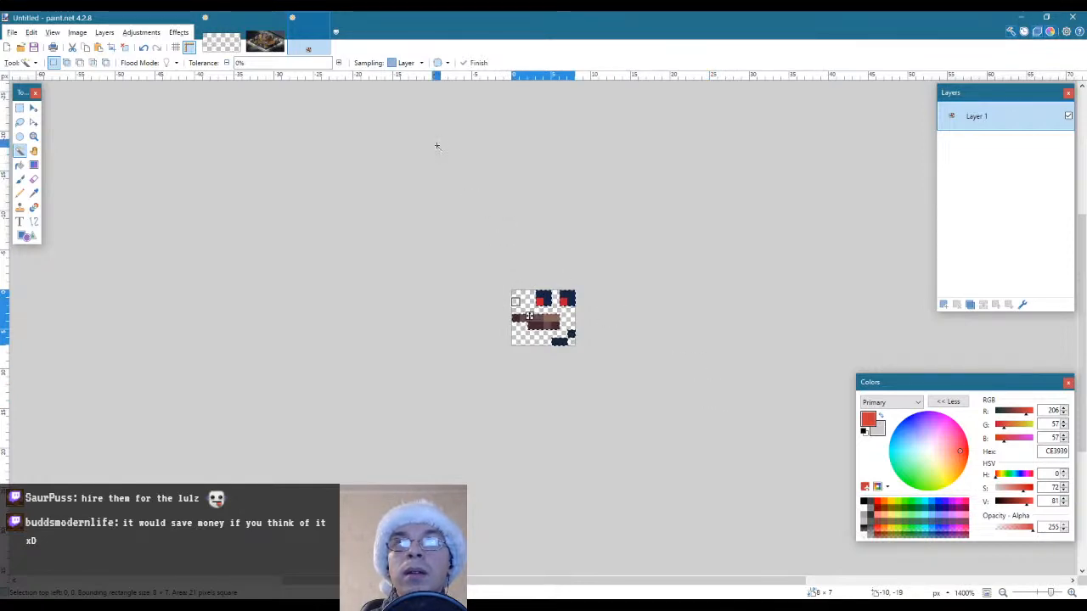
# Return to male1000.png, paste the flipped face on Layer 2, place it over the fifth sprite's snowball in the first row, and deselect
pyautogui.click(221, 42)
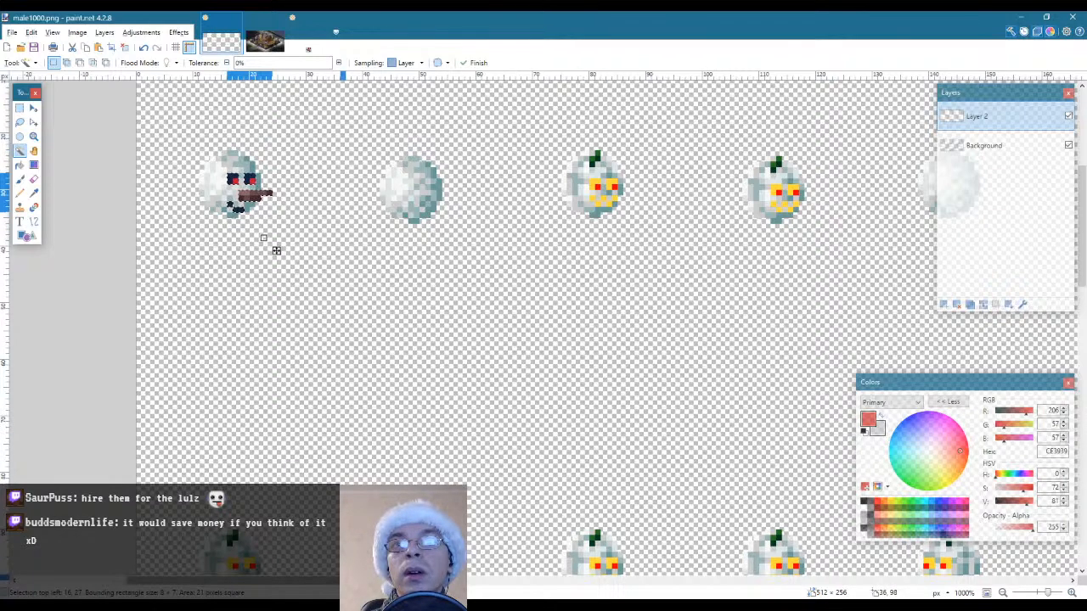
pyautogui.moveTo(346, 581); pyautogui.dragTo(474, 581)
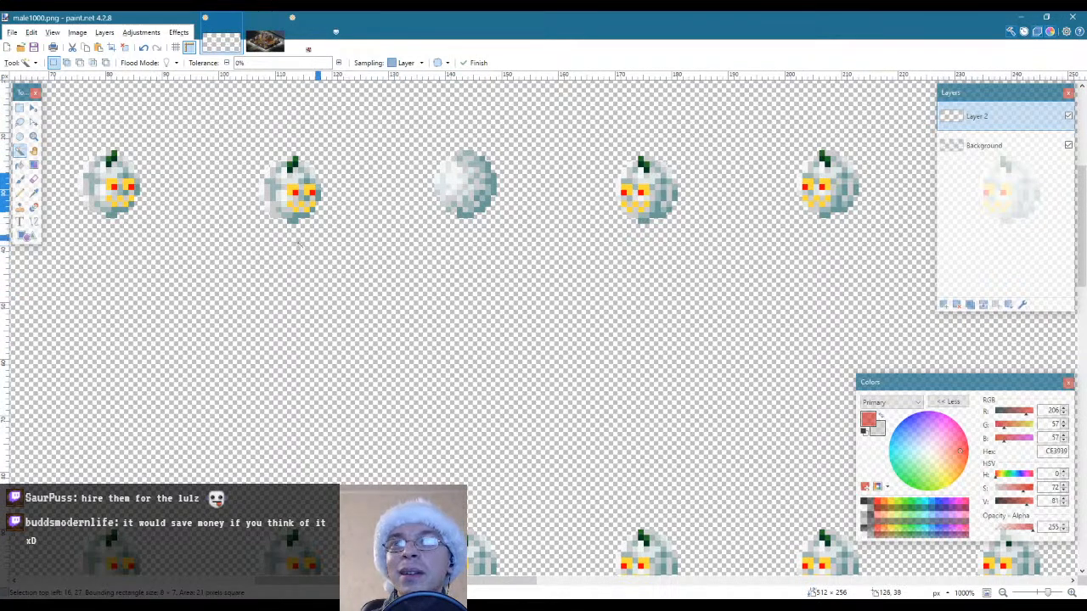
pyautogui.hotkey('ctrl', 'v')
pyautogui.moveTo(68, 136); pyautogui.dragTo(486, 228)
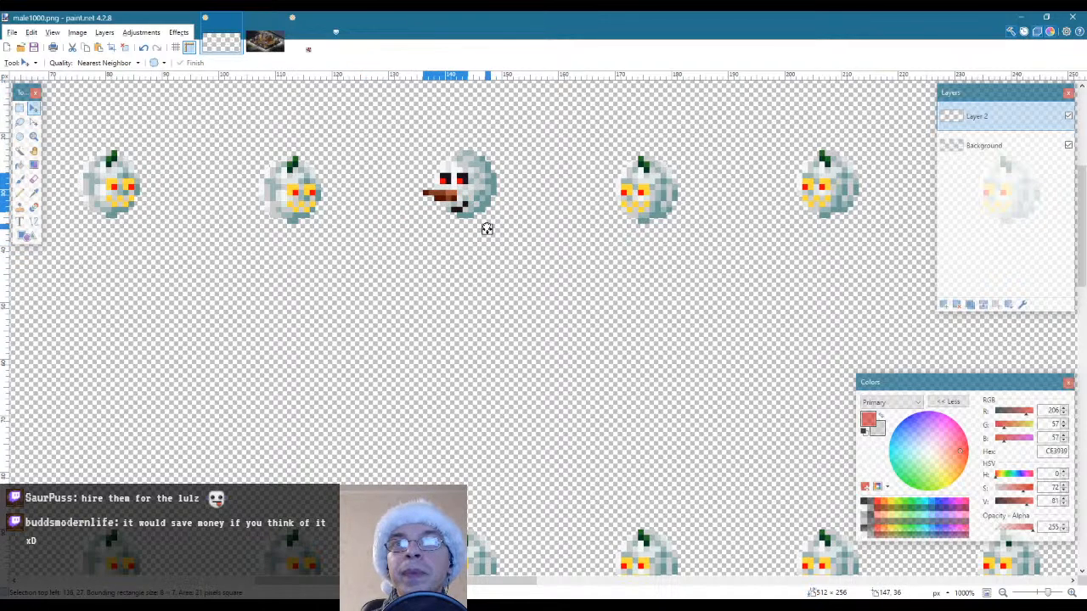
pyautogui.press('s')
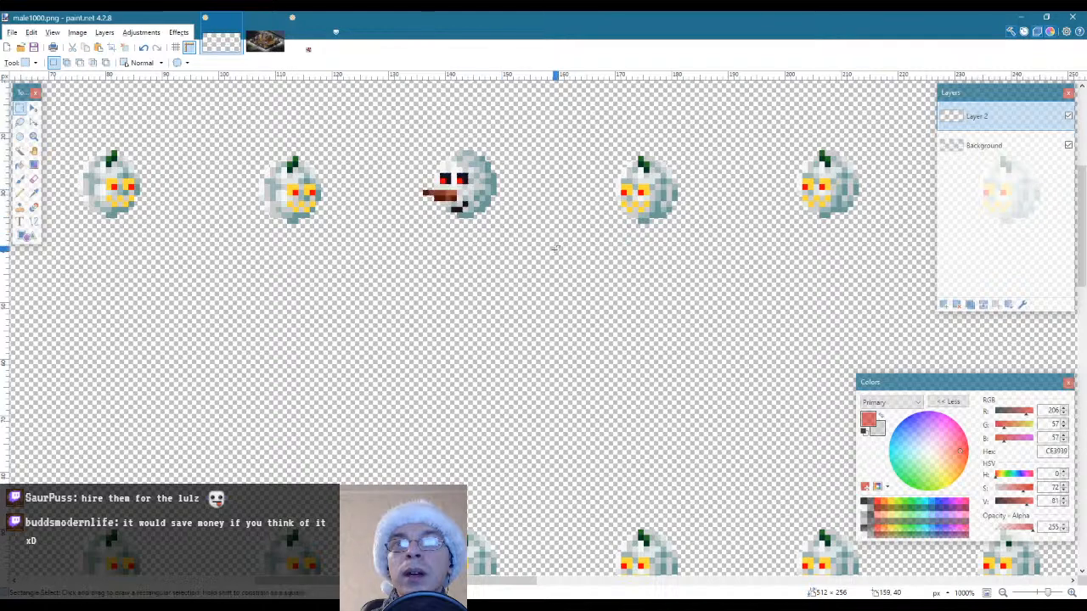
pyautogui.click(34, 122)
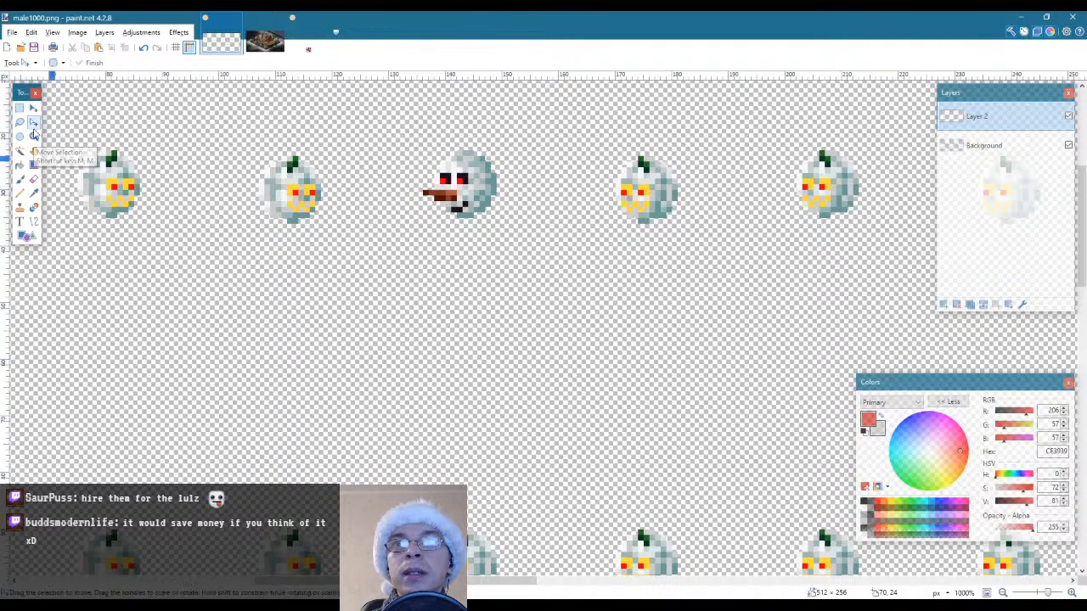
pyautogui.hotkey('ctrl', 'a')
pyautogui.click(20, 108)
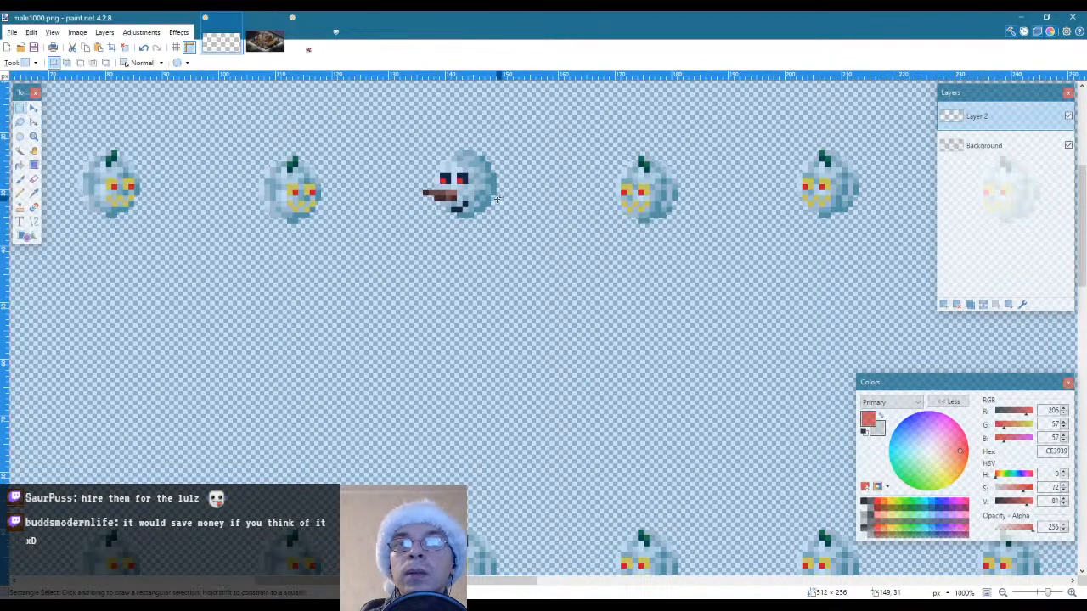
pyautogui.hotkey('ctrl', 'd')
# Reshade the fifth snowman's nose on Layer 2, sampling dark brown 540F00 for the lower row and light brown AF5D3F for the tip
pyautogui.click(31, 136)
pyautogui.click(404, 196)
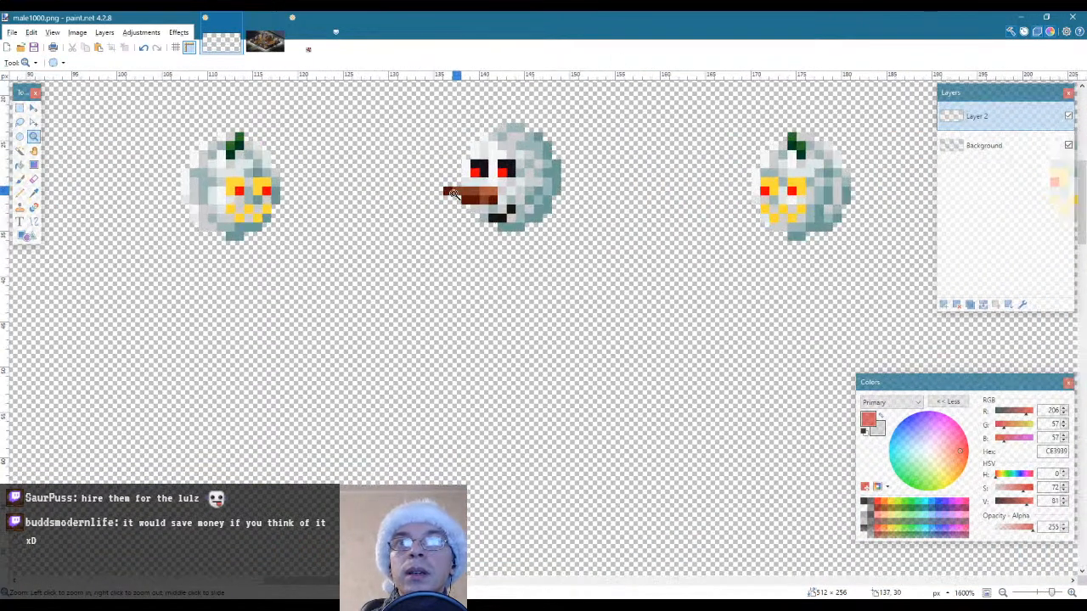
pyautogui.press('k')
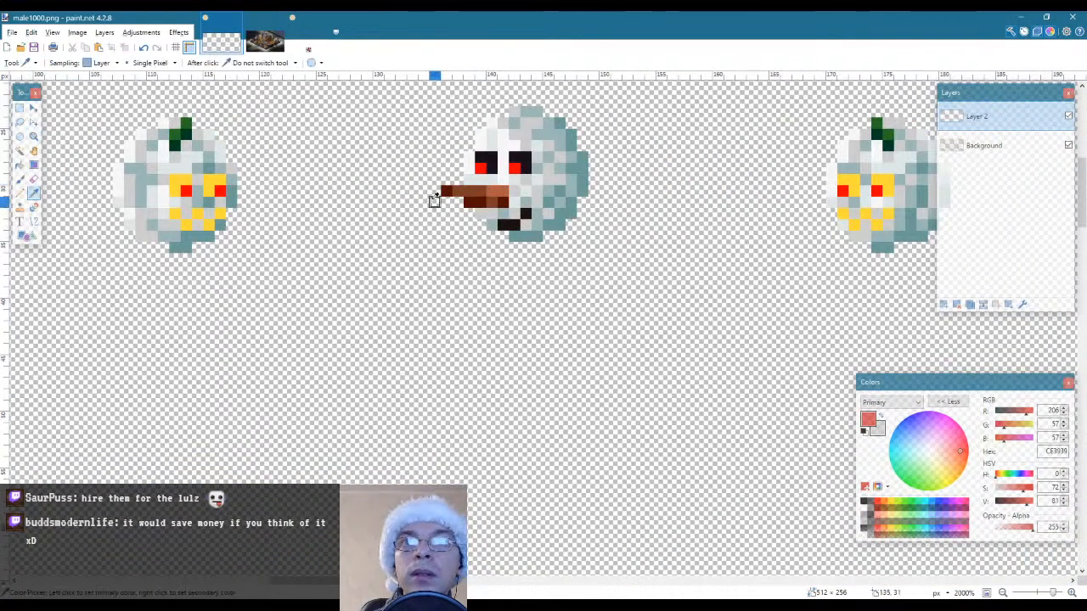
pyautogui.click(499, 199)
pyautogui.press('l')
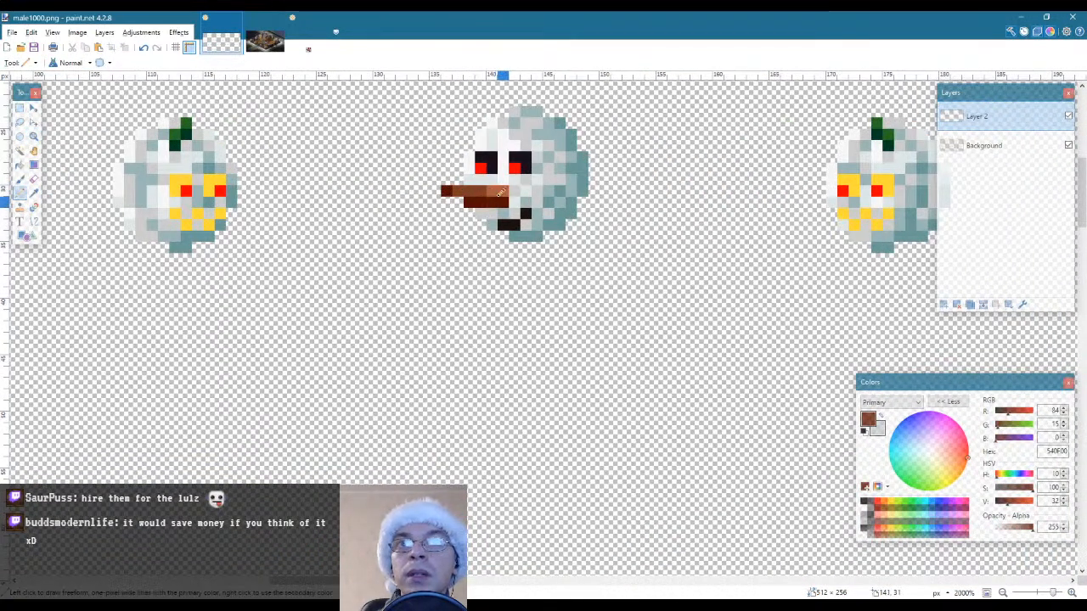
pyautogui.press('k')
pyautogui.click(495, 190)
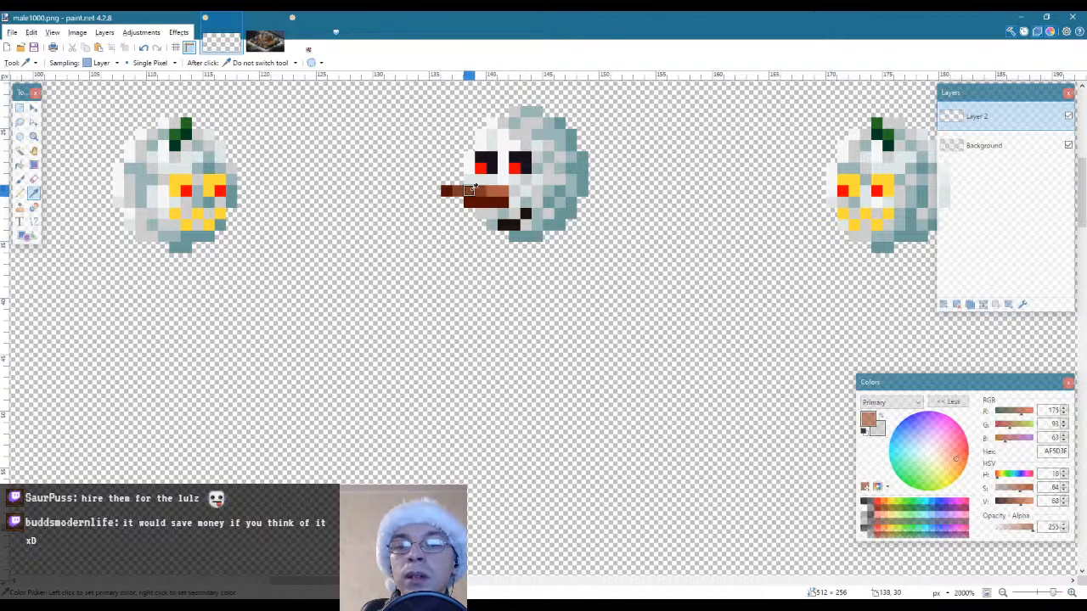
pyautogui.press('p')
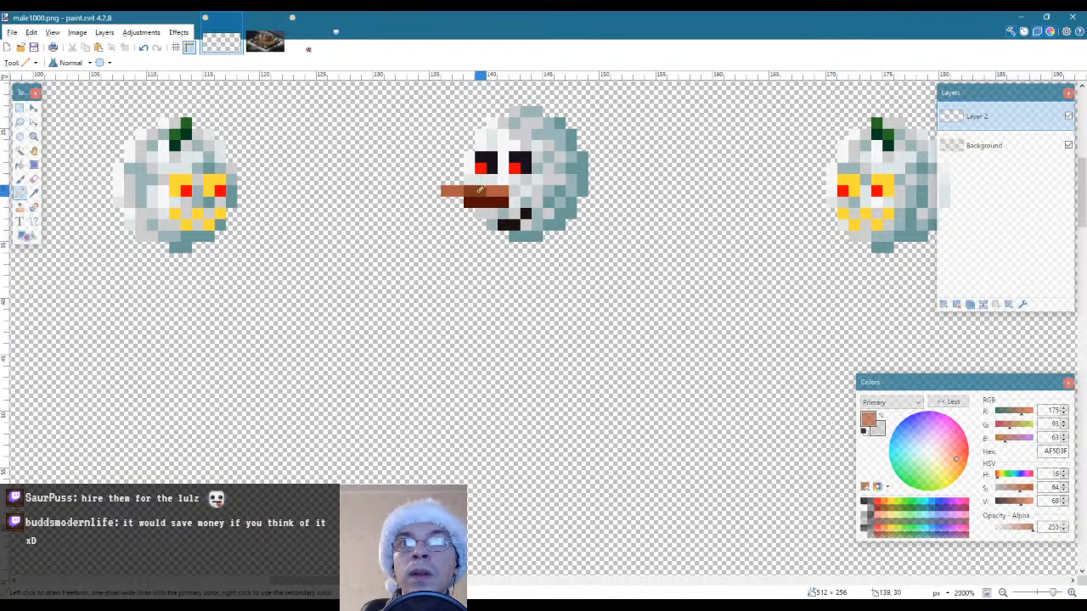
# Darken the base of the fifth snowman's nose with 540F00 and blend its upper row with the sampled mid-brown 7C3C25
pyautogui.press('k')
pyautogui.click(480, 197)
pyautogui.press('p')
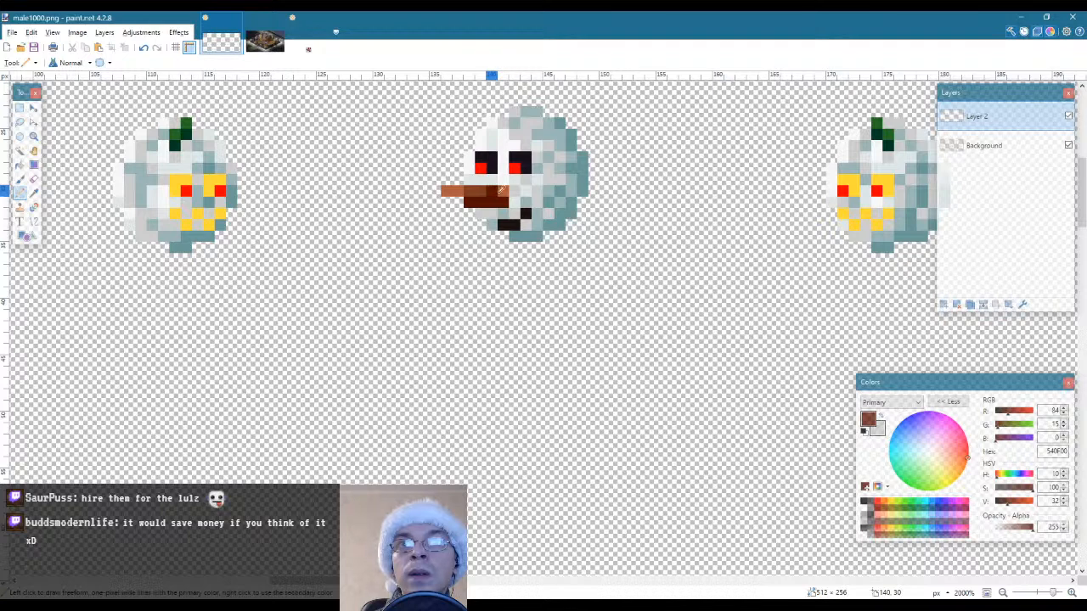
pyautogui.press('k')
pyautogui.click(476, 191)
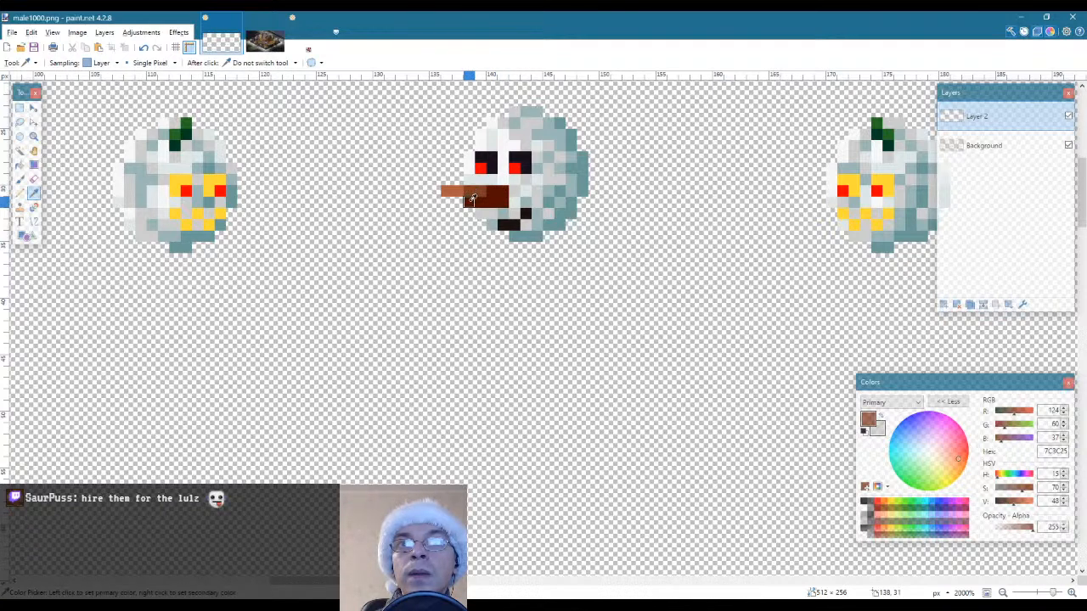
pyautogui.press('p')
pyautogui.click(492, 190)
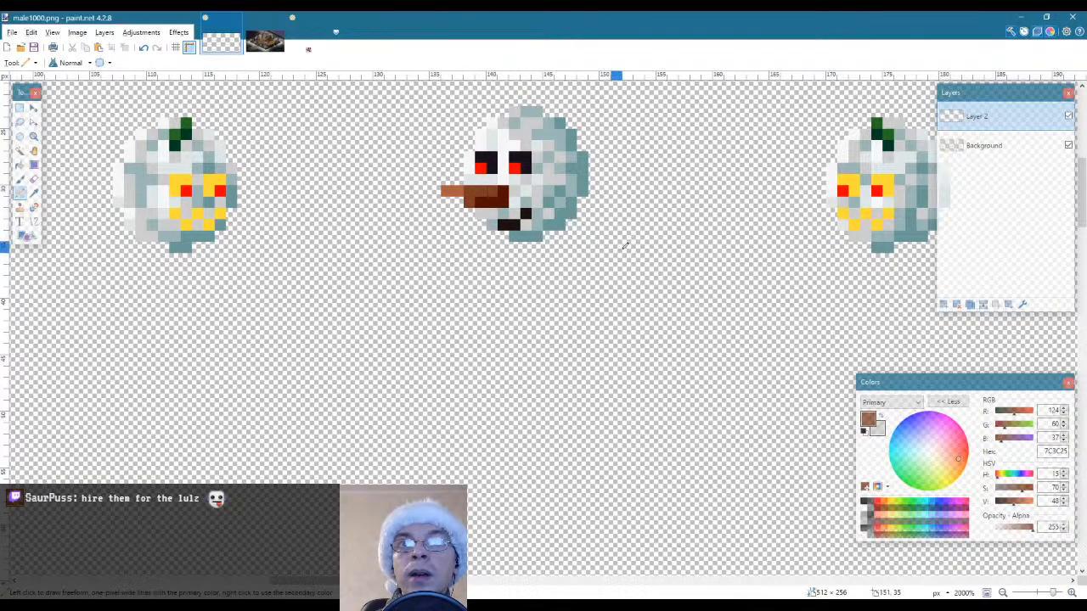
pyautogui.click(463, 189)
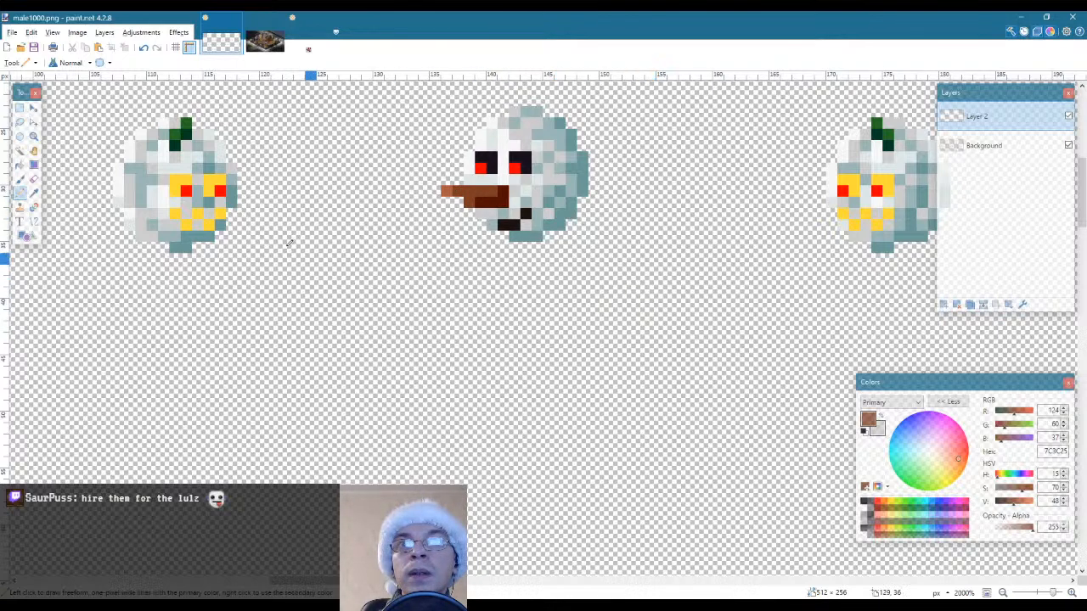
# Select only the second sprite's snowball pixels on the Background layer, using Magic Wand to exclude the empty area inside a rectangular selection
pyautogui.click(33, 136)
pyautogui.rightClick(360, 235)
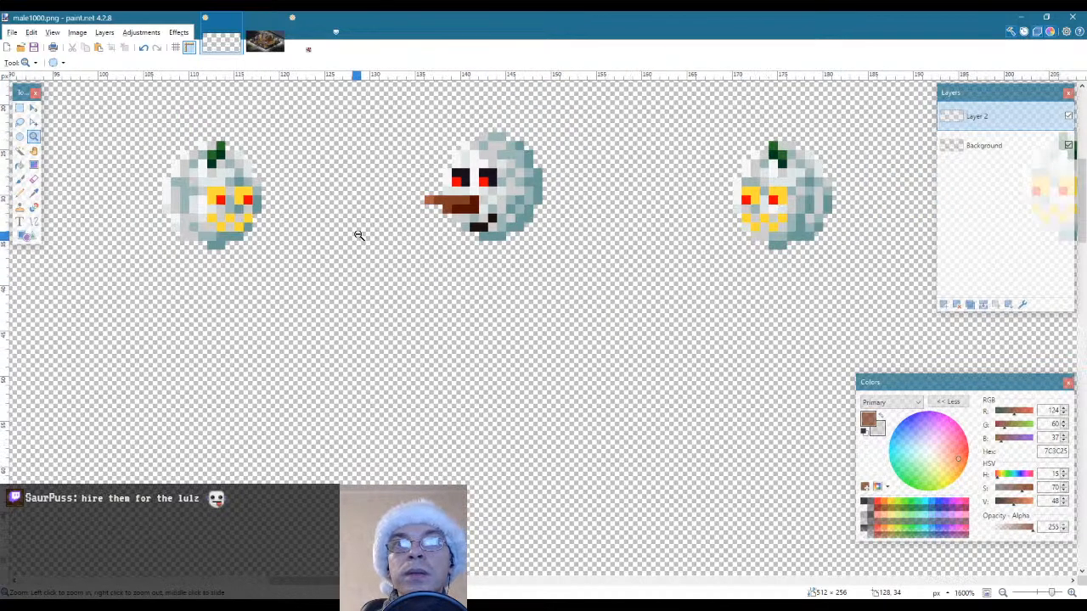
pyautogui.rightClick(359, 235)
pyautogui.rightClick(359, 235)
pyautogui.rightClick(359, 236)
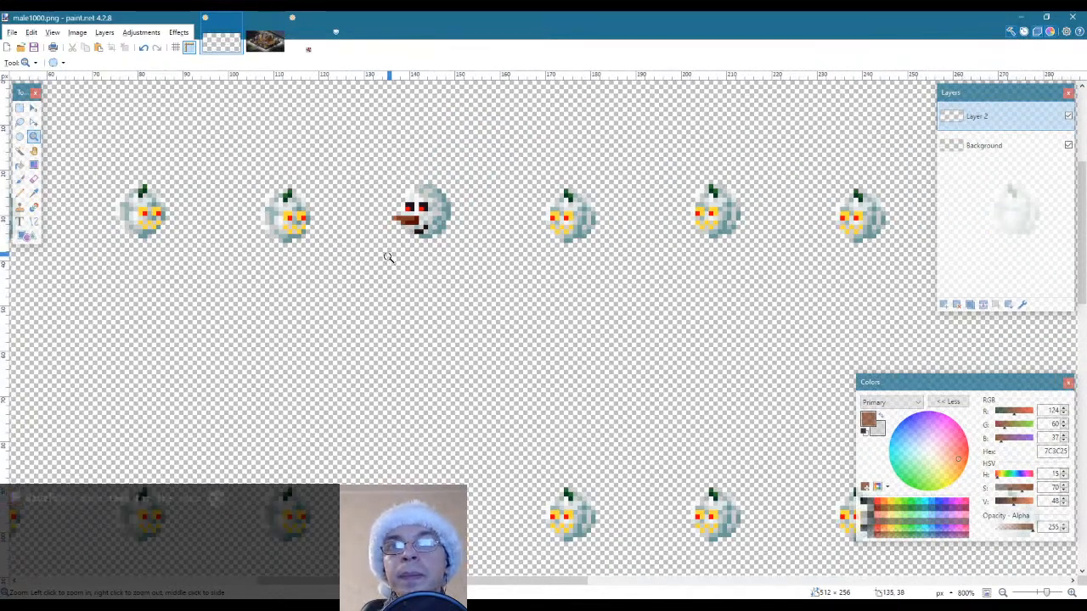
pyautogui.rightClick(405, 294)
pyautogui.rightClick(405, 294)
pyautogui.rightClick(406, 295)
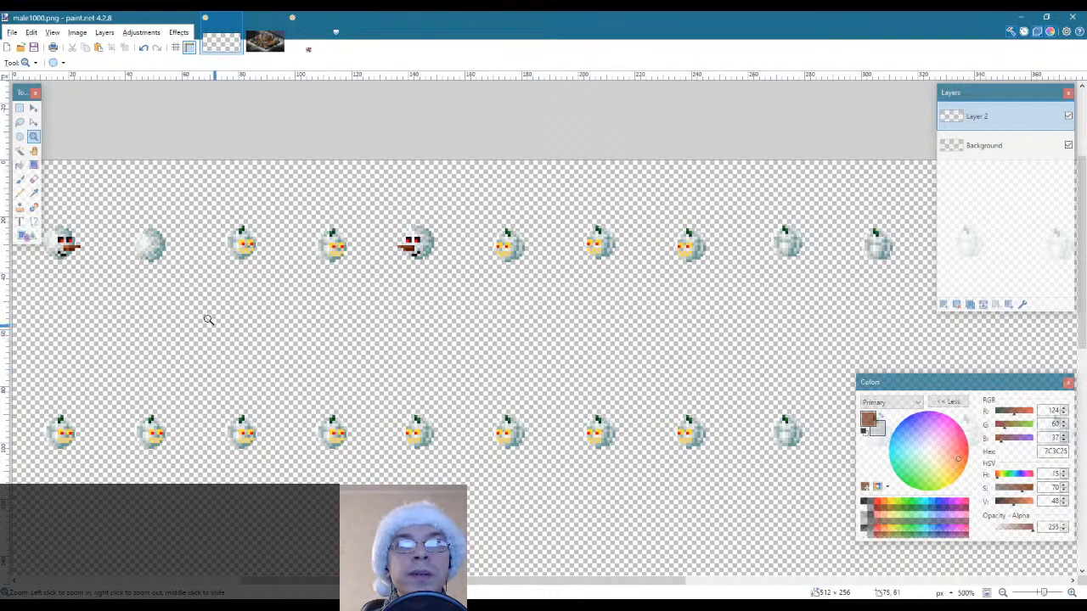
pyautogui.press('s')
pyautogui.moveTo(113, 211); pyautogui.dragTo(183, 276)
pyautogui.click(985, 145)
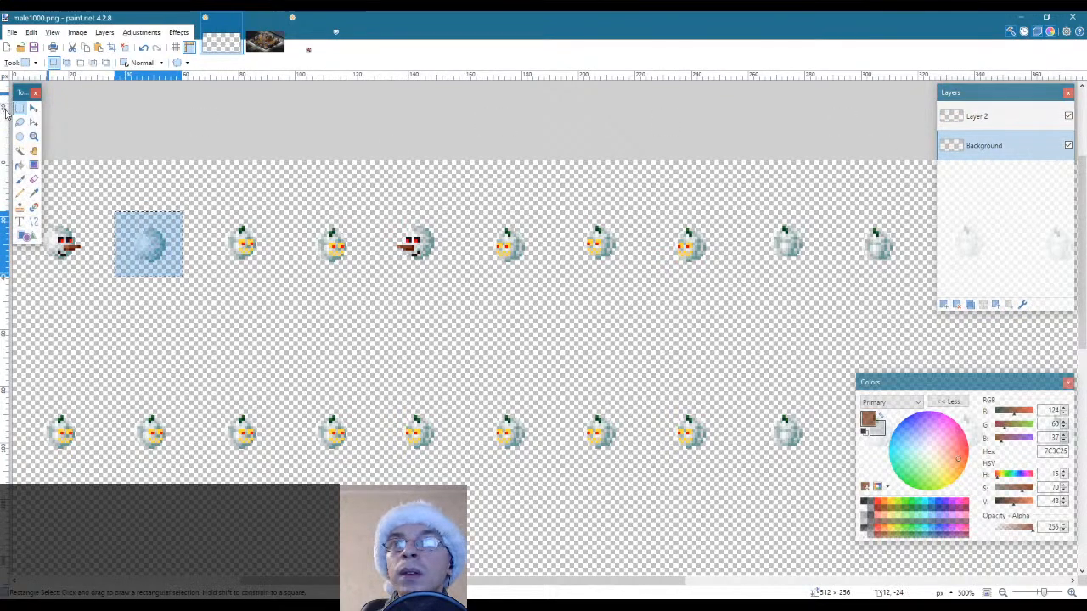
pyautogui.click(19, 150)
pyautogui.click(149, 244)
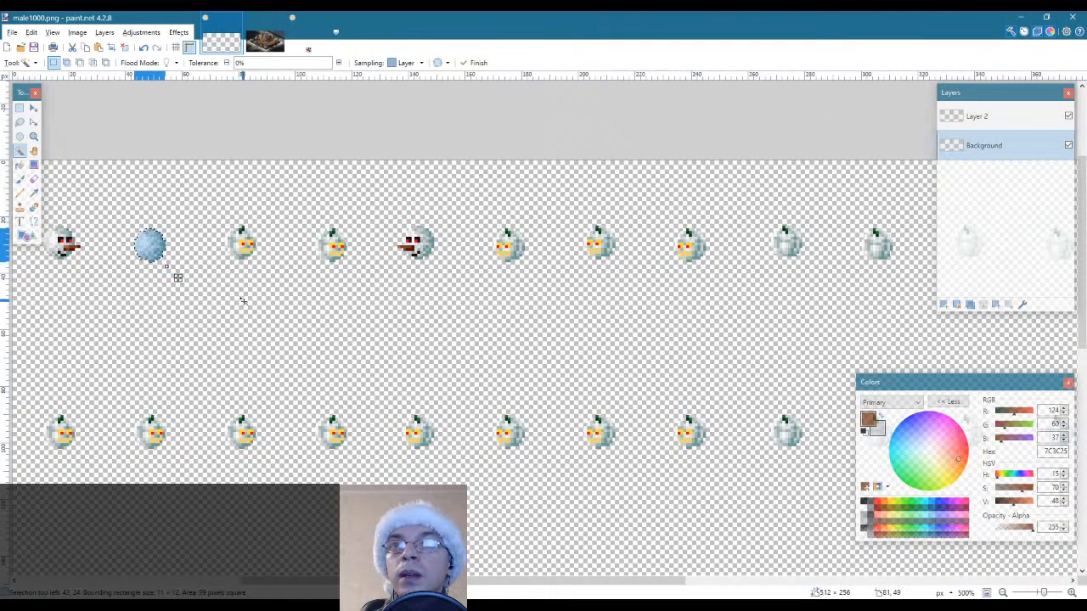
# Try to move the selected snowball pixels directly over to the ninth sprite in the first row
pyautogui.press('m')
pyautogui.moveTo(182, 279); pyautogui.dragTo(810, 300)
pyautogui.hotkey('ctrl', 'z')
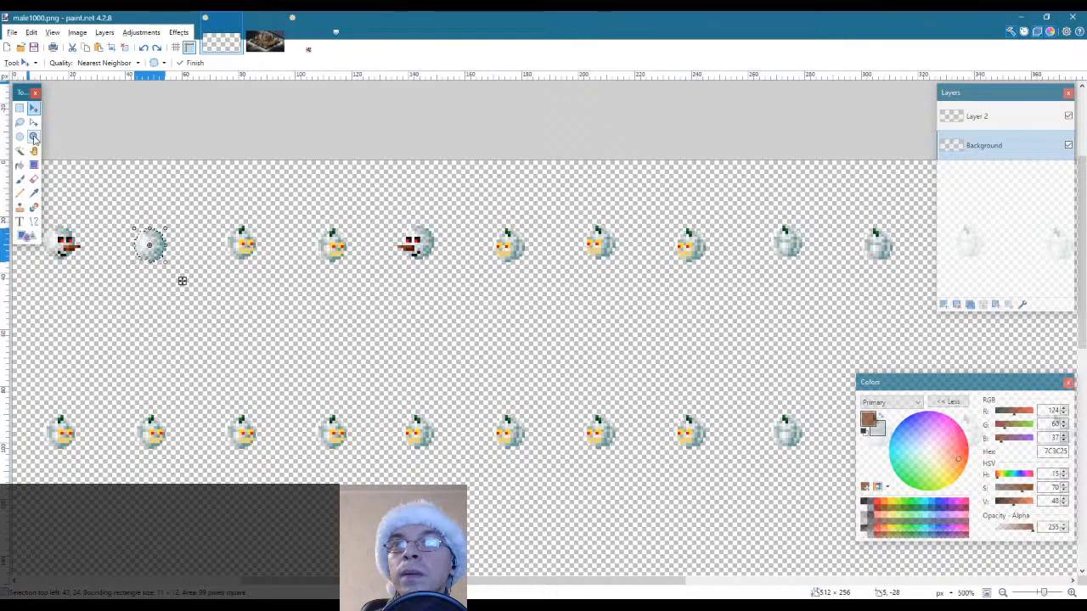
# Paste a copy of the snowball on the Background layer and place it over the ninth sprite in the first row
pyautogui.click(33, 136)
pyautogui.scroll(7, 794, 246)
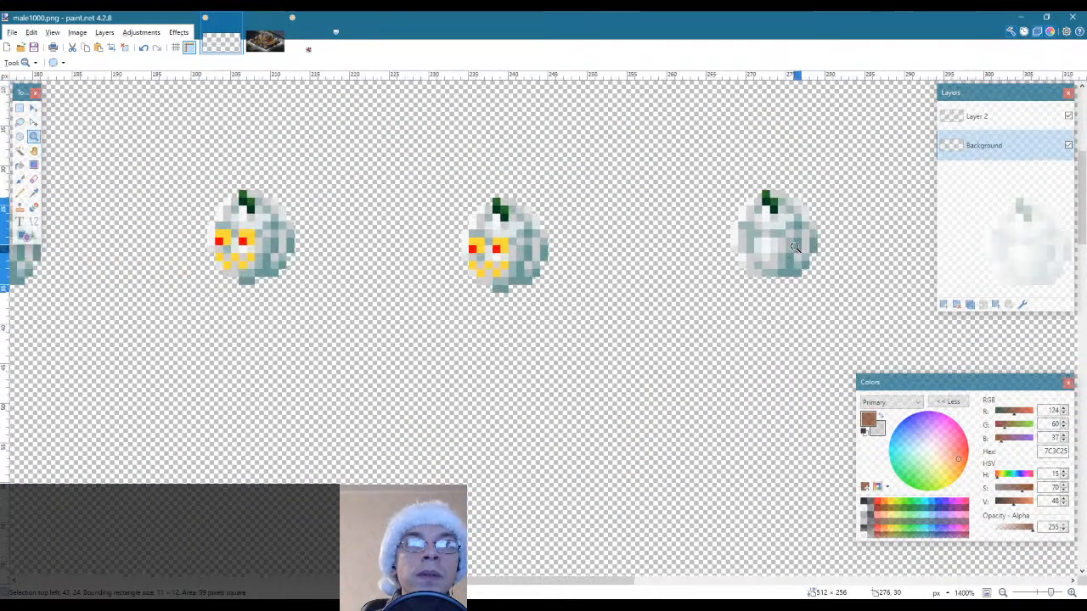
pyautogui.hotkey('ctrl', 'v')
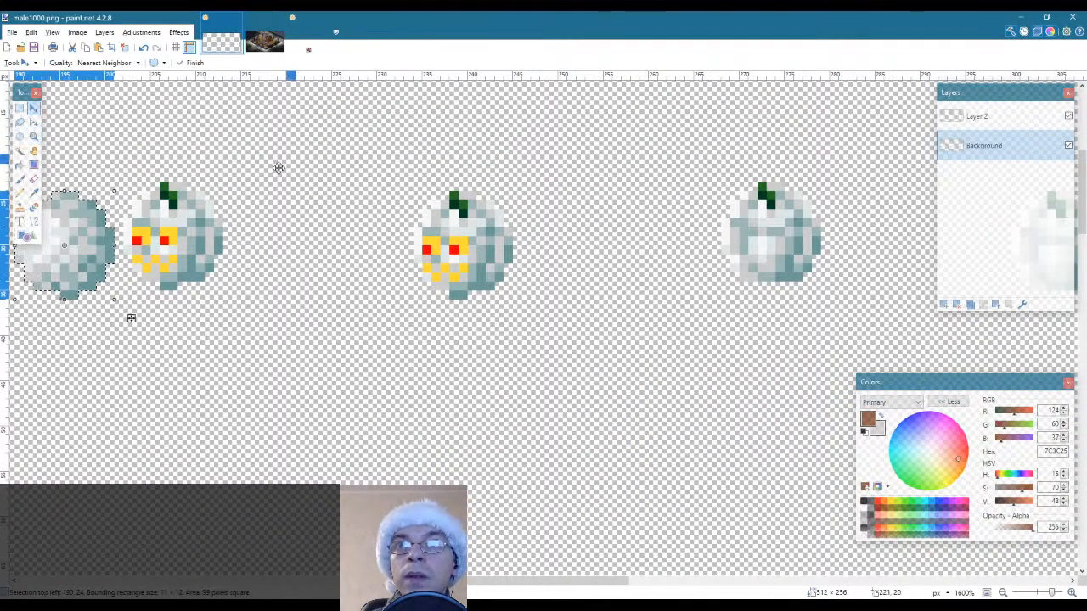
pyautogui.moveTo(132, 318); pyautogui.dragTo(838, 308)
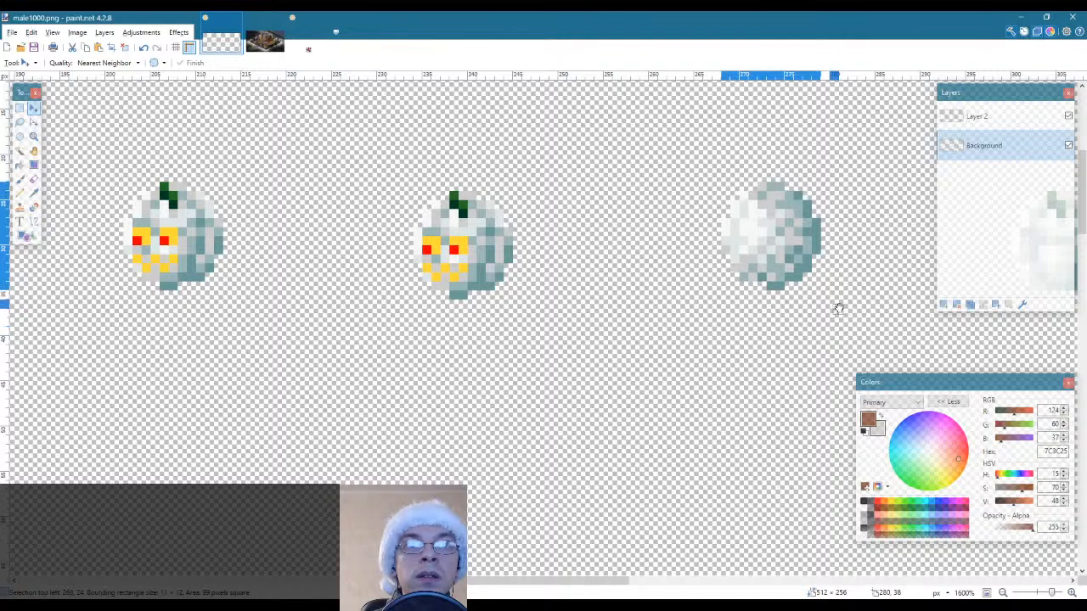
# Trim the ninth snowball by selecting a rectangle over its lowest row of pixels and deleting them from the Background layer
pyautogui.press('s')
pyautogui.click(730, 312)
pyautogui.moveTo(735, 304); pyautogui.dragTo(786, 287)
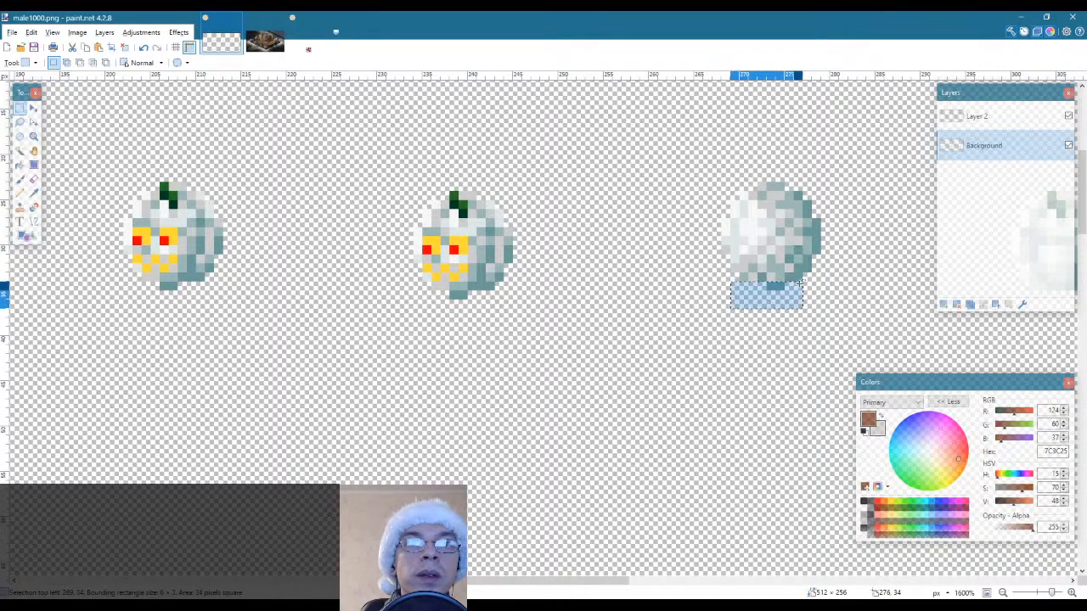
pyautogui.press('Delete')
pyautogui.click(635, 439)
# Select only the trimmed ninth snowball's pixels, using Magic Wand to exclude the empty area inside a rectangular selection
pyautogui.moveTo(518, 585); pyautogui.dragTo(608, 584)
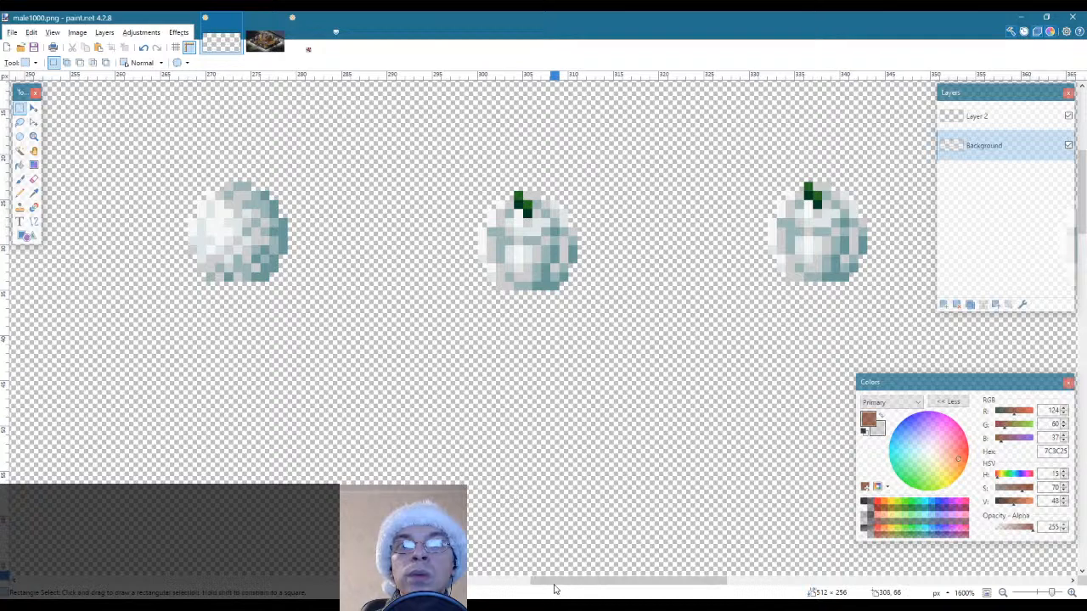
pyautogui.moveTo(153, 155); pyautogui.dragTo(360, 353)
pyautogui.click(19, 150)
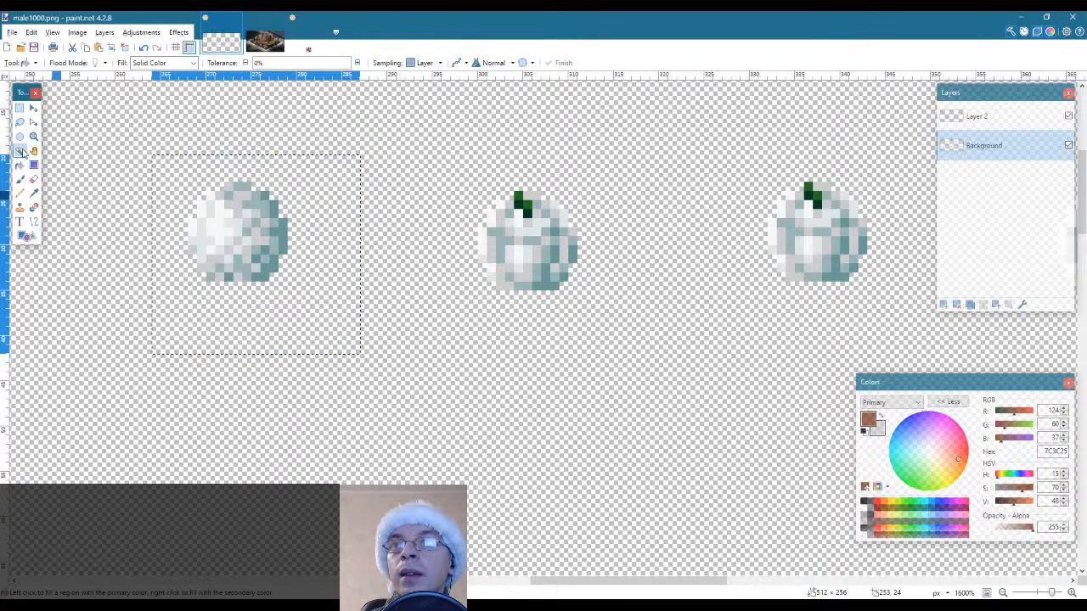
pyautogui.click(338, 331)
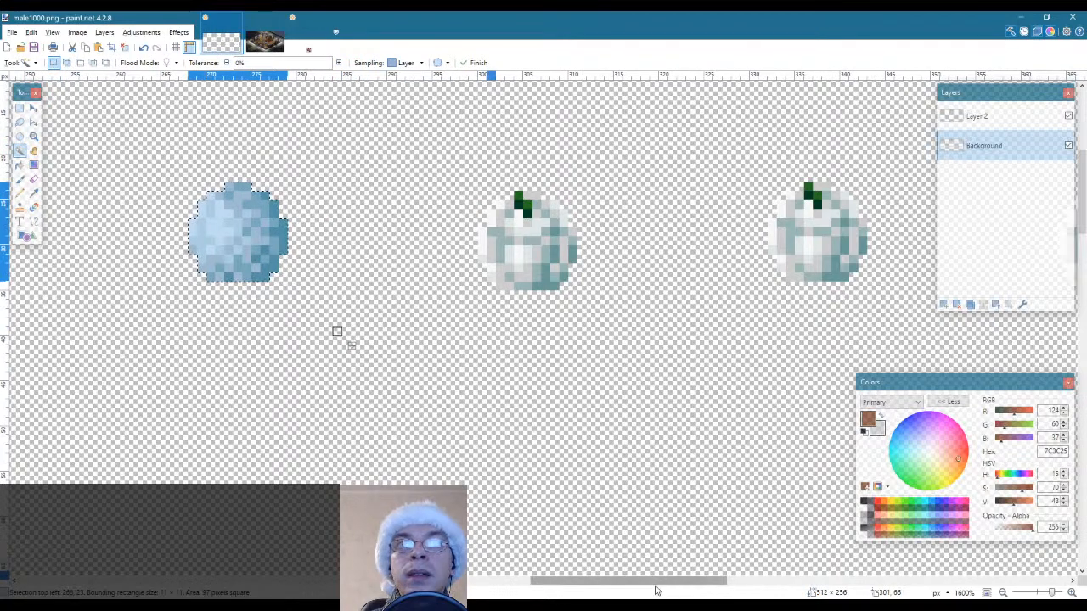
# Paste a copy of the trimmed snowball over the thirteenth sprite in the first row and deselect it
pyautogui.moveTo(676, 583); pyautogui.dragTo(836, 596)
pyautogui.hotkey('ctrl', 'v')
pyautogui.moveTo(133, 299); pyautogui.dragTo(559, 299)
pyautogui.press('s')
pyautogui.click(618, 323)
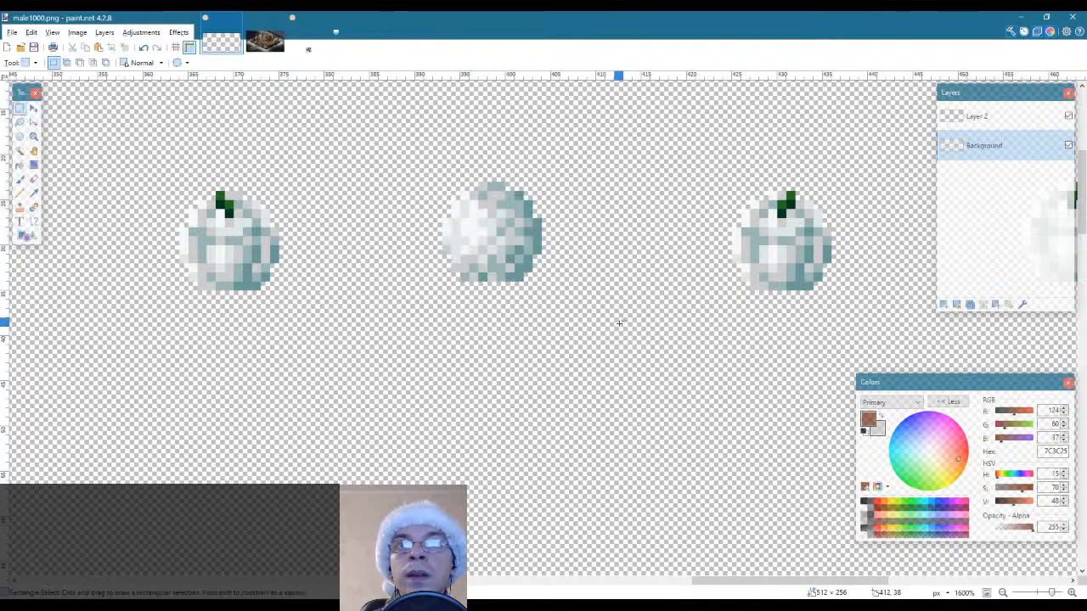
# Select the two-pixel tip of the fifth snowman's carrot nose
pyautogui.click(34, 136)
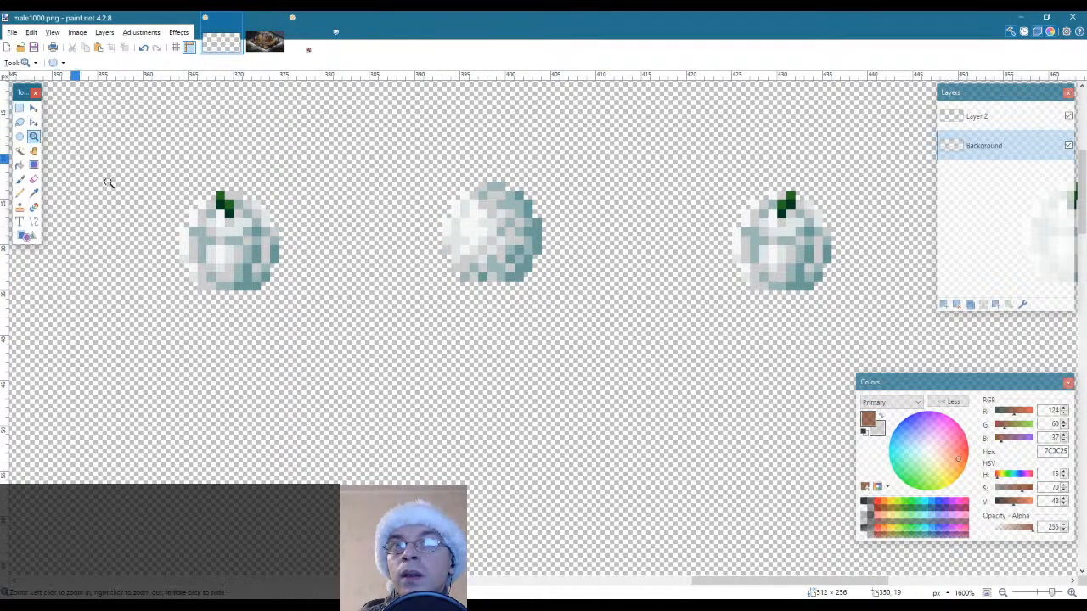
pyautogui.rightClick(359, 332)
pyautogui.rightClick(362, 331)
pyautogui.rightClick(362, 331)
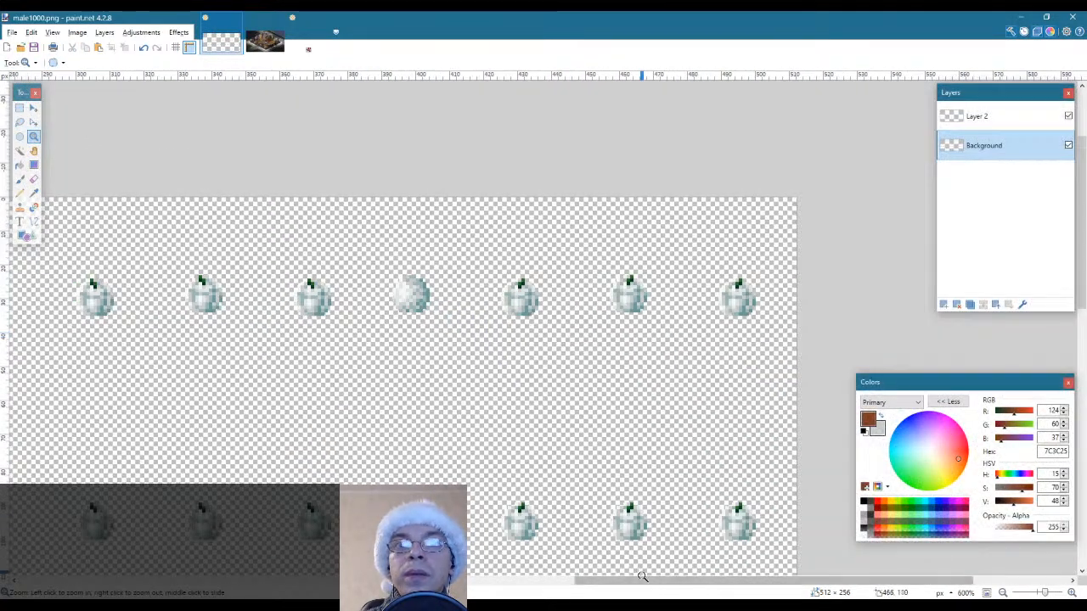
pyautogui.moveTo(591, 580); pyautogui.dragTo(430, 559)
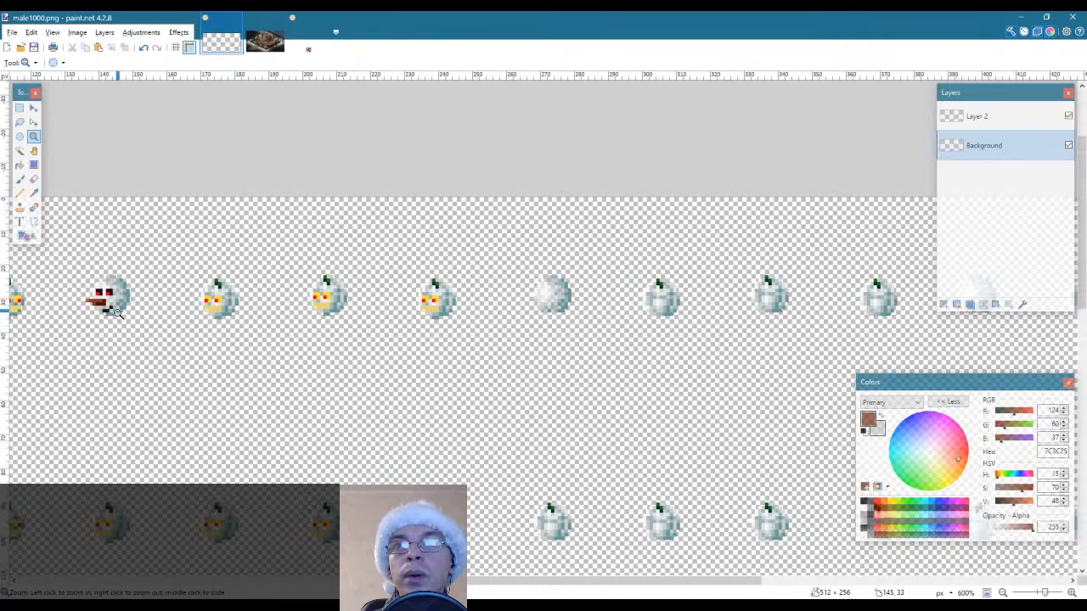
pyautogui.scroll(3, 88, 315)
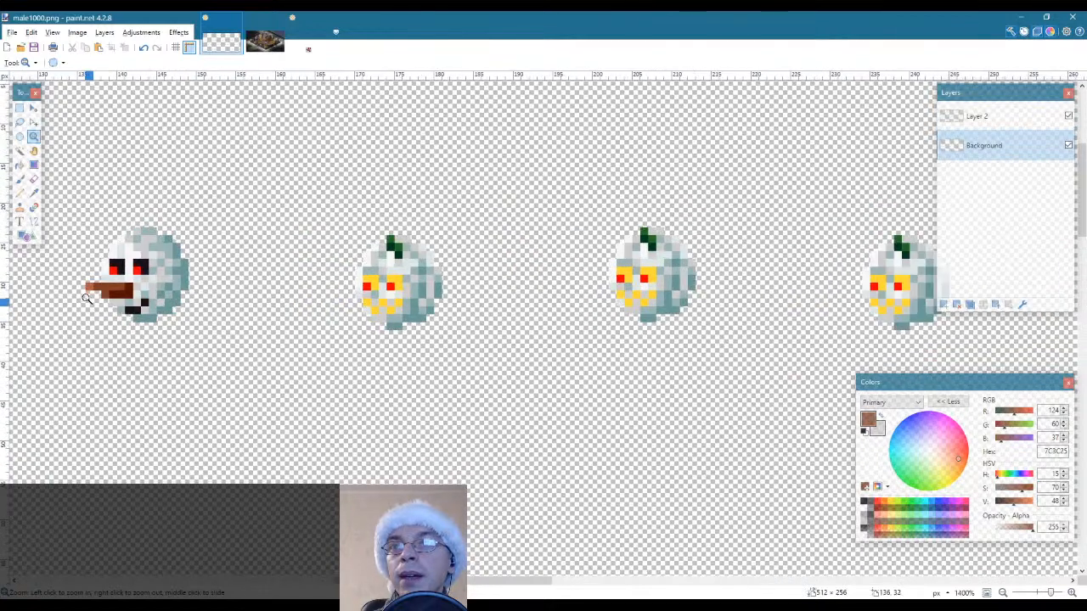
pyautogui.press('s')
pyautogui.moveTo(87, 287); pyautogui.dragTo(101, 287)
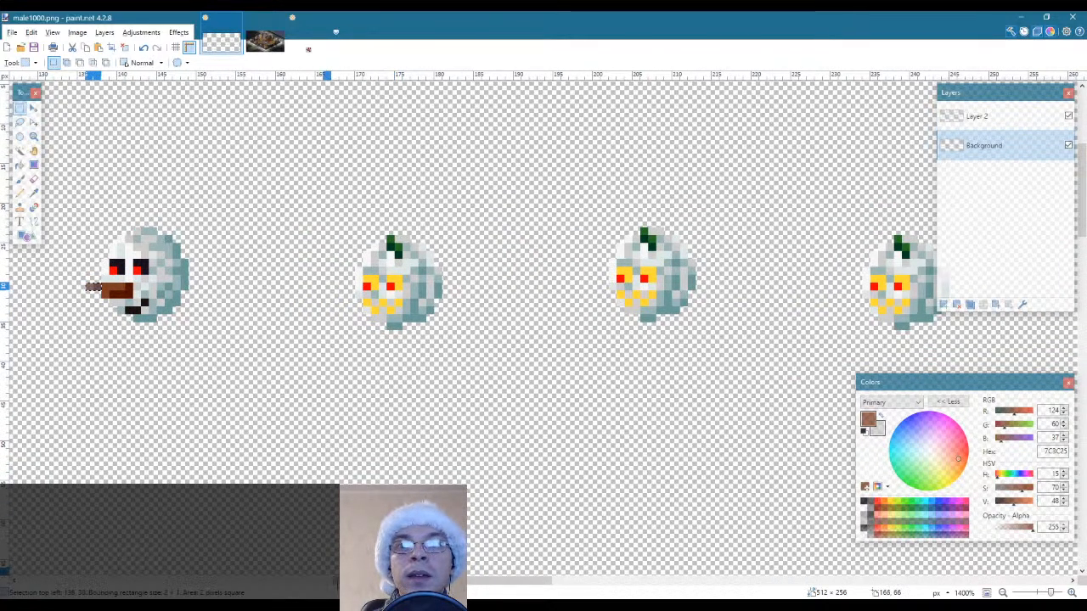
pyautogui.moveTo(355, 582); pyautogui.dragTo(481, 581)
pyautogui.press('m')
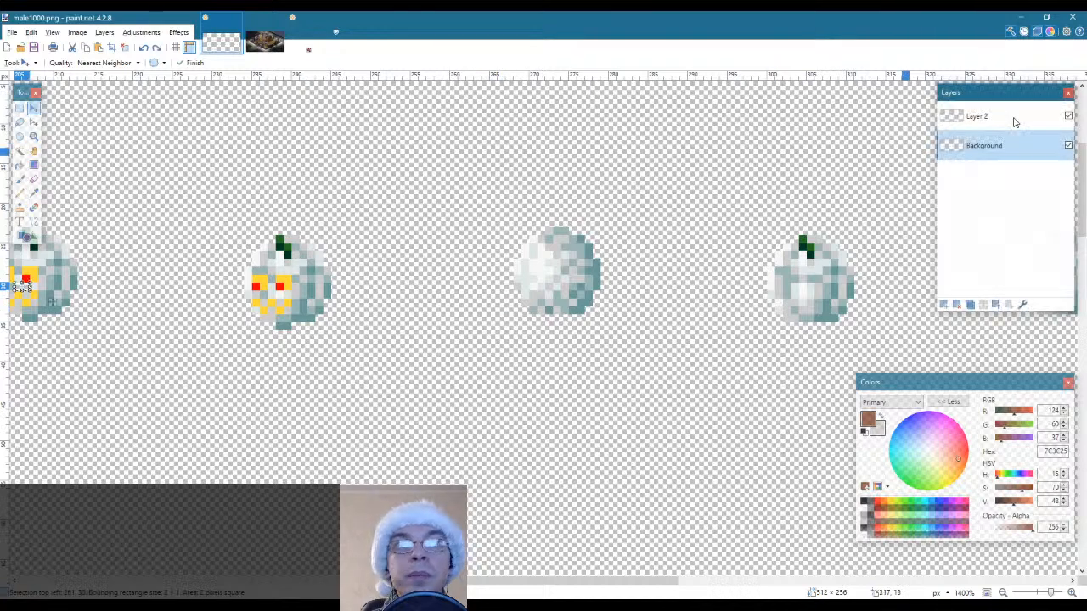
pyautogui.click(976, 116)
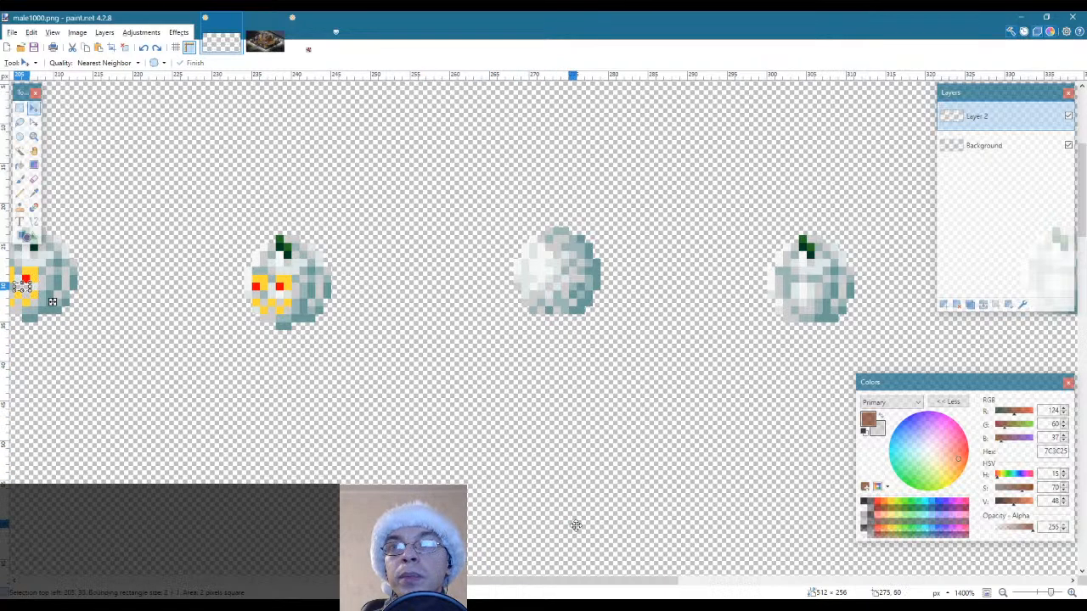
pyautogui.hotkey('alt', 'pagedown')
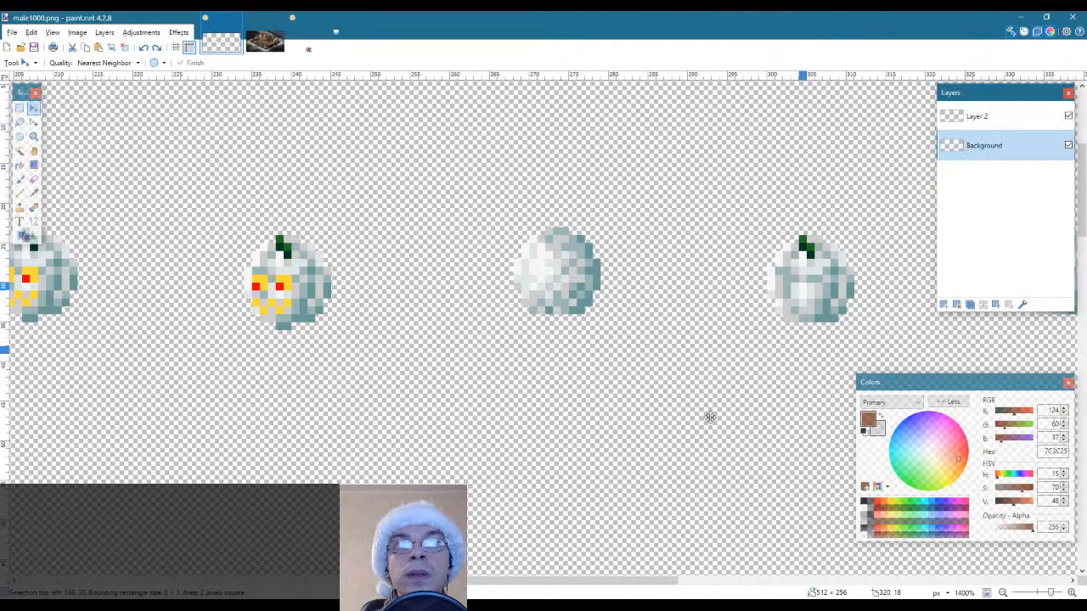
pyautogui.moveTo(548, 582); pyautogui.dragTo(379, 583)
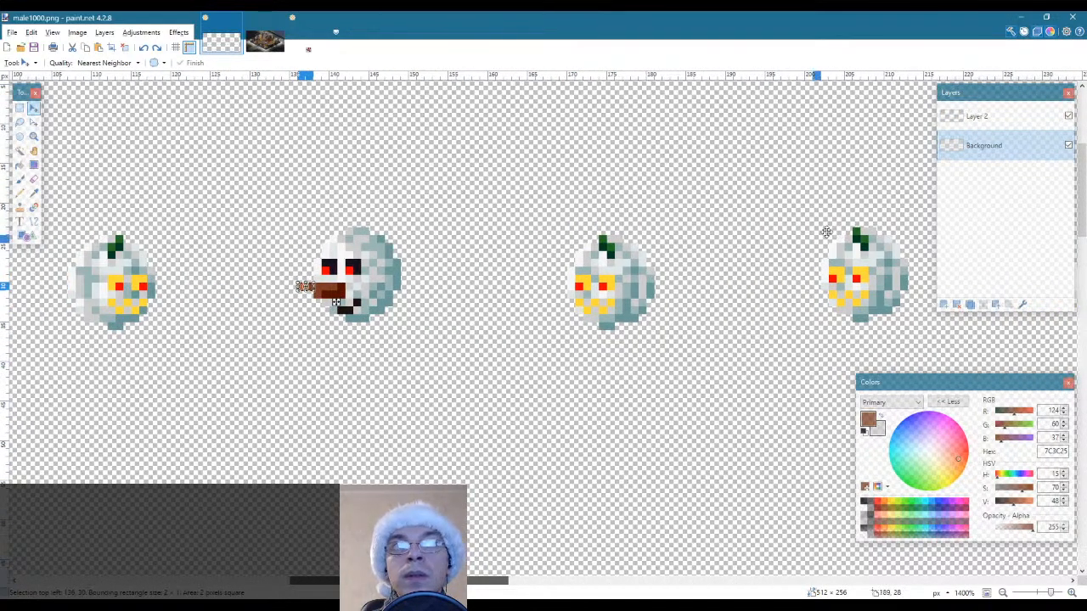
# Copy the selected nose tip from Layer 2 and paste it on that layer against the ninth snowball's left edge
pyautogui.click(977, 116)
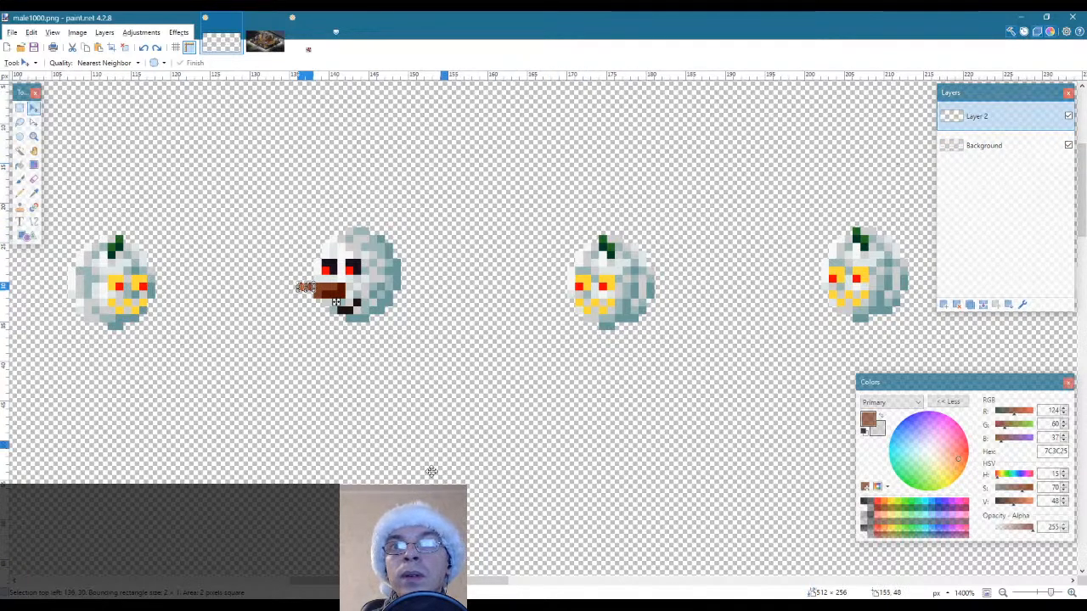
pyautogui.hscroll(15, 431, 472)
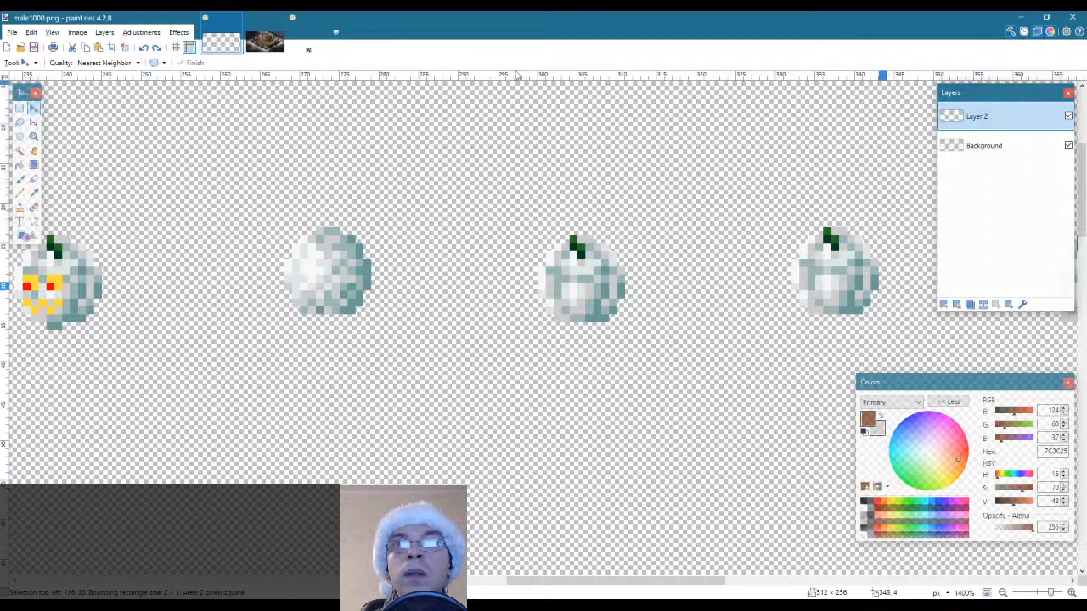
pyautogui.press('s')
pyautogui.hotkey('ctrl', 'v')
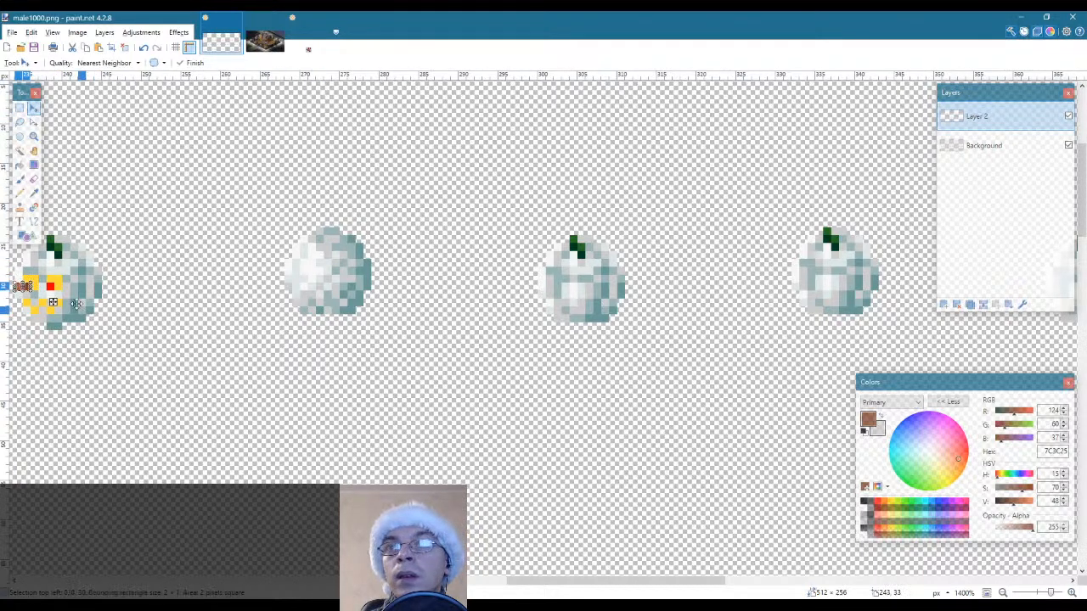
pyautogui.moveTo(51, 303); pyautogui.dragTo(307, 294)
pyautogui.press('s')
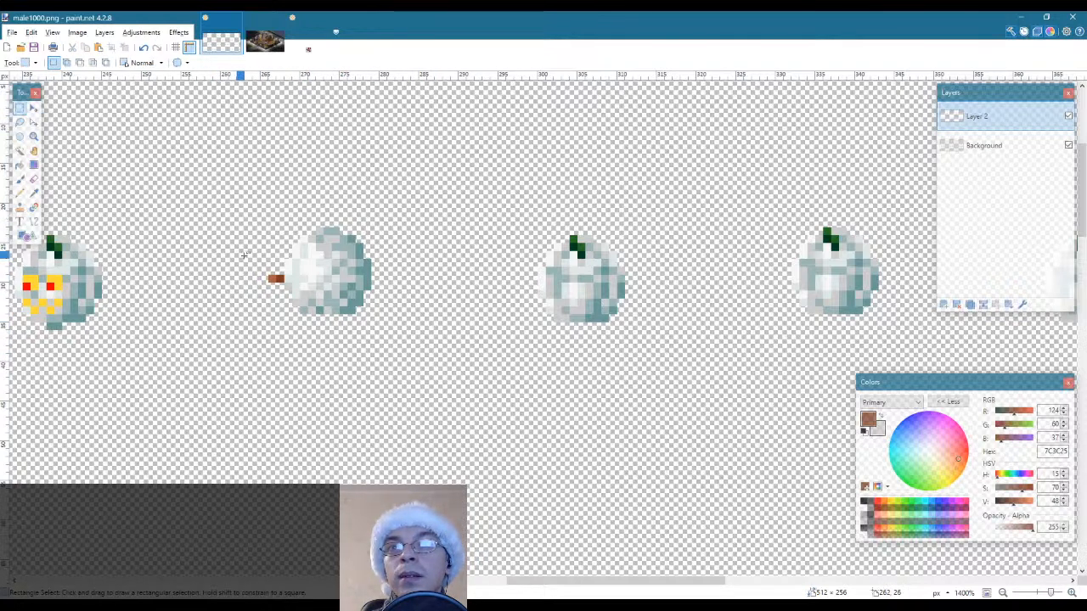
pyautogui.moveTo(243, 255); pyautogui.dragTo(274, 297)
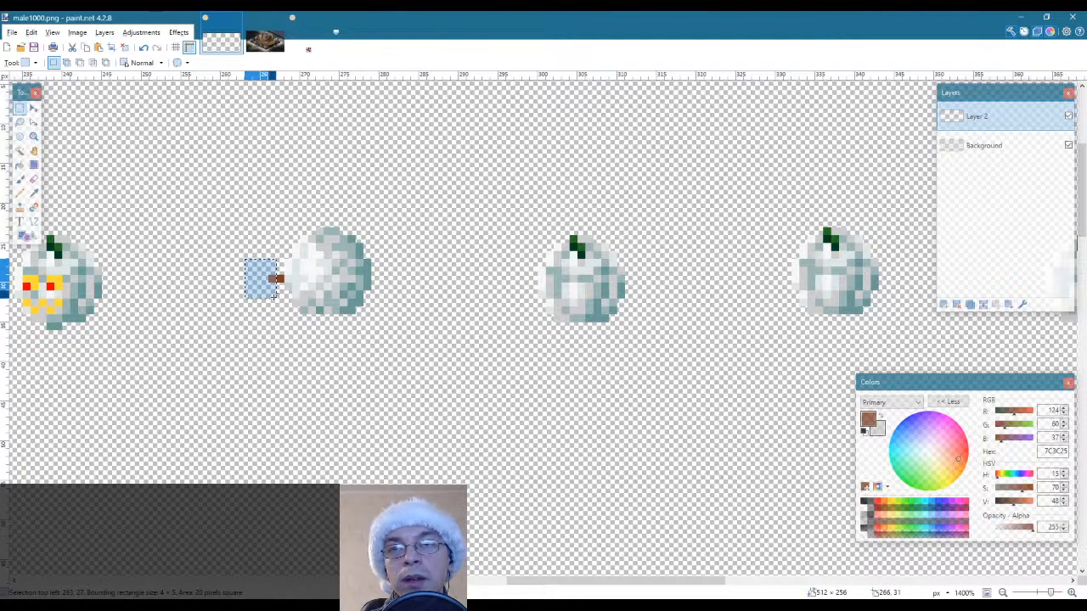
pyautogui.press('m')
pyautogui.press('Right')
pyautogui.press('s')
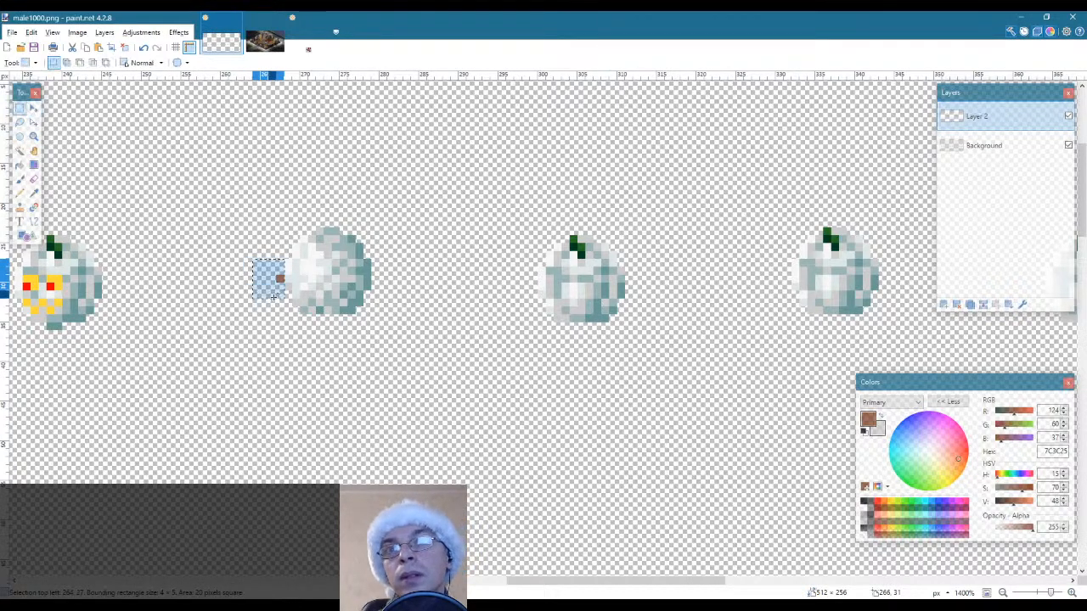
pyautogui.click(443, 367)
pyautogui.hotkey('ctrl', 'z')
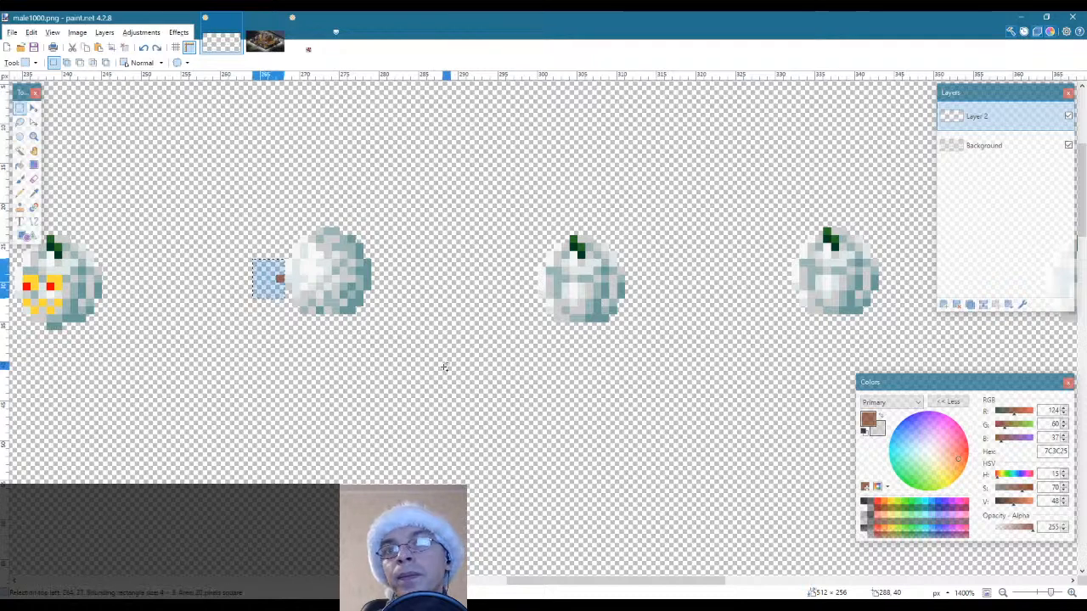
pyautogui.press('m')
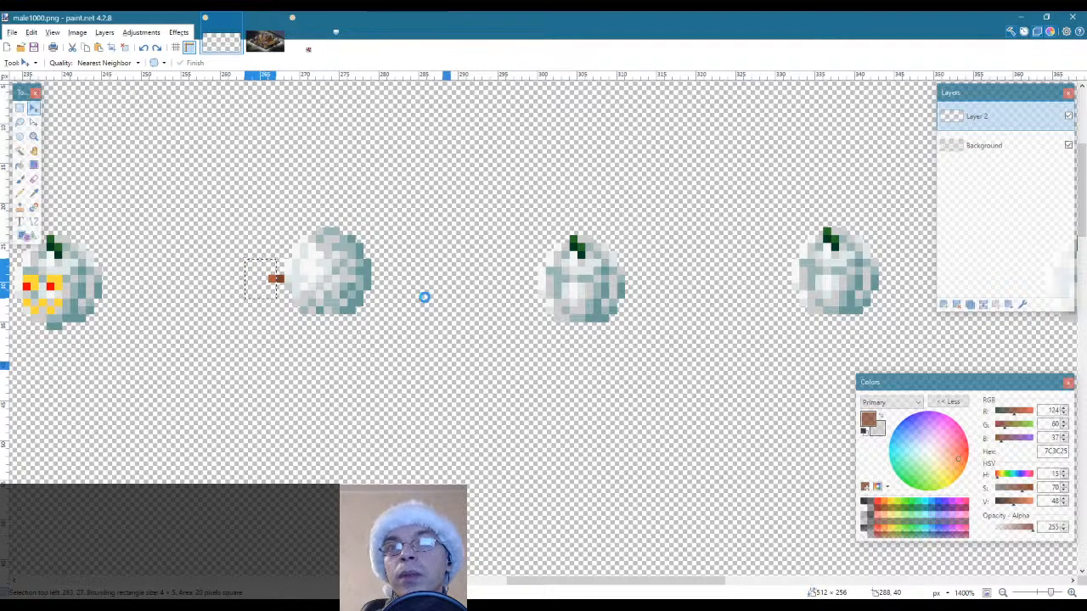
pyautogui.hotkey('ctrl', 'shift', 's')
pyautogui.click(493, 301)
pyautogui.press('s')
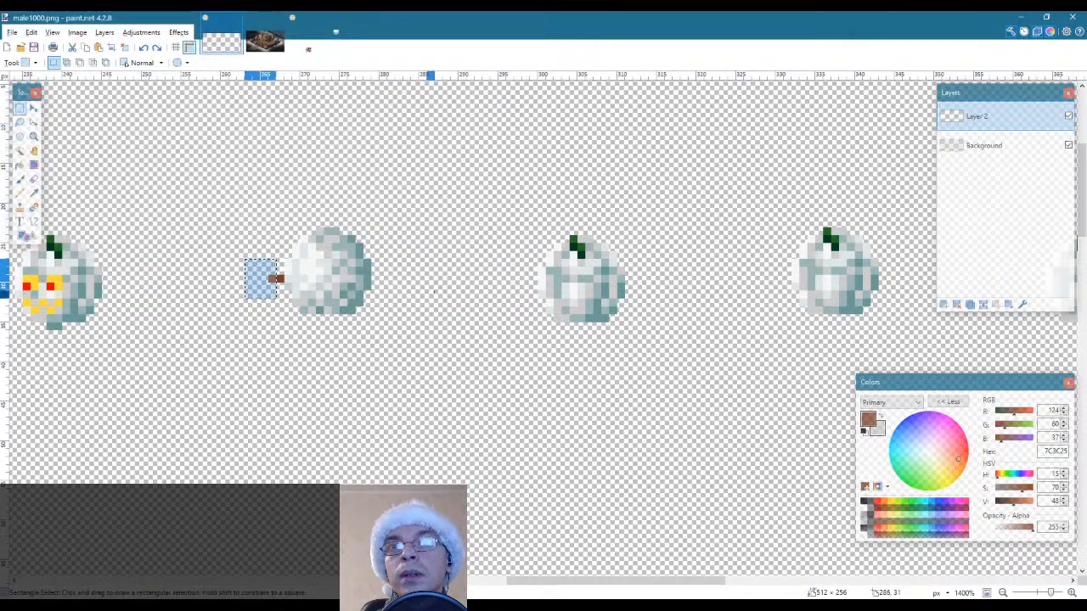
pyautogui.click(425, 294)
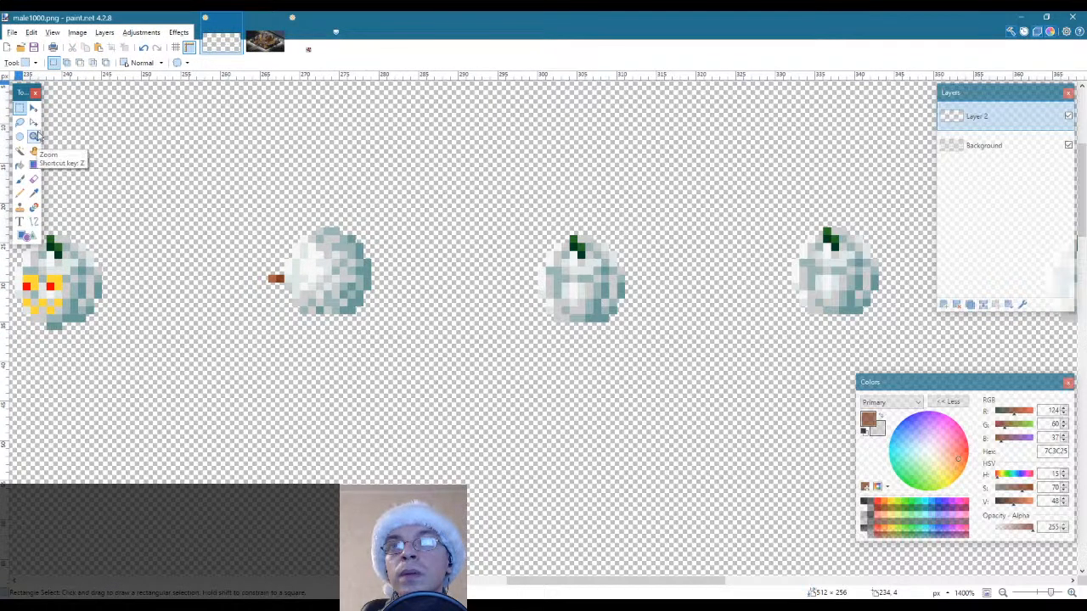
# Copy the ninth snowball's two-pixel nose tip on Layer 2 and place the copy against the thirteenth snowball's right edge
pyautogui.moveTo(273, 277); pyautogui.dragTo(282, 280)
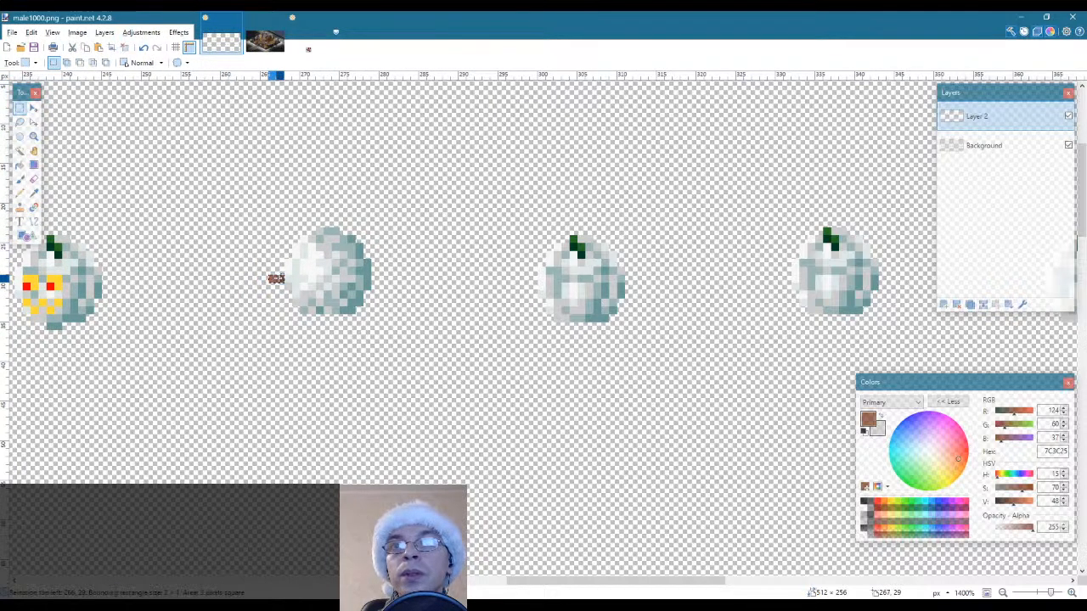
pyautogui.moveTo(520, 584); pyautogui.dragTo(684, 579)
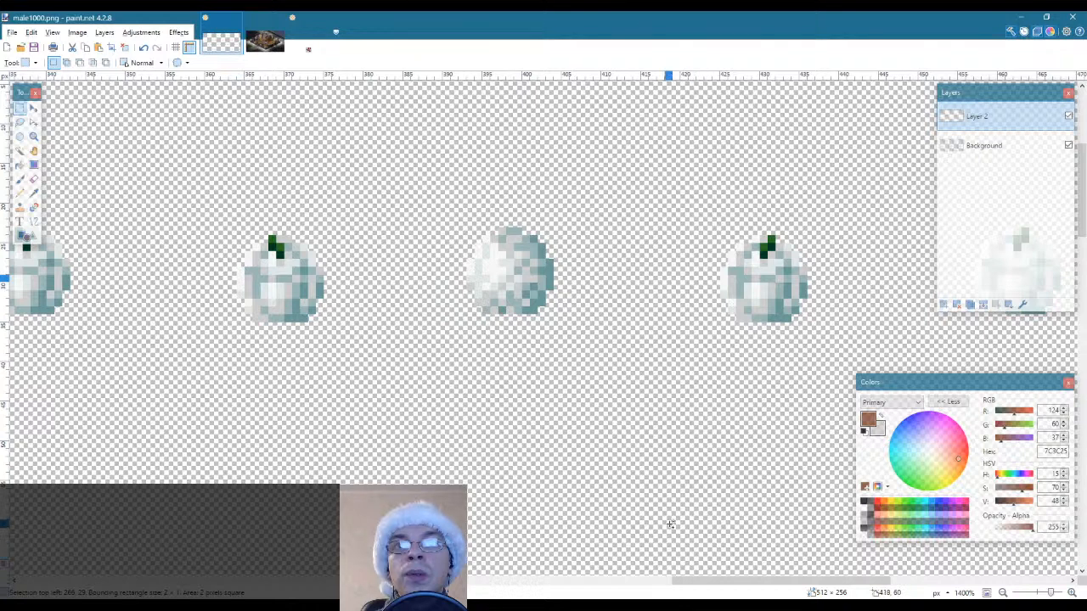
pyautogui.hotkey('ctrl', 'v')
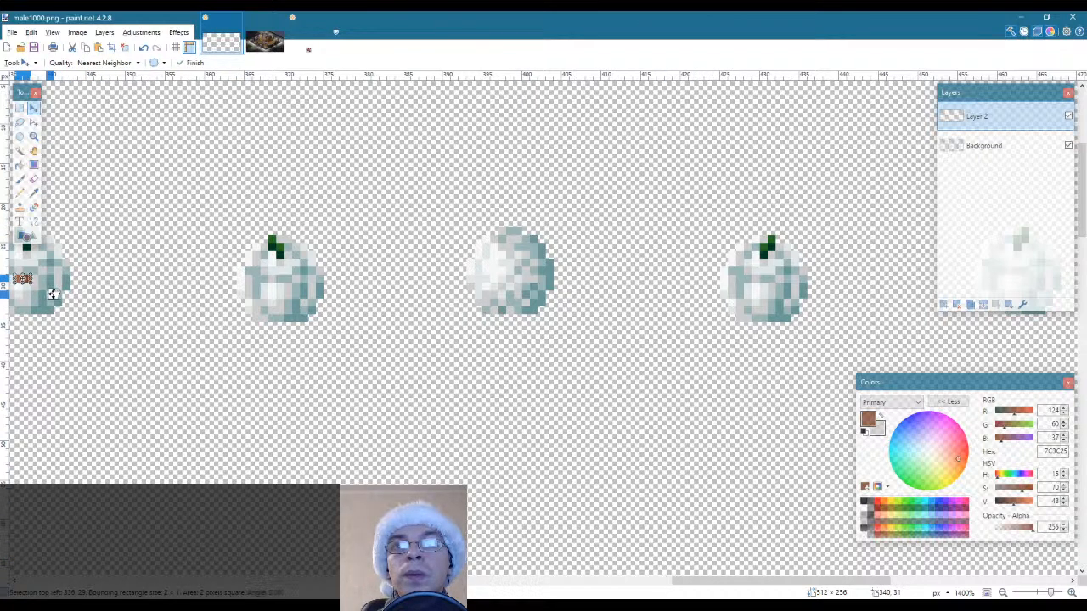
pyautogui.moveTo(53, 294); pyautogui.dragTo(592, 294)
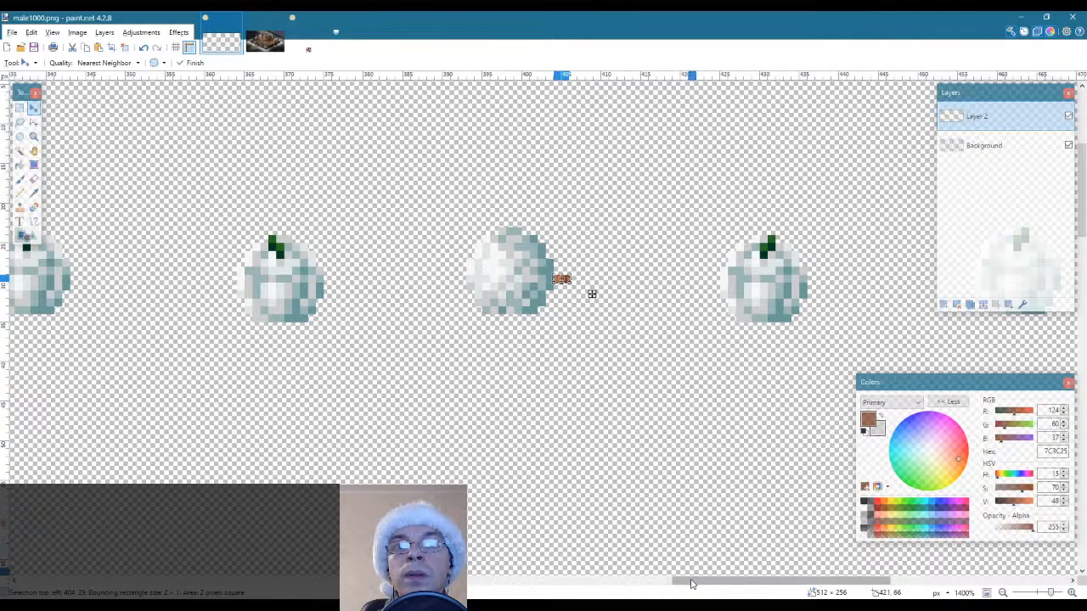
pyautogui.moveTo(692, 584); pyautogui.dragTo(641, 585)
pyautogui.press('s')
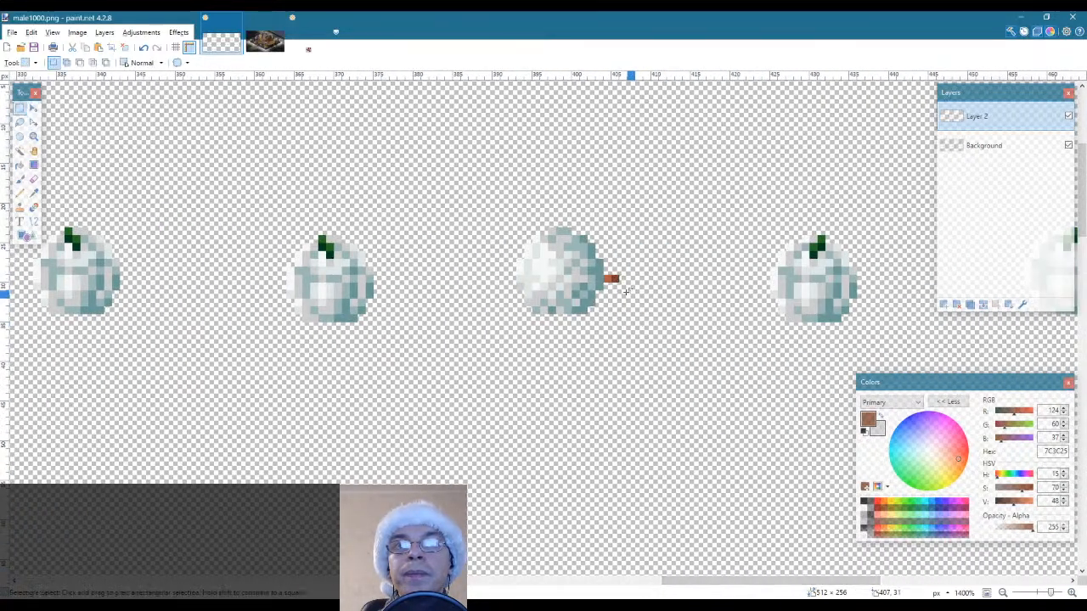
# Sample AF5D3F and 7C3C25 from the thirteenth snowball's nose tip and swap its two pixels' colors with the Pencil, putting the darker one beside the head
pyautogui.press('k')
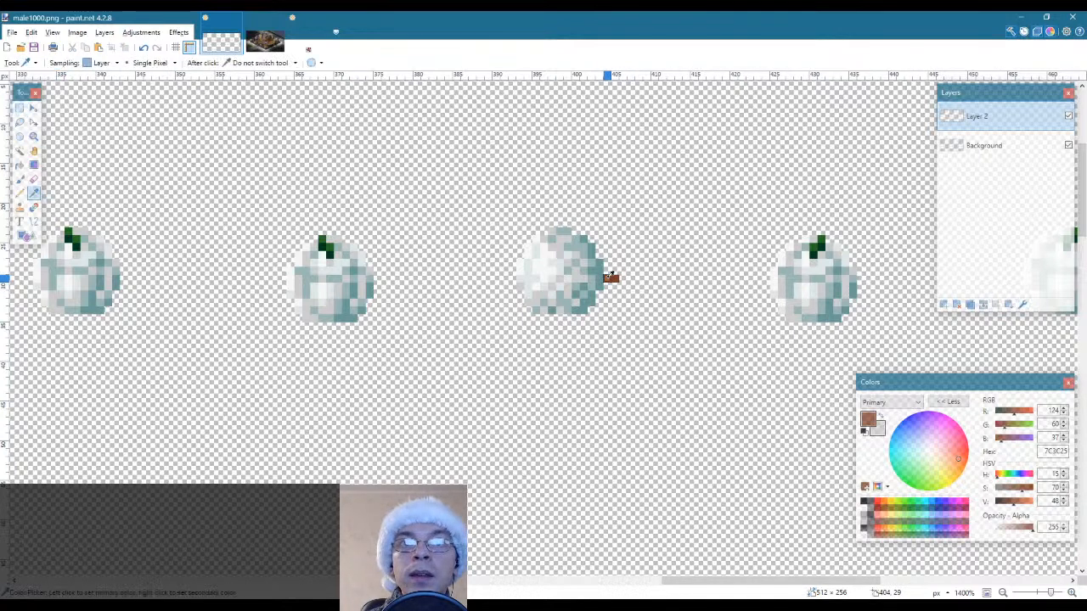
pyautogui.click(611, 278)
pyautogui.press('p')
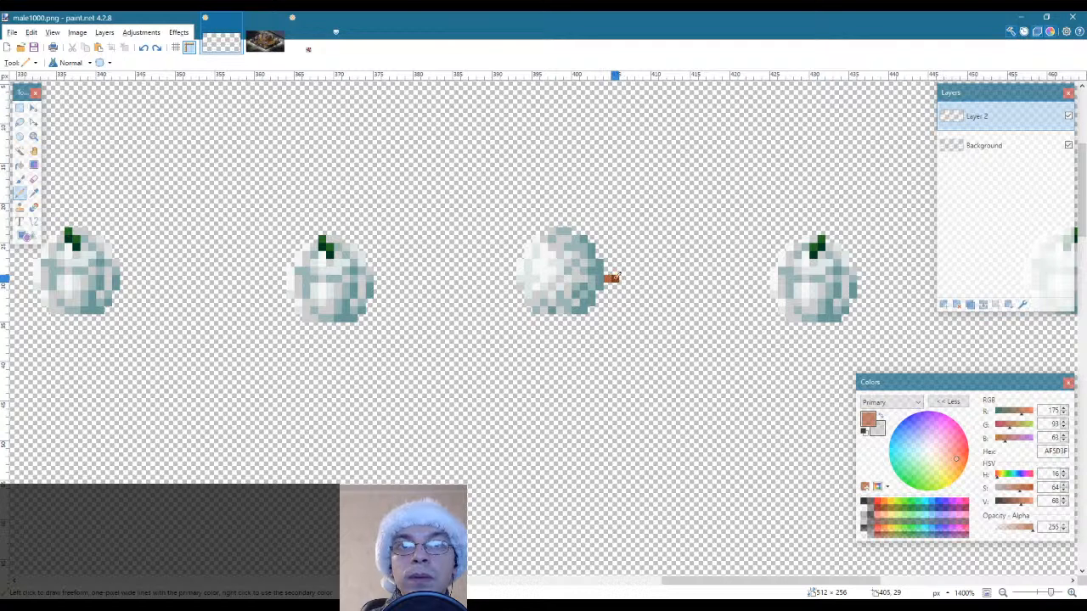
pyautogui.press('k')
pyautogui.rightClick(613, 277)
pyautogui.press('p')
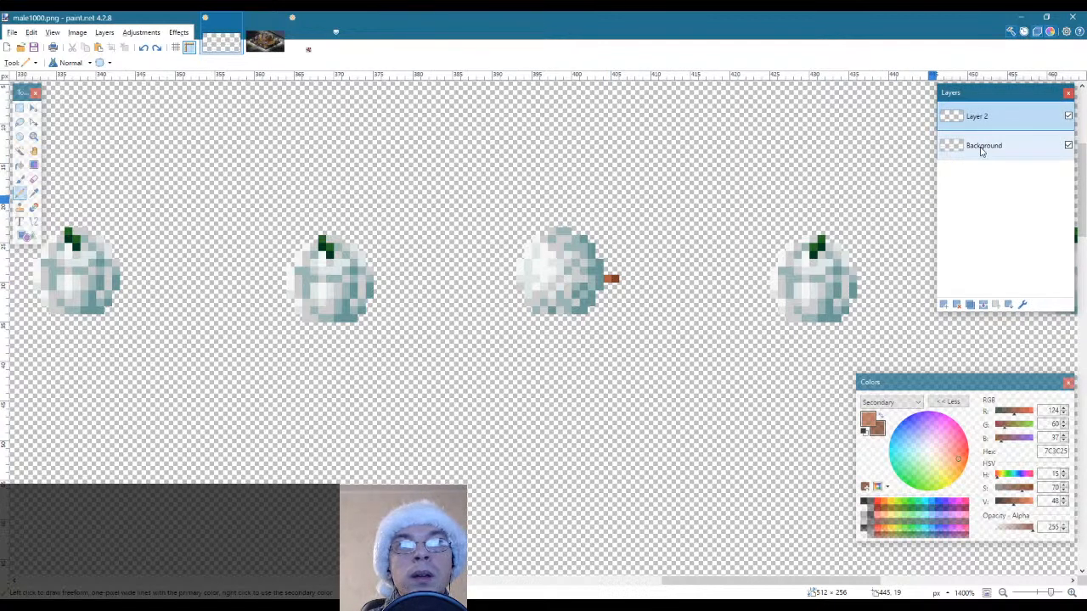
pyautogui.press('s')
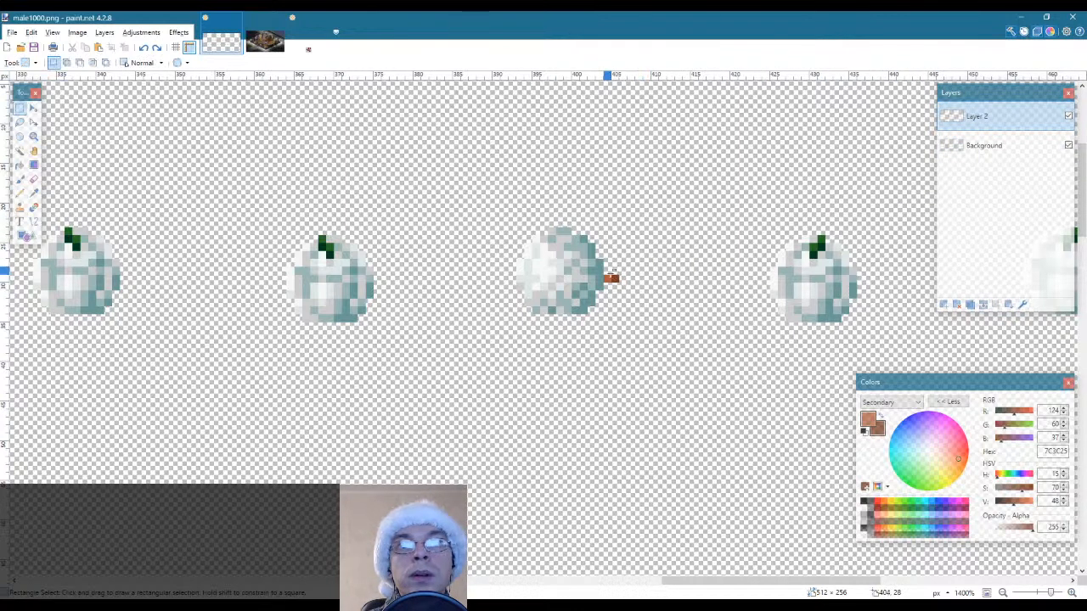
pyautogui.press('p')
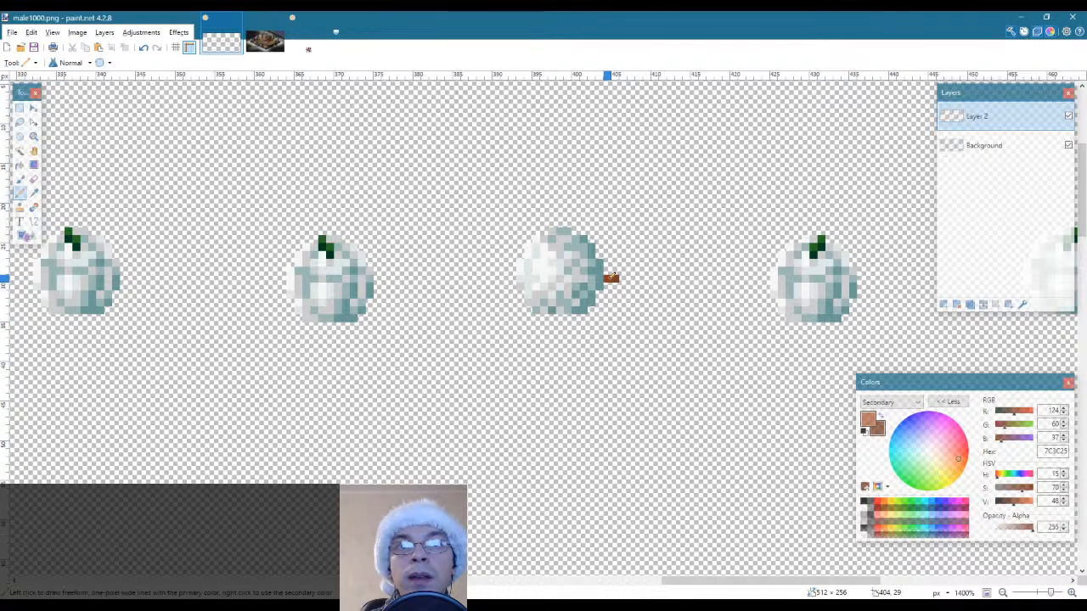
pyautogui.press('s')
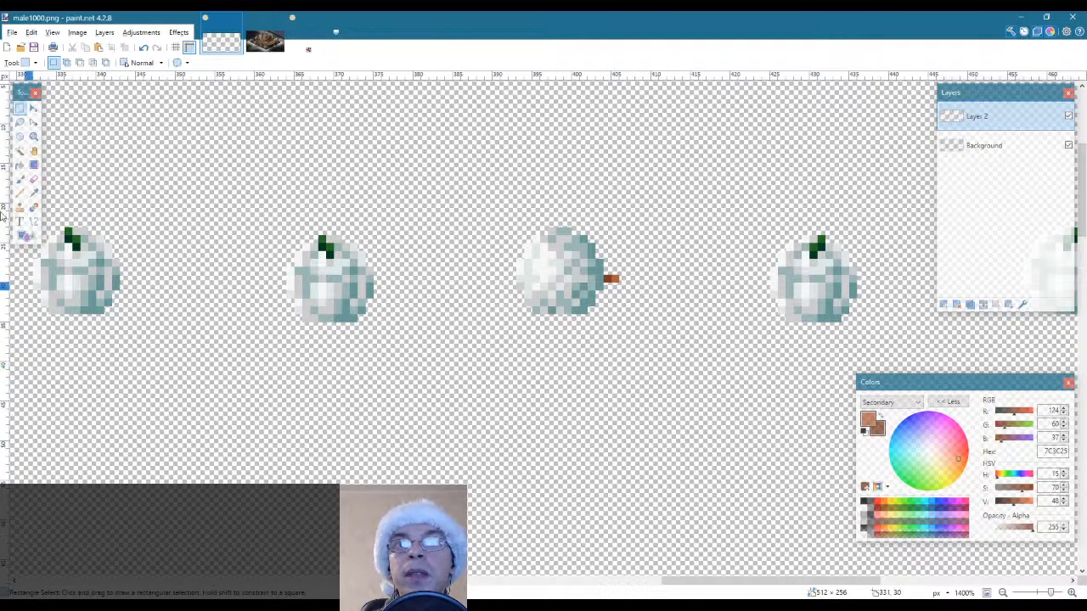
# Select the area around the first snowman head in the top row and merge Layer 2 down into the Background layer
pyautogui.click(34, 136)
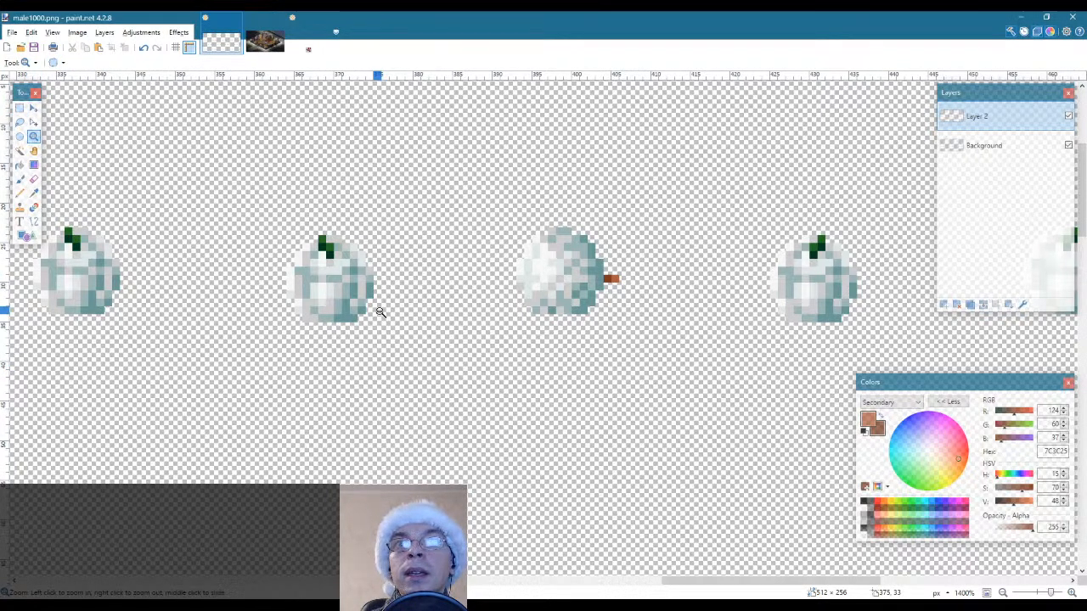
pyautogui.rightClick(380, 313)
pyautogui.rightClick(381, 312)
pyautogui.rightClick(381, 313)
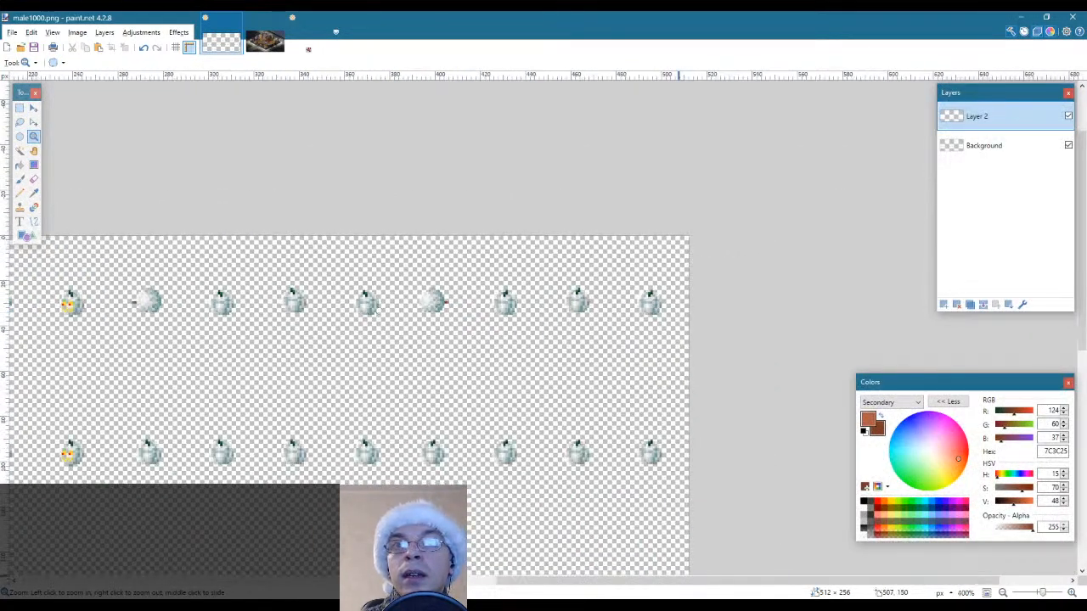
pyautogui.moveTo(690, 582); pyautogui.dragTo(385, 581)
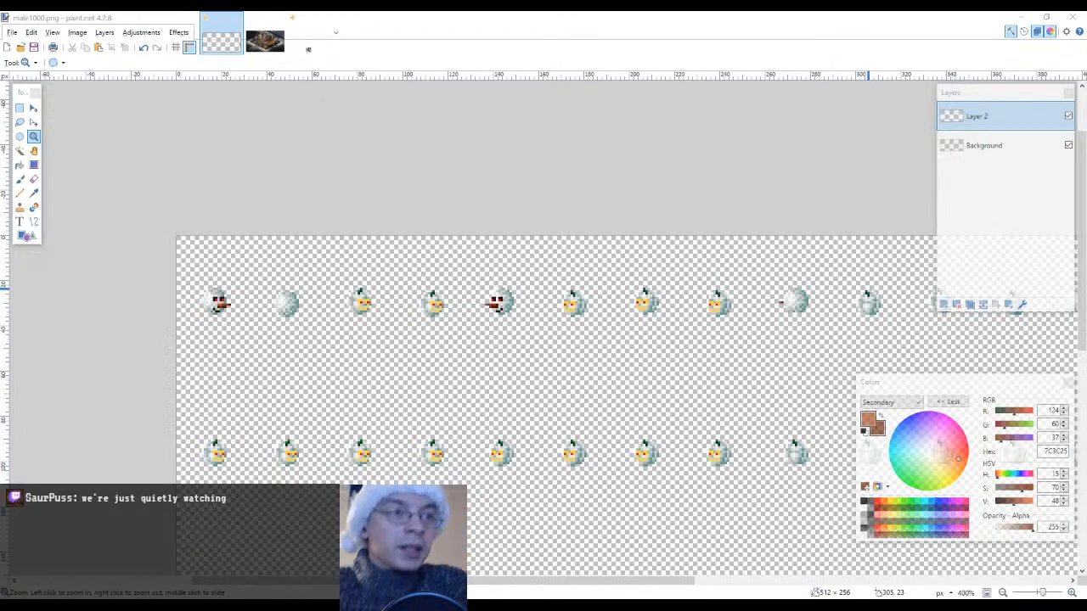
pyautogui.click(190, 313)
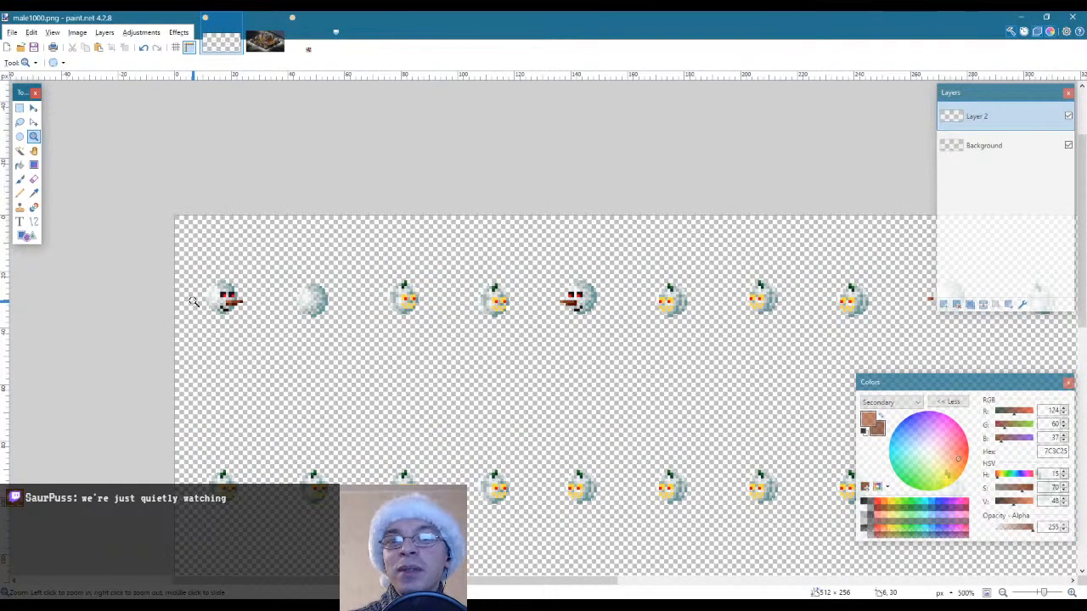
pyautogui.click(191, 305)
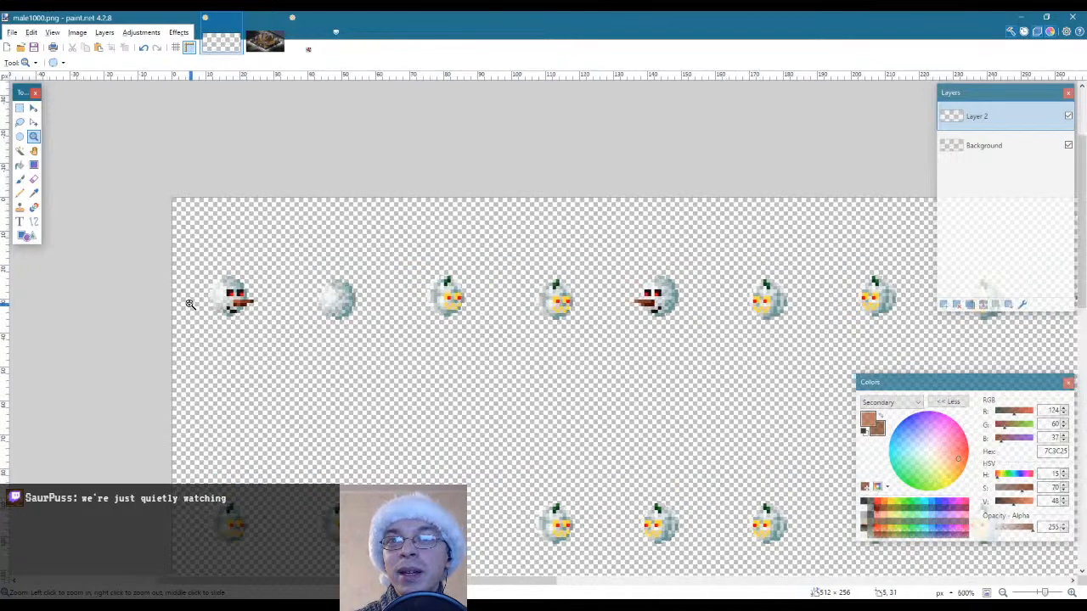
pyautogui.click(190, 304)
pyautogui.press('s')
pyautogui.moveTo(177, 212); pyautogui.dragTo(336, 360)
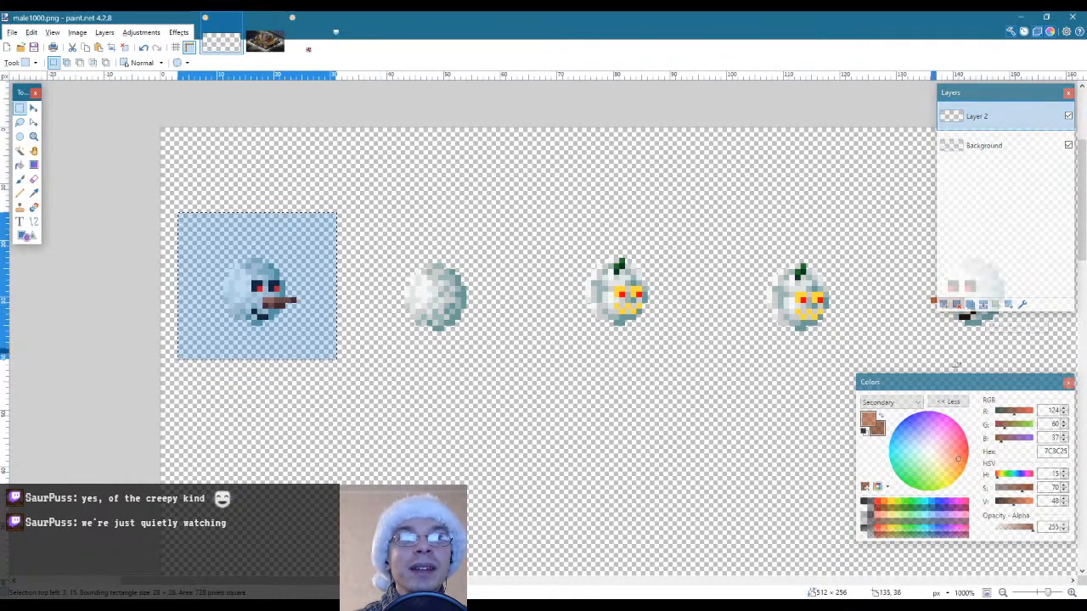
pyautogui.click(983, 305)
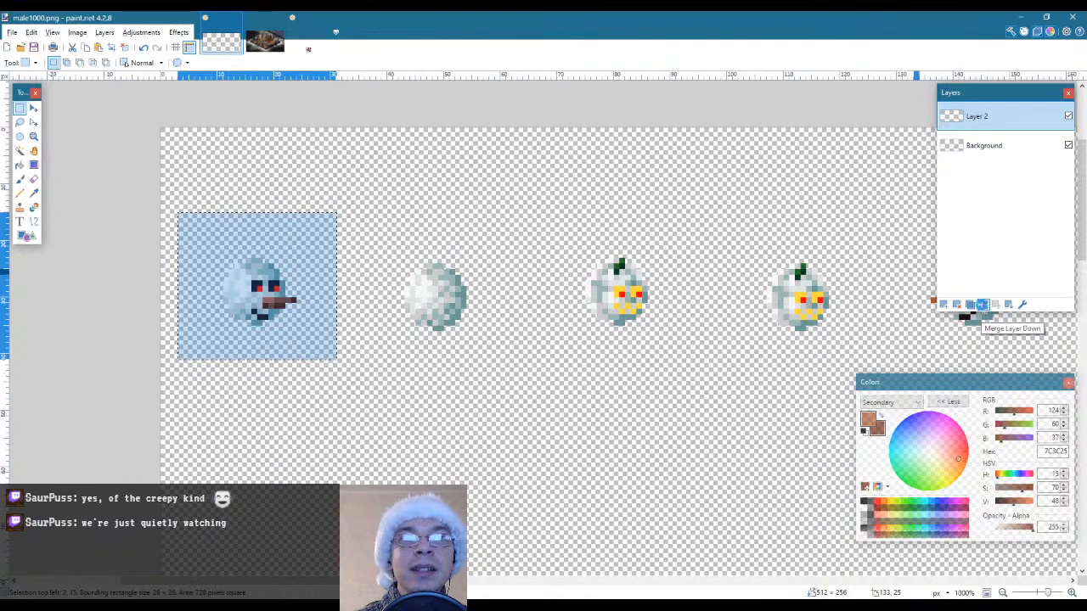
# Trim the selection to the first snowman head with Magic Wand and paste a copy over the second snowball, one pixel lower than the original
pyautogui.click(19, 151)
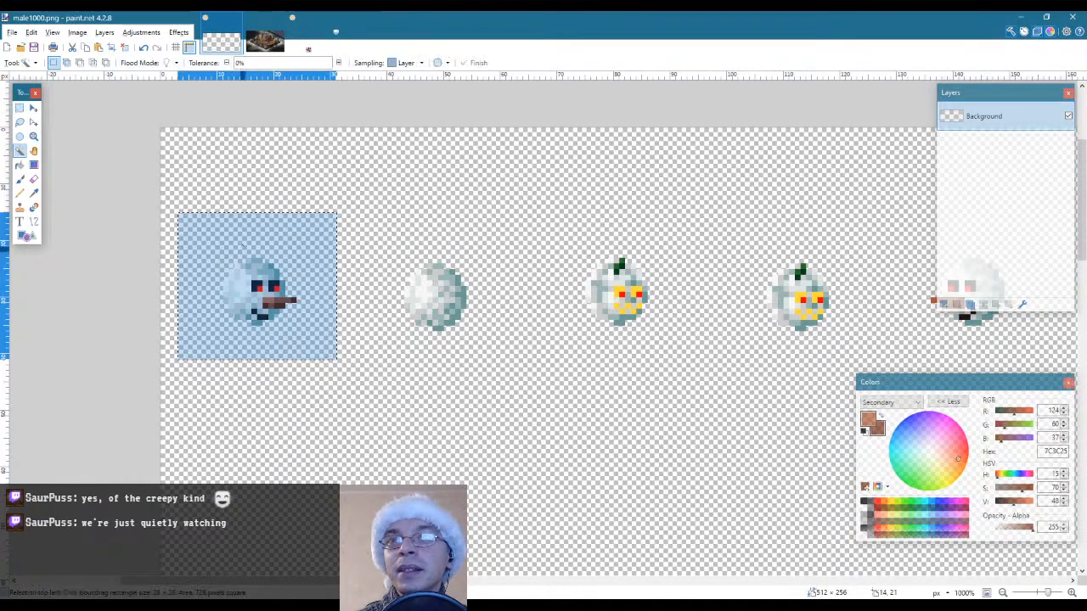
pyautogui.keyDown('alt'); pyautogui.click(238, 239); pyautogui.keyUp('alt')
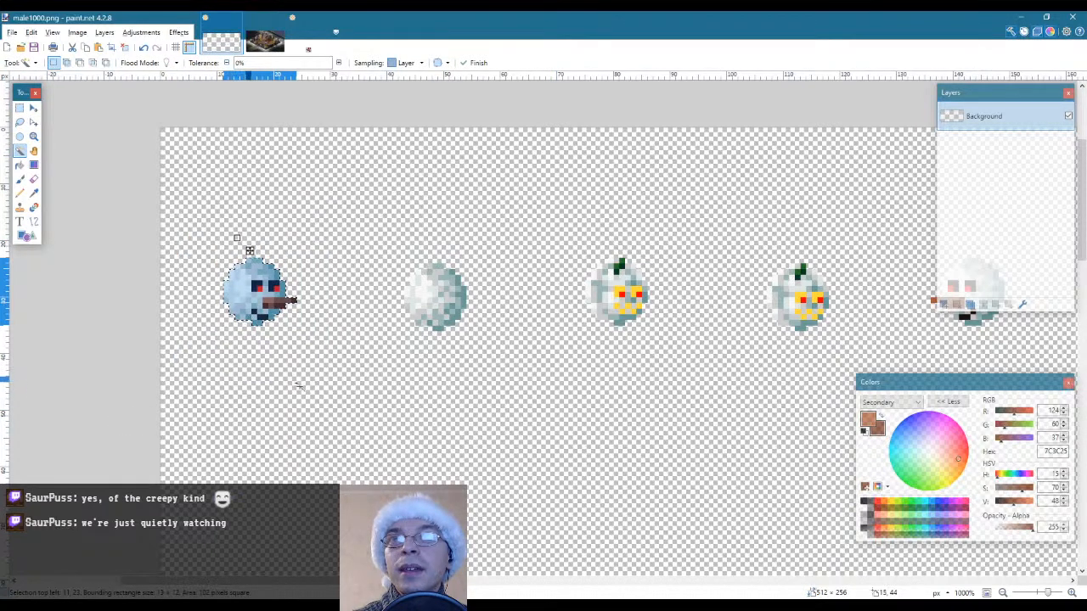
pyautogui.hotkey('ctrl', 'v')
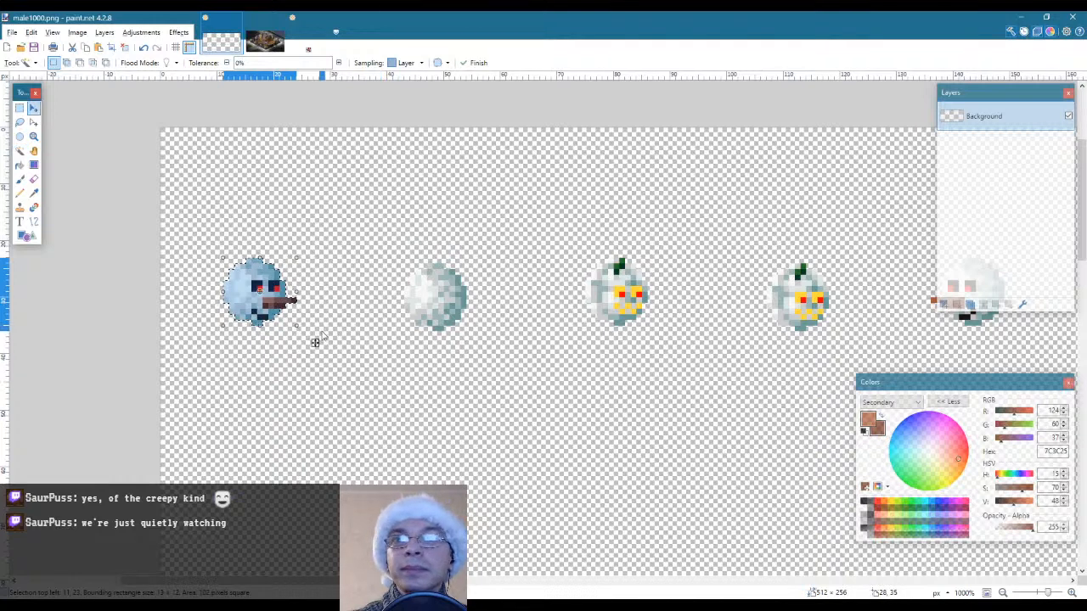
pyautogui.moveTo(315, 342); pyautogui.dragTo(493, 348)
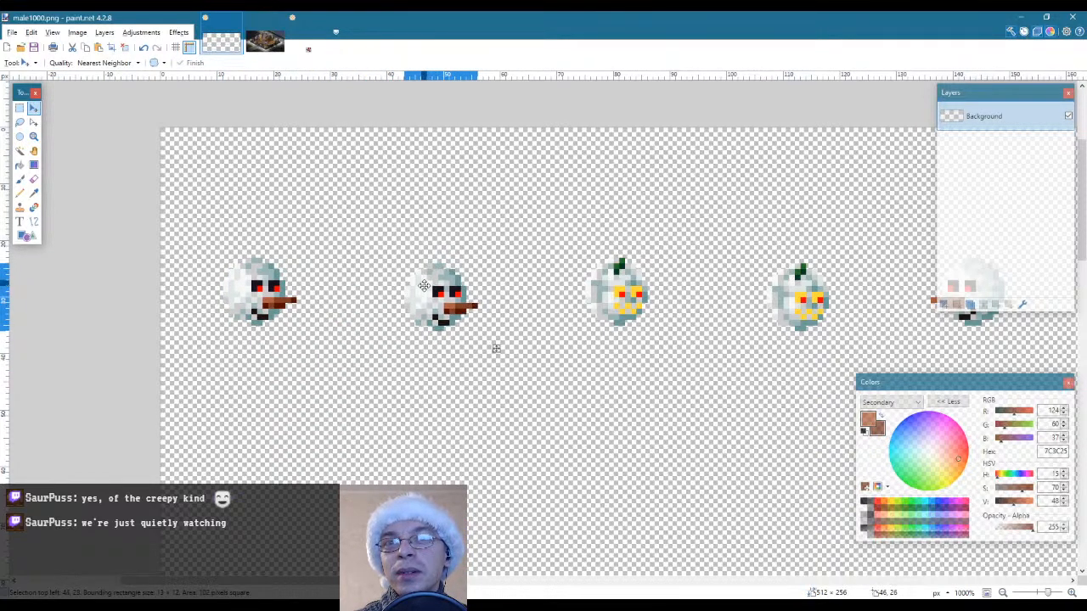
pyautogui.press('s')
pyautogui.click(478, 216)
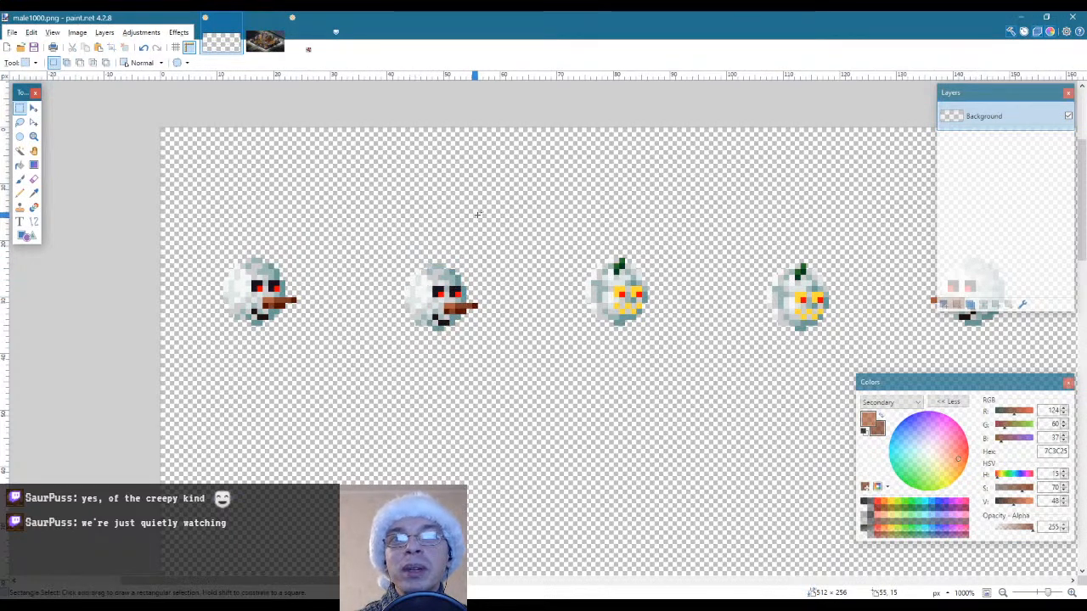
# Paste the copied snowman head over the third pumpkin in the top row, level with the first head, and deselect it
pyautogui.hotkey('ctrl', 'v')
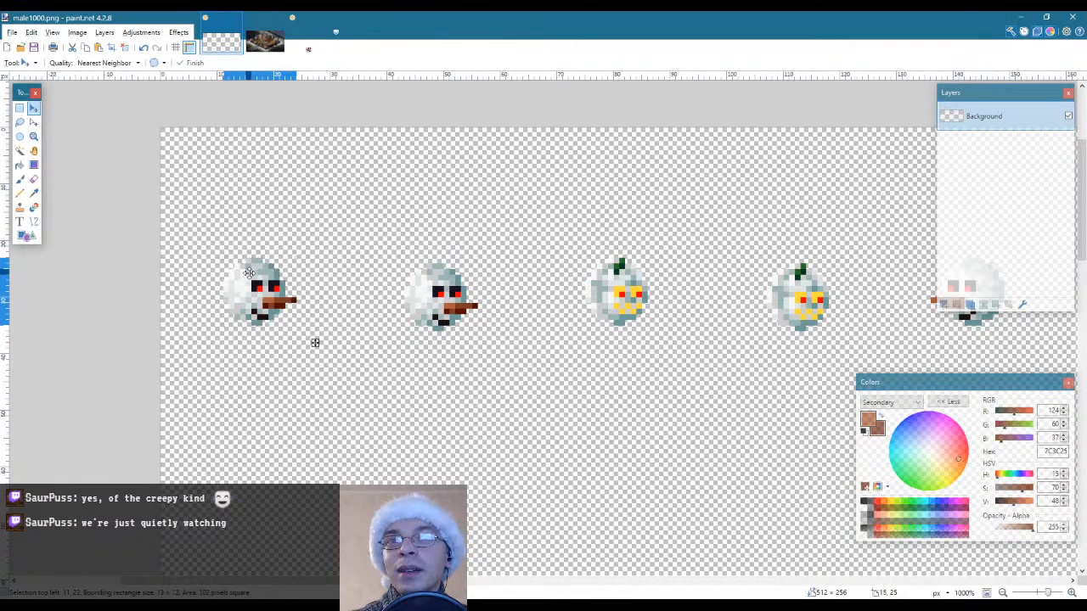
pyautogui.moveTo(314, 340); pyautogui.dragTo(682, 343)
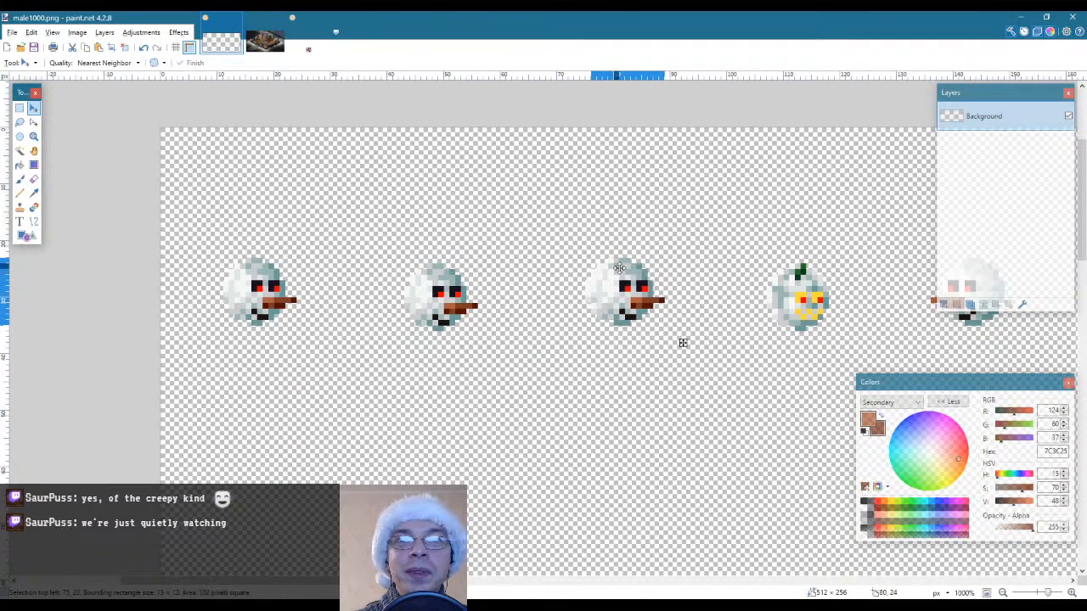
pyautogui.moveTo(618, 274); pyautogui.dragTo(611, 274)
pyautogui.press('s')
pyautogui.click(672, 202)
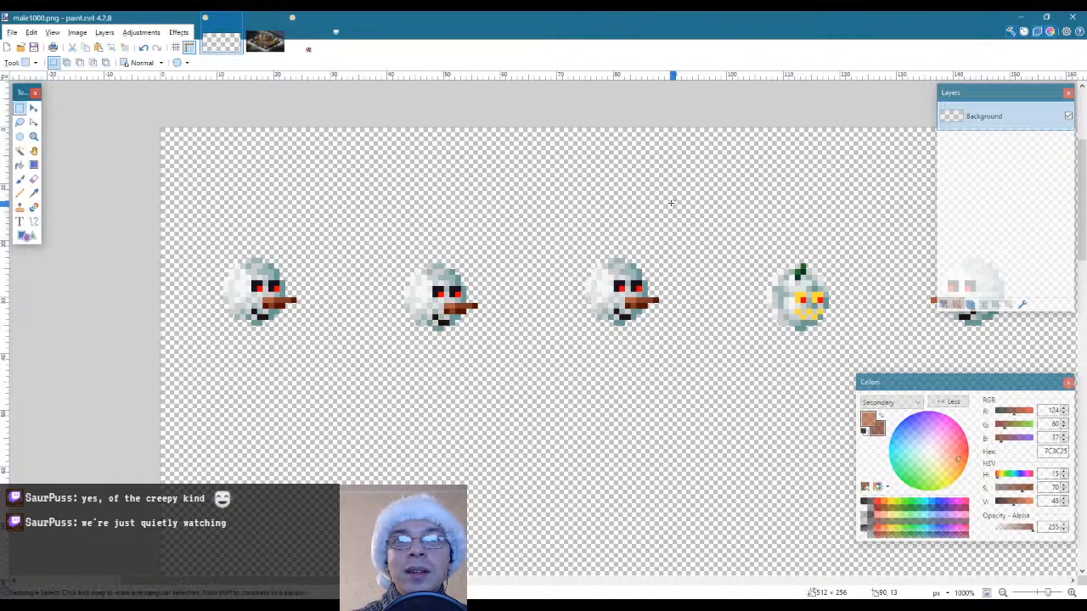
# Paste the copied snowman head over the fourth pumpkin in the top row, level with the second head, and deselect it
pyautogui.moveTo(320, 580); pyautogui.dragTo(392, 581)
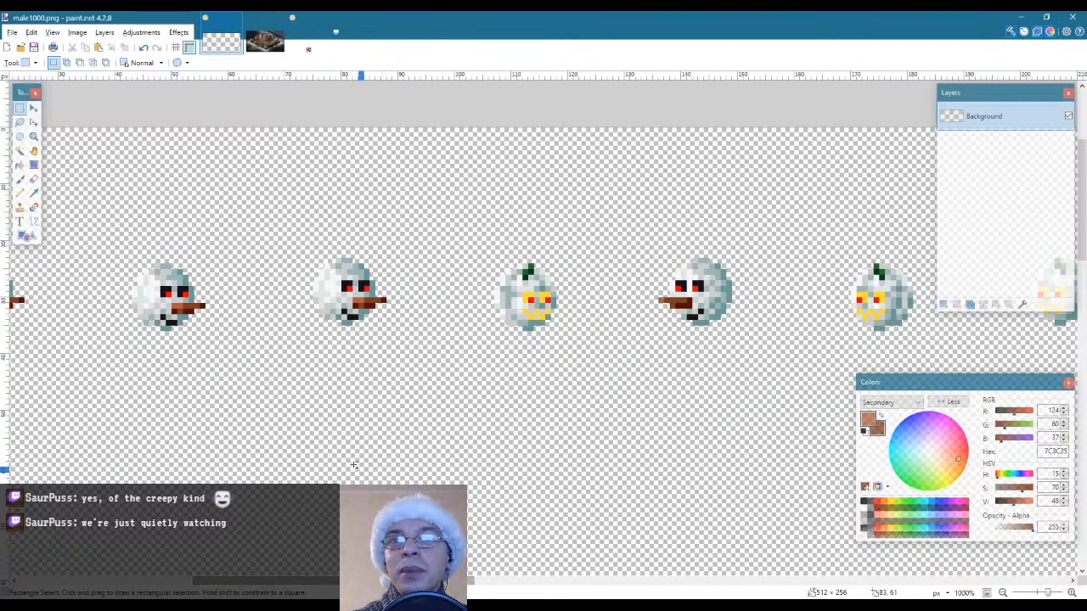
pyautogui.hotkey('ctrl', 'v')
pyautogui.moveTo(38, 274); pyautogui.dragTo(522, 285)
pyautogui.press('s')
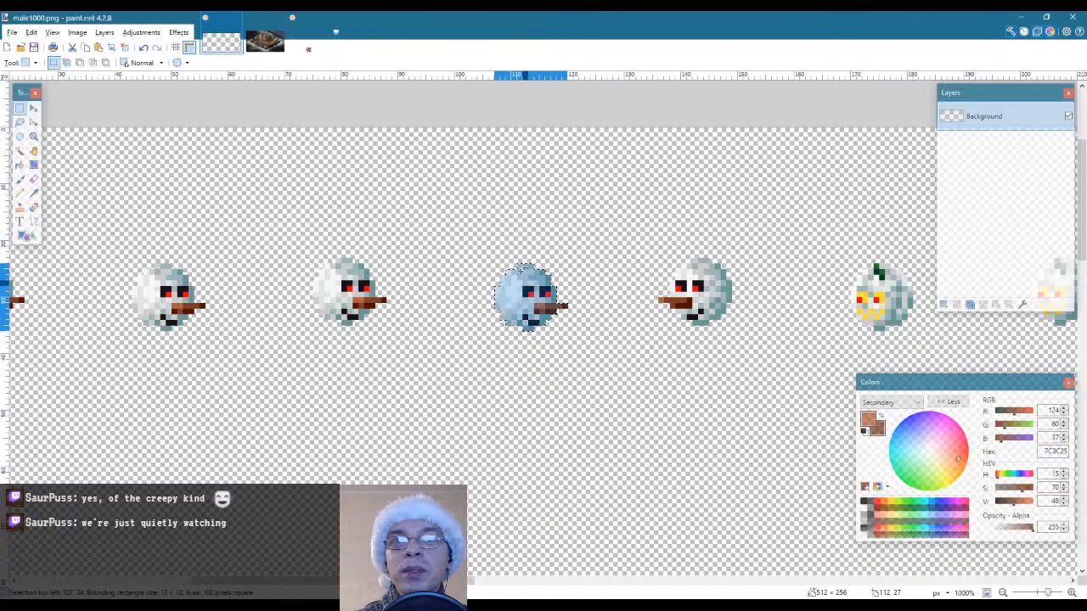
pyautogui.click(519, 207)
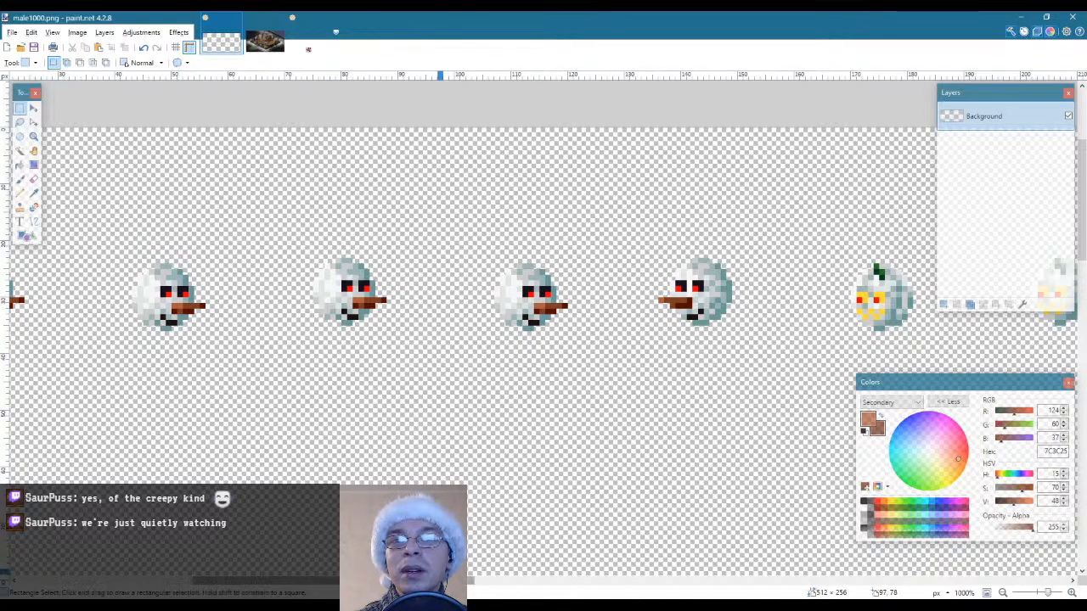
# Select the fifth, mirrored snowman head with a rectangle and trim the selection to its outline with Magic Wand
pyautogui.moveTo(446, 583); pyautogui.dragTo(483, 584)
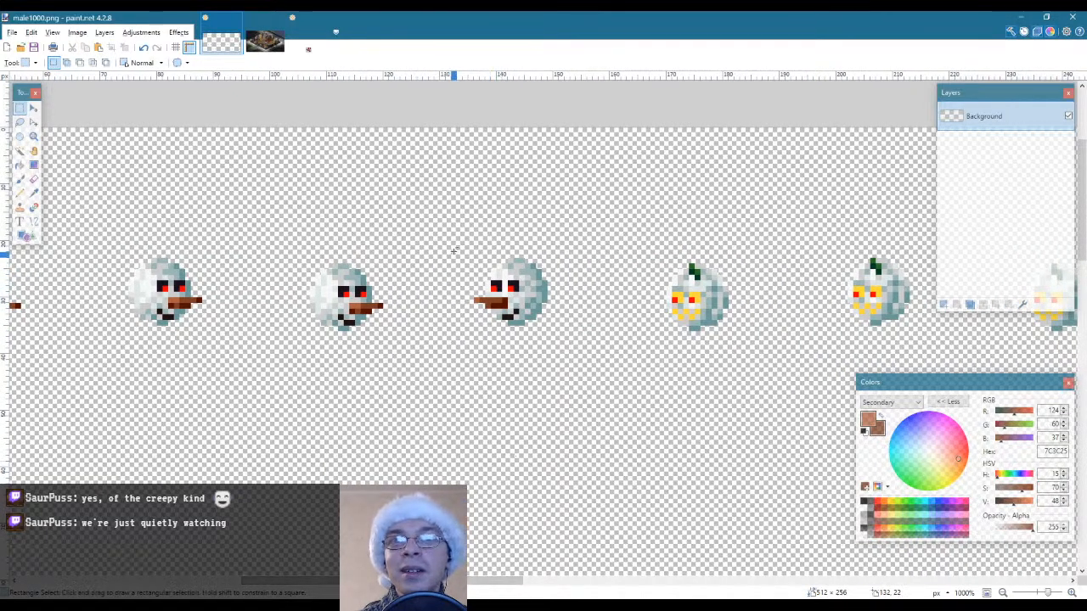
pyautogui.moveTo(452, 235); pyautogui.dragTo(577, 348)
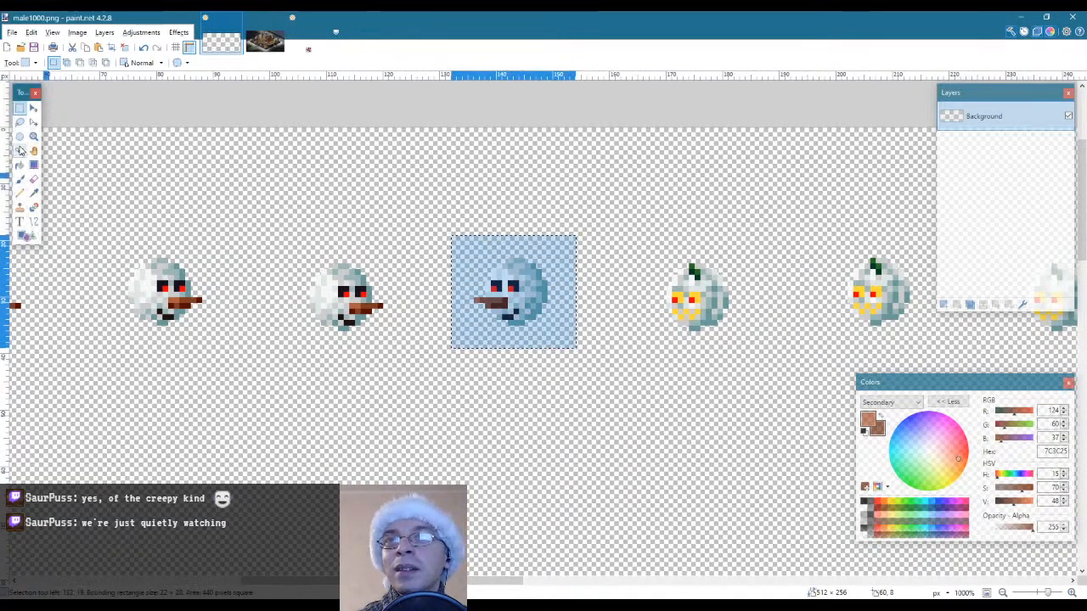
pyautogui.click(21, 151)
pyautogui.keyDown('alt'); pyautogui.click(543, 329); pyautogui.keyUp('alt')
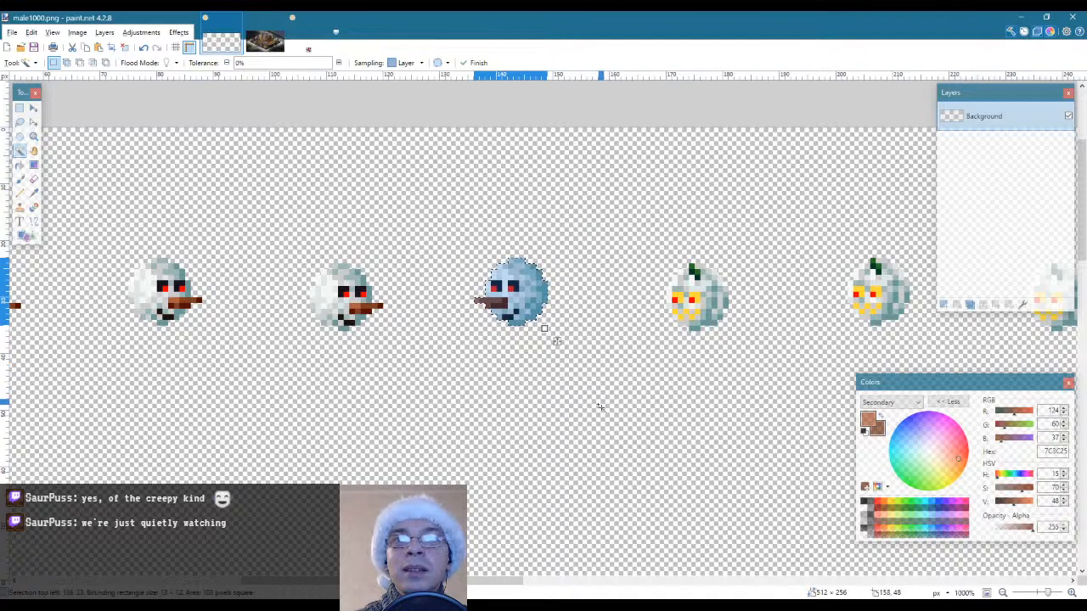
# Place a copy of the fifth snowman head over the sixth pumpkin, one pixel lower than the original, and deselect it
pyautogui.hscroll(3, 599, 407)
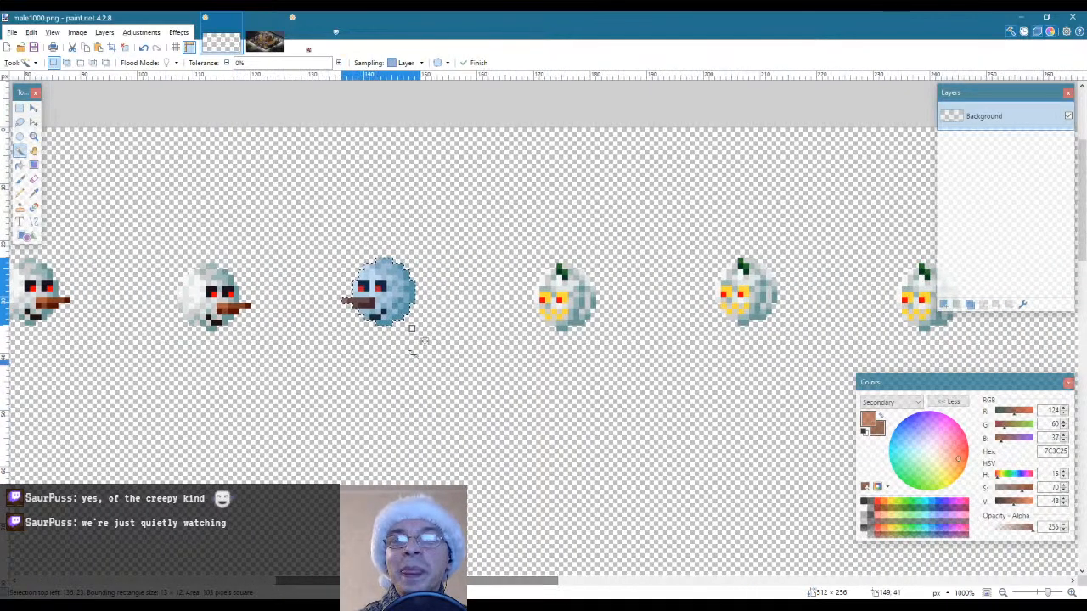
pyautogui.press('m')
pyautogui.moveTo(433, 339); pyautogui.dragTo(614, 348)
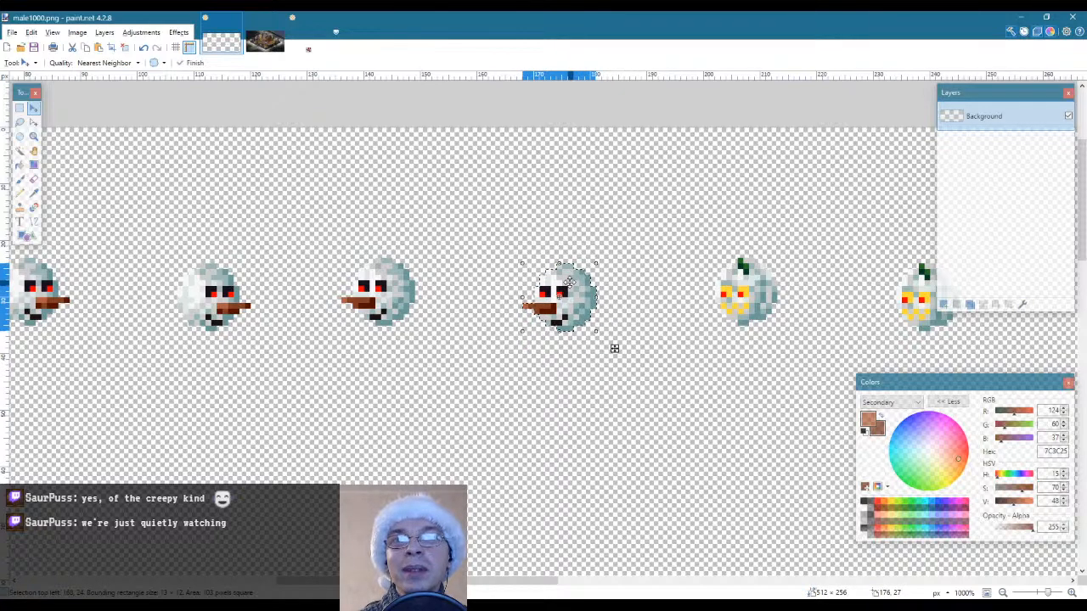
pyautogui.press('s')
pyautogui.click(481, 212)
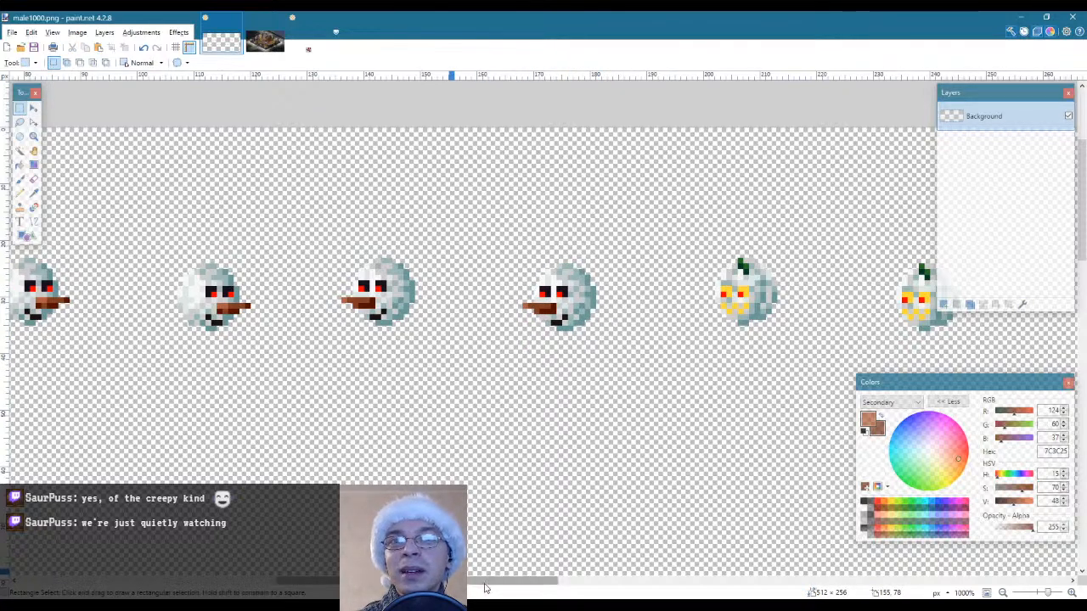
# Paste the copied mirrored head over the seventh pumpkin, level with the fifth head, and deselect it
pyautogui.moveTo(498, 582); pyautogui.dragTo(544, 583)
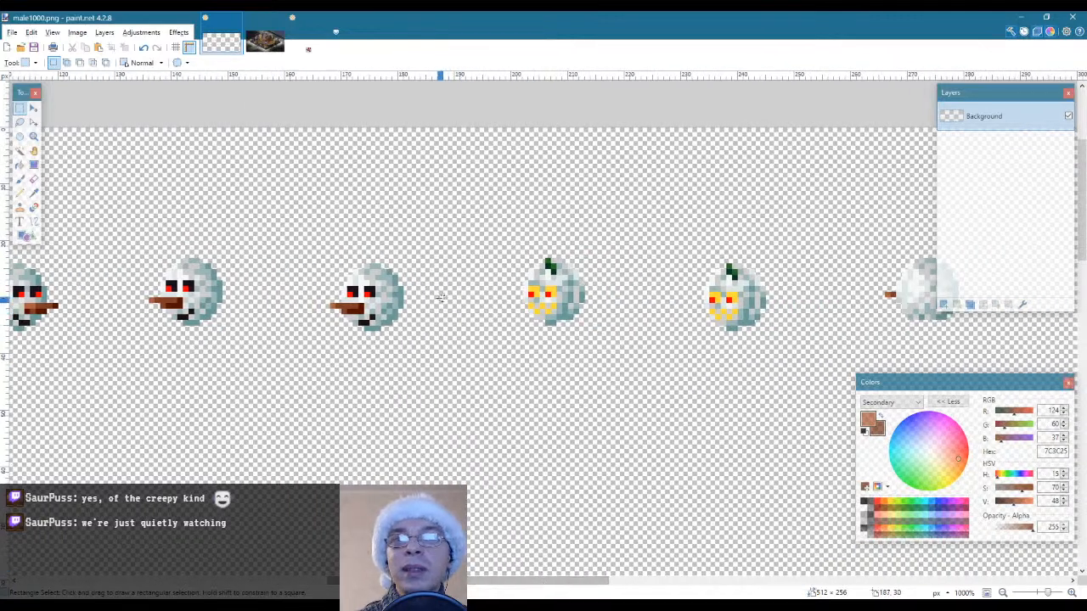
pyautogui.hotkey('ctrl', 'v')
pyautogui.moveTo(242, 342); pyautogui.dragTo(603, 342)
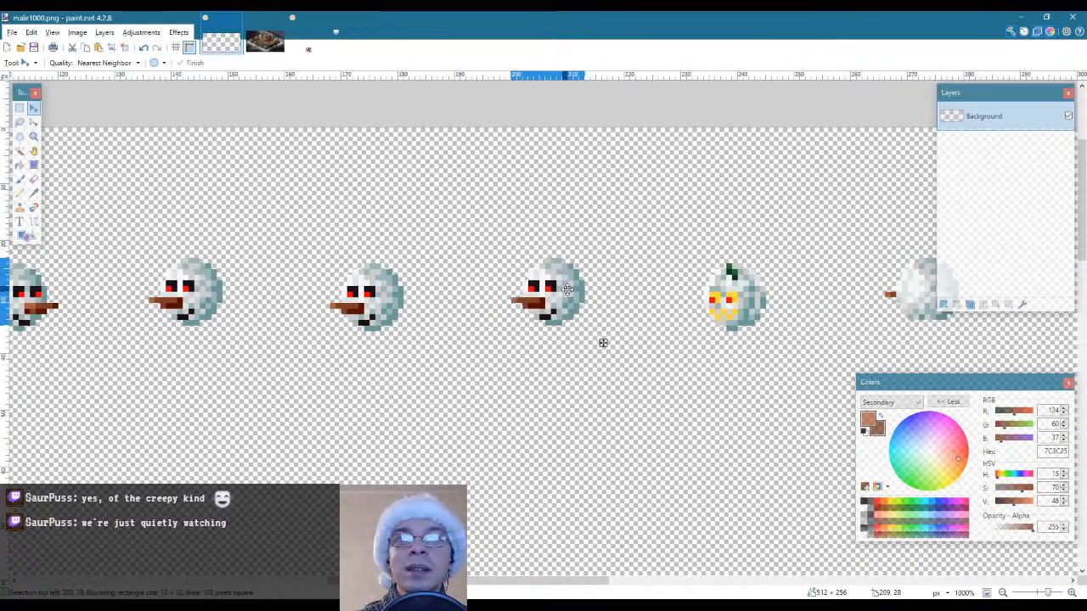
pyautogui.press('s')
pyautogui.click(457, 214)
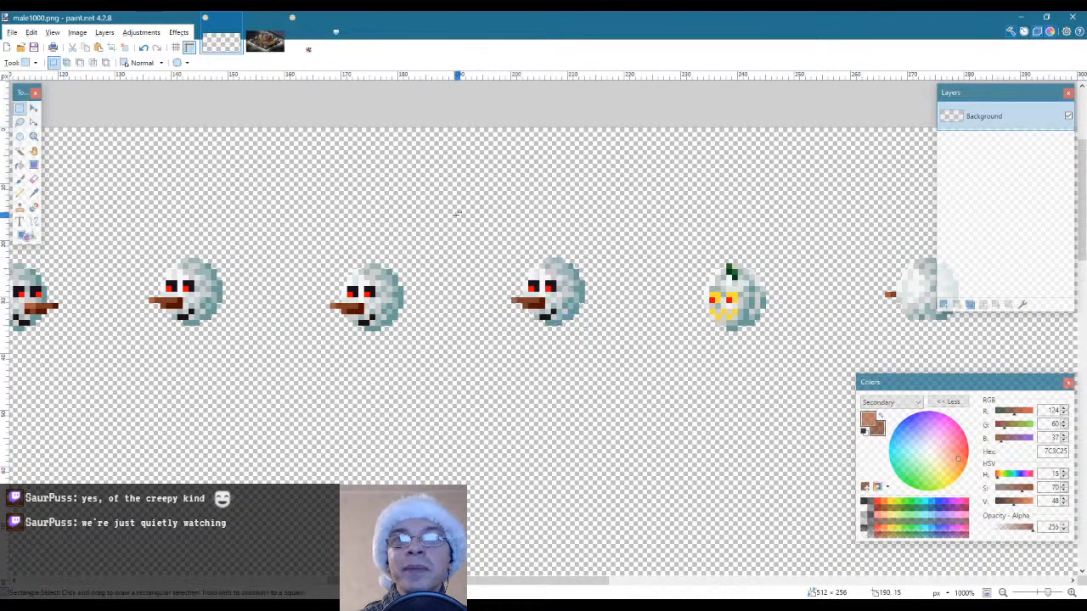
# Paste the copied mirrored head over the eighth pumpkin, level with the sixth head, and deselect it
pyautogui.hotkey('ctrl', 'v')
pyautogui.moveTo(241, 342); pyautogui.dragTo(781, 347)
pyautogui.press('s')
pyautogui.click(676, 201)
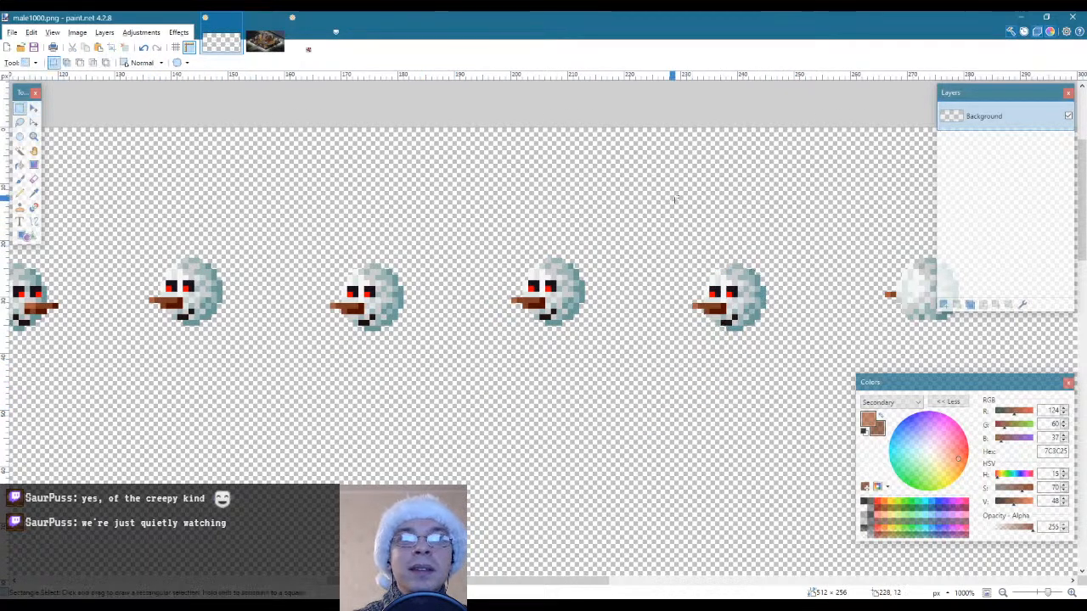
# Select the ninth snowball together with its nose tip and trim the selection to its outline with Magic Wand
pyautogui.moveTo(410, 582); pyautogui.dragTo(436, 582)
pyautogui.moveTo(308, 581); pyautogui.dragTo(500, 581)
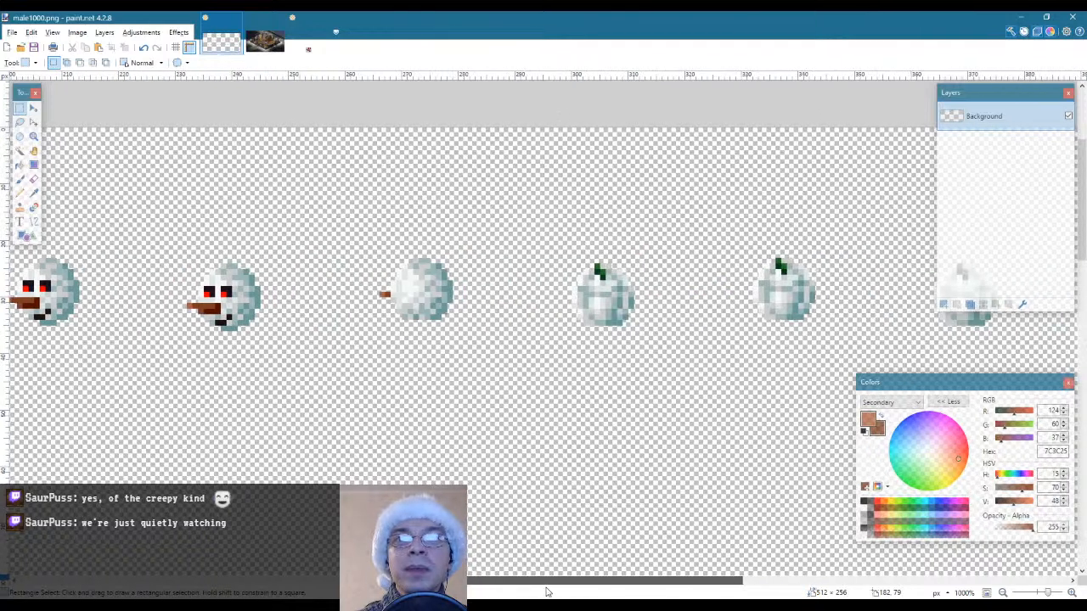
pyautogui.moveTo(345, 218); pyautogui.dragTo(509, 348)
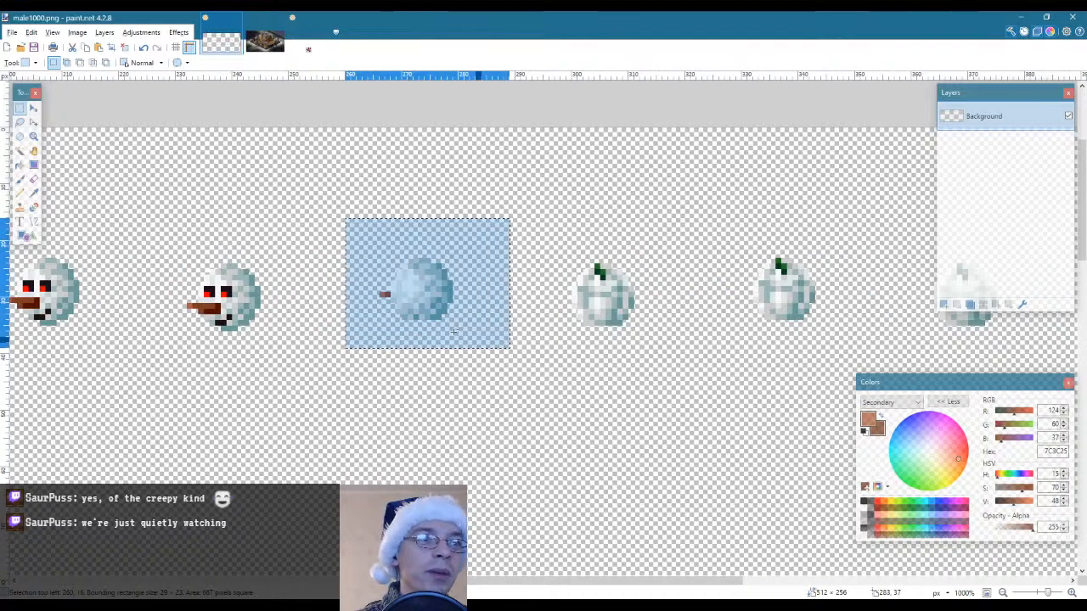
pyautogui.click(19, 151)
pyautogui.rightClick(400, 227)
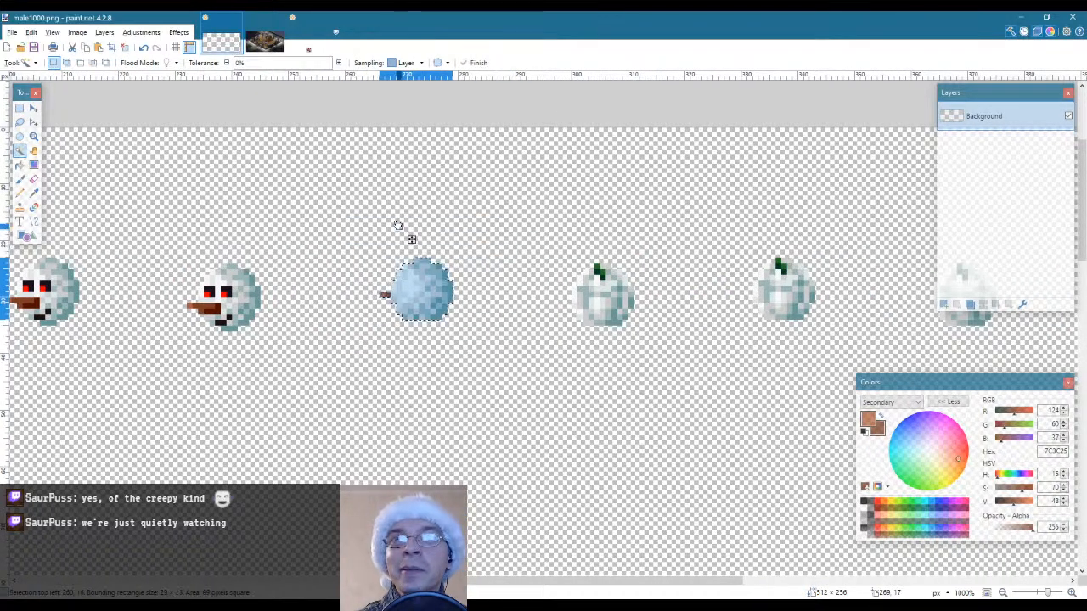
# Place a copy of the ninth snowball with its nose tip over the tenth pumpkin, one pixel lower, and deselect it
pyautogui.press('m')
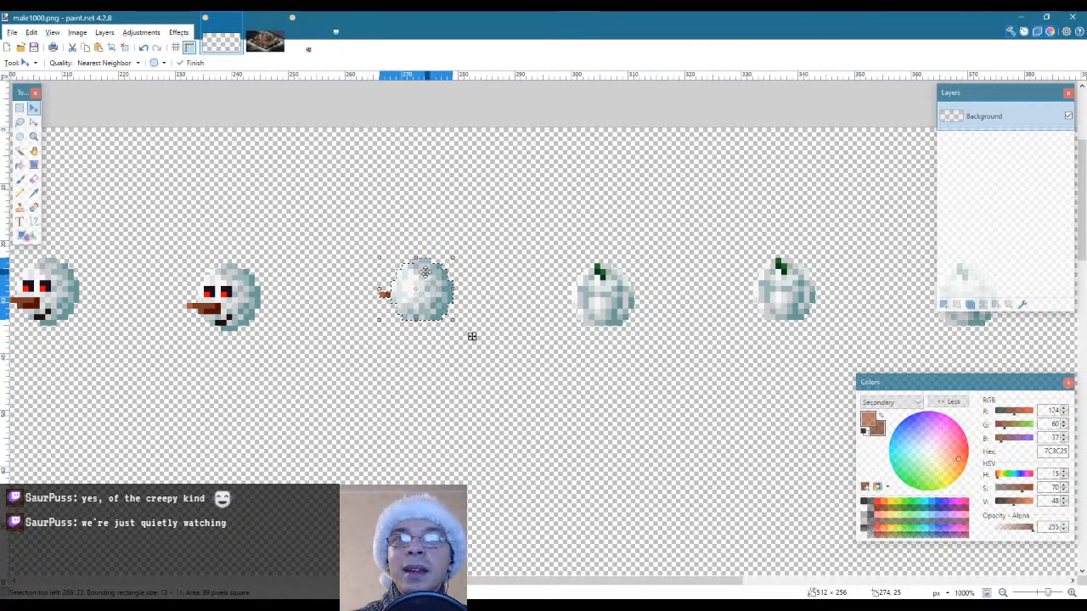
pyautogui.moveTo(422, 273); pyautogui.dragTo(604, 282)
pyautogui.press('s')
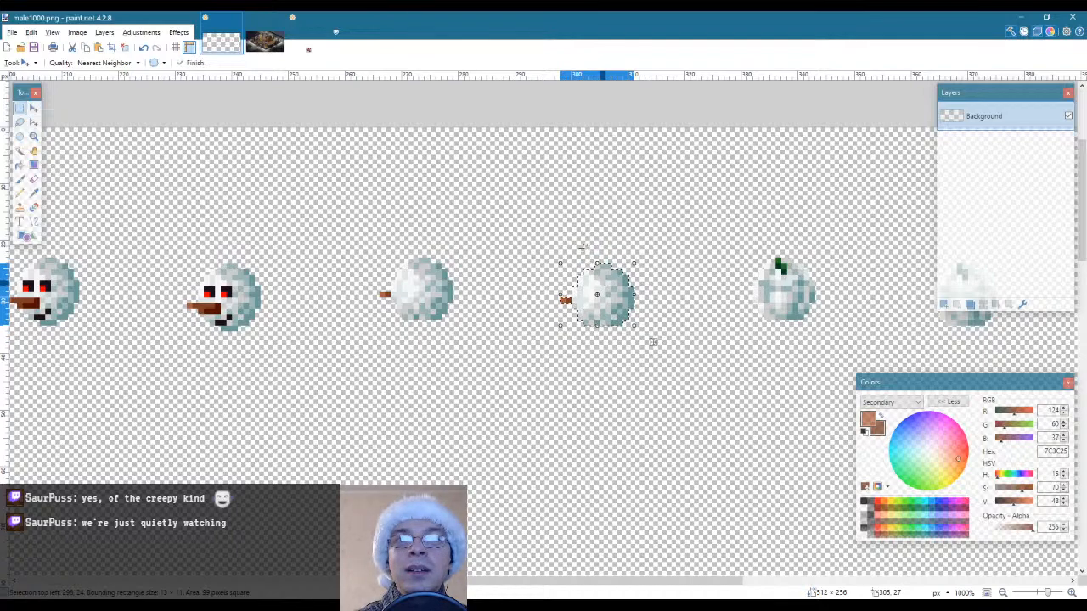
pyautogui.click(543, 193)
# Paste the copied snowball with its nose tip over the eleventh pumpkin, level with the ninth snowball
pyautogui.moveTo(502, 583); pyautogui.dragTo(550, 581)
pyautogui.hotkey('ctrl', 'v')
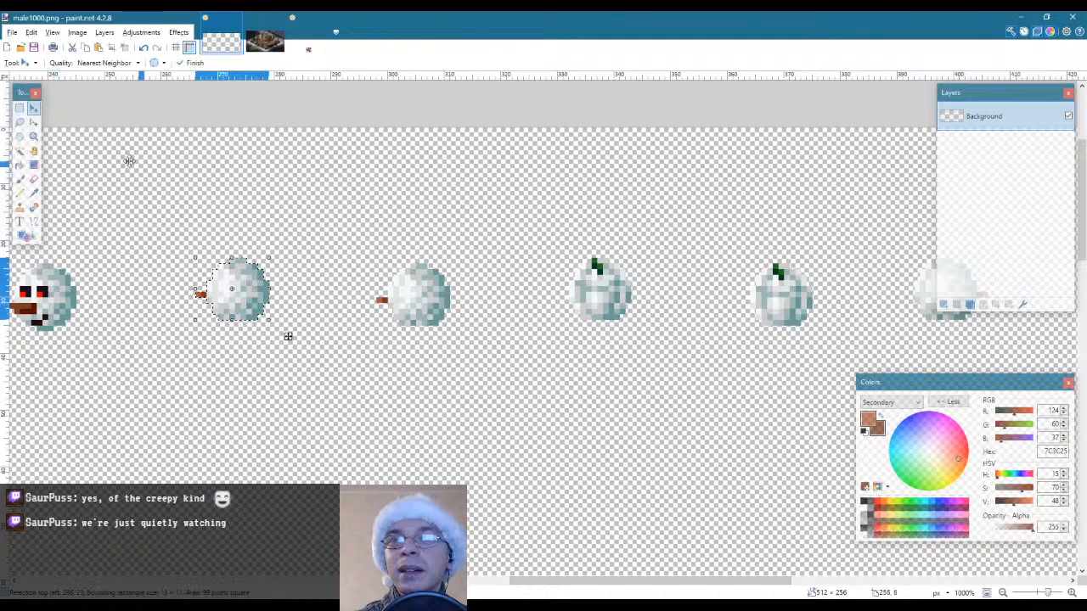
pyautogui.moveTo(231, 285); pyautogui.dragTo(596, 287)
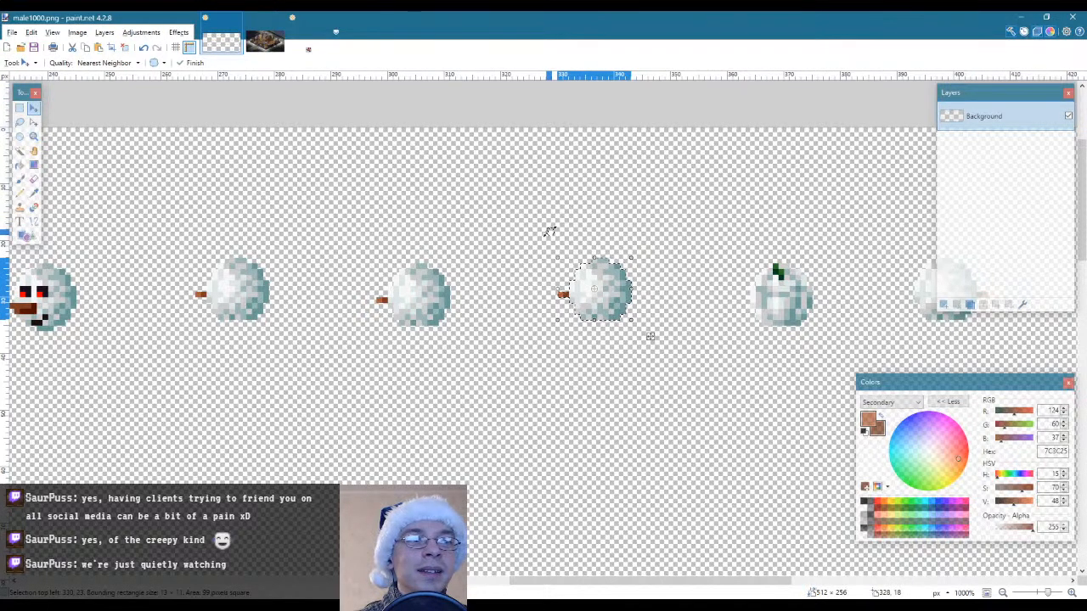
# Paste the copied snowball with its nose tip over the twelfth pumpkin, level with the tenth snowball, and deselect it
pyautogui.hotkey('ctrl', 'v')
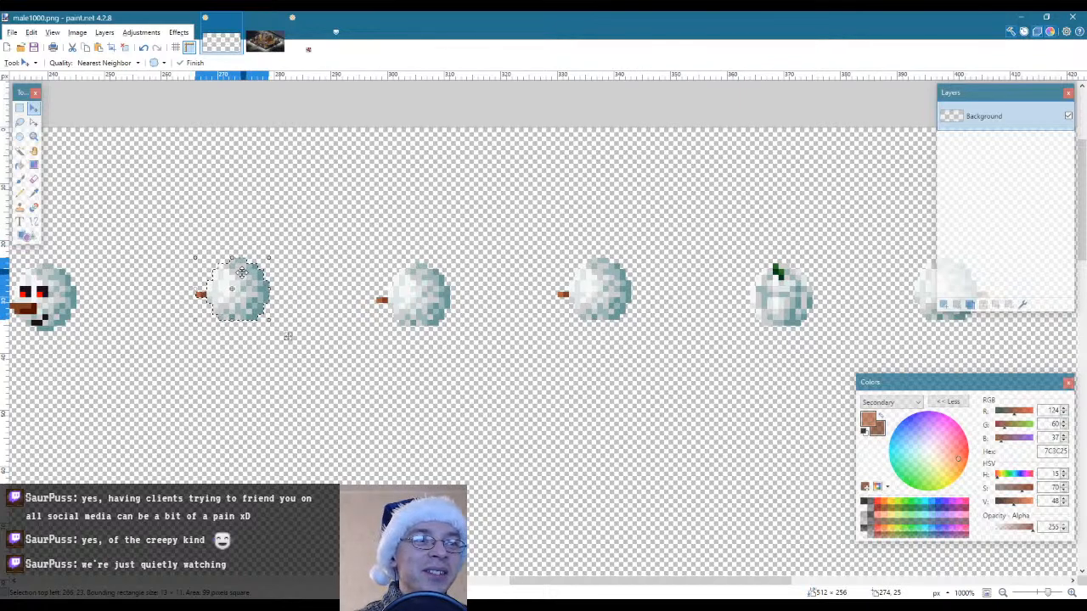
pyautogui.moveTo(241, 271); pyautogui.dragTo(785, 281)
pyautogui.press('s')
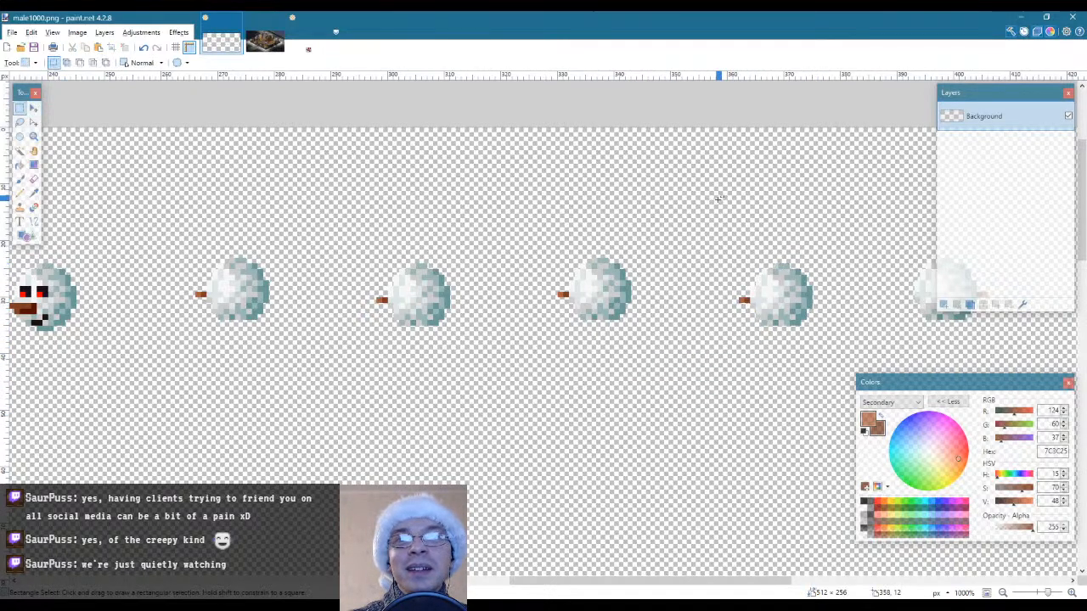
# Select the thirteenth snowball together with its nose tip and trim the selection to its outline with Magic Wand
pyautogui.moveTo(593, 586); pyautogui.dragTo(715, 588)
pyautogui.moveTo(418, 224); pyautogui.dragTo(543, 355)
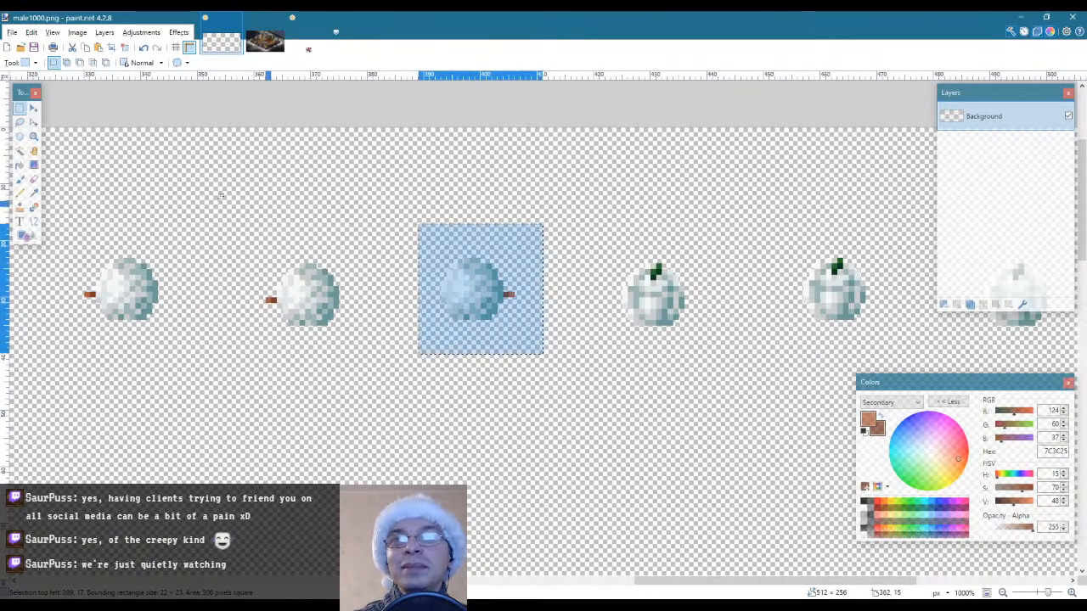
pyautogui.click(20, 151)
pyautogui.click(510, 243)
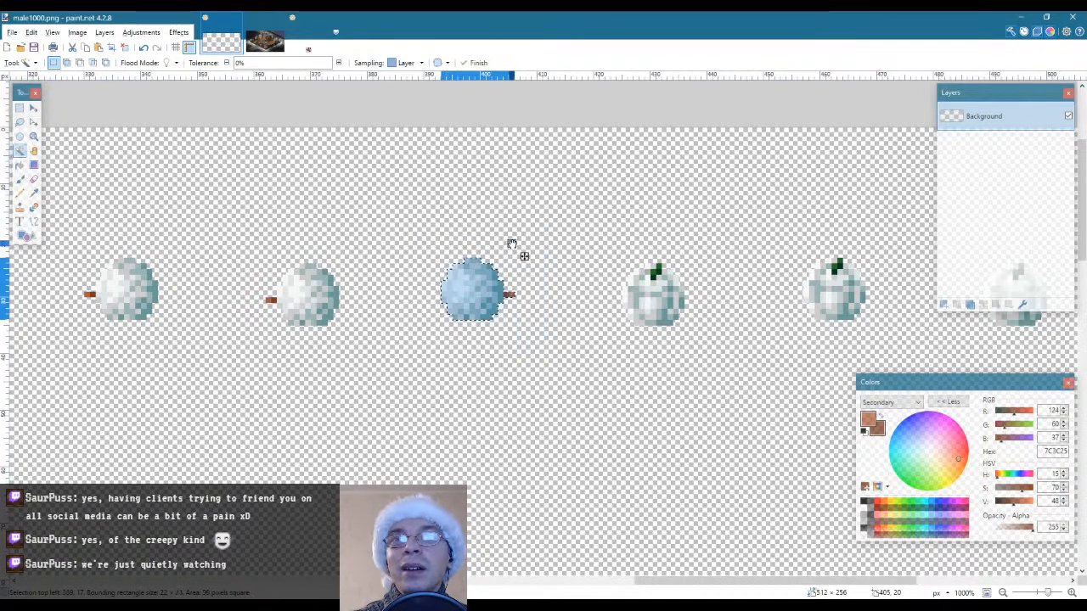
# Place a copy of the thirteenth snowball with its nose tip over the fourteenth pumpkin, one pixel lower, and deselect it
pyautogui.hotkey('ctrl', 'c')
pyautogui.hotkey('ctrl', 'v')
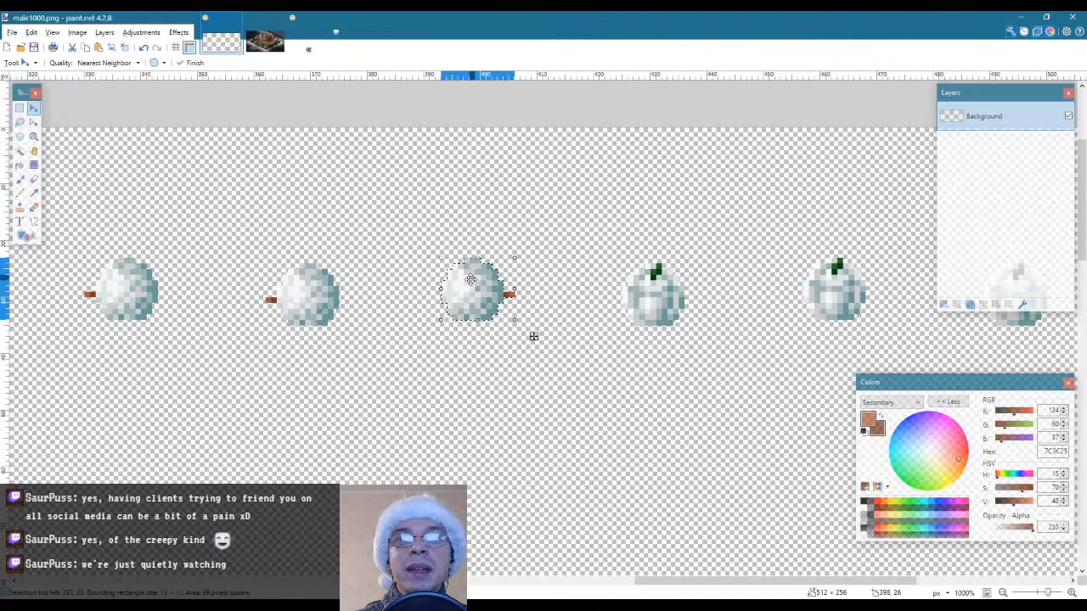
pyautogui.moveTo(534, 335); pyautogui.dragTo(715, 341)
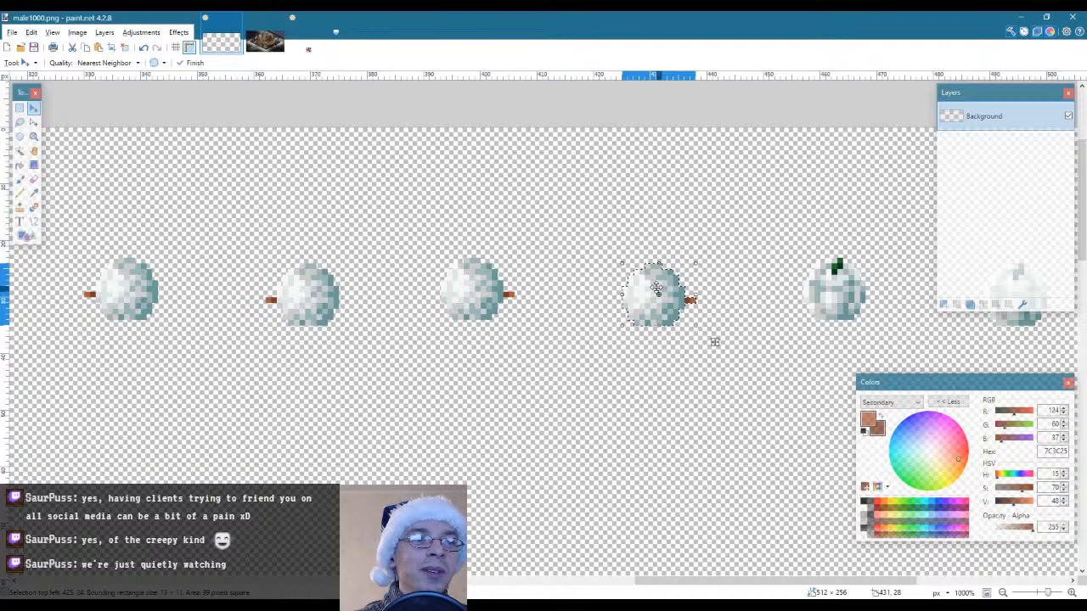
pyautogui.press('s')
pyautogui.hotkey('ctrl', 'd')
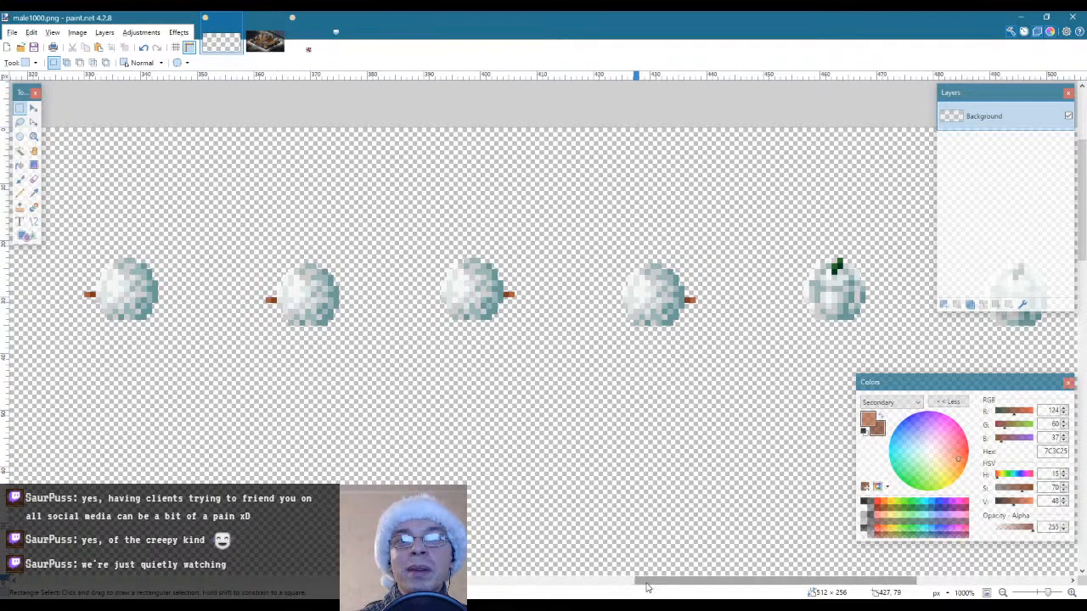
# Paste the copied snowball with its nose tip over the fifteenth pumpkin, level with the thirteenth snowball
pyautogui.moveTo(647, 587); pyautogui.dragTo(730, 586)
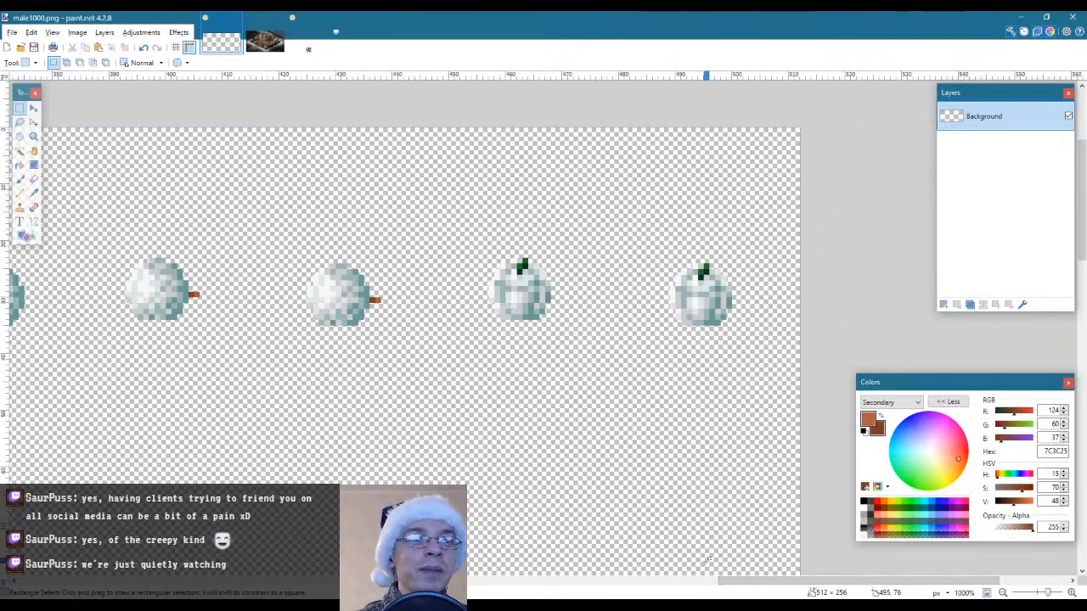
pyautogui.moveTo(126, 257); pyautogui.dragTo(201, 321)
pyautogui.press('m')
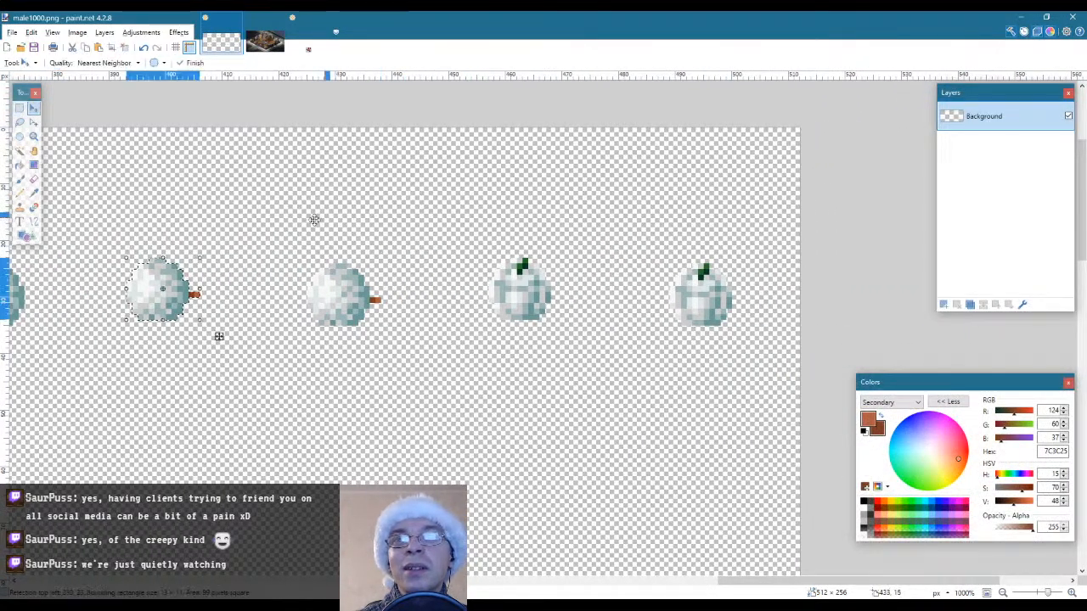
pyautogui.moveTo(165, 279); pyautogui.dragTo(523, 278)
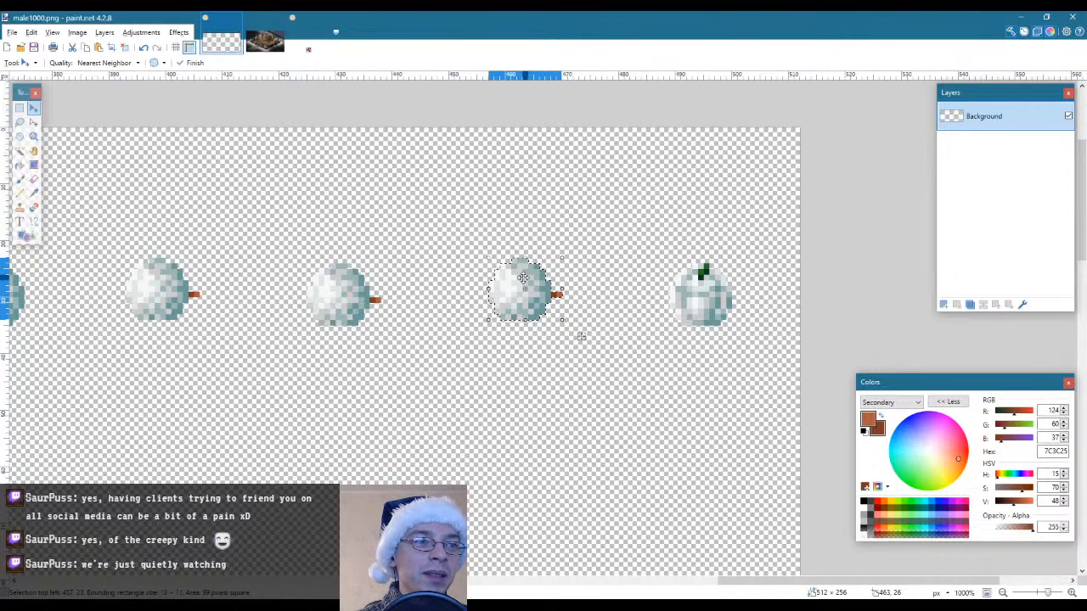
# Paste the copied snowball with its nose tip over the sixteenth pumpkin, level with the fourteenth snowball, and deselect it
pyautogui.hotkey('ctrl', 'z')
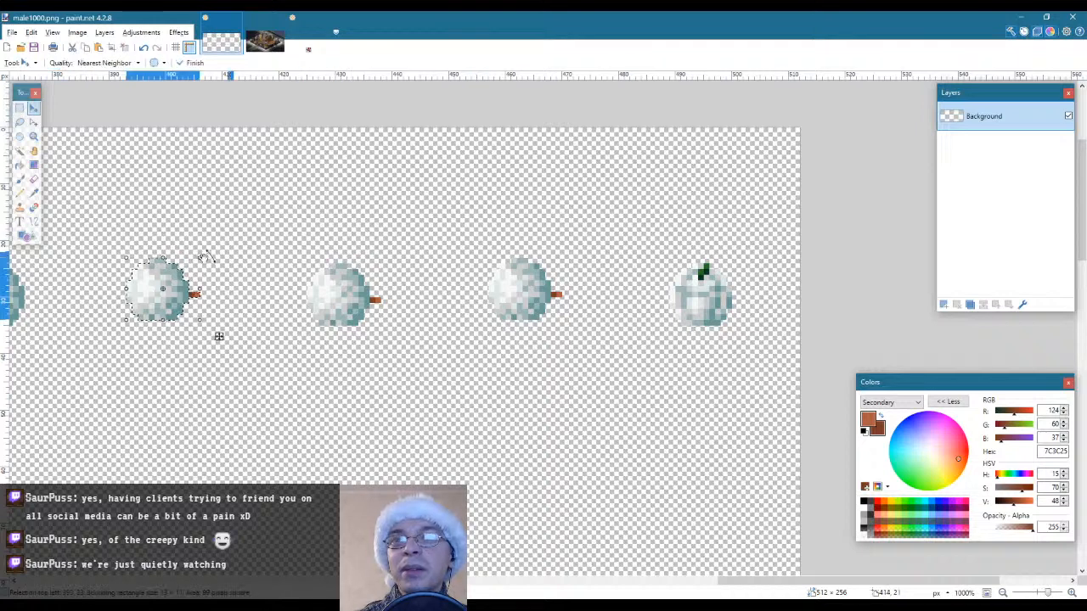
pyautogui.moveTo(219, 336); pyautogui.dragTo(762, 342)
pyautogui.press('s')
pyautogui.click(622, 204)
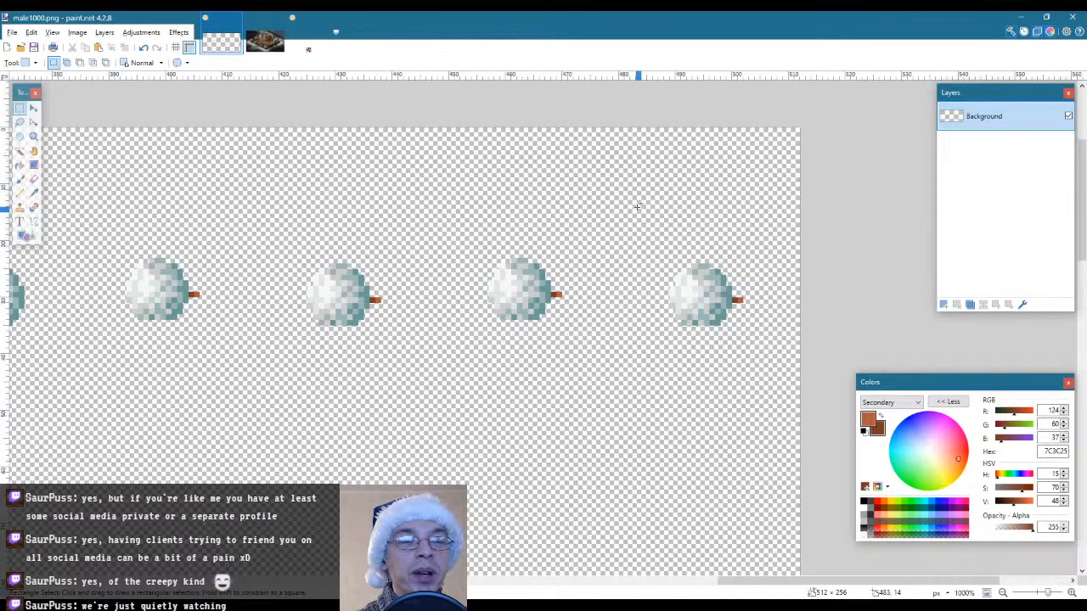
pyautogui.click(34, 136)
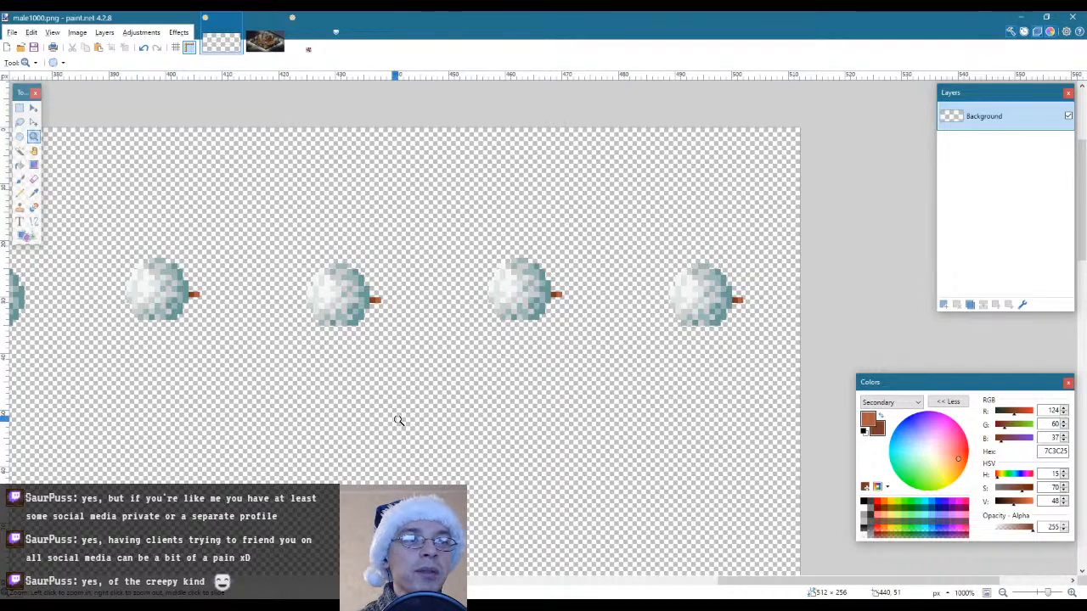
pyautogui.rightClick(386, 376)
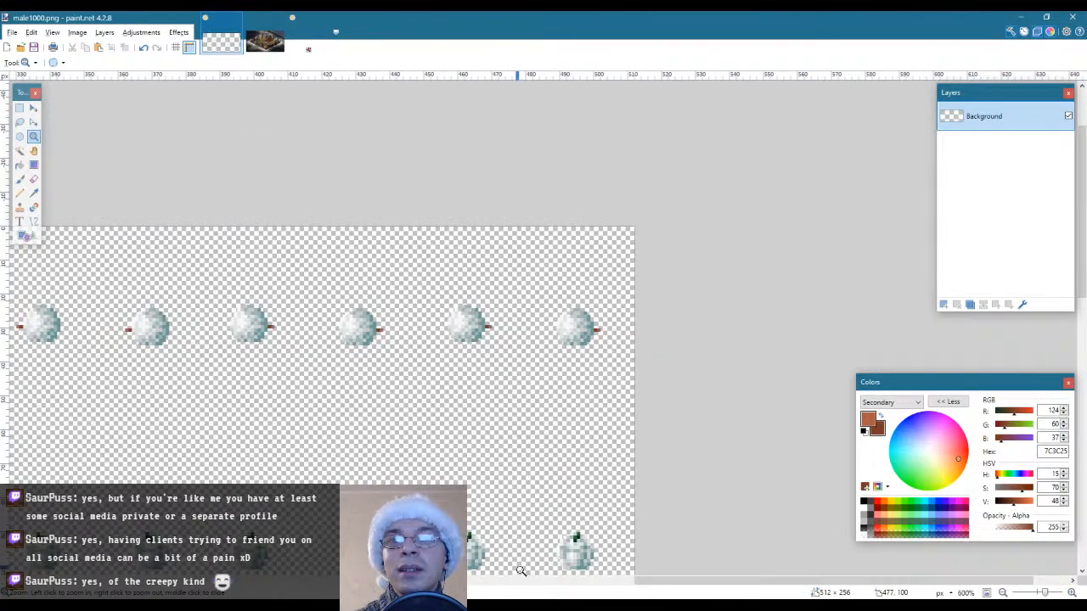
pyautogui.moveTo(678, 583); pyautogui.dragTo(217, 583)
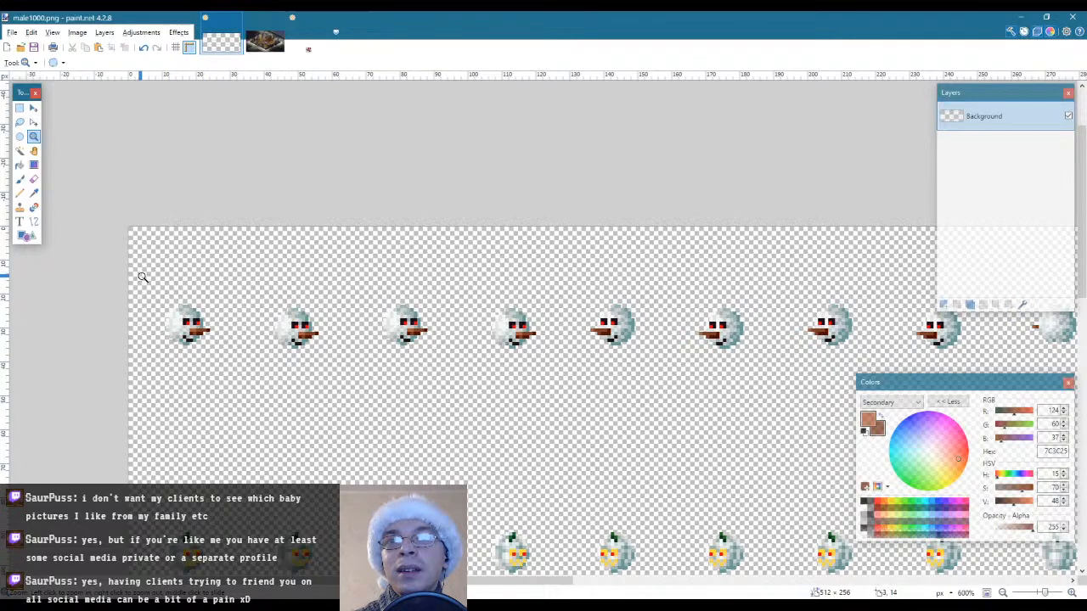
pyautogui.press('s')
pyautogui.moveTo(138, 274); pyautogui.dragTo(557, 380)
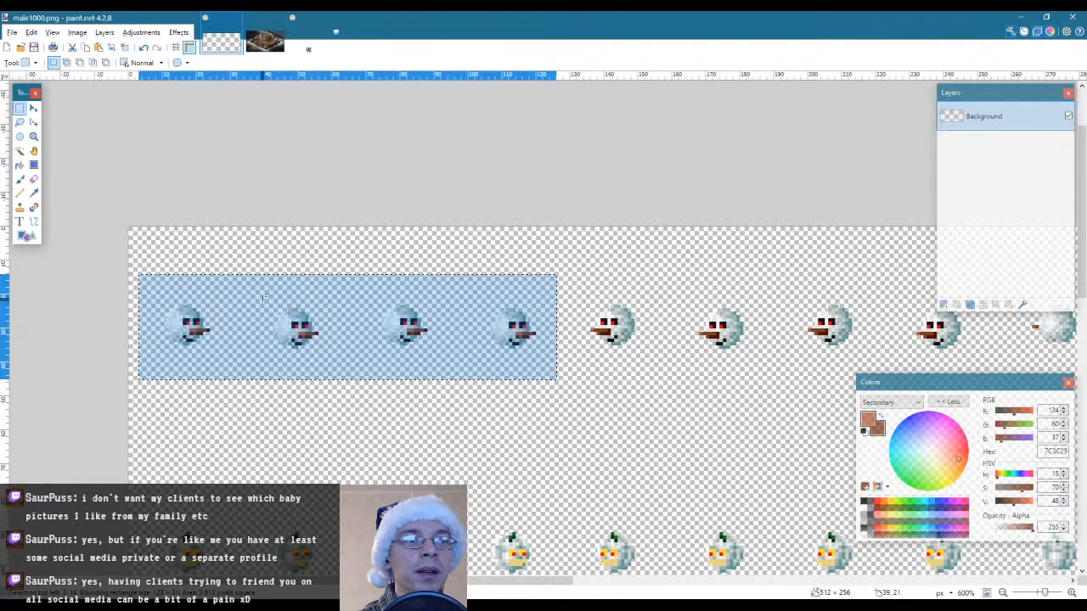
pyautogui.click(248, 289)
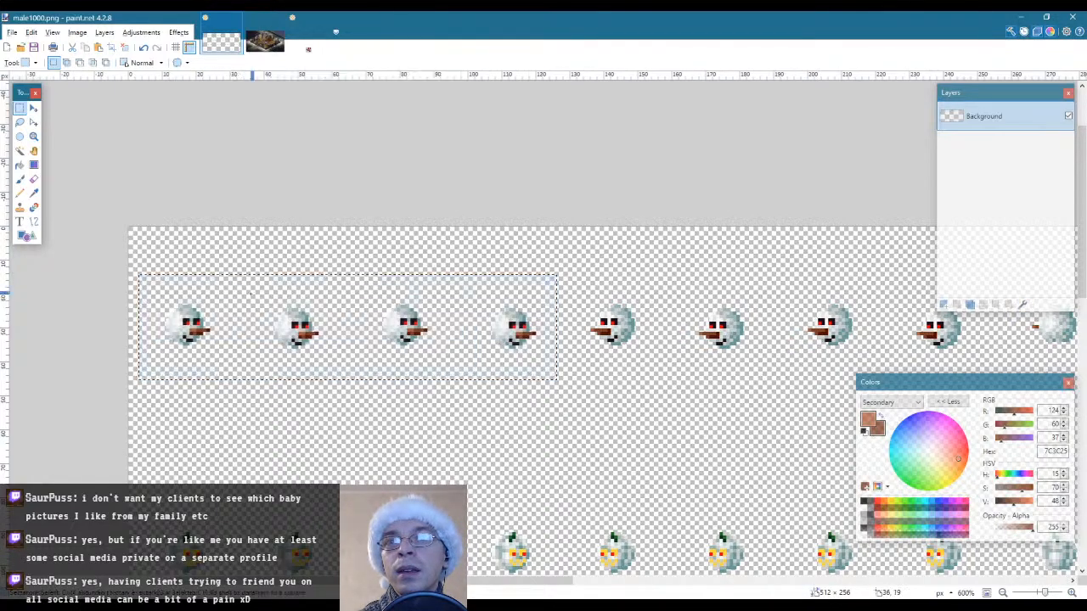
pyautogui.moveTo(248, 288); pyautogui.dragTo(342, 380)
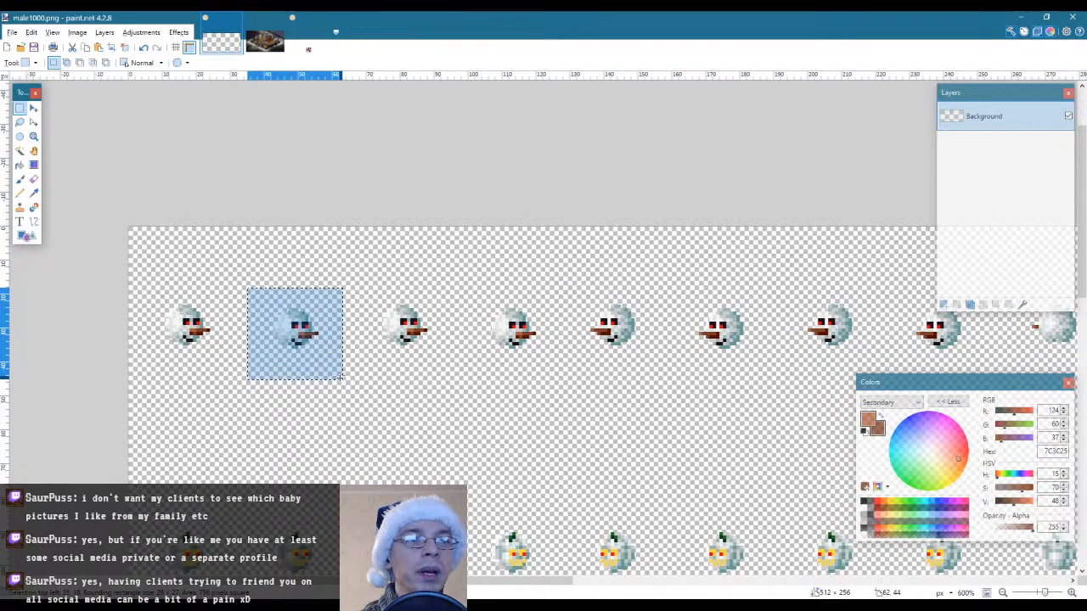
pyautogui.click(241, 300)
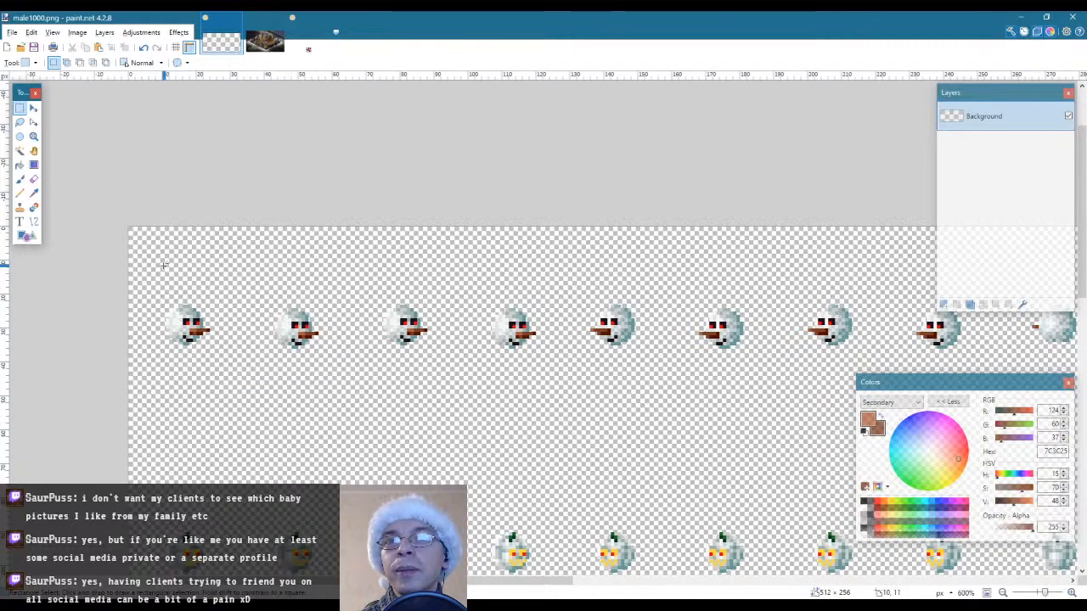
# Select the first four snowman heads of the top row and trim the selection to their outlines with Magic Wand
pyautogui.moveTo(154, 262); pyautogui.dragTo(557, 394)
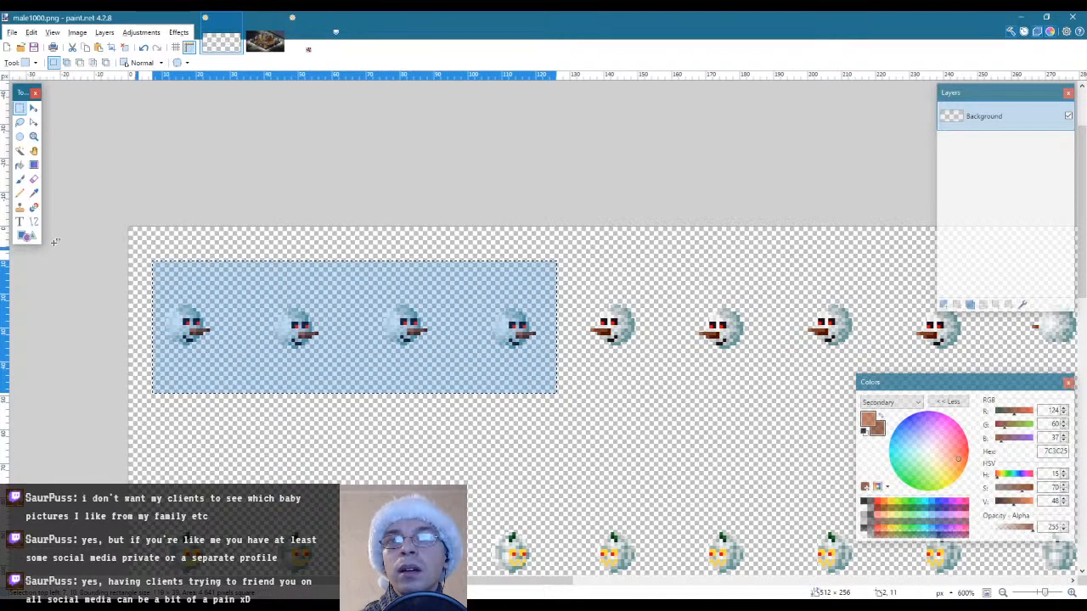
pyautogui.click(22, 151)
pyautogui.click(260, 369)
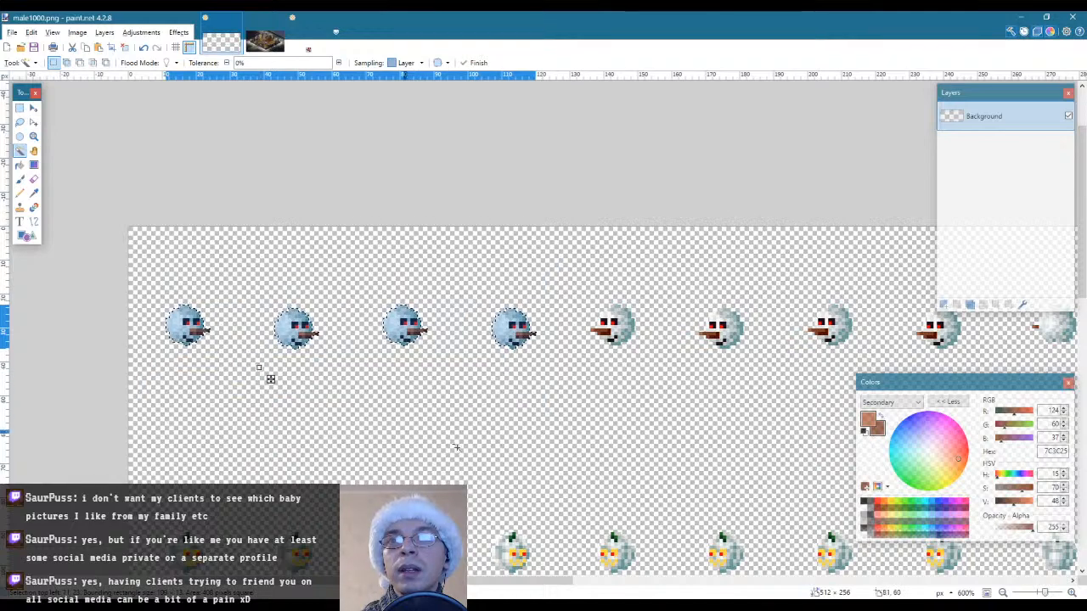
# Place a copy of the four selected heads over the first four pumpkins of the second row
pyautogui.scroll(-2, 259, 368)
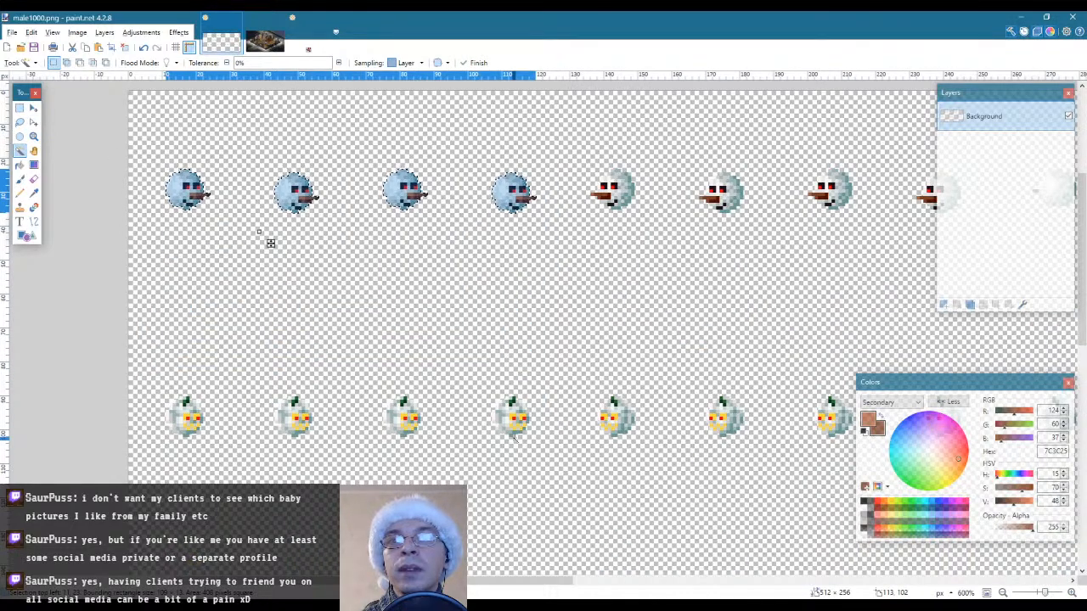
pyautogui.scroll(1, 513, 437)
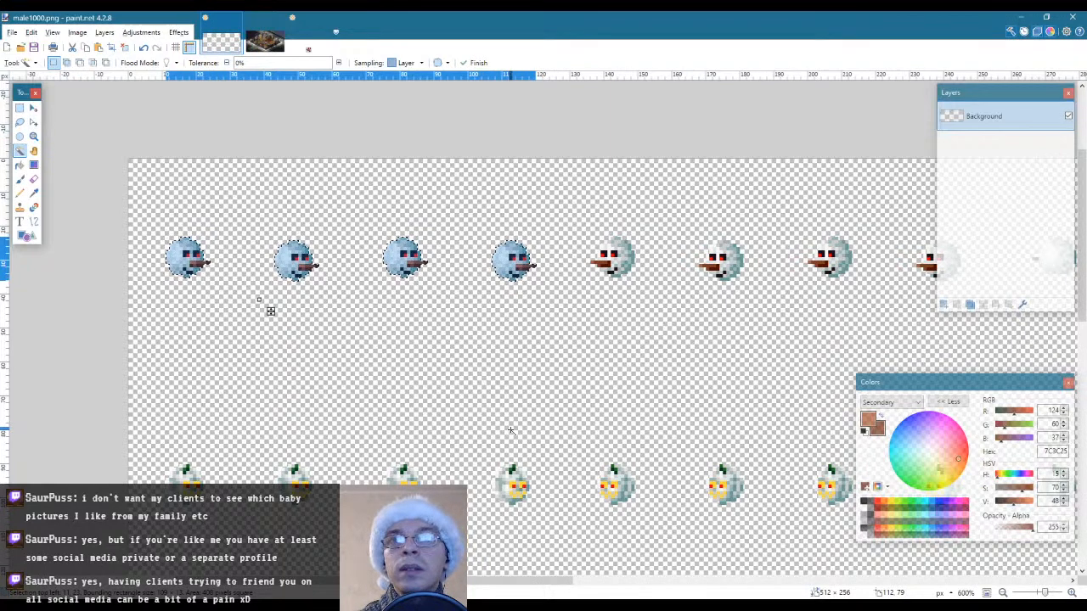
pyautogui.scroll(-1, 511, 430)
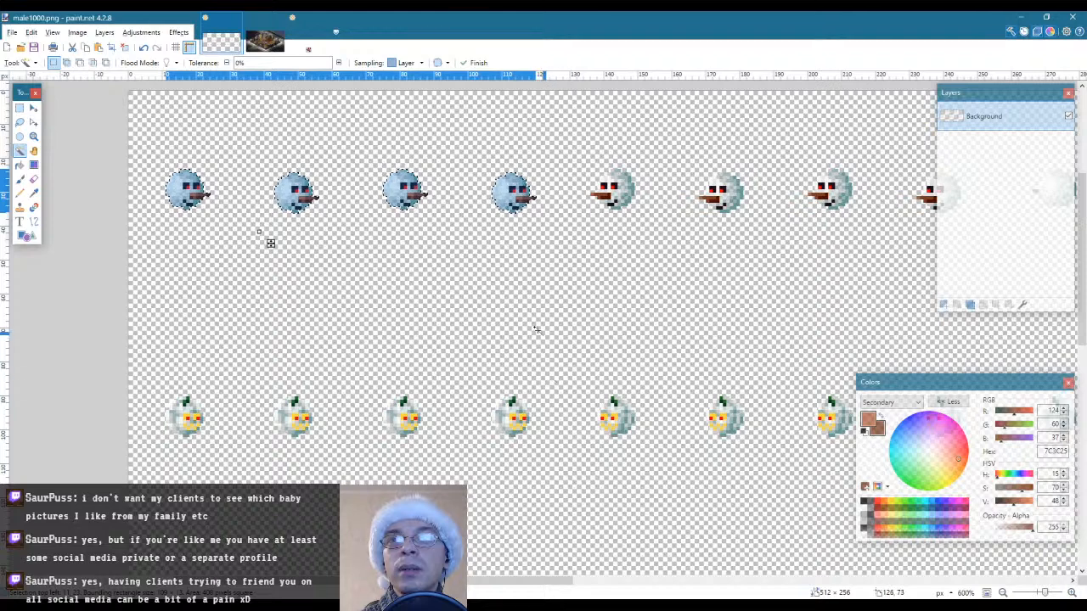
pyautogui.press('m')
pyautogui.moveTo(560, 215); pyautogui.dragTo(560, 447)
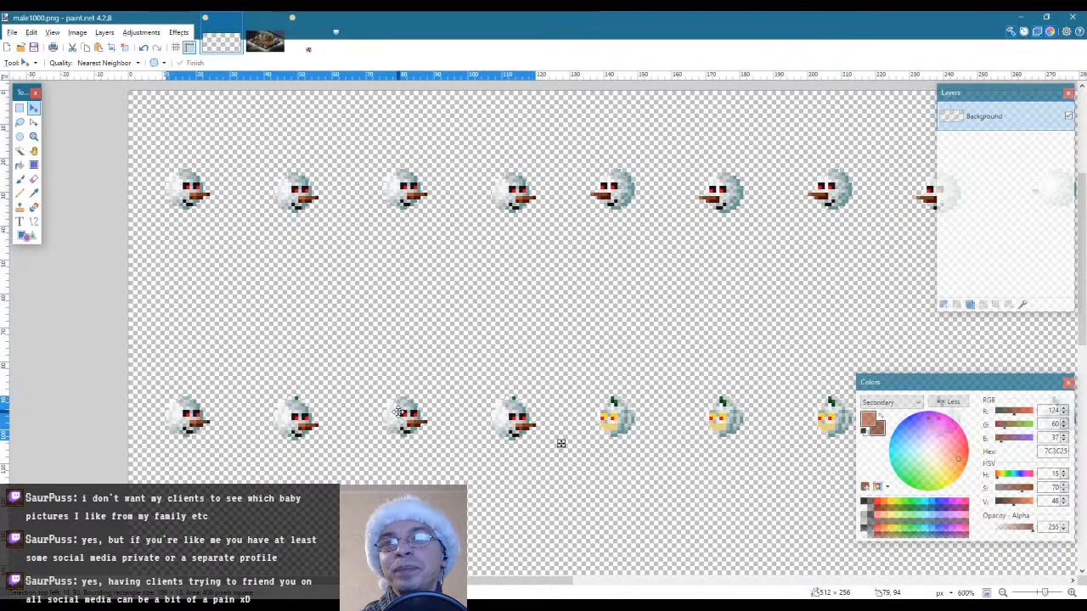
pyautogui.moveTo(397, 411); pyautogui.dragTo(397, 411)
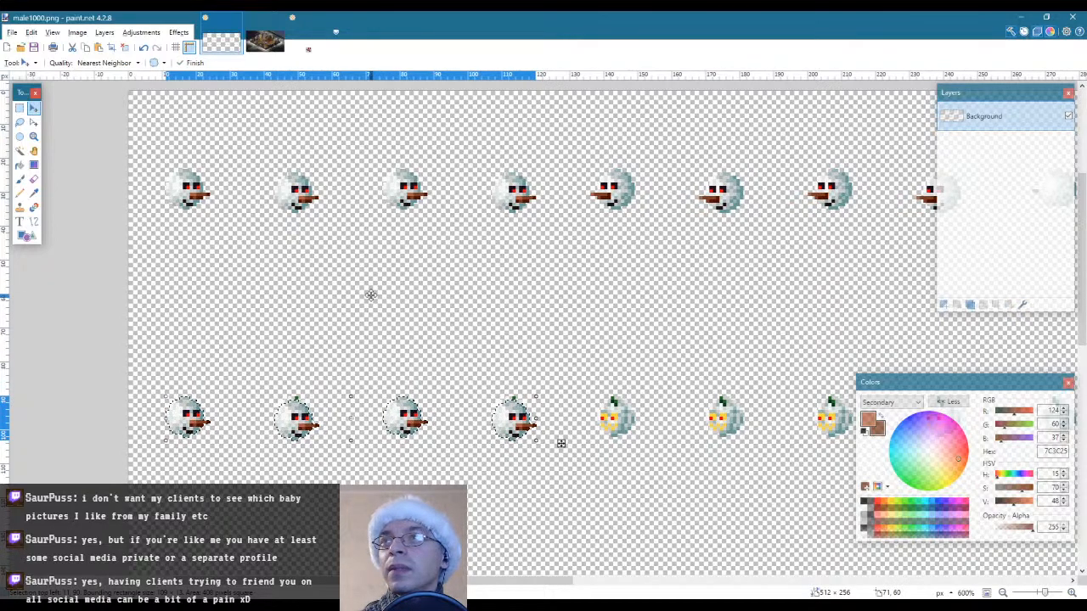
# Exclude the second row's first and third heads from the selection, raise the second and fourth level with them, and deselect
pyautogui.press('s')
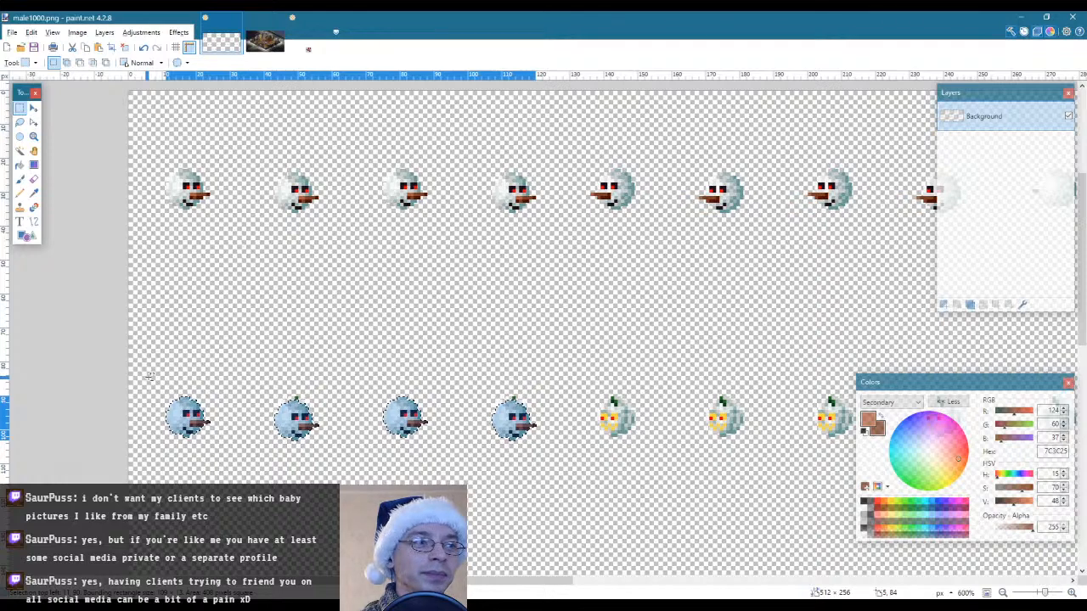
pyautogui.moveTo(148, 374); pyautogui.dragTo(221, 464)
pyautogui.moveTo(343, 367); pyautogui.dragTo(445, 486)
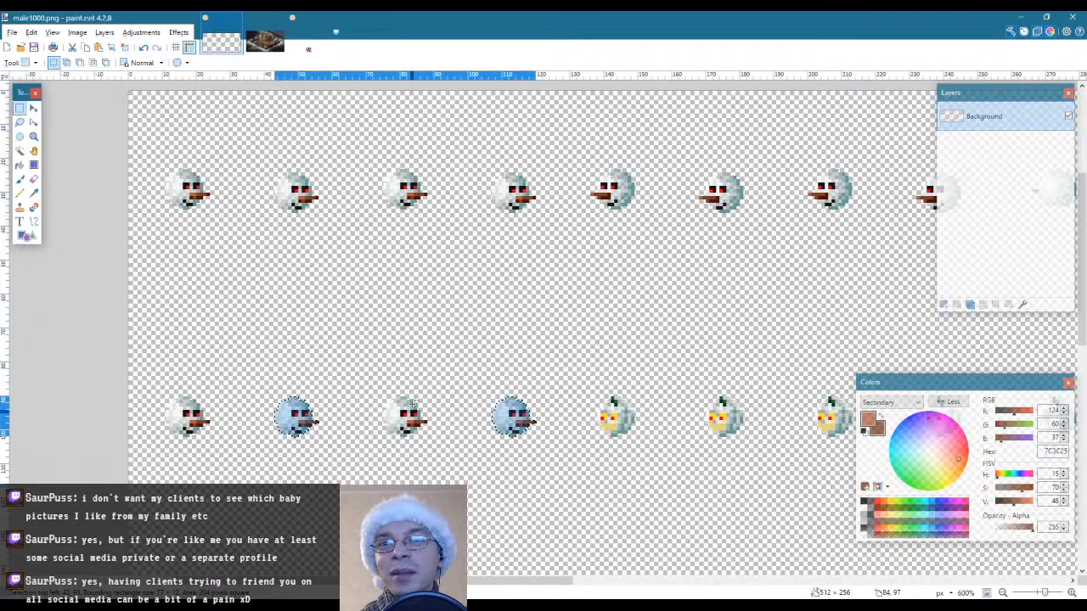
pyautogui.click(360, 340)
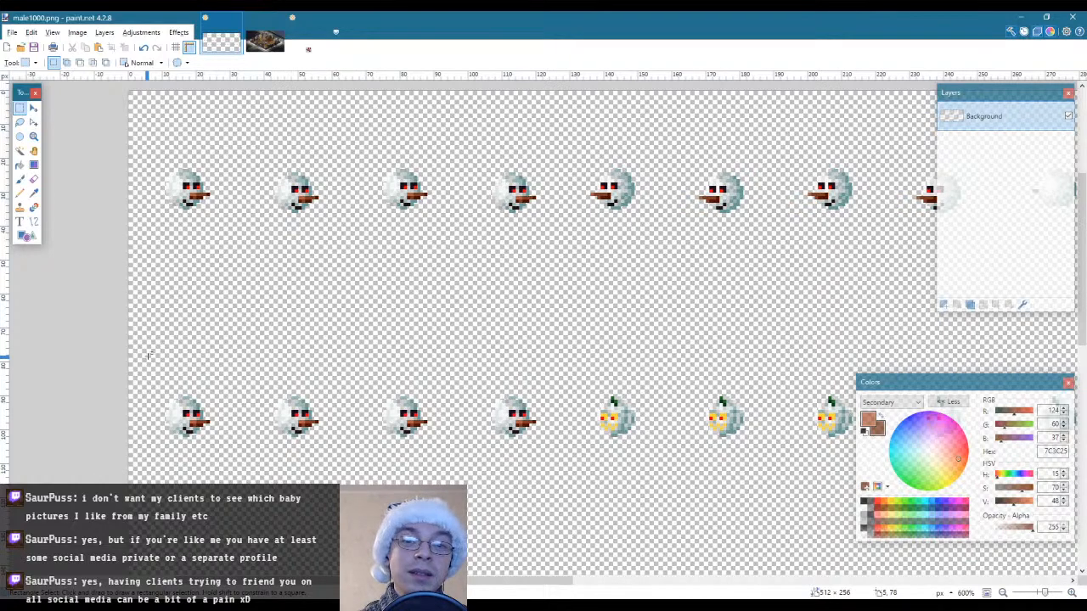
# Select the four snowman heads of the second row and trim the selection to their outlines with Magic Wand
pyautogui.scroll(-2, 148, 356)
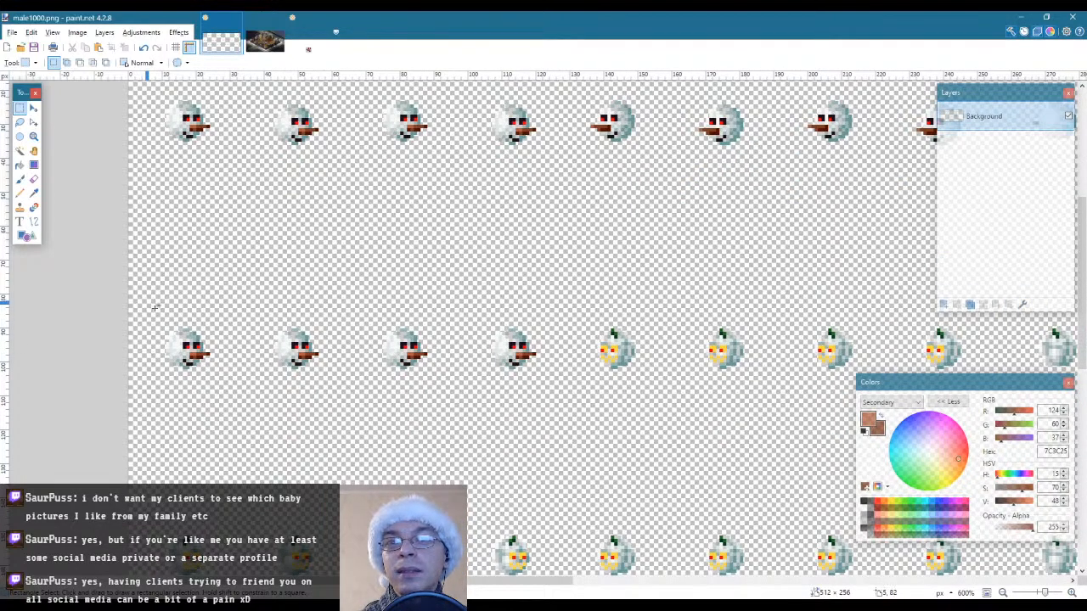
pyautogui.scroll(-2, 197, 338)
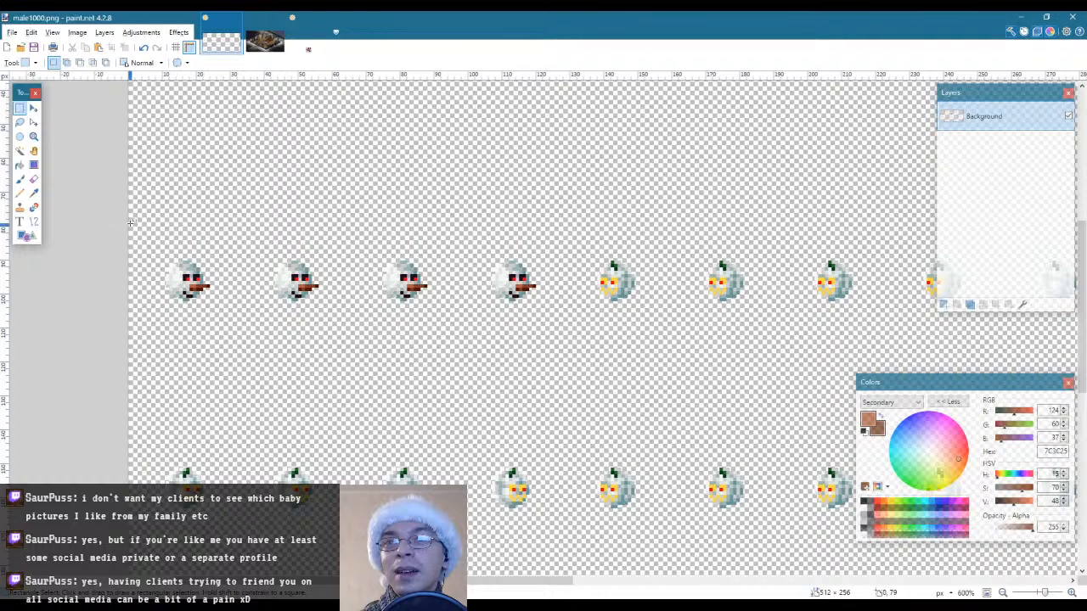
pyautogui.moveTo(129, 224); pyautogui.dragTo(557, 338)
pyautogui.click(19, 150)
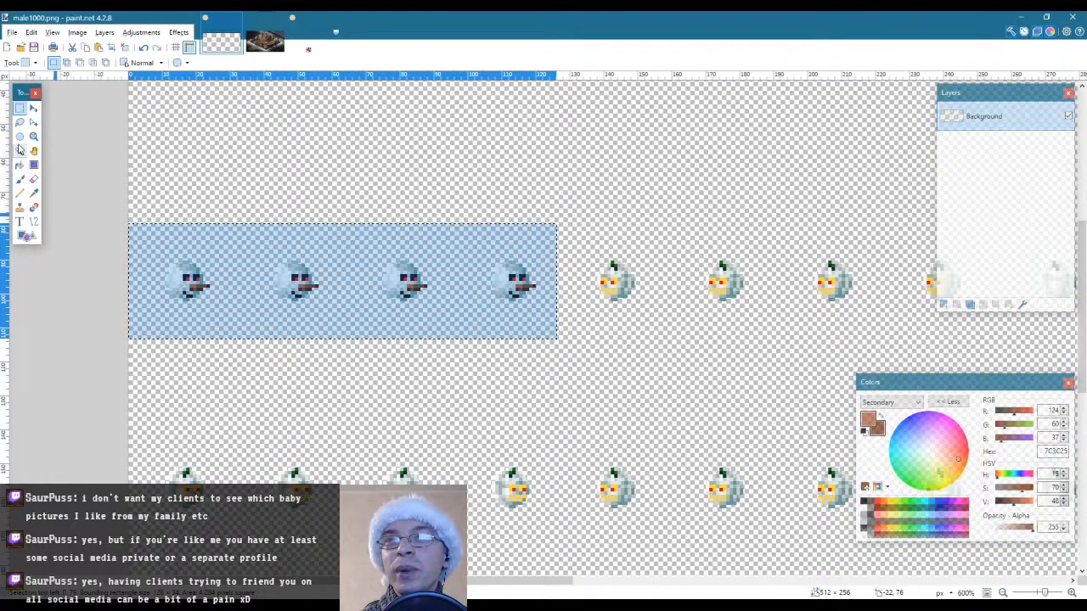
pyautogui.keyDown('alt'); pyautogui.click(245, 296); pyautogui.keyUp('alt')
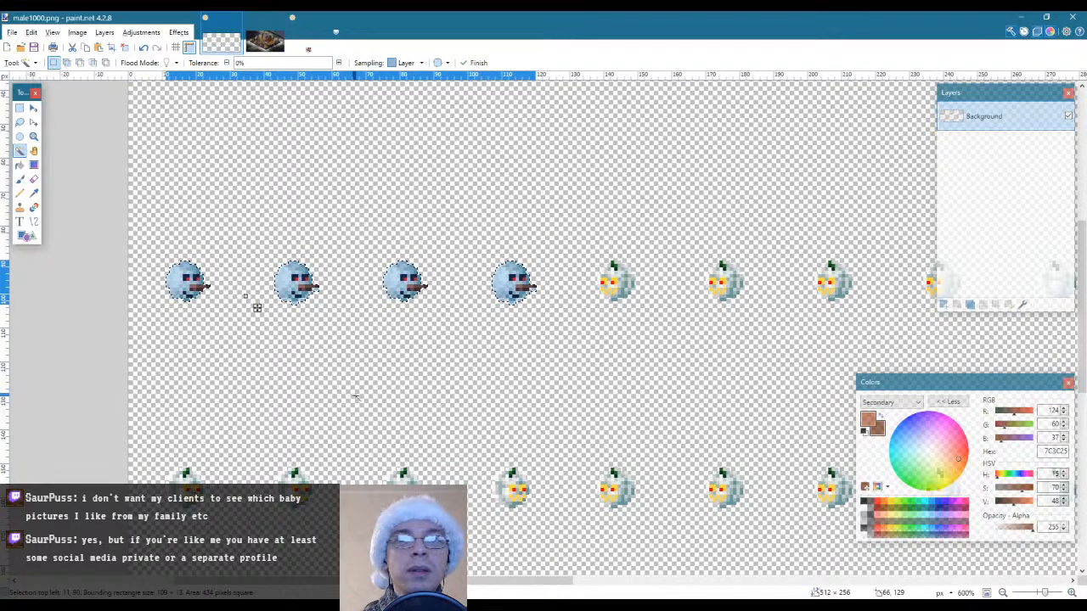
# Place a copy of the four selected second-row heads over the first four pumpkins of the third row and deselect
pyautogui.scroll(-1, 355, 396)
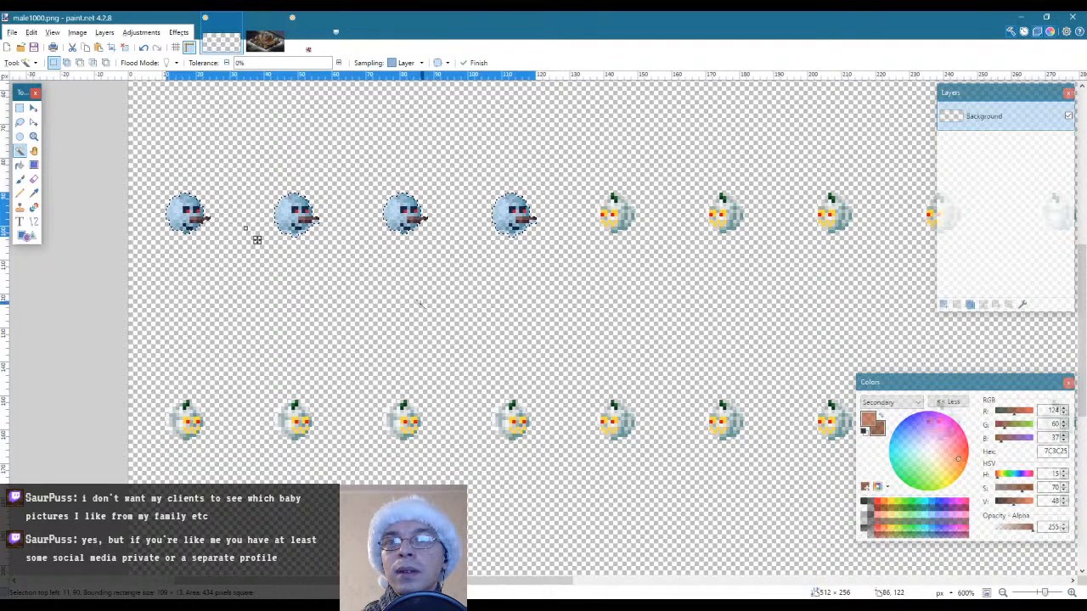
pyautogui.press('m')
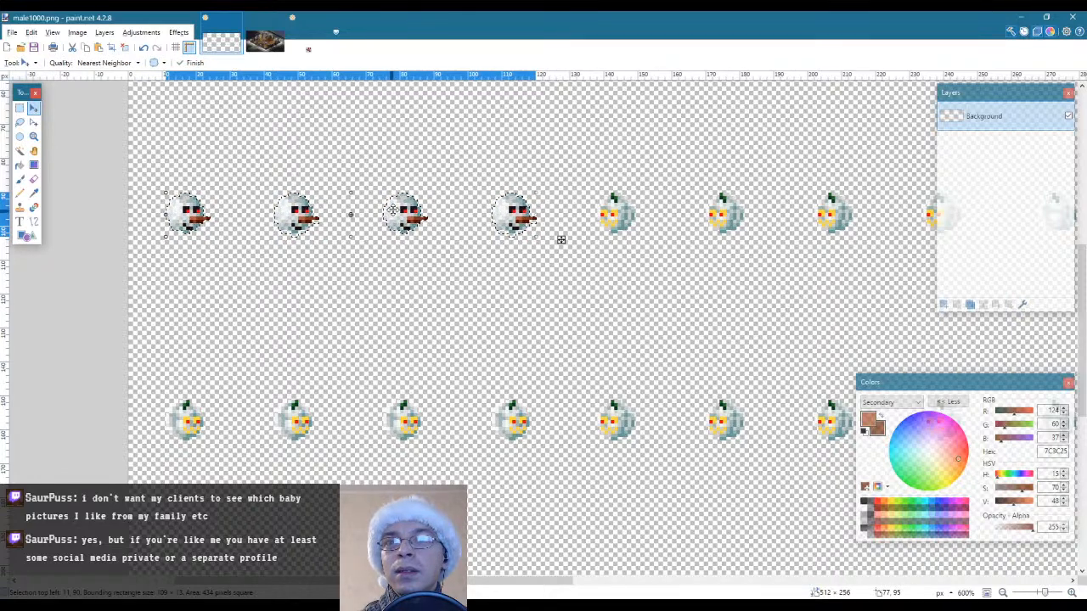
pyautogui.moveTo(392, 211); pyautogui.dragTo(390, 417)
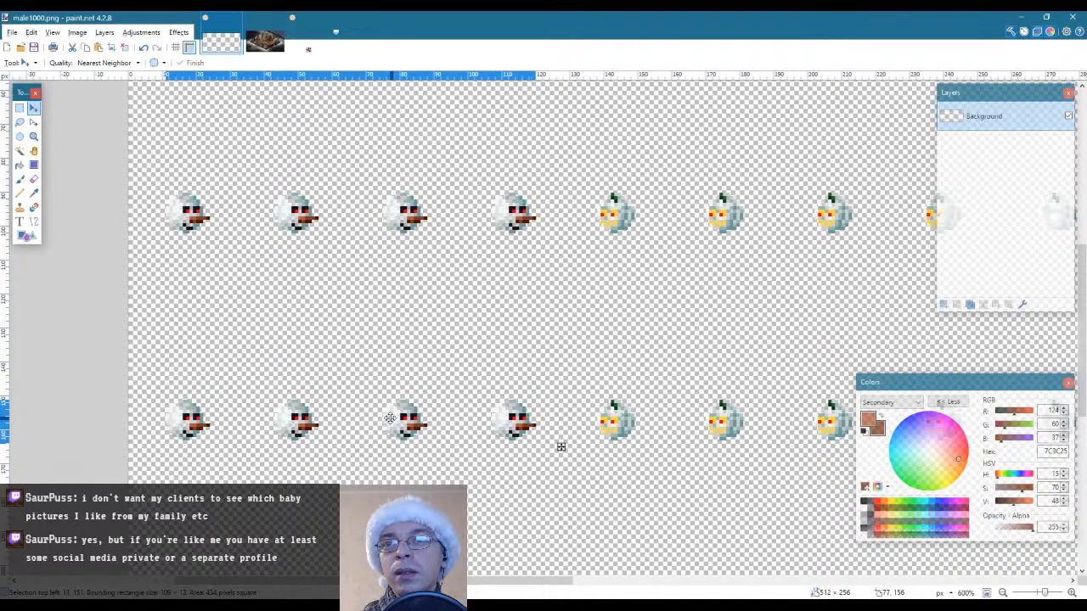
pyautogui.press('s')
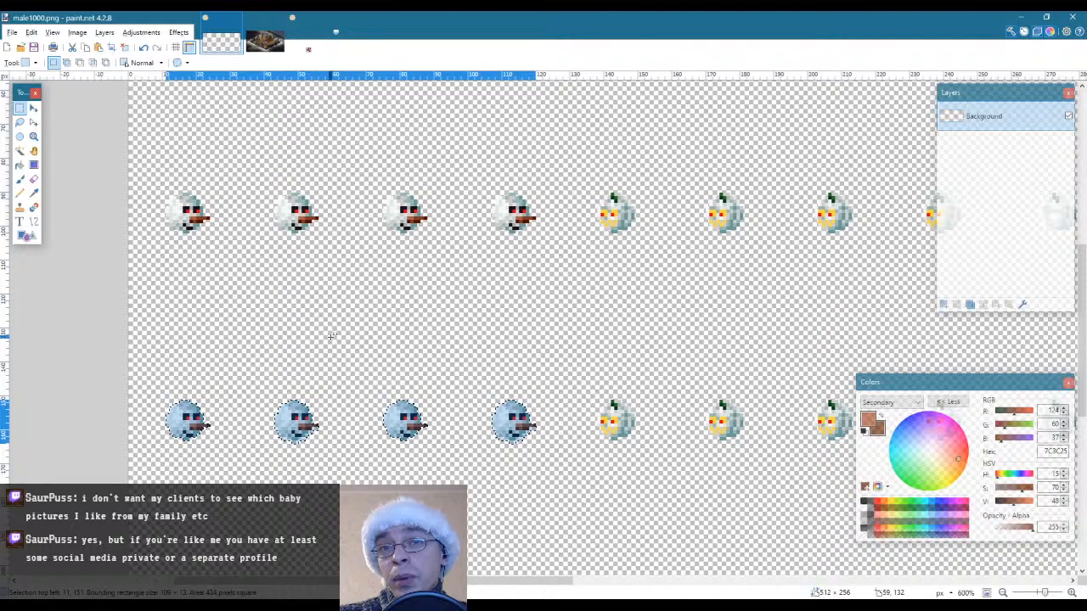
pyautogui.click(331, 337)
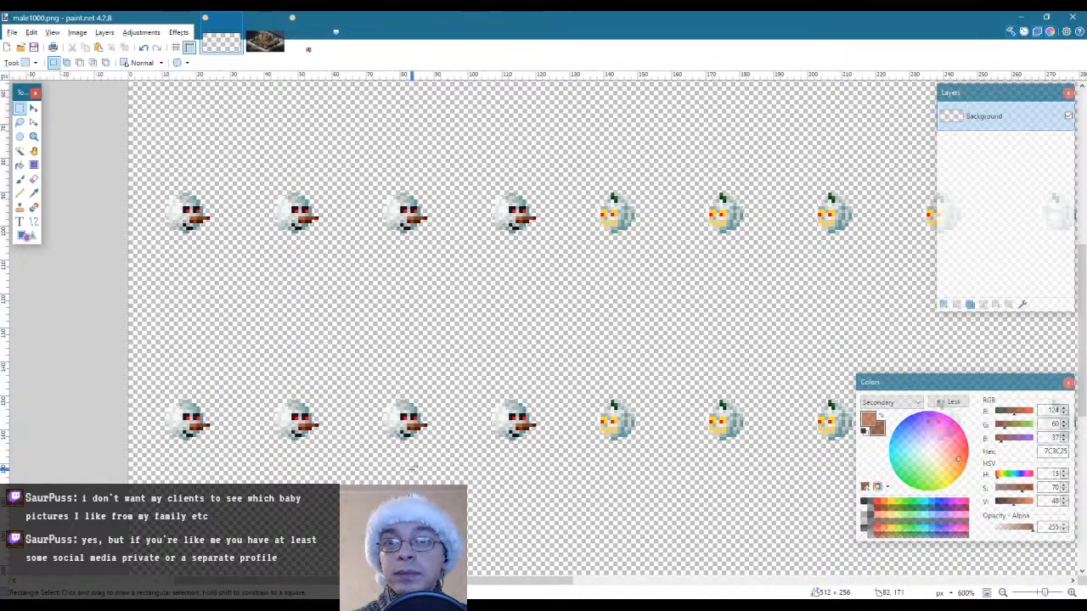
# Select the top row's first four snowman heads again and trim the selection to their outlines with Magic Wand
pyautogui.scroll(-3, 410, 472)
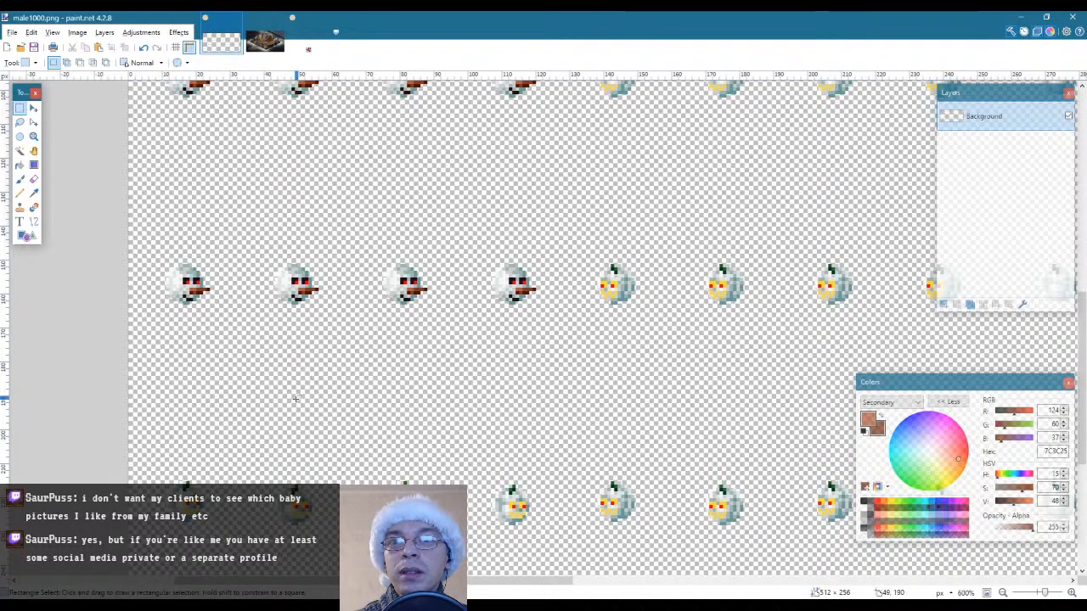
pyautogui.scroll(-2, 295, 398)
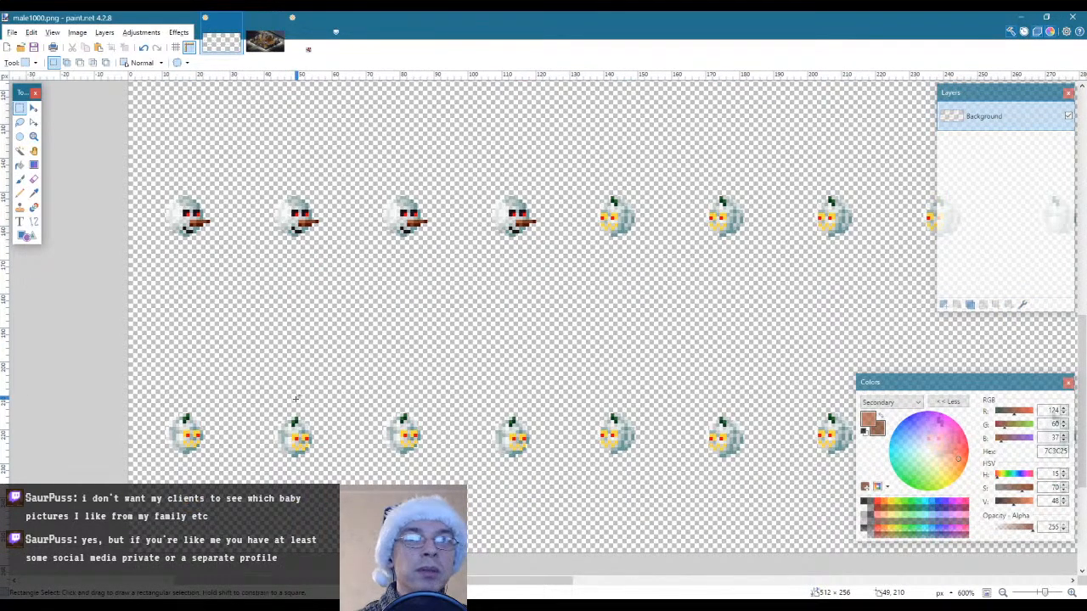
pyautogui.scroll(3, 296, 398)
pyautogui.scroll(3, 240, 327)
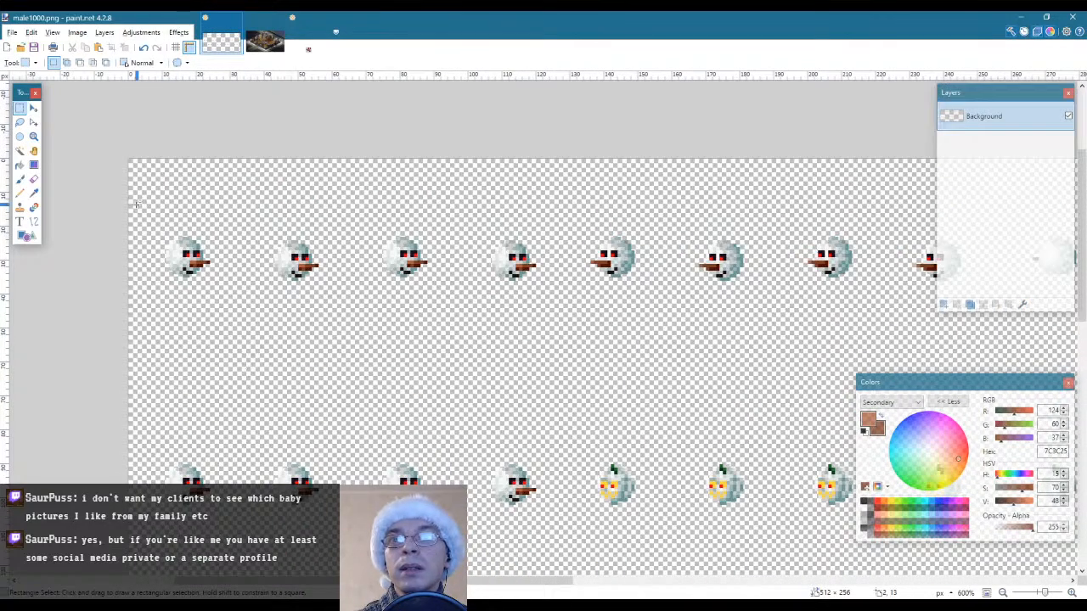
pyautogui.moveTo(133, 190); pyautogui.dragTo(567, 315)
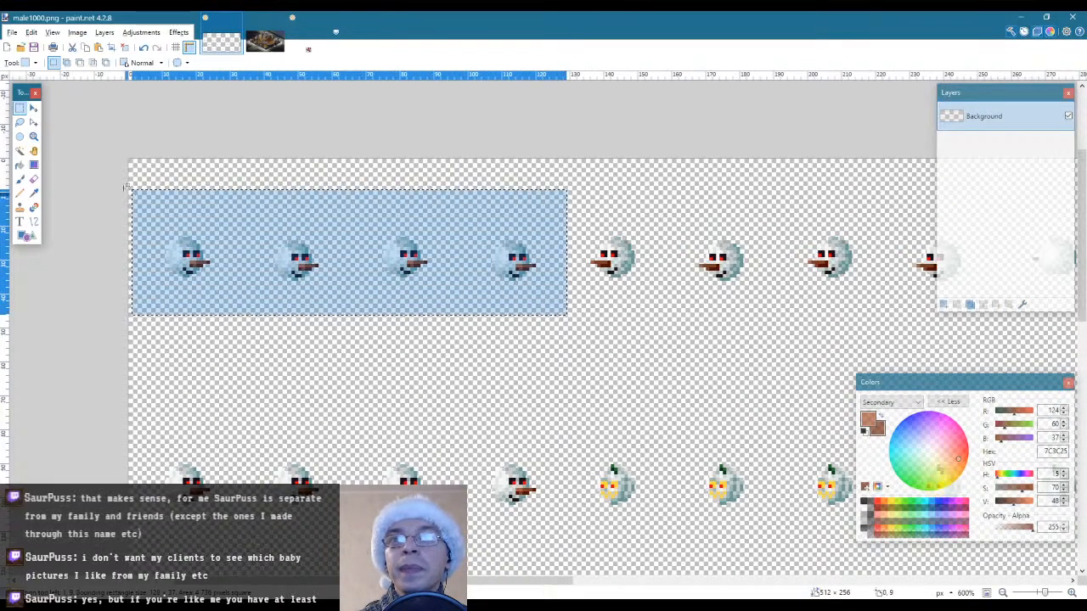
pyautogui.click(20, 150)
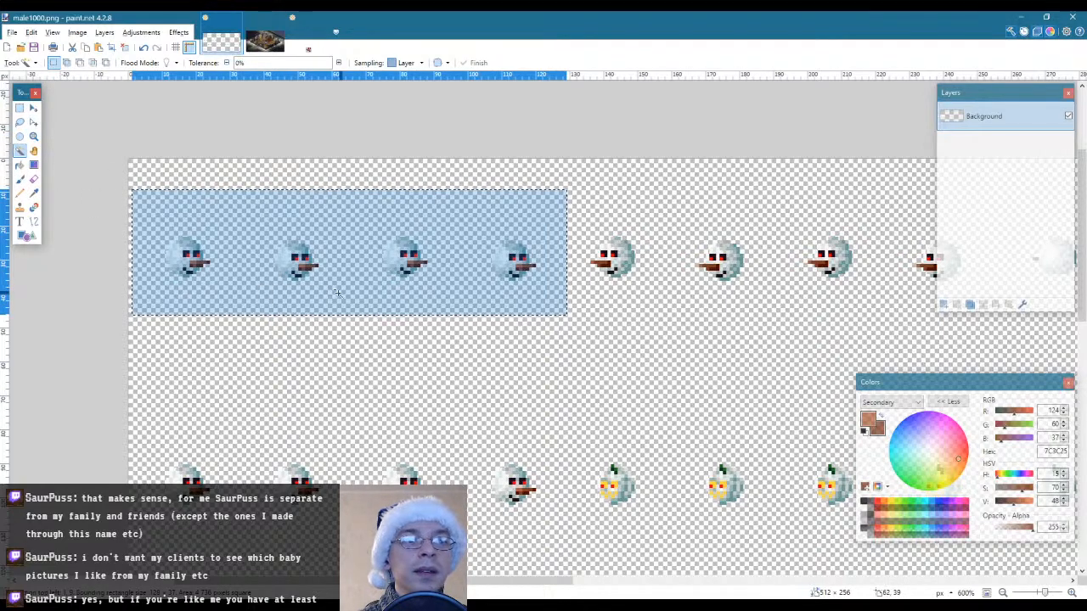
pyautogui.keyDown('alt'); pyautogui.click(245, 297); pyautogui.keyUp('alt')
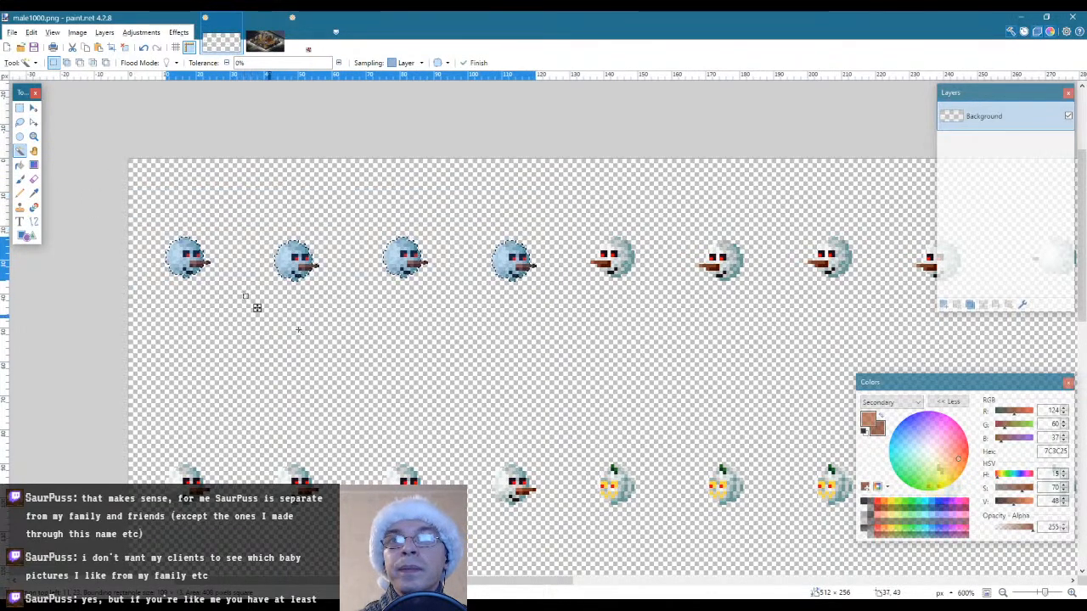
# Place a copy of the four selected top-row heads over the first four heads of the third row and deselect
pyautogui.scroll(-3, 369, 362)
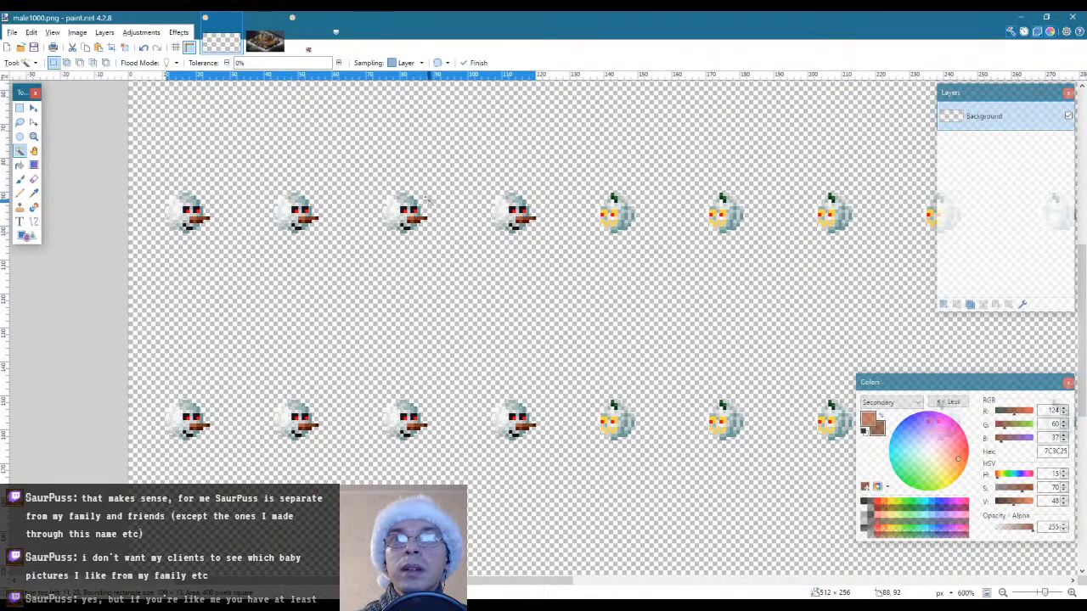
pyautogui.hotkey('ctrl', 'v')
pyautogui.moveTo(404, 95); pyautogui.dragTo(399, 412)
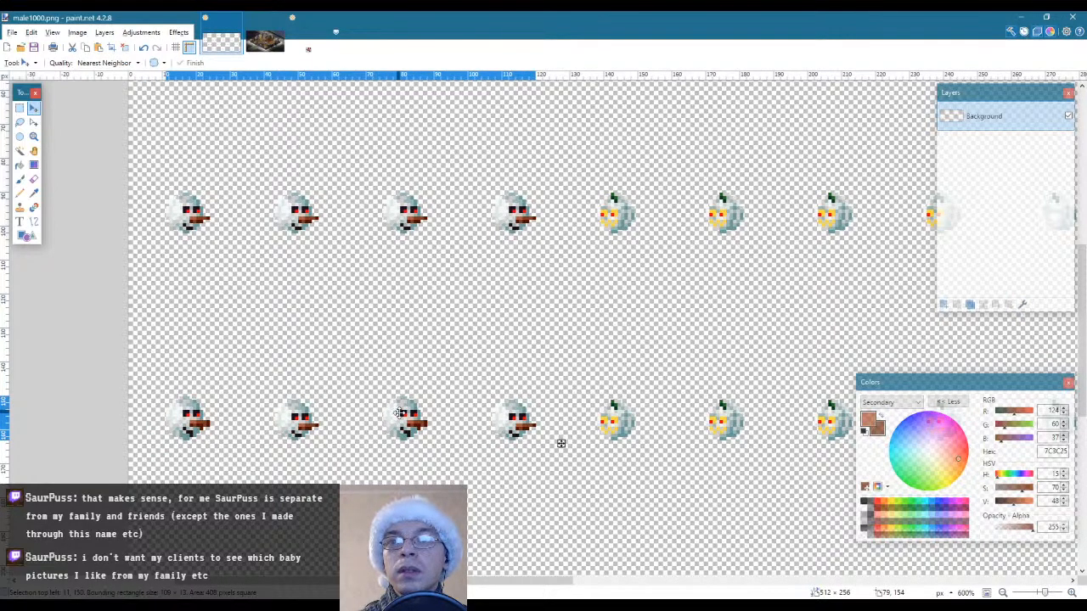
pyautogui.press('s')
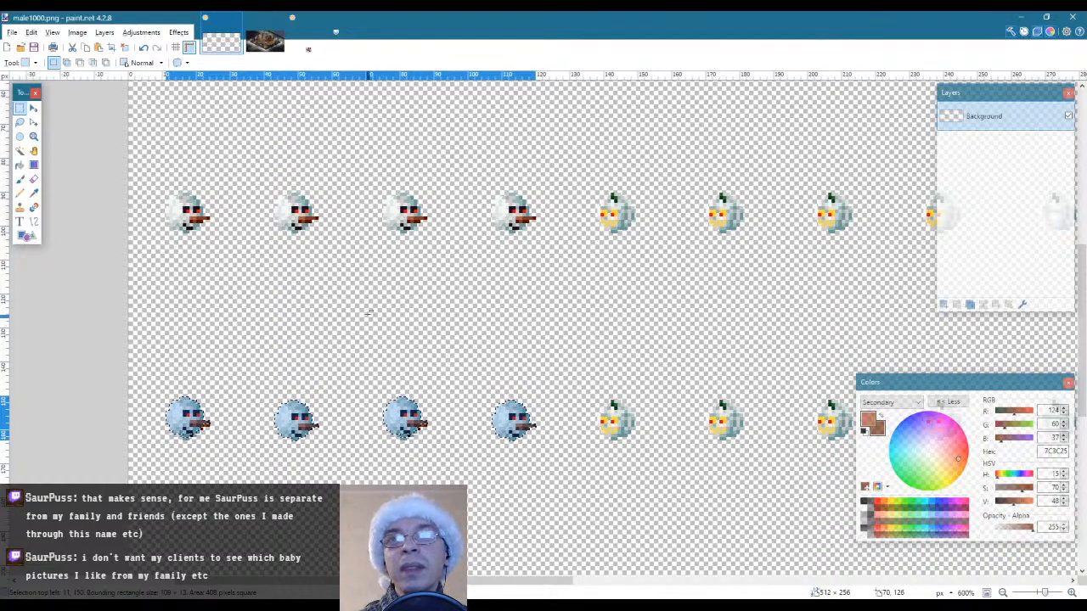
pyautogui.click(367, 311)
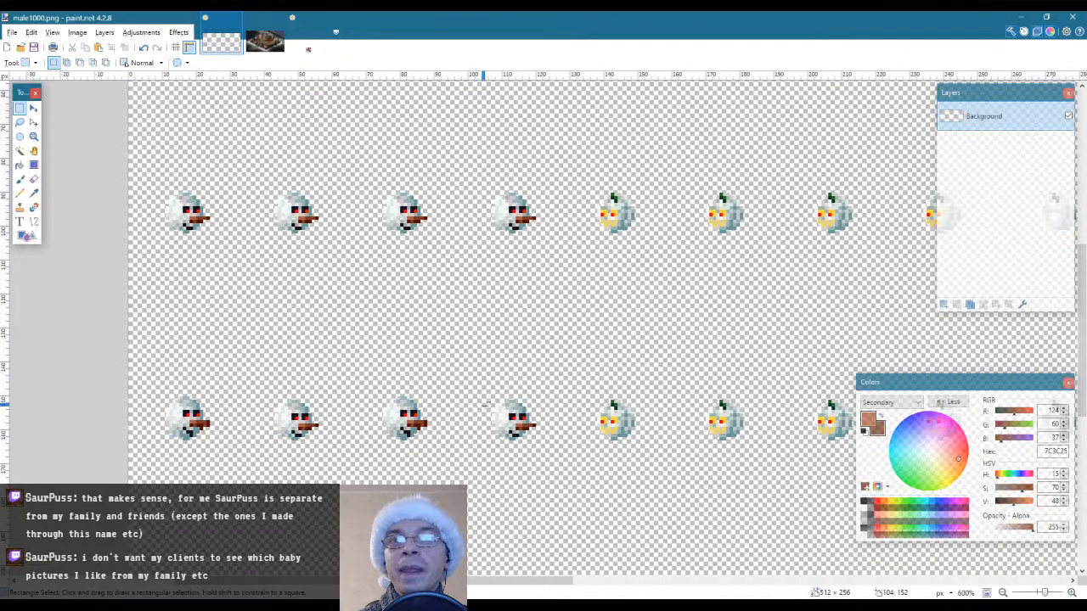
# Select the fifth to eighth snowman heads of the top row and trim the selection to their outlines with Magic Wand
pyautogui.scroll(4, 486, 405)
pyautogui.scroll(-1, 485, 405)
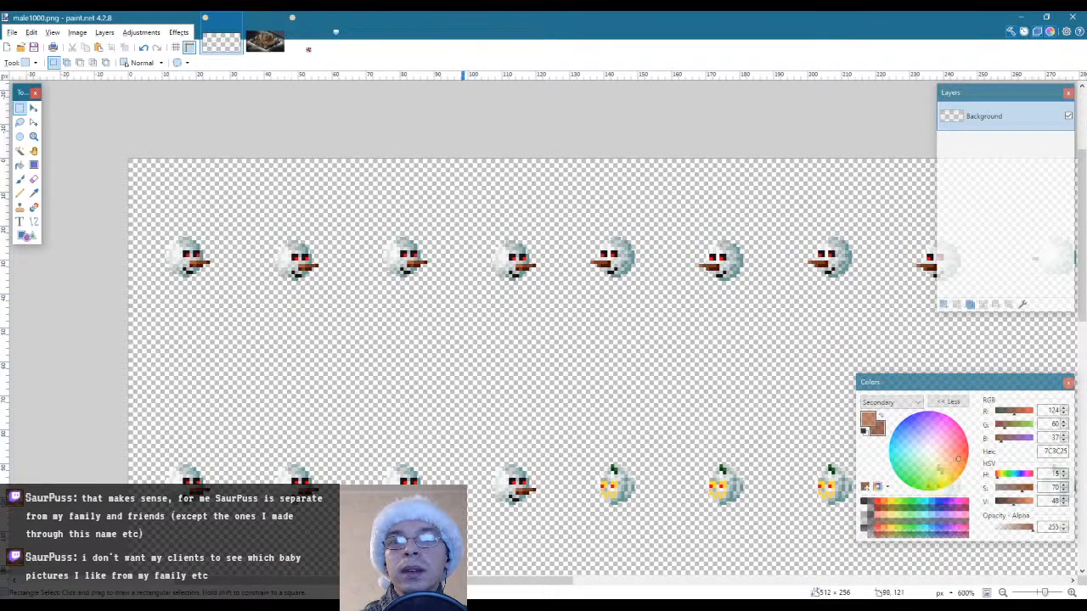
pyautogui.moveTo(416, 582); pyautogui.dragTo(501, 585)
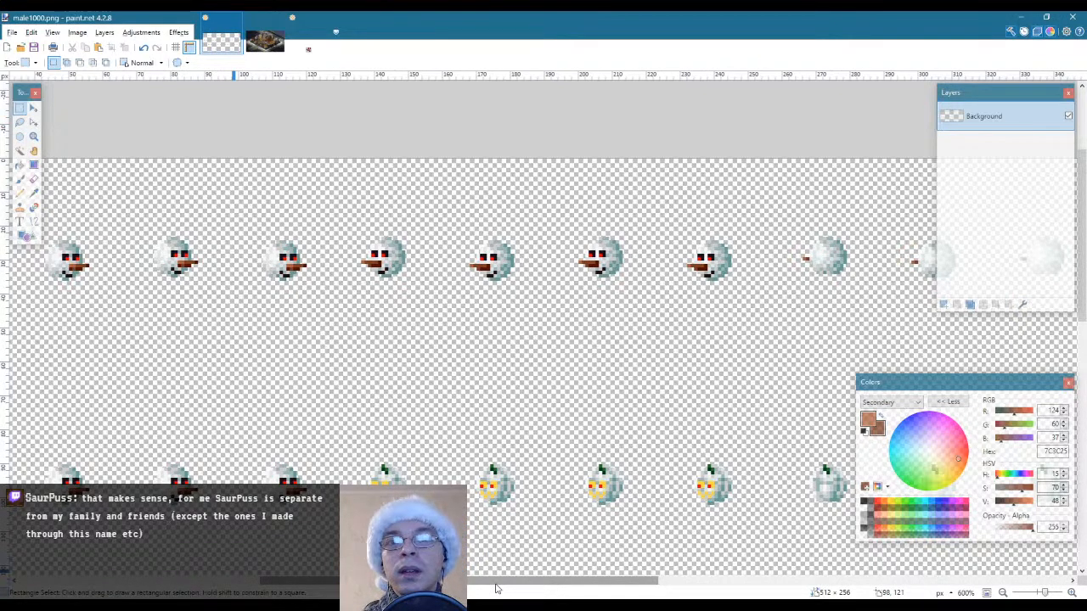
pyautogui.moveTo(497, 588); pyautogui.dragTo(442, 588)
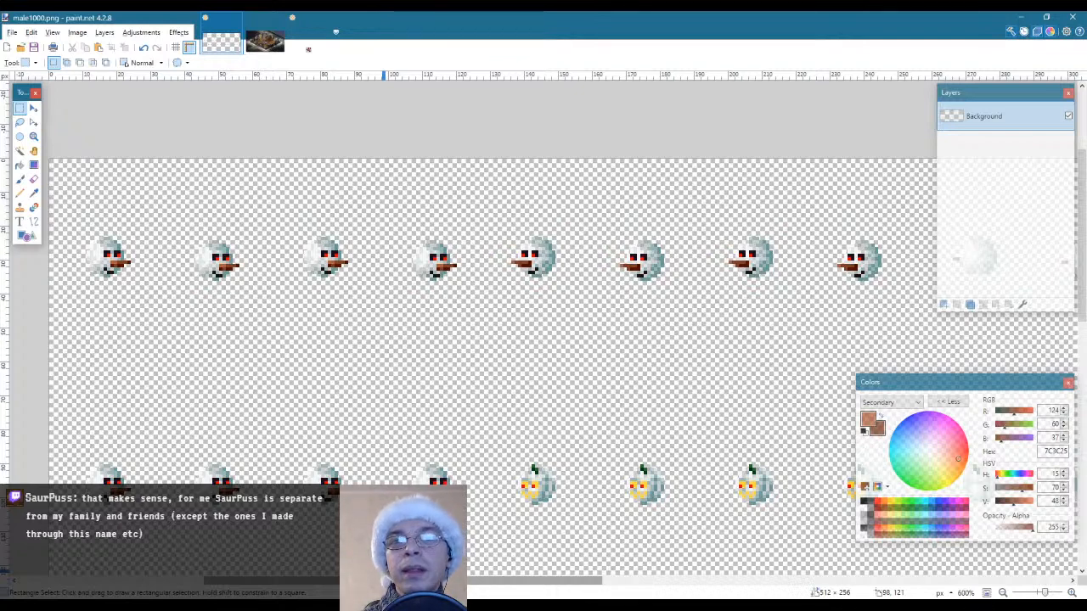
pyautogui.scroll(-2, 433, 428)
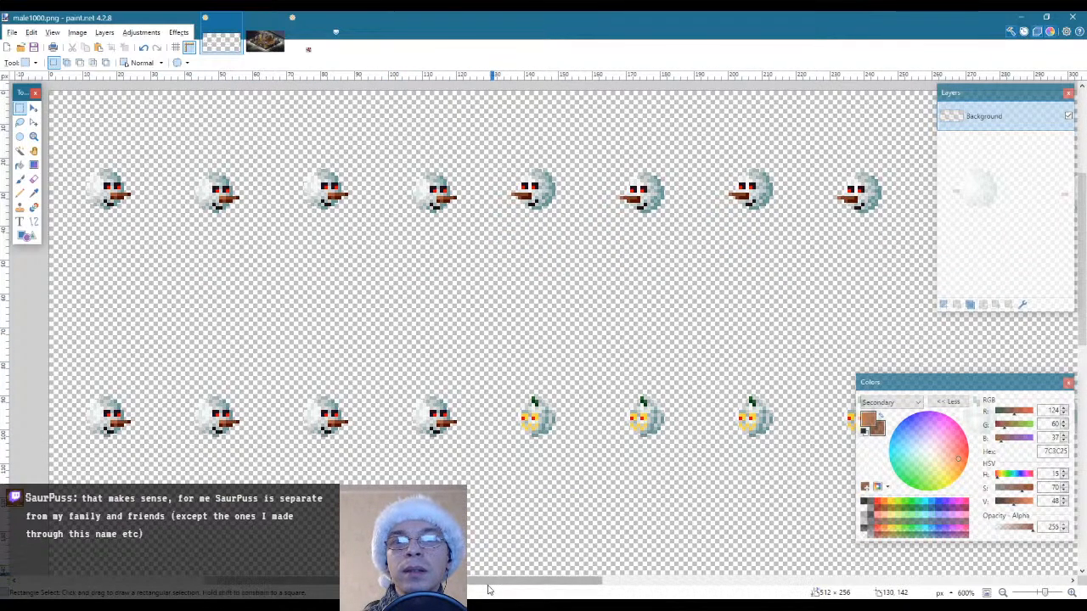
pyautogui.hscroll(5, 583, 450)
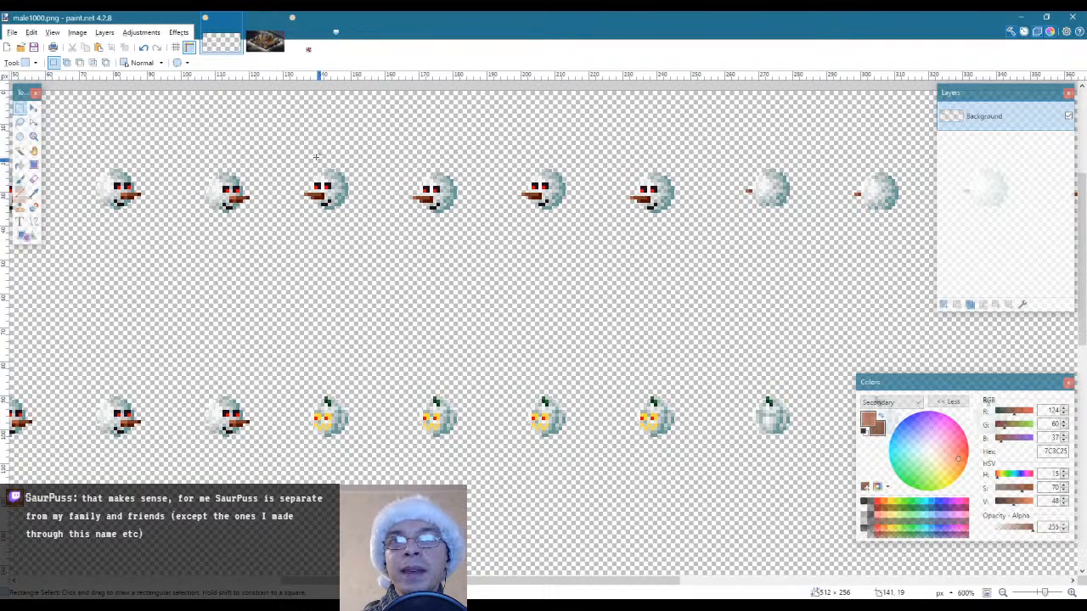
pyautogui.moveTo(287, 132); pyautogui.dragTo(709, 250)
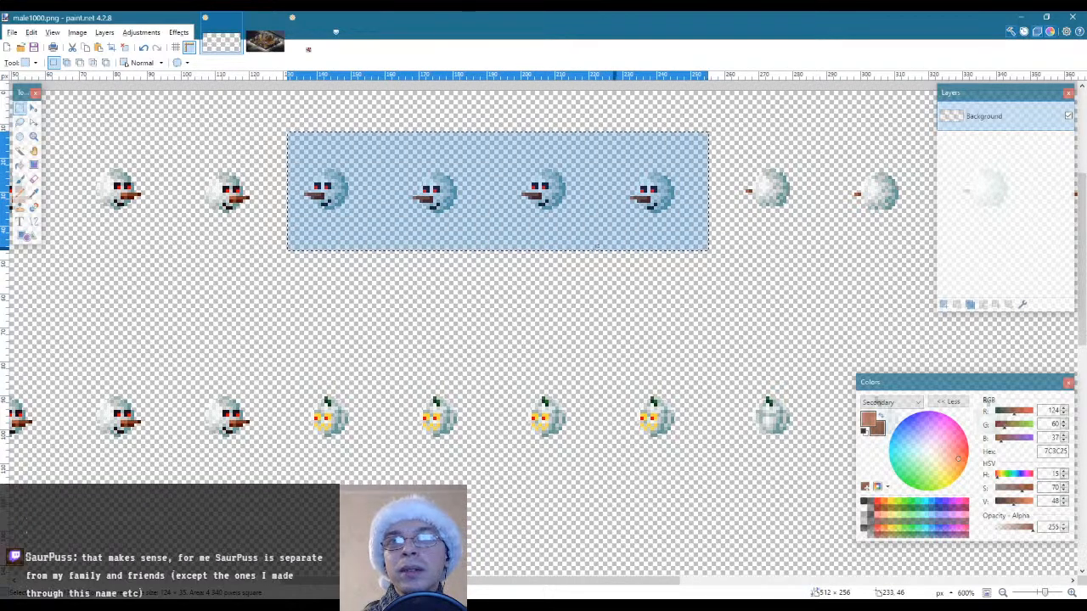
pyautogui.click(20, 150)
pyautogui.click(540, 235)
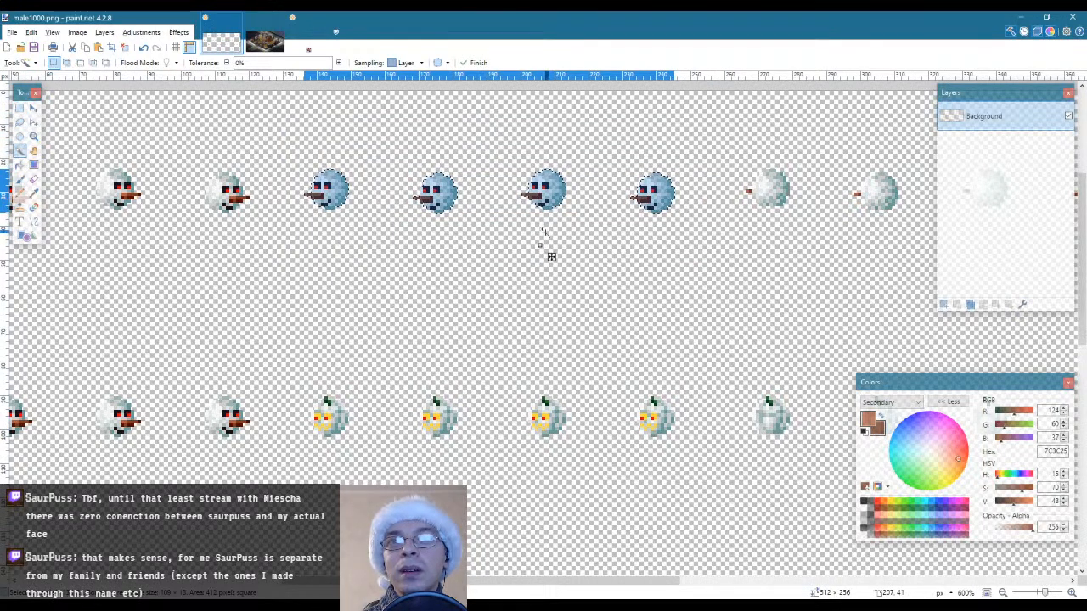
# Place a copy of the four selected heads over the fifth to eighth pumpkins of the second row
pyautogui.press('m')
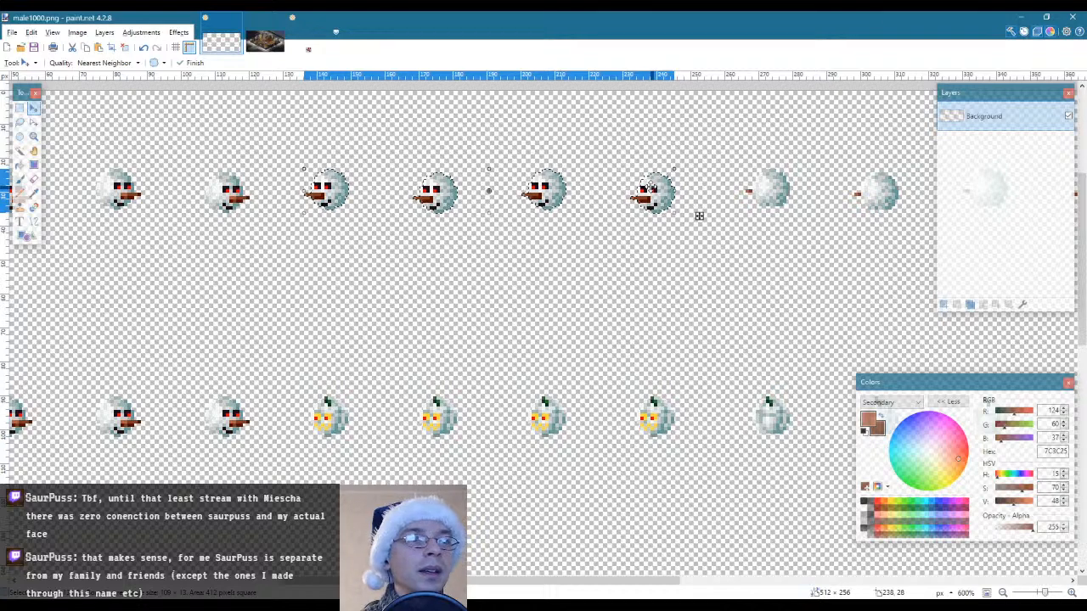
pyautogui.moveTo(699, 215); pyautogui.dragTo(699, 447)
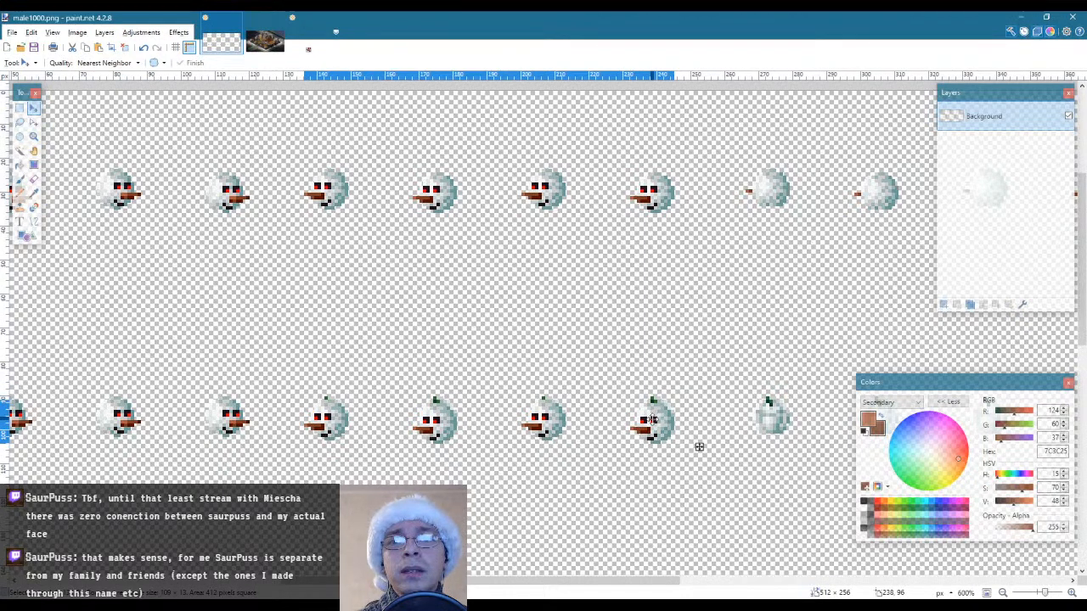
pyautogui.moveTo(652, 420); pyautogui.dragTo(649, 416)
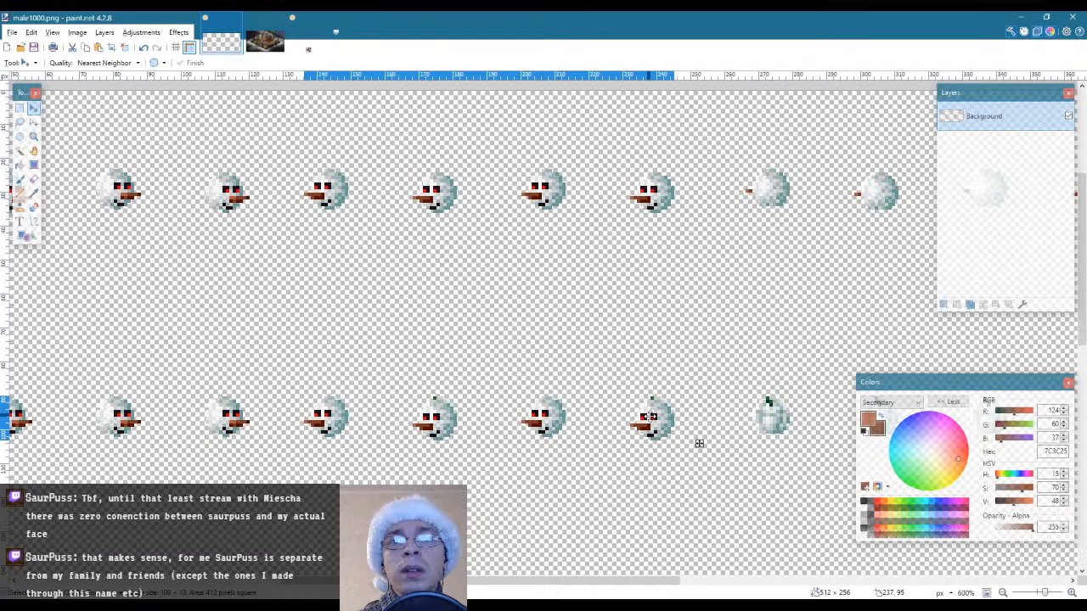
# Exclude the second row's fifth and seventh heads from the selection, raise the sixth and eighth by one pixel, and deselect
pyautogui.press('s')
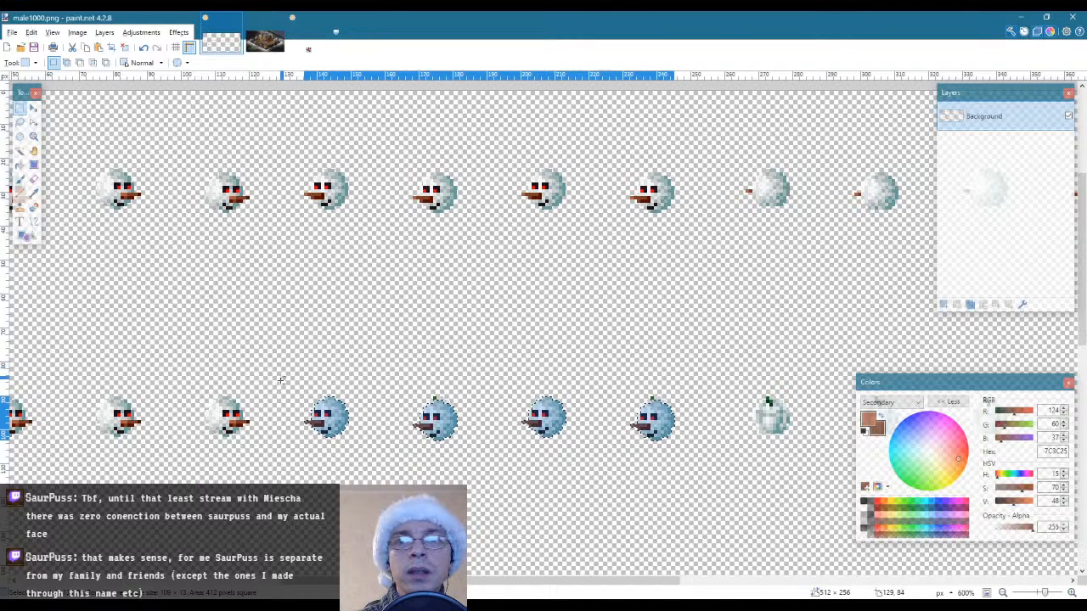
pyautogui.moveTo(290, 371); pyautogui.dragTo(368, 477)
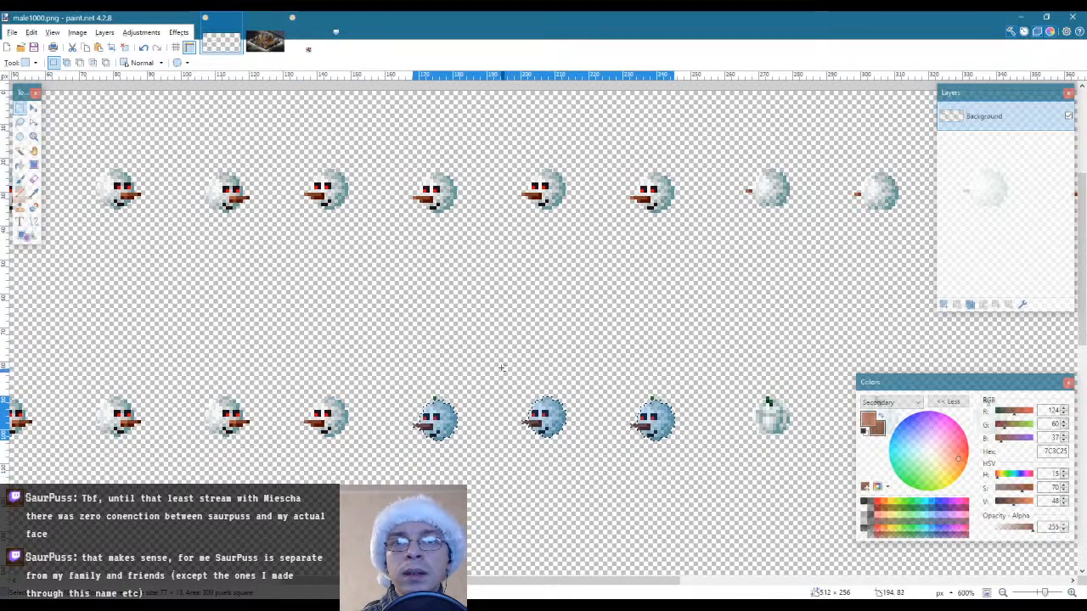
pyautogui.moveTo(501, 368); pyautogui.dragTo(585, 480)
pyautogui.press('m')
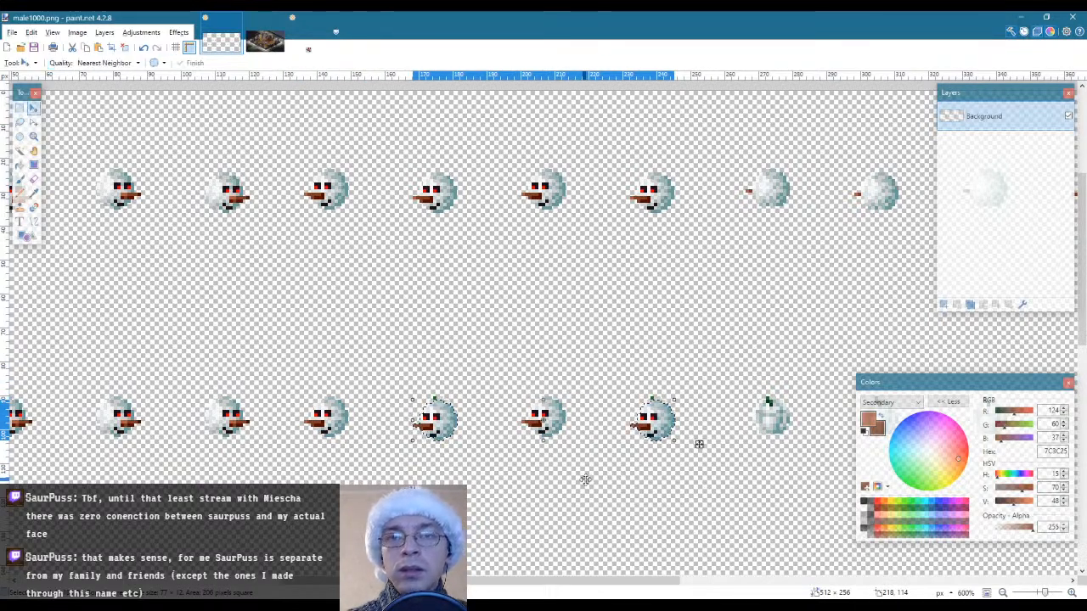
pyautogui.press('Up')
pyautogui.press('s')
pyautogui.click(464, 354)
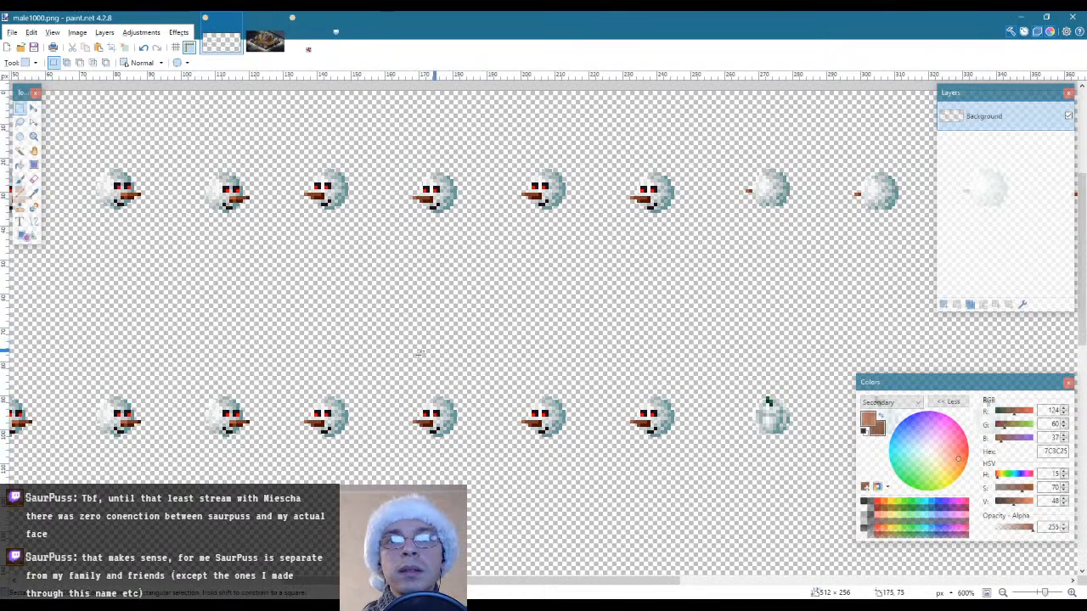
# Select the fifth to eighth snowman heads of the second row and trim the selection to their outlines with Magic Wand
pyautogui.moveTo(276, 355); pyautogui.dragTo(698, 473)
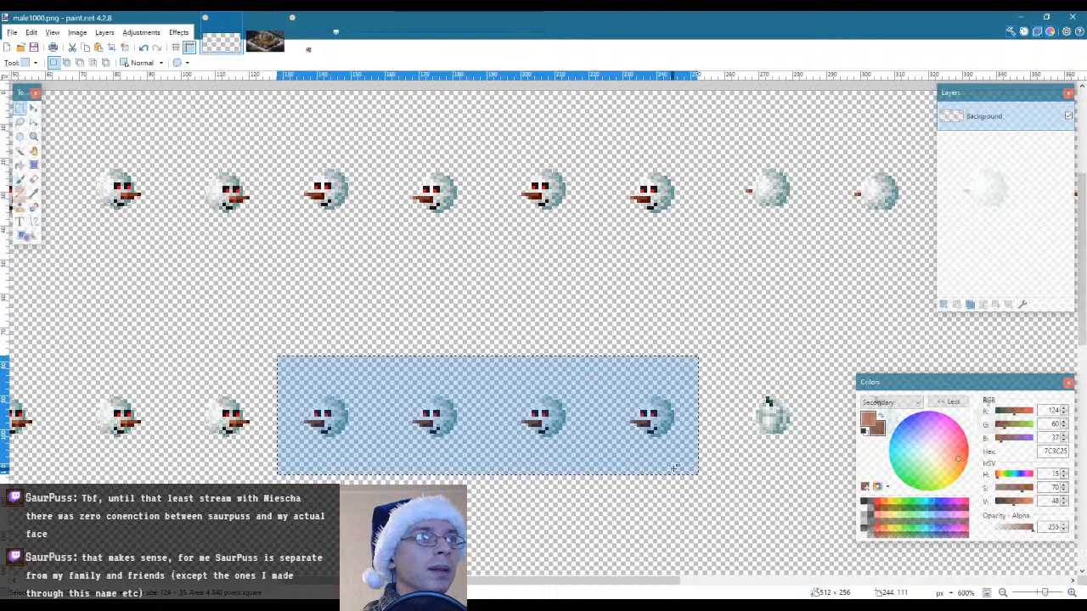
pyautogui.press('s')
pyautogui.press('s')
pyautogui.press('s')
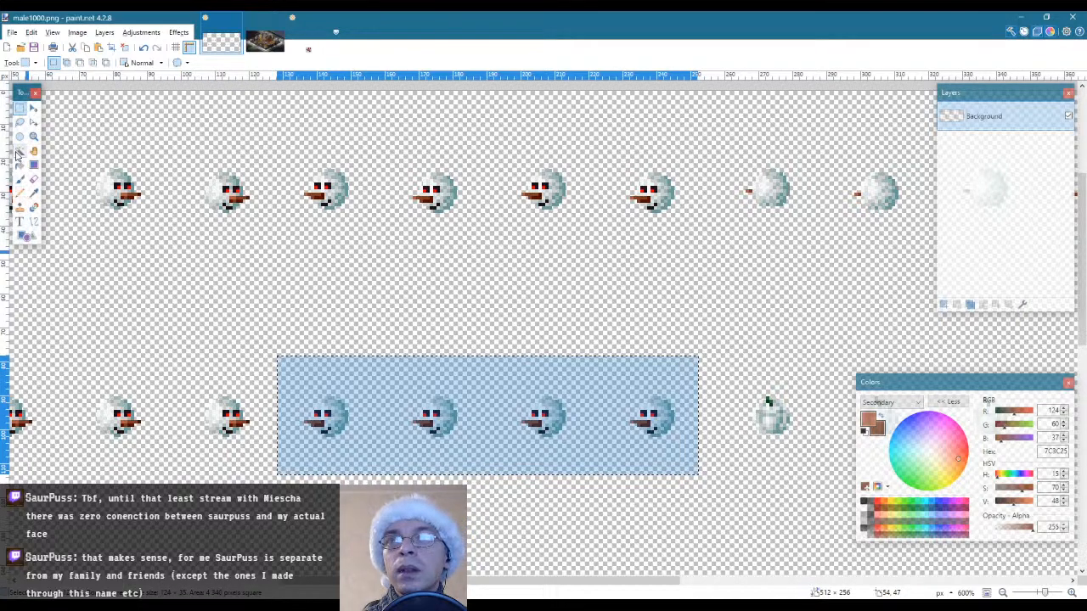
pyautogui.keyDown('alt'); pyautogui.click(506, 368); pyautogui.keyUp('alt')
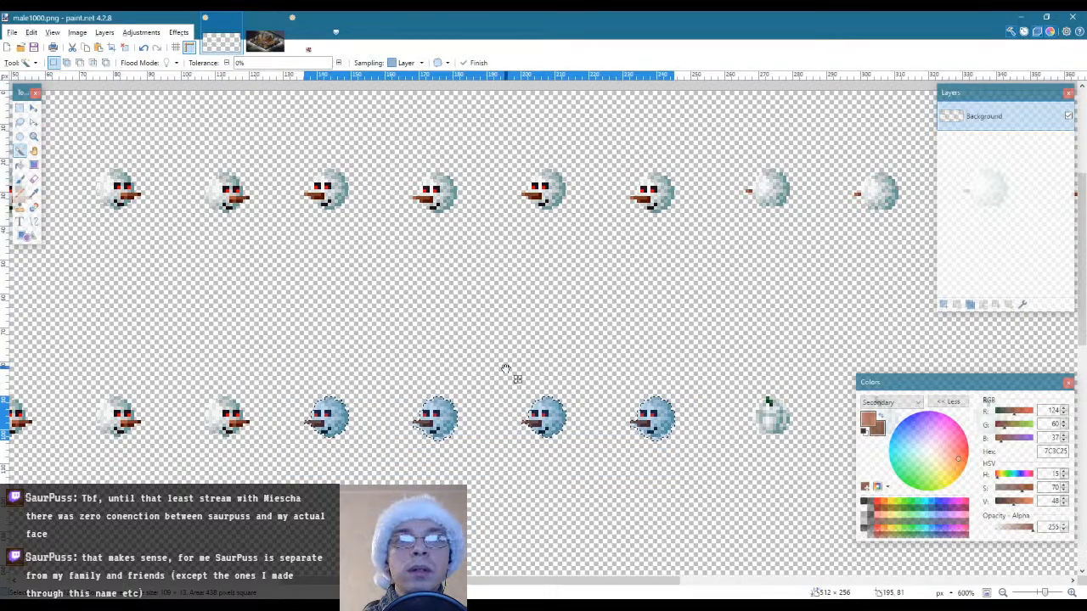
# Place a copy of the four selected second-row heads over the fifth to eighth pumpkins of the third row
pyautogui.scroll(-3, 582, 490)
pyautogui.scroll(1, 579, 486)
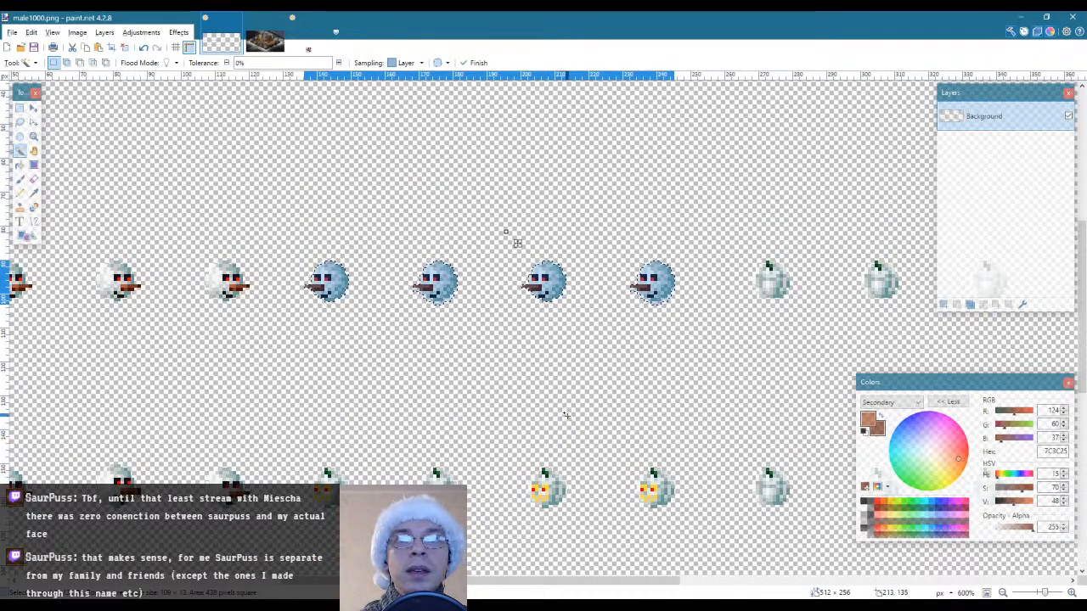
pyautogui.press('m')
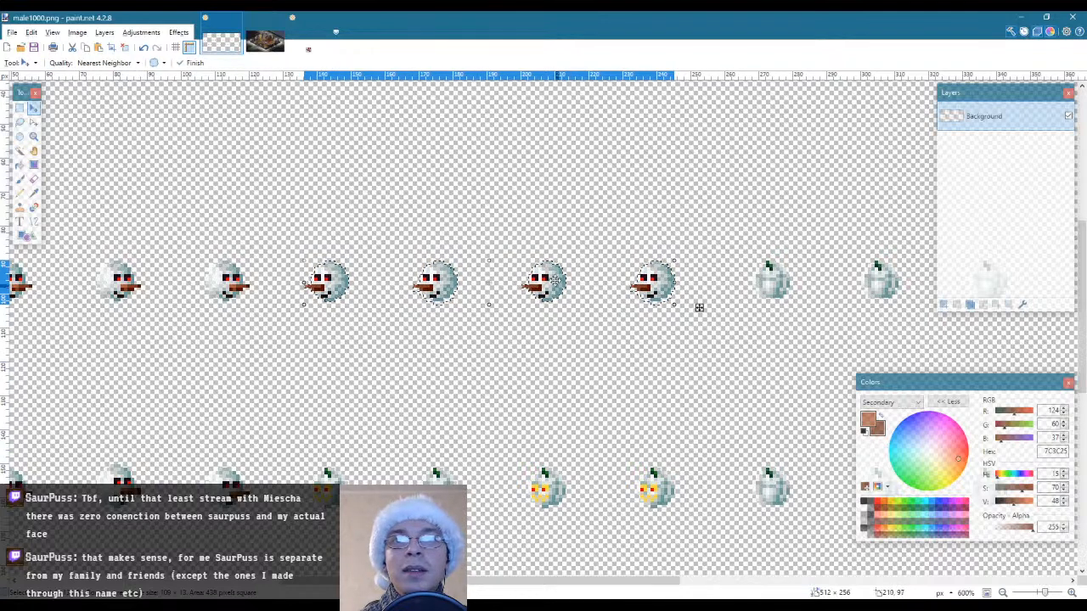
pyautogui.moveTo(556, 307); pyautogui.dragTo(557, 485)
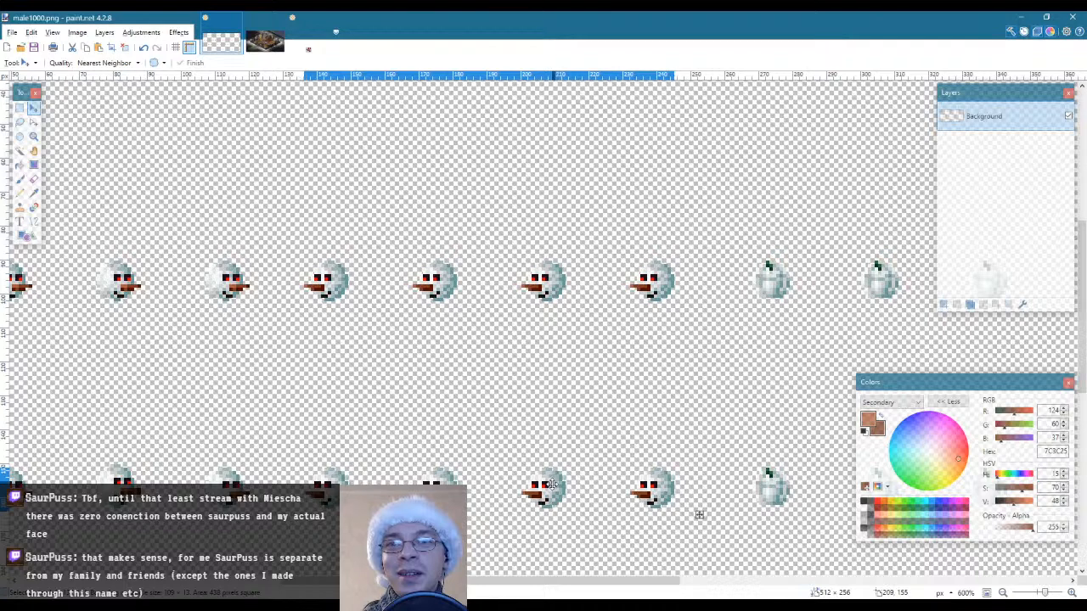
# Select the fifth to eighth snowman heads of the first row and trim the selection to their outlines with Magic Wand
pyautogui.press('s')
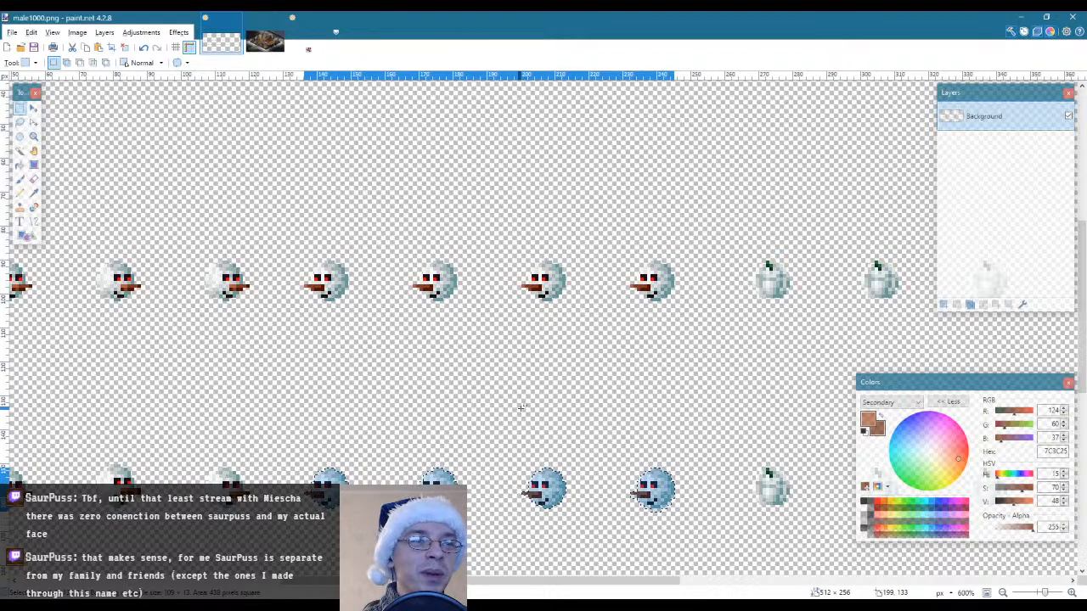
pyautogui.scroll(3, 521, 420)
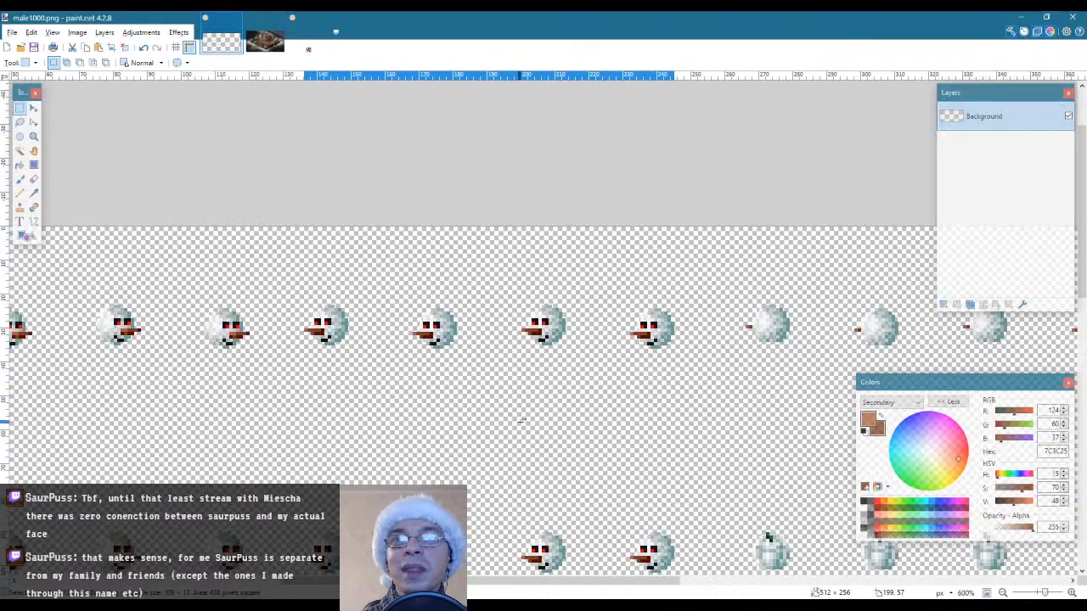
pyautogui.moveTo(283, 270)
pyautogui.mouseDown()
pyautogui.moveTo(660, 400)
pyautogui.moveTo(696, 389)
pyautogui.mouseUp()
pyautogui.click(20, 150)
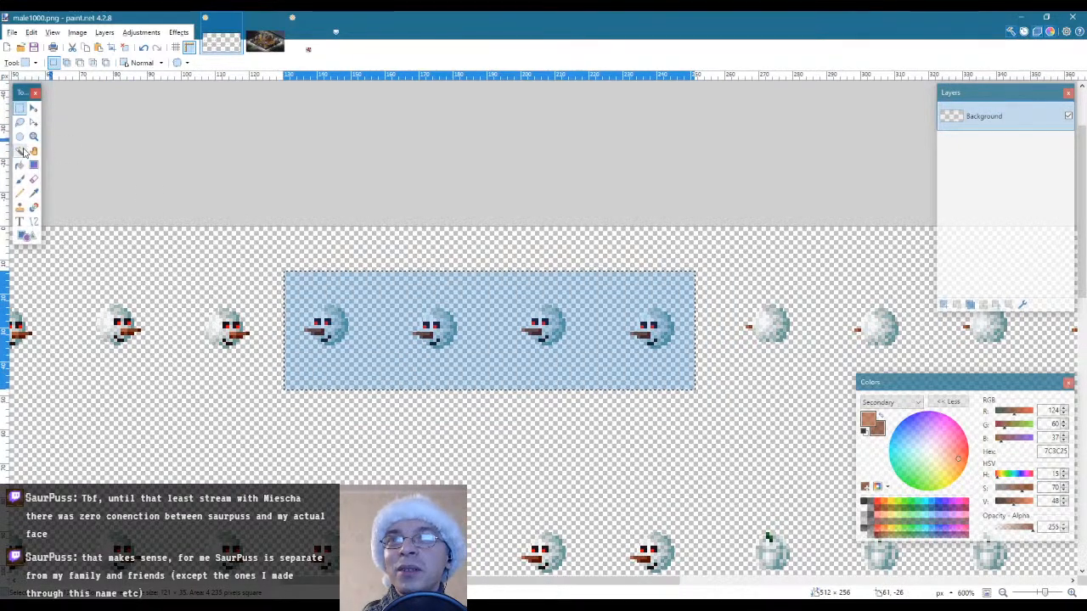
pyautogui.click(393, 361)
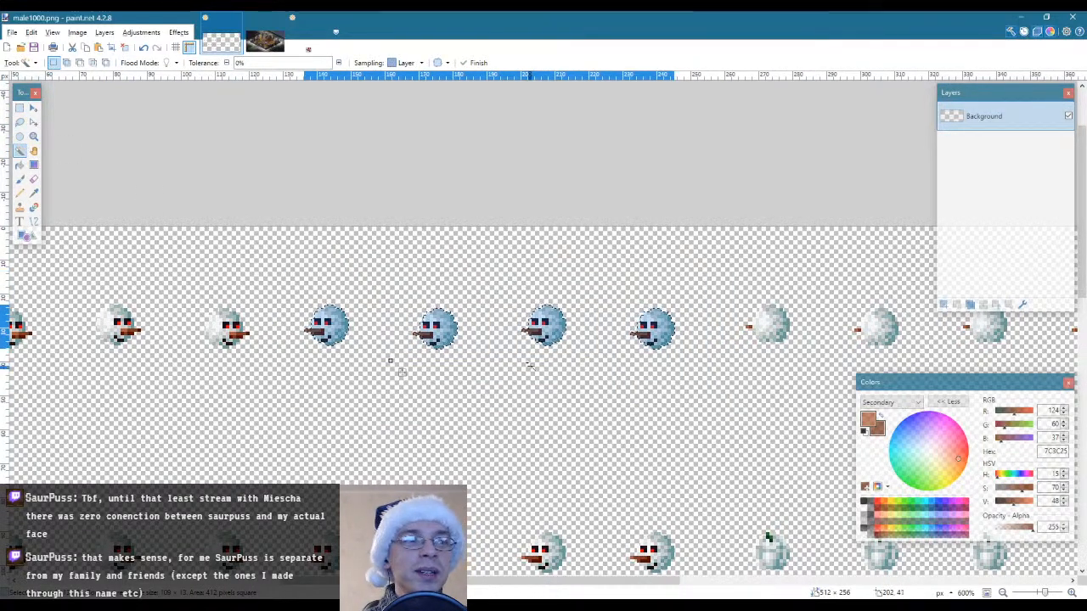
# Place a copy of the four selected first-row heads over the fifth to eighth pumpkins of the fourth row and deselect
pyautogui.scroll(-8, 530, 367)
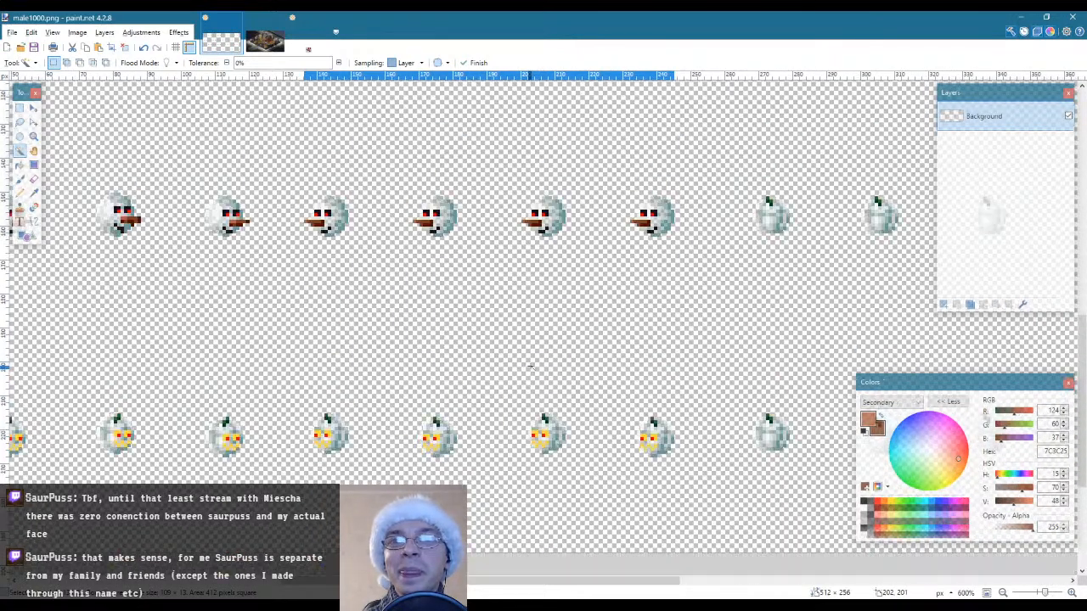
pyautogui.hotkey('ctrl', 'v')
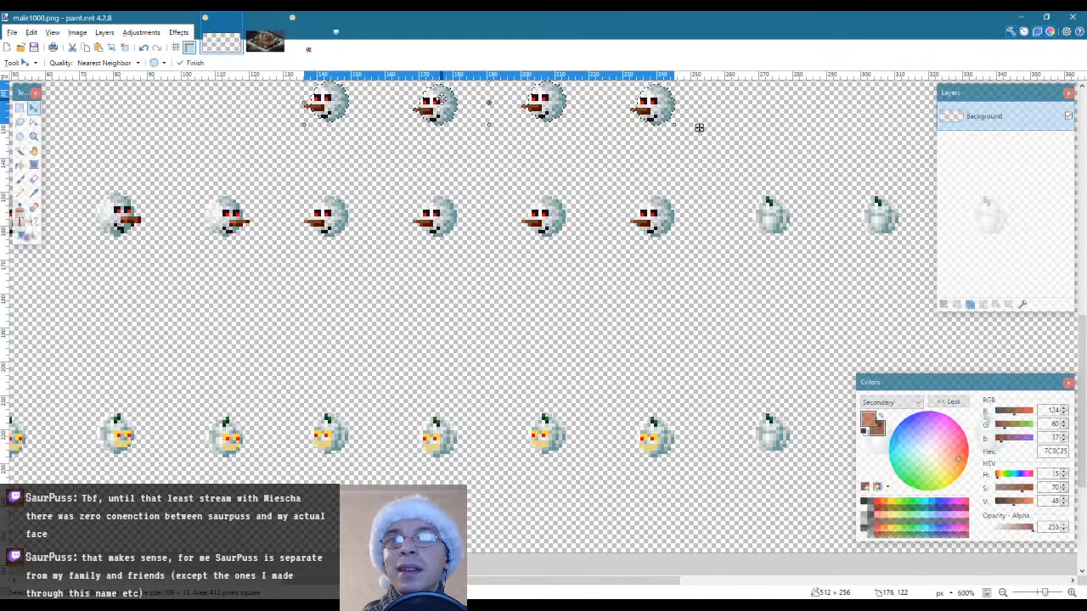
pyautogui.moveTo(439, 101); pyautogui.dragTo(443, 434)
pyautogui.press('s')
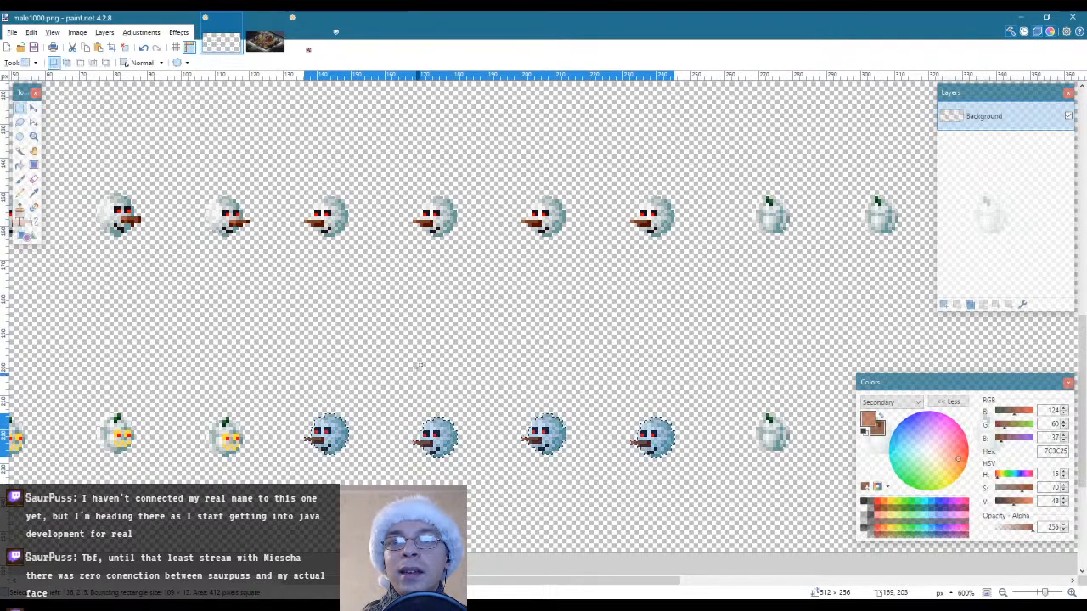
pyautogui.click(410, 349)
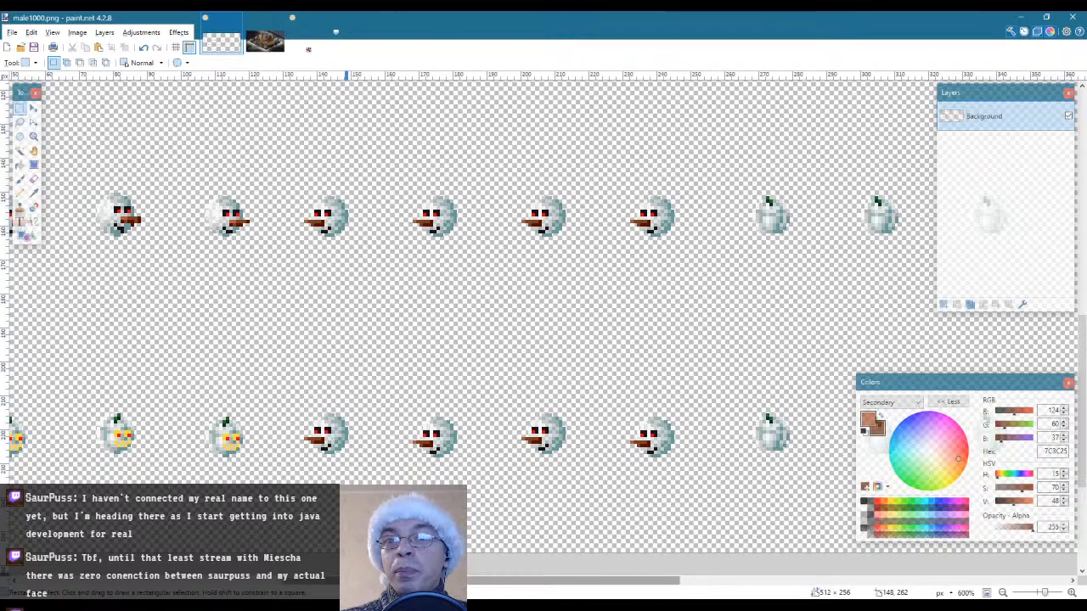
# Draw a rectangular selection around the first four snowman heads of the second row
pyautogui.moveTo(633, 581); pyautogui.dragTo(554, 580)
pyautogui.moveTo(263, 583); pyautogui.dragTo(239, 582)
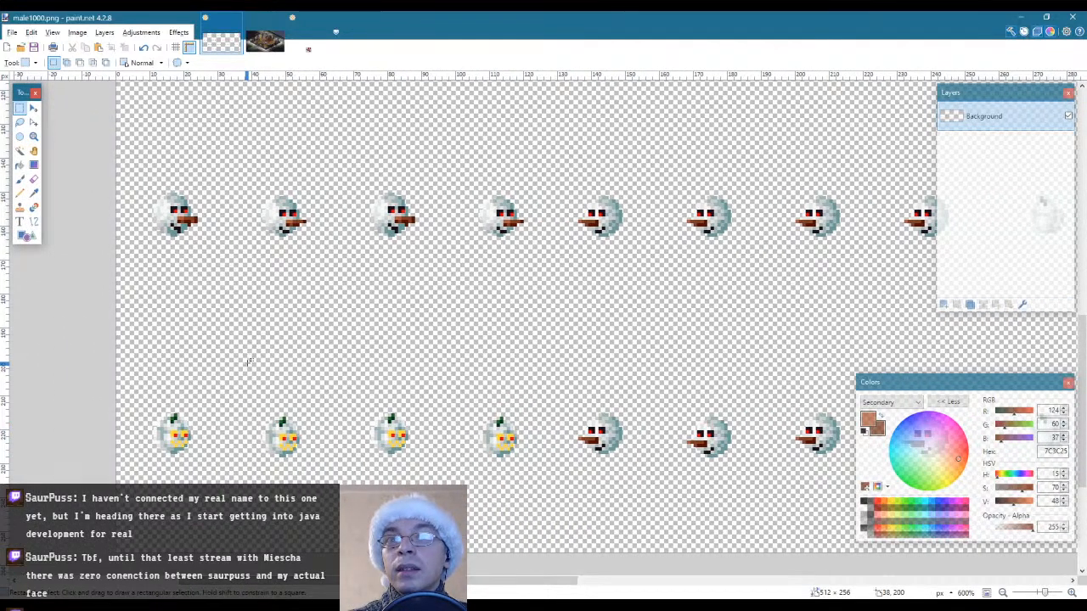
pyautogui.scroll(1, 248, 363)
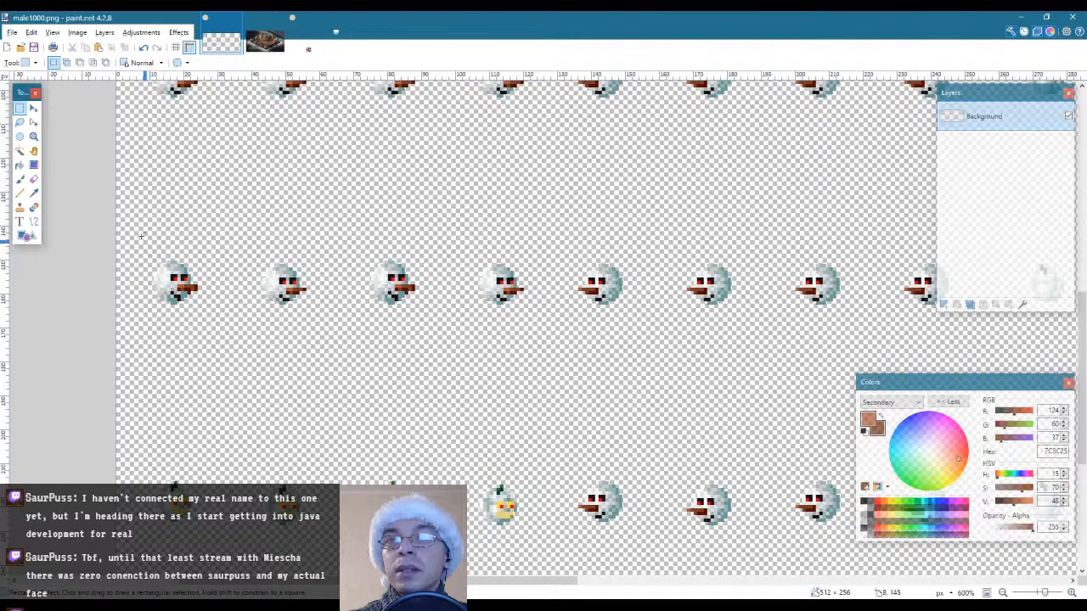
pyautogui.scroll(3, 169, 241)
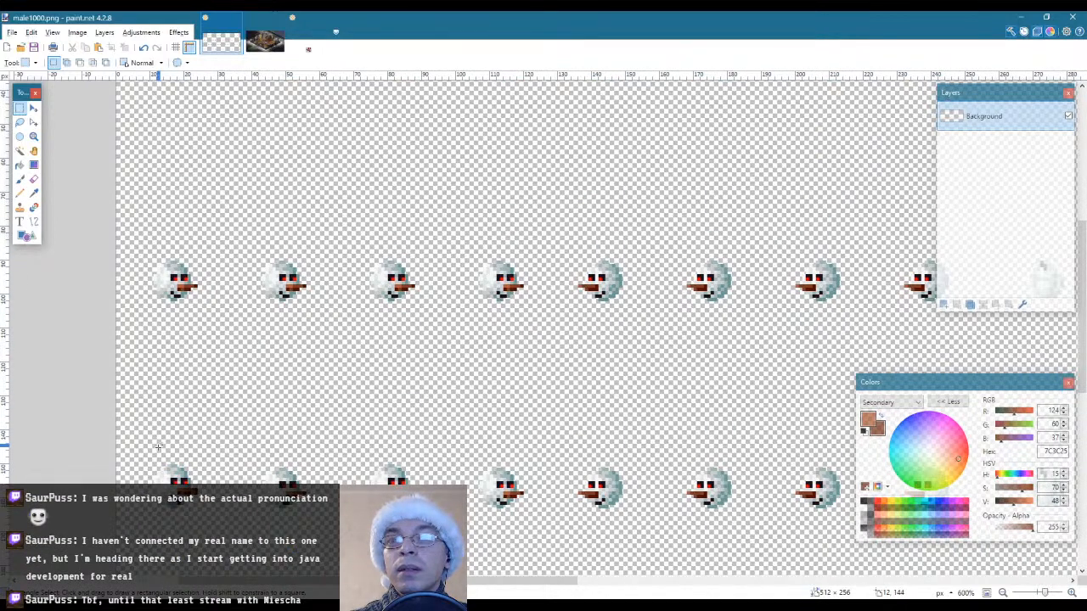
pyautogui.moveTo(150, 534); pyautogui.dragTo(218, 447)
pyautogui.click(204, 414)
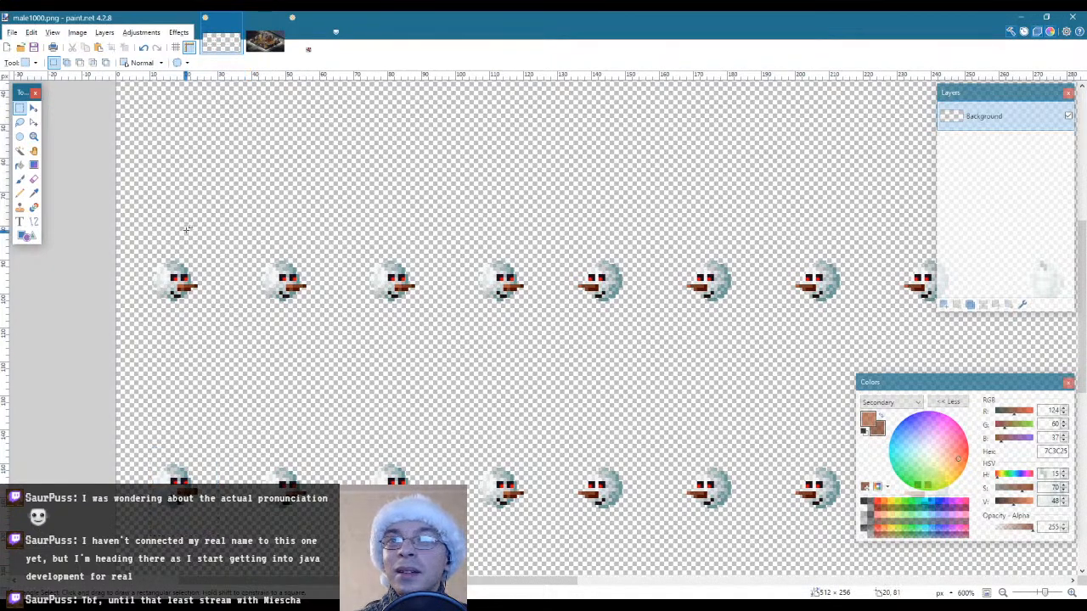
pyautogui.moveTo(130, 218); pyautogui.dragTo(551, 335)
# Subtract the empty strips above and below the four second-row heads, leaving a 124 × 12 pixel selection
pyautogui.scroll(3, 587, 438)
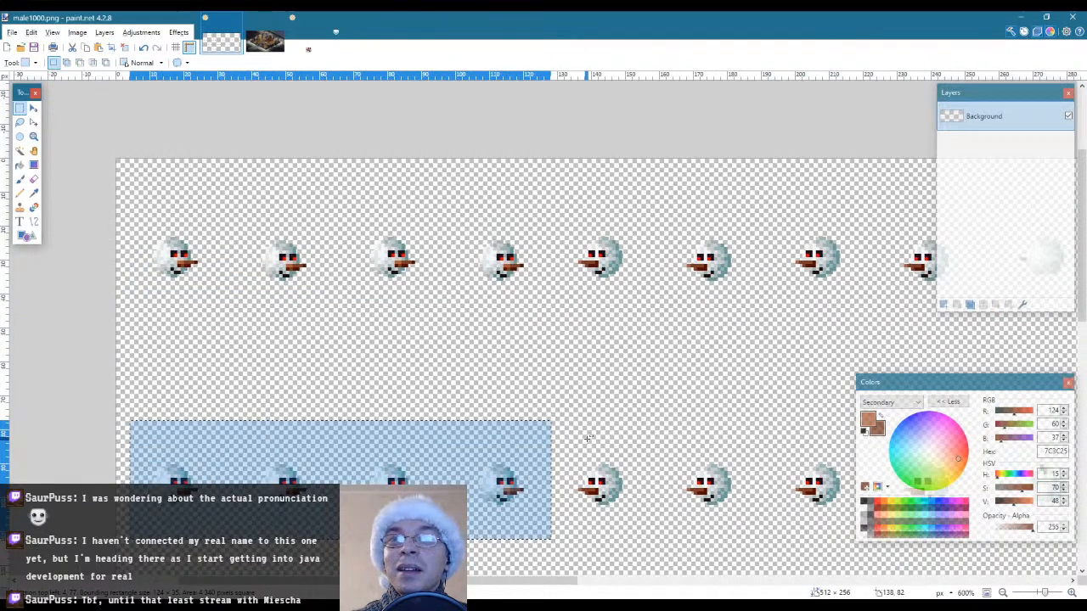
pyautogui.scroll(-3, 587, 438)
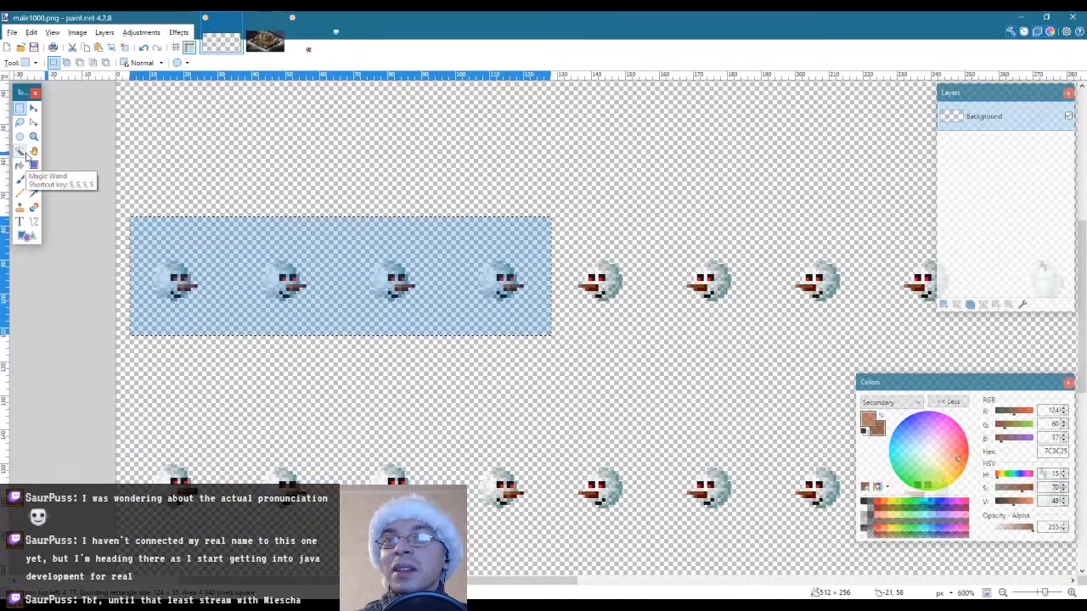
pyautogui.scroll(-2, 458, 328)
pyautogui.scroll(1, 178, 168)
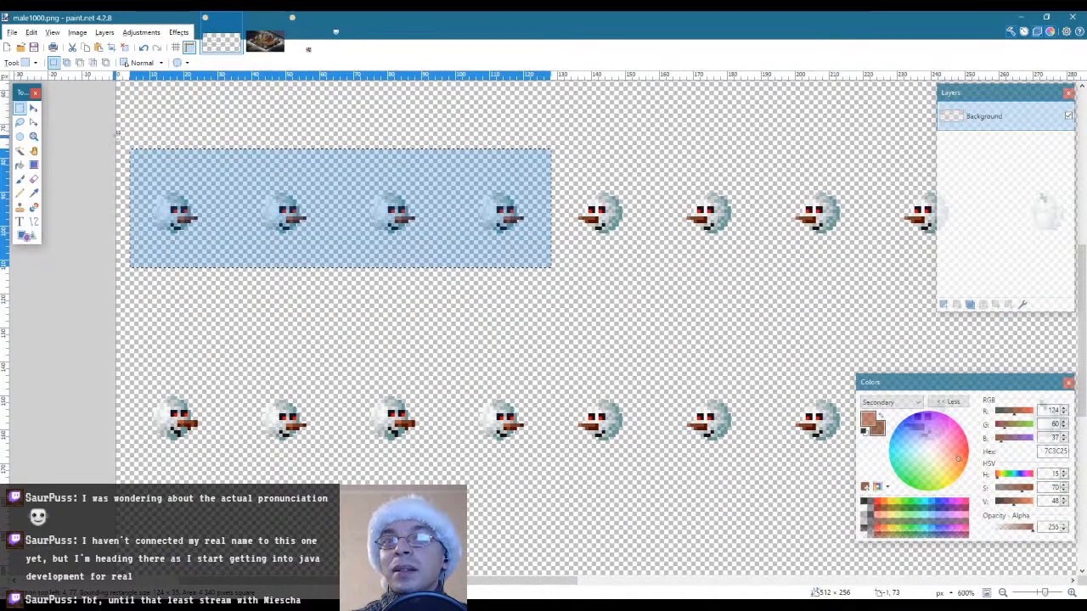
pyautogui.moveTo(110, 132); pyautogui.dragTo(560, 194)
pyautogui.moveTo(107, 304); pyautogui.dragTo(565, 235)
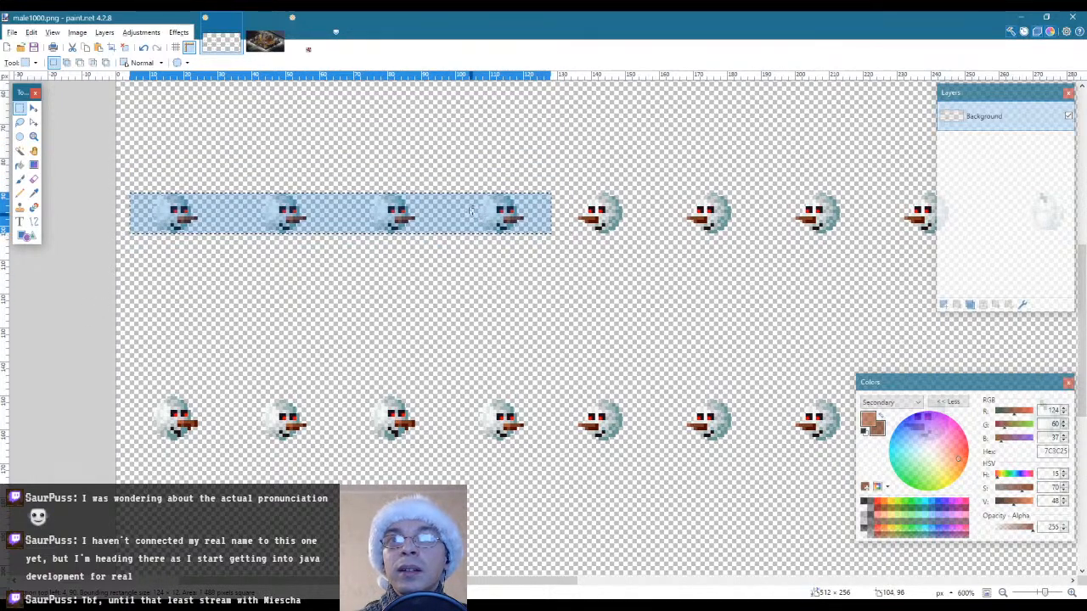
# Place a copy of the selected band over the first four heads of the third row and erase the leftover pixels beneath them
pyautogui.press('m')
pyautogui.moveTo(444, 202); pyautogui.dragTo(443, 408)
pyautogui.press('s')
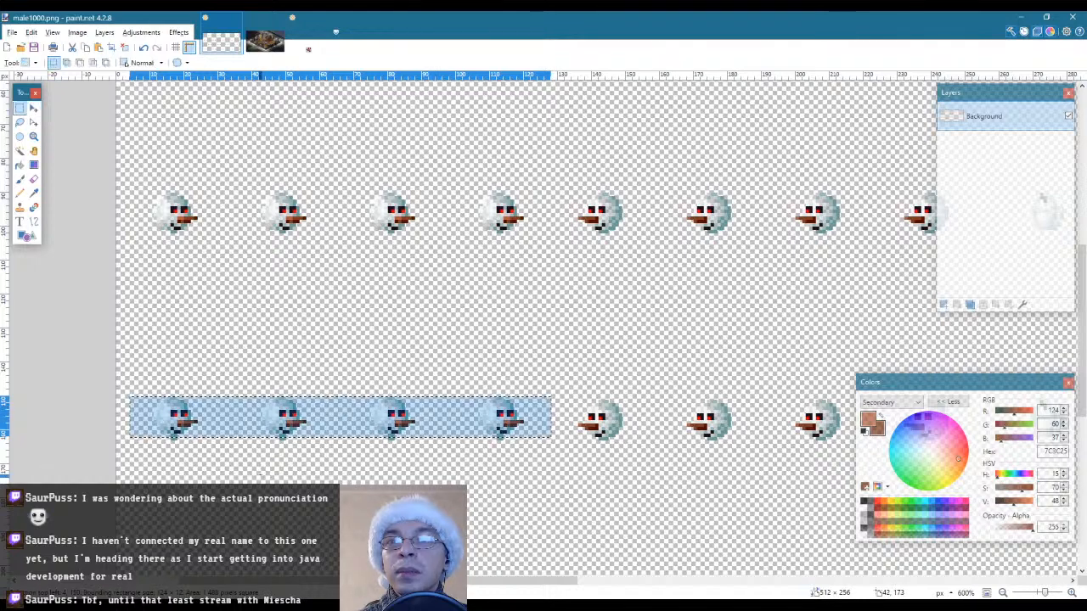
pyautogui.click(159, 456)
pyautogui.moveTo(144, 460); pyautogui.dragTo(529, 439)
pyautogui.press('Delete')
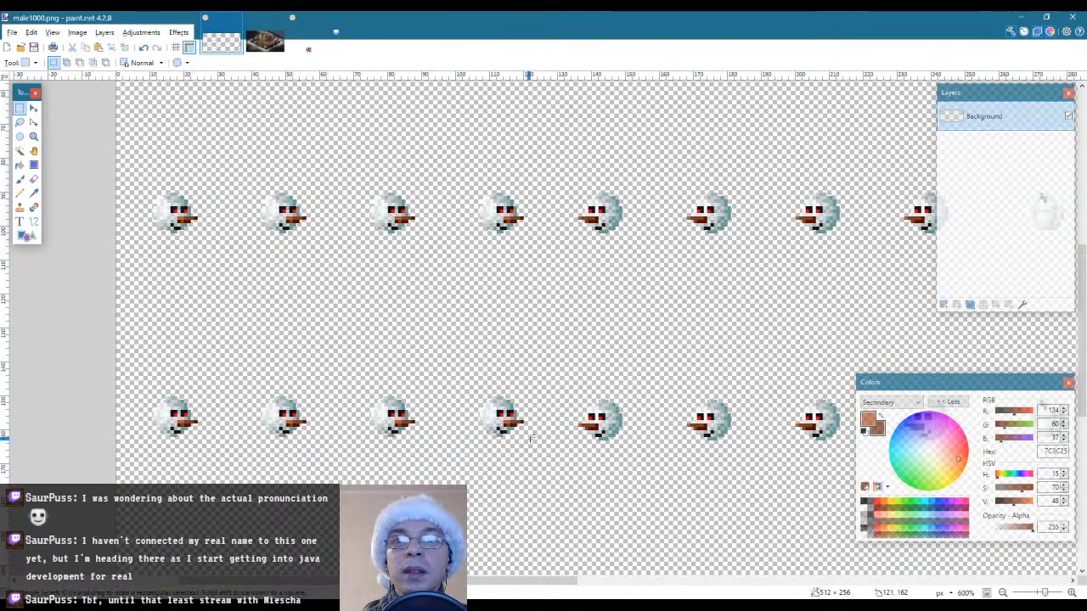
# Select the first four snowman heads of the first row and trim the selection to their outlines with Magic Wand
pyautogui.scroll(-2, 560, 453)
pyautogui.scroll(1, 543, 452)
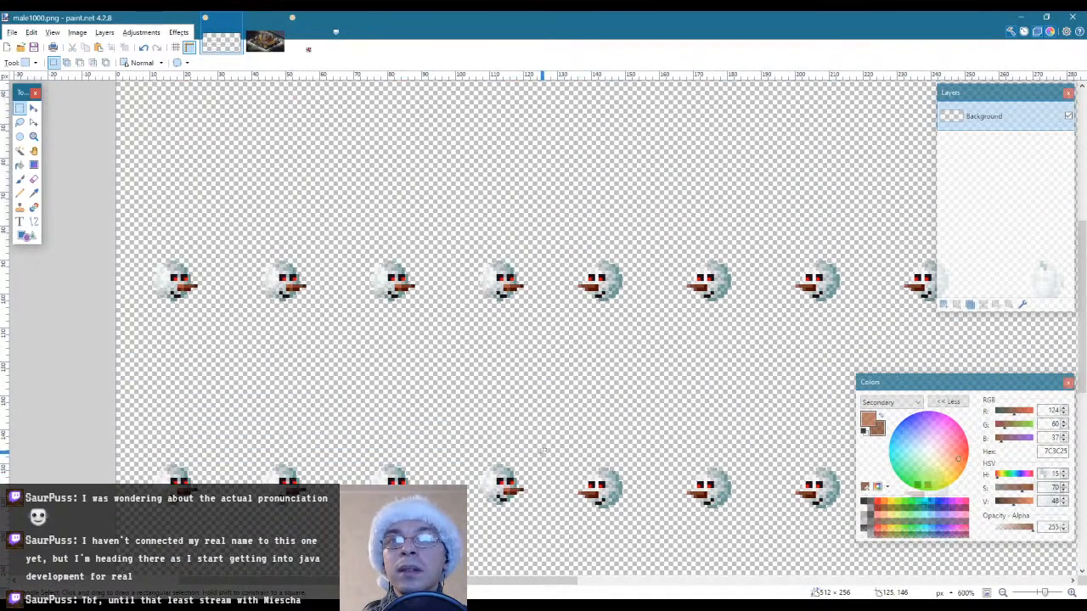
pyautogui.moveTo(123, 267); pyautogui.dragTo(550, 383)
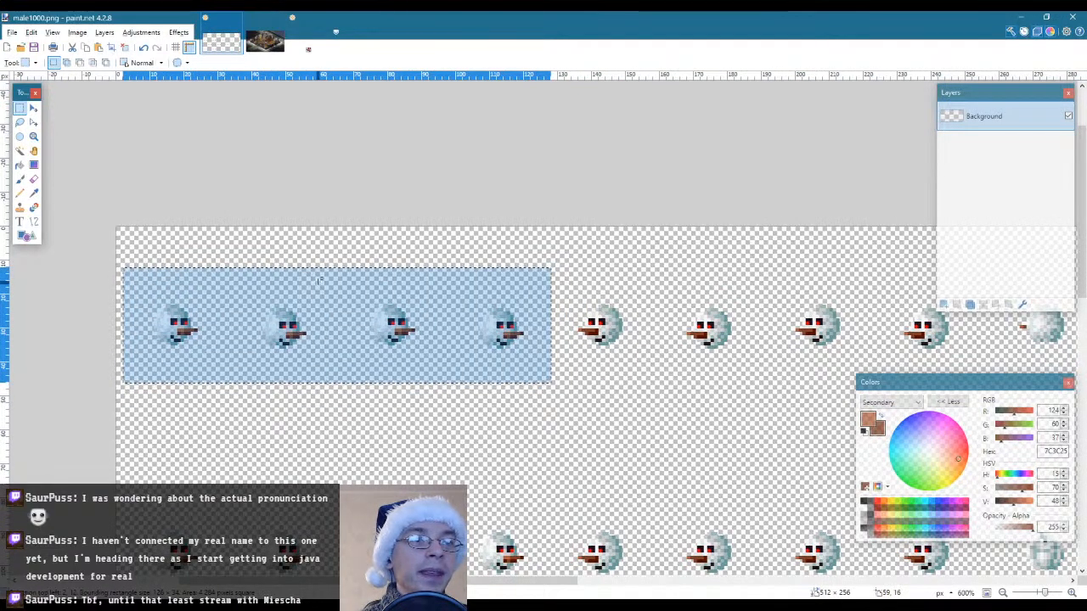
pyautogui.click(20, 151)
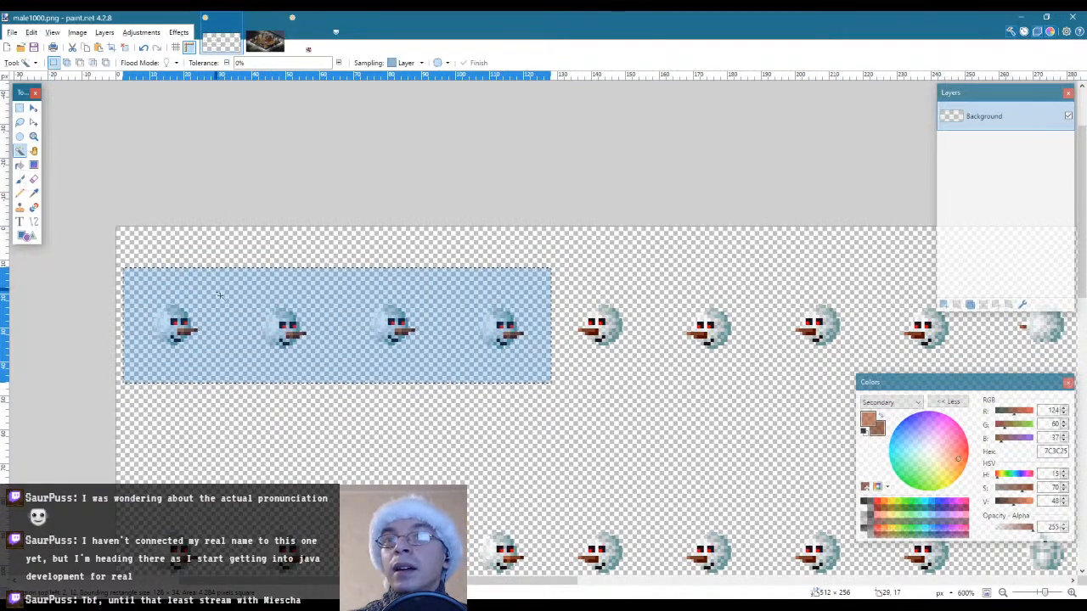
pyautogui.click(224, 301)
# Place a copy of the four selected first-row heads over the first four pumpkins of the fourth row and deselect
pyautogui.scroll(-9, 409, 411)
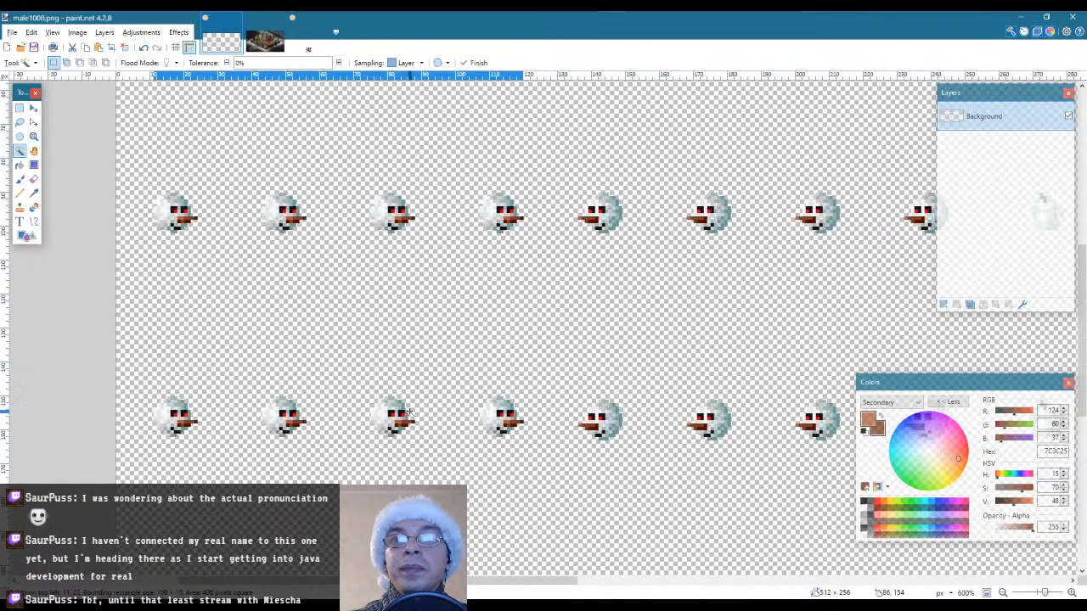
pyautogui.hotkey('ctrl', 'v')
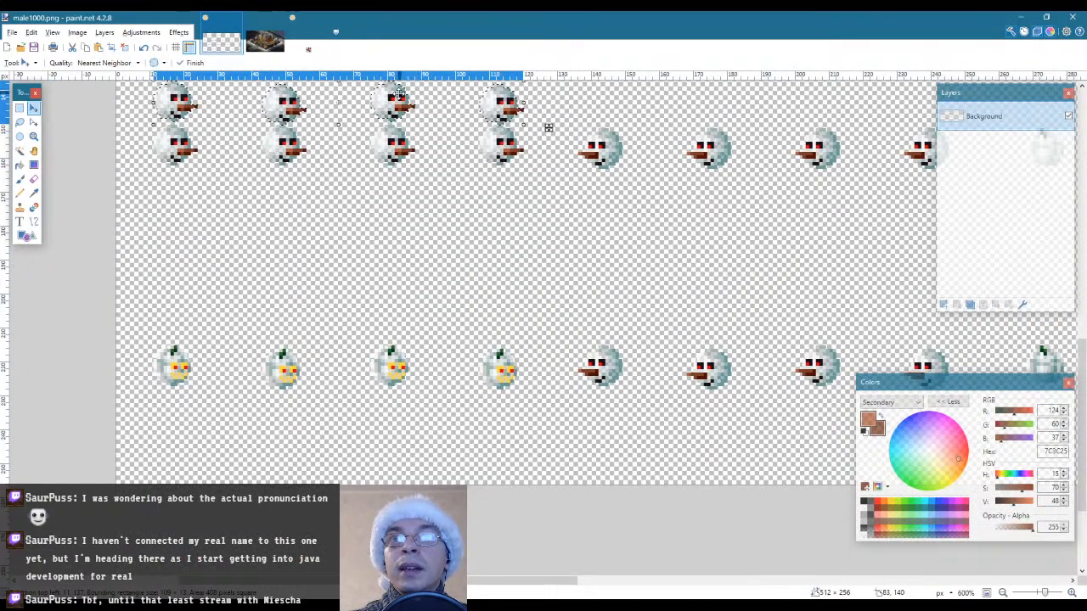
pyautogui.moveTo(397, 95); pyautogui.dragTo(396, 361)
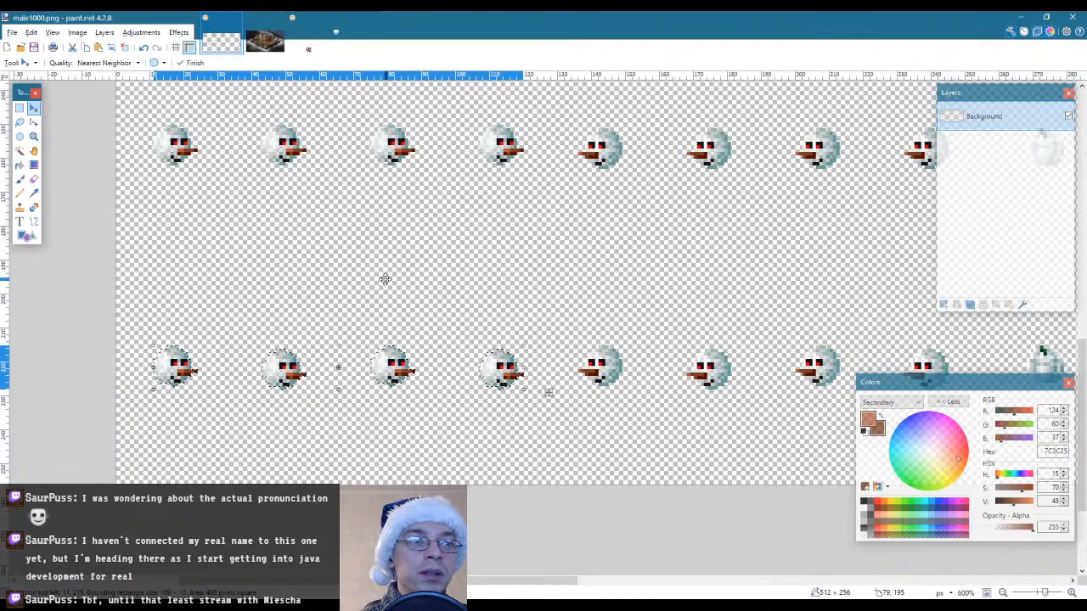
pyautogui.press('s')
pyautogui.click(416, 274)
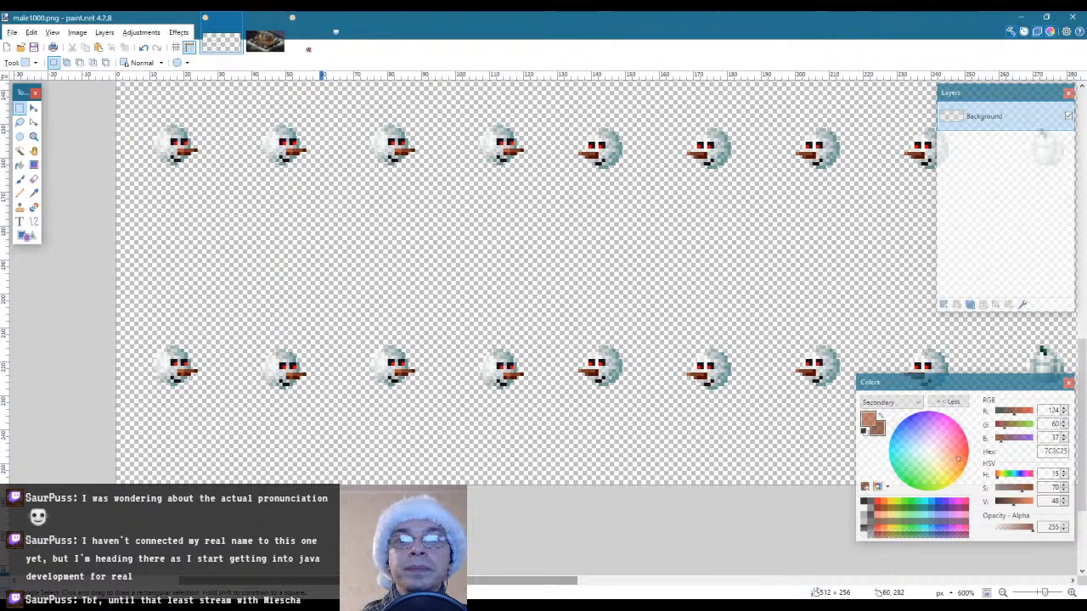
# Select the ninth to twelfth snowman heads of the first row and trim the selection to their outlines with Magic Wand
pyautogui.moveTo(321, 581); pyautogui.dragTo(438, 581)
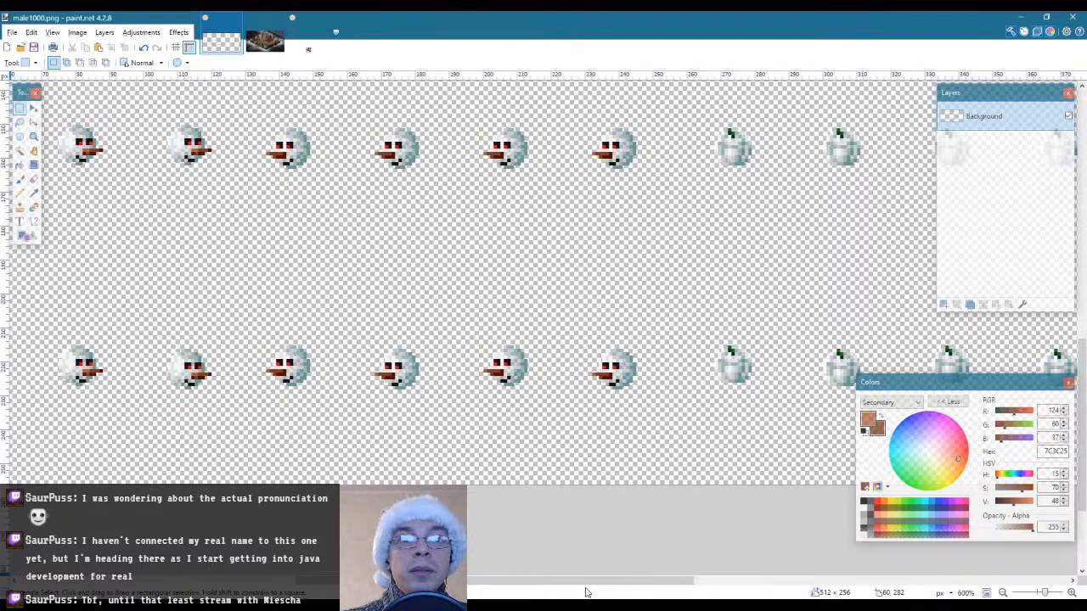
pyautogui.moveTo(585, 584); pyautogui.dragTo(702, 586)
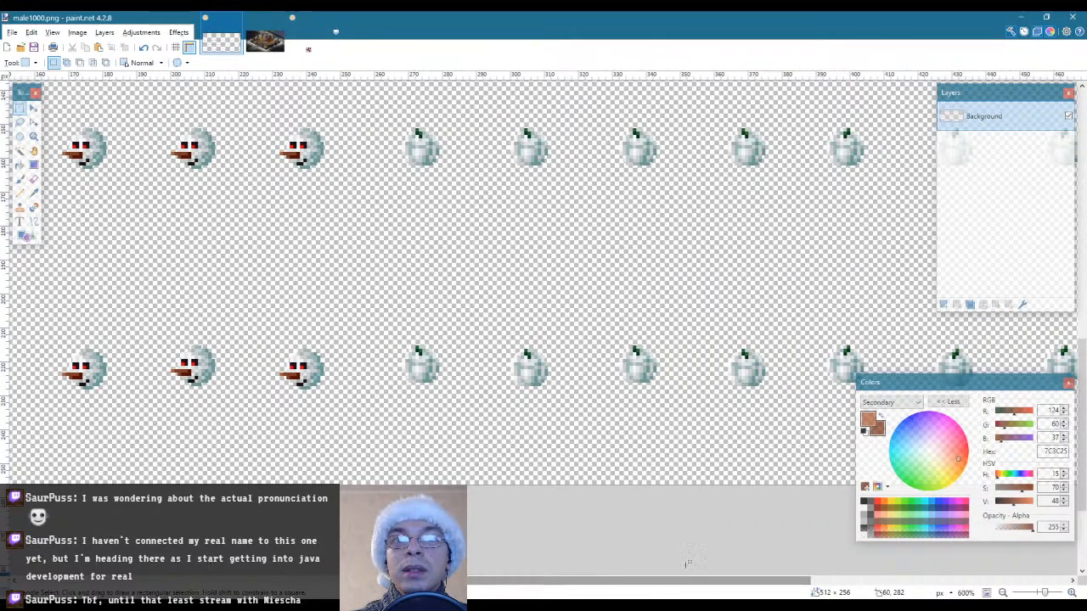
pyautogui.scroll(6, 586, 456)
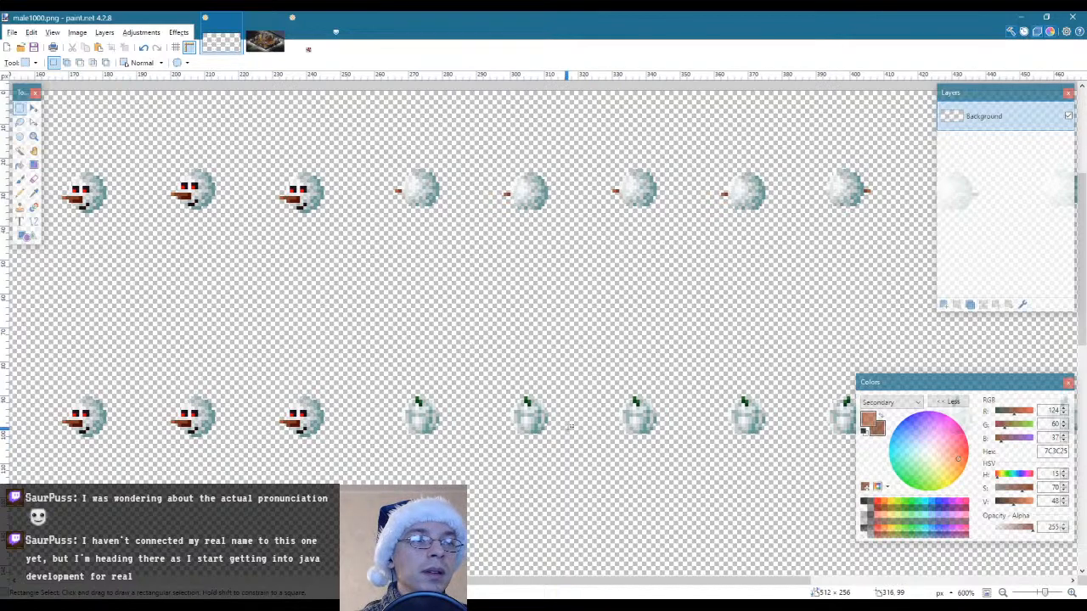
pyautogui.moveTo(372, 142); pyautogui.dragTo(790, 236)
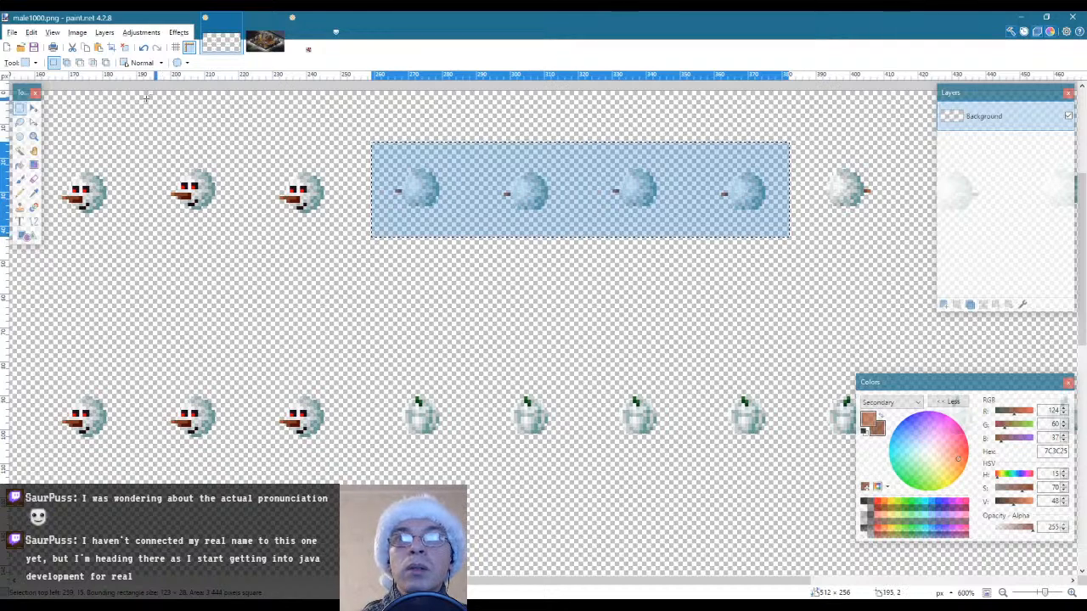
pyautogui.click(19, 138)
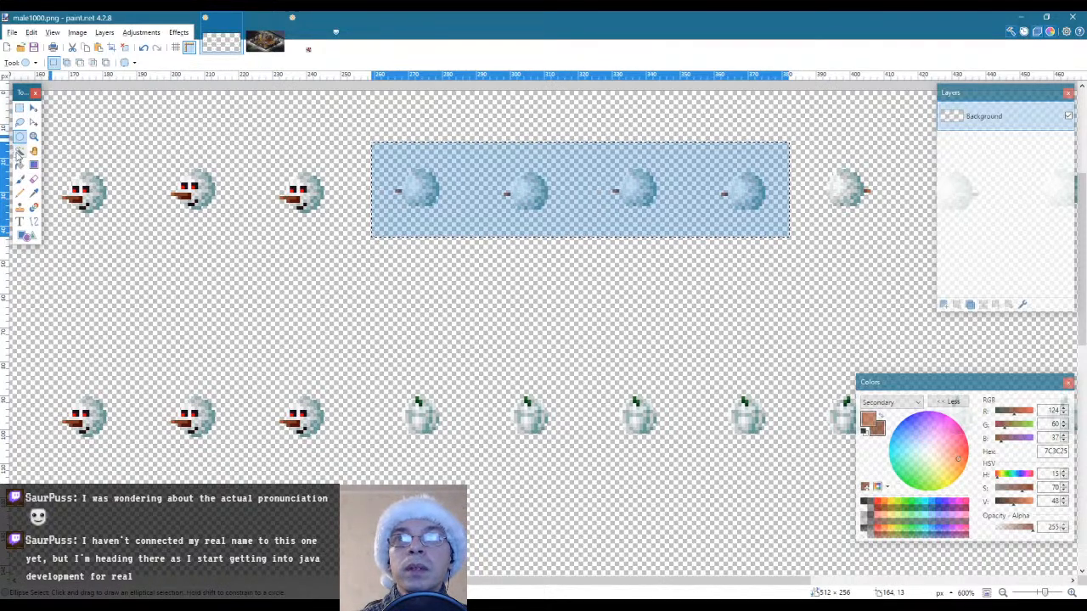
pyautogui.click(19, 151)
pyautogui.rightClick(478, 208)
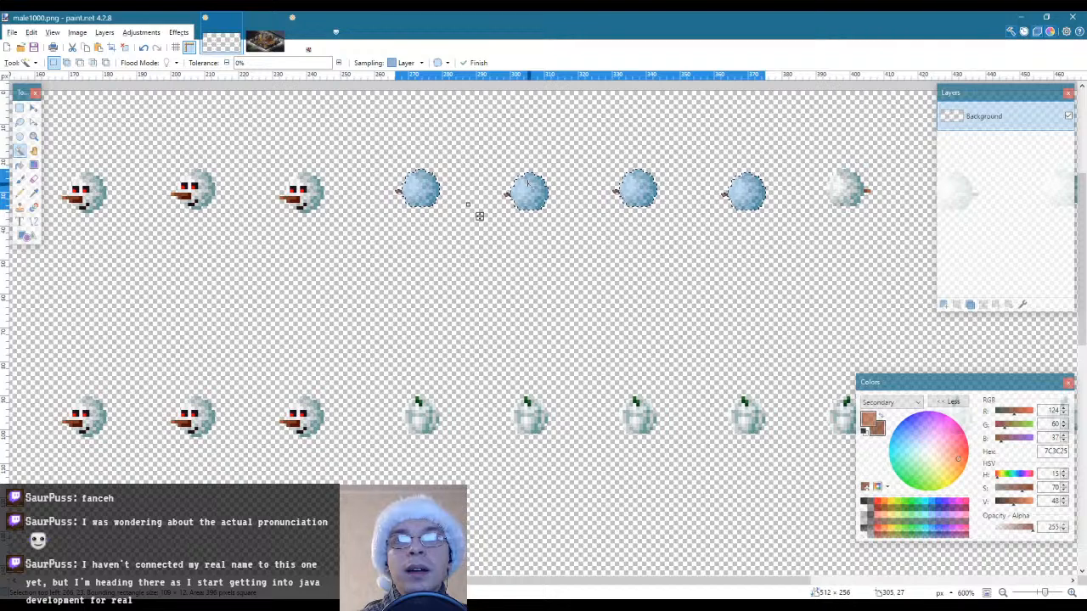
# Place a copy of the four selected first-row heads over the ninth to twelfth pumpkins of the second row
pyautogui.press('s')
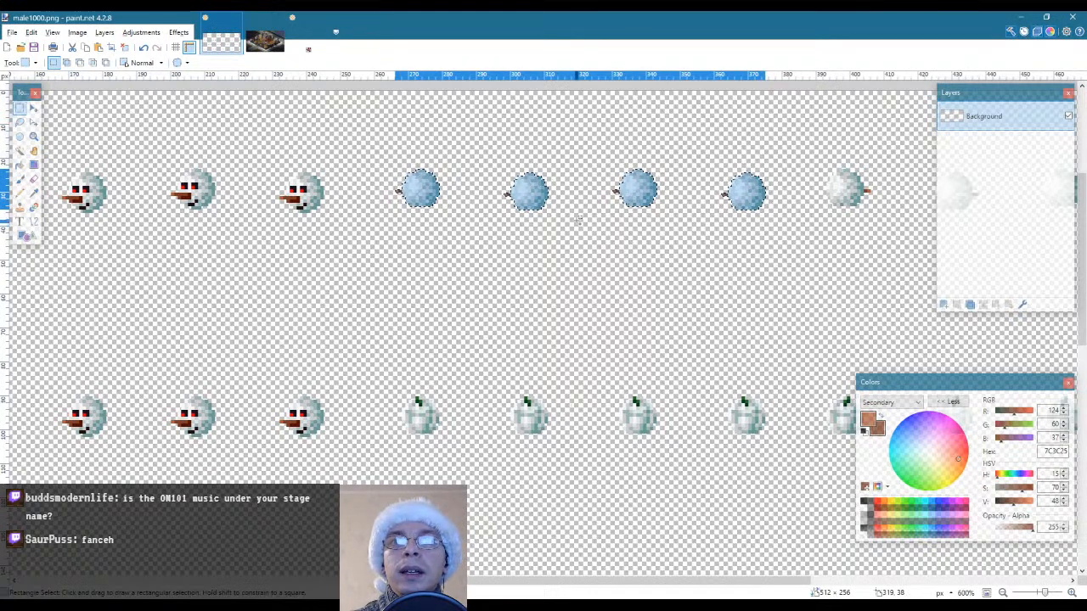
pyautogui.hotkey('ctrl', 'v')
pyautogui.moveTo(525, 190); pyautogui.dragTo(522, 418)
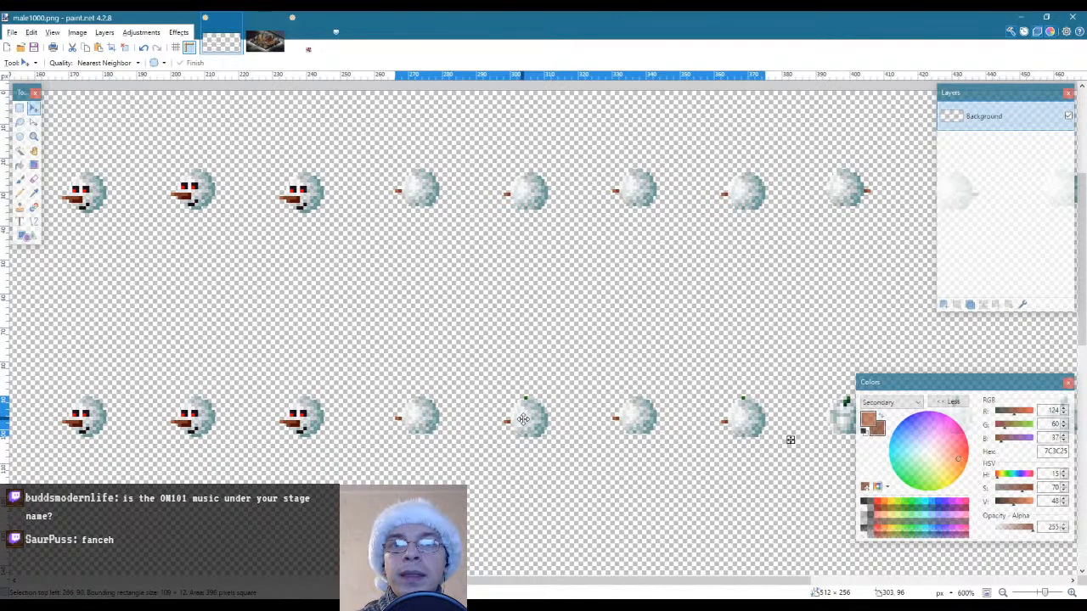
# Remove the ninth and eleventh heads of the second row from the selection and move the tenth and twelfth heads up one pixel
pyautogui.press('s')
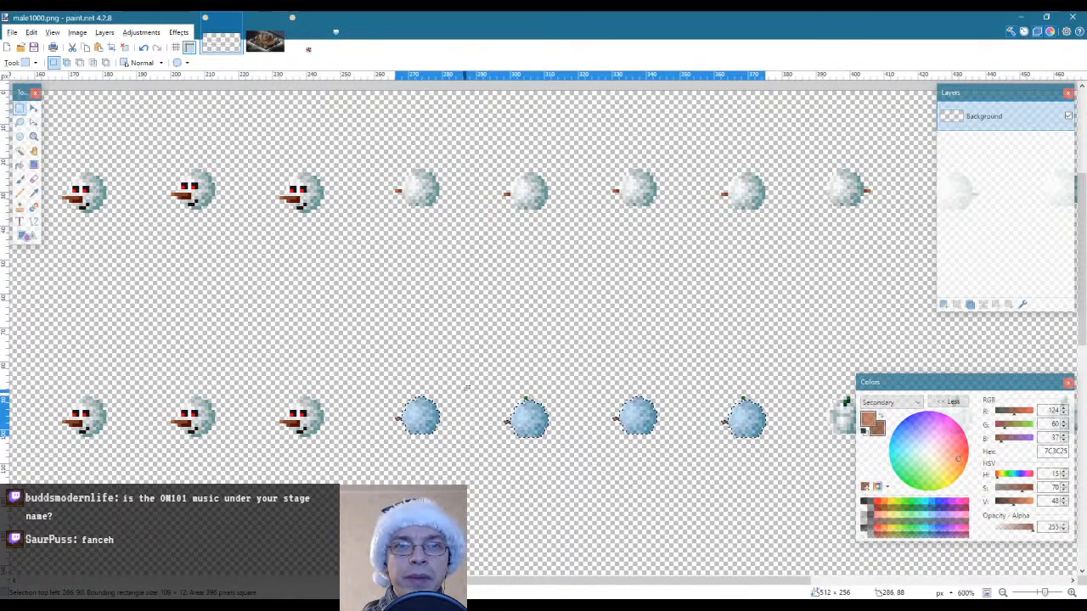
pyautogui.moveTo(374, 377); pyautogui.dragTo(459, 454)
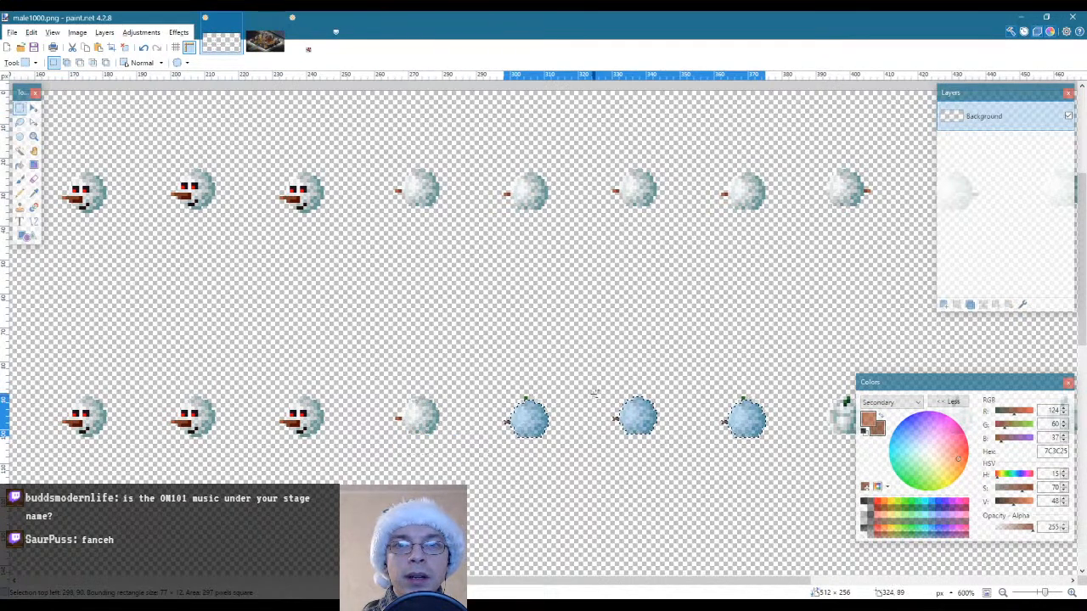
pyautogui.moveTo(589, 372); pyautogui.dragTo(676, 477)
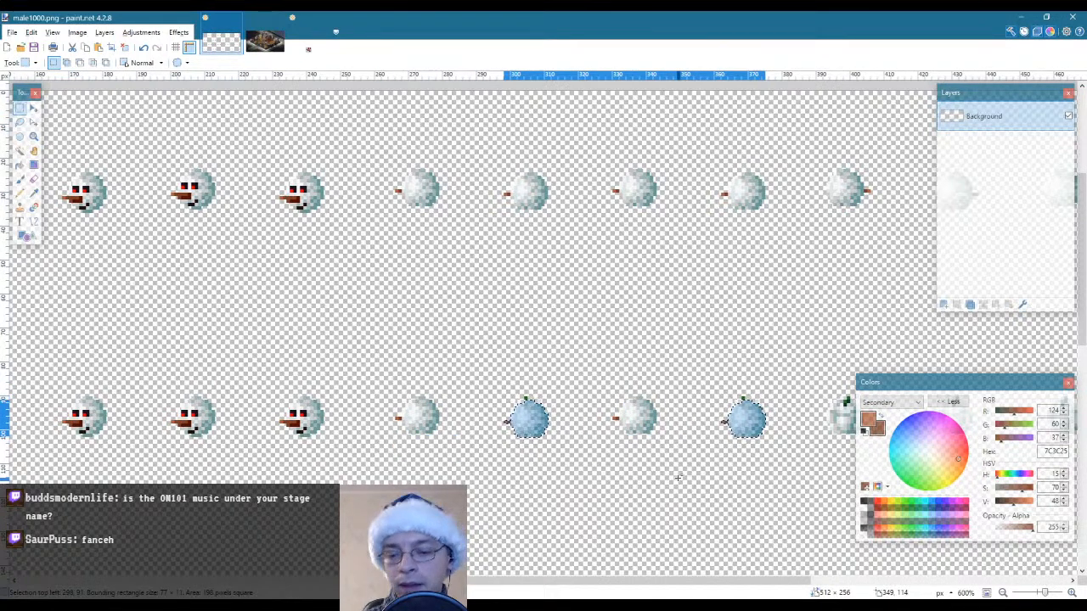
pyautogui.press('m')
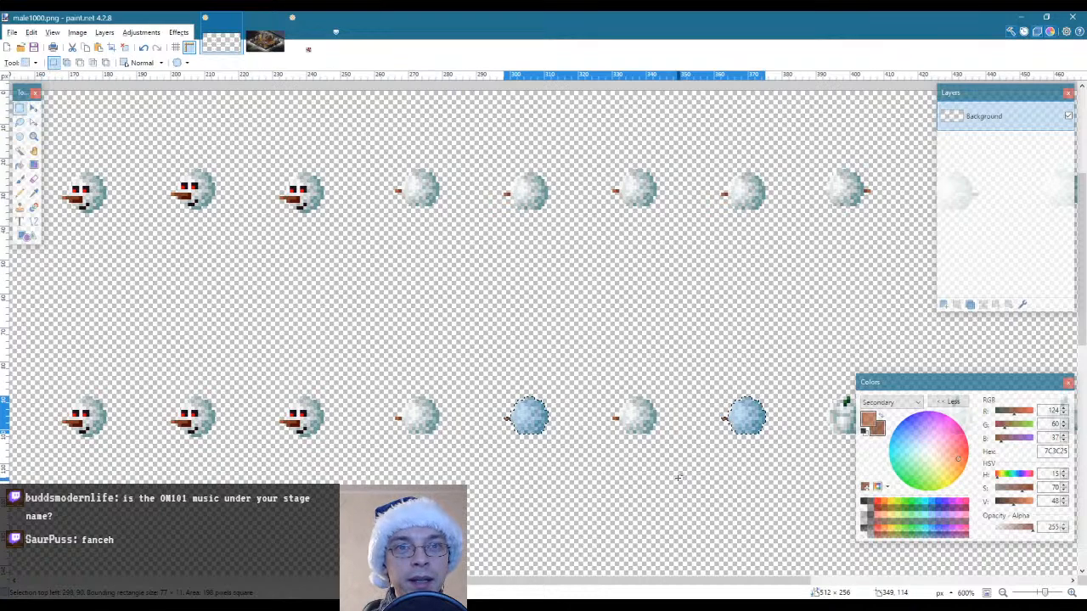
# Select the ninth to twelfth snowman heads of the second row and trim the selection to their outlines with Magic Wand
pyautogui.press('s')
pyautogui.moveTo(368, 370); pyautogui.dragTo(782, 454)
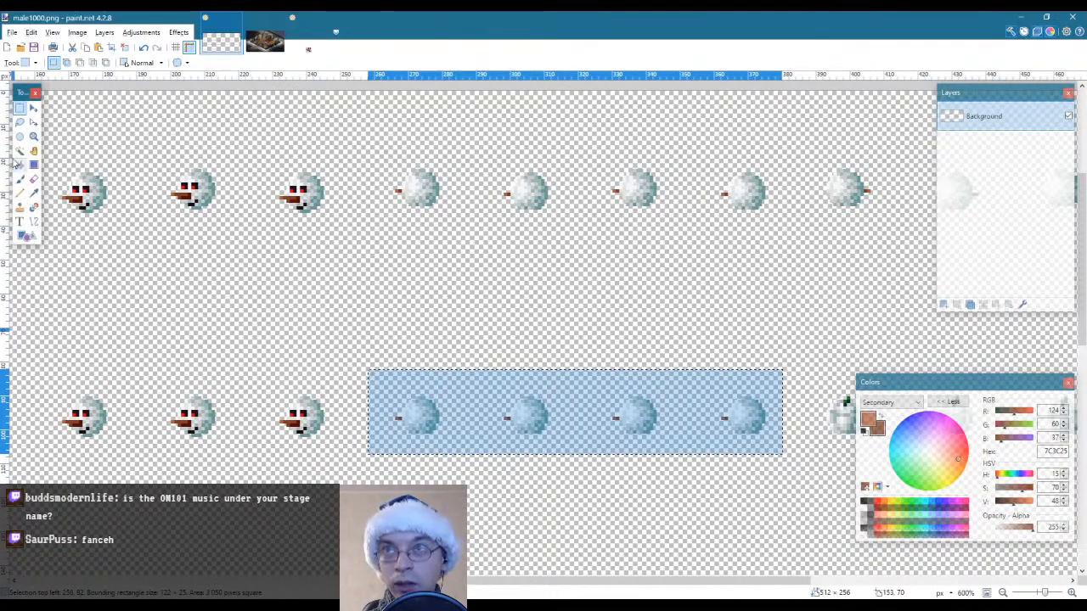
pyautogui.click(20, 150)
pyautogui.keyDown('alt'); pyautogui.click(447, 393); pyautogui.keyUp('alt')
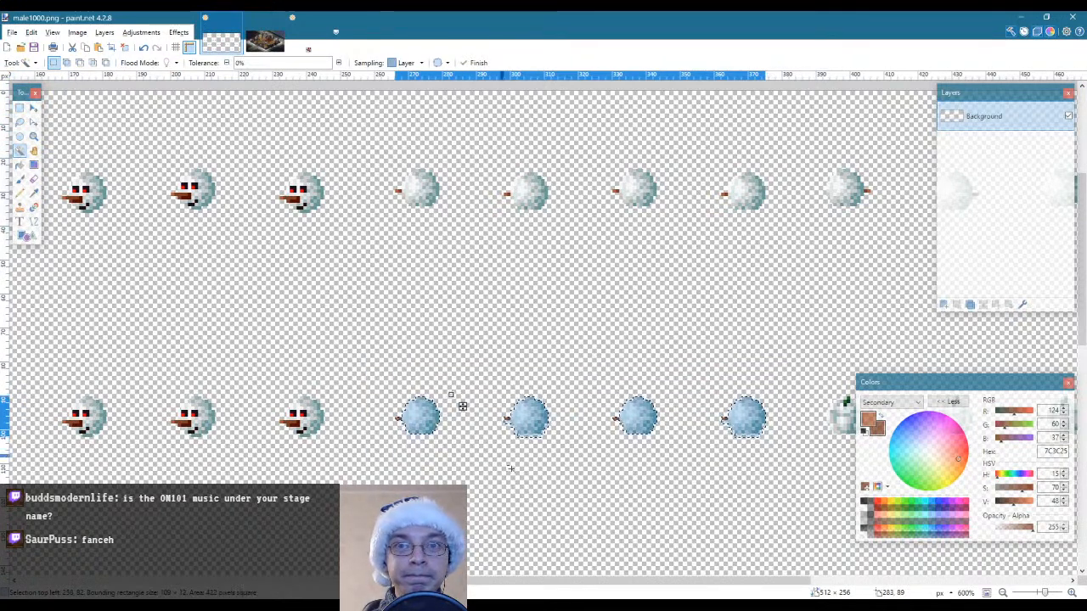
# Place a copy of the four selected second-row heads over the ninth to twelfth pumpkins of the third row and deselect
pyautogui.scroll(-2, 463, 405)
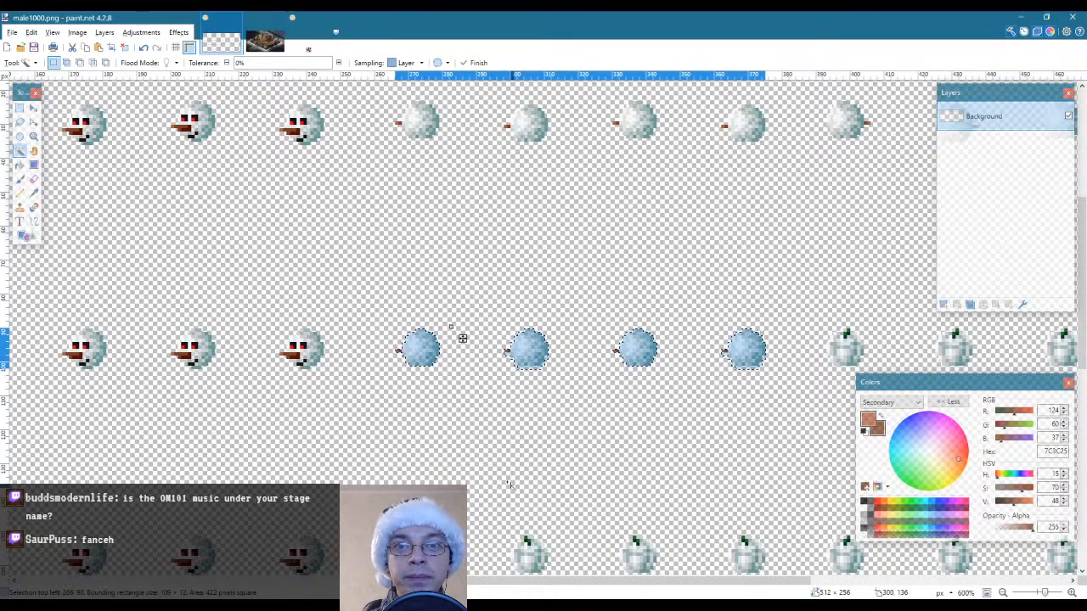
pyautogui.scroll(-4, 462, 337)
pyautogui.press('m')
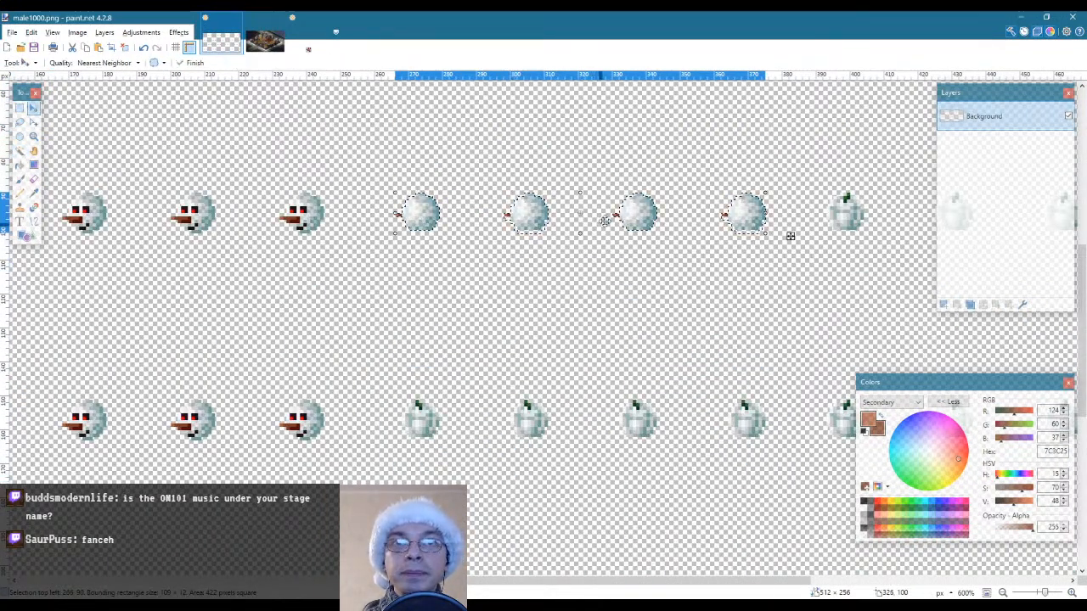
pyautogui.moveTo(628, 210); pyautogui.dragTo(629, 419)
pyautogui.press('s')
pyautogui.click(558, 325)
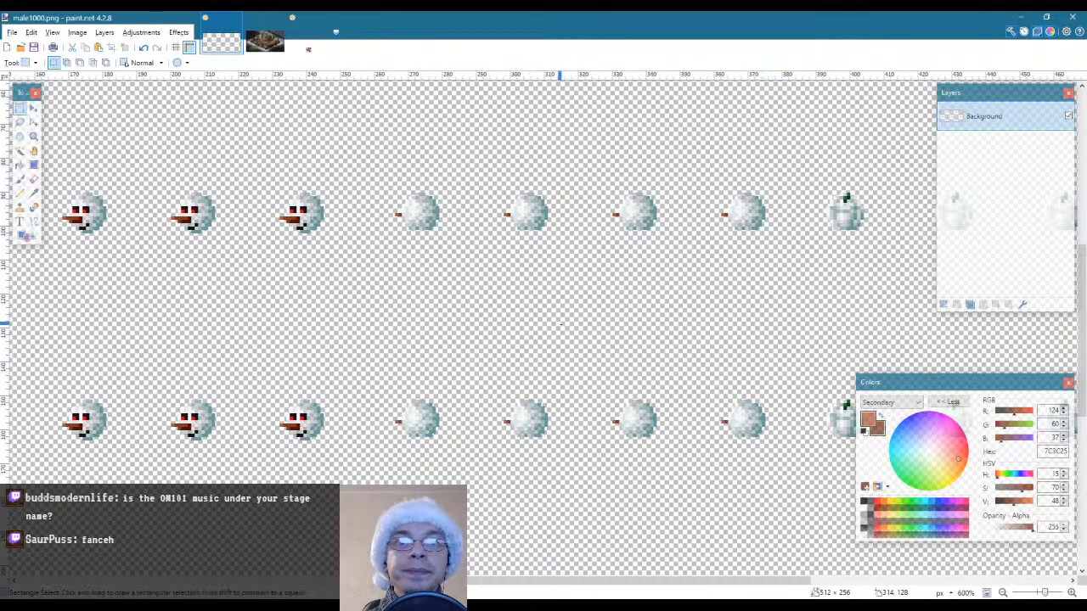
# Select the ninth to twelfth snowman heads of the first row and trim the selection to their outlines with Magic Wand
pyautogui.scroll(-3, 543, 428)
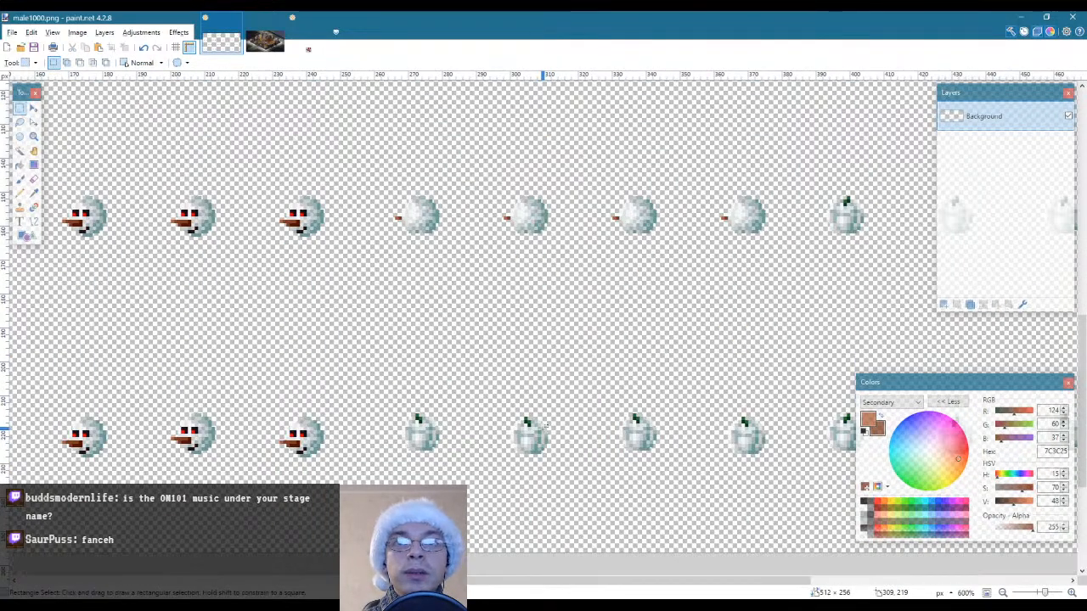
pyautogui.scroll(3, 543, 428)
pyautogui.scroll(-1, 543, 428)
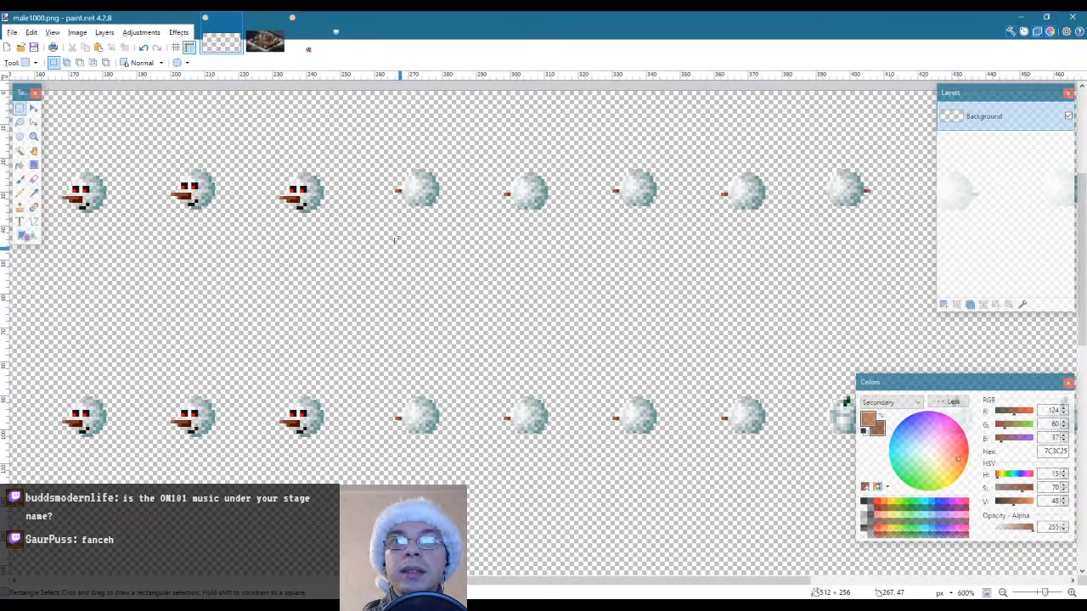
pyautogui.moveTo(374, 136); pyautogui.dragTo(796, 254)
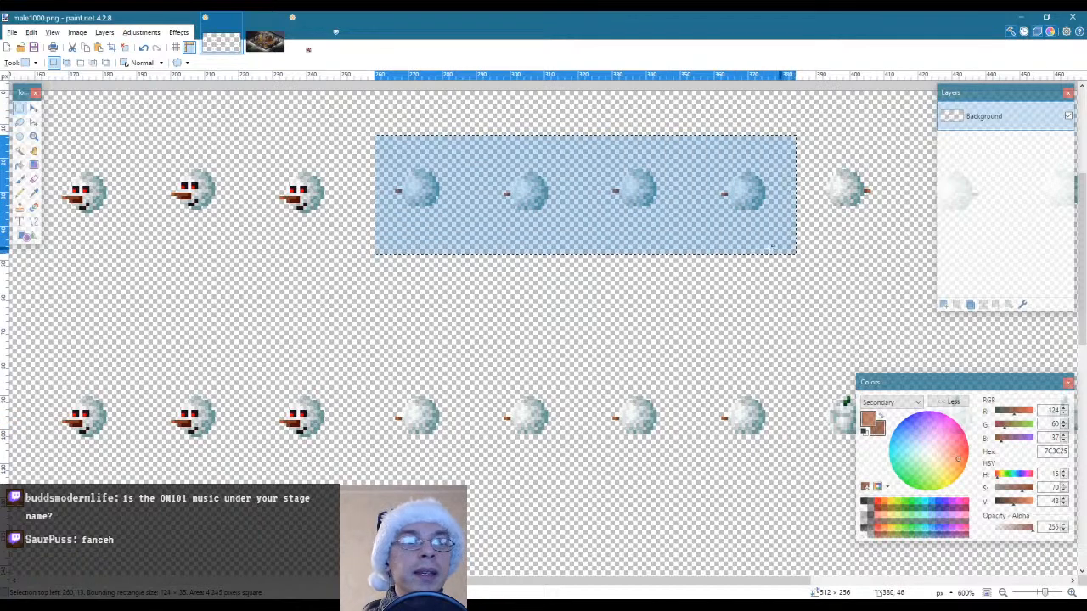
pyautogui.click(19, 151)
pyautogui.rightClick(554, 235)
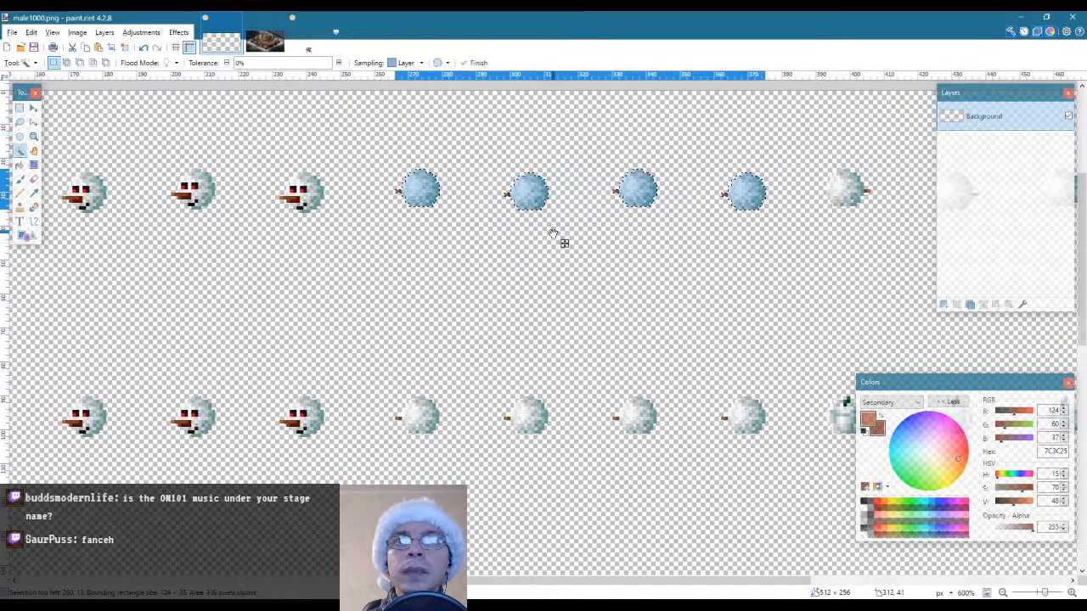
# Place a copy of the four selected first-row heads over the ninth to twelfth pumpkins of the fourth row and deselect
pyautogui.scroll(-3, 651, 273)
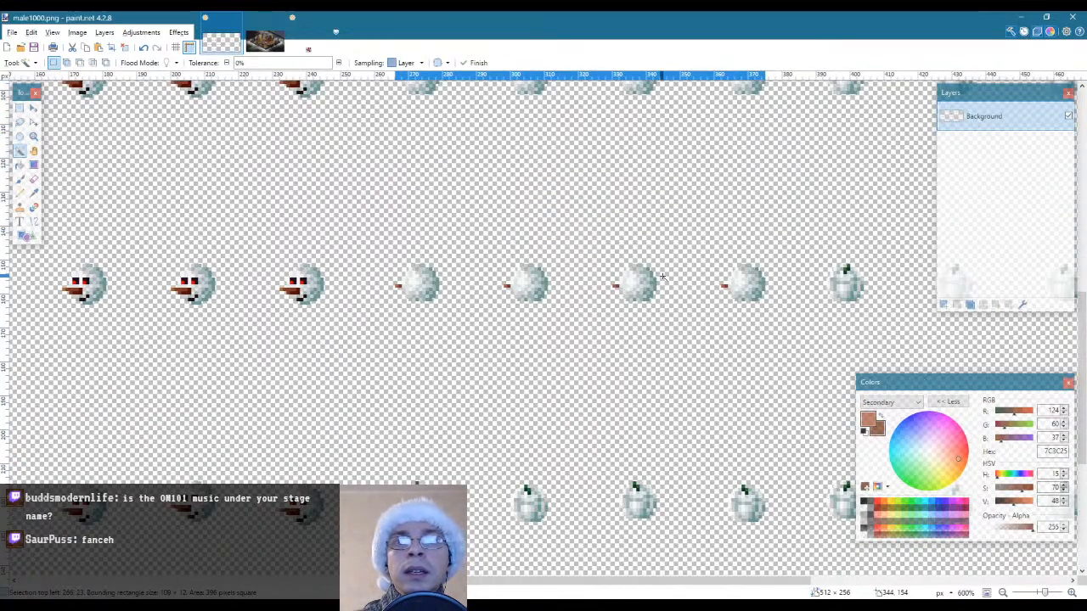
pyautogui.hotkey('ctrl', 'v')
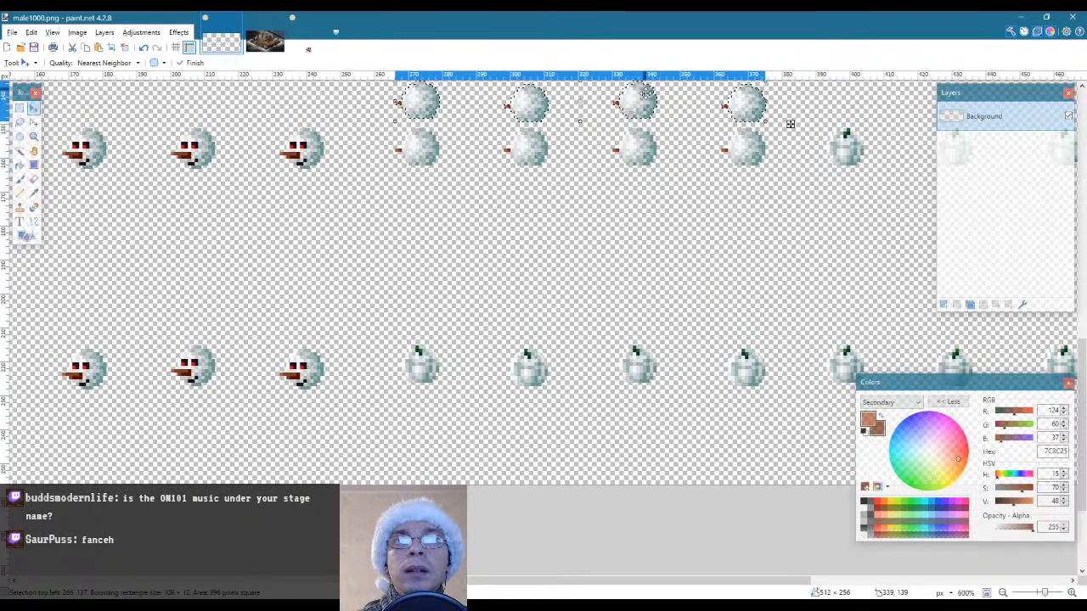
pyautogui.moveTo(646, 109); pyautogui.dragTo(646, 359)
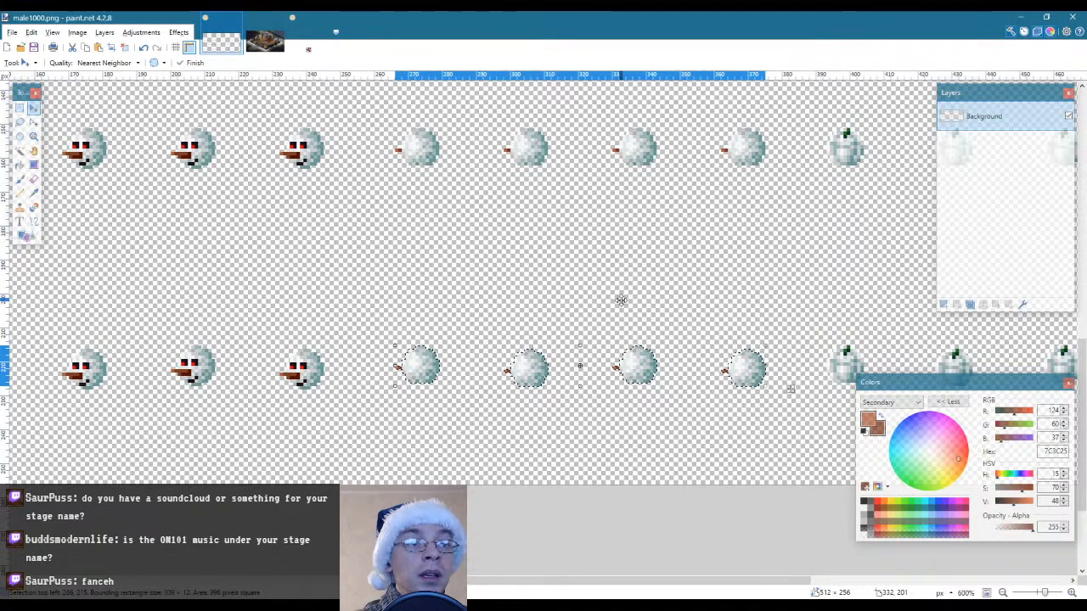
pyautogui.press('s')
pyautogui.click(571, 299)
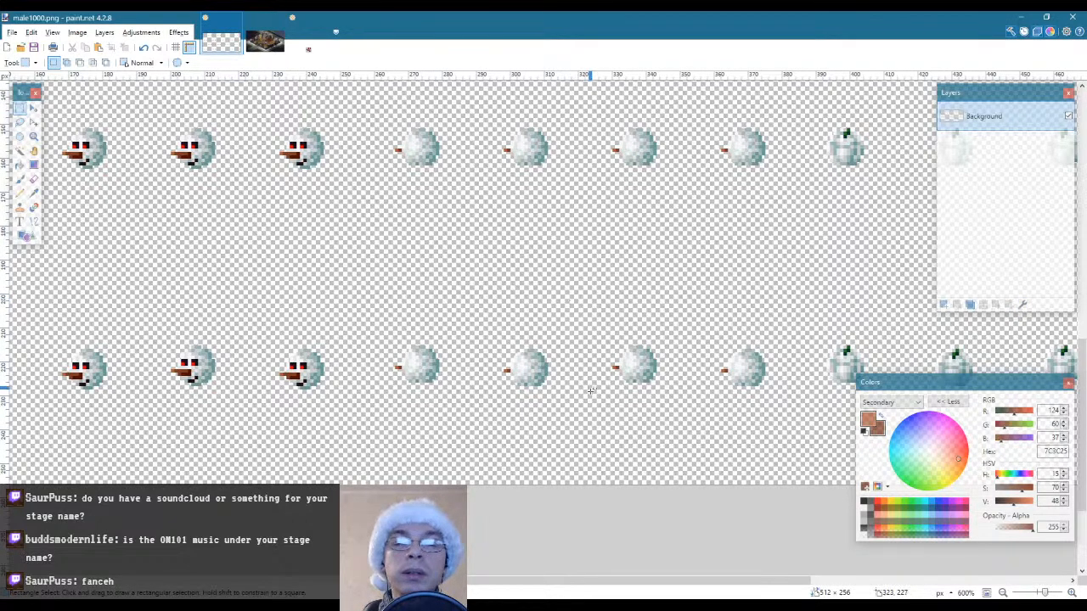
pyautogui.moveTo(437, 582); pyautogui.dragTo(573, 583)
pyautogui.scroll(4, 575, 389)
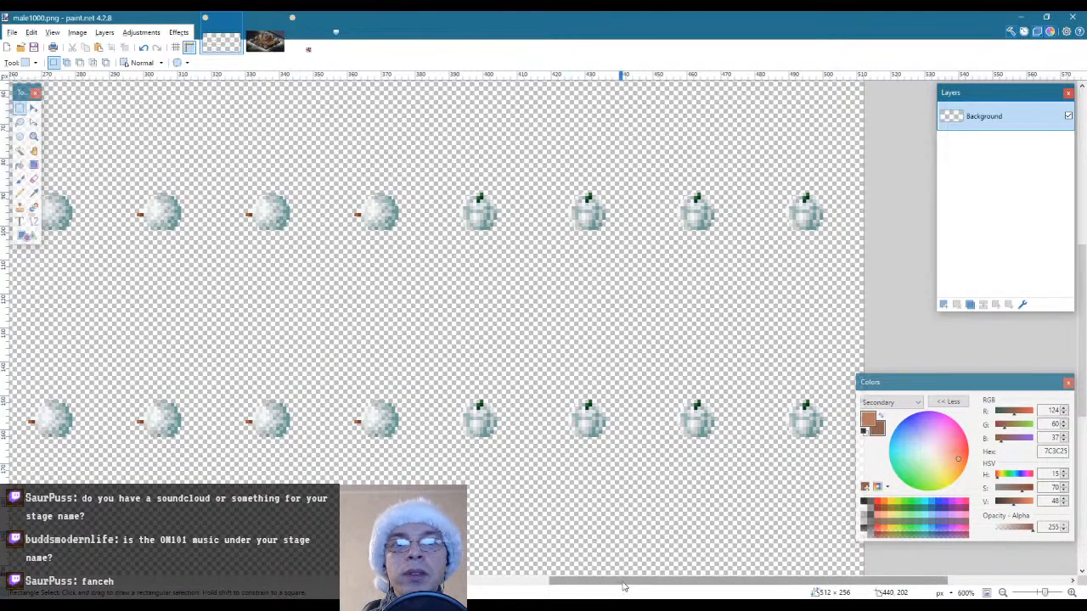
pyautogui.moveTo(626, 587); pyautogui.dragTo(458, 583)
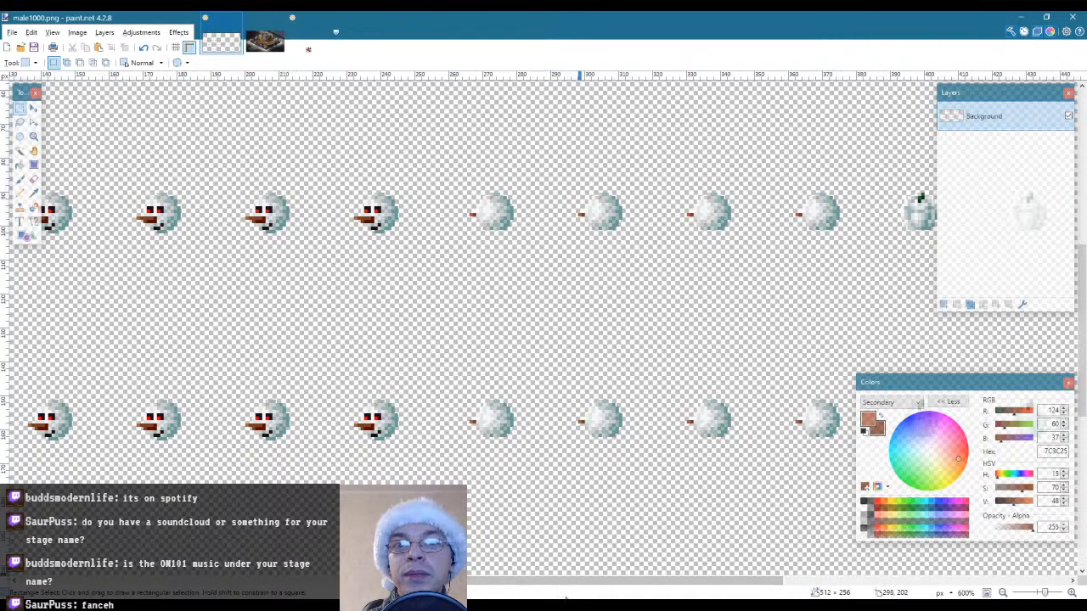
pyautogui.moveTo(565, 587); pyautogui.dragTo(724, 582)
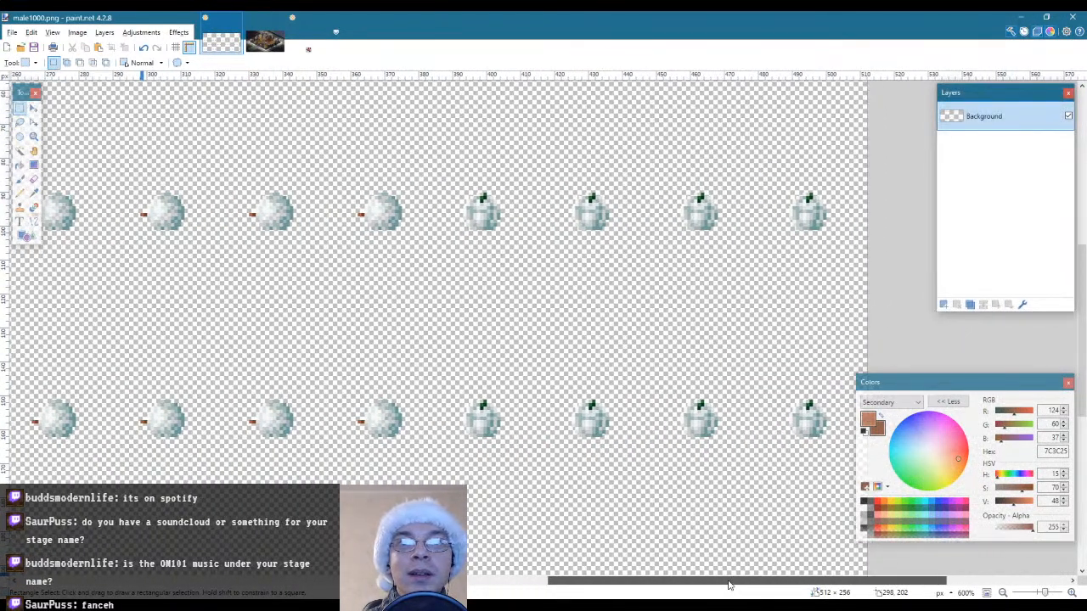
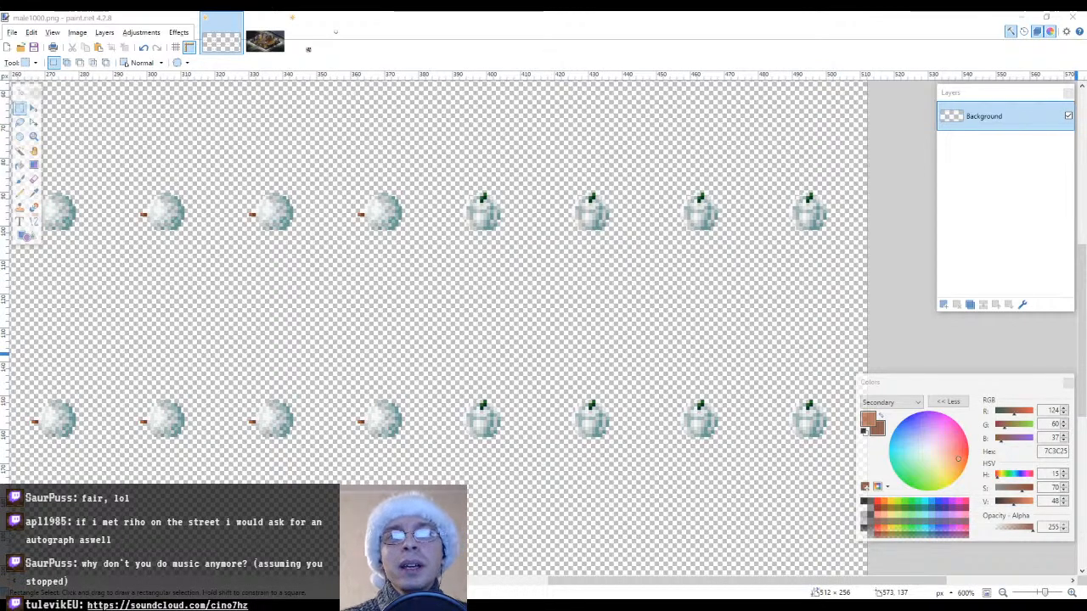
# Select the last four snowman heads of the first row and trim the selection to their outlines with Magic Wand
pyautogui.scroll(4, 620, 319)
pyautogui.scroll(-2, 621, 319)
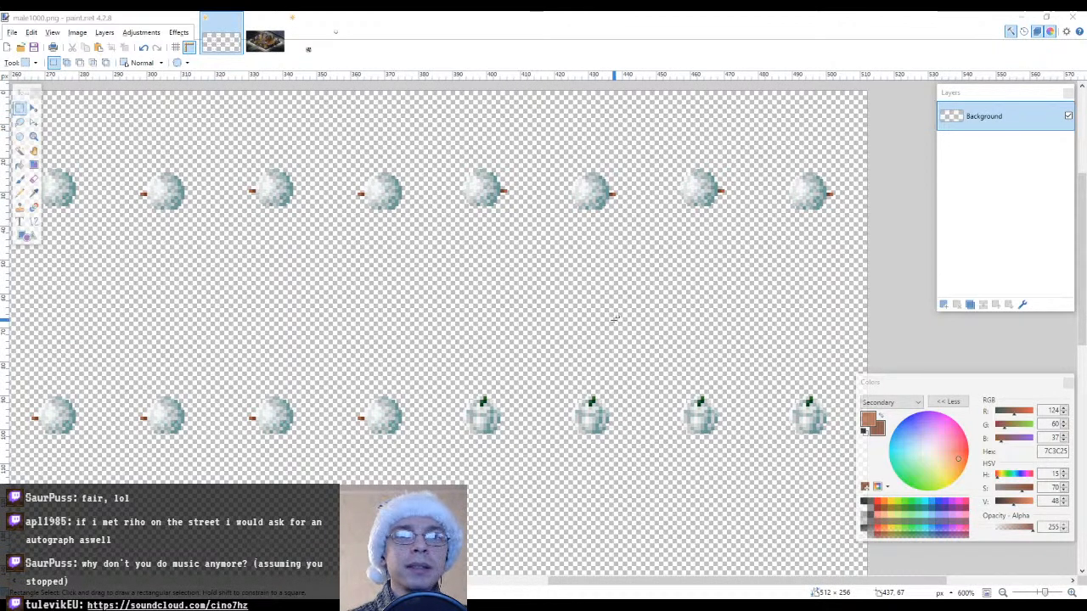
pyautogui.moveTo(440, 129)
pyautogui.mouseDown()
pyautogui.moveTo(552, 189)
pyautogui.moveTo(860, 247)
pyautogui.mouseUp()
pyautogui.click(20, 151)
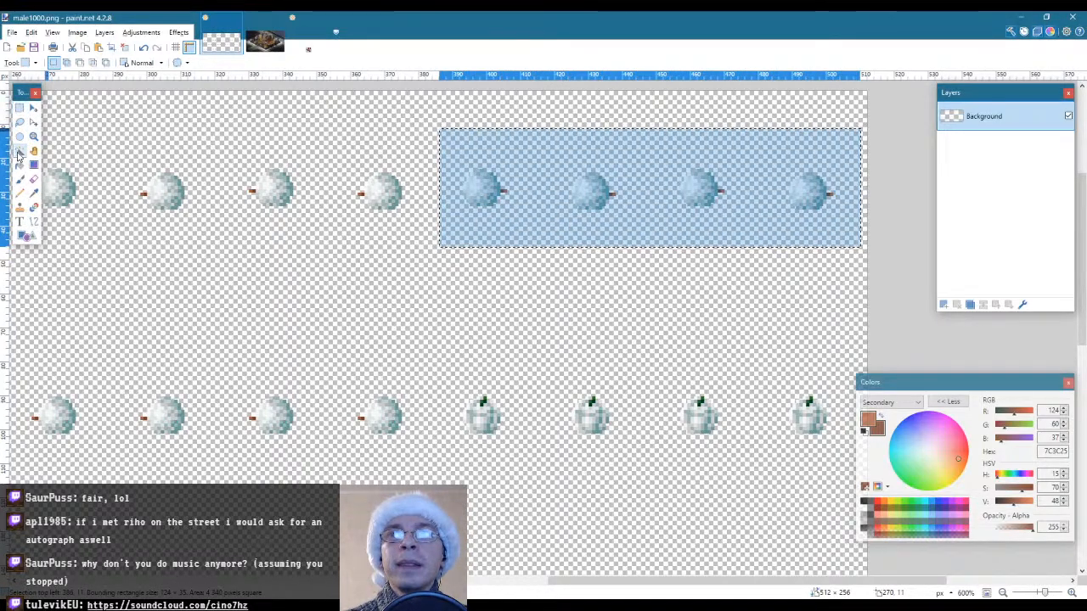
pyautogui.keyDown('alt'); pyautogui.click(576, 232); pyautogui.keyUp('alt')
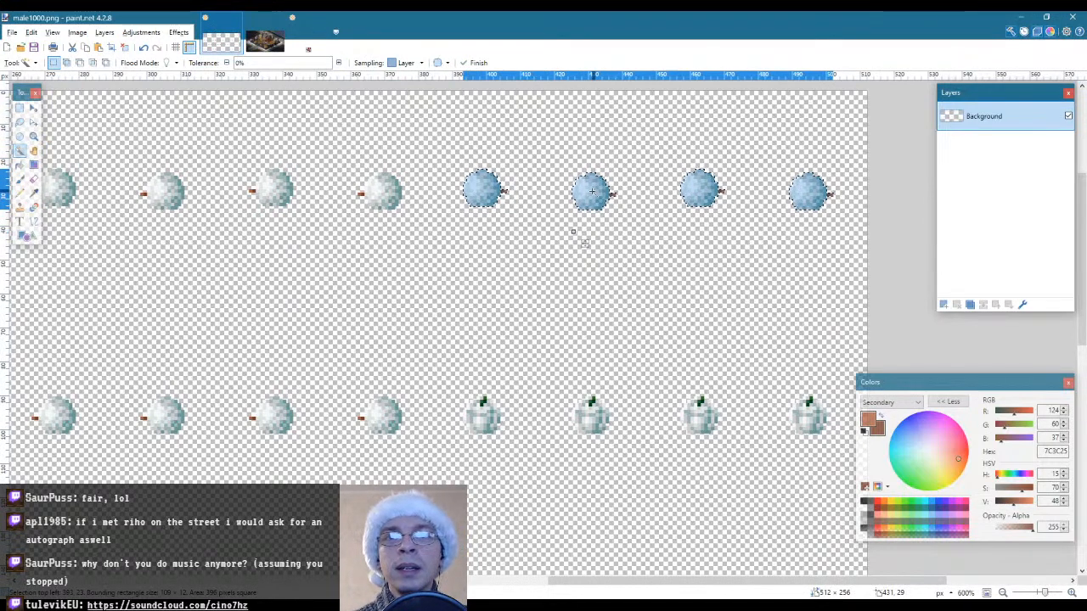
# Place a copy of the four selected first-row heads over the last four pumpkins of the second row
pyautogui.hotkey('ctrl', 'c')
pyautogui.hotkey('ctrl', 'v')
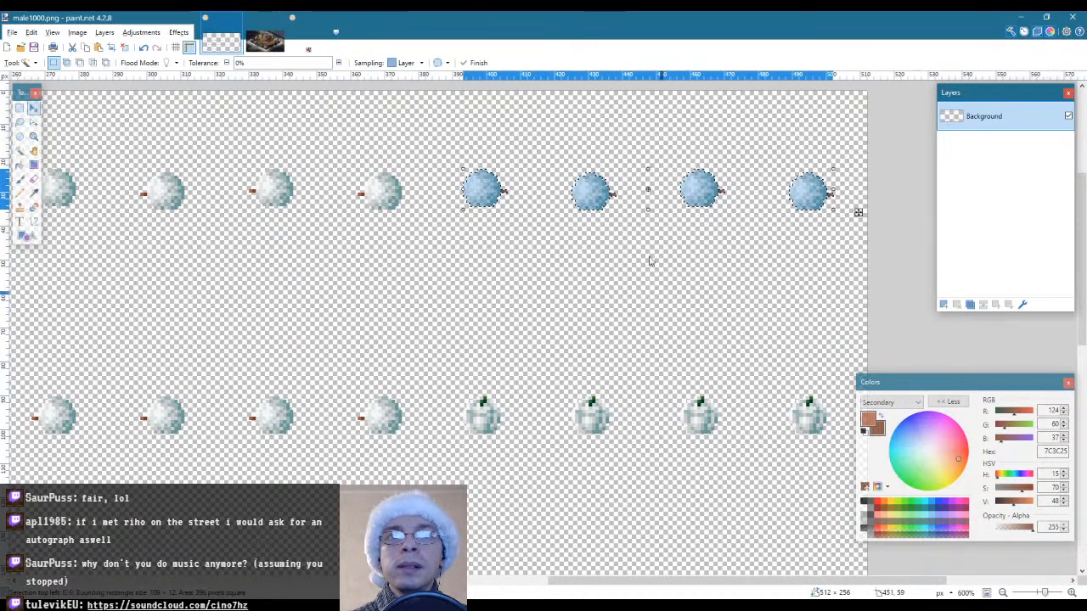
pyautogui.moveTo(591, 187); pyautogui.dragTo(590, 414)
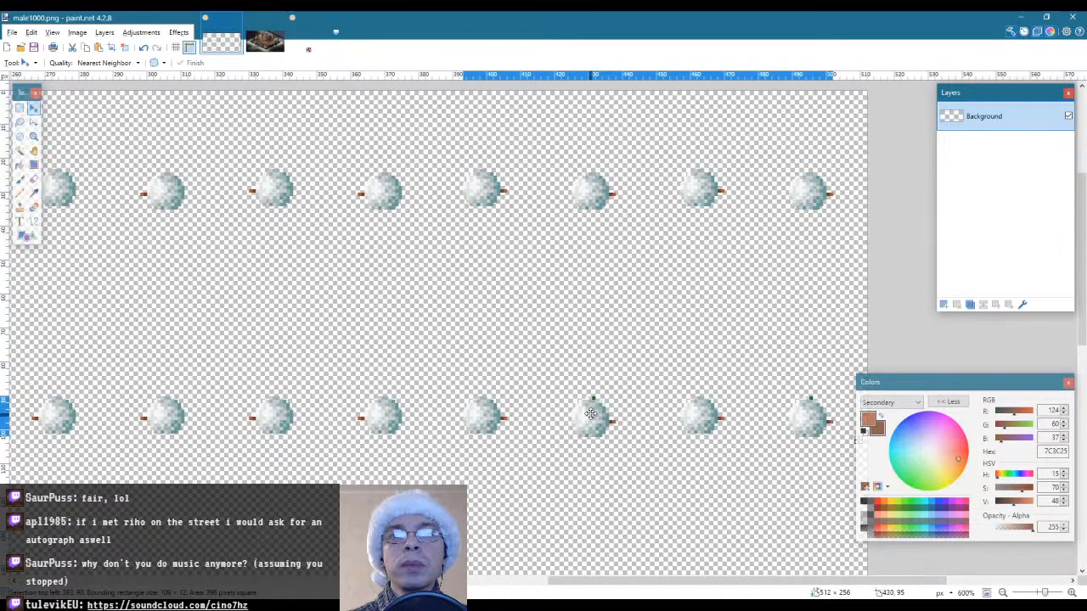
# Limit the selection to the fourteenth and sixteenth heads of the second row and nudge them up over the remaining stems
pyautogui.press('s')
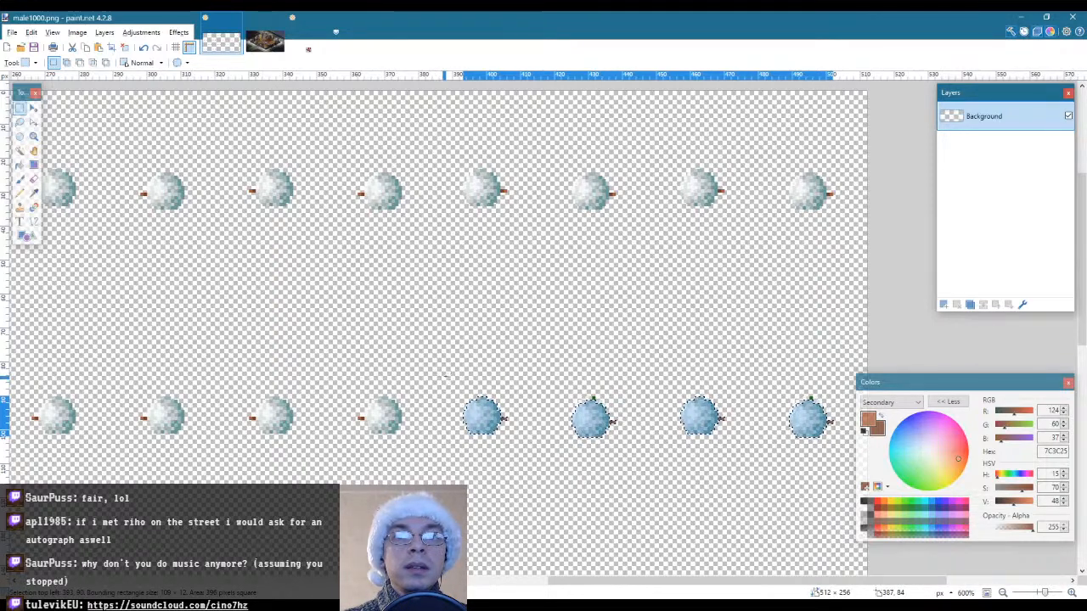
pyautogui.moveTo(445, 375); pyautogui.dragTo(519, 464)
pyautogui.moveTo(686, 372); pyautogui.dragTo(751, 460)
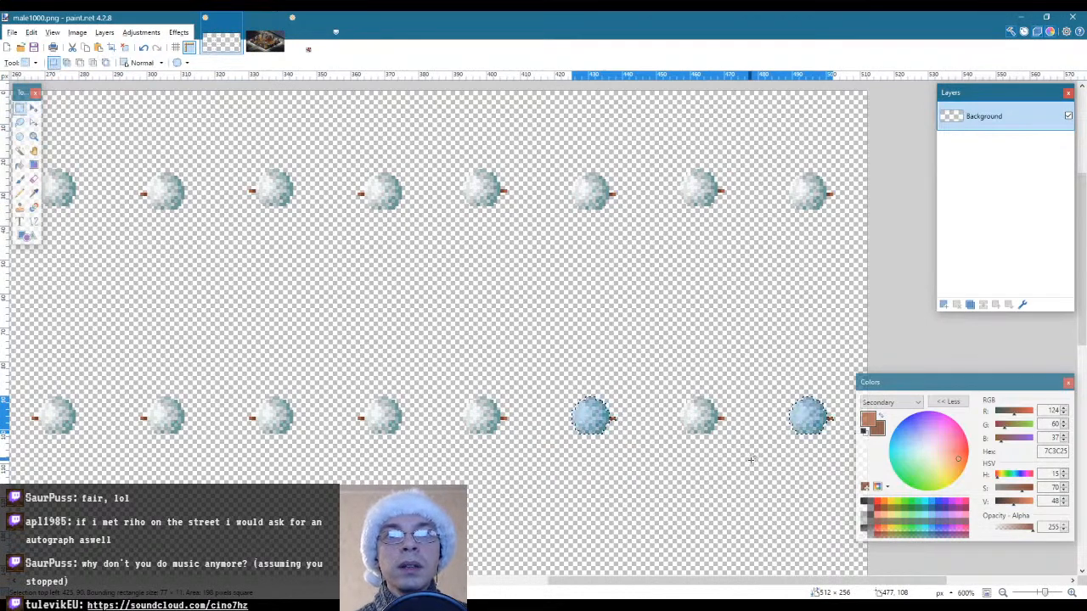
# Select the last four snowman heads of the second row and trim the selection to their outlines with Magic Wand
pyautogui.moveTo(439, 349); pyautogui.dragTo(848, 461)
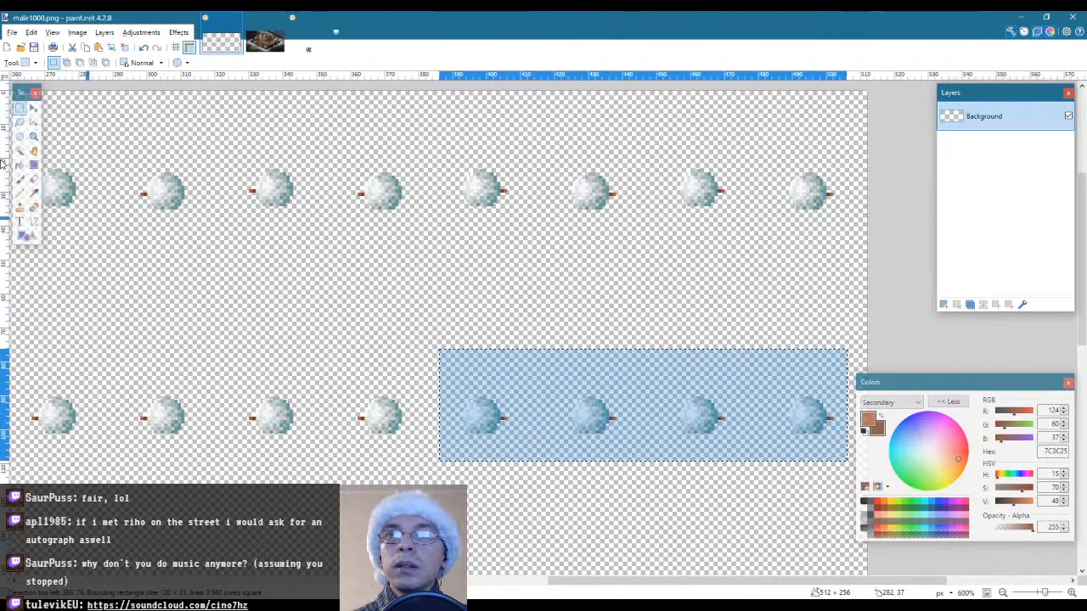
pyautogui.click(20, 151)
pyautogui.keyDown('alt'); pyautogui.click(520, 385); pyautogui.keyUp('alt')
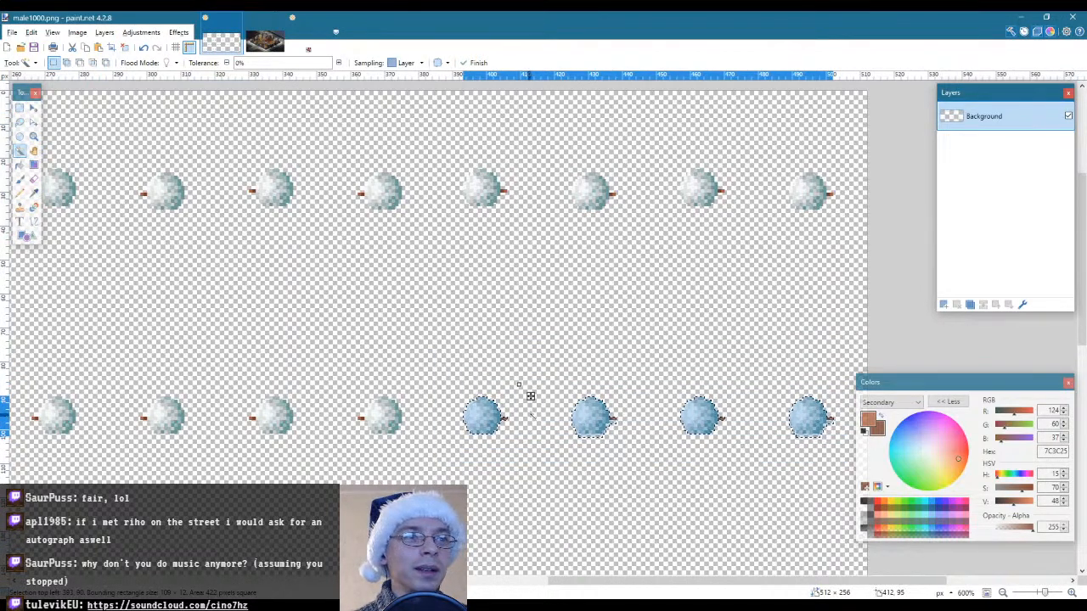
# Place a copy of the four selected second-row heads over the last four pumpkins of the third row
pyautogui.scroll(-2, 531, 415)
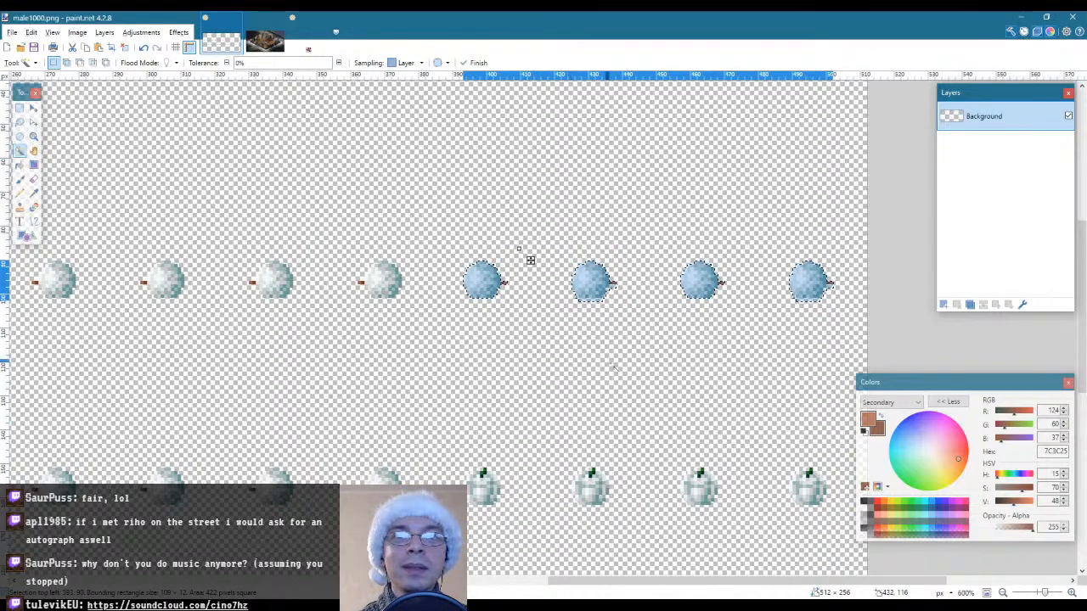
pyautogui.press('m')
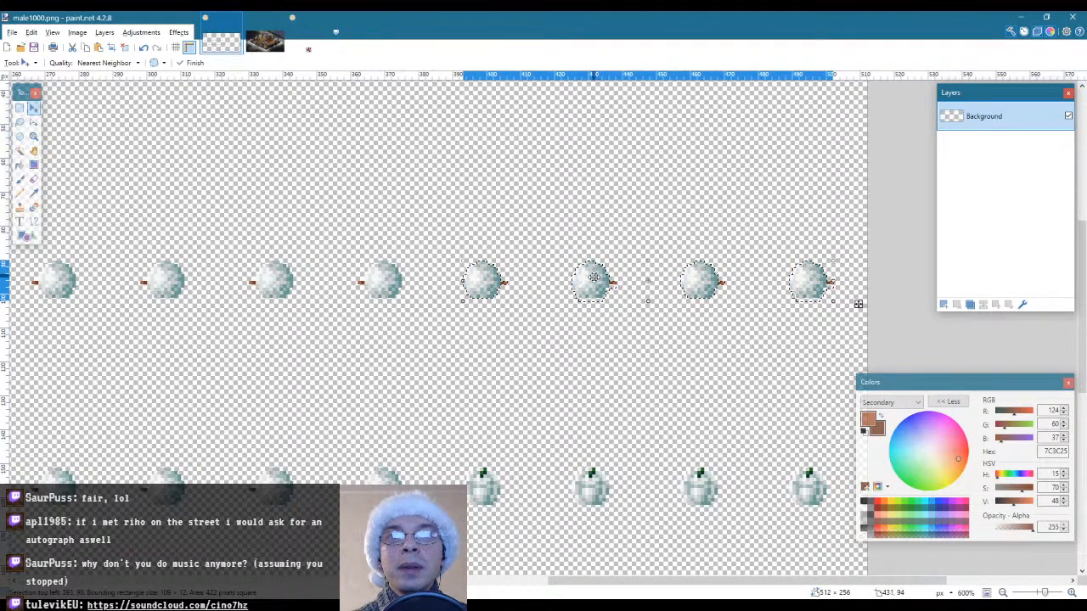
pyautogui.moveTo(594, 276); pyautogui.dragTo(595, 483)
pyautogui.press('s')
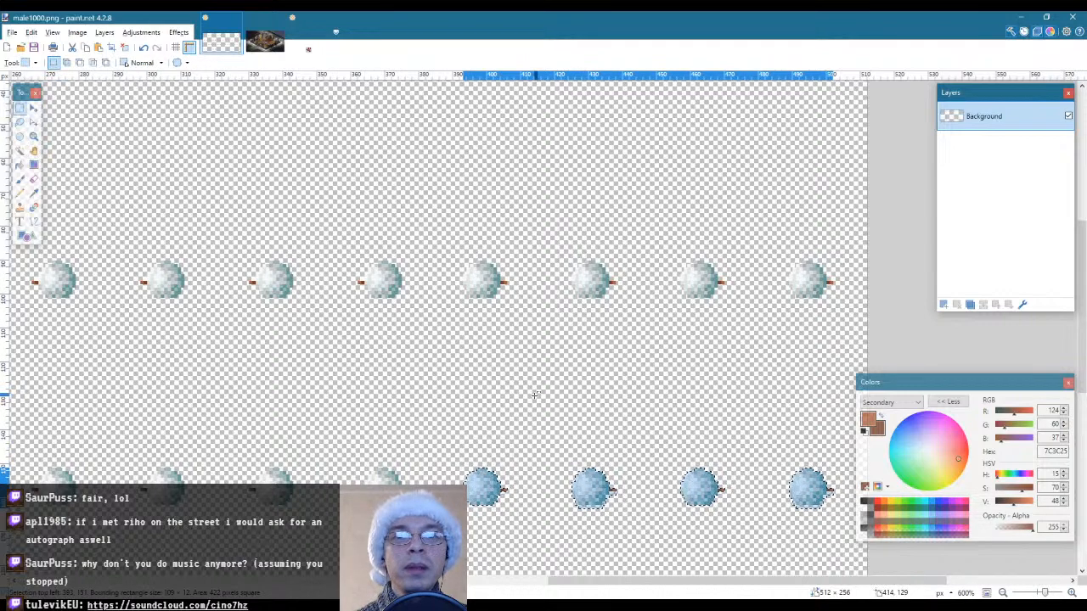
# Reselect the last four snowman heads of the first row, trimmed to their outlines with Magic Wand
pyautogui.scroll(-3, 542, 432)
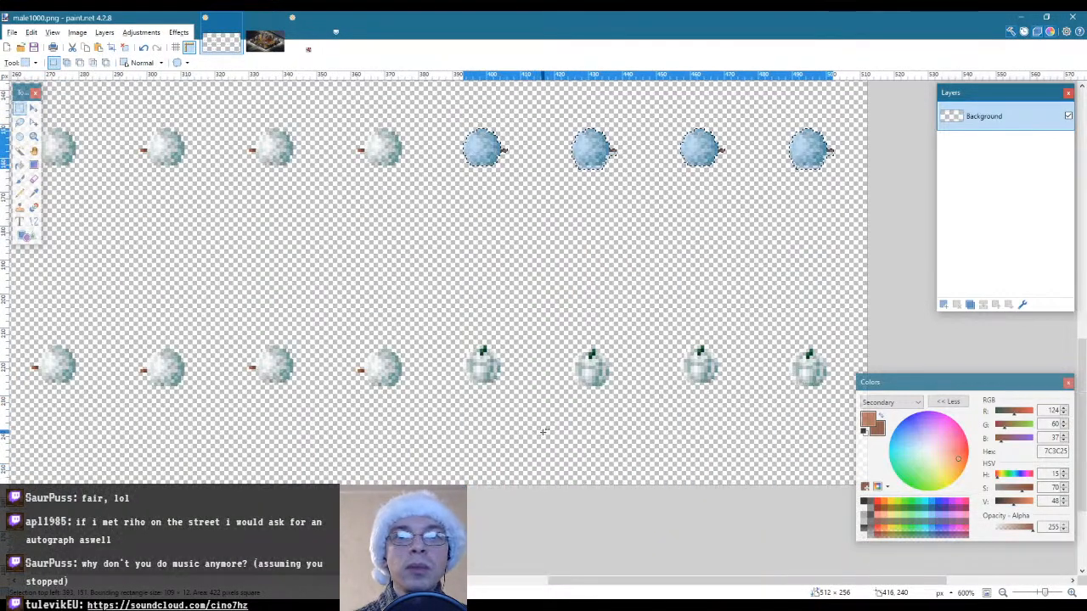
pyautogui.scroll(10, 542, 431)
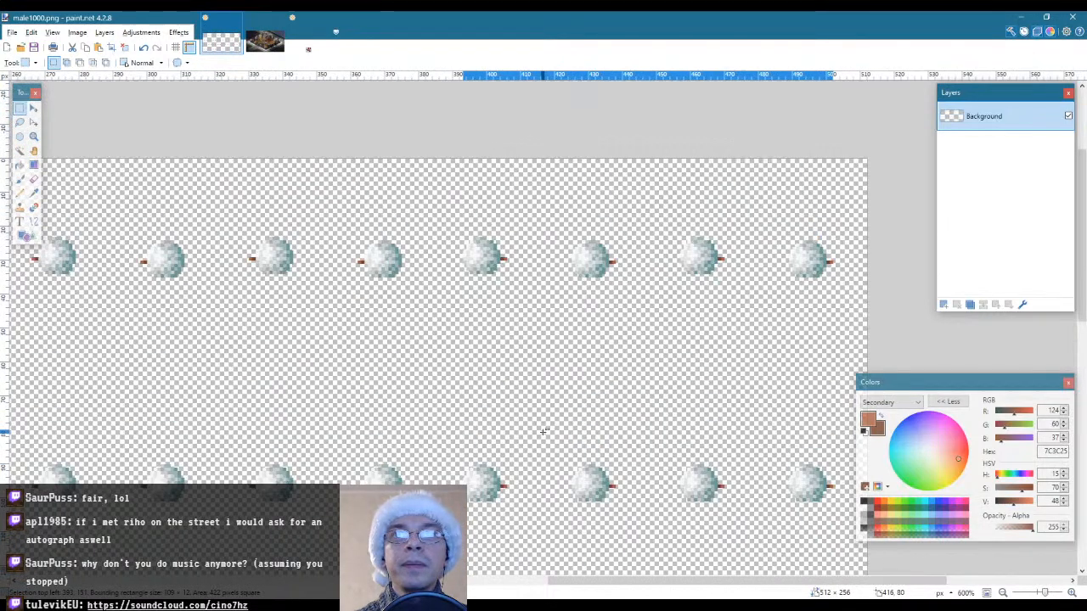
pyautogui.moveTo(445, 200); pyautogui.dragTo(868, 321)
pyautogui.click(19, 151)
pyautogui.click(594, 311)
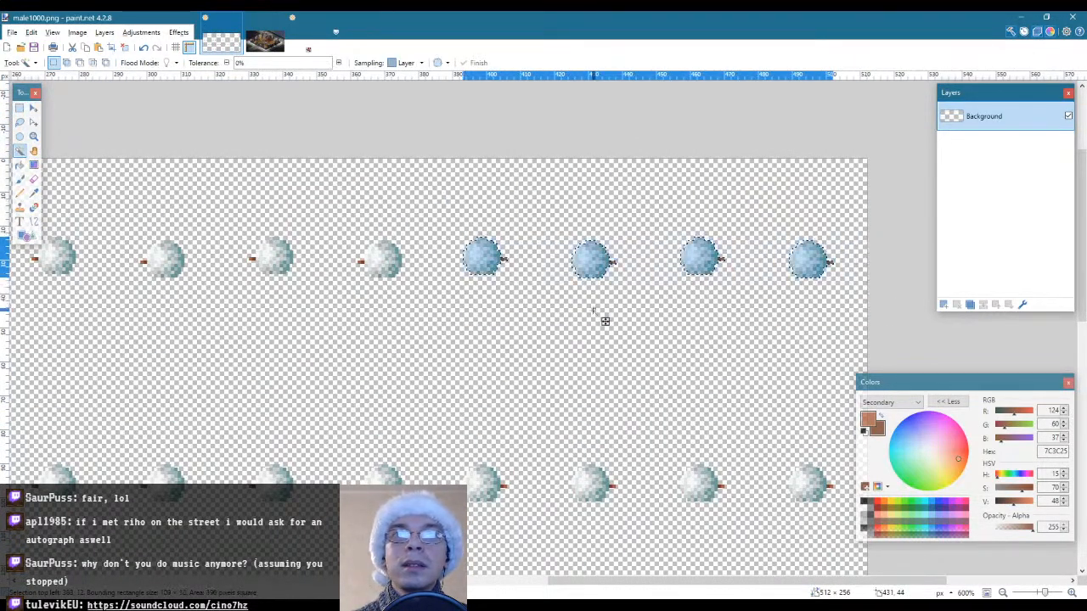
# Place a copy of the four selected first-row heads over the last four pumpkins of the fourth row and deselect
pyautogui.scroll(-15, 747, 389)
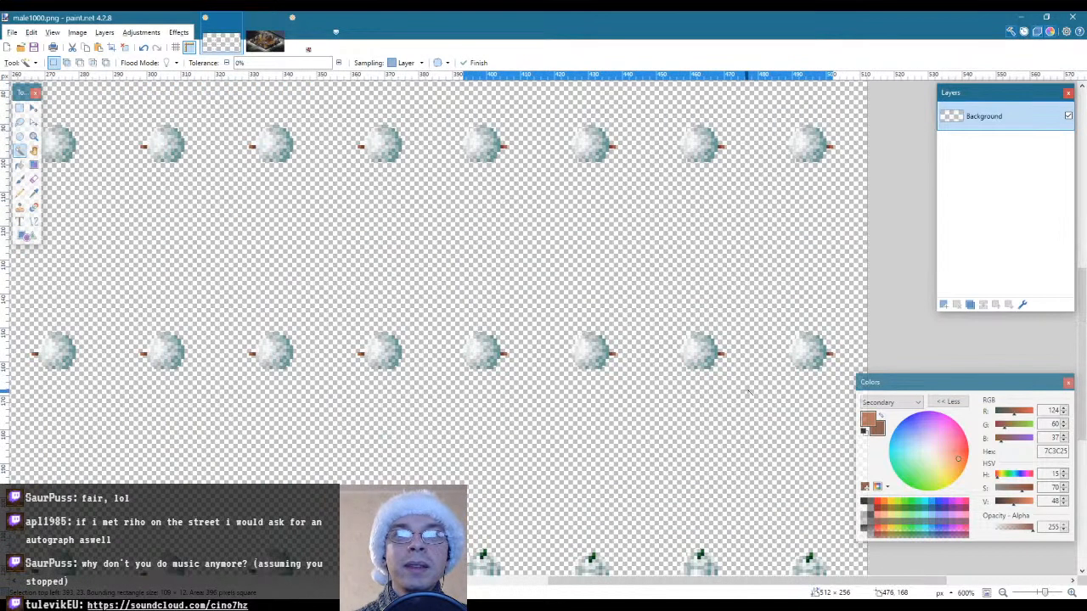
pyautogui.scroll(3, 747, 391)
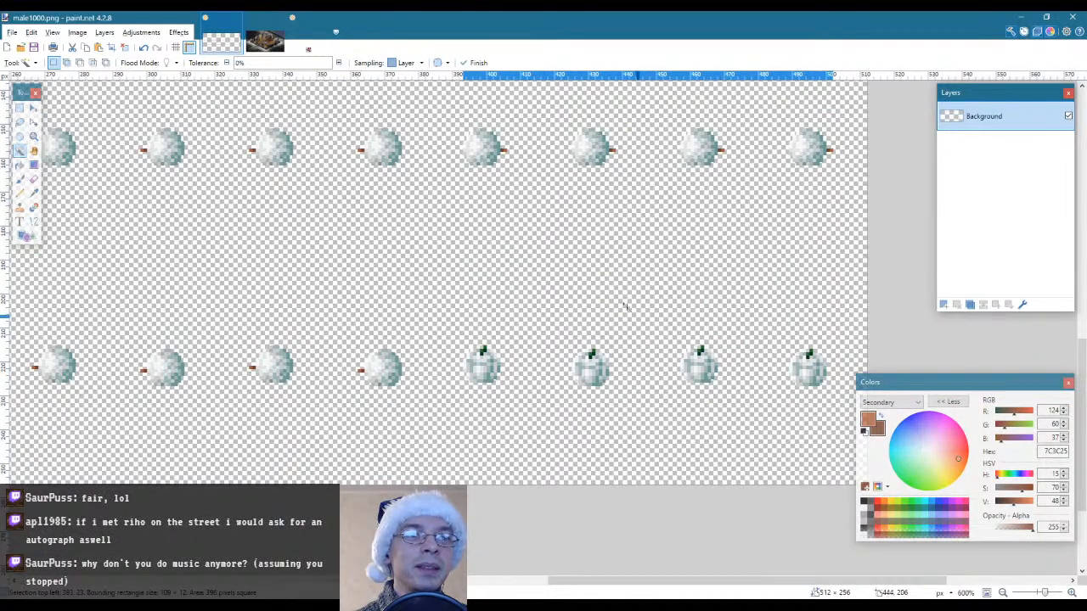
pyautogui.hotkey('ctrl', 'v')
pyautogui.moveTo(486, 86); pyautogui.dragTo(490, 365)
pyautogui.press('s')
pyautogui.click(490, 262)
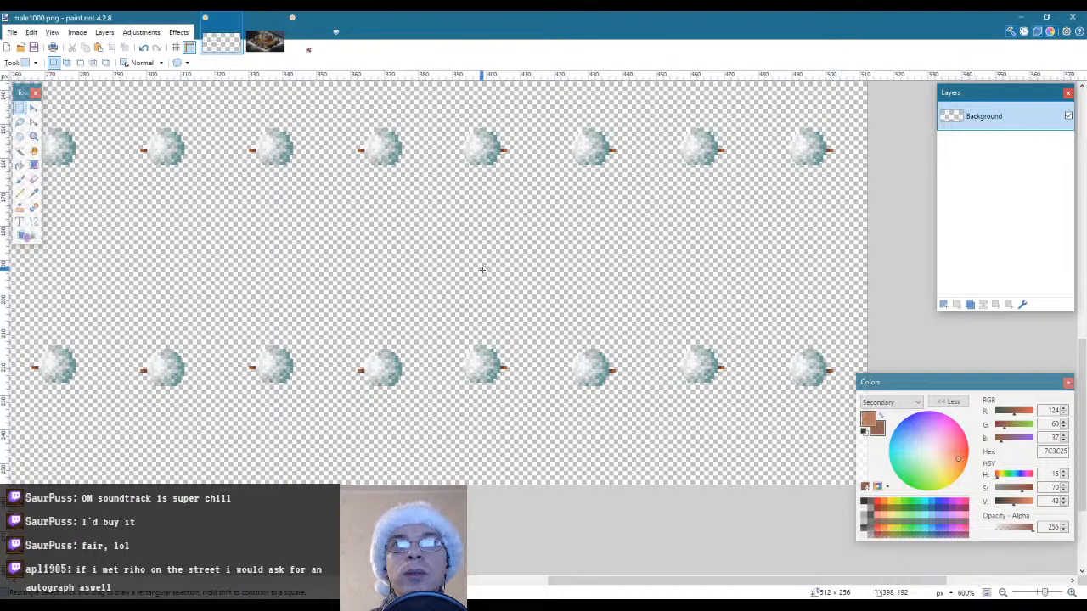
# Examine all four rows of snowman heads across the whole sprite sheet at 300% zoom
pyautogui.scroll(-1, 482, 269)
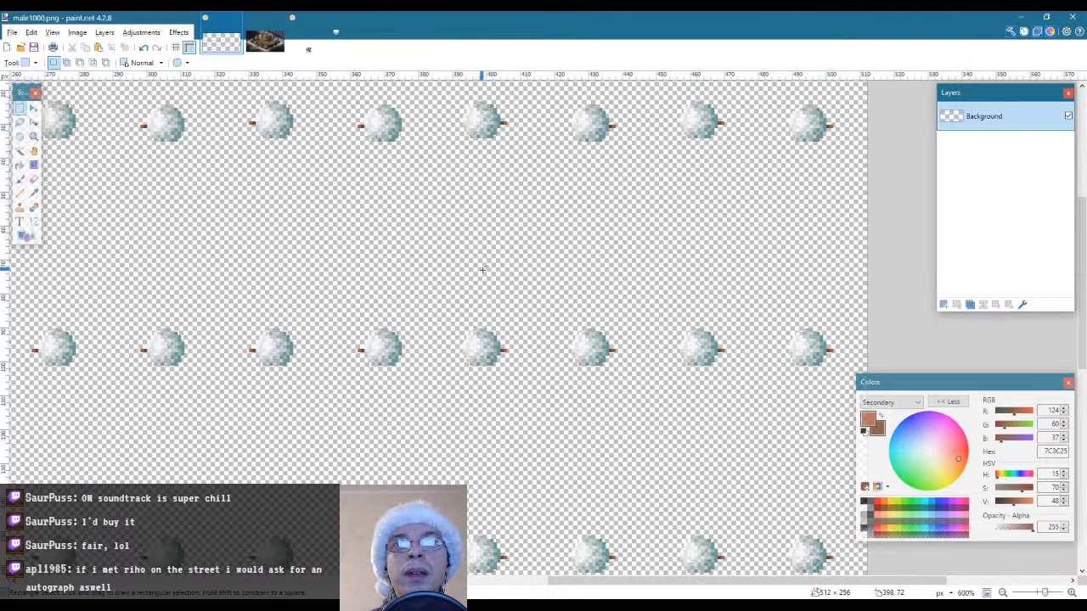
pyautogui.scroll(-5, 483, 288)
pyautogui.scroll(4, 485, 287)
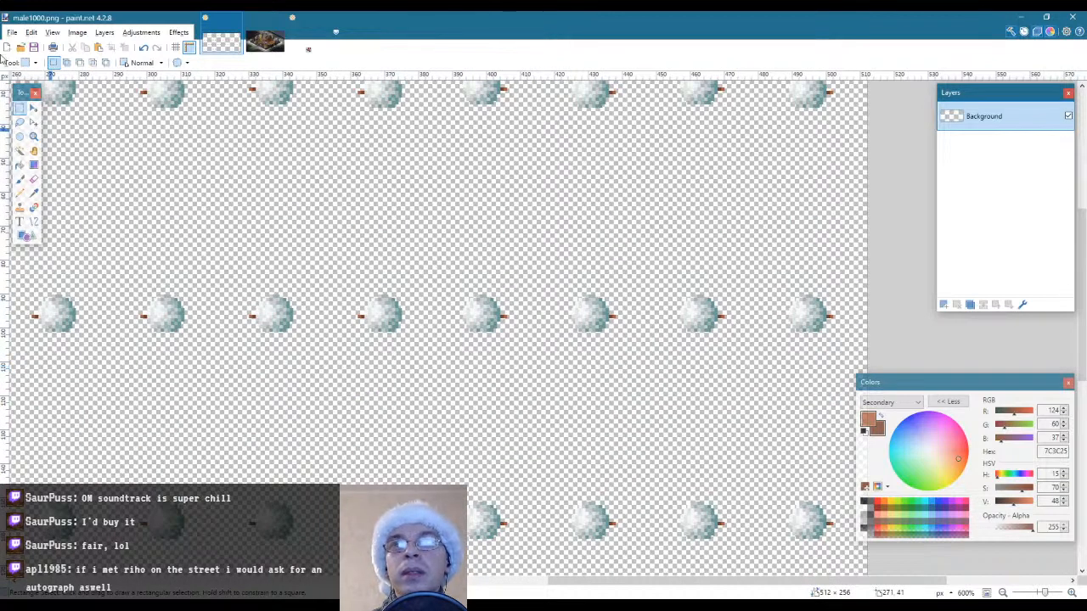
pyautogui.click(34, 135)
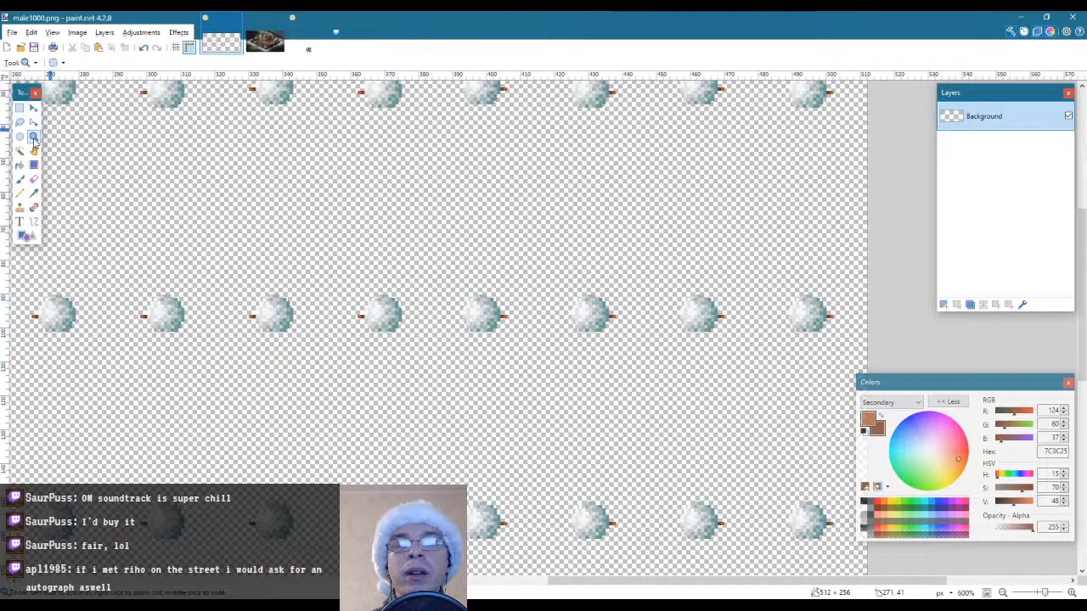
pyautogui.rightClick(293, 242)
pyautogui.rightClick(293, 242)
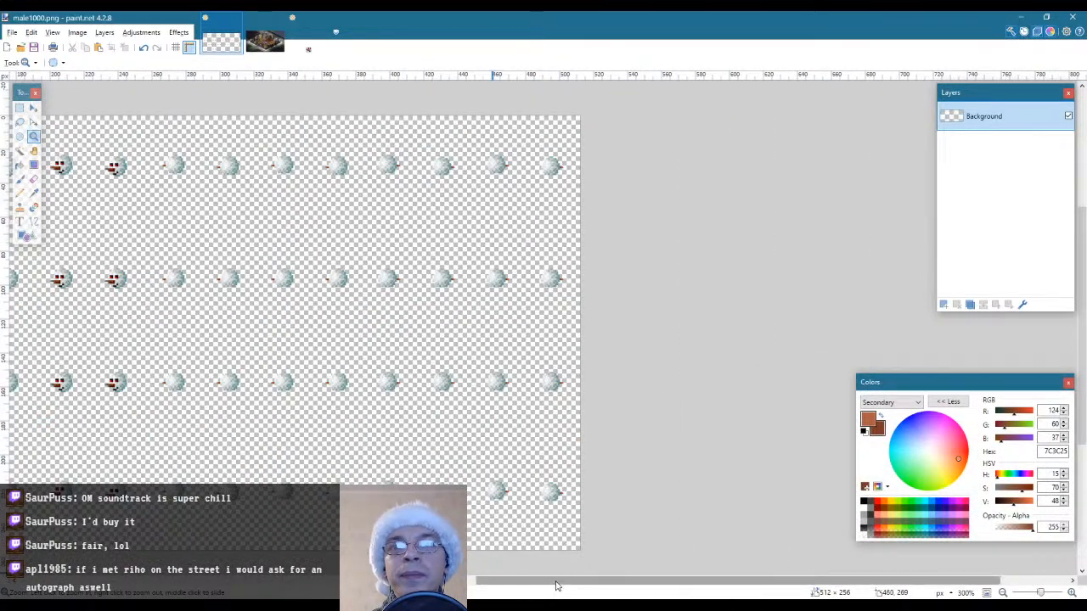
pyautogui.moveTo(556, 585); pyautogui.dragTo(434, 585)
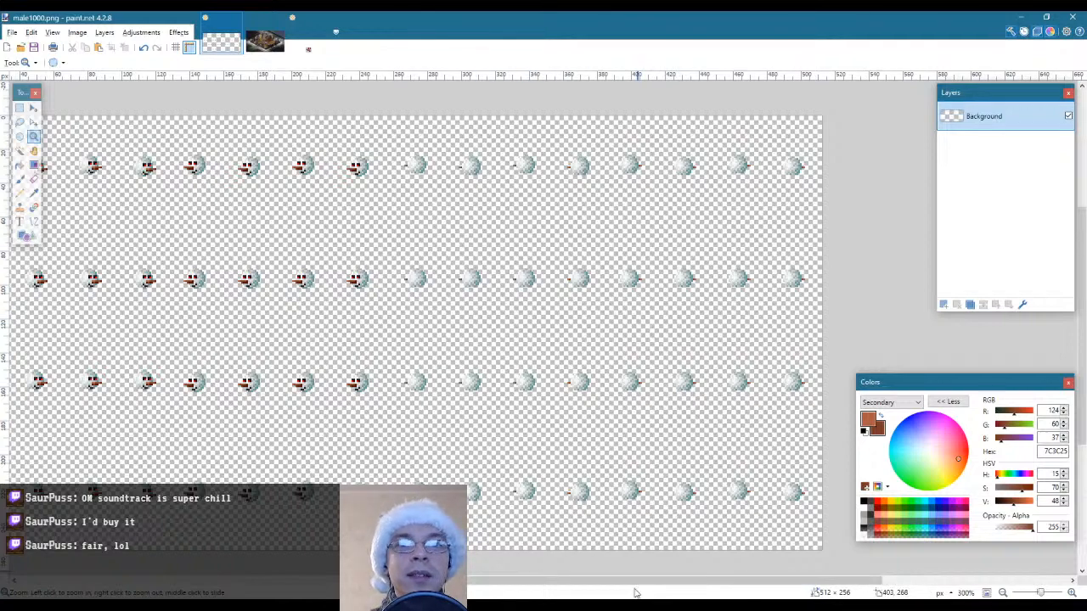
pyautogui.moveTo(631, 583); pyautogui.dragTo(585, 581)
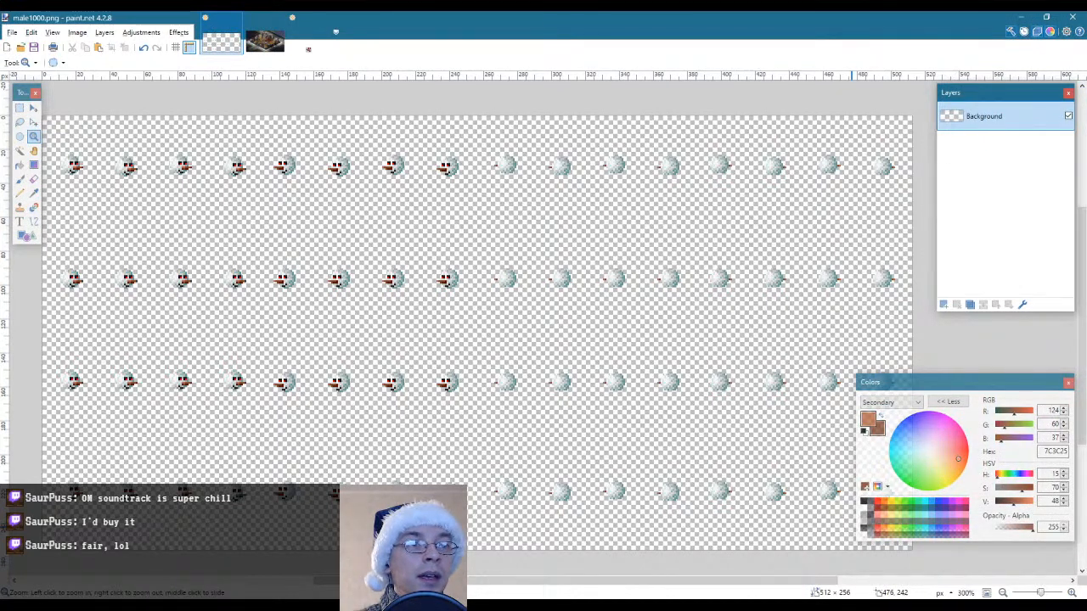
pyautogui.hotkey('alt', 'Tab')
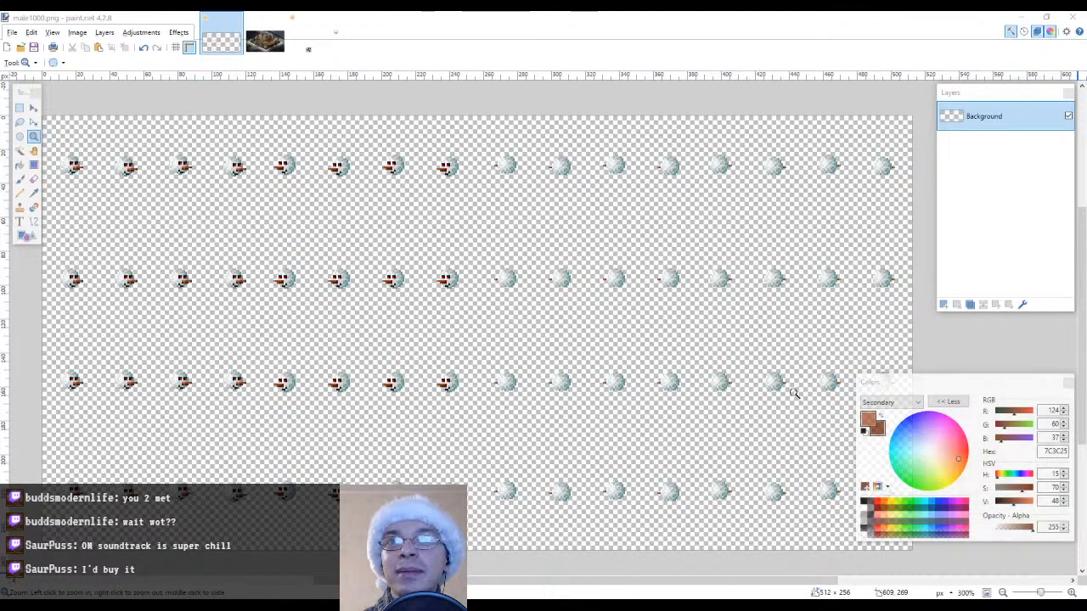
# Start saving the sprite sheet as a new file and go to the mods folder
pyautogui.click(12, 32)
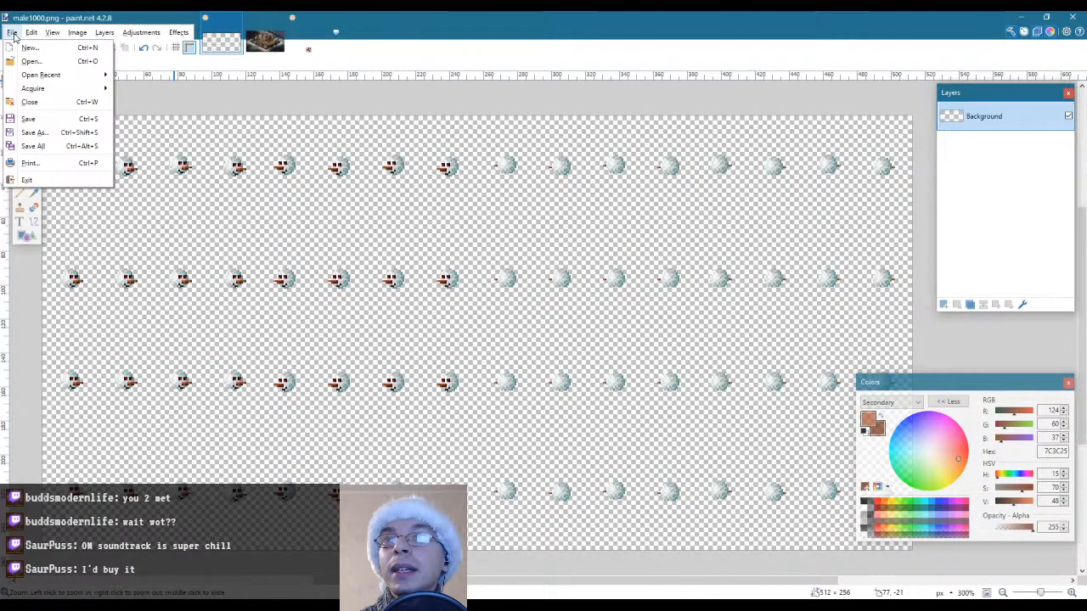
pyautogui.click(66, 136)
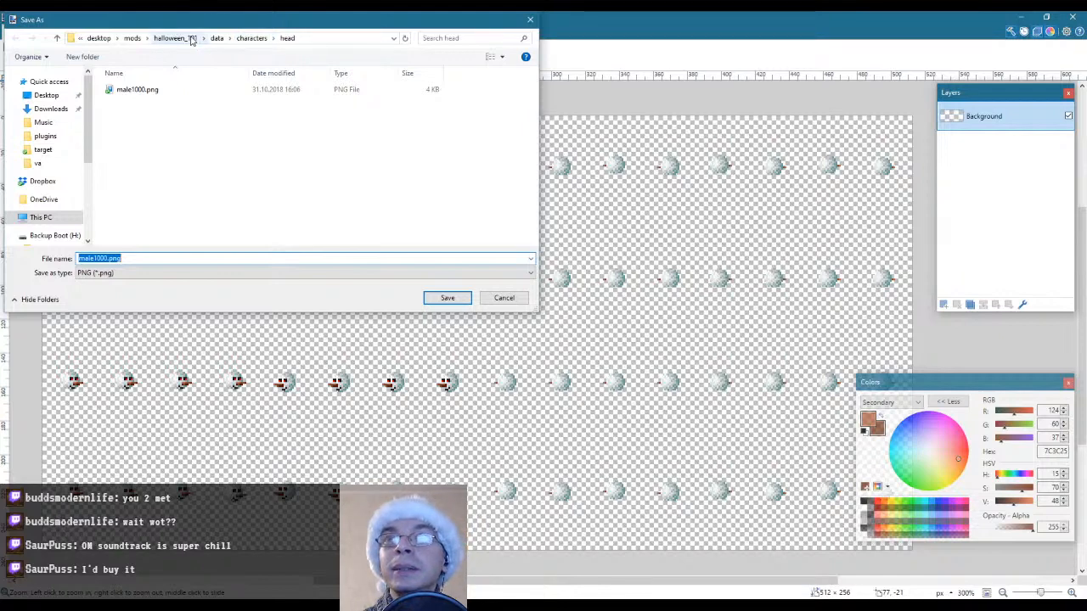
pyautogui.click(131, 39)
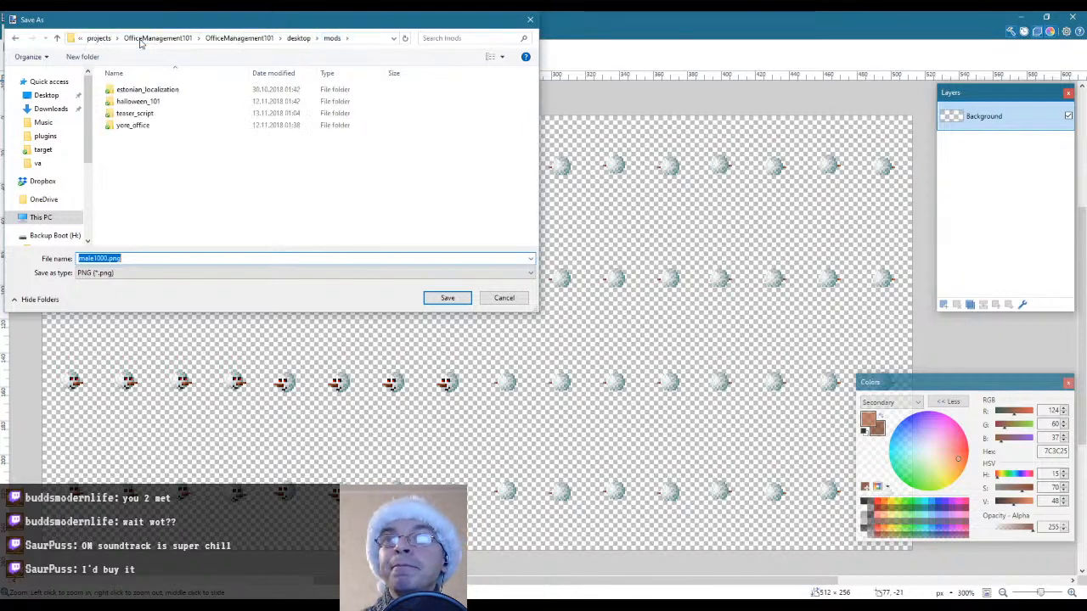
# Create a folder named christmas_101 inside mods and open it as the save location
pyautogui.rightClick(167, 175)
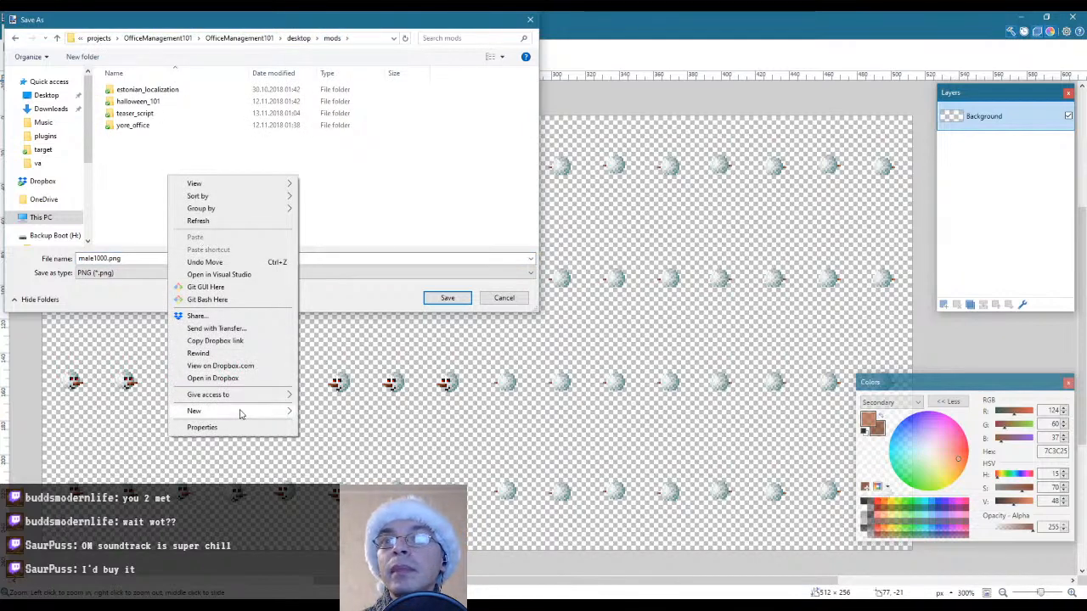
pyautogui.moveTo(242, 410)
pyautogui.click(335, 413)
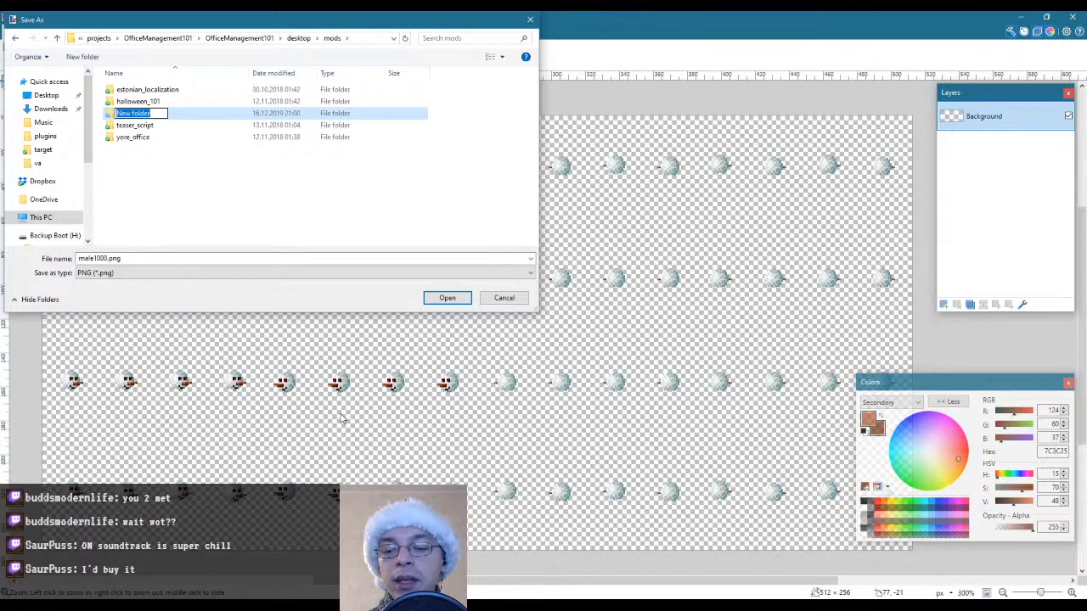
pyautogui.write('chr')
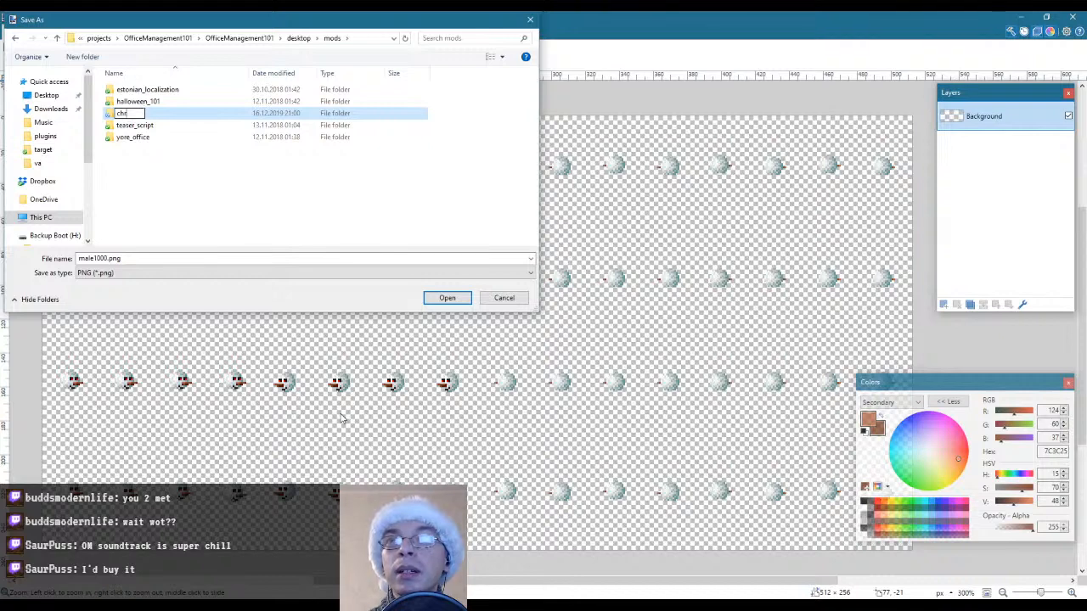
pyautogui.write('is')
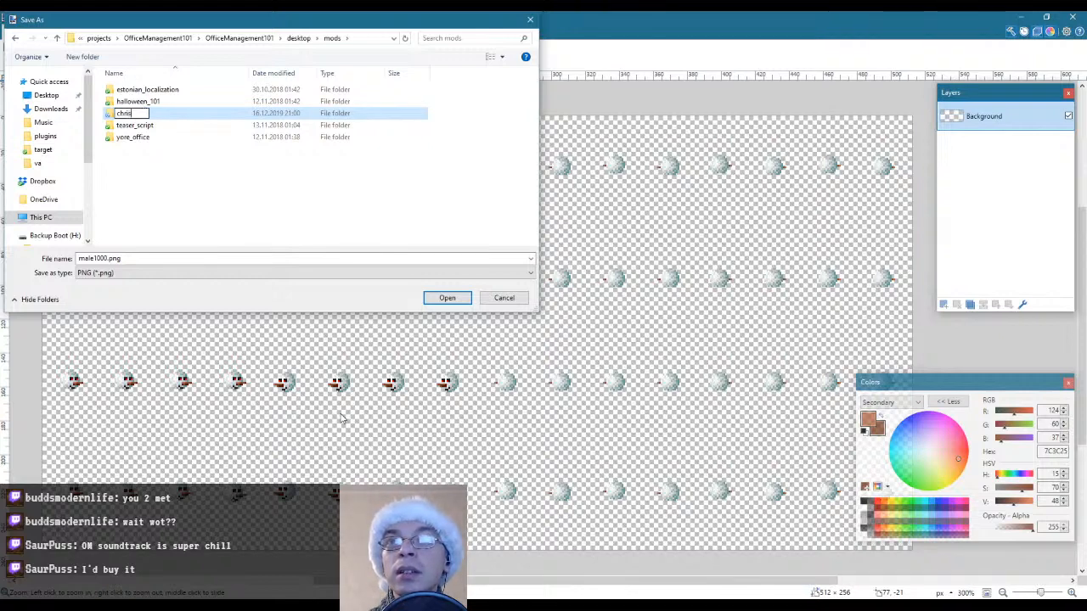
pyautogui.write('tmas_101')
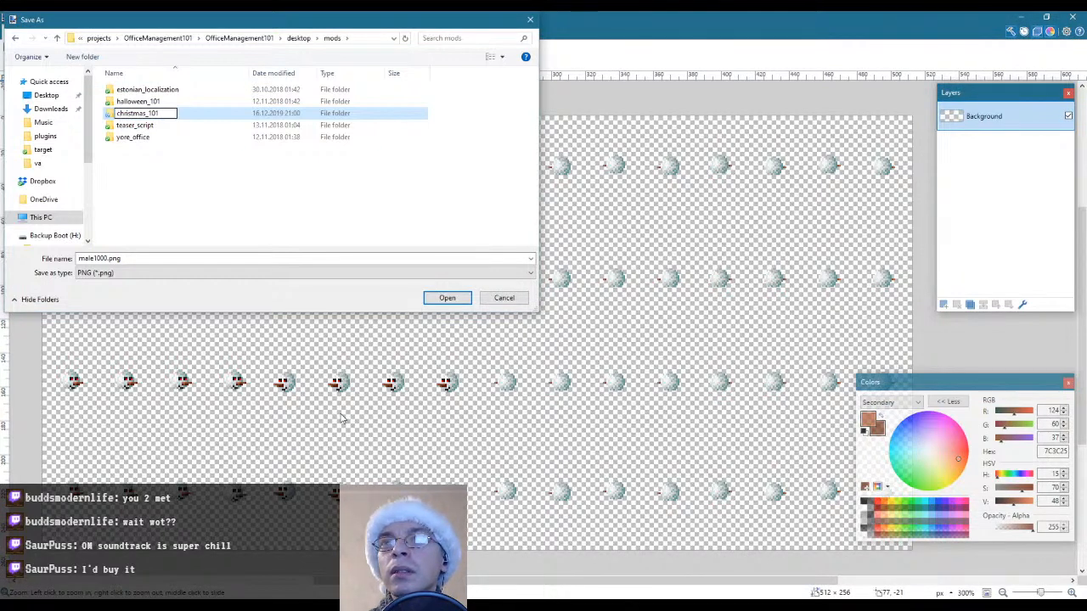
pyautogui.press('Return')
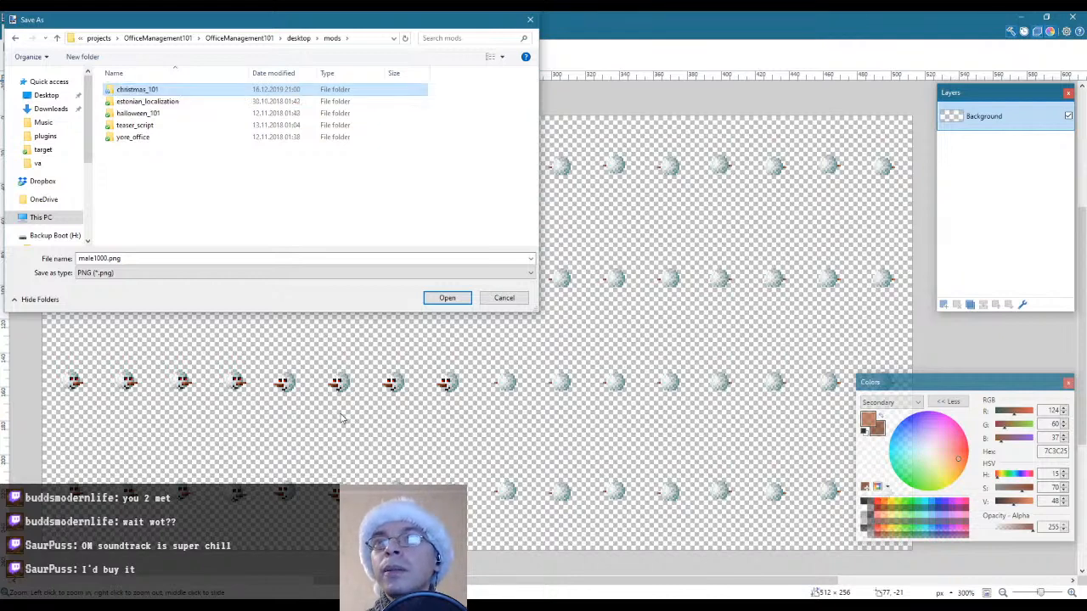
pyautogui.doubleClick(146, 91)
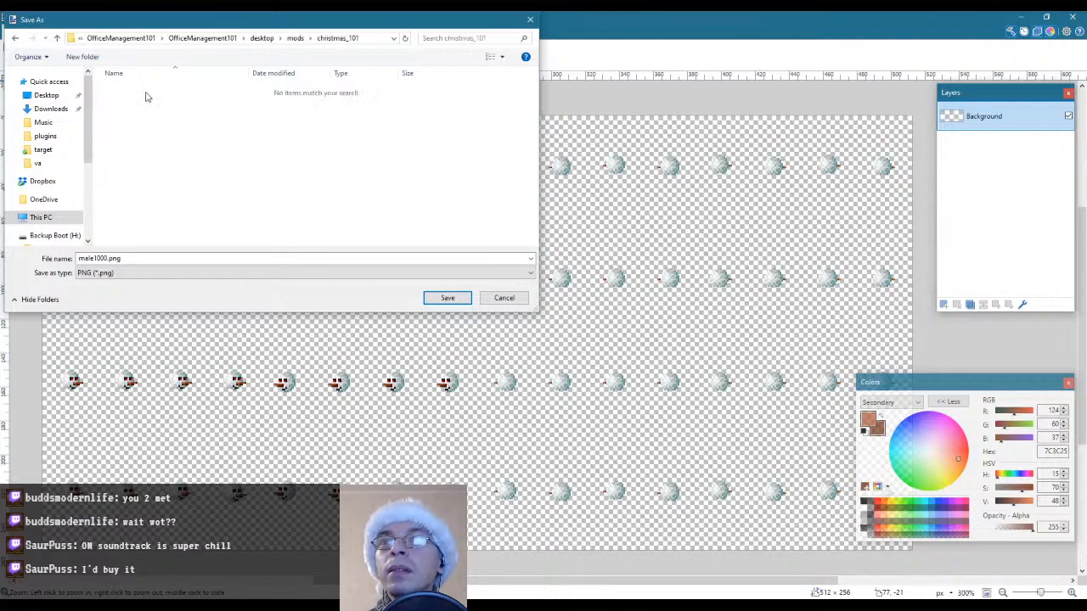
# Save the sprite sheet in christmas_101 as male2000.png with 32-bit depth
pyautogui.click(105, 258)
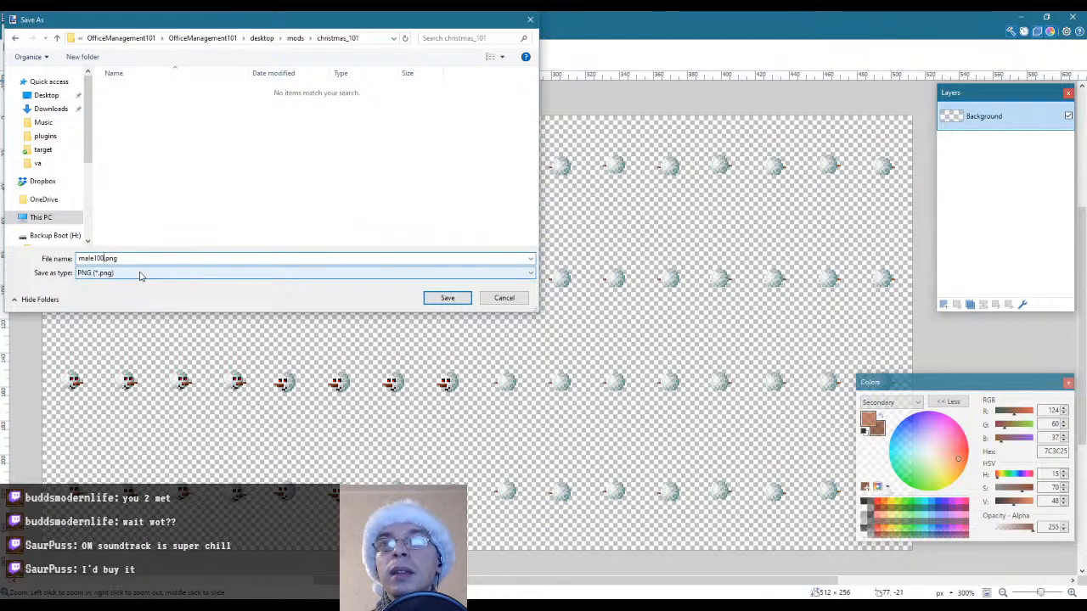
pyautogui.write('0')
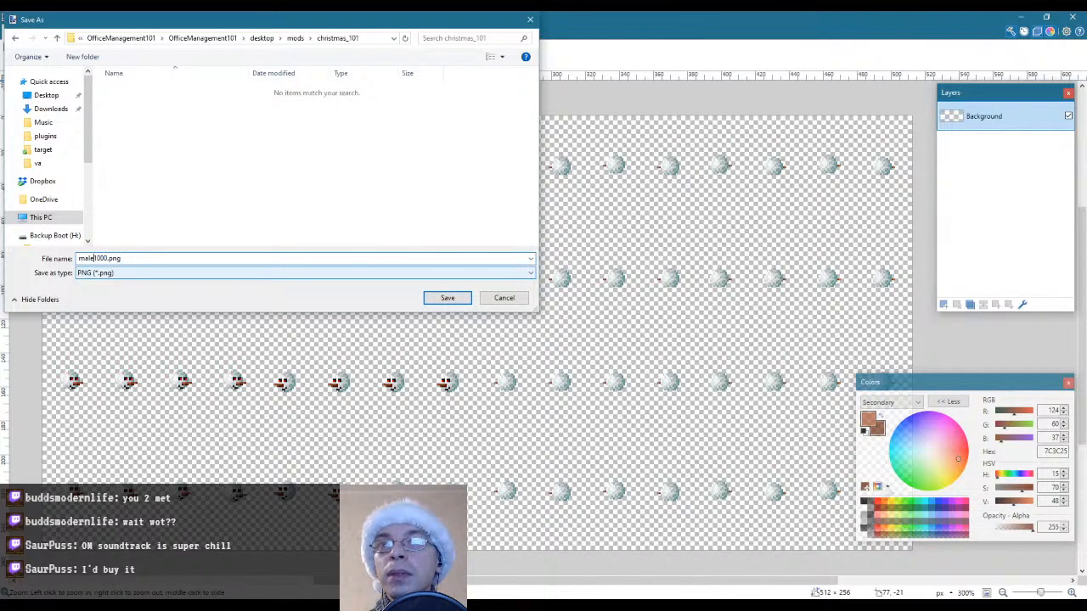
pyautogui.press('Return')
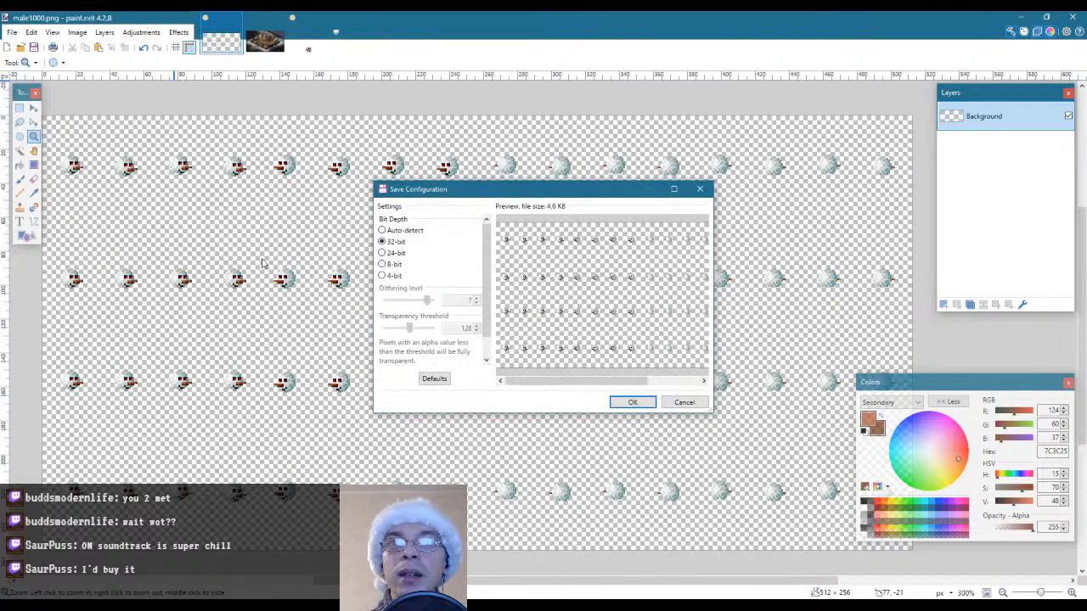
pyautogui.click(633, 404)
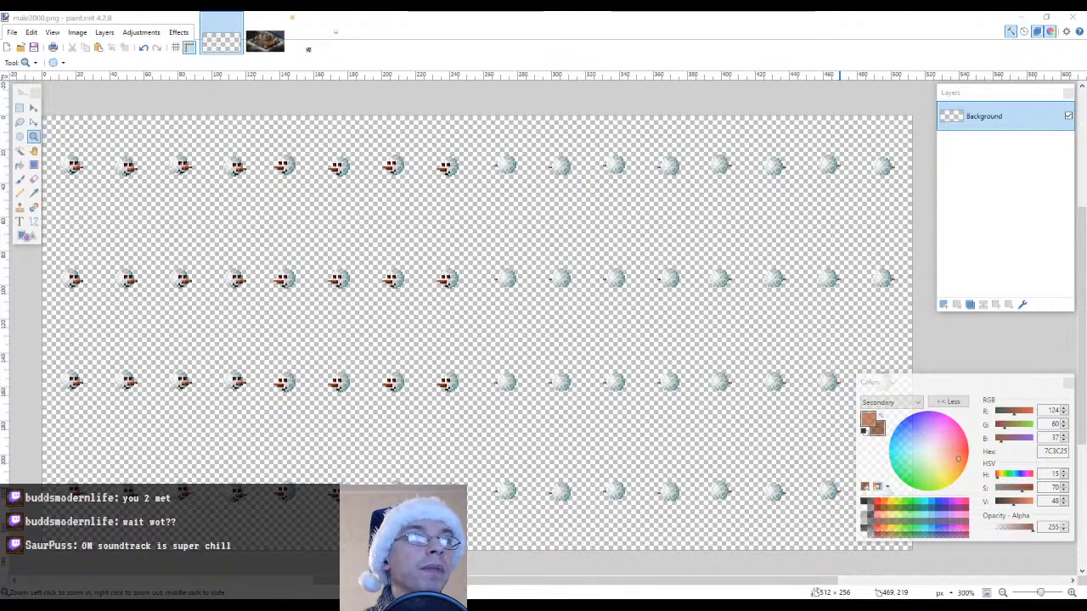
# Switch to File Explorer and look through the mods and desktop folders, returning to the halloween_101 mod folder
pyautogui.moveTo(1086, 154)
pyautogui.mouseDown()
pyautogui.moveTo(431, 165)
pyautogui.moveTo(604, 172)
pyautogui.moveTo(607, 129)
pyautogui.mouseUp()
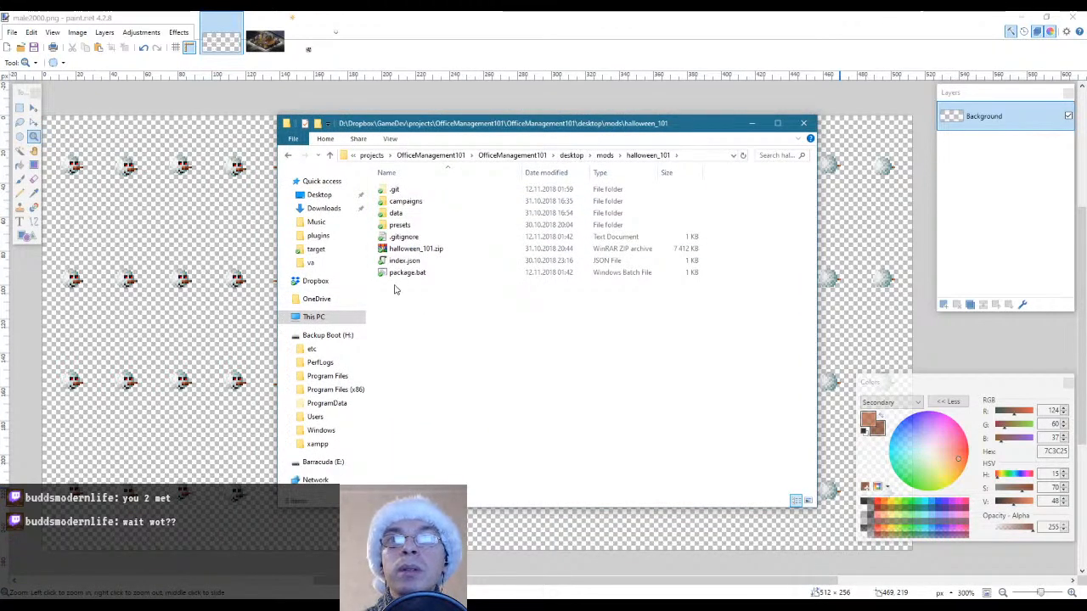
pyautogui.moveTo(450, 304); pyautogui.dragTo(397, 265)
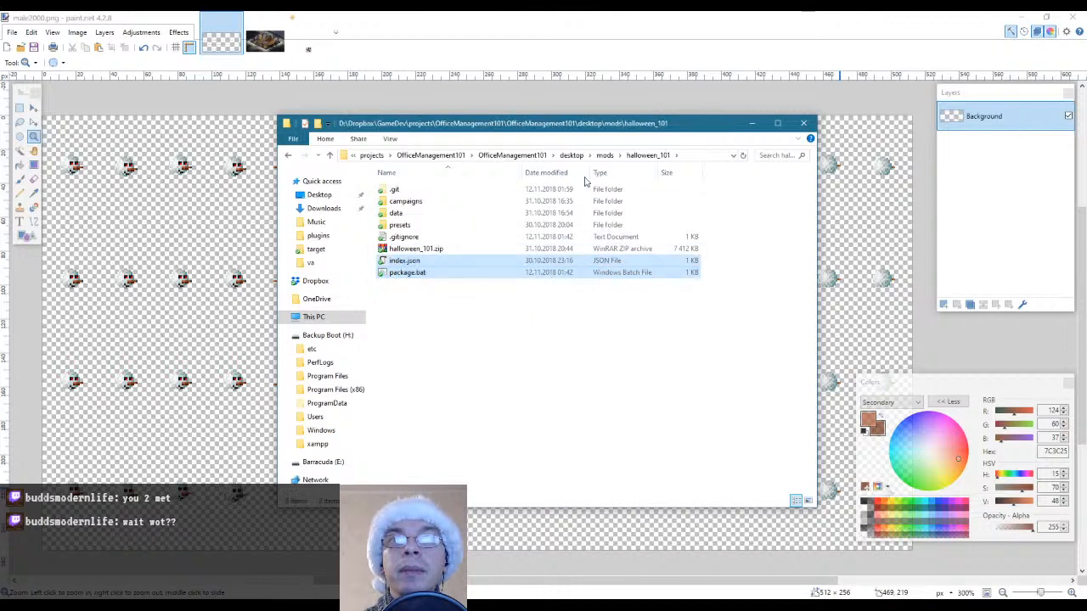
pyautogui.click(605, 155)
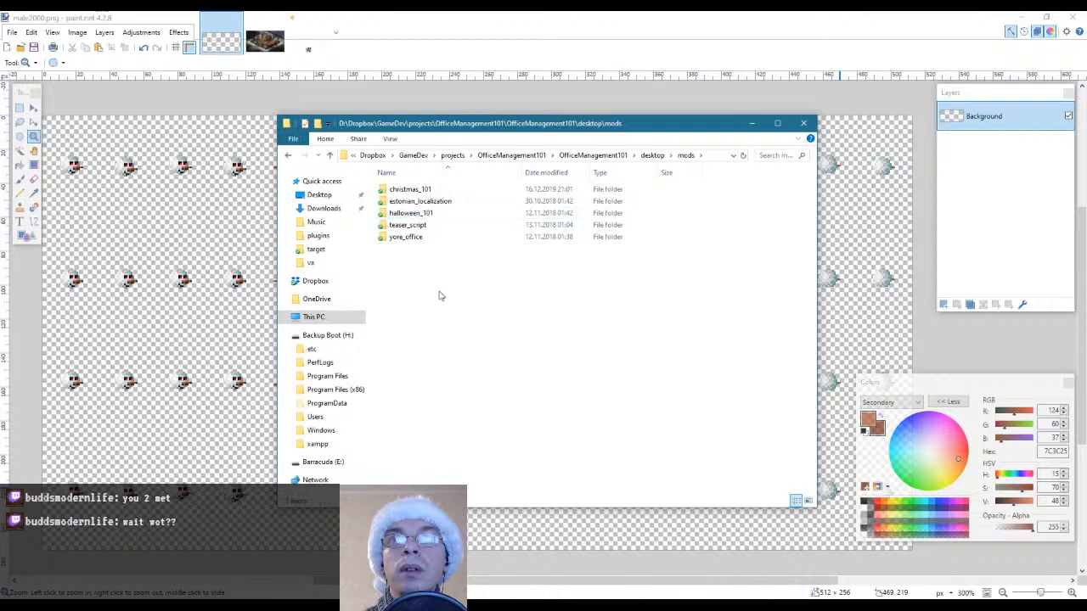
pyautogui.click(652, 156)
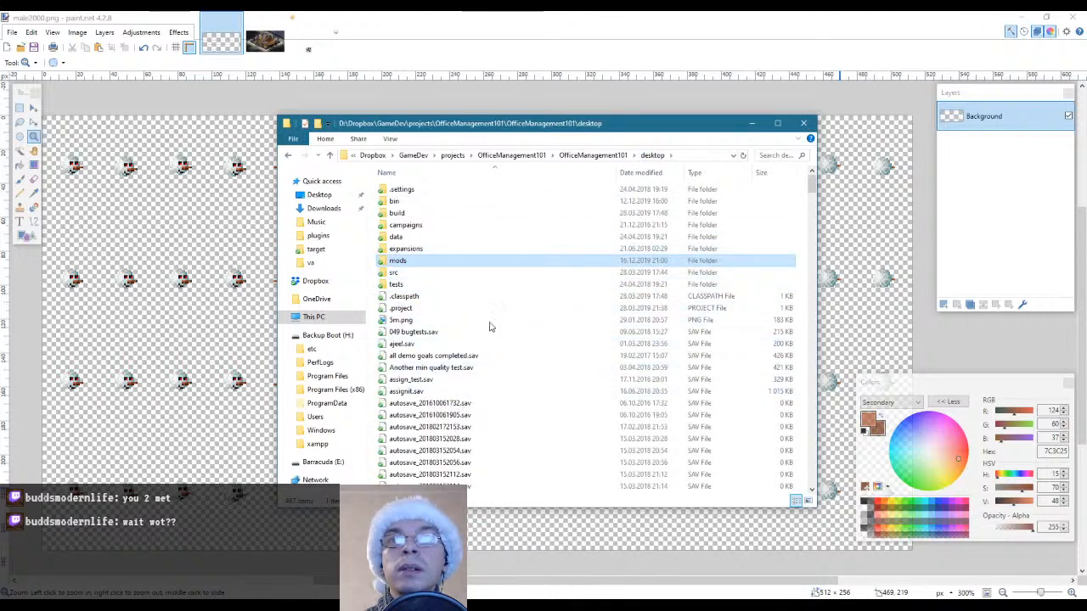
pyautogui.doubleClick(402, 263)
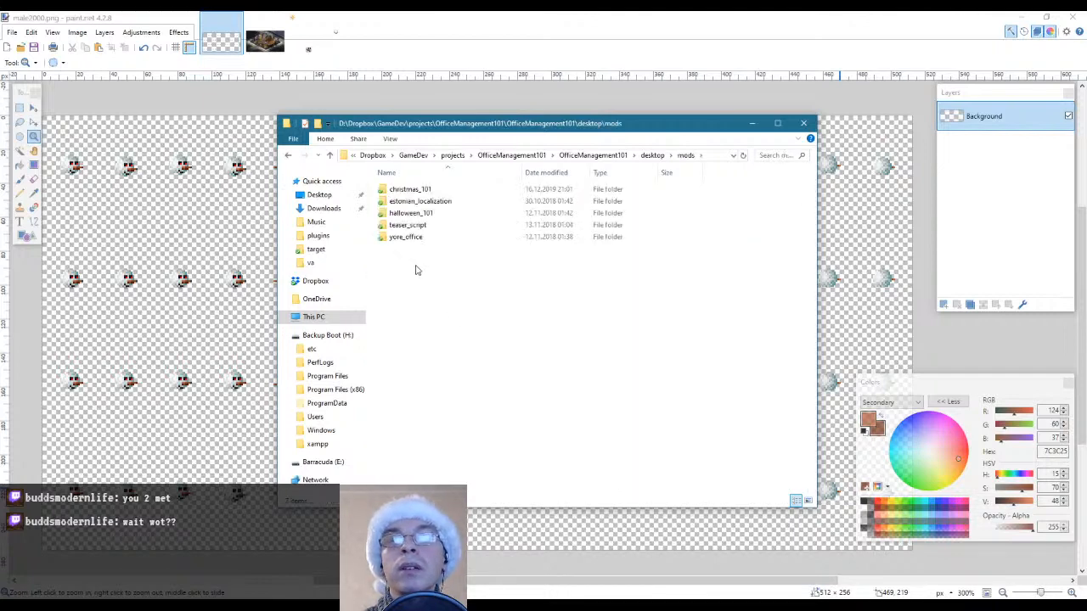
pyautogui.doubleClick(419, 212)
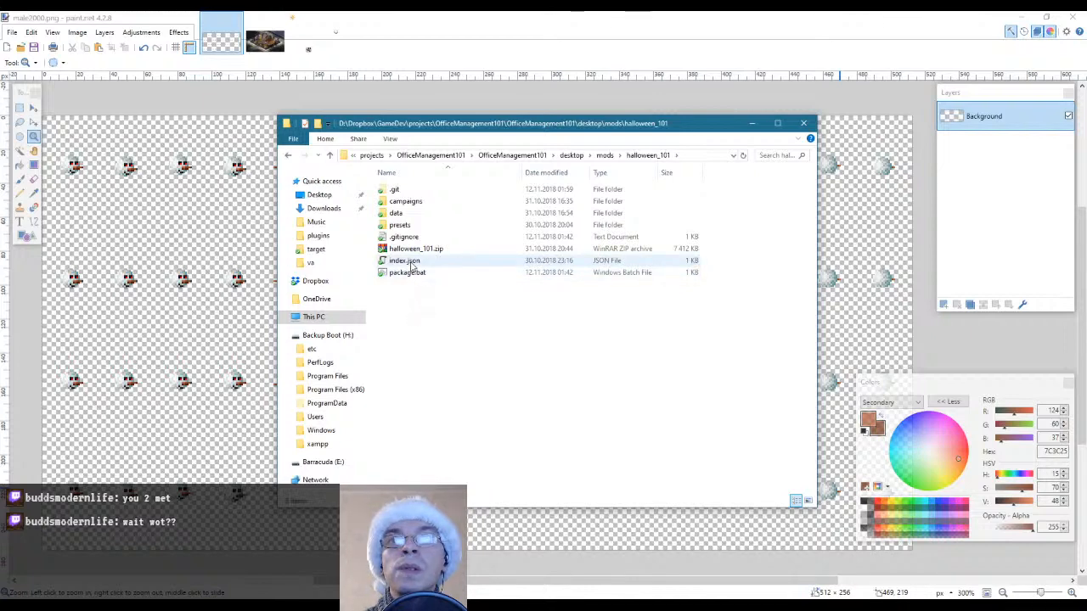
# Copy the presets folder and index.json from halloween_101 into the christmas_101 folder
pyautogui.click(452, 263)
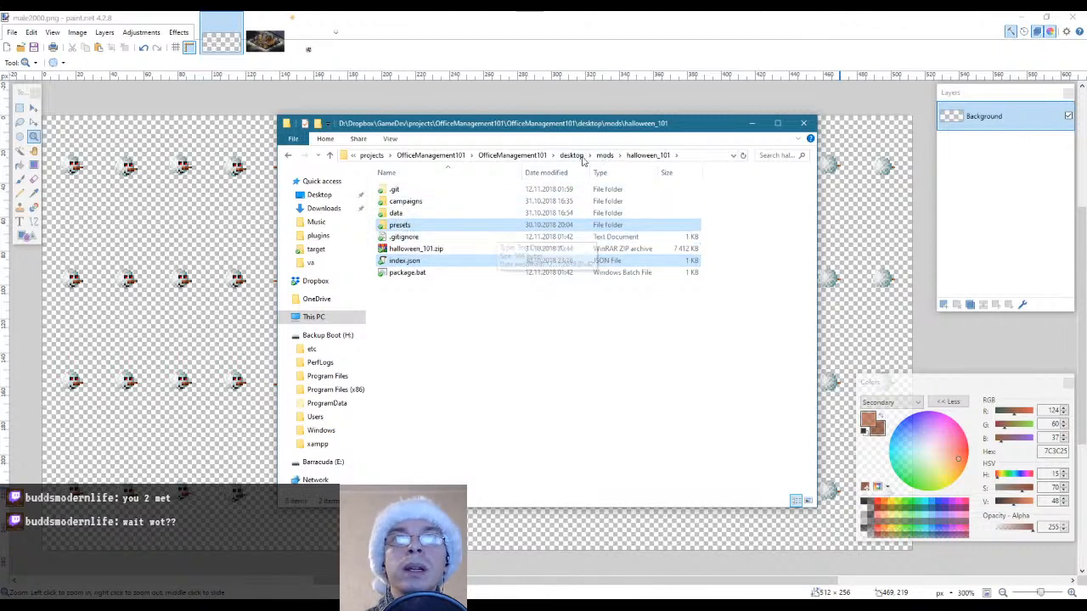
pyautogui.click(605, 155)
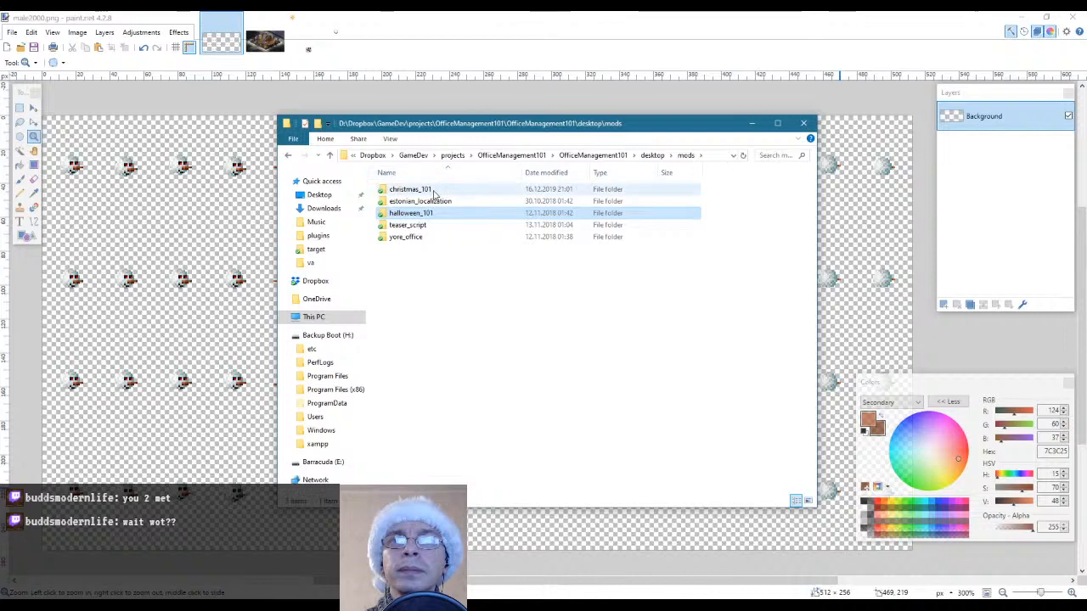
pyautogui.doubleClick(435, 190)
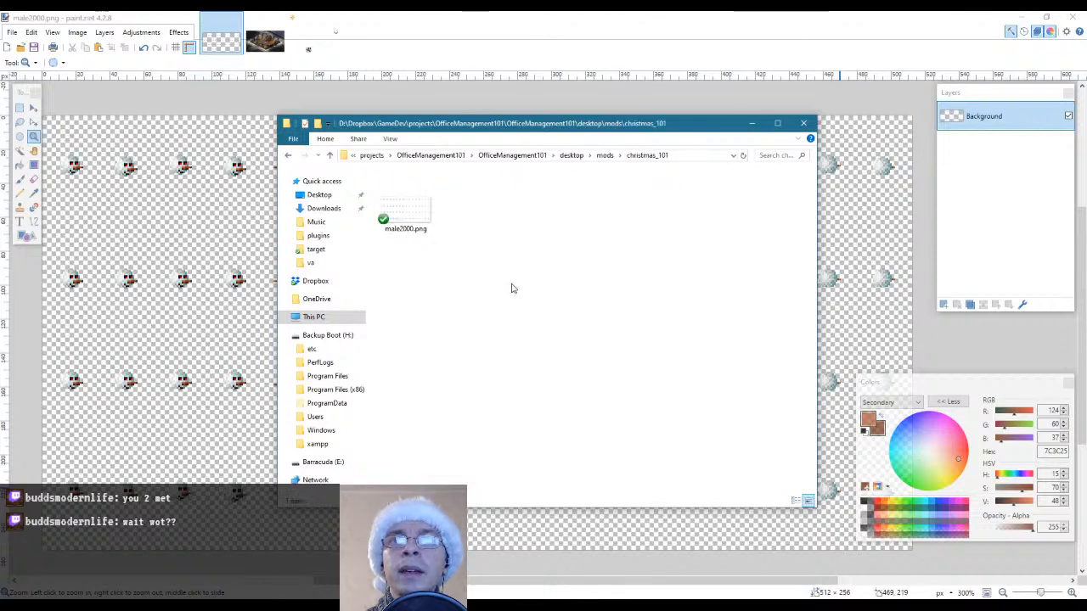
pyautogui.hotkey('ctrl', 'v')
pyautogui.click(511, 289)
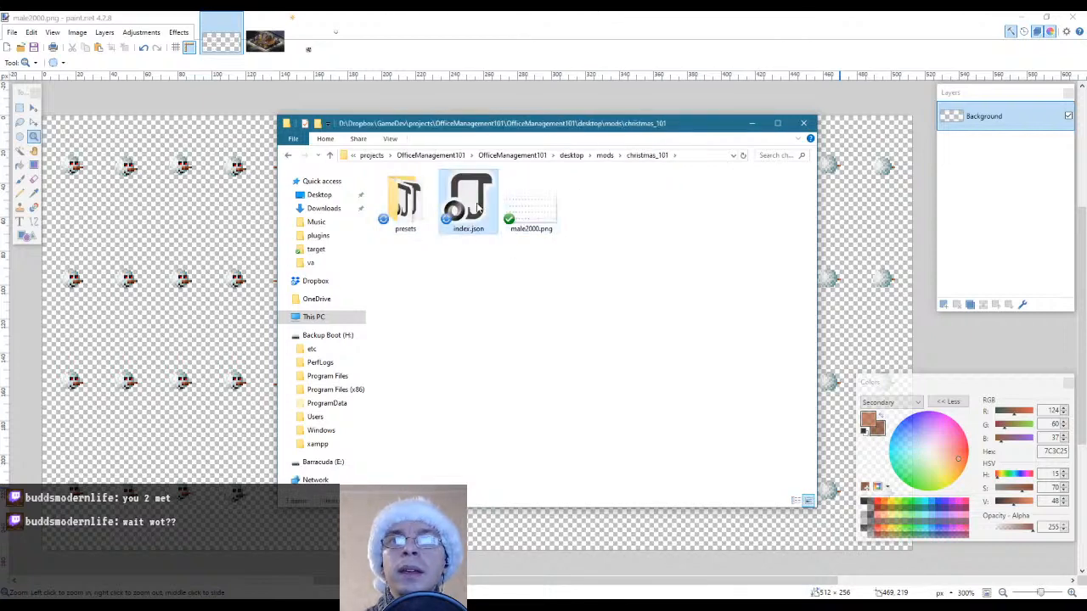
# Open the copied index.json in Notepad++, abort the program's update download and move the editor window away
pyautogui.rightClick(475, 202)
pyautogui.click(521, 250)
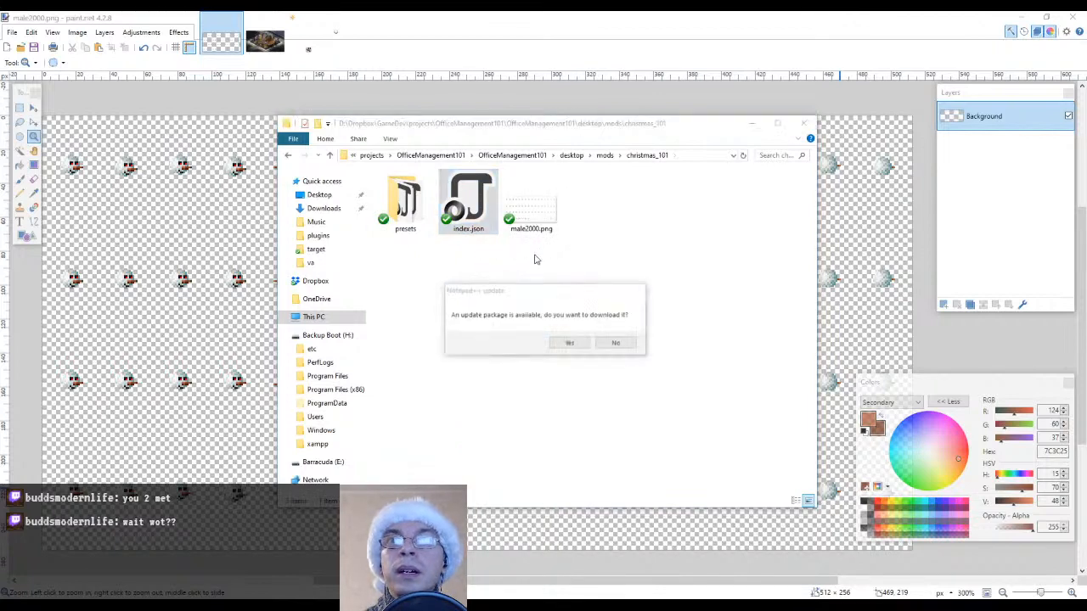
pyautogui.click(570, 345)
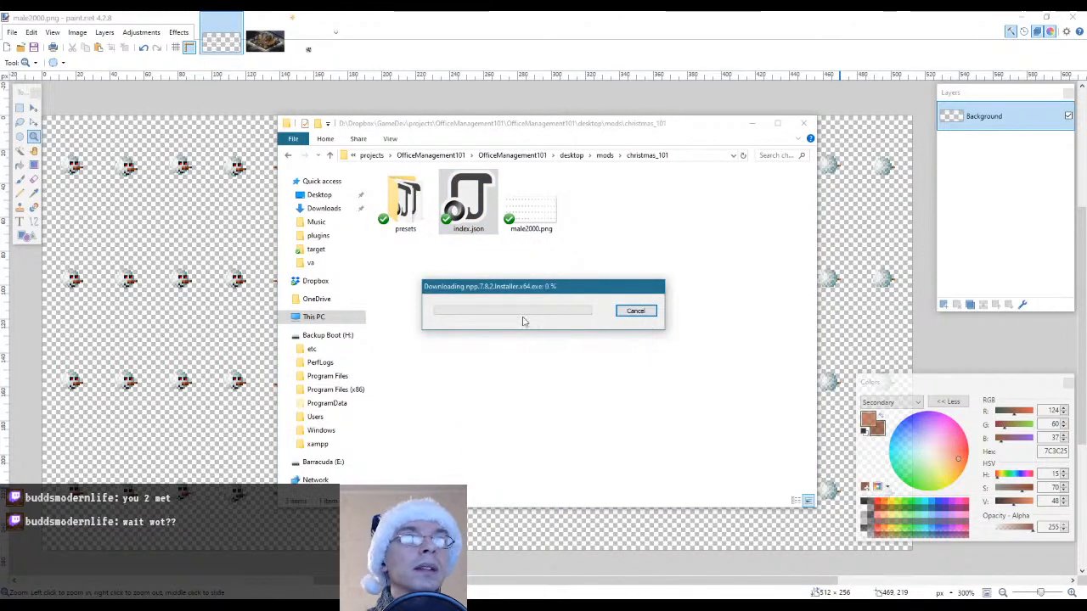
pyautogui.click(629, 312)
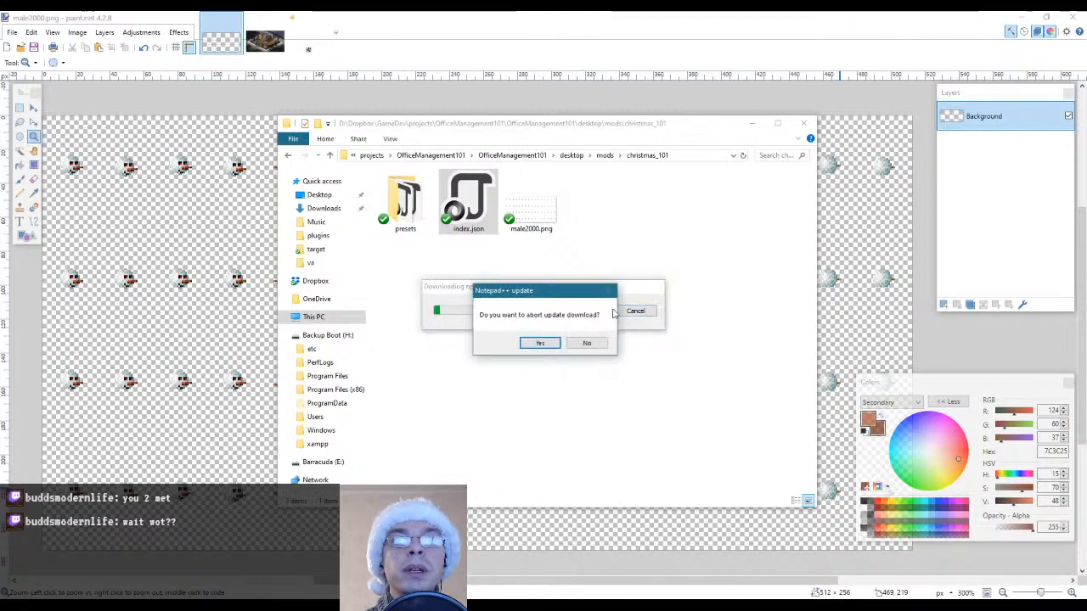
pyautogui.click(540, 346)
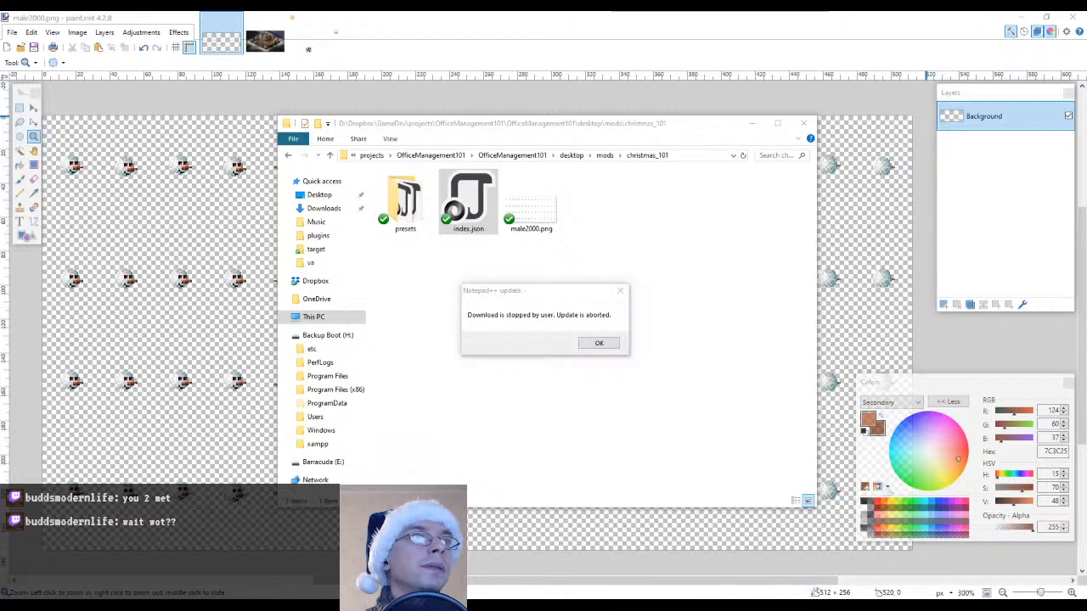
pyautogui.moveTo(543, 12); pyautogui.dragTo(237, 113)
pyautogui.click(599, 343)
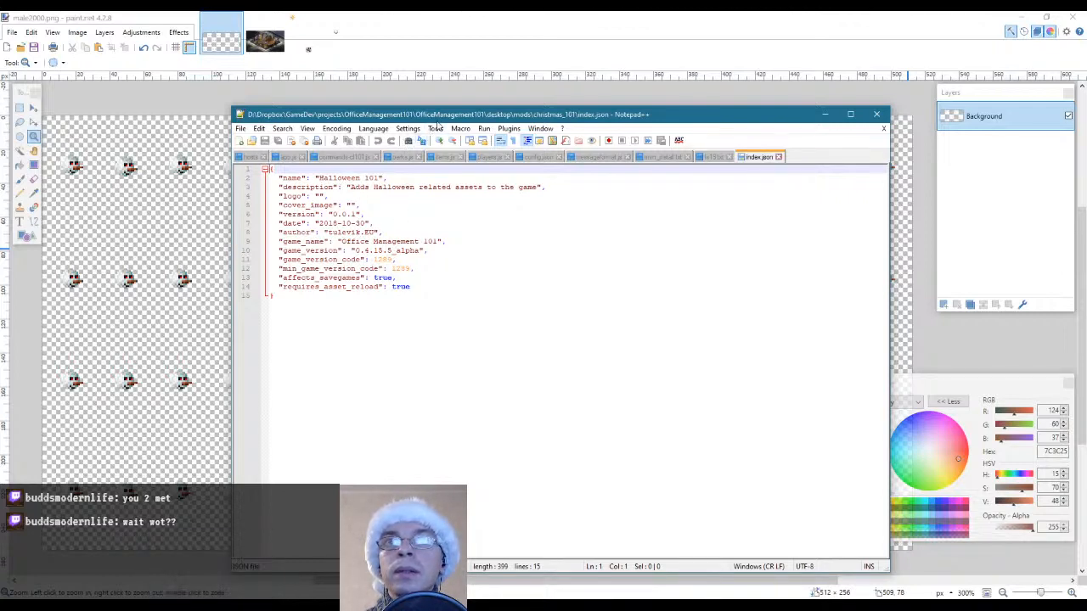
pyautogui.moveTo(438, 115); pyautogui.dragTo(1086, 134)
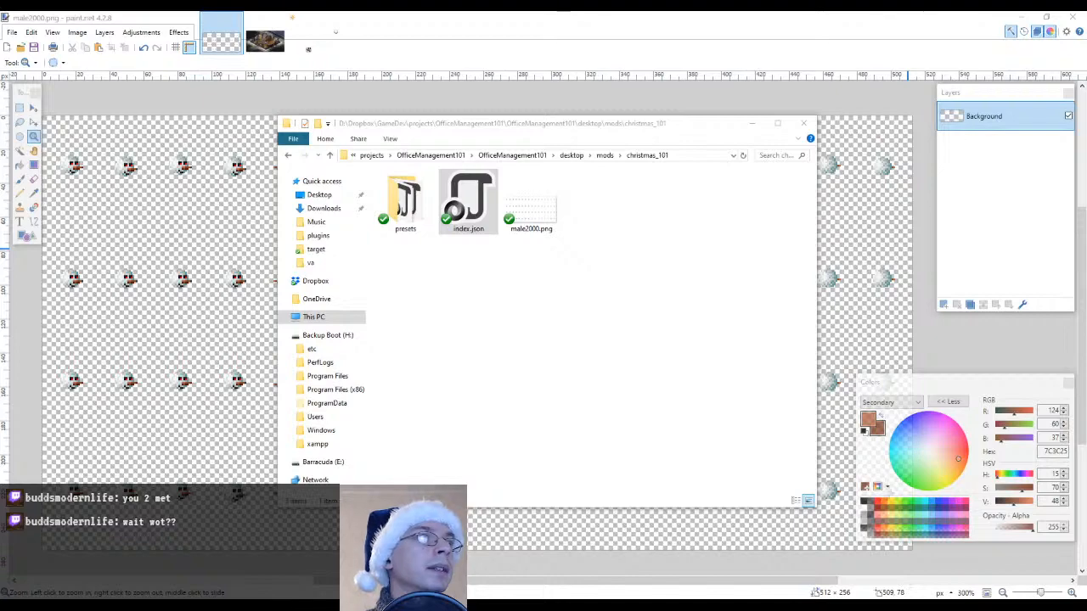
# Open the index.json from christmas_101 in the Eclipse editor
pyautogui.click(469, 204)
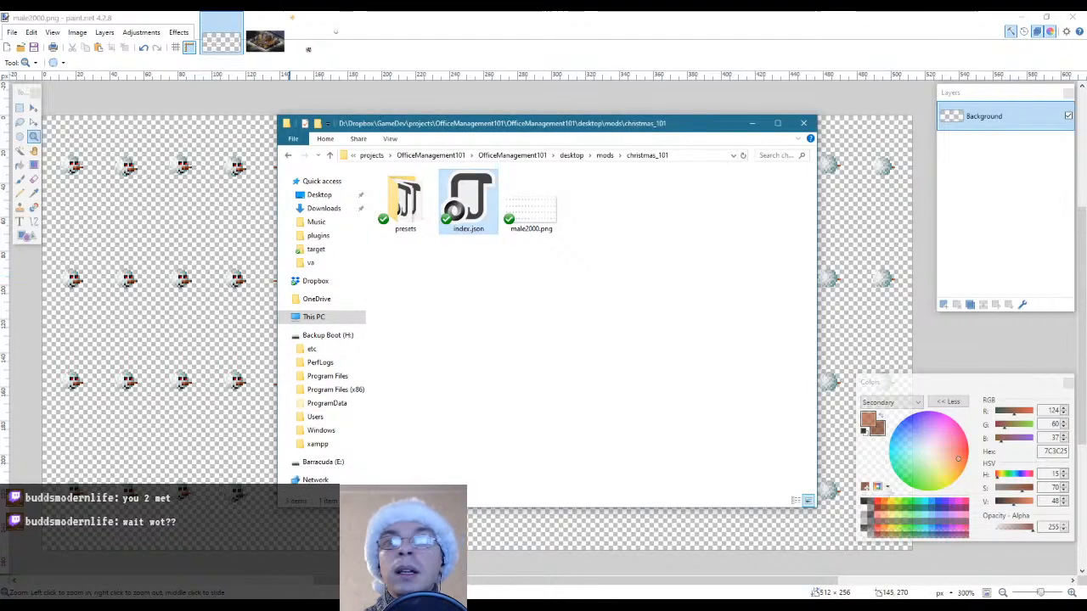
pyautogui.click(212, 604)
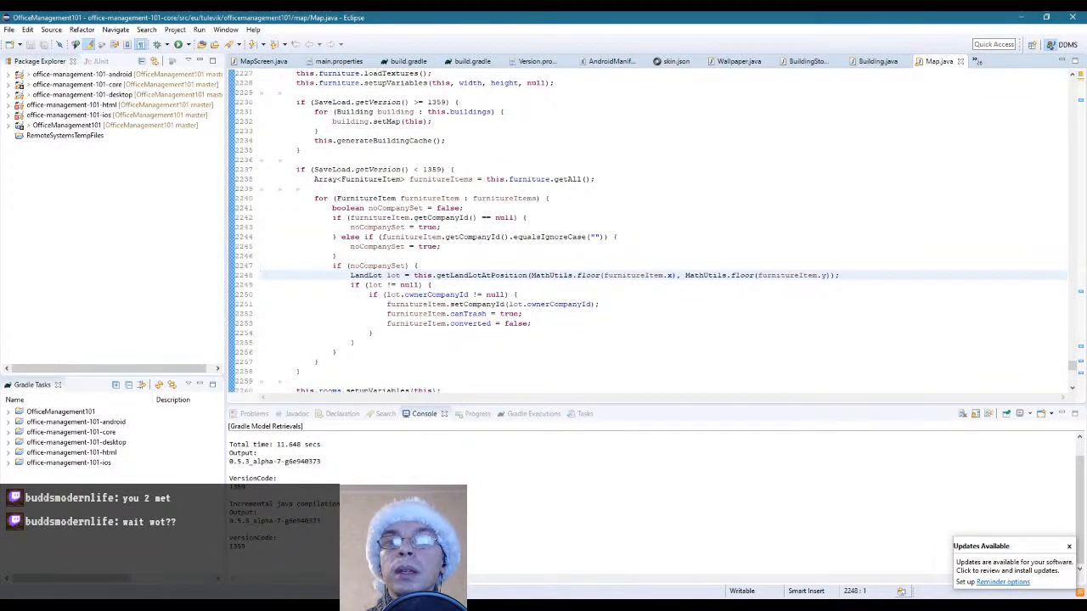
pyautogui.hotkey('alt', 'Tab')
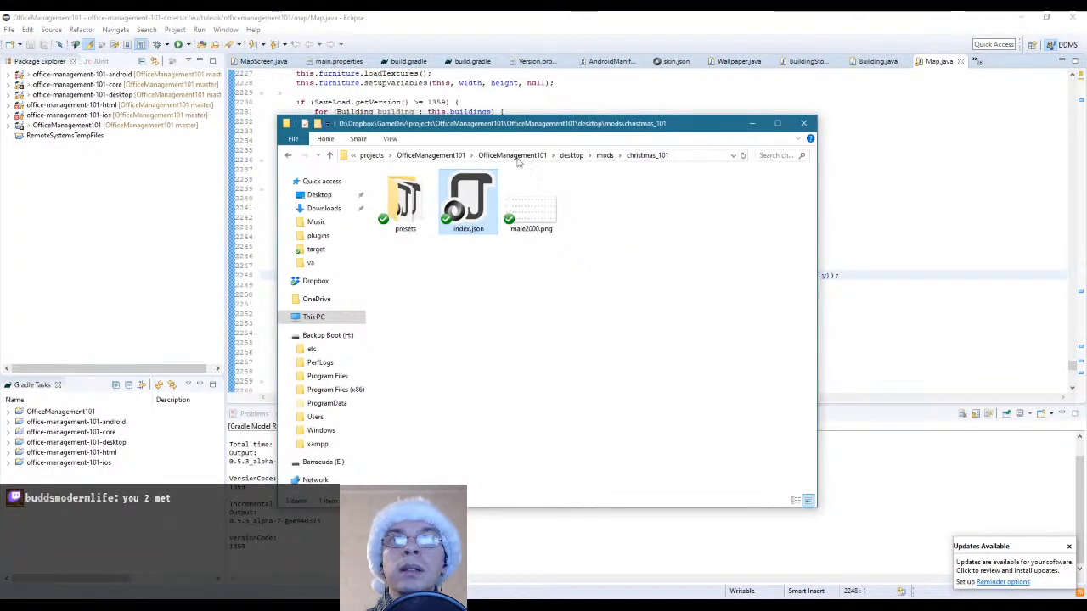
pyautogui.moveTo(517, 158); pyautogui.dragTo(685, 85)
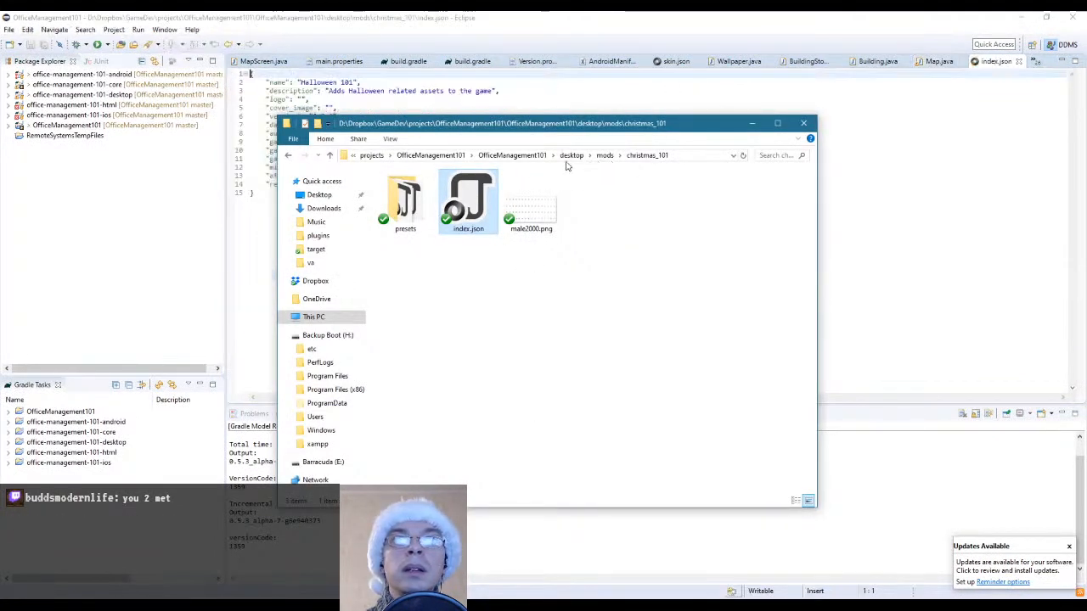
pyautogui.hotkey('alt', 'Tab')
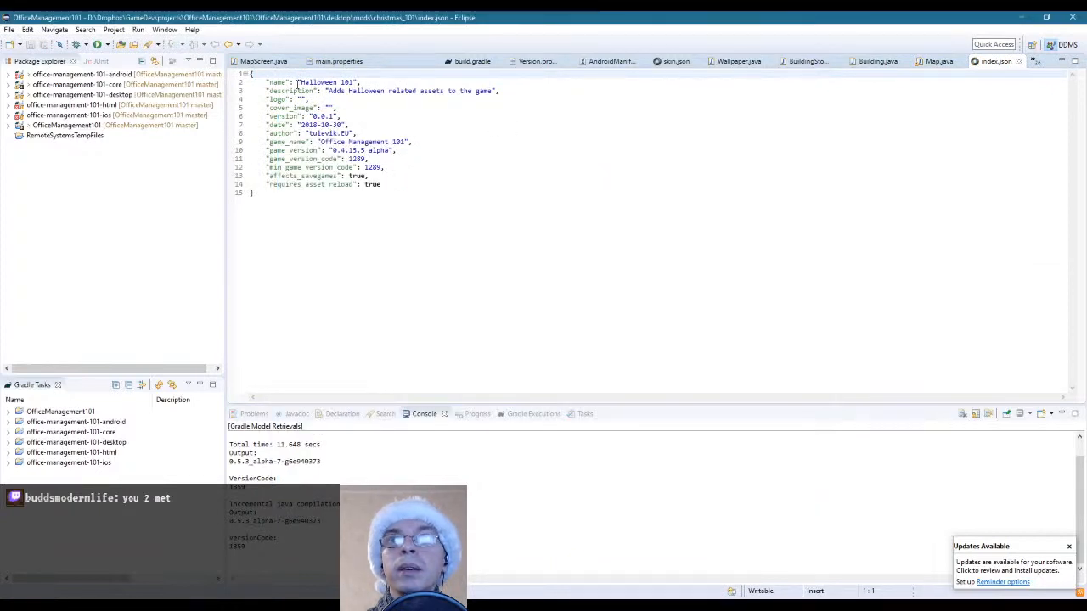
# Change the mod's name value in index.json to "Christmas 101"
pyautogui.moveTo(299, 83); pyautogui.dragTo(339, 82)
pyautogui.write('Chris')
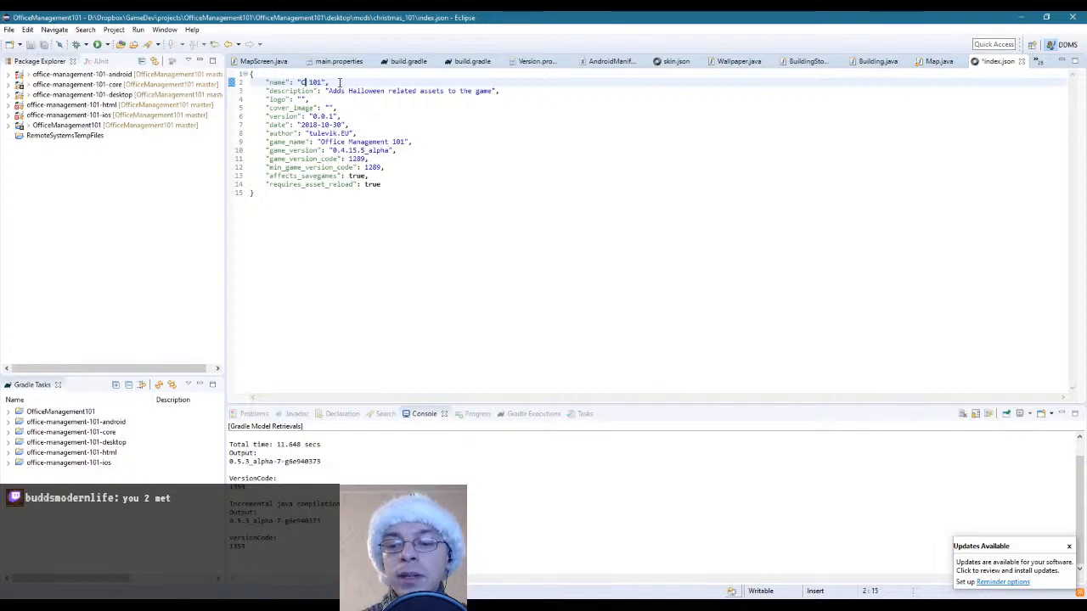
pyautogui.write('tmas')
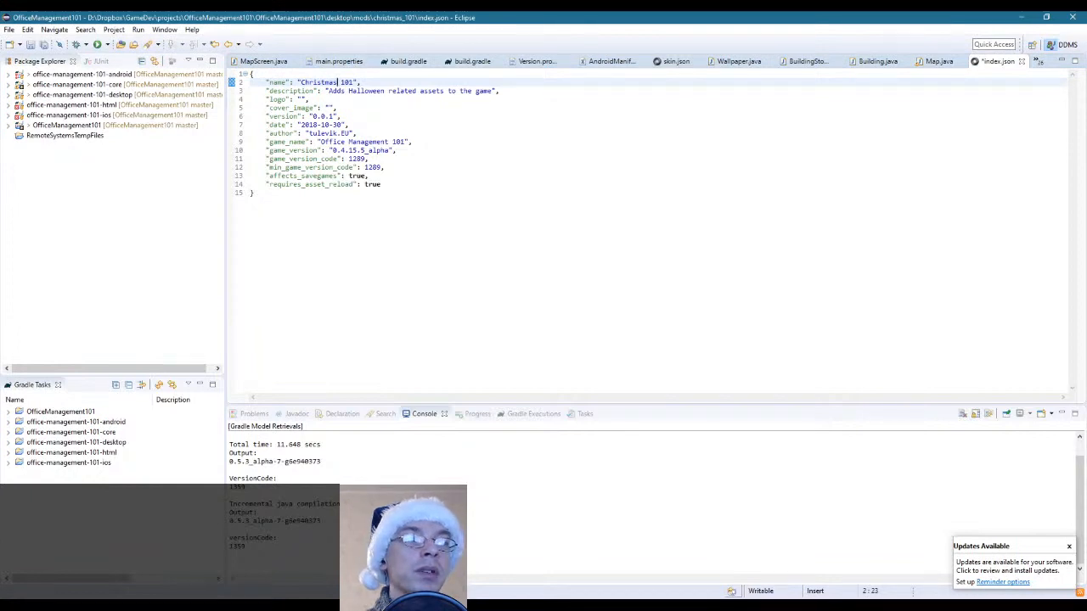
pyautogui.hotkey('ctrl', 's')
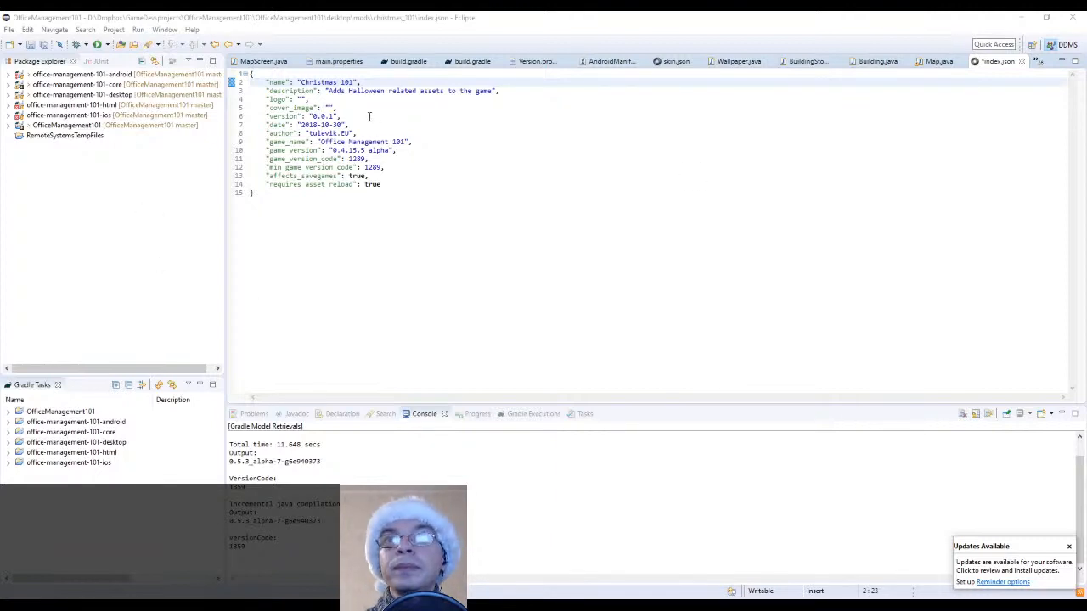
# Dismiss the updates notice and change the description value in index.json to "Adds a snowman to the game"
pyautogui.moveTo(329, 91); pyautogui.dragTo(493, 91)
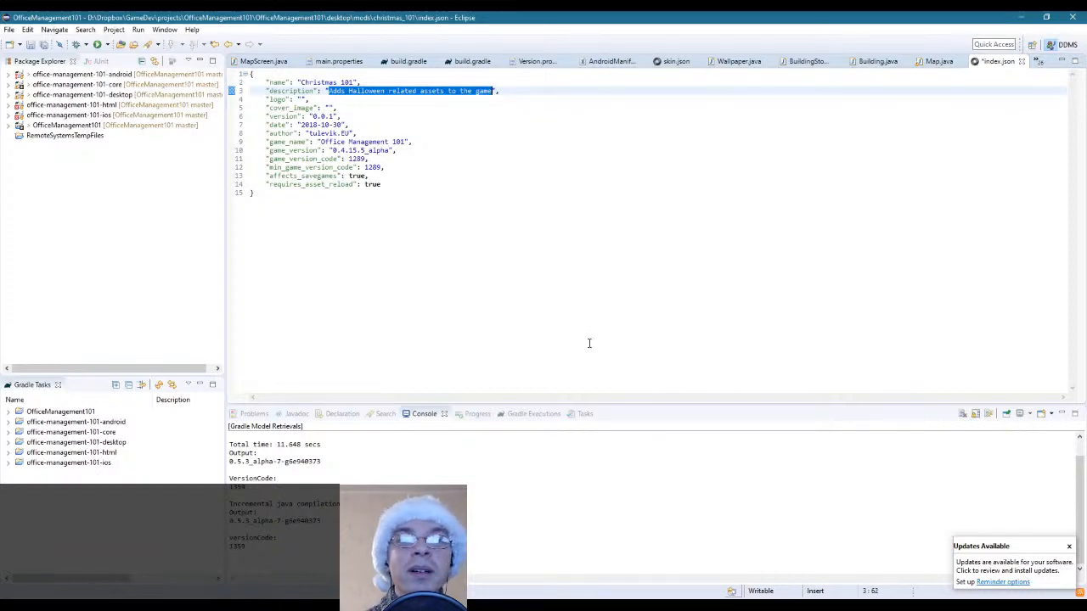
pyautogui.click(1069, 545)
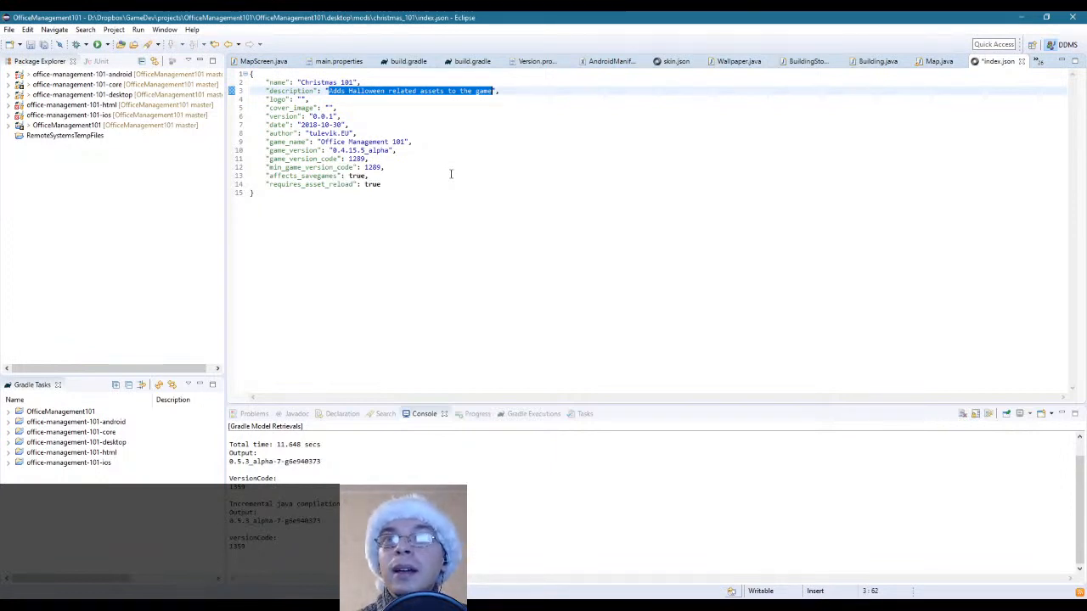
pyautogui.press('Home')
pyautogui.hotkey('ctrl', 'Right')
pyautogui.hotkey('ctrl', 'Right')
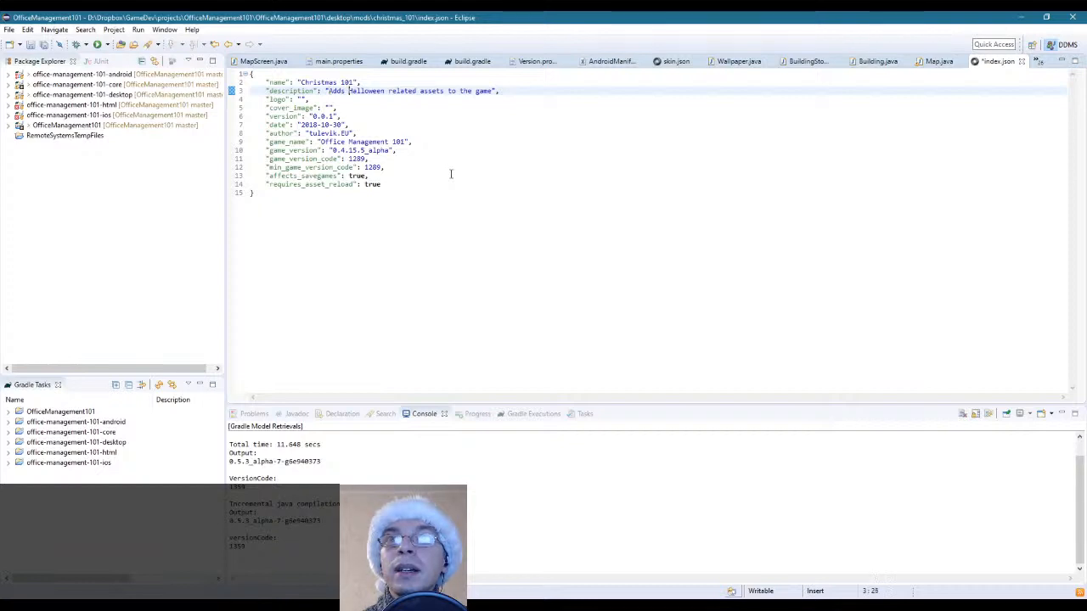
pyautogui.hotkey('ctrl', 'shift', 'Right')
pyautogui.write('a ')
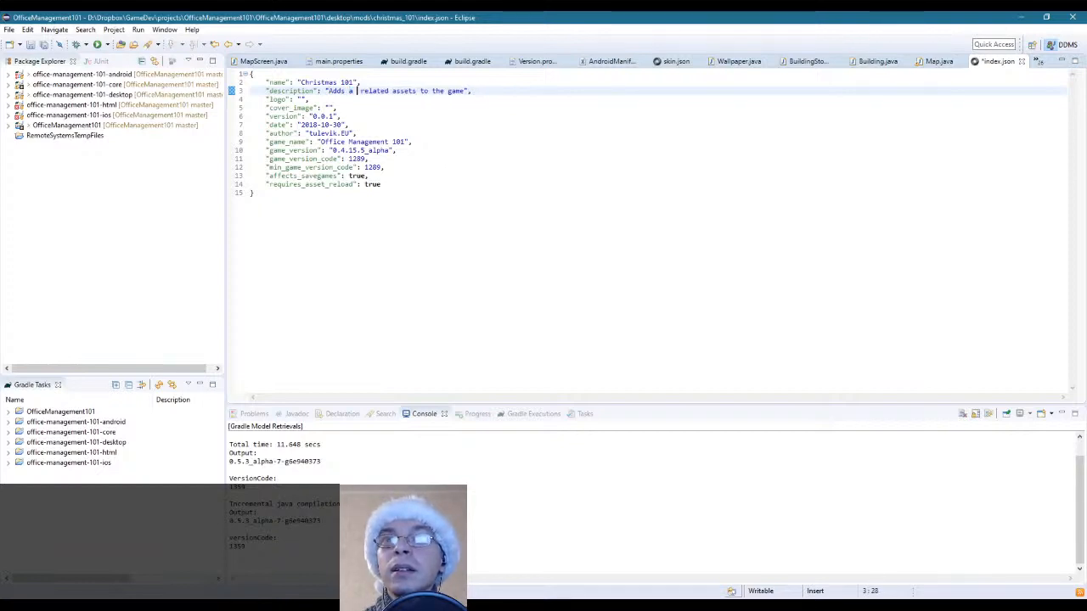
pyautogui.write('snowman')
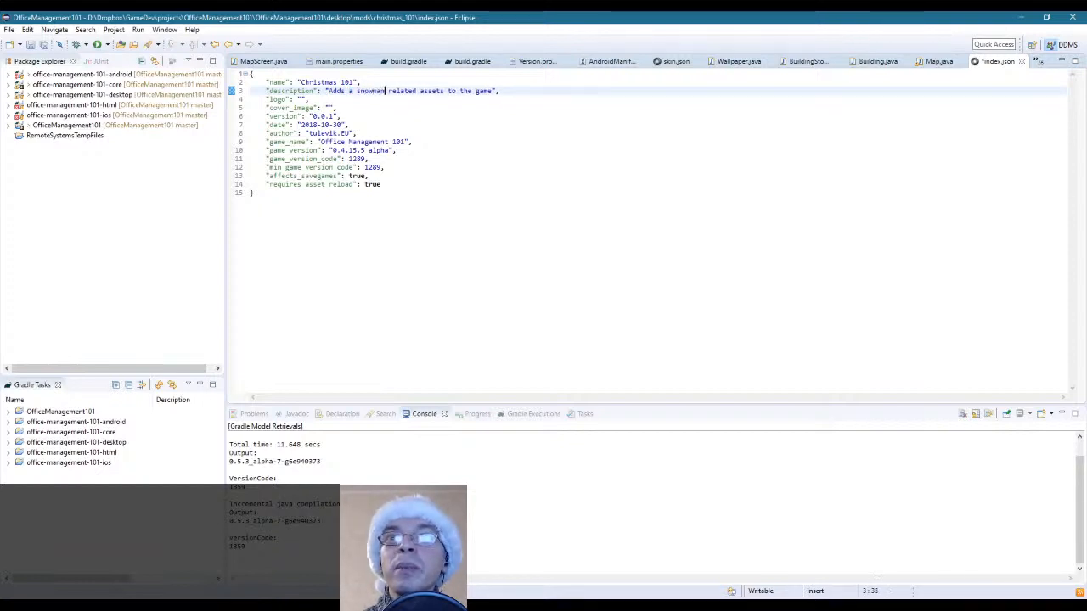
pyautogui.press('Right')
pyautogui.hotkey('ctrl', 'shift', 'Right')
pyautogui.hotkey('ctrl', 'shift', 'Right')
pyautogui.press('Delete')
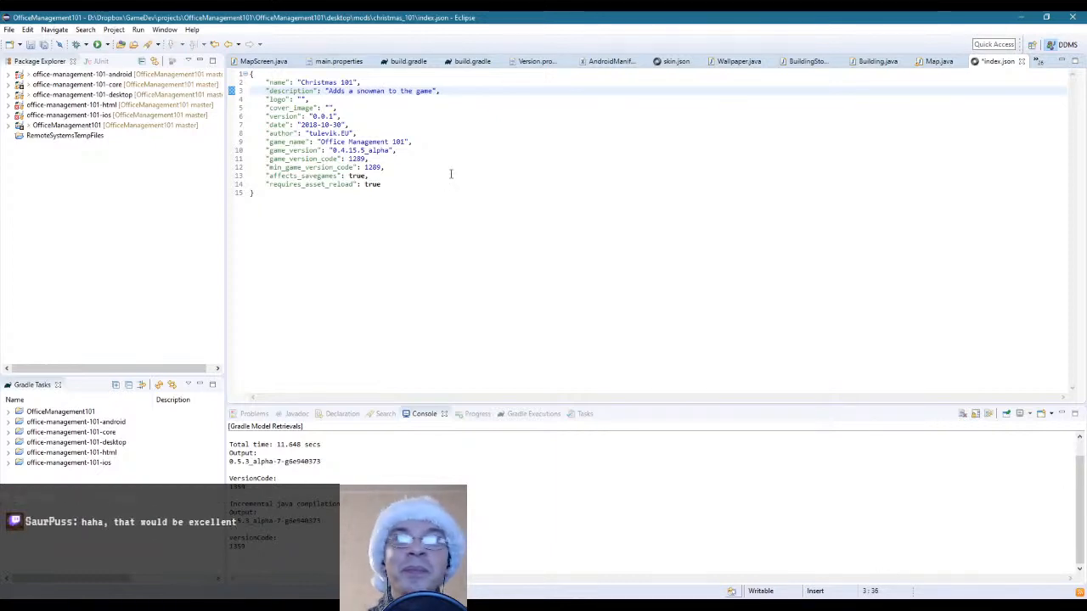
pyautogui.press('Down')
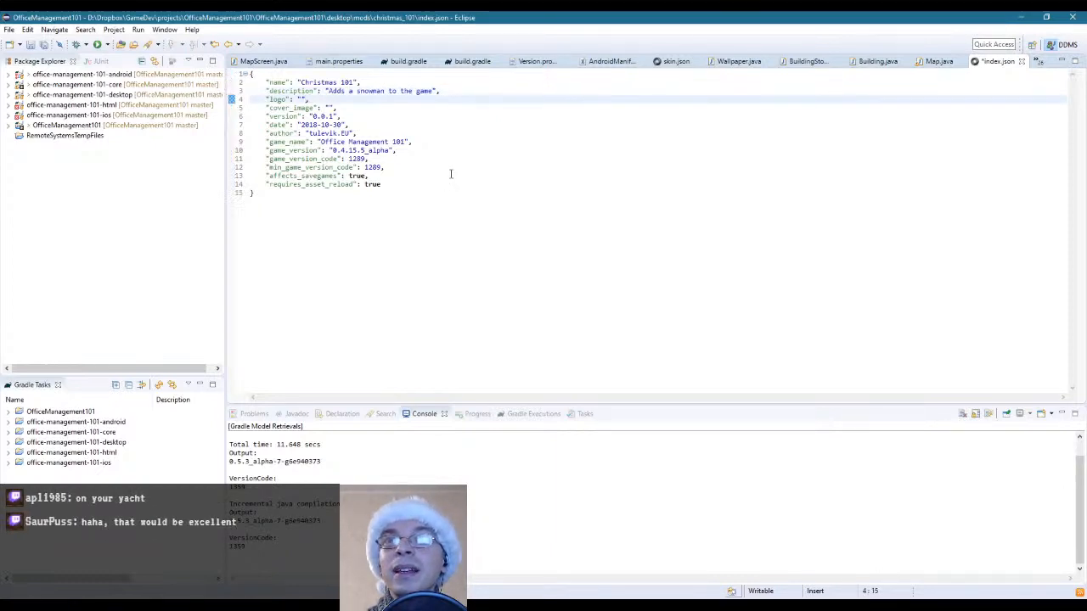
# Change the date value in index.json to "2019-12-16"
pyautogui.press('Down')
pyautogui.press('Down')
pyautogui.press('Down')
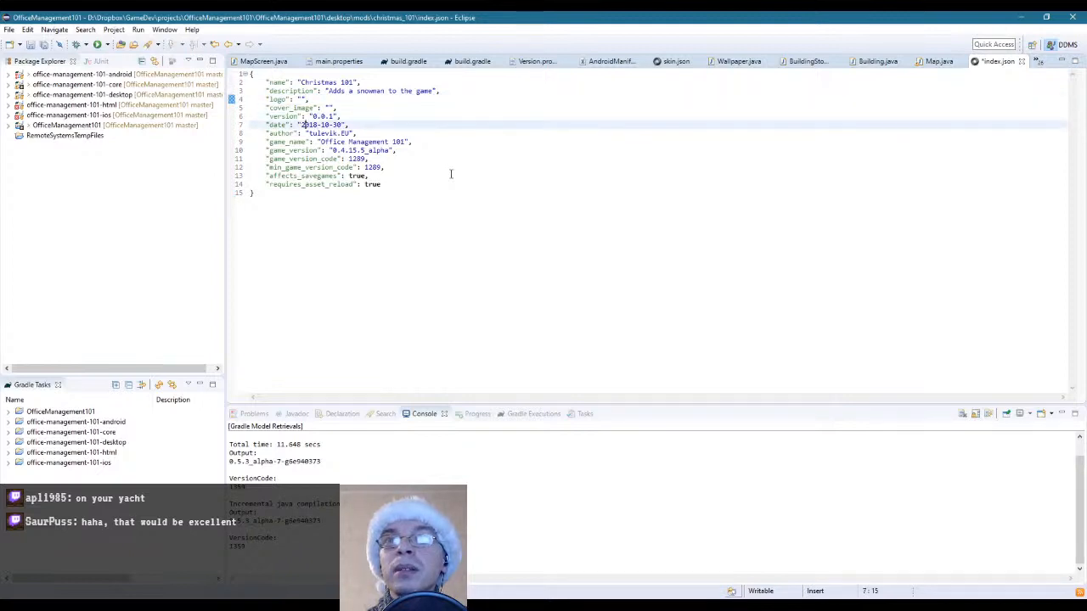
pyautogui.press('Delete')
pyautogui.write('9')
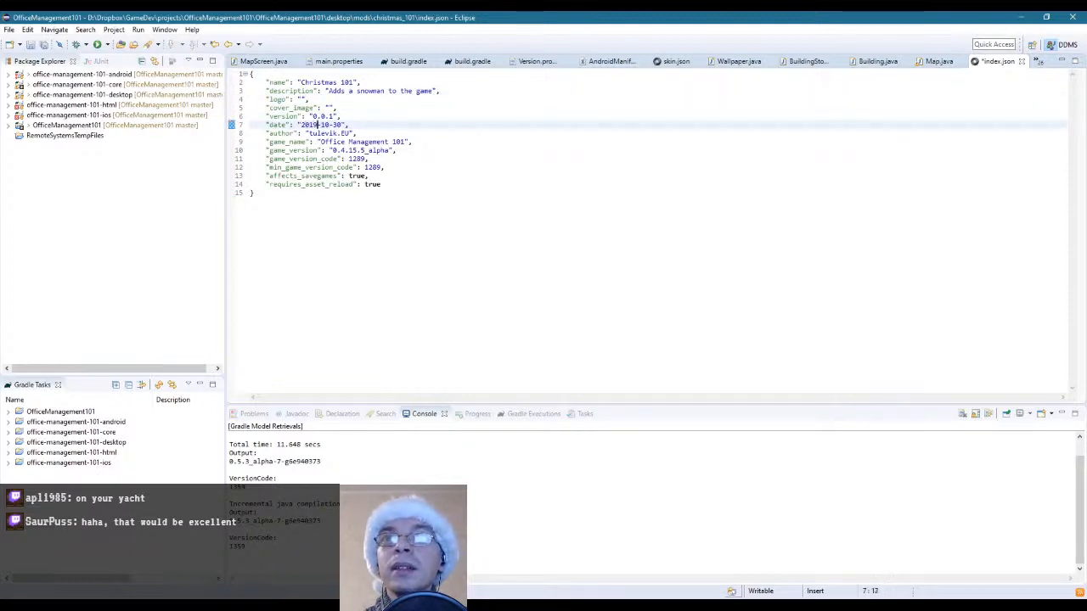
pyautogui.press('Delete')
pyautogui.write('2')
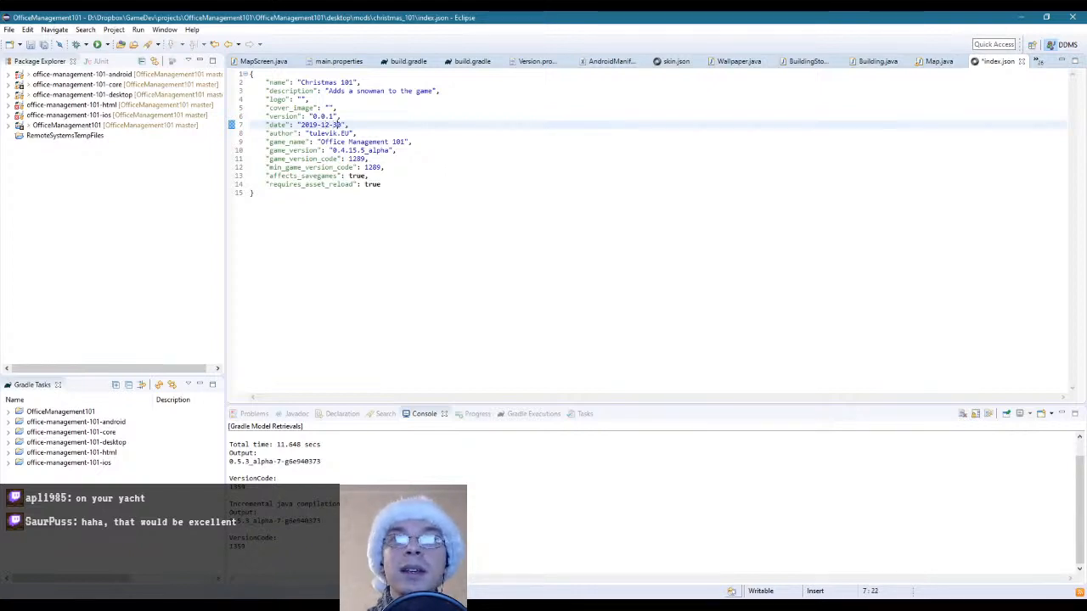
pyautogui.press('Delete')
pyautogui.write('1')
pyautogui.press('Delete')
pyautogui.write('6')
# Review the remaining fields of index.json, from the game name and version codes to affects_savegames and requires_asset_reload
pyautogui.press('Down')
pyautogui.press('Down')
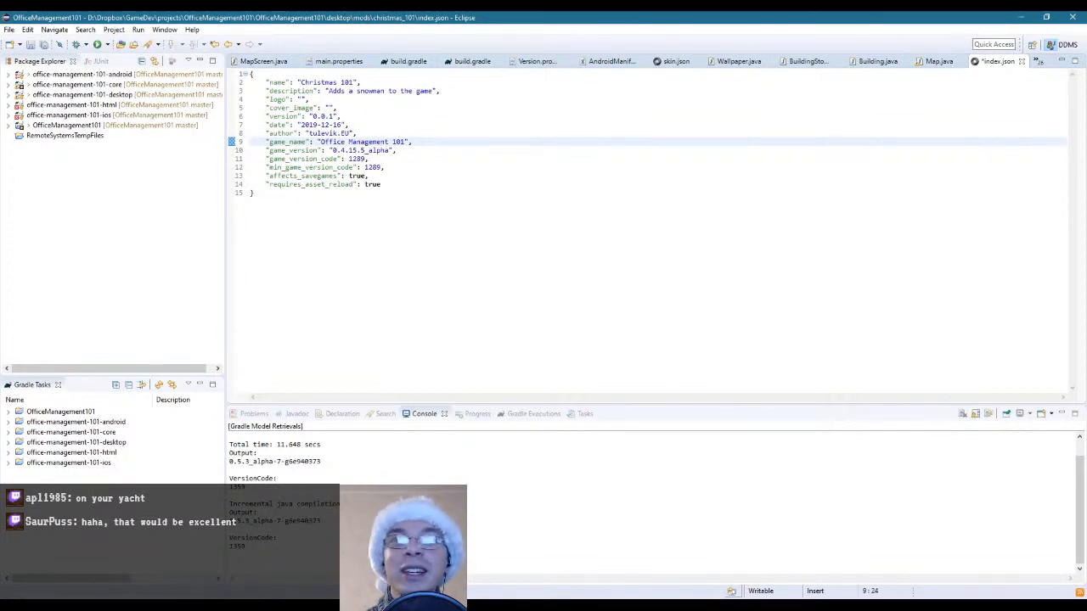
pyautogui.press('Down')
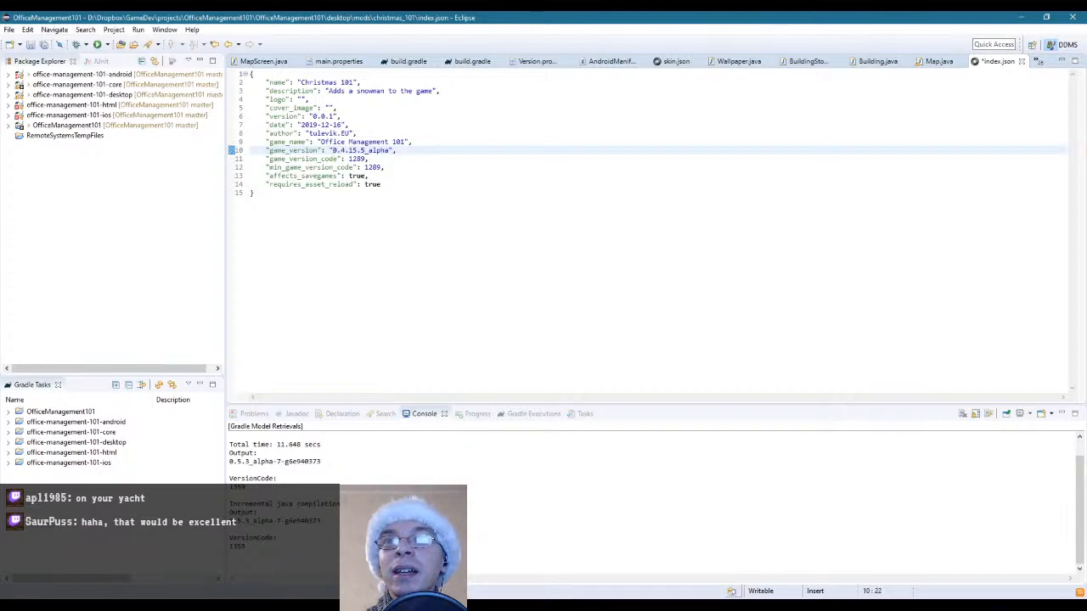
pyautogui.press('Down')
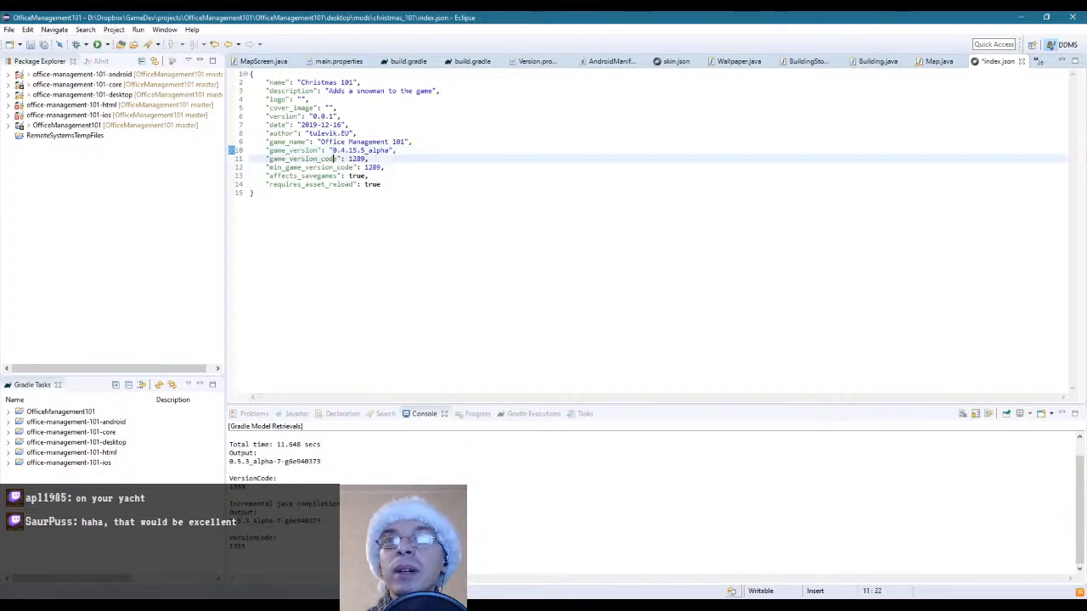
pyautogui.press('Down')
pyautogui.press('Down')
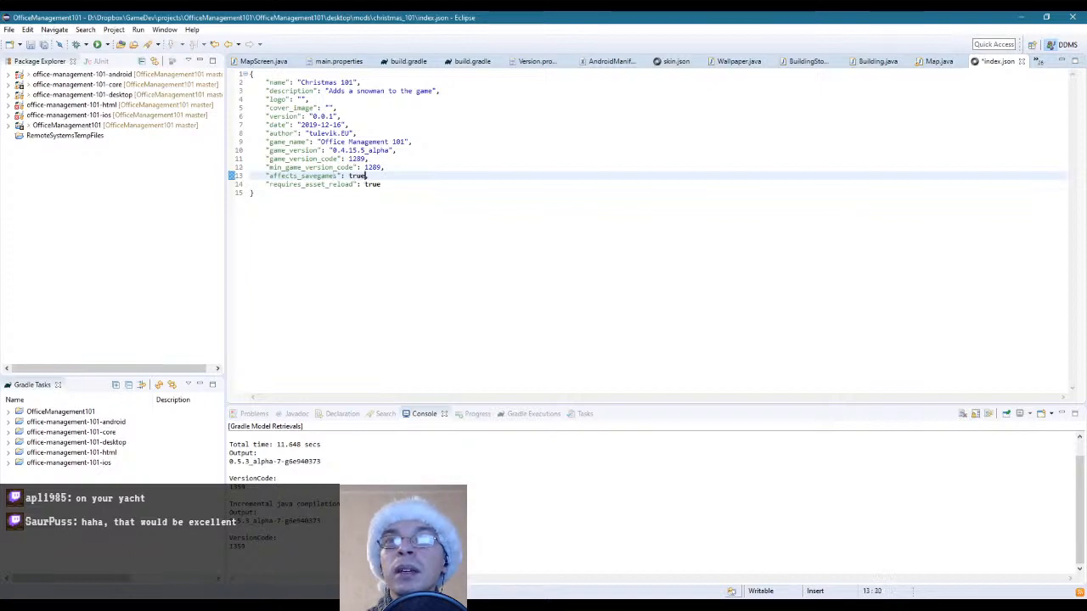
pyautogui.hotkey('ctrl', 'shift', 'Left')
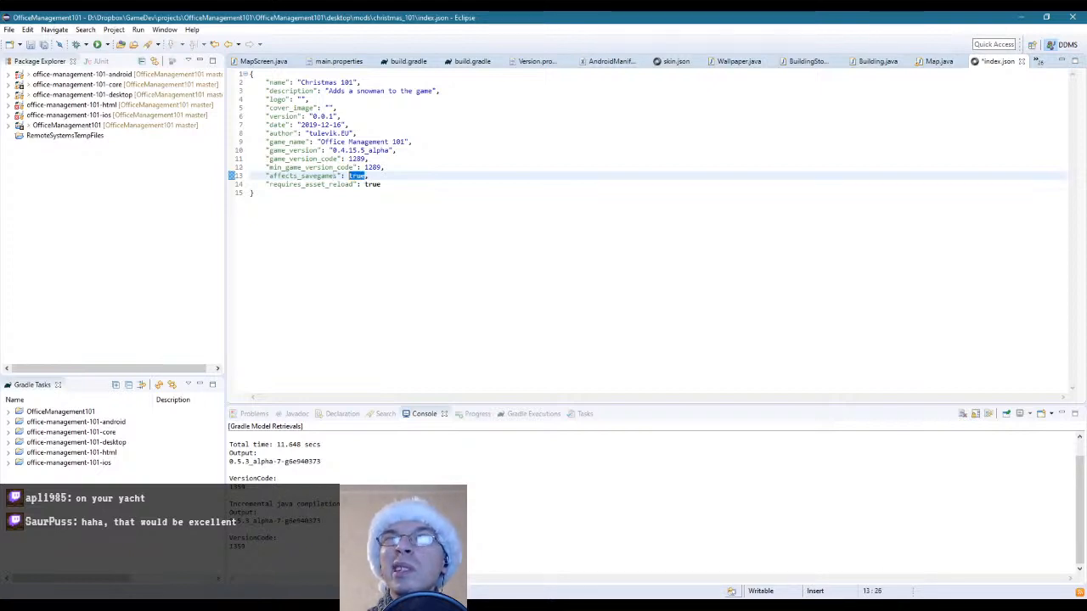
pyautogui.hotkey('ctrl', 'Left')
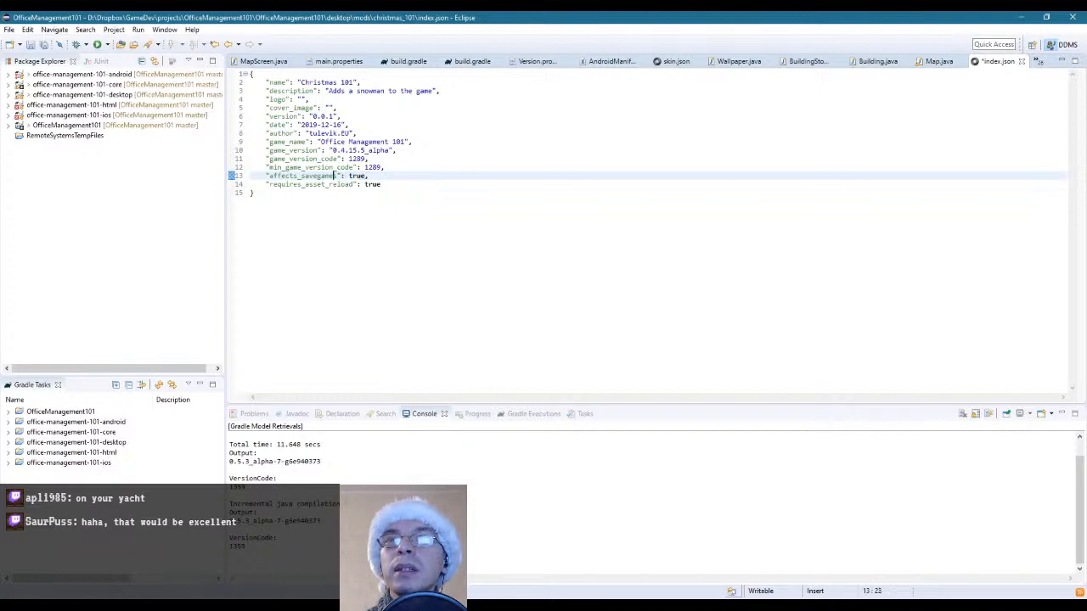
pyautogui.press('Left')
pyautogui.press('Left')
pyautogui.press('Left')
pyautogui.press('Left')
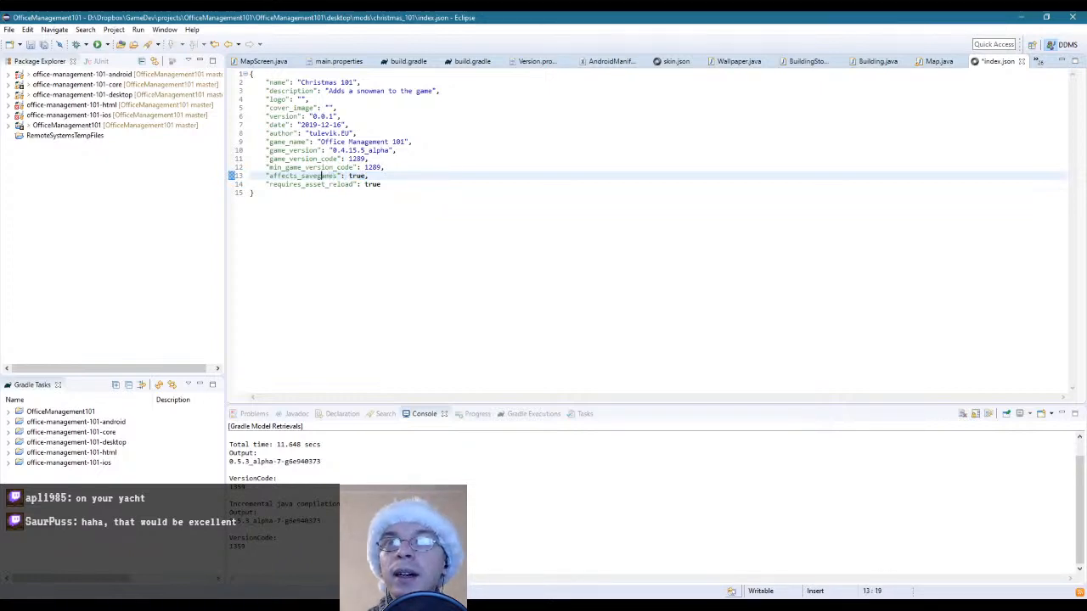
pyautogui.press('Right')
pyautogui.press('Right')
pyautogui.press('Right')
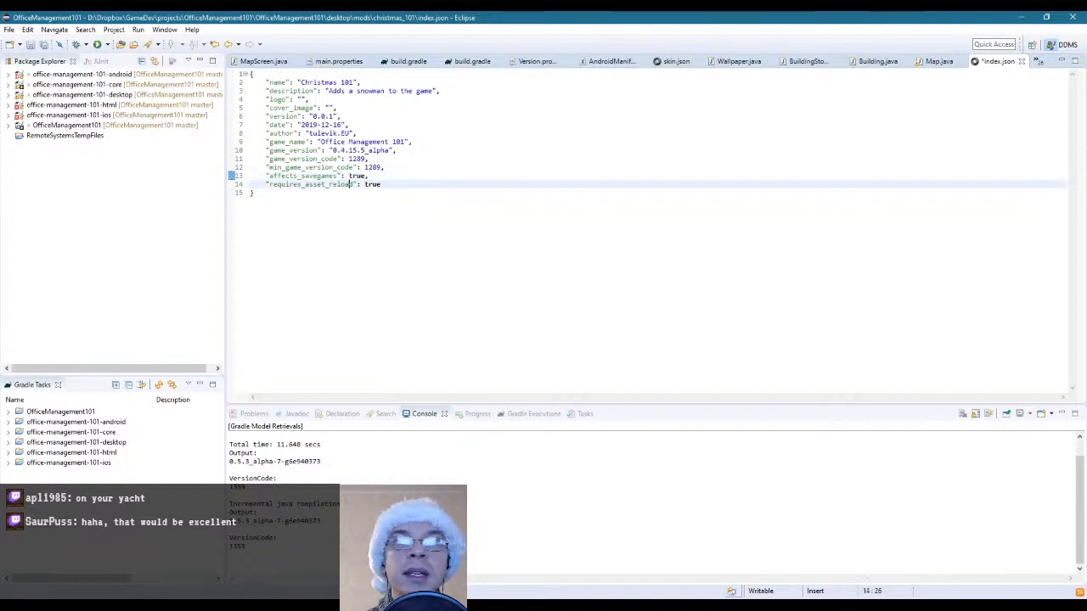
pyautogui.hotkey('ctrl', 'shift', 'Right')
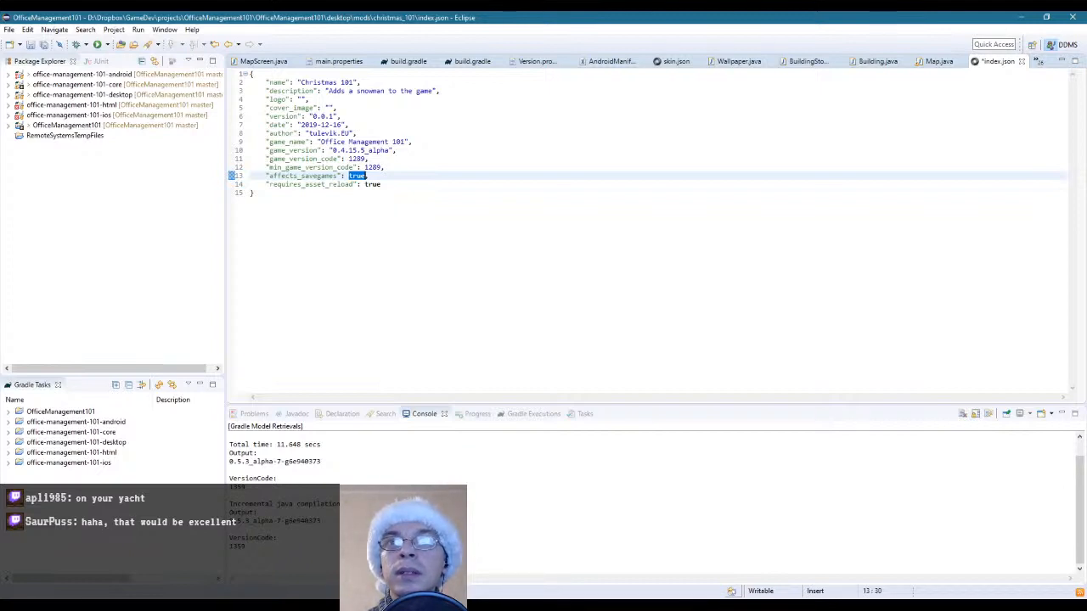
# Set requires_asset_reload to false in index.json and save the file
pyautogui.press('Down')
pyautogui.hotkey('shift', 'End')
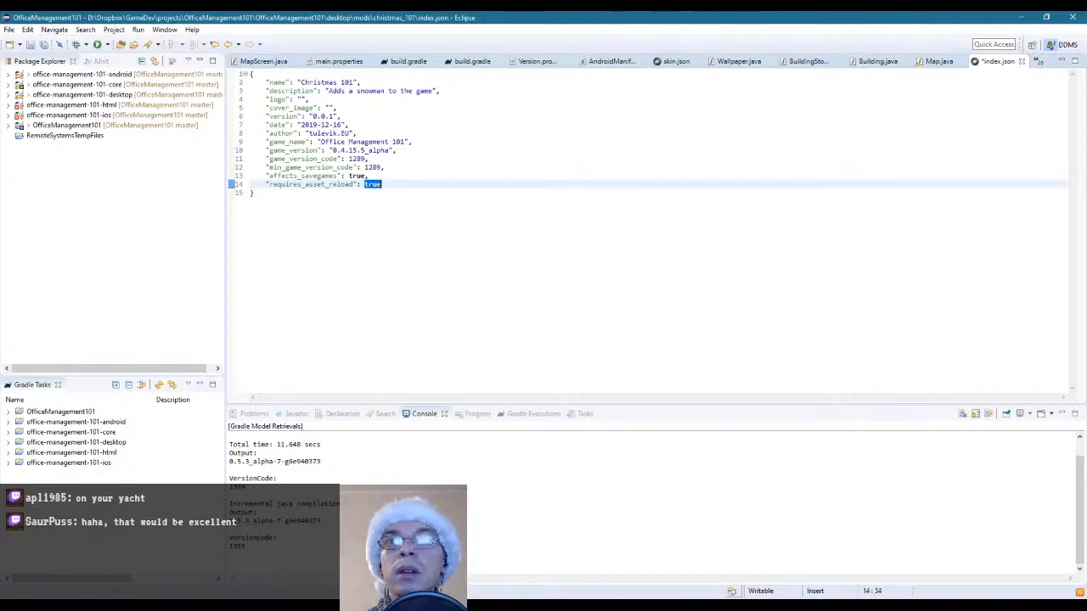
pyautogui.write('falso')
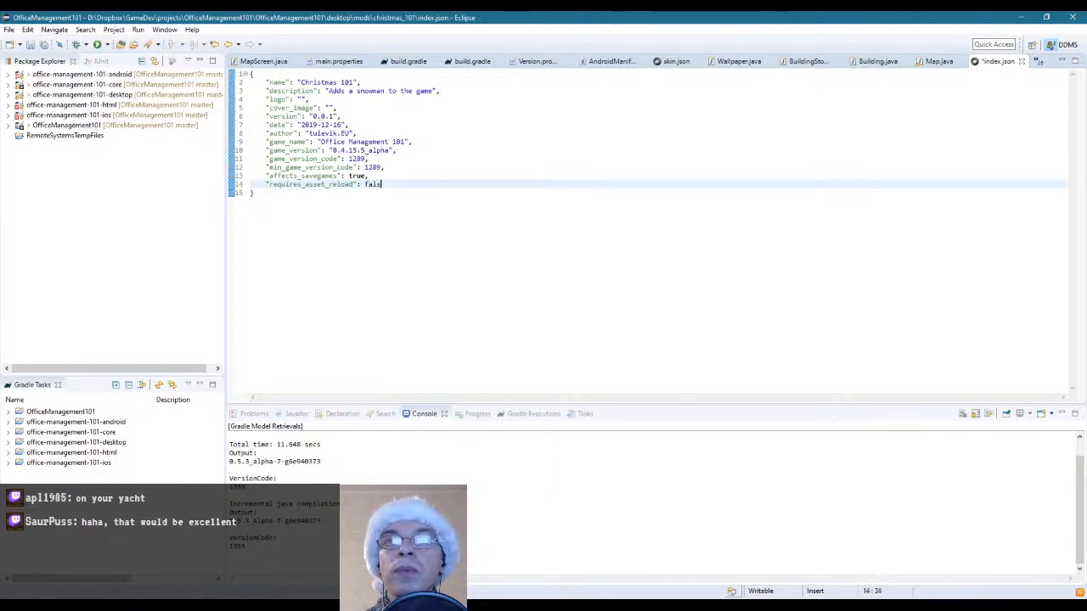
pyautogui.press('BackSpace')
pyautogui.write('e')
pyautogui.hotkey('ctrl', 's')
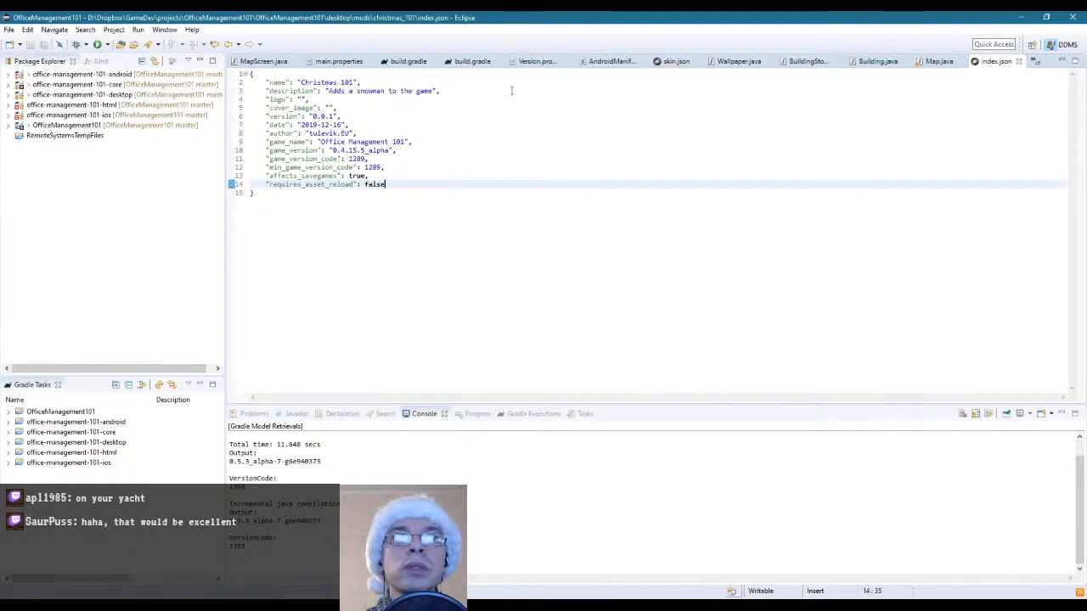
# Switch to File Explorer and permanently delete music.json from the presets folder of christmas_101
pyautogui.hotkey('alt', 'Tab')
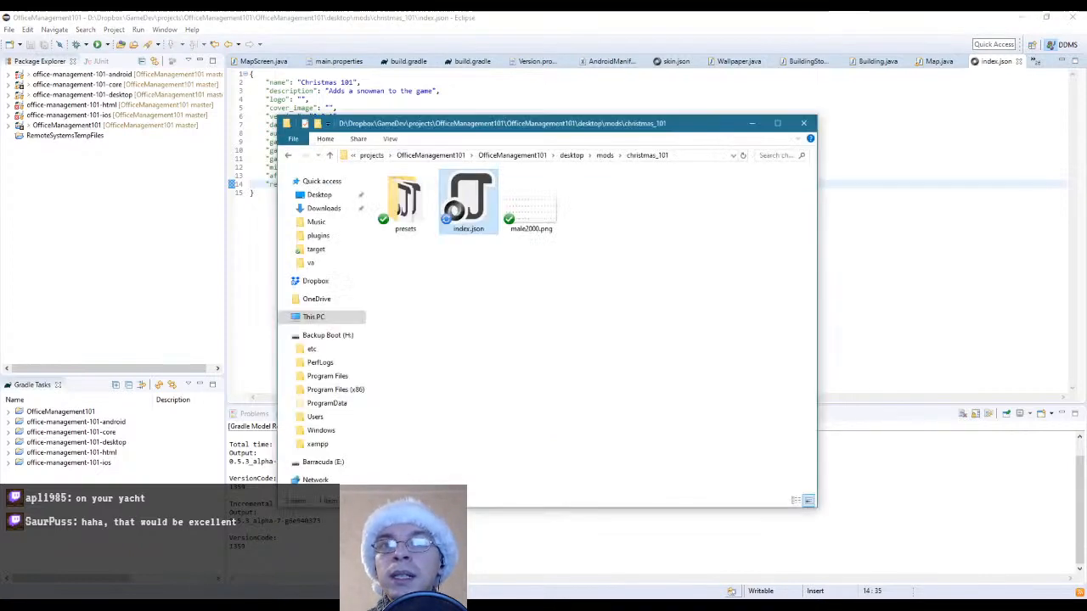
pyautogui.click(398, 199)
pyautogui.doubleClick(397, 198)
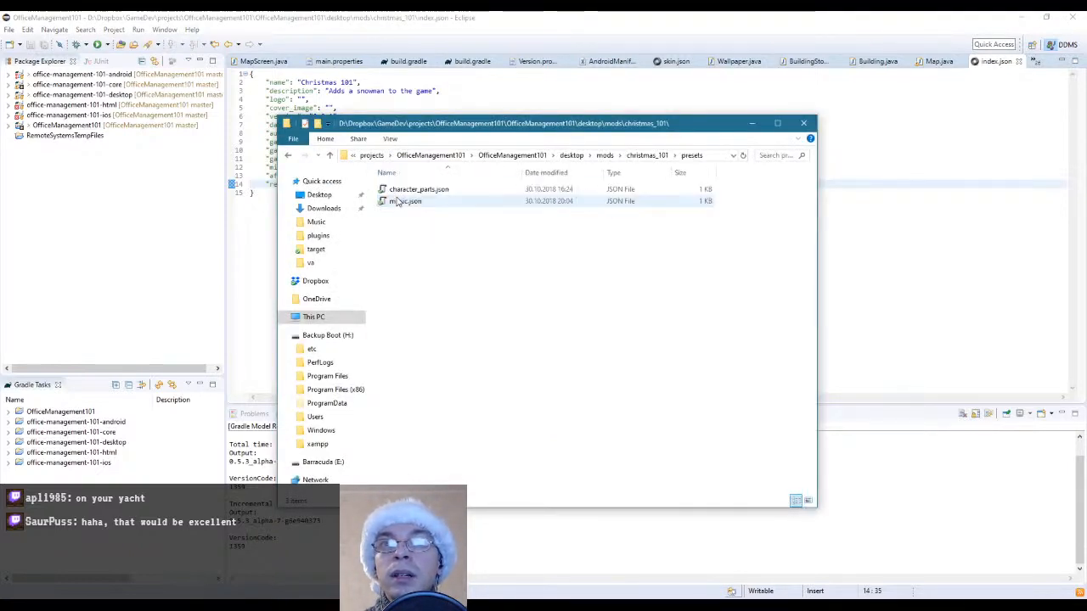
pyautogui.click(408, 206)
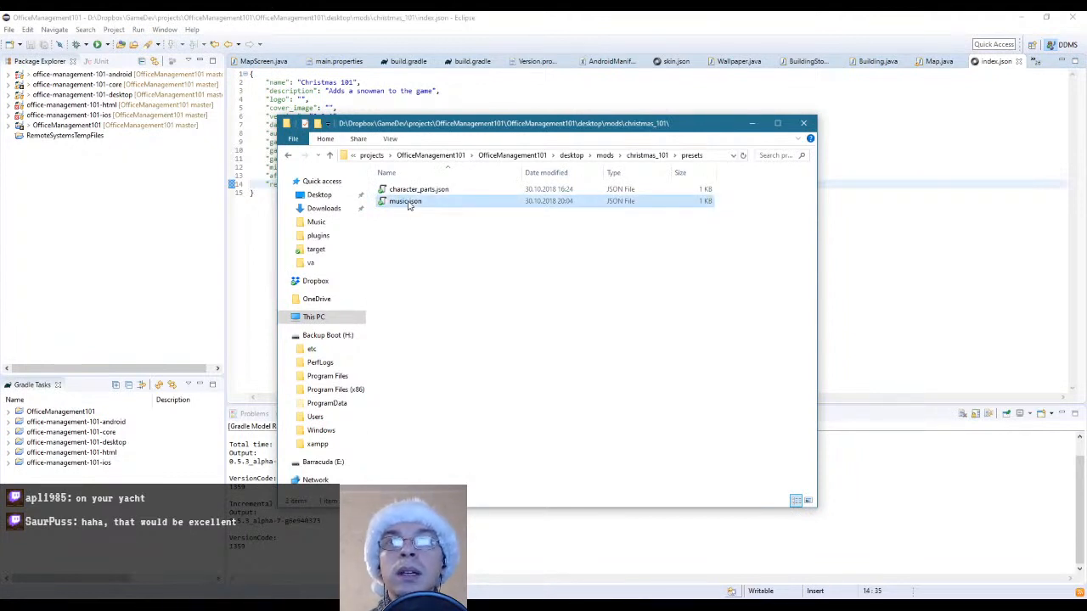
pyautogui.hotkey('shift', 'Delete')
pyautogui.press('Return')
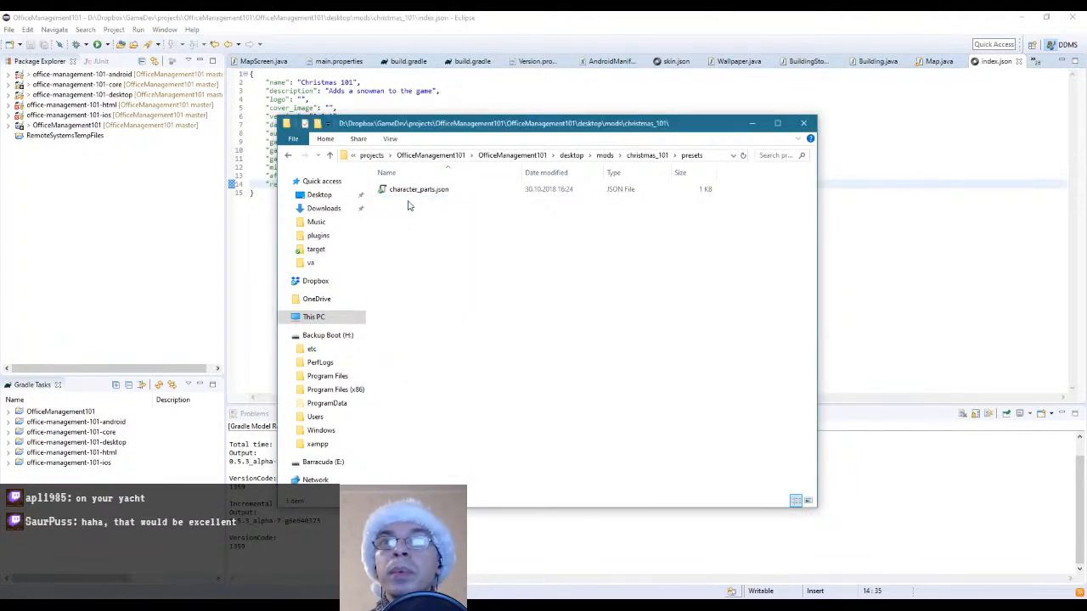
# Open character_parts.json from the christmas_101 presets folder in Notepad++ and also in the Eclipse editor
pyautogui.rightClick(413, 190)
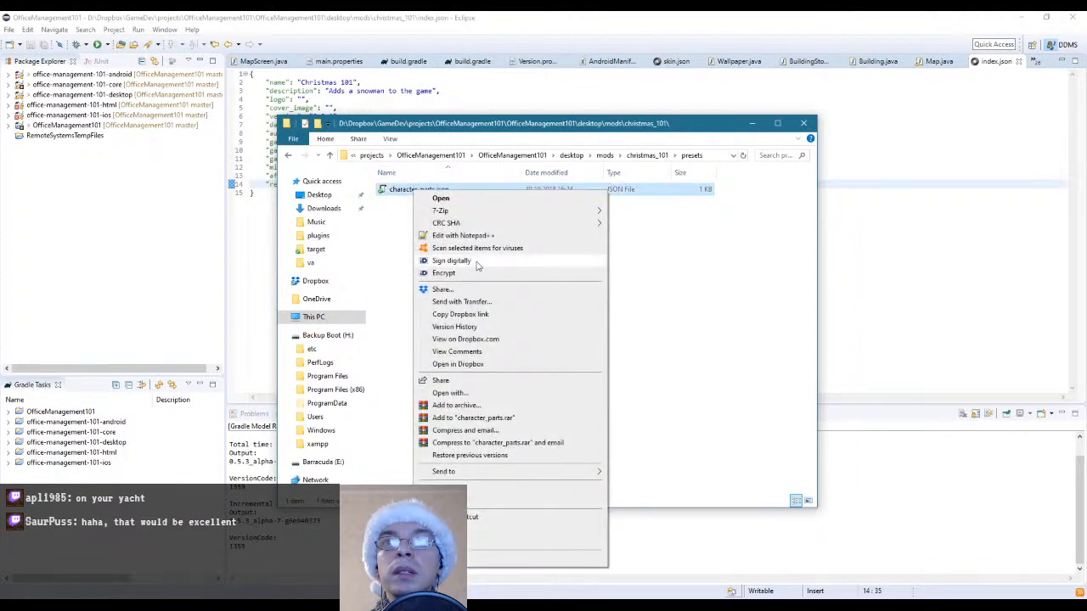
pyautogui.click(475, 235)
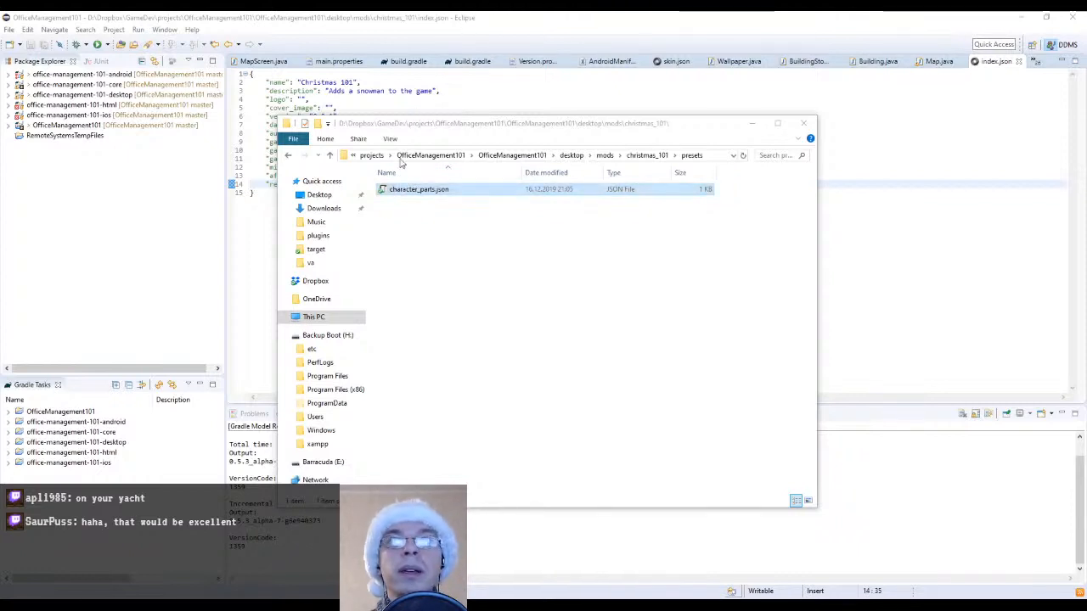
pyautogui.click(407, 18)
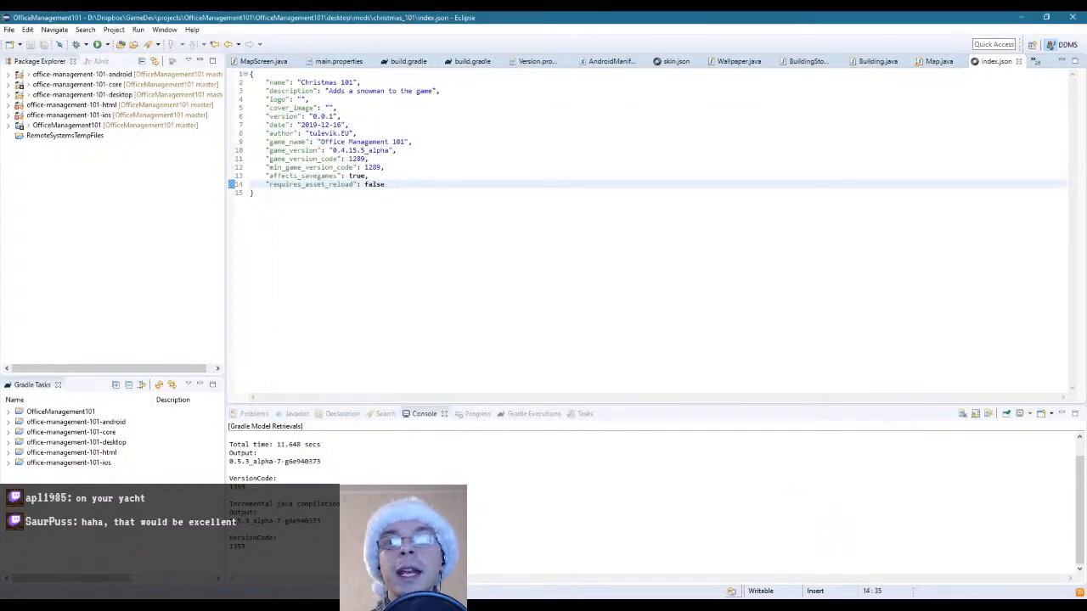
pyautogui.hotkey('alt', 'Tab')
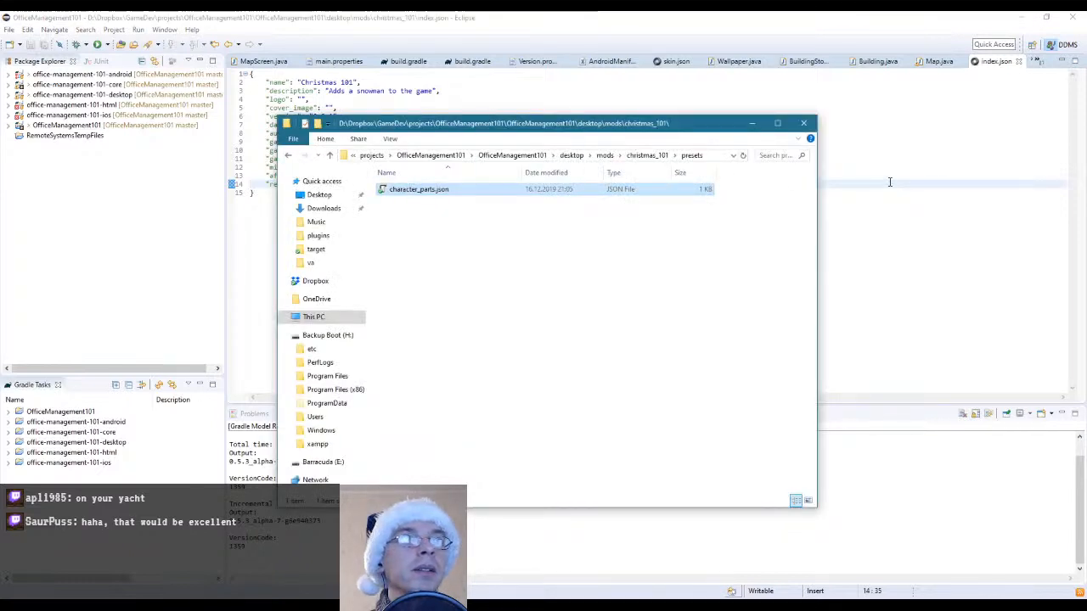
pyautogui.moveTo(890, 182); pyautogui.dragTo(888, 179)
pyautogui.click(321, 89)
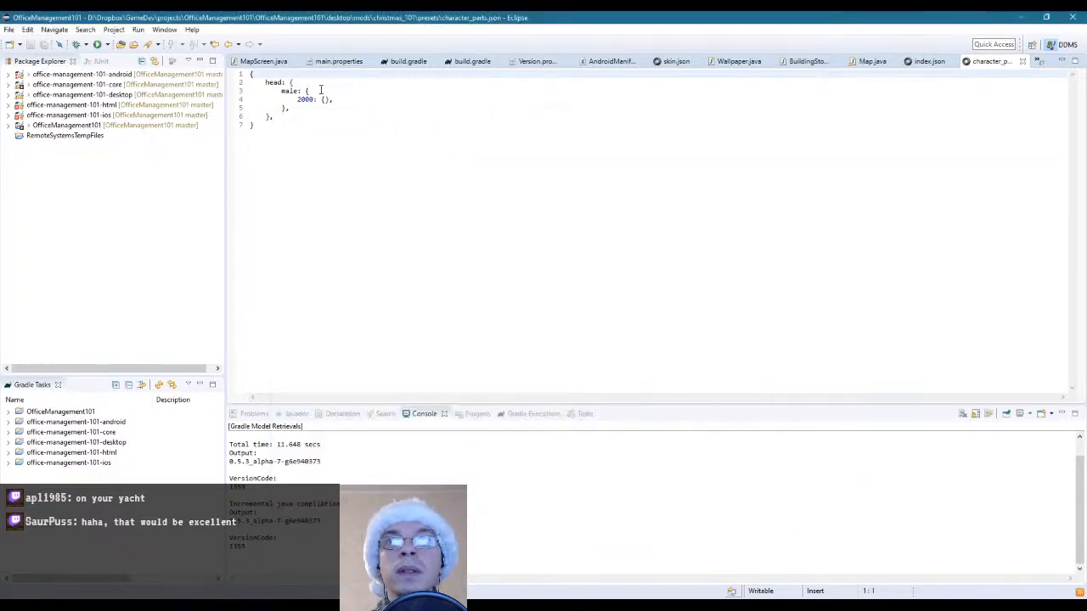
# Set the key of the male head entry in character_parts.json to 2000 and save the file
pyautogui.moveTo(298, 106); pyautogui.dragTo(301, 100)
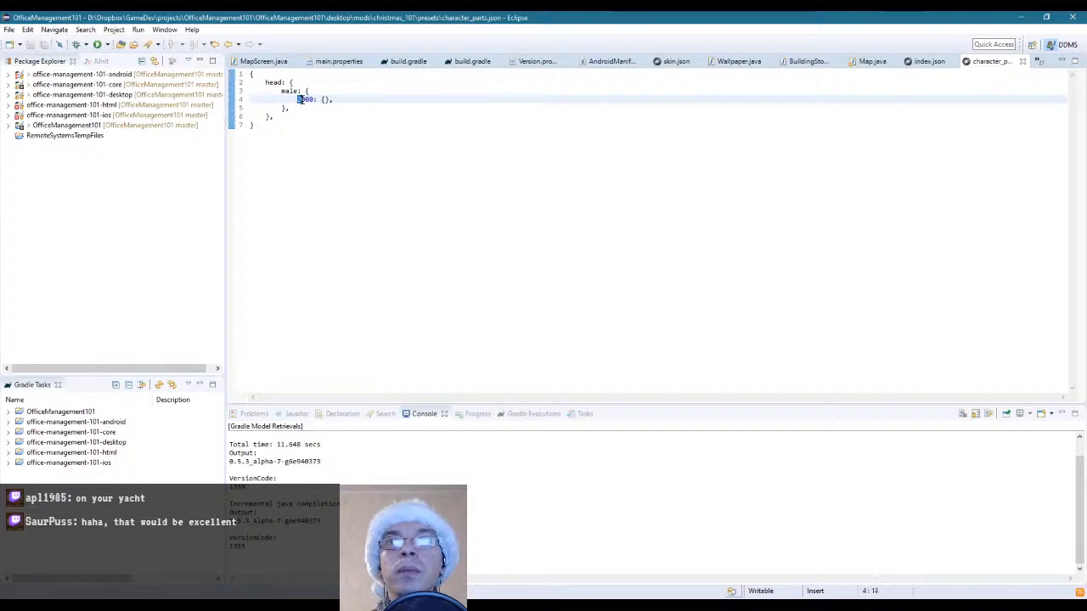
pyautogui.write('1')
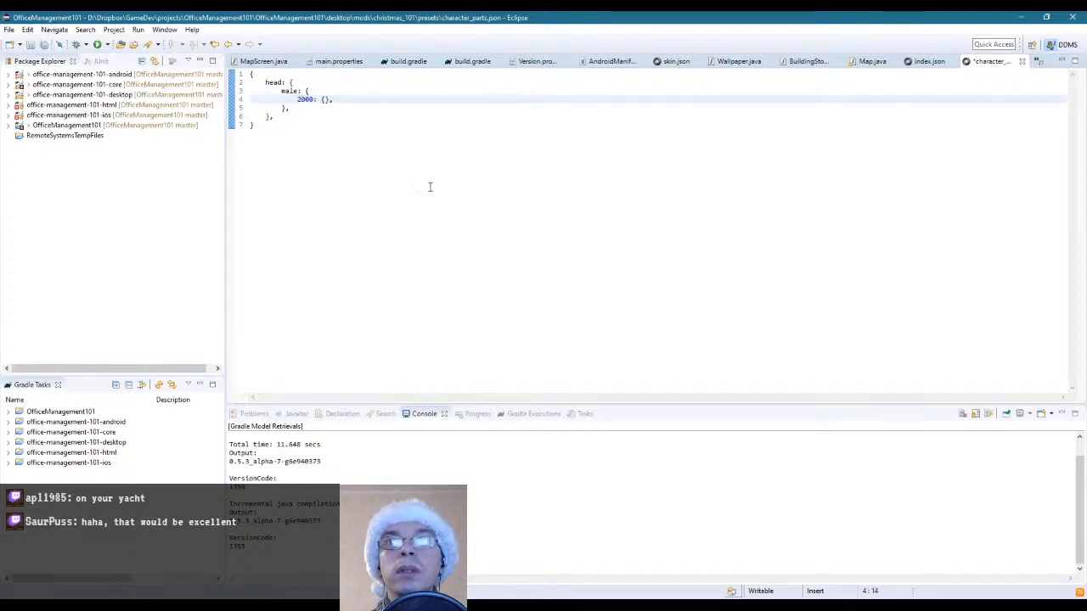
pyautogui.hotkey('ctrl', 's')
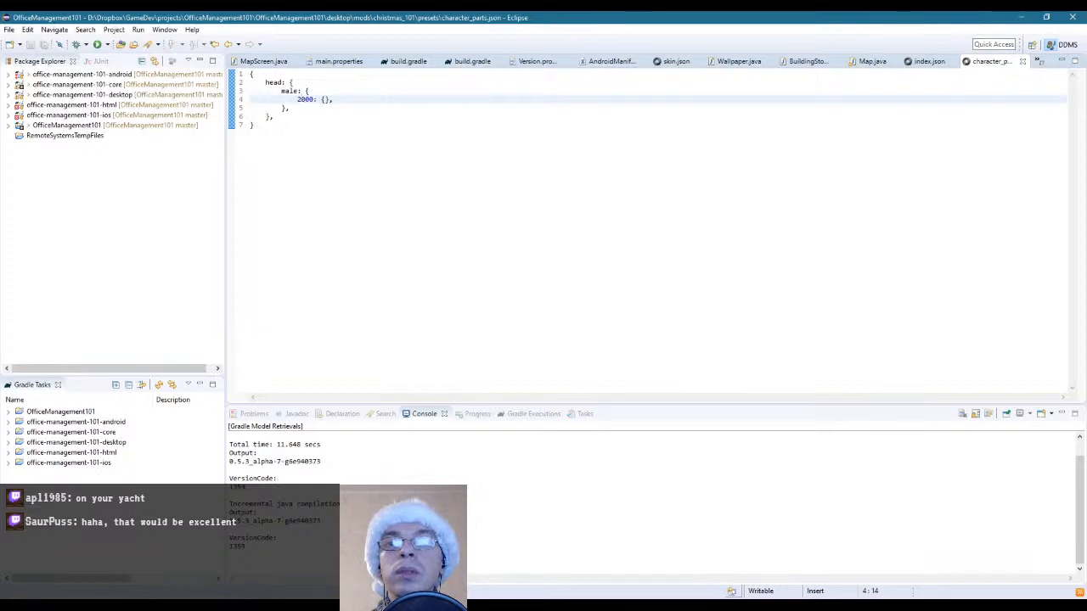
# Switch to File Explorer and examine the halloween_101 folder structure down to data/characters/head, where its head sprite is stored
pyautogui.hotkey('alt', 'Tab')
pyautogui.click(645, 156)
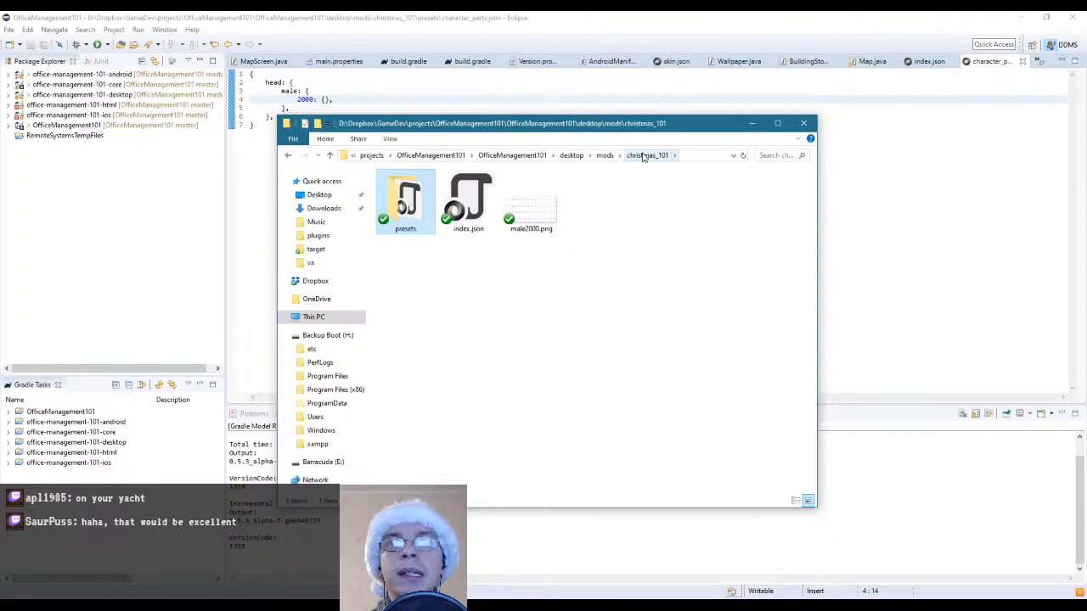
pyautogui.click(544, 213)
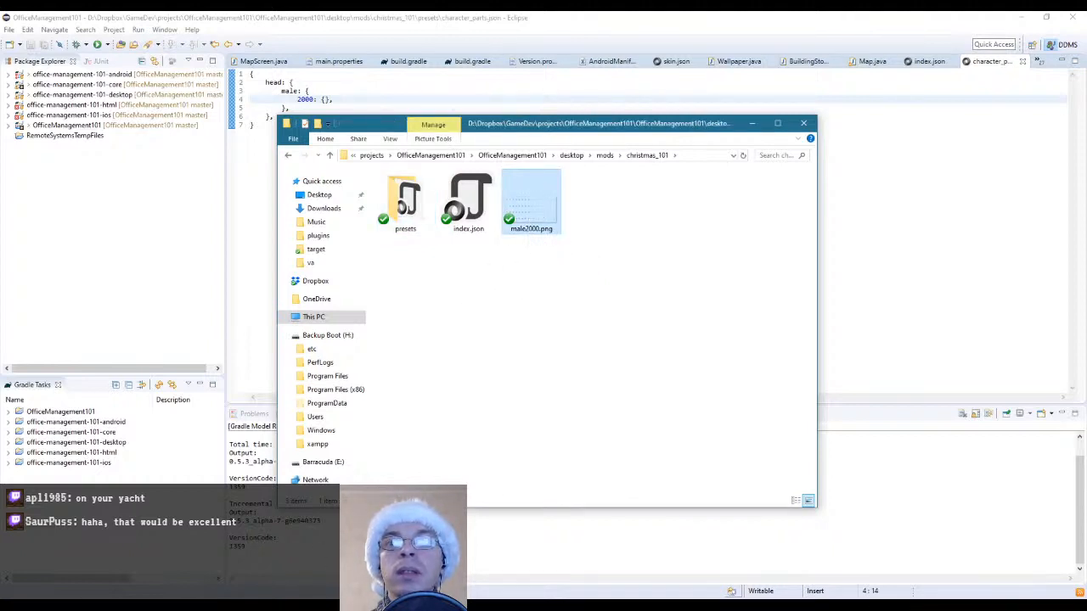
pyautogui.click(604, 155)
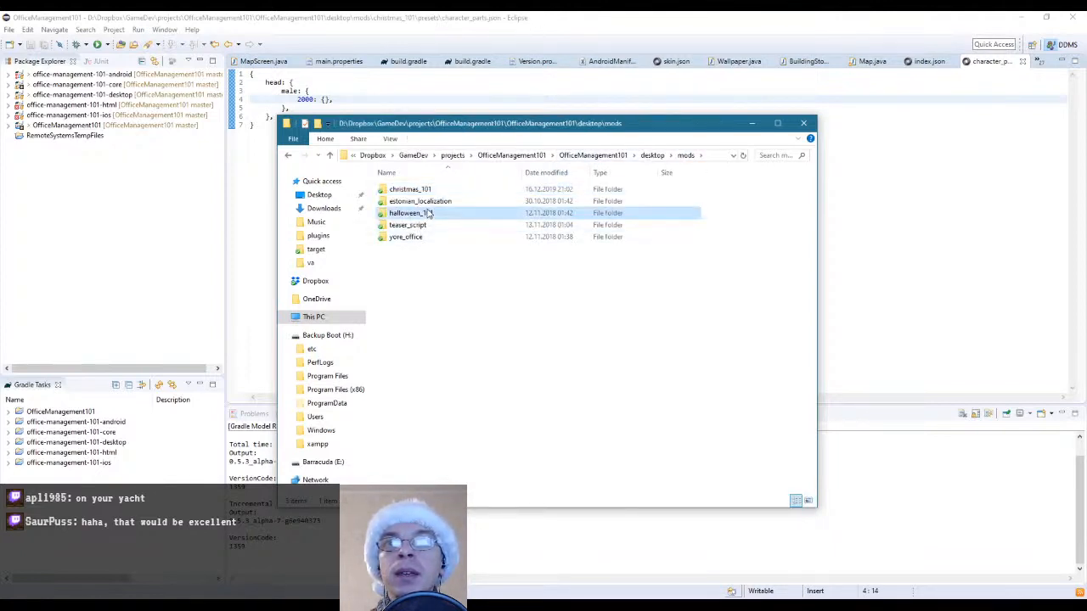
pyautogui.doubleClick(423, 213)
pyautogui.doubleClick(415, 216)
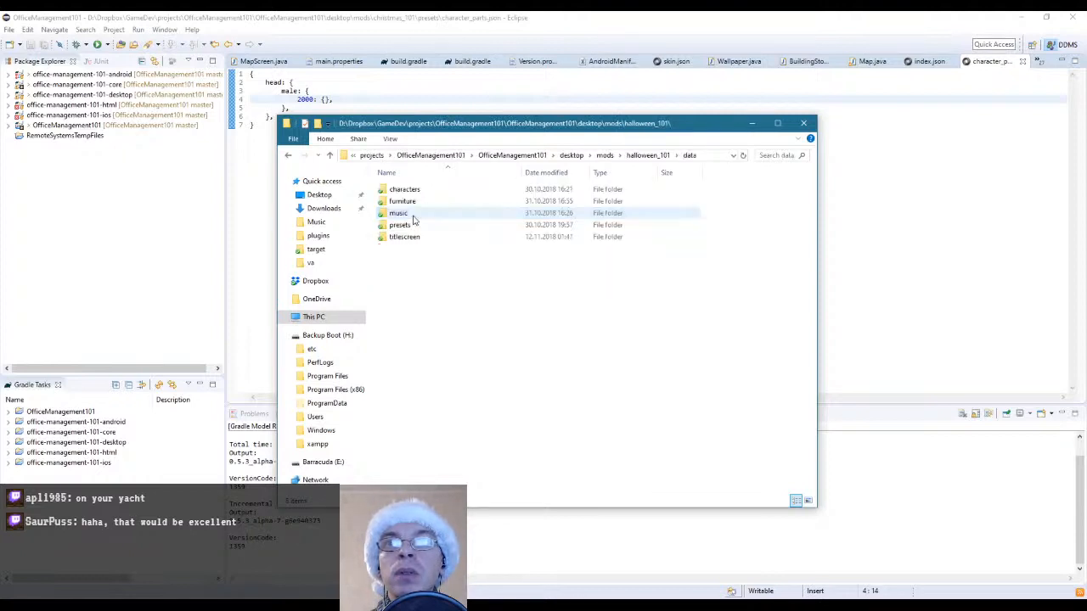
pyautogui.doubleClick(421, 194)
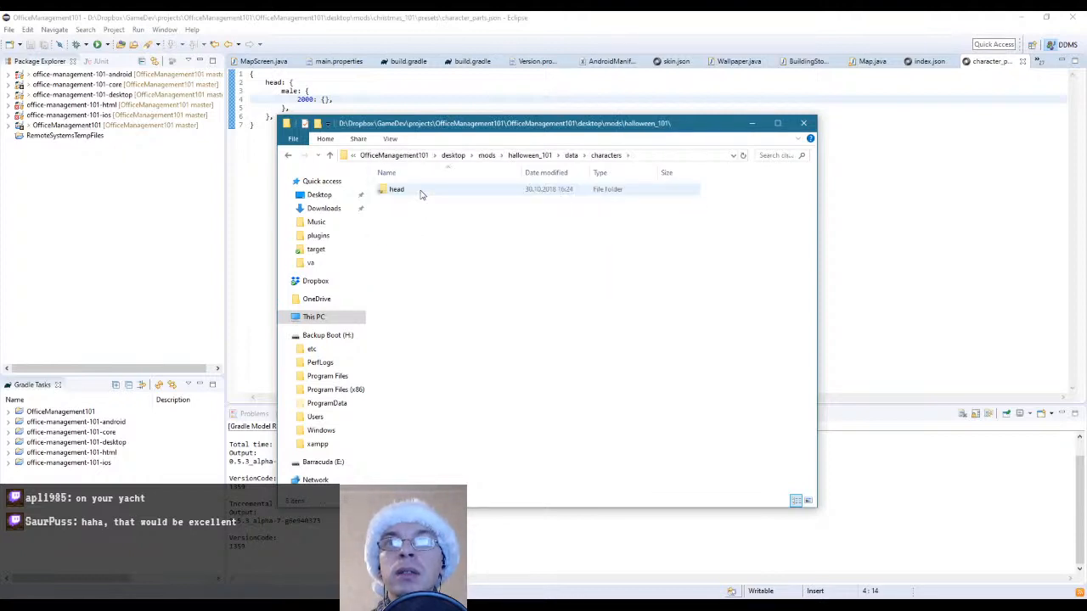
pyautogui.doubleClick(422, 194)
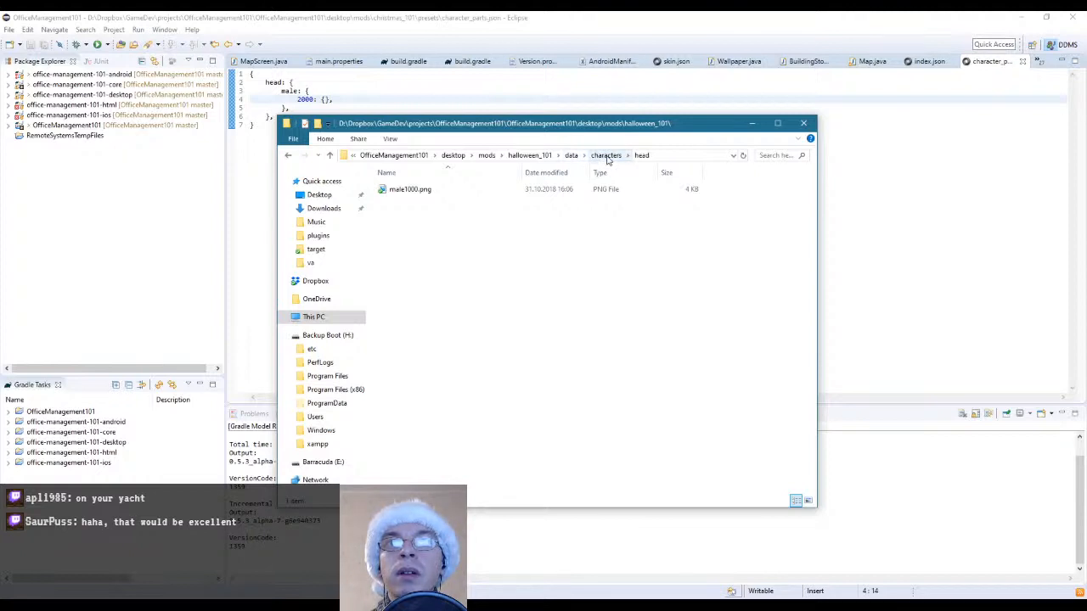
# Go back to the mods folder, open christmas_101 and create a new folder named data in it
pyautogui.click(488, 160)
pyautogui.doubleClick(425, 188)
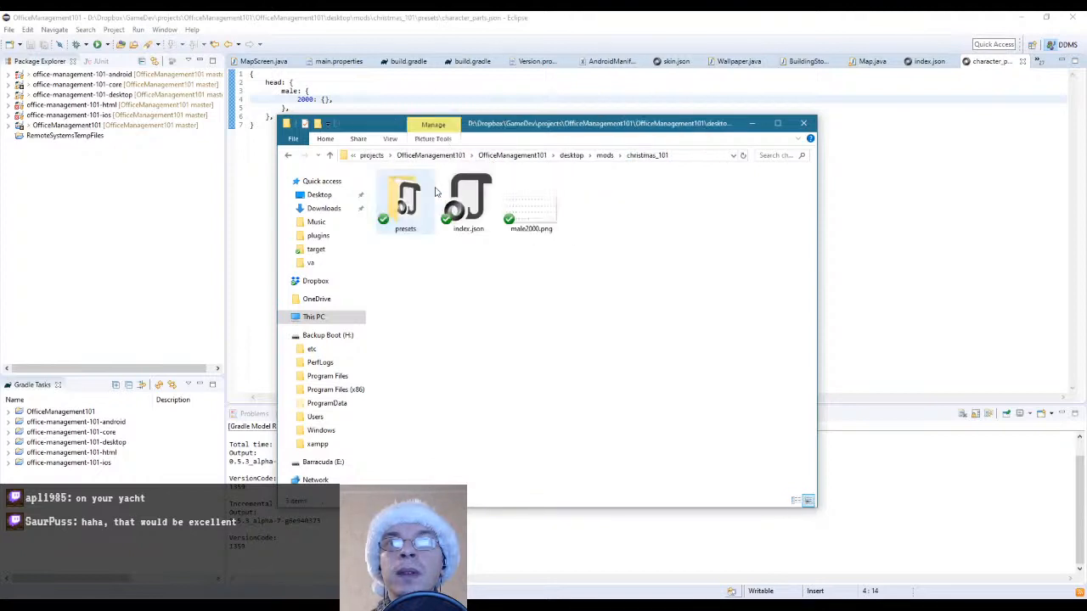
pyautogui.rightClick(440, 289)
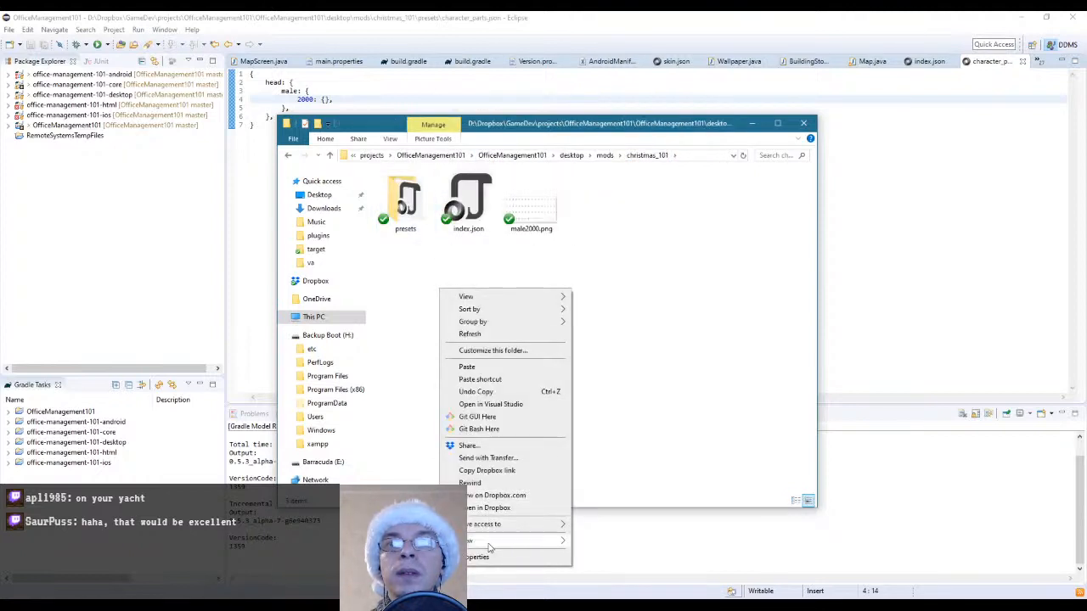
pyautogui.moveTo(489, 541)
pyautogui.click(626, 412)
pyautogui.write('da')
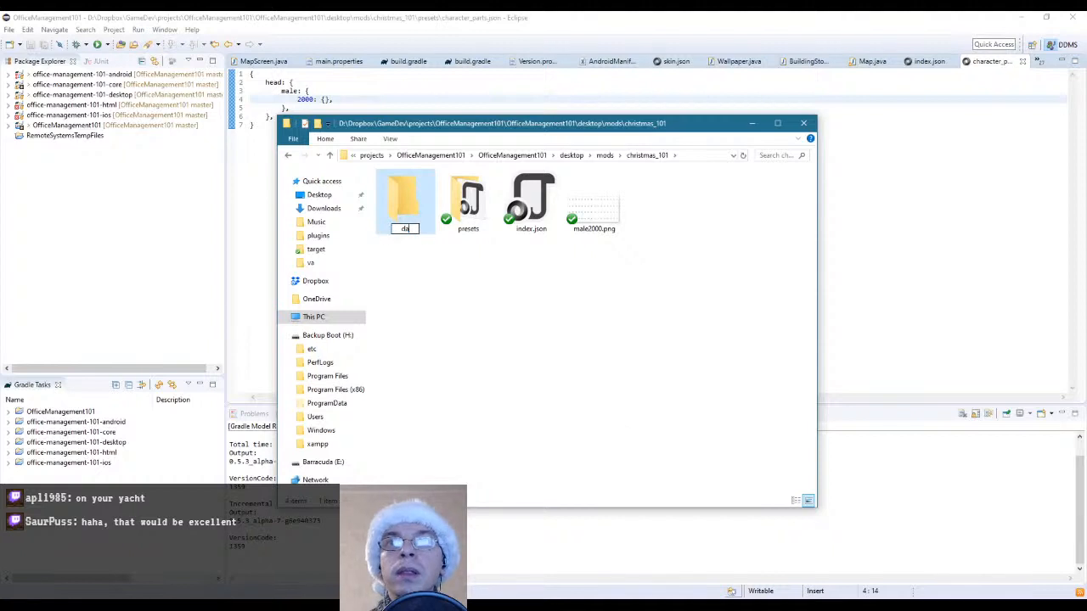
pyautogui.write('ta')
pyautogui.press('Return')
# Create a folder named characters inside the data folder of christmas_101
pyautogui.doubleClick(386, 208)
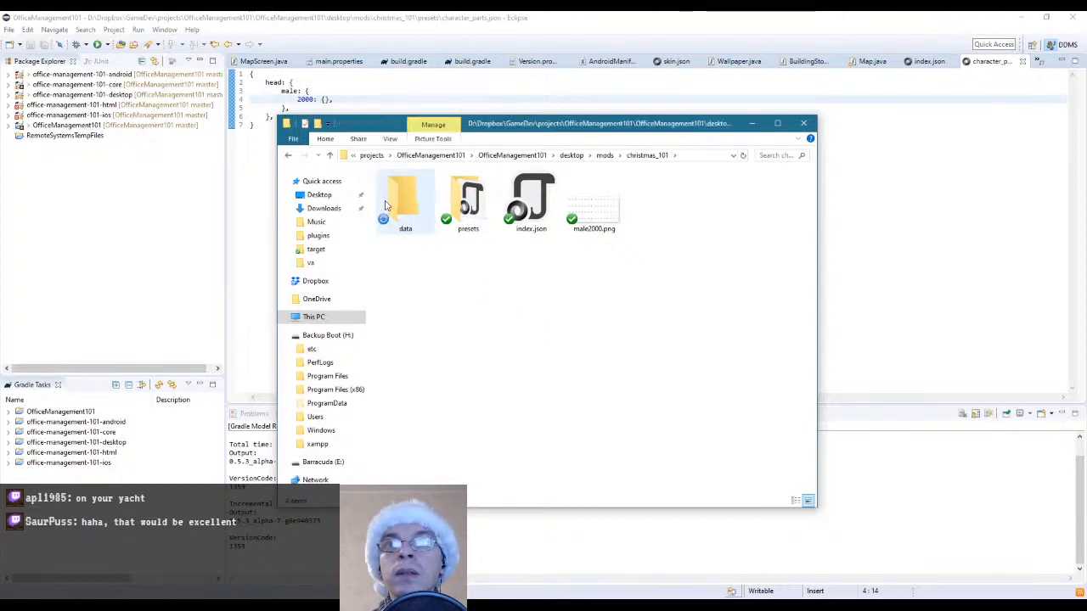
pyautogui.rightClick(415, 242)
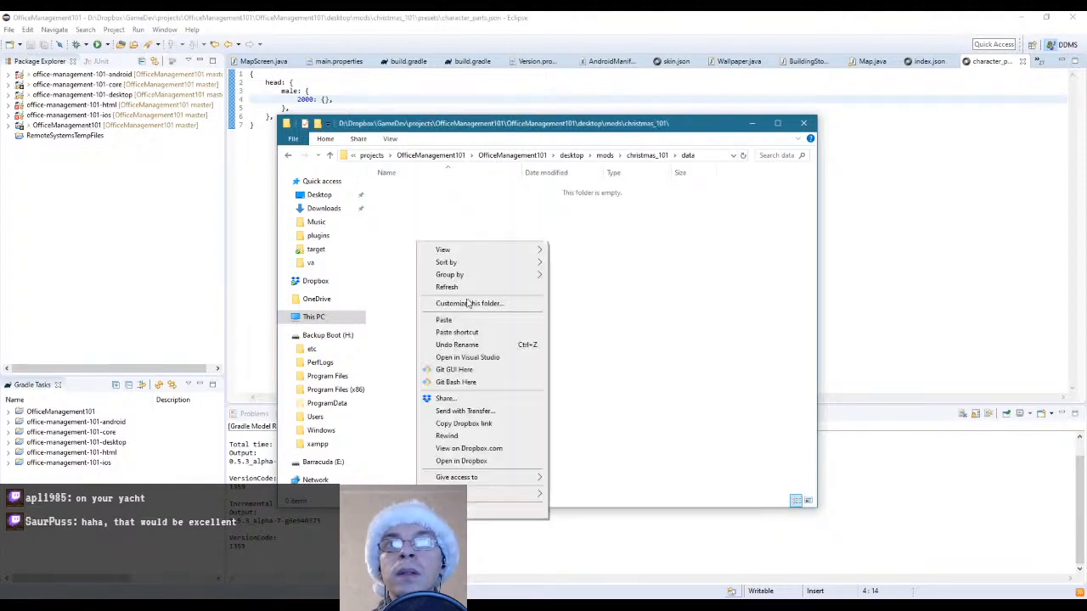
pyautogui.moveTo(506, 493)
pyautogui.click(605, 368)
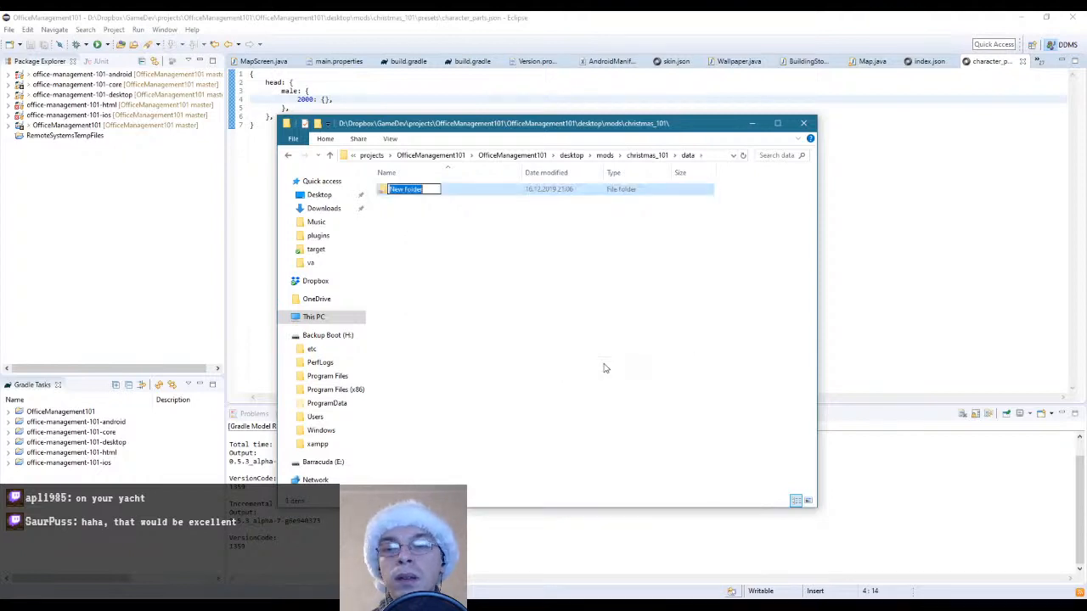
pyautogui.write('characters')
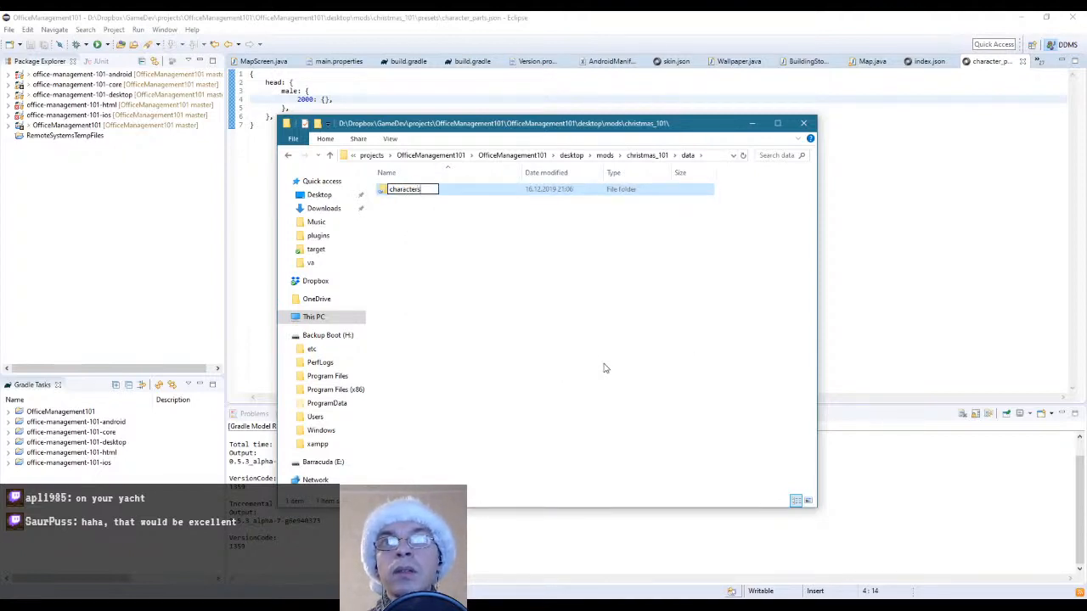
pyautogui.press('Return')
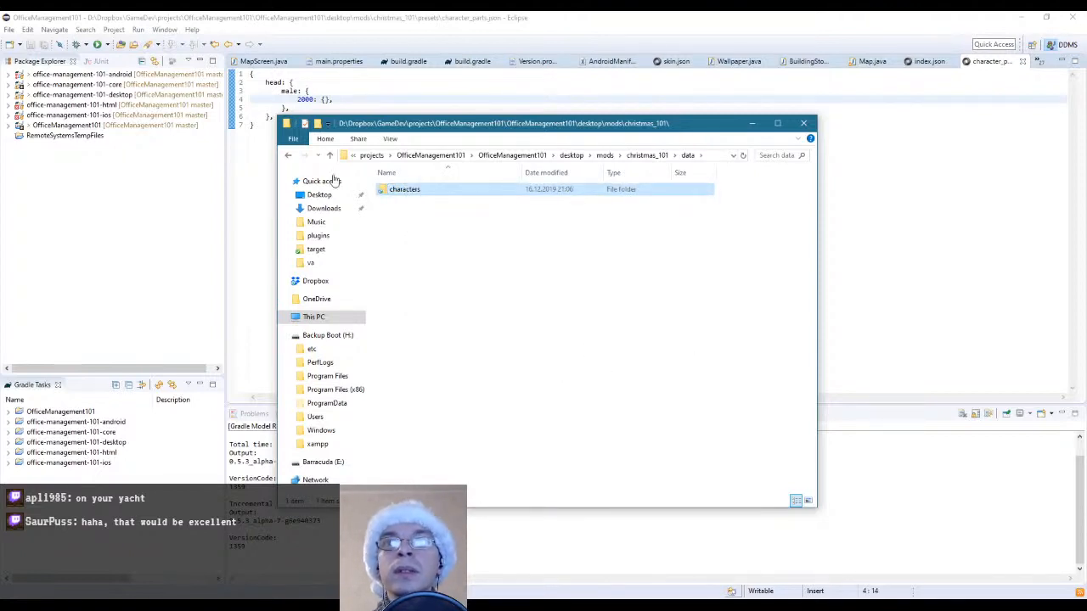
# Create a folder named head inside the christmas_101 data/characters folder
pyautogui.doubleClick(404, 192)
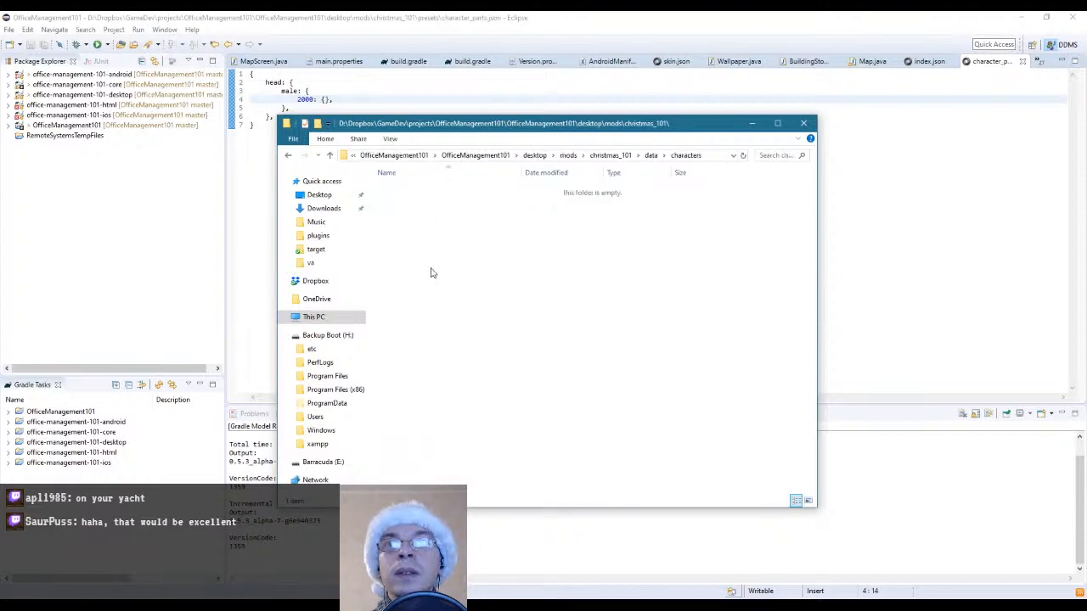
pyautogui.rightClick(431, 270)
pyautogui.moveTo(509, 519)
pyautogui.click(630, 392)
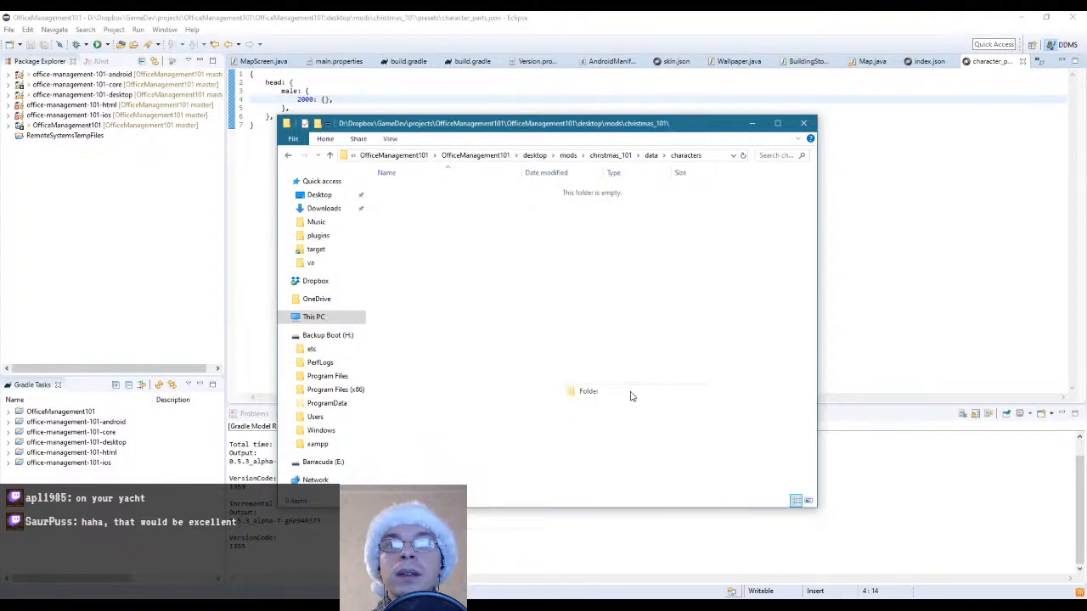
pyautogui.write('head')
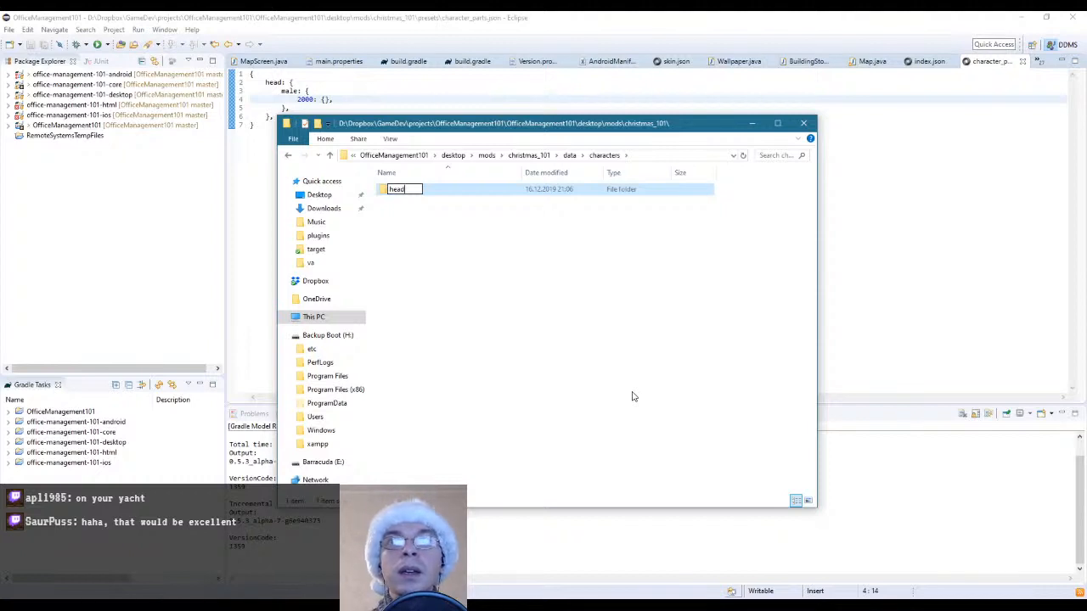
pyautogui.press('Return')
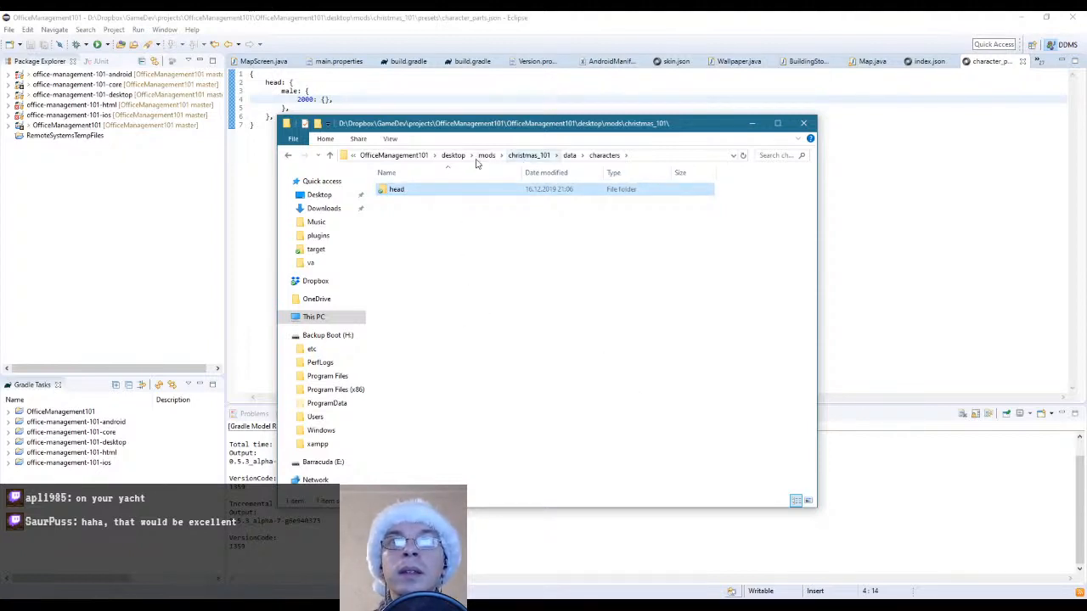
# Move male2000.png from the christmas_101 root folder into data/characters/head
pyautogui.click(528, 155)
pyautogui.click(572, 198)
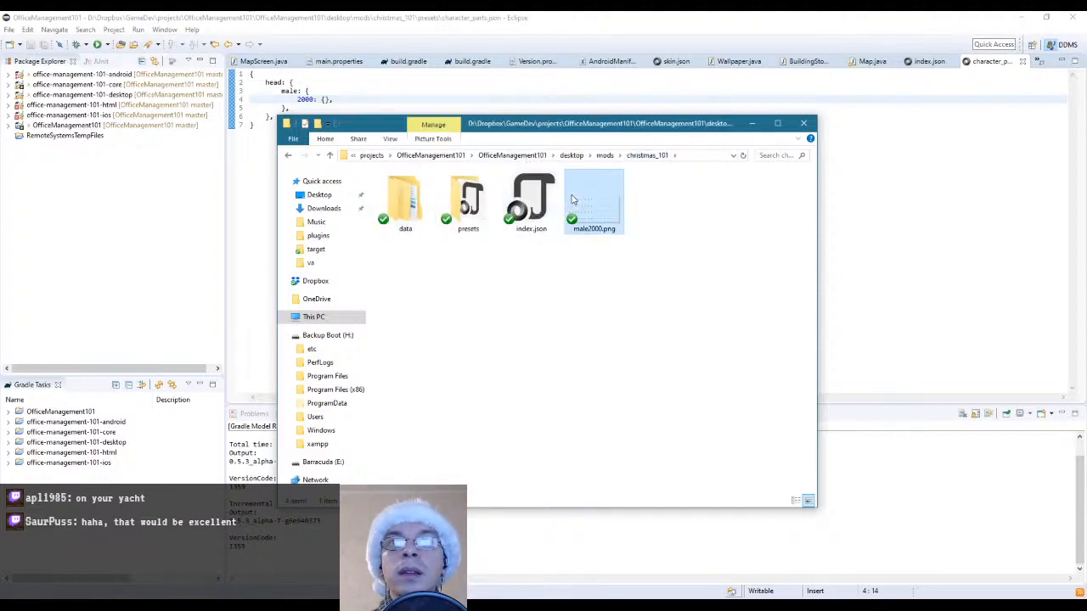
pyautogui.click(407, 200)
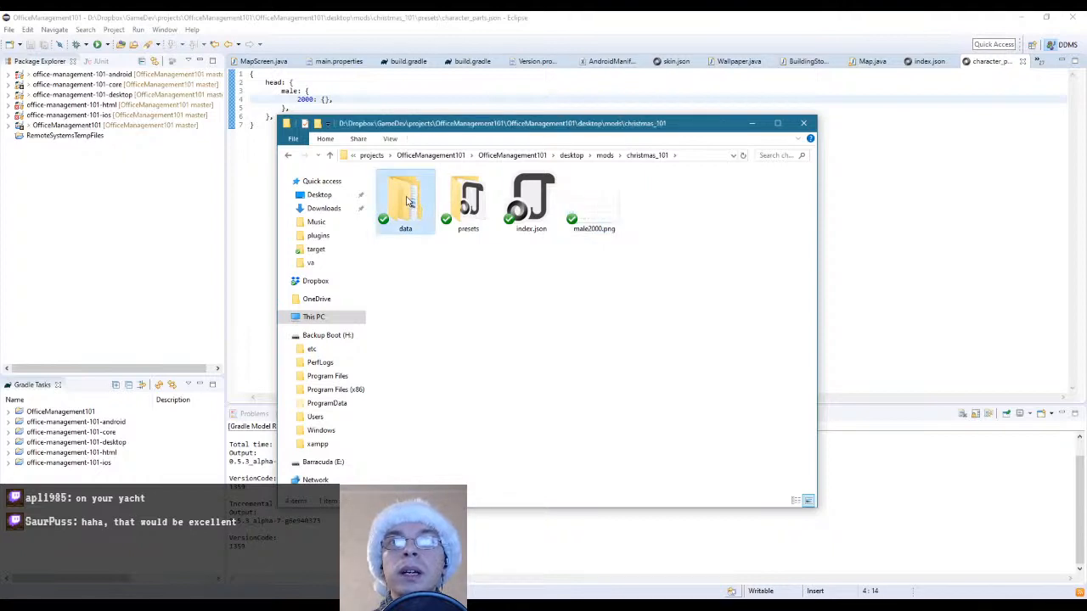
pyautogui.doubleClick(407, 201)
pyautogui.doubleClick(405, 192)
pyautogui.doubleClick(405, 192)
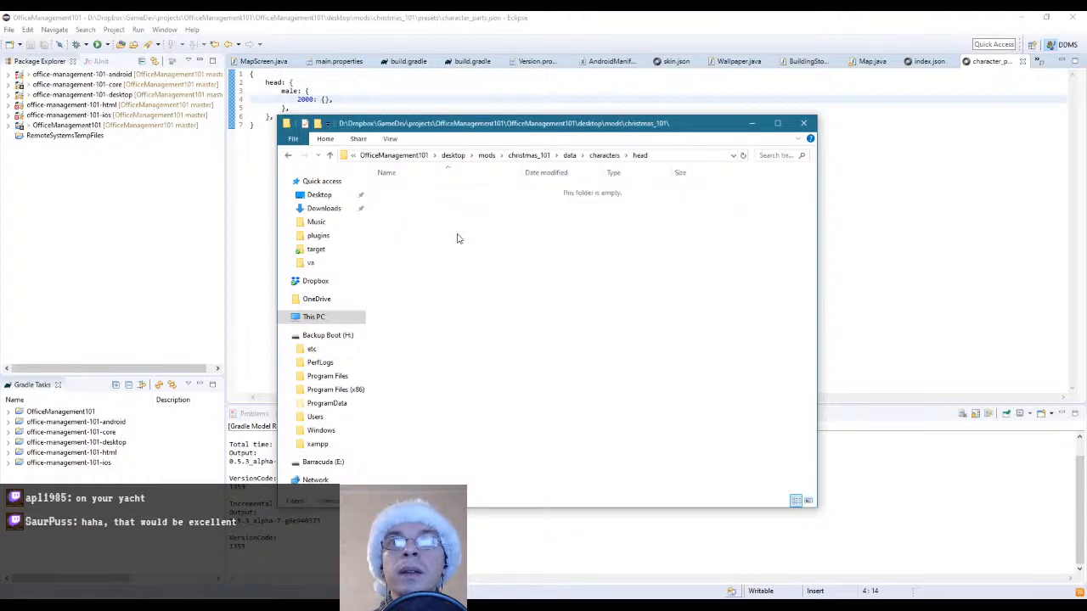
pyautogui.hotkey('ctrl', 'v')
pyautogui.click(544, 255)
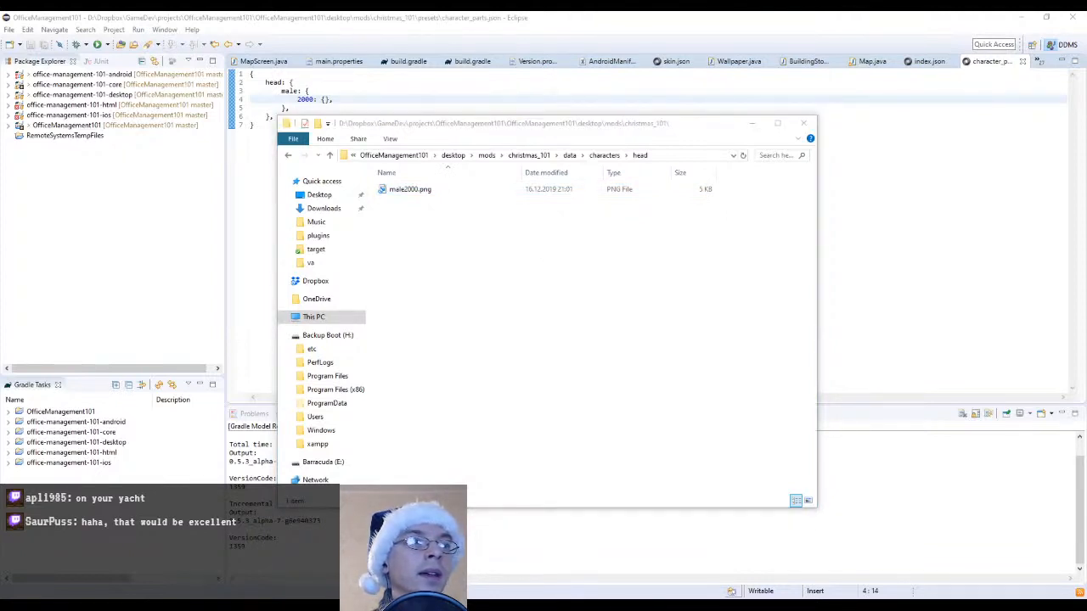
# Examine the presets, titlescreen and furniture folders in halloween_101's data folder for comparison, and return to the christmas_101 folder
pyautogui.click(529, 156)
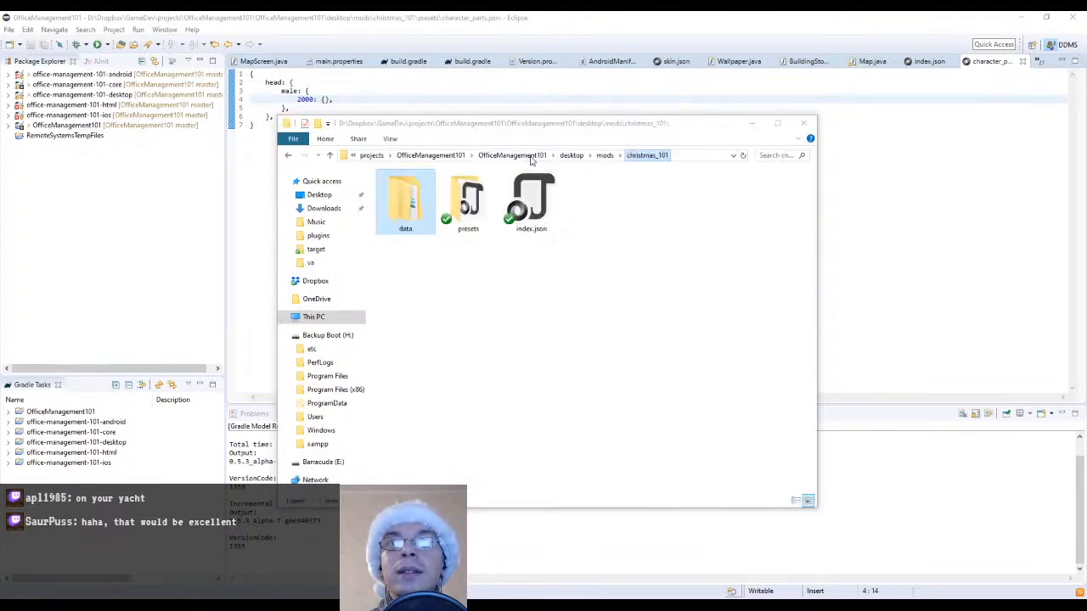
pyautogui.click(604, 155)
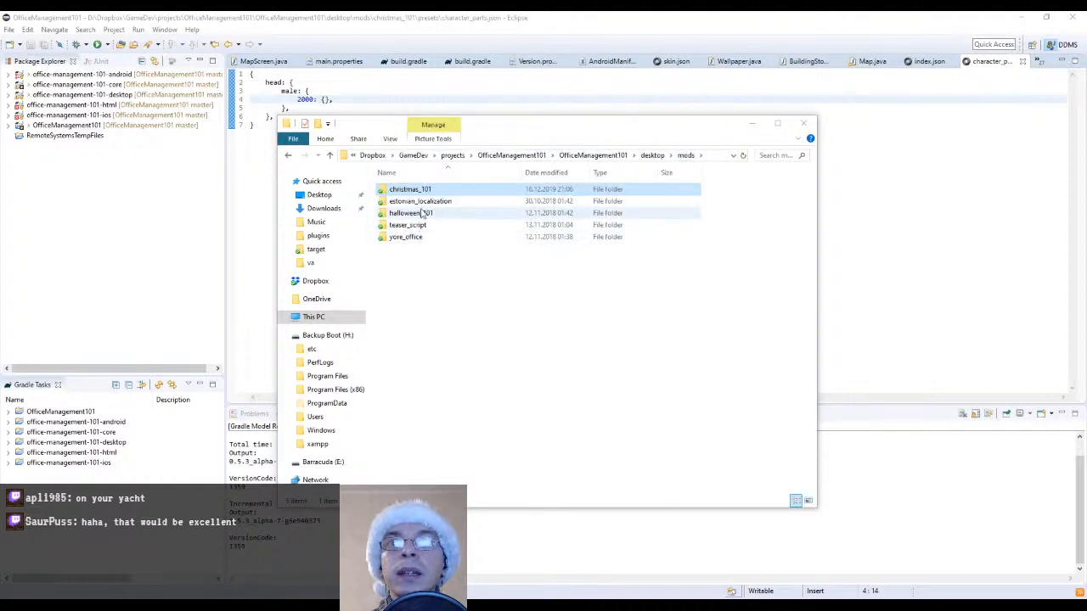
pyautogui.doubleClick(418, 213)
pyautogui.doubleClick(416, 214)
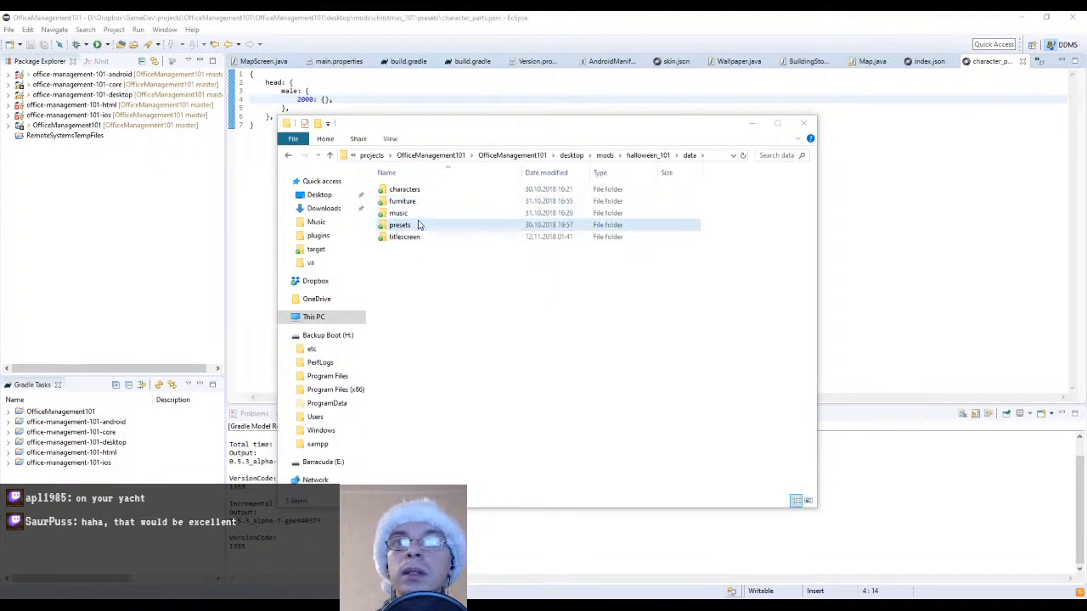
pyautogui.click(416, 225)
pyautogui.doubleClick(416, 225)
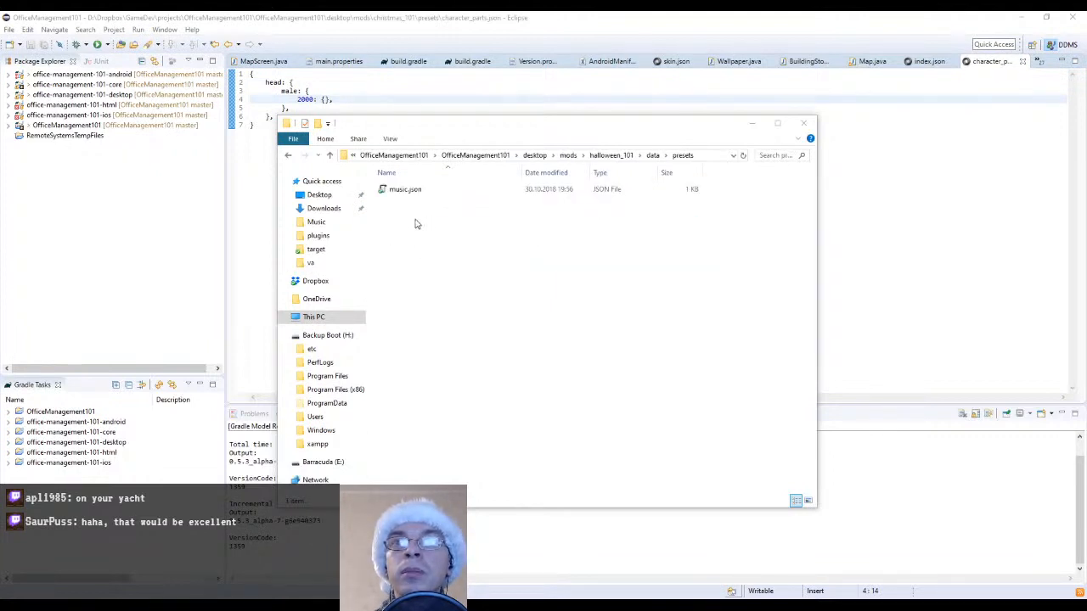
pyautogui.hotkey('alt', 'Left')
pyautogui.doubleClick(407, 238)
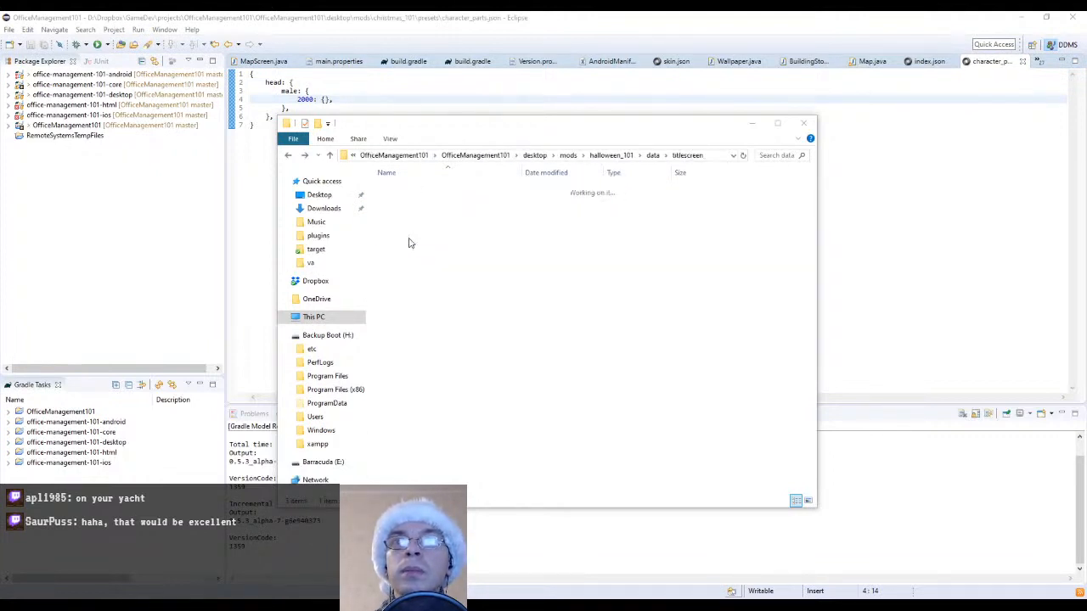
pyautogui.hotkey('alt', 'Left')
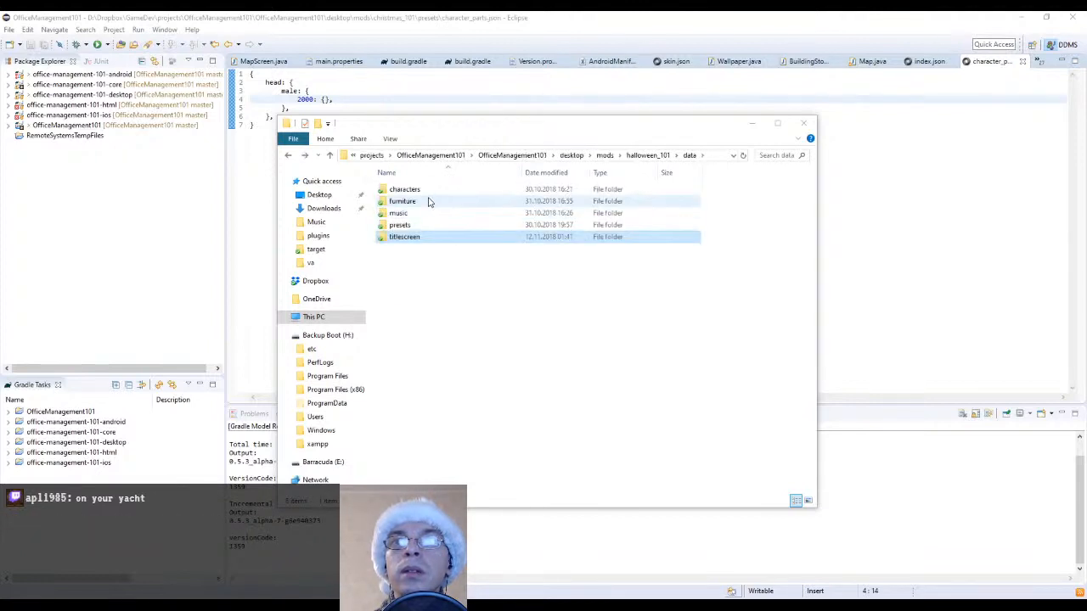
pyautogui.doubleClick(418, 203)
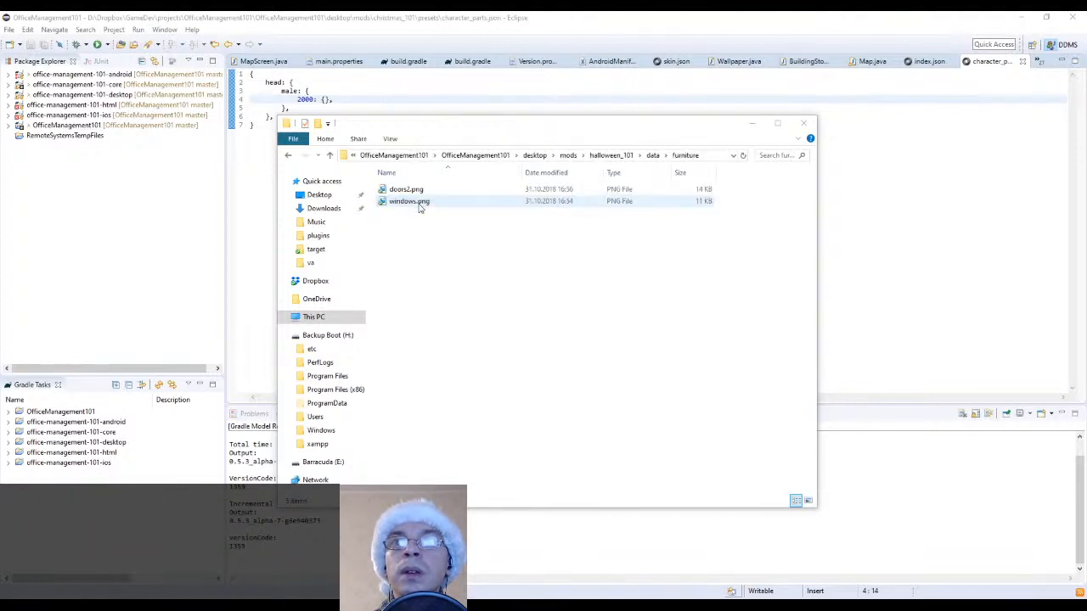
pyautogui.hotkey('alt', 'Left')
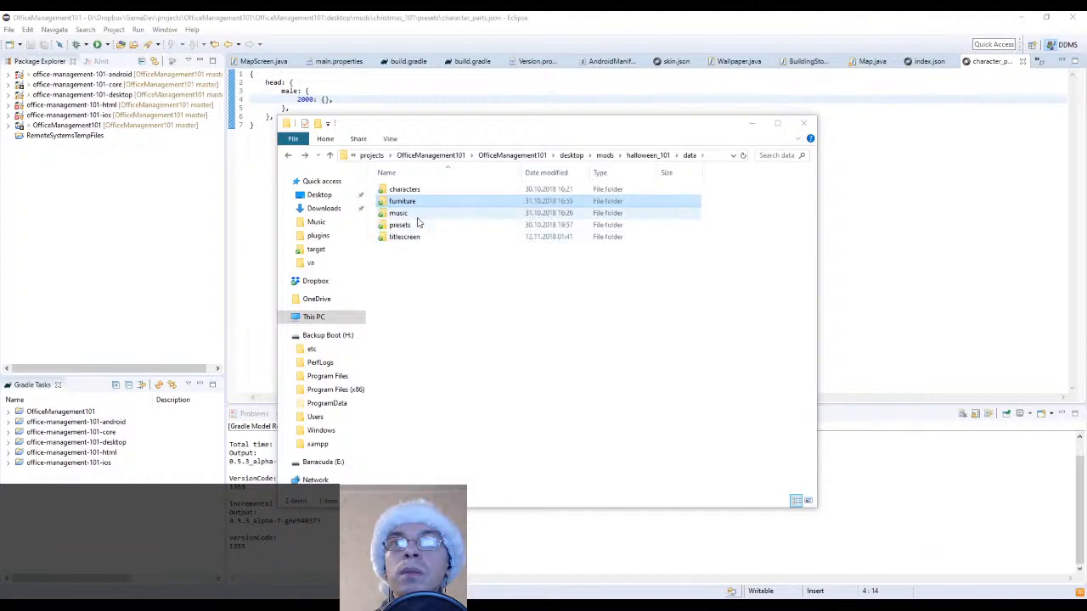
pyautogui.click(641, 155)
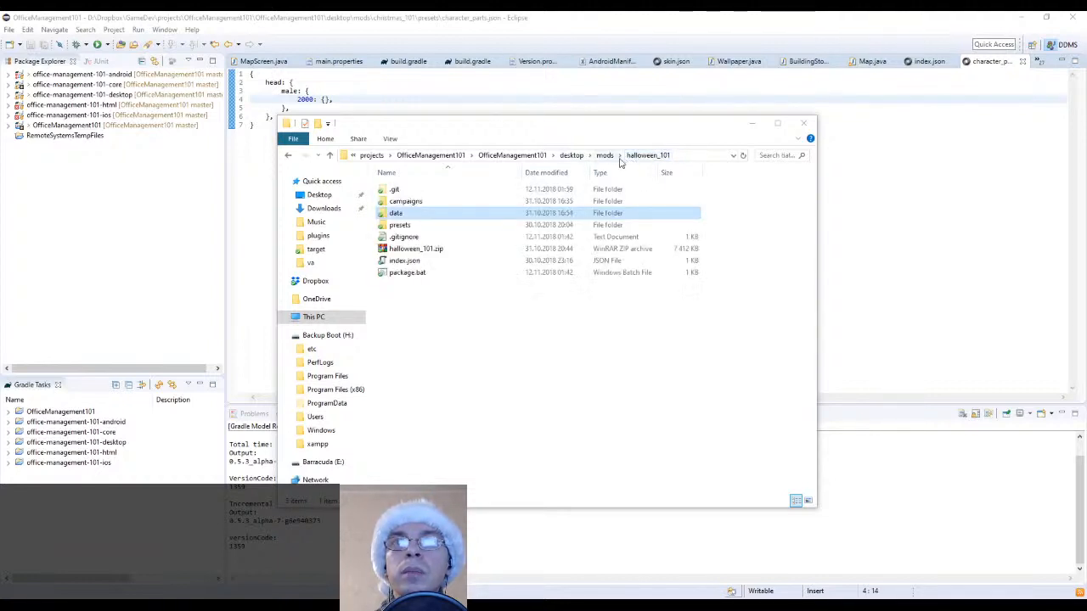
pyautogui.click(605, 155)
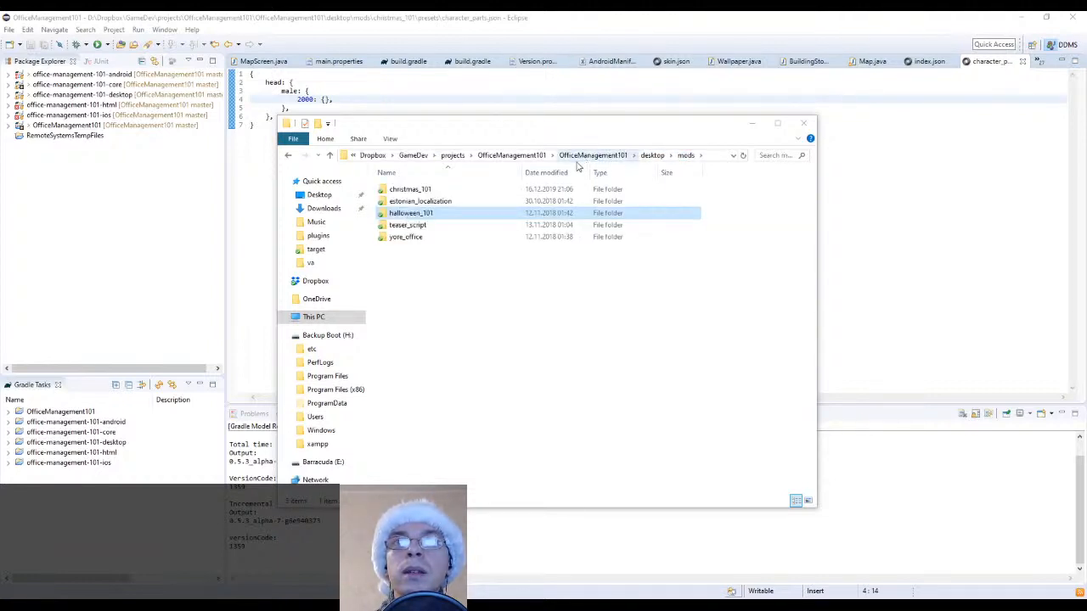
pyautogui.doubleClick(434, 195)
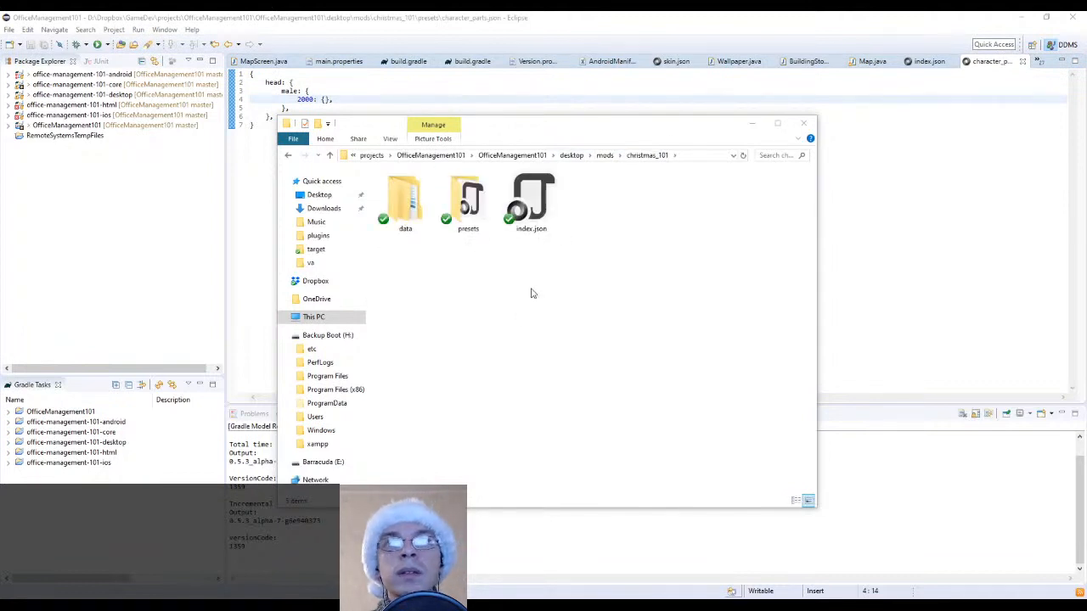
# Switch to Eclipse and run DesktopTestLauncher to start the Office Management 101 game
pyautogui.click(510, 15)
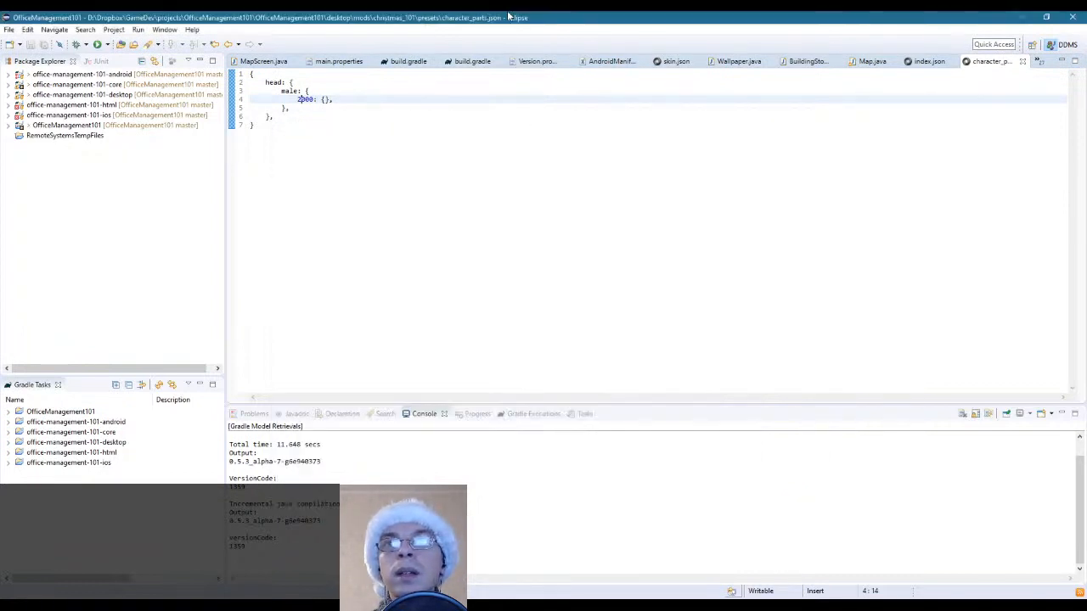
pyautogui.click(107, 45)
pyautogui.click(144, 59)
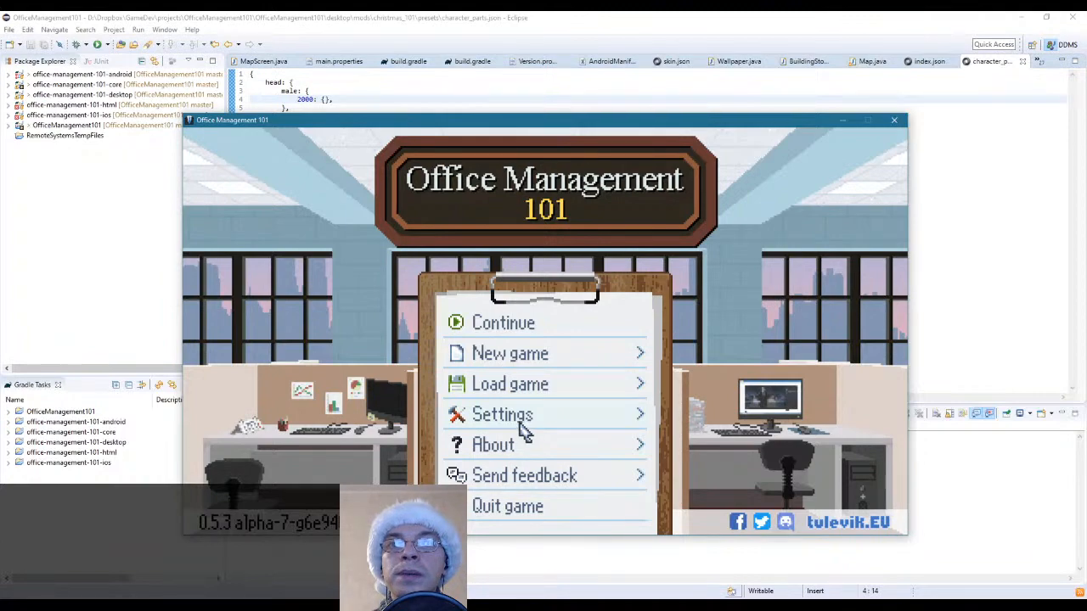
# Enable the Christmas 101 v0.0.1 mod in the game's mod settings and apply the change
pyautogui.click(516, 420)
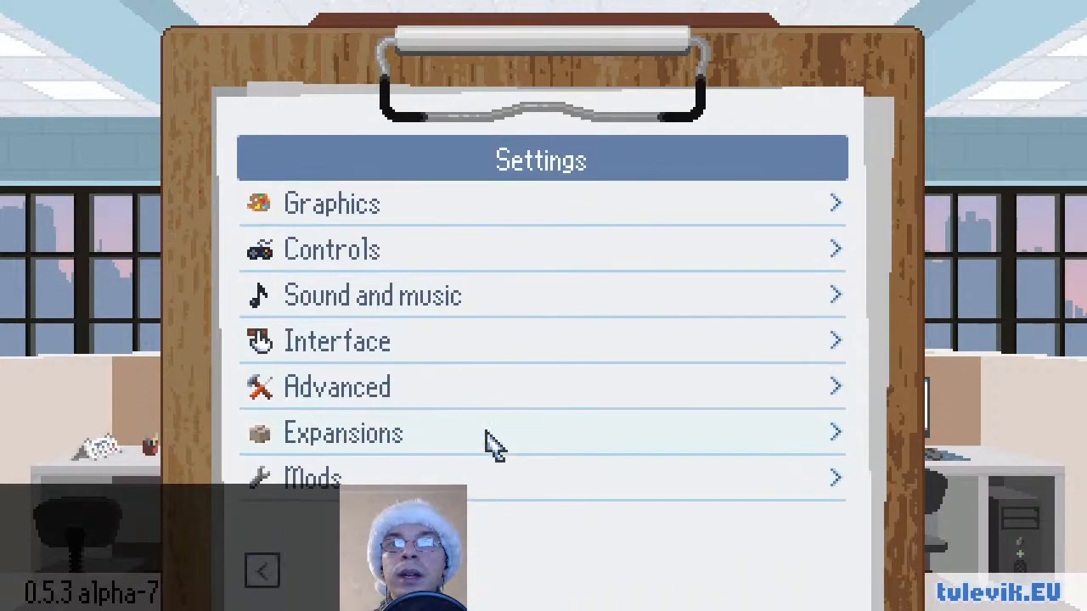
pyautogui.click(395, 473)
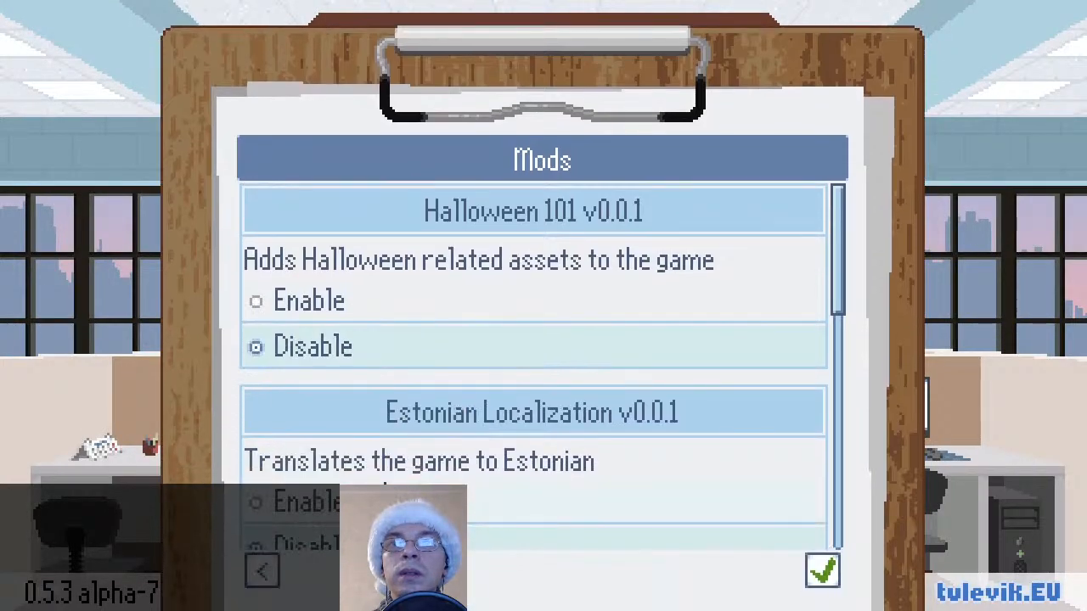
pyautogui.scroll(-3, 393, 472)
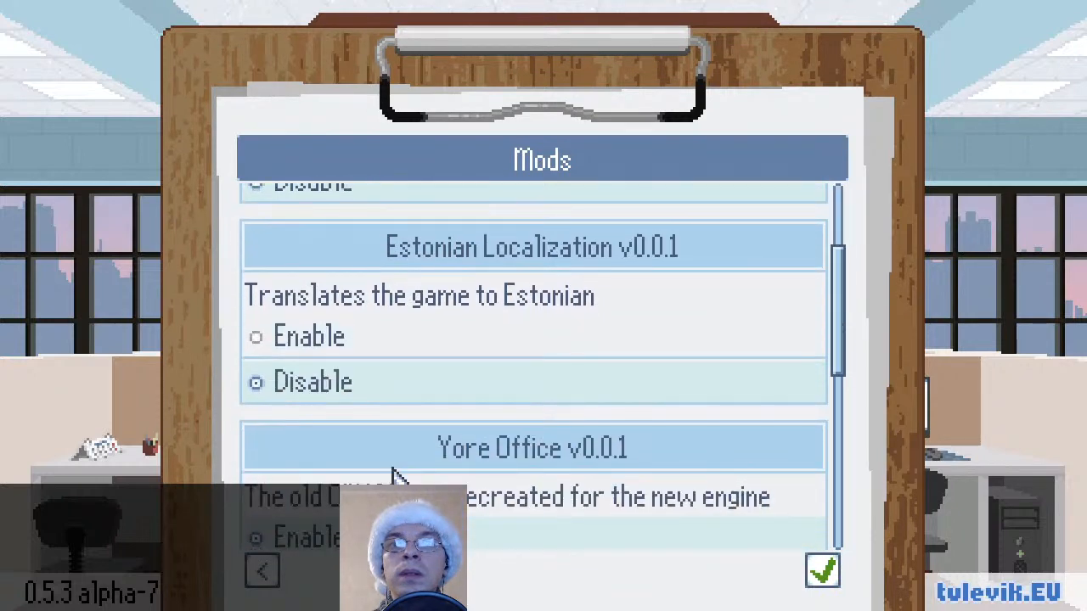
pyautogui.scroll(-6, 393, 472)
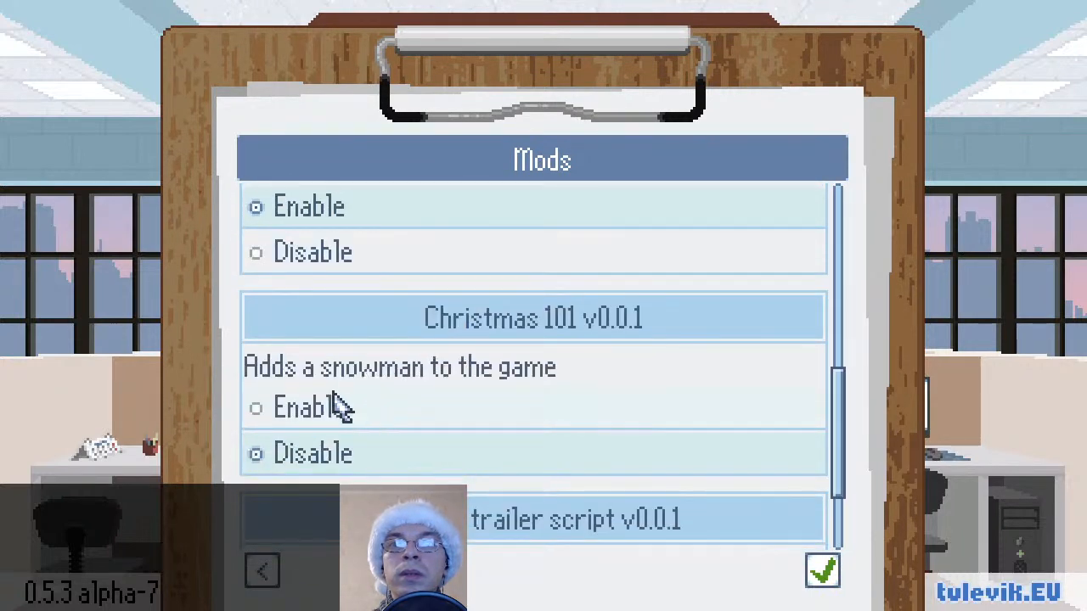
pyautogui.click(328, 412)
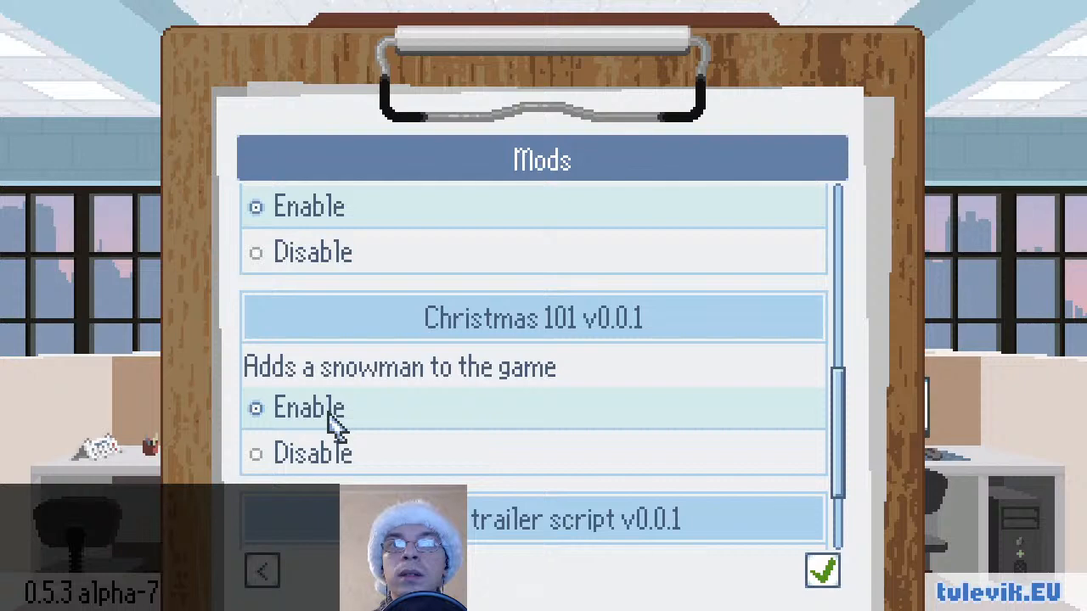
pyautogui.click(822, 574)
pyautogui.click(586, 351)
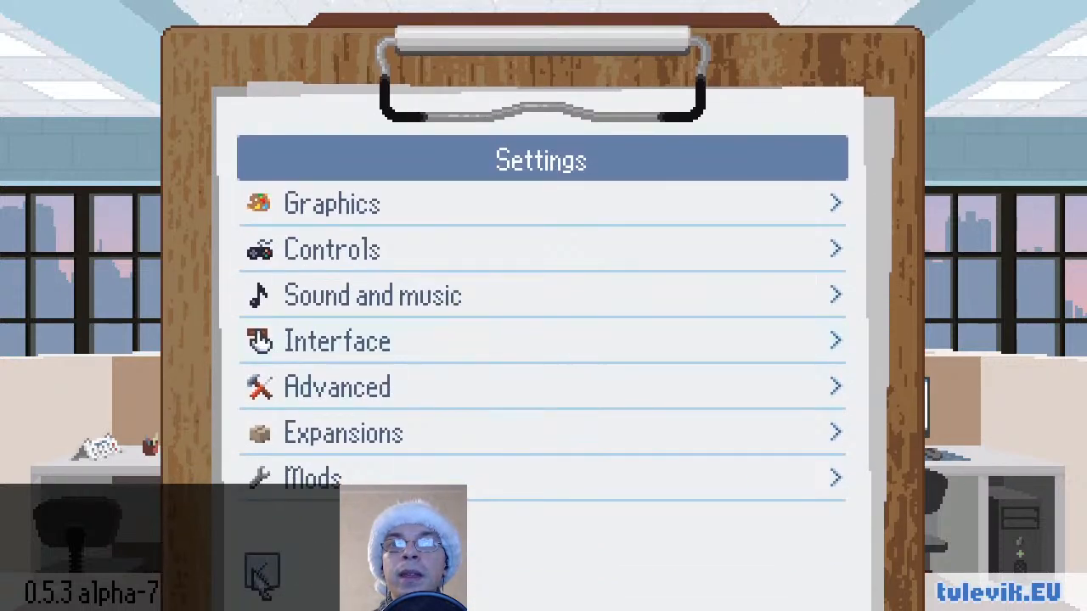
# Leave the settings and start a new game on the Alpha Demo level
pyautogui.click(254, 564)
pyautogui.click(518, 345)
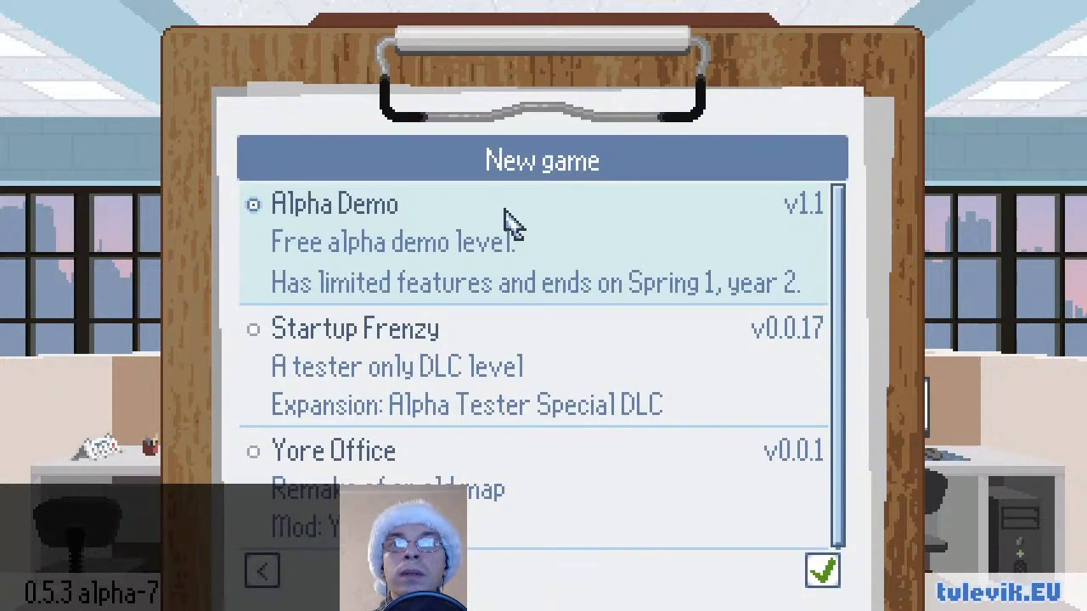
pyautogui.click(823, 573)
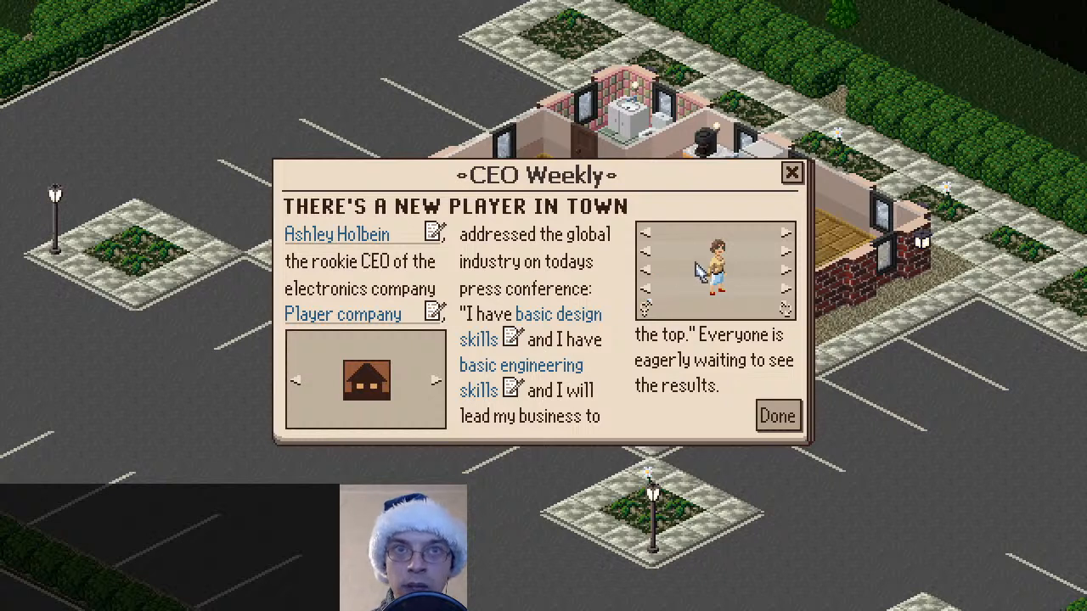
# Change the CEO character to a male figure with the snowman head and no hat
pyautogui.click(641, 309)
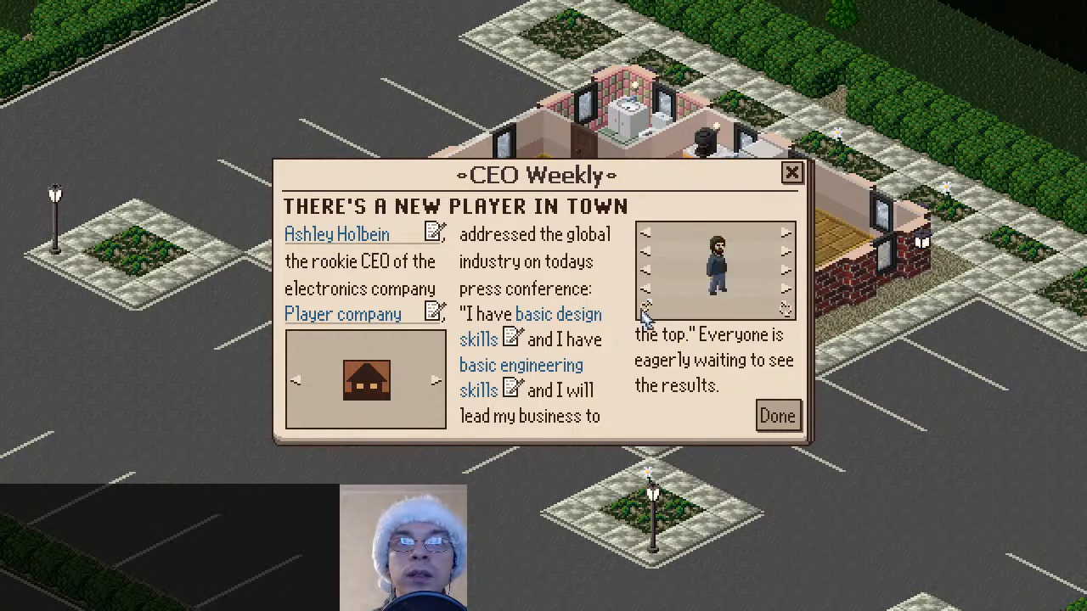
pyautogui.click(645, 236)
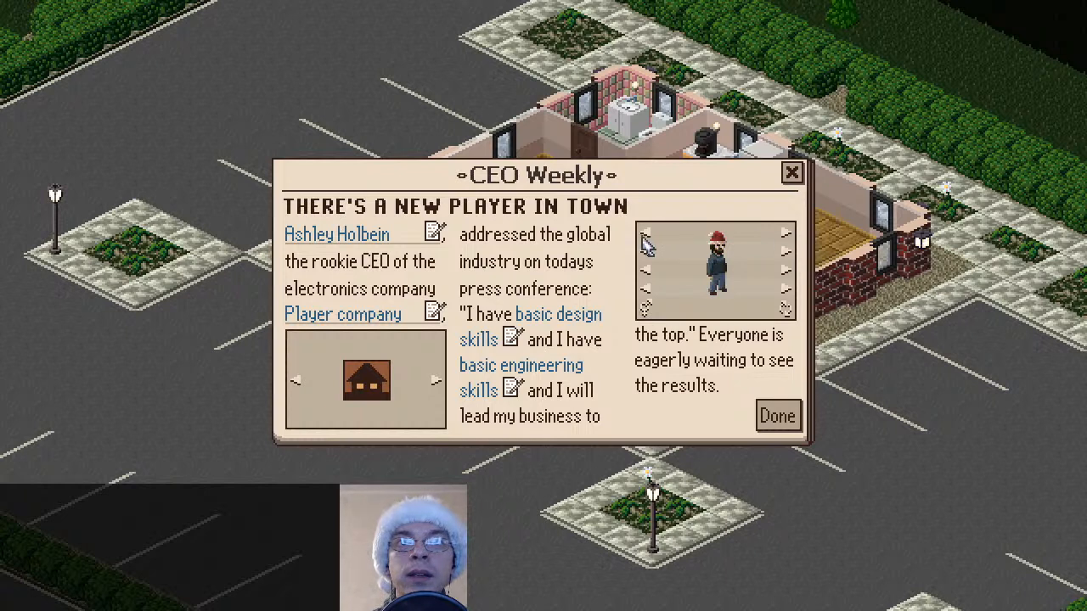
pyautogui.click(646, 236)
pyautogui.click(784, 238)
pyautogui.click(785, 237)
pyautogui.click(788, 253)
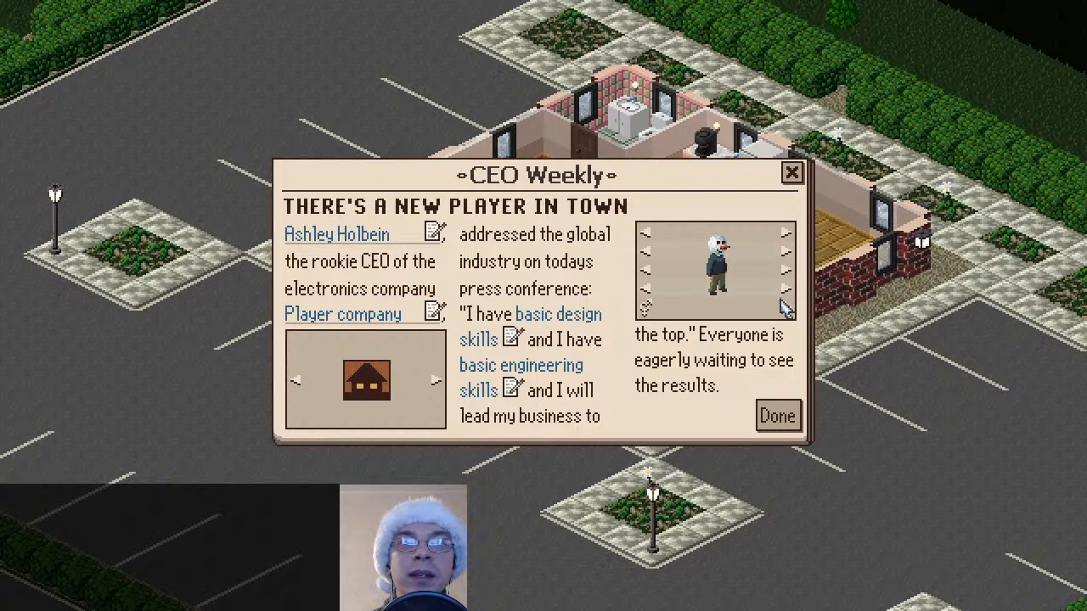
# Rotate the CEO portrait through its directions to check the snowman head from every side
pyautogui.click(788, 313)
pyautogui.click(788, 313)
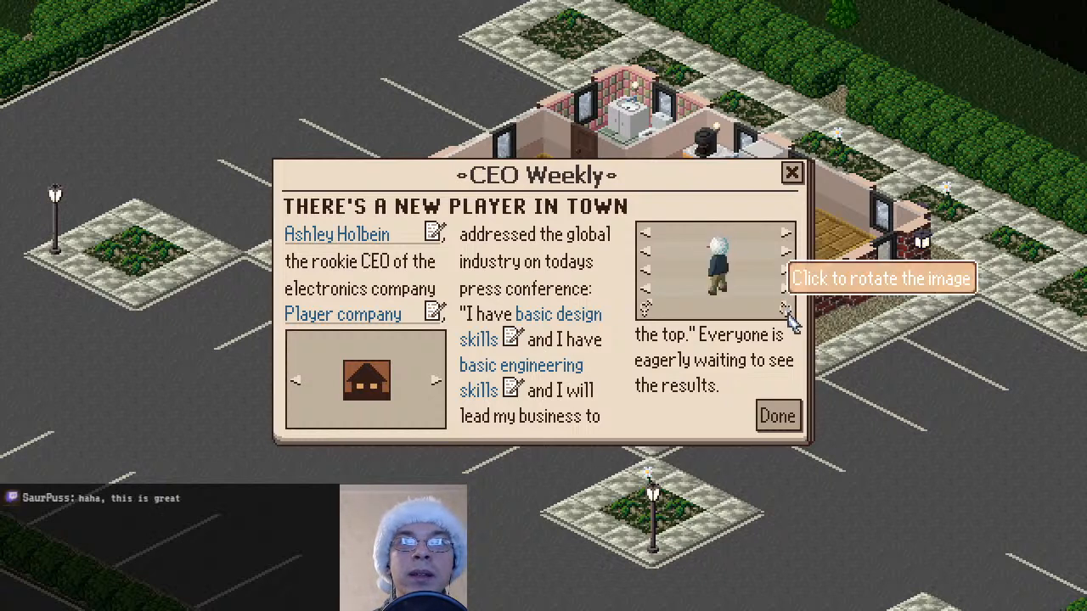
pyautogui.click(788, 313)
pyautogui.click(788, 313)
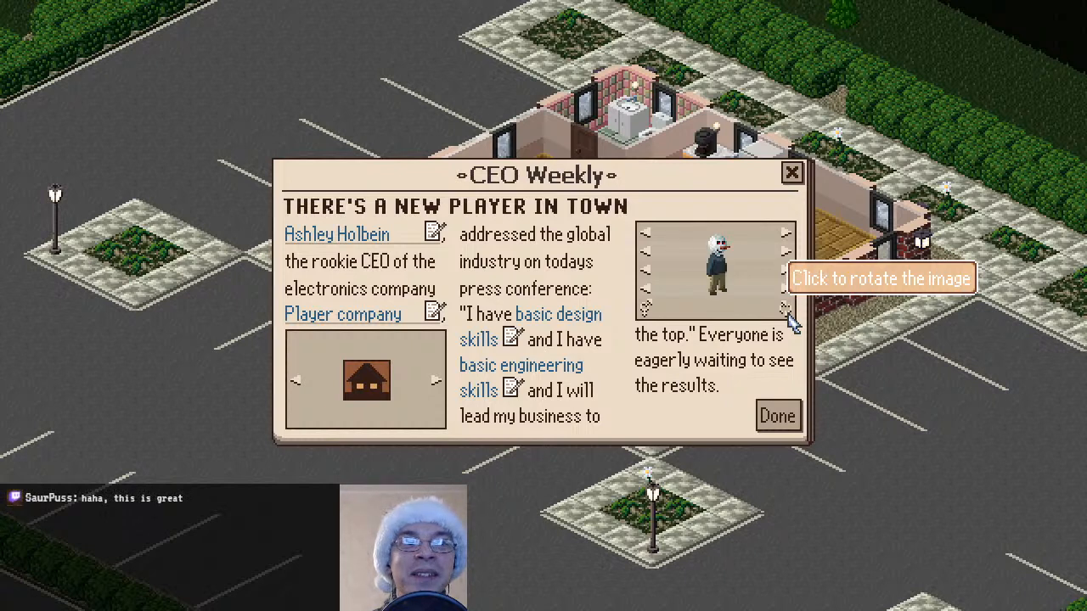
# Dress the snowman-head CEO in the light blue and white top and grey trousers
pyautogui.click(787, 270)
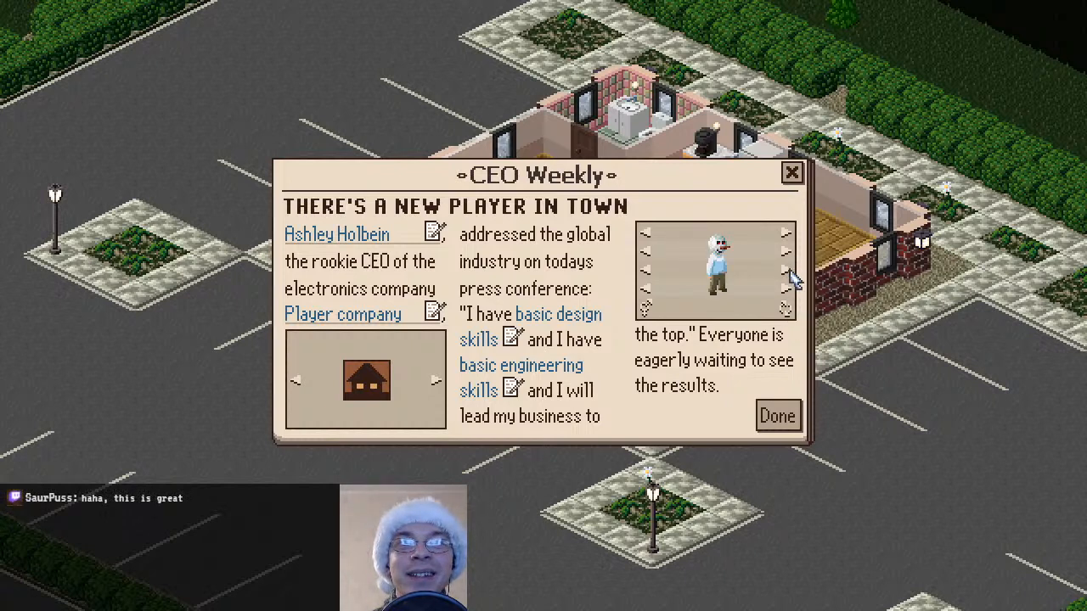
pyautogui.click(787, 270)
pyautogui.click(788, 282)
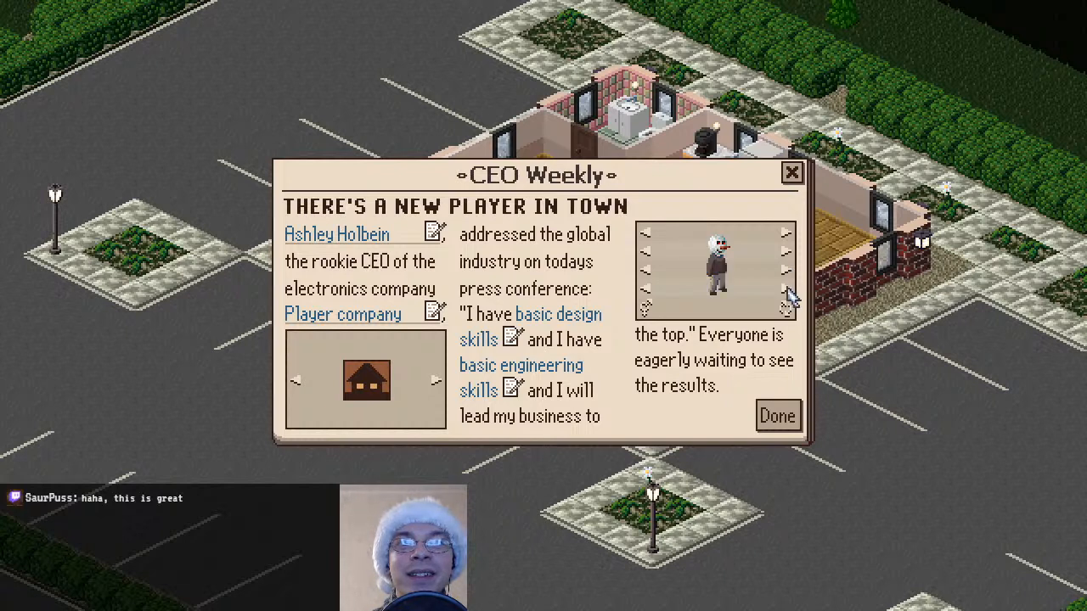
pyautogui.click(787, 282)
pyautogui.click(787, 274)
pyautogui.click(787, 274)
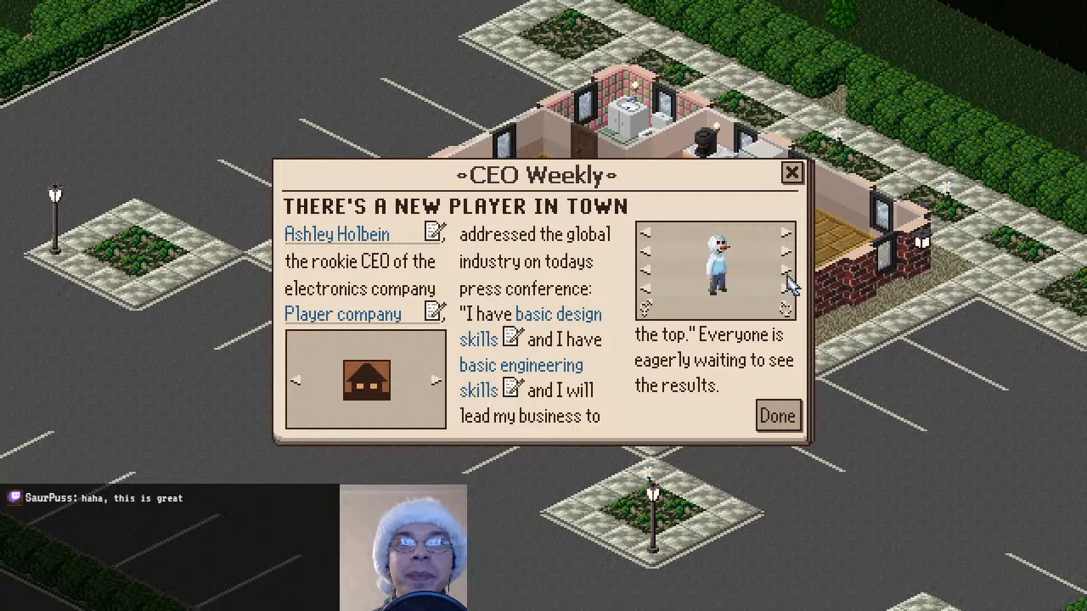
pyautogui.click(647, 273)
pyautogui.click(787, 272)
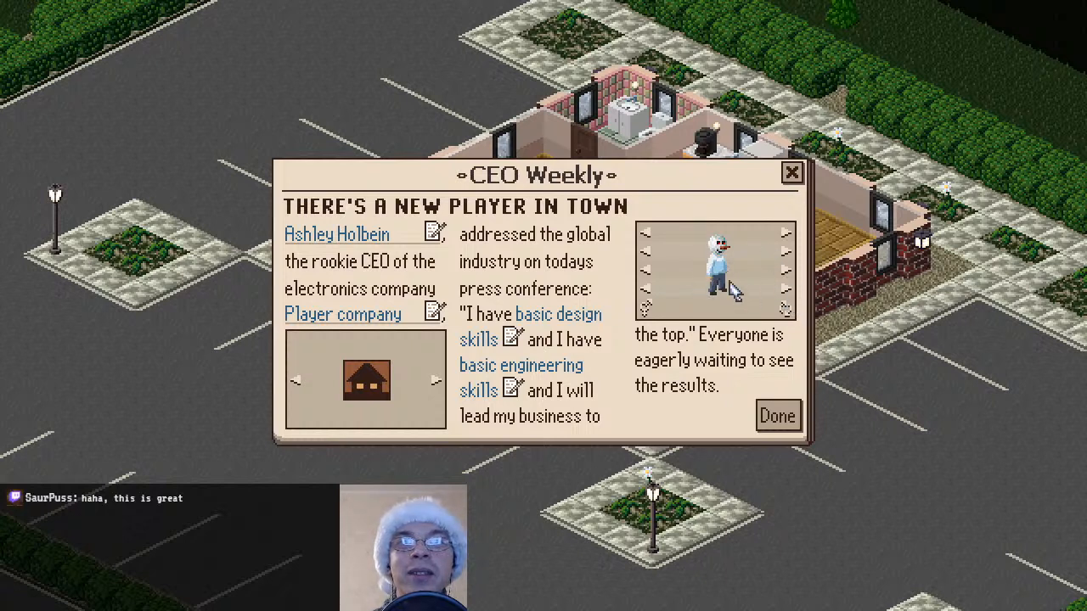
pyautogui.click(785, 291)
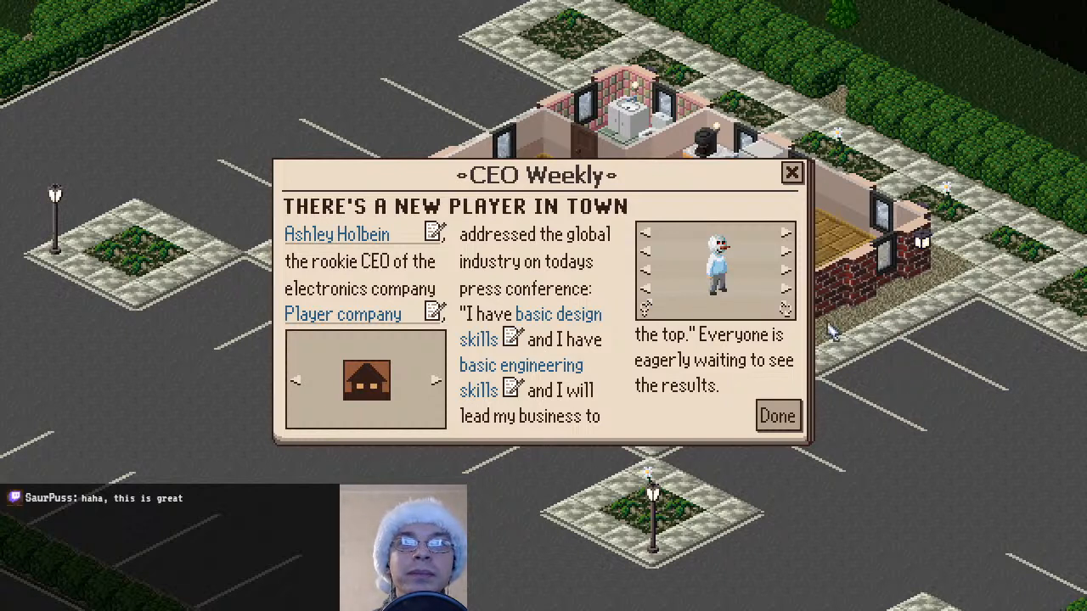
# Preview the red and blue hats on the snowman head, compare it with an ordinary head, and return to the hatless snowman
pyautogui.click(786, 234)
pyautogui.click(787, 234)
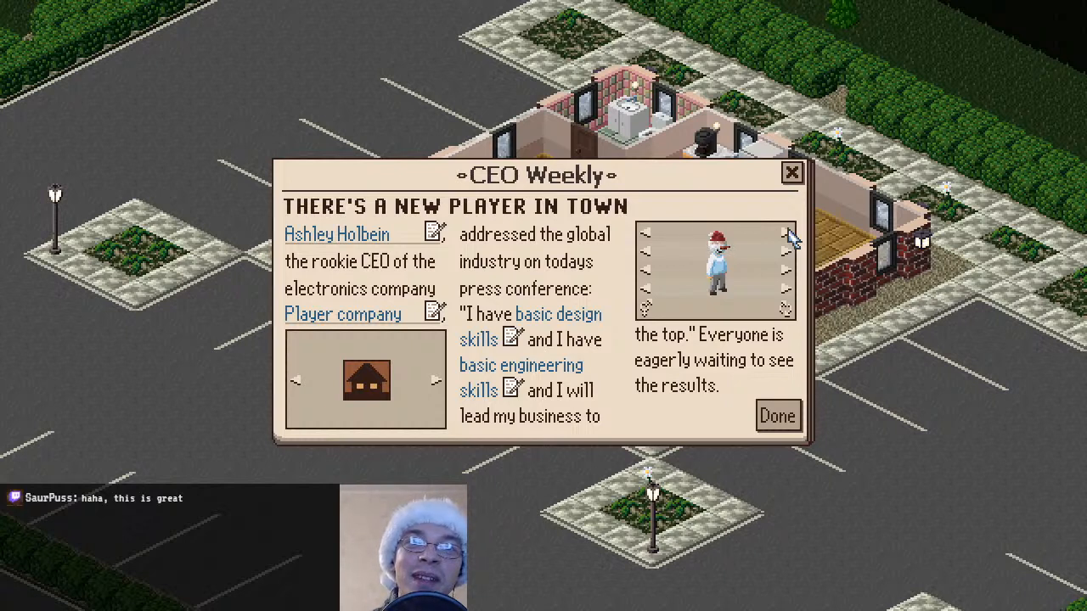
pyautogui.click(645, 234)
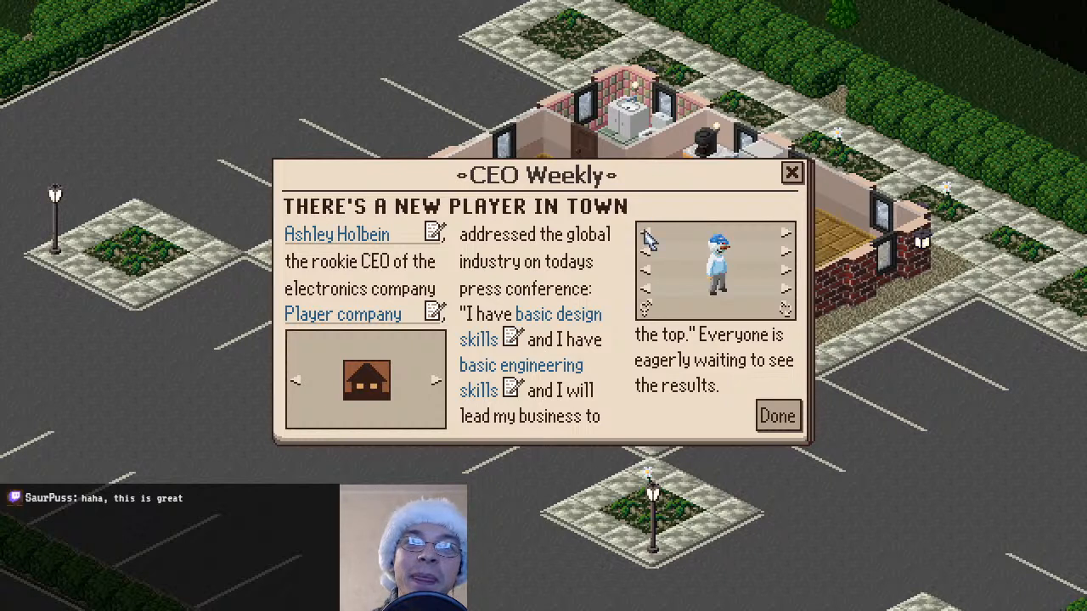
pyautogui.click(786, 235)
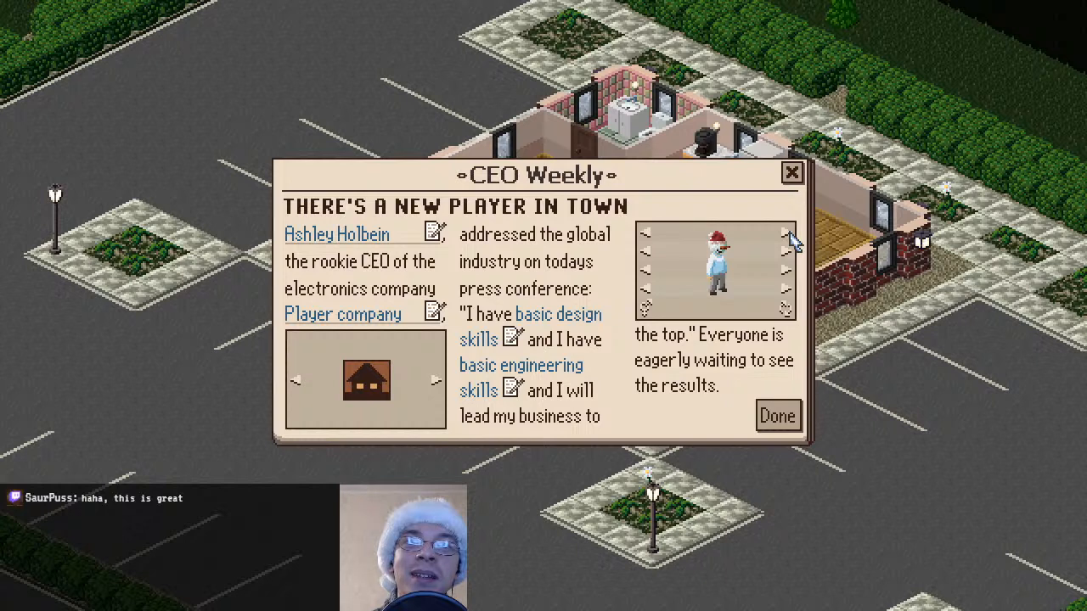
pyautogui.click(788, 235)
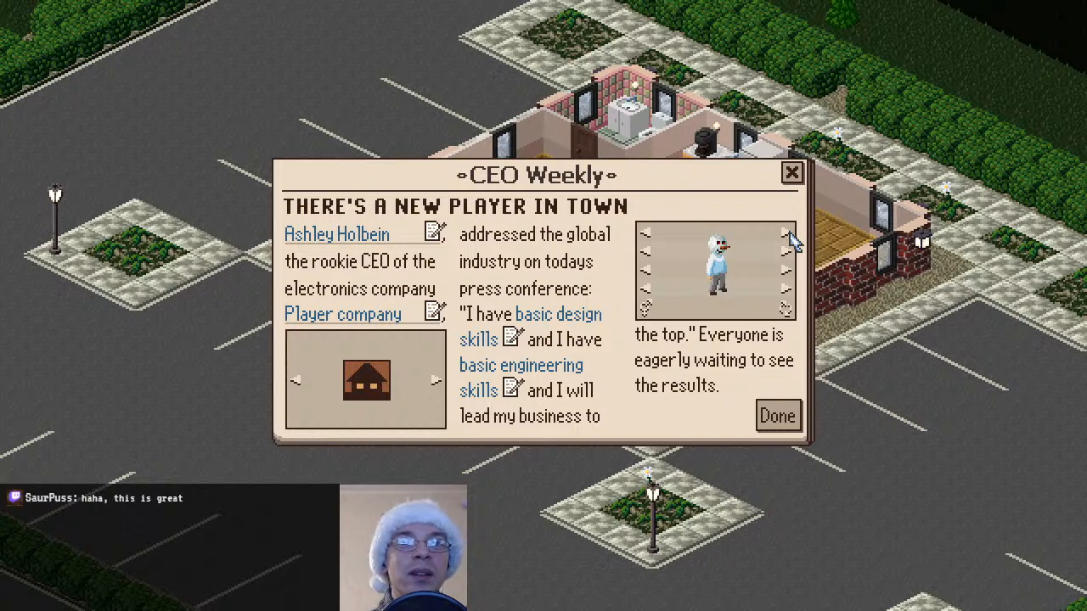
pyautogui.click(786, 252)
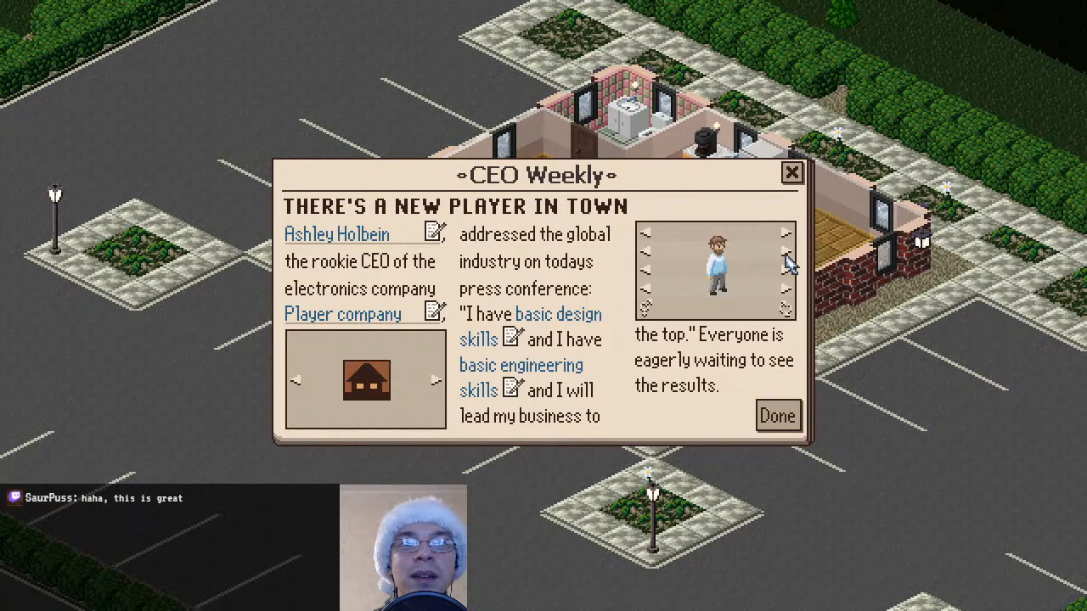
pyautogui.click(647, 252)
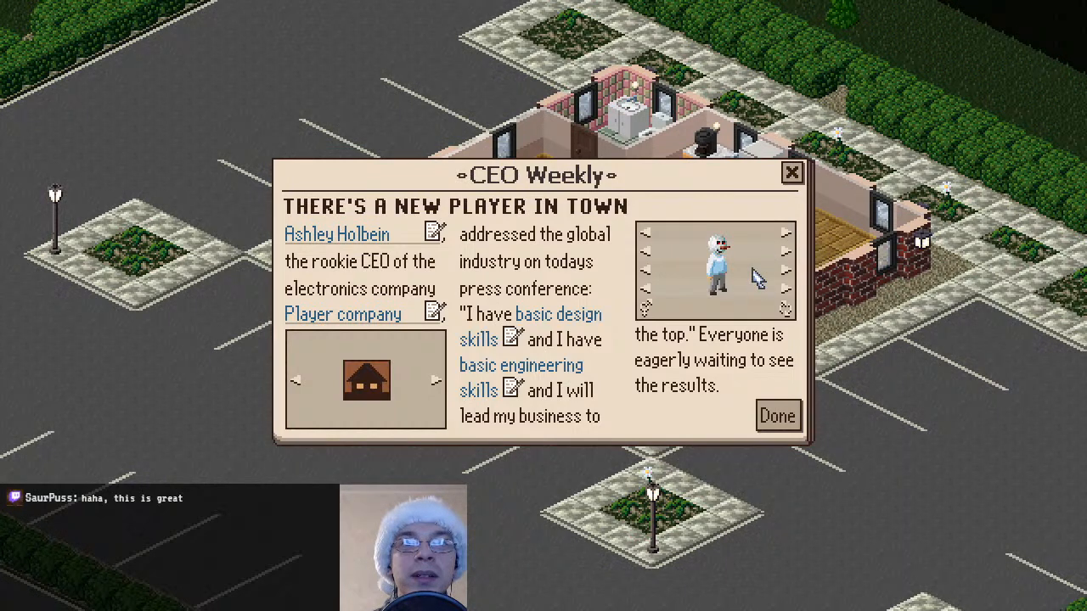
pyautogui.click(790, 235)
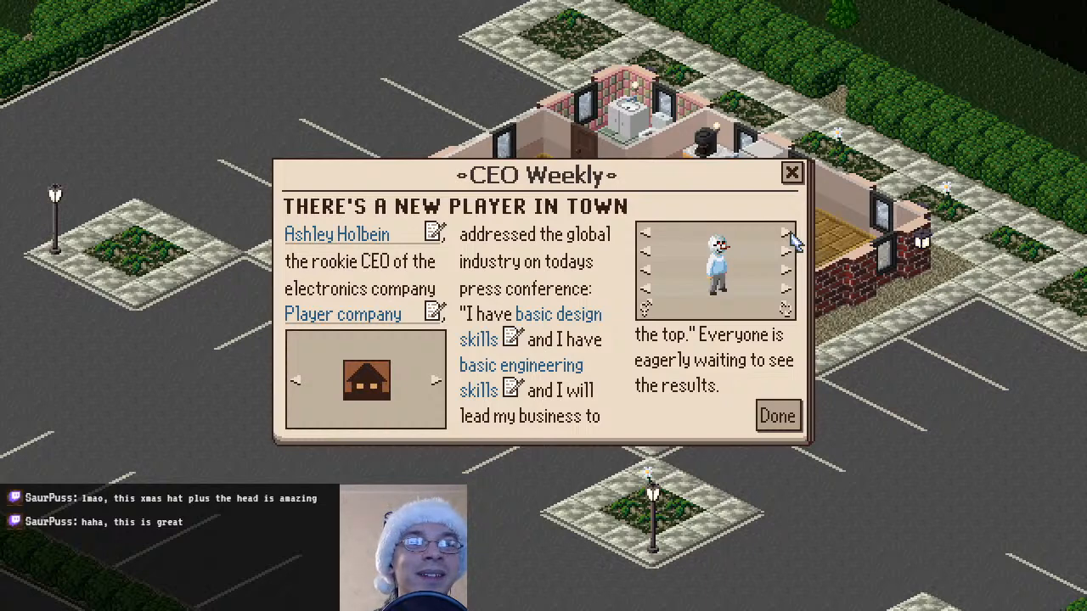
pyautogui.click(788, 235)
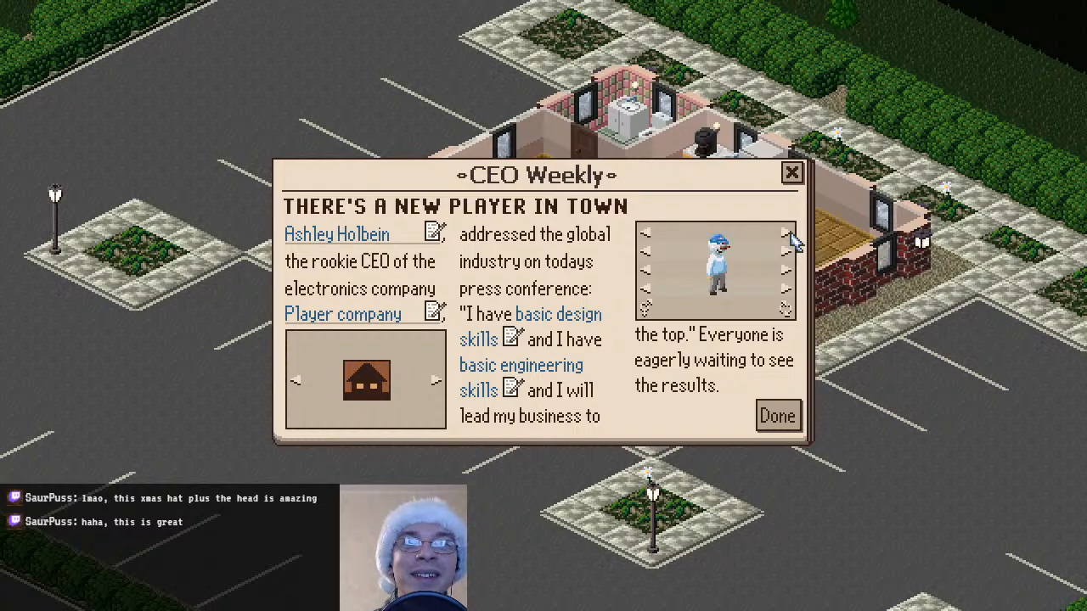
pyautogui.click(788, 235)
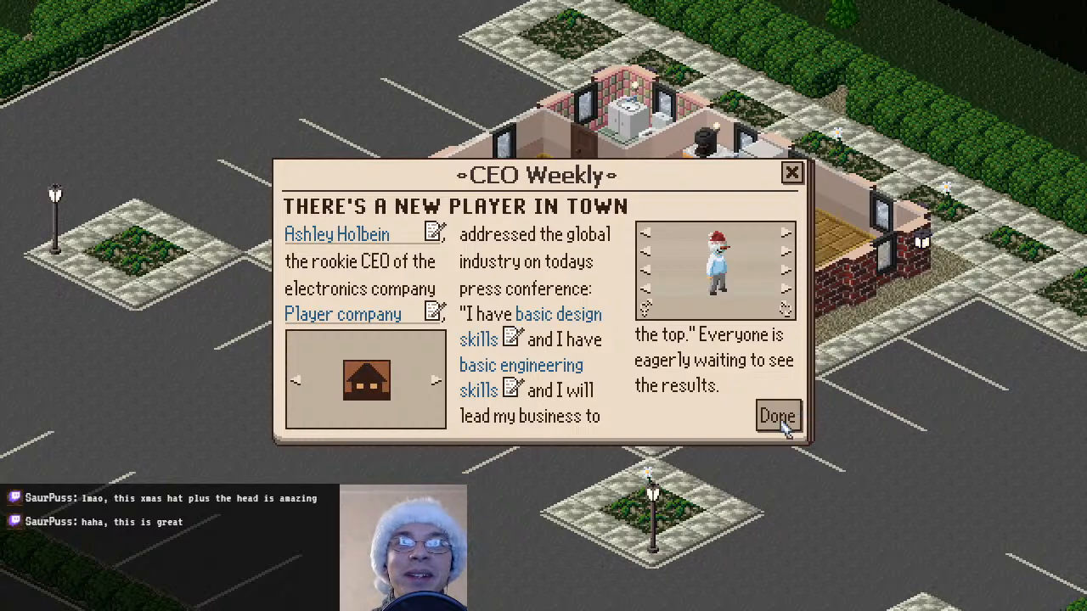
pyautogui.click(786, 235)
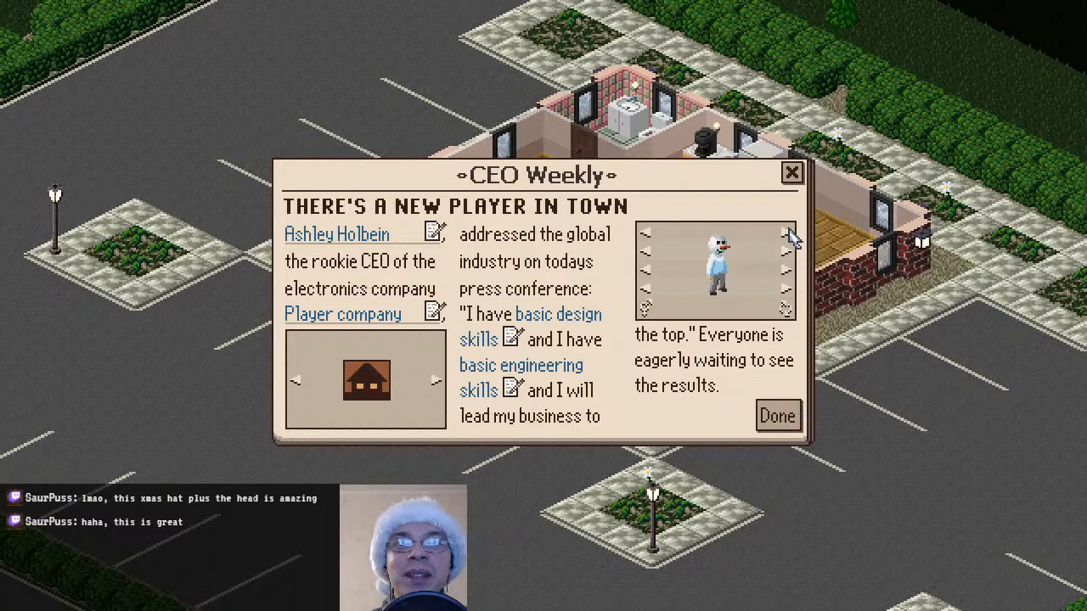
# Accept the CEO character, dismiss the startup tips article and unpause the game
pyautogui.click(778, 418)
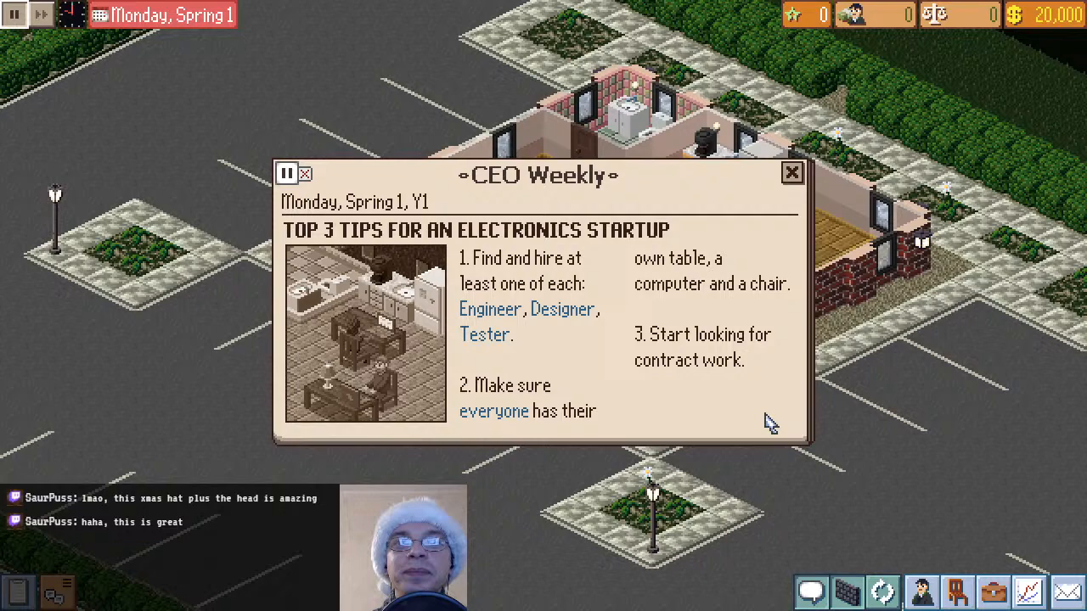
pyautogui.click(791, 173)
pyautogui.scroll(4, 662, 442)
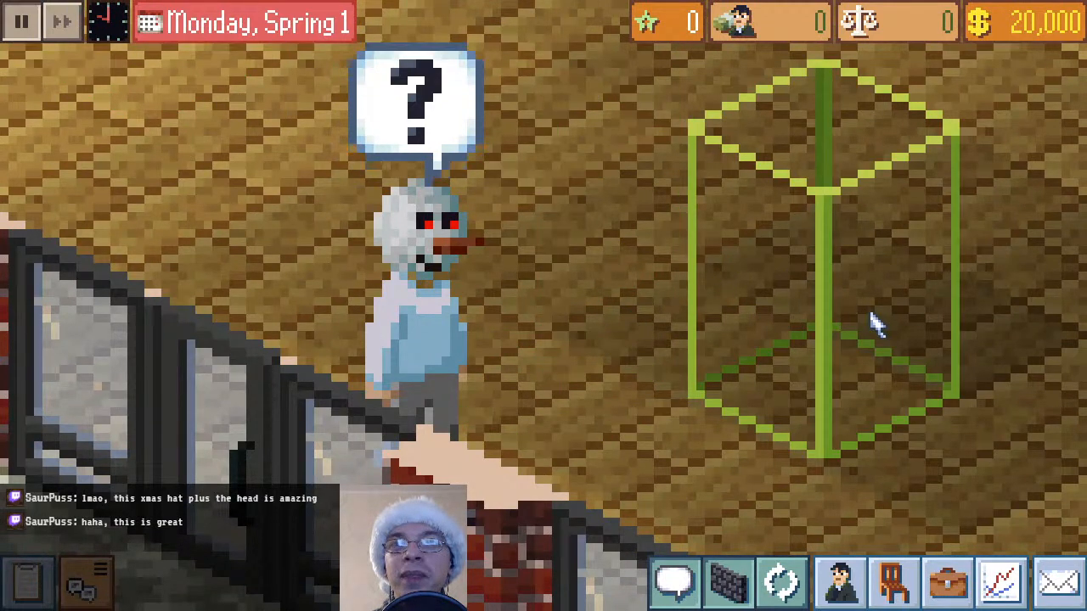
pyautogui.click(24, 26)
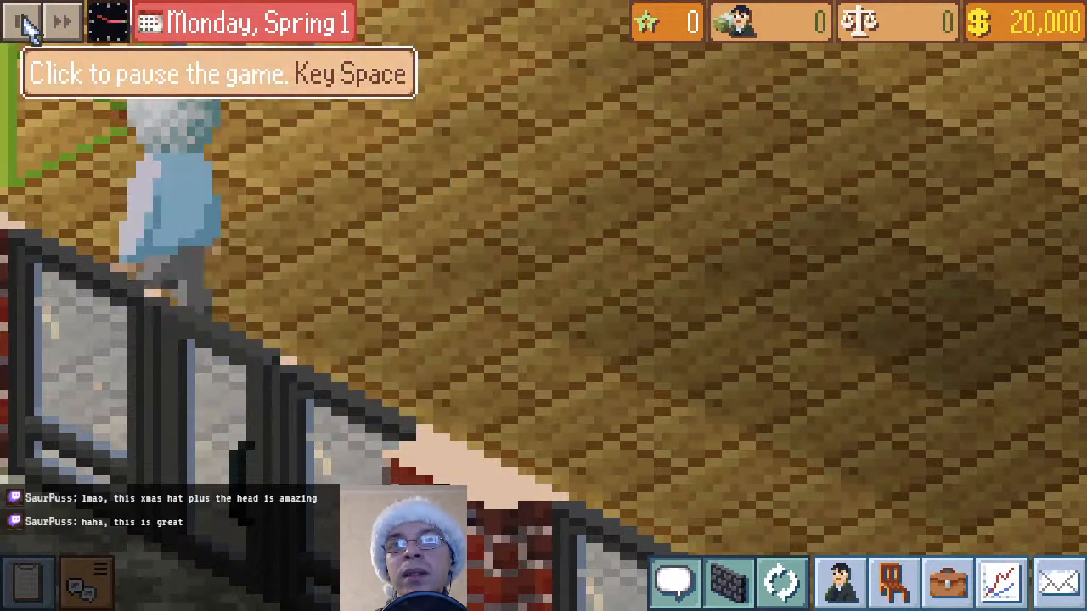
# Follow the snowman-head CEO to the desk and examine the head from behind while seated
pyautogui.moveTo(354, 320); pyautogui.dragTo(881, 527)
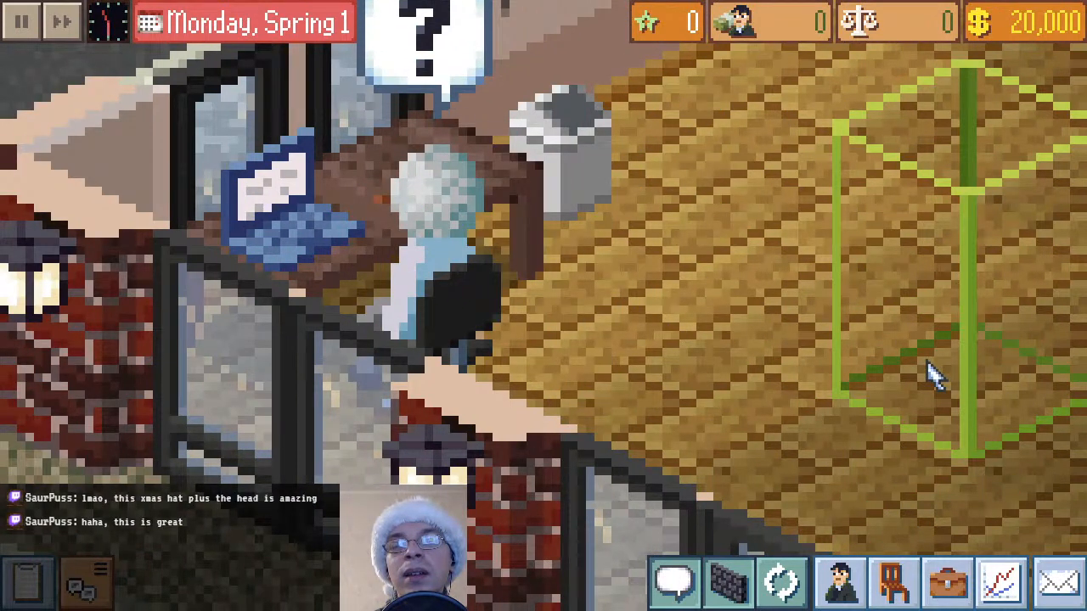
pyautogui.moveTo(934, 373); pyautogui.dragTo(564, 383)
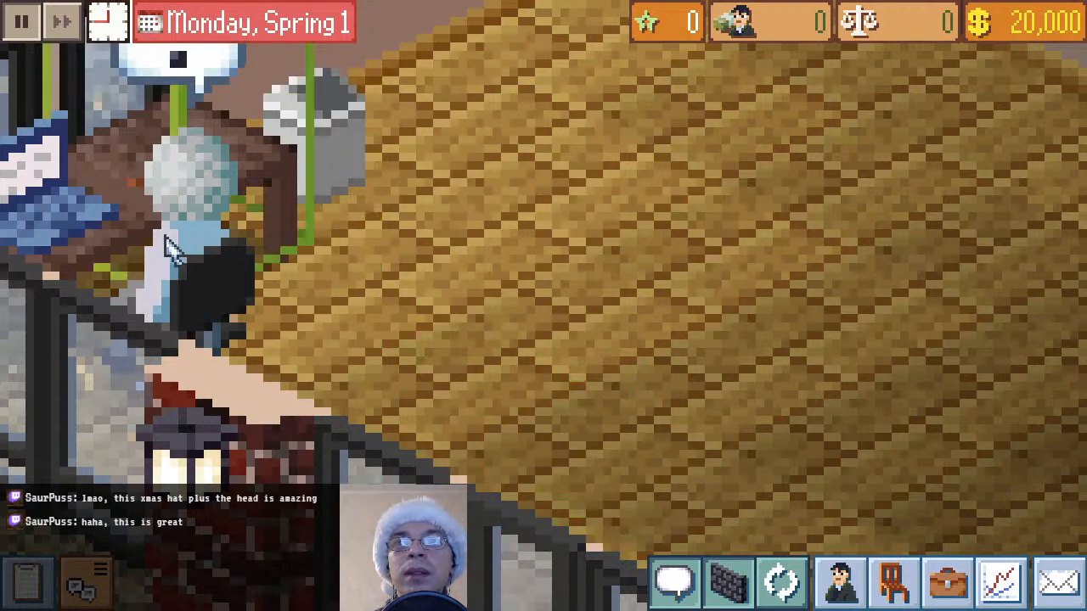
pyautogui.moveTo(432, 201); pyautogui.dragTo(635, 245)
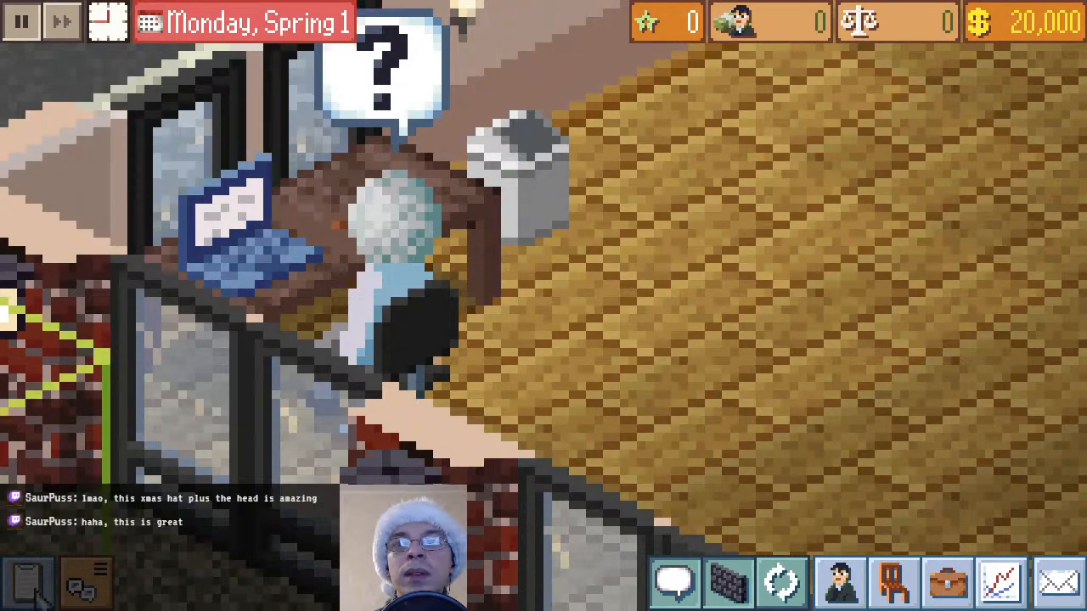
pyautogui.click(27, 581)
pyautogui.click(545, 245)
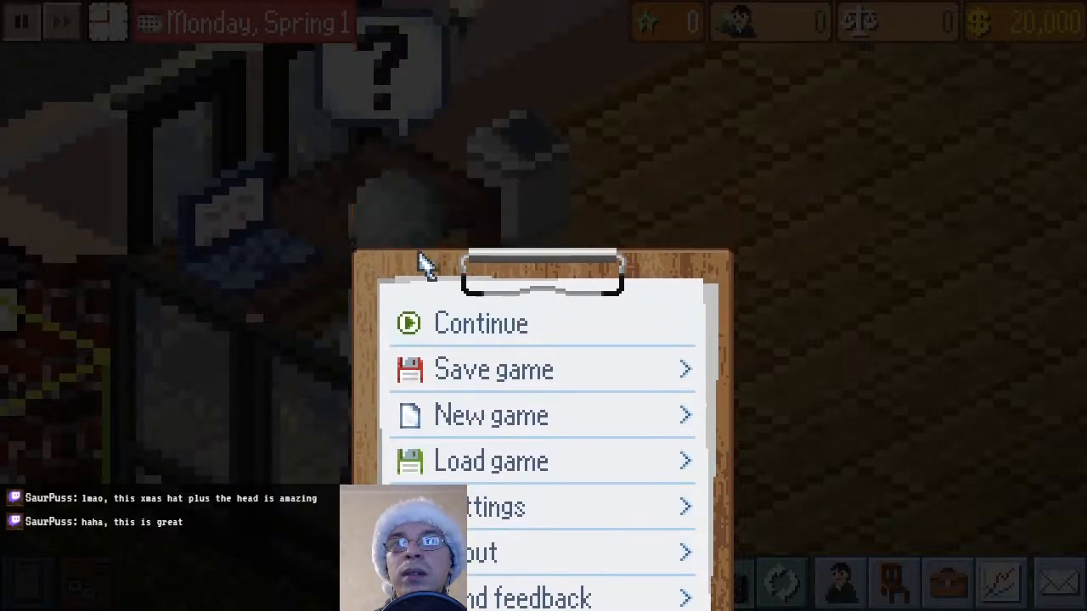
pyautogui.click(89, 581)
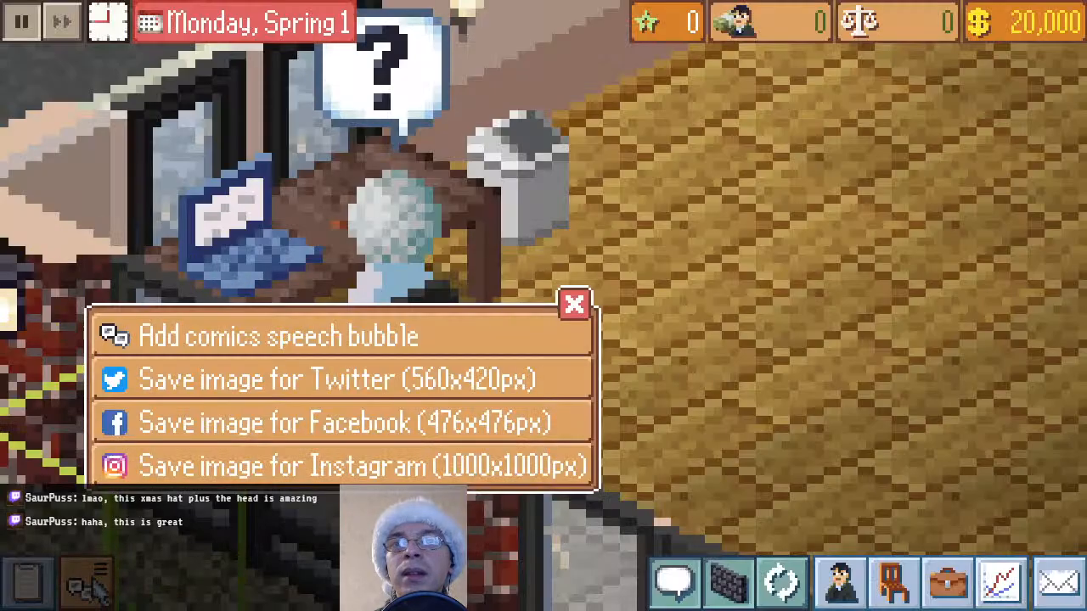
pyautogui.click(574, 304)
pyautogui.click(900, 578)
# Hire the snowman-headed Level 1 Manager from the applicant CVs and check how the new employee looks in the office
pyautogui.click(841, 582)
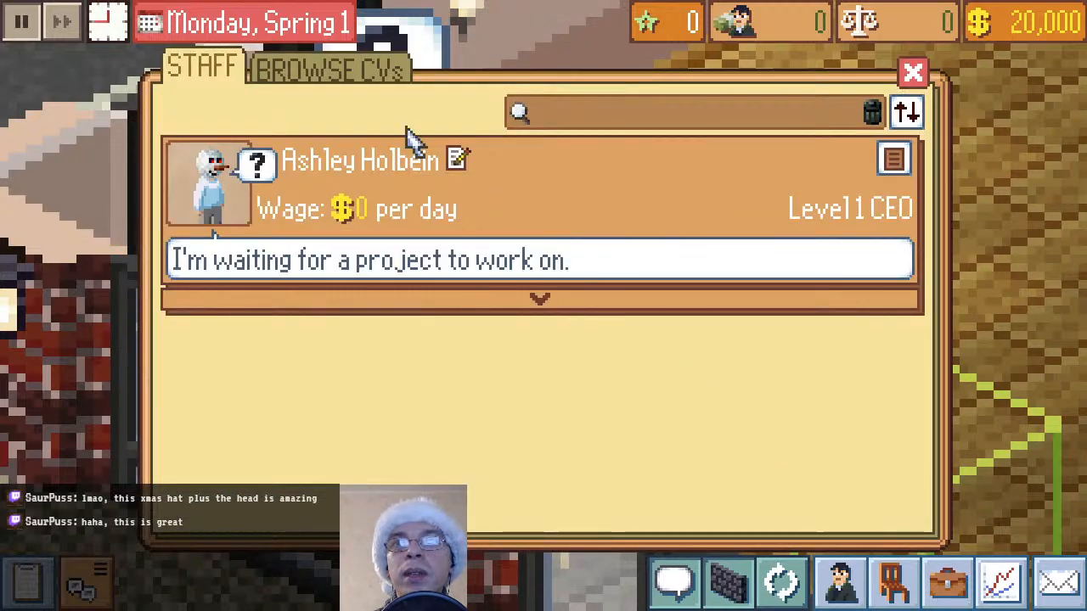
pyautogui.click(365, 76)
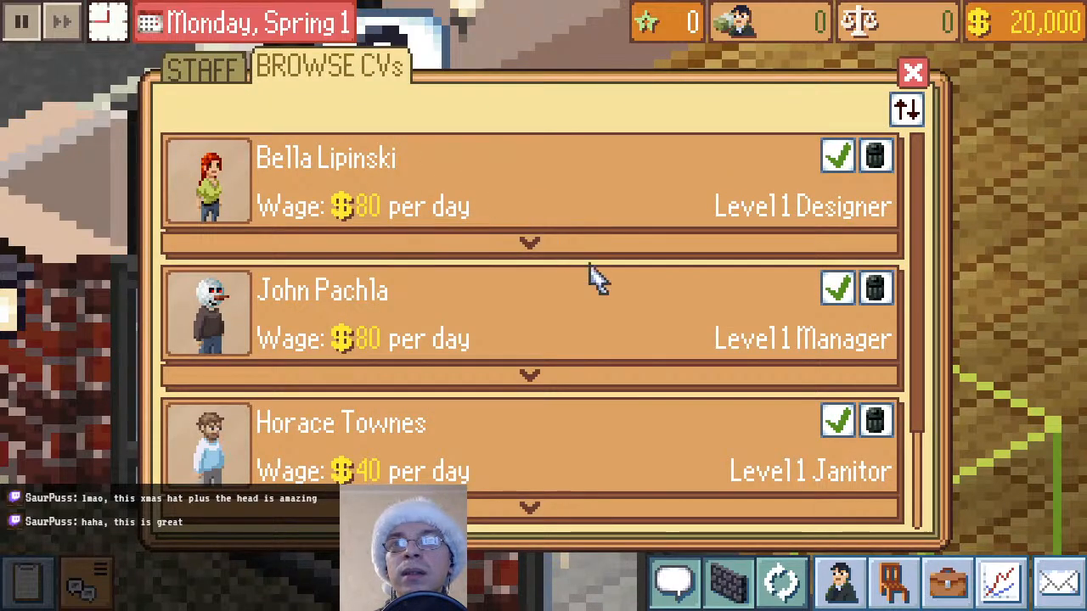
pyautogui.click(837, 289)
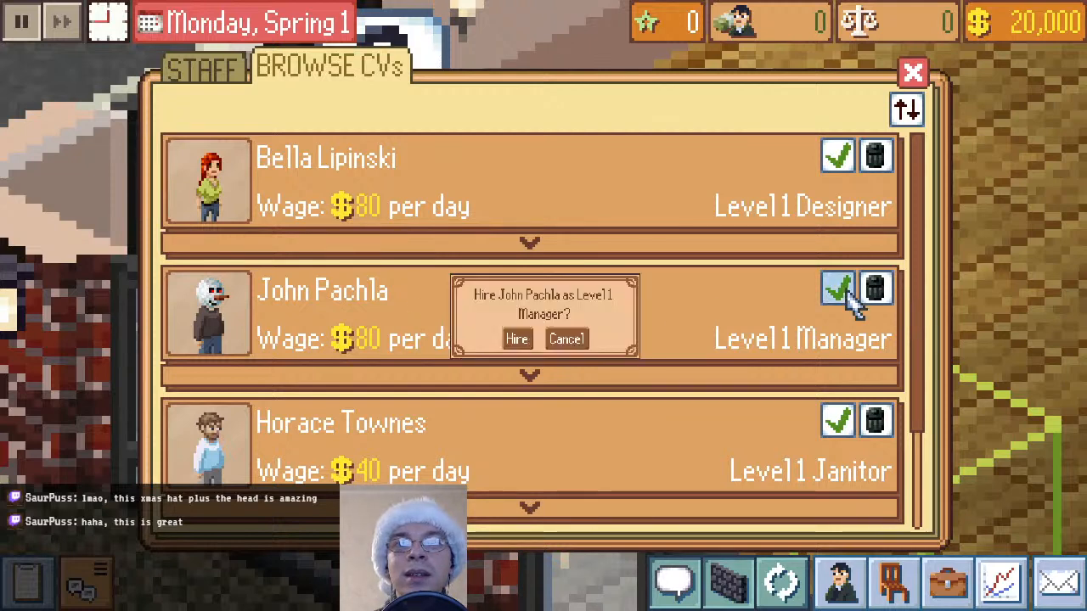
pyautogui.click(486, 350)
pyautogui.click(828, 271)
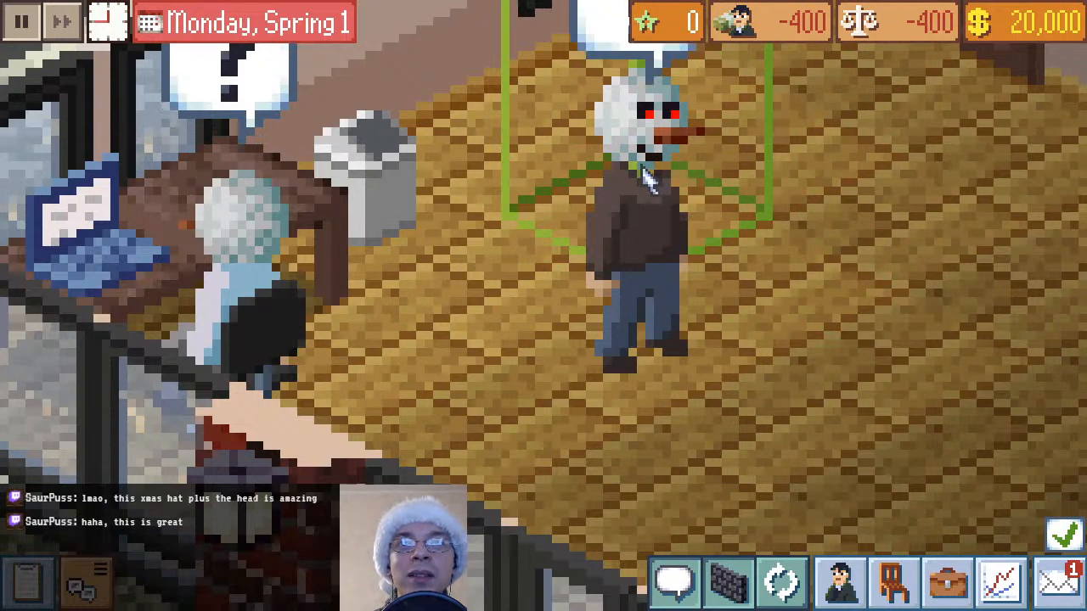
pyautogui.scroll(-3, 1007, 315)
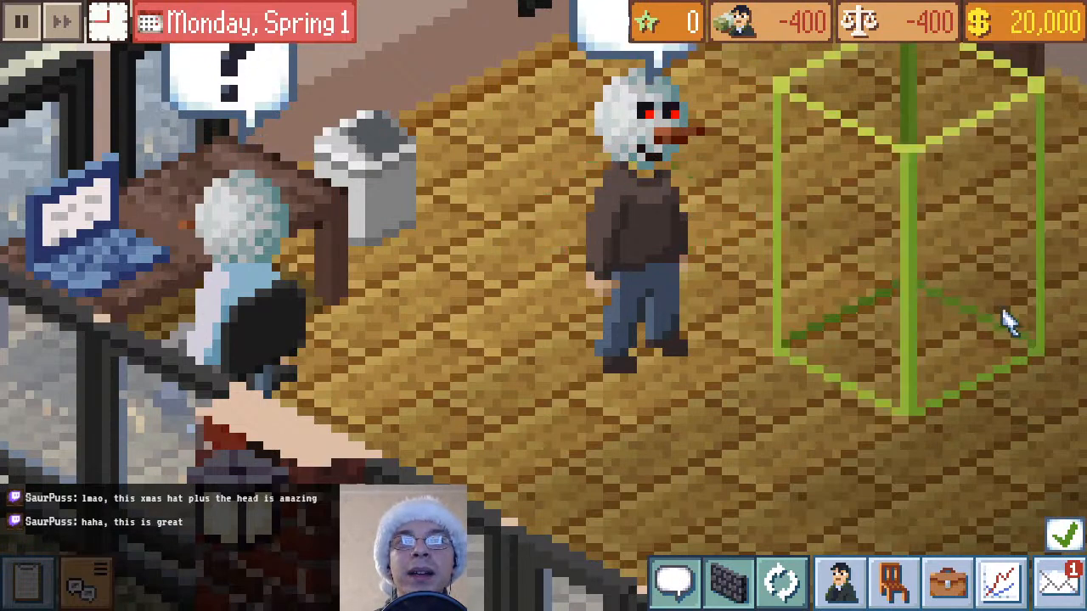
# Look through the remaining applicant CVs and return to the office
pyautogui.scroll(3, 903, 517)
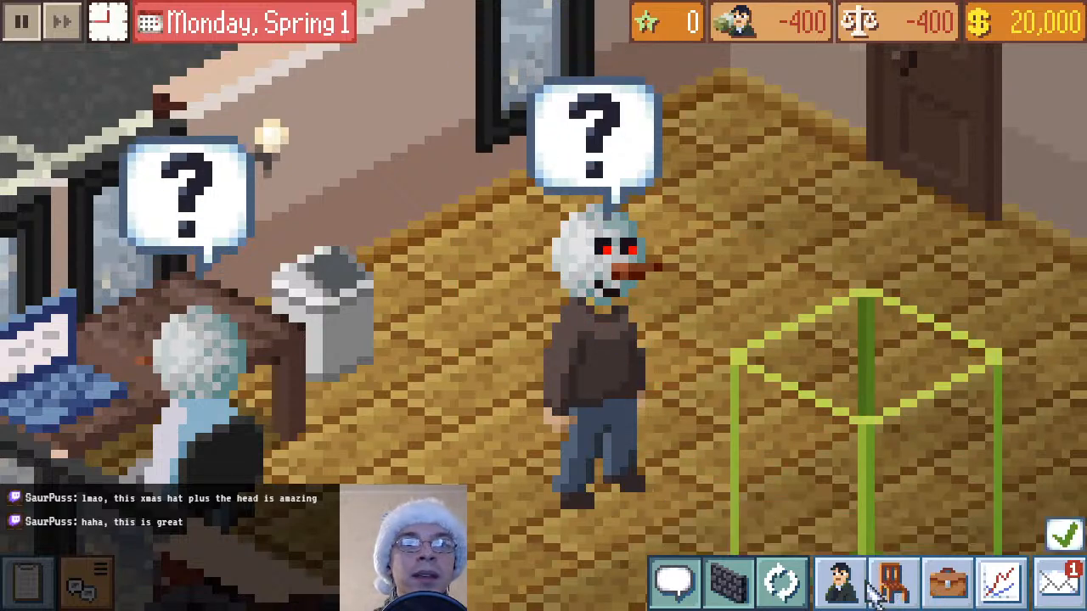
pyautogui.click(840, 583)
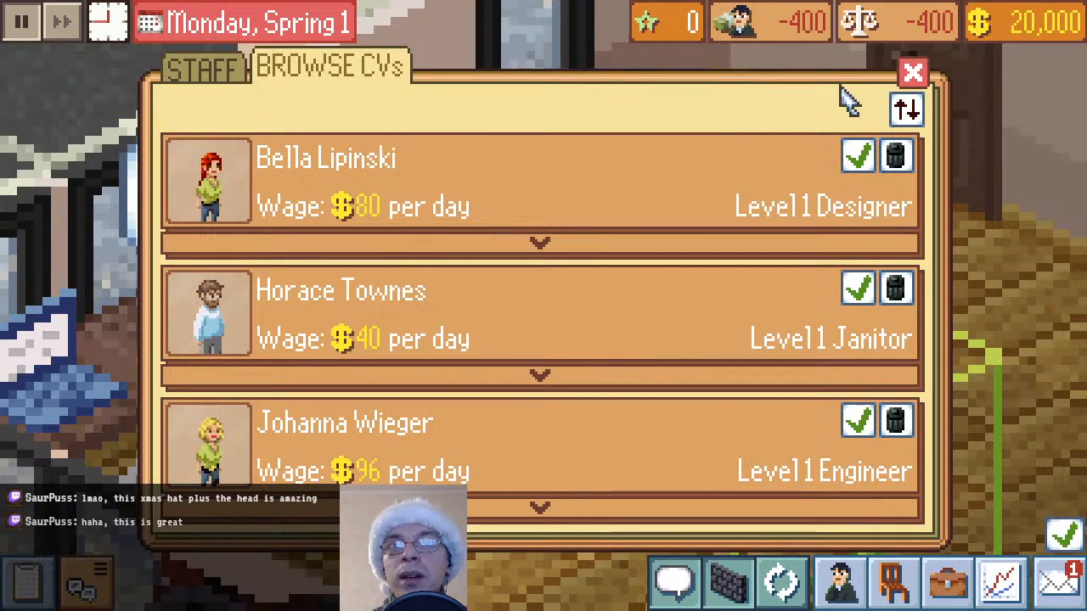
pyautogui.click(911, 75)
# Follow the snowman-headed manager through the office to the coffee machine and pause the game
pyautogui.scroll(-3, 422, 319)
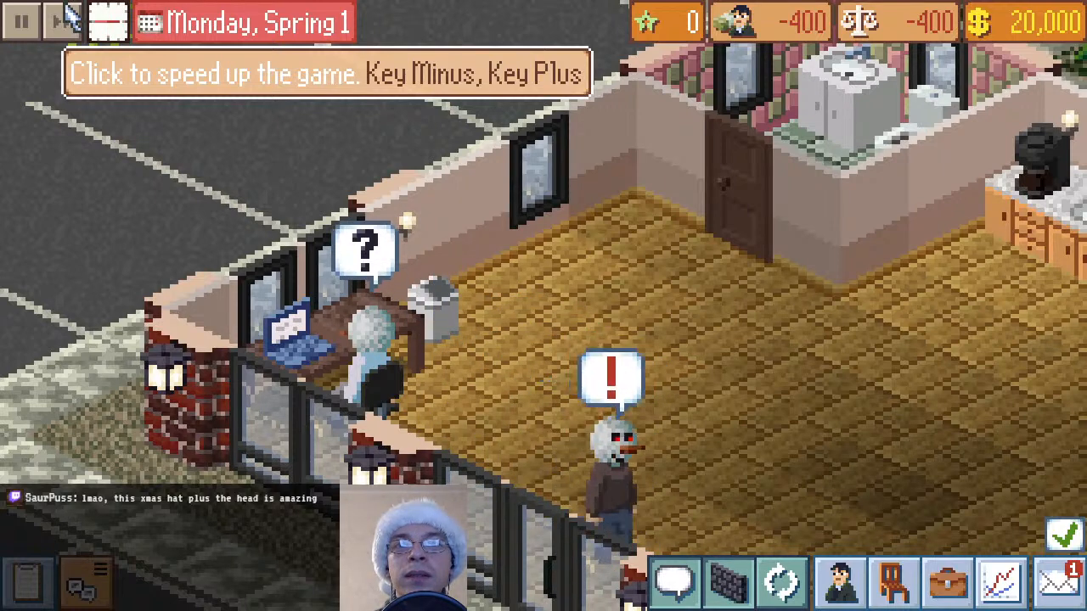
pyautogui.scroll(-1, 856, 382)
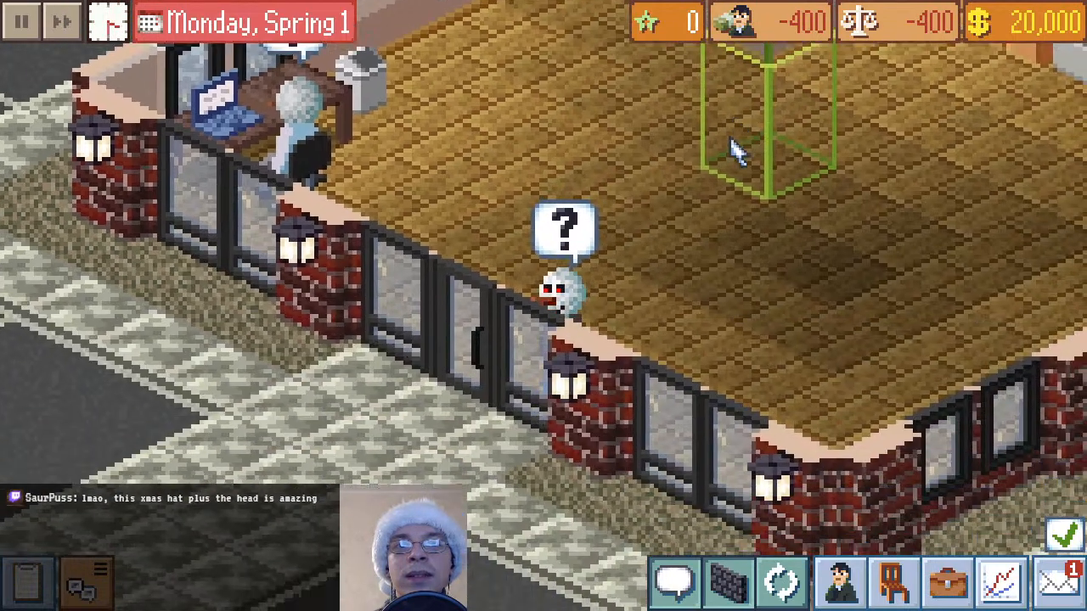
pyautogui.scroll(1, 834, 356)
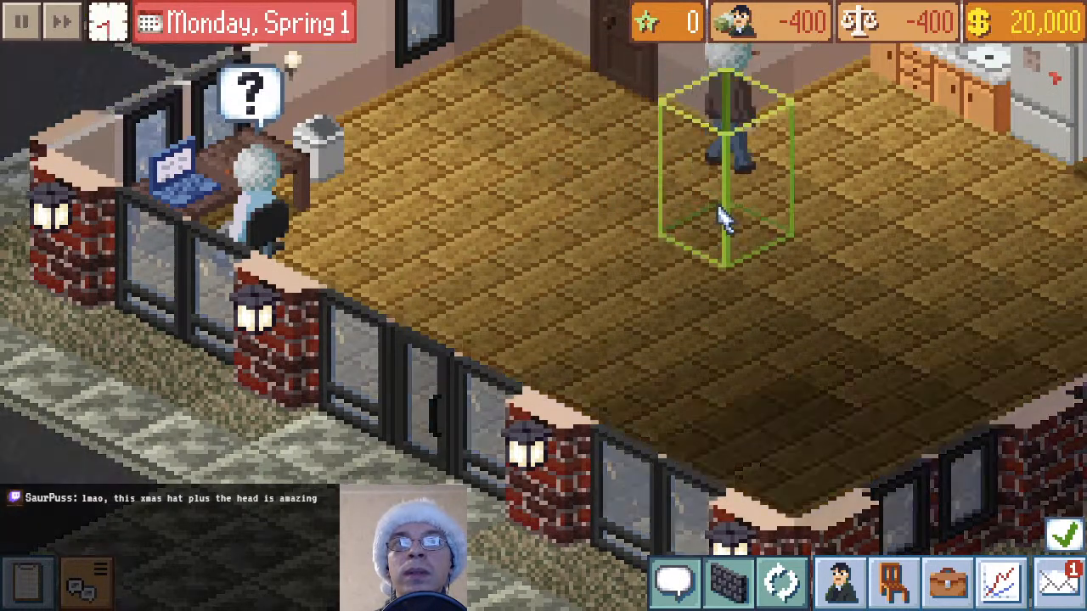
pyautogui.moveTo(686, 248); pyautogui.dragTo(465, 388)
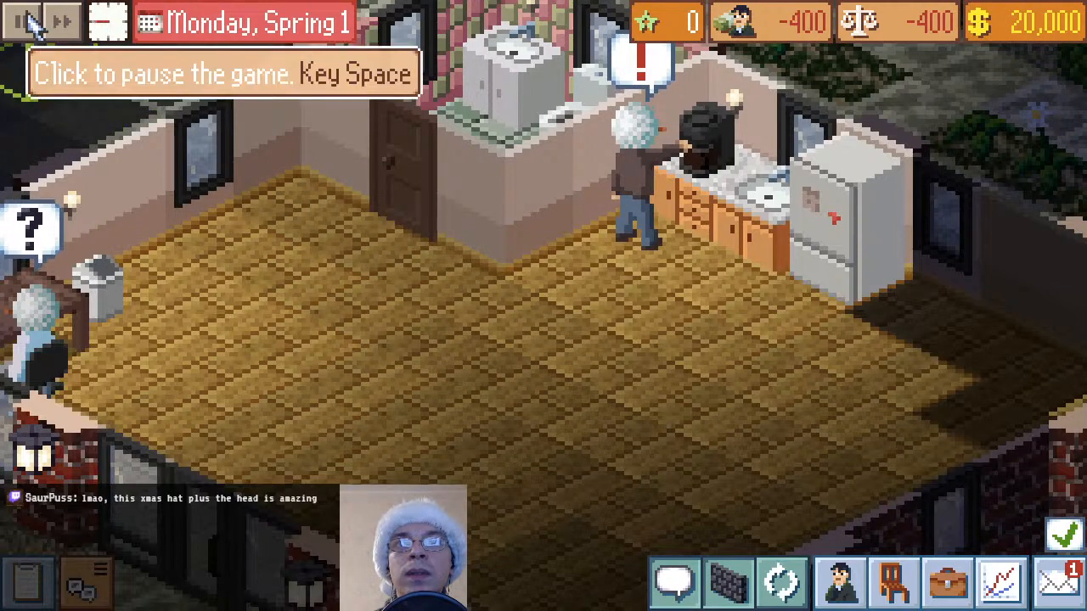
pyautogui.click(30, 21)
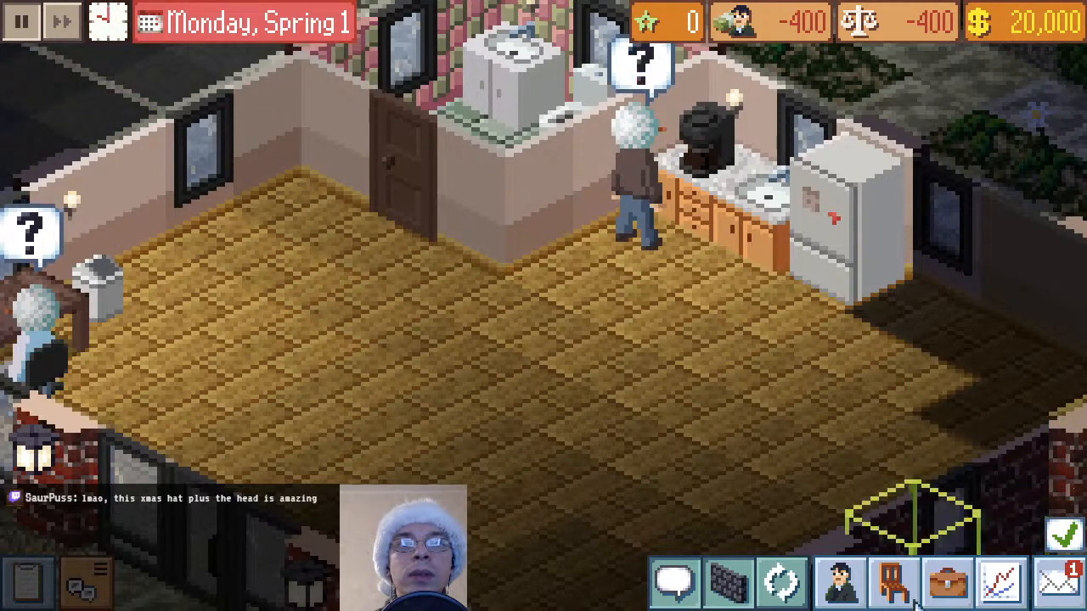
# Rotate the map clockwise to view the snowman-headed manager at the coffee machine from the other sides
pyautogui.click(801, 590)
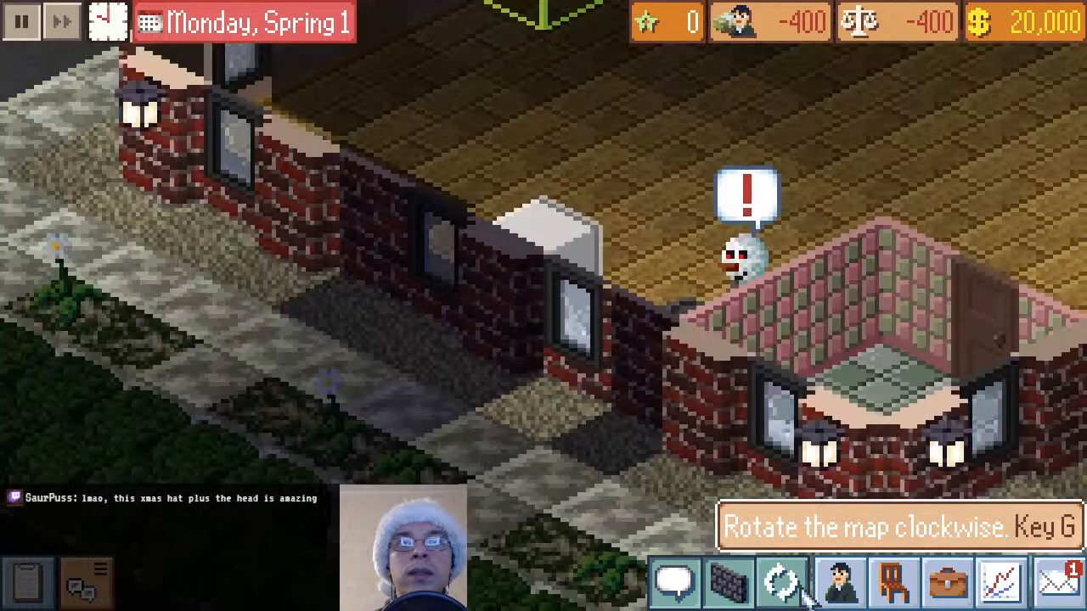
pyautogui.click(807, 596)
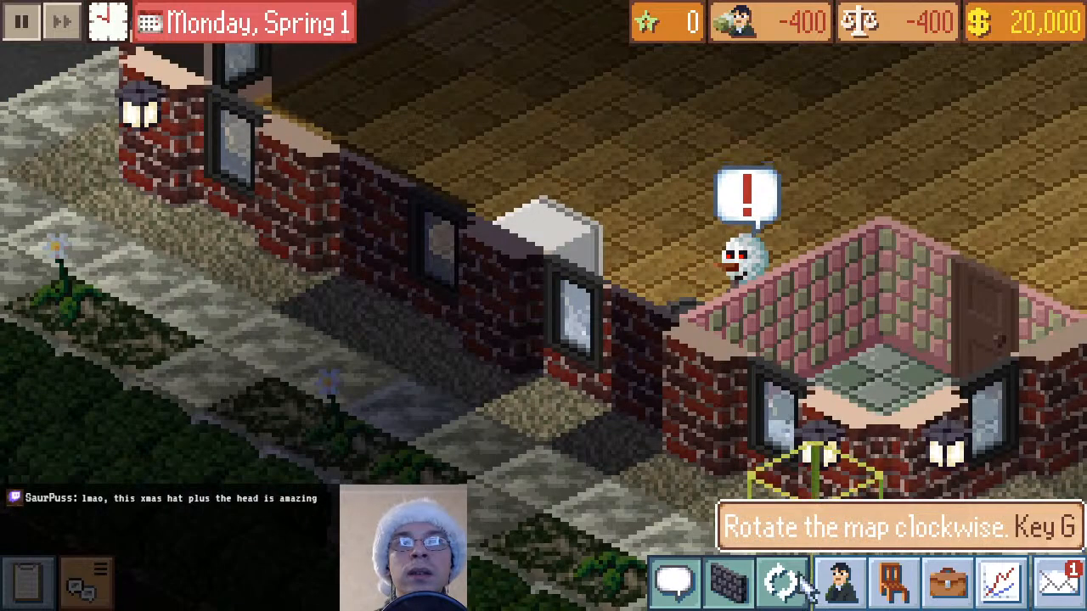
pyautogui.click(777, 586)
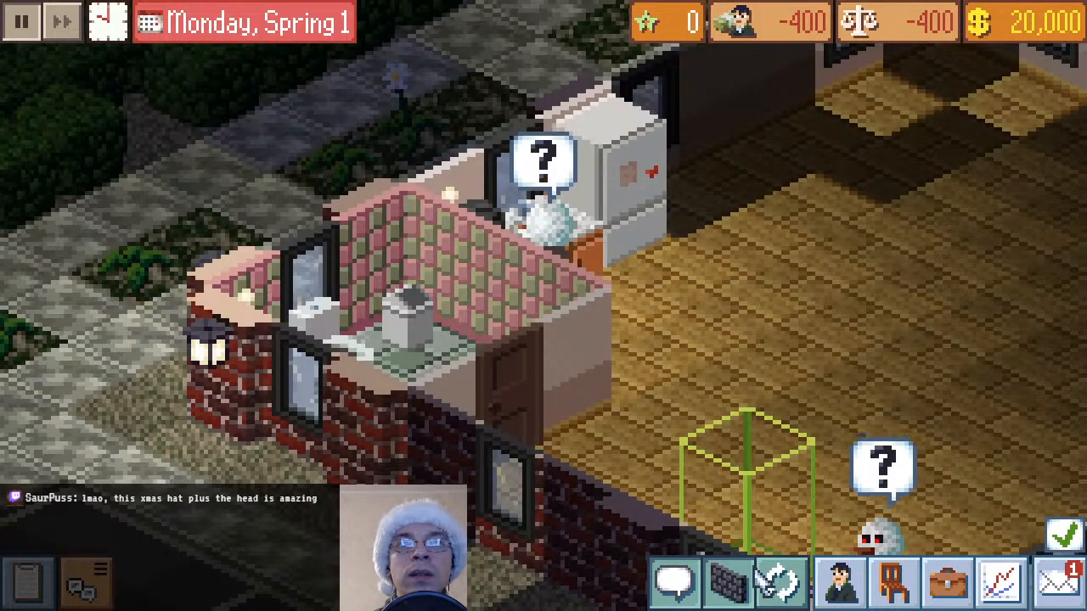
# Hide the office walls and rotate the map through its orientations to examine the manager's snowman head up close
pyautogui.click(728, 582)
pyautogui.click(791, 587)
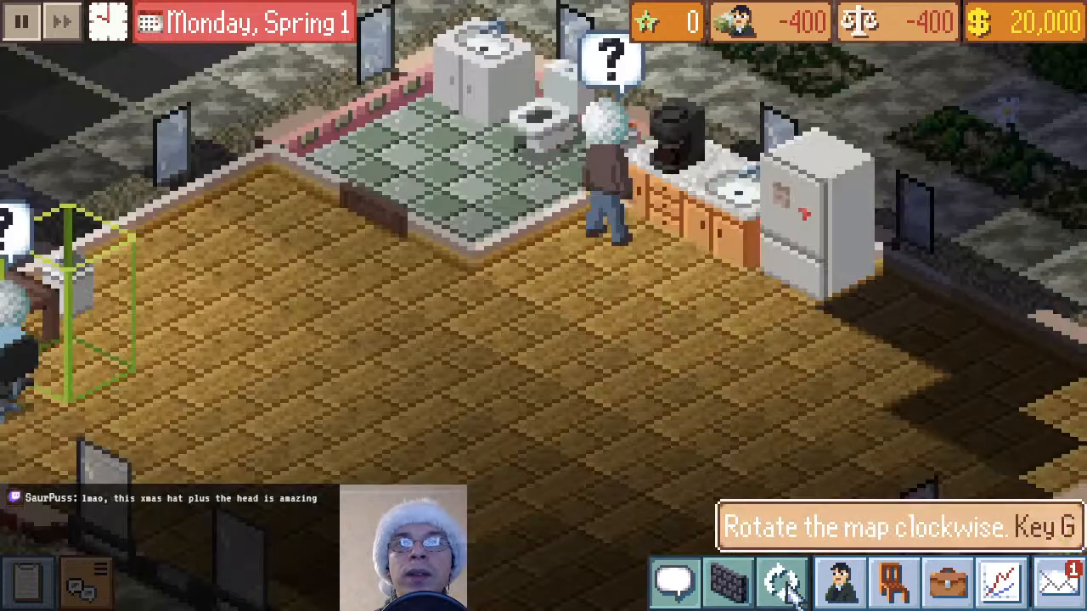
pyautogui.click(792, 588)
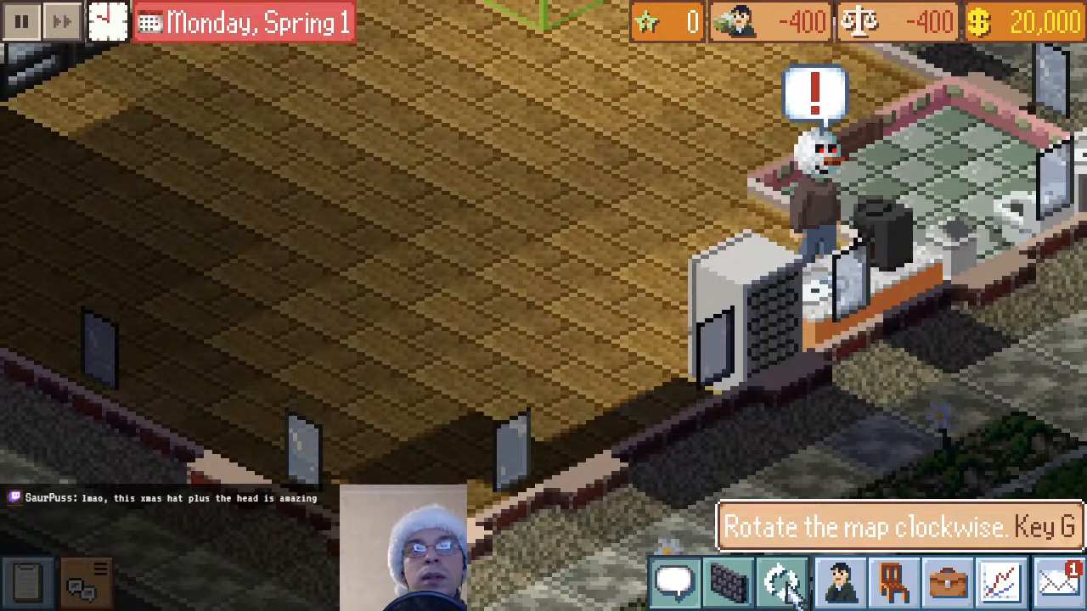
pyautogui.click(791, 588)
pyautogui.click(792, 588)
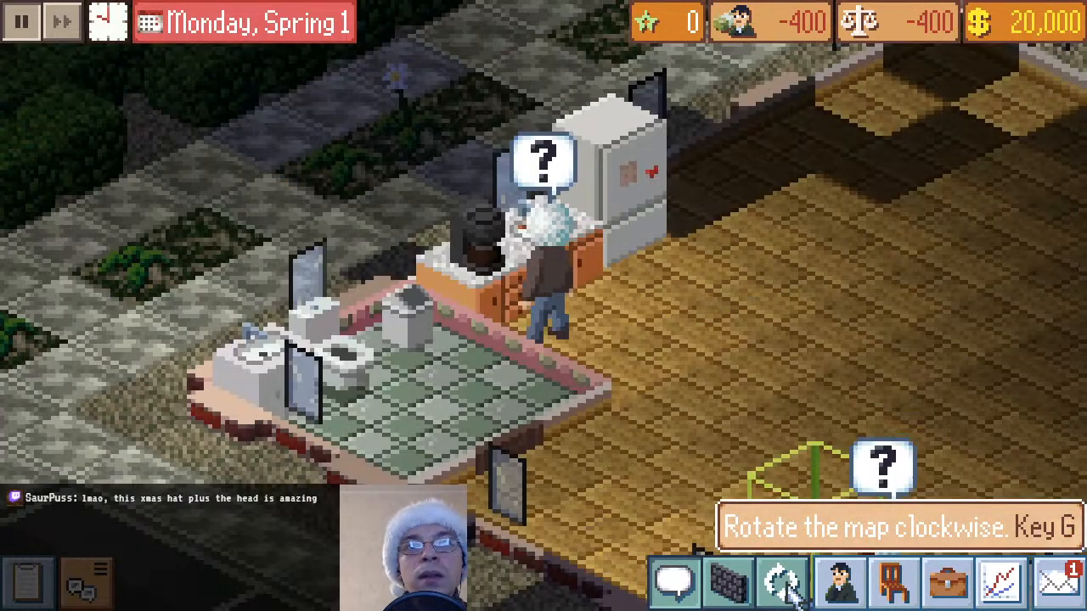
pyautogui.click(791, 587)
pyautogui.click(791, 587)
pyautogui.scroll(2, 847, 150)
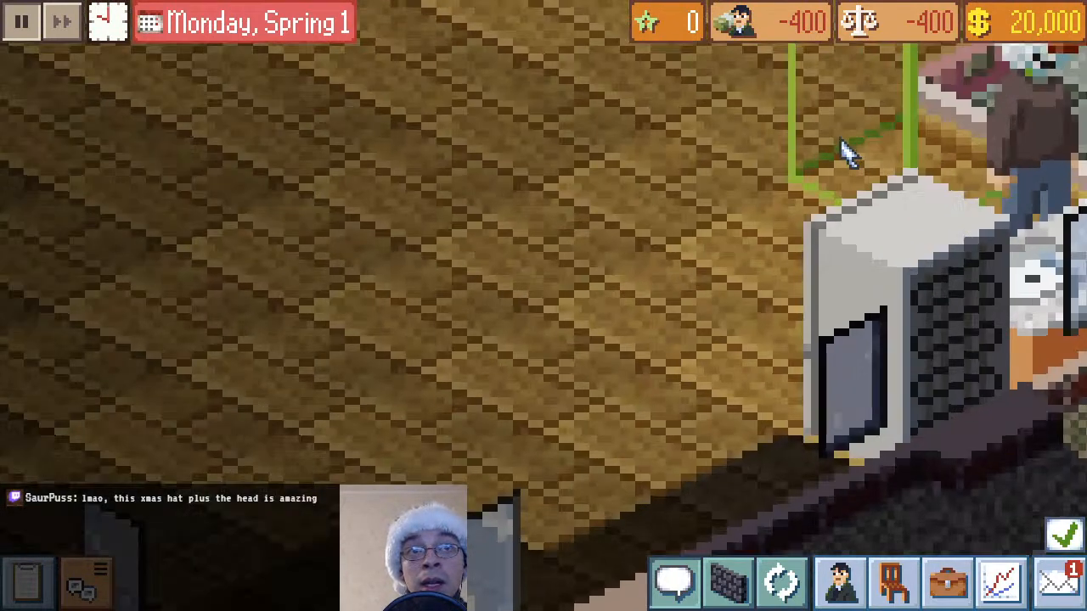
pyautogui.moveTo(954, 199); pyautogui.dragTo(575, 415)
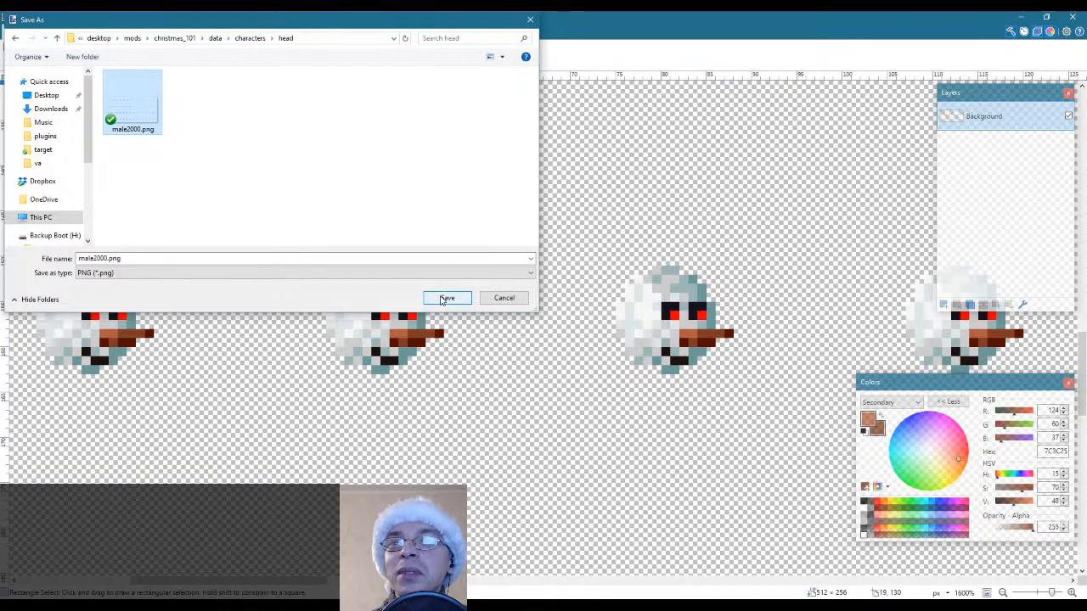
# Save male2000.png as a 32-bit PNG in the mod's head folder, replacing the existing file
pyautogui.click(442, 300)
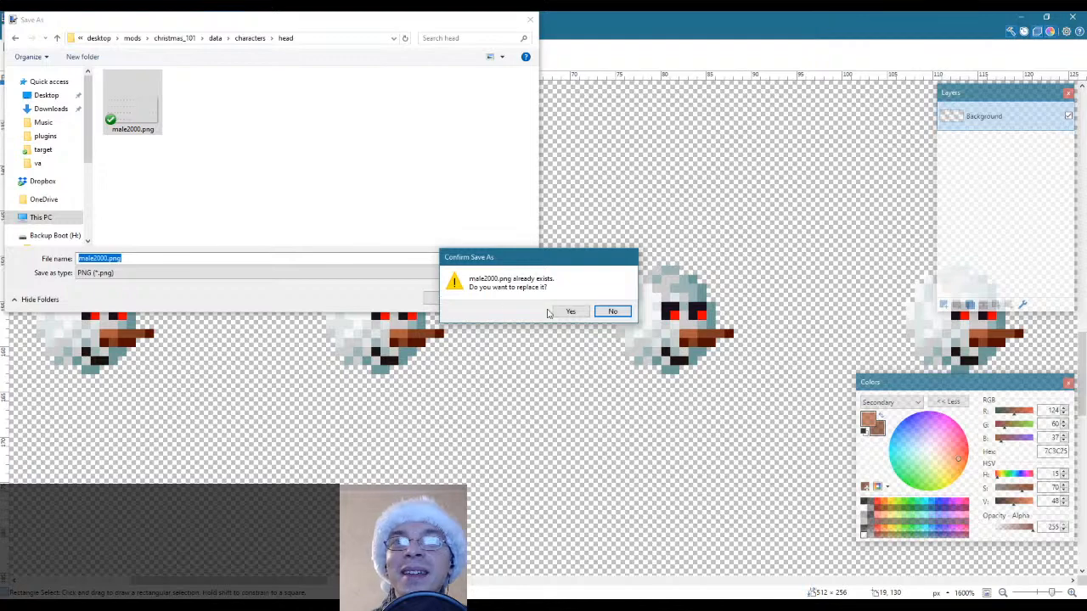
pyautogui.click(568, 312)
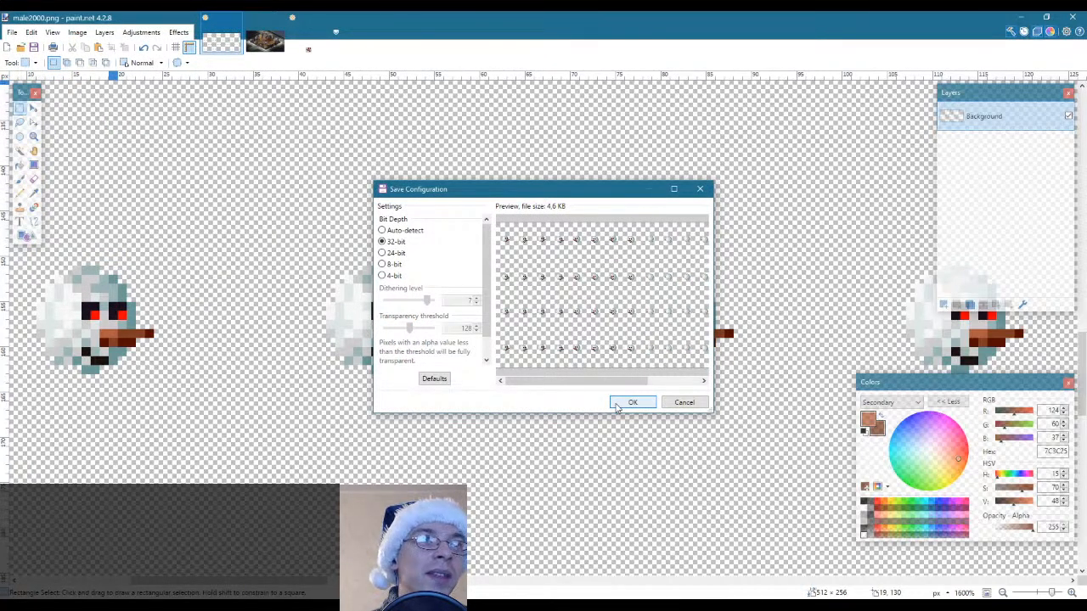
pyautogui.click(628, 403)
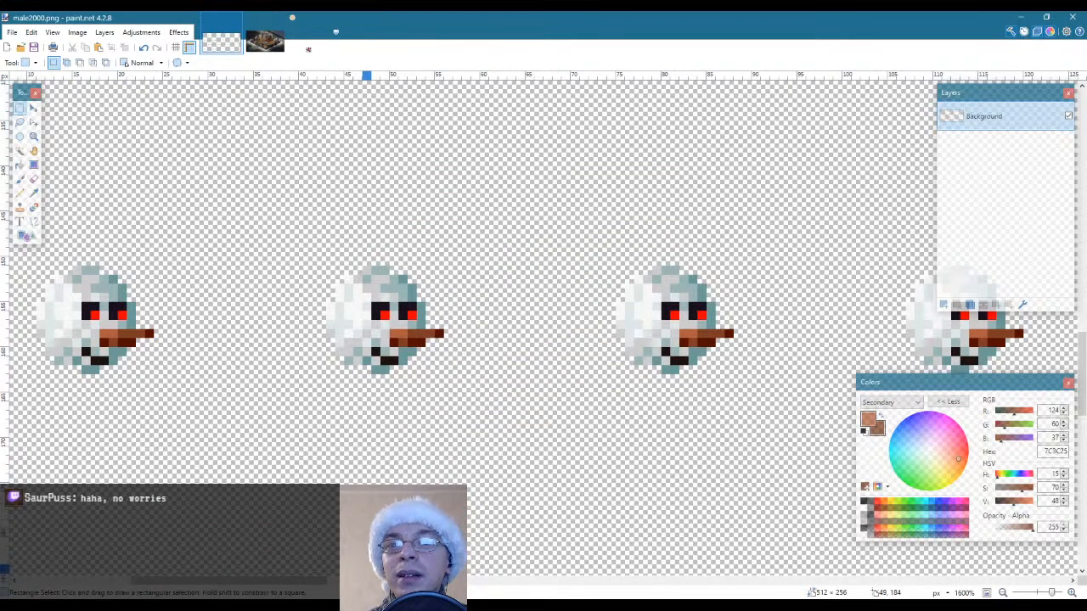
# Examine the snowman heads across the different rows of the male2000.png sprite sheet
pyautogui.moveTo(292, 581); pyautogui.dragTo(263, 580)
pyautogui.moveTo(139, 205); pyautogui.dragTo(951, 429)
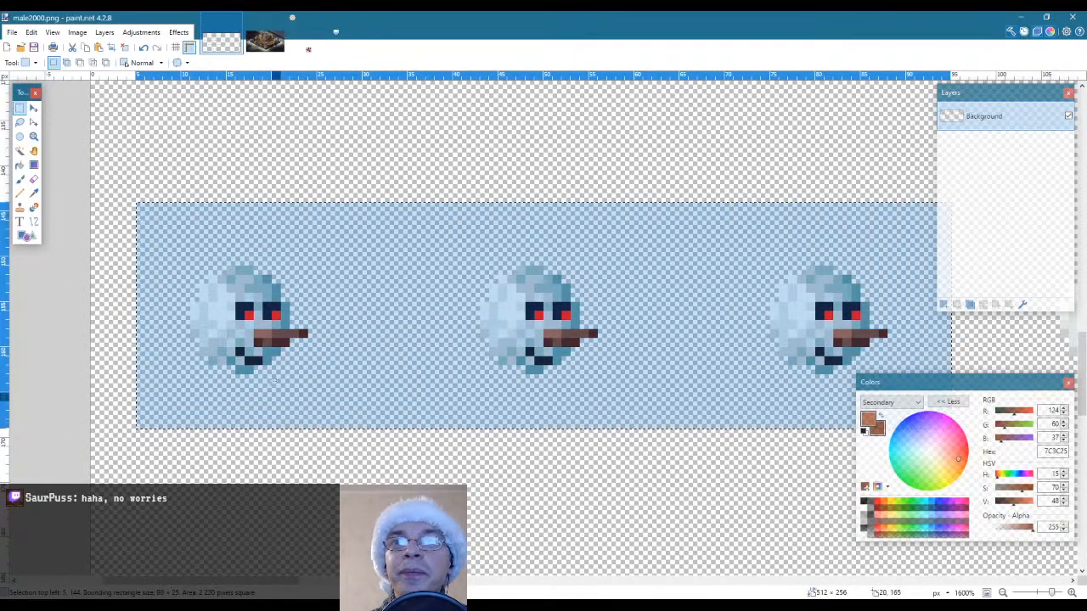
pyautogui.click(332, 243)
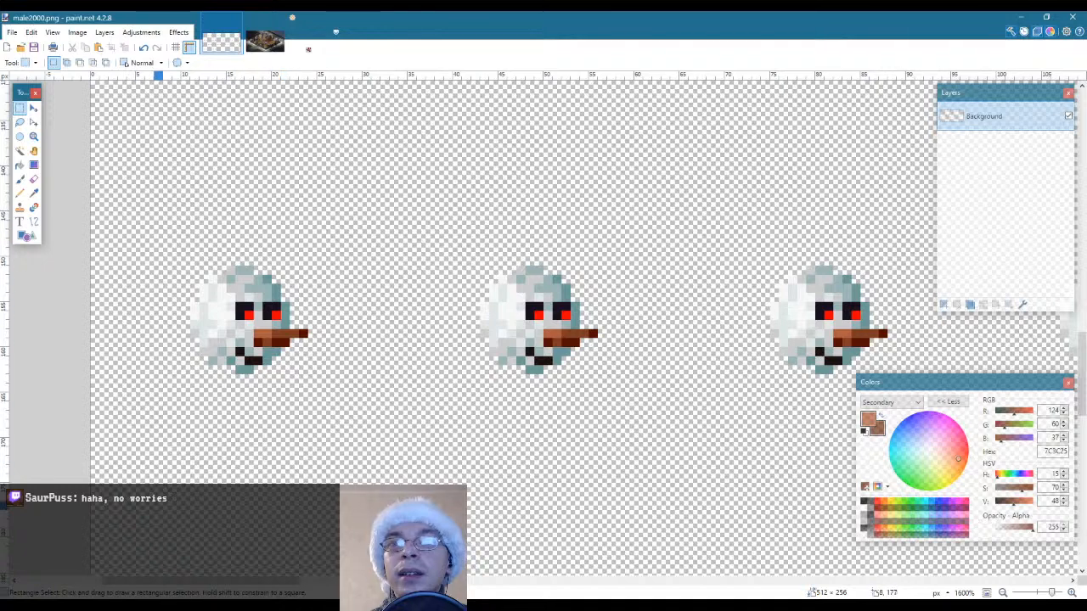
pyautogui.hotkey('alt', 'Tab')
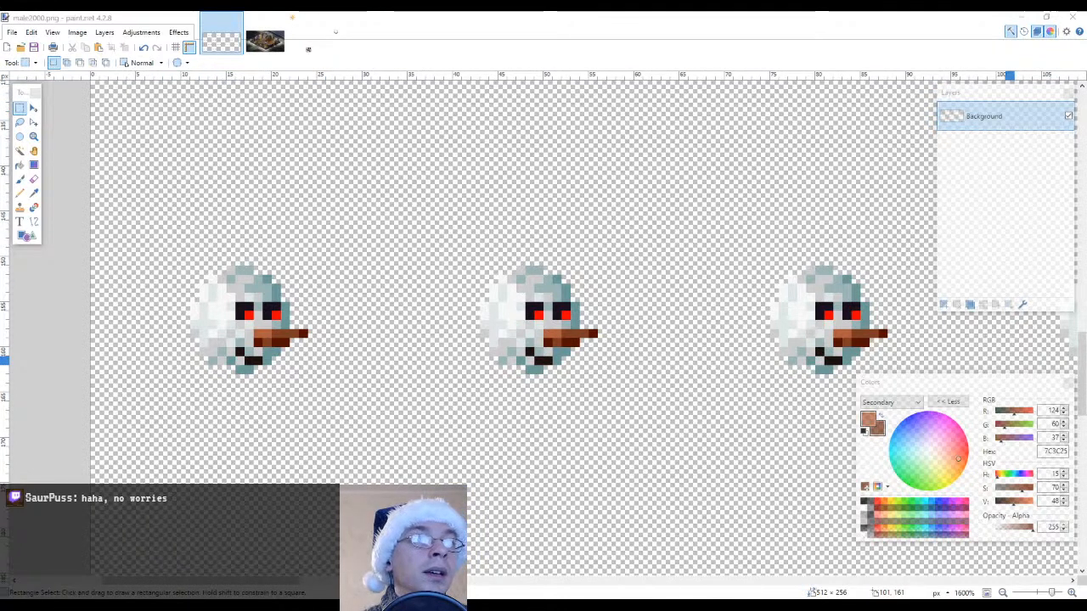
pyautogui.hotkey('alt', 'Tab')
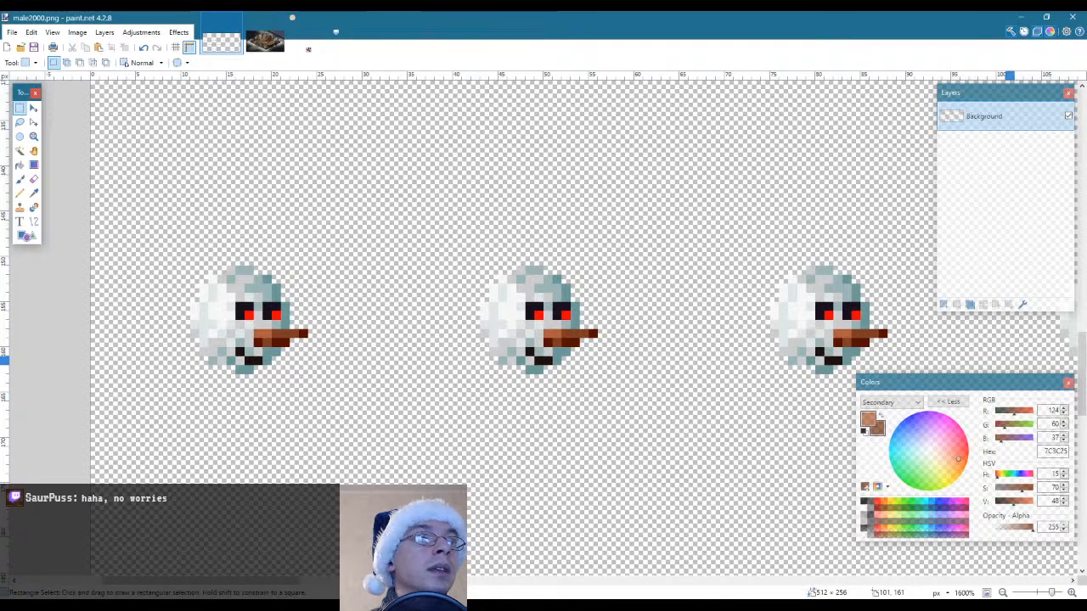
pyautogui.hotkey('alt', 'Tab')
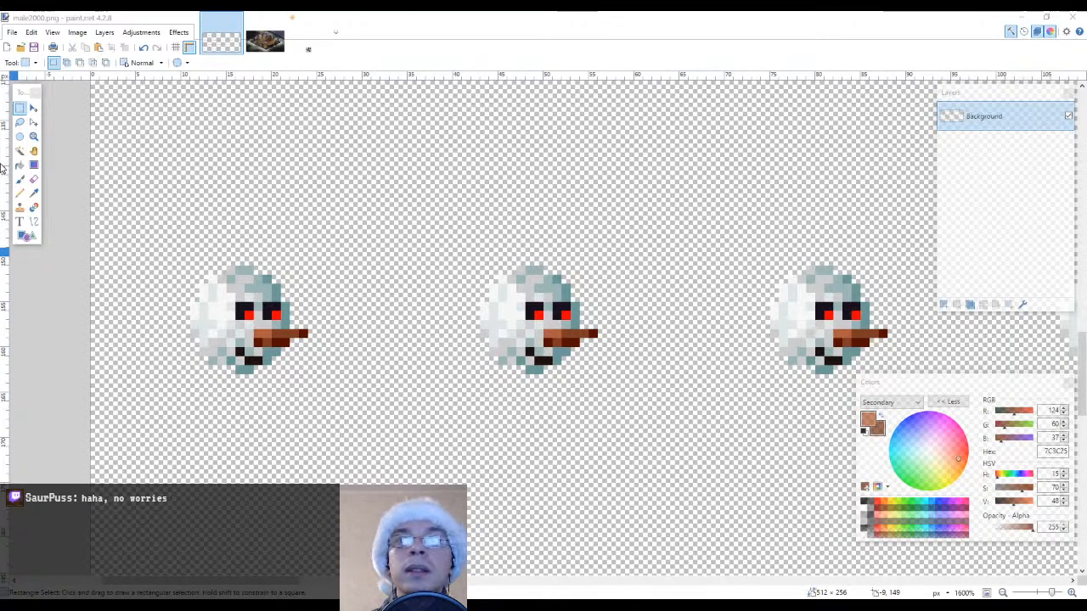
pyautogui.scroll(-3, 158, 157)
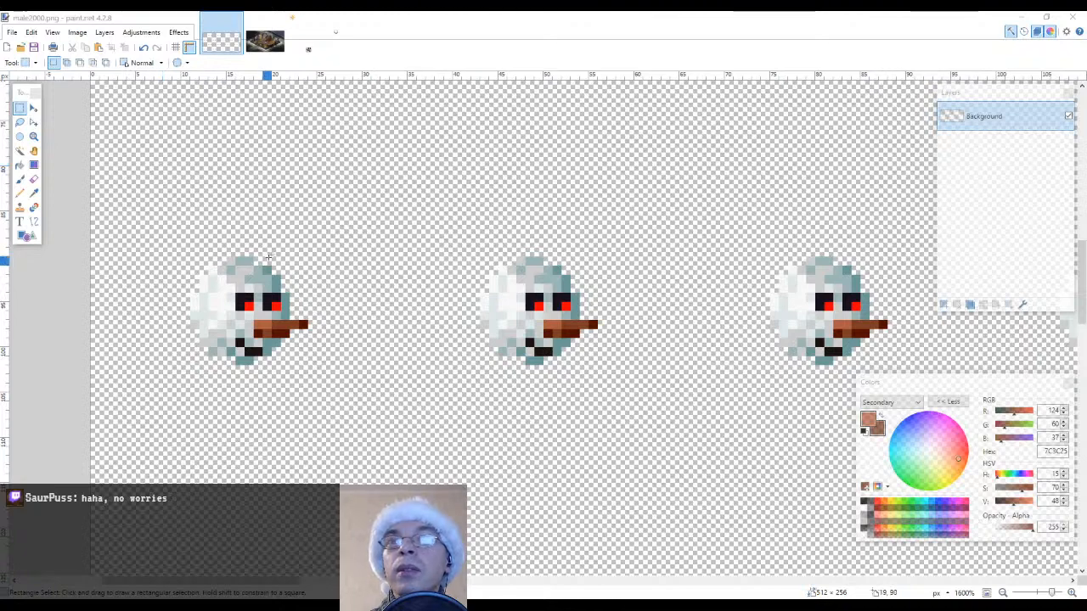
pyautogui.scroll(2, 269, 256)
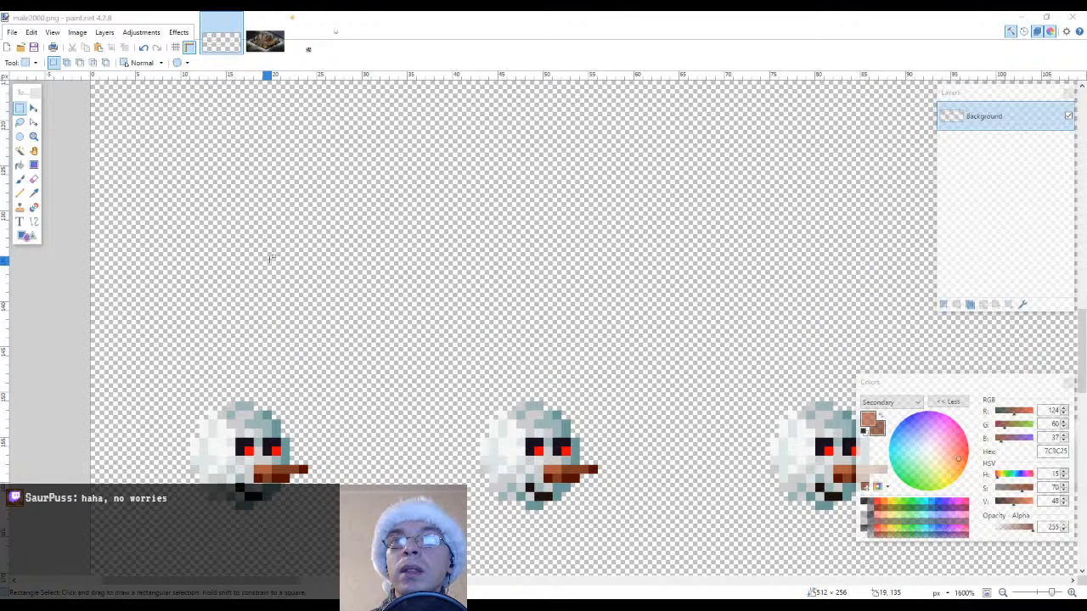
pyautogui.scroll(-4, 269, 256)
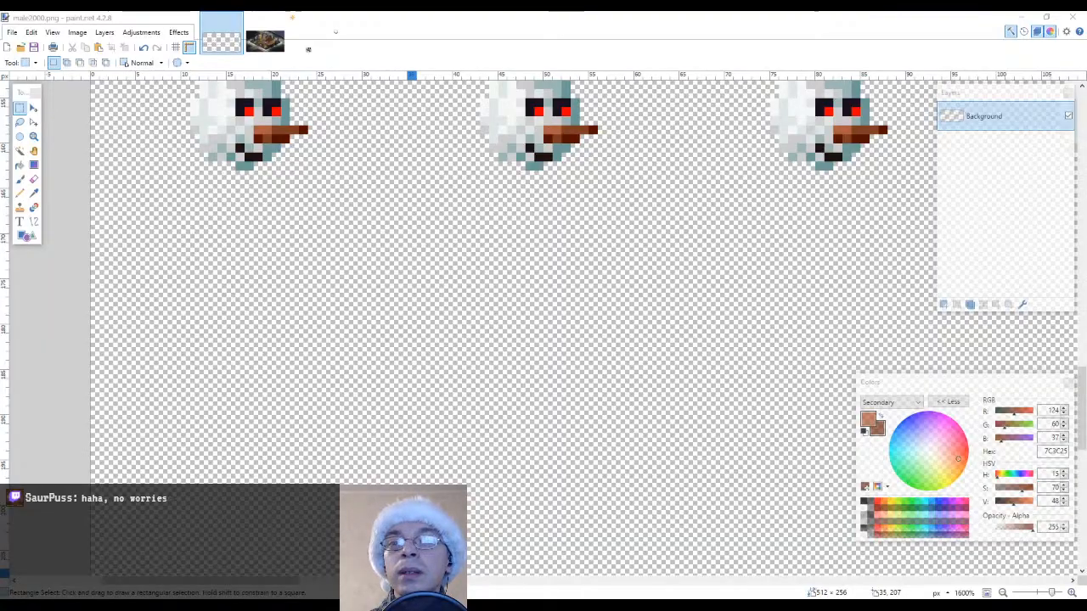
# Switch to Eclipse, run the desktop test launcher and continue the last game in Office Management 101
pyautogui.hotkey('alt', 'Tab')
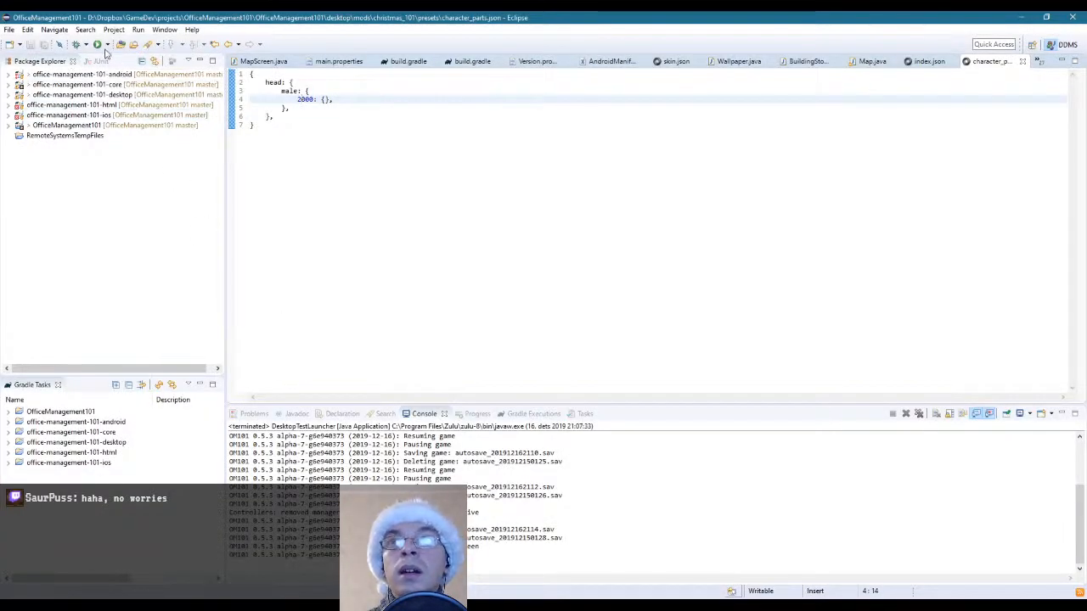
pyautogui.click(106, 45)
pyautogui.click(120, 61)
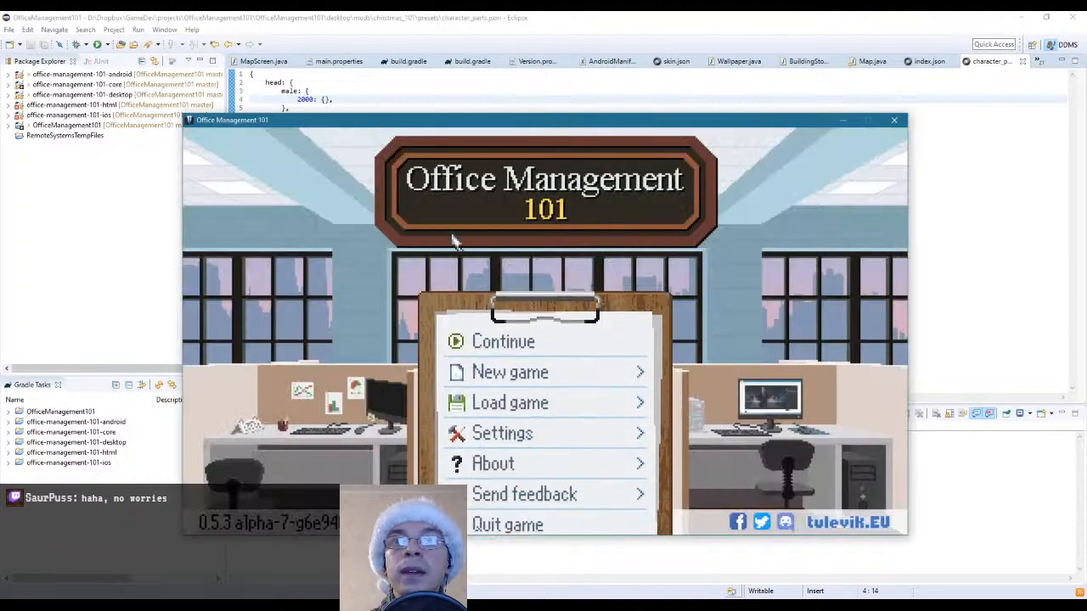
pyautogui.click(527, 326)
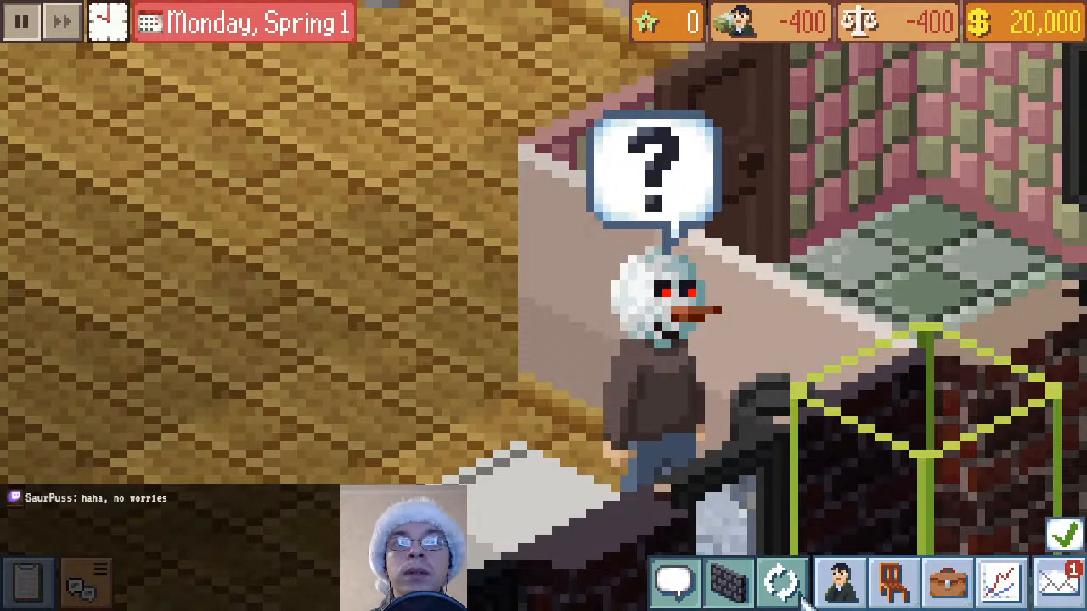
# Rotate the map around the manager beside the kitchen counter and examine the re-saved snowman head's face
pyautogui.click(794, 587)
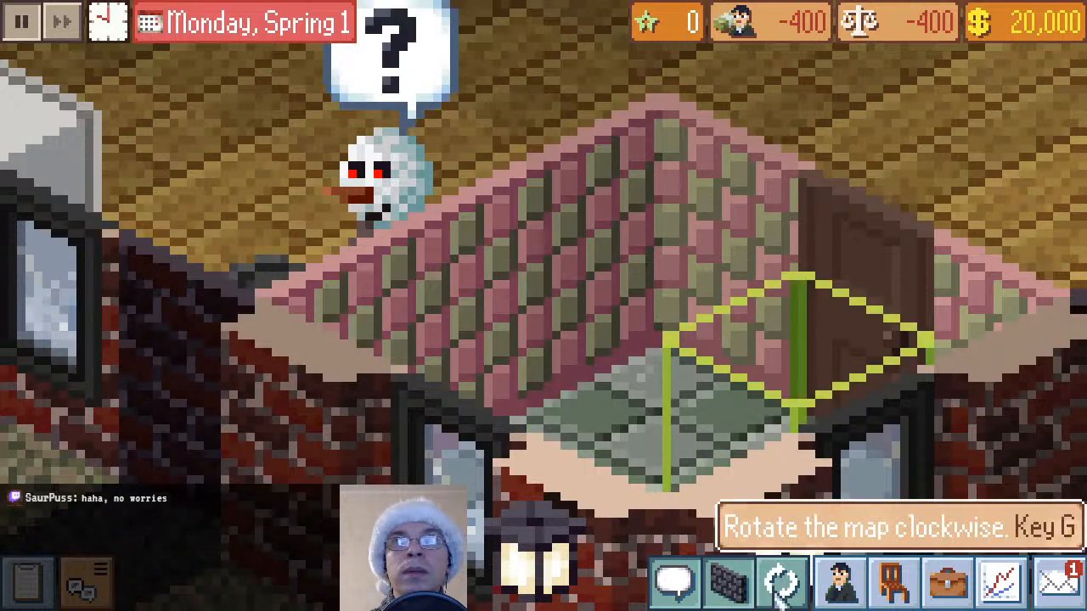
pyautogui.click(780, 596)
pyautogui.click(780, 596)
pyautogui.click(780, 596)
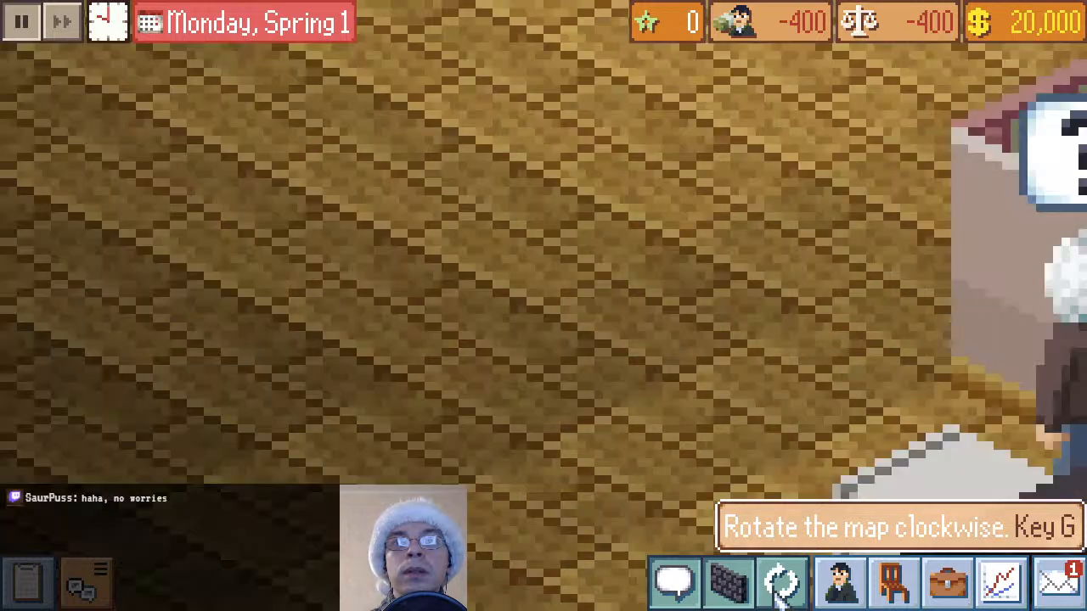
pyautogui.moveTo(613, 436); pyautogui.dragTo(201, 271)
pyautogui.moveTo(781, 316); pyautogui.dragTo(618, 458)
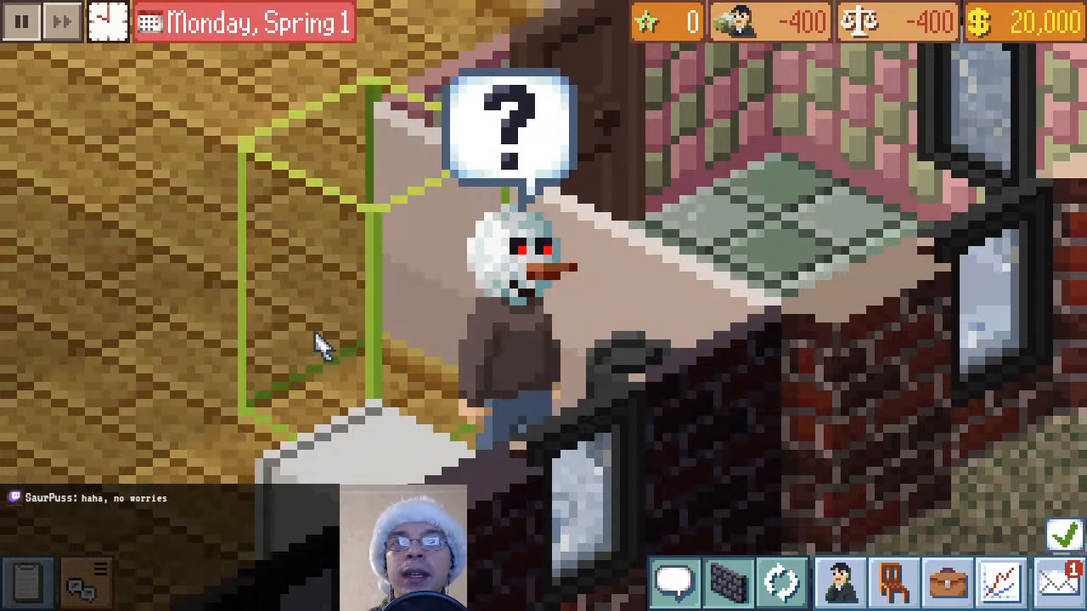
# Start a new game on the Alpha Demo level
pyautogui.press('Escape')
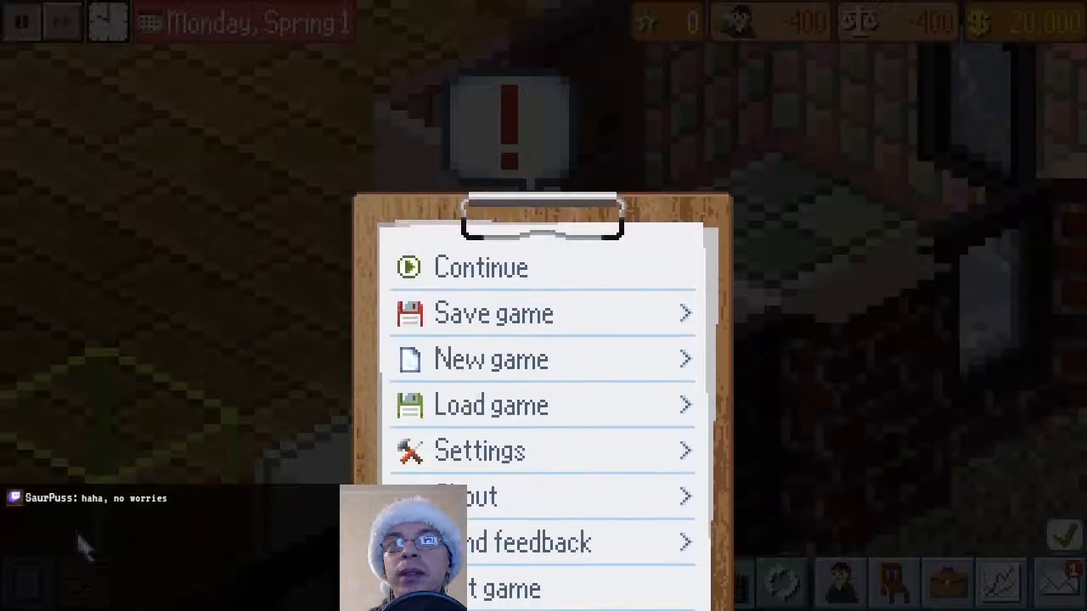
pyautogui.click(552, 341)
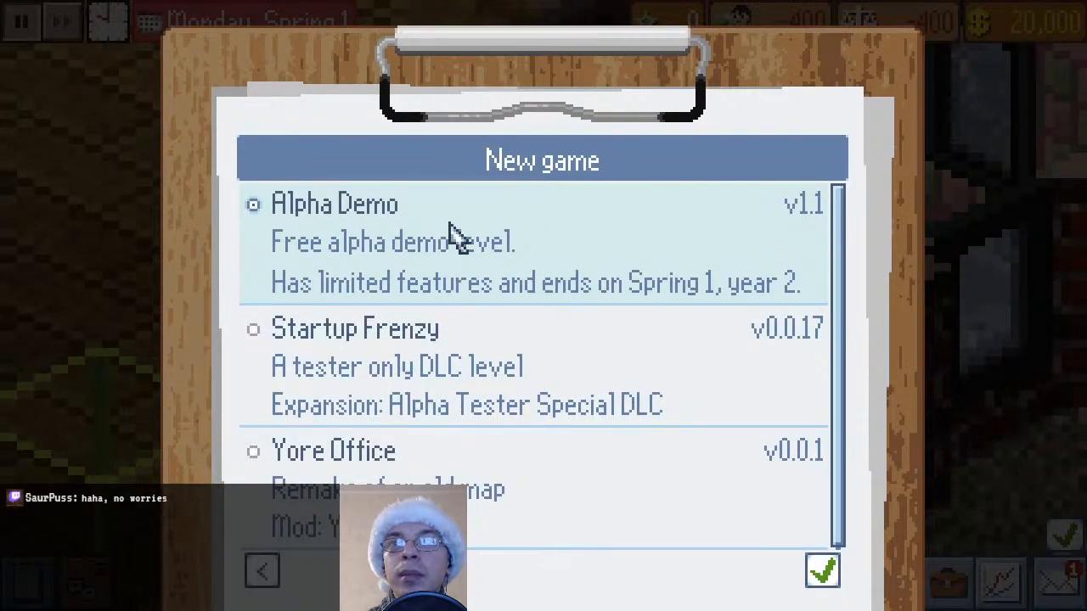
pyautogui.press('Escape')
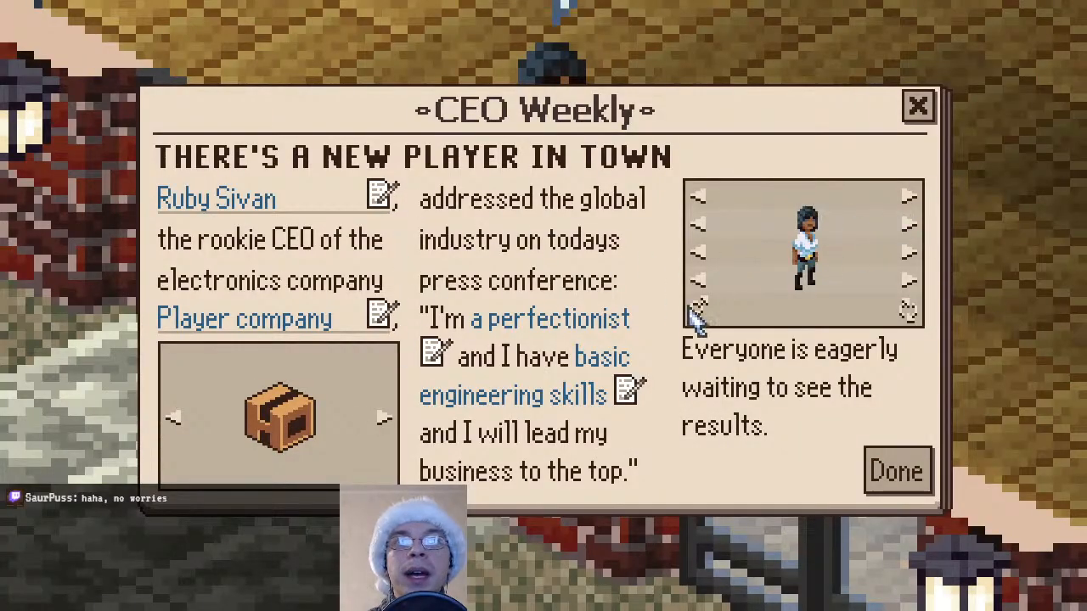
# Make the CEO male with the snowman head and the red Santa hat, and finish the CEO Weekly character setup
pyautogui.click(697, 310)
pyautogui.click(908, 225)
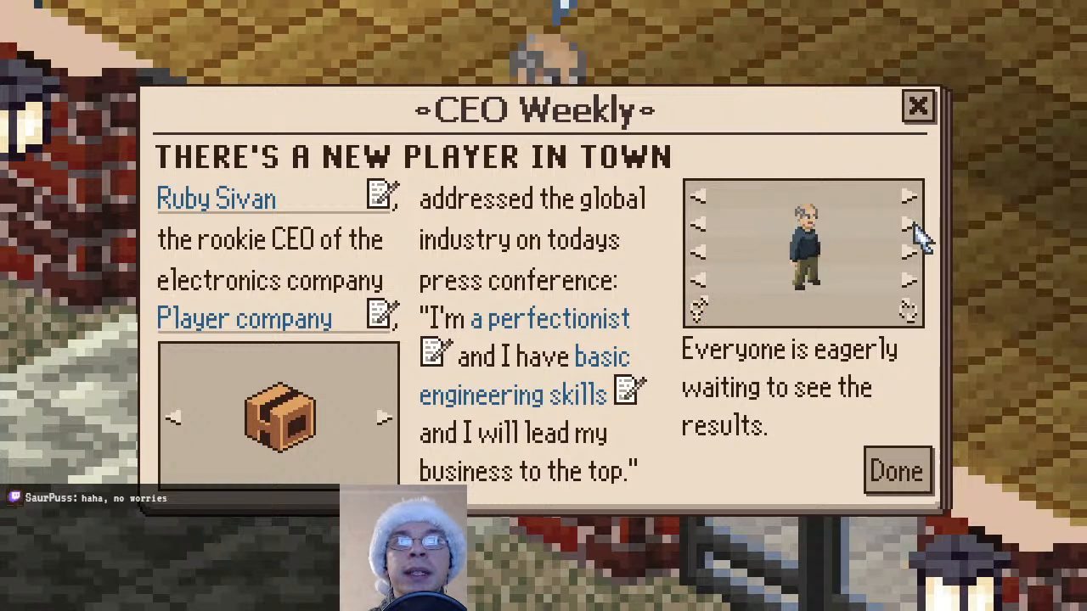
pyautogui.click(908, 225)
pyautogui.click(909, 224)
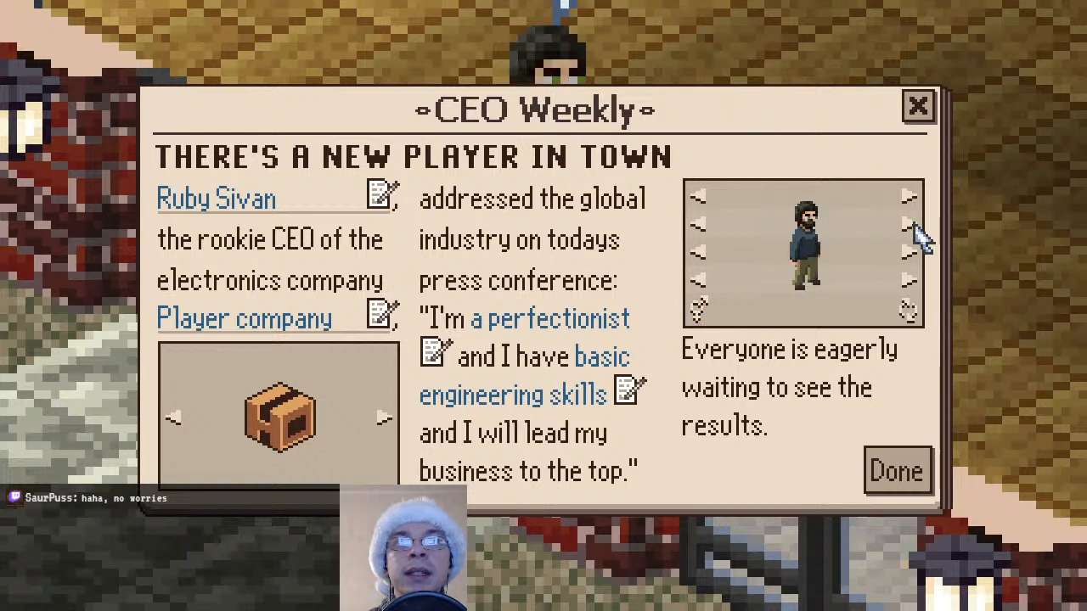
pyautogui.click(908, 224)
pyautogui.click(911, 197)
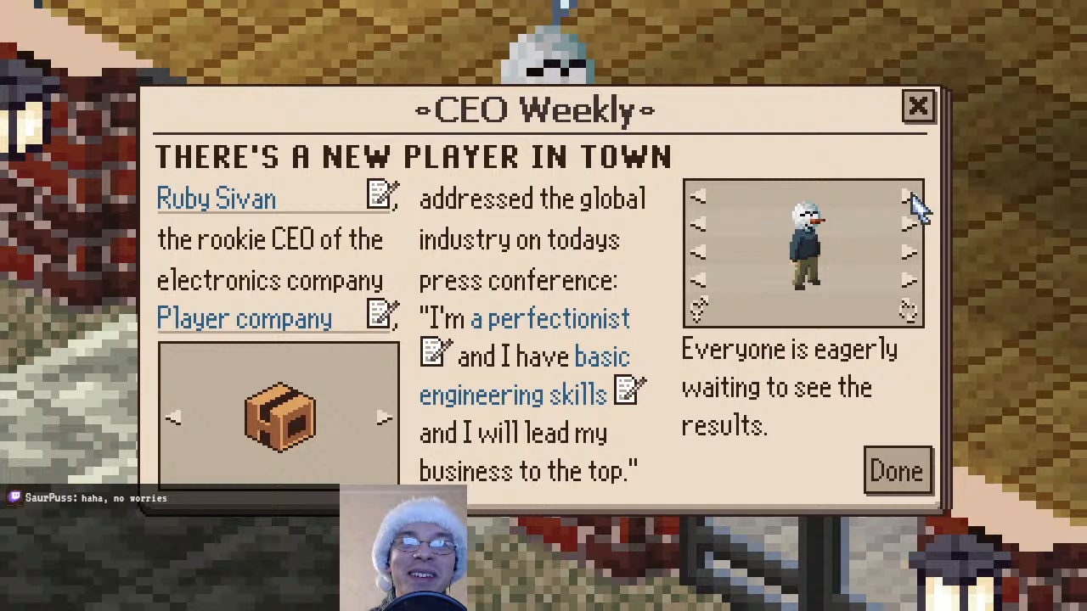
pyautogui.click(913, 200)
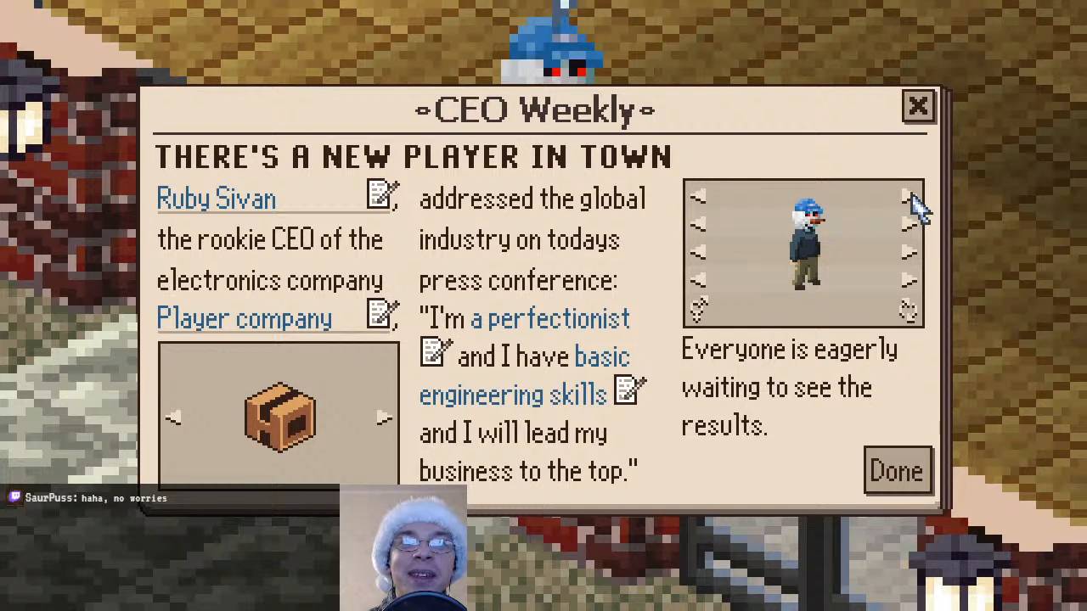
pyautogui.click(913, 200)
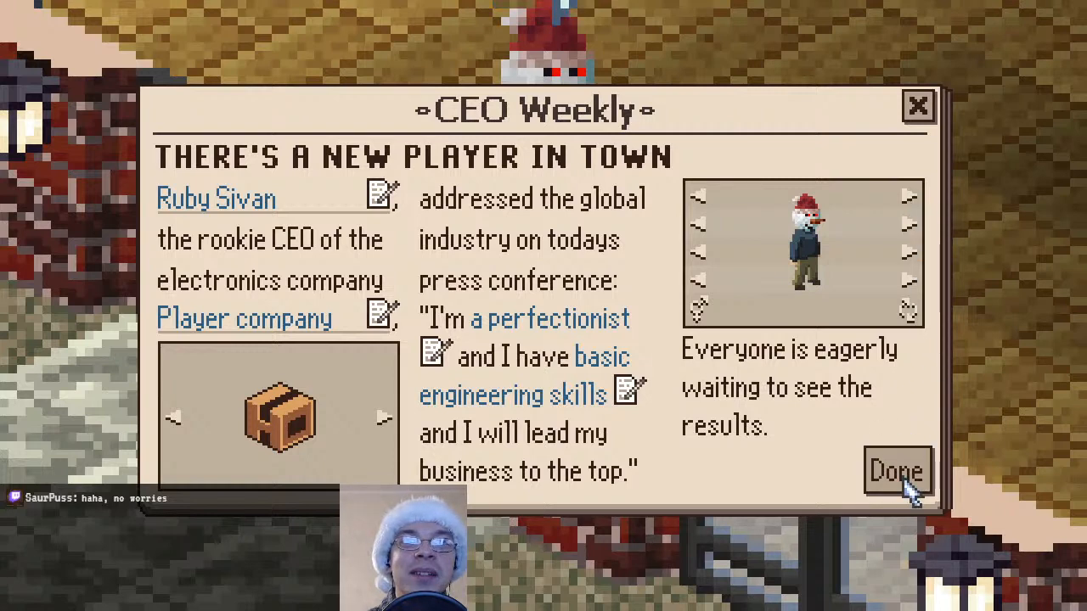
pyautogui.click(907, 482)
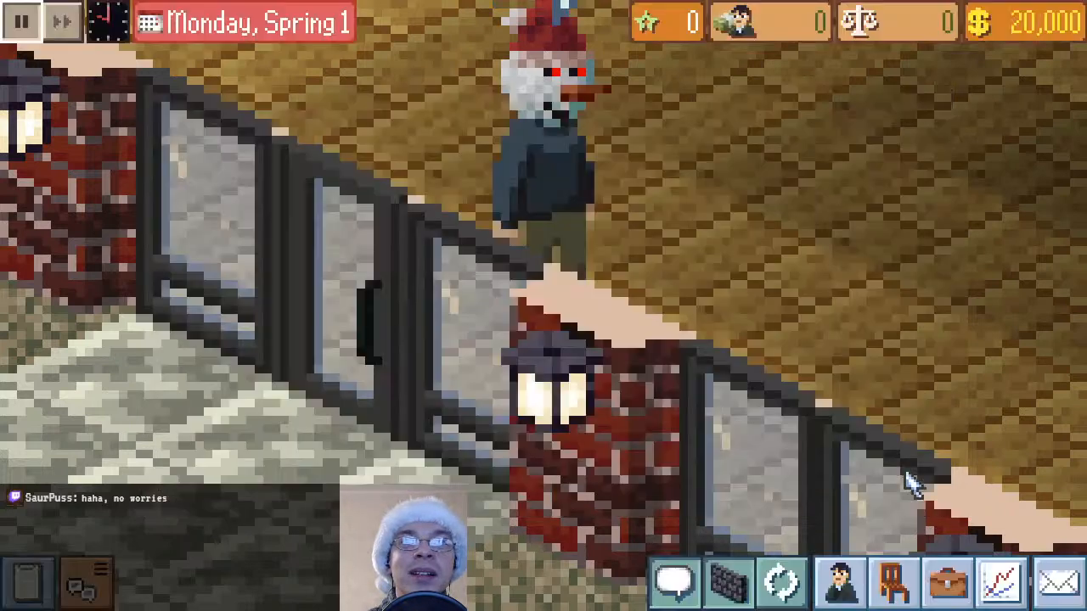
# Examine the Santa-hatted snowman CEO beside the entrance door and unpause the game
pyautogui.click(918, 107)
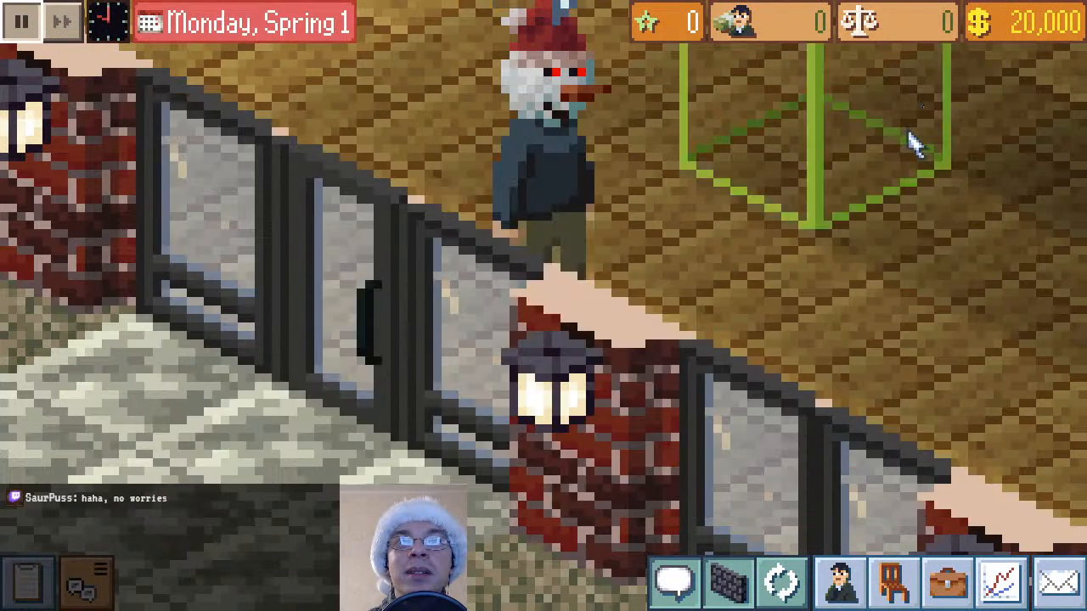
pyautogui.moveTo(886, 241); pyautogui.dragTo(808, 400)
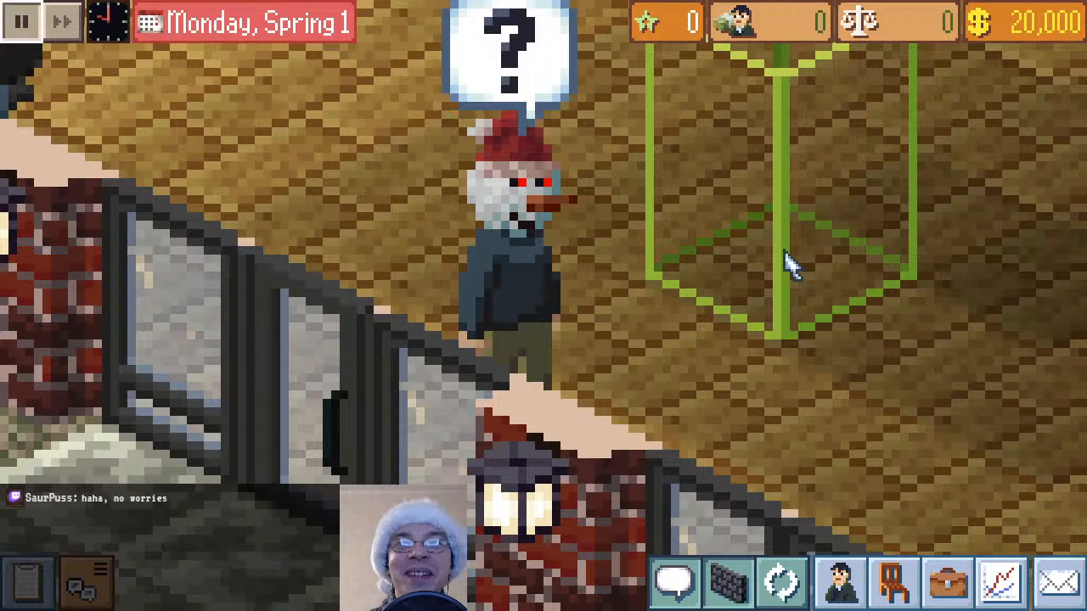
pyautogui.scroll(-2, 786, 263)
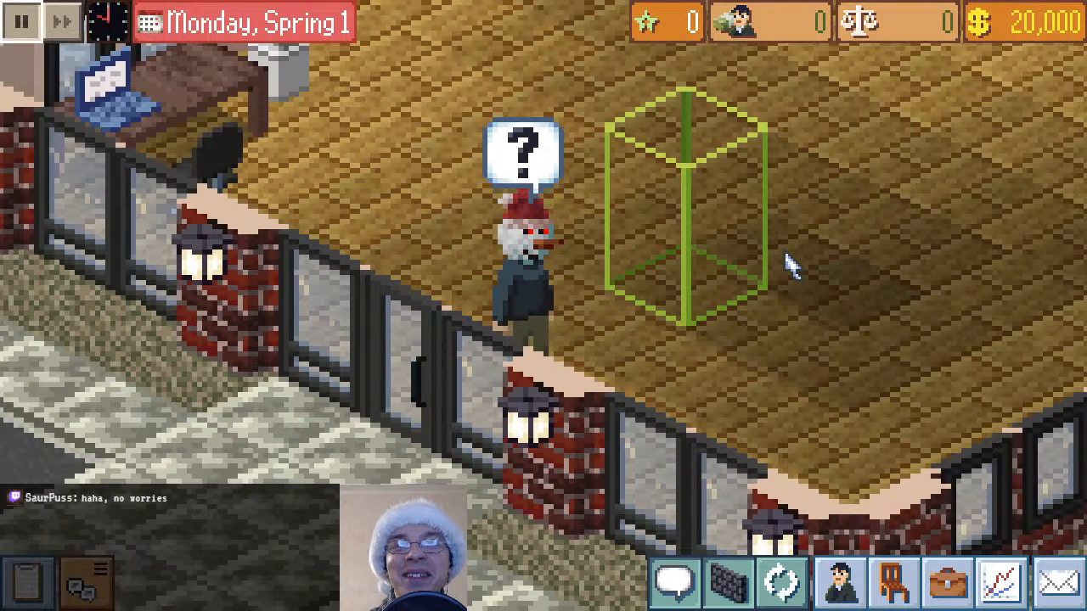
pyautogui.scroll(-1, 788, 267)
pyautogui.scroll(1, 787, 266)
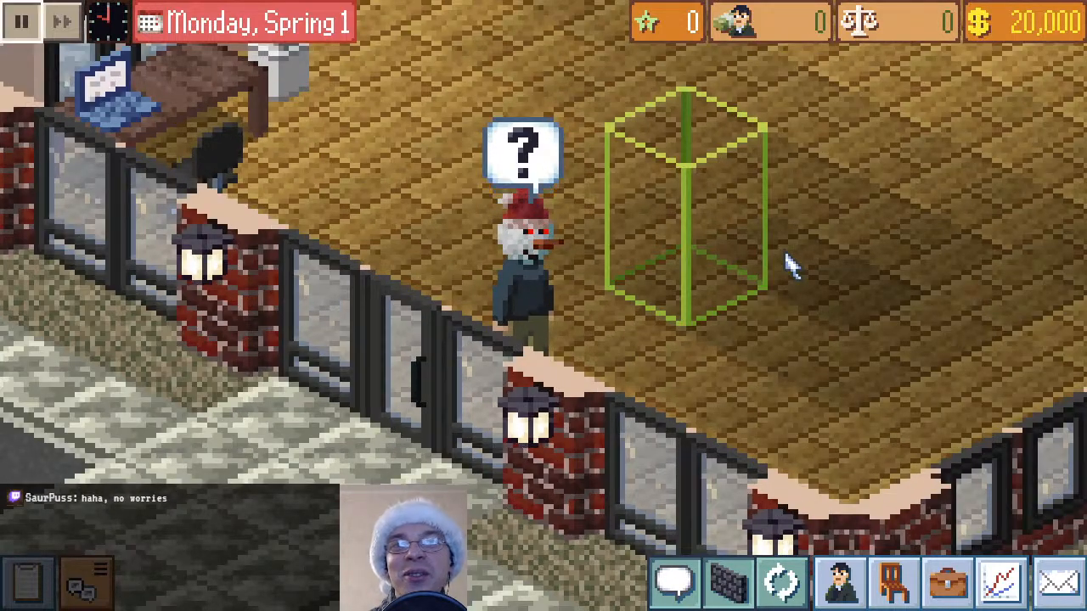
pyautogui.moveTo(797, 194); pyautogui.dragTo(733, 291)
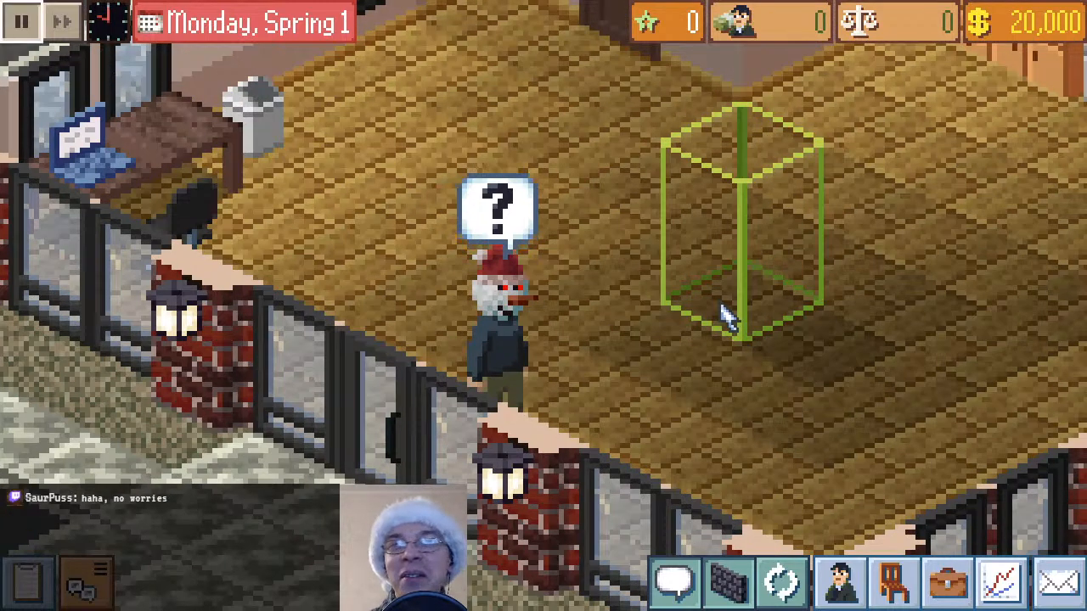
pyautogui.click(22, 29)
pyautogui.click(22, 29)
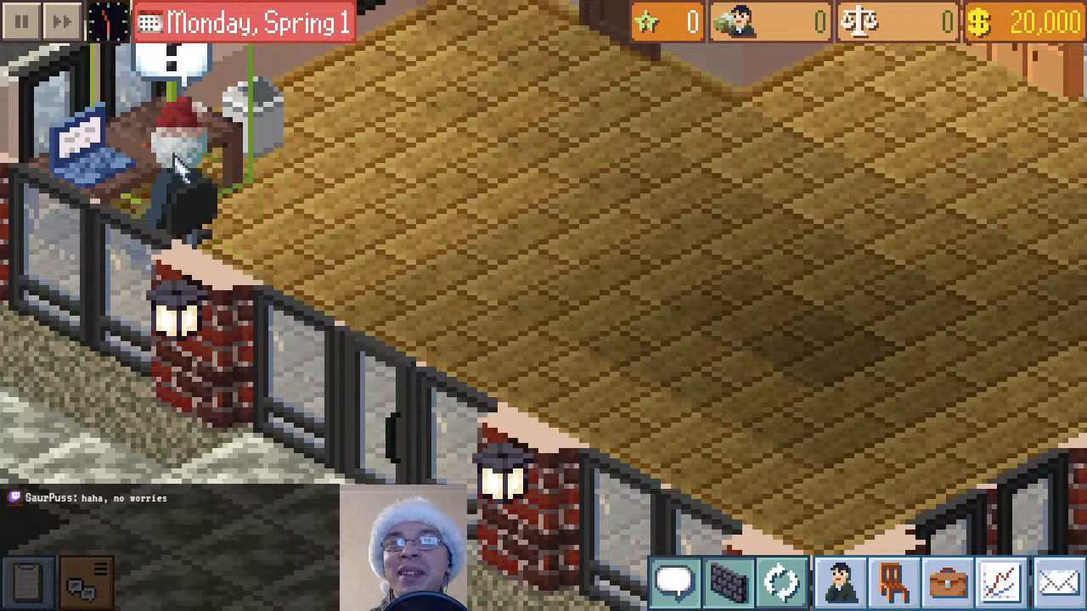
# Inspect the back of the snowman CEO's head at the desk and have the CEO look for new employees
pyautogui.scroll(2, 175, 160)
pyautogui.moveTo(177, 160); pyautogui.dragTo(820, 562)
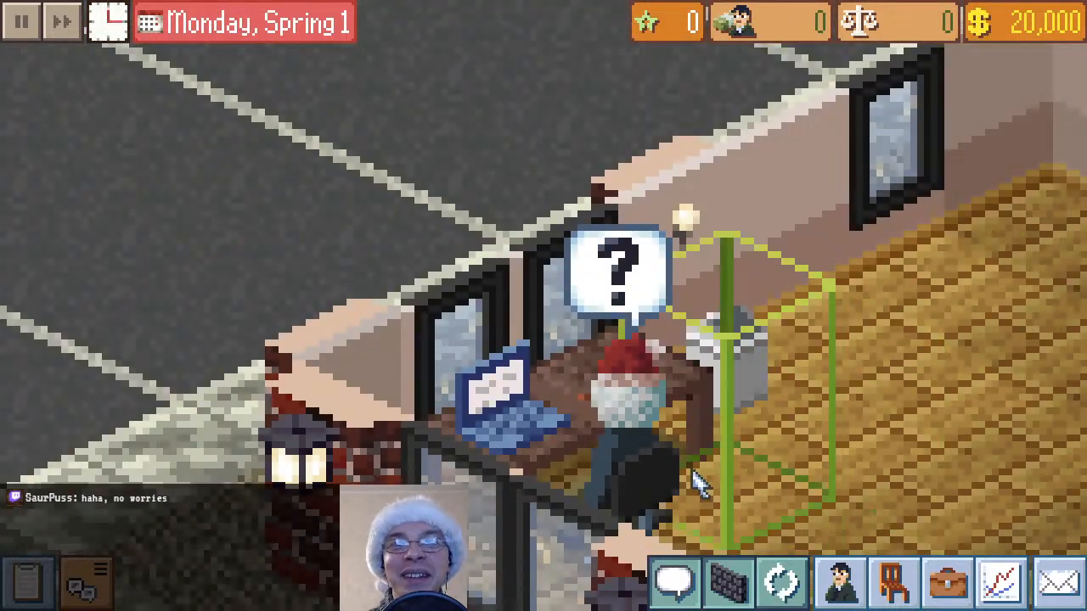
pyautogui.scroll(1, 708, 450)
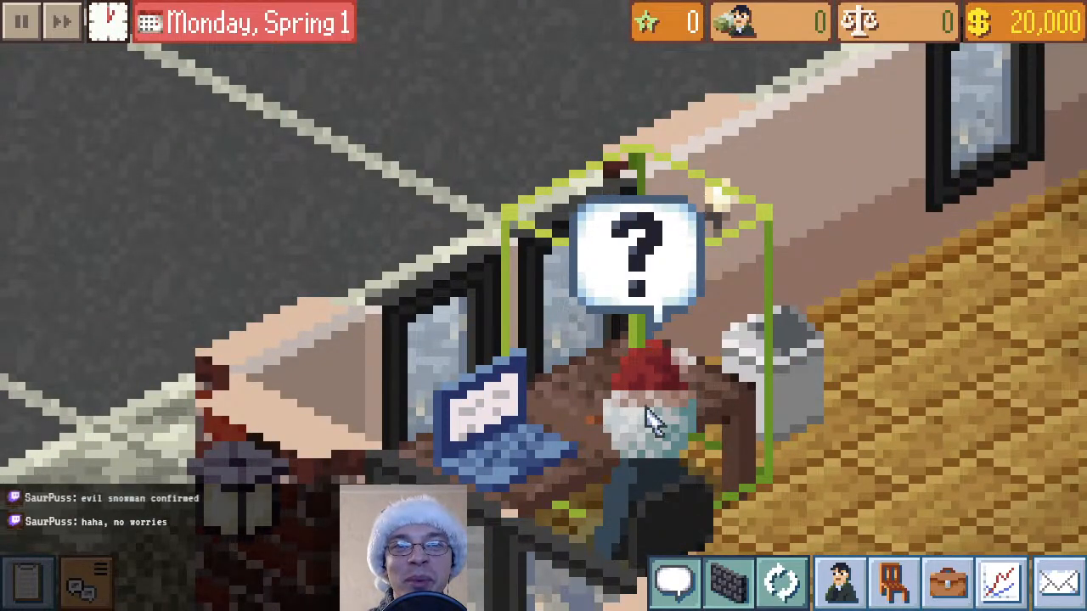
pyautogui.scroll(-2, 832, 364)
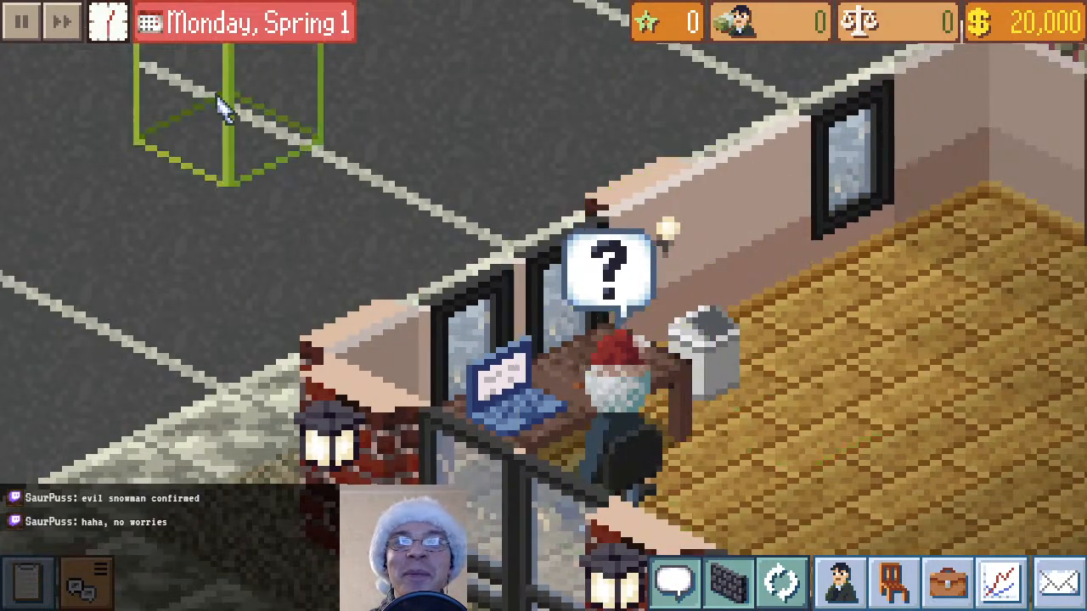
pyautogui.click(649, 476)
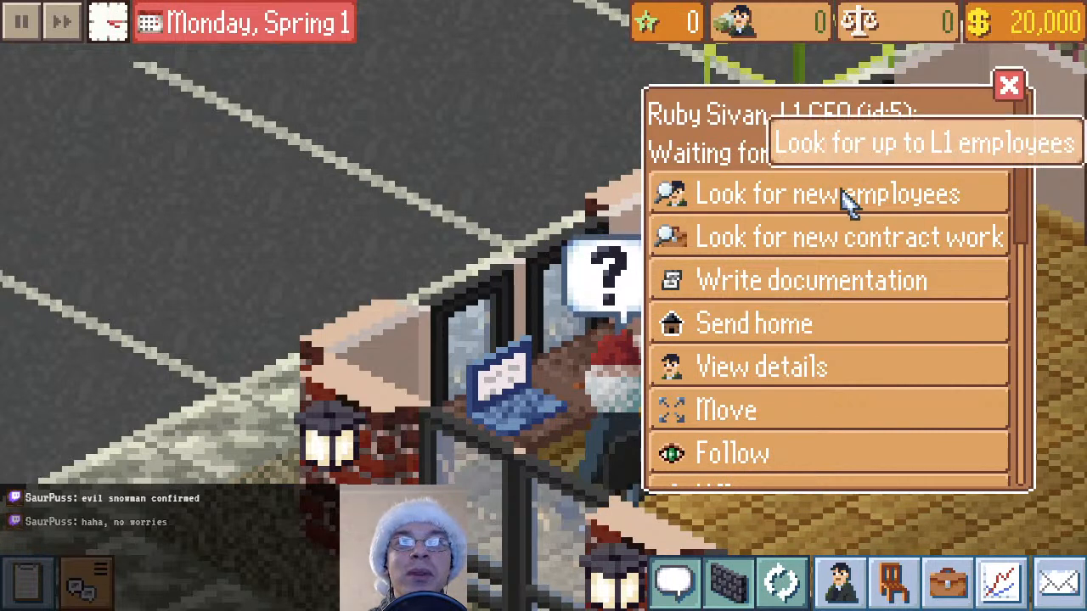
pyautogui.click(736, 196)
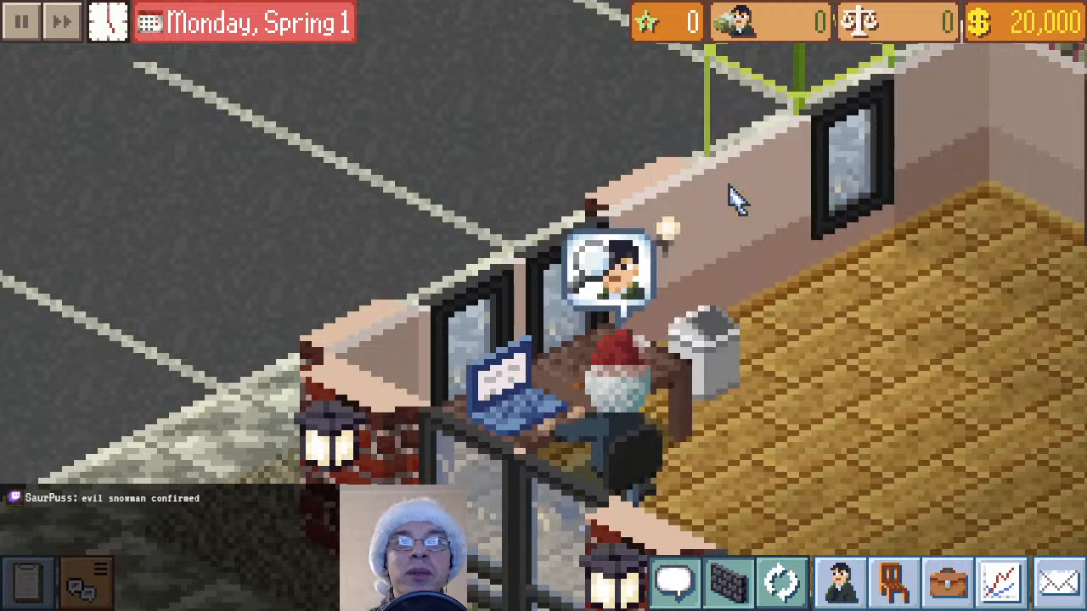
# Examine the working CEO's Santa hat and snowman head from behind, rotating the map once around the desk
pyautogui.moveTo(873, 424); pyautogui.dragTo(767, 351)
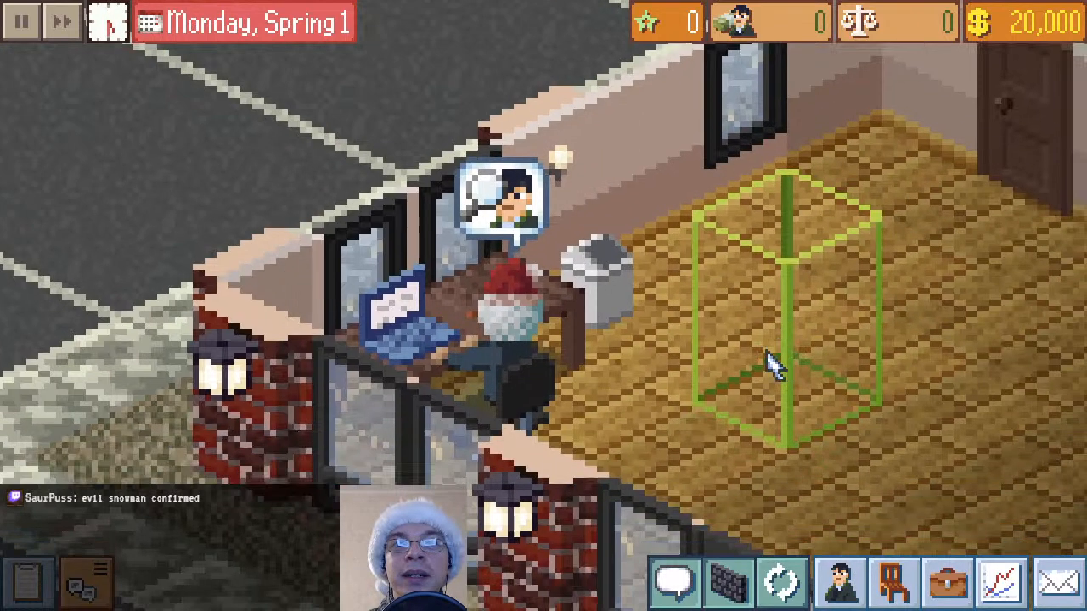
pyautogui.scroll(2, 771, 368)
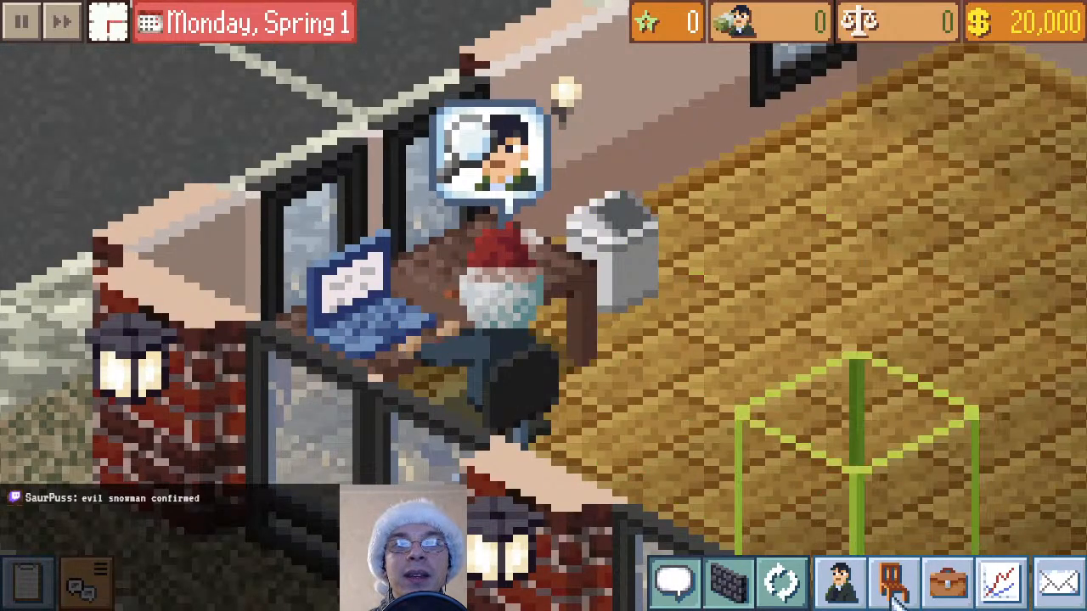
pyautogui.scroll(-2, 896, 597)
pyautogui.click(781, 581)
pyautogui.scroll(3, 590, 461)
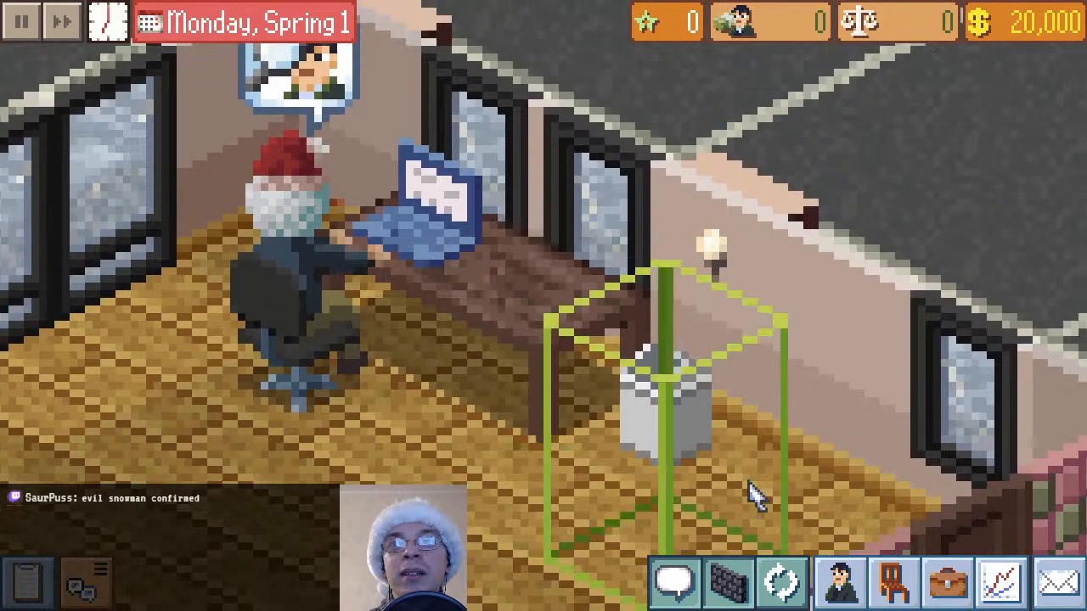
pyautogui.moveTo(772, 322); pyautogui.dragTo(928, 432)
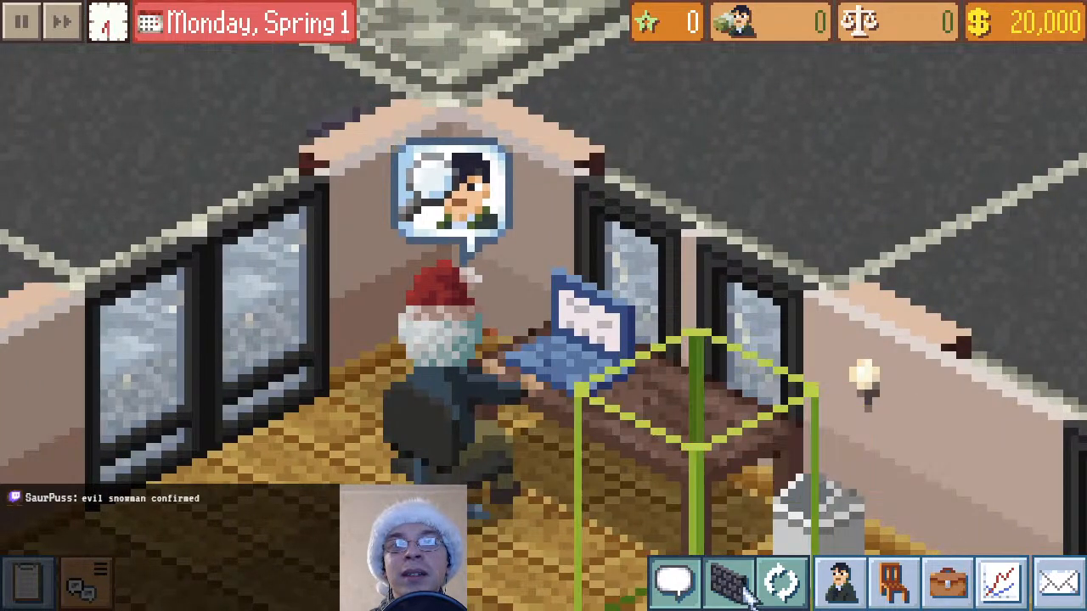
# Rotate the map to show the seated CEO's face and examine the snowman head near and far
pyautogui.click(781, 582)
pyautogui.moveTo(893, 318); pyautogui.dragTo(912, 515)
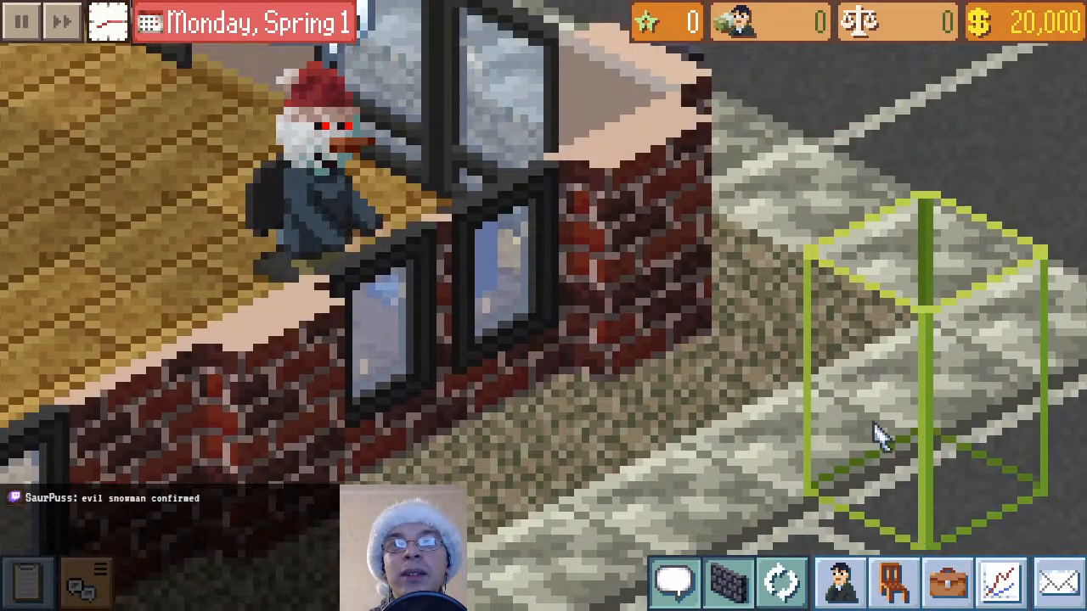
pyautogui.moveTo(847, 363); pyautogui.dragTo(861, 455)
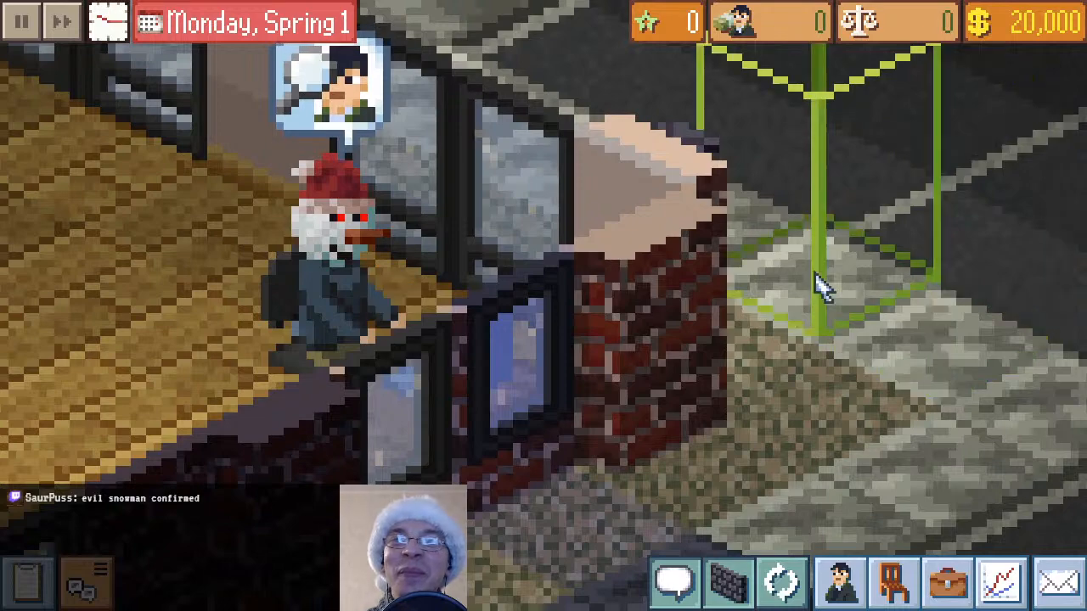
pyautogui.scroll(-2, 820, 287)
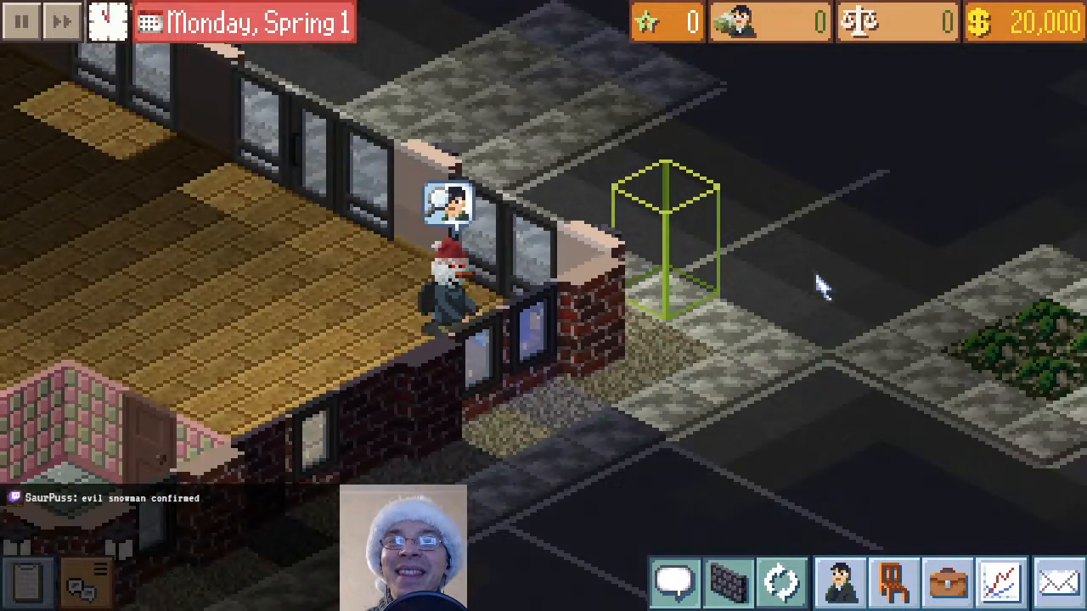
pyautogui.scroll(2, 821, 287)
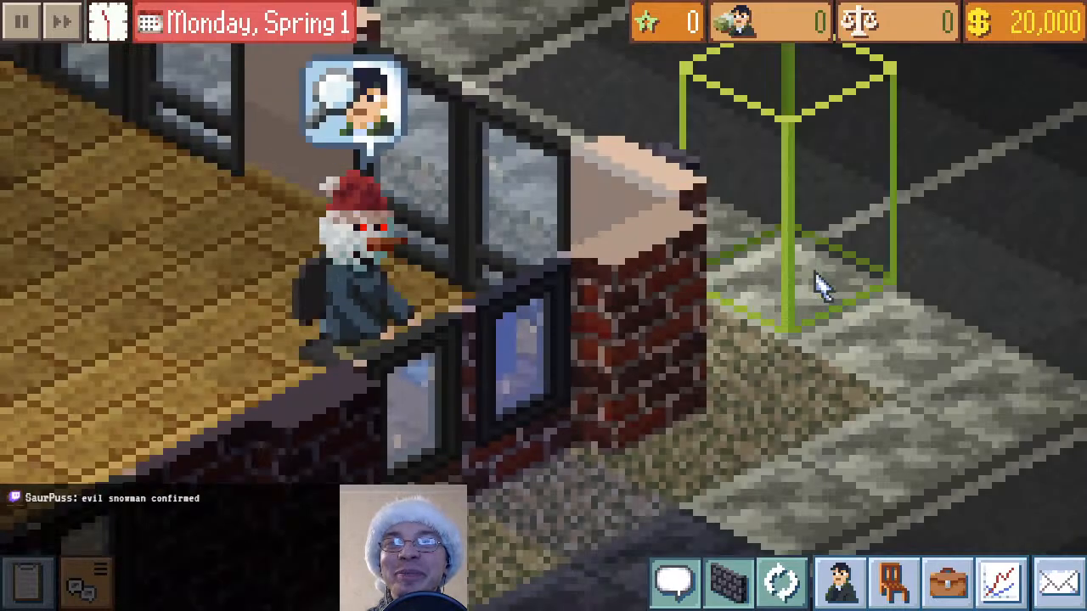
pyautogui.scroll(-2, 820, 287)
pyautogui.scroll(2, 626, 297)
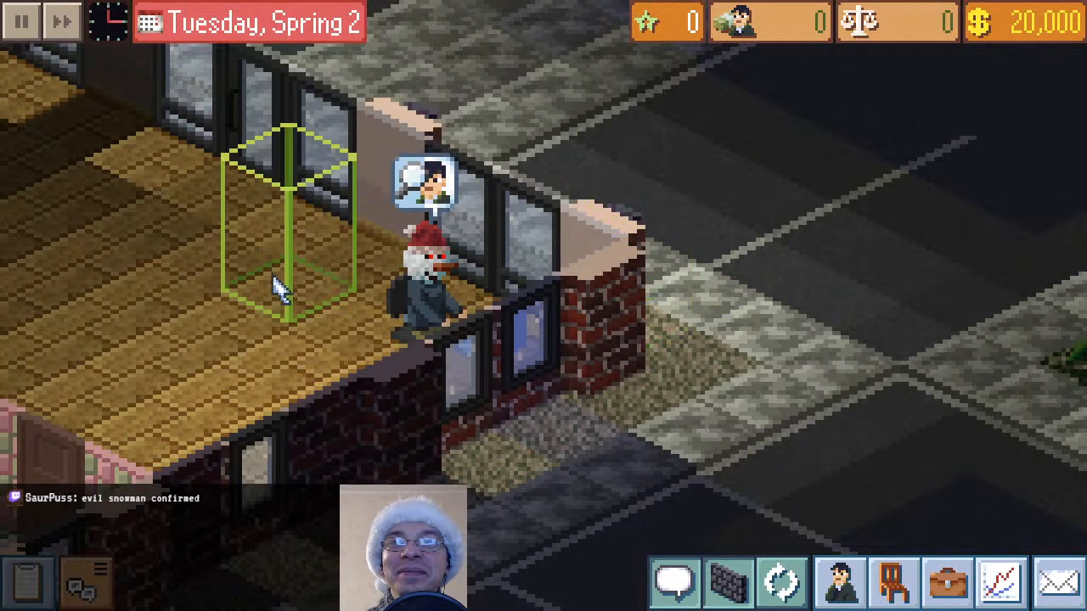
pyautogui.moveTo(273, 276); pyautogui.dragTo(443, 364)
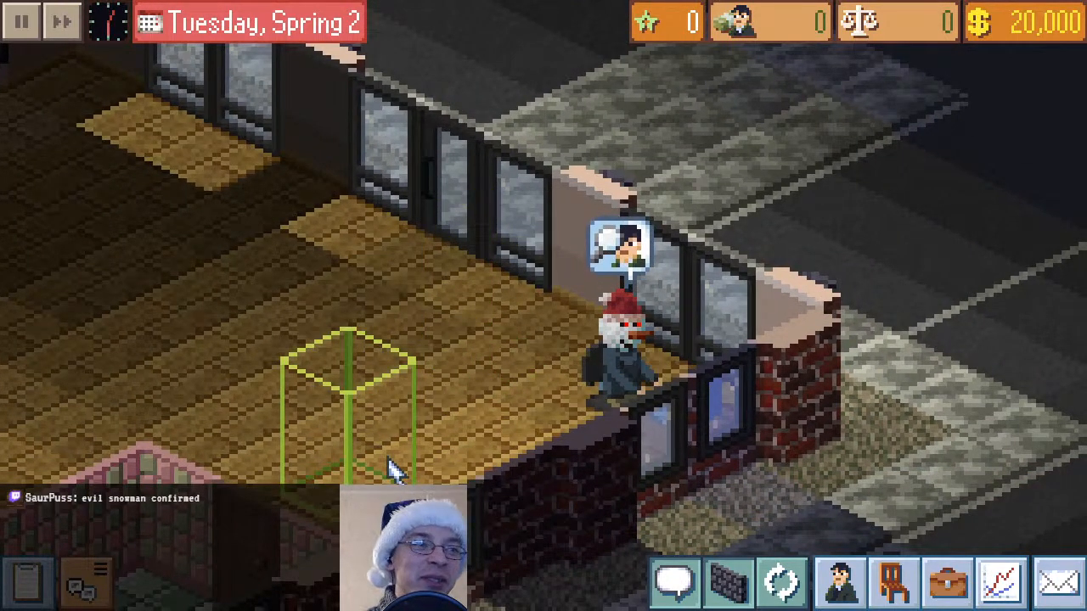
pyautogui.moveTo(374, 310); pyautogui.dragTo(478, 365)
# Rotate the map once more, lower the office walls and examine the snowman CEO behind the desk
pyautogui.click(785, 586)
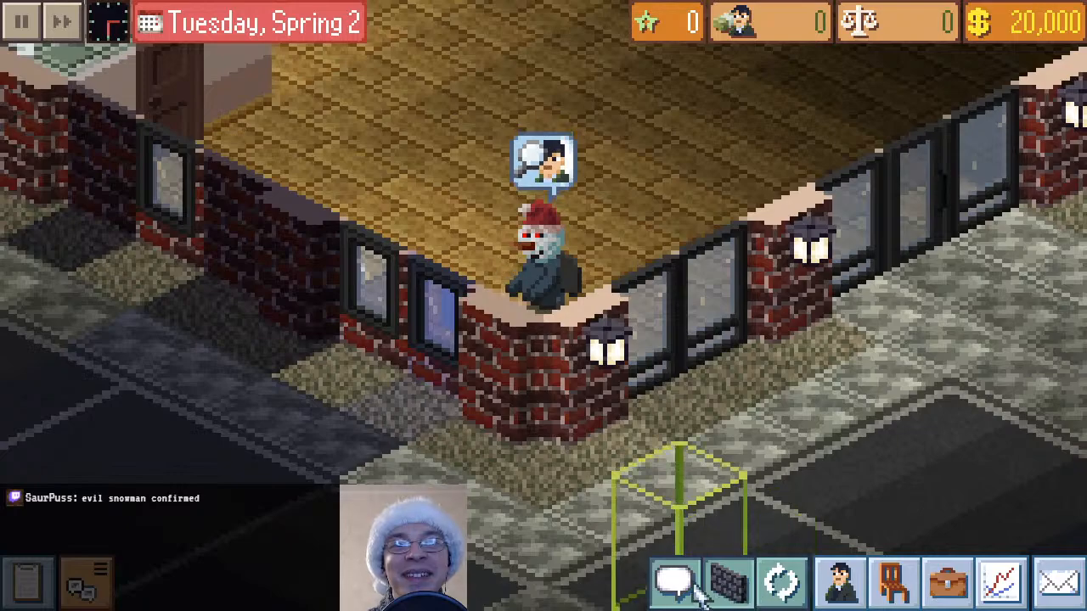
pyautogui.click(727, 581)
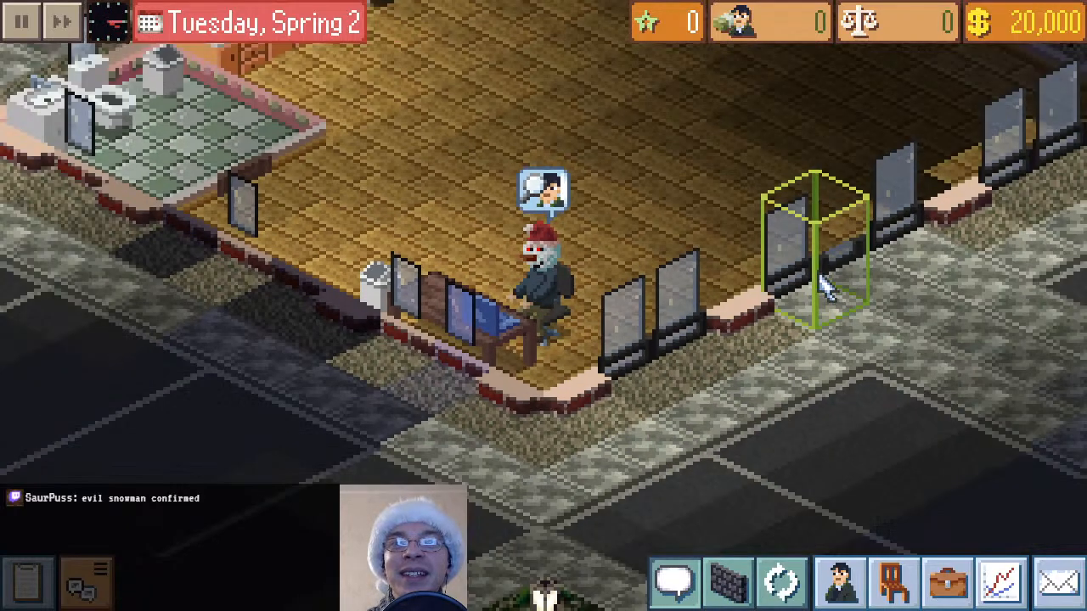
pyautogui.scroll(-3, 822, 282)
pyautogui.scroll(5, 822, 285)
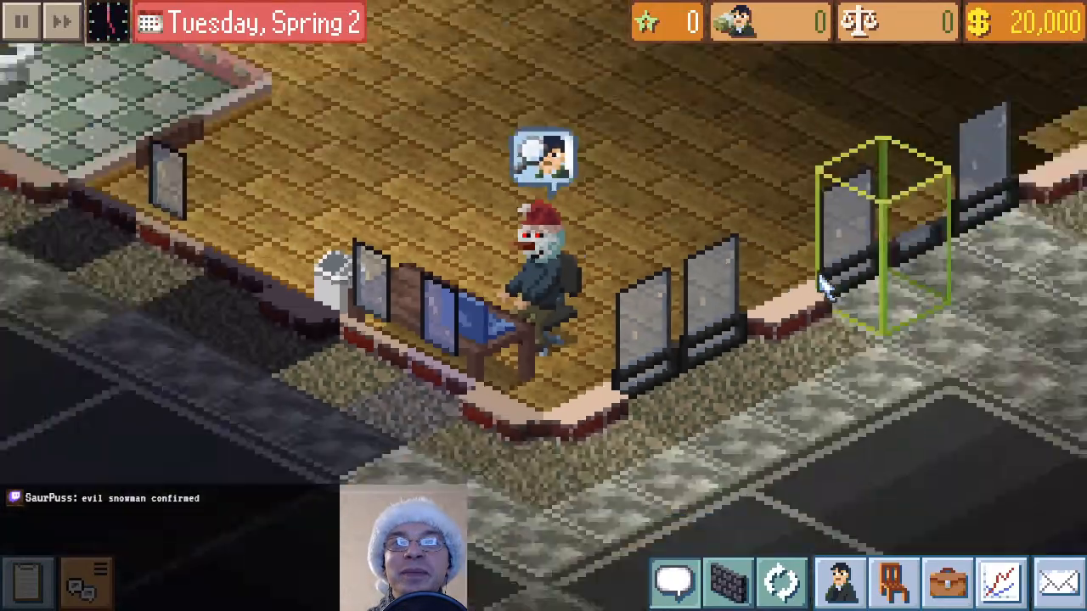
pyautogui.scroll(5, 822, 282)
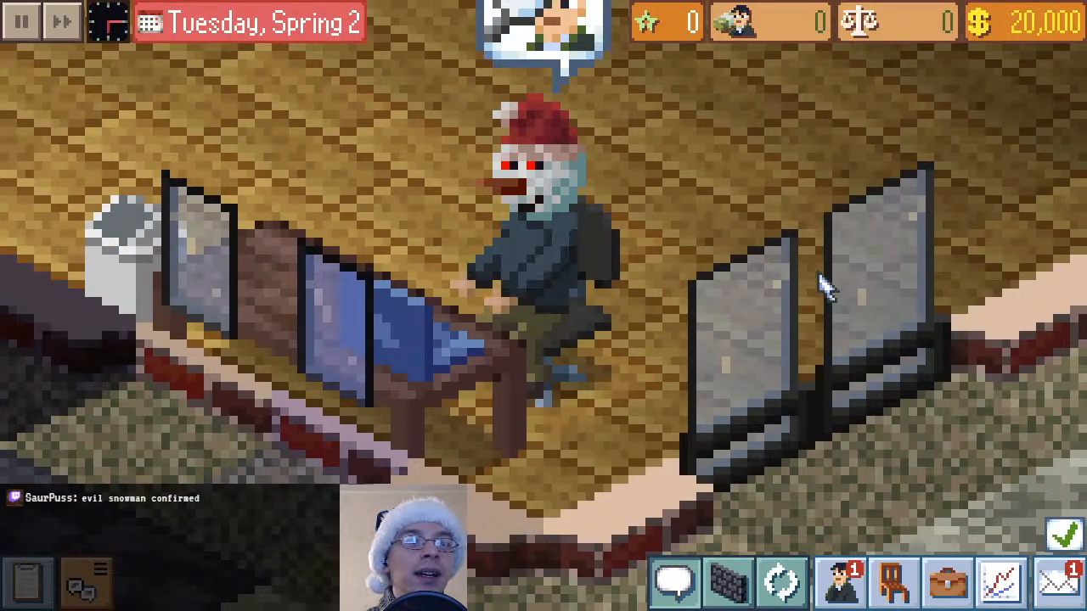
pyautogui.scroll(-3, 822, 285)
pyautogui.scroll(4, 739, 509)
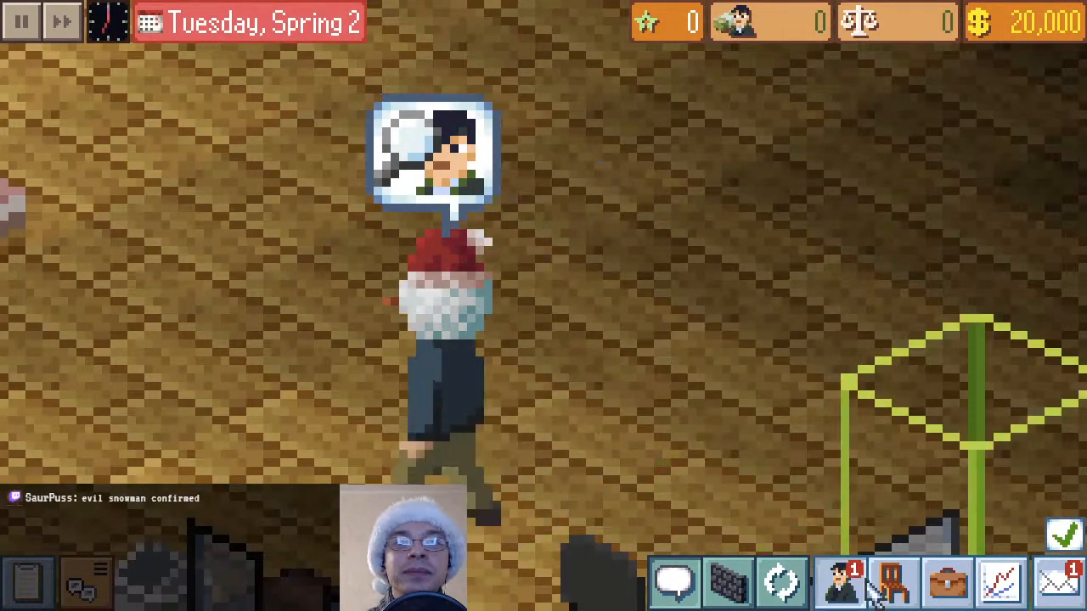
# Browse the applicants' CVs in the staff window and check their character portraits
pyautogui.click(869, 589)
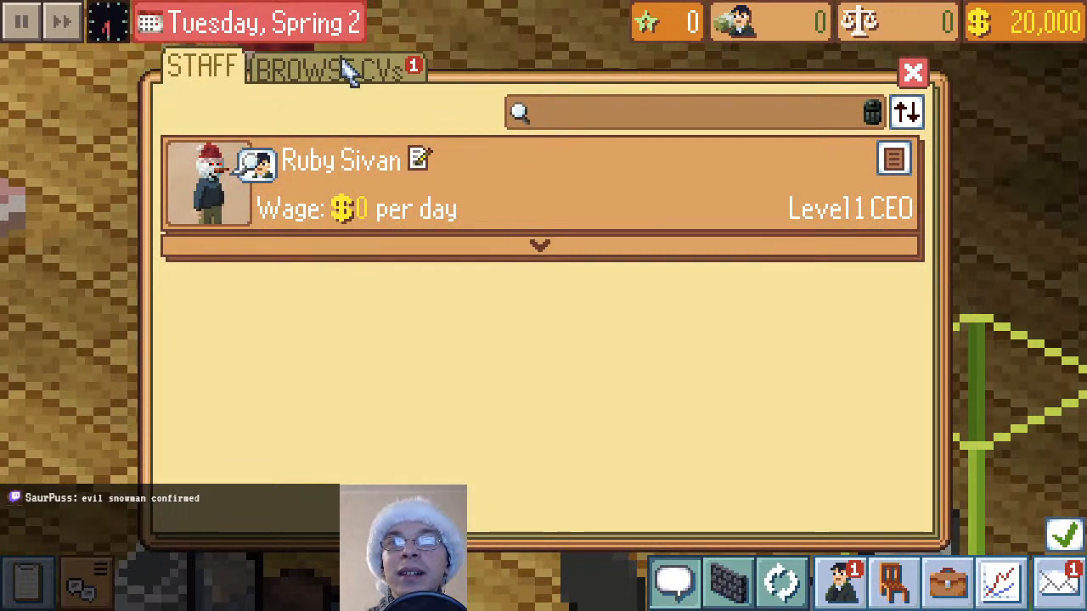
pyautogui.click(388, 68)
pyautogui.scroll(-2, 556, 263)
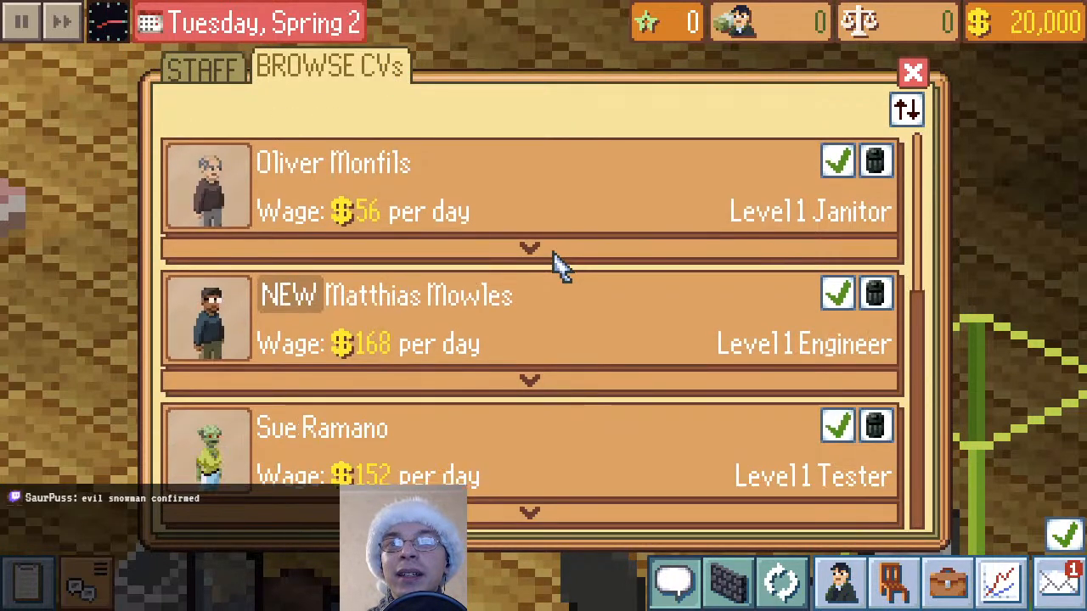
pyautogui.scroll(2, 557, 265)
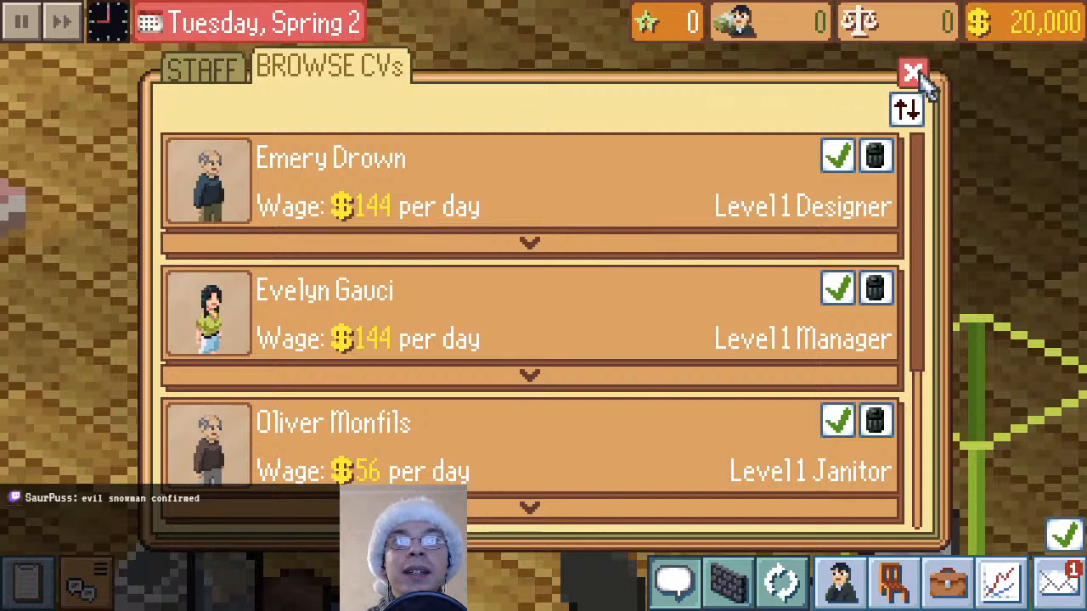
# Close the applicants' CVs and follow the snowman-headed CEO from the kitchen to the desk, examining the head and Santa hat
pyautogui.click(914, 74)
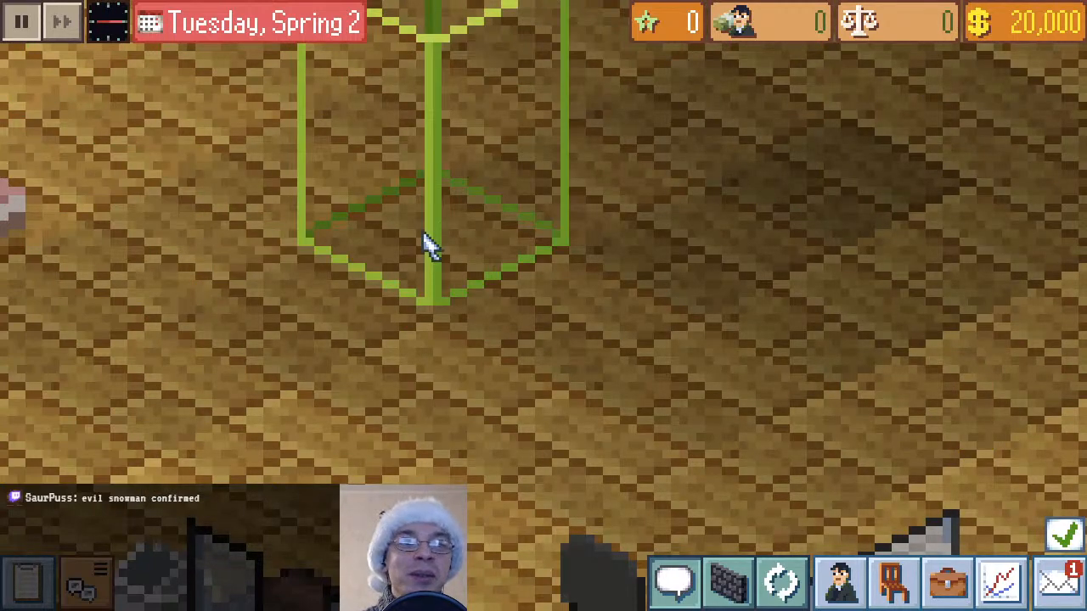
pyautogui.moveTo(422, 234); pyautogui.dragTo(450, 526)
pyautogui.moveTo(365, 382); pyautogui.dragTo(684, 497)
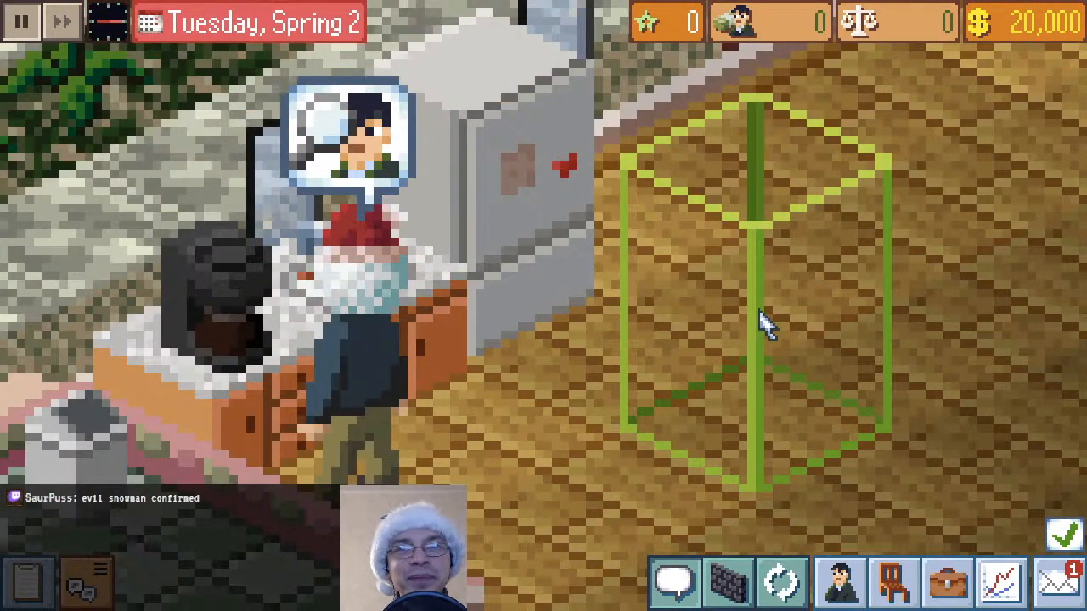
pyautogui.scroll(-1, 550, 357)
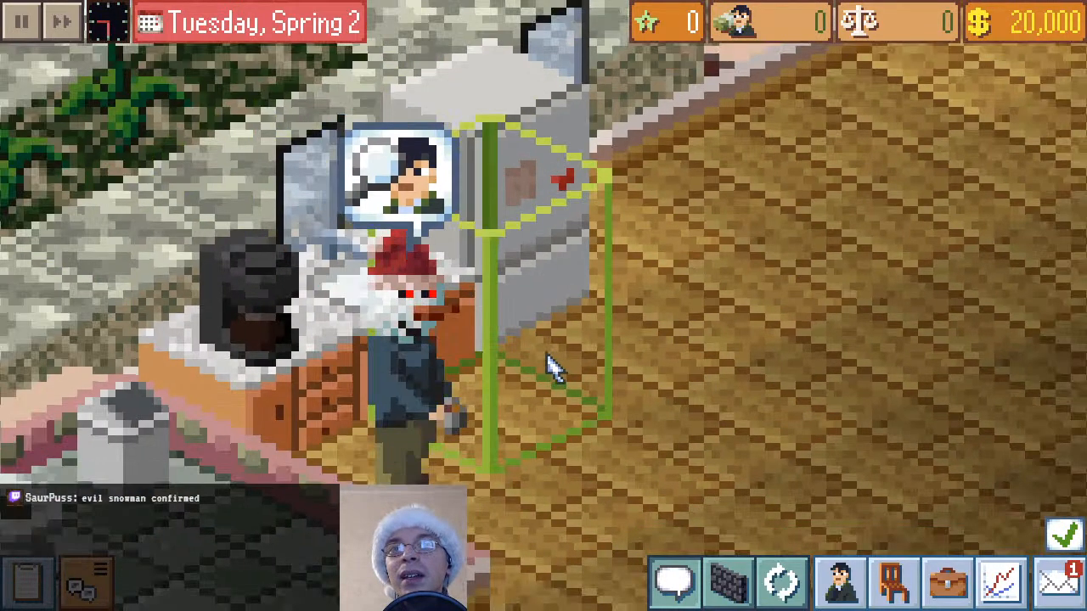
pyautogui.scroll(-3, 550, 359)
pyautogui.moveTo(776, 467); pyautogui.dragTo(724, 334)
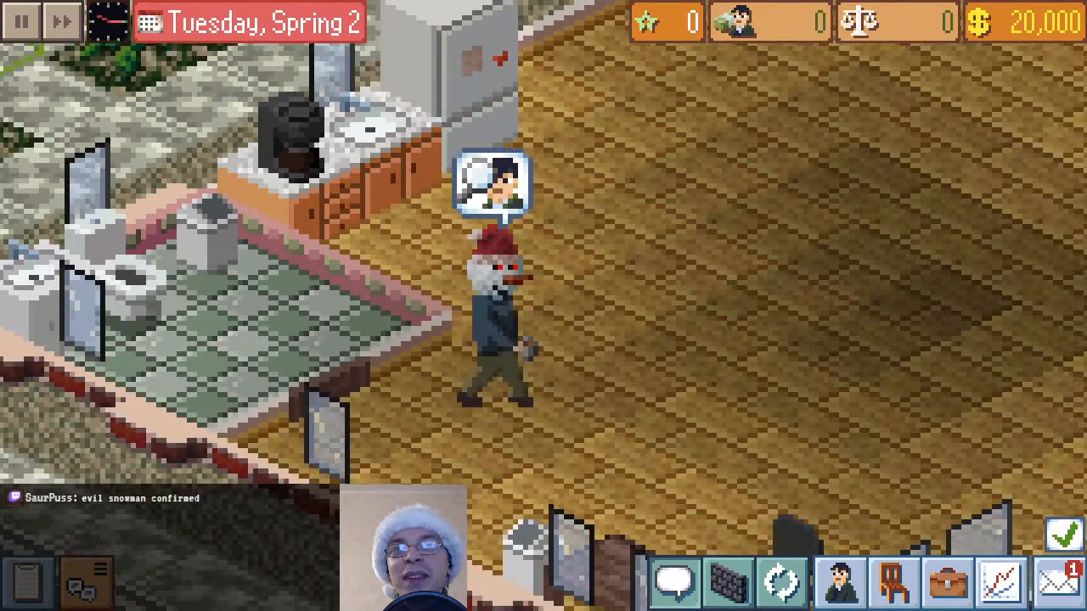
pyautogui.moveTo(897, 283); pyautogui.dragTo(752, 92)
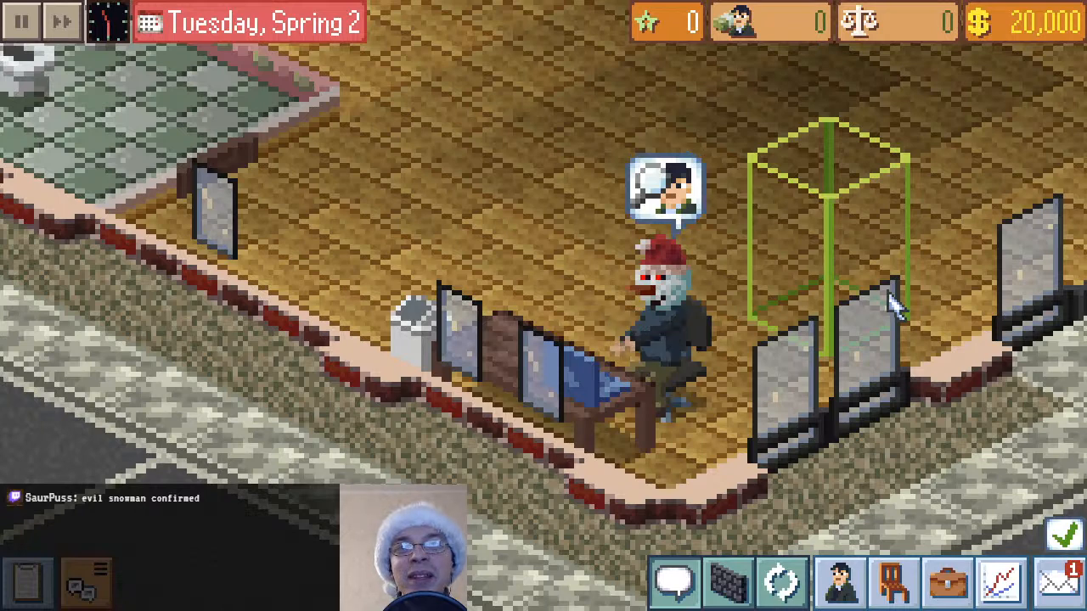
pyautogui.moveTo(902, 351); pyautogui.dragTo(810, 451)
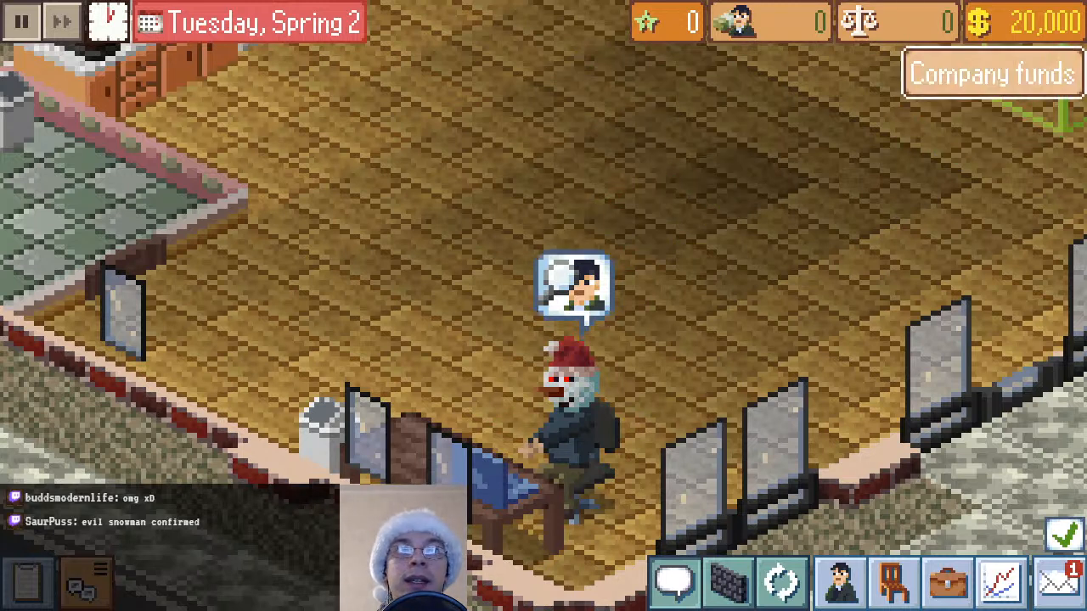
# Switch to File Explorer and go from the halloween_101 head folder up to the inner OfficeManagement101 project folder
pyautogui.hotkey('alt', 'Tab')
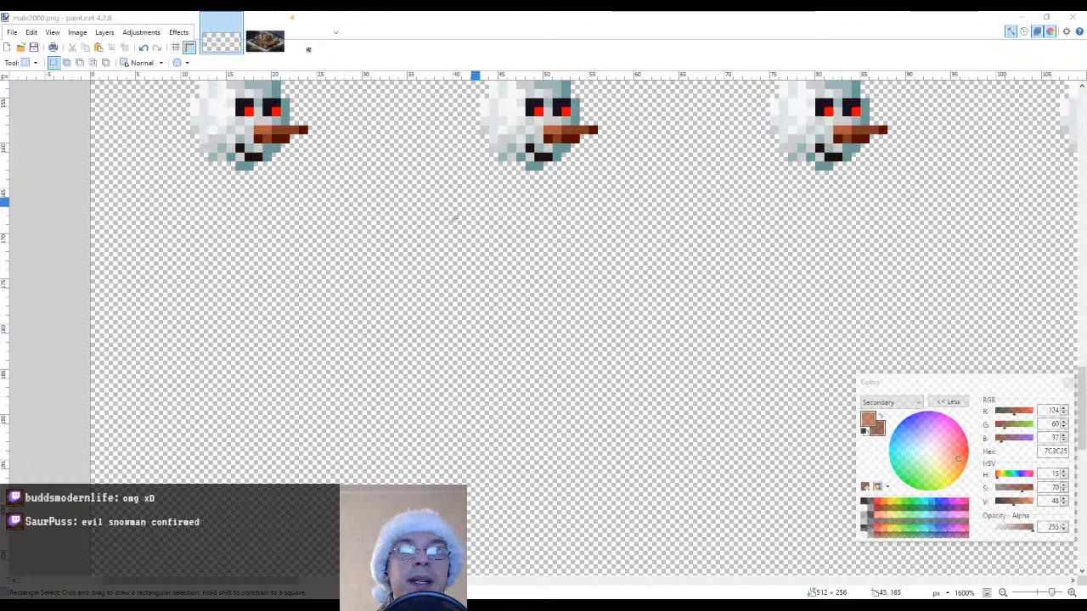
pyautogui.scroll(3, 474, 203)
pyautogui.hotkey('alt', 'Tab')
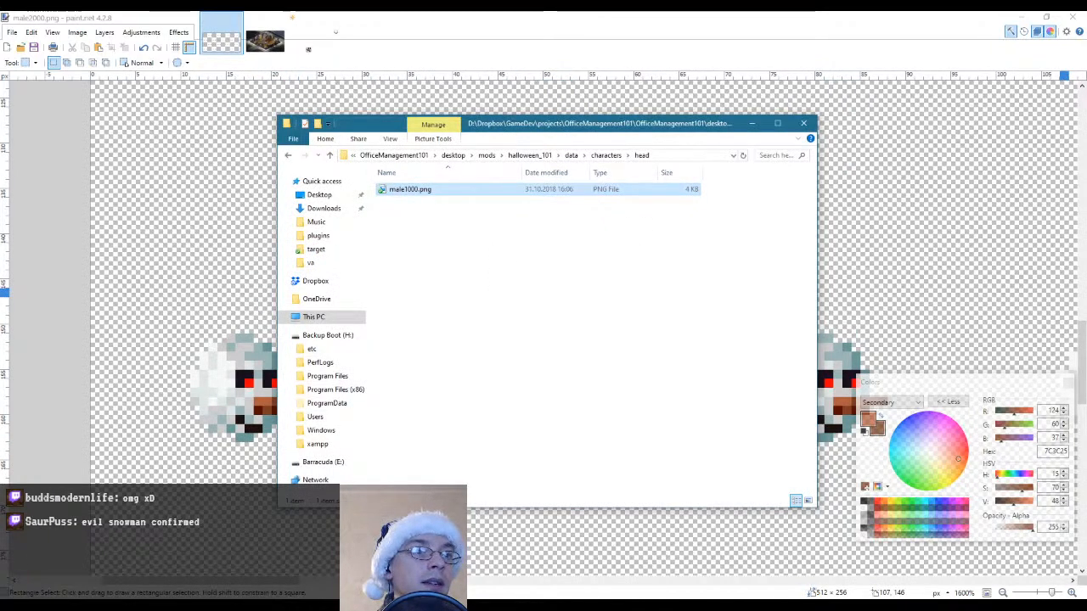
pyautogui.hotkey('alt', 'Tab')
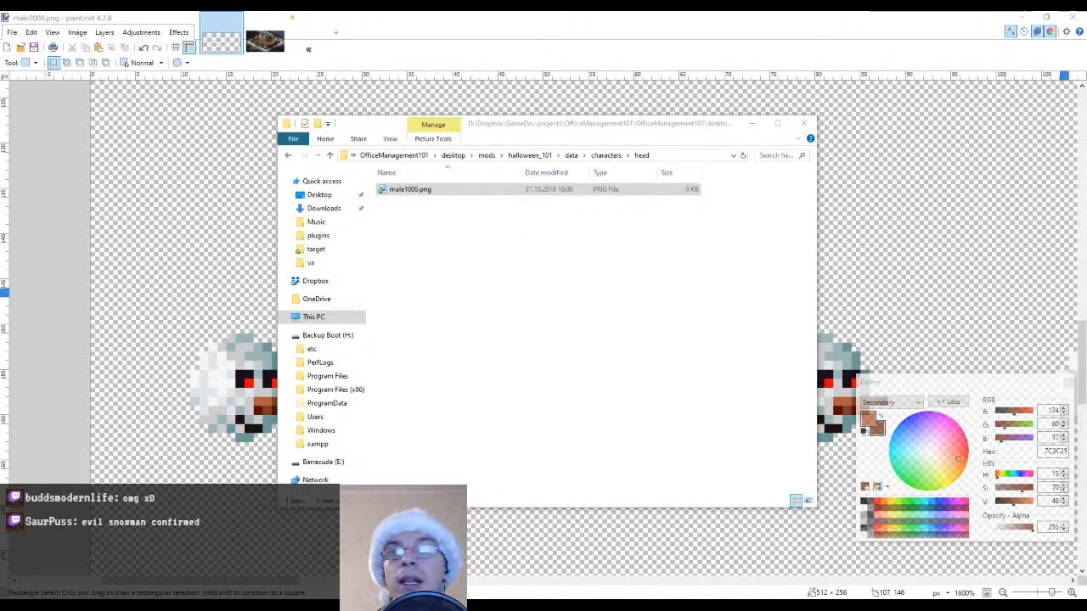
pyautogui.click(455, 156)
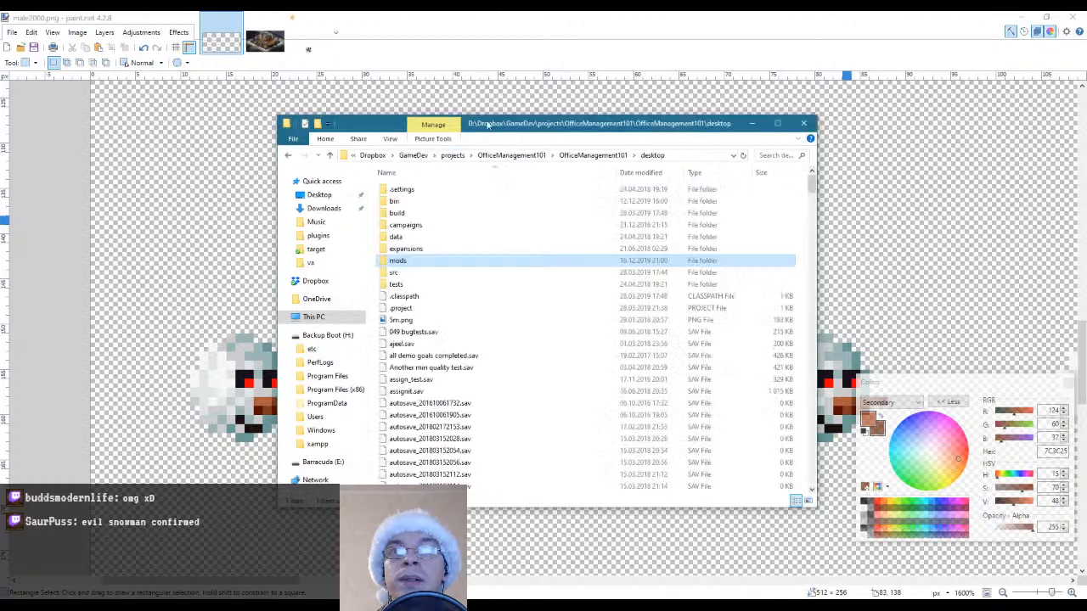
pyautogui.doubleClick(408, 214)
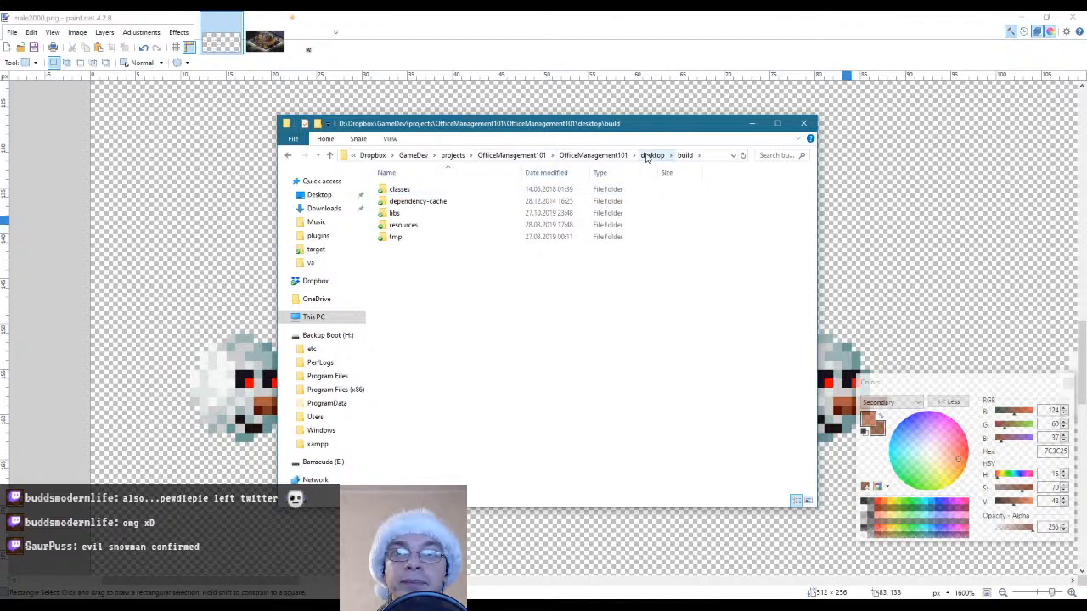
pyautogui.click(652, 156)
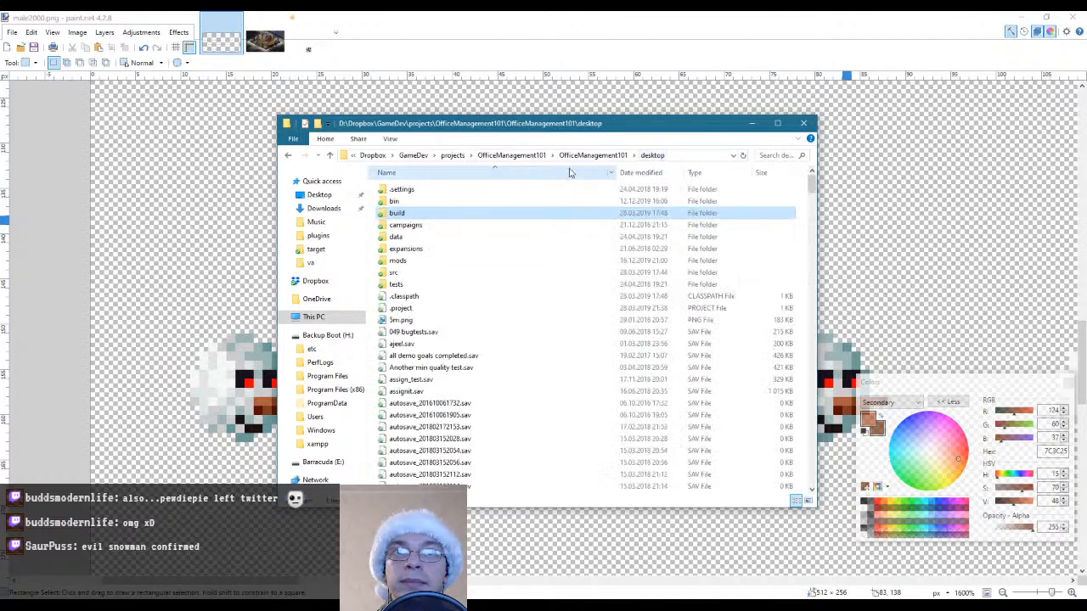
pyautogui.click(593, 156)
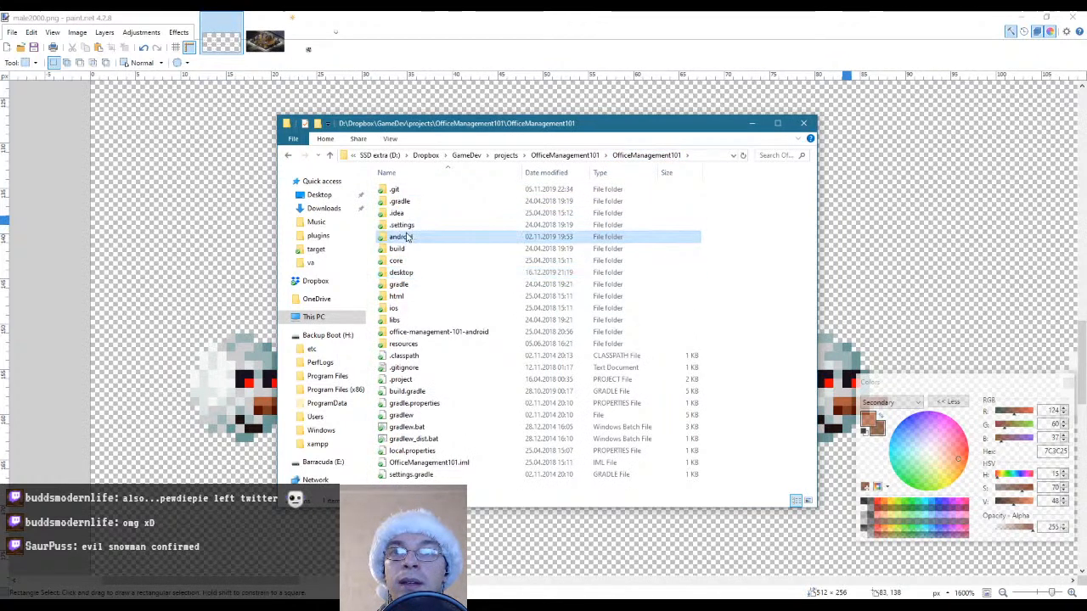
# Open the base game's head sprite folder at android\assets\data\characters\head
pyautogui.doubleClick(399, 237)
pyautogui.doubleClick(396, 201)
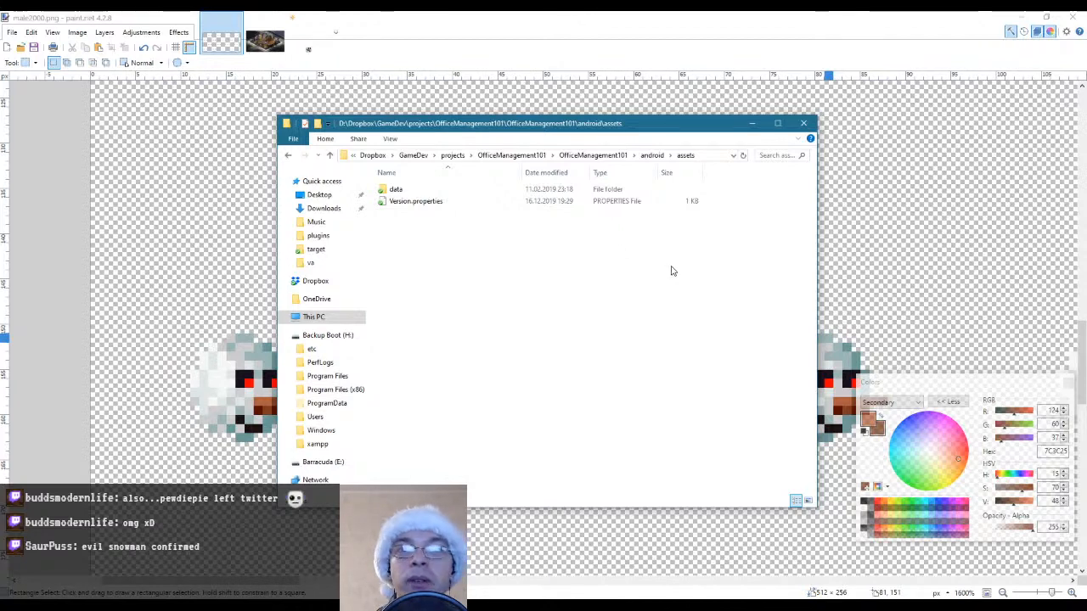
pyautogui.doubleClick(406, 189)
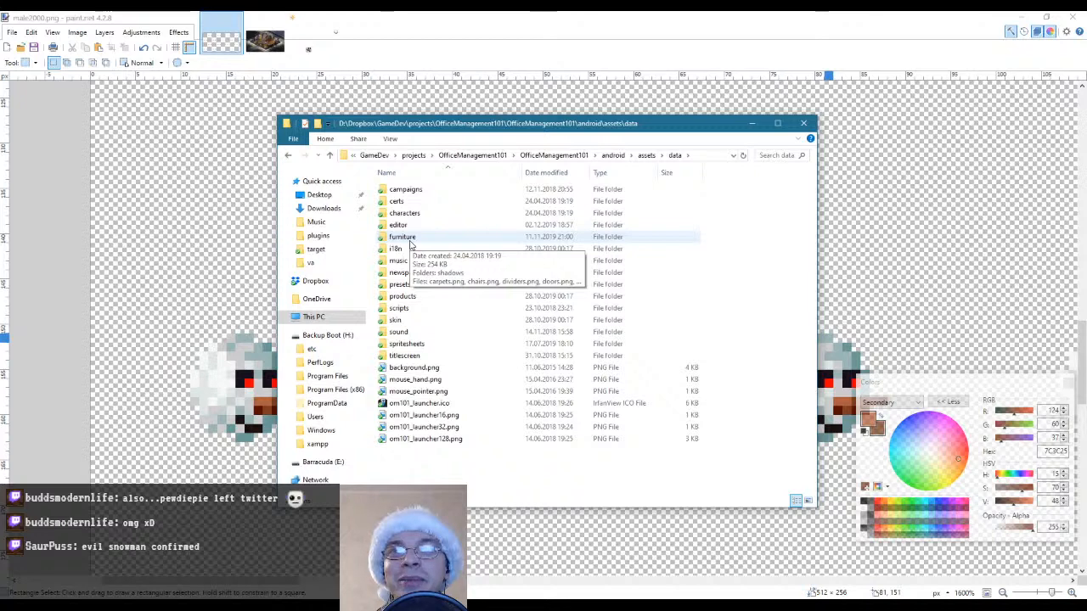
pyautogui.doubleClick(402, 213)
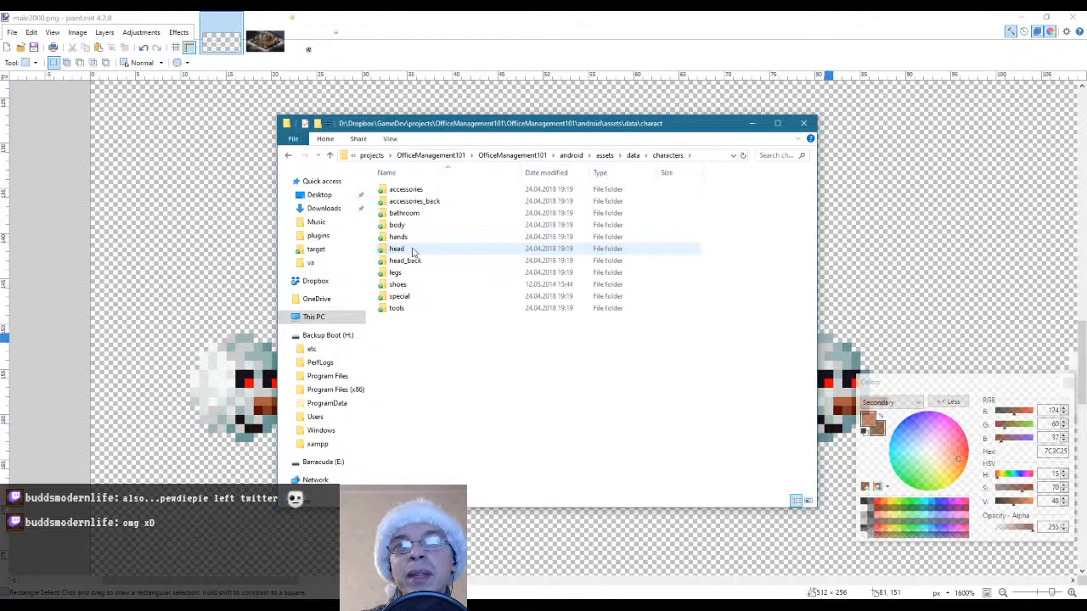
pyautogui.doubleClick(413, 252)
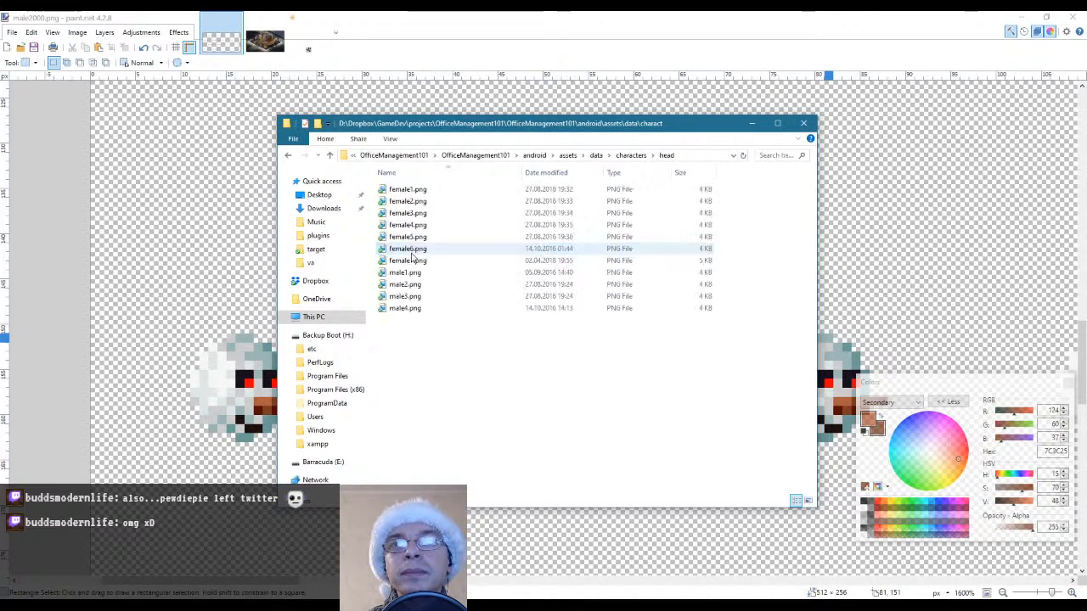
# Open female1.png from the head folder in paint.net and view its upper rows of head sprites at 400%
pyautogui.click(422, 190)
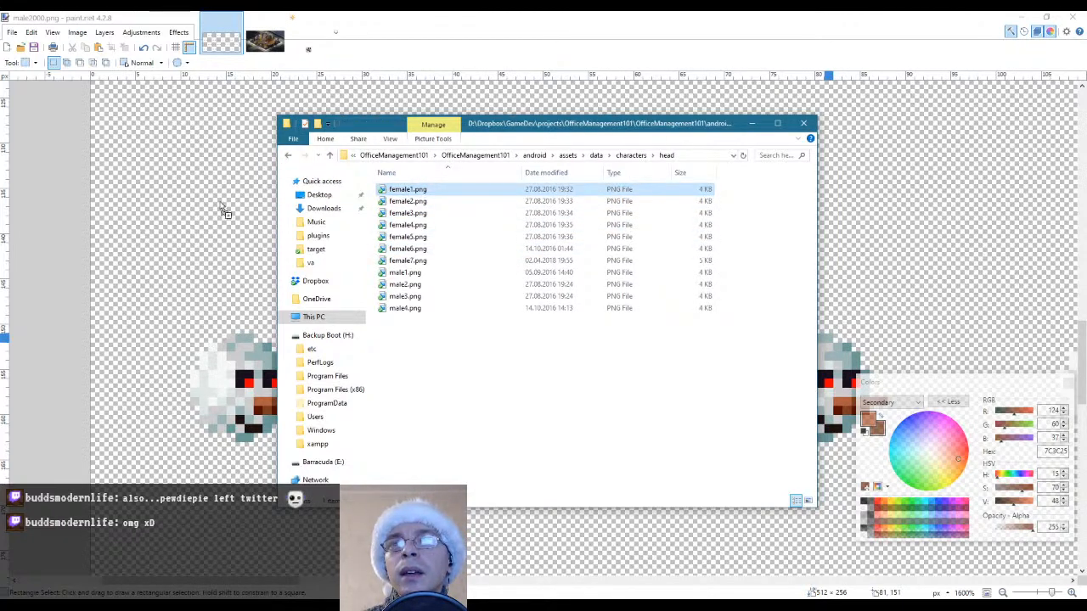
pyautogui.moveTo(225, 212); pyautogui.dragTo(223, 206)
pyautogui.click(484, 316)
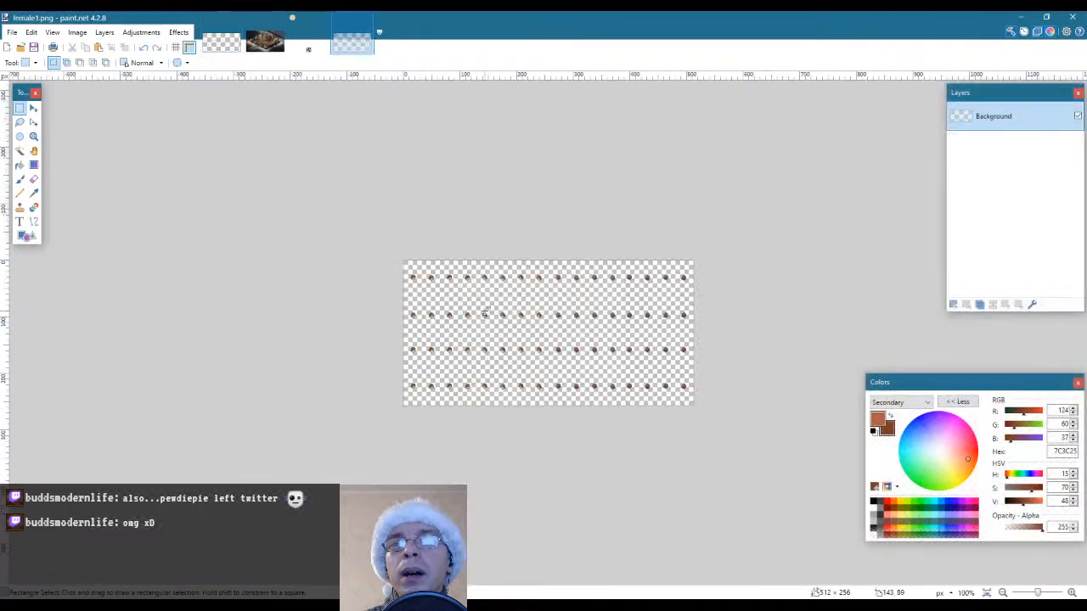
pyautogui.click(34, 136)
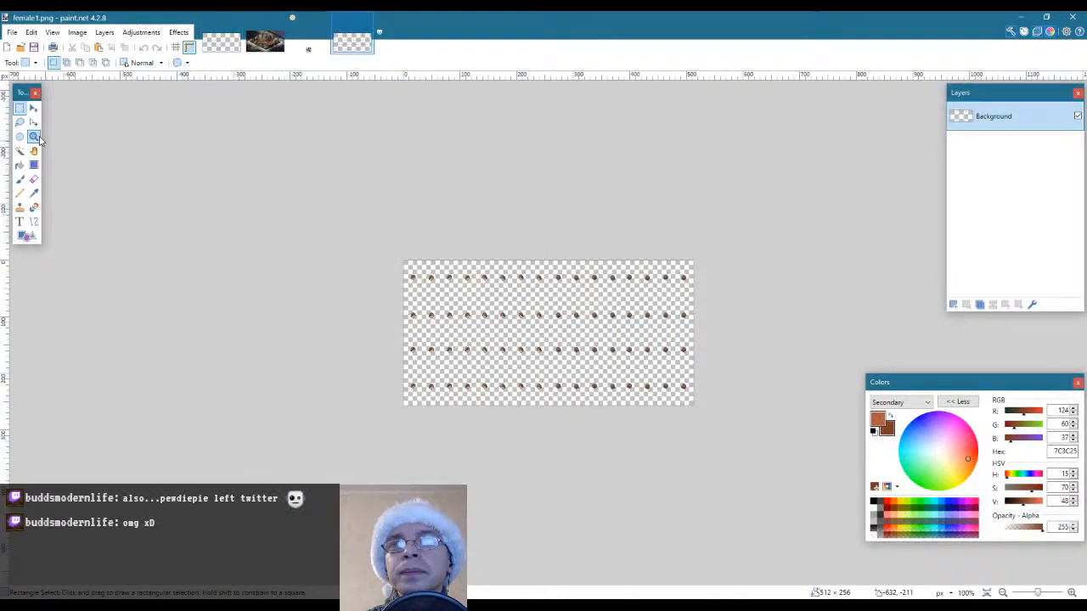
pyautogui.click(447, 280)
pyautogui.click(447, 280)
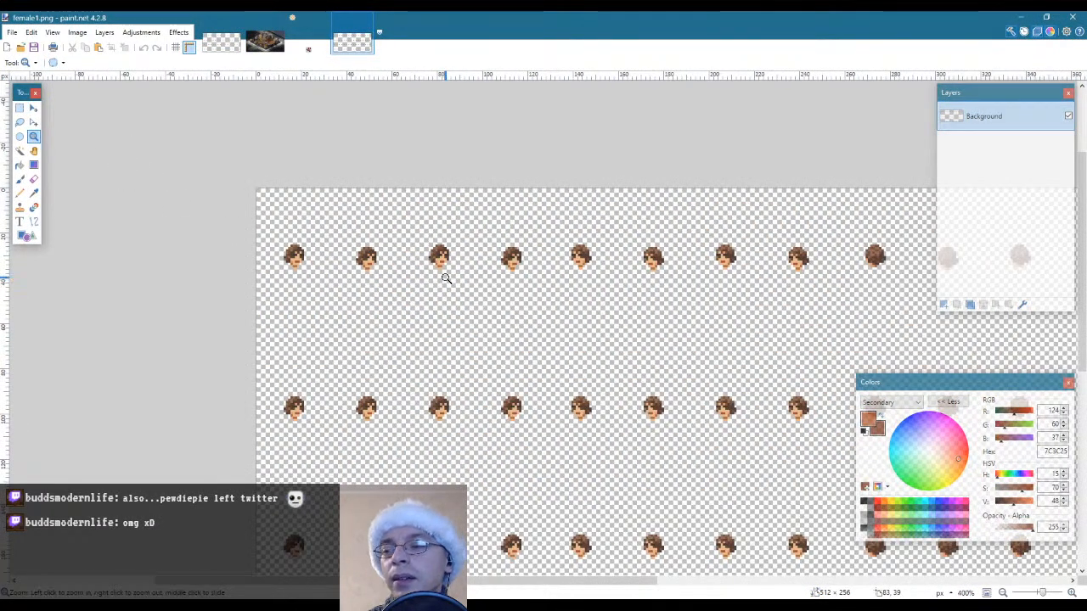
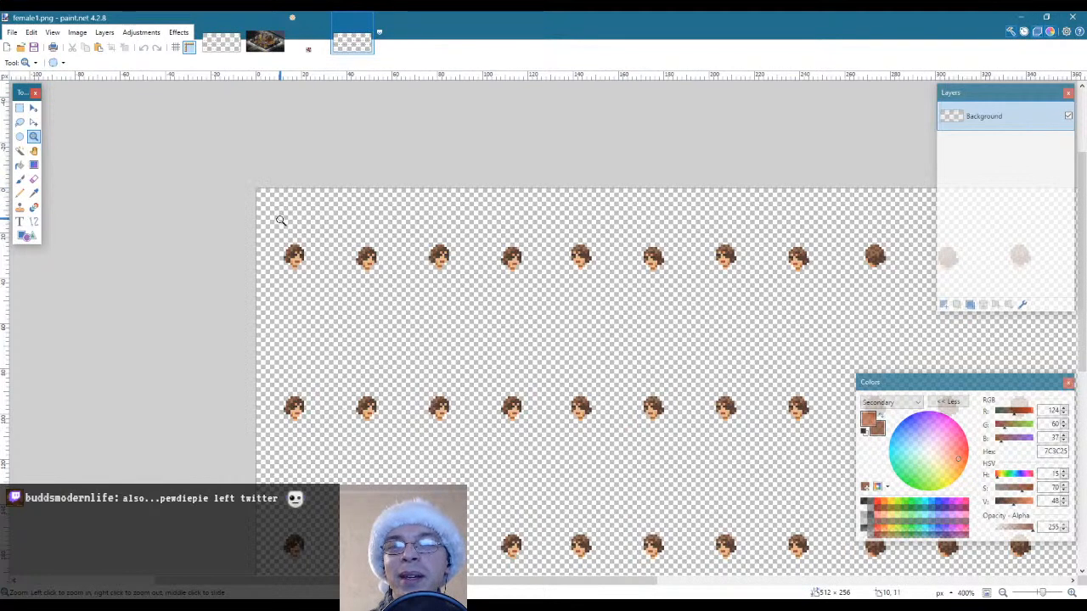
# Select all the head sprites in female1.png by inverting a Magic Wand selection of the empty background, and copy them
pyautogui.hotkey('ctrl', 'a')
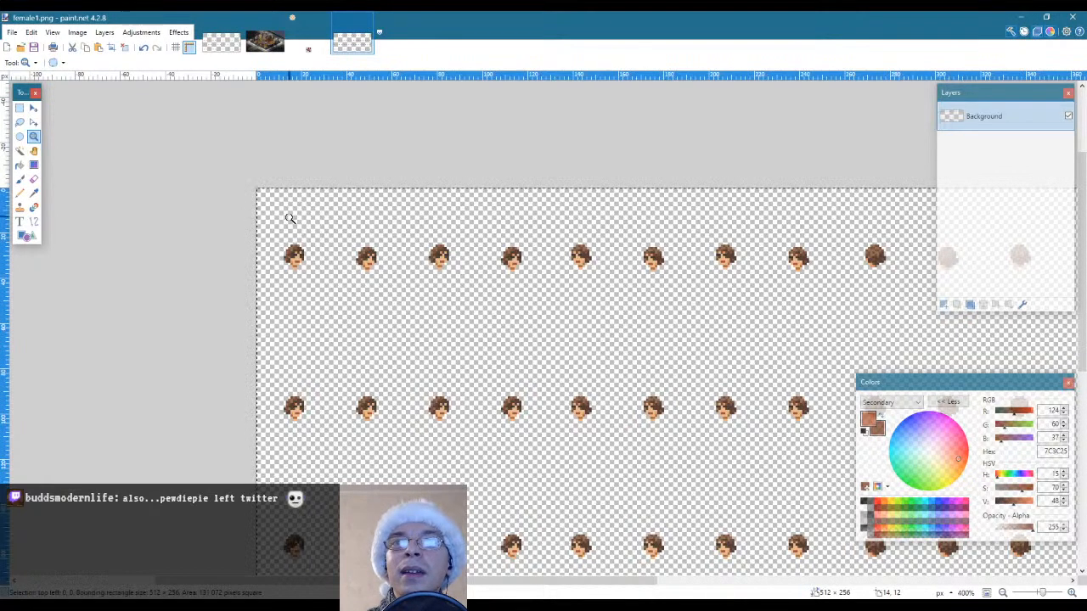
pyautogui.click(20, 150)
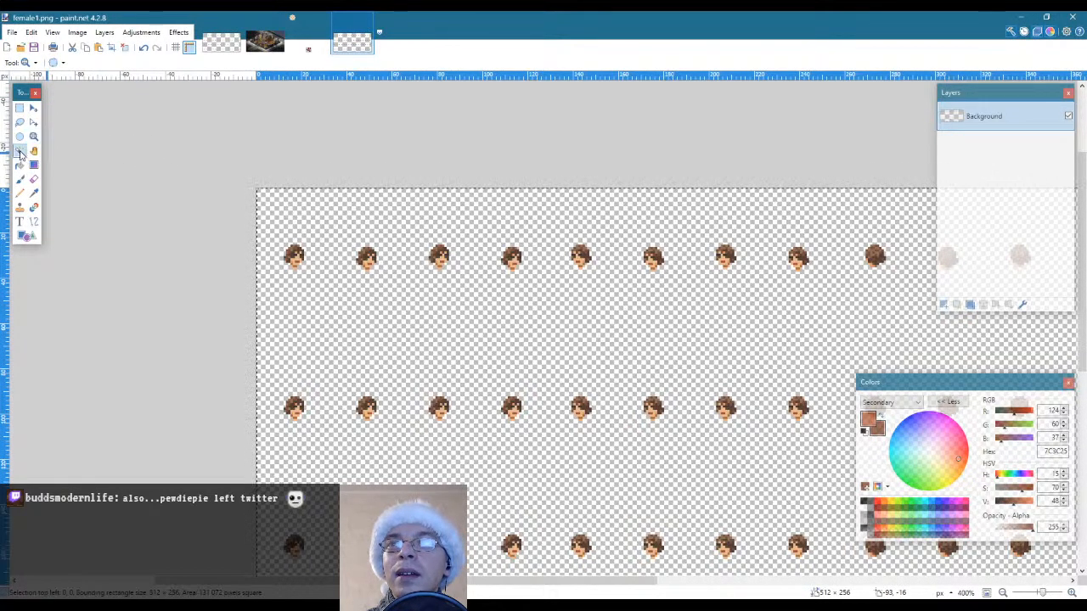
pyautogui.click(393, 214)
pyautogui.hotkey('ctrl', 'i')
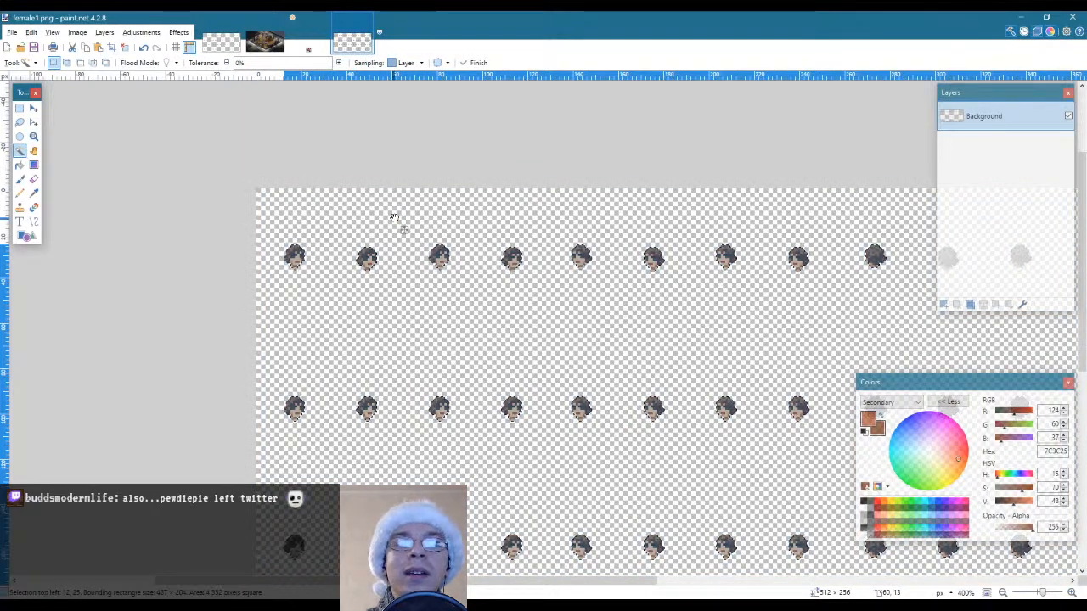
# Paste the copied female heads into a new layer above the snowman heads in male2000.png
pyautogui.click(222, 42)
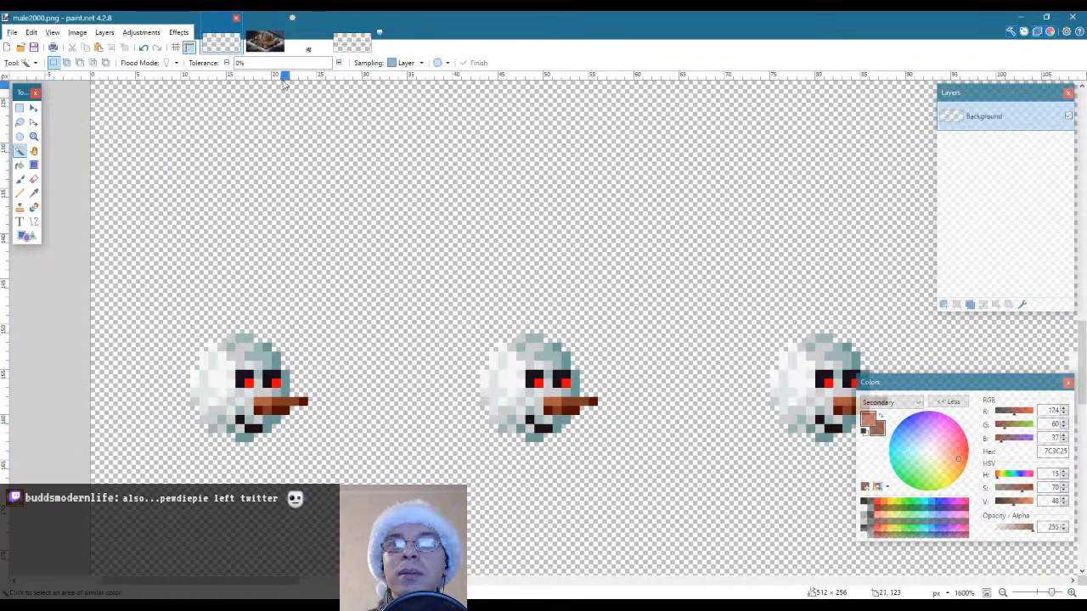
pyautogui.click(34, 135)
pyautogui.rightClick(440, 214)
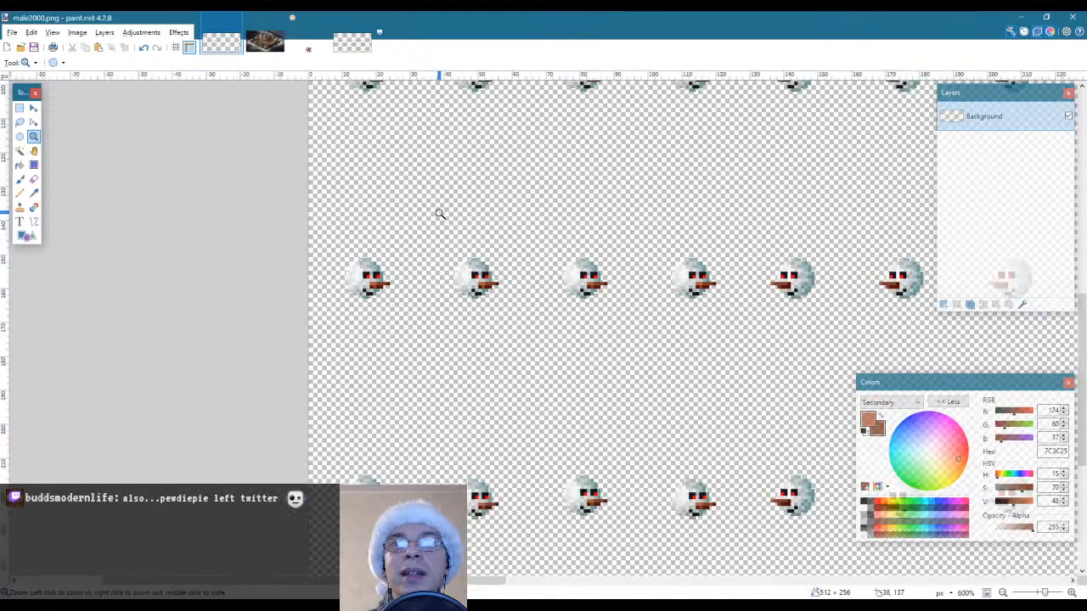
pyautogui.rightClick(633, 243)
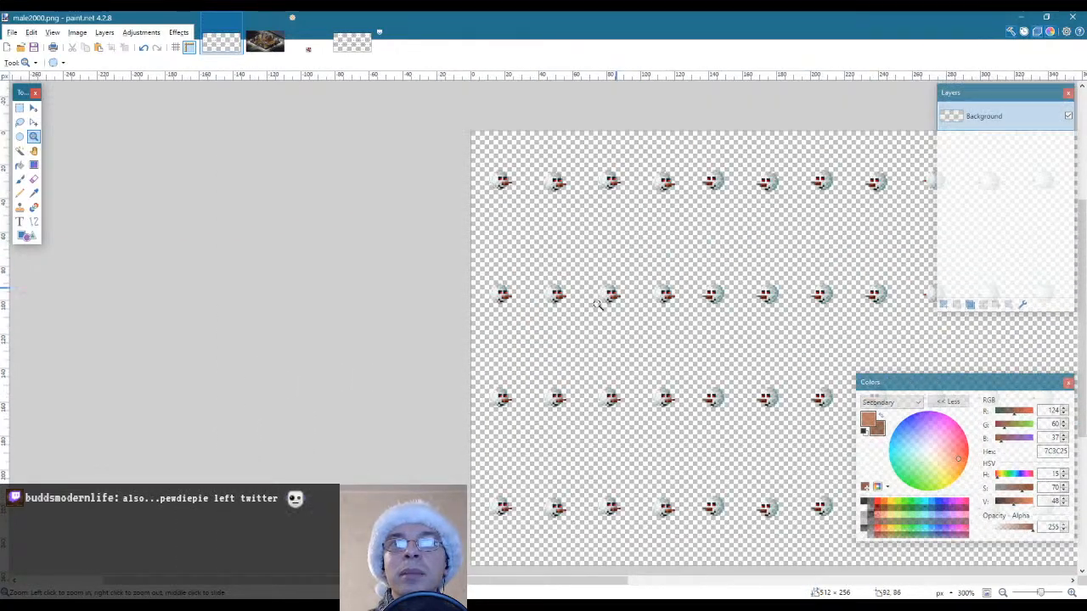
pyautogui.moveTo(353, 581); pyautogui.dragTo(532, 595)
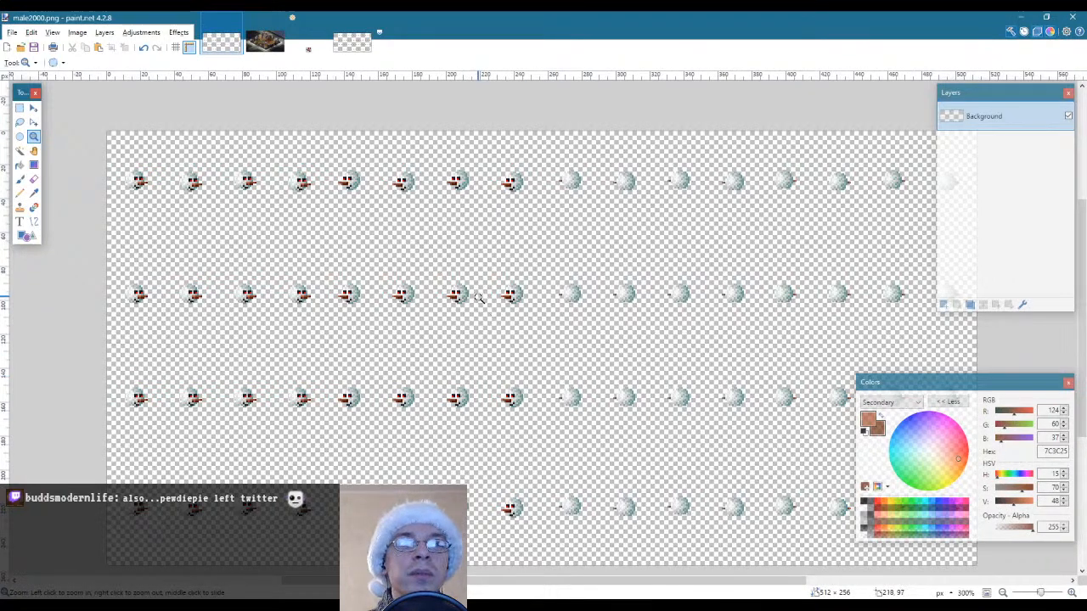
pyautogui.click(31, 32)
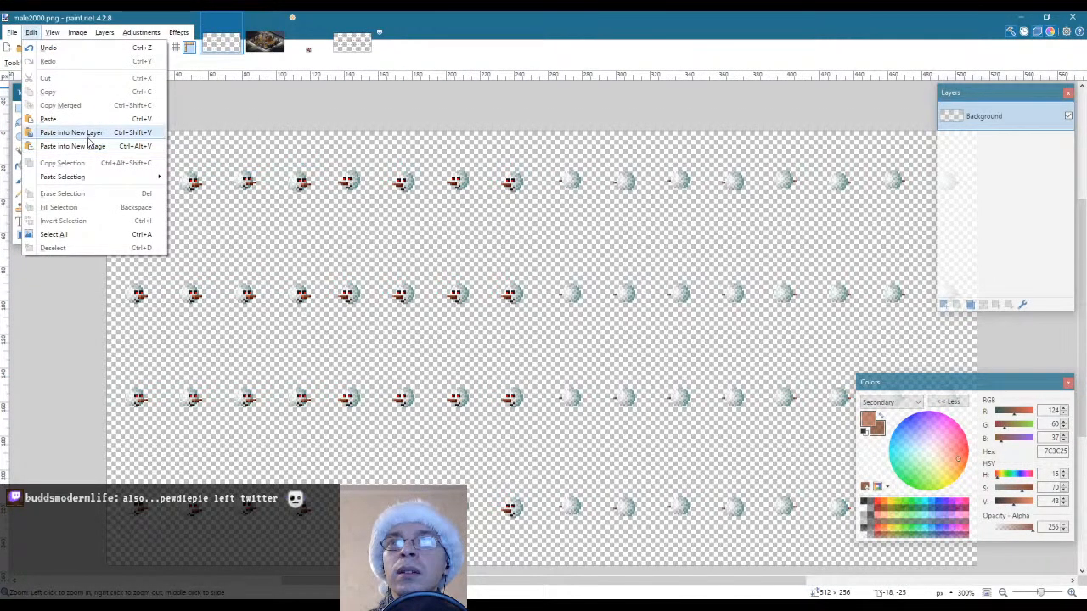
pyautogui.click(76, 132)
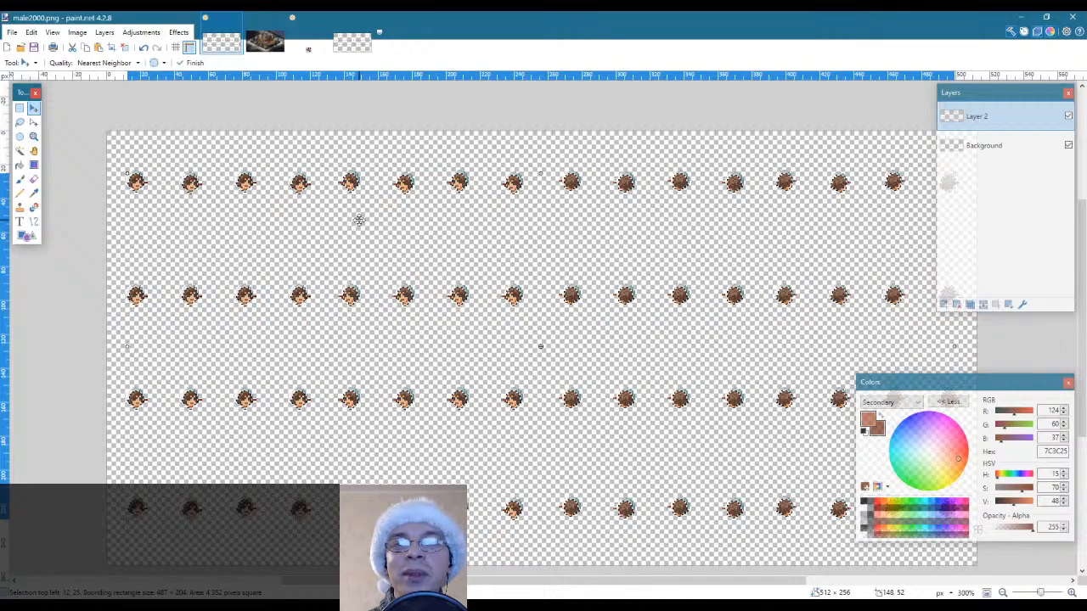
# Move the pasted female heads on Layer 2 up by 1 pixel over the snowman heads and deselect them
pyautogui.click(34, 136)
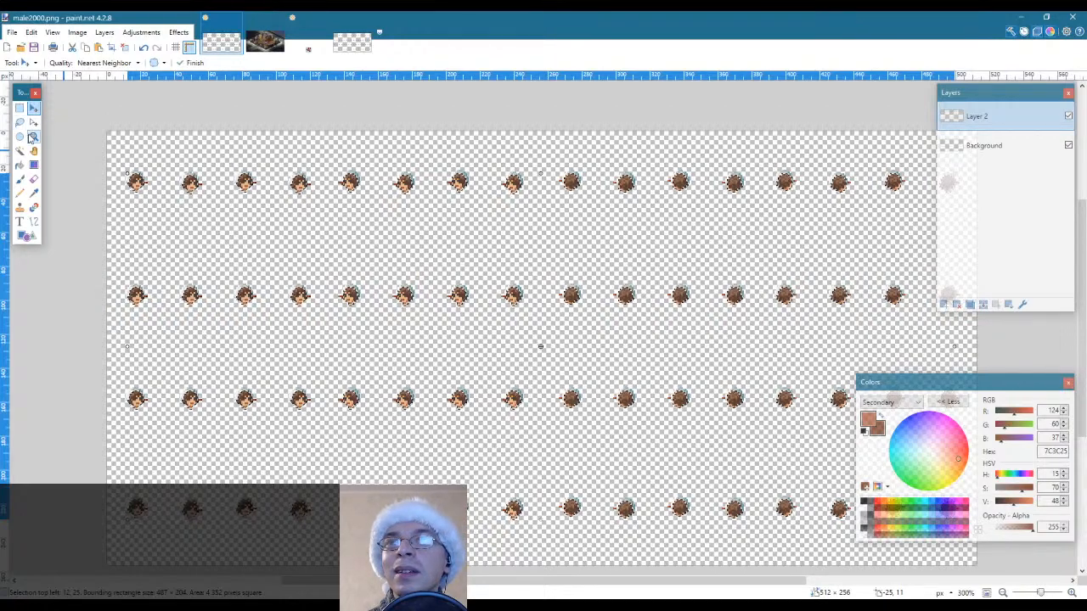
pyautogui.click(123, 176)
pyautogui.click(124, 176)
pyautogui.click(124, 176)
pyautogui.click(123, 176)
pyautogui.click(124, 177)
pyautogui.click(124, 177)
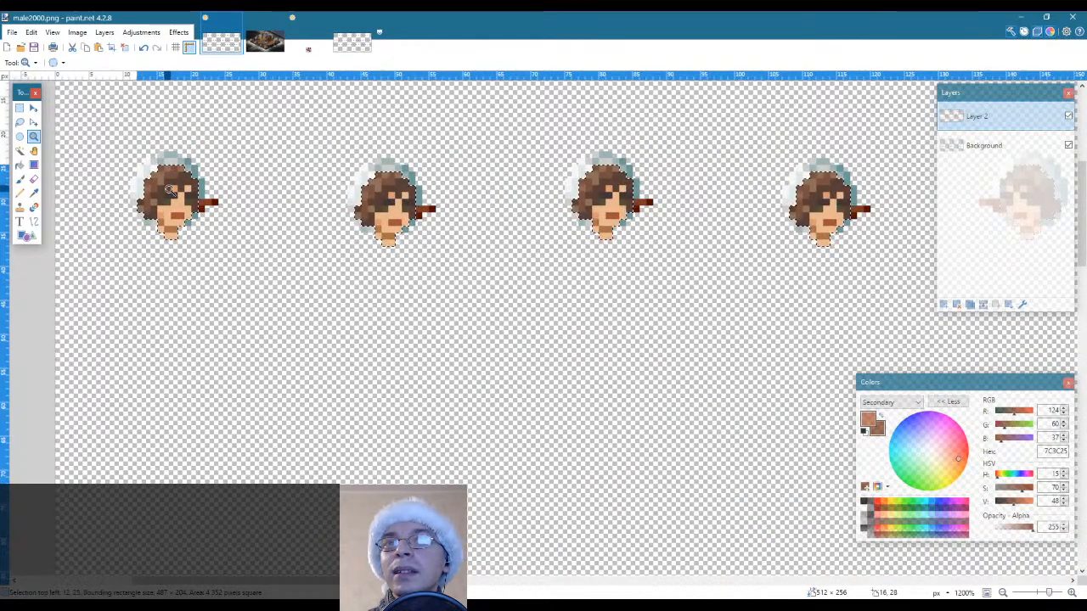
pyautogui.click(1014, 147)
pyautogui.click(1008, 119)
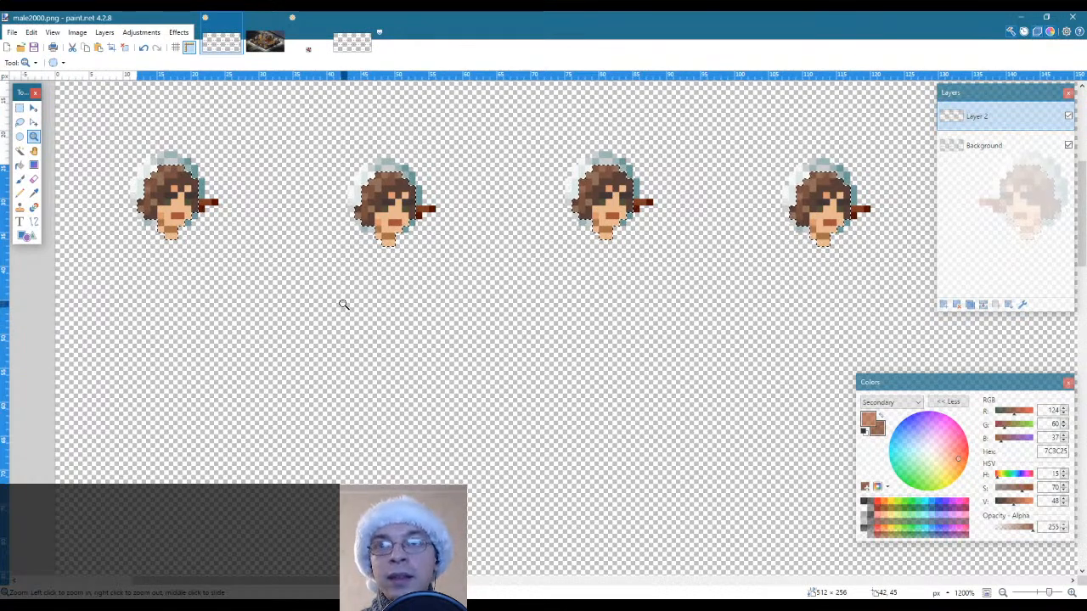
pyautogui.press('m')
pyautogui.press('Up')
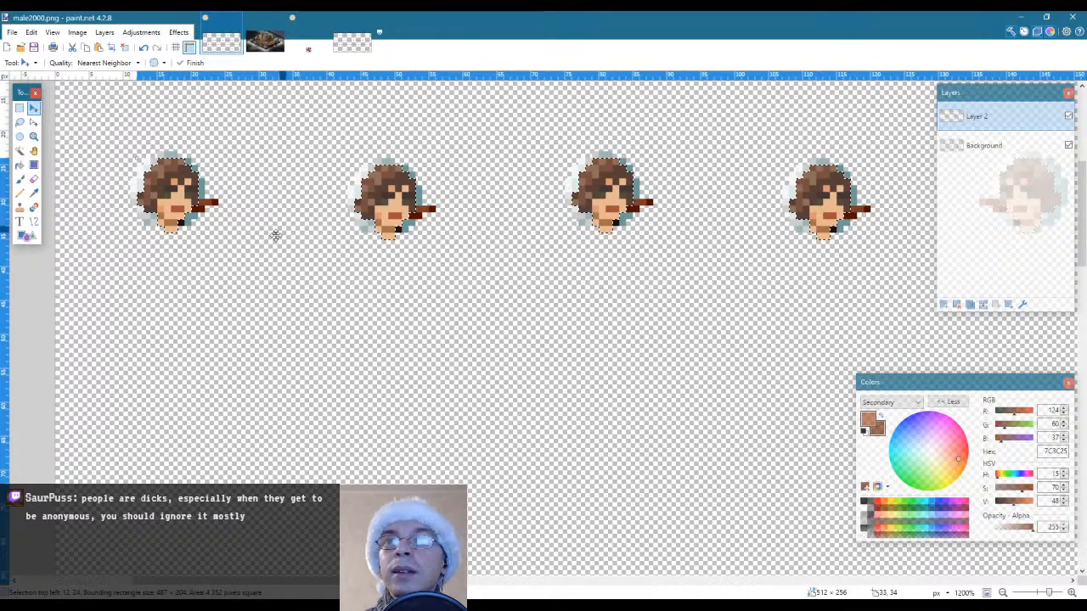
pyautogui.press('s')
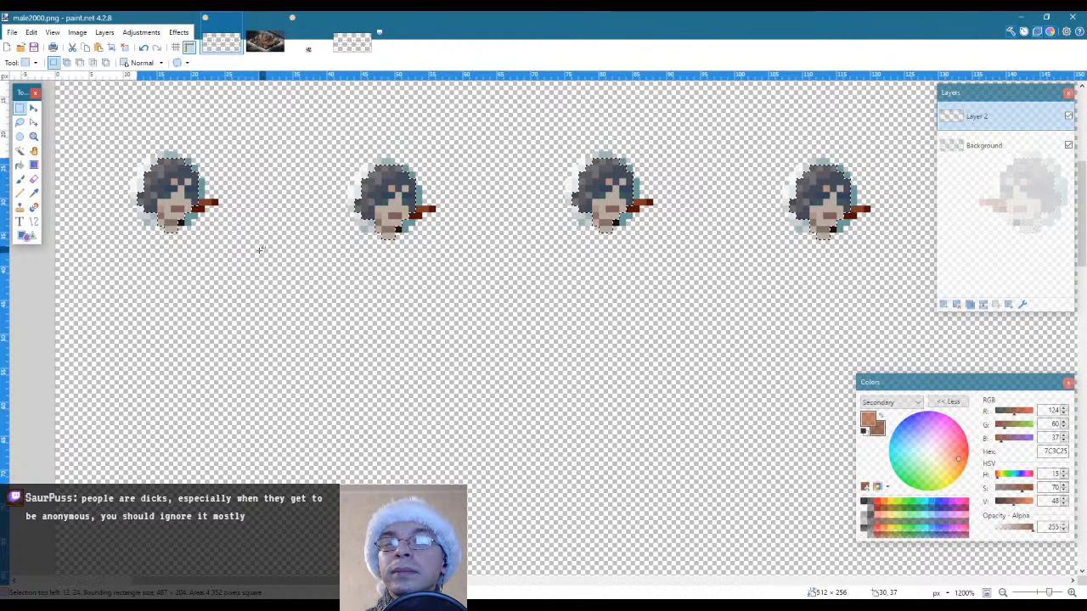
pyautogui.hotkey('ctrl', 'd')
pyautogui.press('z')
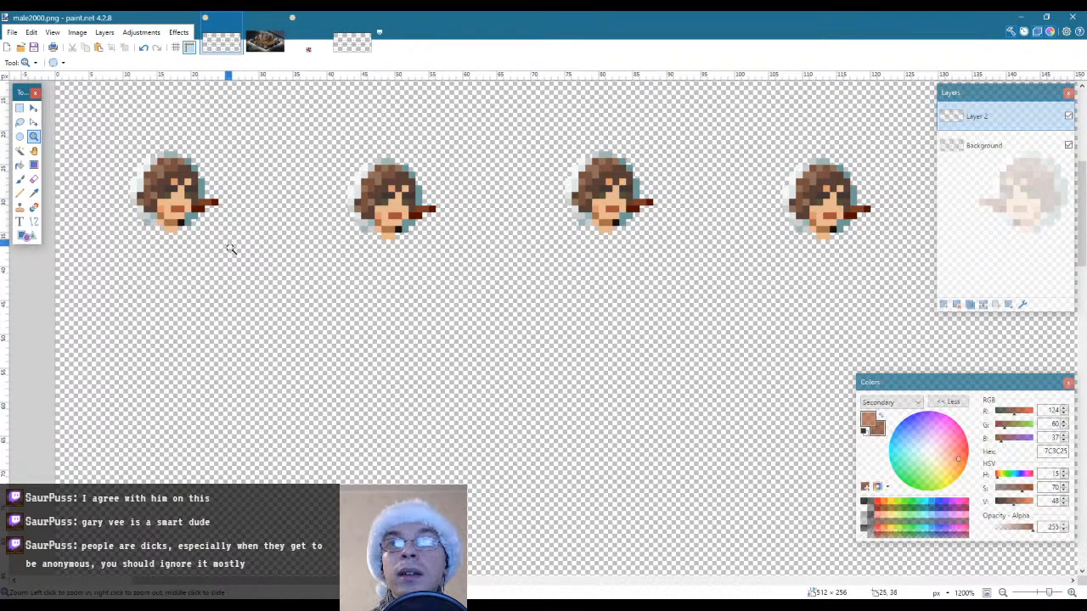
# Examine how the female heads line up with the snowman heads in the first four columns across all rows
pyautogui.scroll(2, 230, 254)
pyautogui.scroll(-2, 230, 254)
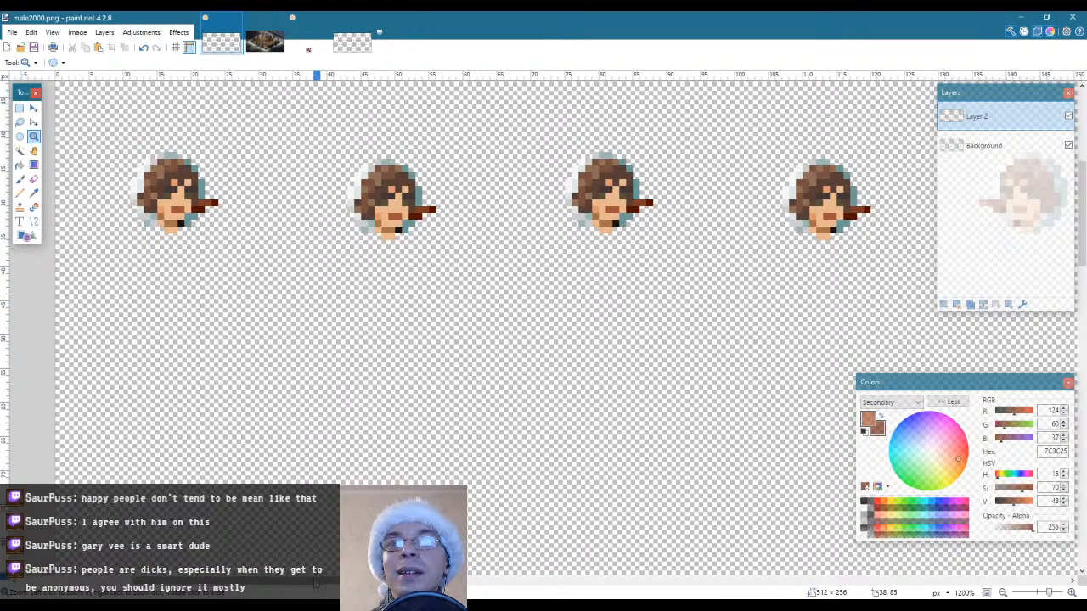
pyautogui.moveTo(316, 583); pyautogui.dragTo(298, 584)
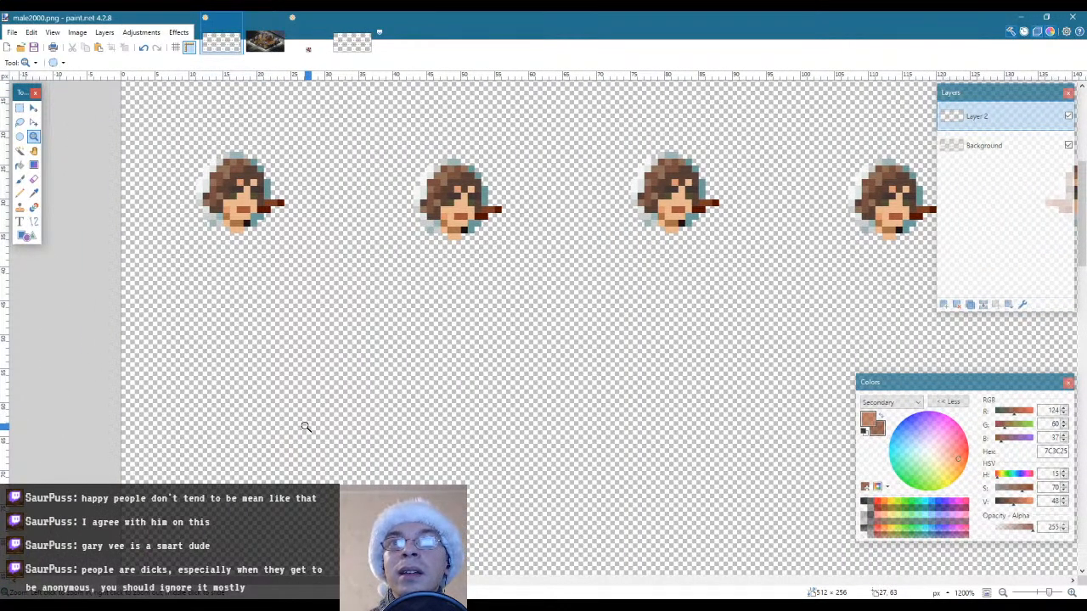
pyautogui.scroll(2, 306, 426)
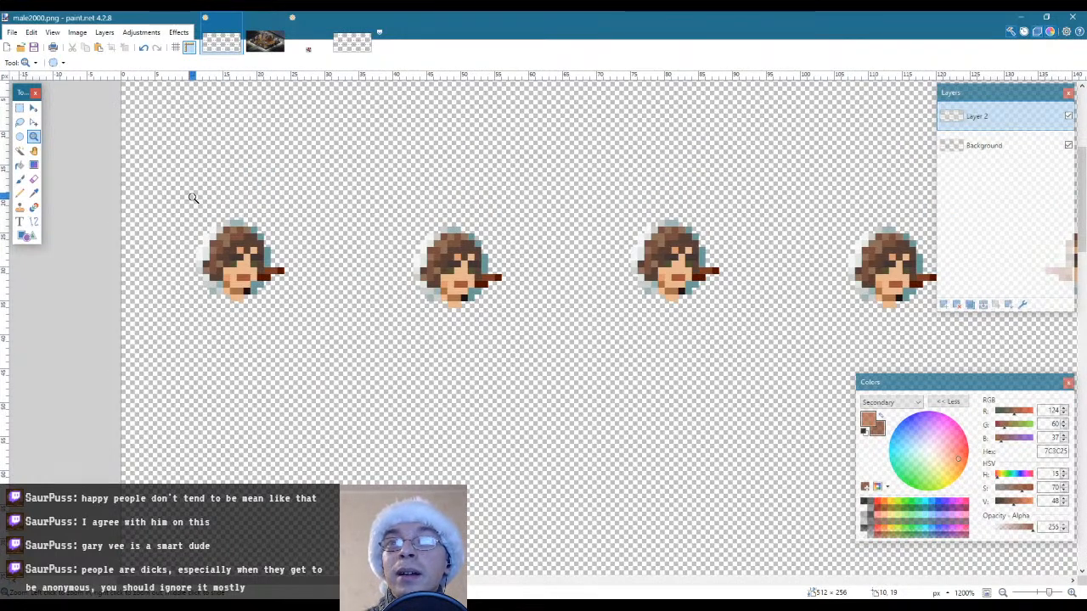
pyautogui.scroll(3, 532, 451)
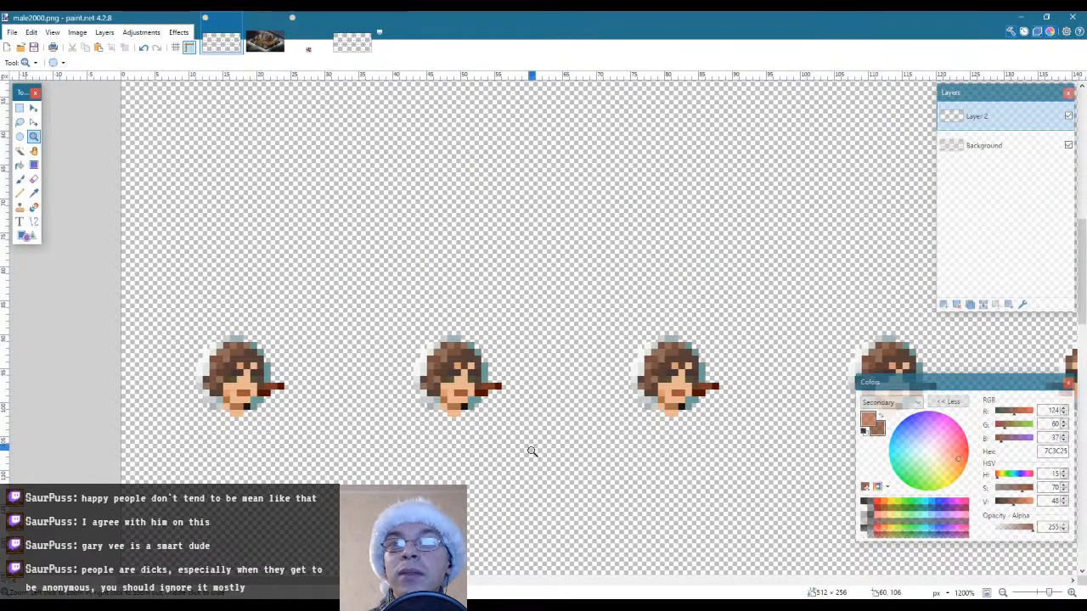
pyautogui.scroll(4, 531, 451)
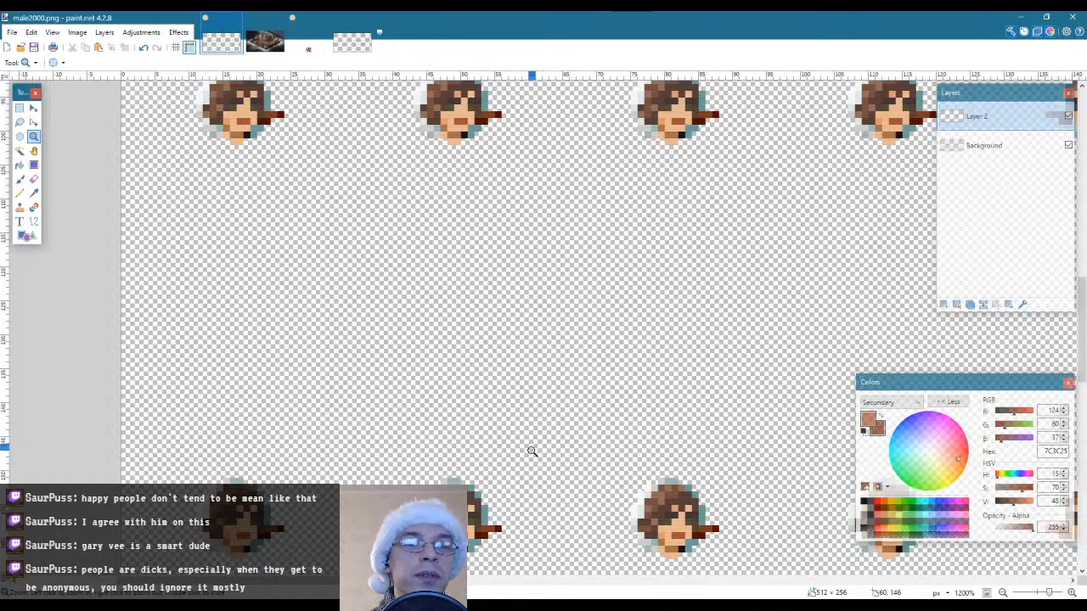
pyautogui.scroll(15, 532, 451)
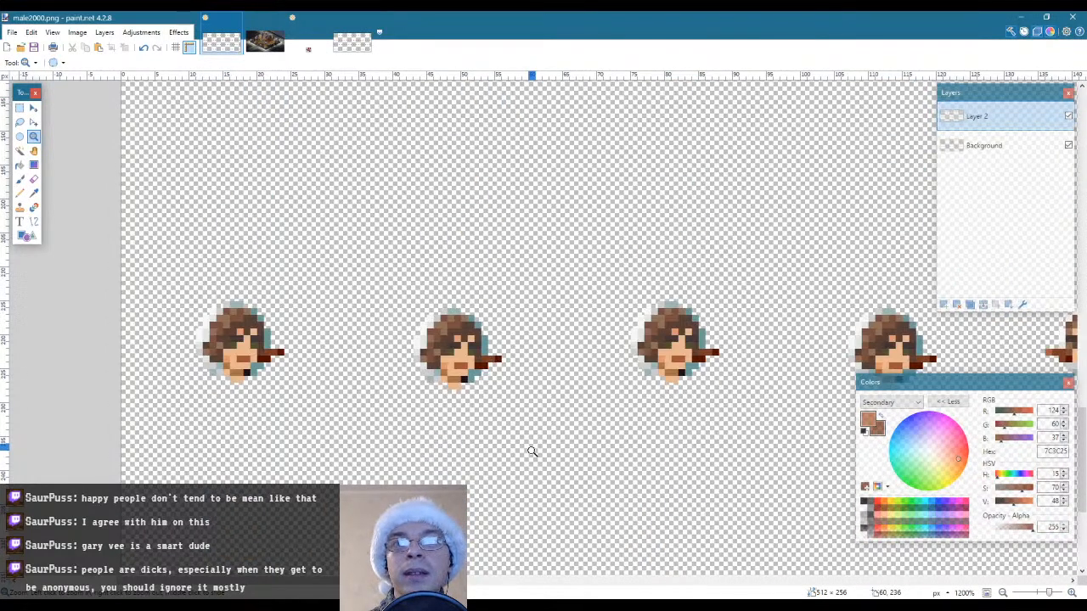
pyautogui.scroll(15, 531, 451)
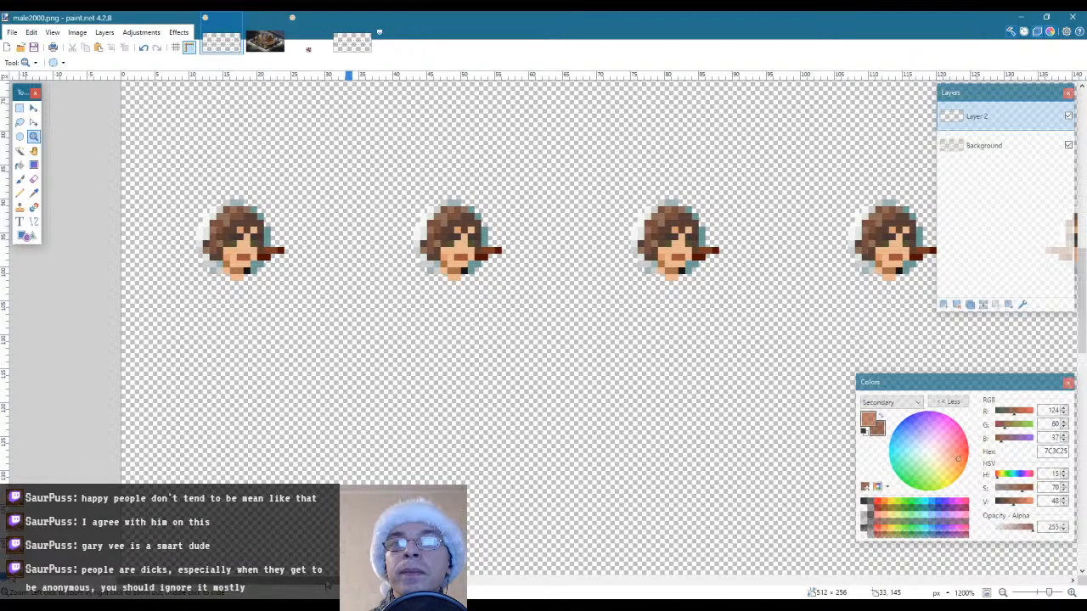
pyautogui.moveTo(326, 582); pyautogui.dragTo(351, 592)
pyautogui.scroll(-3, 410, 459)
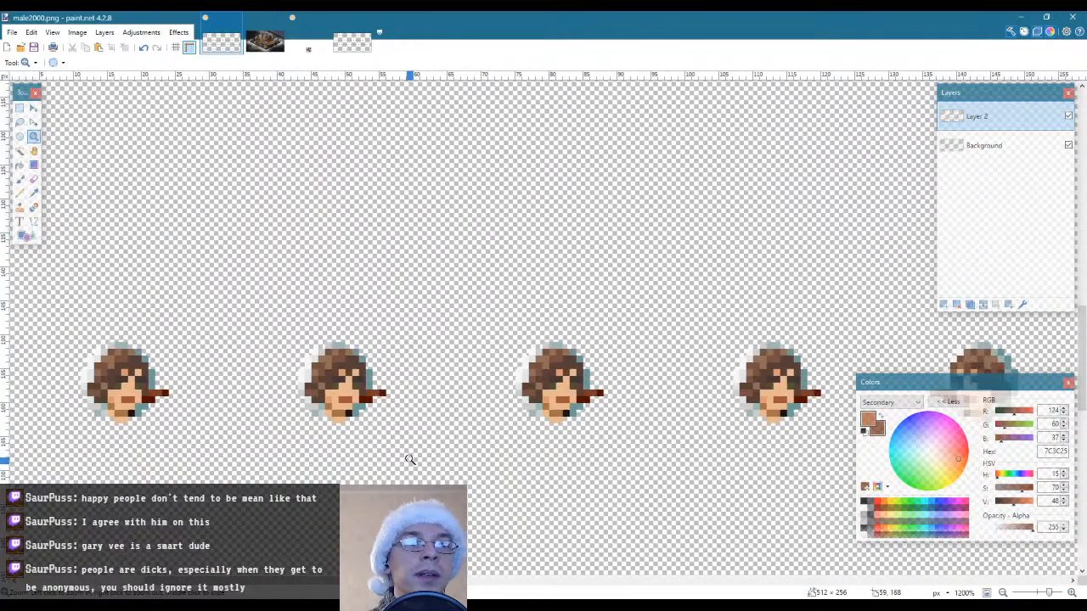
pyautogui.scroll(1, 407, 456)
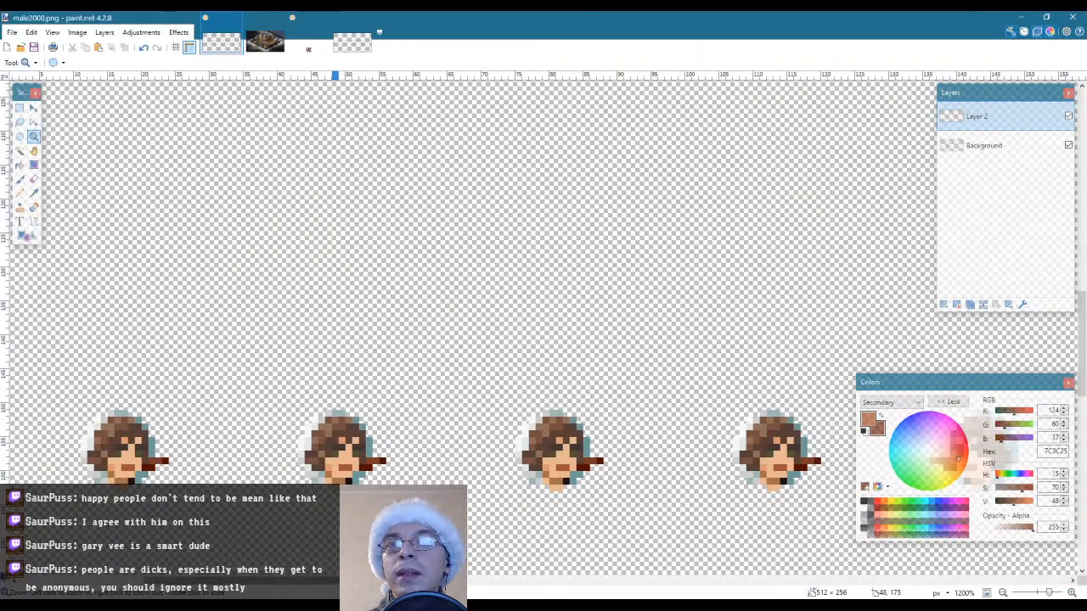
pyautogui.scroll(-3, 339, 456)
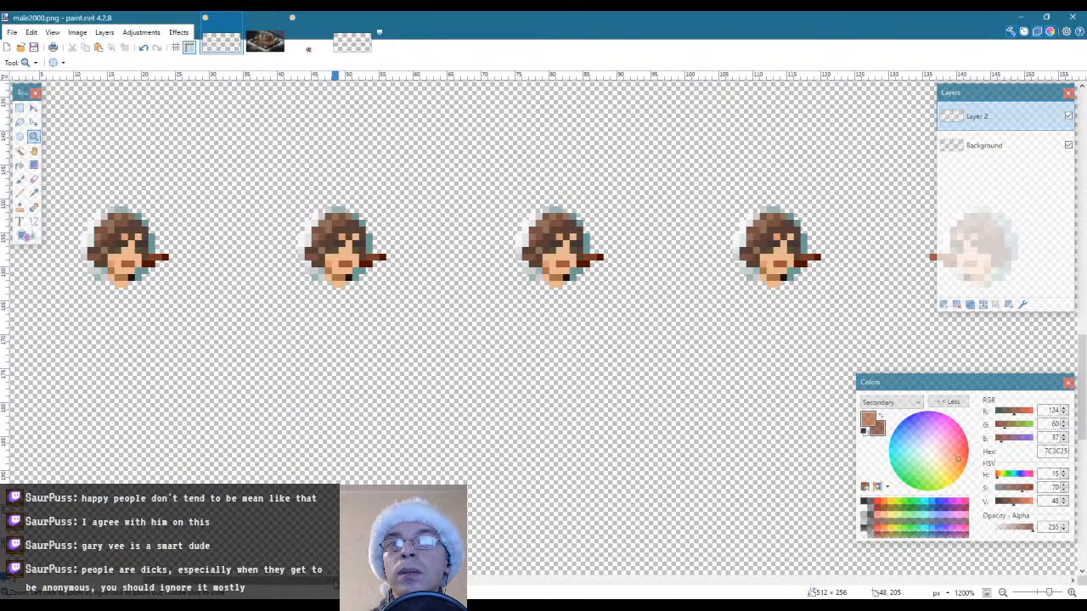
pyautogui.moveTo(337, 581)
pyautogui.mouseDown()
pyautogui.moveTo(445, 581)
pyautogui.moveTo(327, 581)
pyautogui.mouseUp()
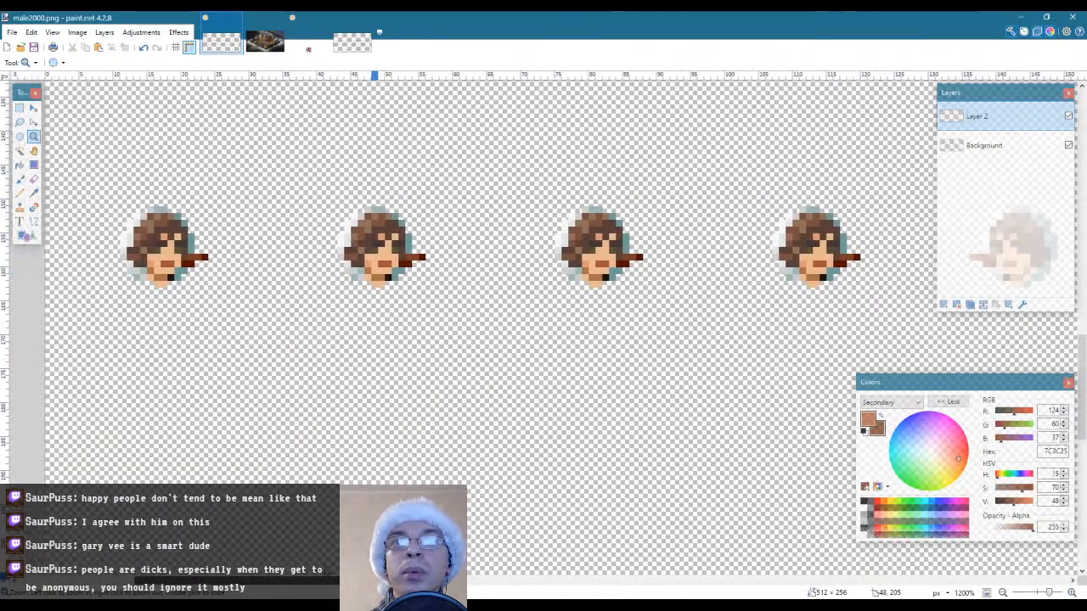
pyautogui.scroll(-1, 405, 456)
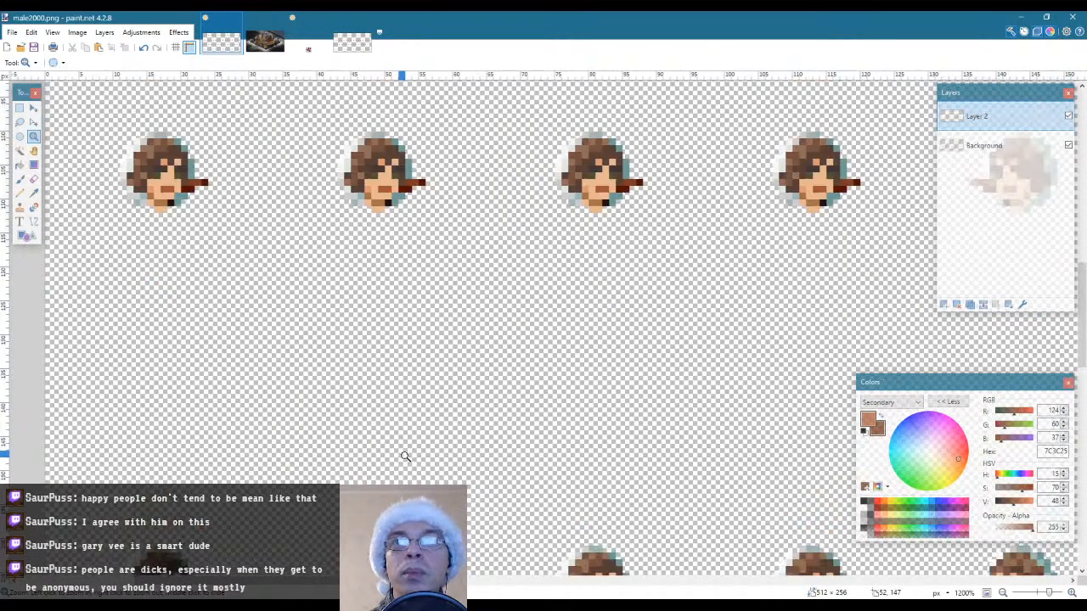
pyautogui.scroll(2, 405, 457)
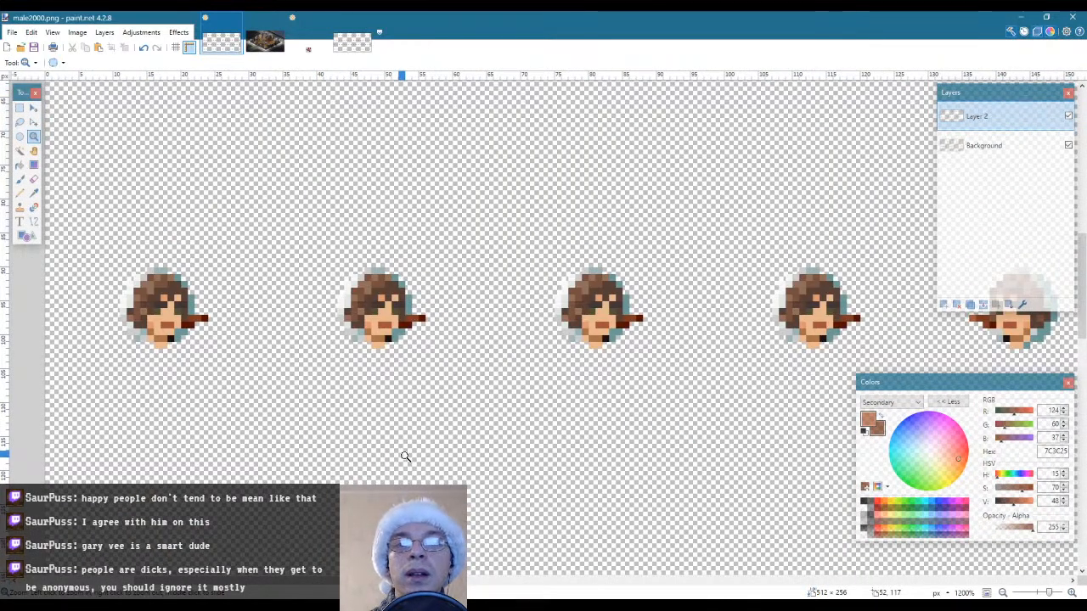
pyautogui.scroll(-13, 405, 457)
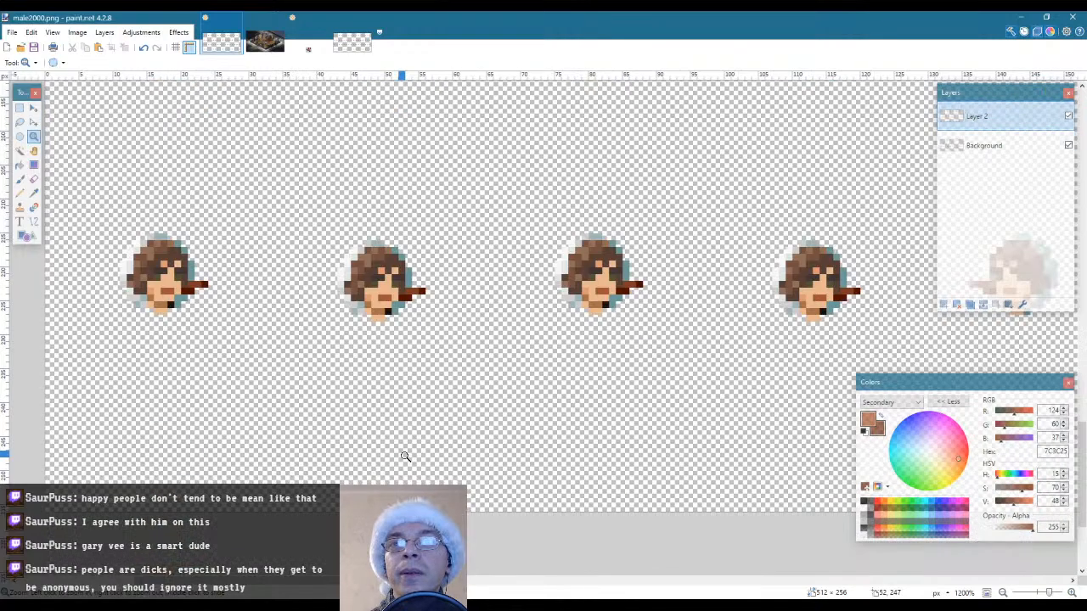
pyautogui.scroll(12, 405, 456)
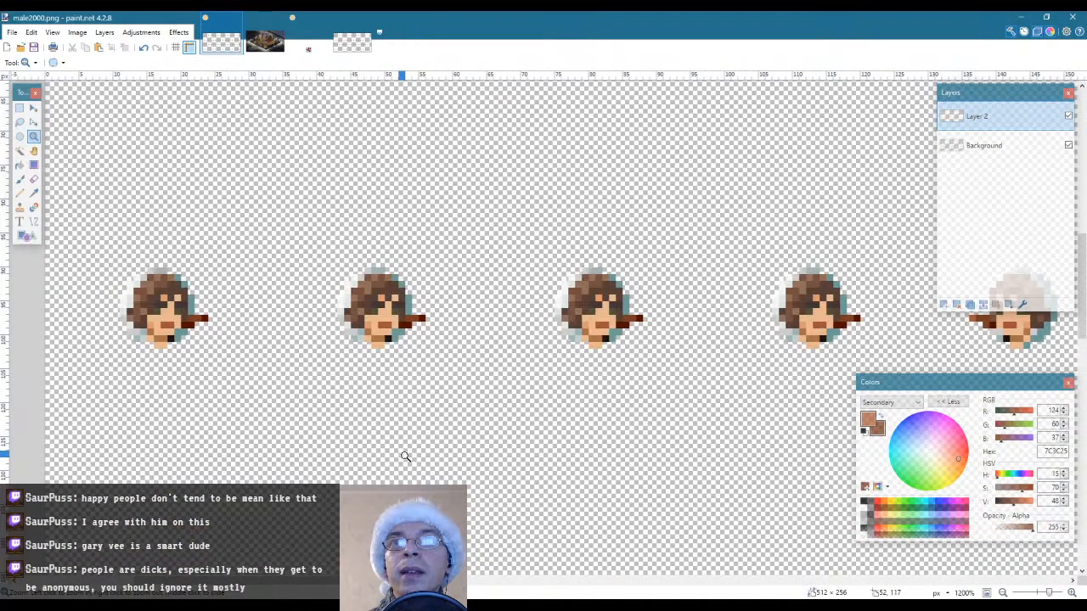
# Examine the alignment of the female and snowman heads in the left-facing columns, comparing every row of the sheet
pyautogui.moveTo(361, 581); pyautogui.dragTo(487, 581)
pyautogui.scroll(-5, 569, 468)
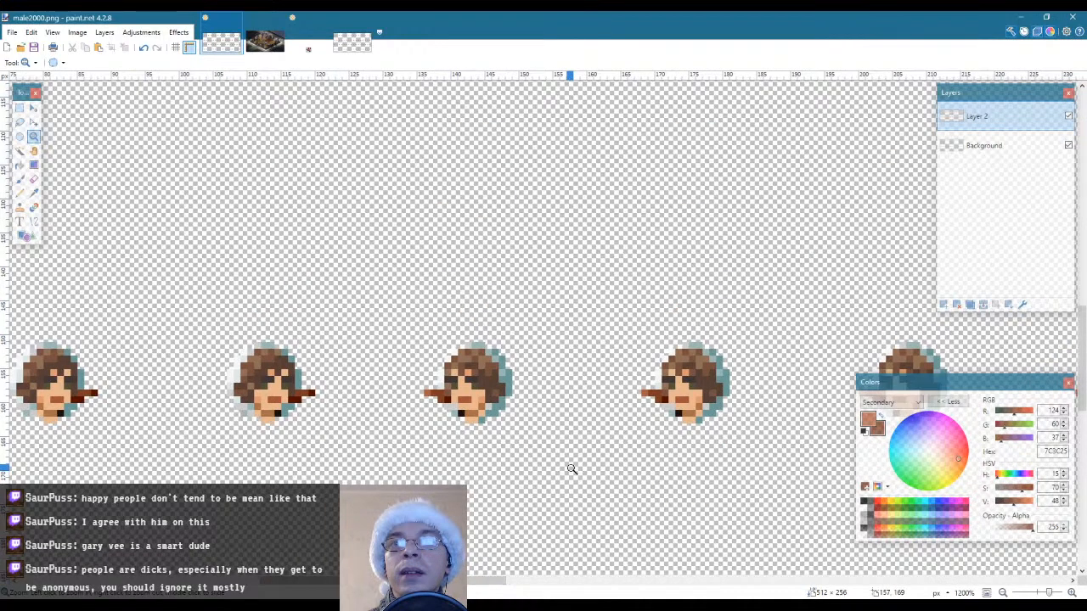
pyautogui.scroll(5, 571, 468)
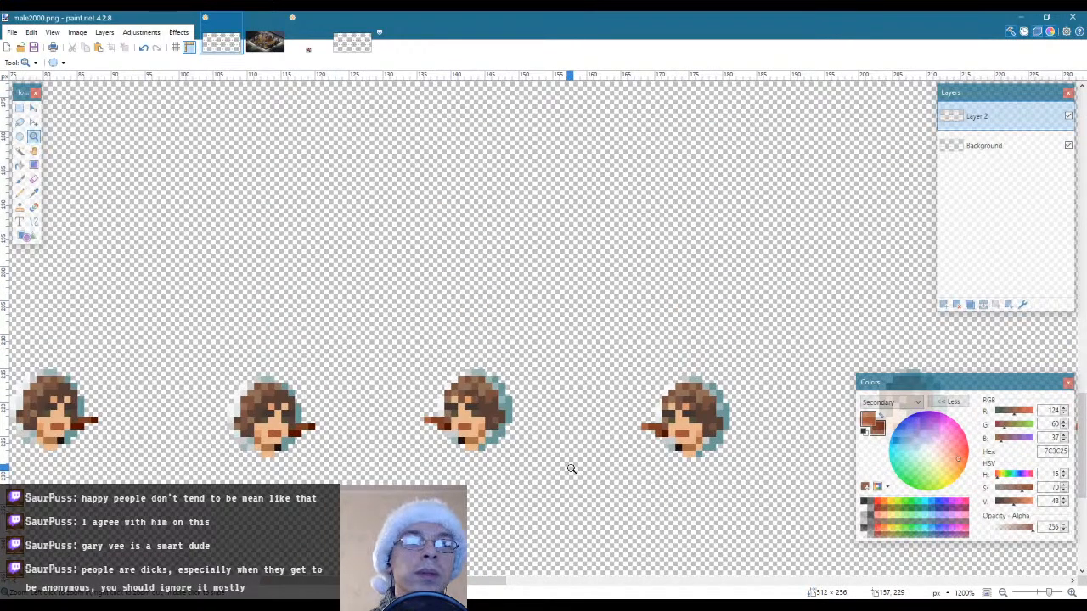
pyautogui.scroll(-3, 571, 469)
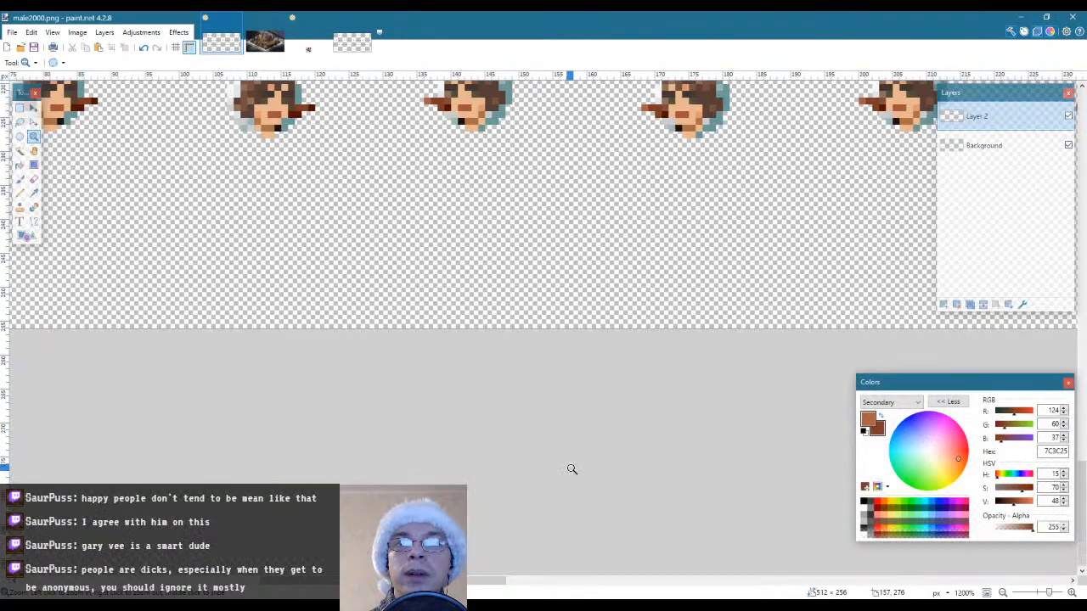
pyautogui.scroll(4, 572, 468)
pyautogui.scroll(-3, 500, 468)
pyautogui.scroll(3, 501, 476)
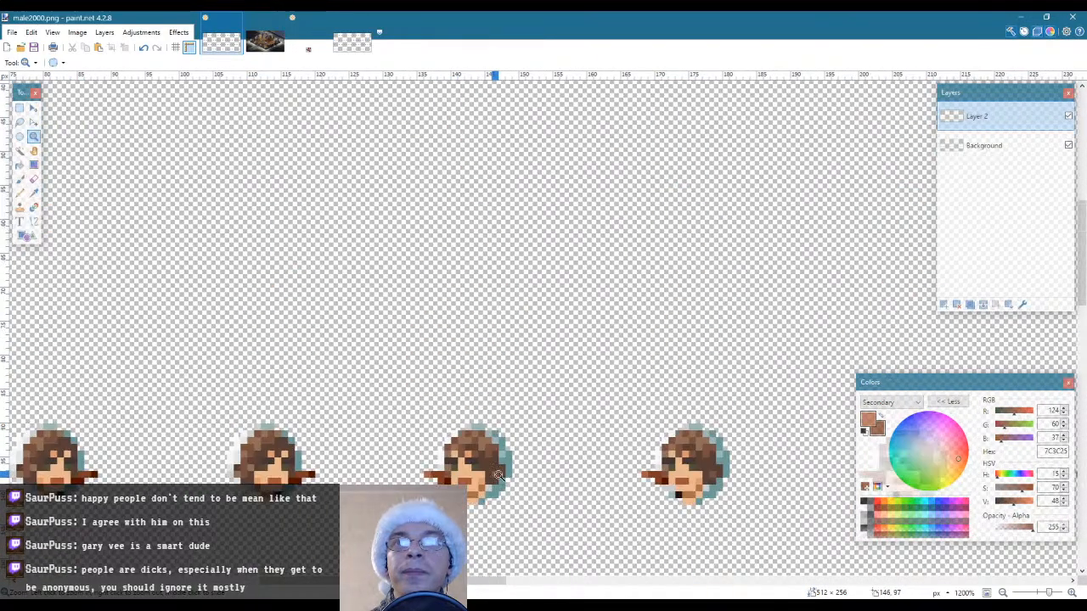
pyautogui.scroll(-3, 500, 476)
pyautogui.scroll(3, 500, 477)
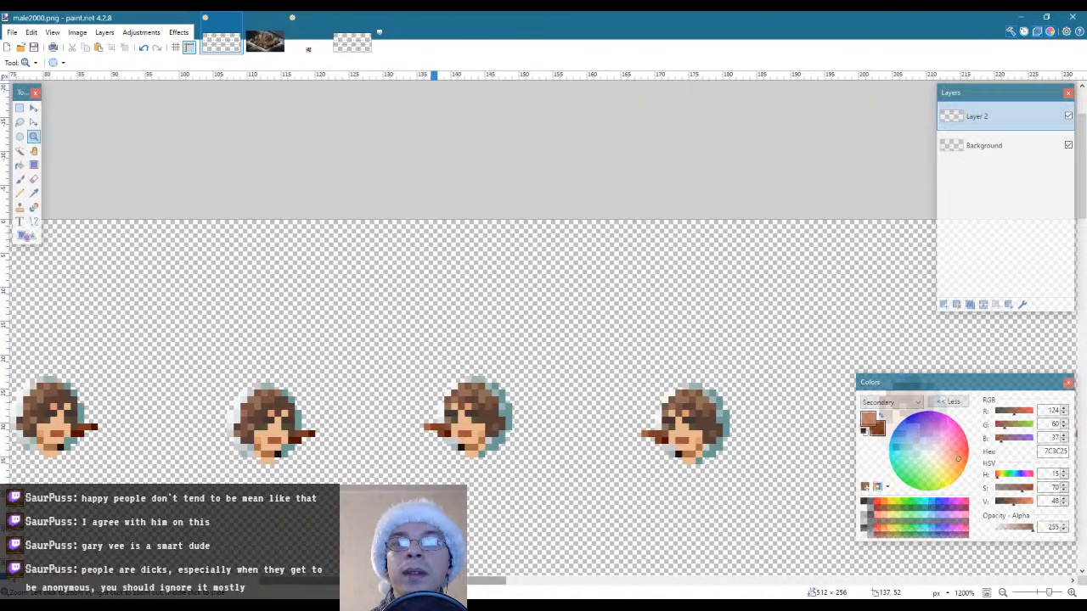
# Compare the overlaid female and snowman heads in the right-facing columns down the sheet and across into the left-facing columns of the second row
pyautogui.hscroll(-3, 500, 476)
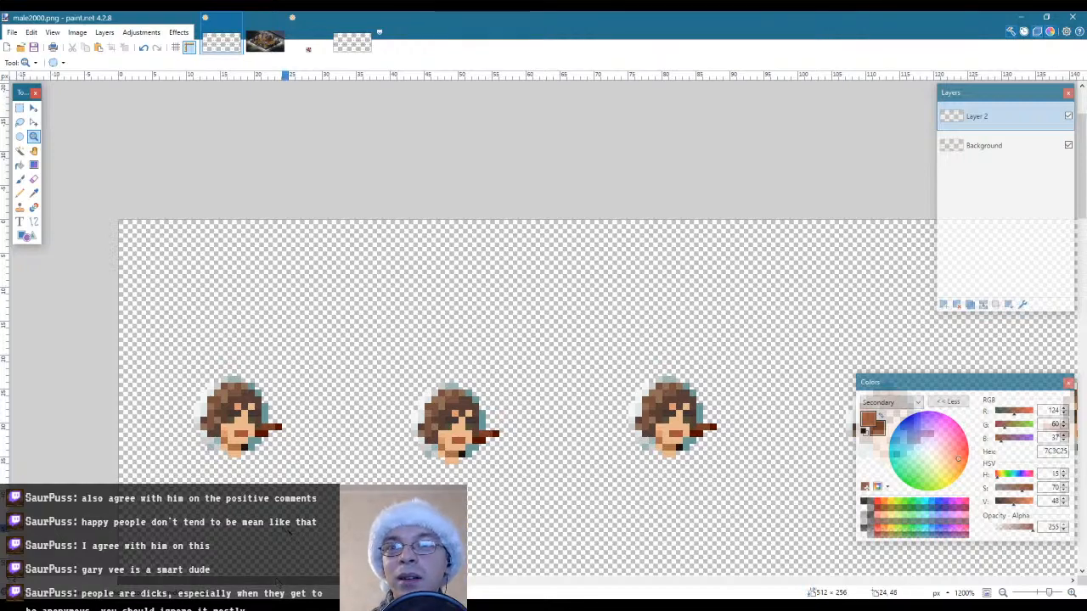
pyautogui.scroll(-7, 288, 528)
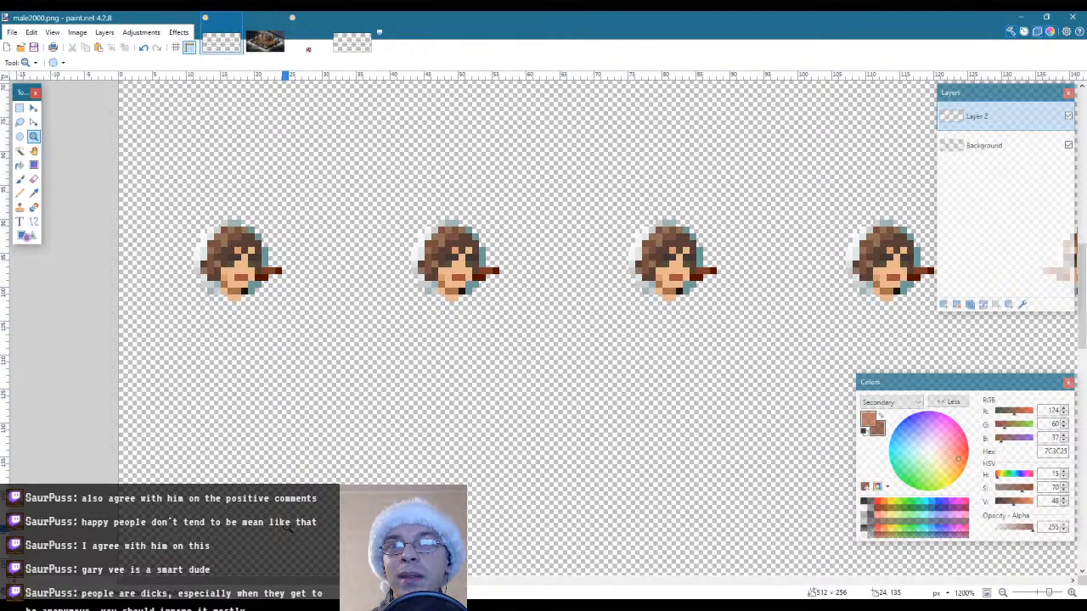
pyautogui.scroll(3, 288, 528)
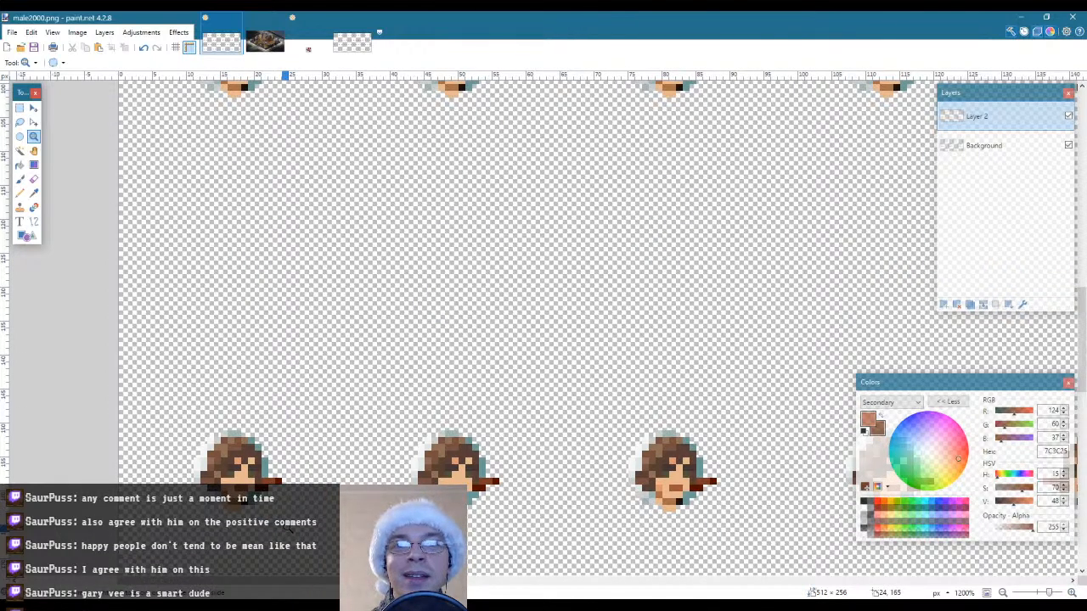
pyautogui.scroll(-9, 289, 528)
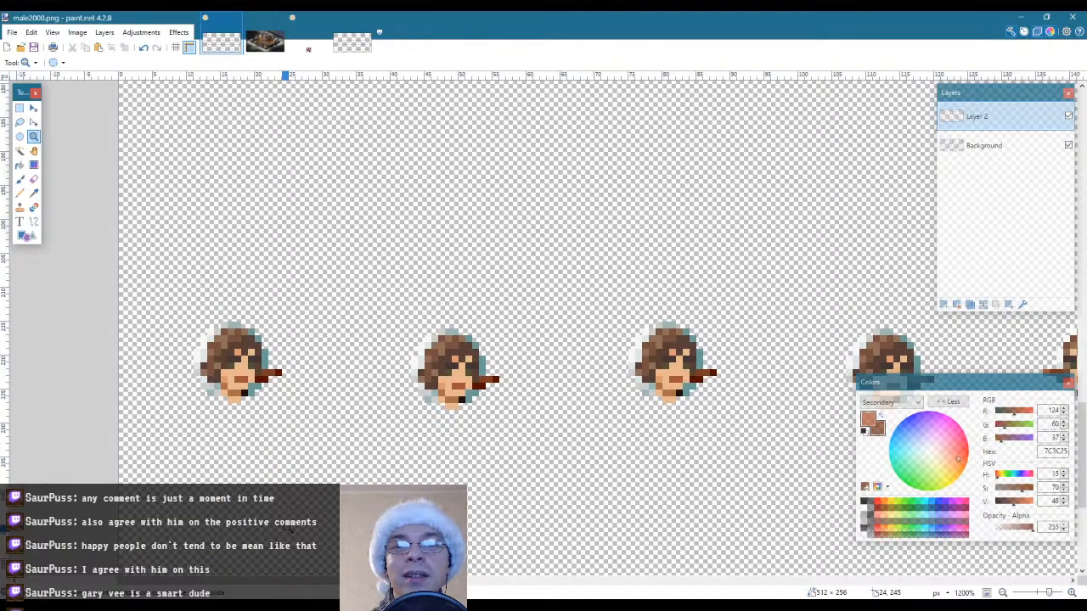
pyautogui.scroll(12, 289, 528)
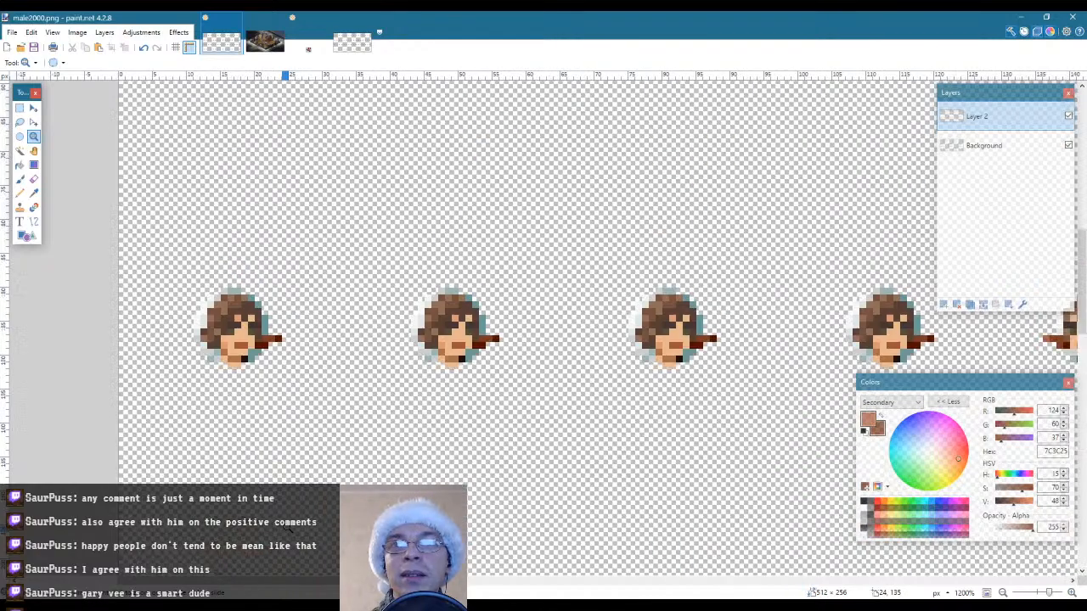
pyautogui.scroll(5, 288, 528)
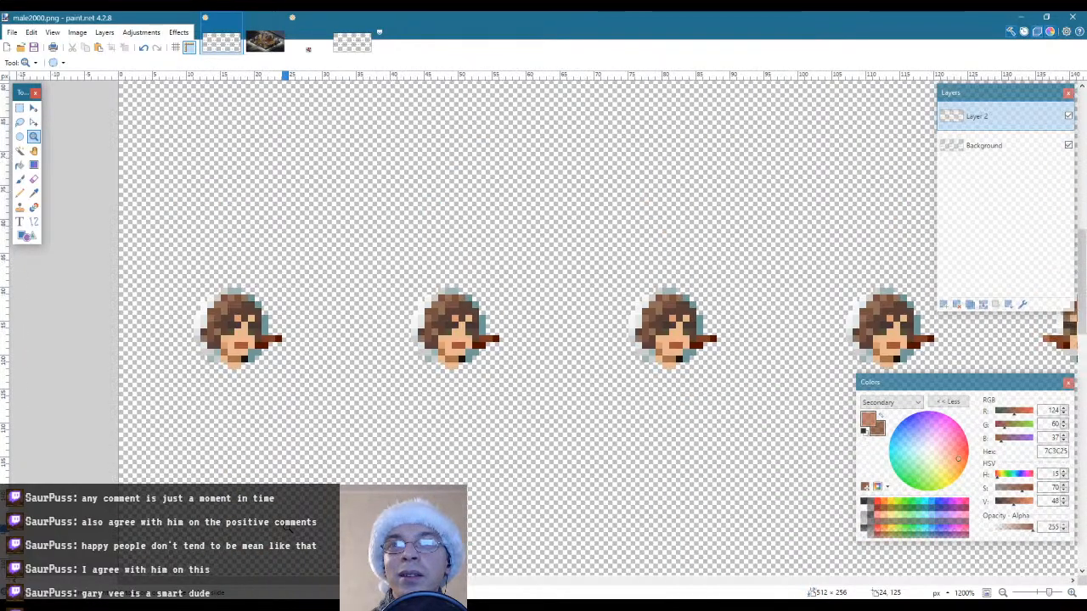
pyautogui.moveTo(285, 584); pyautogui.dragTo(310, 584)
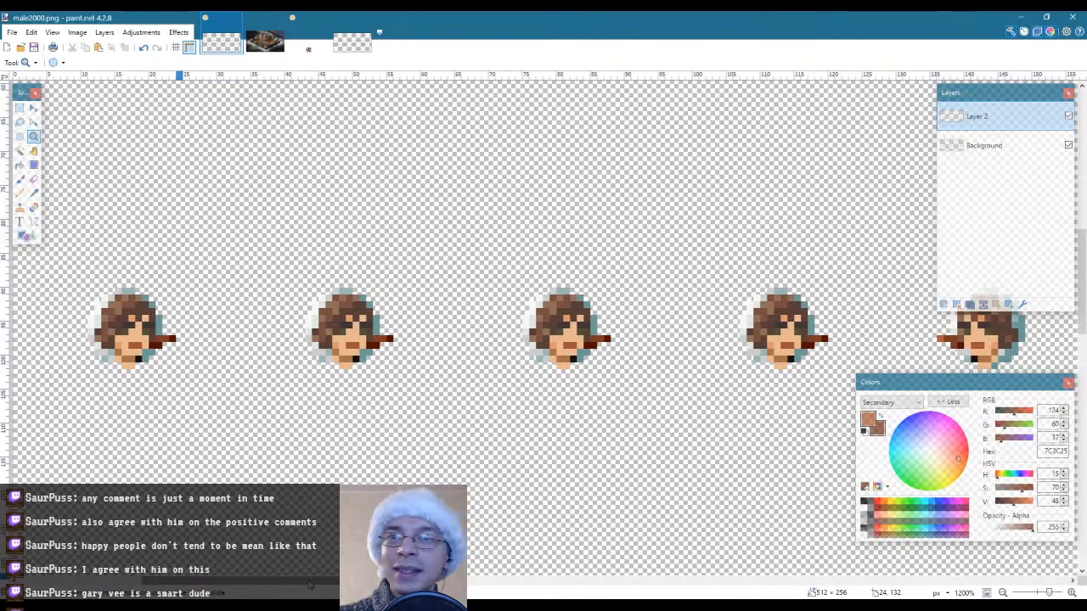
pyautogui.scroll(-2, 371, 446)
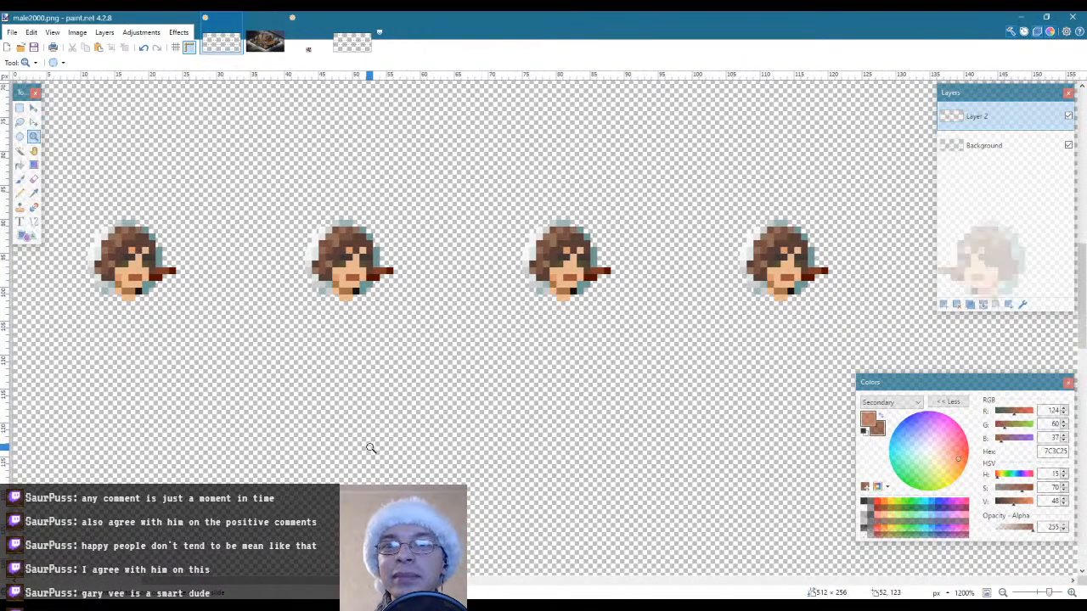
pyautogui.hscroll(5, 349, 445)
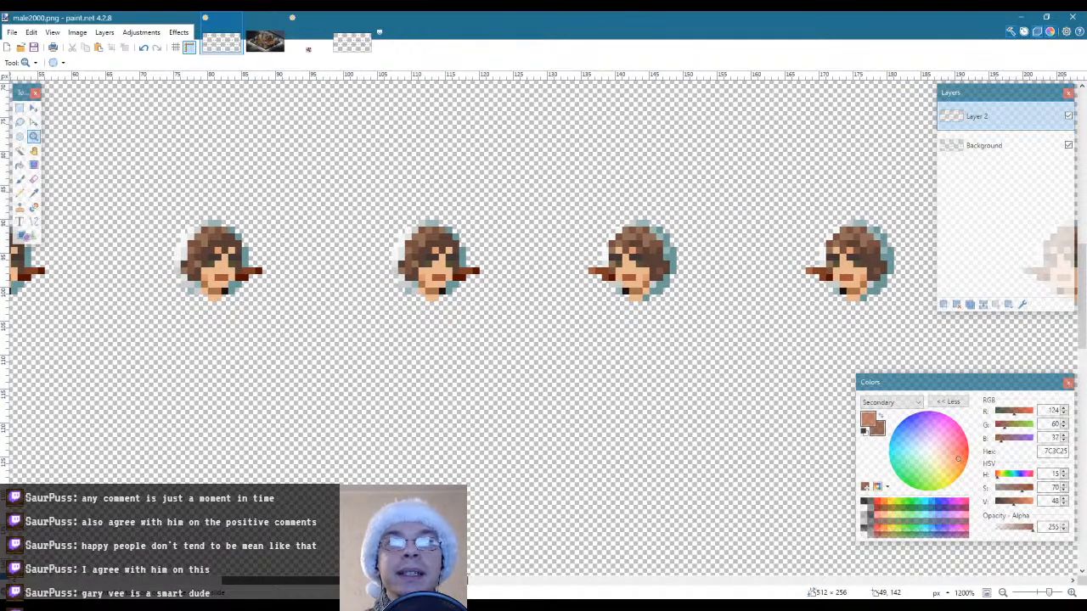
pyautogui.moveTo(432, 582); pyautogui.dragTo(373, 586)
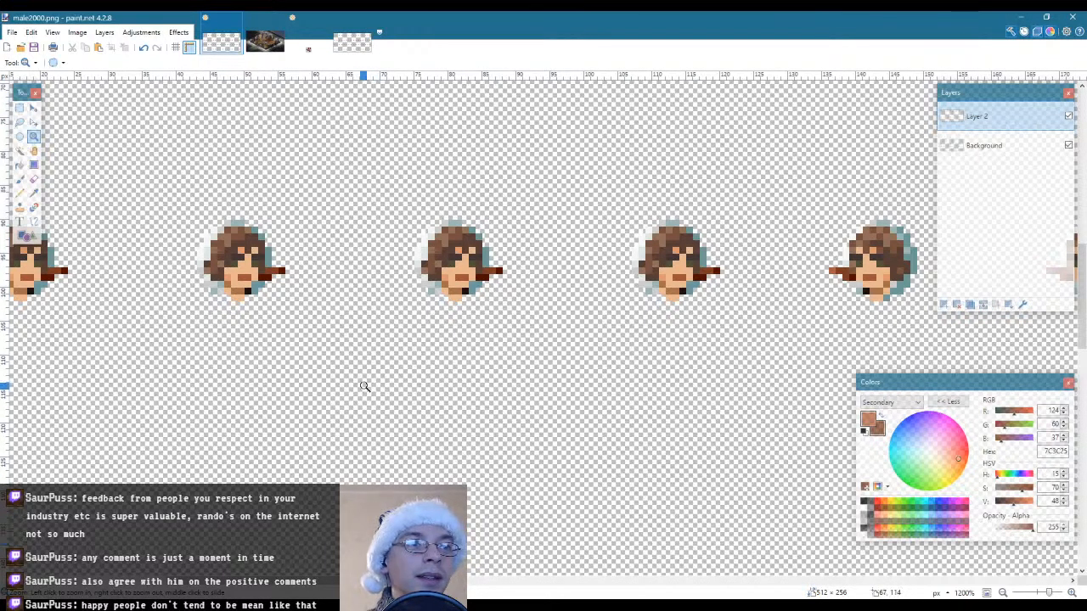
# Compare the head overlay in the third and fourth rows of the right-facing columns with that in the second row
pyautogui.scroll(3, 364, 383)
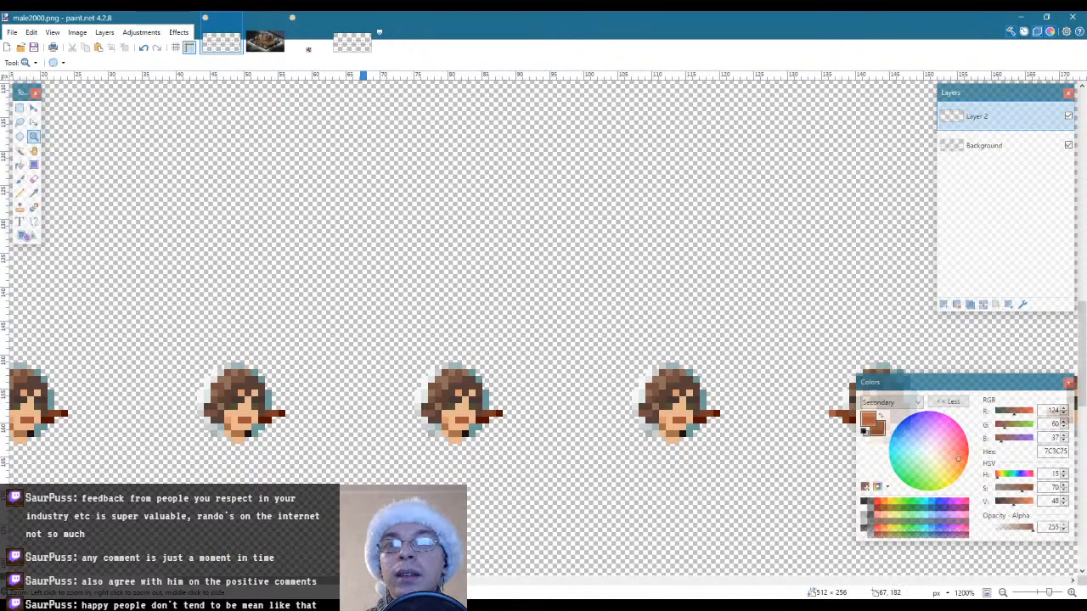
pyautogui.hscroll(-6, 361, 439)
pyautogui.hscroll(3, 361, 439)
pyautogui.scroll(-4, 492, 330)
pyautogui.scroll(-3, 493, 330)
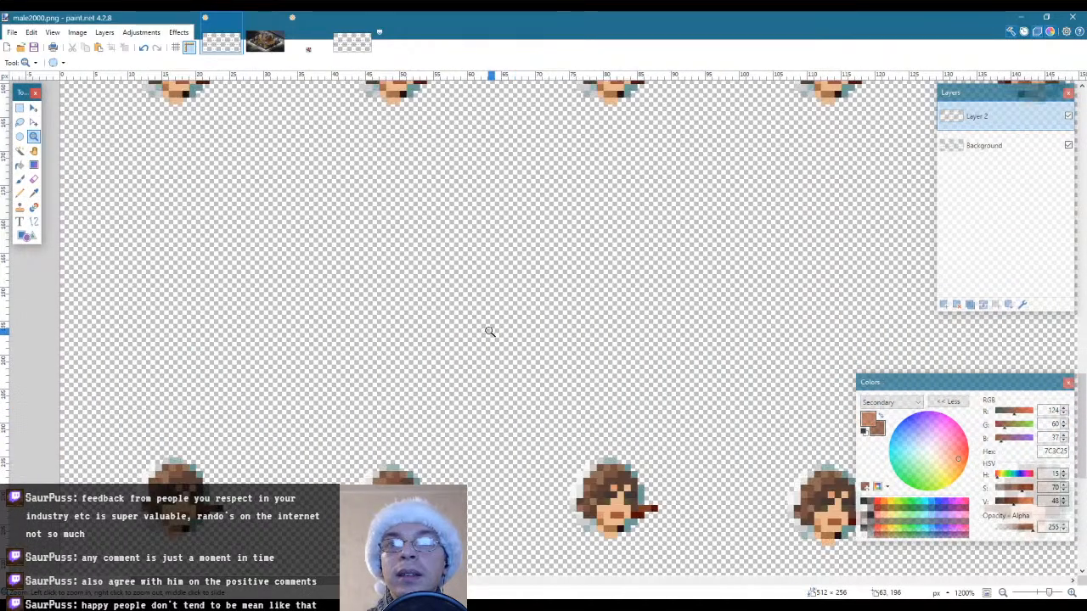
pyautogui.scroll(3, 492, 330)
pyautogui.scroll(4, 490, 331)
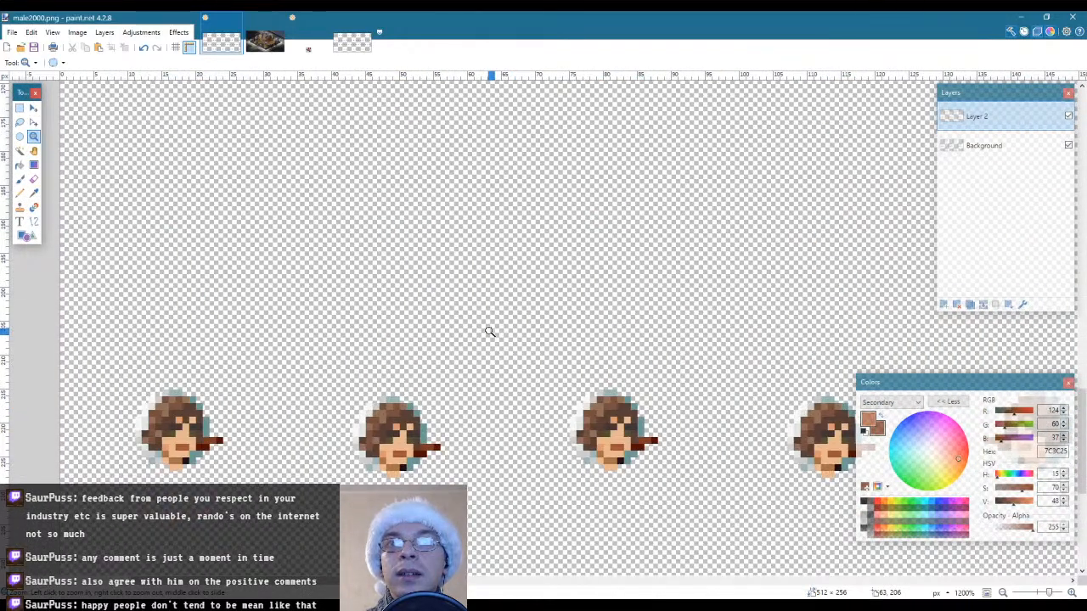
pyautogui.scroll(-4, 490, 331)
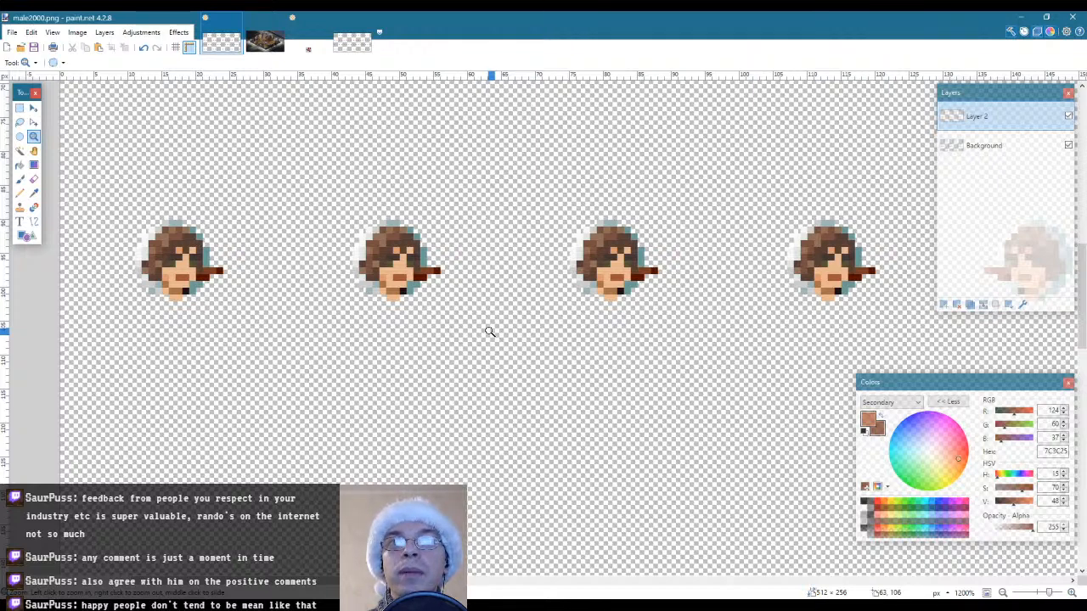
# Move the female heads on Layer 2 down by 1 pixel and deselect them
pyautogui.hotkey('ctrl', 'a')
pyautogui.press('m')
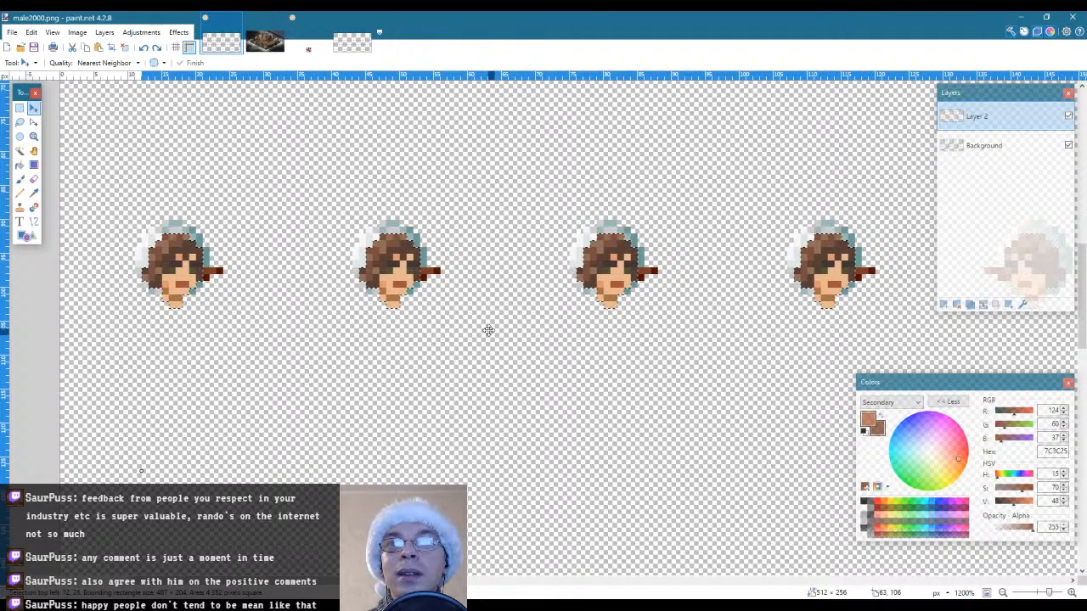
pyautogui.press('s')
pyautogui.hotkey('ctrl', 'd')
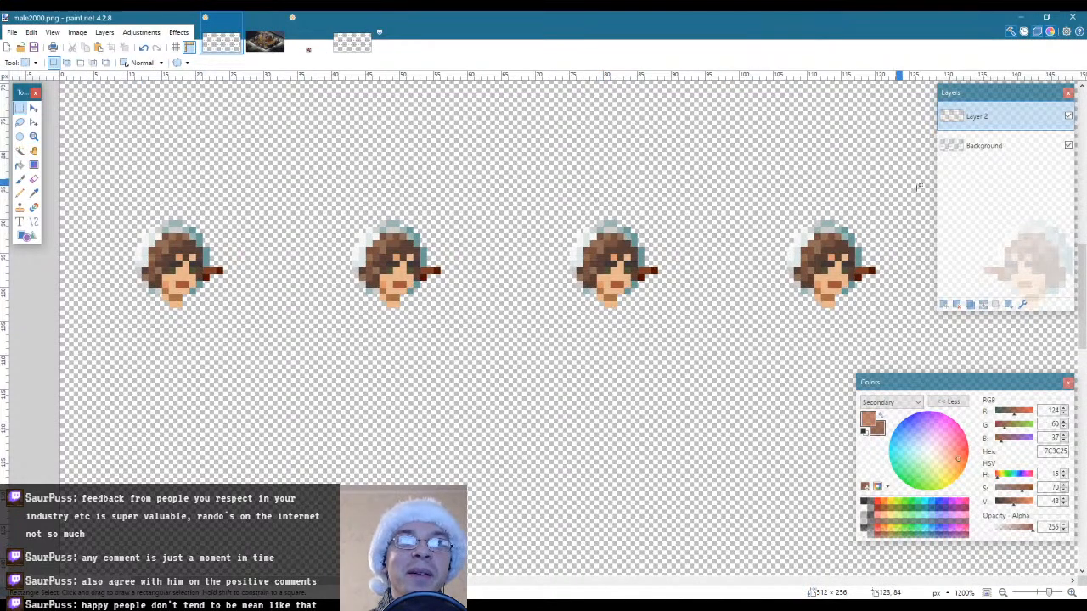
# Move all the snowman heads on the Background layer down by 1 pixel and check them against the female heads in several rows
pyautogui.click(985, 147)
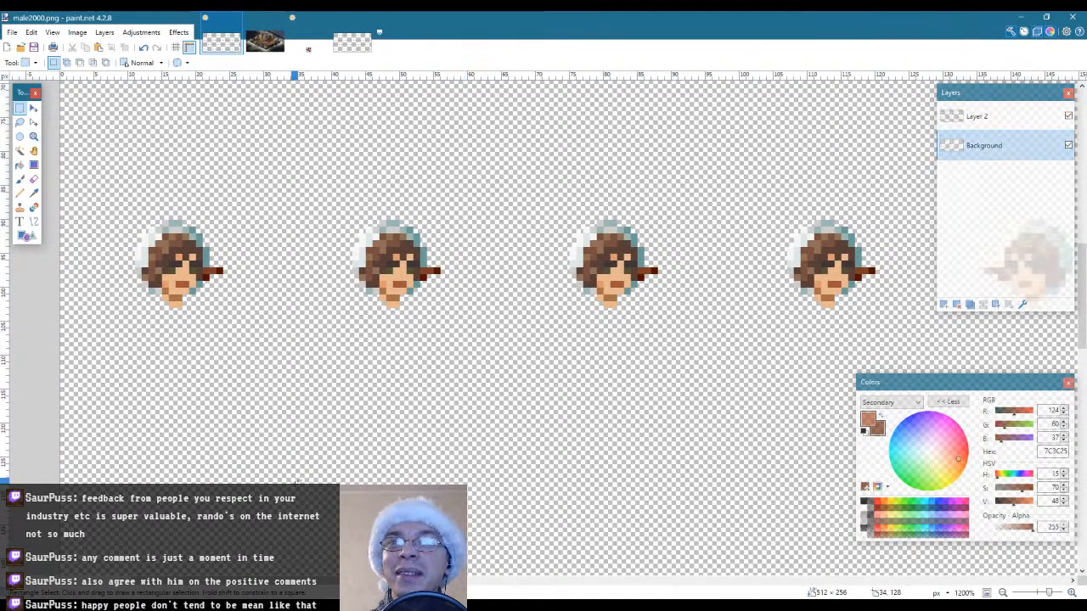
pyautogui.hotkey('ctrl', 'a')
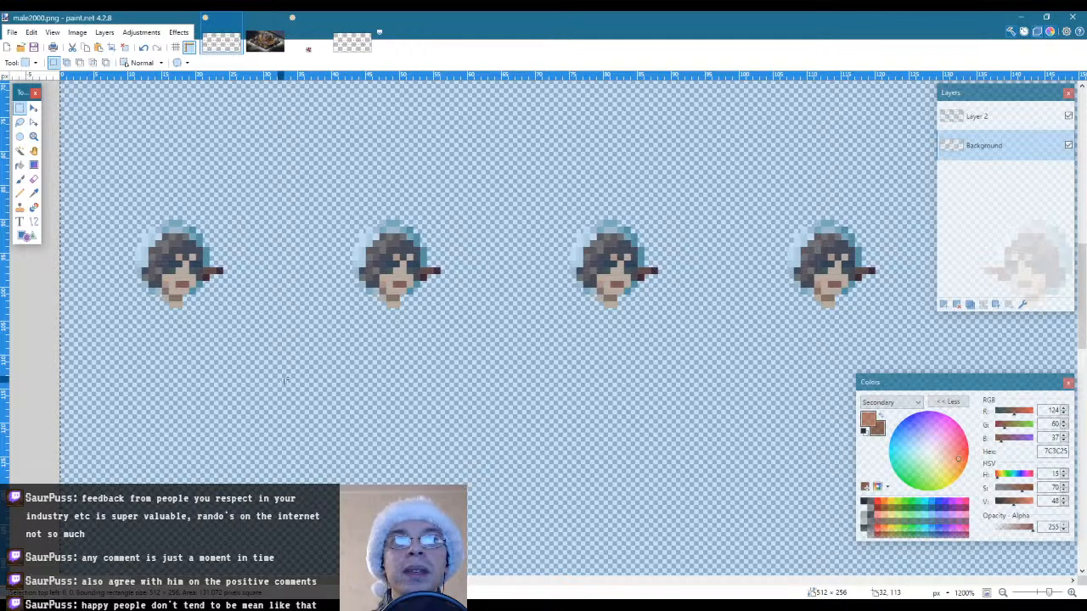
pyautogui.press('m')
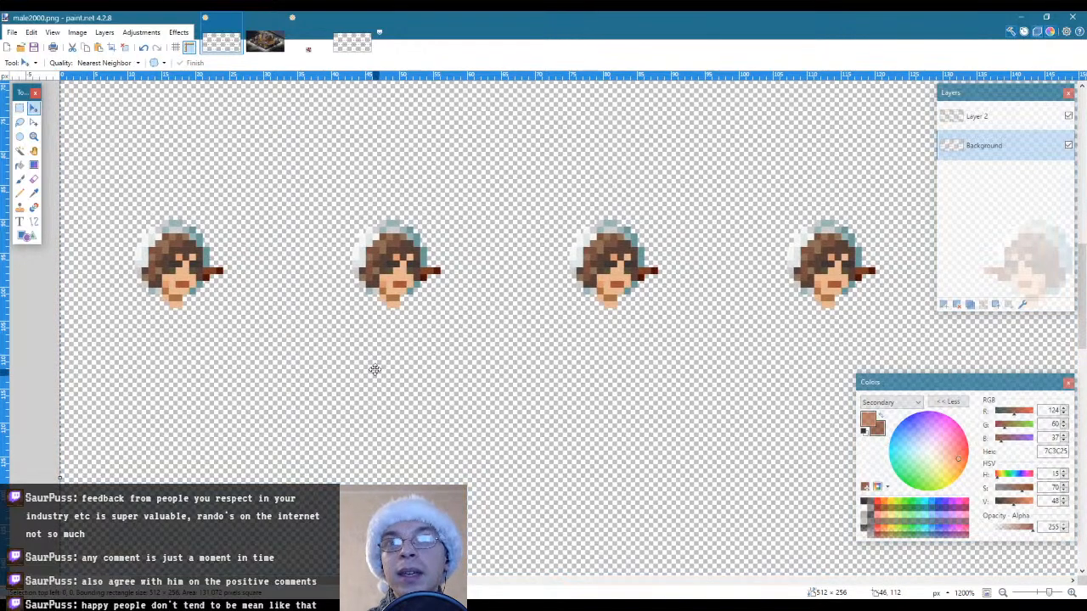
pyautogui.scroll(-10, 471, 362)
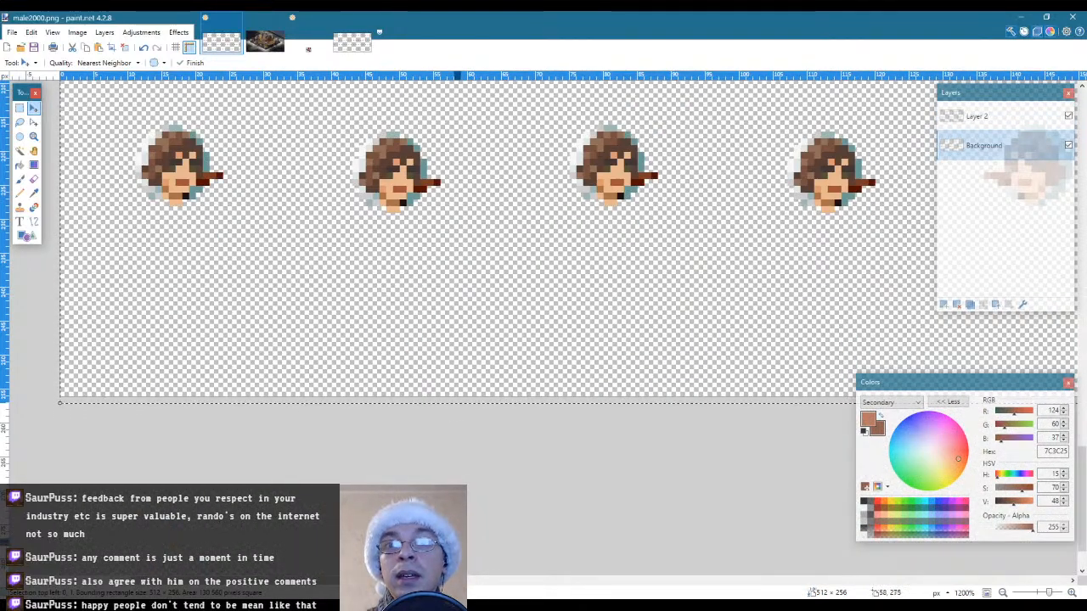
pyautogui.moveTo(297, 583); pyautogui.dragTo(342, 582)
pyautogui.scroll(6, 332, 165)
pyautogui.scroll(3, 348, 182)
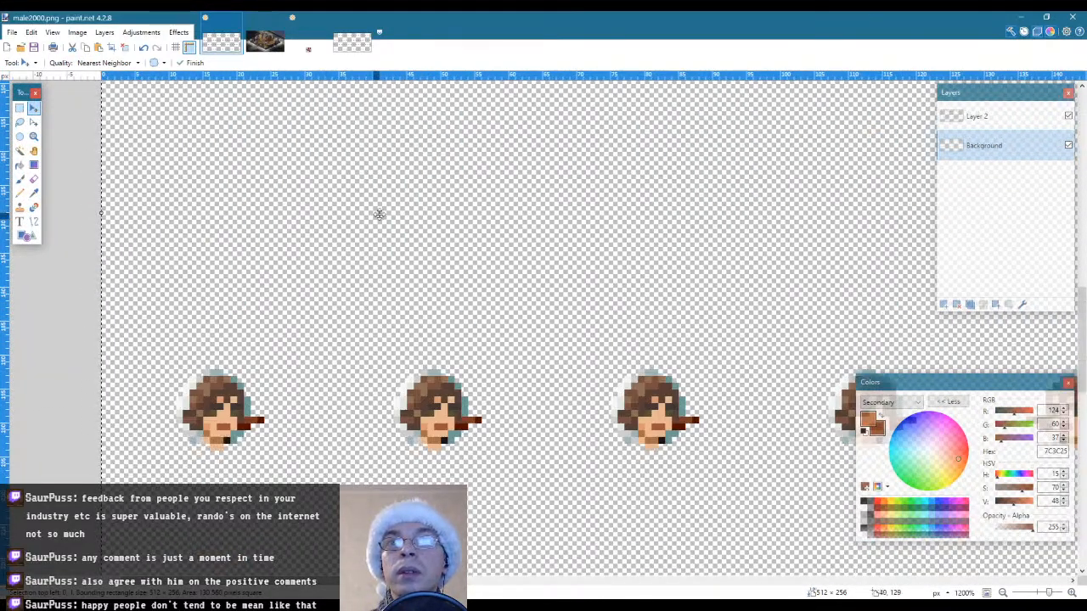
pyautogui.scroll(-2, 391, 212)
# Delete Layer 2 and save the snowman sheet as female2000.png in the mod's head folder as a 32-bit PNG
pyautogui.click(1008, 119)
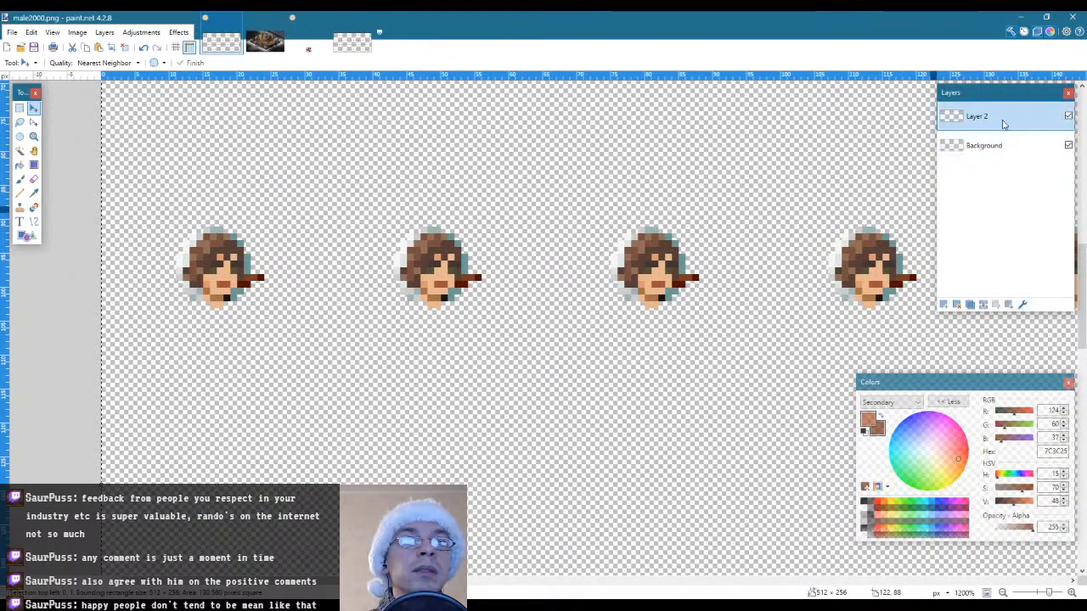
pyautogui.click(957, 304)
pyautogui.click(12, 34)
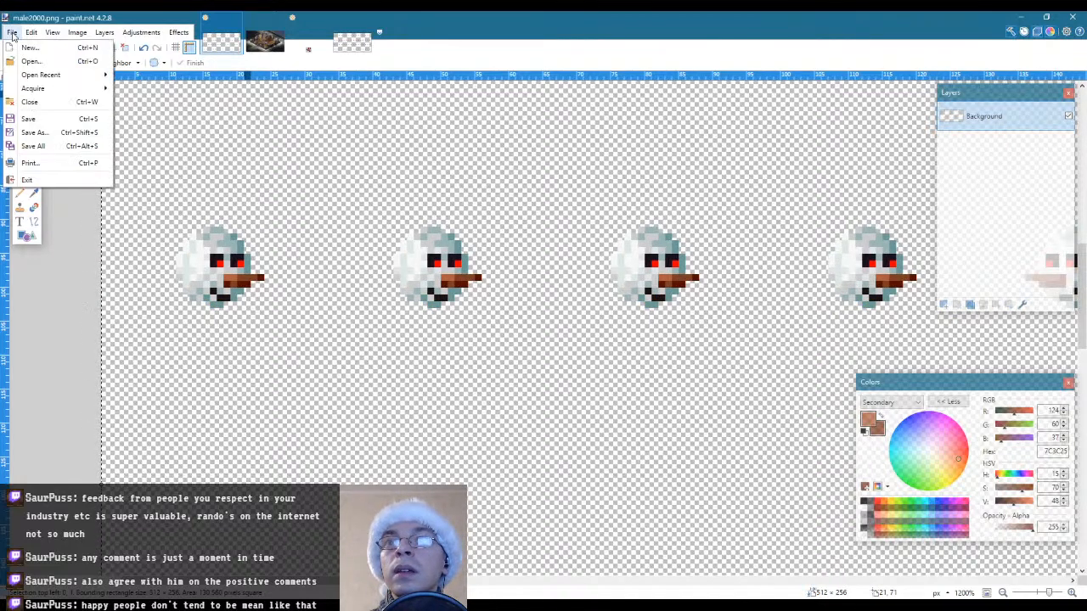
pyautogui.click(36, 133)
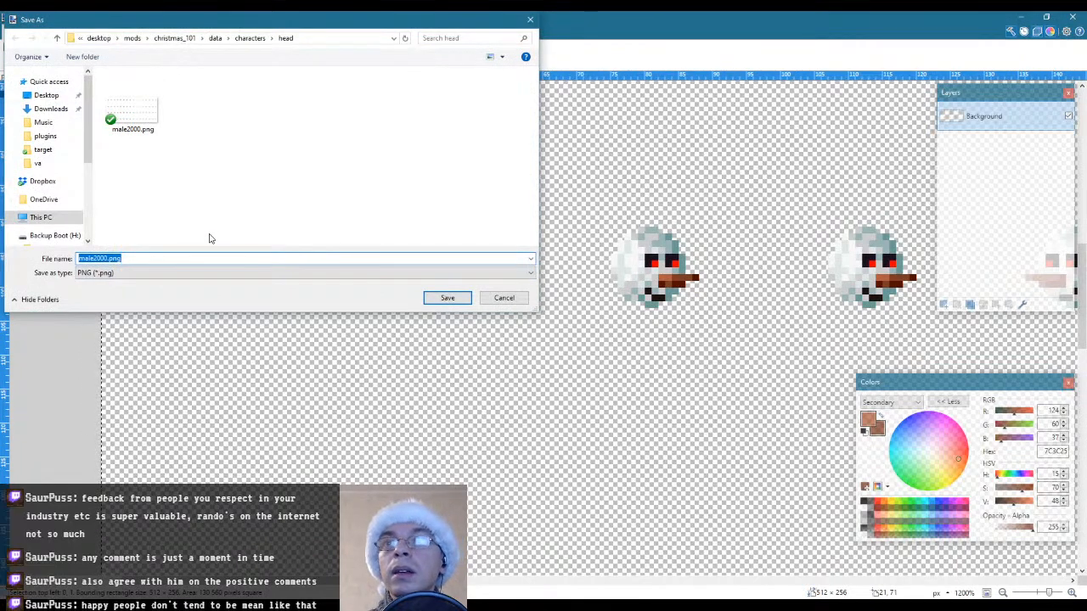
pyautogui.press('Home')
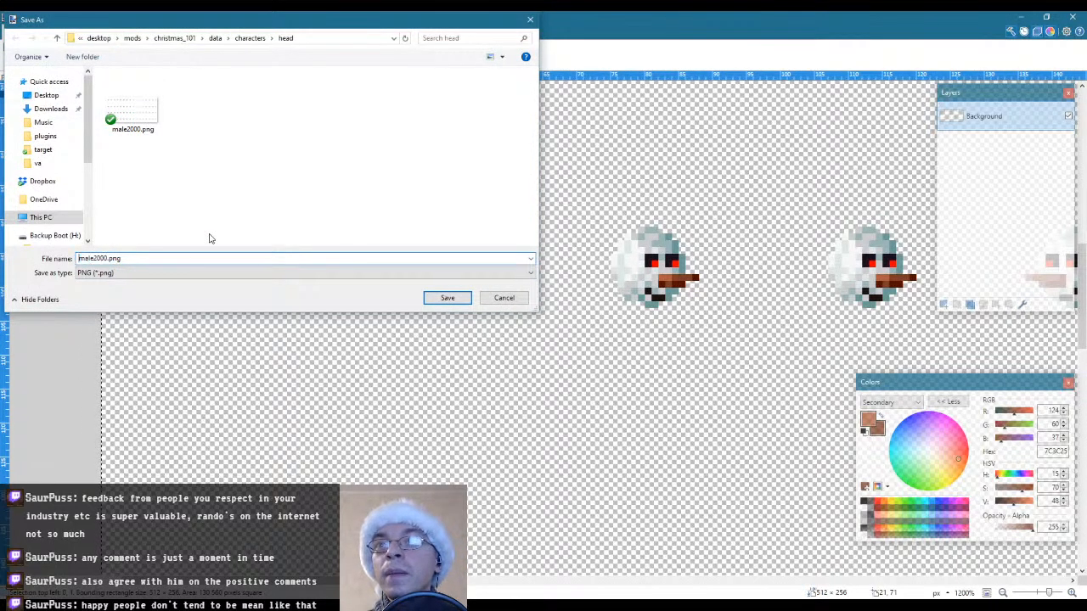
pyautogui.write('fe')
pyautogui.press('Return')
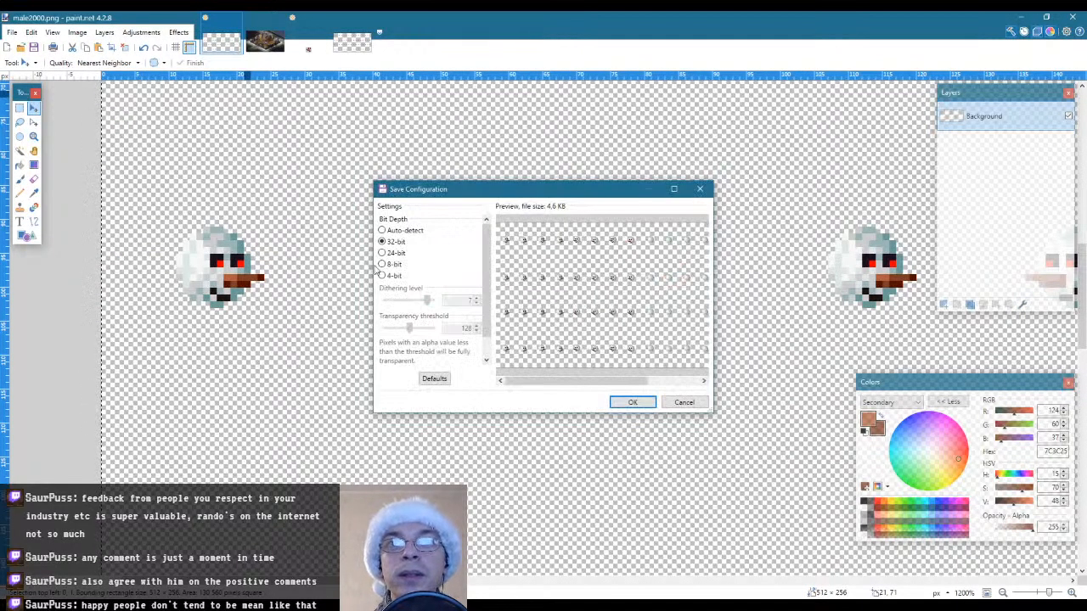
pyautogui.click(631, 404)
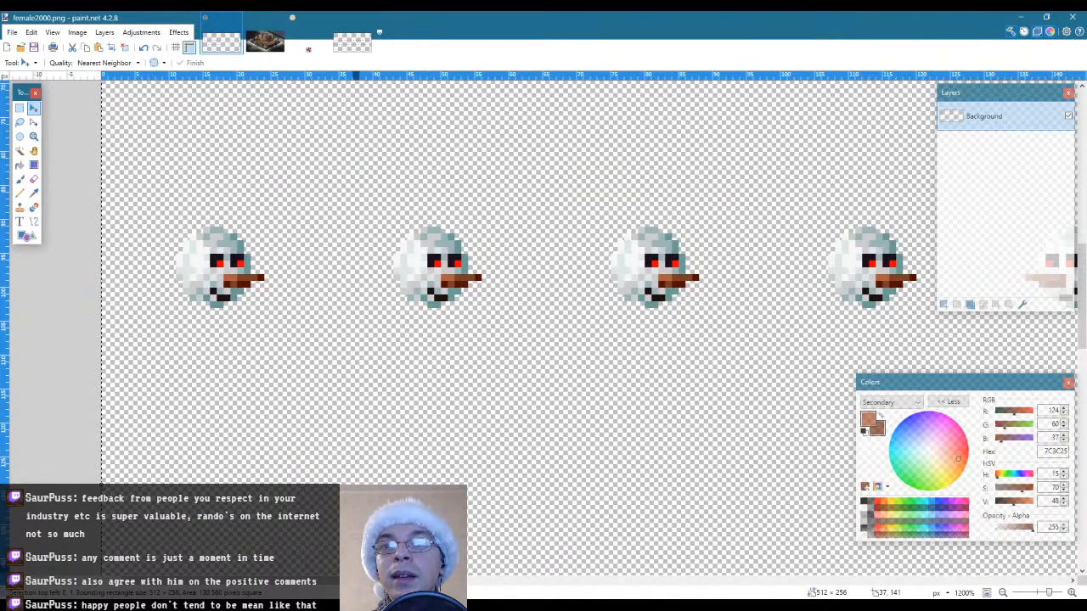
# Switch to character_parts.json in Eclipse and duplicate the whole male block with its 2000 entry directly below the original inside head
pyautogui.hotkey('alt', 'Tab')
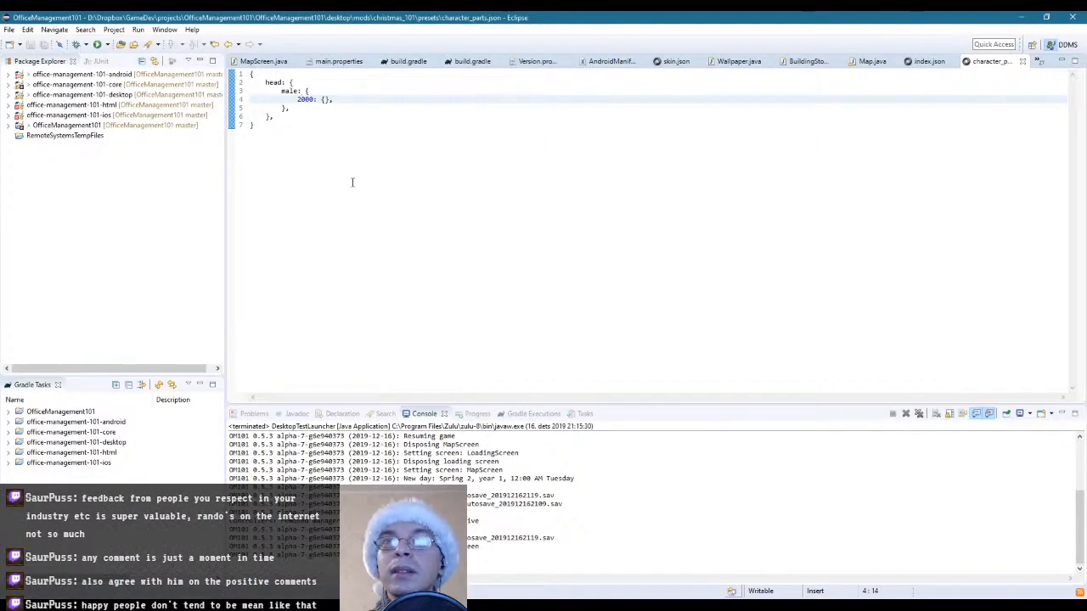
pyautogui.press('Up')
pyautogui.hotkey('shift', 'Down')
pyautogui.hotkey('shift', 'Down')
pyautogui.hotkey('shift', 'Down')
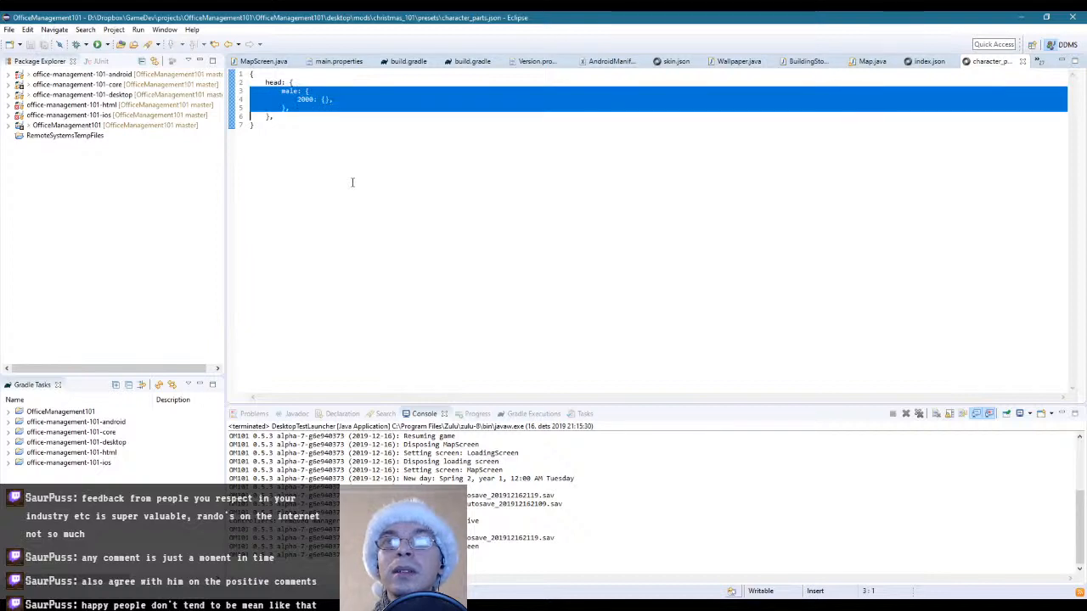
pyautogui.hotkey('ctrl', 'c')
pyautogui.press('Down')
pyautogui.press('Up')
pyautogui.hotkey('ctrl', 'v')
# Rename the duplicated male block to female and save character_parts.json
pyautogui.press('Up')
pyautogui.press('Up')
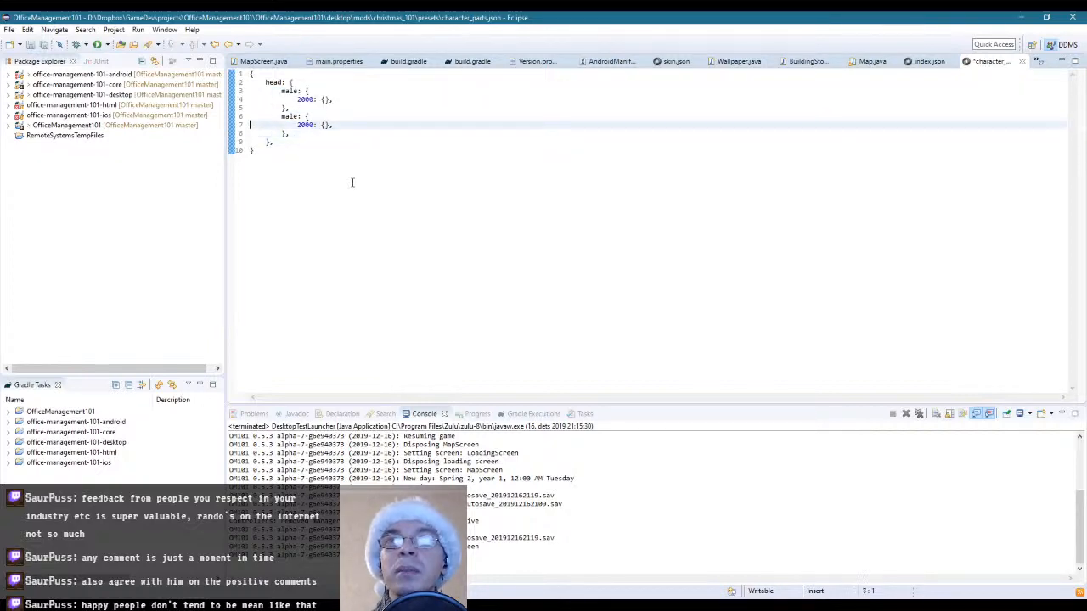
pyautogui.press('Up')
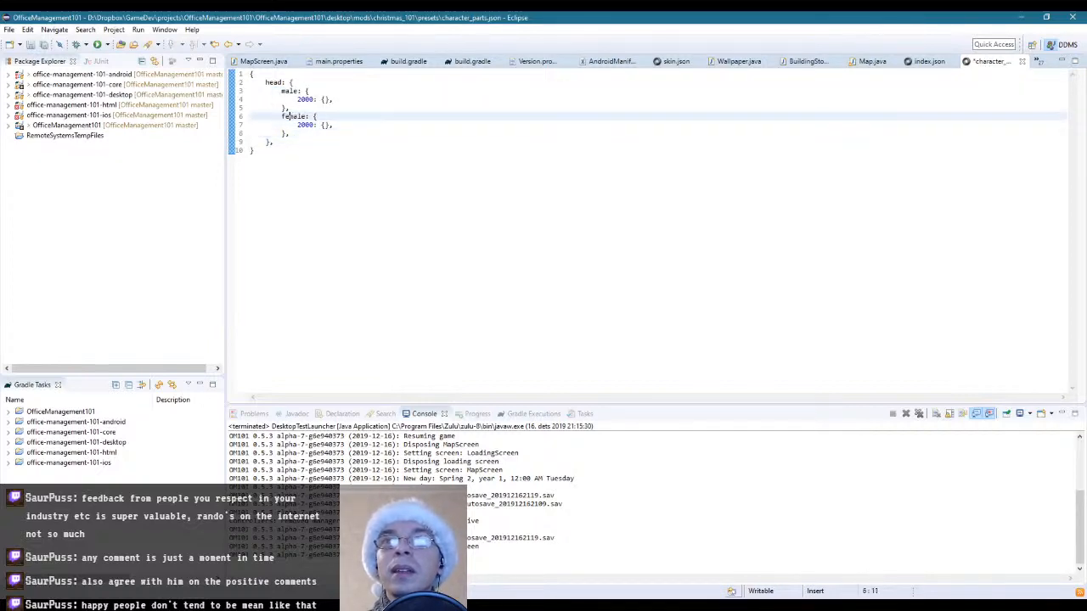
pyautogui.hotkey('ctrl', 's')
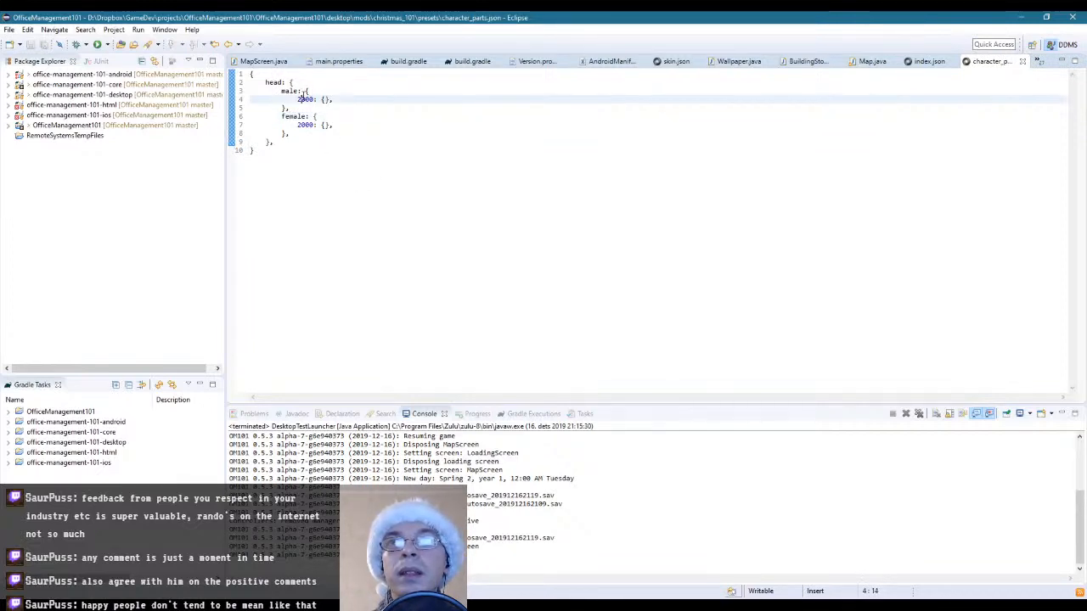
pyautogui.click(381, 116)
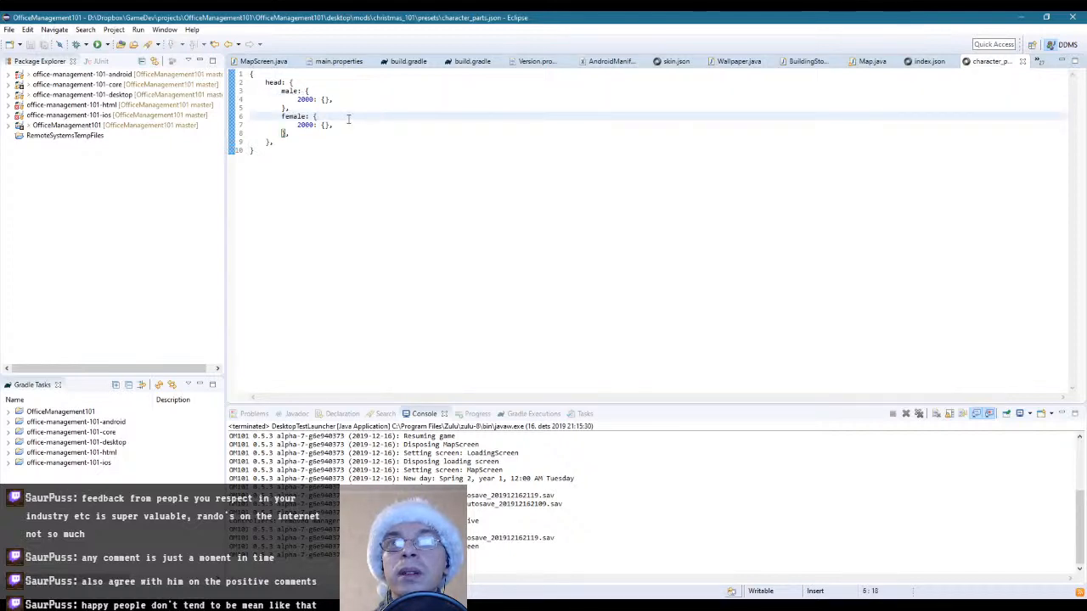
pyautogui.hotkey('alt', 'Tab')
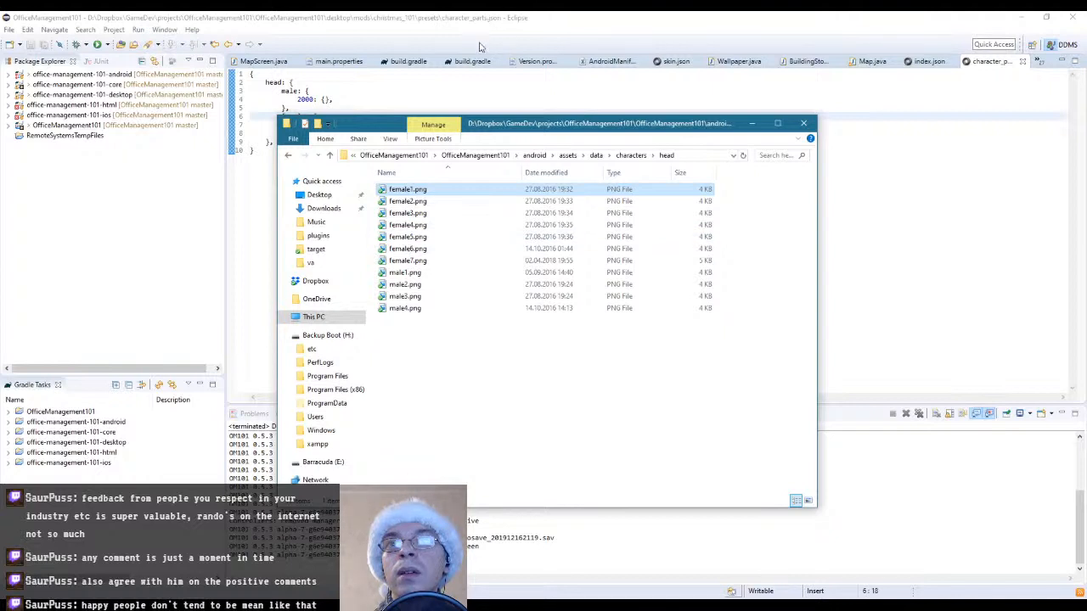
pyautogui.click(519, 15)
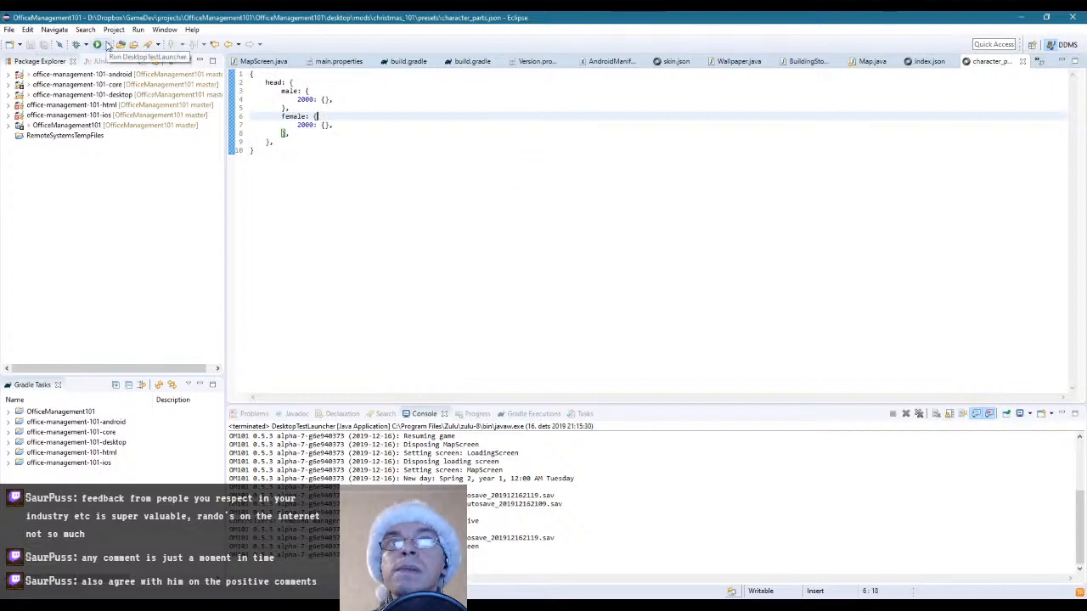
# Review the mod's index.json, return to character_parts.json, and run DesktopTestLauncher to start a new Alpha Demo game
pyautogui.click(929, 62)
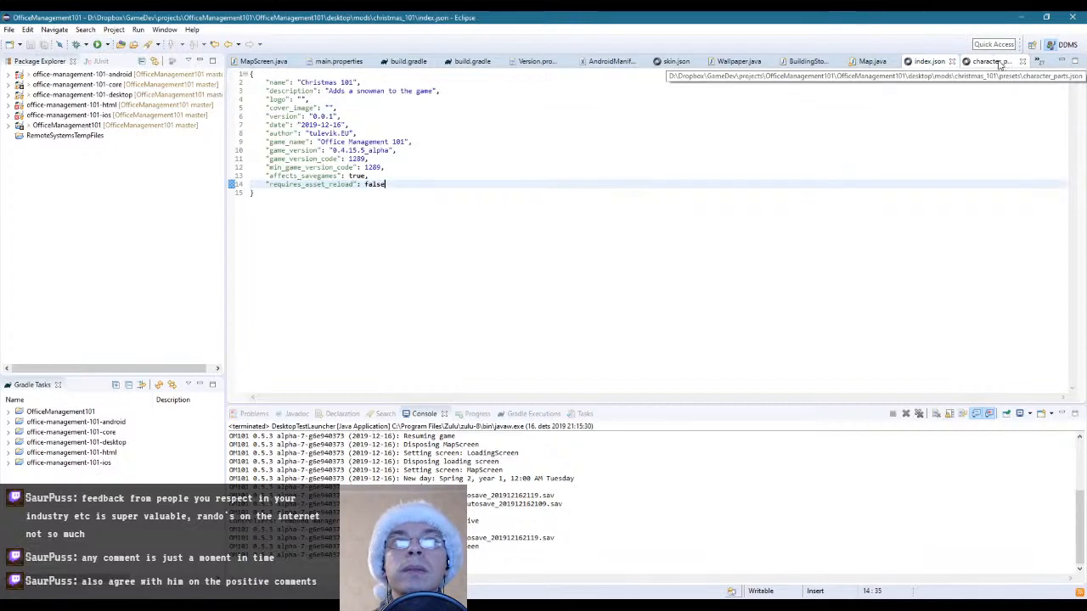
pyautogui.click(998, 63)
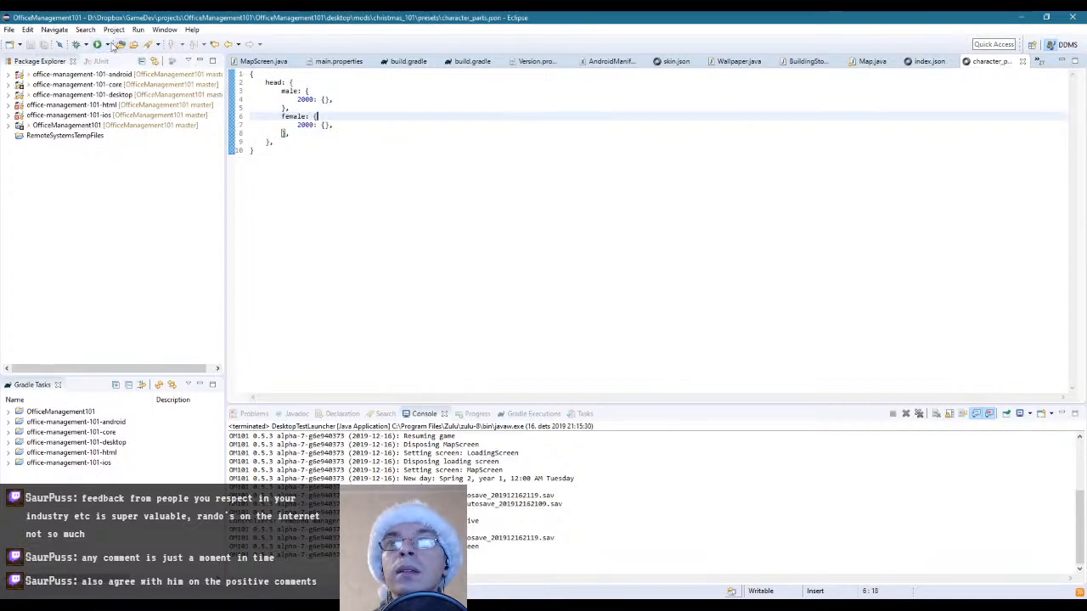
pyautogui.click(107, 44)
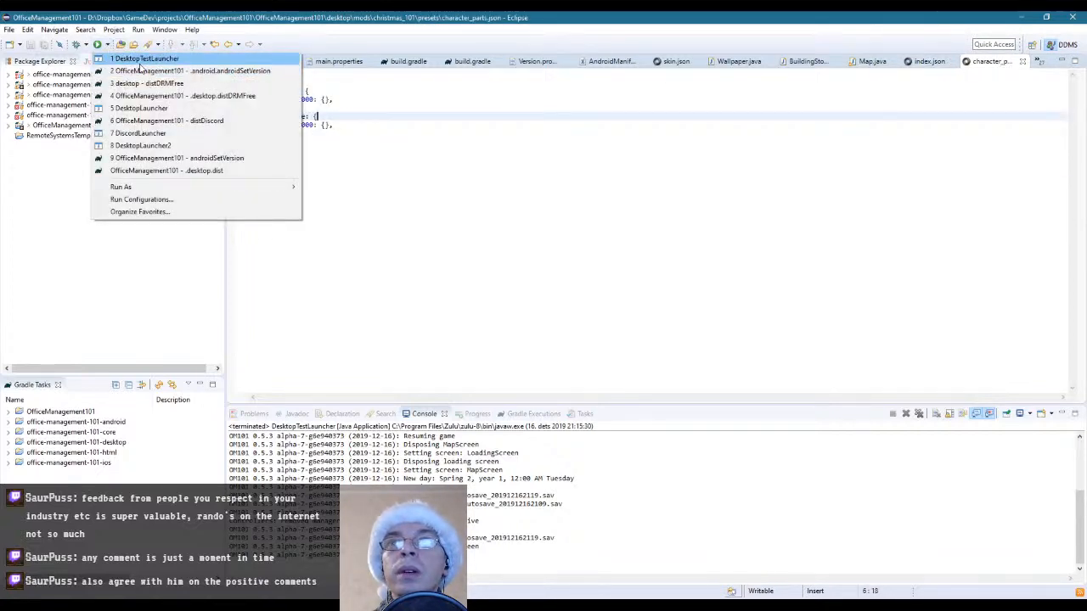
pyautogui.click(145, 58)
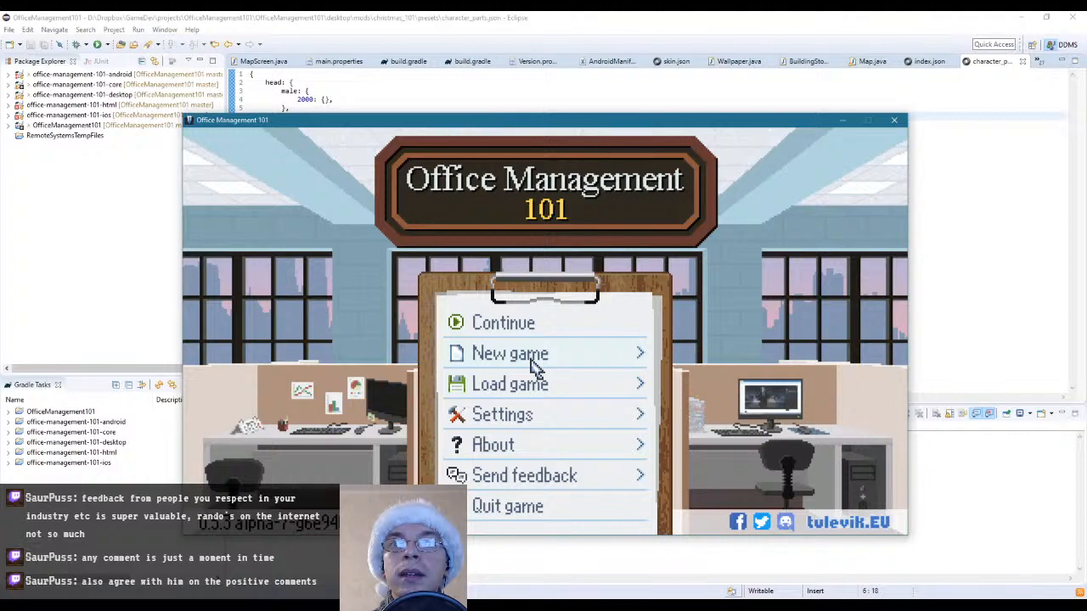
pyautogui.click(533, 361)
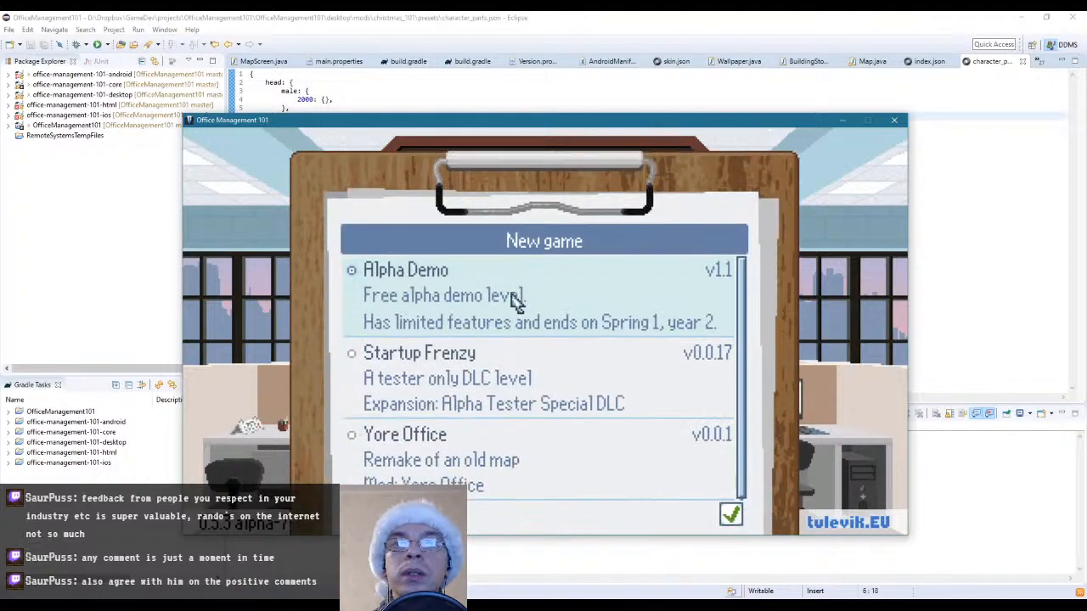
pyautogui.click(498, 301)
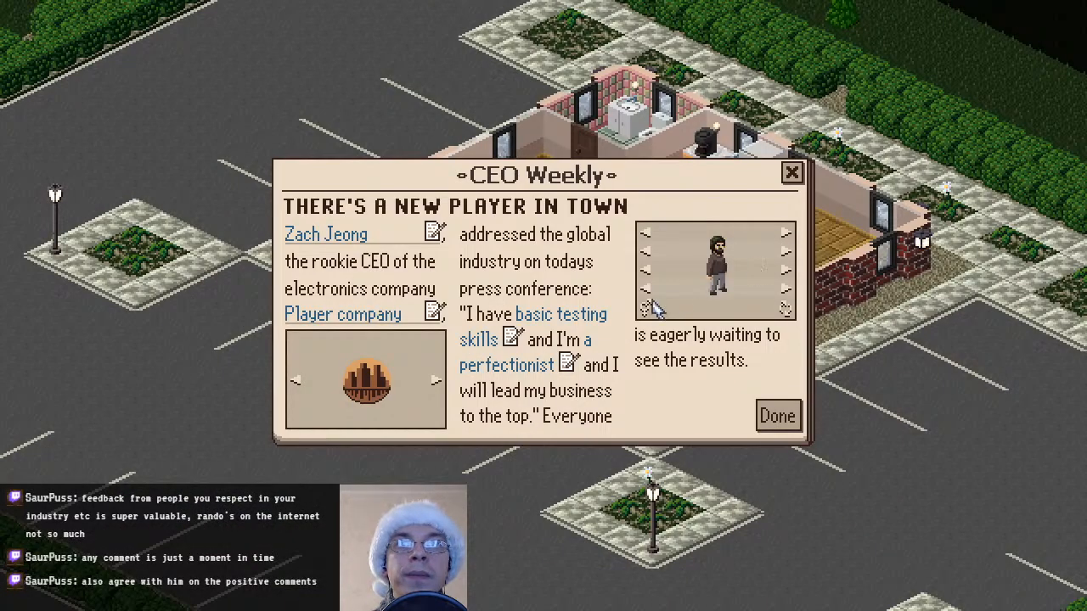
# Give the new CEO the female snowman head with a light-blue dress and finish the character setup
pyautogui.click(611, 336)
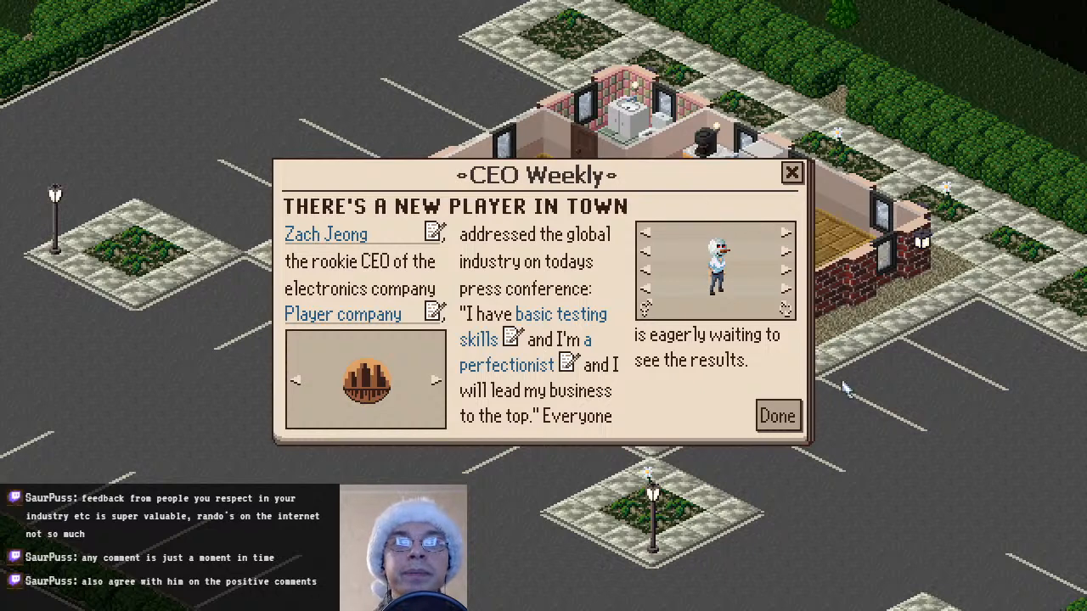
pyautogui.click(785, 292)
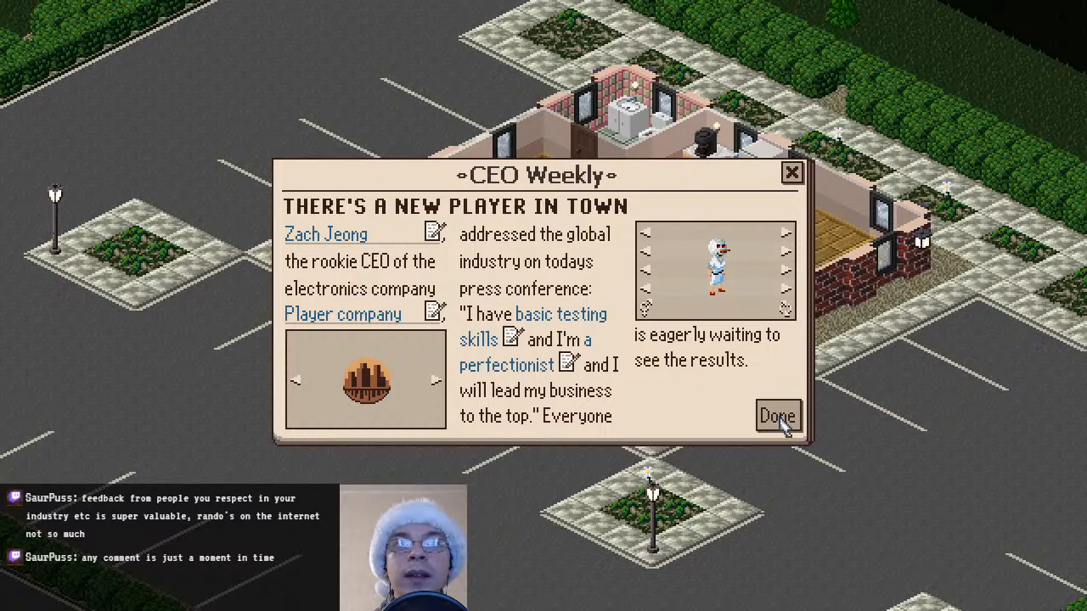
pyautogui.click(786, 254)
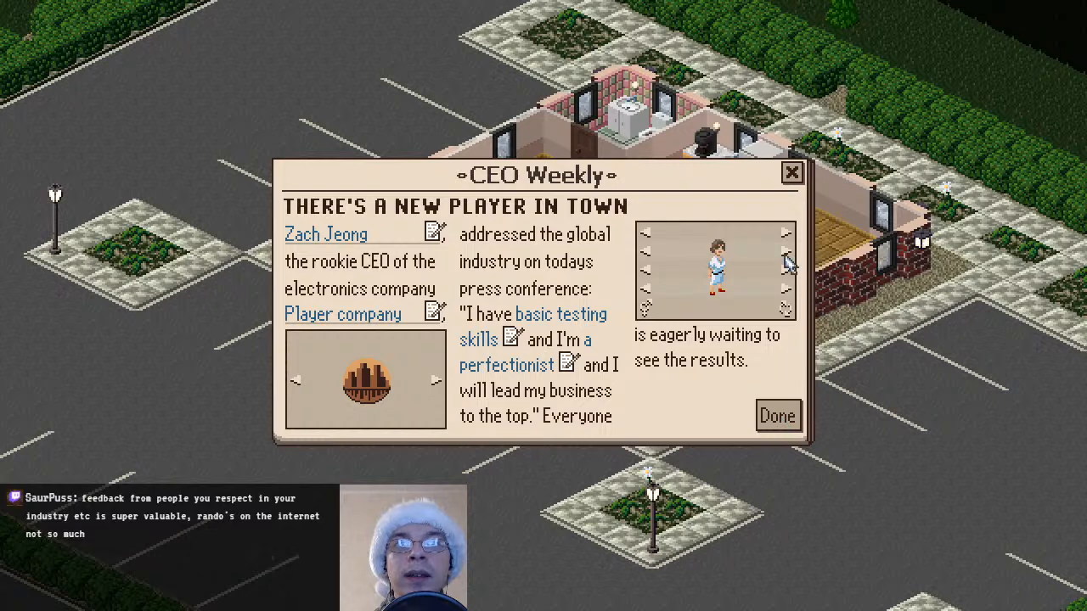
pyautogui.click(646, 252)
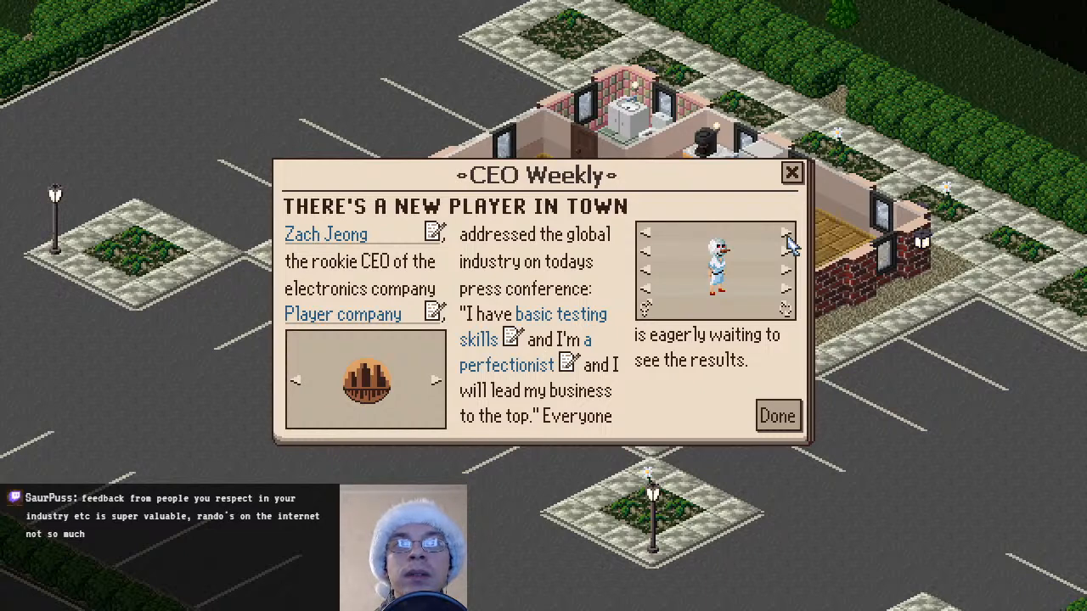
pyautogui.click(776, 416)
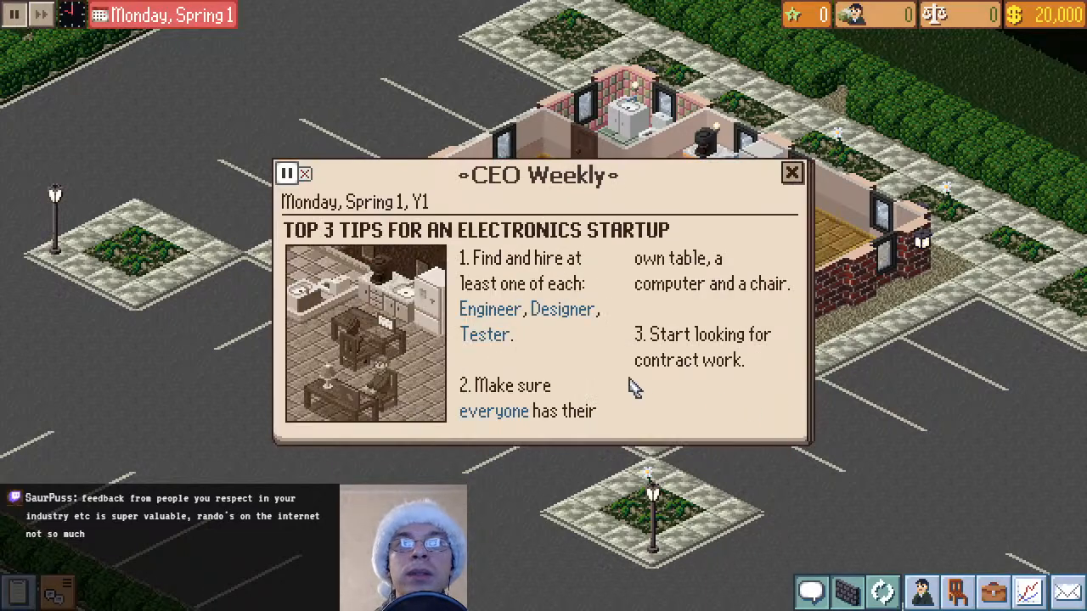
# Dismiss the CEO Weekly startup tips and pause the game with the snowman CEO in close-up
pyautogui.click(792, 173)
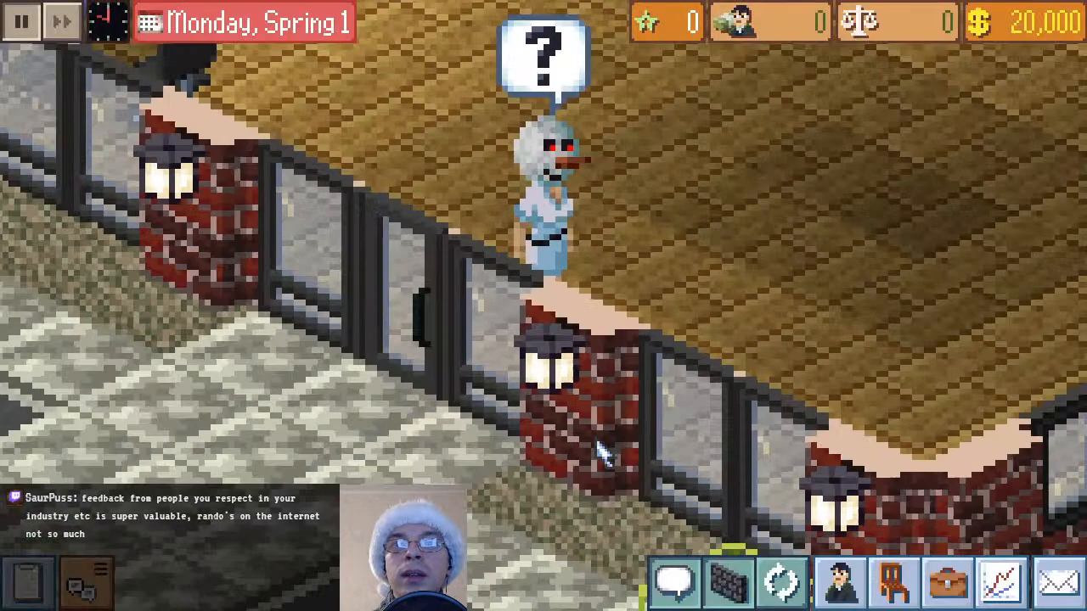
pyautogui.scroll(1, 663, 390)
pyautogui.scroll(-1, 764, 292)
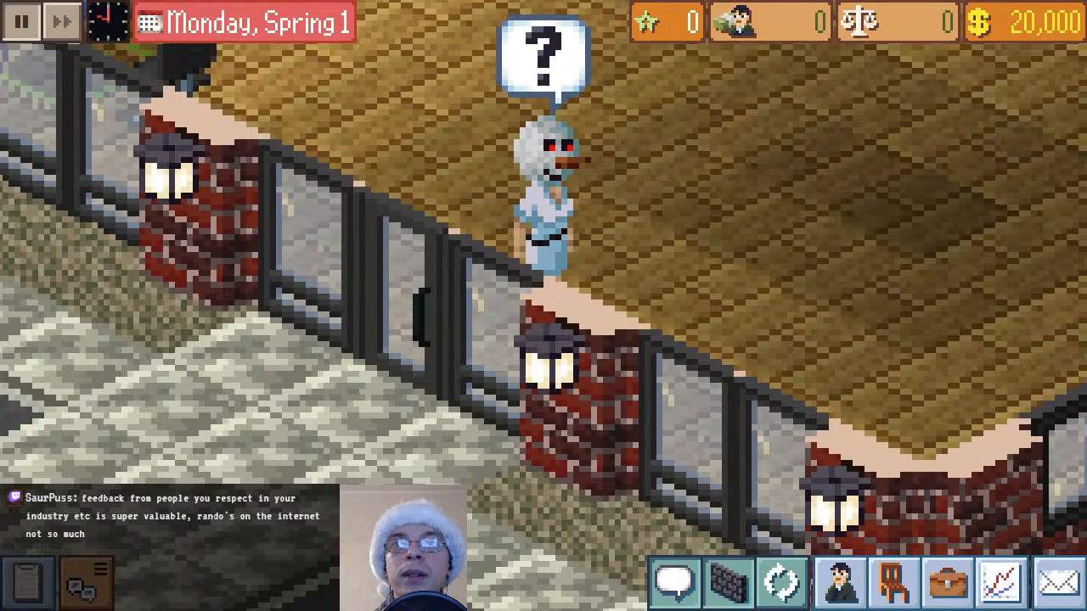
pyautogui.click(23, 26)
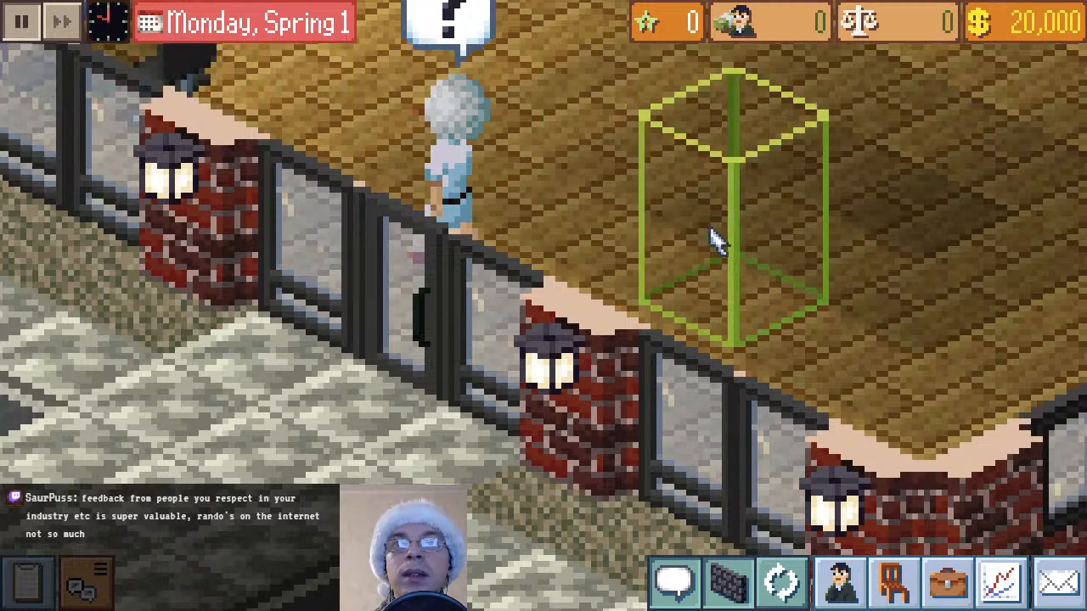
# Examine the standing CEO's snowman head from all four map rotations, checking how it sits on the body
pyautogui.moveTo(676, 277); pyautogui.dragTo(742, 382)
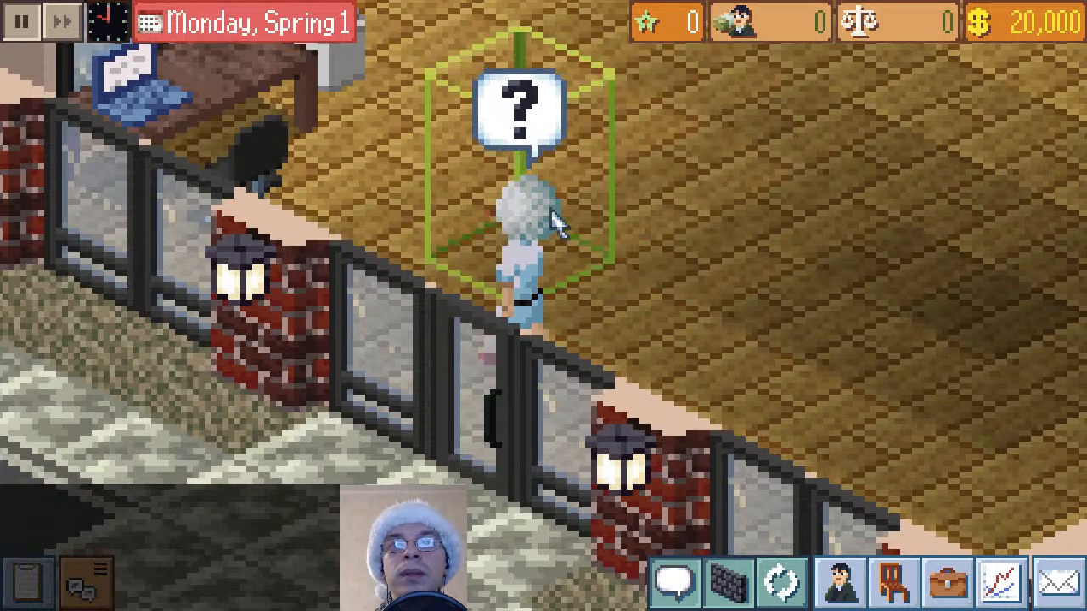
pyautogui.click(782, 582)
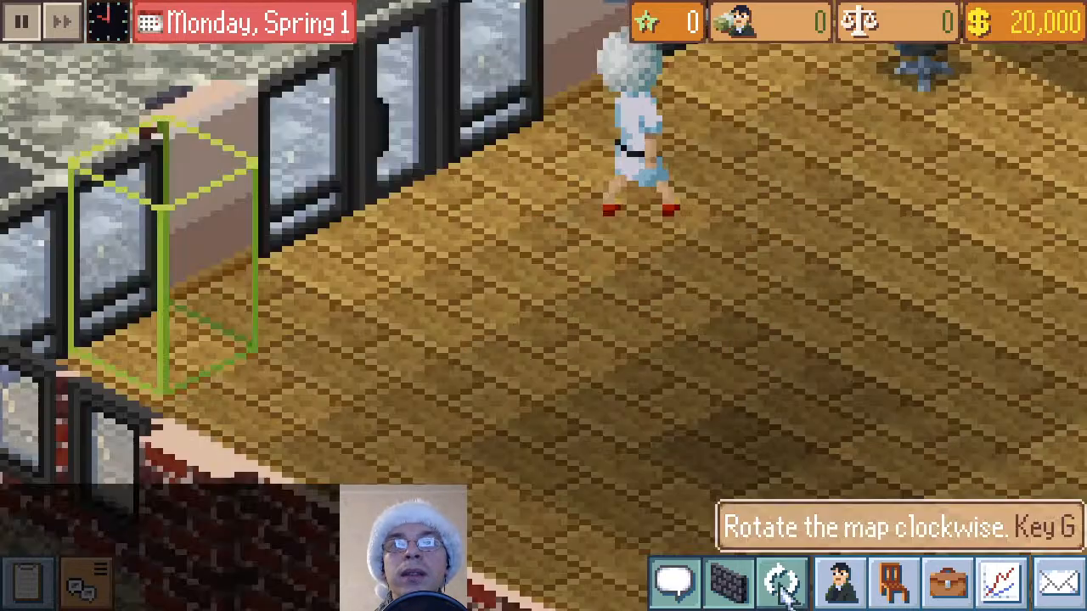
pyautogui.press('g')
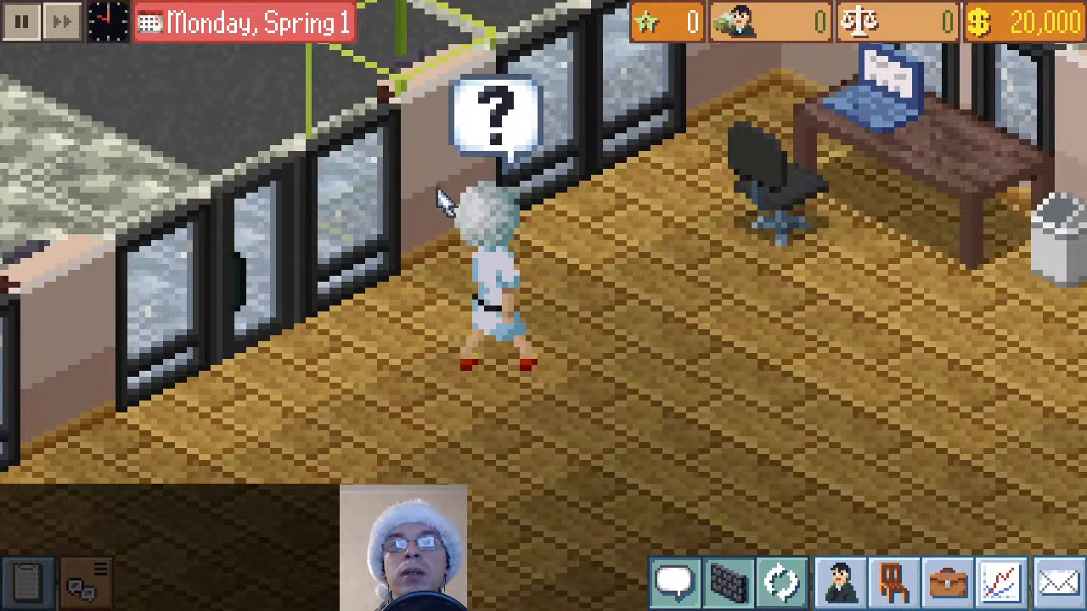
pyautogui.click(783, 584)
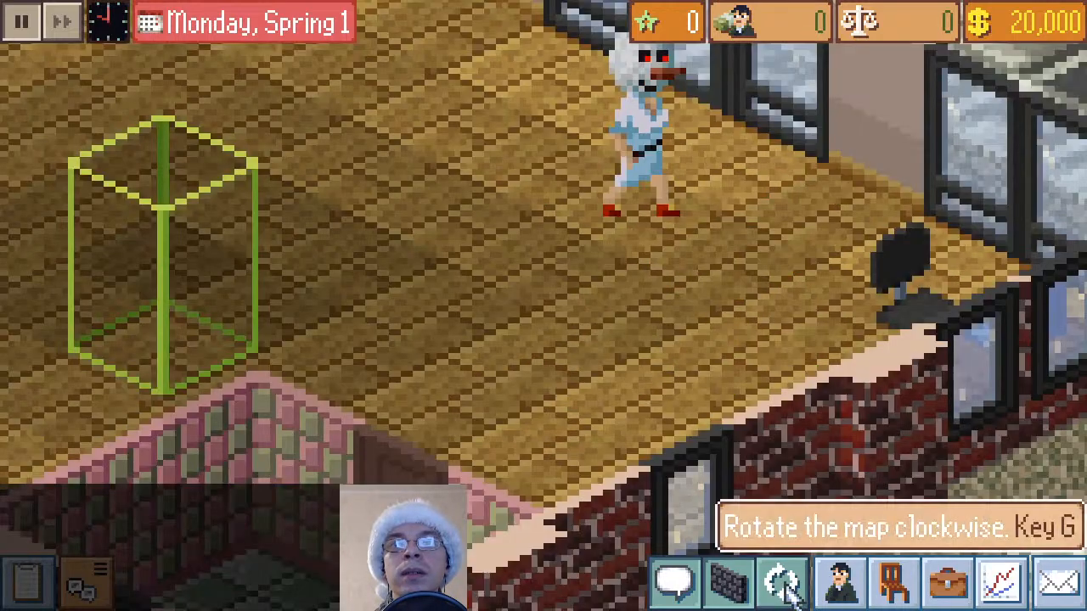
pyautogui.press('g')
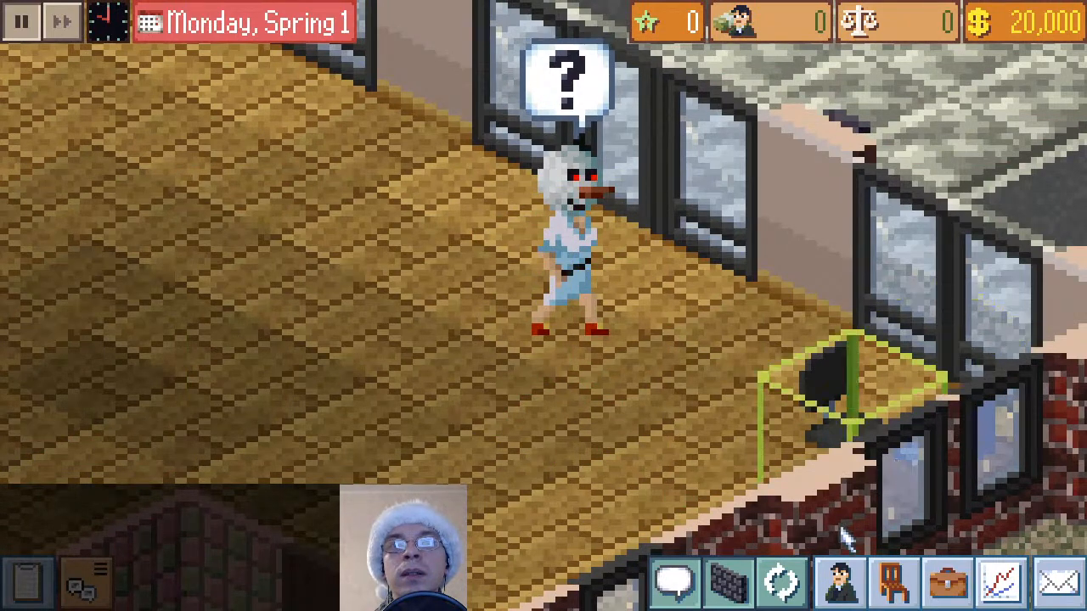
pyautogui.click(783, 586)
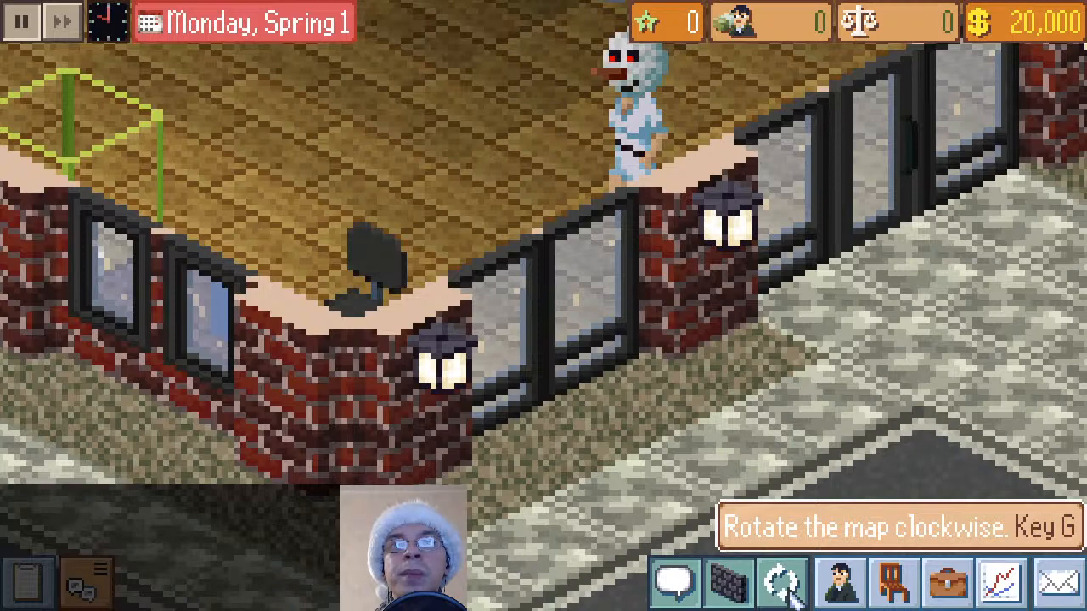
pyautogui.moveTo(806, 341); pyautogui.dragTo(758, 521)
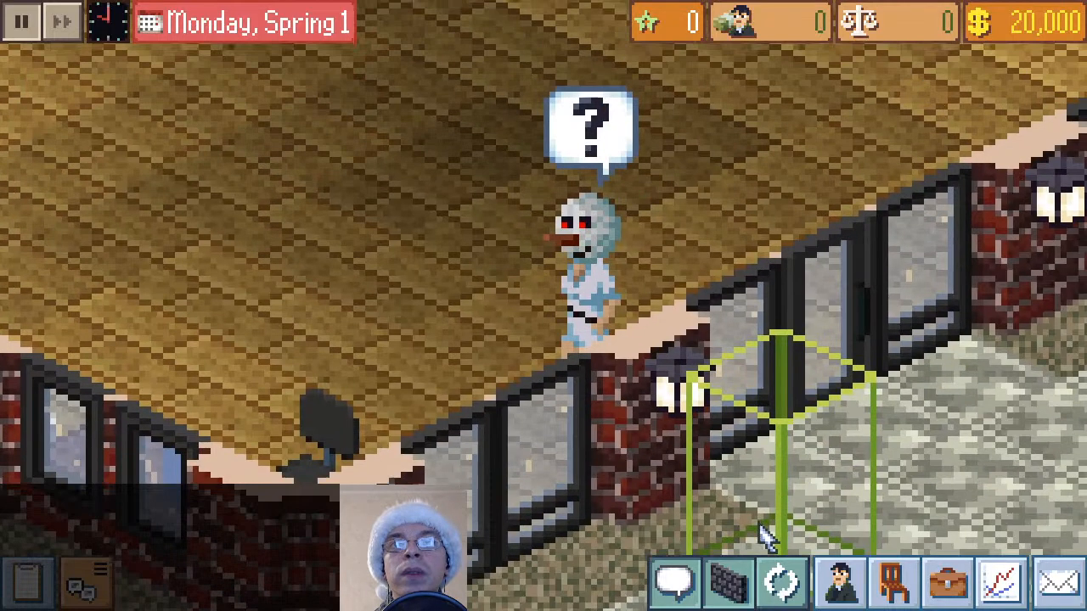
pyautogui.click(783, 584)
pyautogui.click(785, 586)
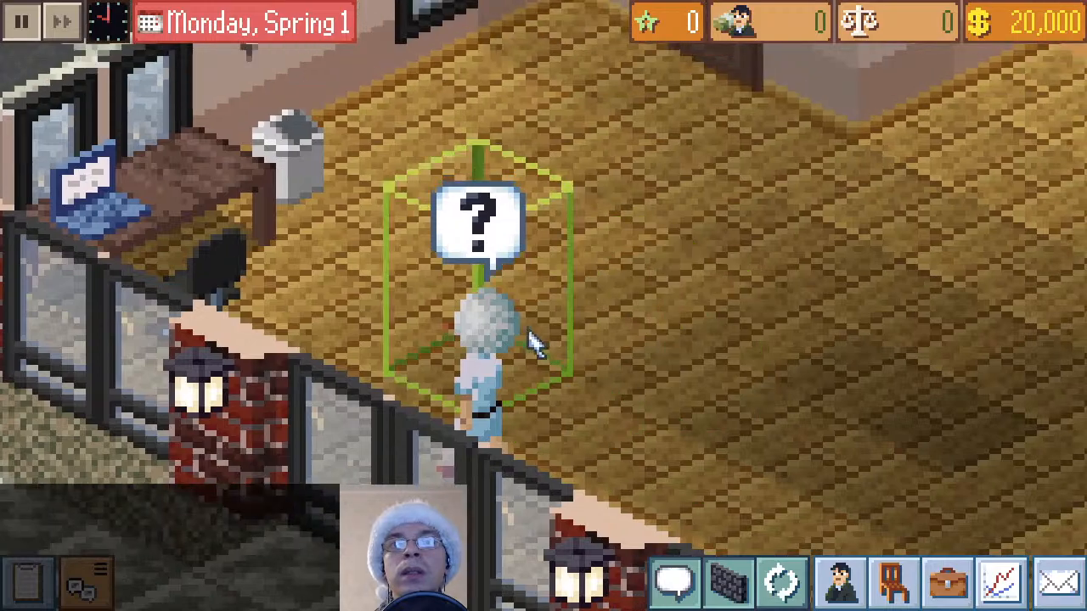
# Go through a second full map rotation to compare the front and back of the standing CEO's snowman head
pyautogui.click(785, 586)
pyautogui.moveTo(792, 337); pyautogui.dragTo(785, 577)
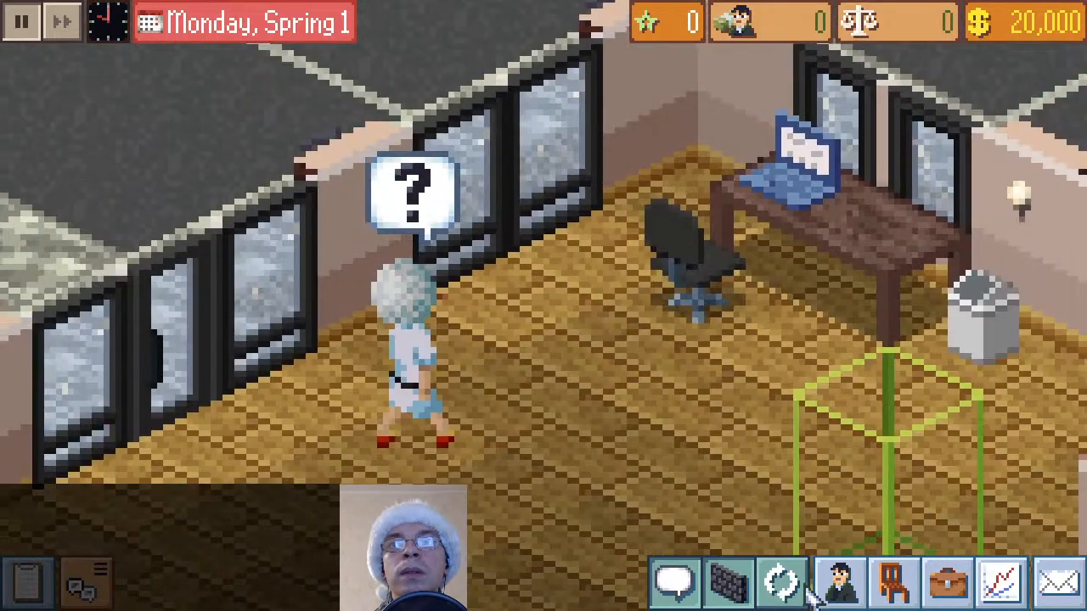
pyautogui.click(796, 594)
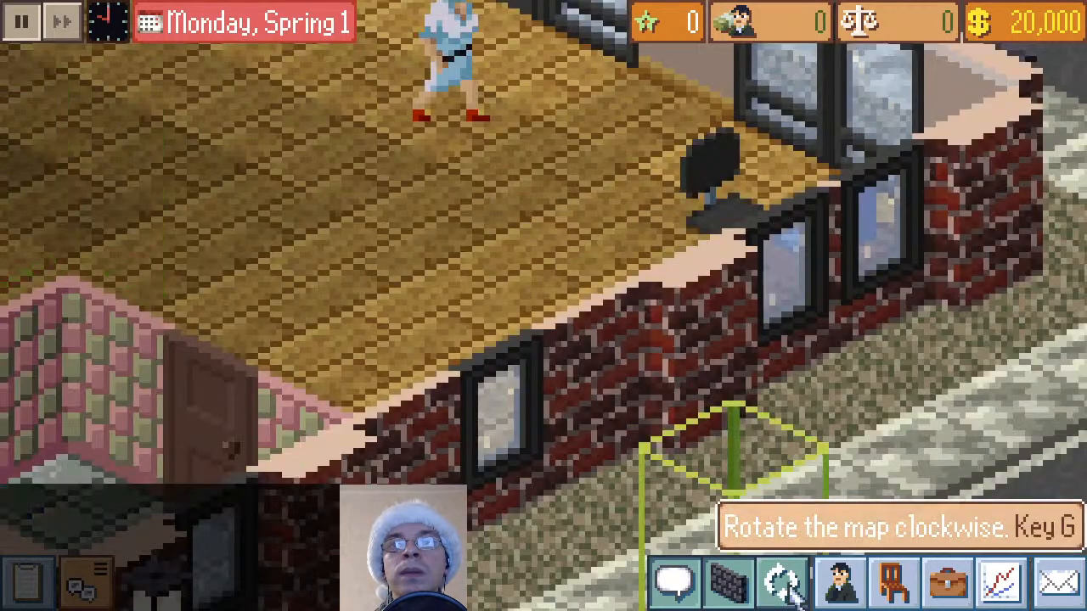
pyautogui.moveTo(671, 229); pyautogui.dragTo(671, 441)
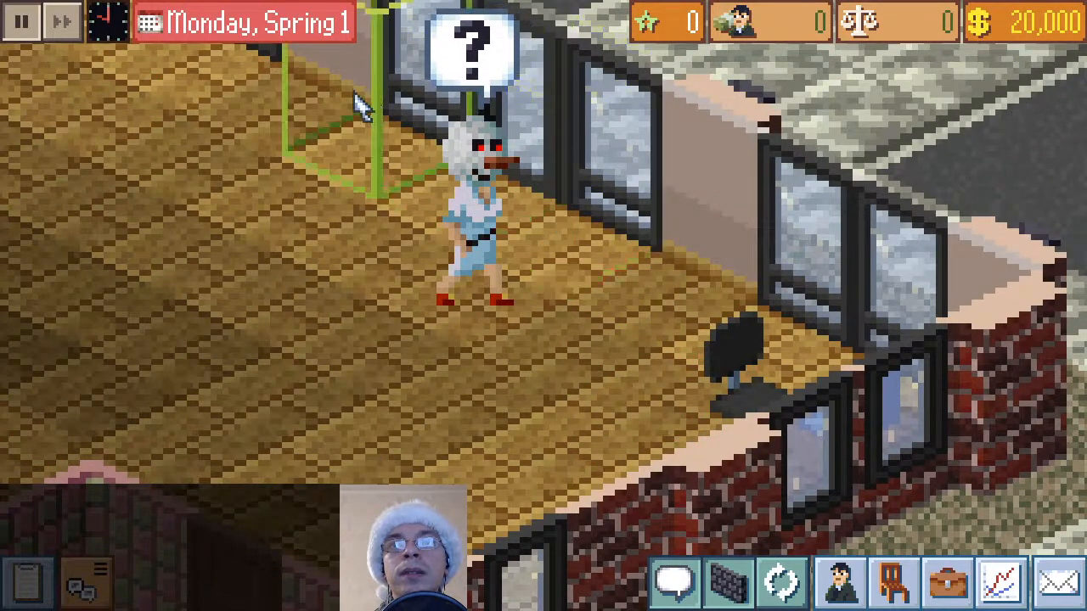
pyautogui.click(782, 583)
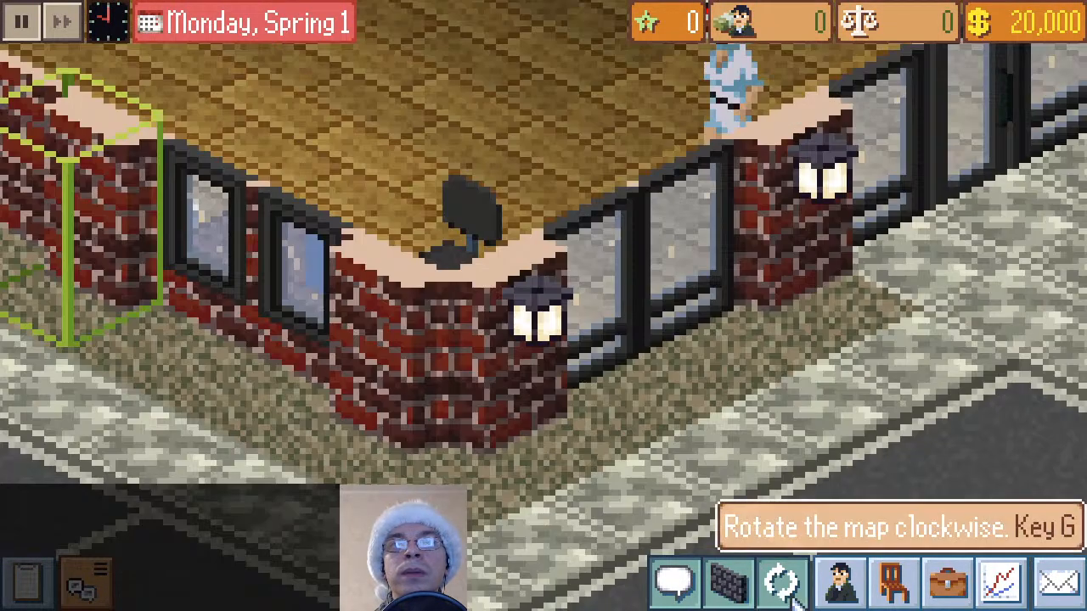
pyautogui.click(782, 583)
pyautogui.moveTo(340, 446); pyautogui.dragTo(248, 406)
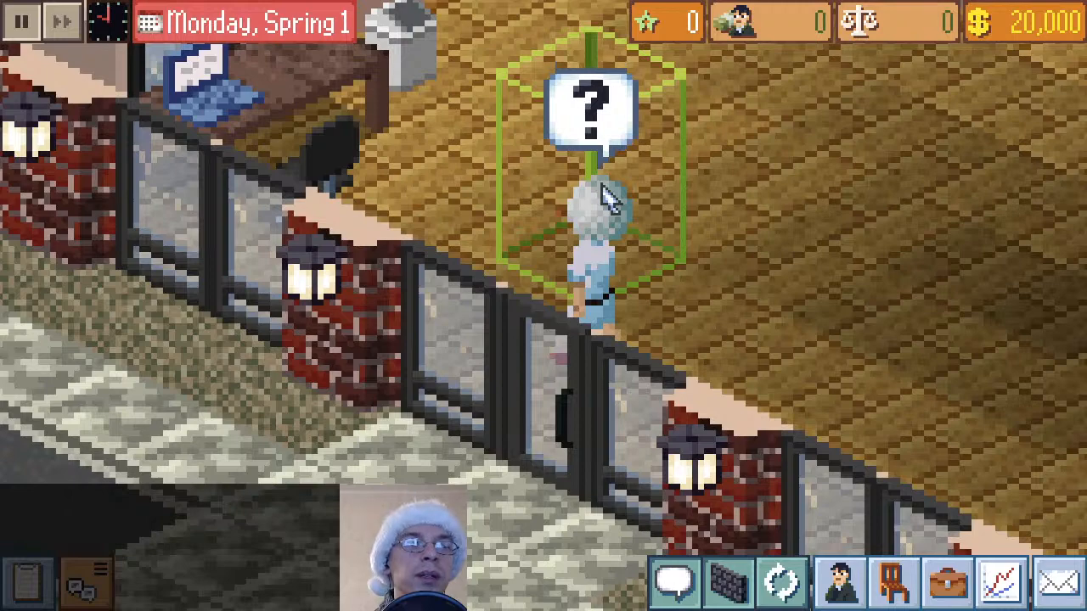
pyautogui.moveTo(790, 256); pyautogui.dragTo(671, 422)
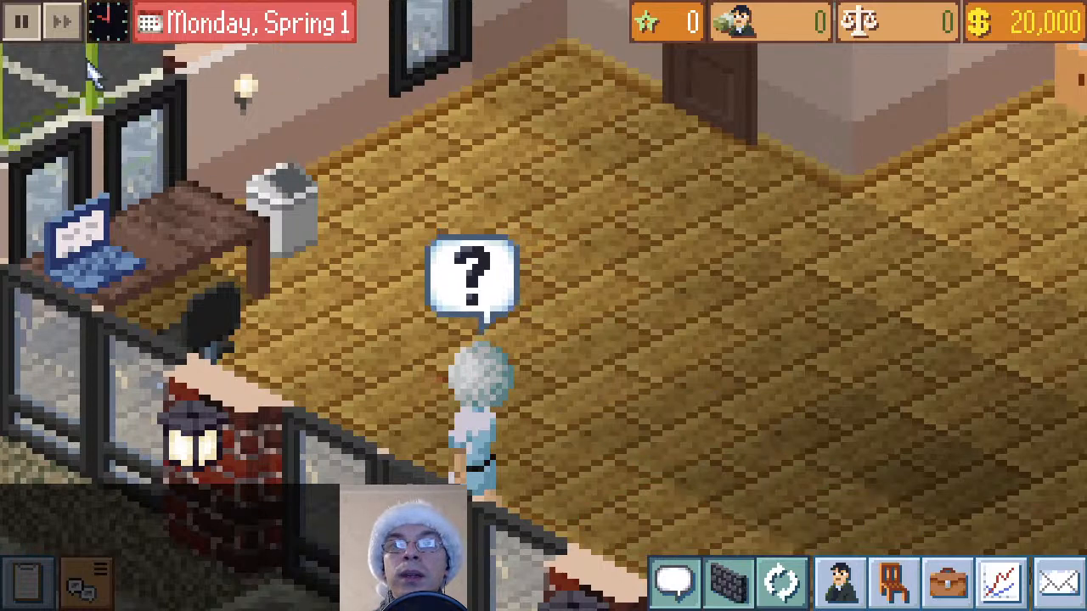
# Lower the building's walls and examine the snowman head on the seated CEO at the desk from several map rotations
pyautogui.moveTo(512, 336); pyautogui.dragTo(869, 289)
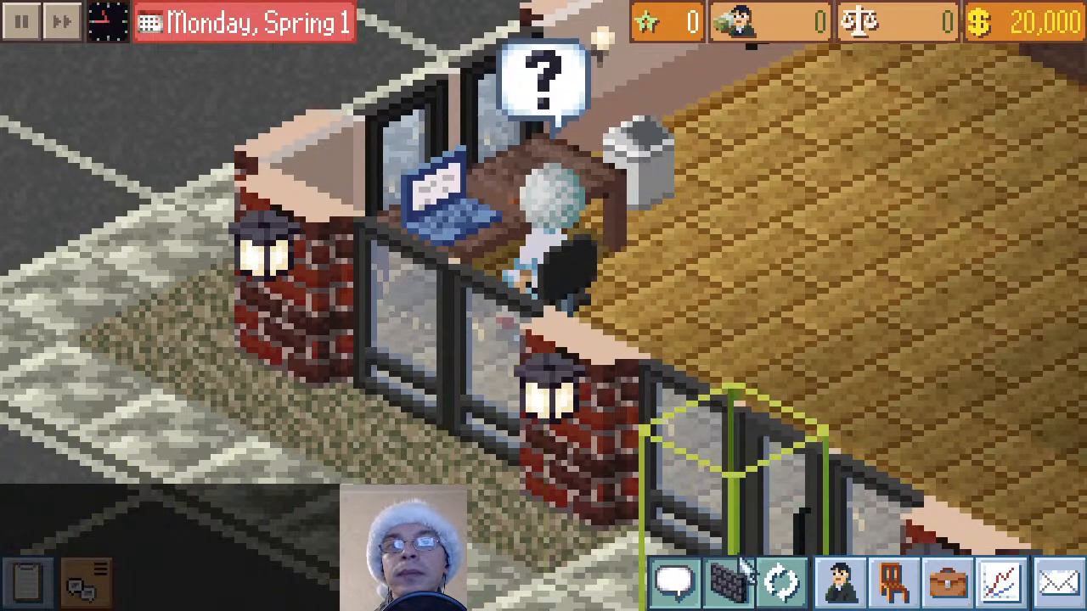
pyautogui.click(728, 582)
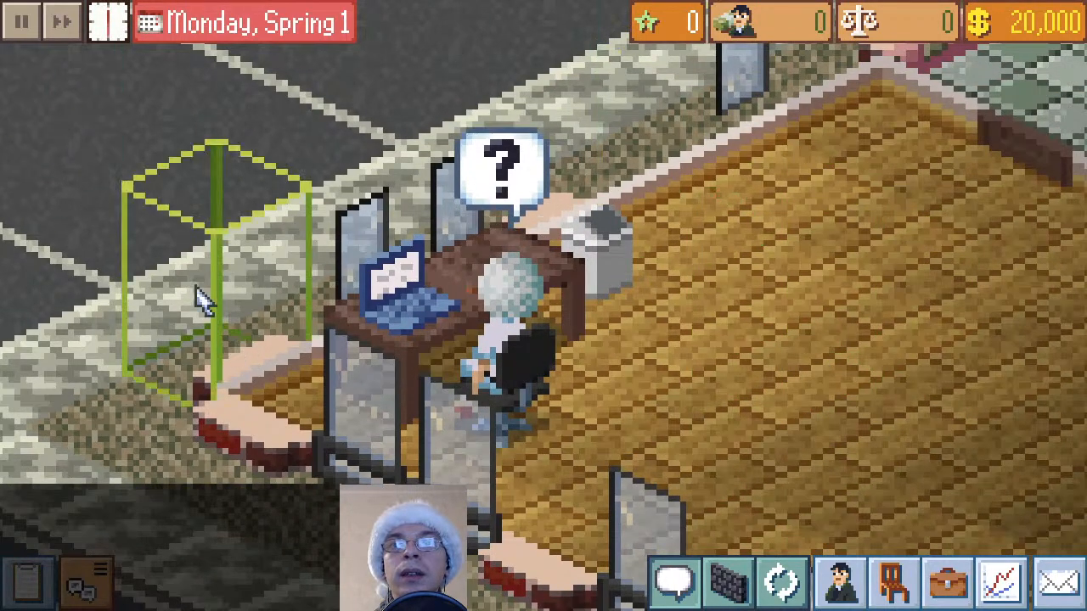
pyautogui.click(792, 583)
pyautogui.click(792, 583)
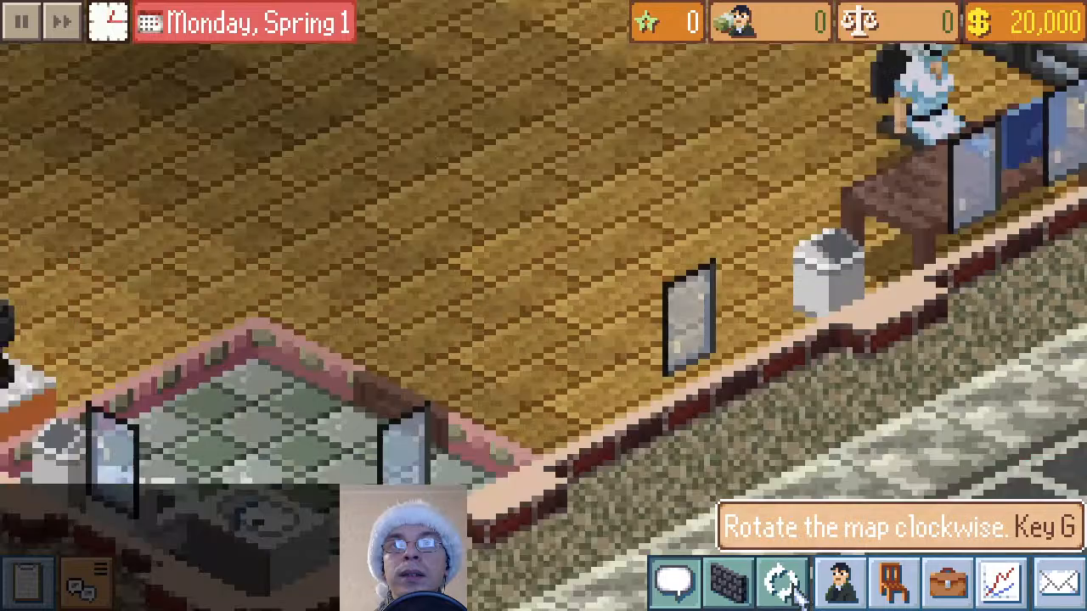
pyautogui.moveTo(764, 416); pyautogui.dragTo(223, 530)
pyautogui.moveTo(834, 357); pyautogui.dragTo(851, 459)
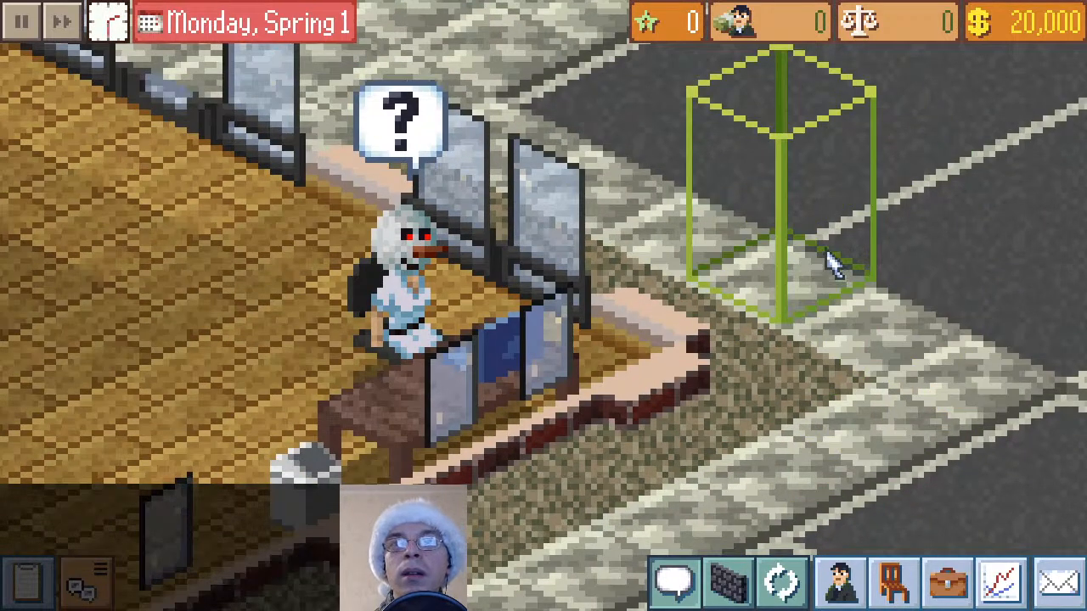
pyautogui.moveTo(740, 251); pyautogui.dragTo(811, 321)
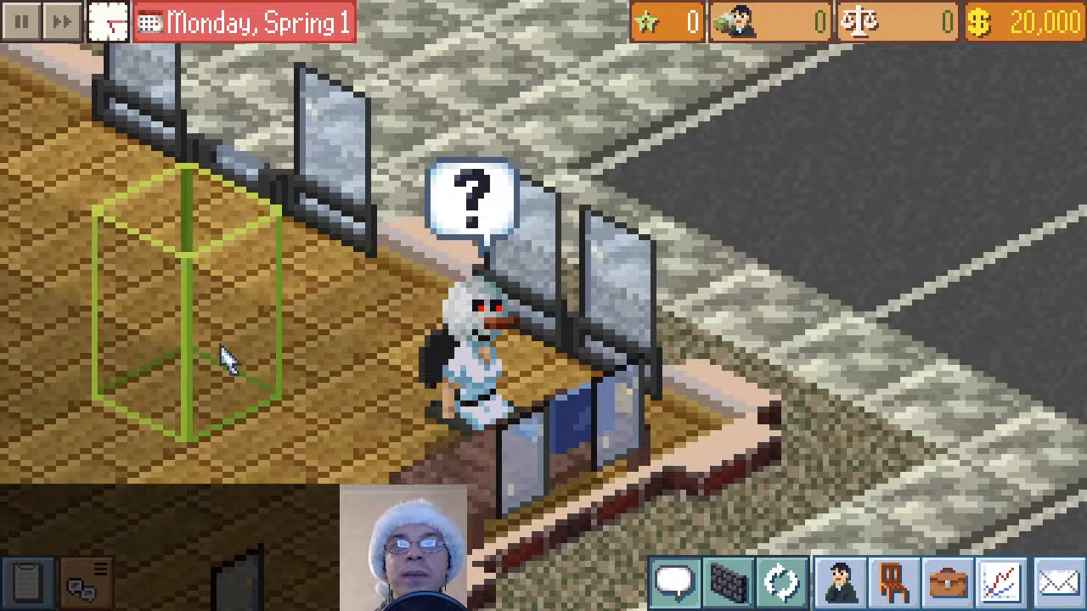
pyautogui.moveTo(204, 366); pyautogui.dragTo(231, 384)
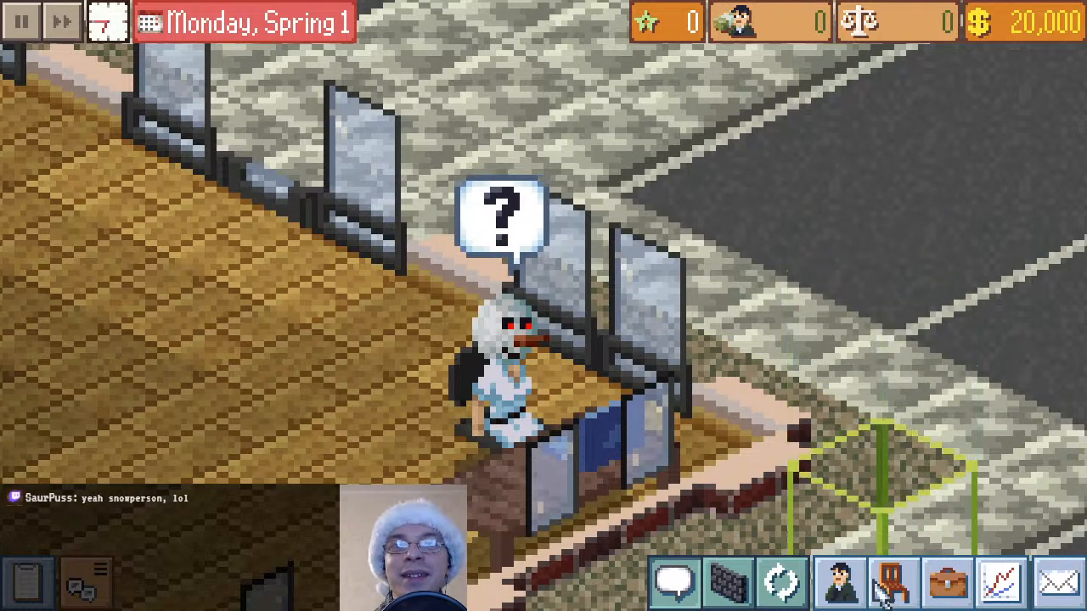
pyautogui.click(805, 592)
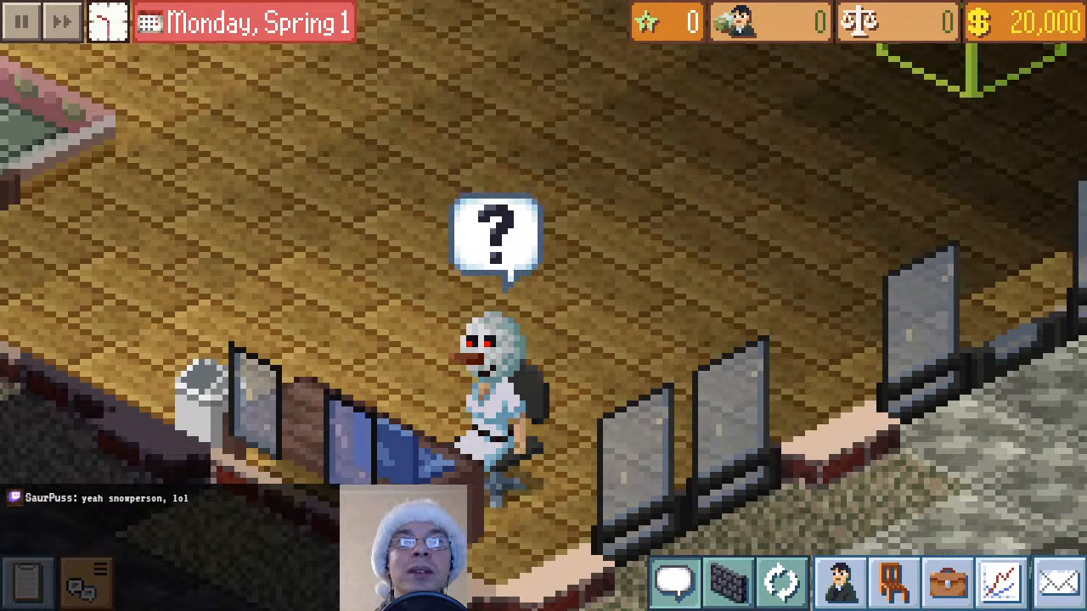
# Quit the game, set the description in the mod's index.json to "Adds a snowperson to the game" in Eclipse, and save the file
pyautogui.hotkey('alt', 'F4')
pyautogui.click(928, 62)
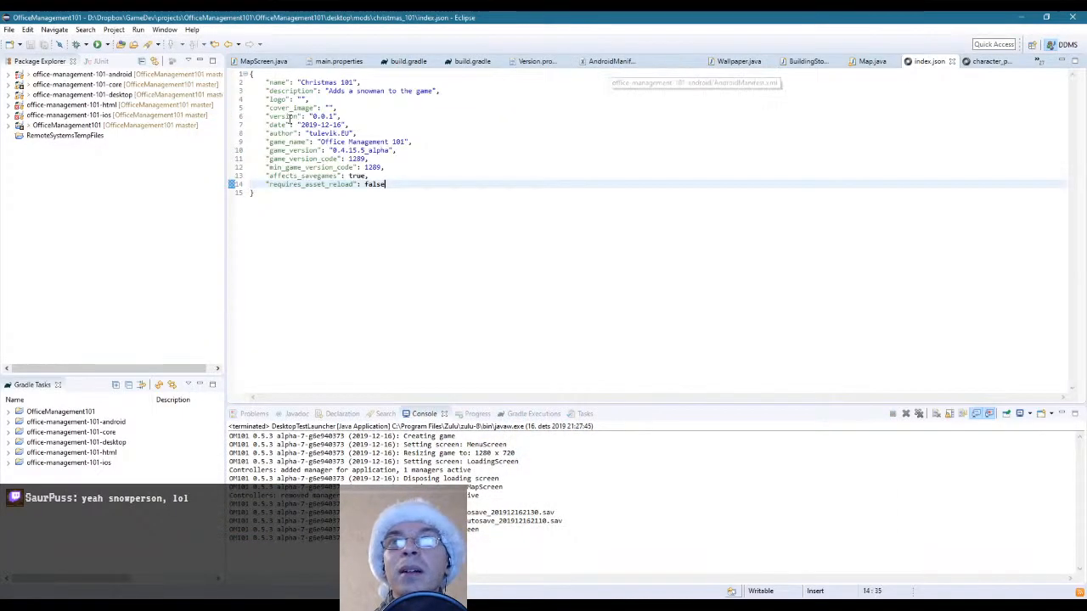
pyautogui.click(382, 92)
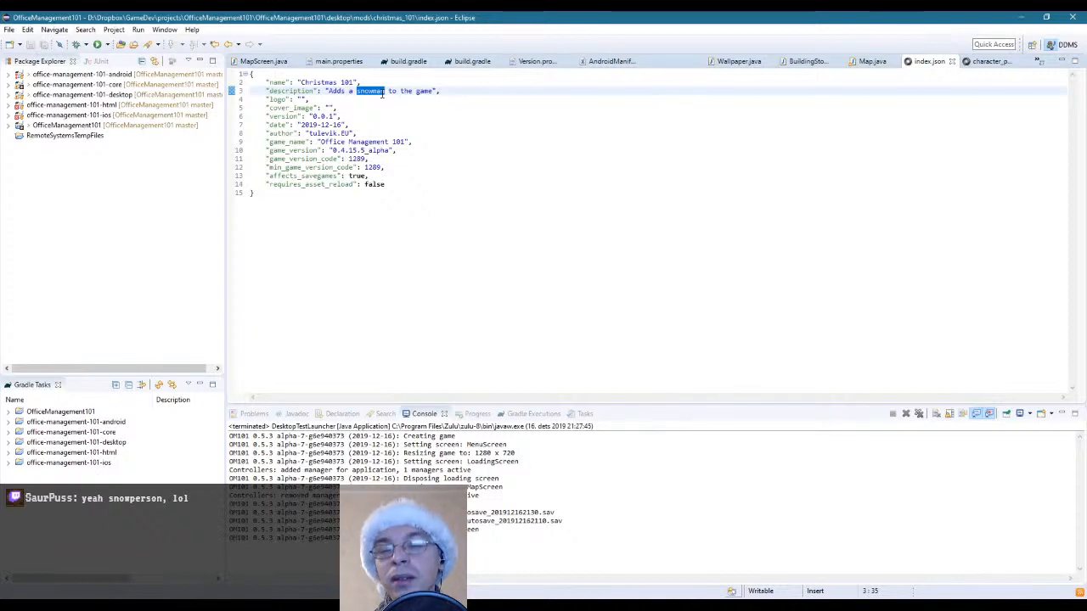
pyautogui.write('so')
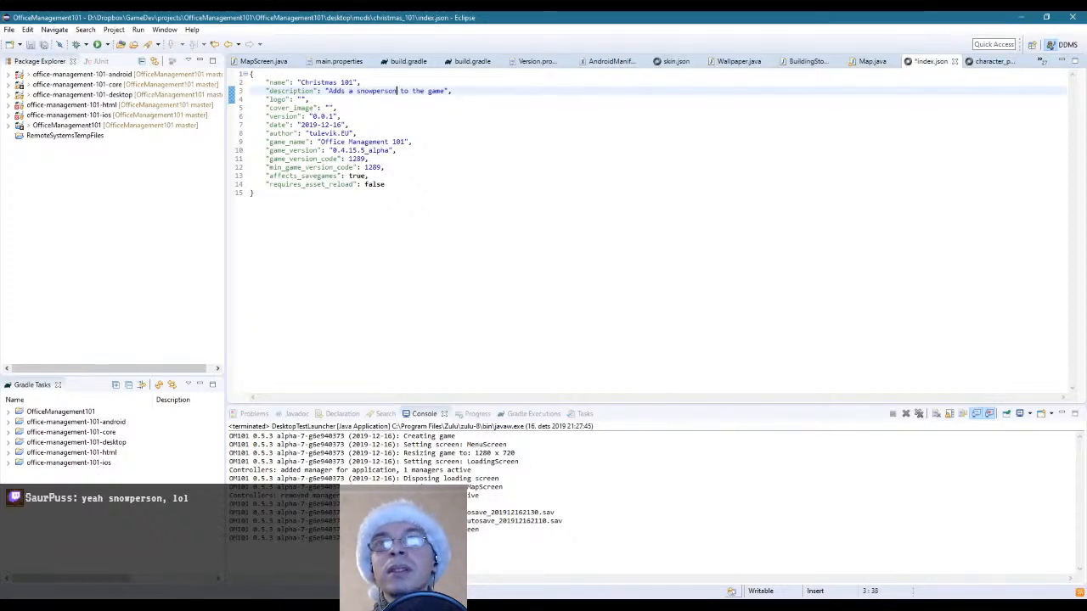
pyautogui.hotkey('ctrl', 's')
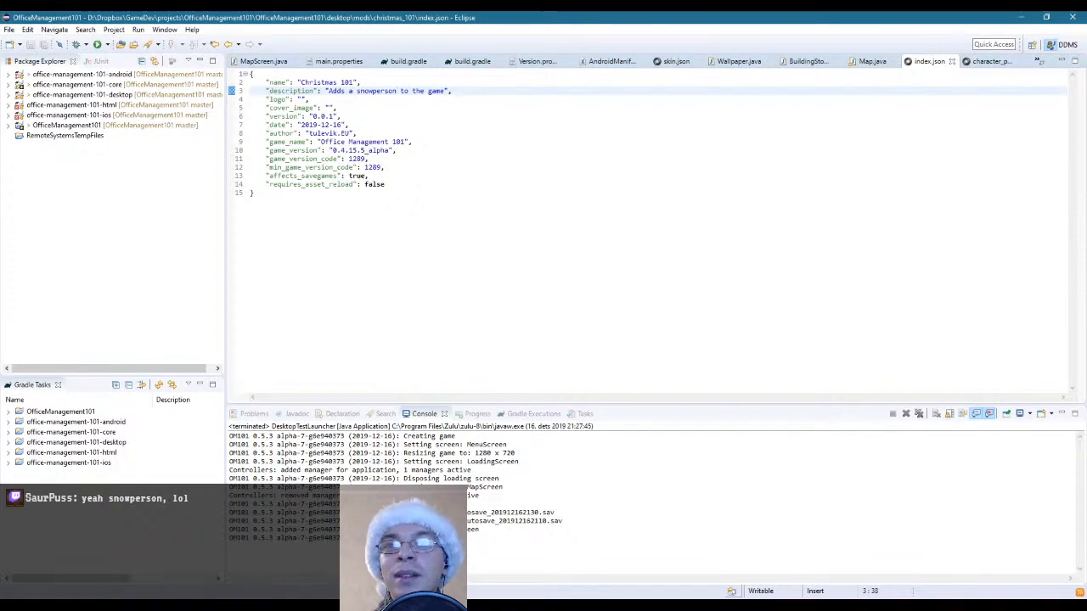
# Switch to female2000.png in paint.net and shift the four columns of back-view heads with left-pointing noses one pixel to the left
pyautogui.hotkey('alt', 'Tab')
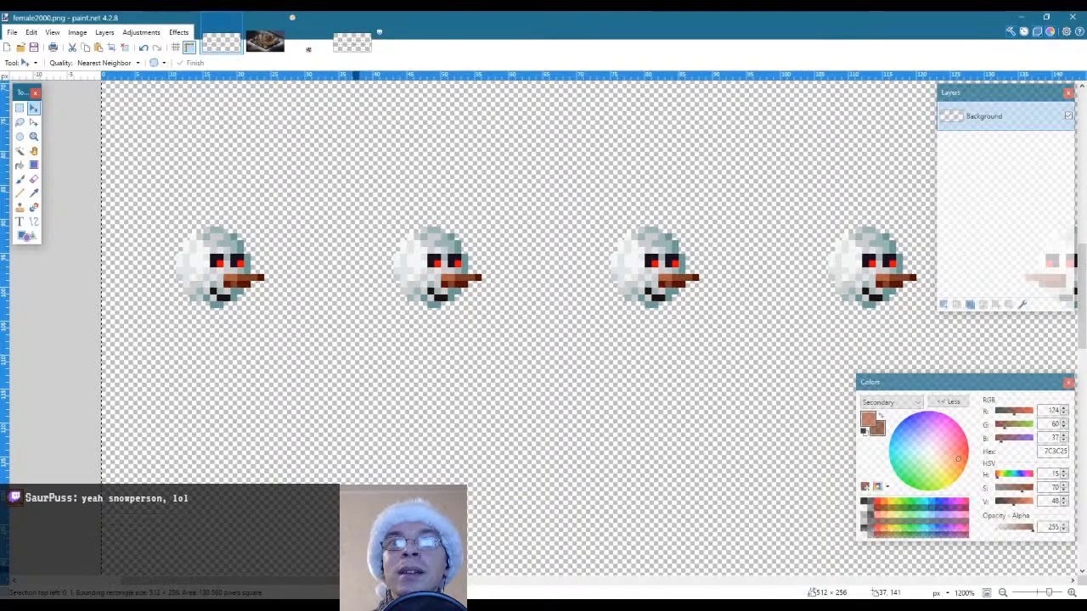
pyautogui.moveTo(334, 585); pyautogui.dragTo(775, 587)
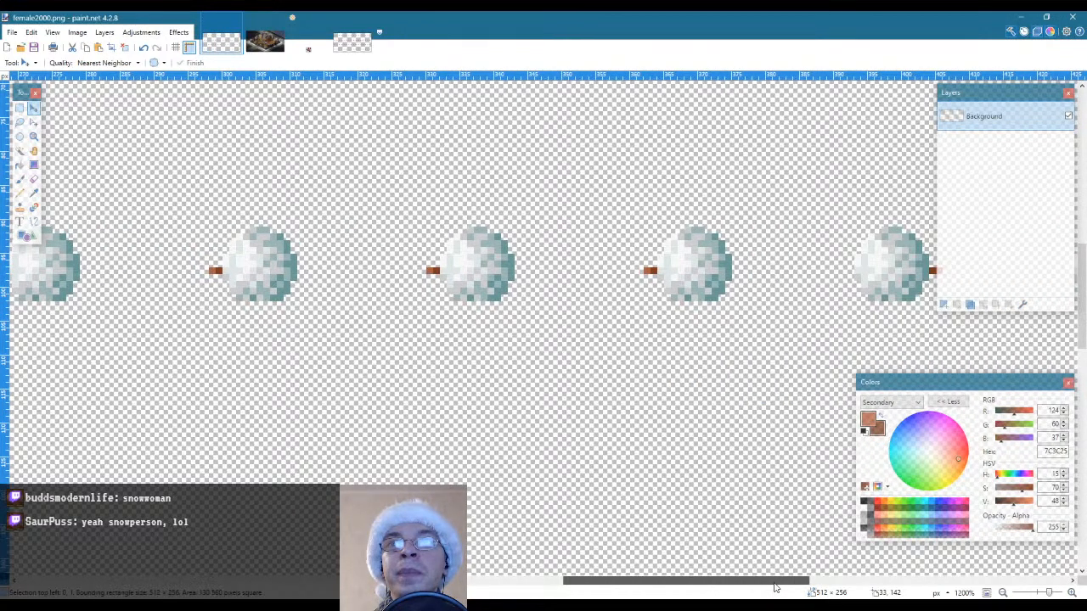
pyautogui.click(34, 135)
pyautogui.rightClick(596, 388)
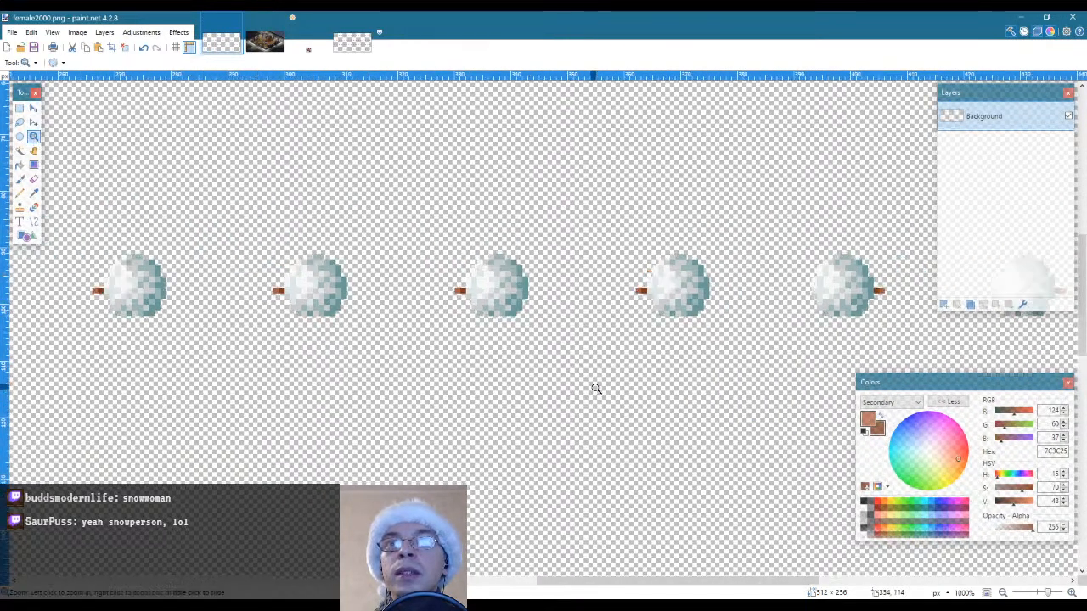
pyautogui.scroll(-3, 596, 388)
pyautogui.scroll(-1, 732, 439)
pyautogui.scroll(-2, 678, 362)
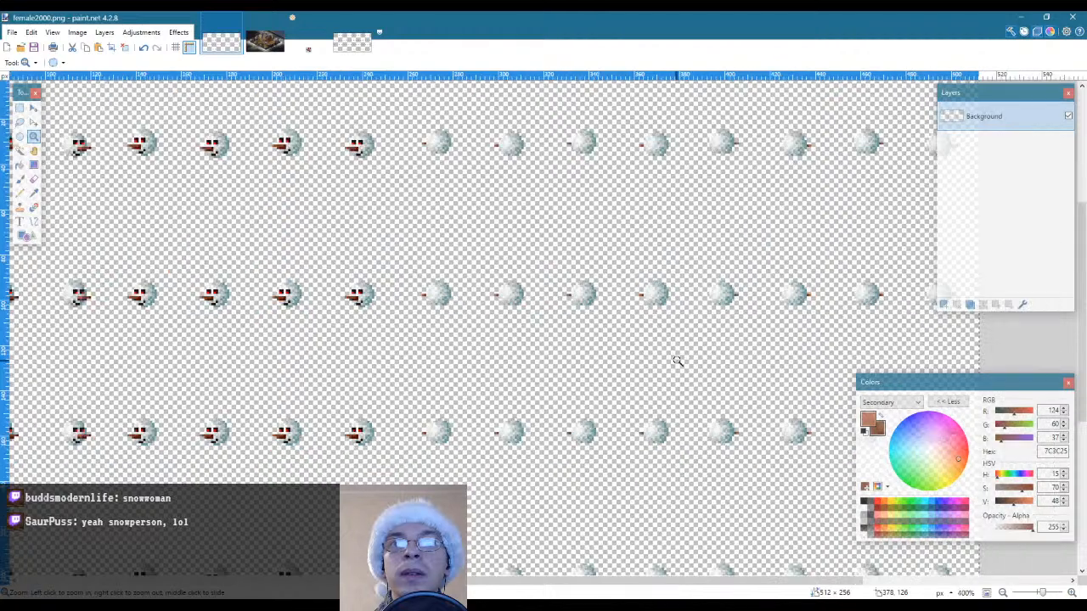
pyautogui.rightClick(678, 362)
pyautogui.hotkey('ctrl', 'a')
pyautogui.moveTo(471, 172); pyautogui.dragTo(688, 563)
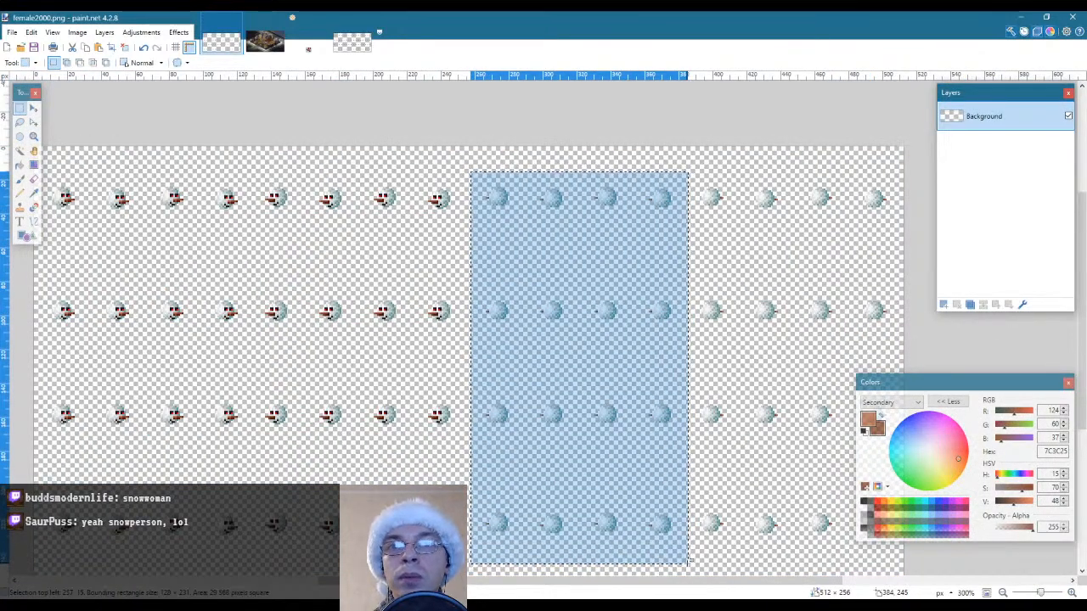
pyautogui.press('m')
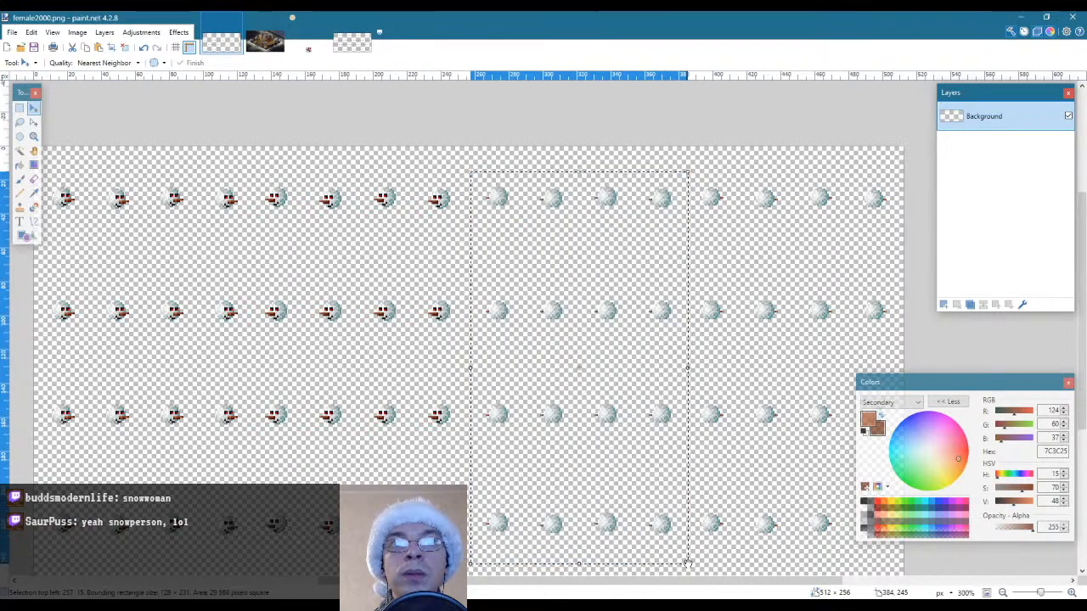
pyautogui.press('s')
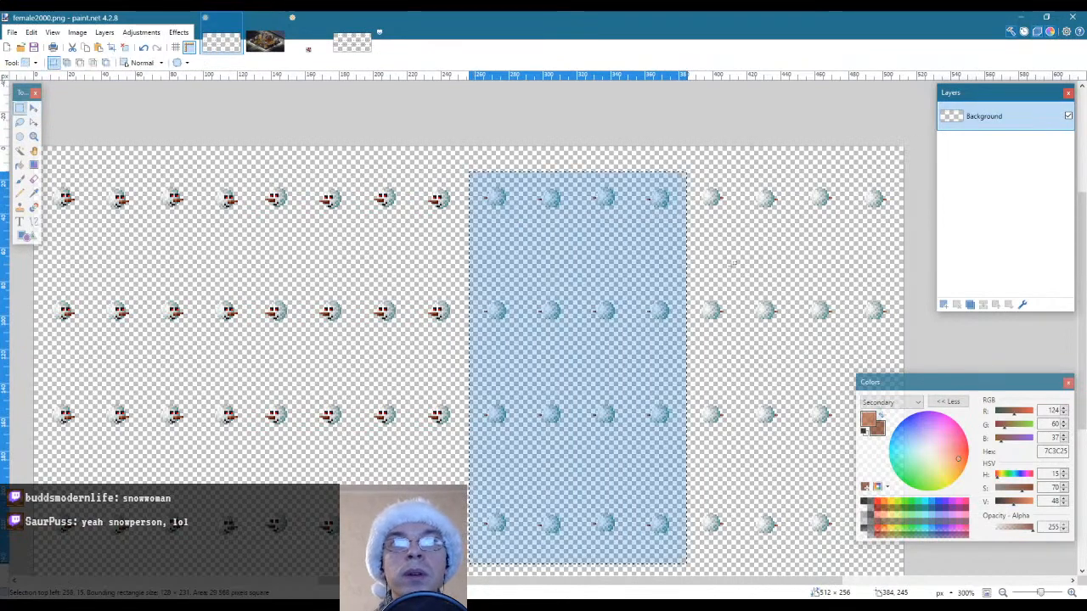
# Shift the last four columns of back-view heads with right-pointing noses one pixel to the right, deselect them and save female2000.png
pyautogui.click(699, 168)
pyautogui.moveTo(685, 165); pyautogui.dragTo(906, 577)
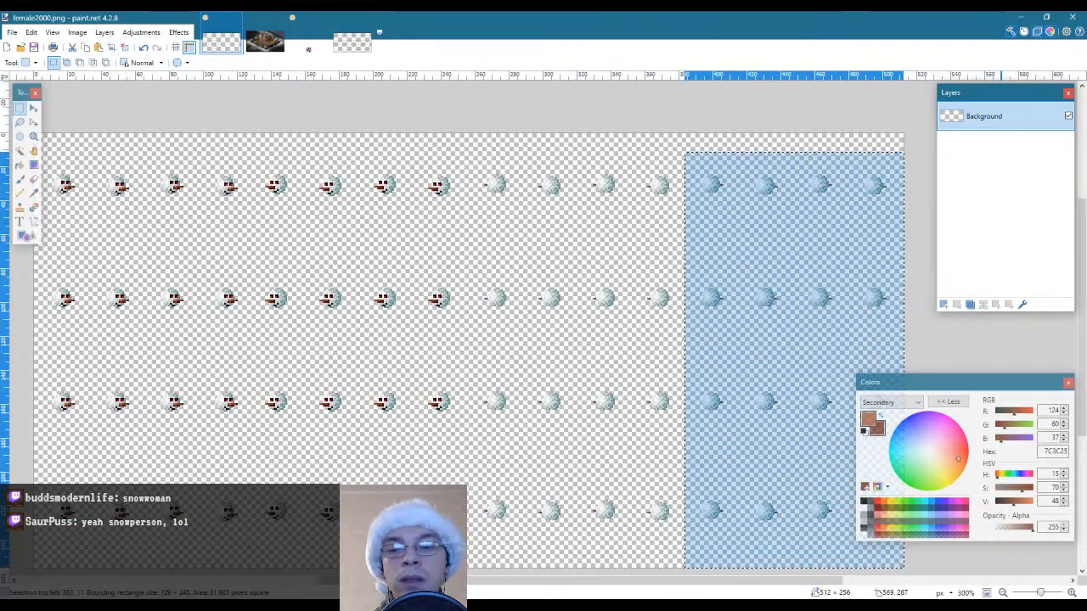
pyautogui.press('m')
pyautogui.press('Right')
pyautogui.press('s')
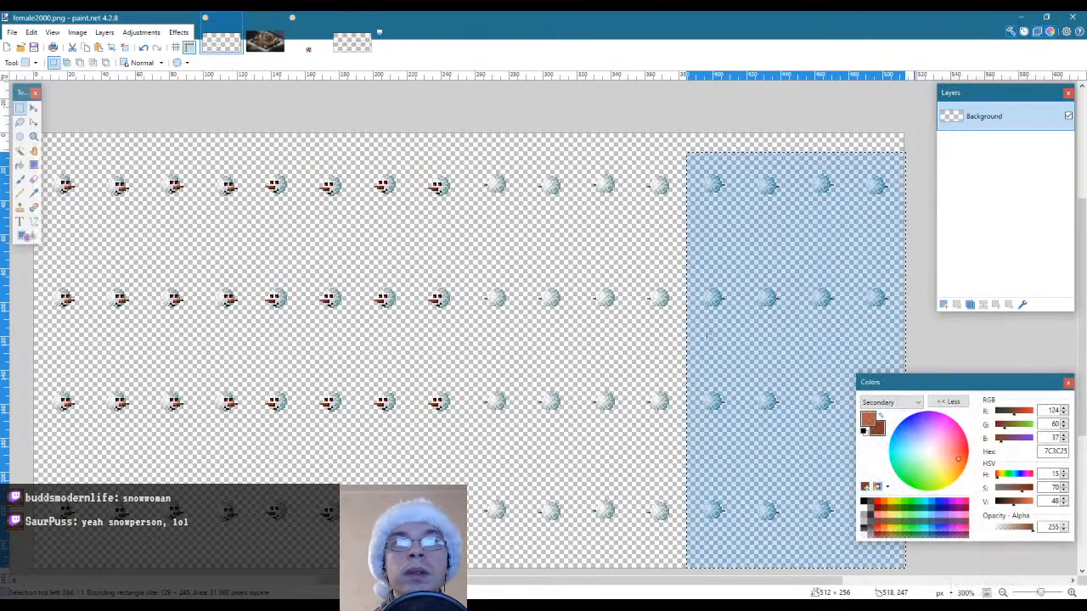
pyautogui.click(551, 273)
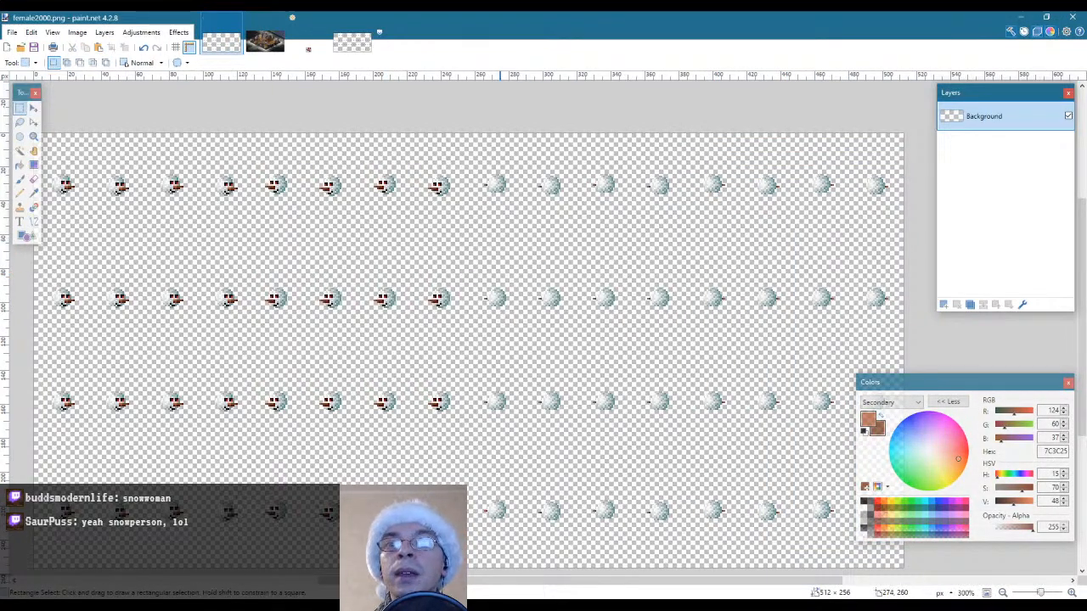
# Switch to Eclipse and relaunch the desktop version of the game
pyautogui.hotkey('alt', 'Tab')
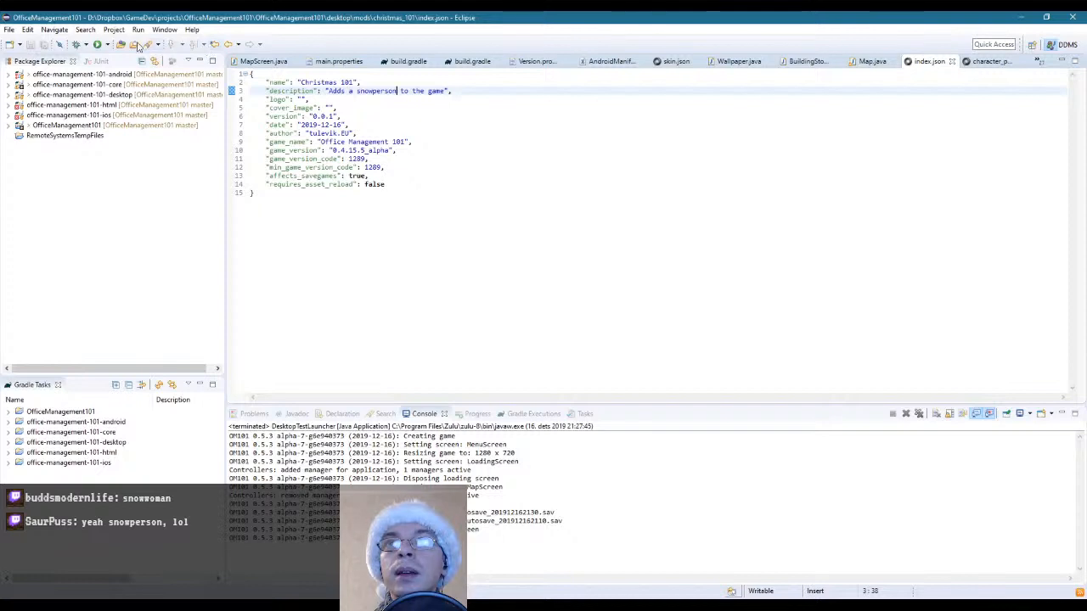
pyautogui.click(107, 44)
pyautogui.click(127, 54)
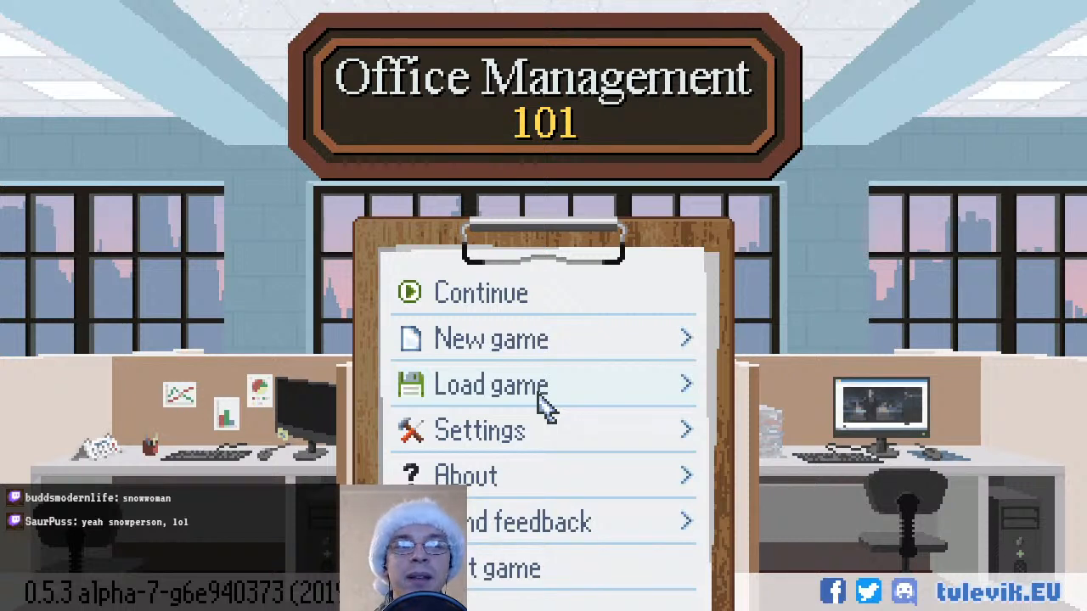
pyautogui.click(545, 406)
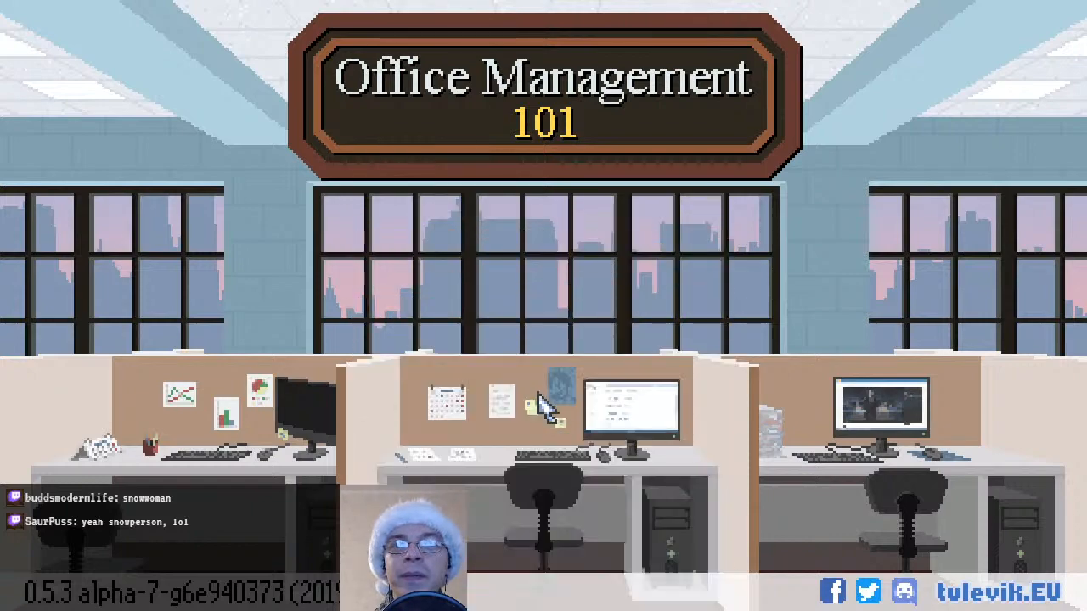
pyautogui.scroll(-15, 546, 449)
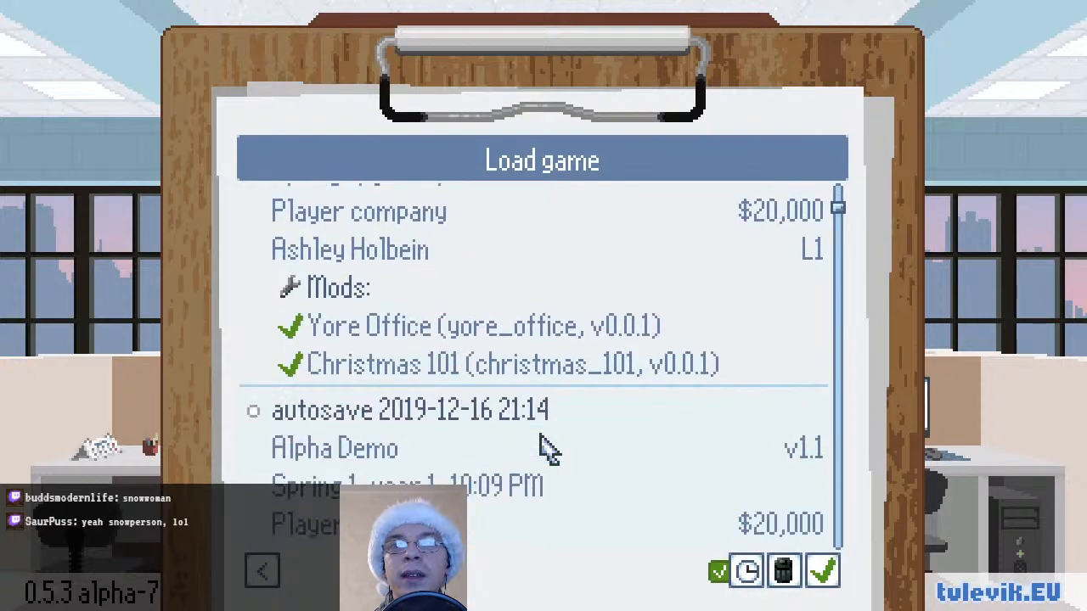
pyautogui.scroll(-10, 546, 450)
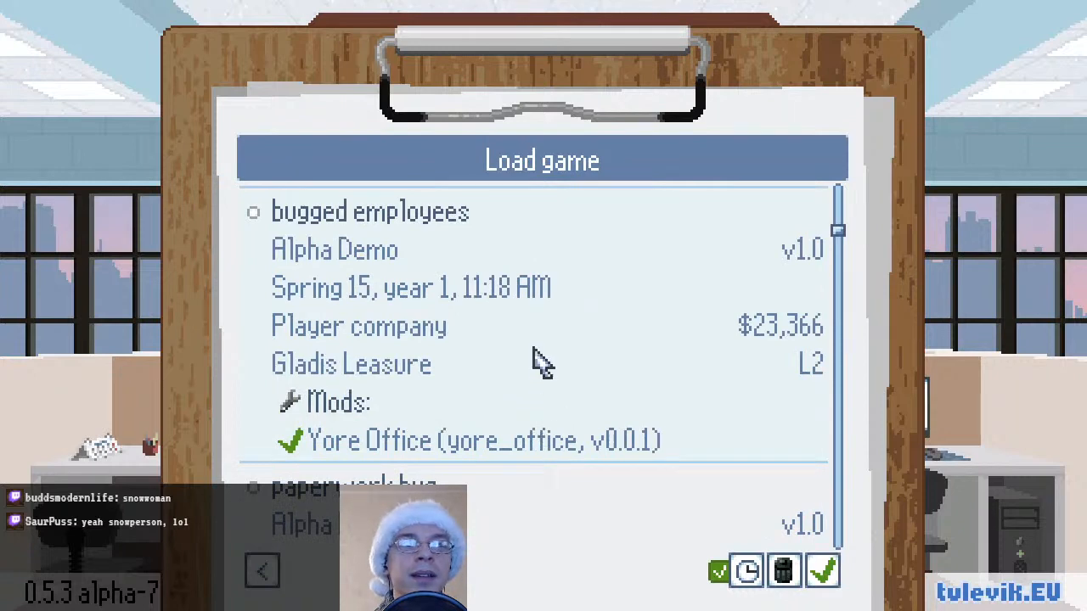
pyautogui.click(267, 583)
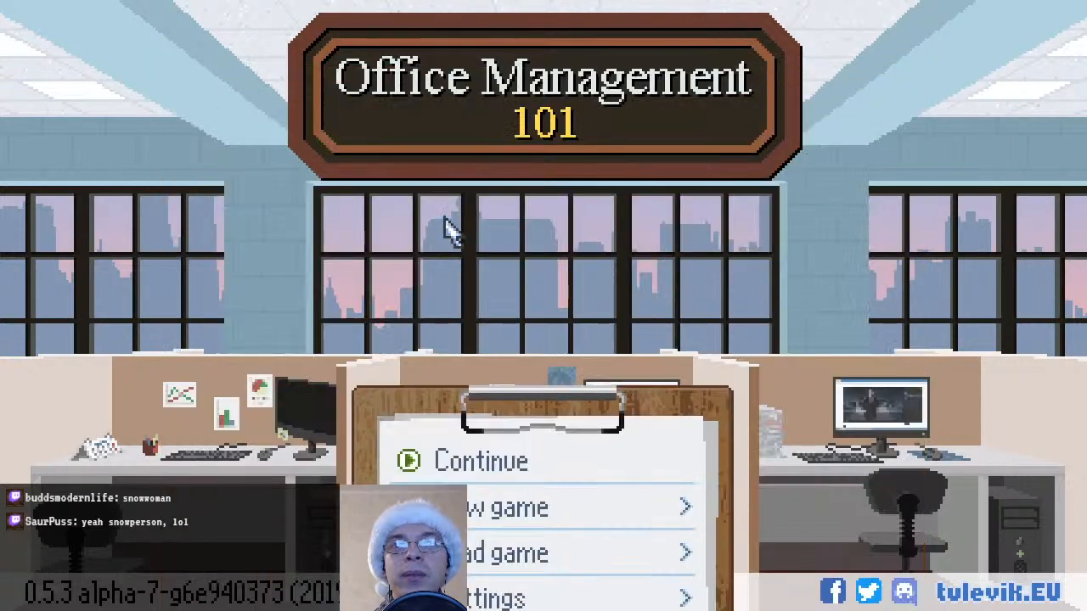
# Start a new Alpha Demo game, accept the generated snowman-headed CEO and close the CEO Weekly pages
pyautogui.click(502, 338)
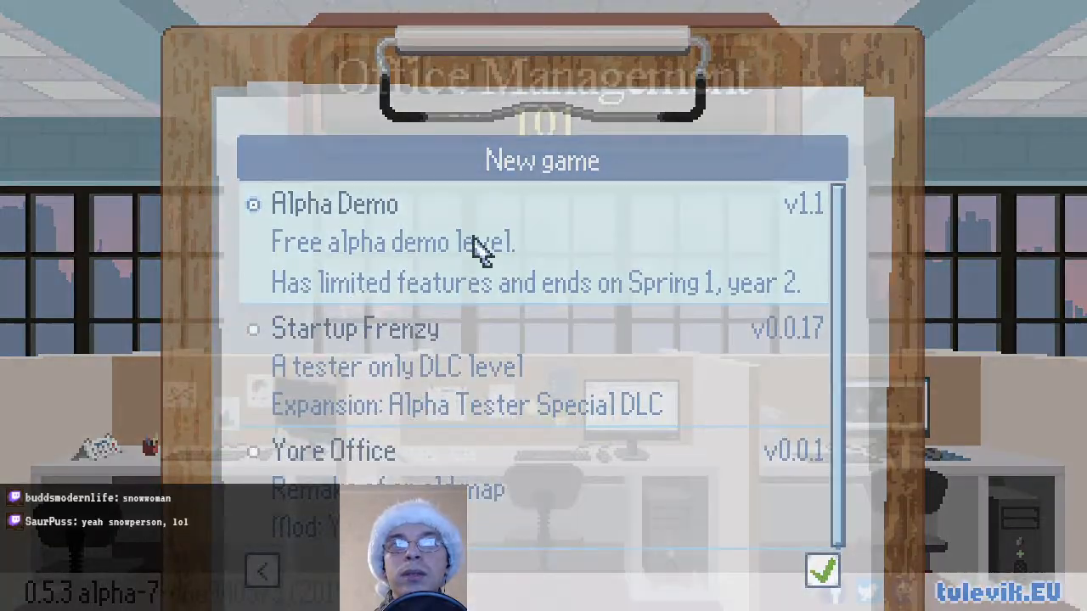
pyautogui.doubleClick(478, 246)
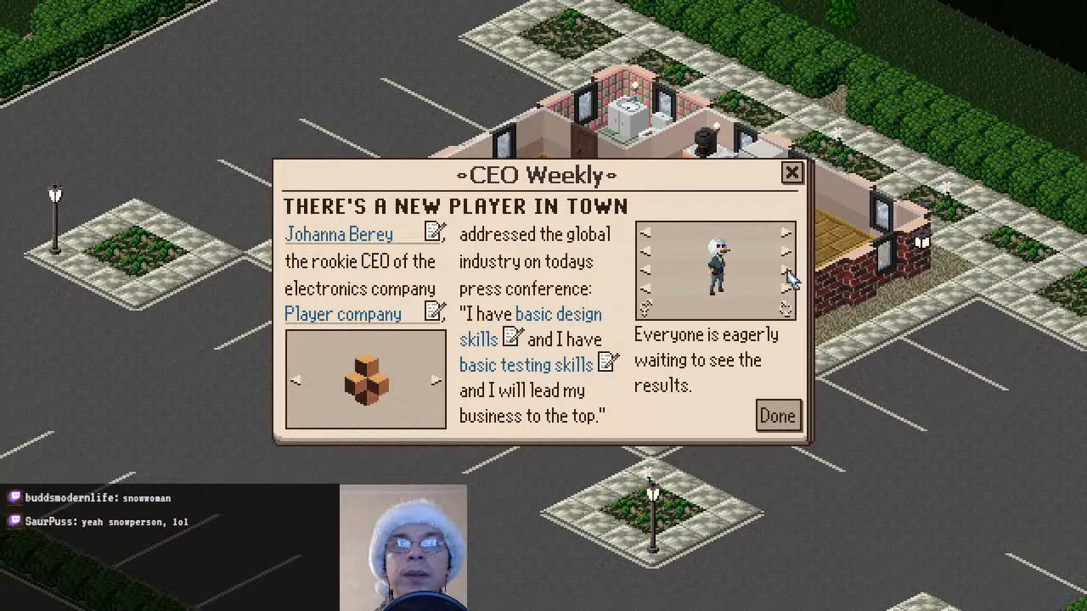
pyautogui.click(778, 417)
pyautogui.click(791, 172)
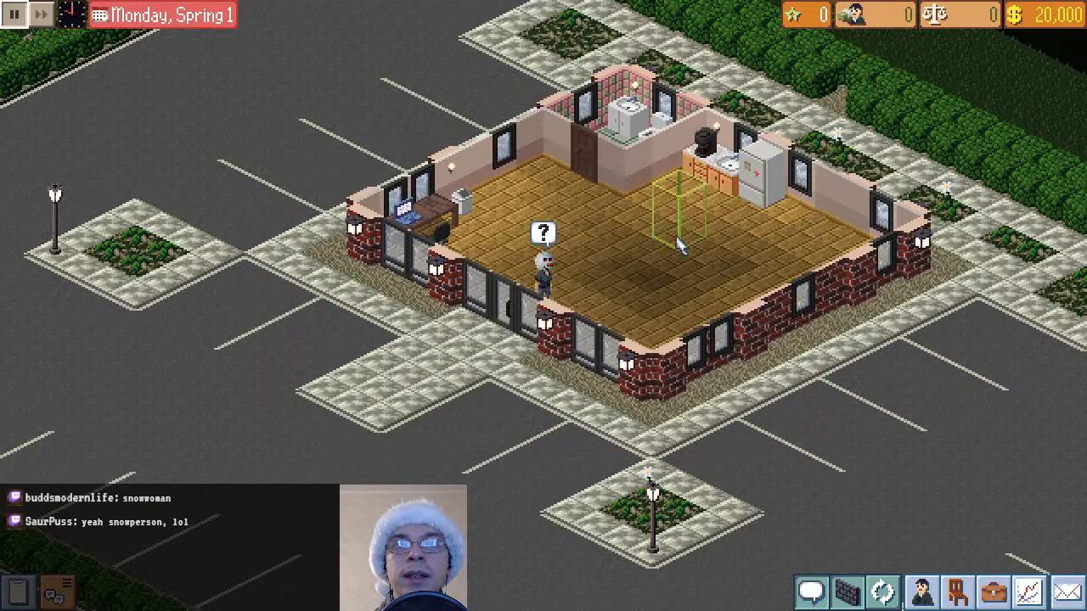
# Pause the game and examine the new CEO's adjusted snowman head in close-up from all four map rotations
pyautogui.moveTo(770, 253); pyautogui.dragTo(735, 396)
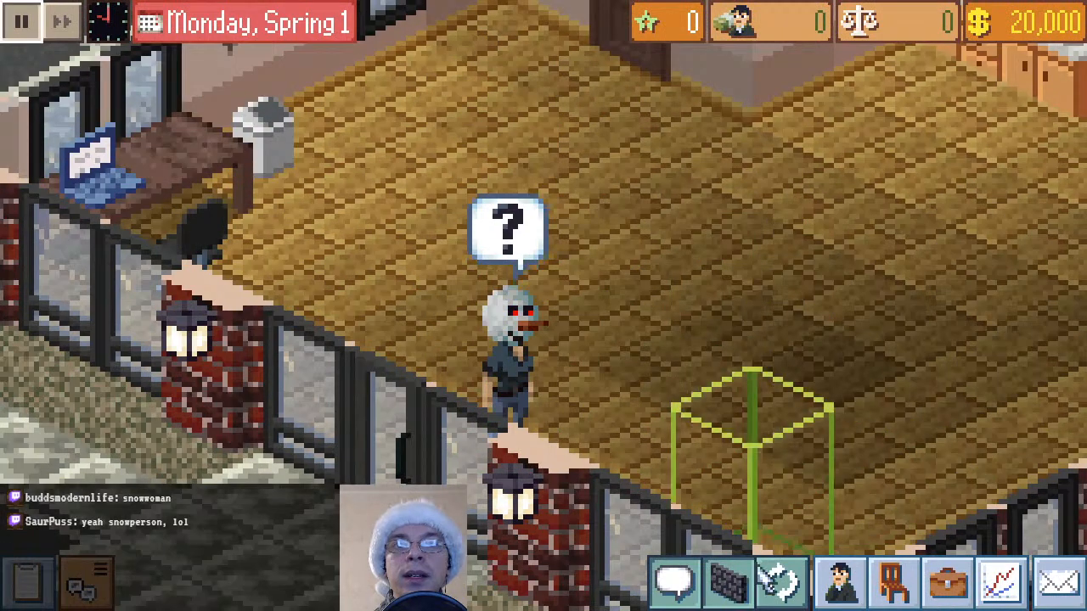
pyautogui.click(786, 584)
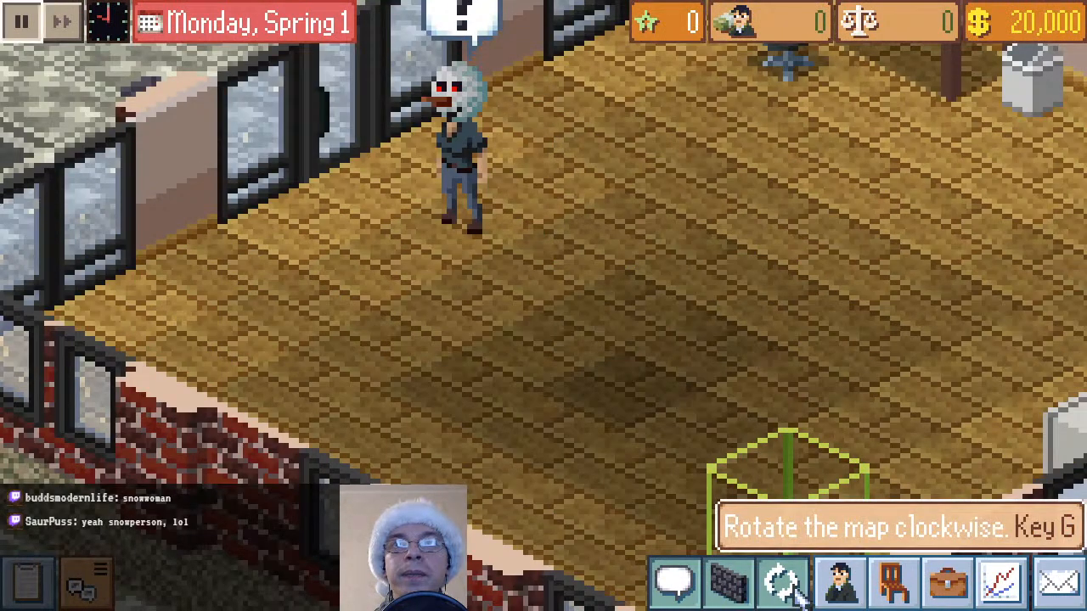
pyautogui.click(785, 584)
pyautogui.click(785, 584)
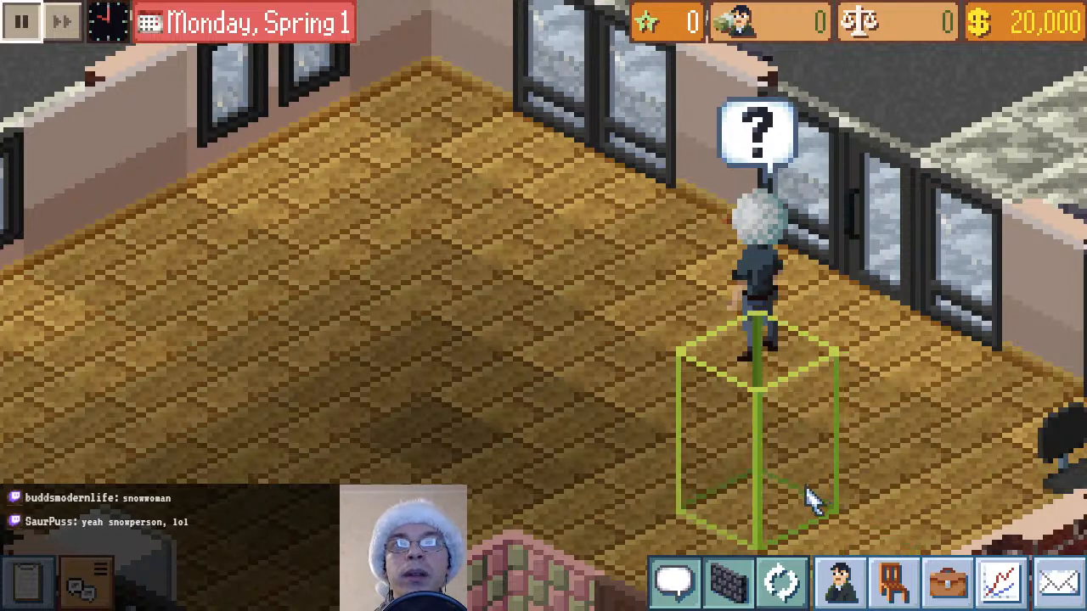
pyautogui.click(785, 585)
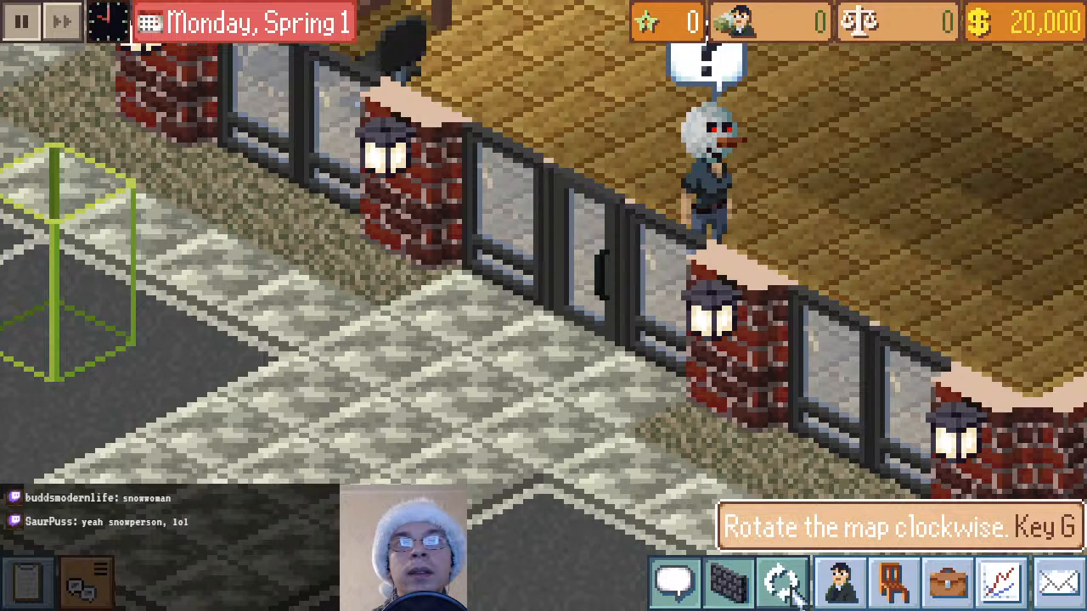
pyautogui.click(788, 587)
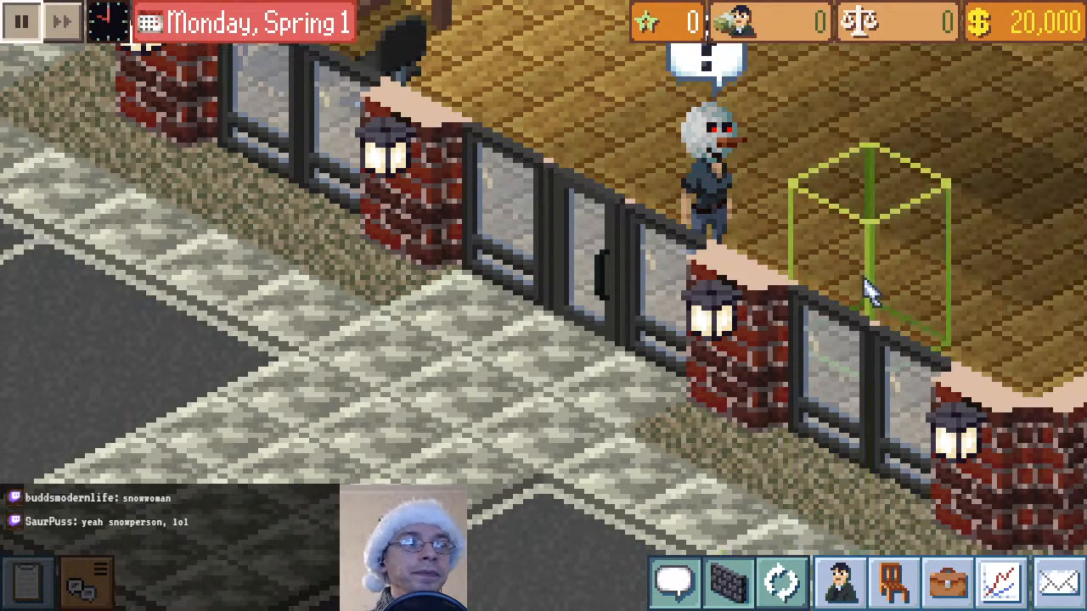
# Examine the front of the standing CEO's snowman head near the entrance in close-up, and resume the game to watch the CEO walk
pyautogui.moveTo(847, 216); pyautogui.dragTo(733, 416)
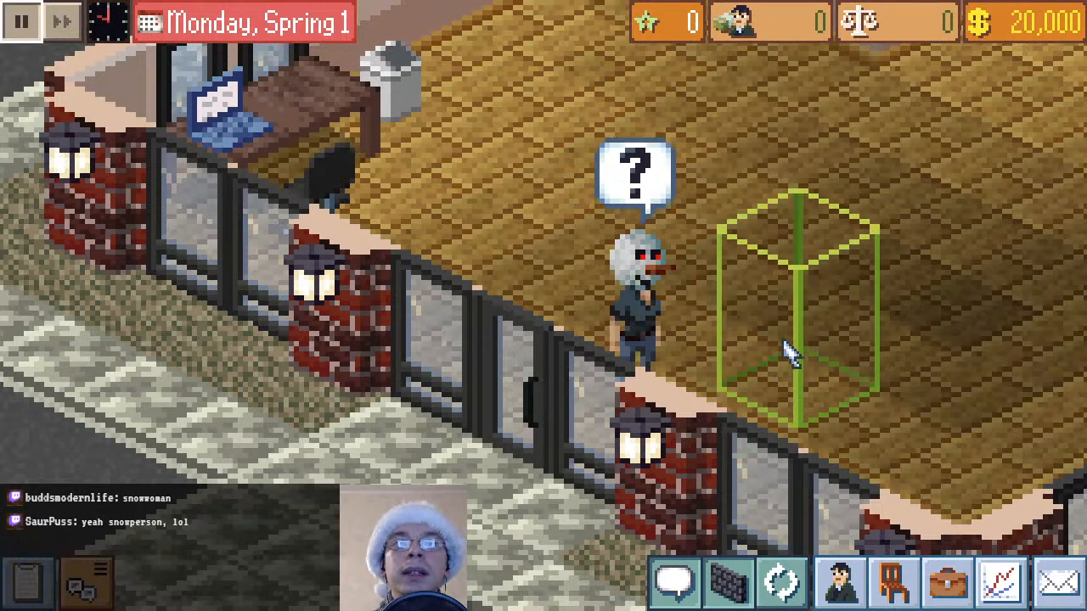
pyautogui.moveTo(781, 348); pyautogui.dragTo(559, 447)
pyautogui.press('s')
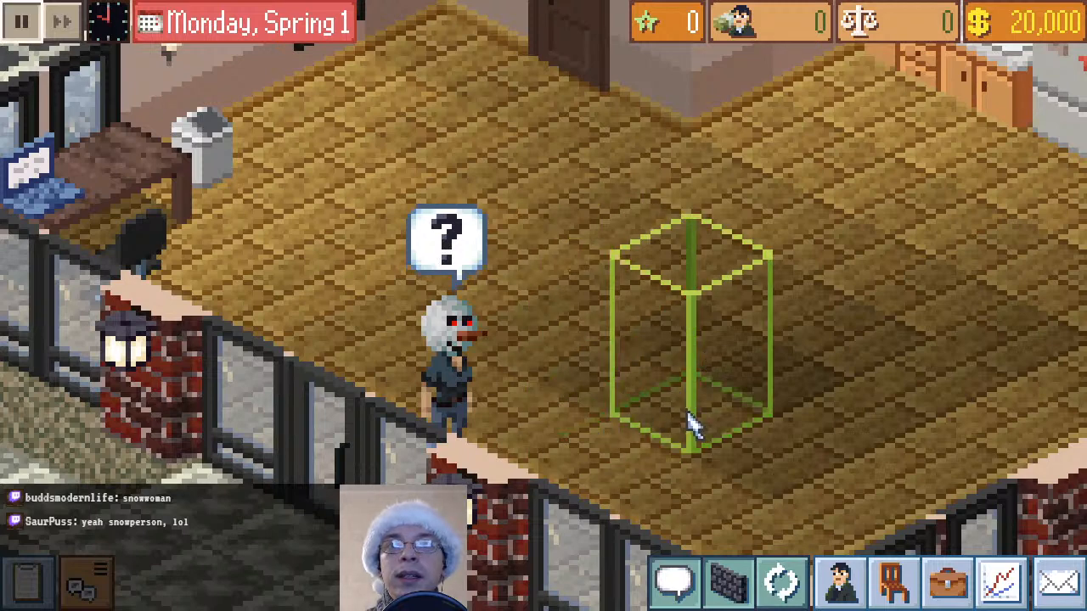
pyautogui.press('s')
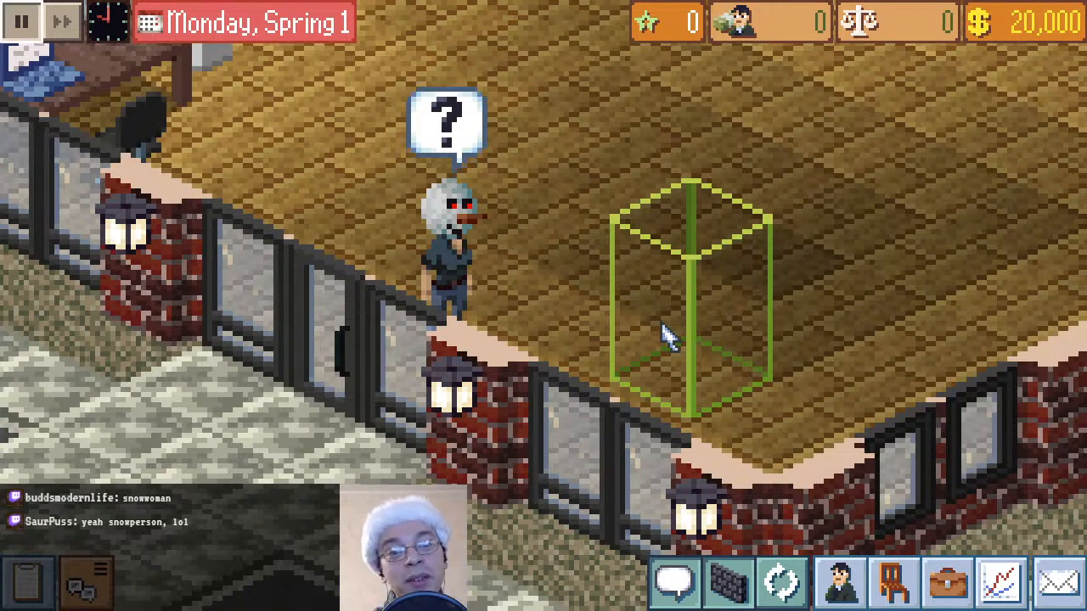
pyautogui.moveTo(652, 280); pyautogui.dragTo(703, 399)
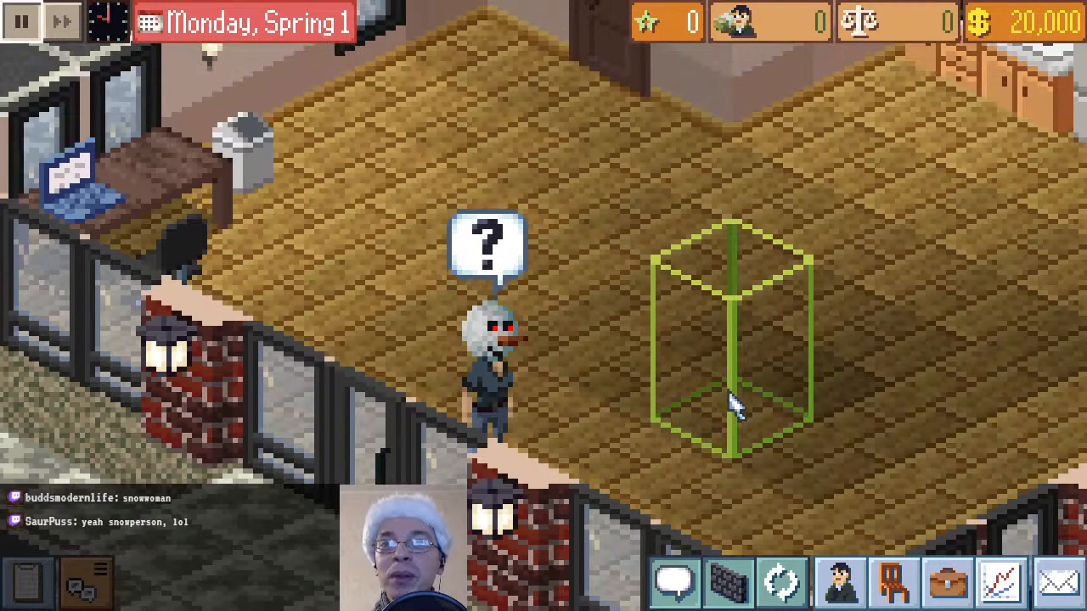
pyautogui.moveTo(668, 316); pyautogui.dragTo(723, 342)
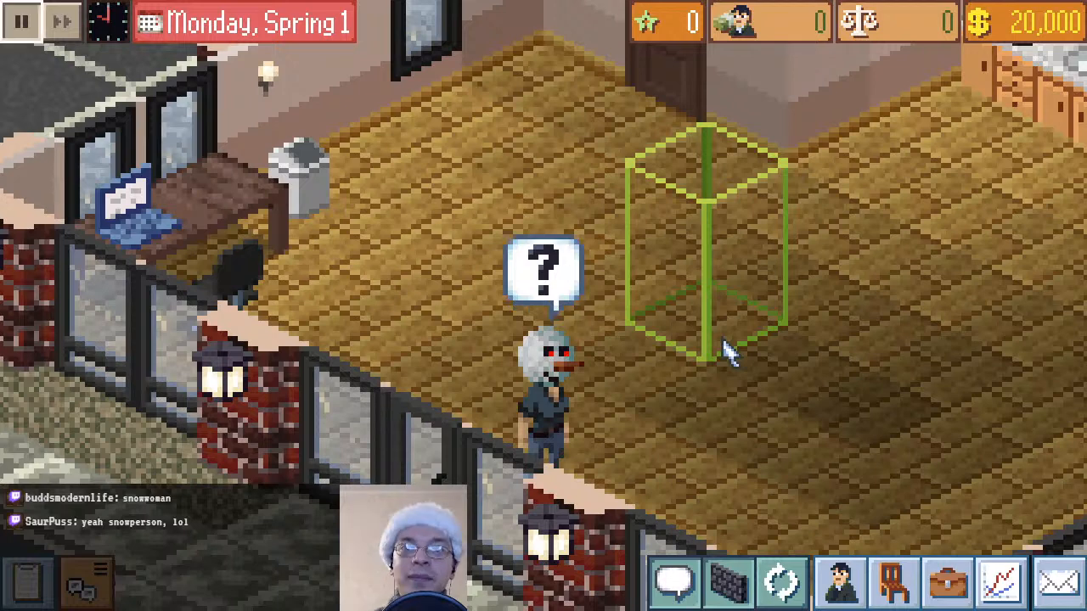
pyautogui.moveTo(803, 413); pyautogui.dragTo(768, 357)
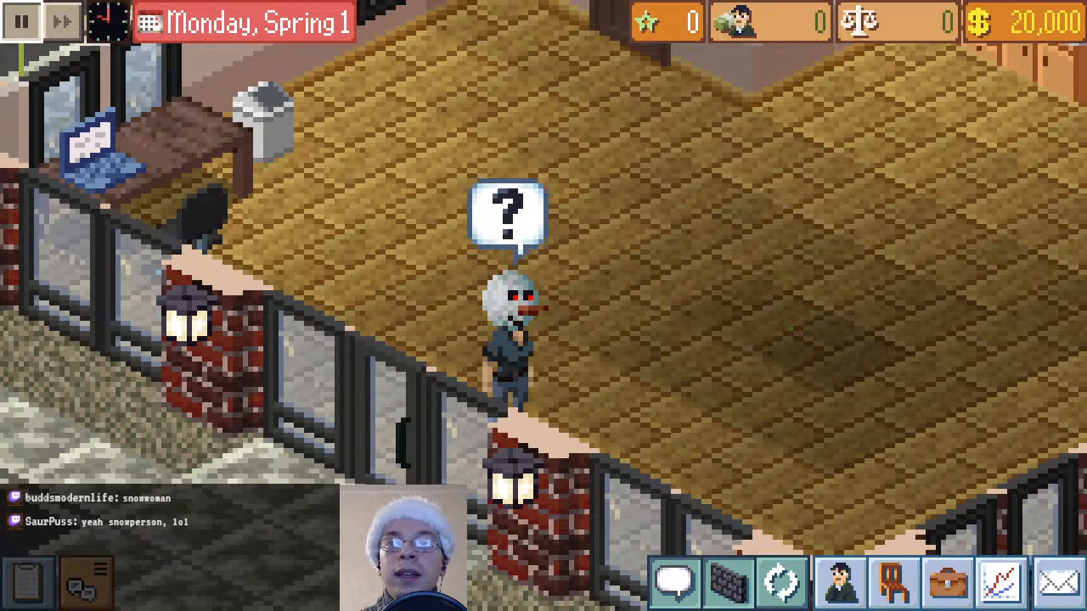
pyautogui.moveTo(808, 311); pyautogui.dragTo(776, 436)
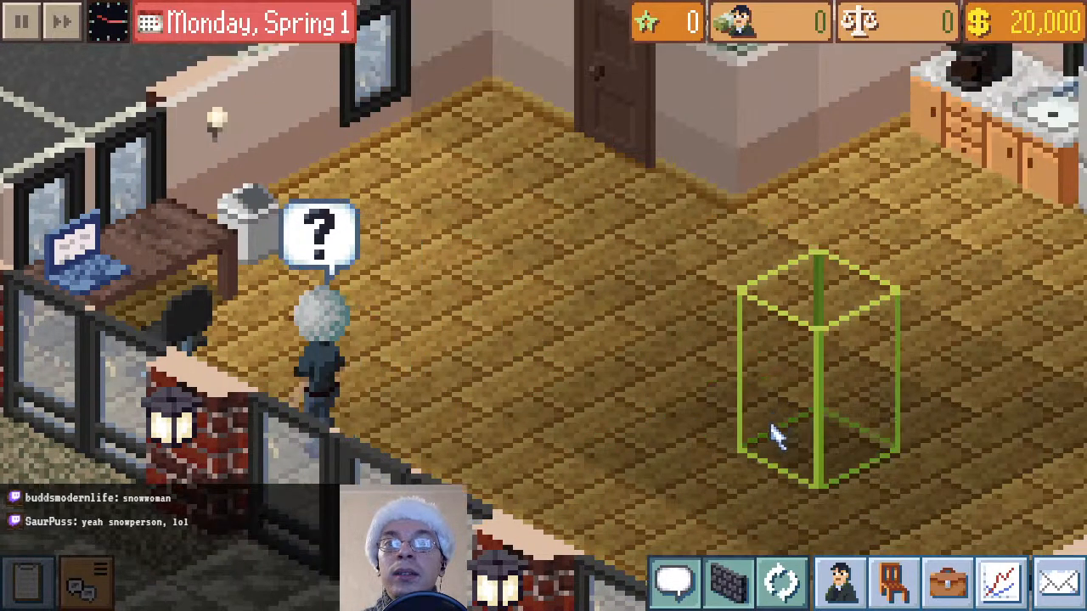
# Hire the snowman-headed Level 1 Janitor from the available CVs
pyautogui.click(836, 585)
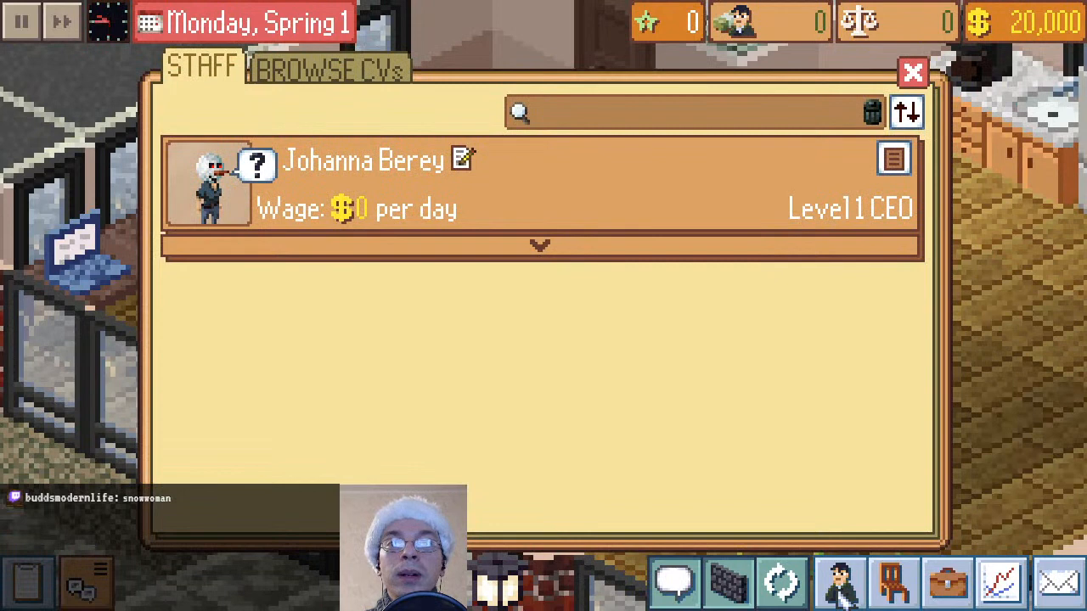
pyautogui.click(371, 79)
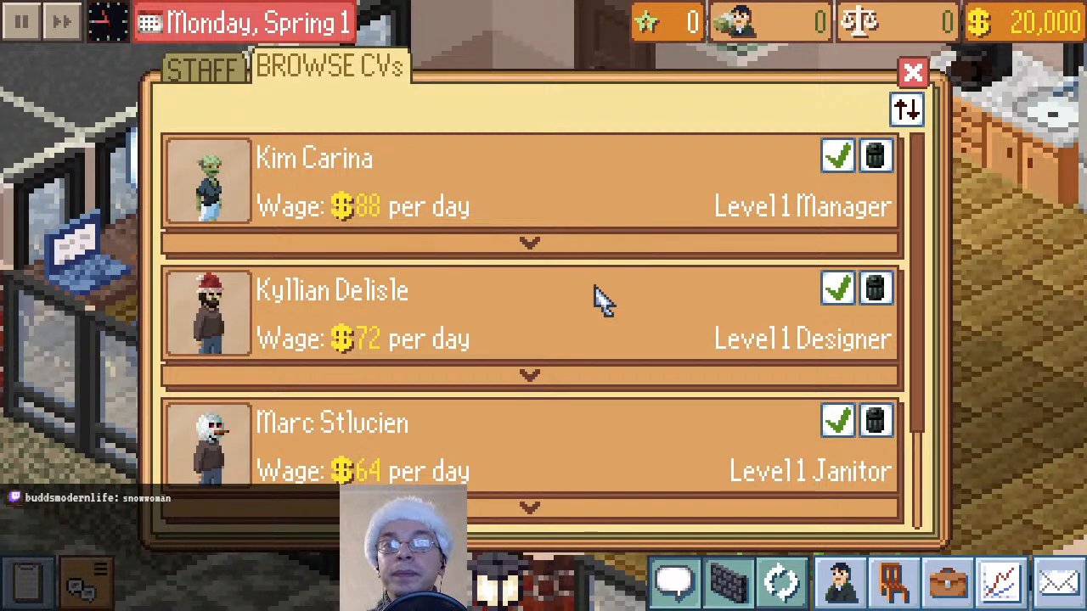
pyautogui.scroll(-2, 599, 297)
pyautogui.click(838, 328)
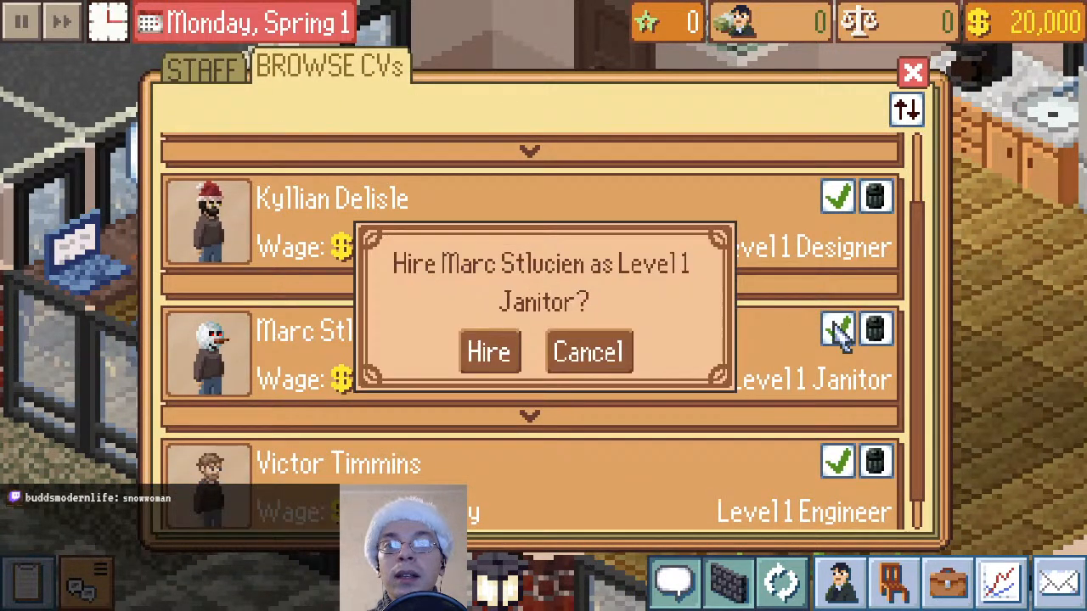
pyautogui.click(506, 357)
pyautogui.click(569, 297)
# Examine the new janitor's snowman head as the character walks around the office, and check the remaining CVs
pyautogui.moveTo(900, 316); pyautogui.dragTo(679, 365)
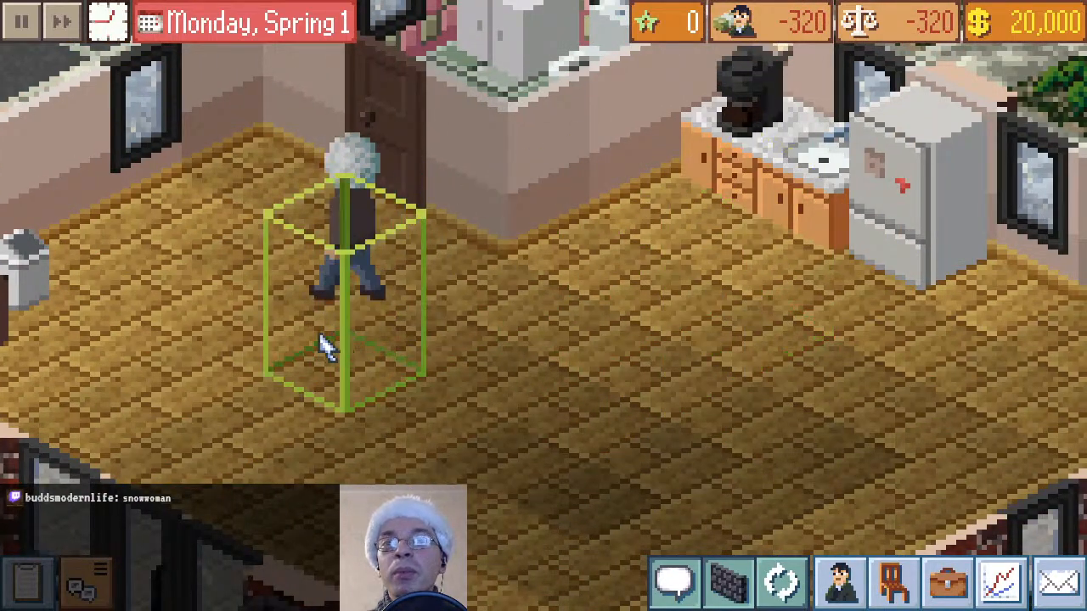
pyautogui.moveTo(307, 372); pyautogui.dragTo(535, 417)
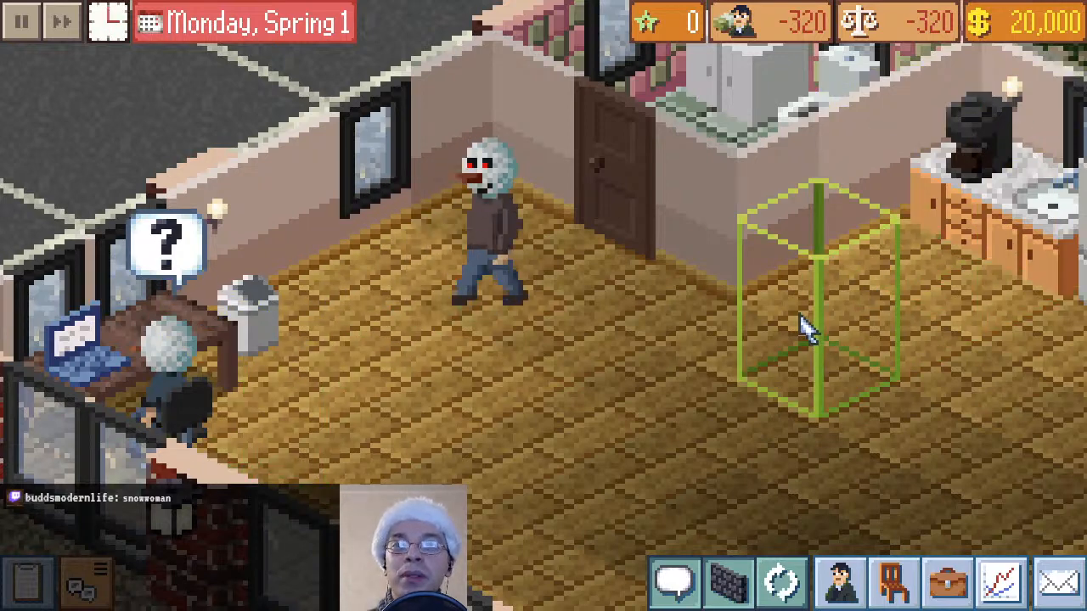
pyautogui.click(840, 582)
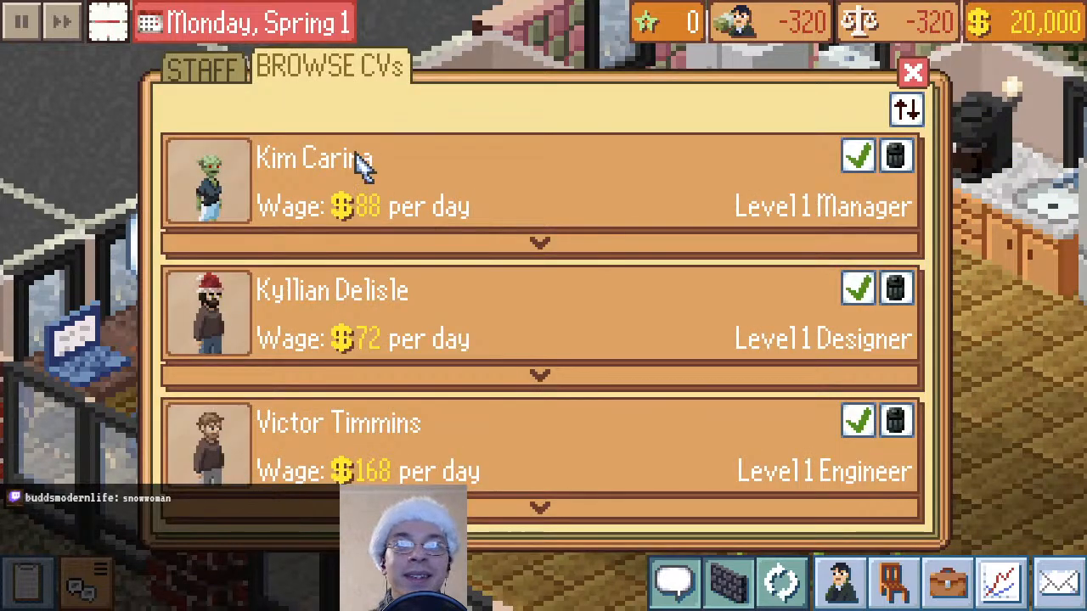
pyautogui.click(915, 77)
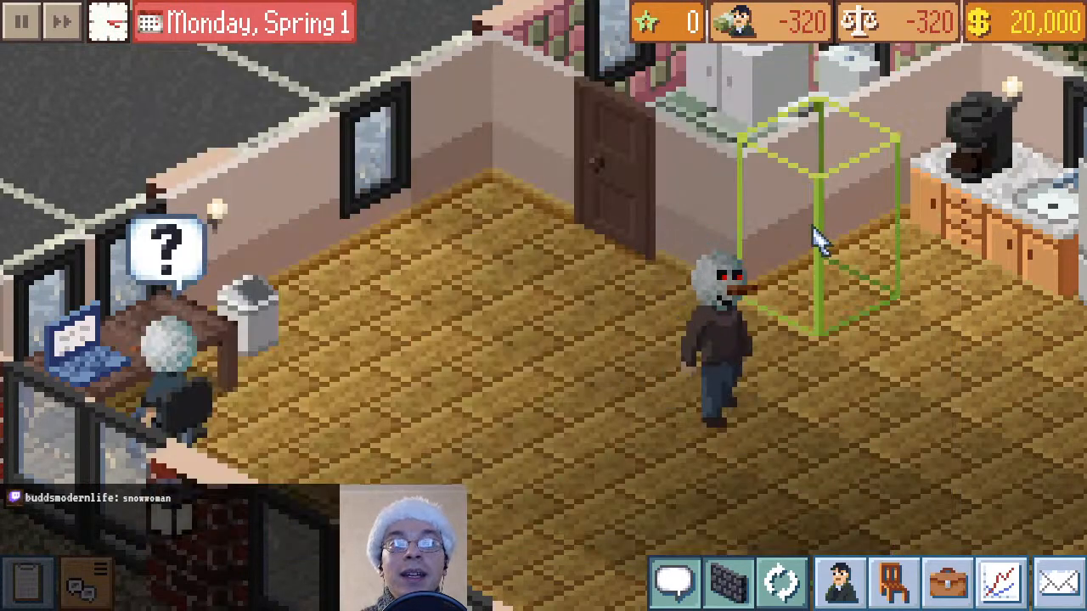
pyautogui.moveTo(852, 328); pyautogui.dragTo(709, 491)
pyautogui.scroll(-5, 732, 371)
pyautogui.scroll(5, 733, 371)
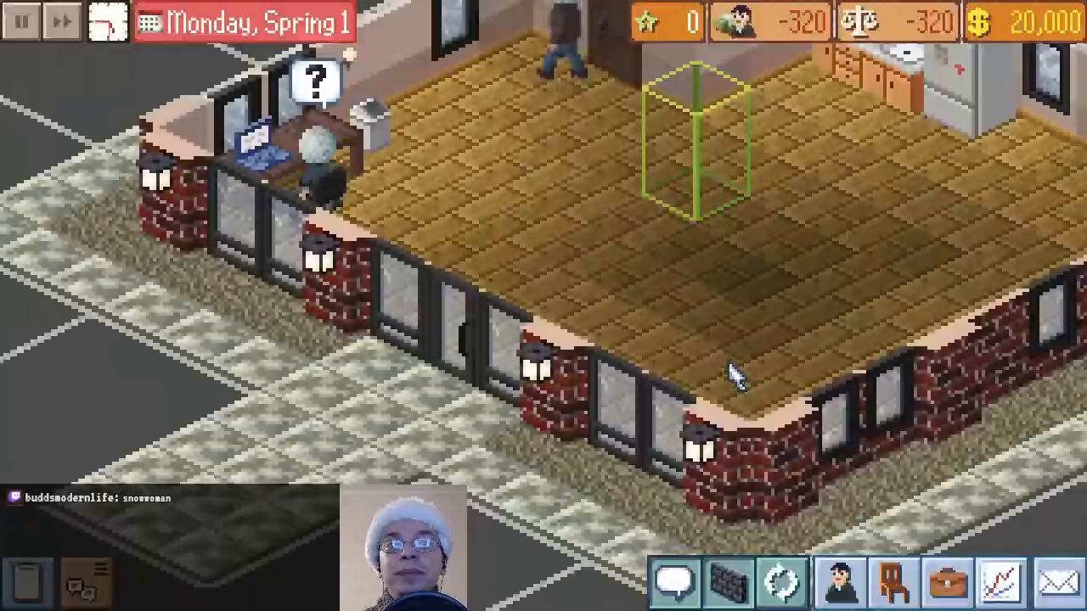
# Assign the CEO at the desk to look for new employees
pyautogui.scroll(-2, 696, 284)
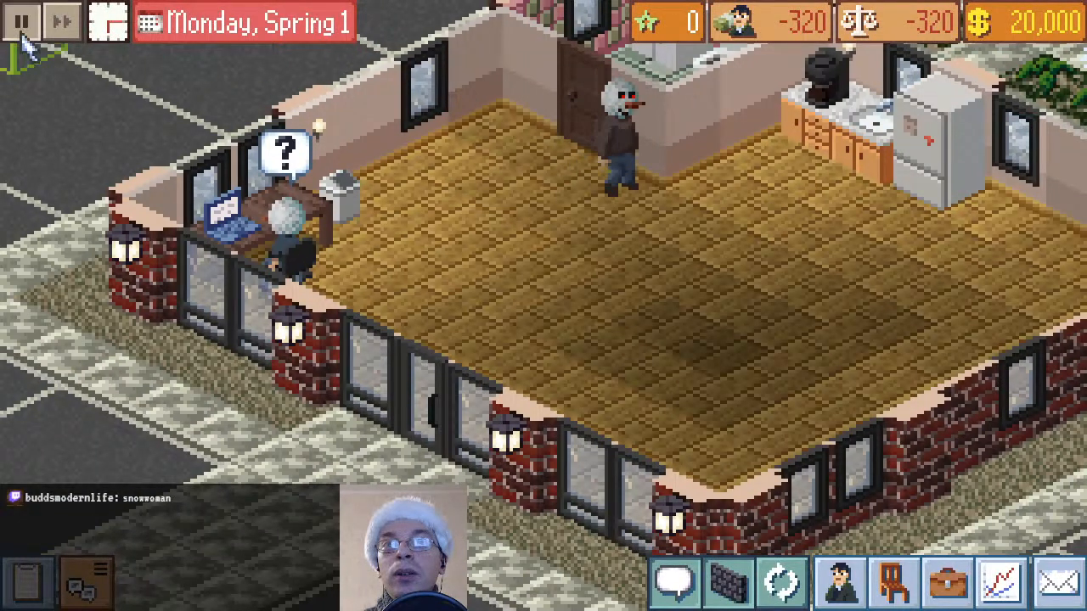
pyautogui.click(291, 238)
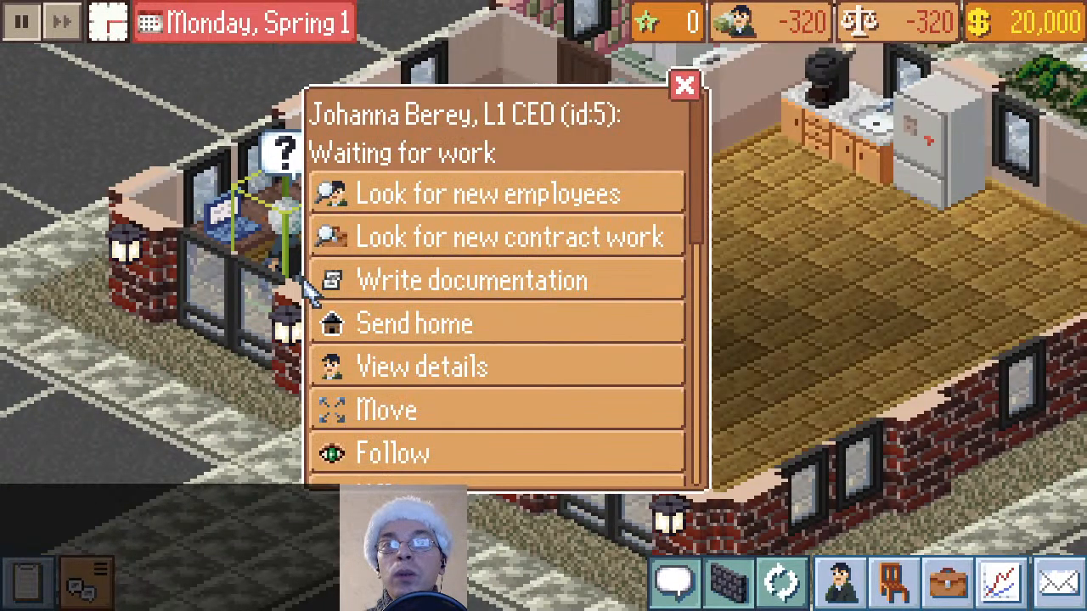
pyautogui.click(467, 200)
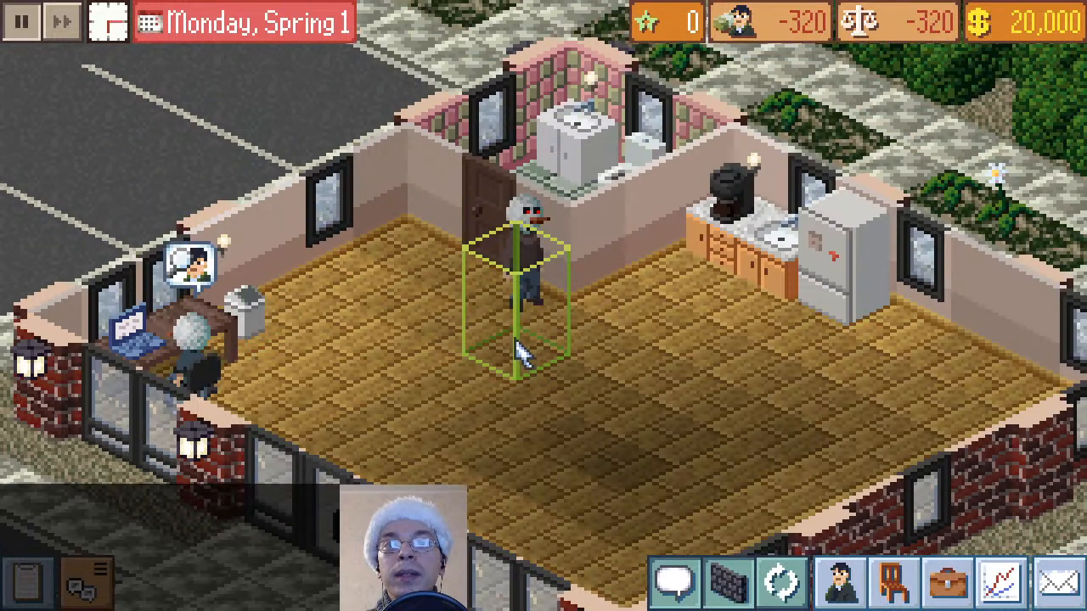
# Kill the snowman-headed janitor near the bathroom door, and check the actions at the gravestone
pyautogui.rightClick(523, 287)
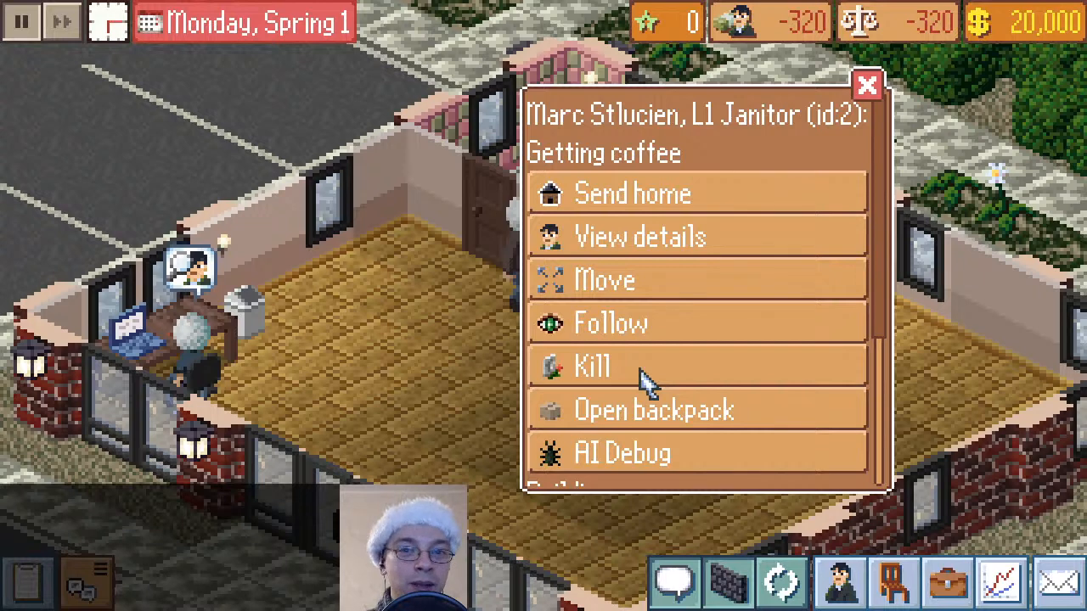
pyautogui.click(559, 365)
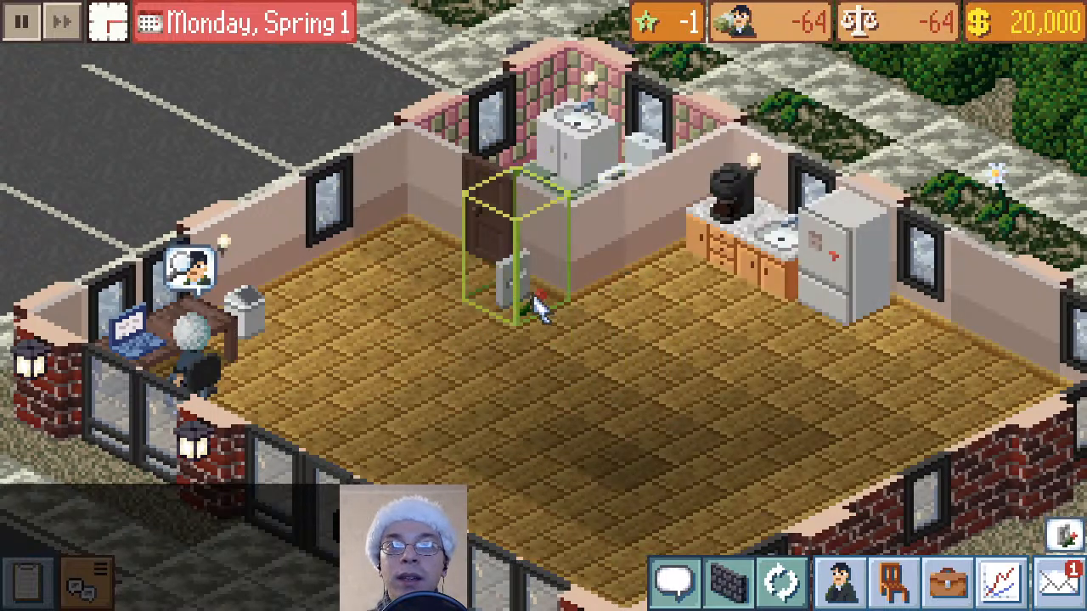
pyautogui.click(539, 303)
pyautogui.click(832, 146)
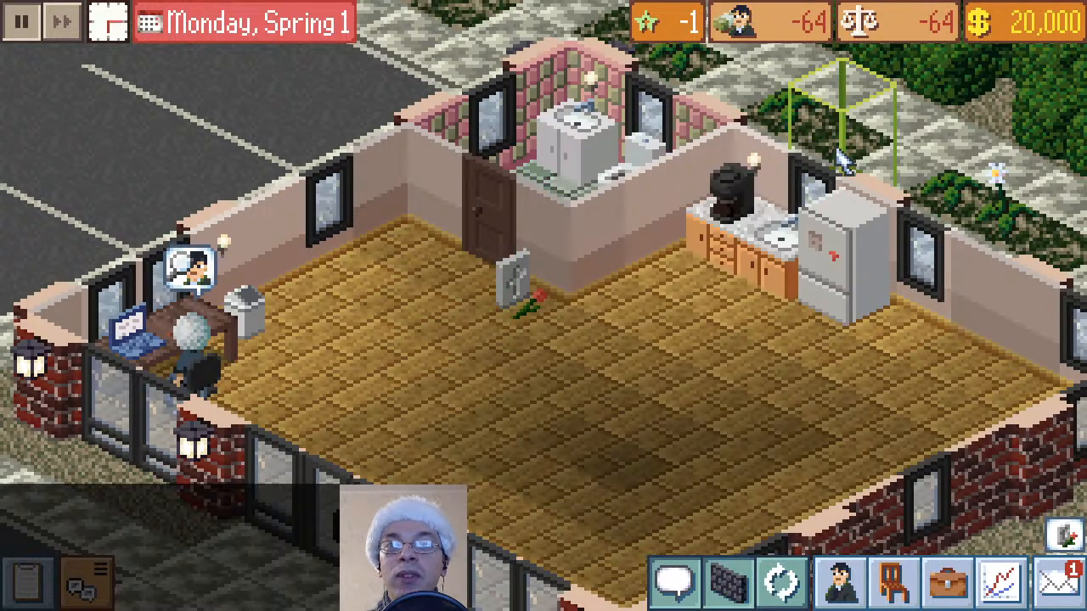
# Fast forward the game calendar to Winter 1, year 1, and close the calendar
pyautogui.click(208, 38)
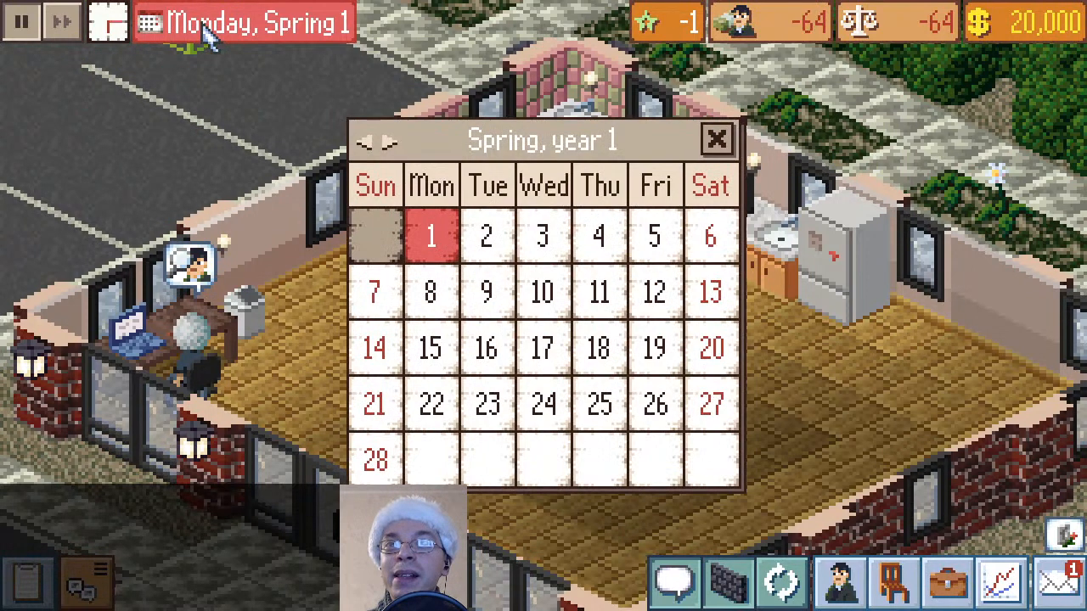
pyautogui.click(390, 142)
pyautogui.click(391, 143)
pyautogui.click(391, 143)
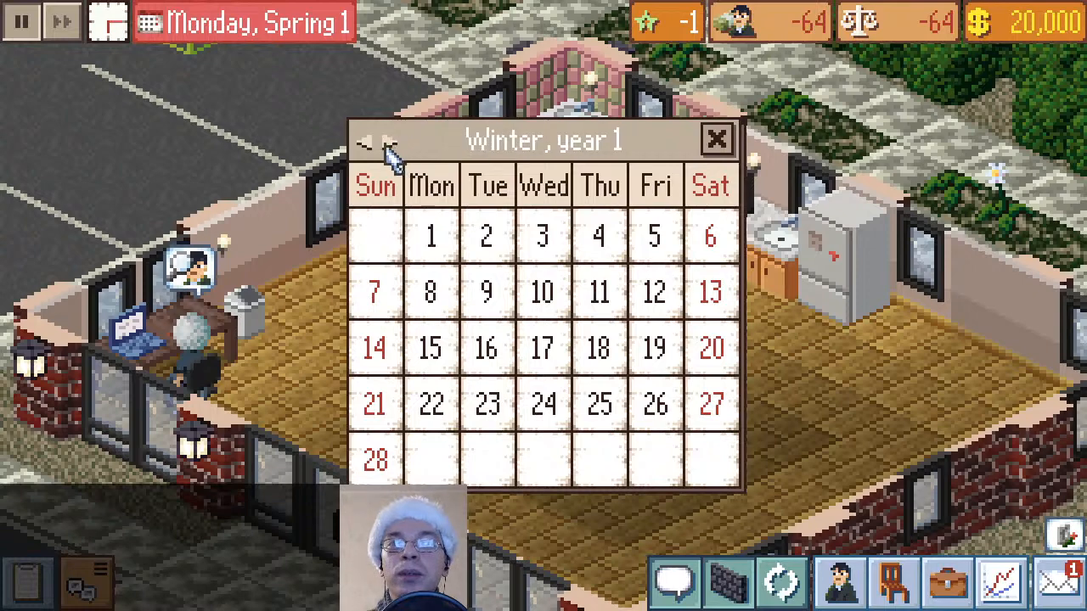
pyautogui.click(448, 246)
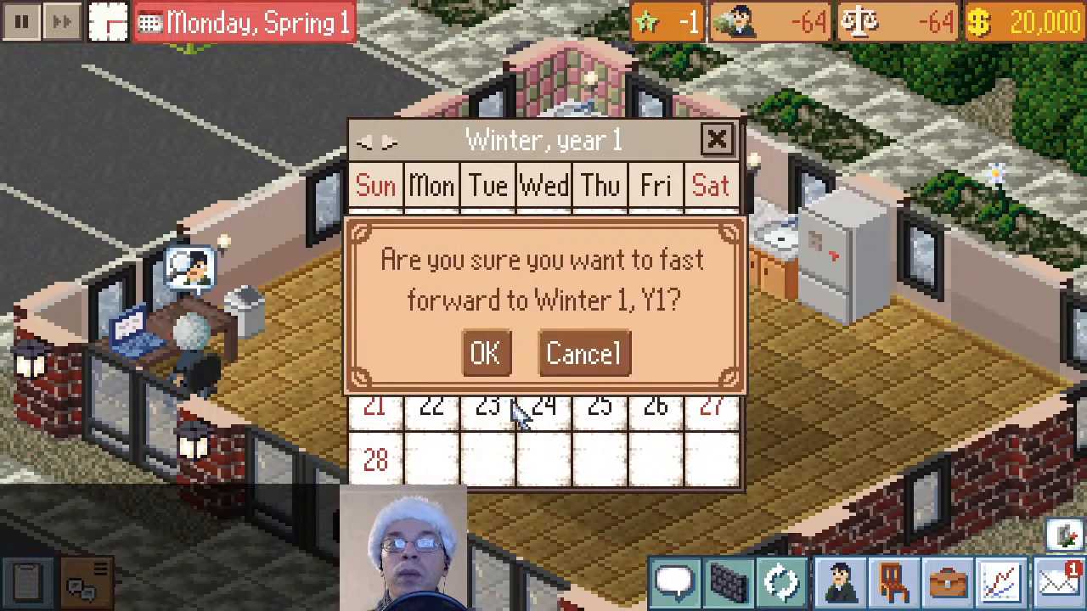
pyautogui.click(493, 357)
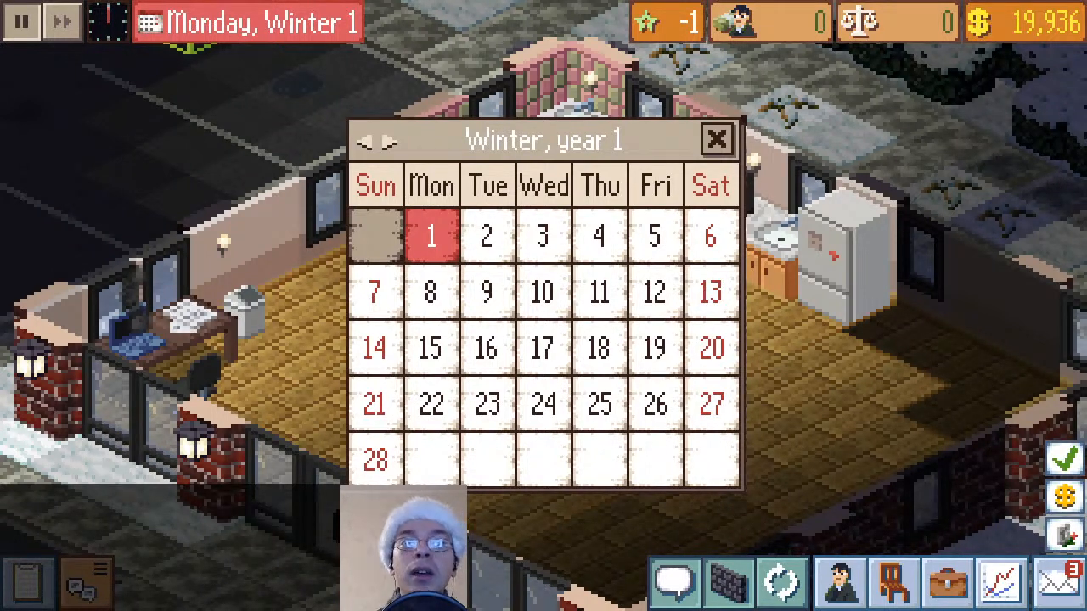
pyautogui.click(716, 139)
# Look over the office and its surroundings in winter, and pause the game once it is snowing
pyautogui.scroll(-2, 562, 316)
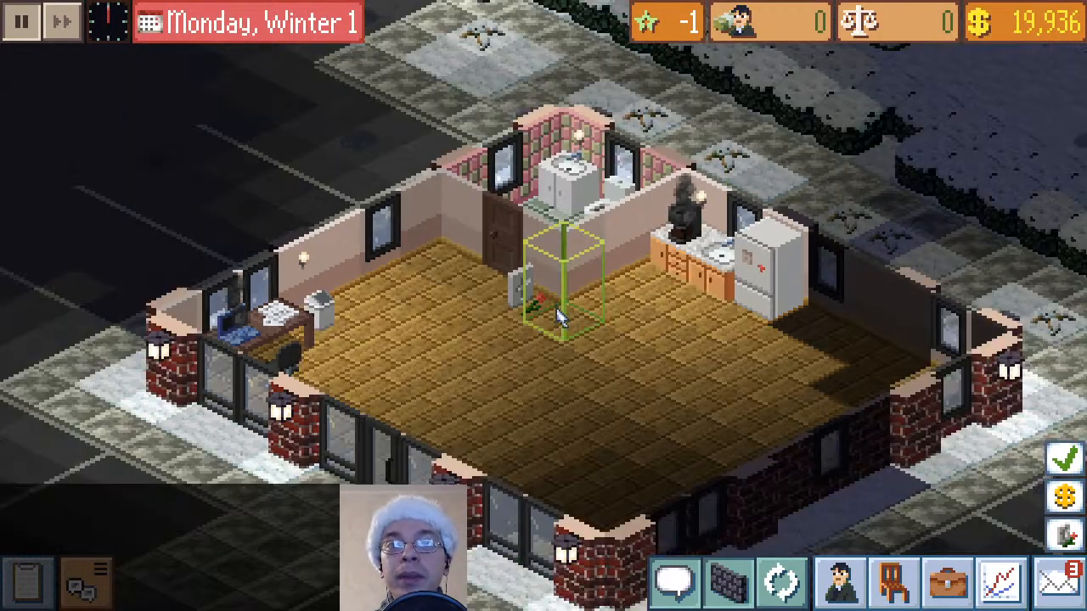
pyautogui.scroll(2, 497, 364)
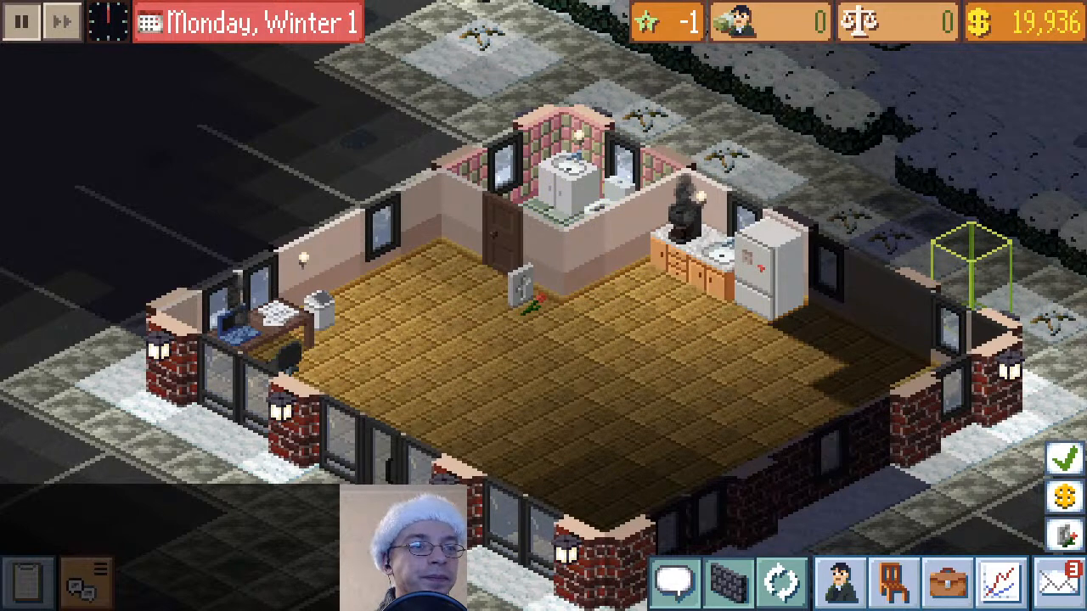
pyautogui.scroll(-5, 376, 315)
pyautogui.scroll(5, 515, 194)
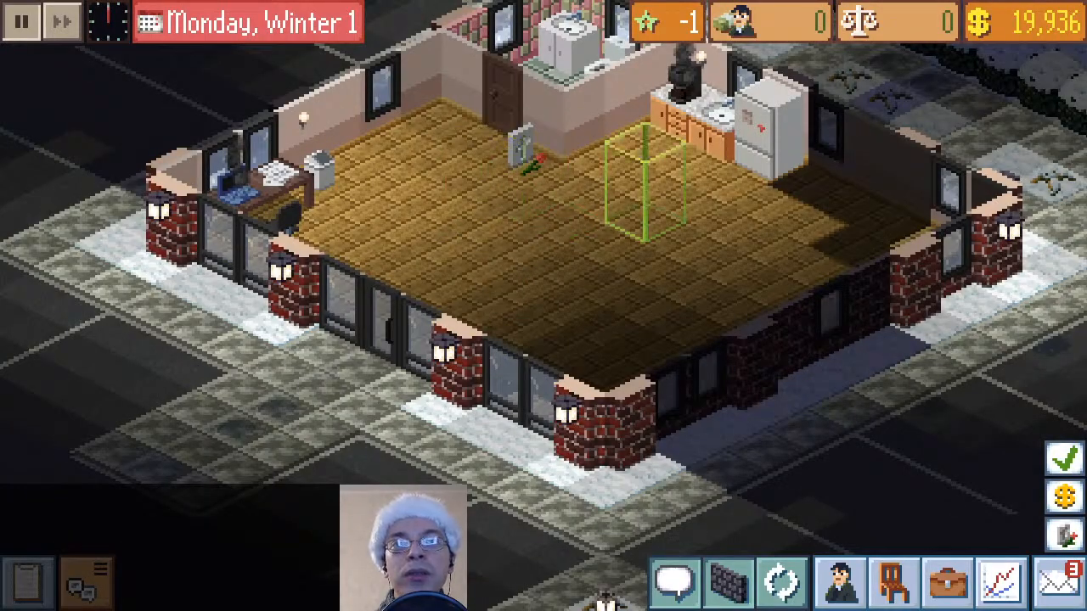
pyautogui.moveTo(627, 237); pyautogui.dragTo(583, 304)
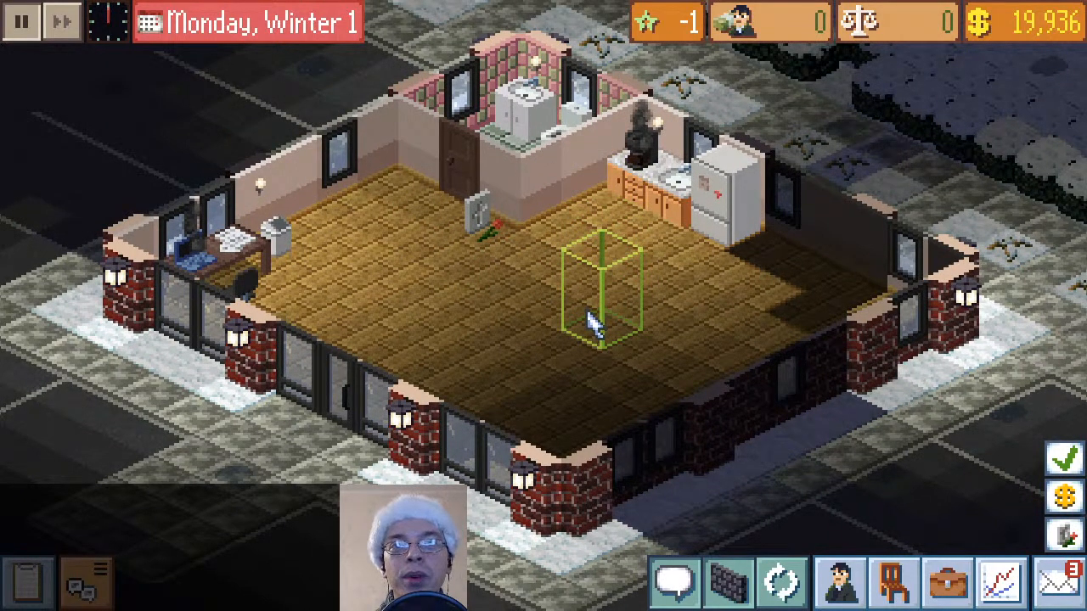
pyautogui.moveTo(586, 316); pyautogui.dragTo(606, 357)
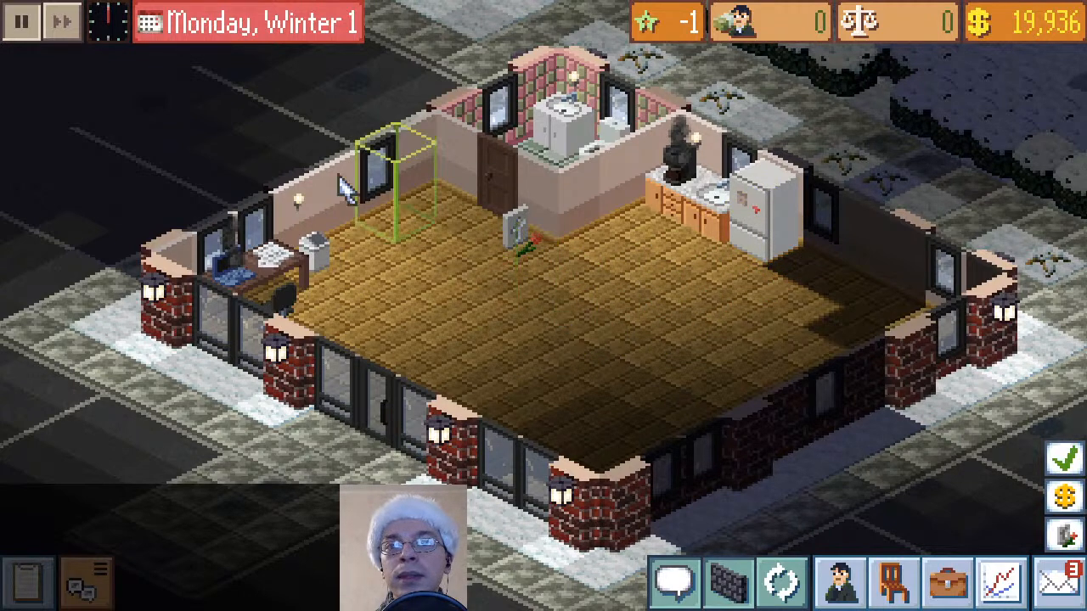
pyautogui.click(25, 23)
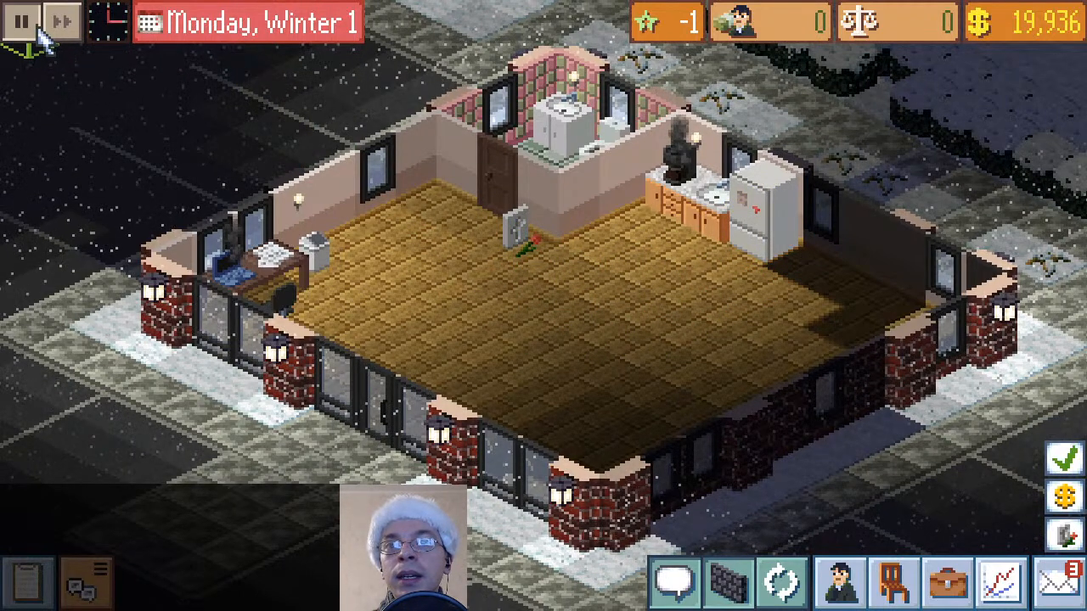
# Look through the actions available for the wooden table and the broken laptop, and close the list
pyautogui.click(249, 284)
pyautogui.scroll(-3, 507, 394)
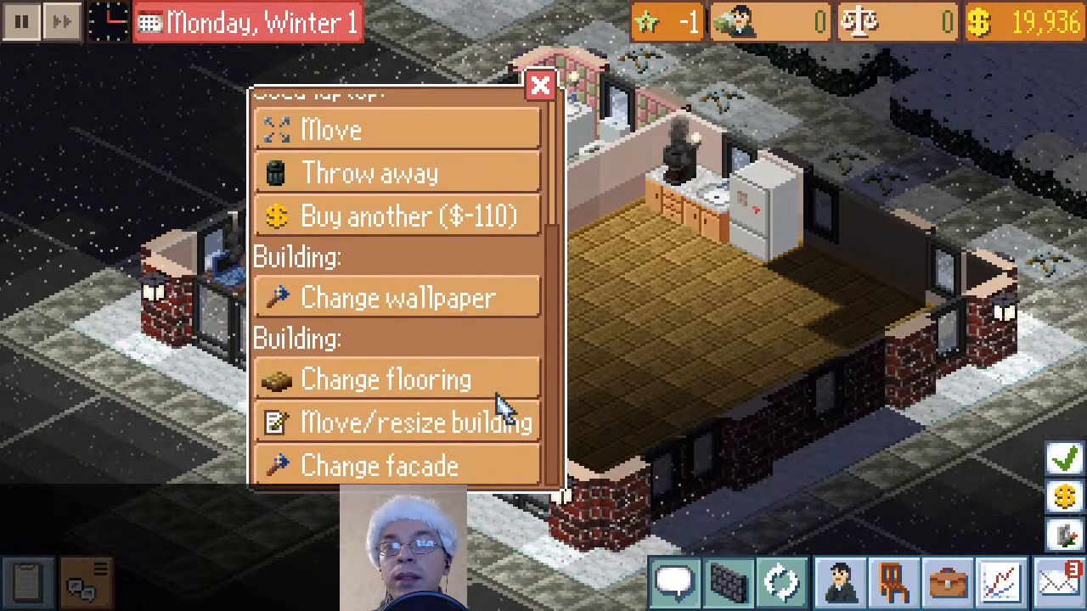
pyautogui.scroll(3, 501, 406)
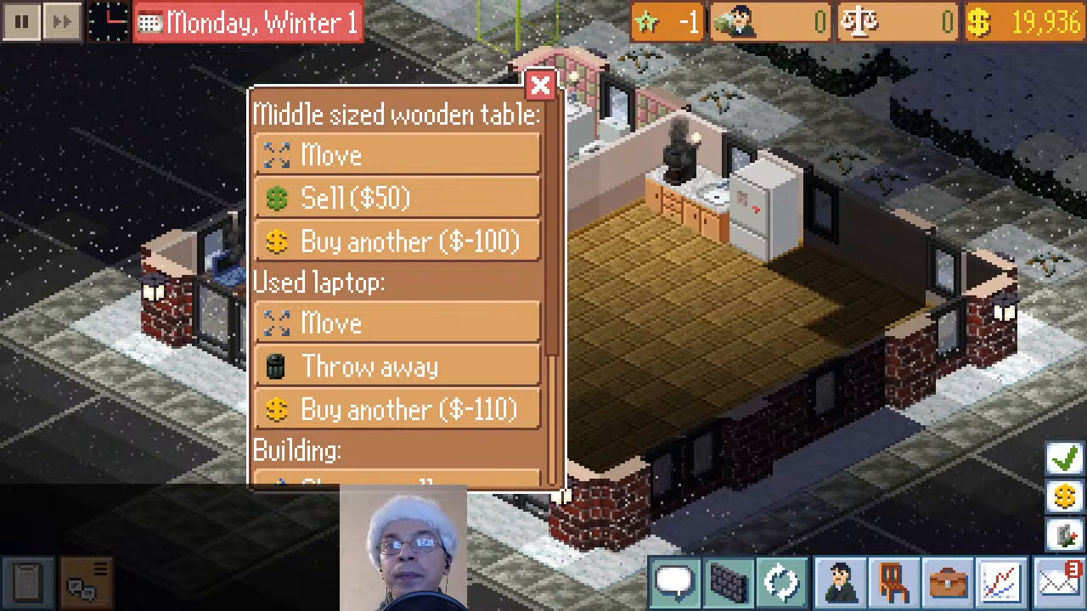
pyautogui.click(540, 84)
# Open the game's Debug settings, make sure all furniture is enabled, and return to the office
pyautogui.press('Escape')
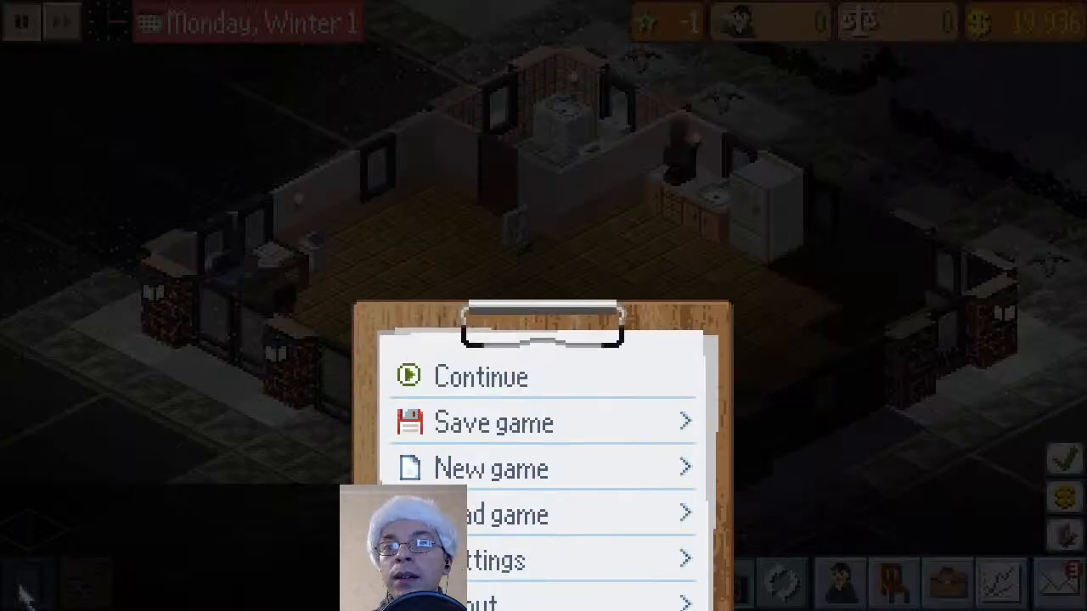
pyautogui.click(514, 439)
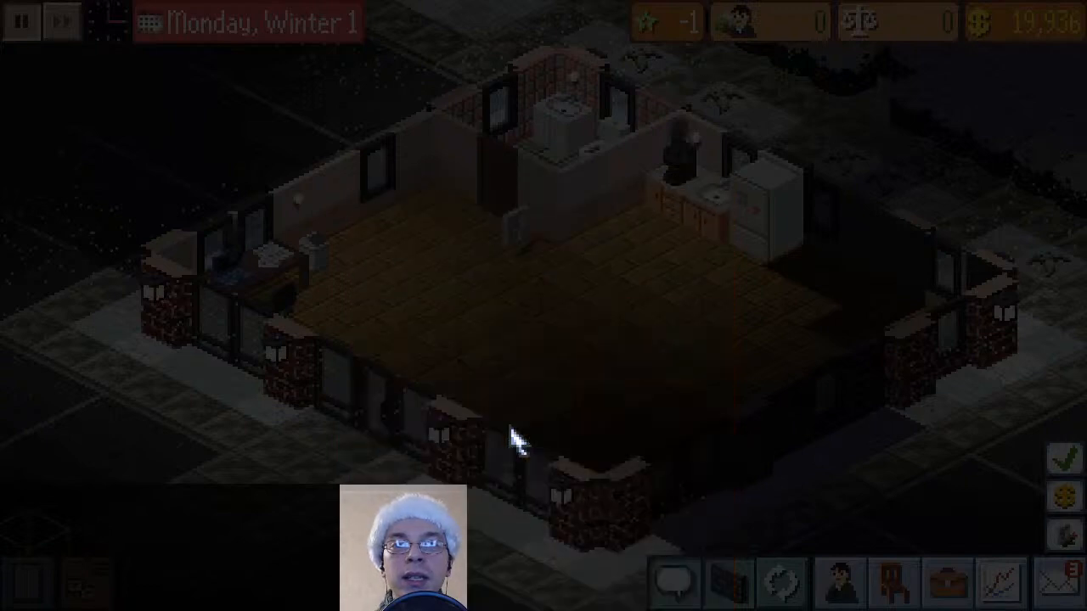
pyautogui.click(344, 450)
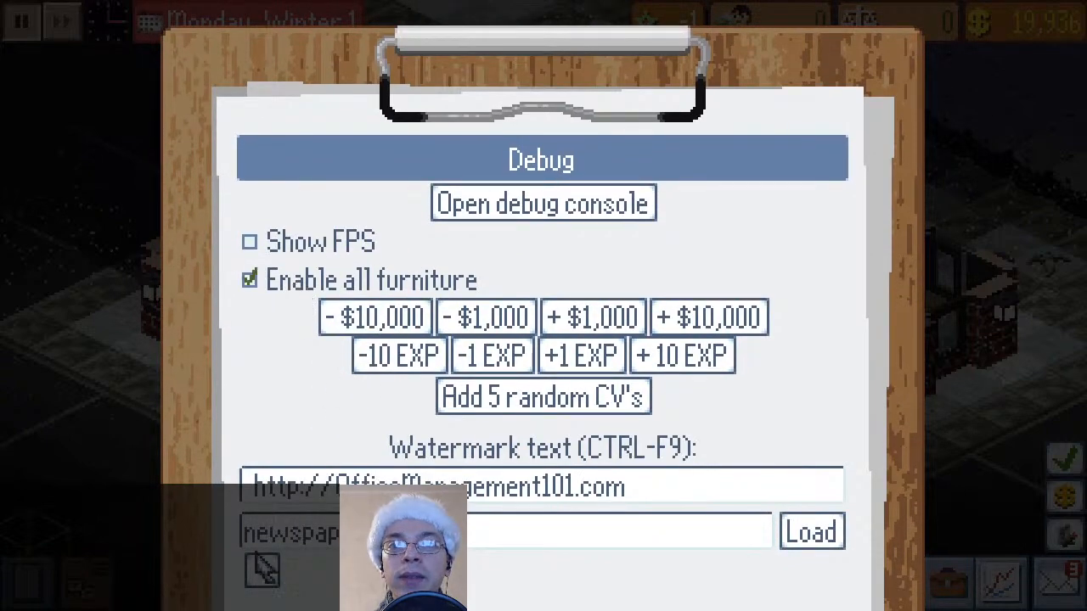
pyautogui.click(263, 569)
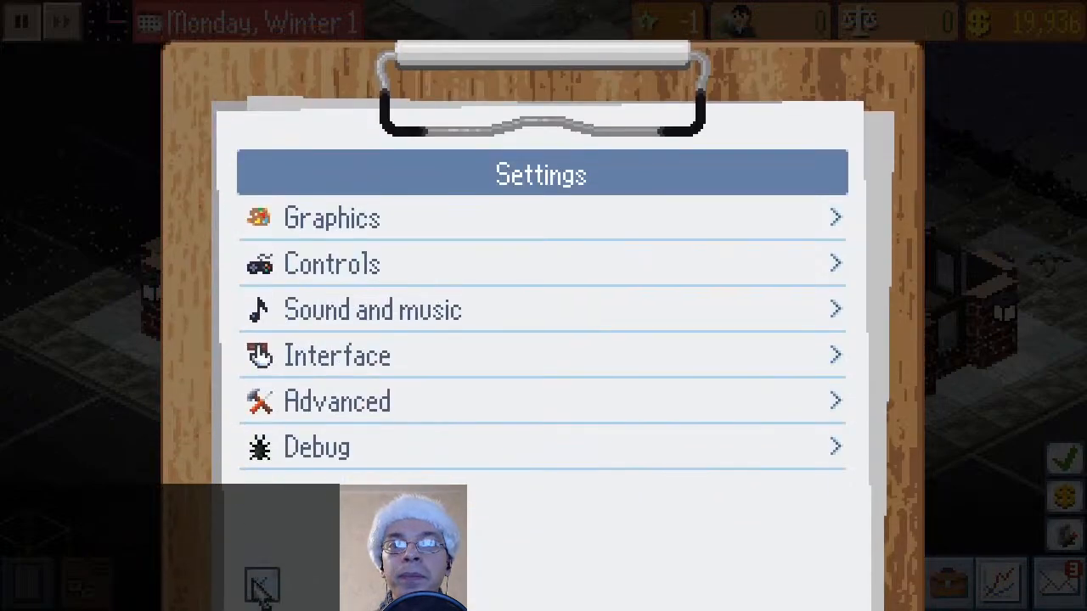
pyautogui.click(262, 584)
pyautogui.click(476, 243)
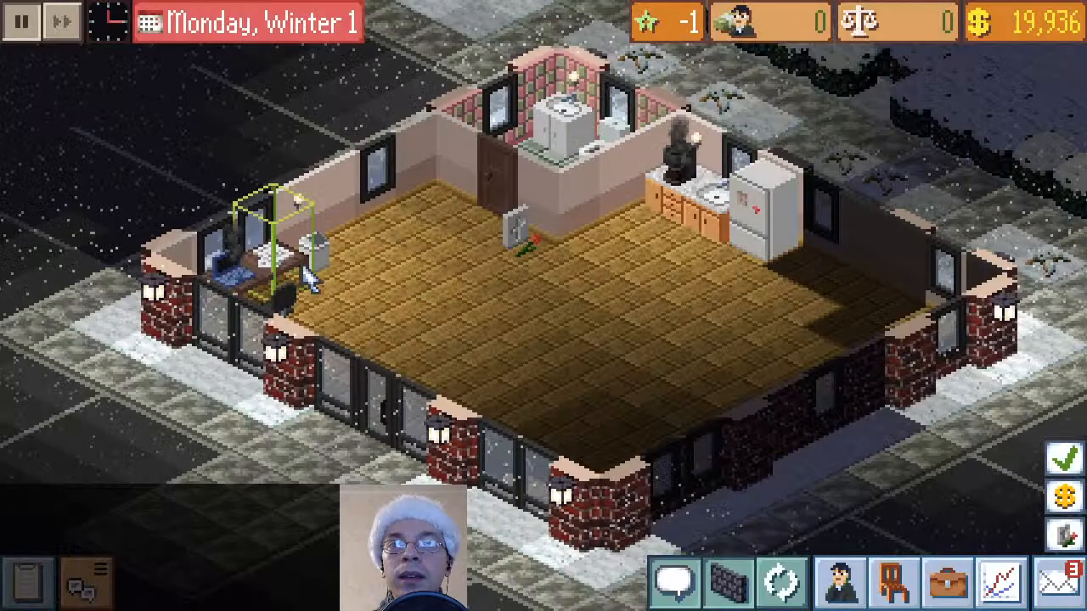
# Fix the broken used laptop on the wooden table
pyautogui.click(248, 302)
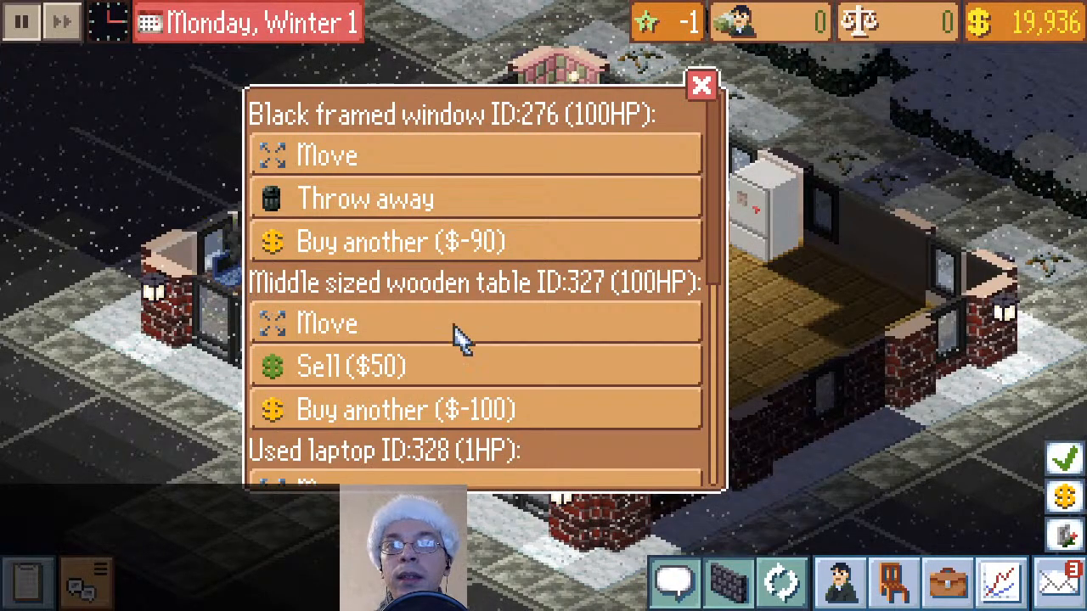
pyautogui.scroll(-8, 459, 336)
pyautogui.click(407, 246)
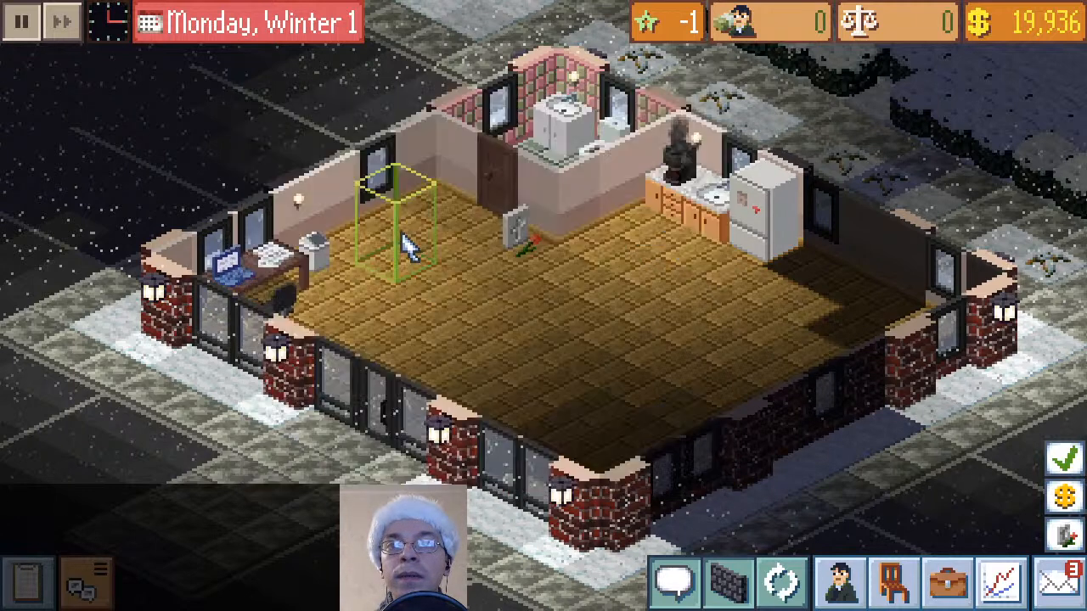
# Fix the broken coffee machine on the kitchen counter
pyautogui.click(675, 202)
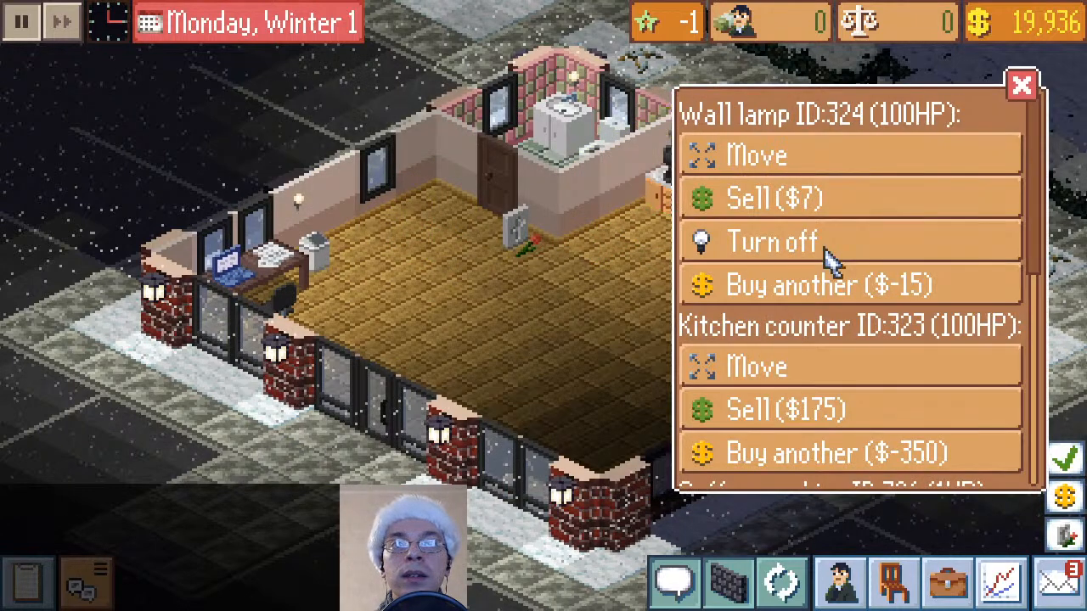
pyautogui.scroll(-4, 803, 386)
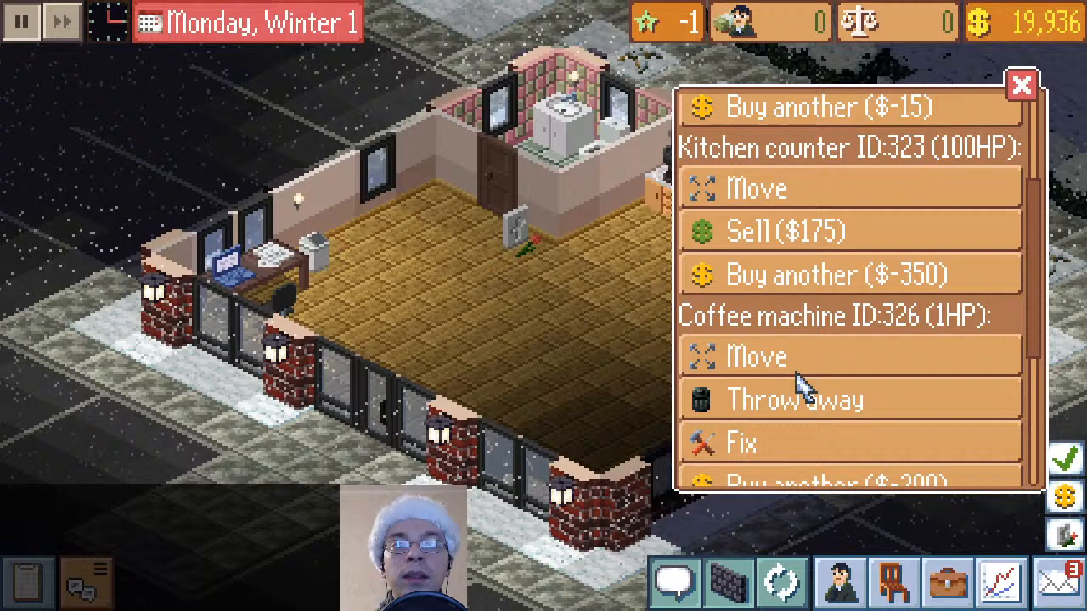
pyautogui.click(802, 441)
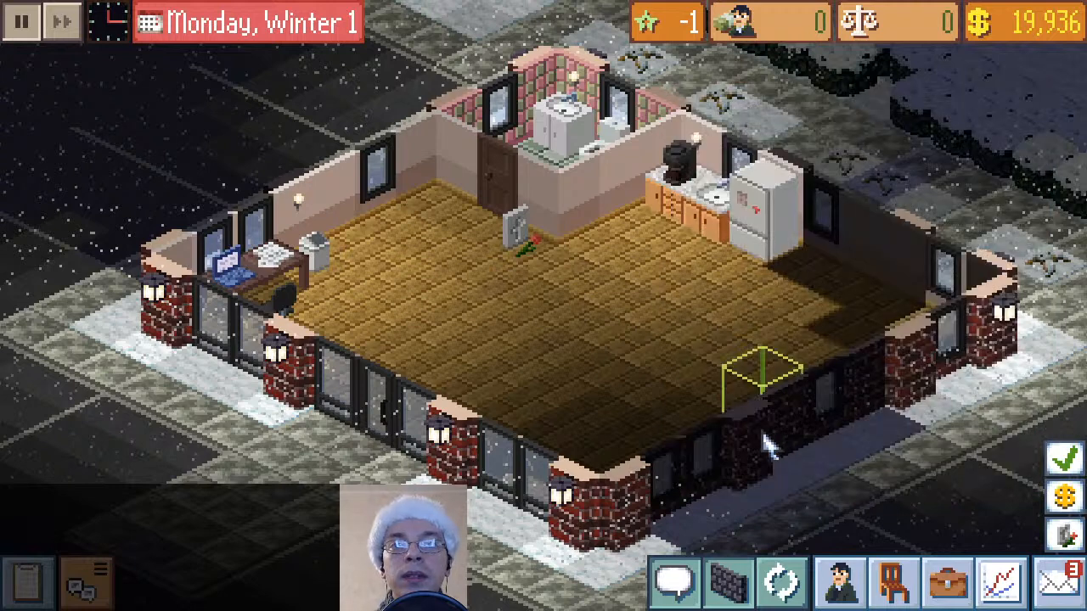
# Hire the Level 1 Designer with the red Christmas hat from the available CVs
pyautogui.click(857, 595)
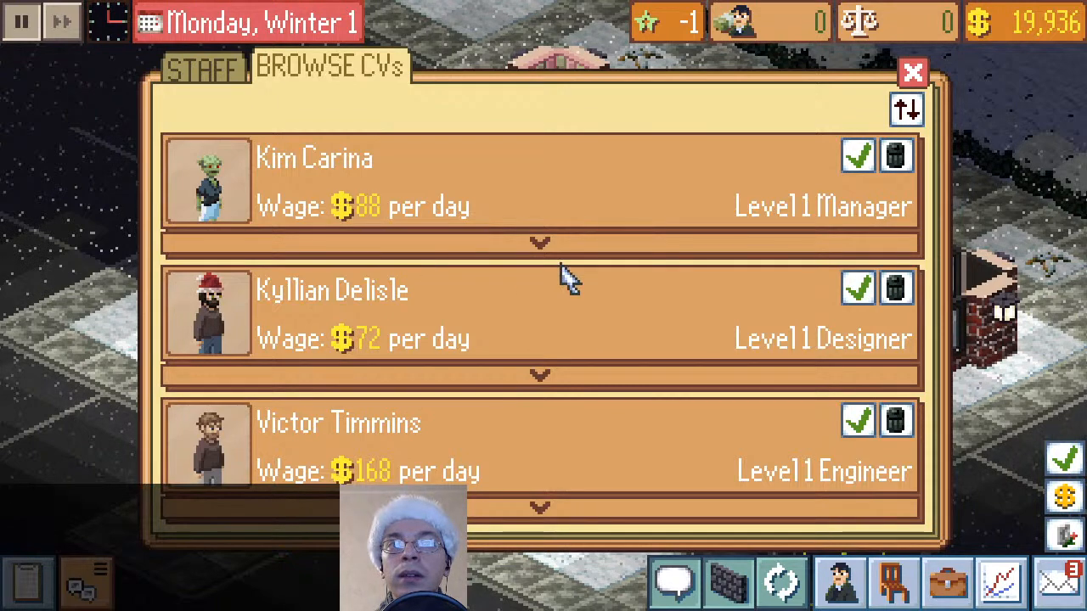
pyautogui.click(855, 292)
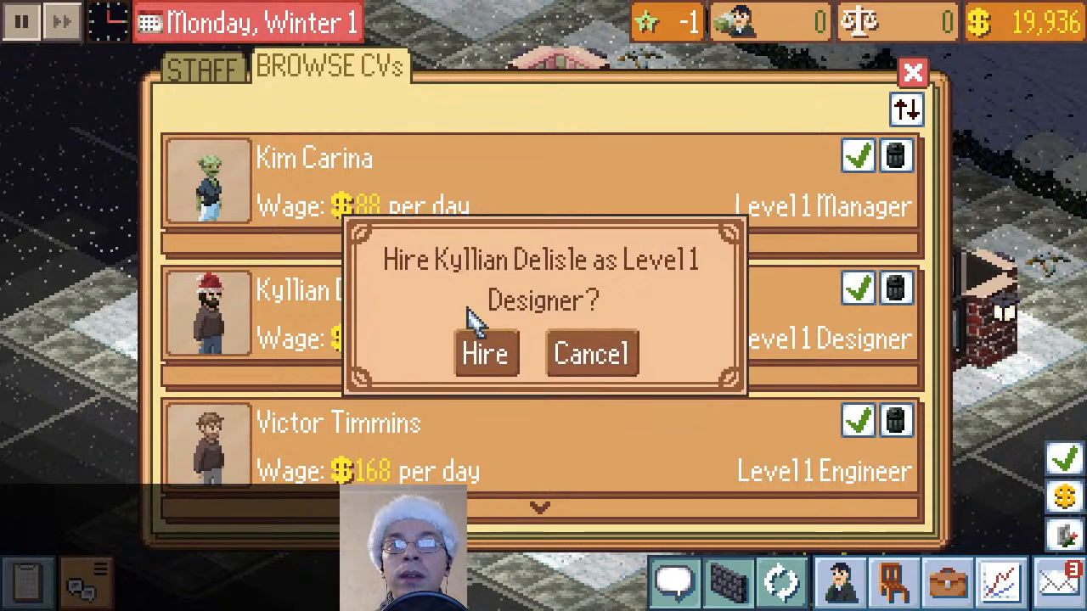
pyautogui.click(484, 352)
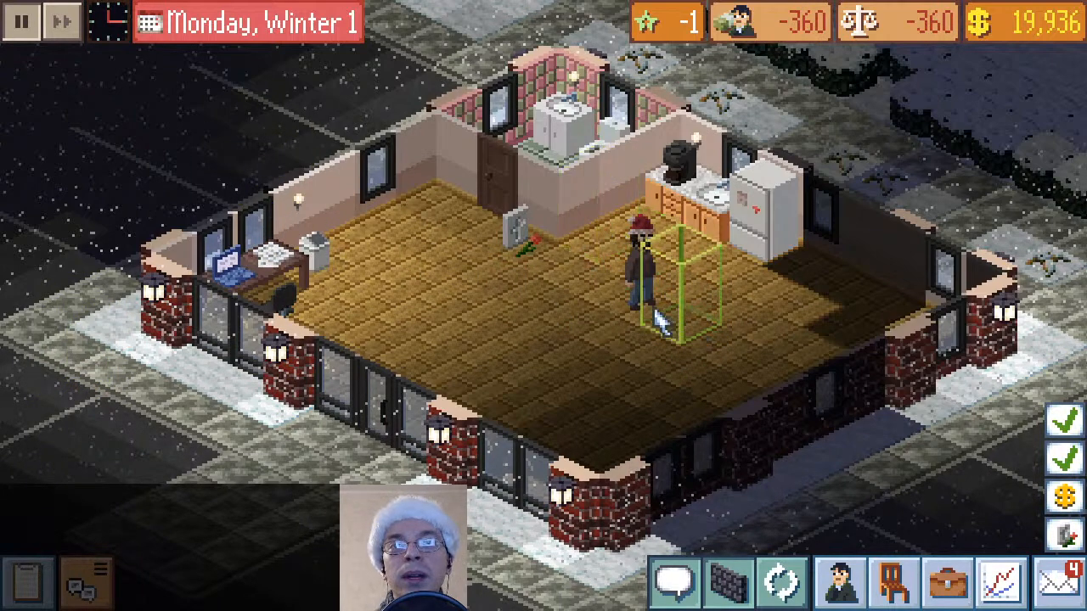
# Look through the furniture catalogue for Christmas items from start to end, and close it
pyautogui.click(893, 583)
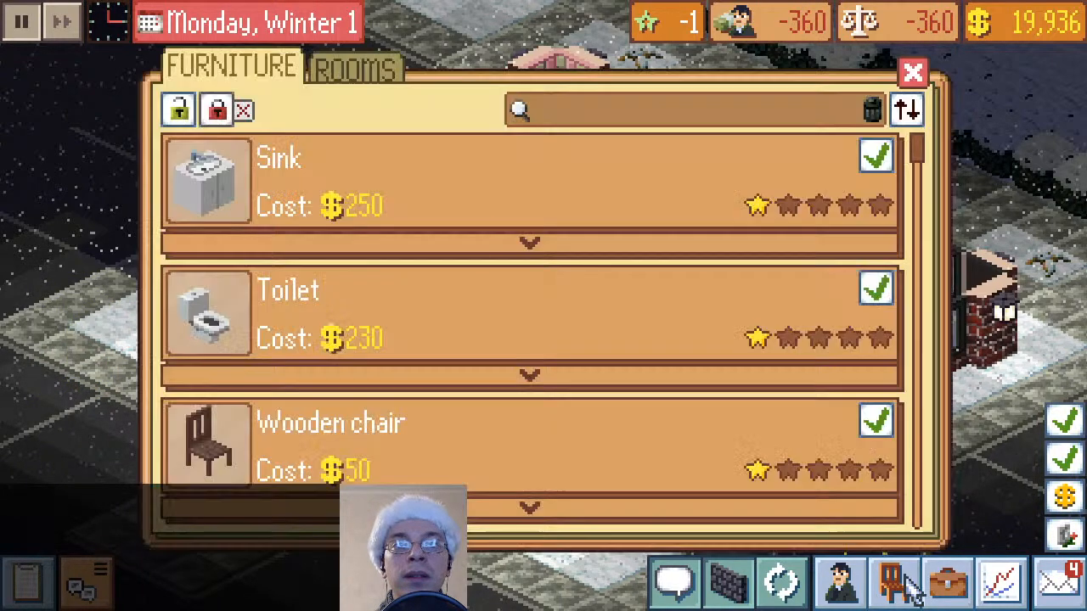
pyautogui.scroll(-10, 437, 145)
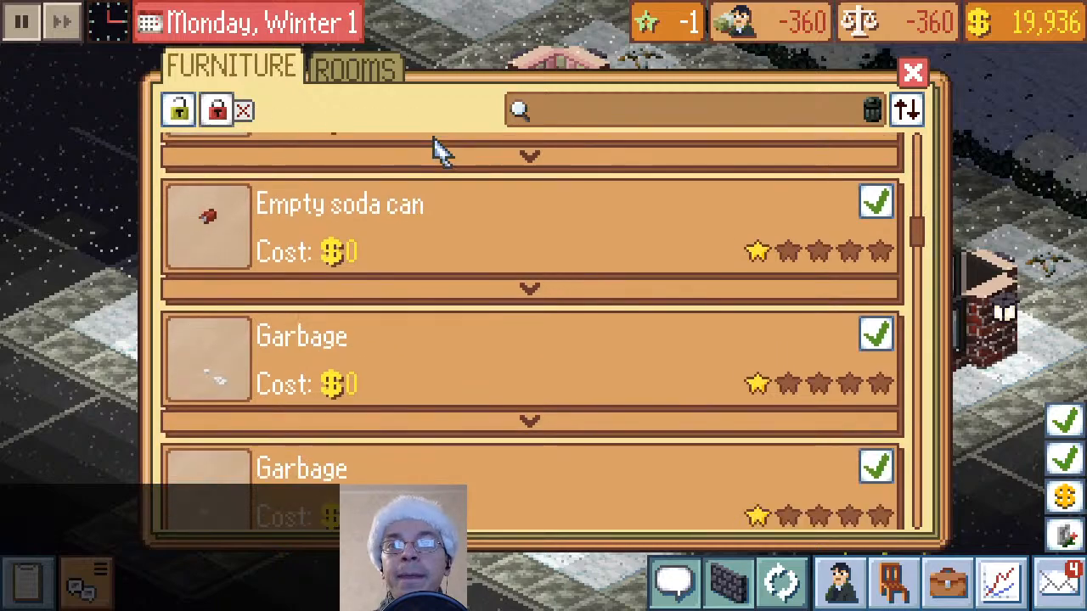
pyautogui.scroll(-10, 436, 151)
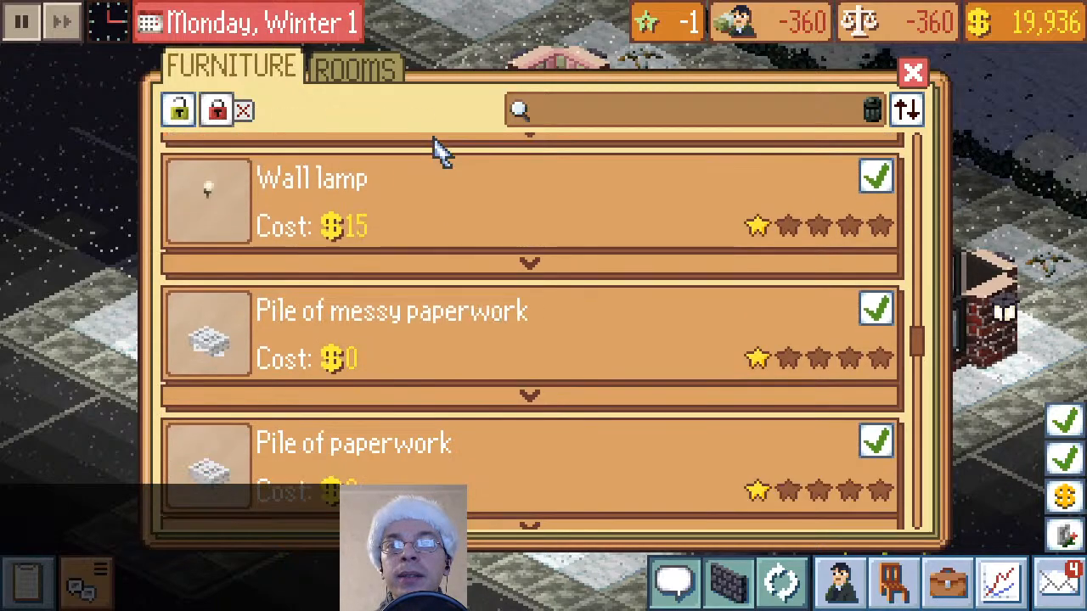
pyautogui.scroll(-10, 436, 161)
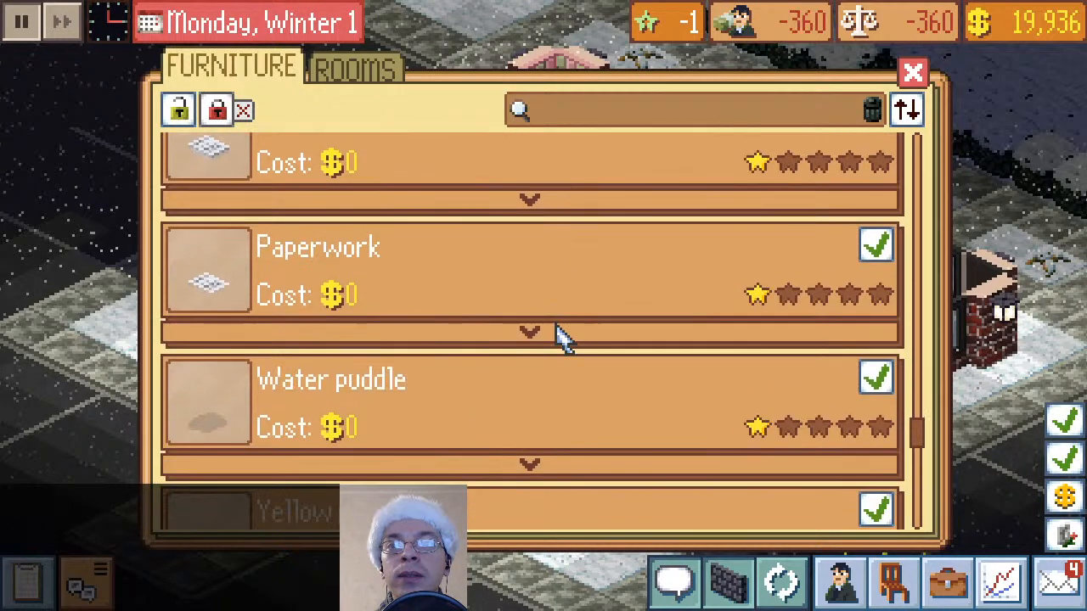
pyautogui.scroll(-5, 562, 338)
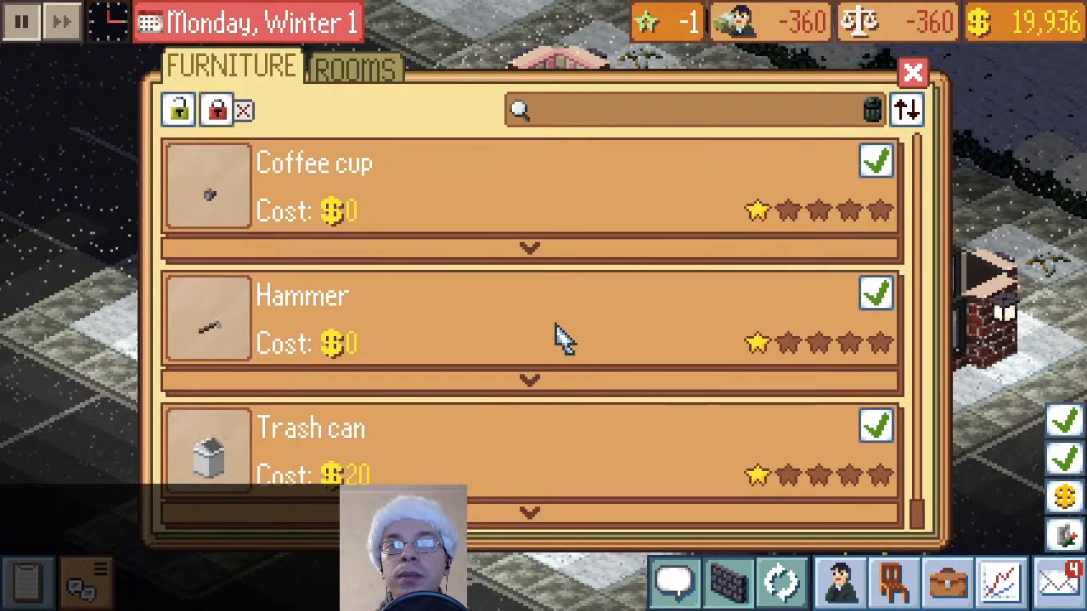
pyautogui.scroll(20, 618, 392)
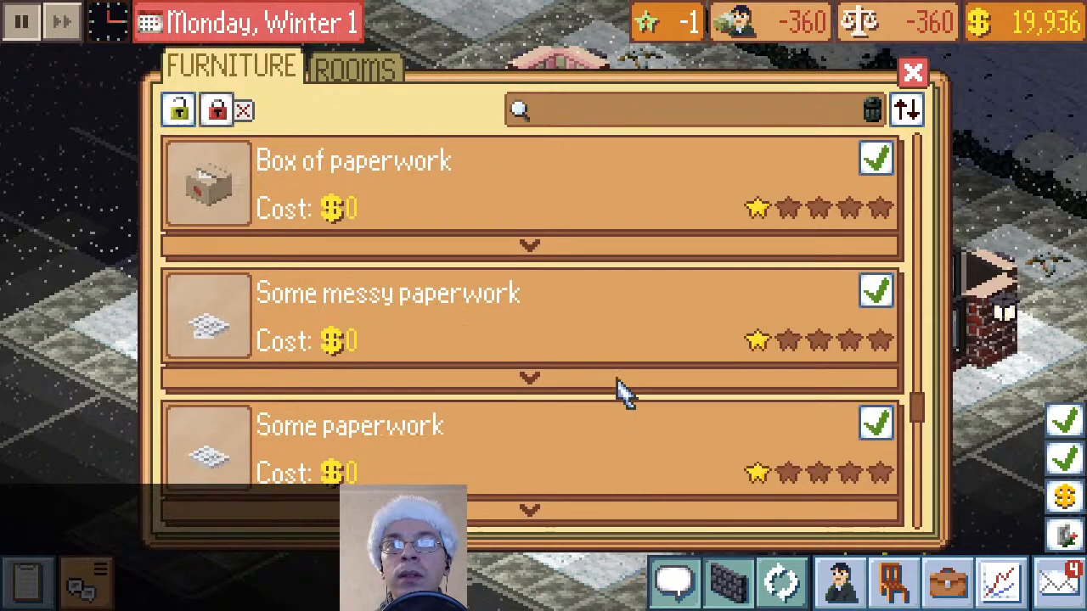
pyautogui.scroll(15, 618, 392)
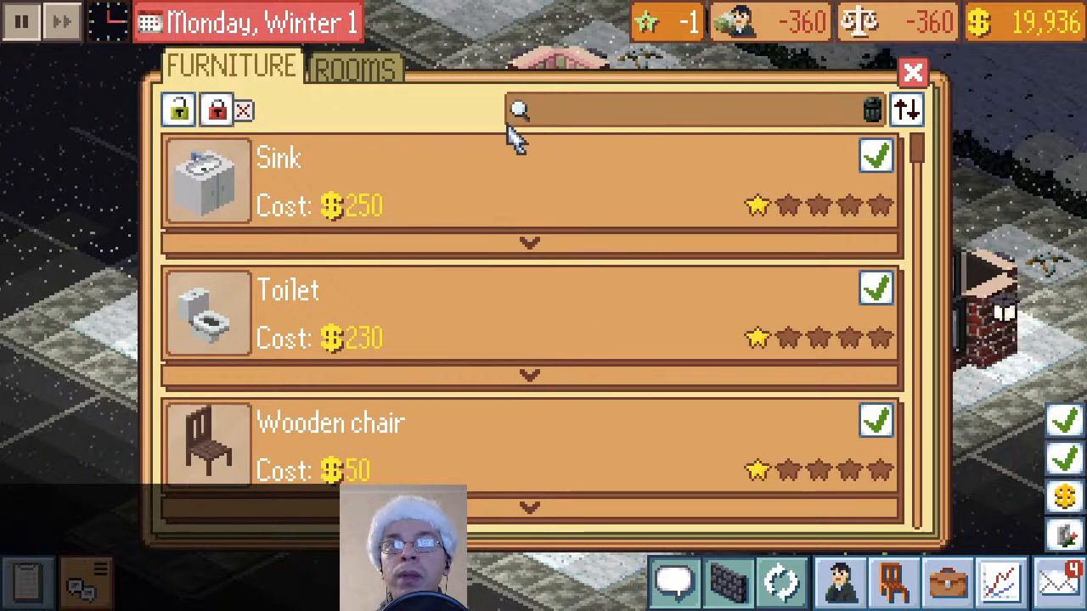
pyautogui.click(913, 73)
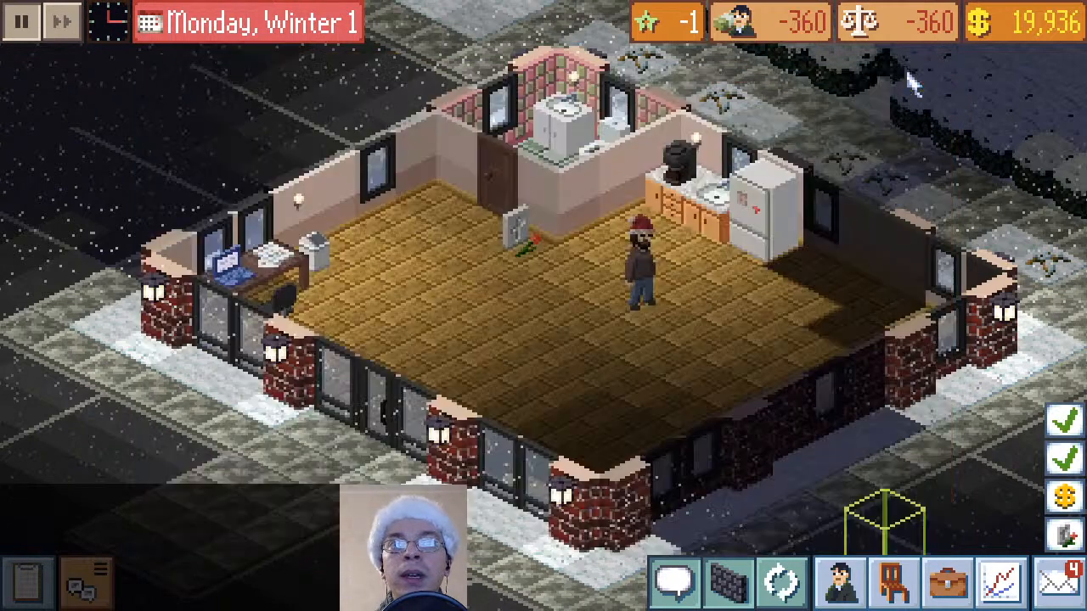
# Use the Debug settings to raise the company experience to 169 in increments of 10, and return to the office
pyautogui.click(39, 584)
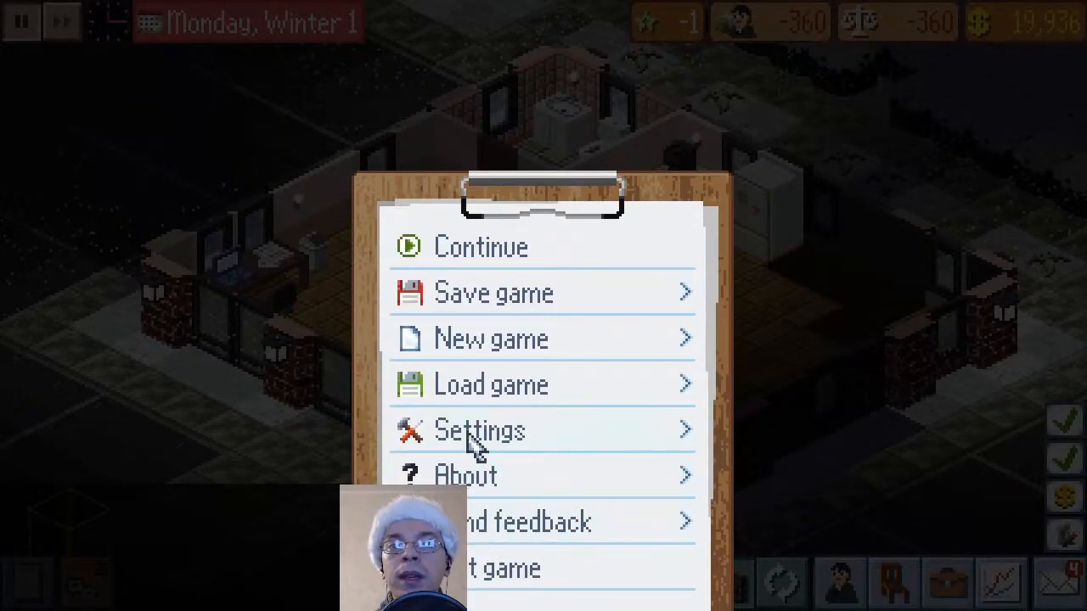
pyautogui.click(475, 433)
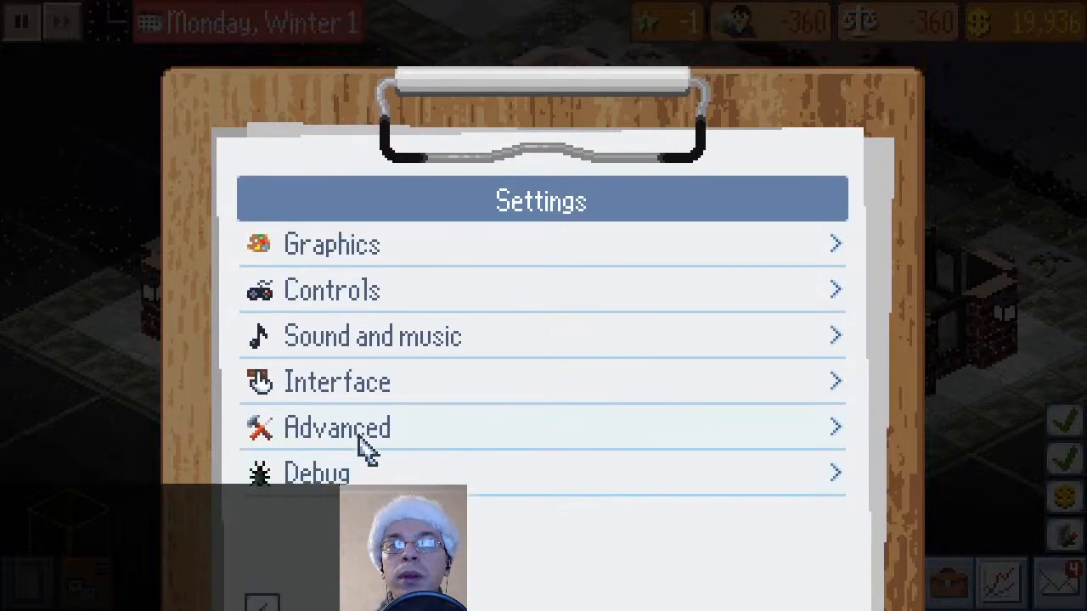
pyautogui.click(360, 458)
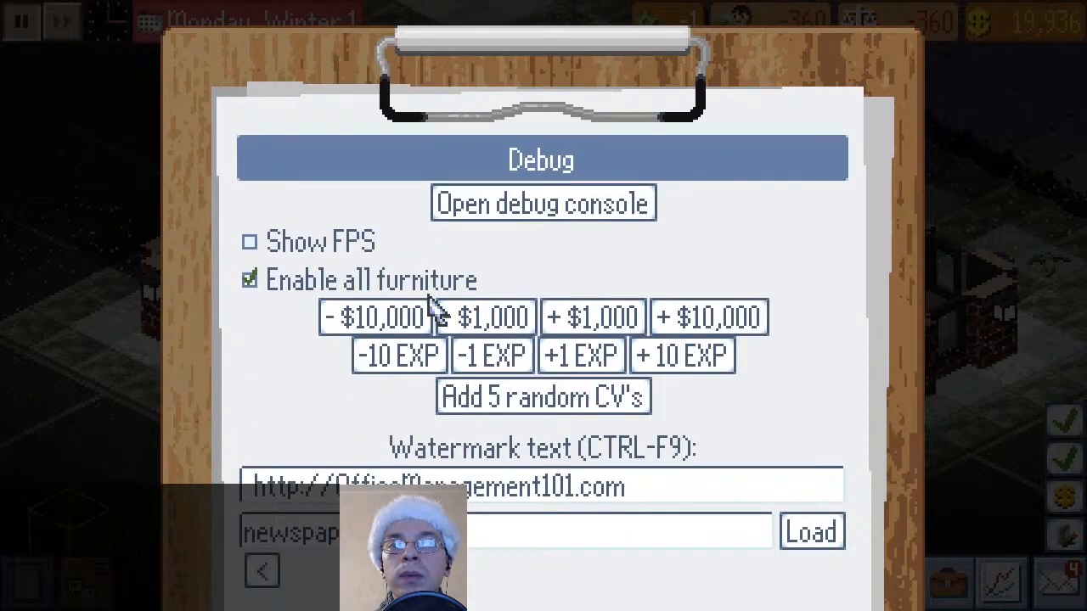
pyautogui.click(679, 371)
pyautogui.click(692, 373)
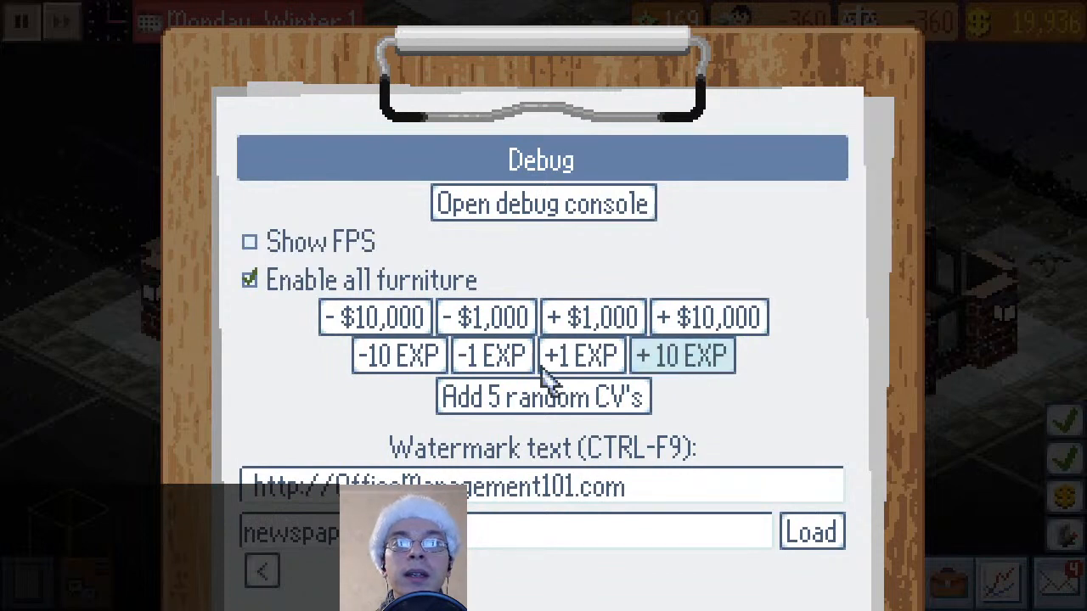
pyautogui.click(260, 572)
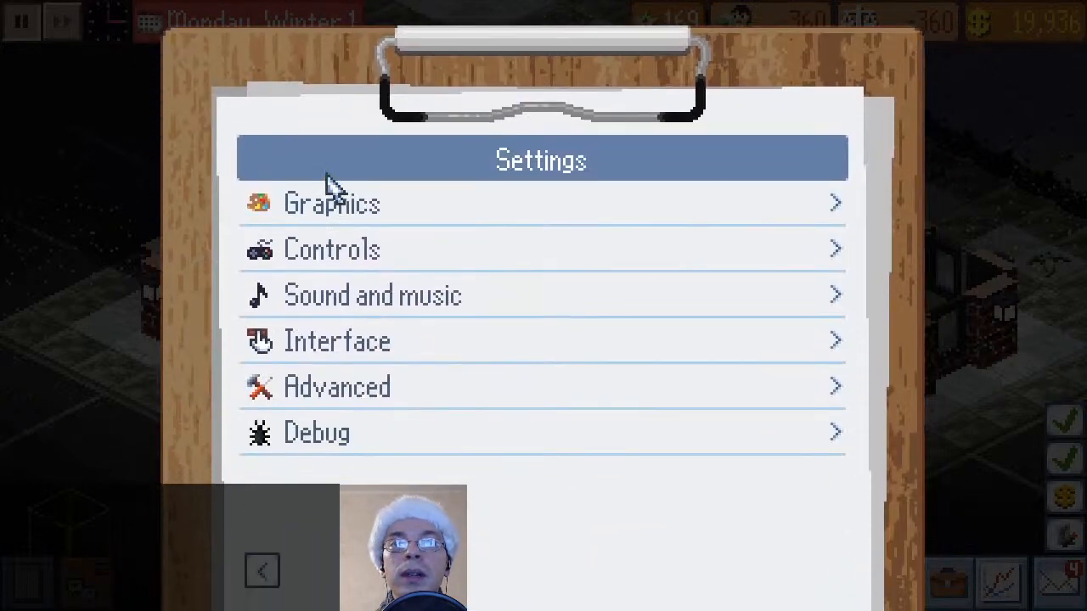
pyautogui.click(259, 572)
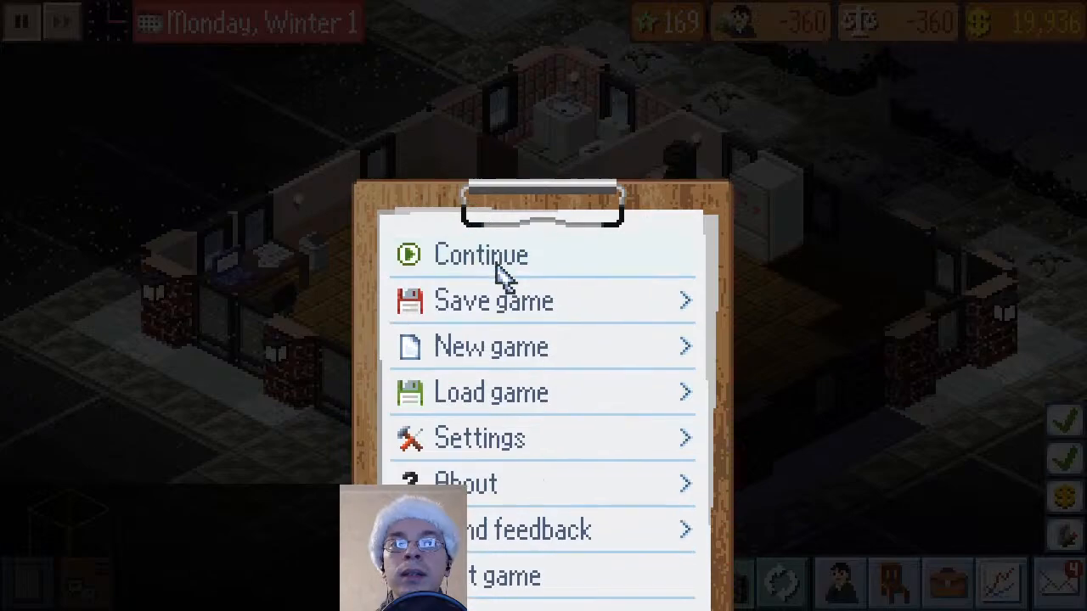
pyautogui.click(497, 255)
# Unlock all four furniture upgrades, from two-star to five-star, with company experience points
pyautogui.click(667, 27)
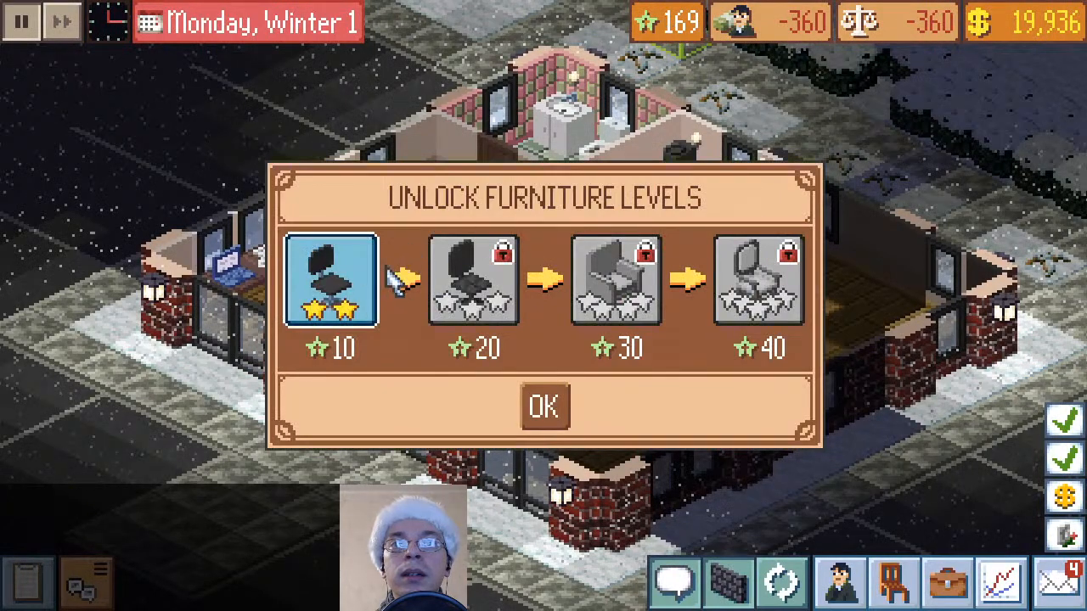
pyautogui.click(344, 276)
pyautogui.click(488, 373)
pyautogui.click(467, 271)
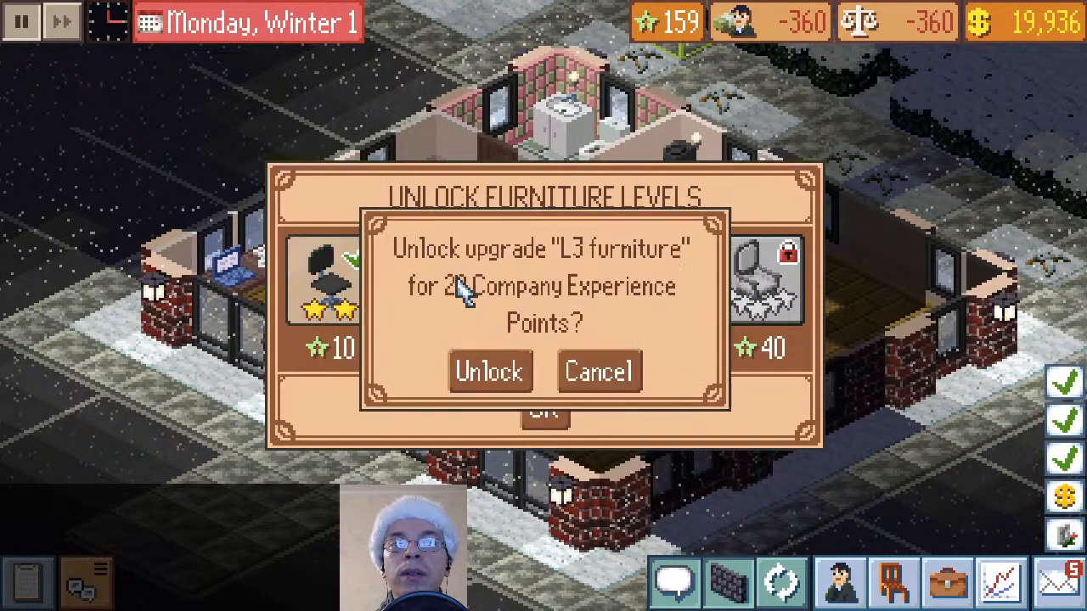
pyautogui.click(507, 372)
pyautogui.click(758, 280)
pyautogui.click(518, 372)
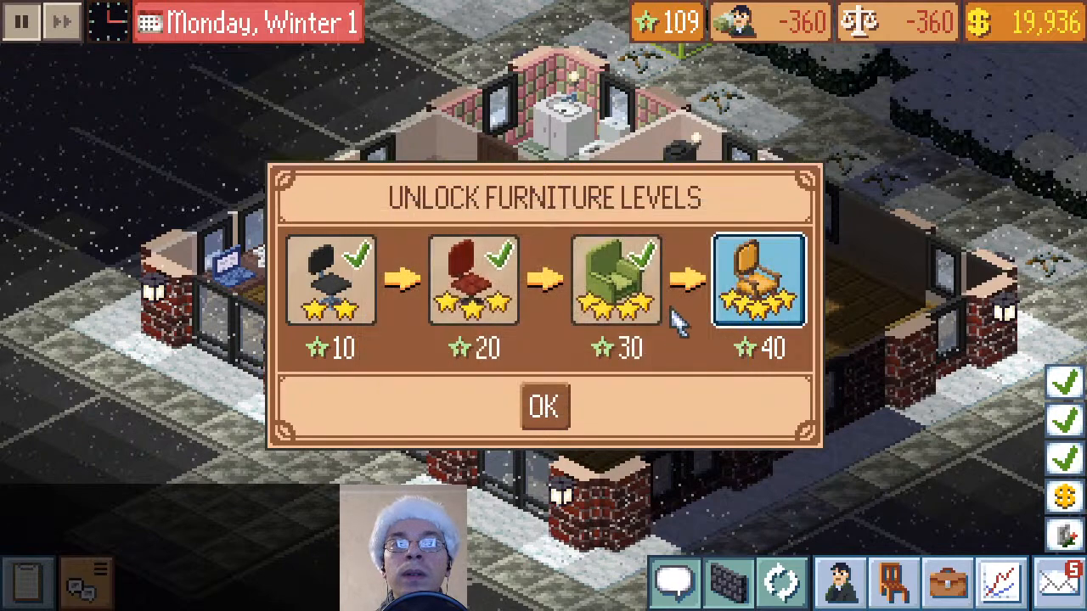
pyautogui.click(724, 297)
pyautogui.click(514, 375)
pyautogui.click(547, 409)
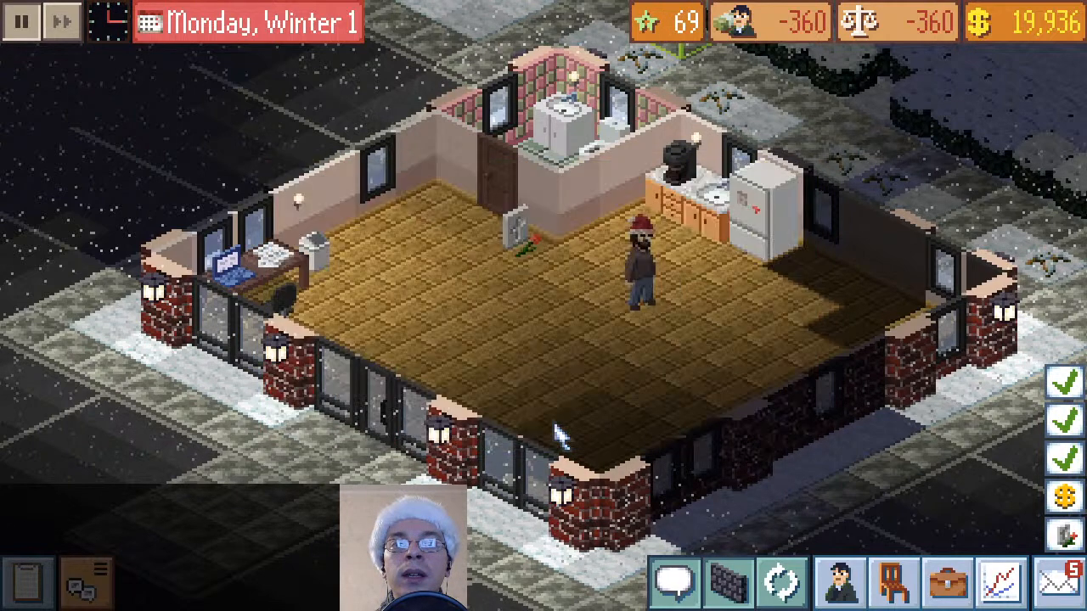
# Buy a green gift from the furniture catalogue and place it on the open wooden floor in front of the safe
pyautogui.click(891, 581)
pyautogui.scroll(-10, 602, 332)
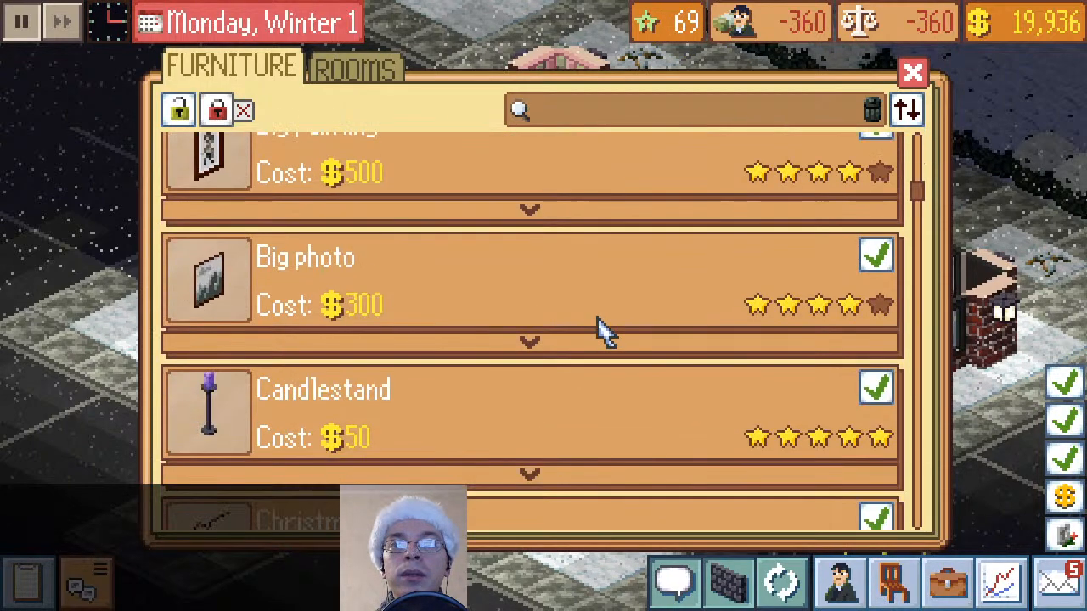
pyautogui.scroll(-5, 603, 331)
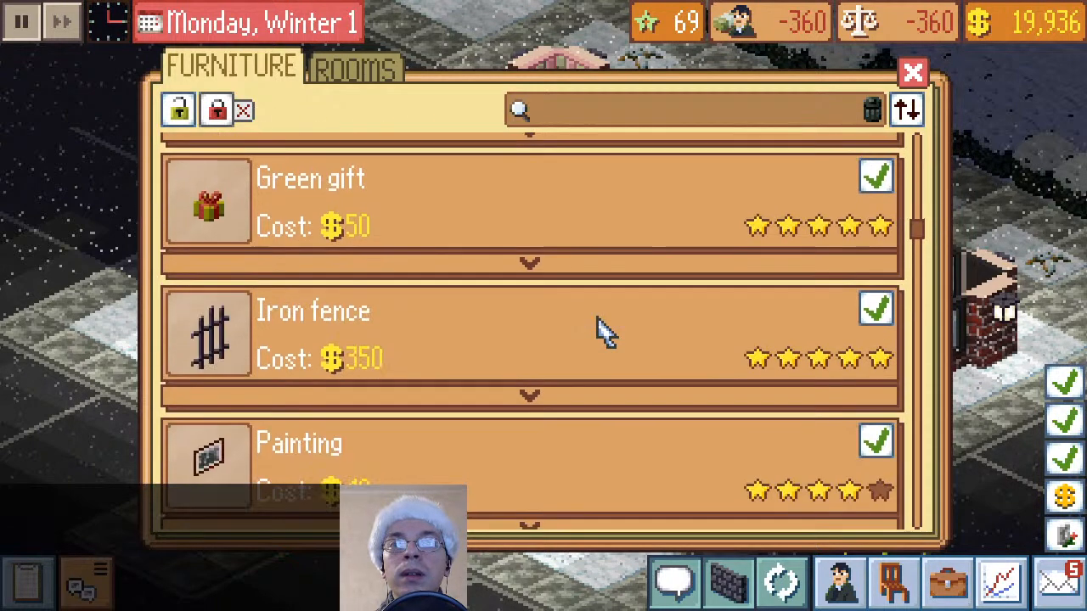
pyautogui.click(901, 193)
pyautogui.click(520, 327)
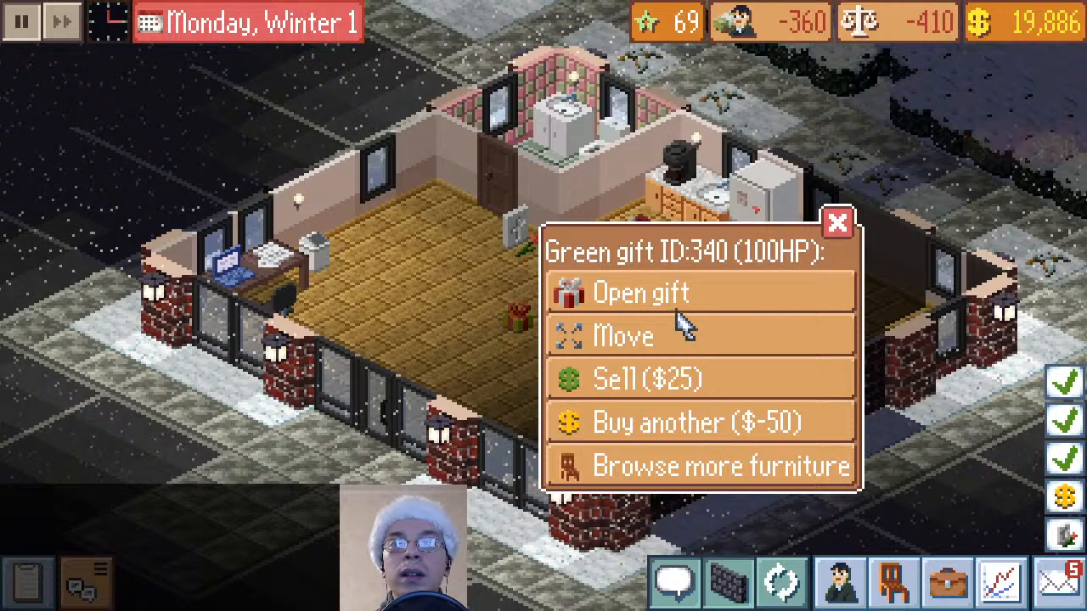
# Buy two more green gifts, placing one in front of the fridge and one near the front corner of the office
pyautogui.click(711, 424)
pyautogui.click(763, 323)
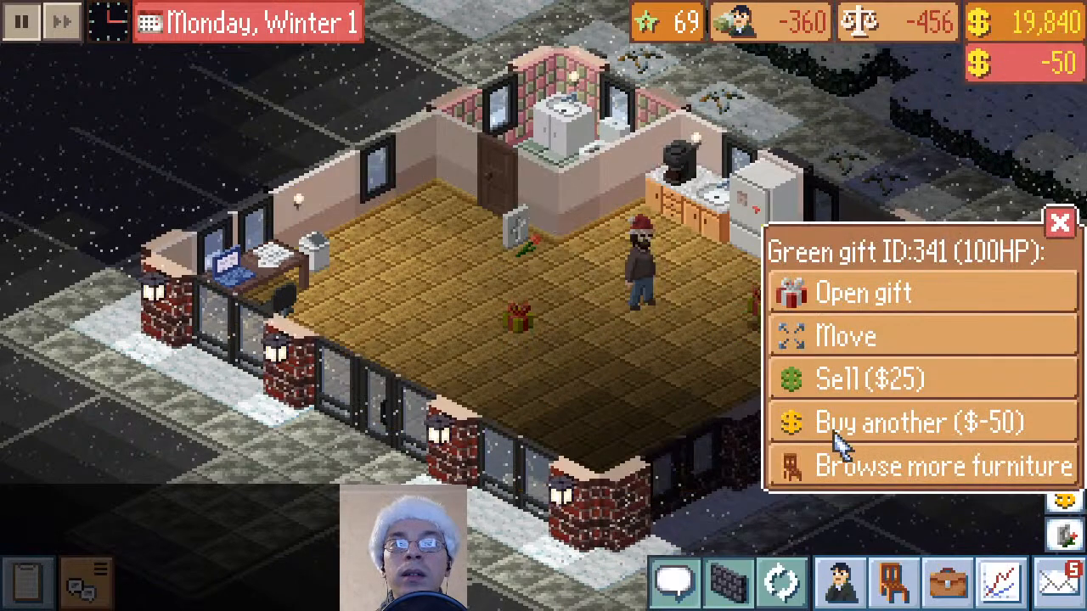
pyautogui.click(839, 418)
pyautogui.click(703, 443)
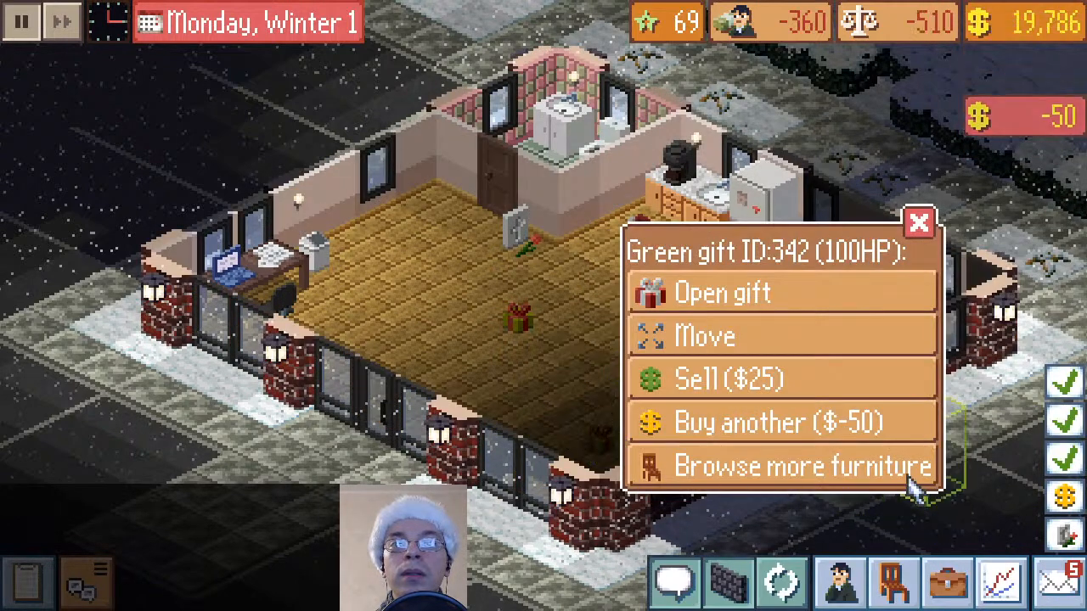
pyautogui.click(917, 218)
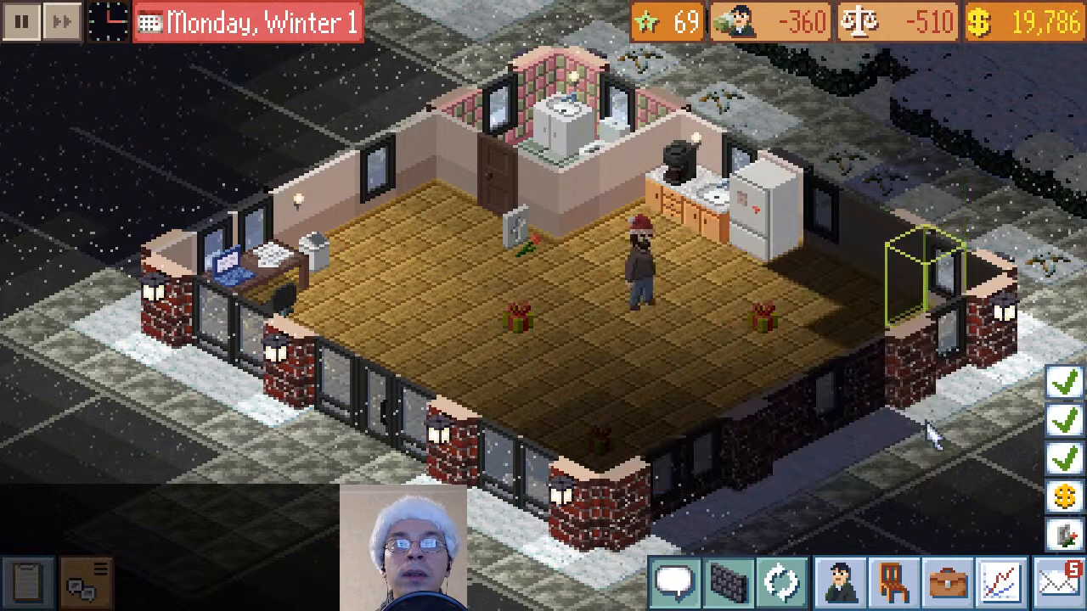
# Find the Christmas tree in the furniture catalogue by searching for "tree", and place one on the floor between the gifts
pyautogui.click(892, 586)
pyautogui.scroll(-5, 667, 454)
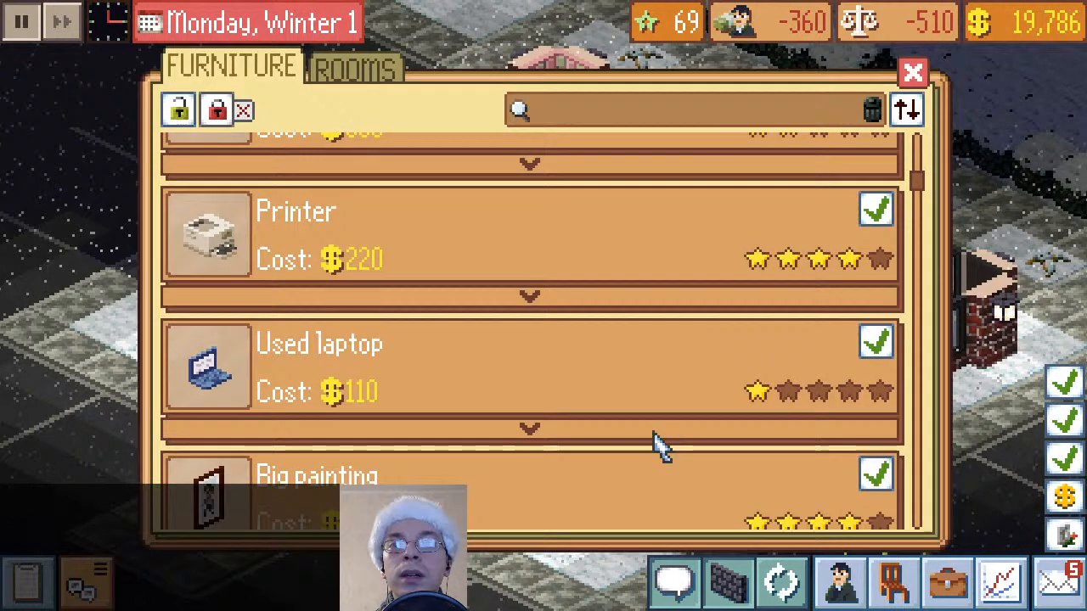
pyautogui.click(563, 110)
pyautogui.write('tree')
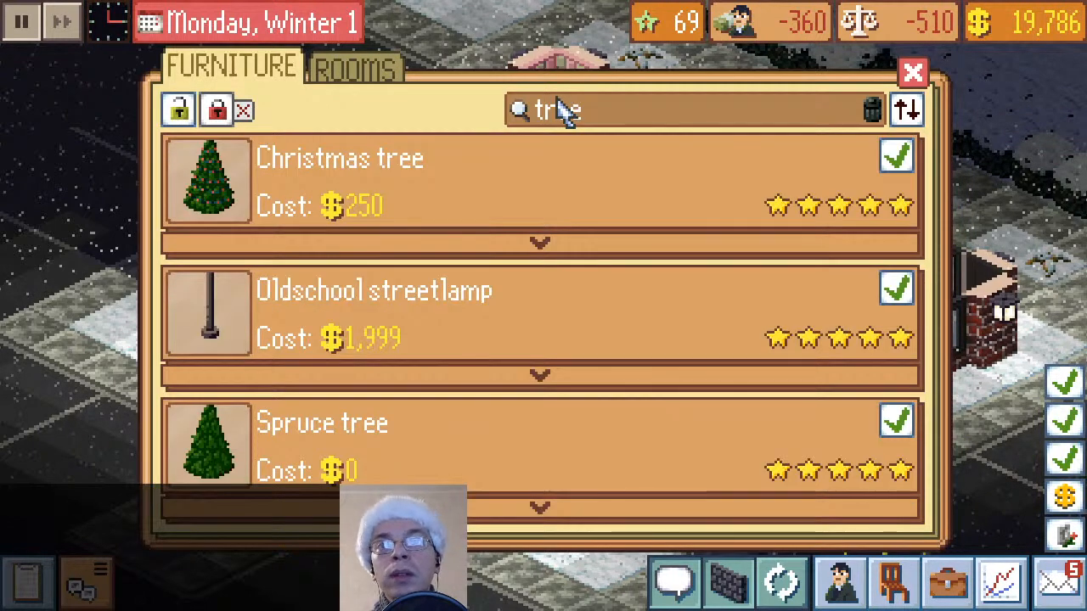
pyautogui.click(892, 179)
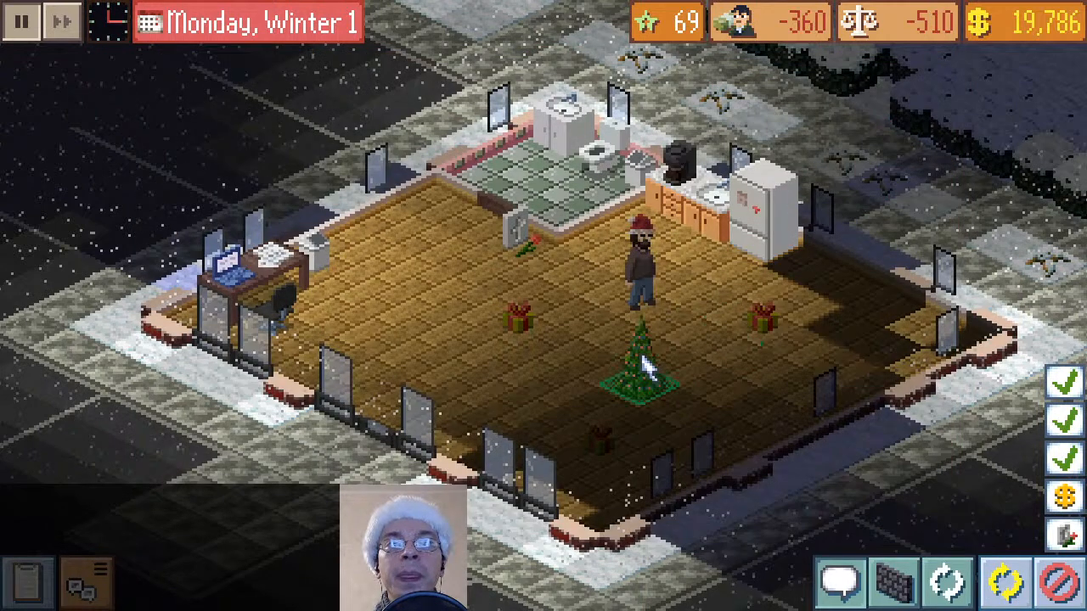
pyautogui.click(641, 350)
pyautogui.click(987, 223)
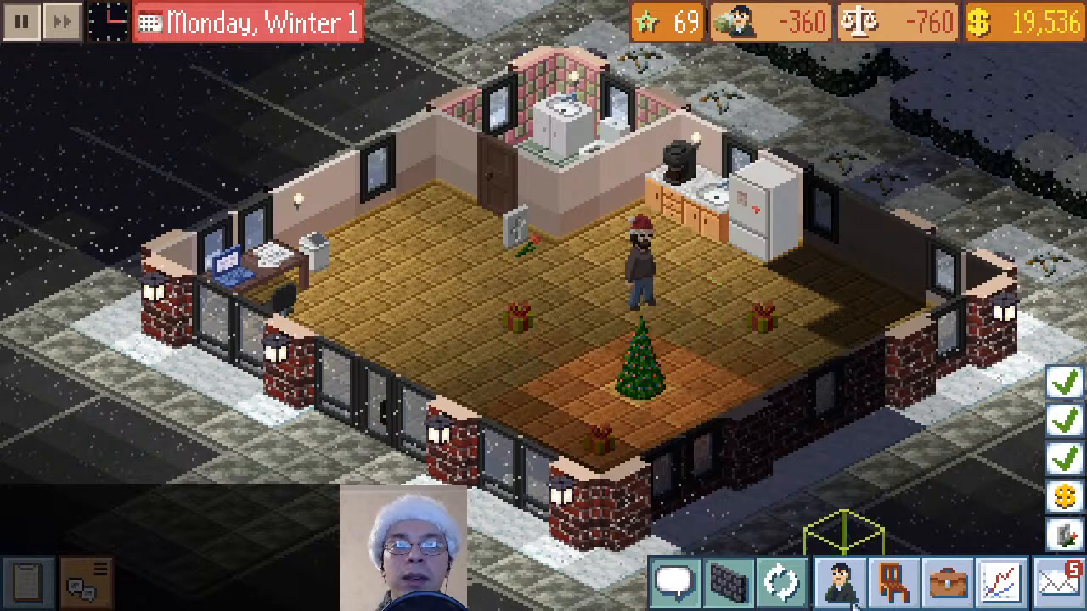
# Buy two candlestands from the furniture catalogue, placing one on the open floor near the desk and one in the corner beyond the fridge
pyautogui.click(893, 592)
pyautogui.scroll(-6, 518, 386)
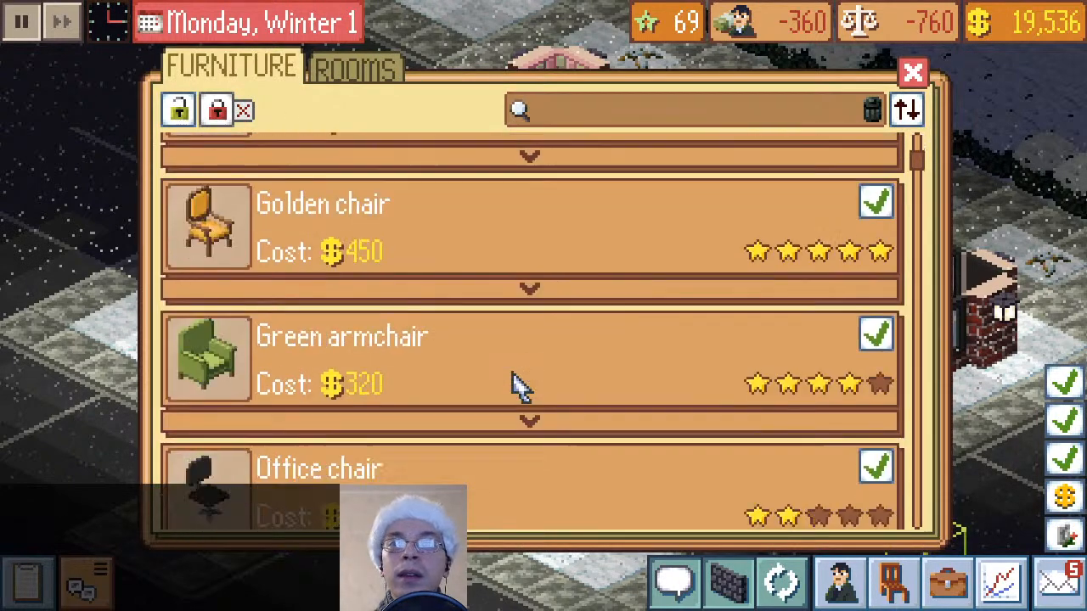
pyautogui.scroll(-10, 518, 386)
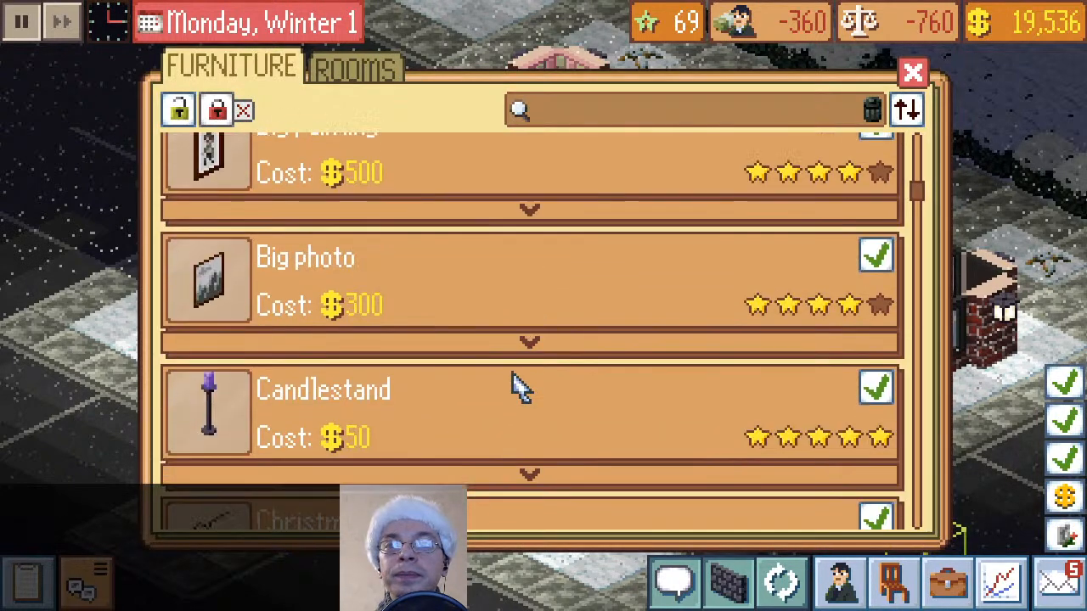
pyautogui.scroll(5, 518, 387)
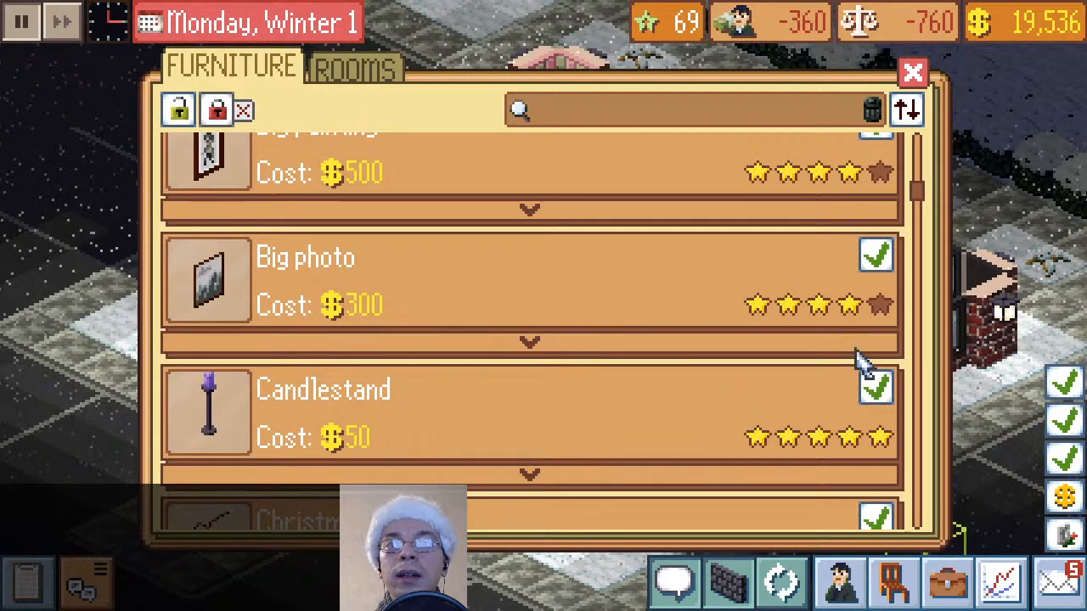
pyautogui.click(849, 382)
pyautogui.click(417, 297)
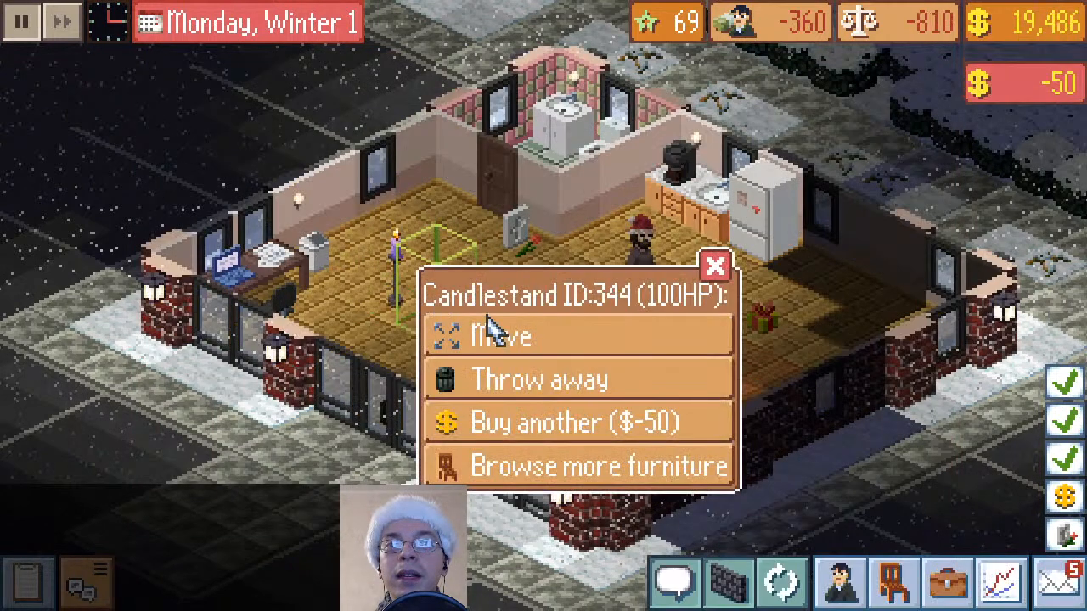
pyautogui.click(599, 422)
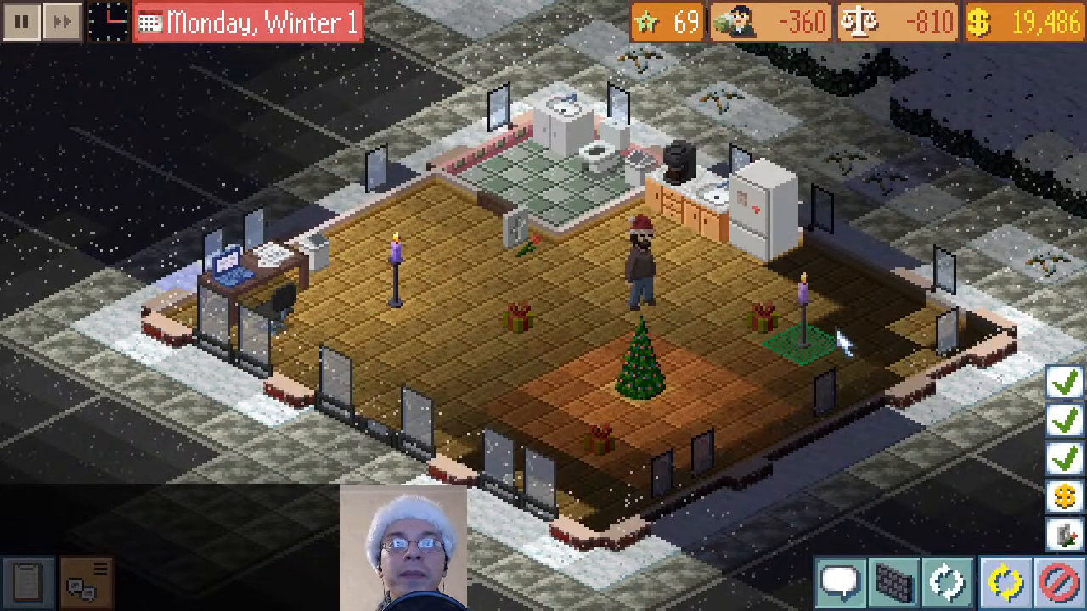
pyautogui.click(885, 339)
pyautogui.click(1058, 269)
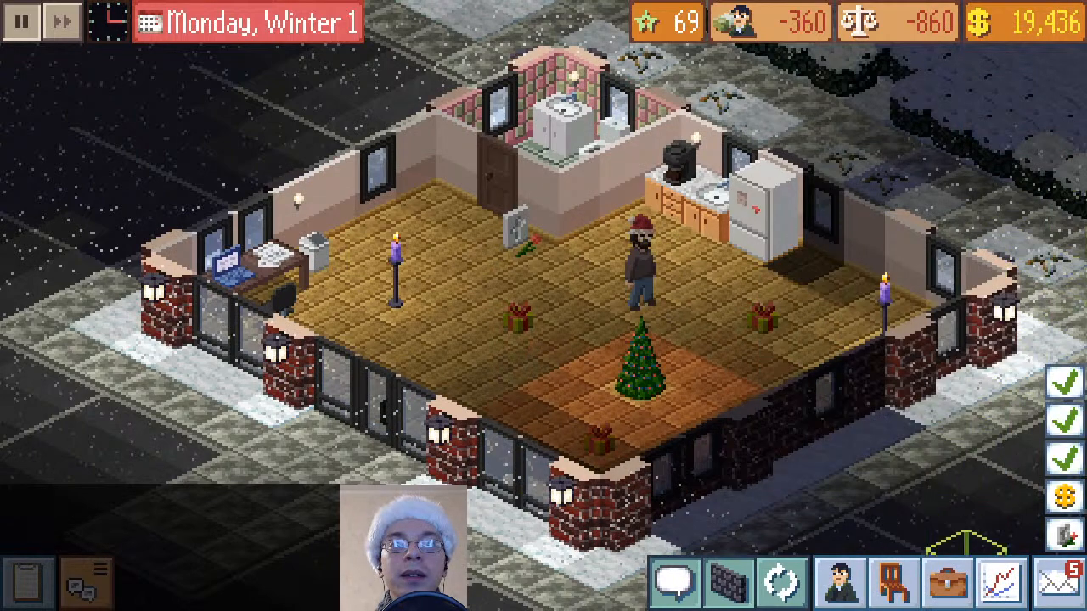
# Buy a red carpet from the furniture catalogue and lay it under the Christmas tree
pyautogui.click(896, 587)
pyautogui.scroll(-3, 535, 314)
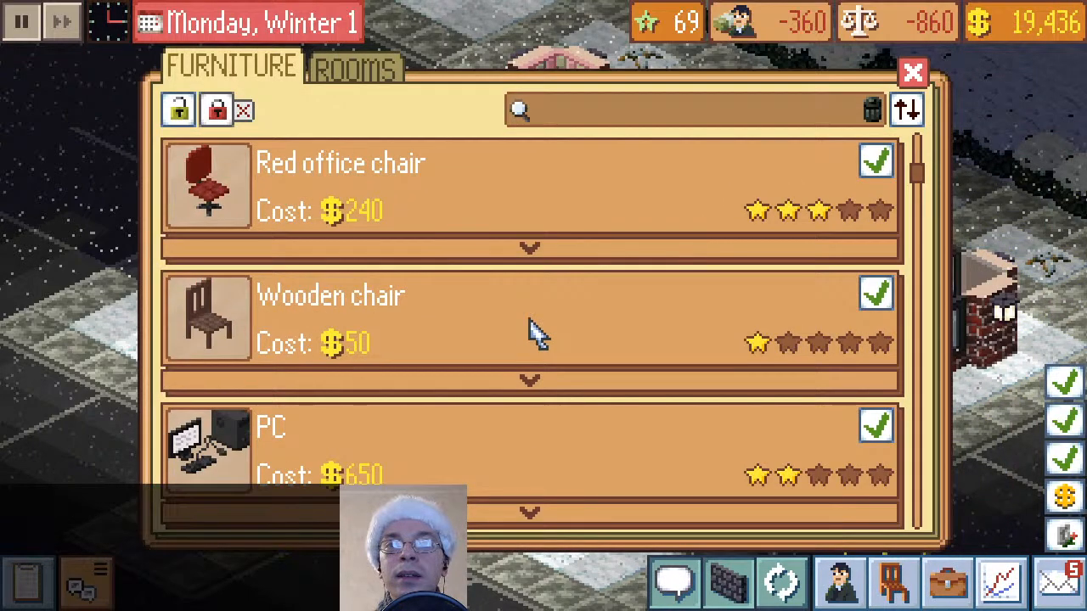
pyautogui.scroll(5, 534, 332)
pyautogui.scroll(-3, 546, 334)
pyautogui.scroll(3, 560, 326)
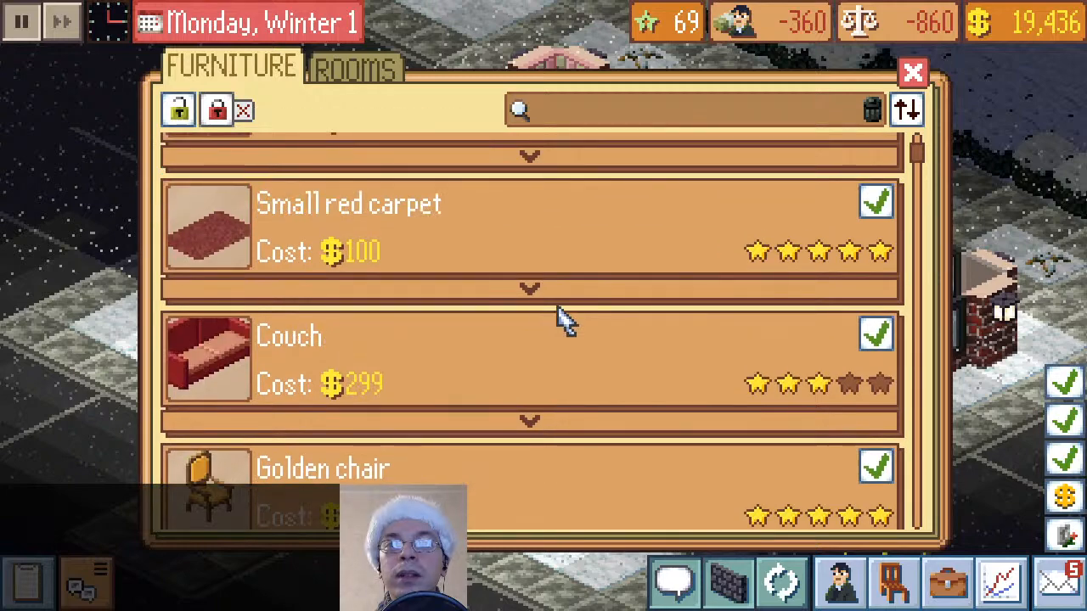
pyautogui.scroll(3, 743, 248)
pyautogui.click(877, 424)
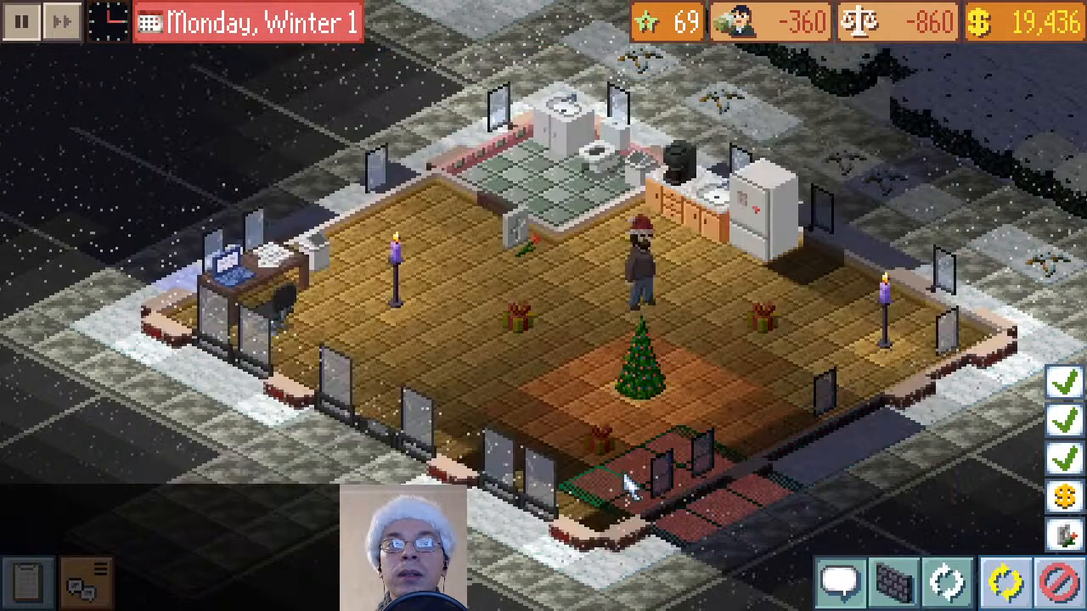
pyautogui.click(582, 381)
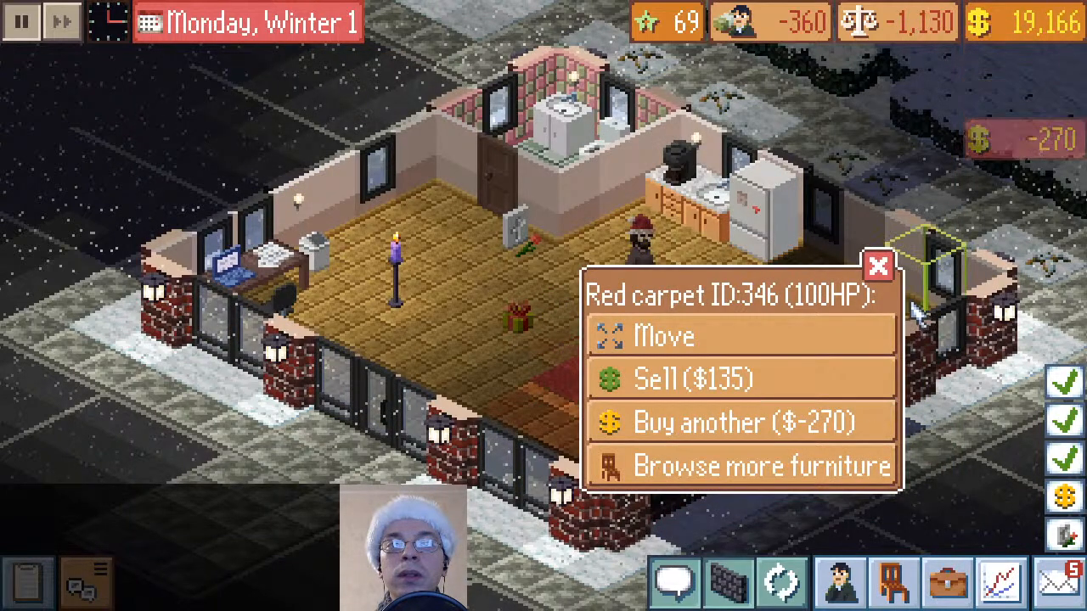
pyautogui.click(877, 266)
# Buy two strings of Christmas lights from the furniture catalogue and hang them on either side of the window between the desk and the back corner
pyautogui.click(891, 584)
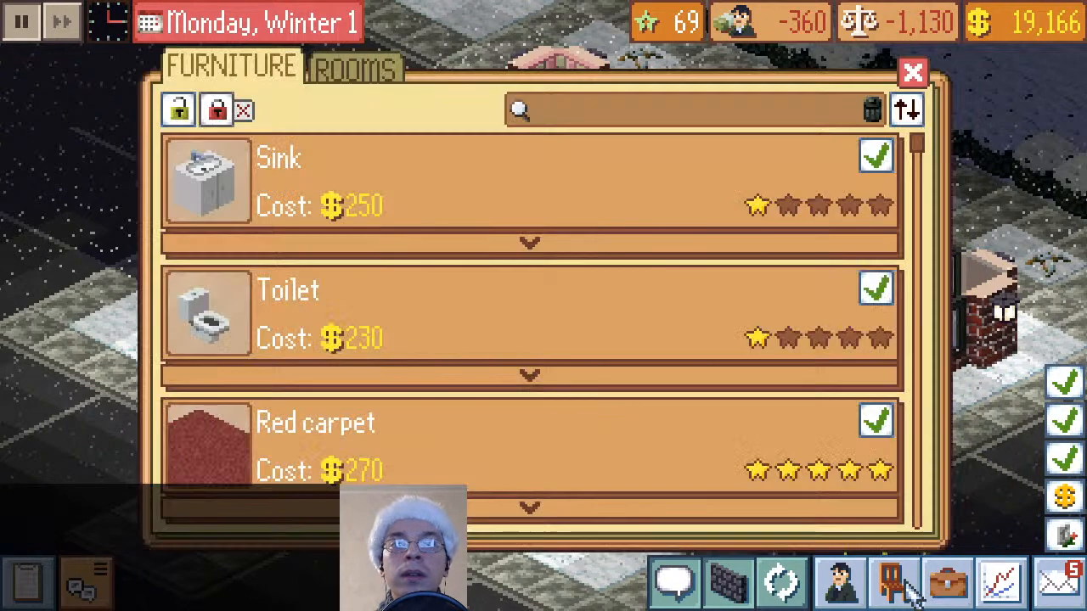
pyautogui.scroll(-10, 620, 339)
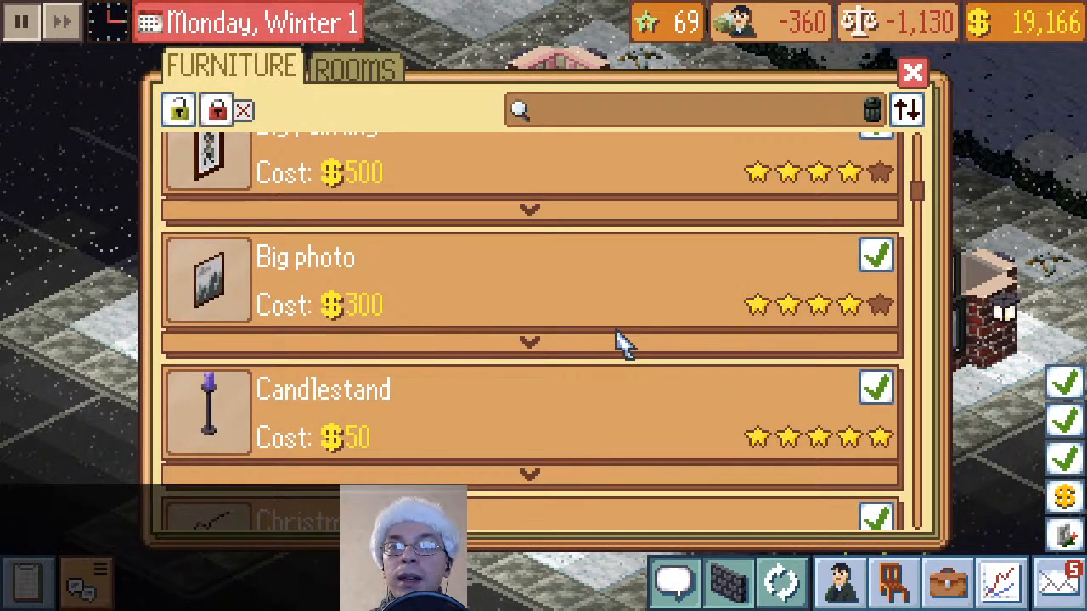
pyautogui.scroll(-5, 619, 340)
pyautogui.scroll(3, 620, 339)
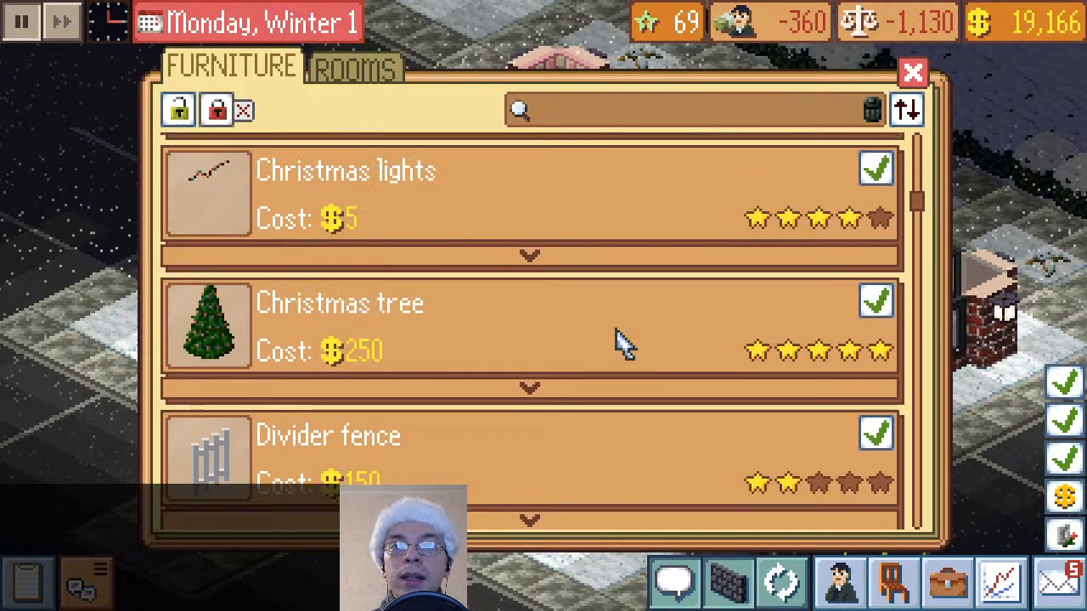
pyautogui.click(879, 183)
pyautogui.click(442, 246)
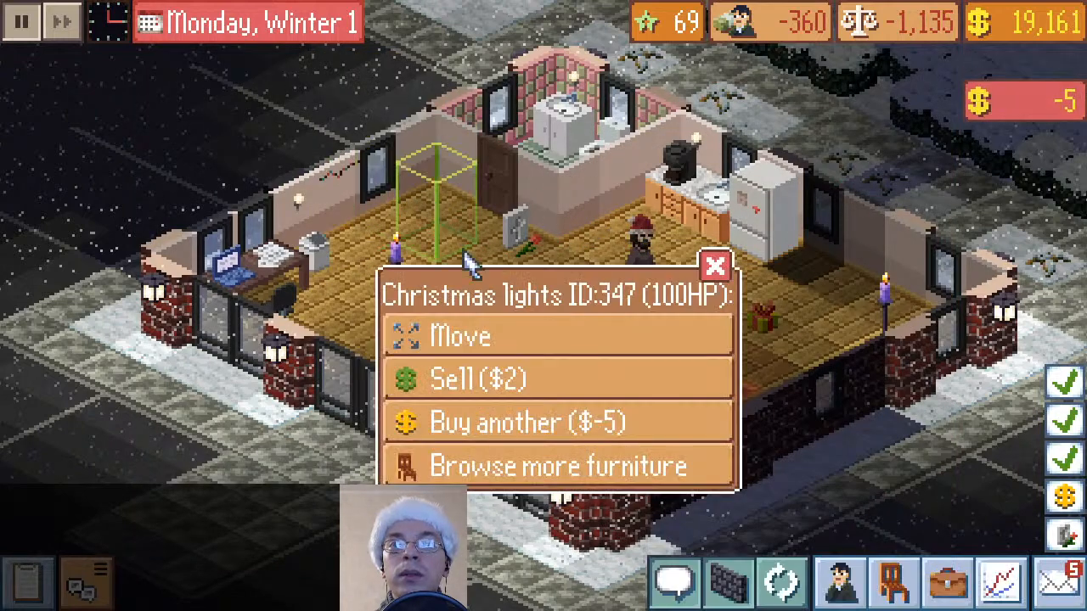
pyautogui.click(522, 433)
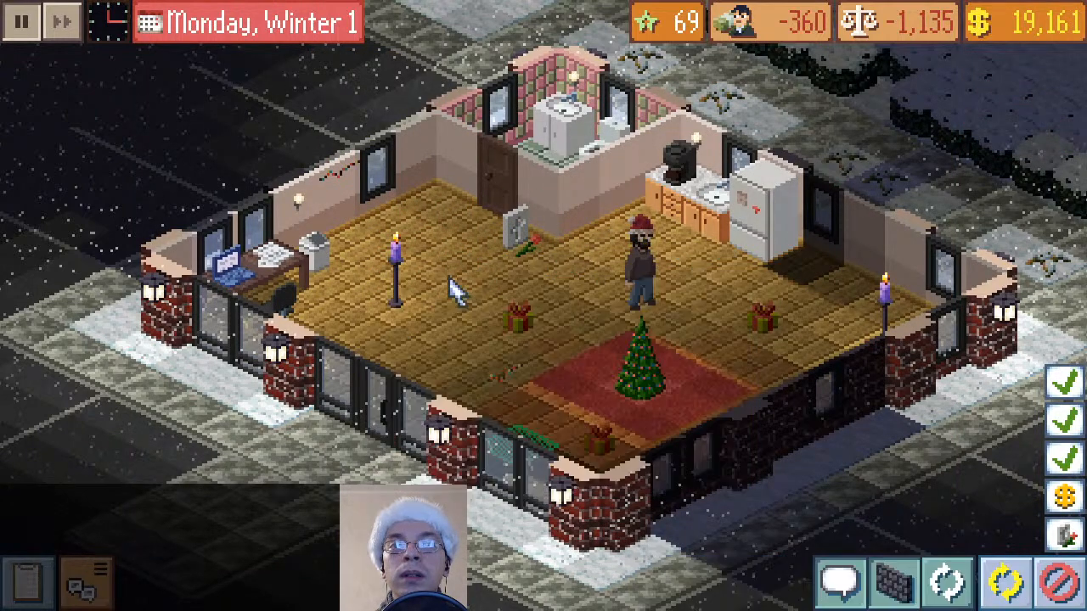
pyautogui.click(432, 186)
# Buy three more Christmas lights, hanging one beside the wooden door, one above the safe and one on the wall lamp near the desk
pyautogui.click(635, 419)
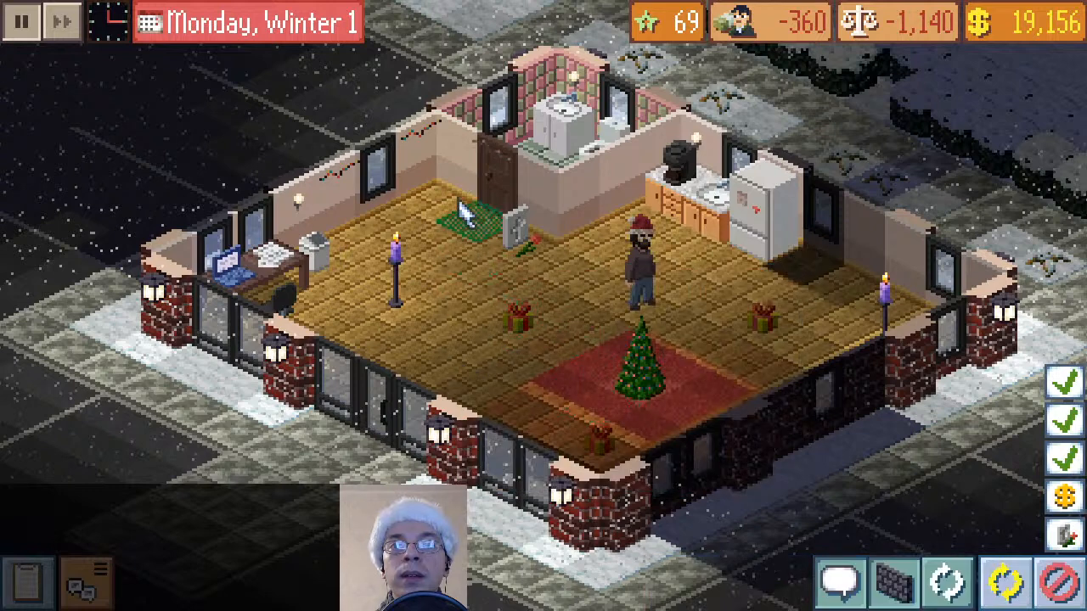
pyautogui.click(509, 220)
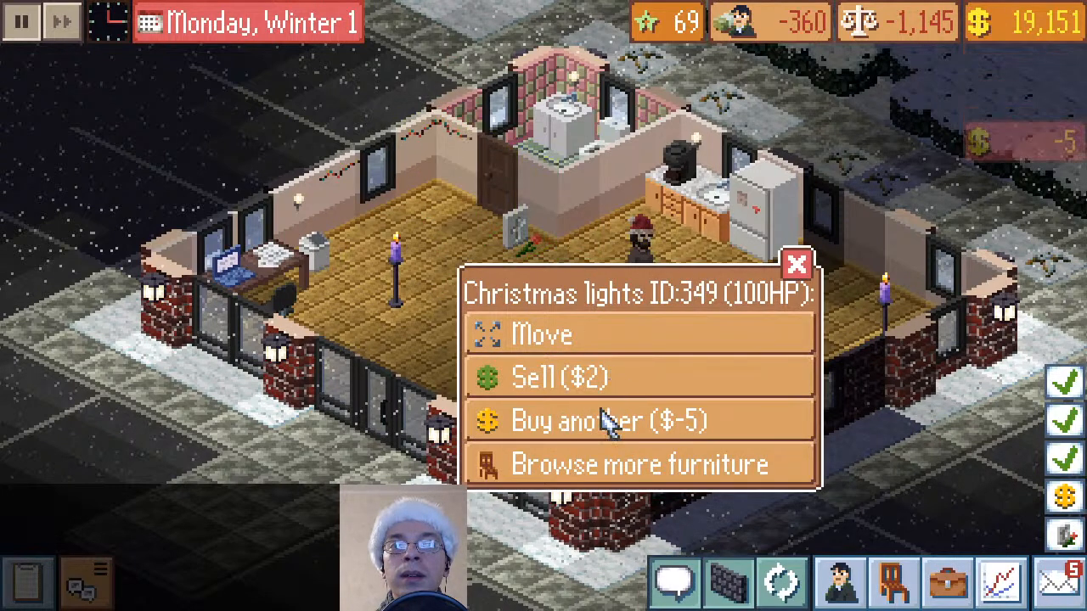
pyautogui.click(606, 418)
pyautogui.click(556, 255)
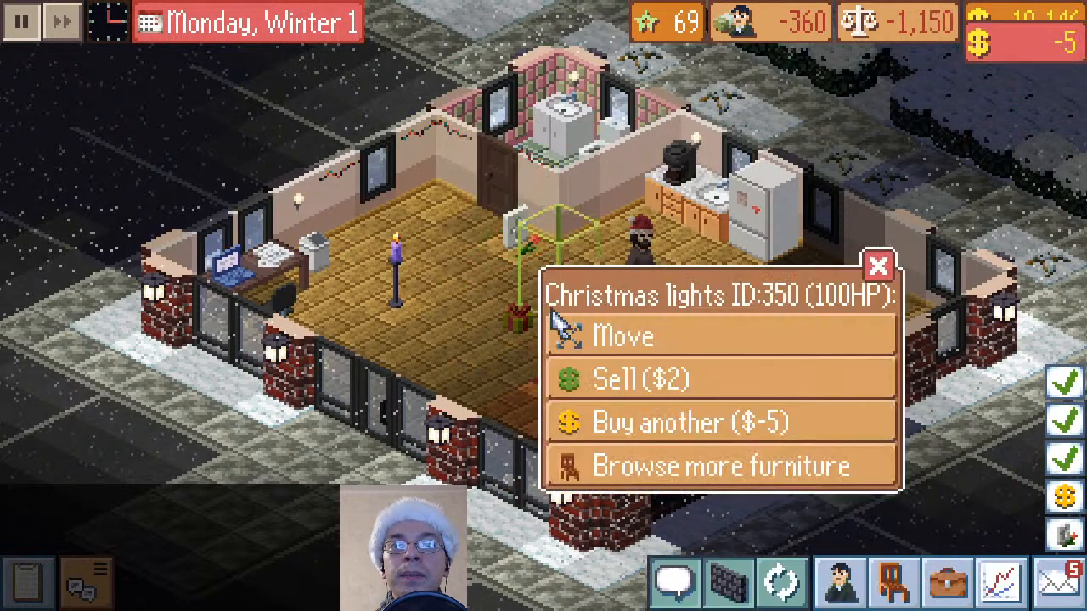
pyautogui.click(711, 422)
pyautogui.click(335, 254)
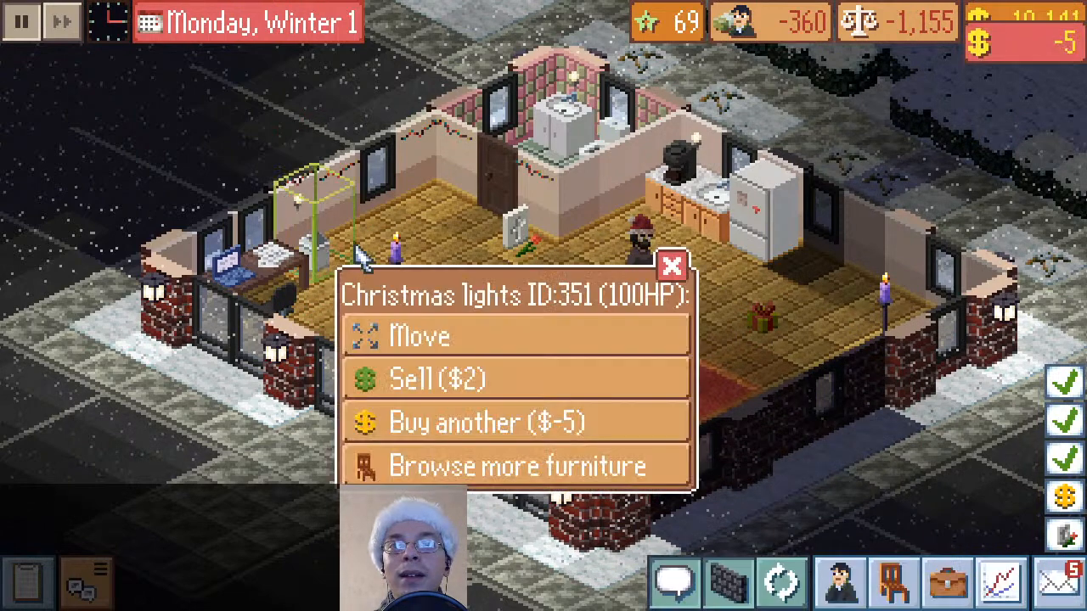
pyautogui.click(672, 267)
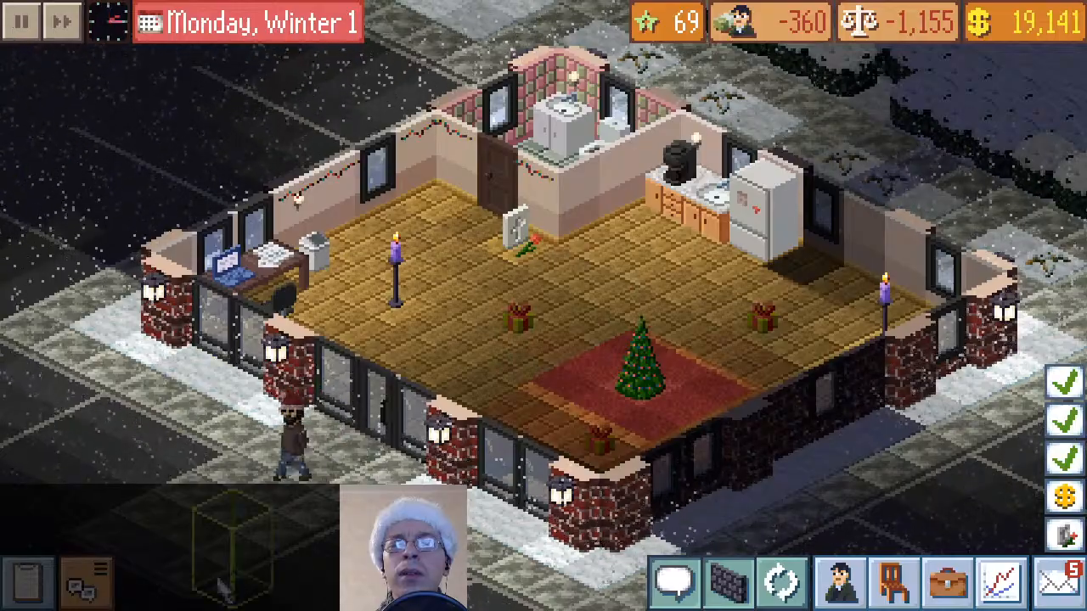
# Pause the game, buy a scented candle from the furniture catalogue and place it on the floor between the safe and the Christmas tree
pyautogui.click(12, 26)
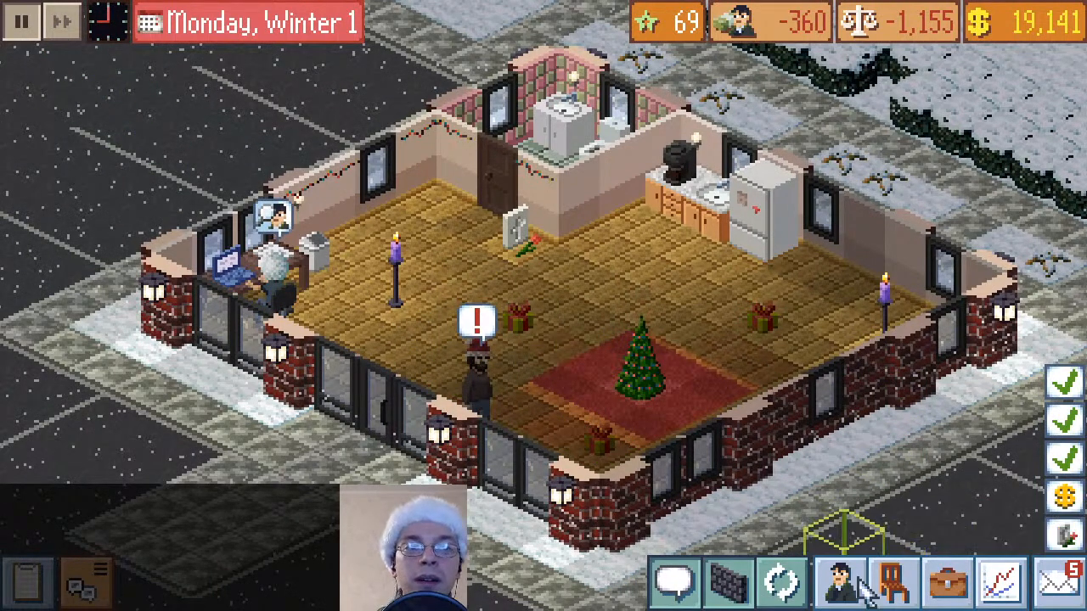
pyautogui.click(890, 582)
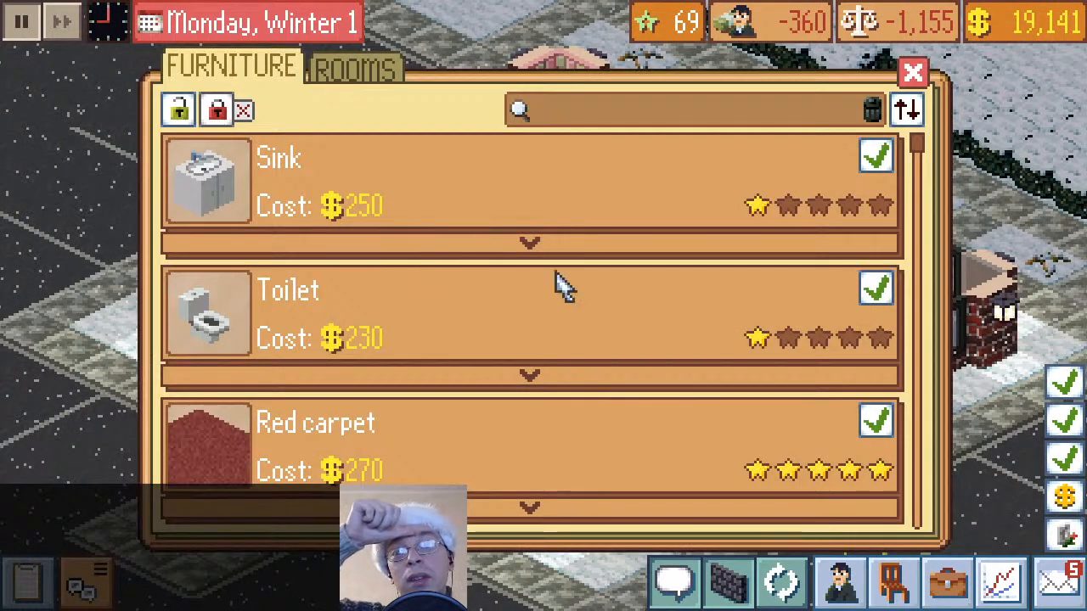
pyautogui.scroll(-10, 671, 359)
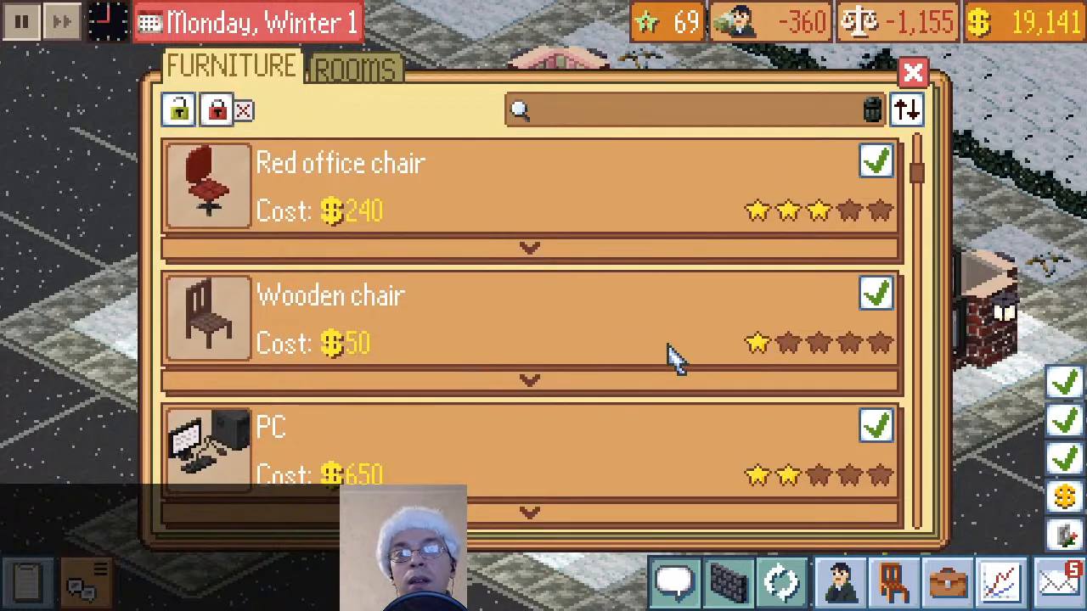
pyautogui.scroll(-3, 671, 358)
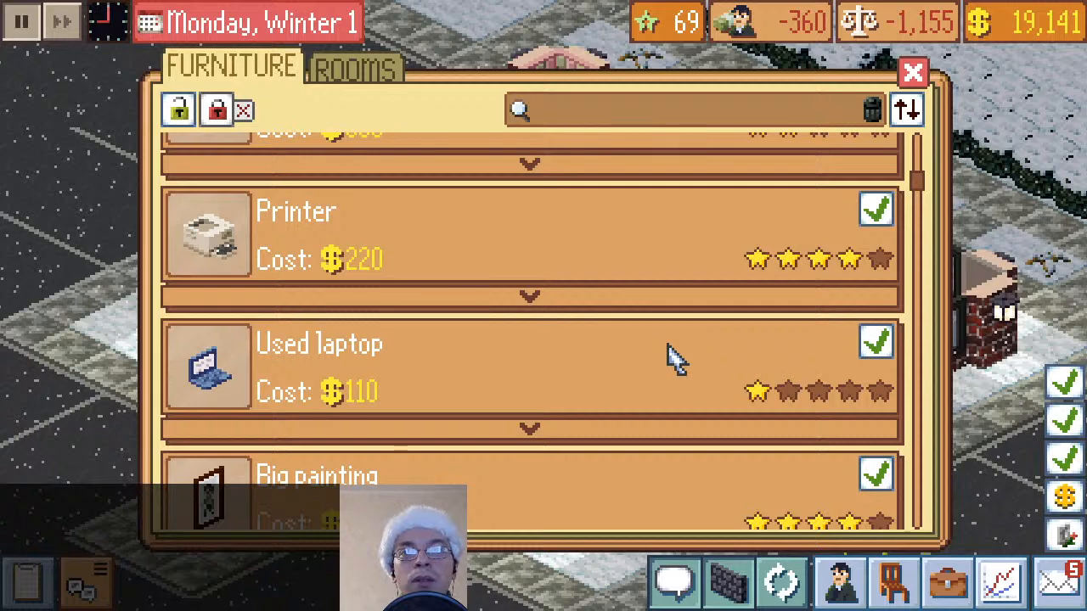
pyautogui.scroll(-6, 671, 358)
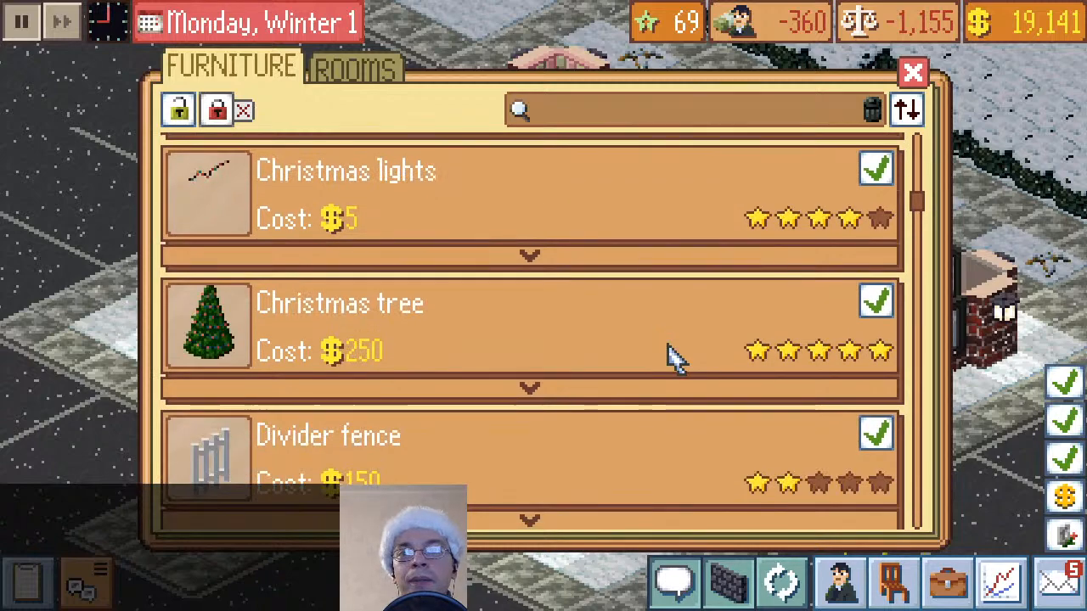
pyautogui.scroll(-8, 671, 358)
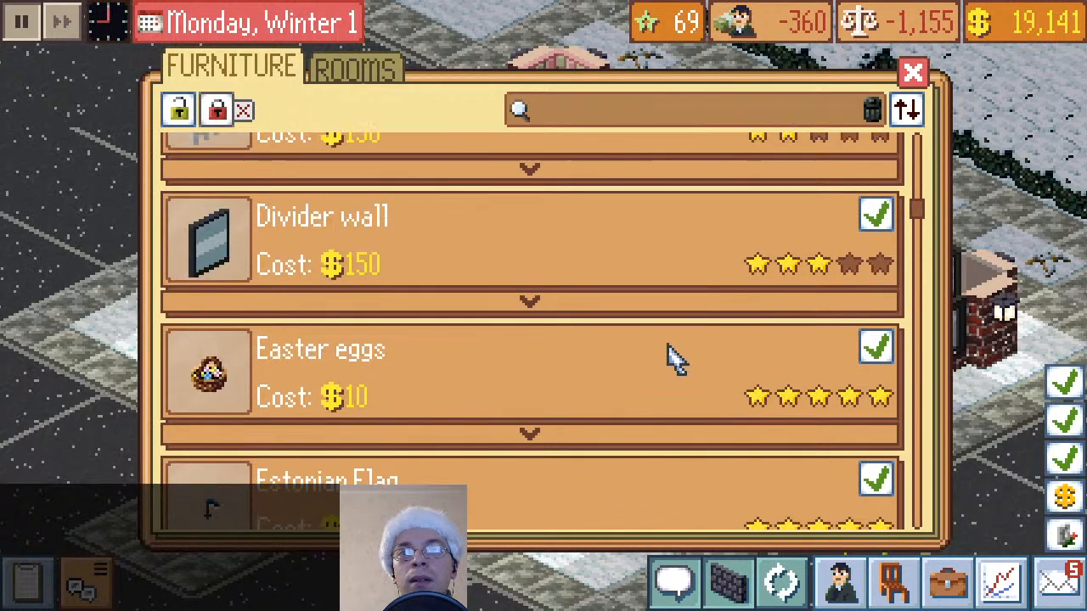
pyautogui.scroll(-5, 670, 359)
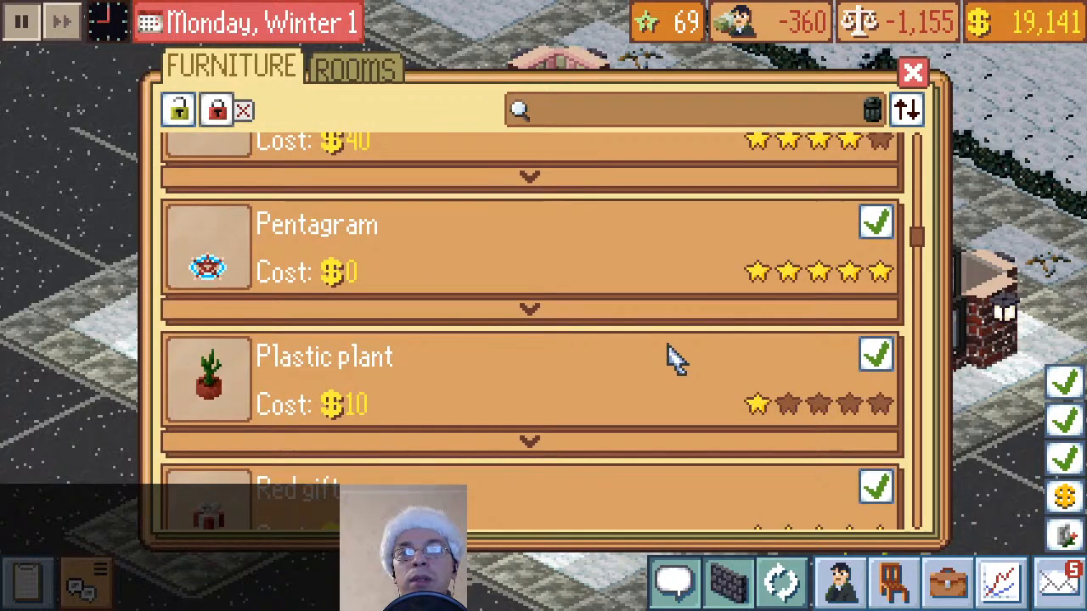
pyautogui.scroll(-4, 670, 358)
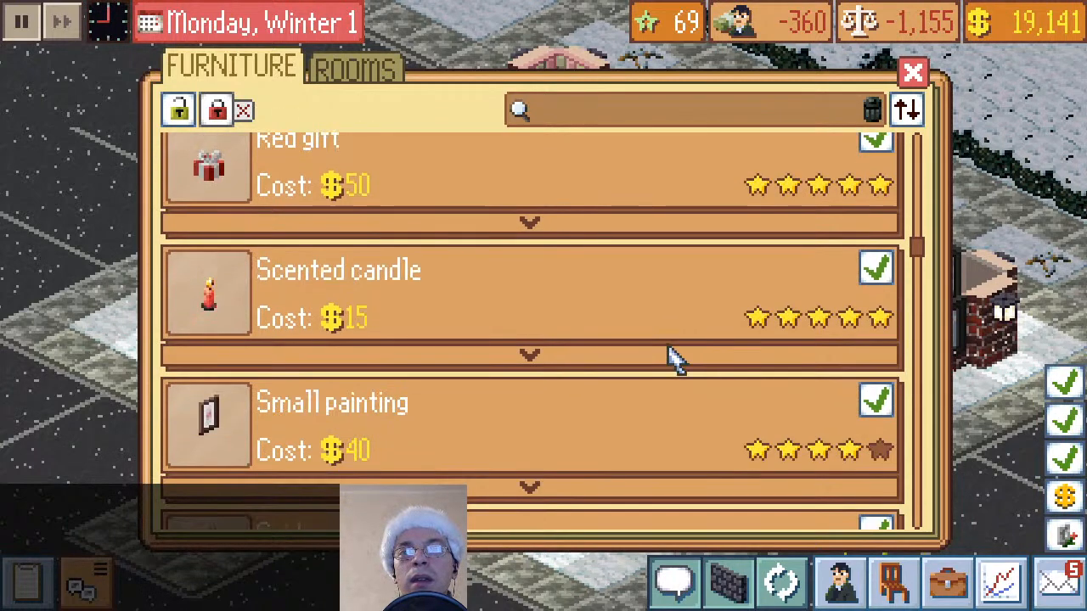
pyautogui.click(881, 281)
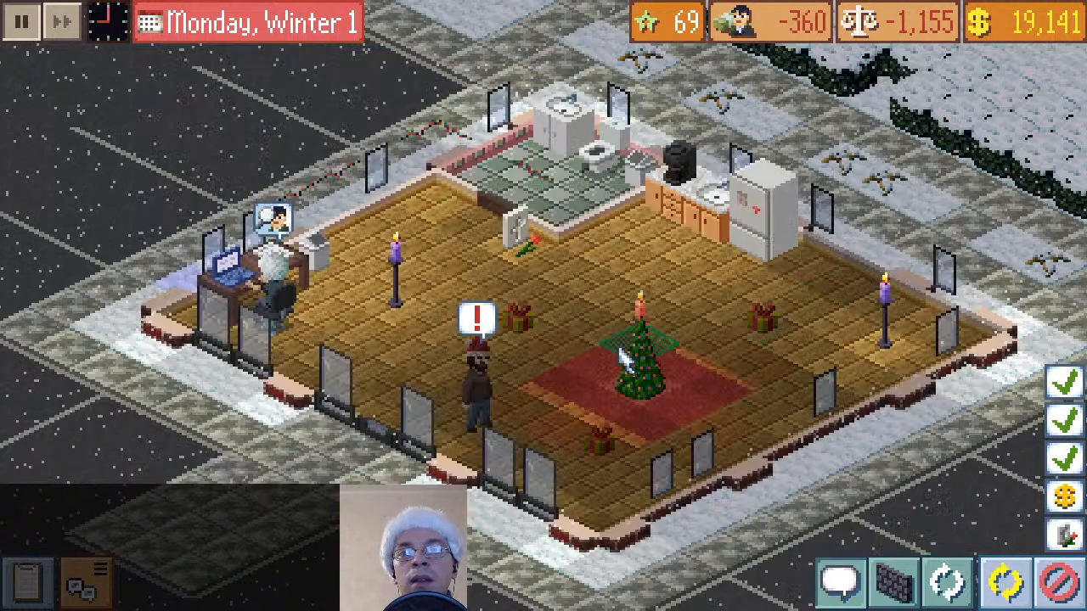
pyautogui.click(618, 265)
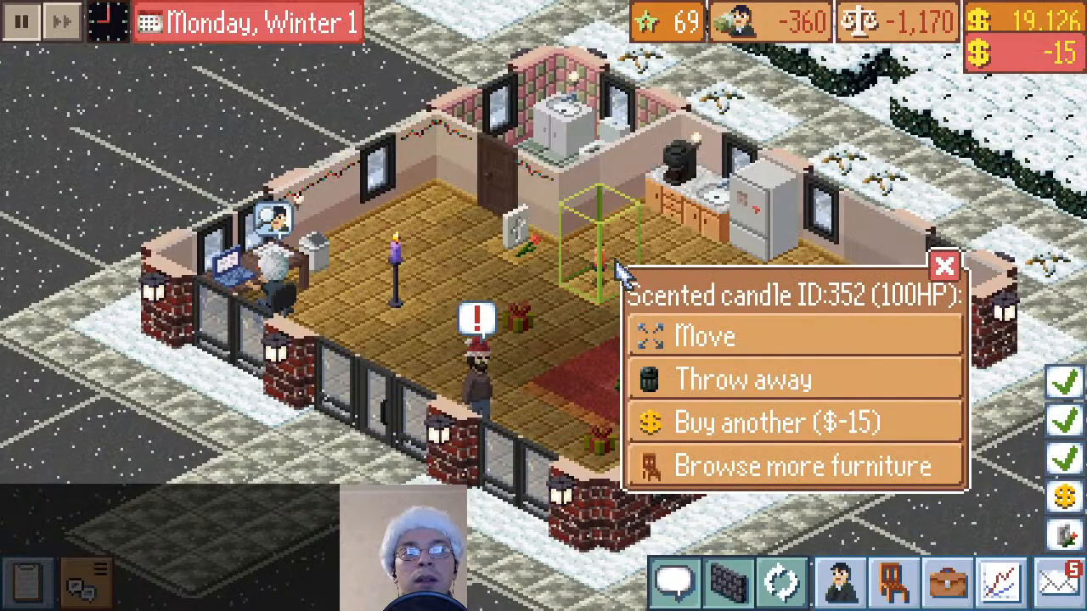
pyautogui.click(947, 275)
# Buy two wreaths from the furniture catalogue and hang them side by side on the wall between the two windows beyond the fridge
pyautogui.click(891, 581)
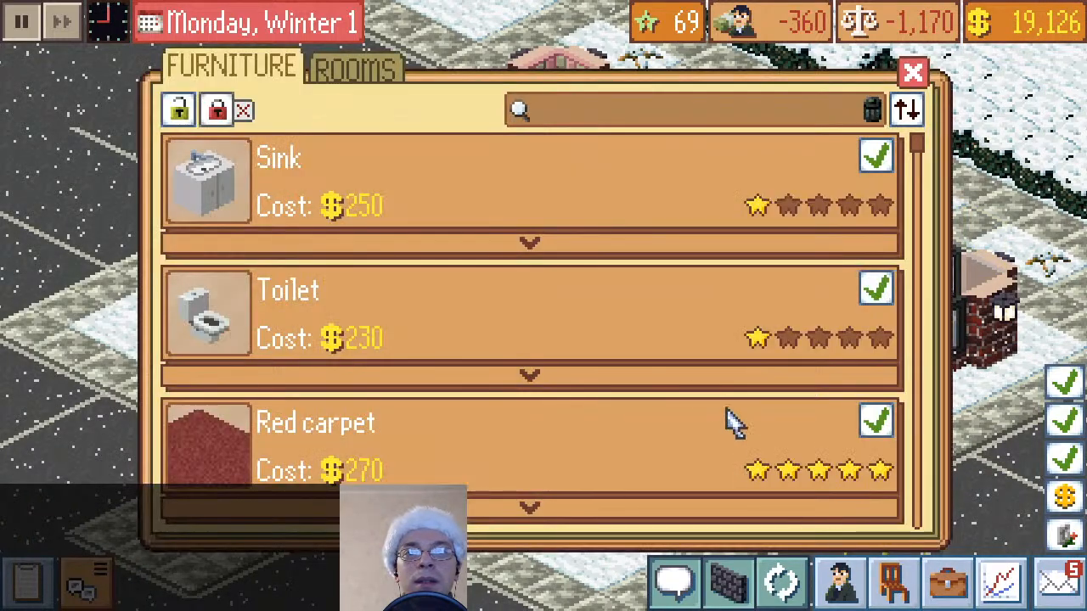
pyautogui.scroll(-15, 696, 396)
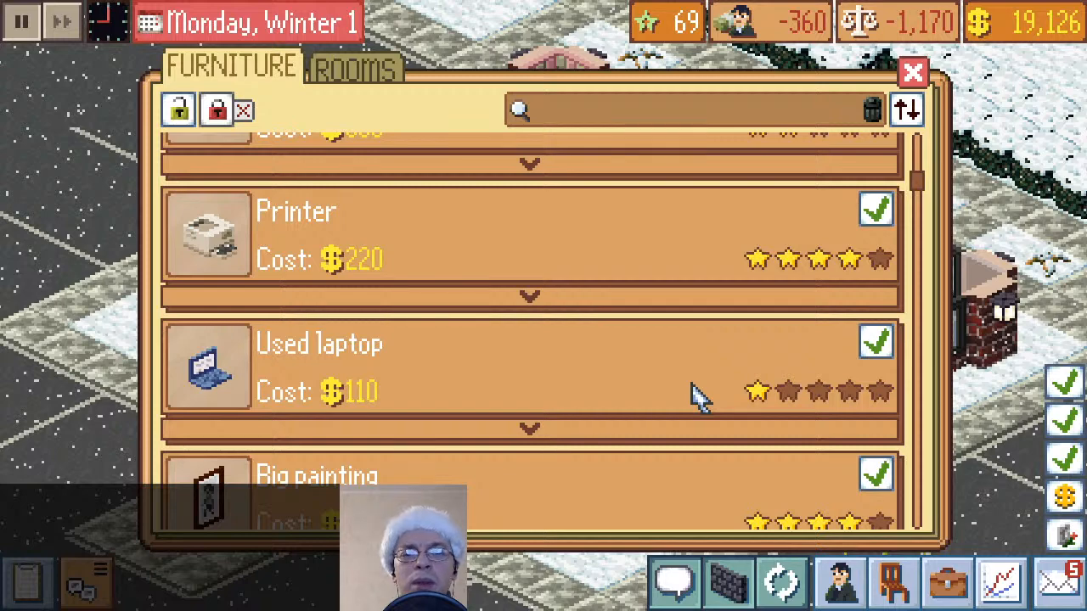
pyautogui.scroll(-10, 696, 396)
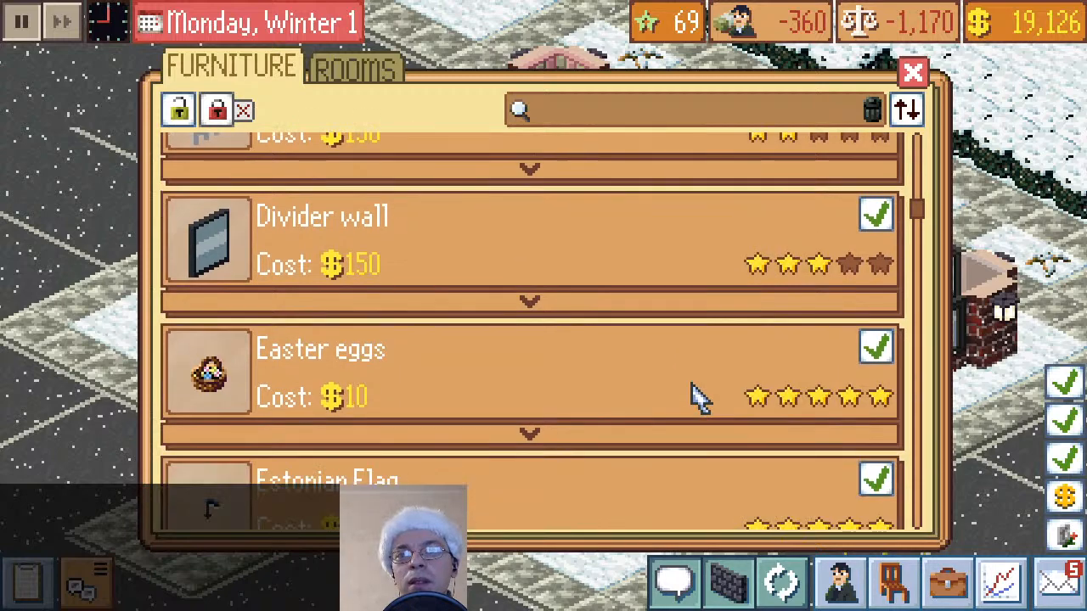
pyautogui.scroll(-7, 696, 396)
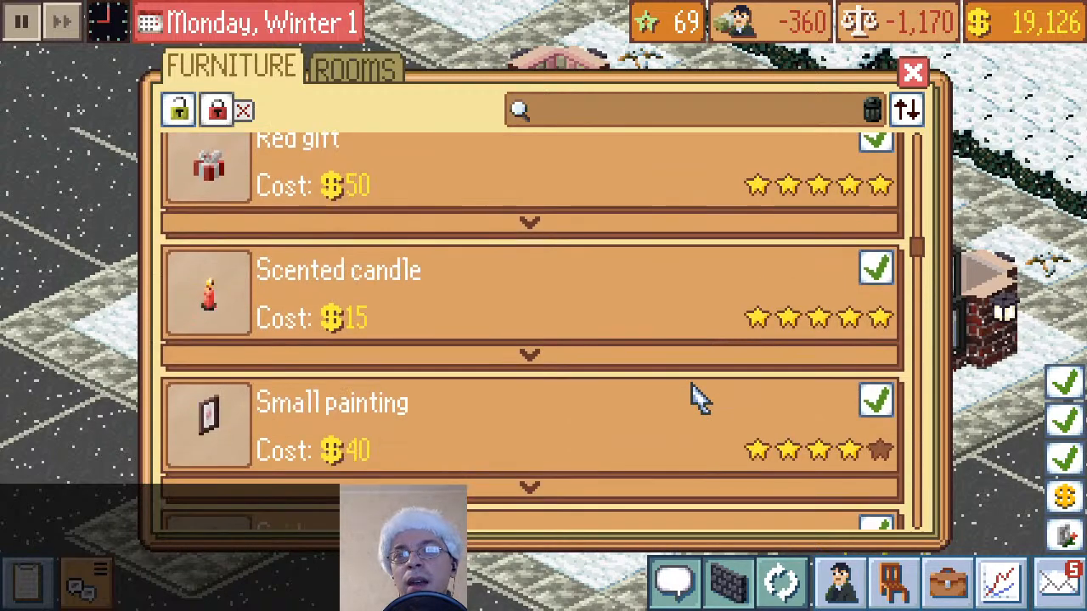
pyautogui.scroll(2, 696, 395)
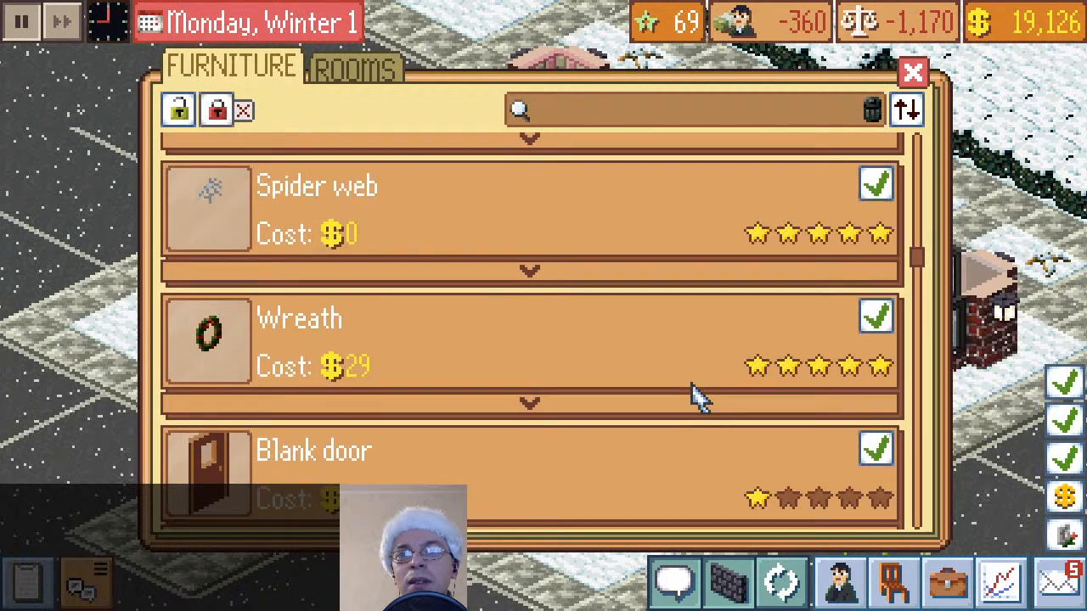
pyautogui.click(910, 331)
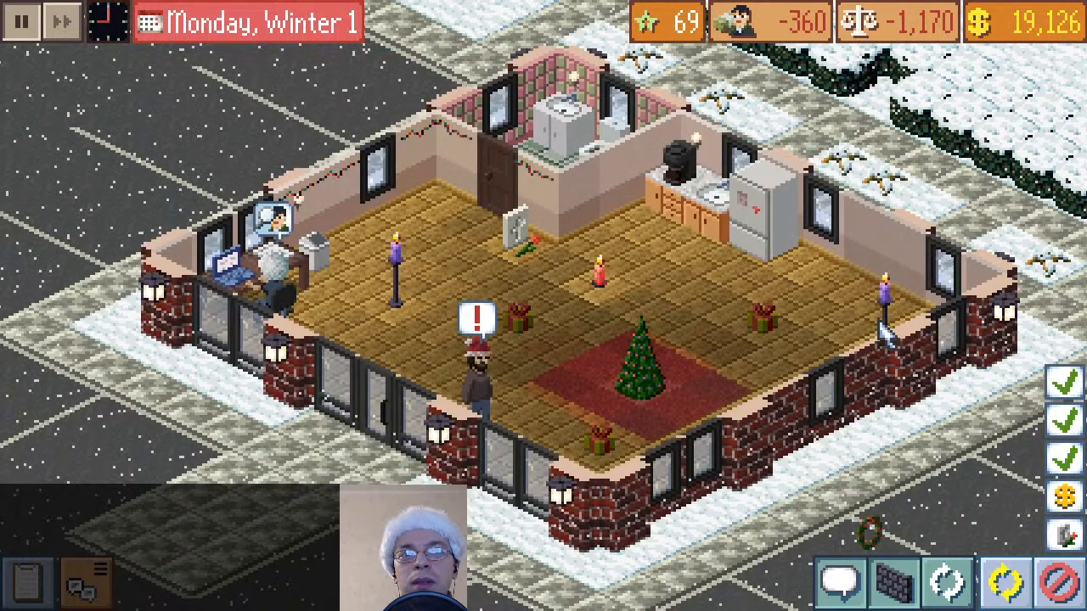
pyautogui.click(861, 264)
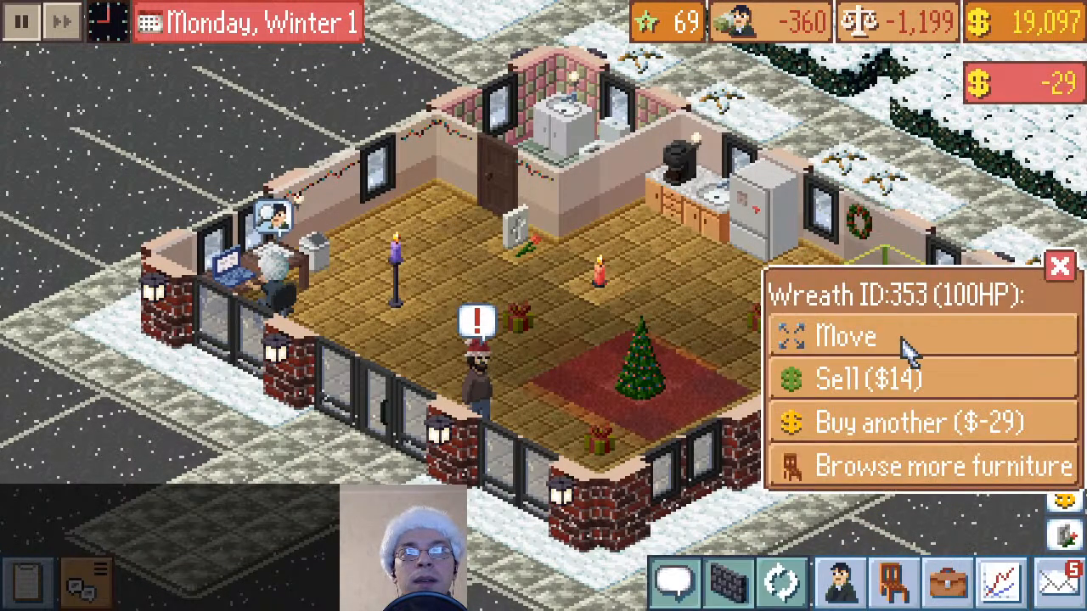
pyautogui.click(892, 429)
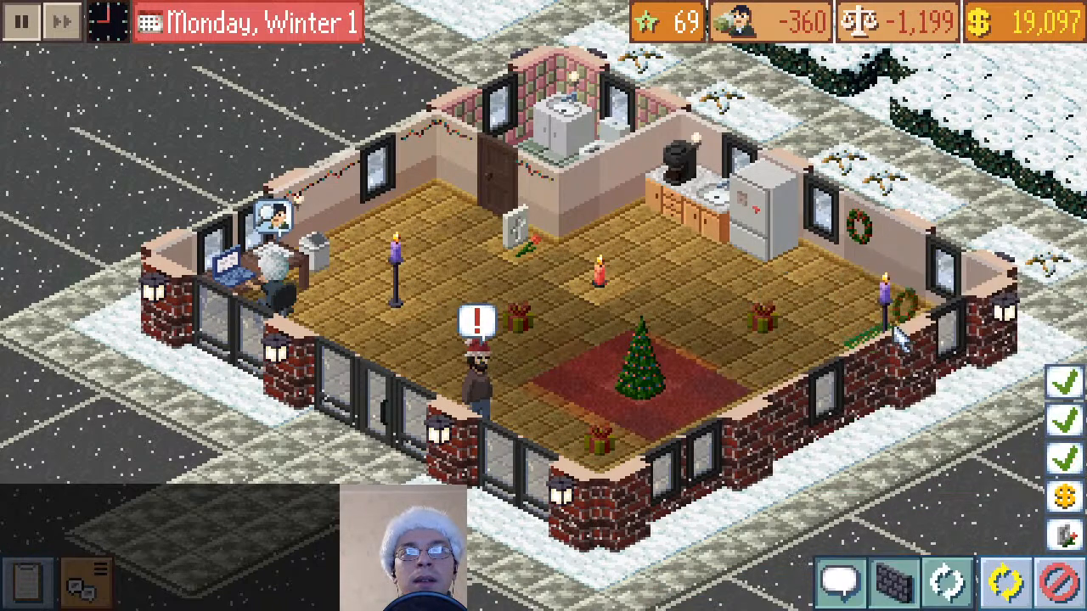
pyautogui.click(896, 304)
pyautogui.click(1060, 262)
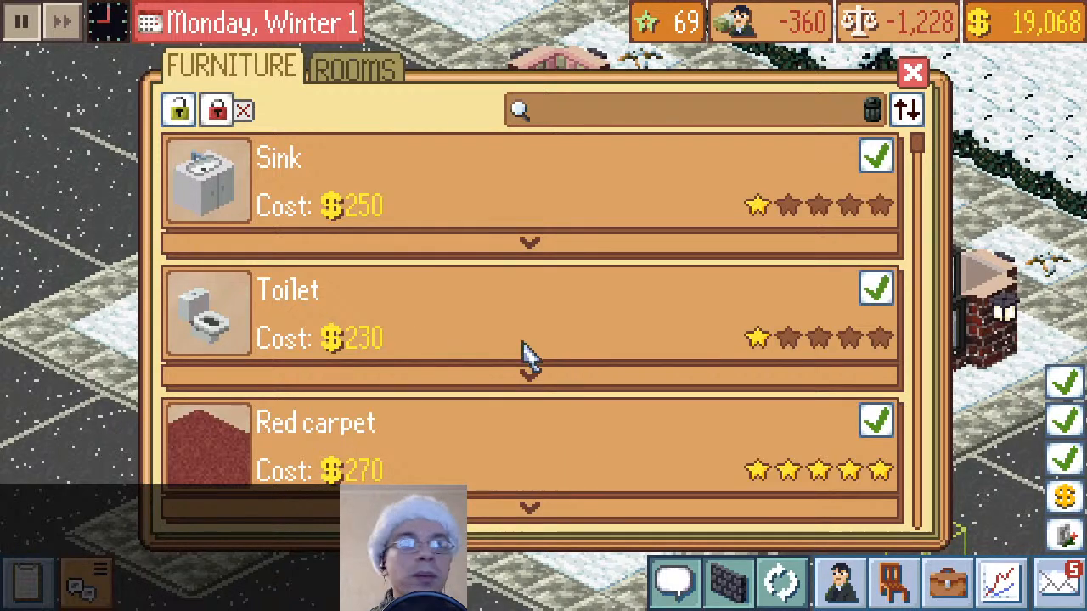
# Buy three red gifts from the furniture catalogue, placing one in front of the fridge, one by the glass entrance and one behind the brick wall
pyautogui.scroll(-5, 524, 355)
pyautogui.scroll(-3, 527, 348)
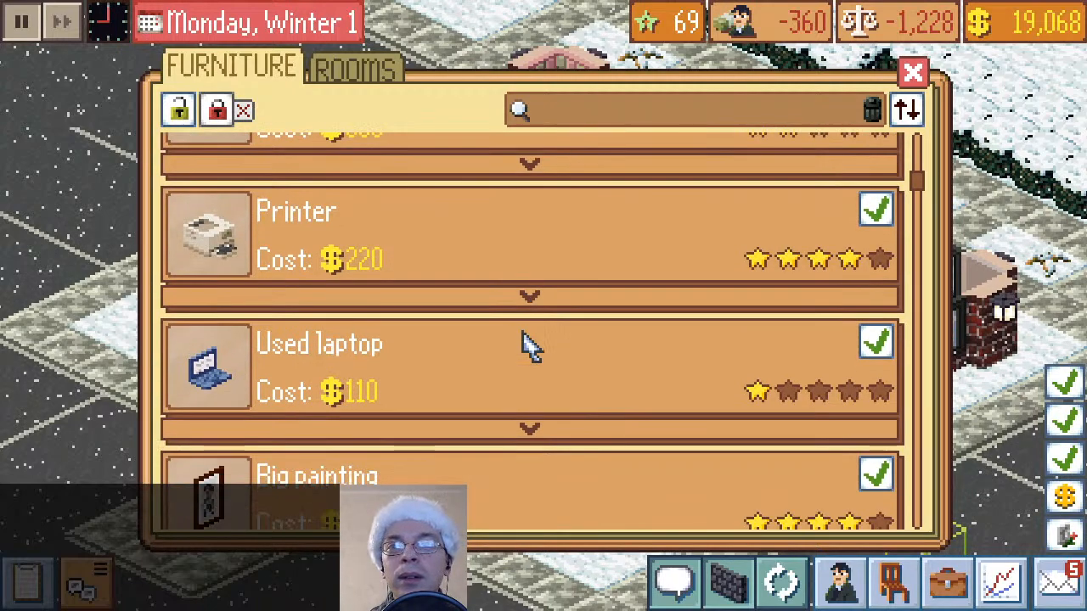
pyautogui.scroll(-10, 527, 347)
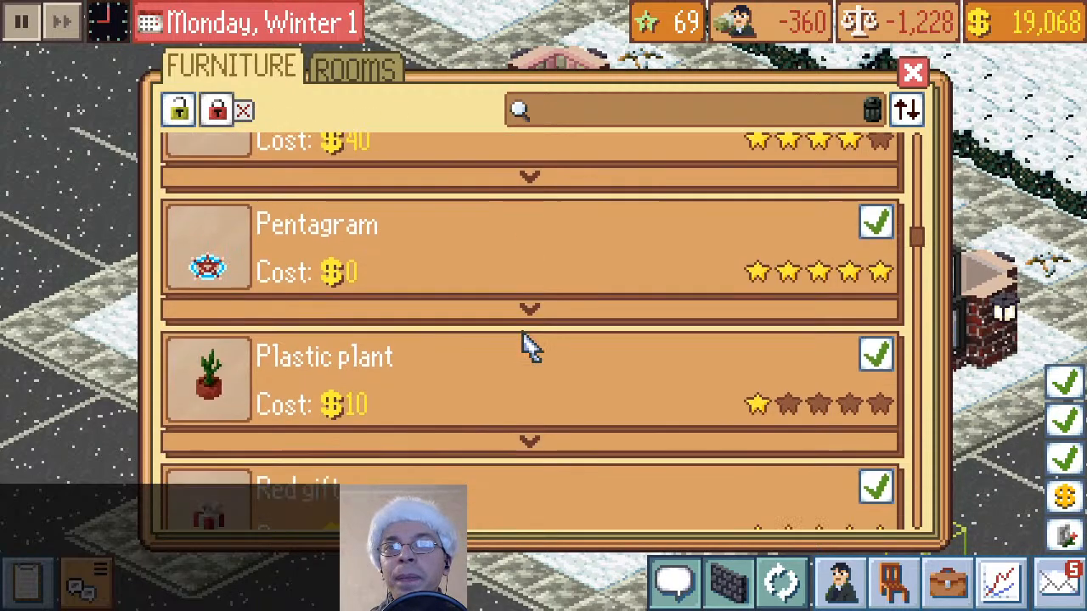
pyautogui.scroll(-6, 526, 346)
pyautogui.scroll(4, 526, 346)
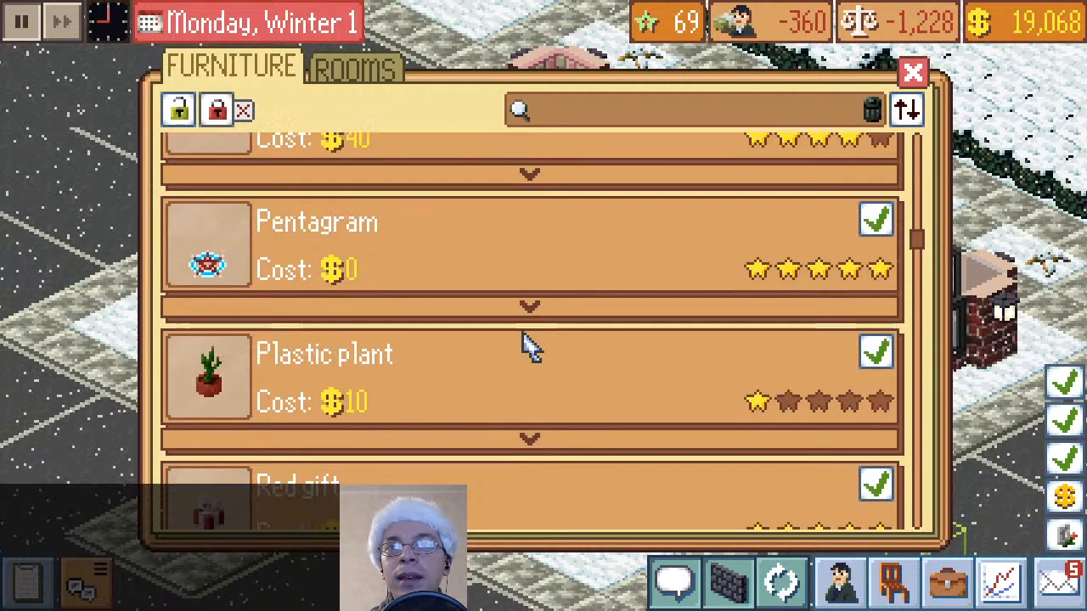
pyautogui.click(876, 489)
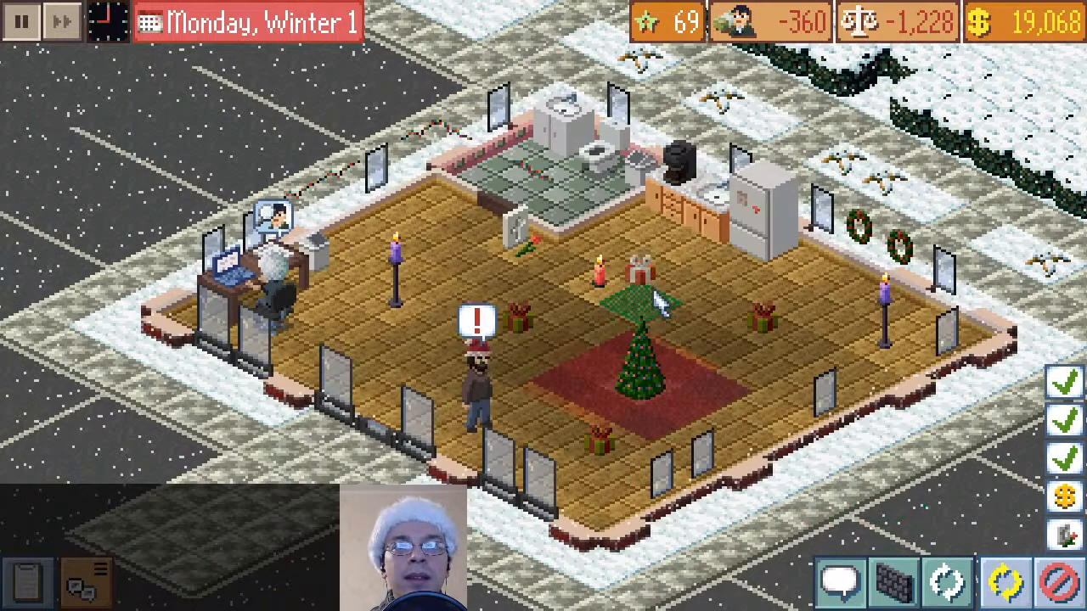
pyautogui.click(764, 307)
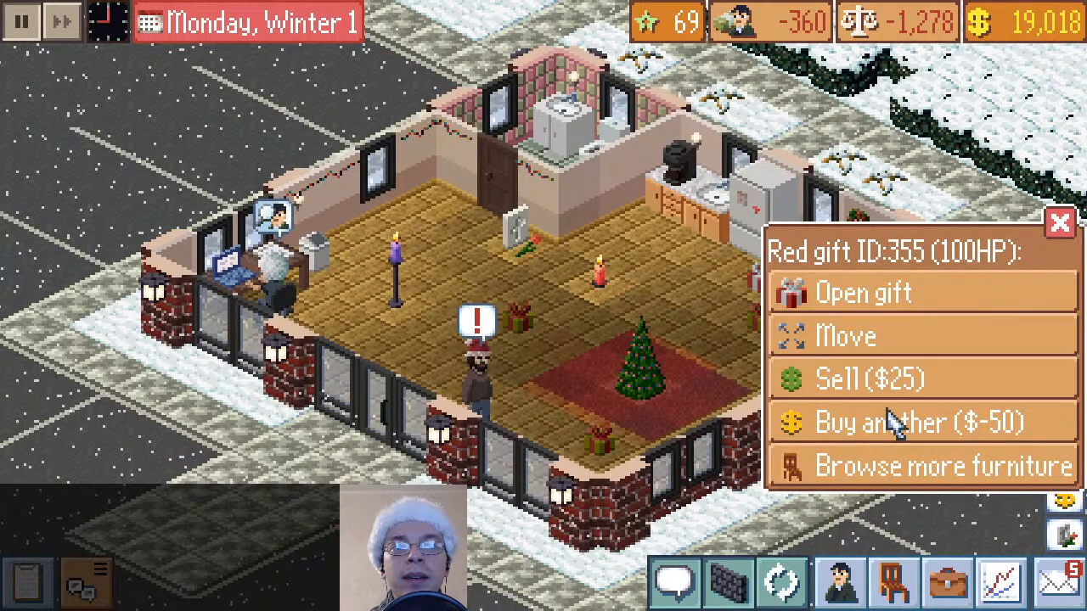
pyautogui.click(891, 422)
pyautogui.click(391, 382)
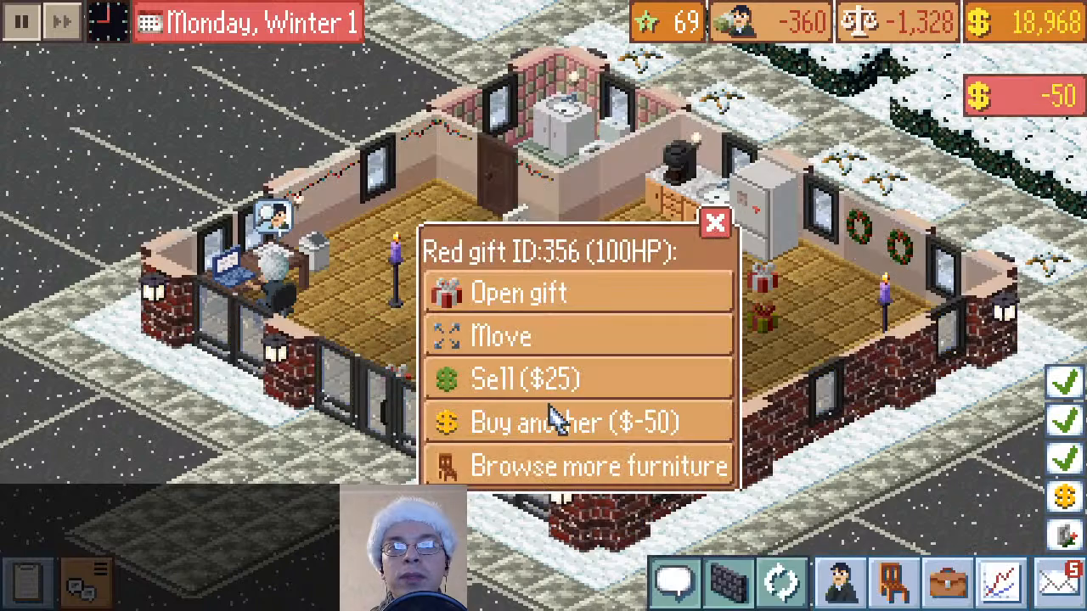
pyautogui.click(625, 420)
pyautogui.click(836, 382)
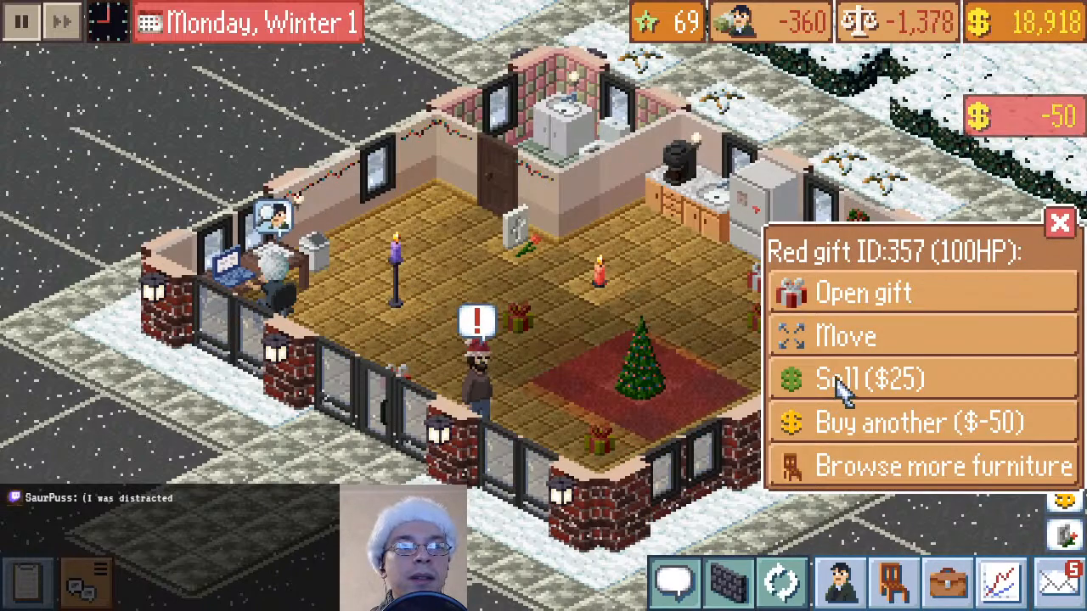
pyautogui.click(1057, 222)
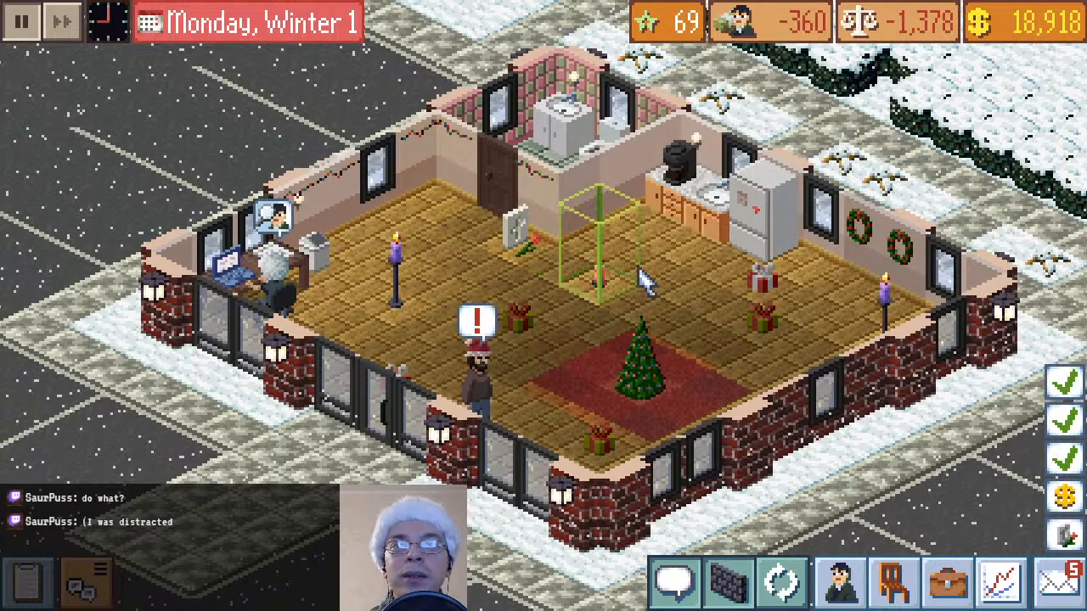
pyautogui.click(889, 584)
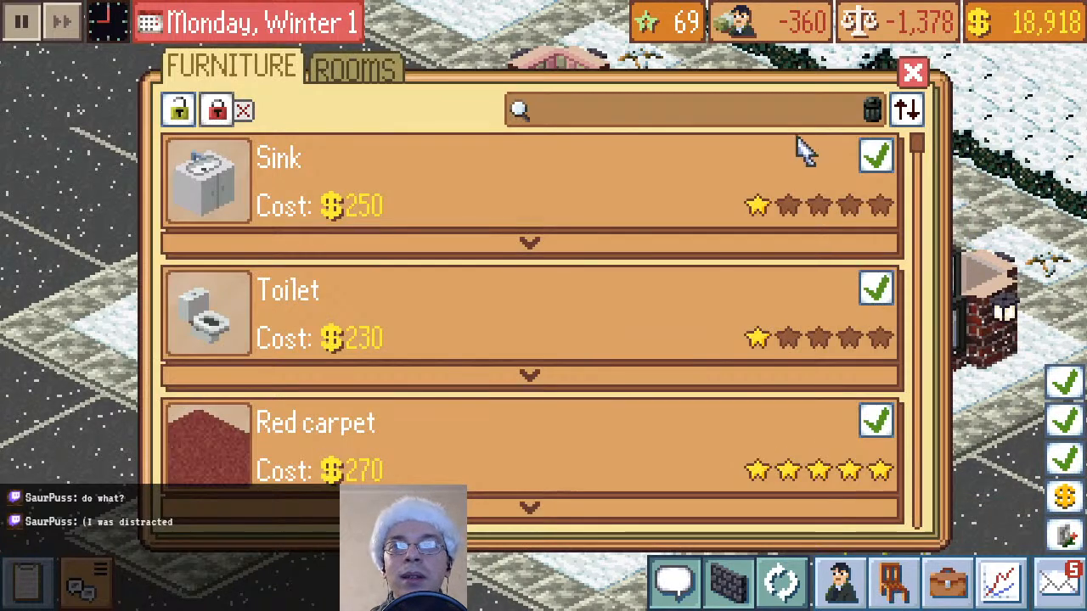
pyautogui.scroll(-5, 687, 251)
pyautogui.scroll(-10, 688, 251)
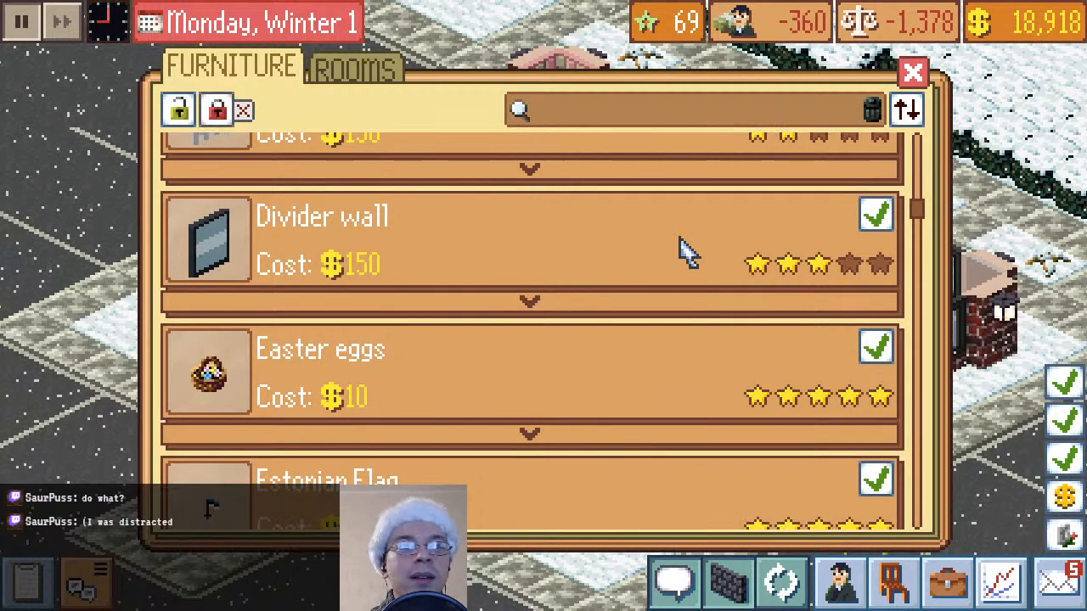
pyautogui.scroll(-5, 688, 251)
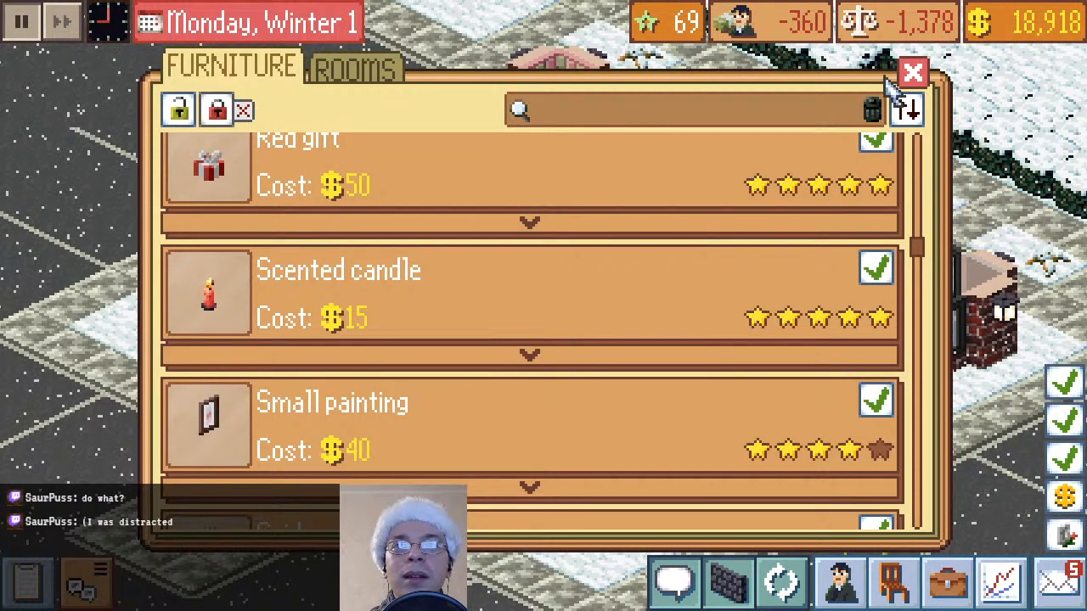
pyautogui.click(911, 74)
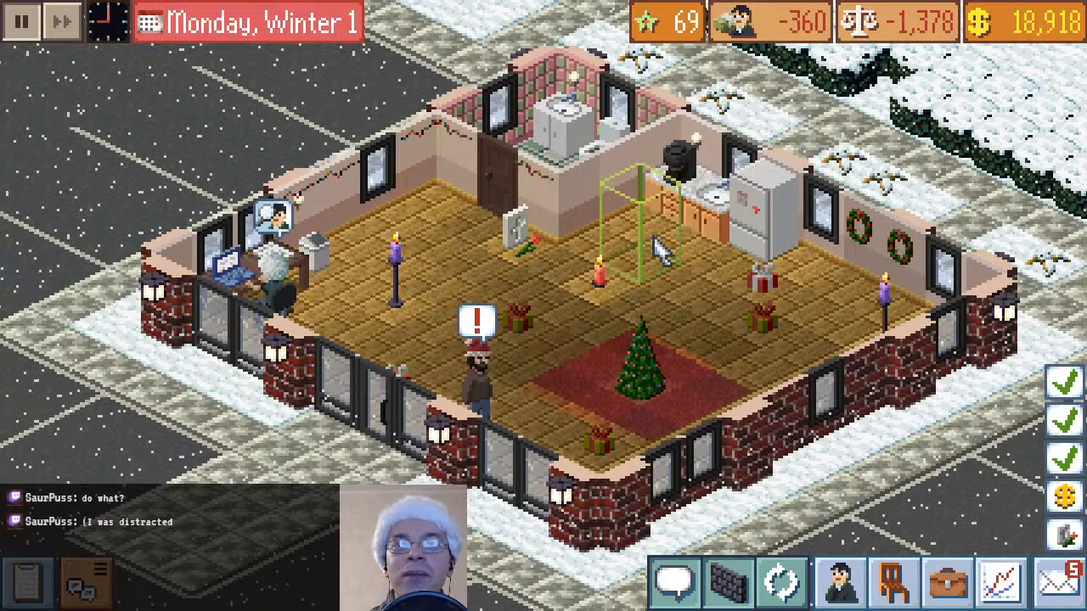
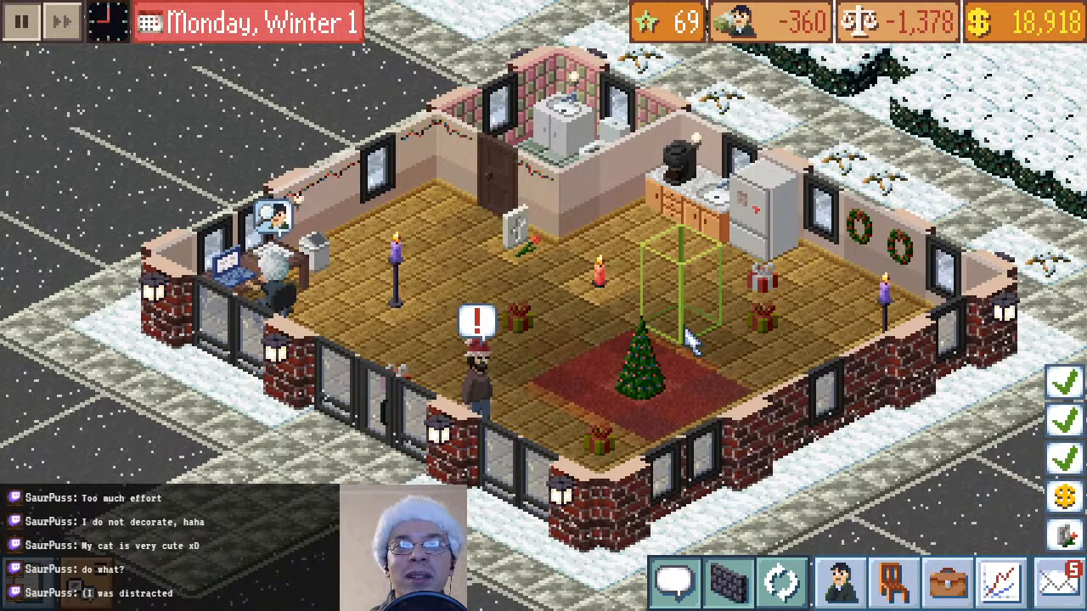
# Look through the whole furniture catalogue for pieces to add to the room, and close it without buying anything
pyautogui.click(891, 584)
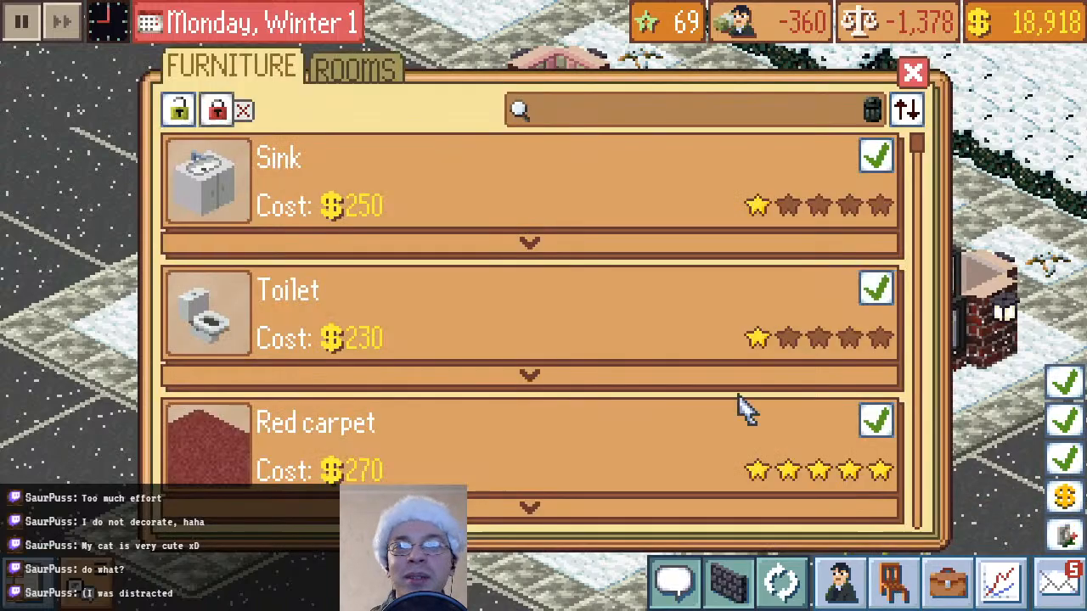
pyautogui.scroll(-15, 589, 311)
pyautogui.scroll(-20, 592, 311)
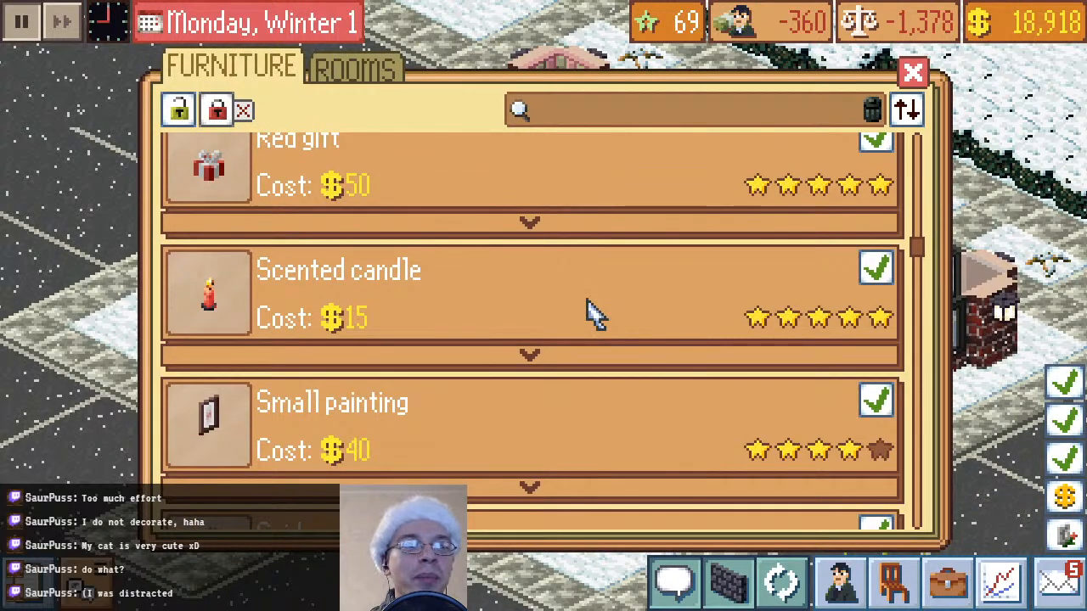
pyautogui.scroll(-8, 592, 312)
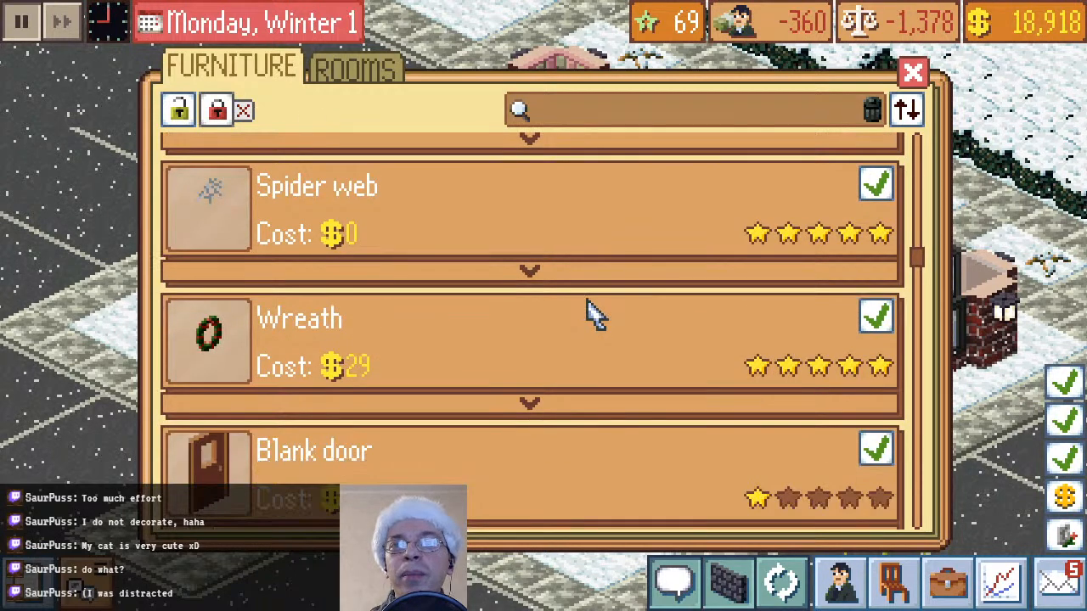
pyautogui.scroll(-5, 592, 313)
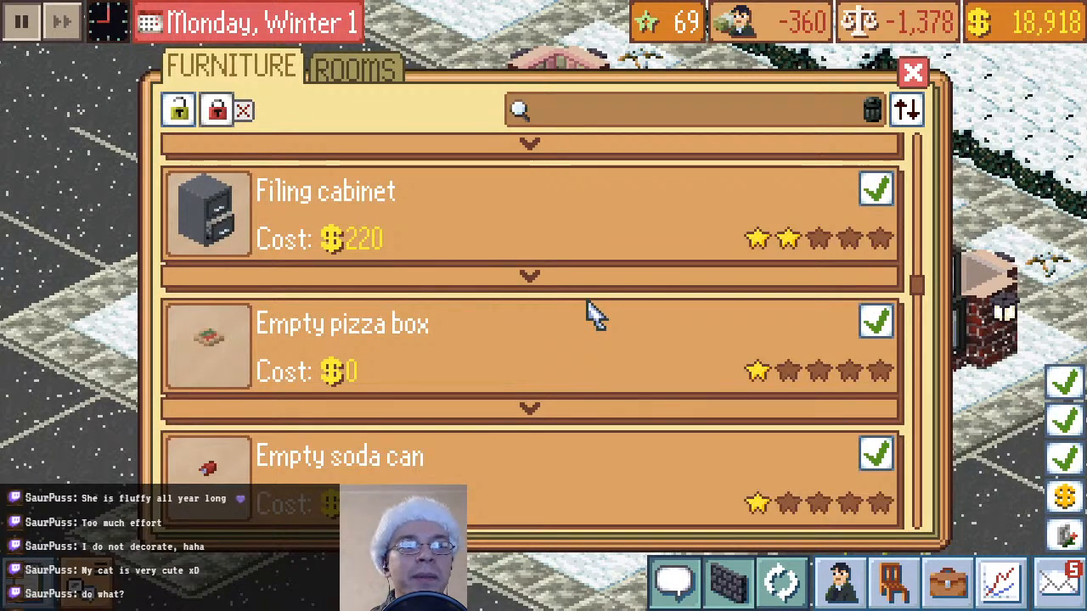
pyautogui.scroll(-3, 592, 312)
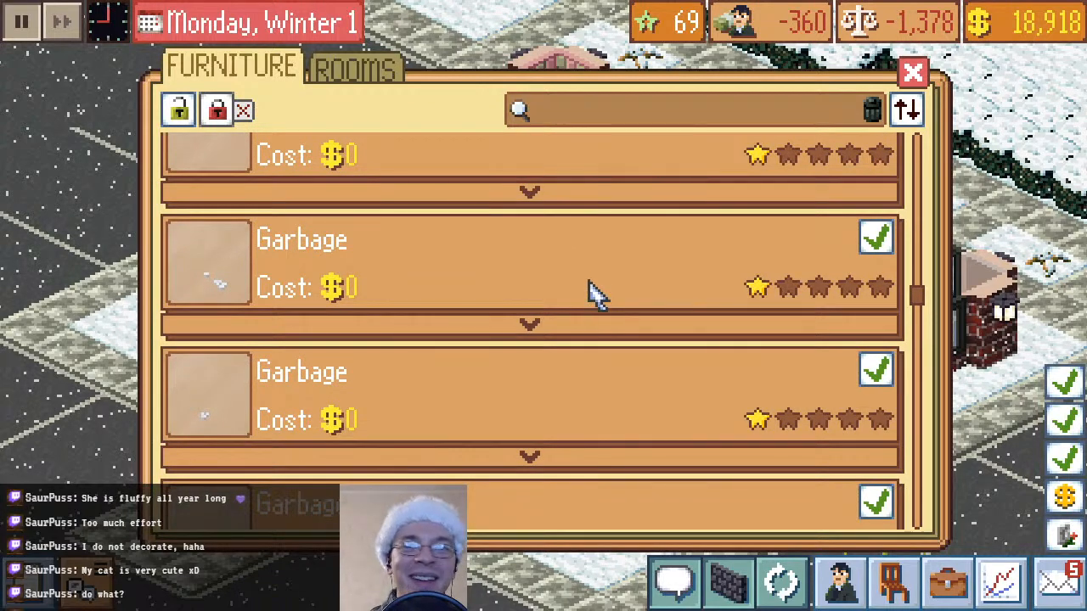
pyautogui.scroll(-2, 592, 291)
pyautogui.scroll(-4, 592, 291)
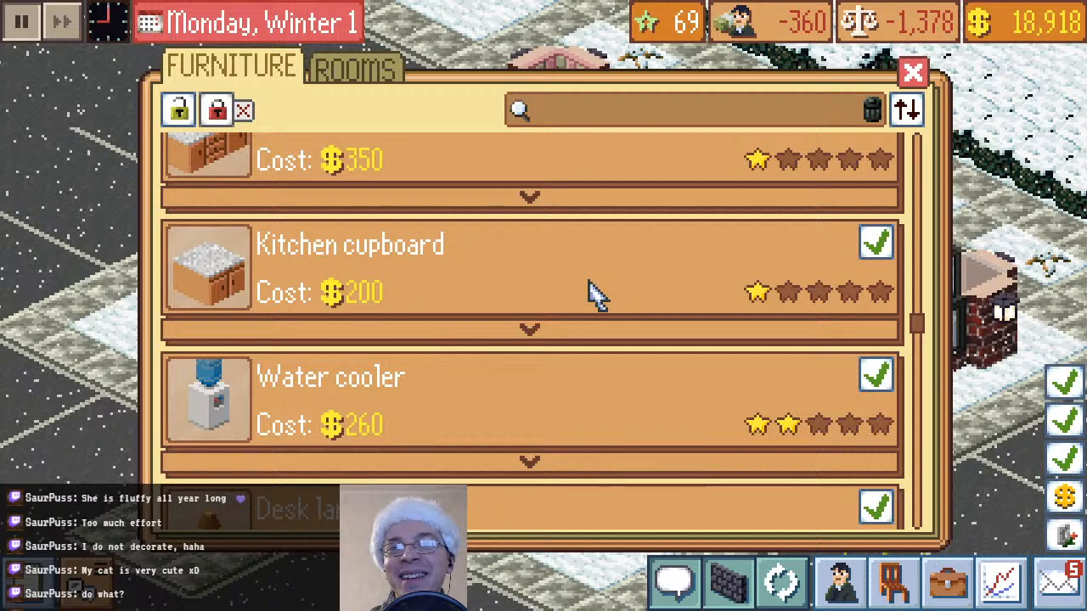
pyautogui.scroll(-3, 592, 291)
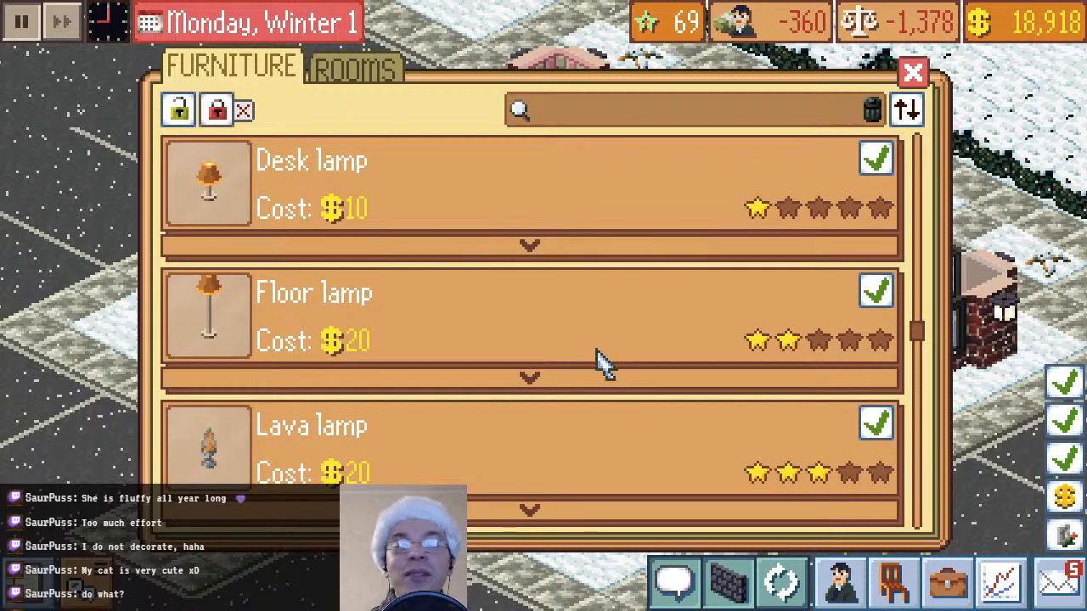
pyautogui.scroll(-6, 598, 360)
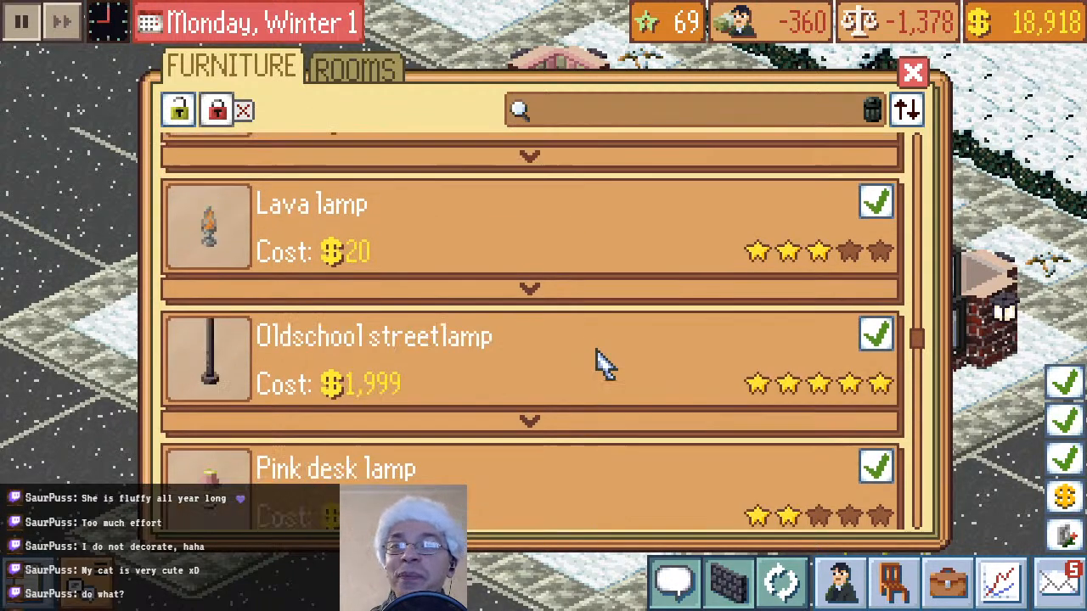
pyautogui.scroll(-6, 600, 364)
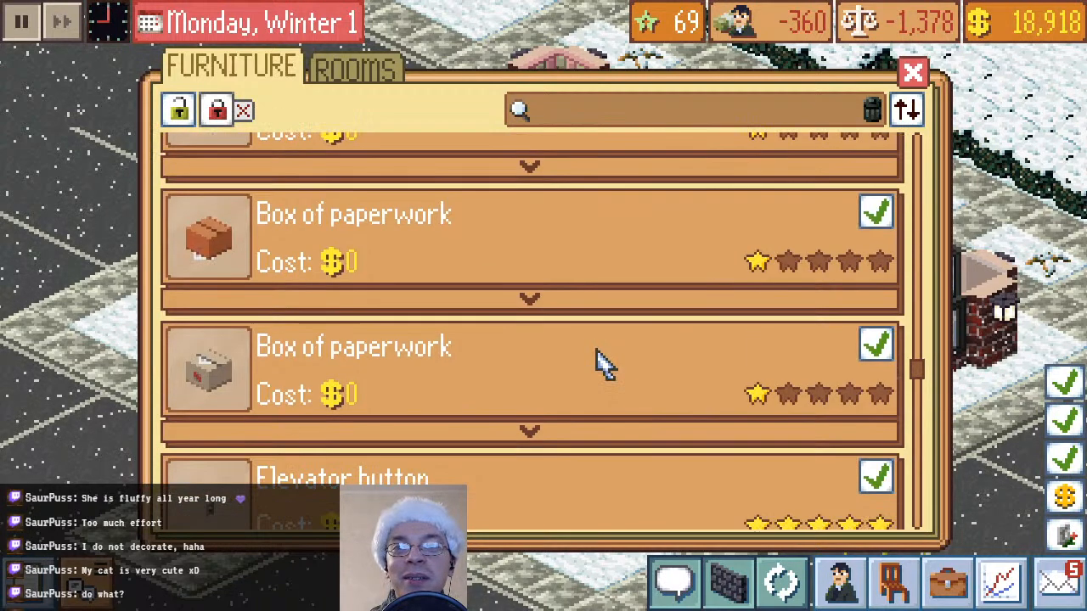
pyautogui.scroll(-6, 597, 360)
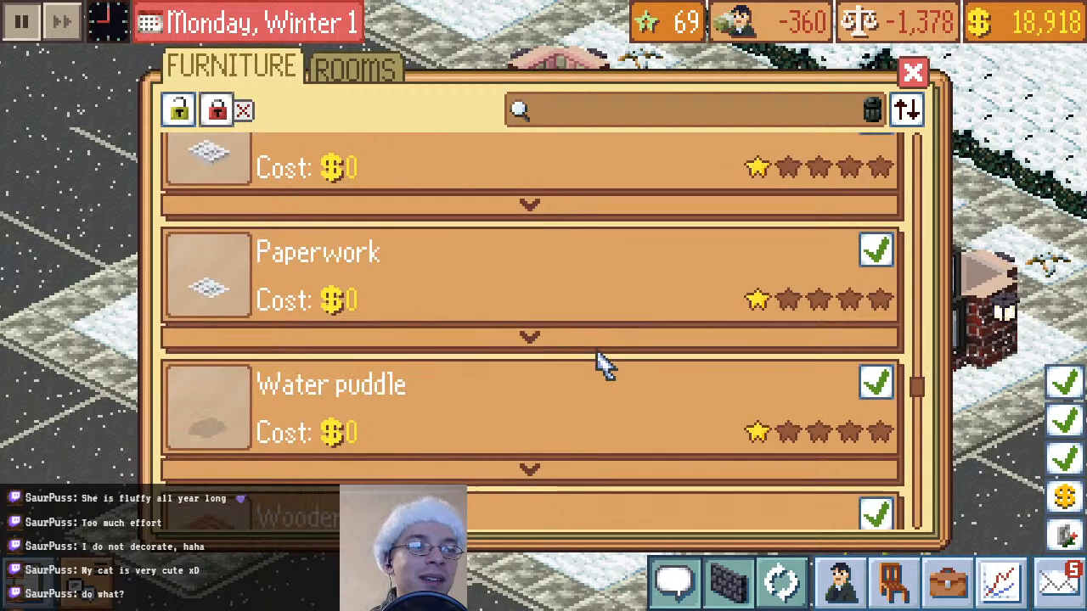
pyautogui.scroll(-3, 597, 360)
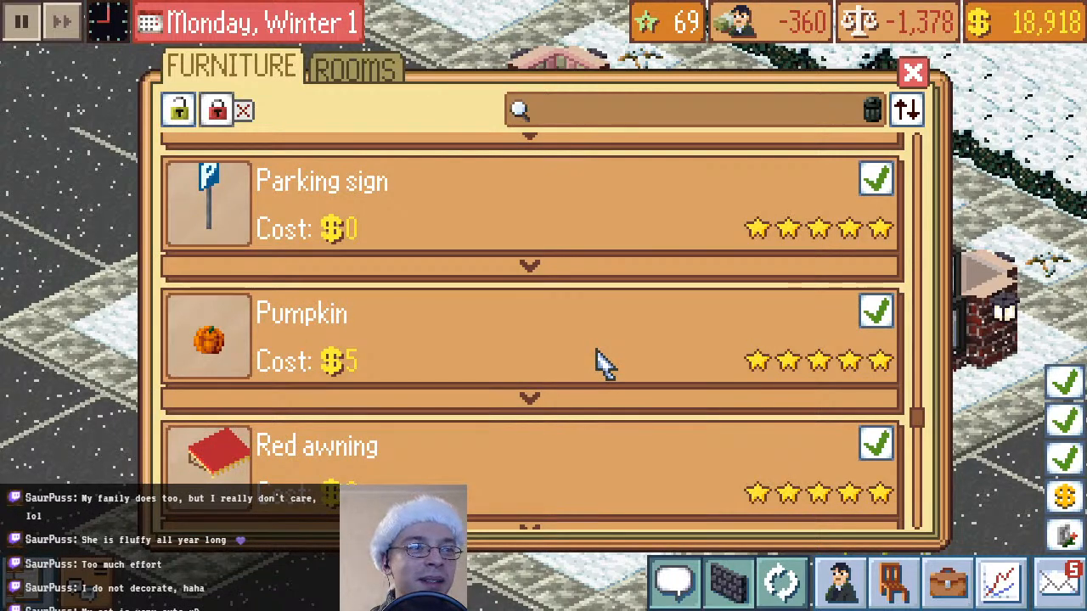
pyautogui.scroll(-6, 601, 364)
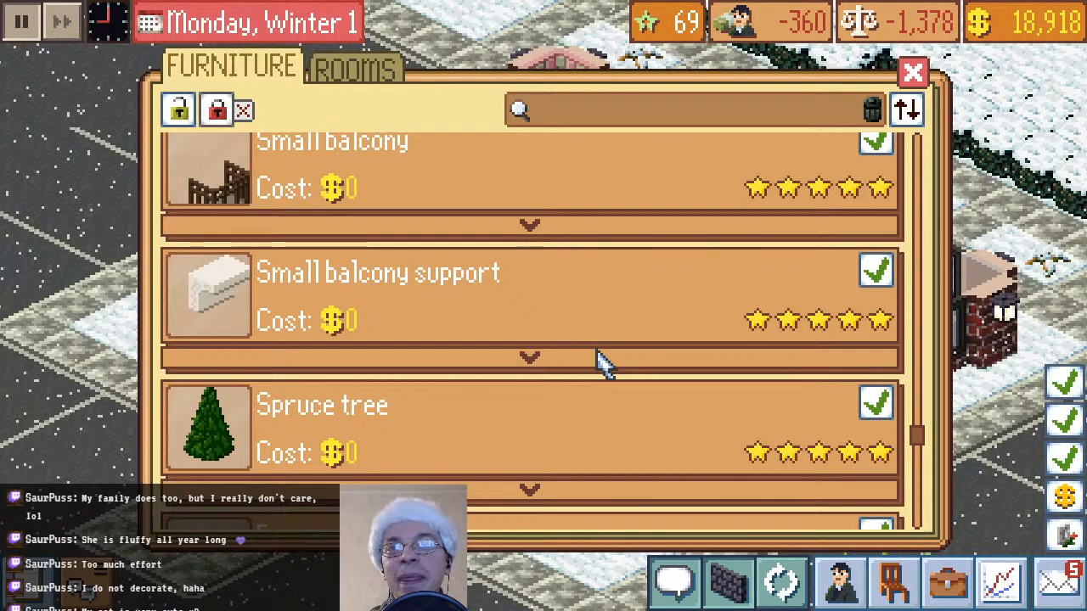
pyautogui.scroll(-10, 597, 360)
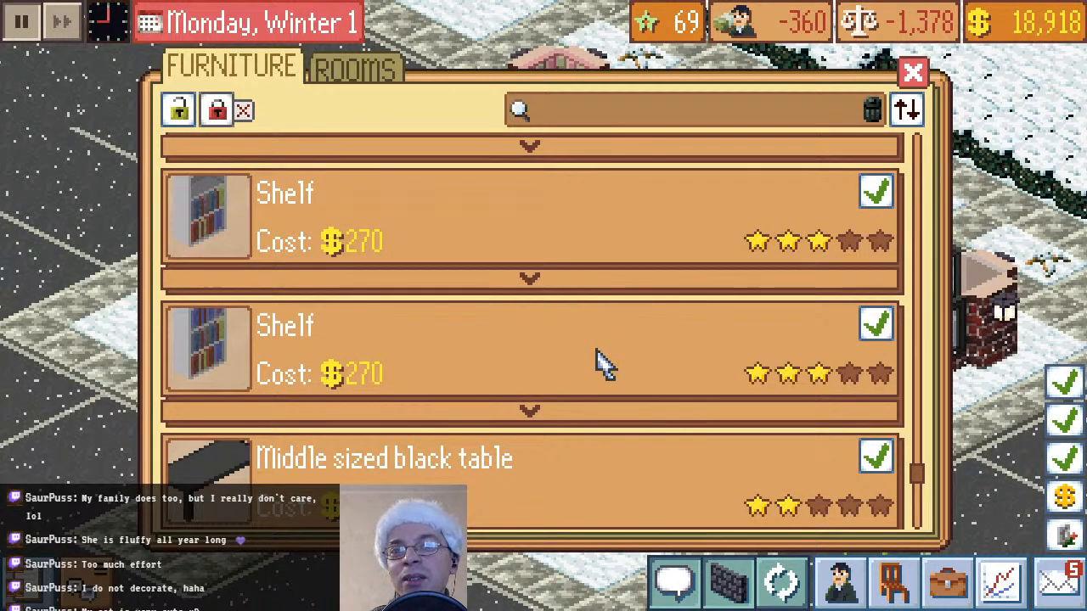
pyautogui.scroll(-6, 598, 360)
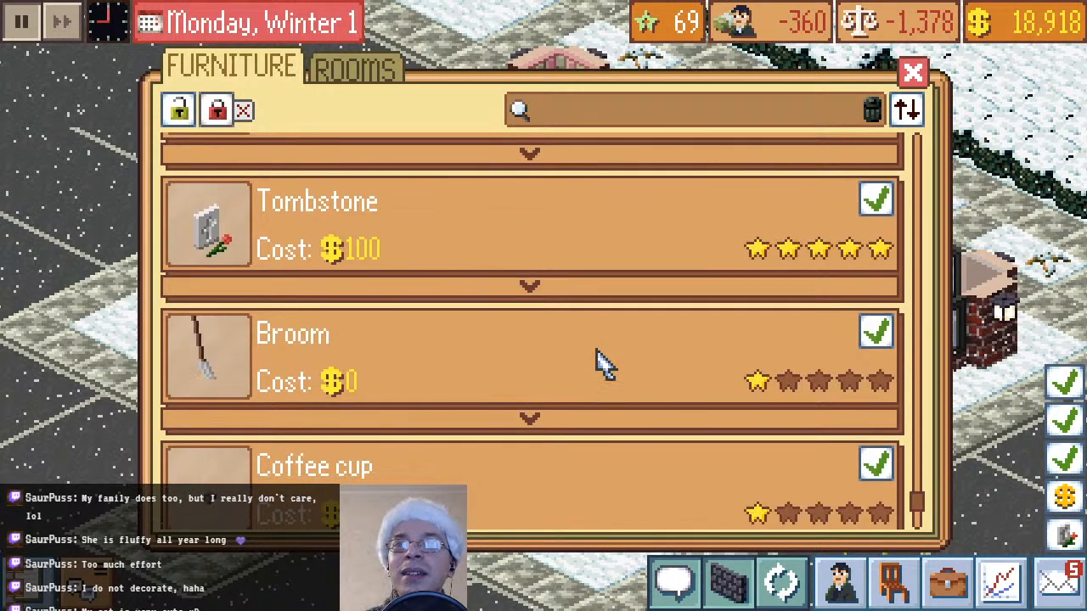
pyautogui.scroll(-4, 600, 363)
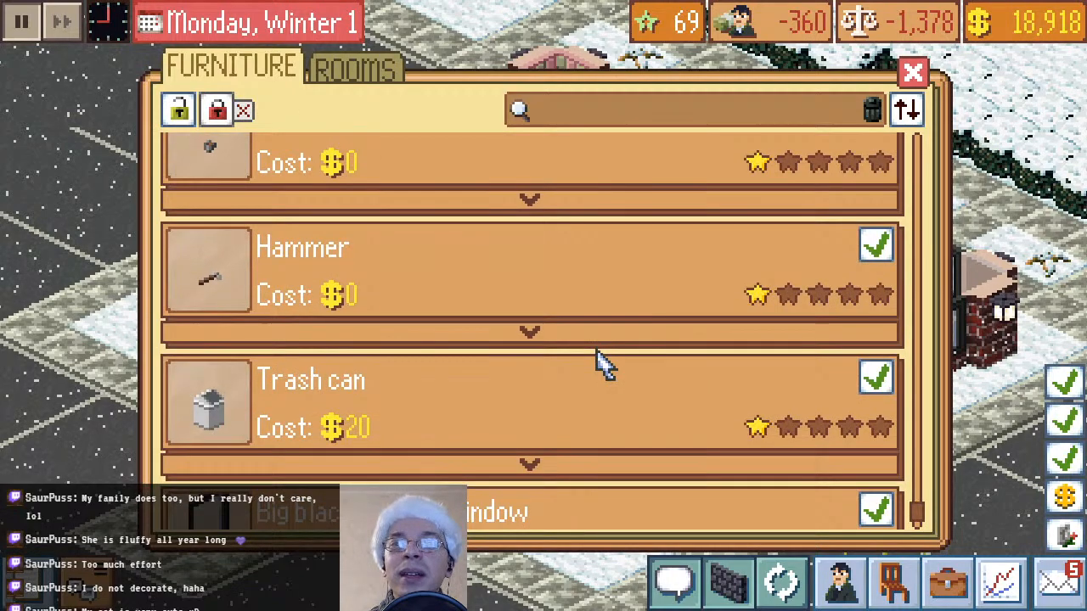
pyautogui.scroll(-3, 601, 364)
pyautogui.scroll(20, 600, 363)
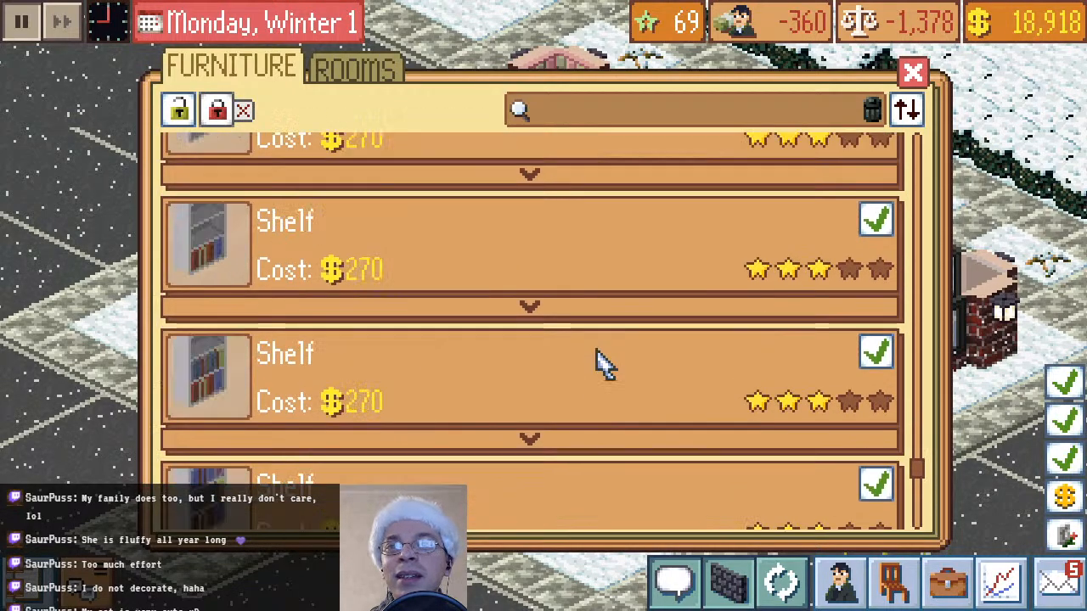
pyautogui.scroll(10, 601, 364)
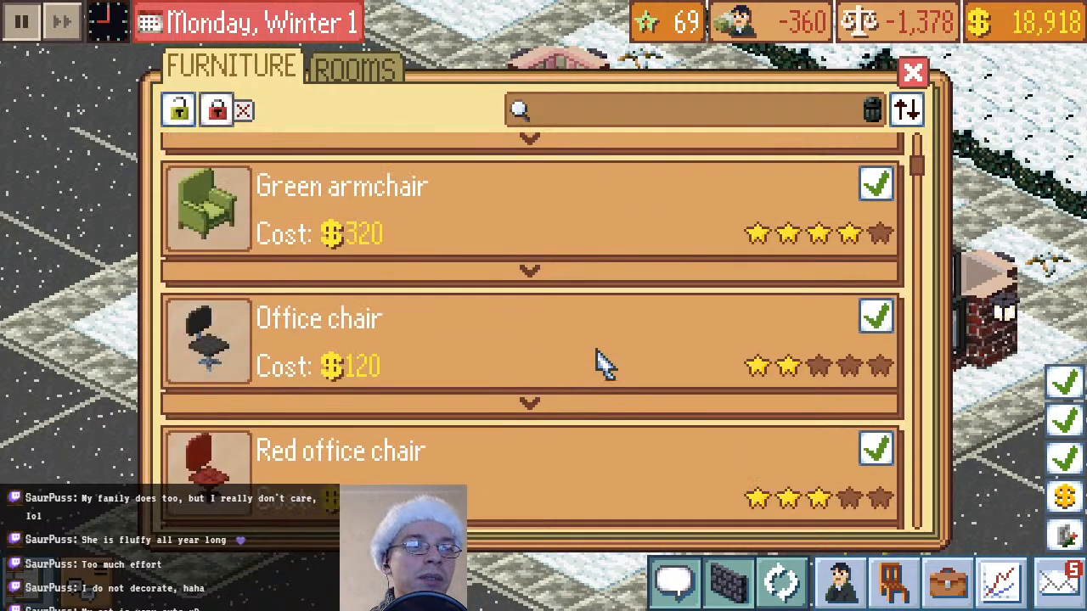
pyautogui.click(915, 73)
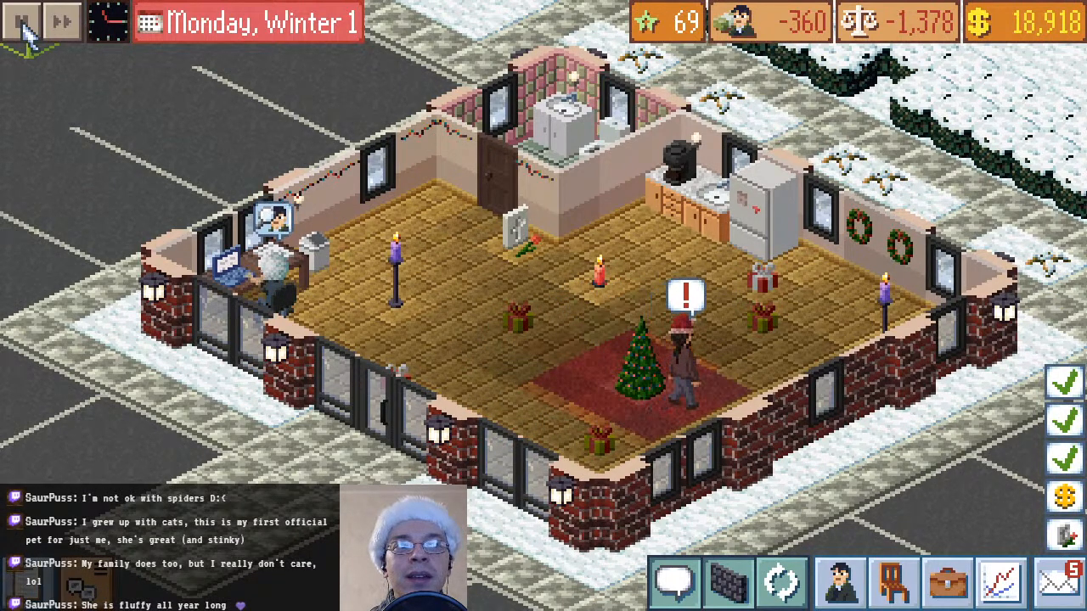
pyautogui.click(24, 27)
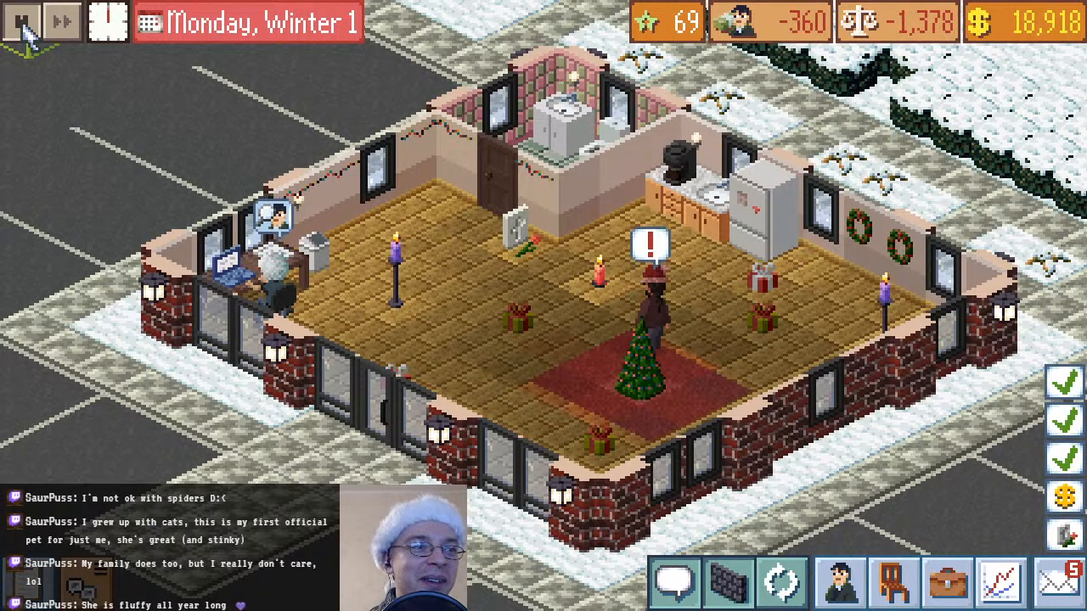
pyautogui.click(23, 23)
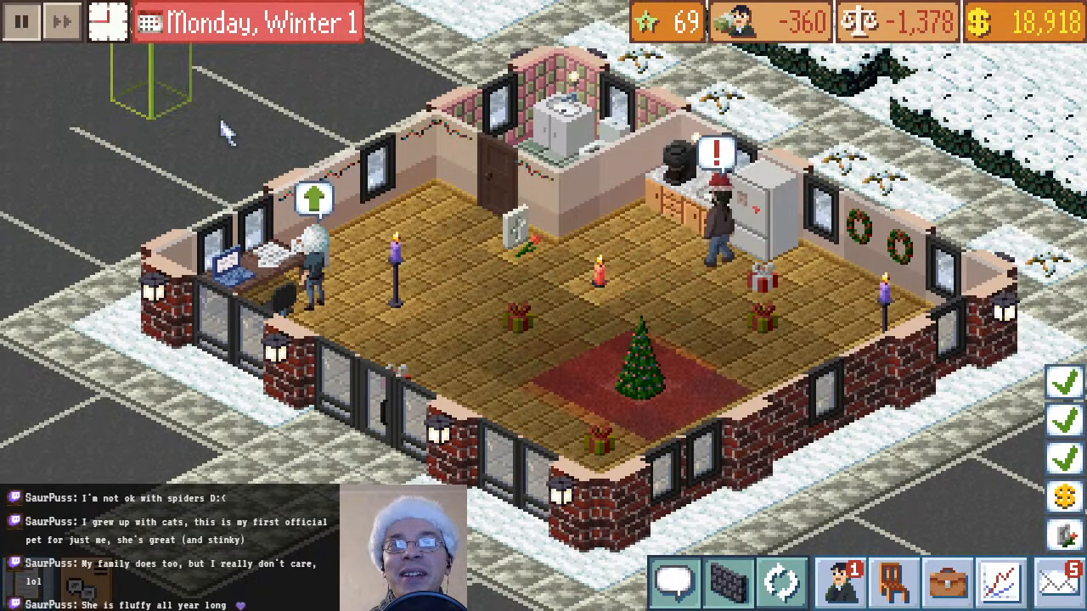
# Buy a middle sized wooden table for $100 and place it against the back wall beside the fridge
pyautogui.click(892, 581)
pyautogui.scroll(-5, 516, 263)
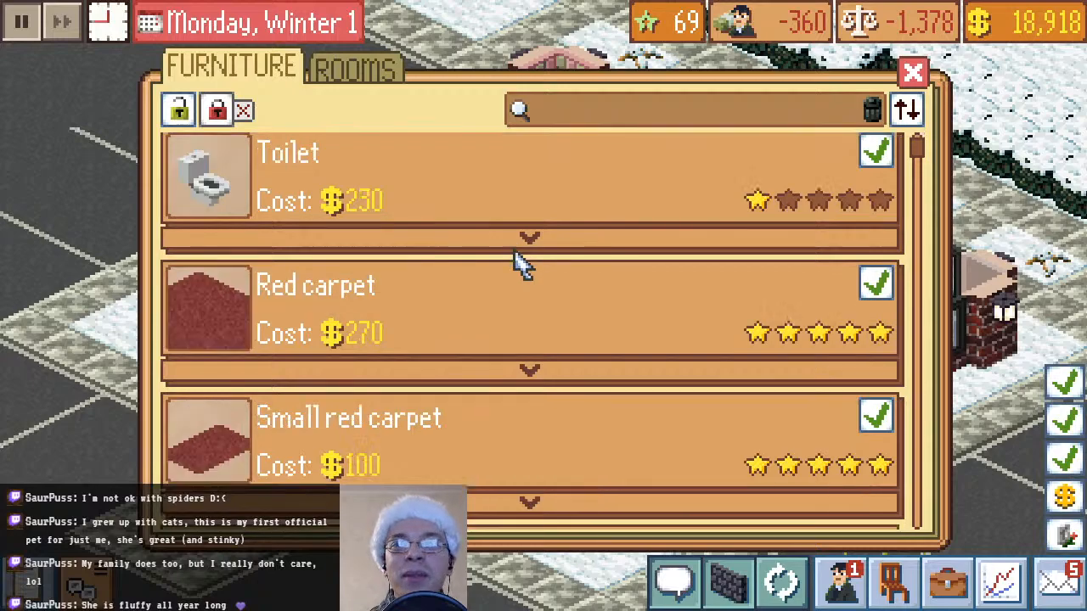
pyautogui.scroll(-3, 626, 297)
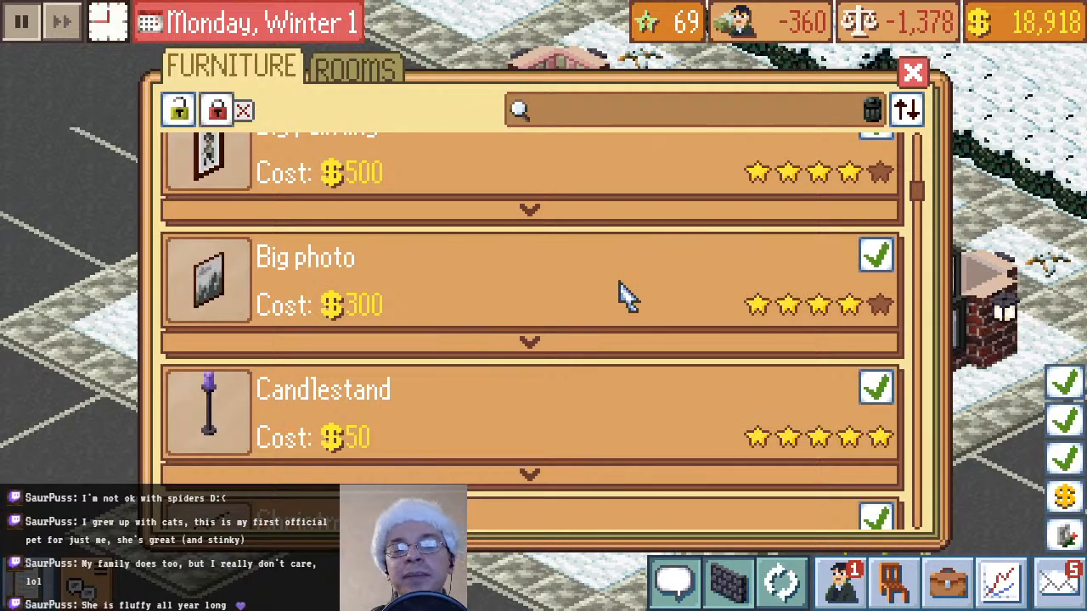
pyautogui.scroll(-15, 626, 296)
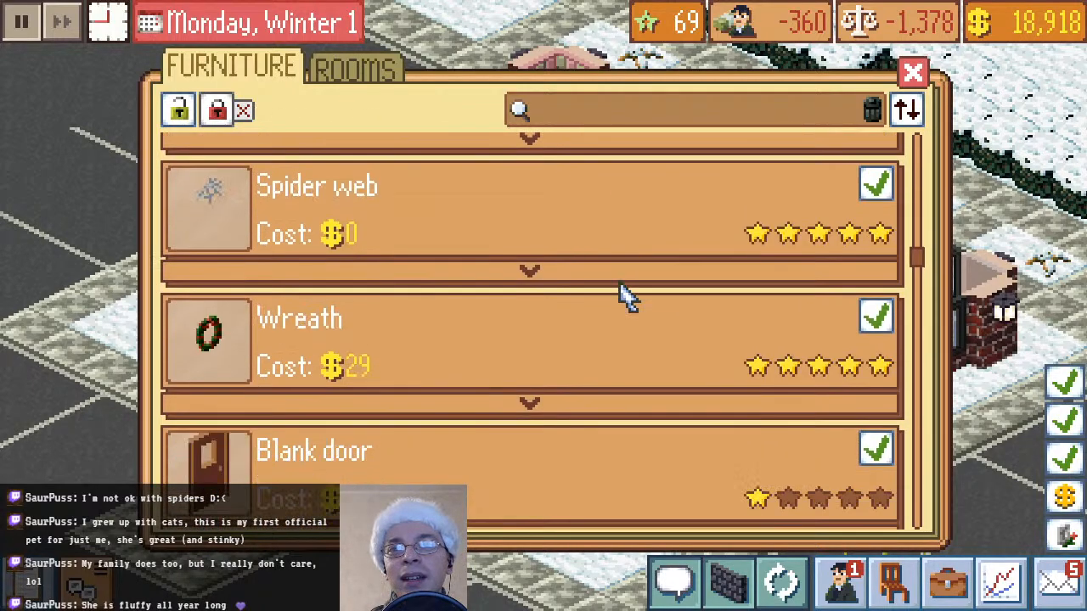
pyautogui.scroll(-12, 626, 297)
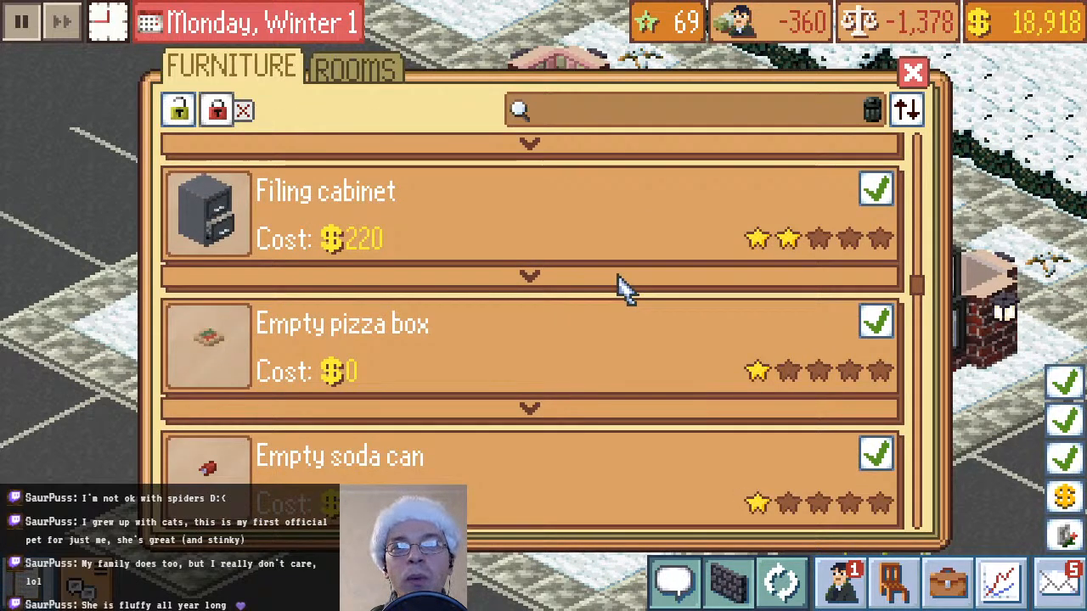
pyautogui.scroll(-10, 623, 289)
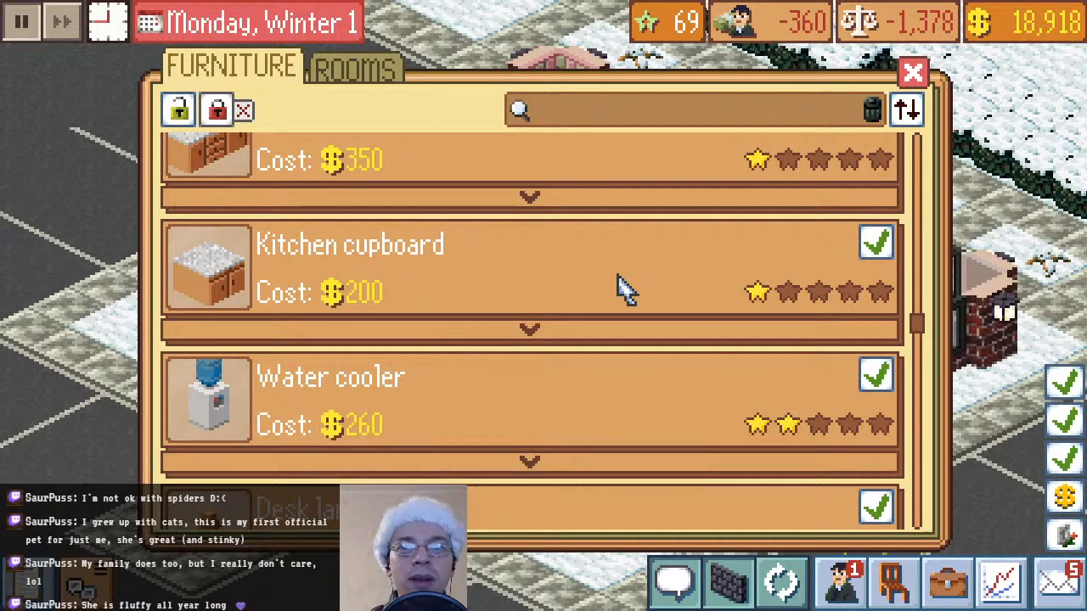
pyautogui.scroll(-7, 623, 289)
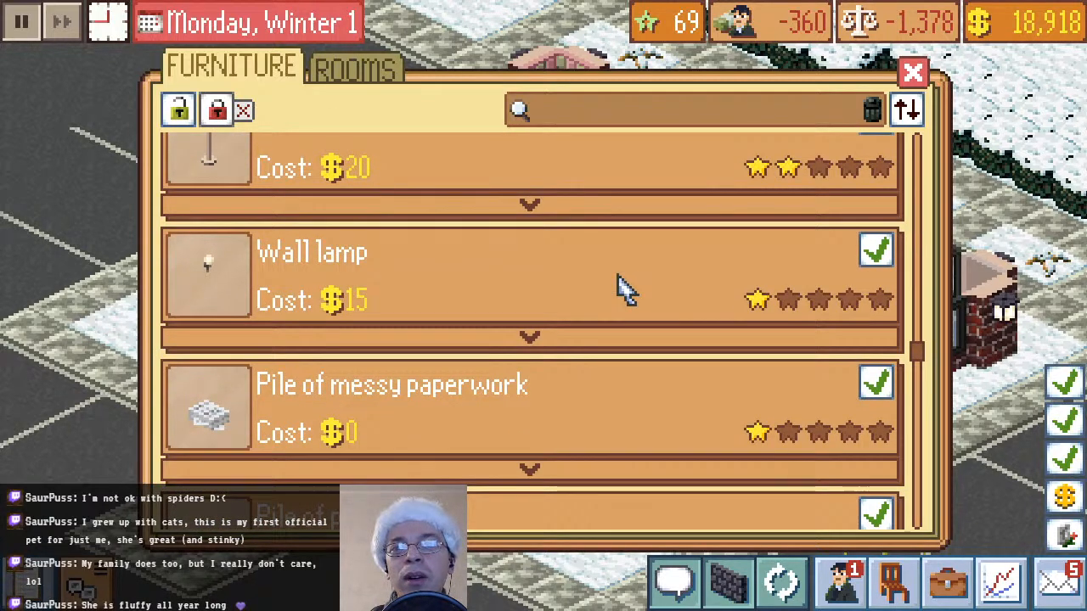
pyautogui.scroll(-5, 622, 289)
pyautogui.scroll(-8, 622, 288)
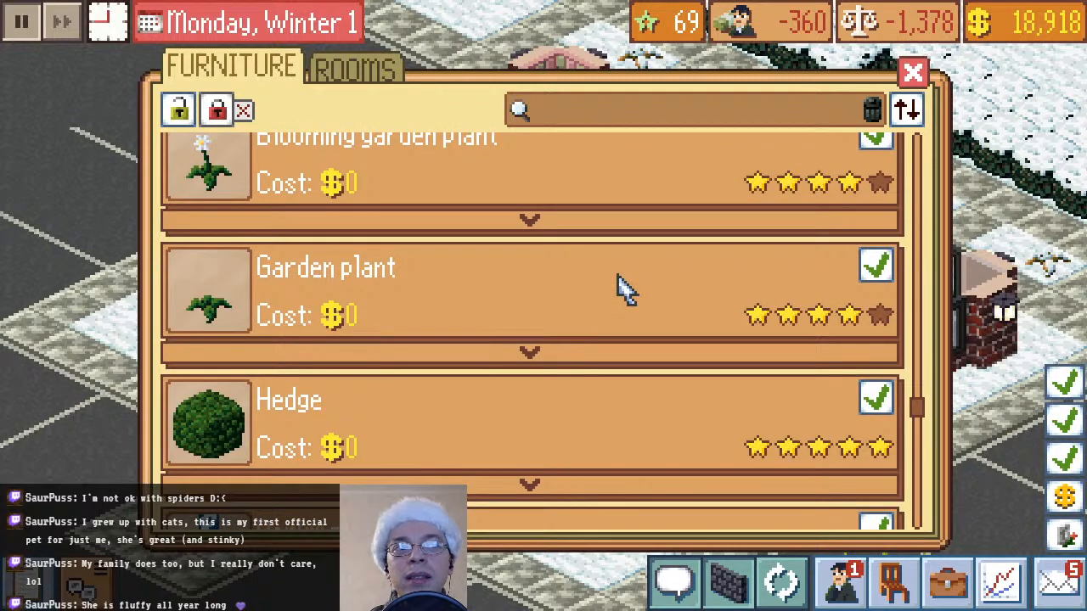
pyautogui.scroll(-5, 623, 289)
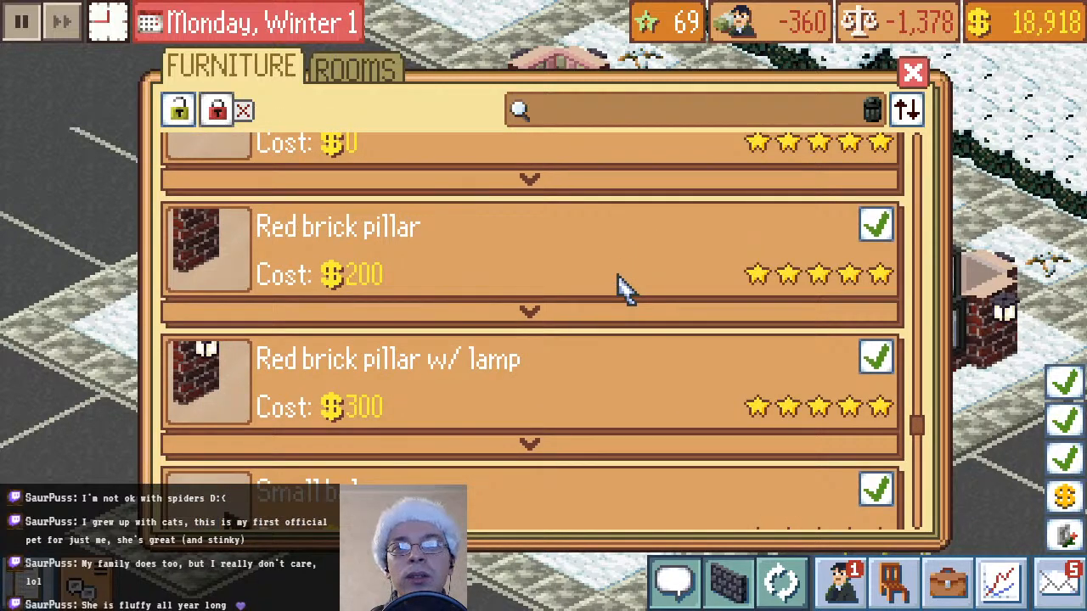
pyautogui.scroll(-3, 622, 289)
pyautogui.scroll(-6, 622, 288)
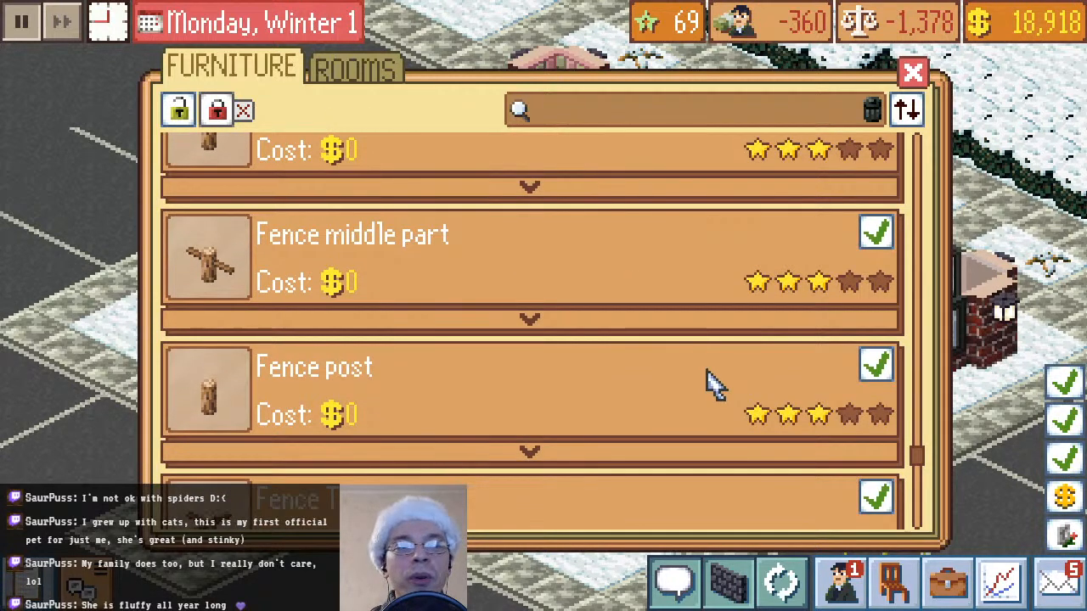
pyautogui.scroll(-3, 711, 382)
pyautogui.scroll(-3, 711, 382)
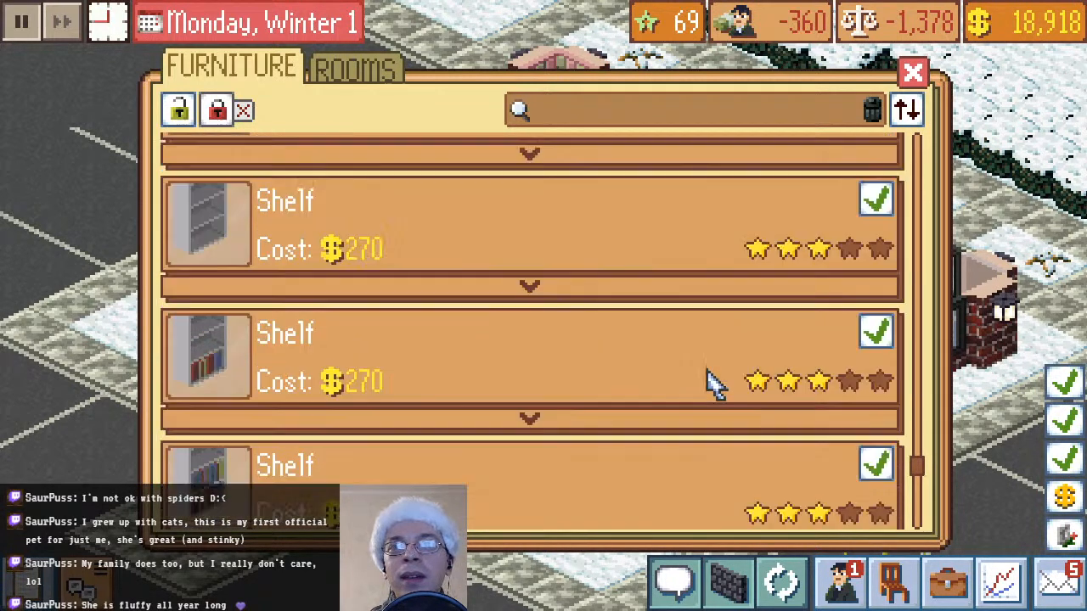
pyautogui.scroll(-3, 712, 459)
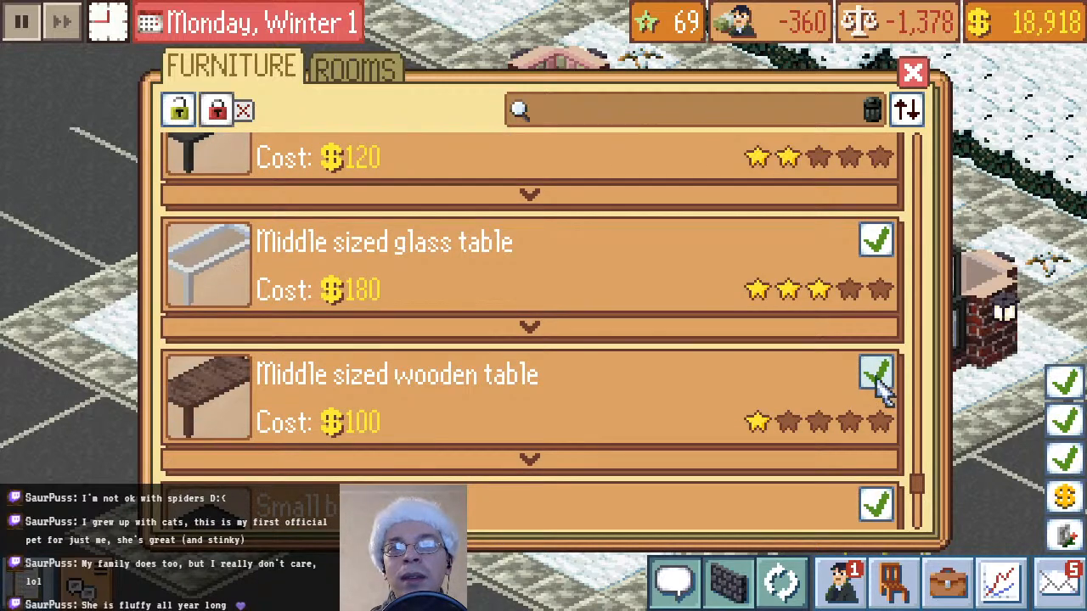
pyautogui.click(877, 373)
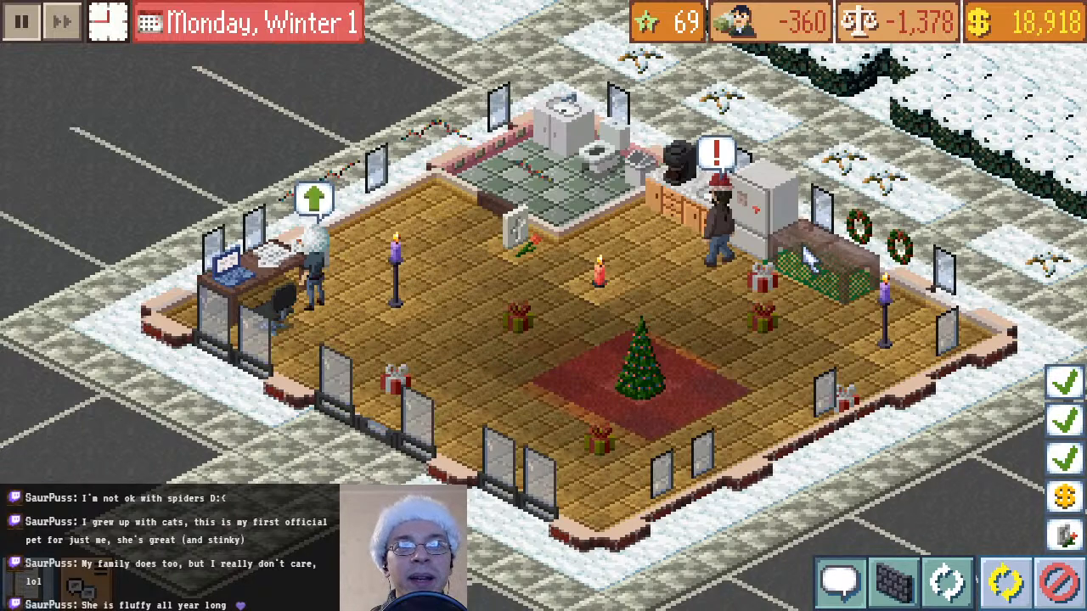
pyautogui.click(803, 270)
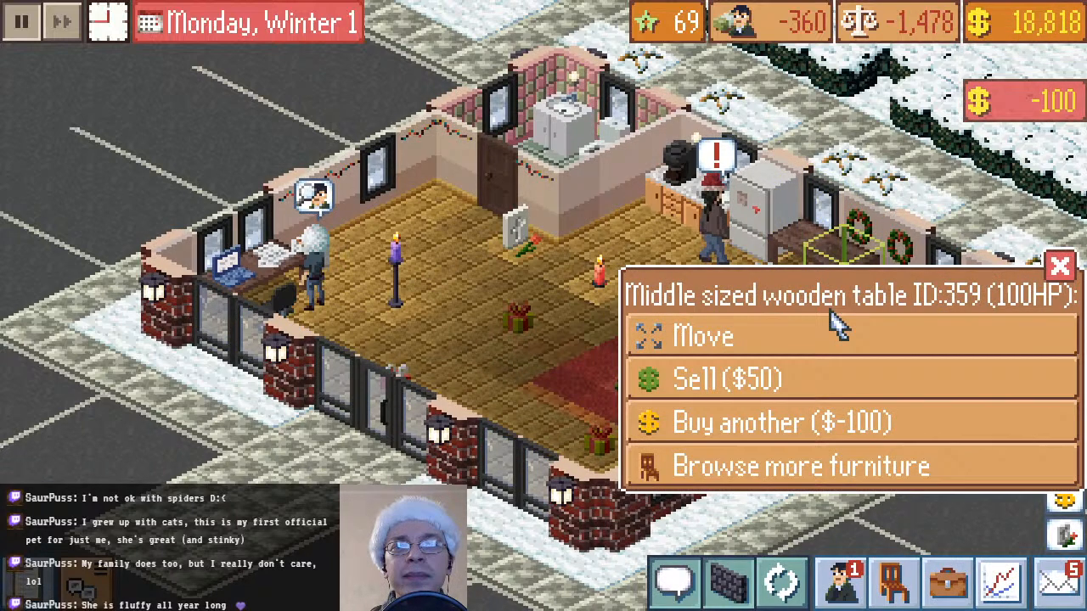
# Buy three more middle sized wooden tables for $100 each, continuing the row along the back wall and around the corner along the adjoining wall
pyautogui.click(781, 467)
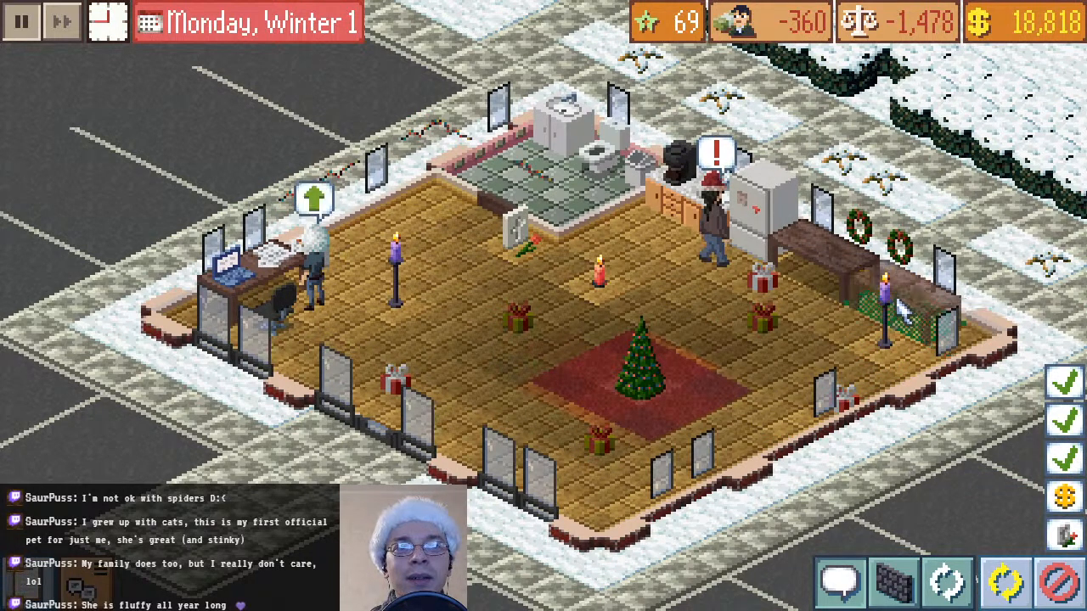
pyautogui.click(902, 310)
pyautogui.click(827, 430)
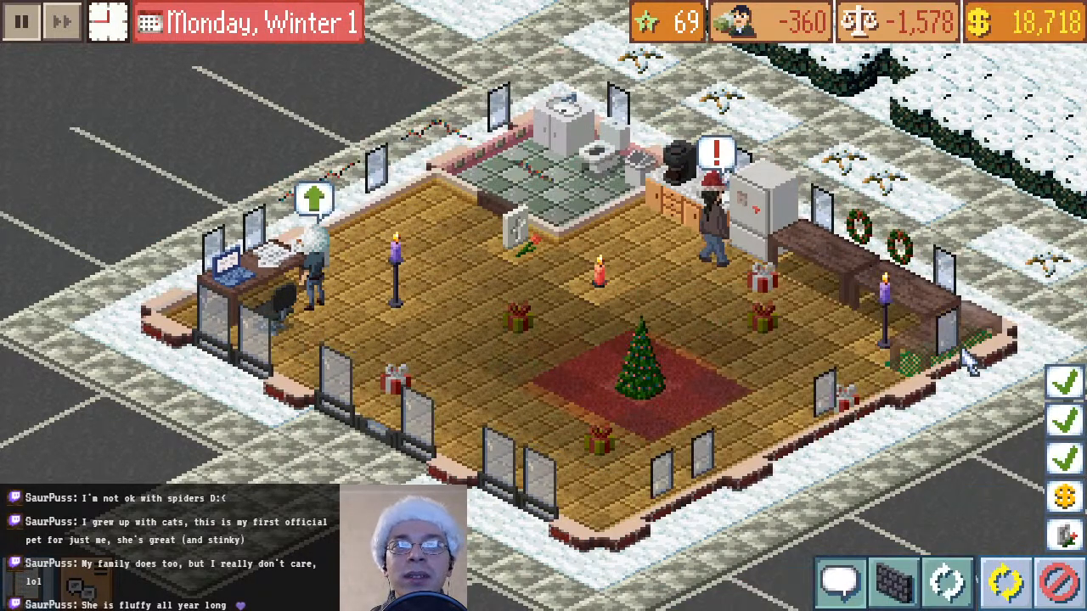
pyautogui.click(949, 360)
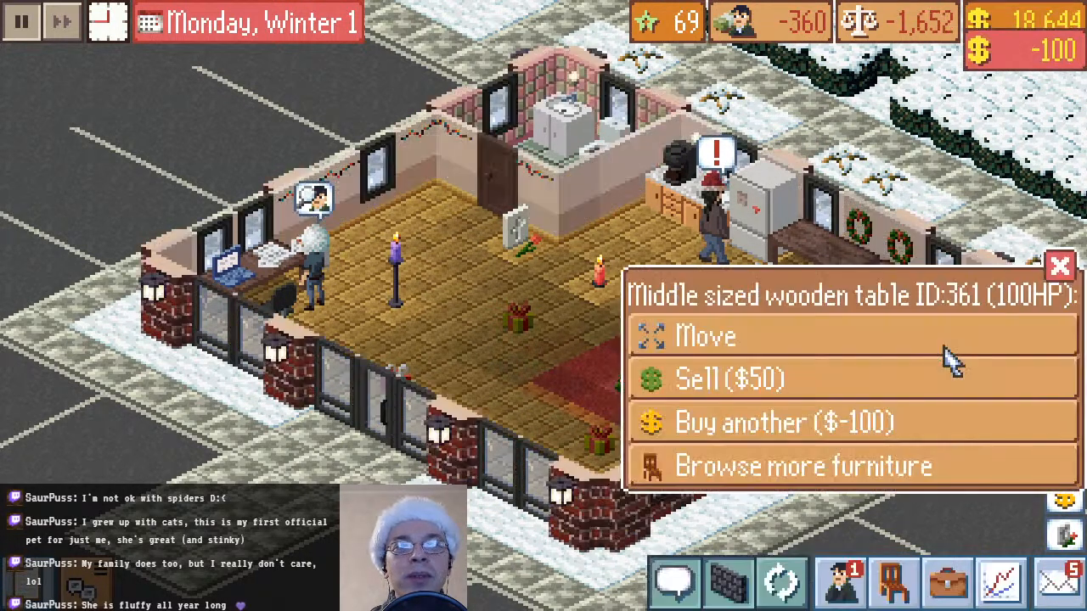
pyautogui.click(764, 425)
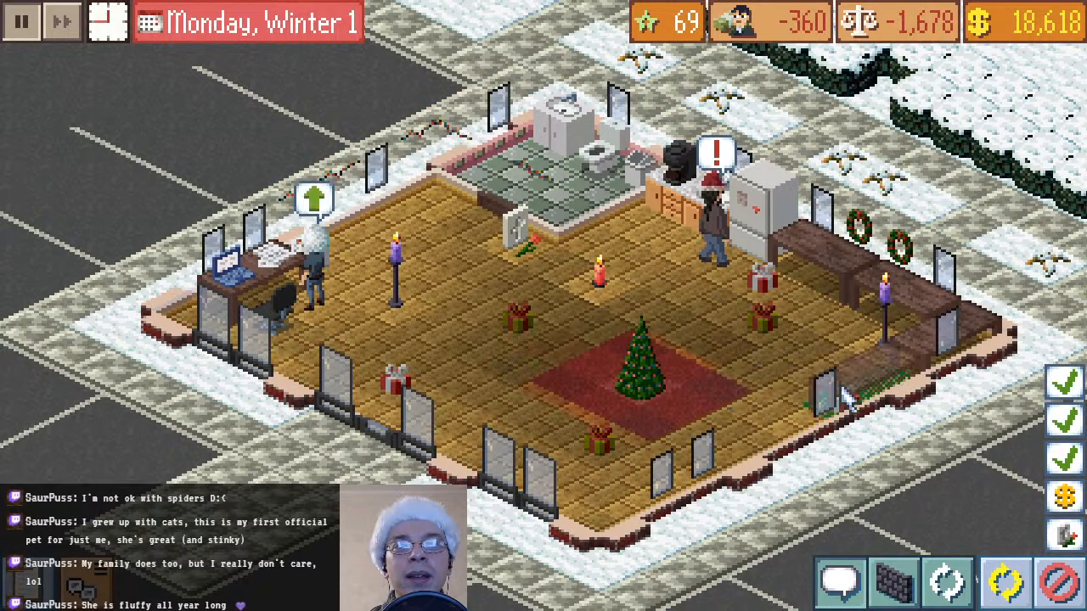
pyautogui.click(842, 390)
pyautogui.click(1058, 263)
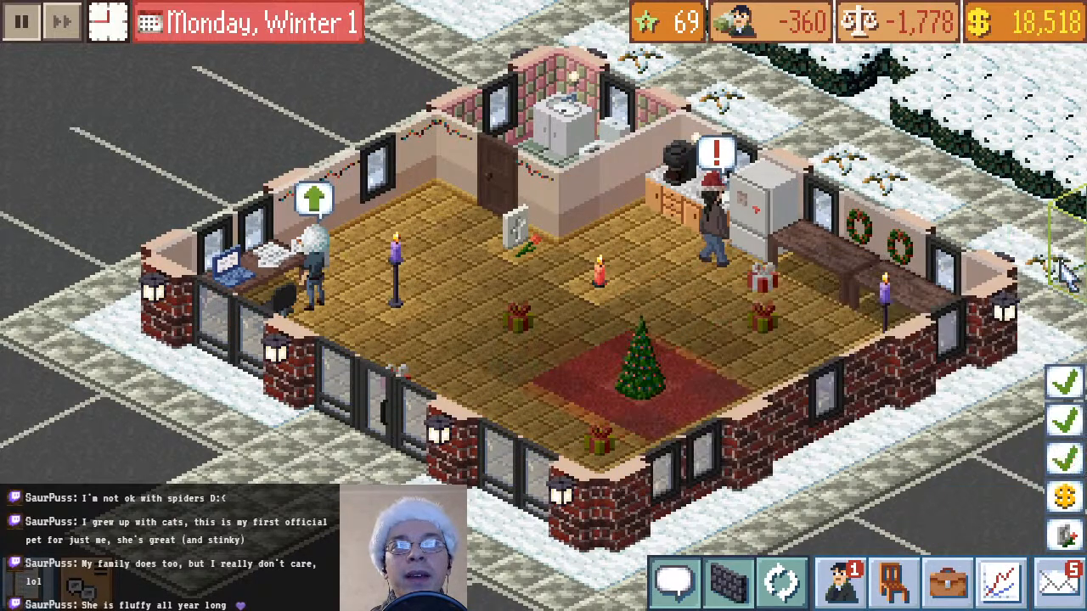
# Buy a copy of the used laptop on the existing desk for $110 and place it on the wooden table beside the fridge
pyautogui.click(306, 299)
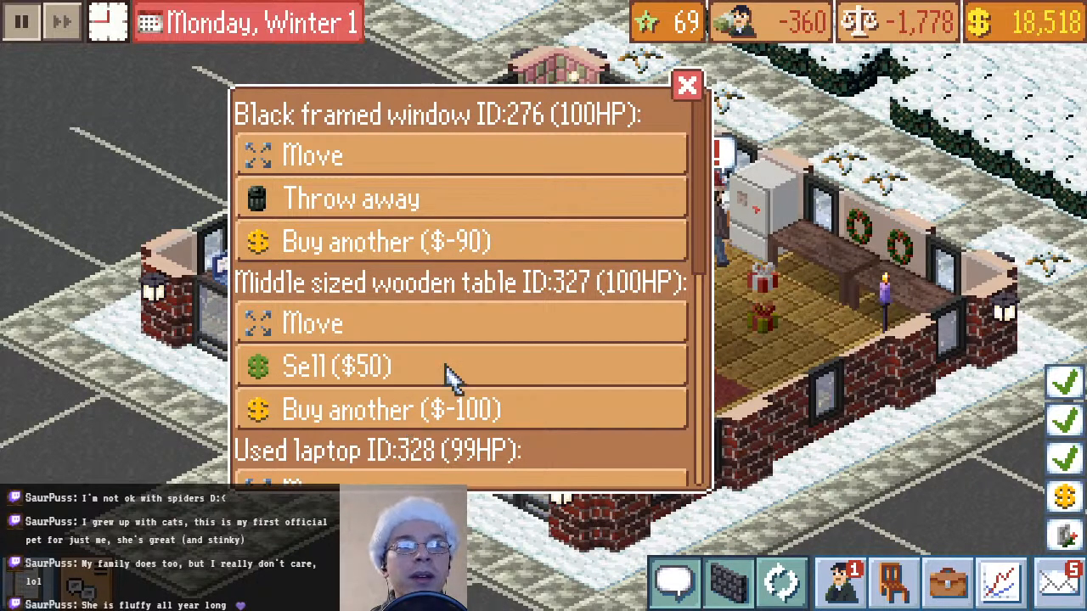
pyautogui.scroll(-4, 450, 429)
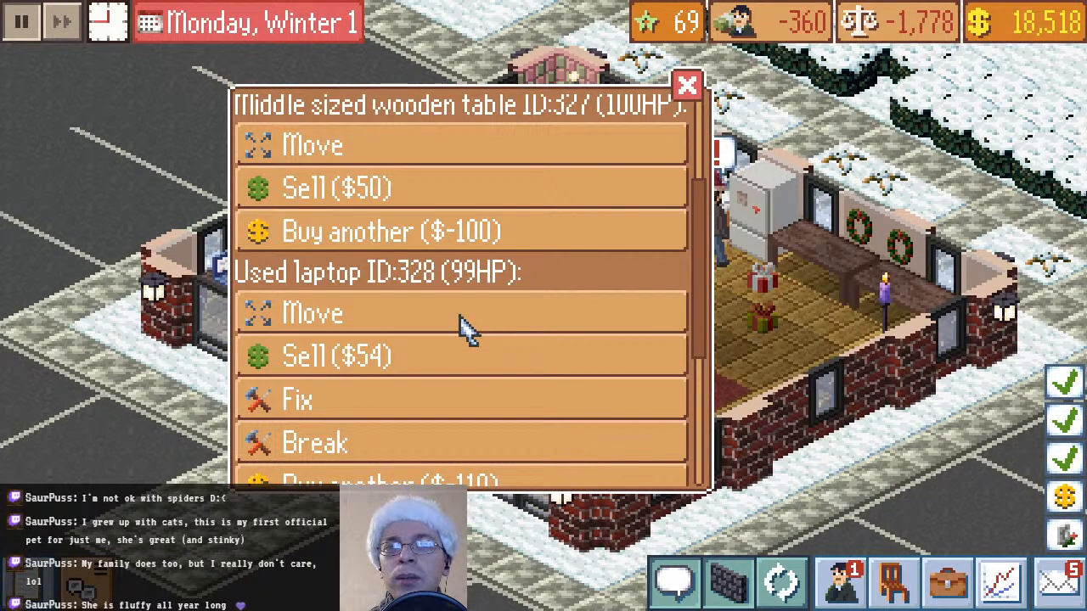
pyautogui.scroll(-2, 461, 328)
pyautogui.click(436, 395)
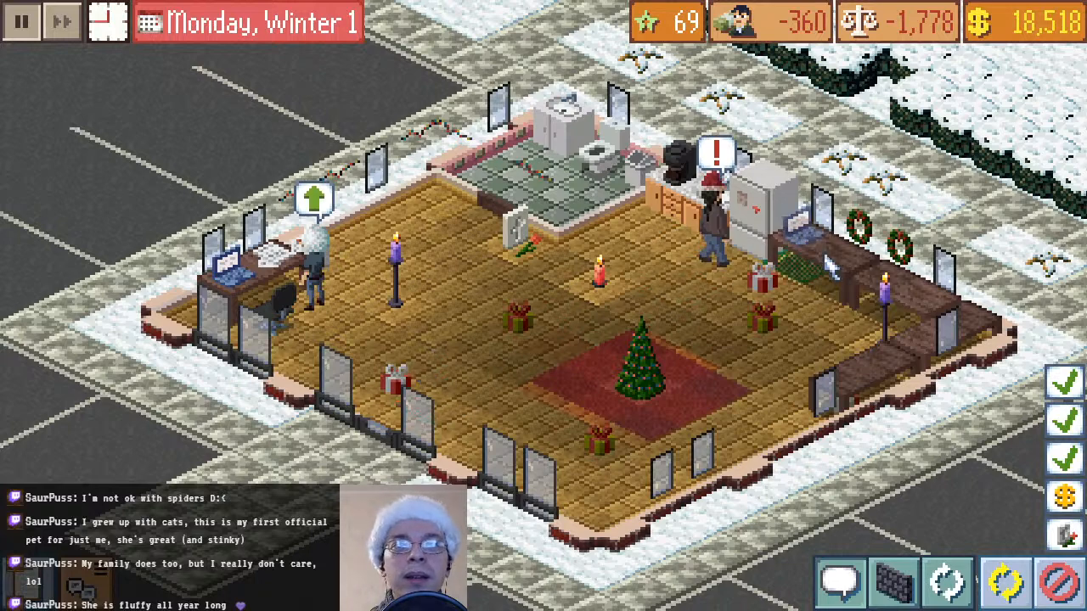
pyautogui.click(829, 266)
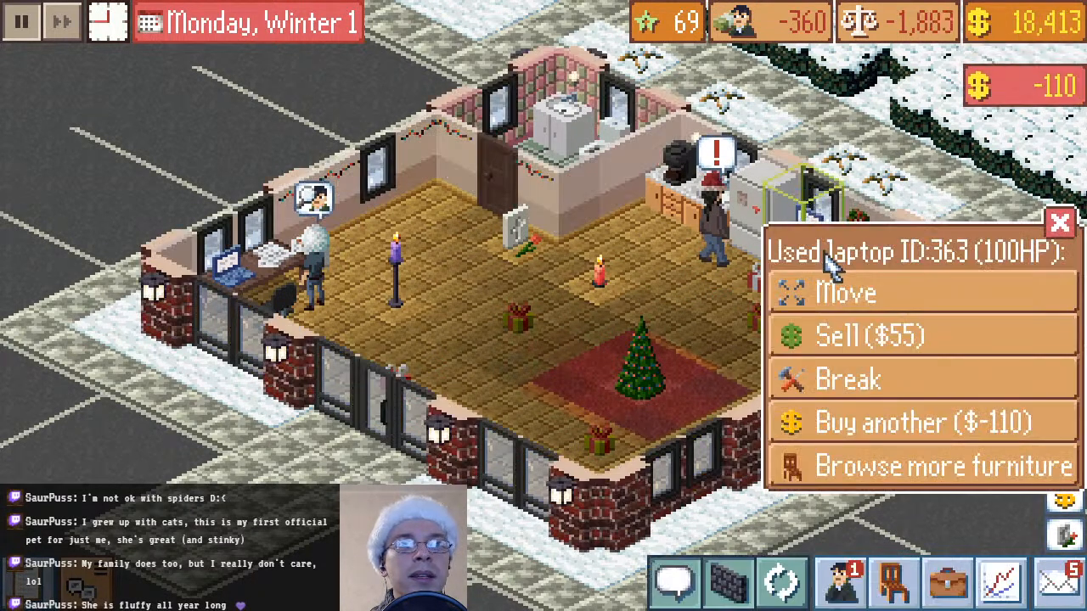
# Buy two more used laptops for $110 each, placing one on the second back-wall table and one on the adjoining wall's last table
pyautogui.click(812, 429)
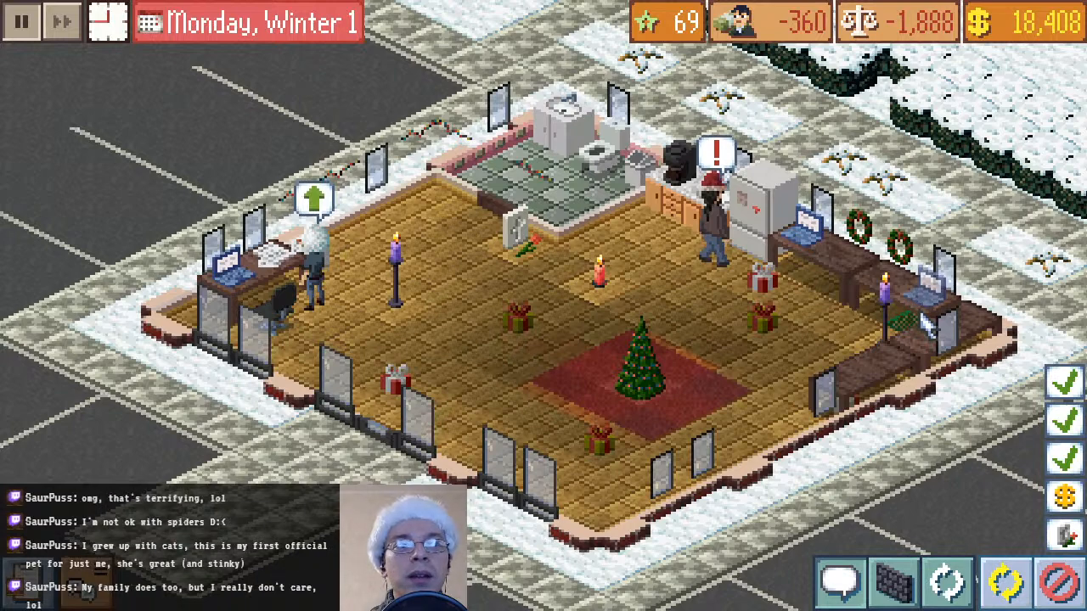
pyautogui.click(927, 325)
pyautogui.click(849, 428)
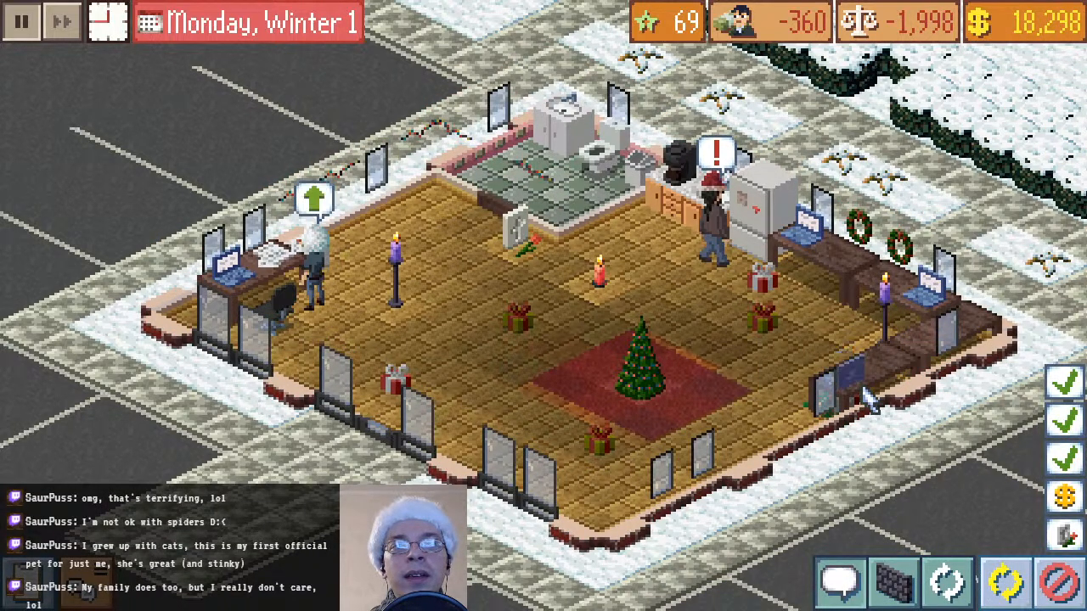
pyautogui.click(863, 389)
pyautogui.click(1059, 223)
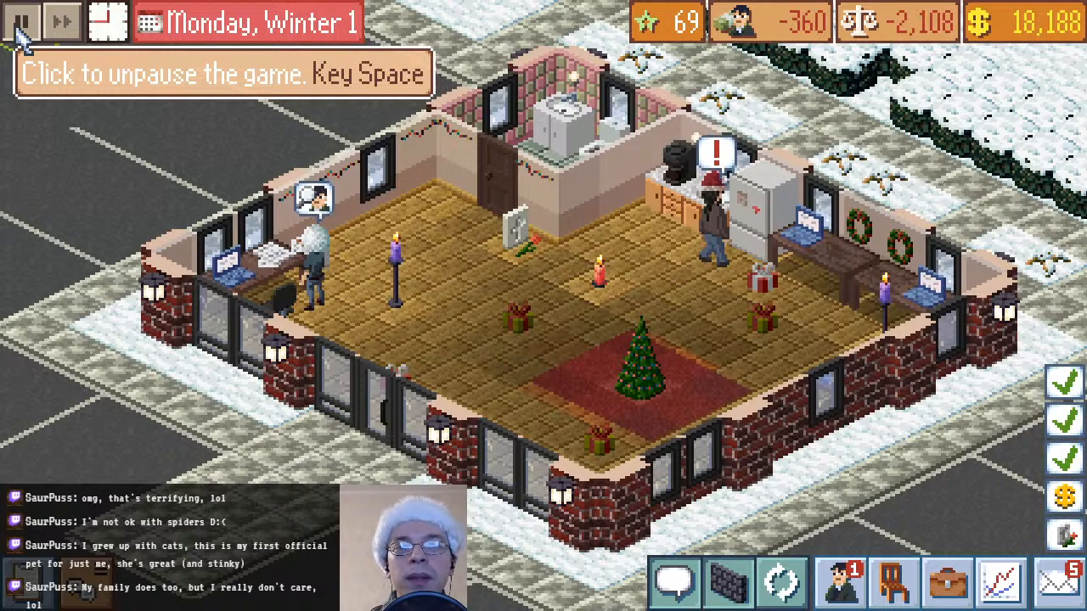
# Unpause the game and hide the building's walls to show the whole interior
pyautogui.click(17, 27)
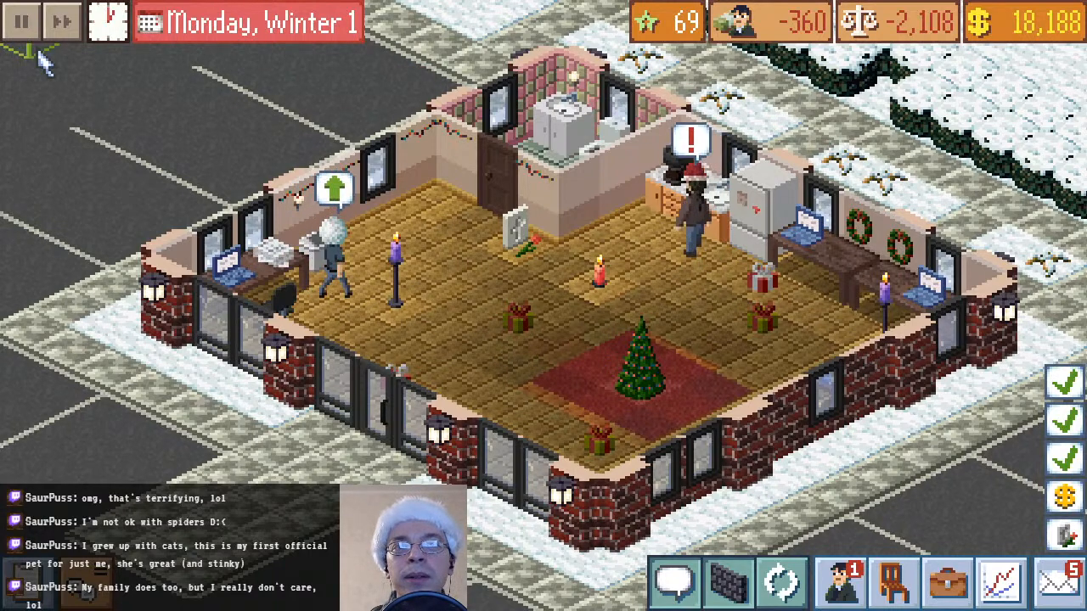
pyautogui.click(737, 596)
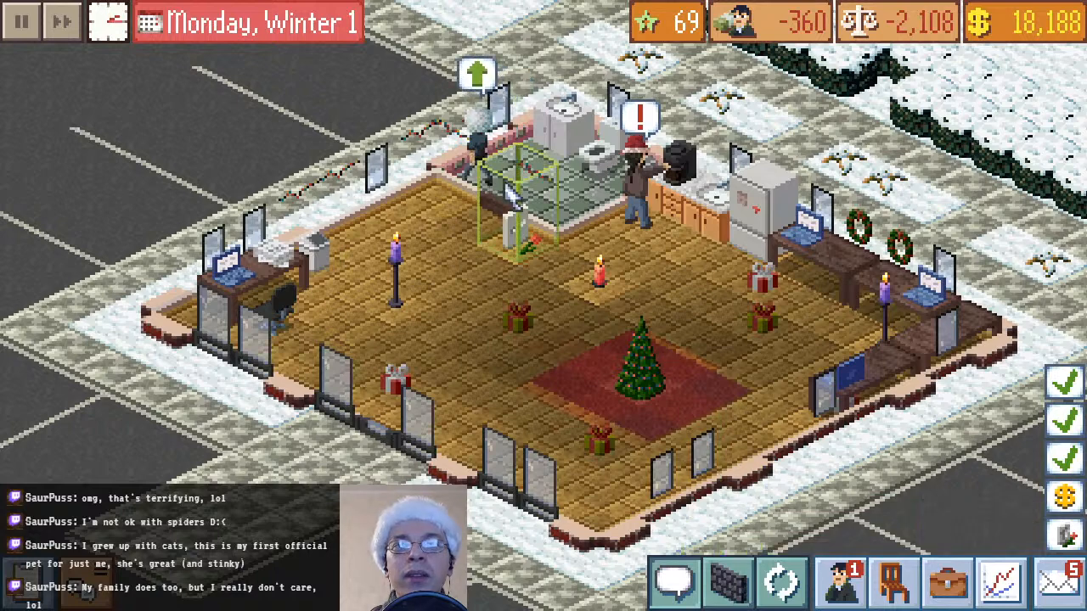
# Examine the full furniture catalogue, from the bathroom items to the windows and back up to the chairs, for pieces to add to the room
pyautogui.click(893, 586)
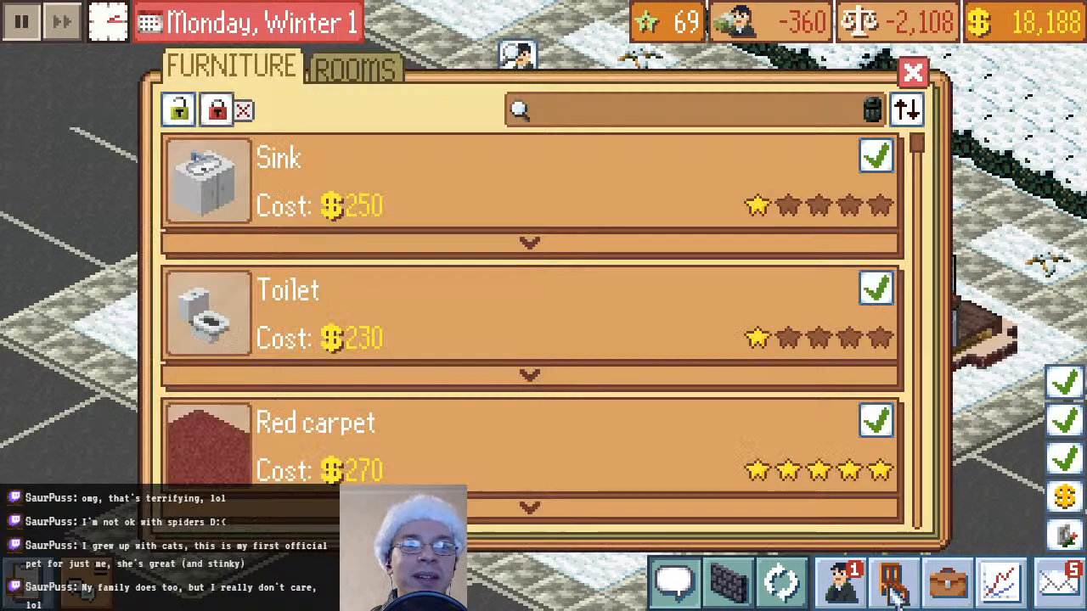
pyautogui.scroll(-5, 503, 321)
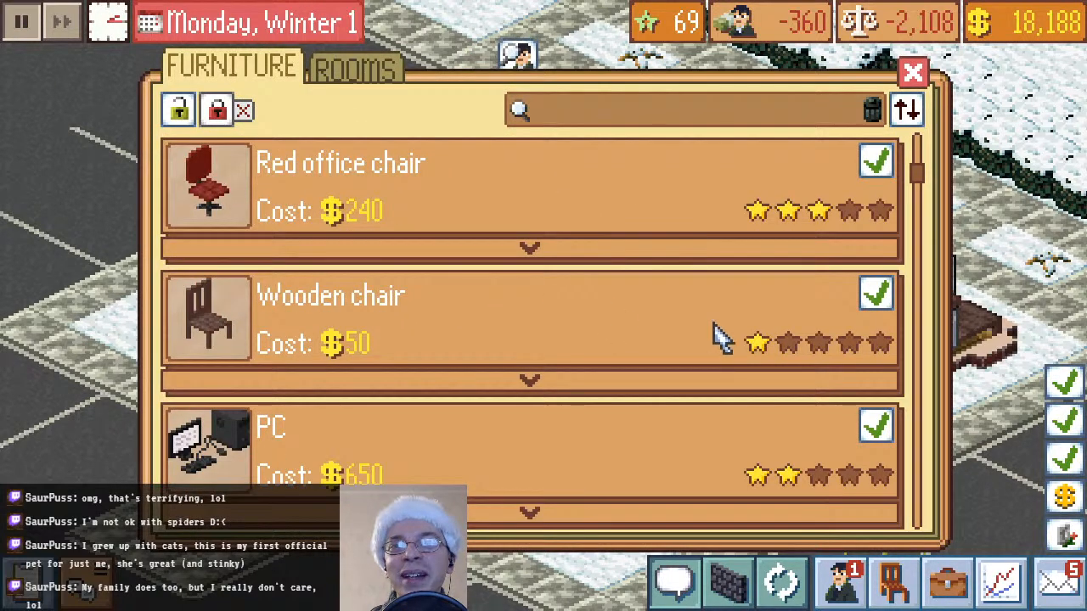
pyautogui.scroll(-15, 708, 373)
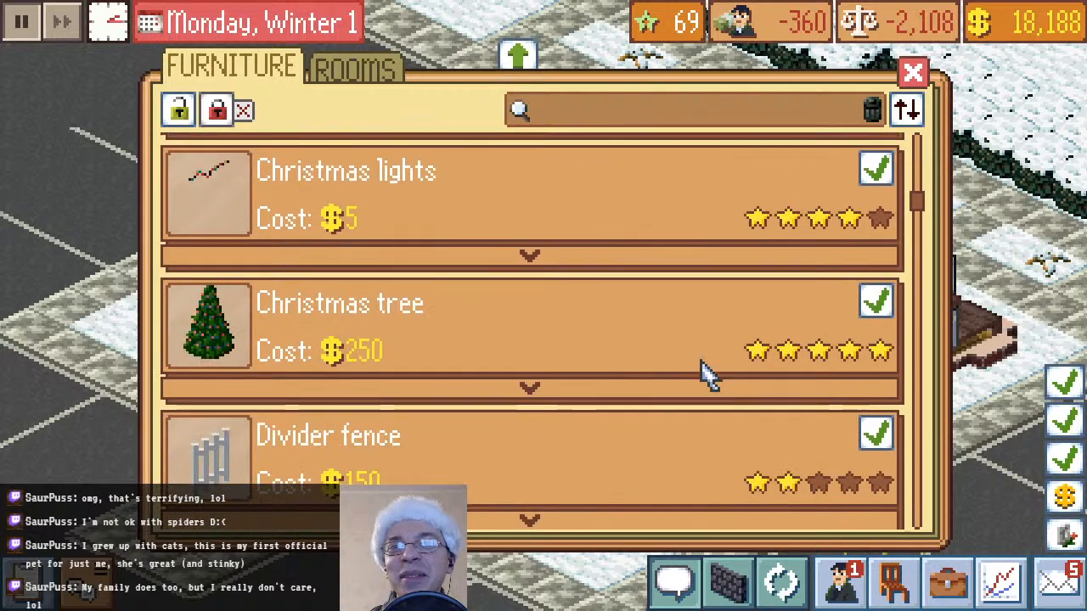
pyautogui.scroll(-12, 708, 373)
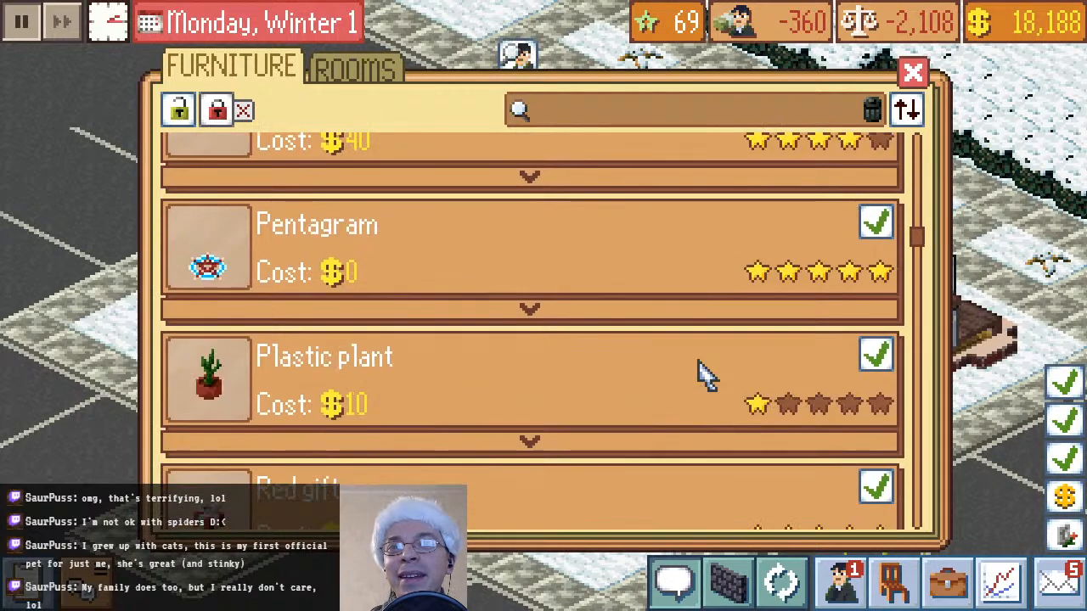
pyautogui.scroll(-4, 708, 373)
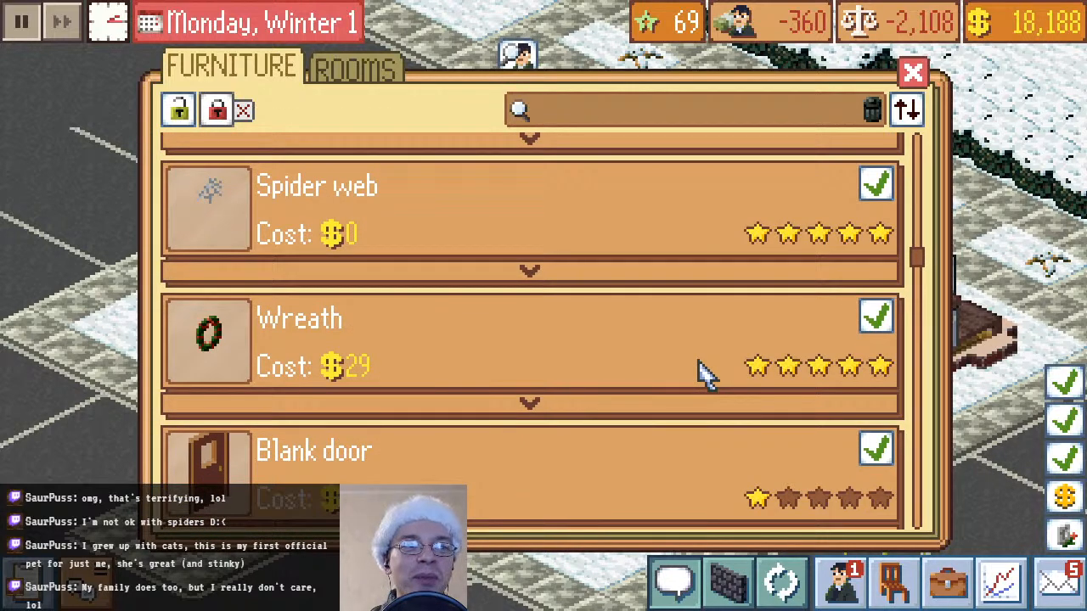
pyautogui.scroll(-15, 708, 373)
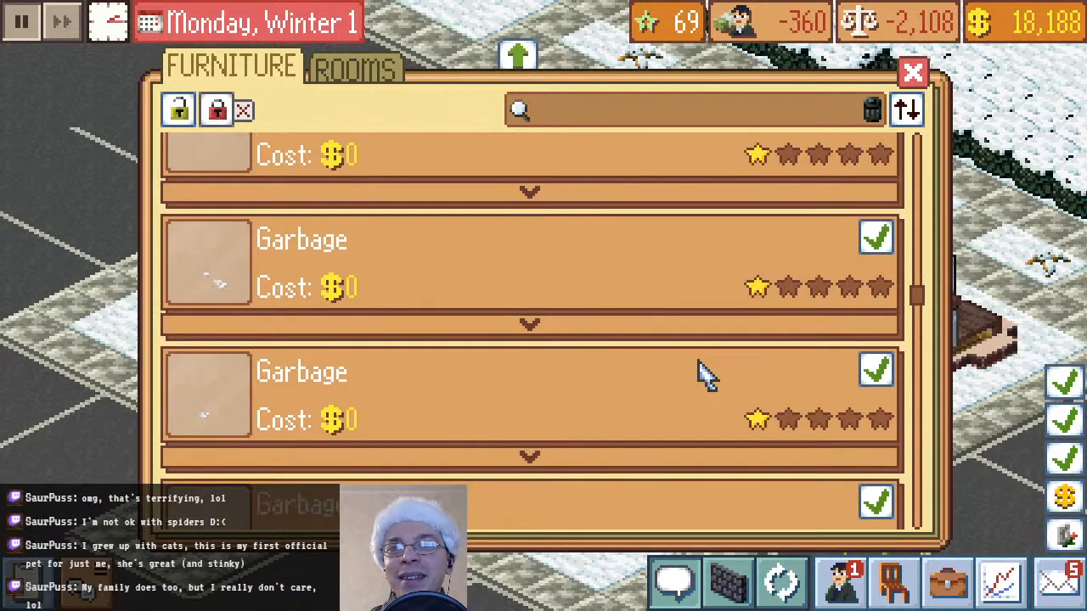
pyautogui.scroll(-4, 708, 374)
pyautogui.scroll(-15, 708, 374)
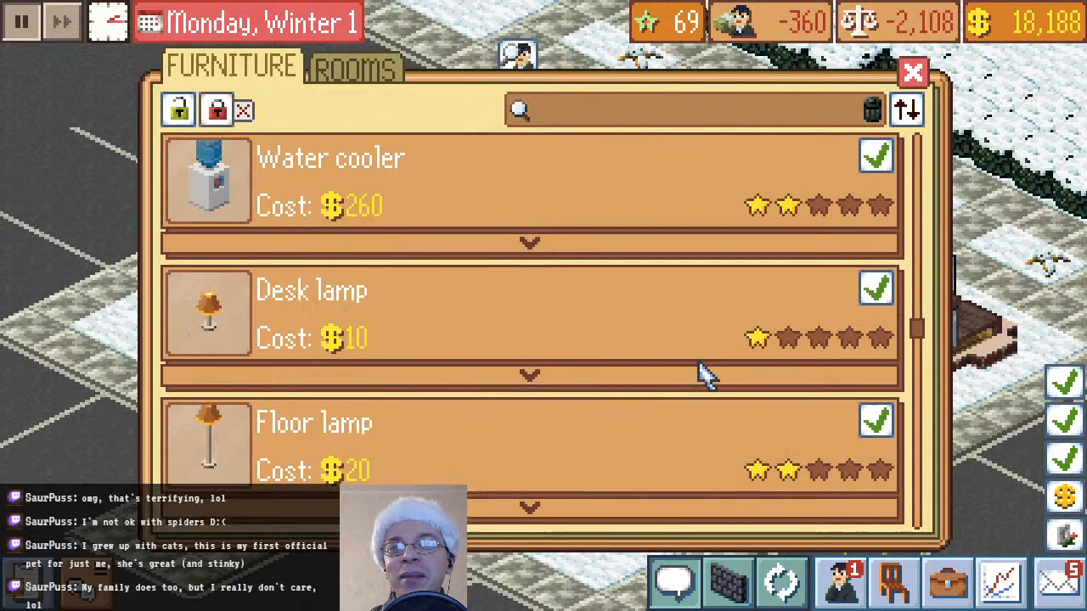
pyautogui.scroll(-15, 699, 363)
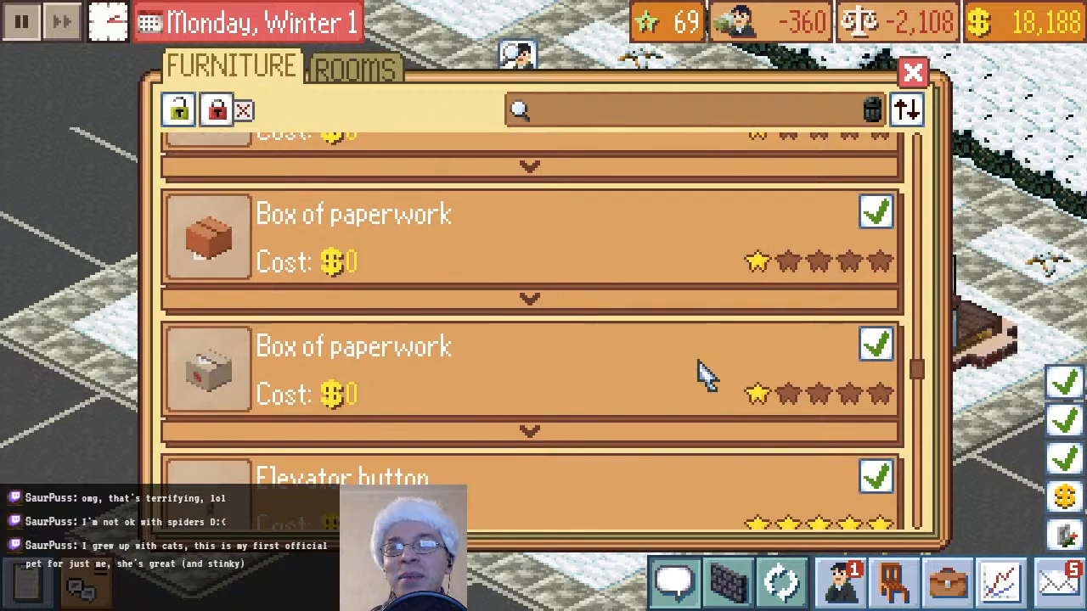
pyautogui.scroll(-8, 702, 374)
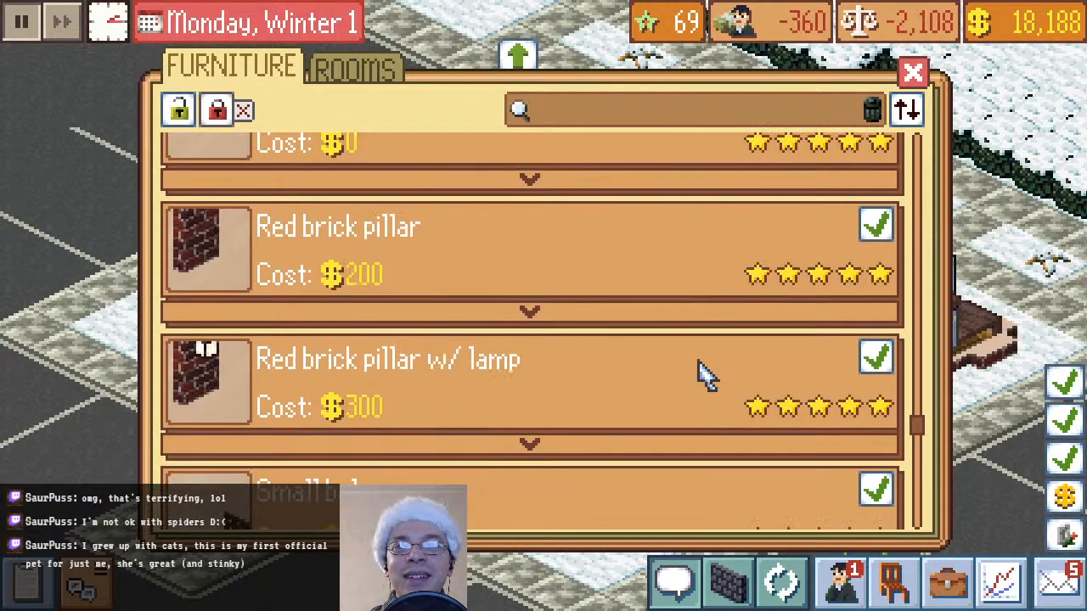
pyautogui.scroll(-12, 702, 373)
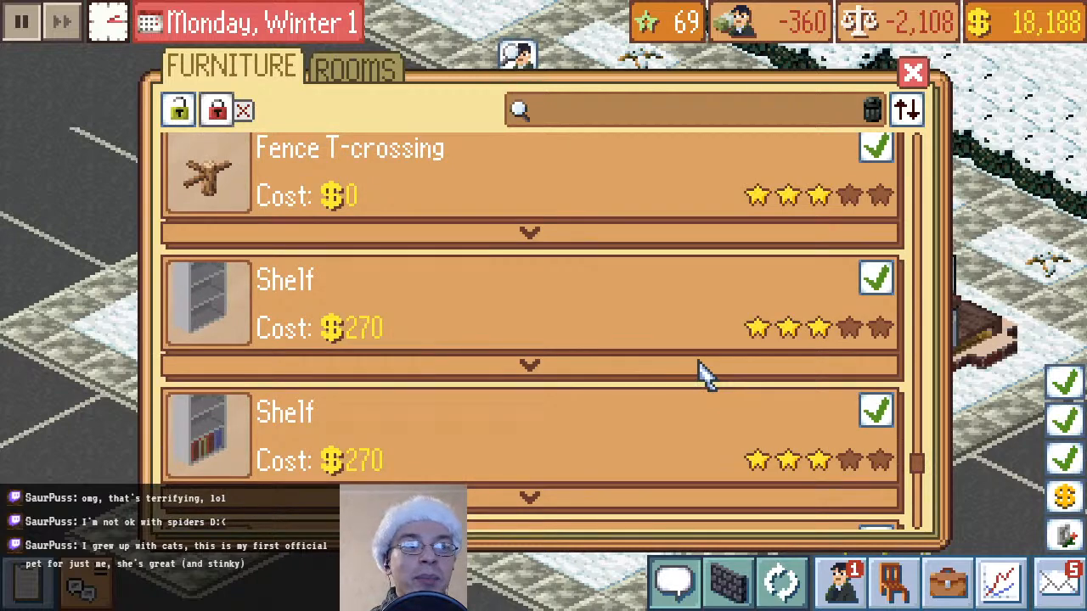
pyautogui.scroll(-5, 702, 373)
pyautogui.scroll(-7, 702, 374)
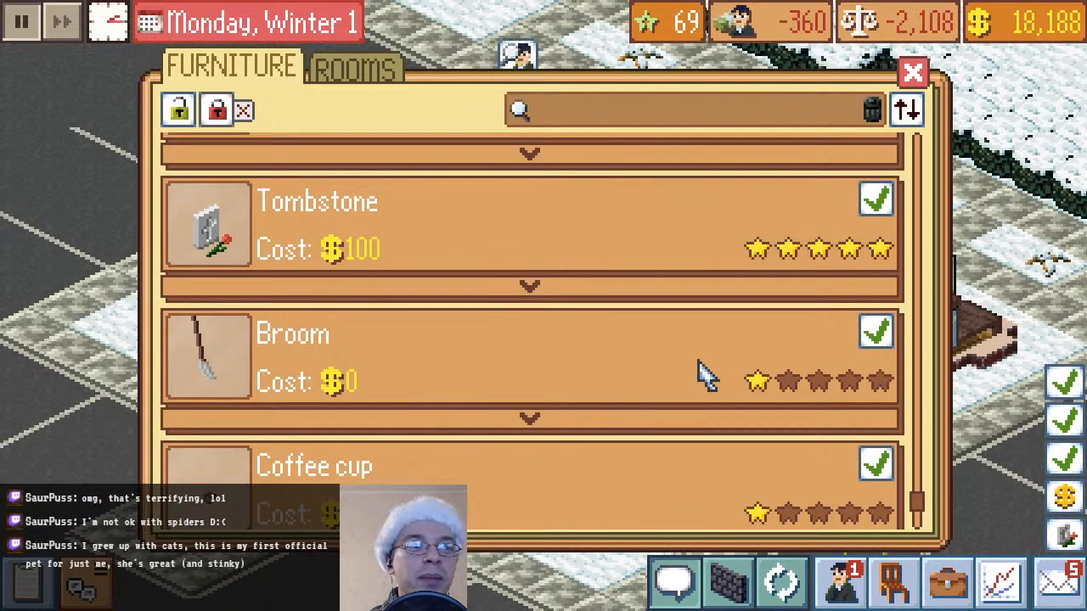
pyautogui.scroll(-8, 702, 374)
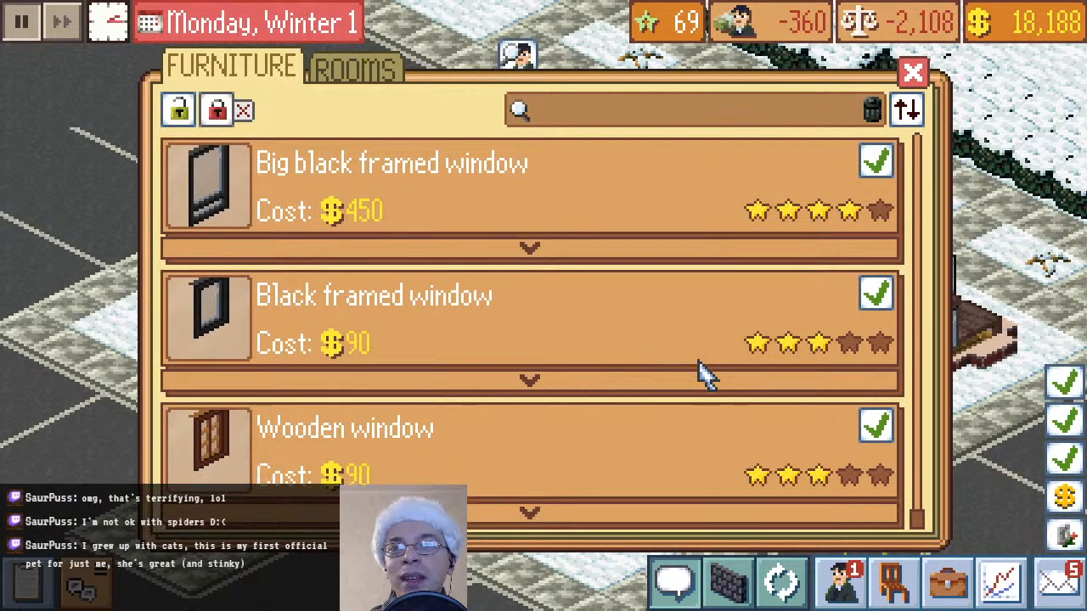
pyautogui.scroll(12, 701, 373)
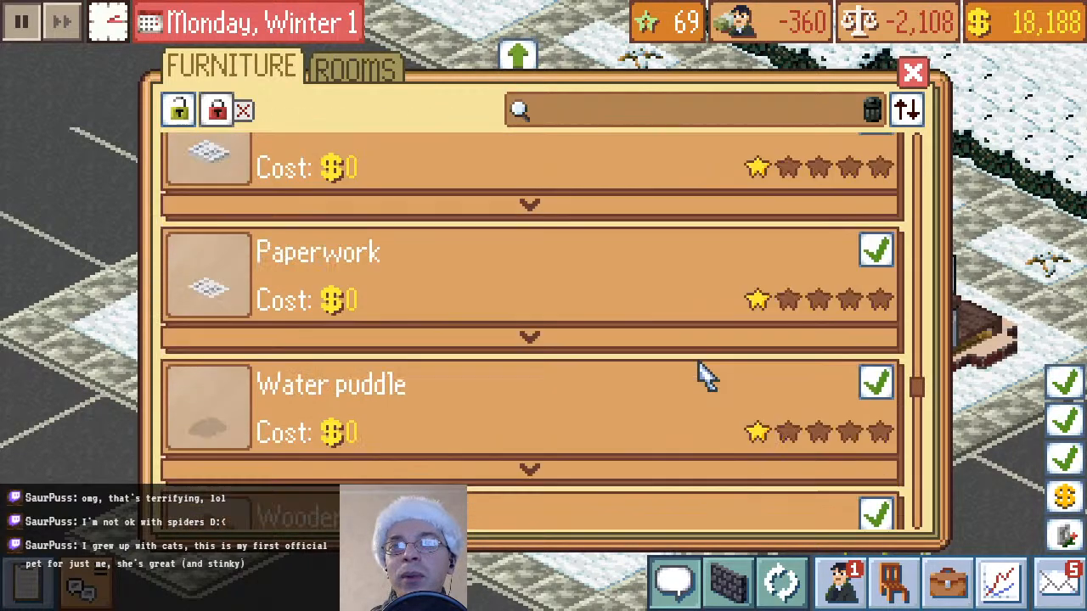
pyautogui.scroll(15, 701, 374)
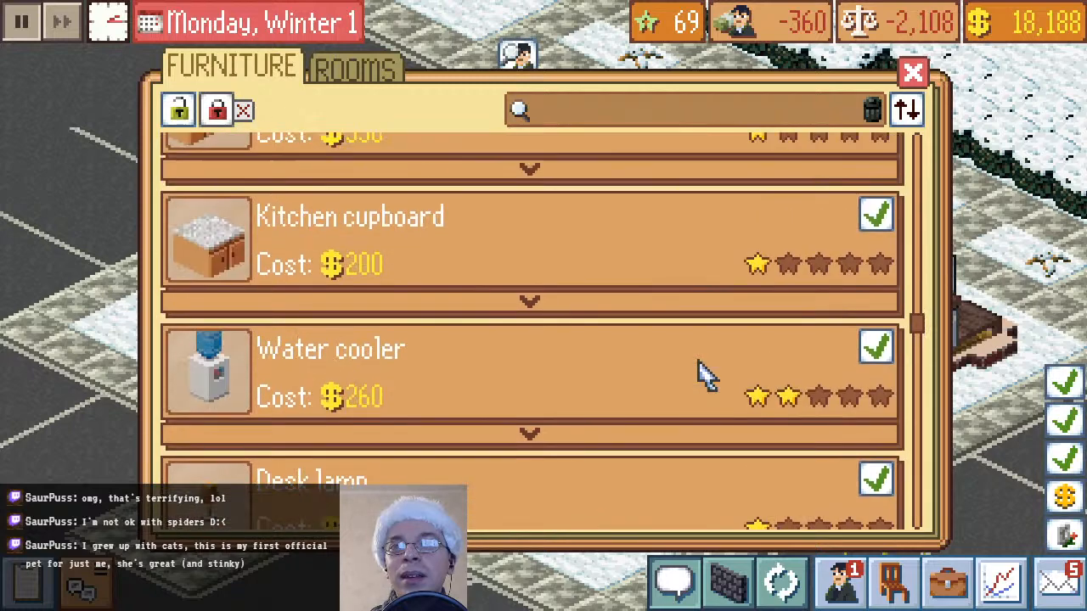
pyautogui.scroll(5, 701, 373)
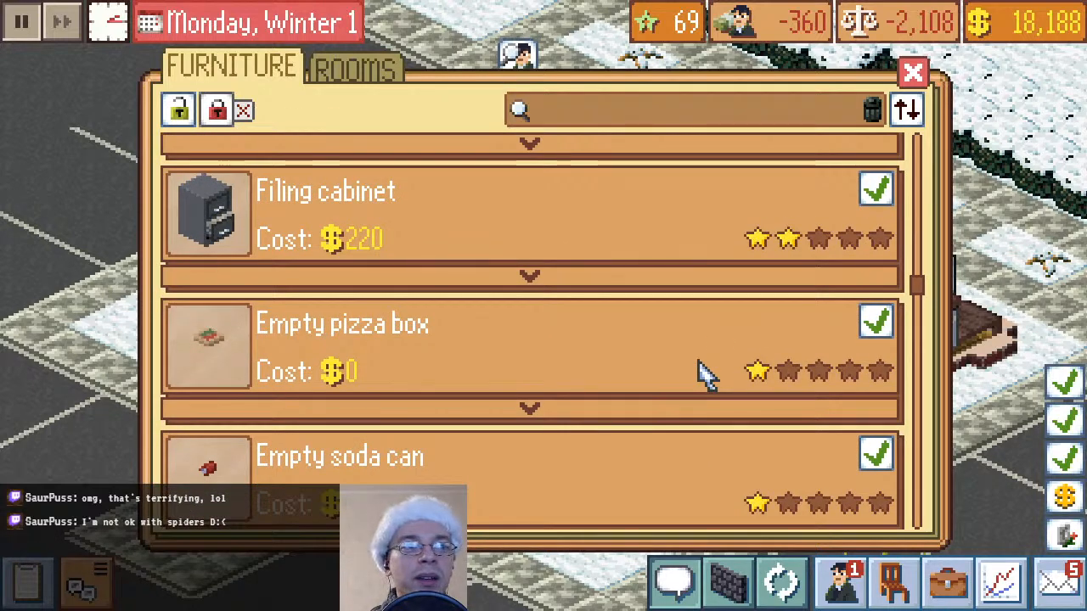
pyautogui.scroll(10, 701, 373)
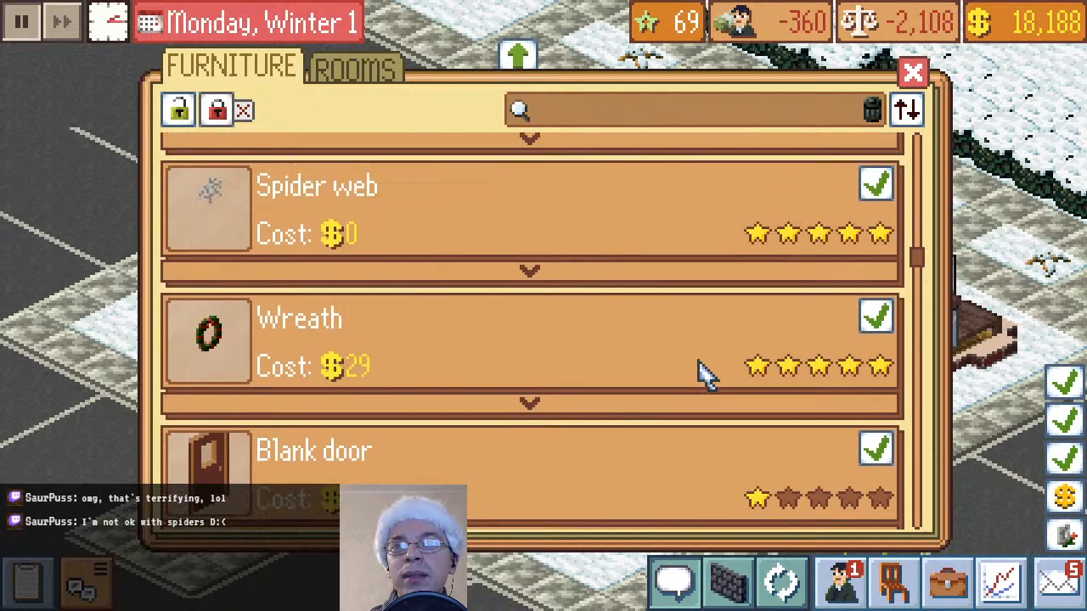
pyautogui.scroll(10, 702, 373)
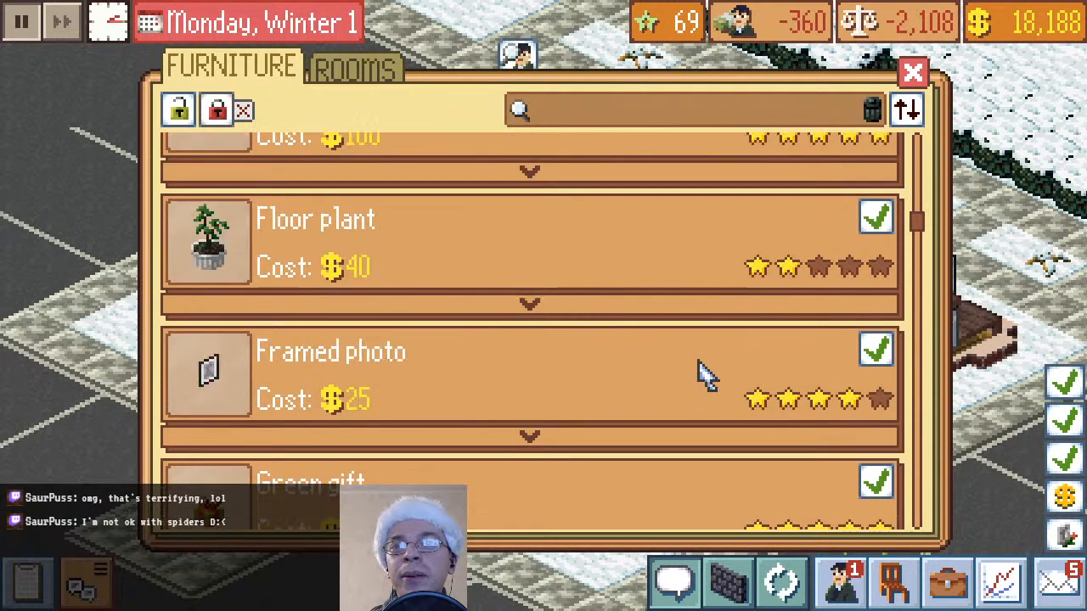
pyautogui.scroll(5, 701, 374)
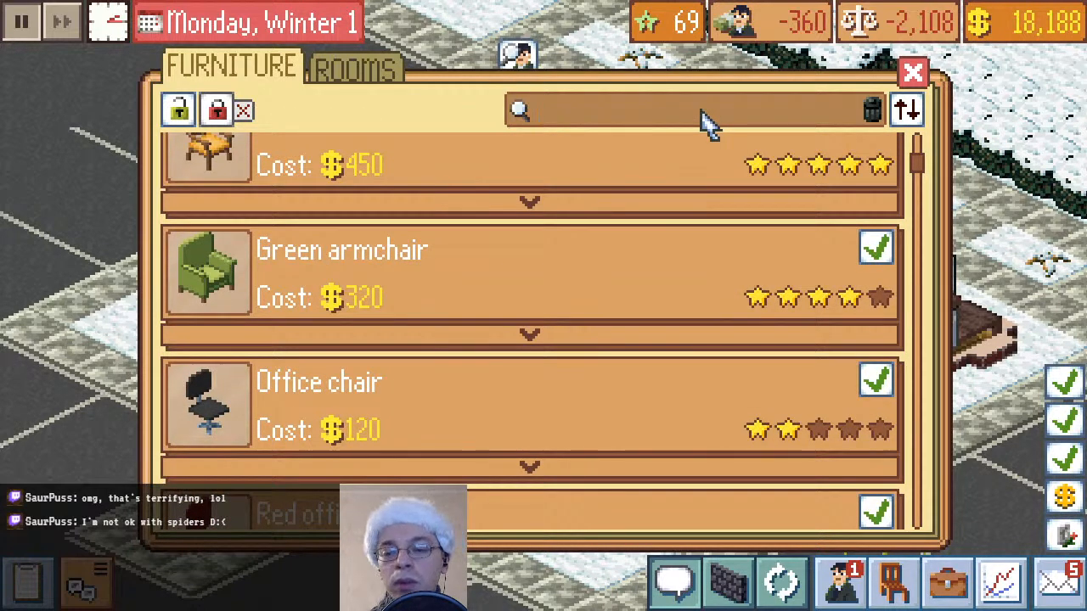
# Search the furniture catalogue for chairs and buy a $240 red office chair, placing it at the laptop on the adjoining wall's last table
pyautogui.click(701, 121)
pyautogui.write('char')
pyautogui.press('BackSpace')
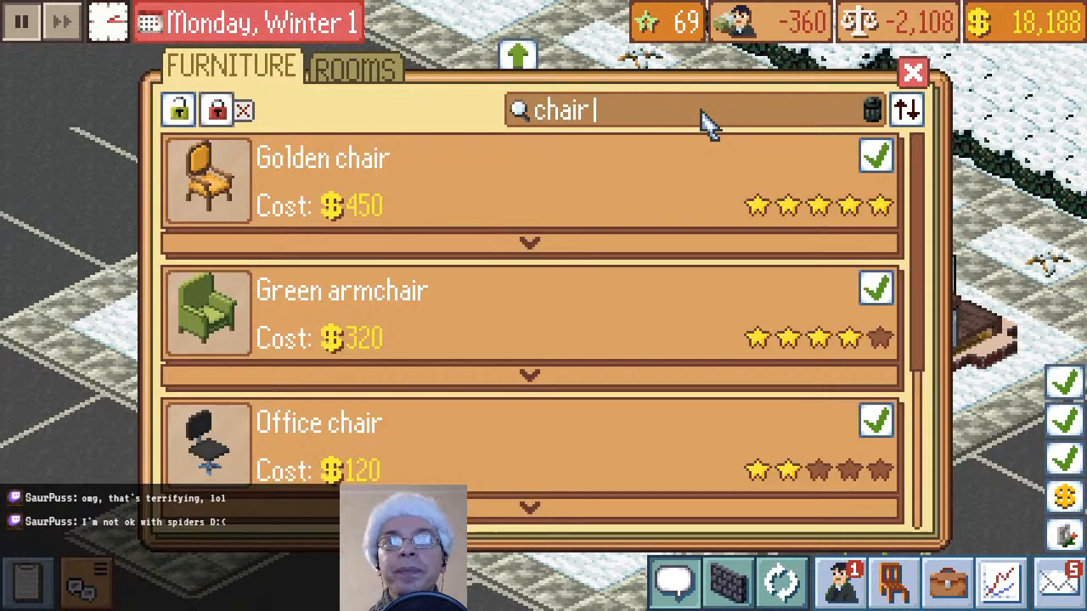
pyautogui.scroll(-3, 655, 328)
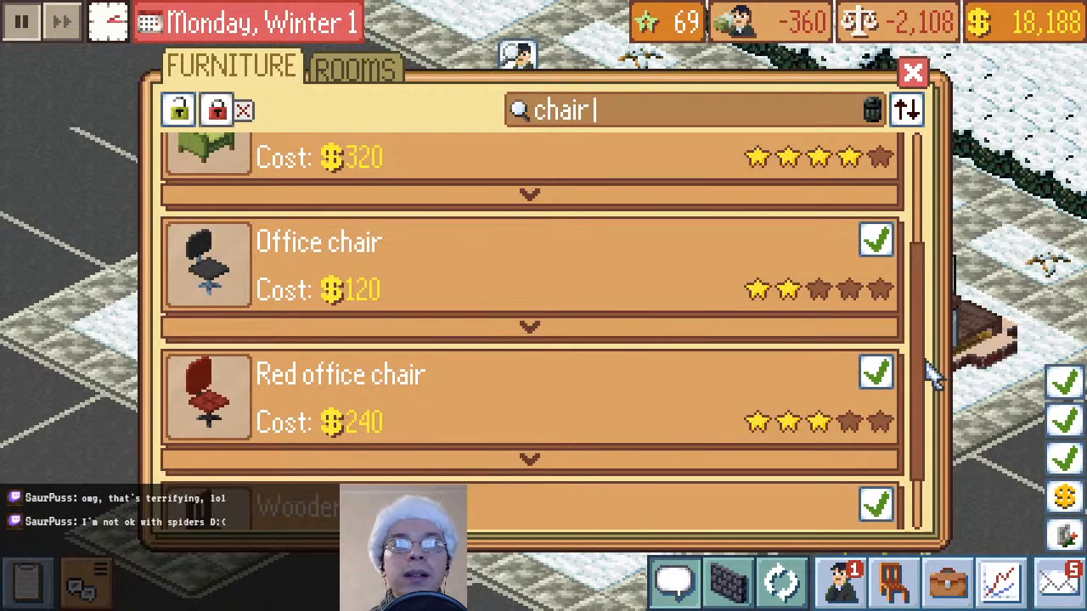
pyautogui.click(879, 374)
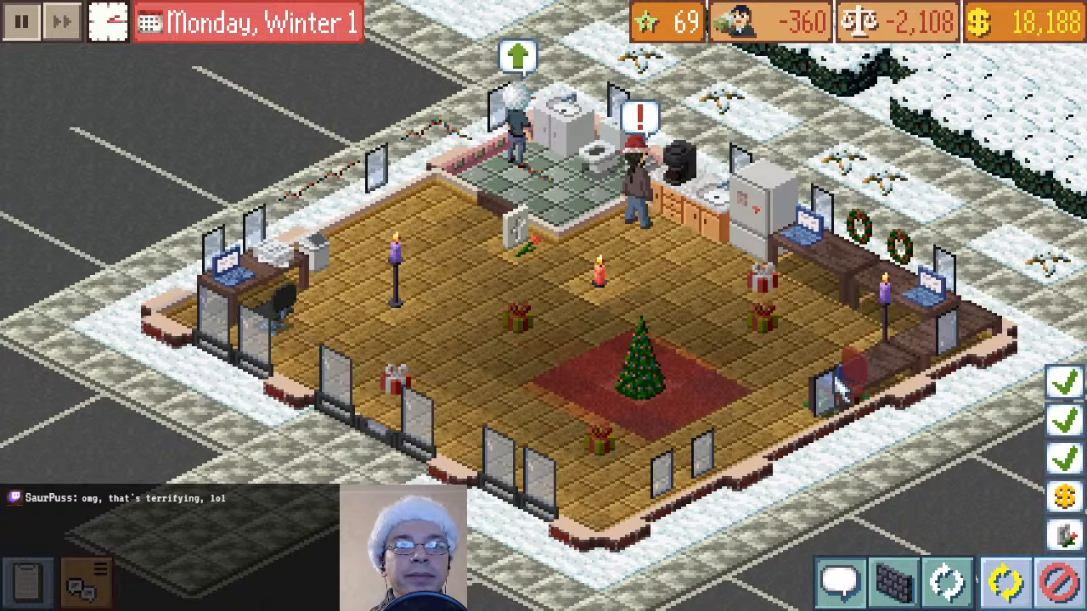
pyautogui.click(836, 386)
pyautogui.click(1059, 177)
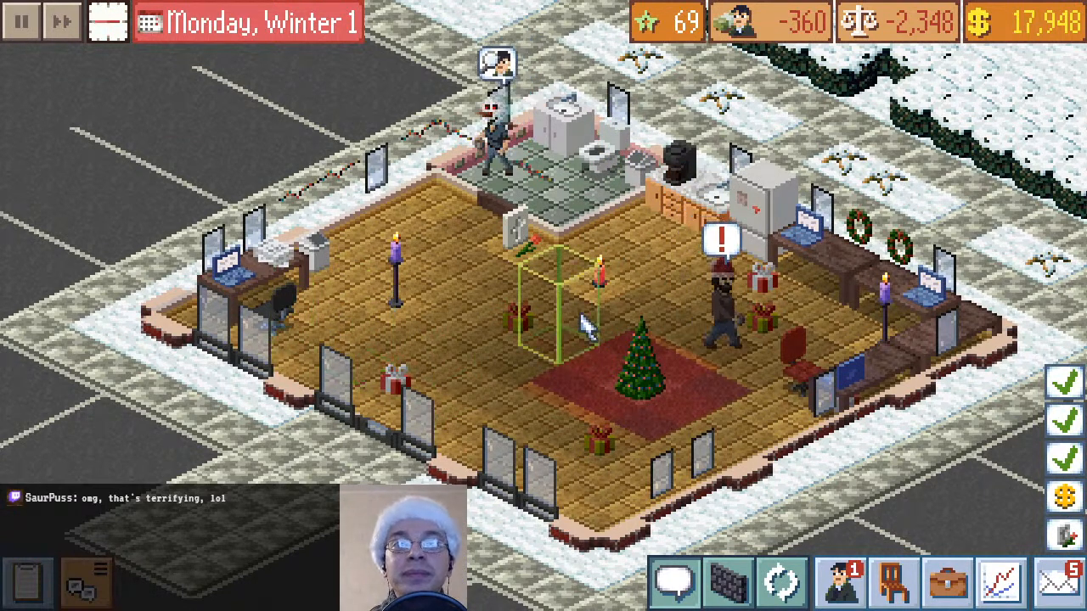
# Move the red gift standing near the fridge to the floor behind the Christmas tree, beside the red carpet
pyautogui.click(762, 276)
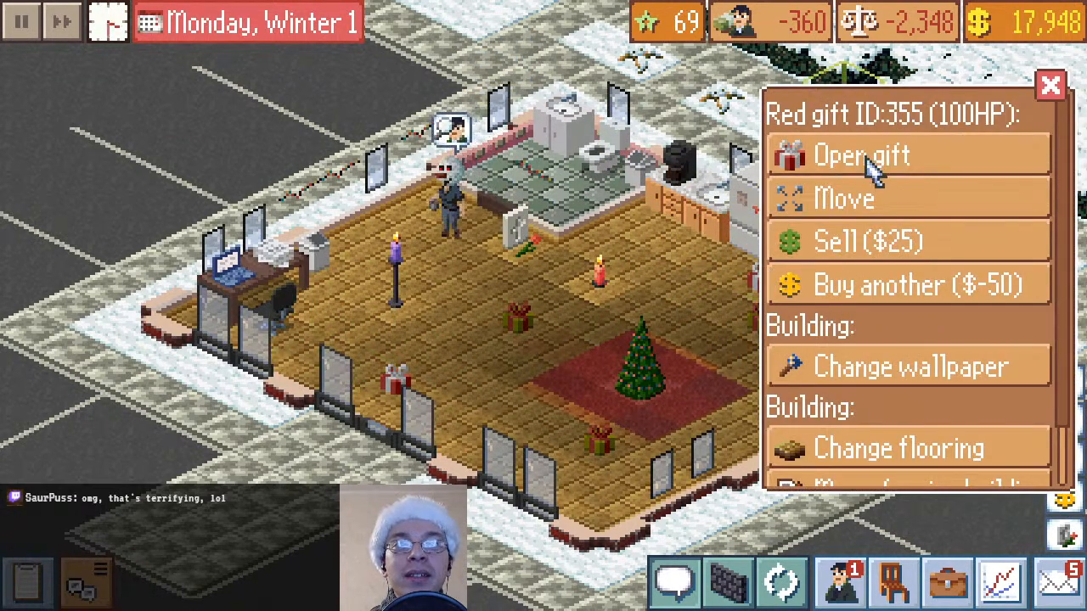
pyautogui.click(880, 196)
pyautogui.click(683, 326)
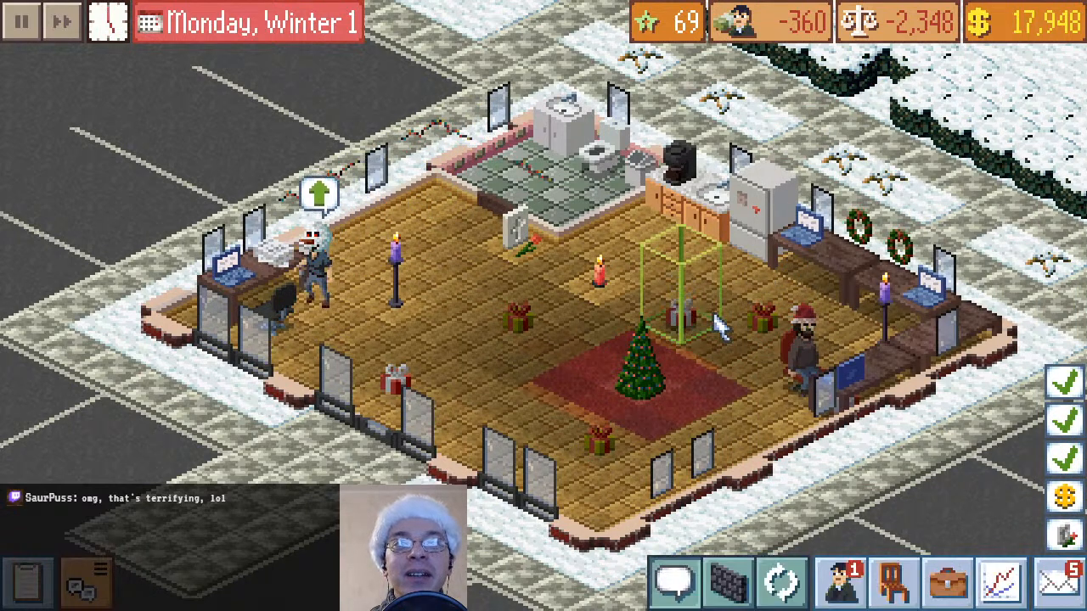
# Move the candlestand from beside the wooden tables to the front wall, next to the tall windows
pyautogui.click(898, 337)
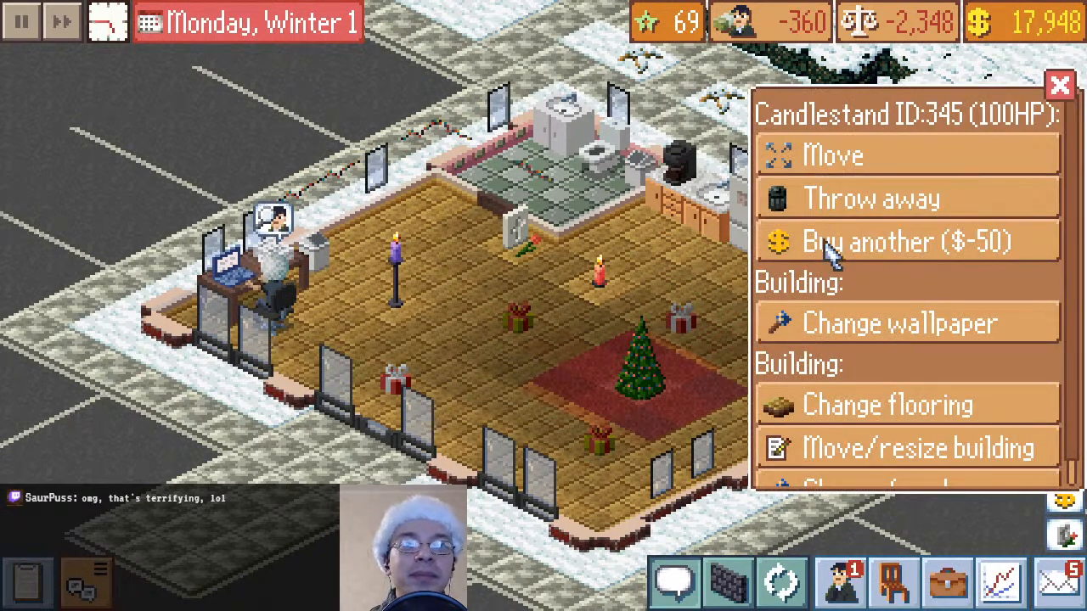
pyautogui.scroll(-1, 901, 395)
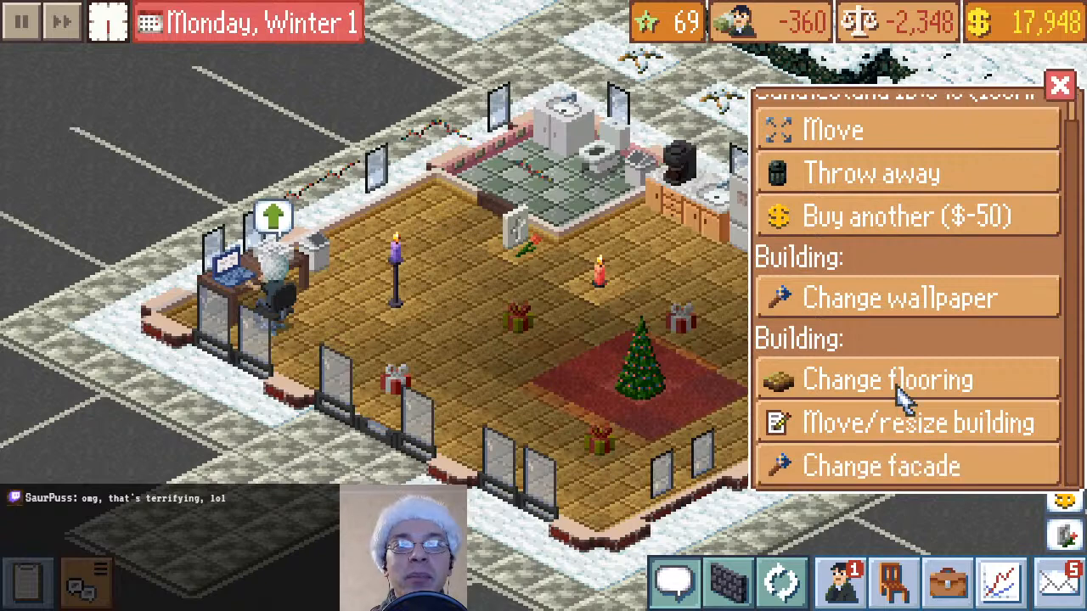
pyautogui.scroll(1, 926, 306)
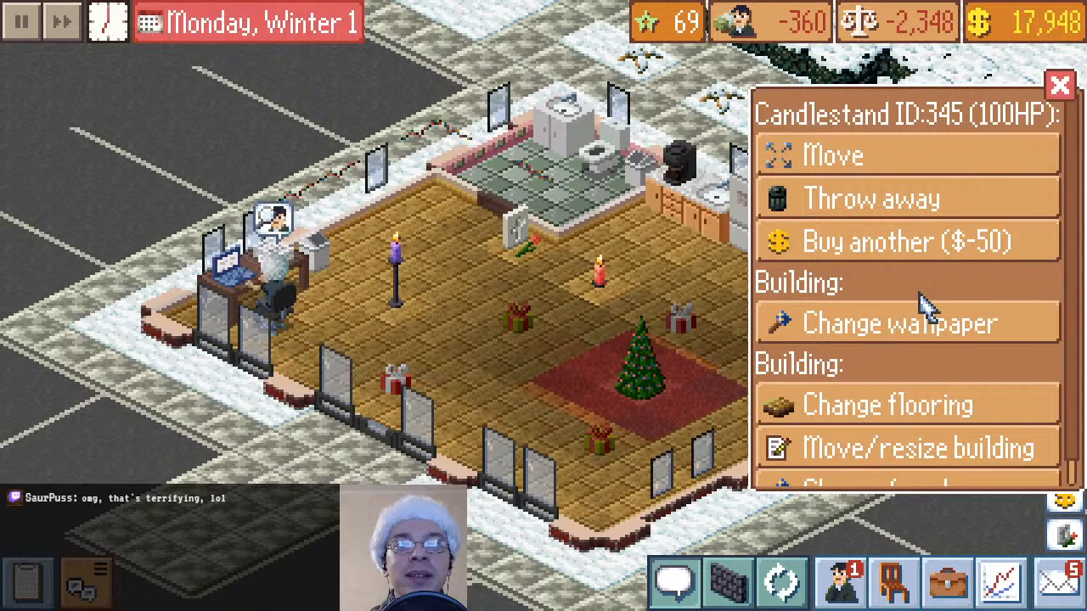
pyautogui.click(892, 168)
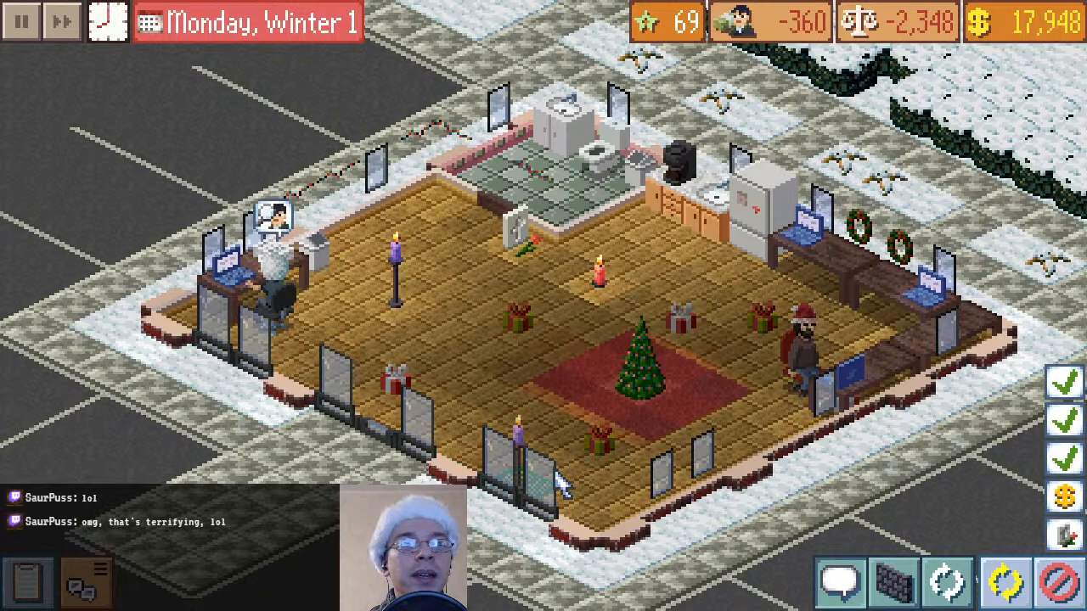
pyautogui.click(560, 484)
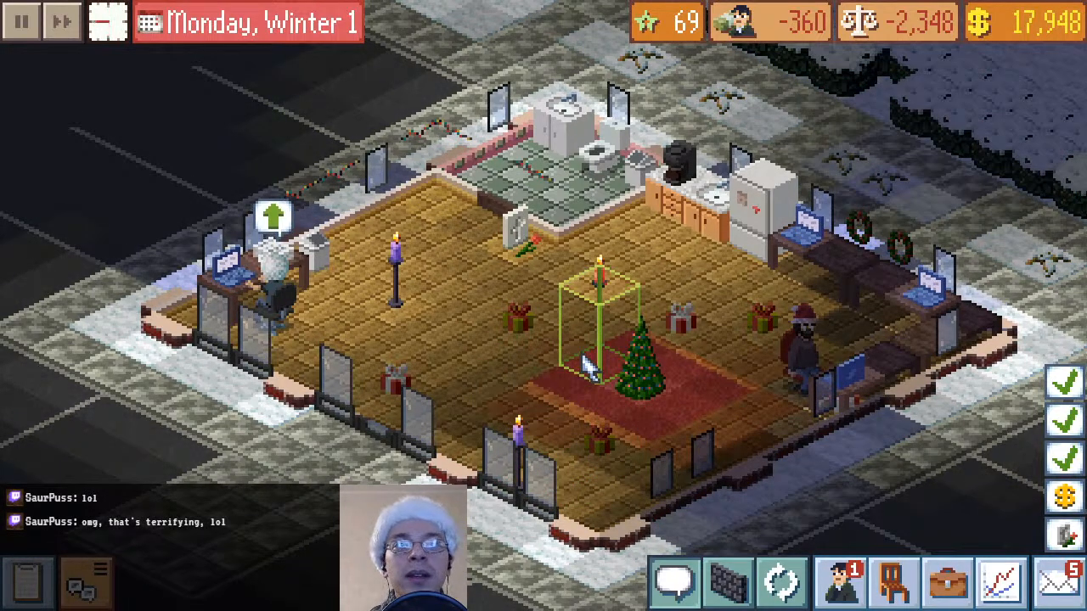
# Buy another red office chair for $240 and place it at the laptop table beside the fridge
pyautogui.click(893, 582)
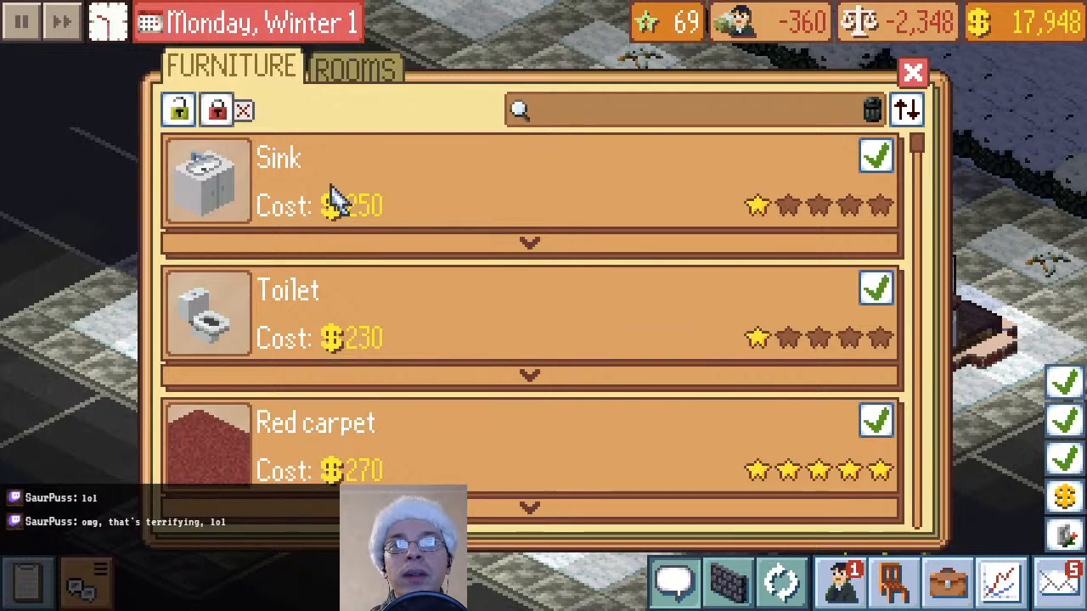
pyautogui.click(349, 72)
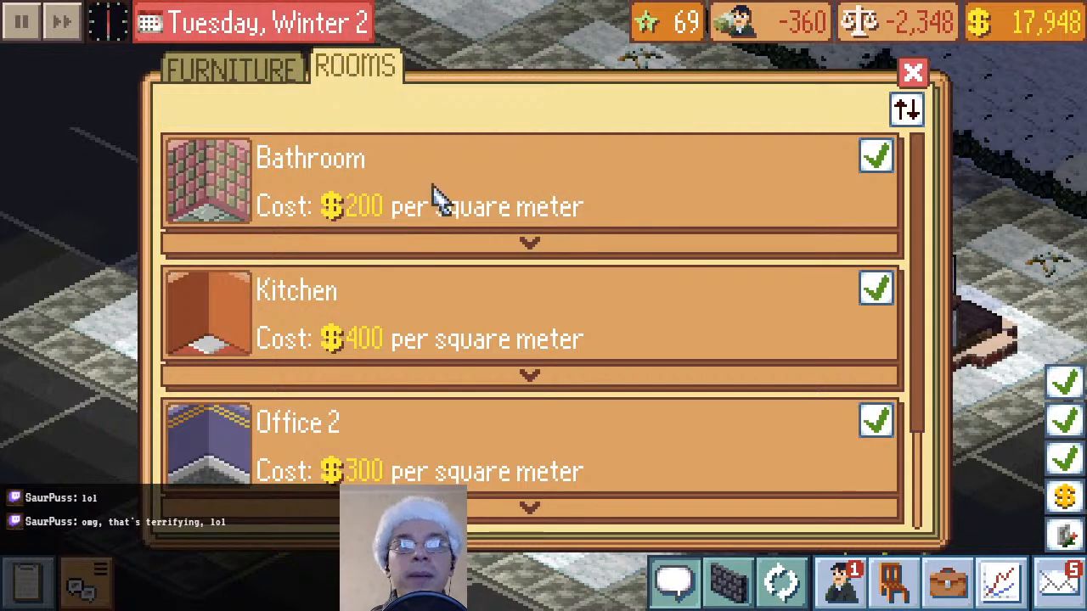
pyautogui.click(224, 75)
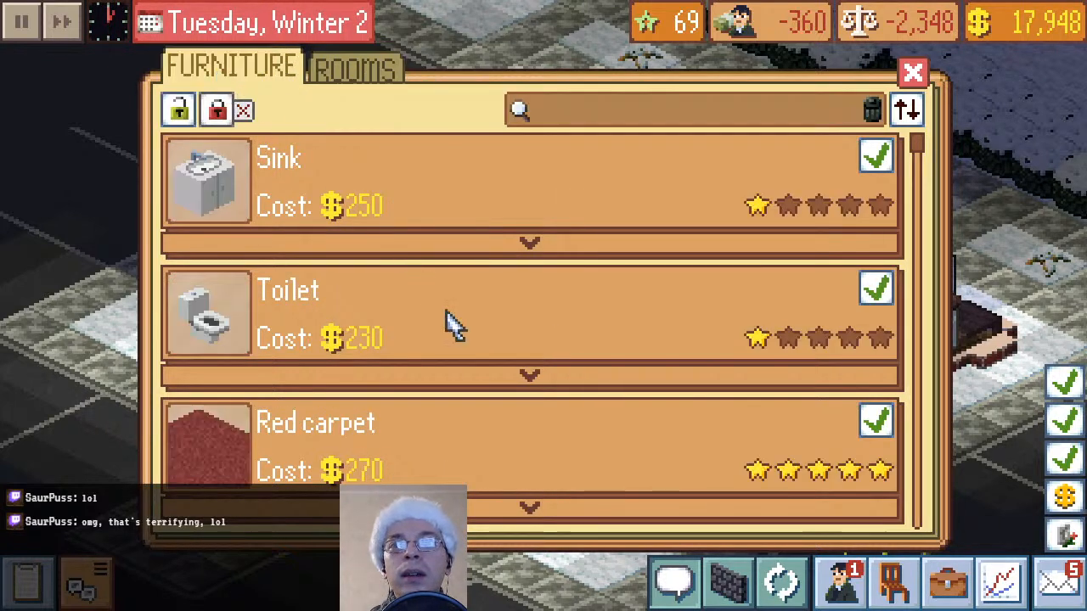
pyautogui.scroll(-3, 484, 353)
pyautogui.scroll(-3, 536, 395)
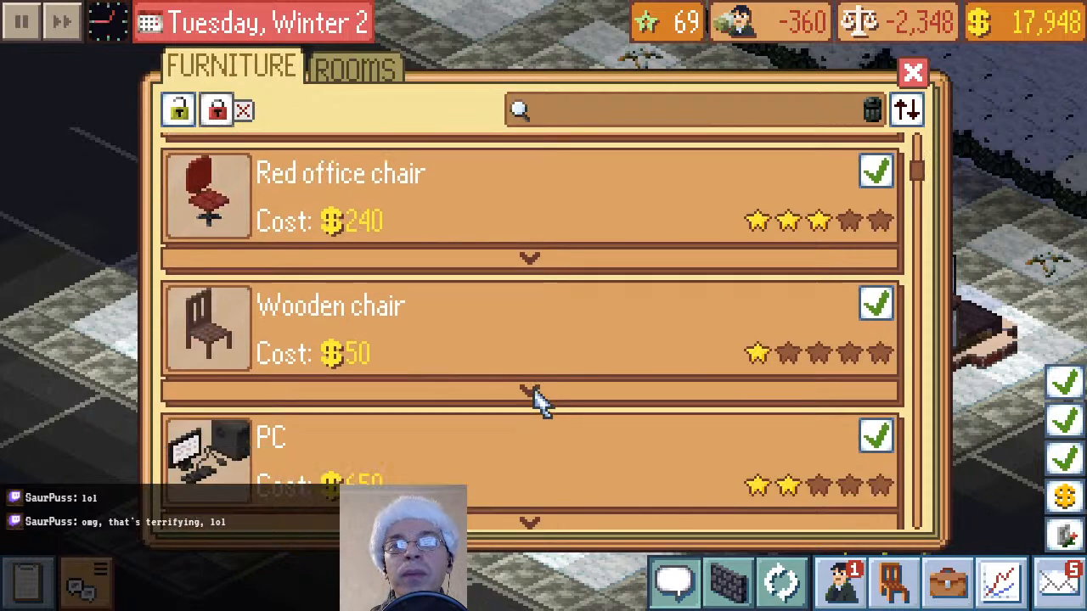
pyautogui.click(877, 166)
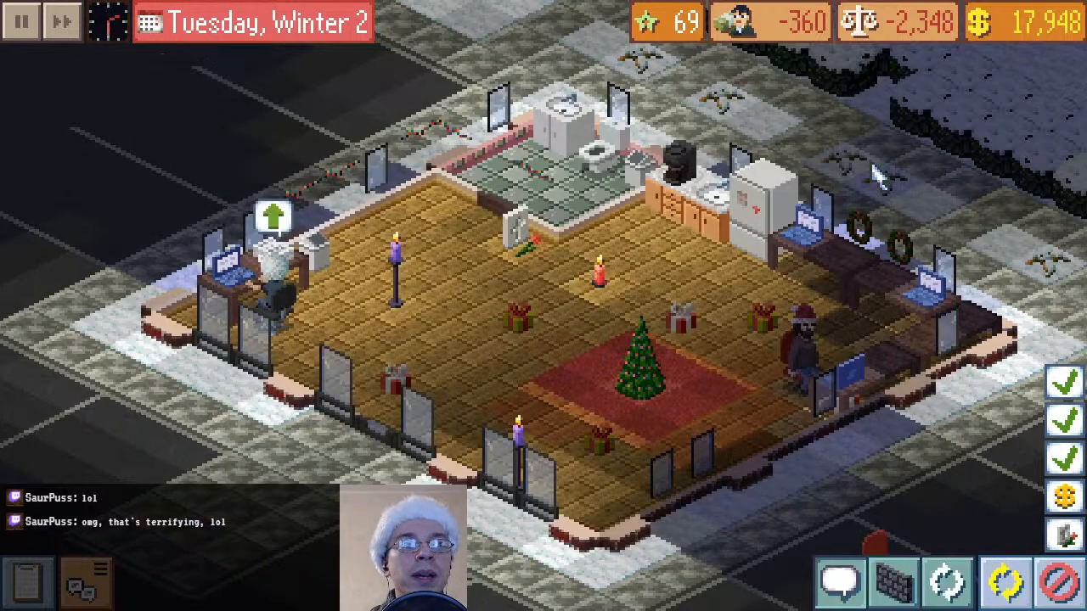
pyautogui.click(759, 270)
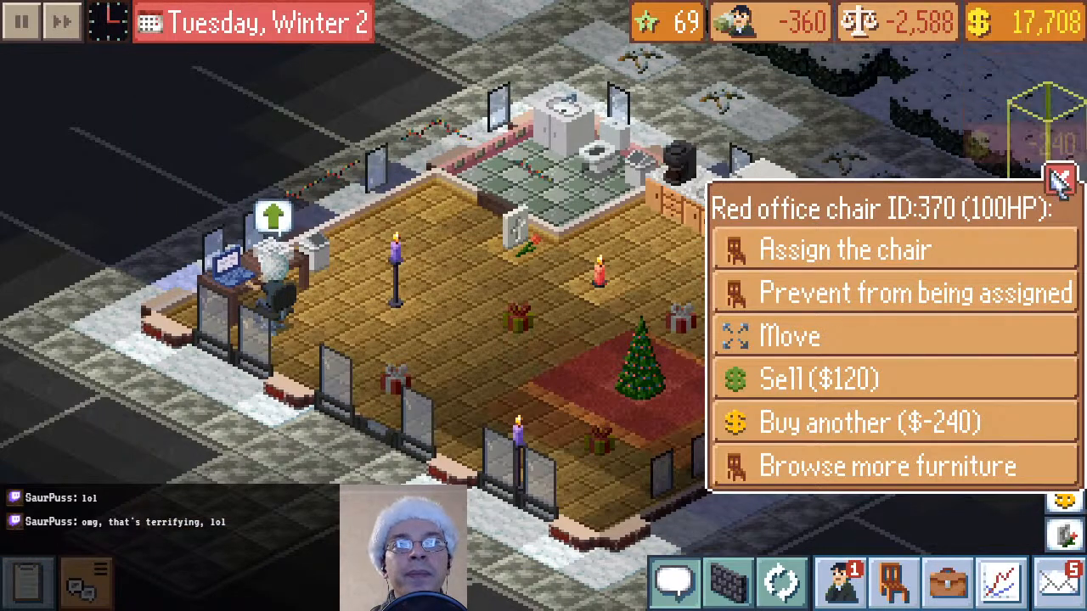
pyautogui.click(1061, 178)
# Buy a copy of the red office chair beside the fridge for $240 and place it by the second back-wall laptop
pyautogui.click(773, 270)
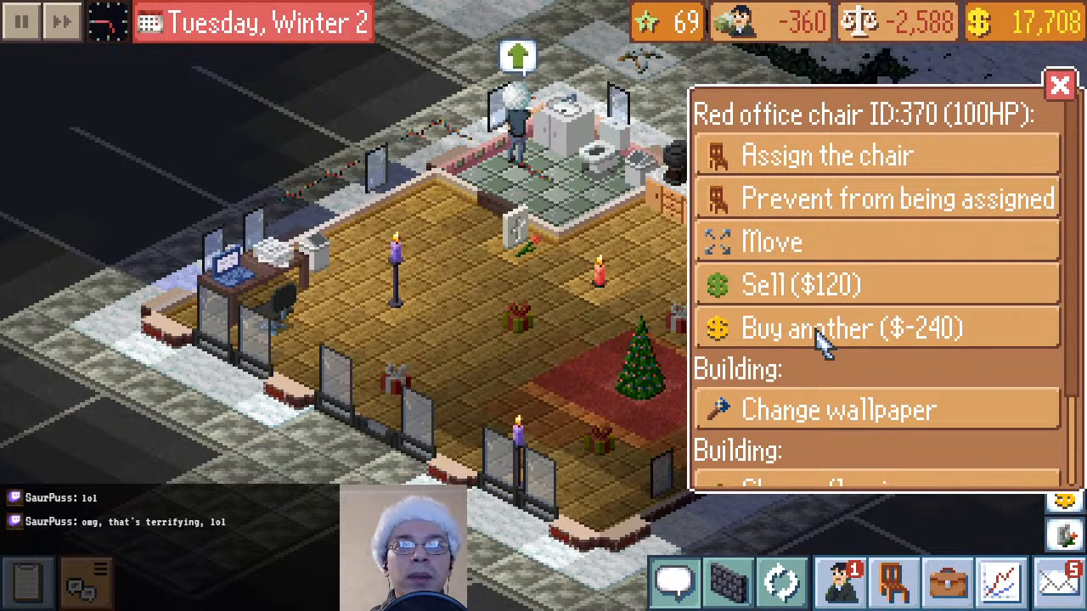
pyautogui.click(821, 337)
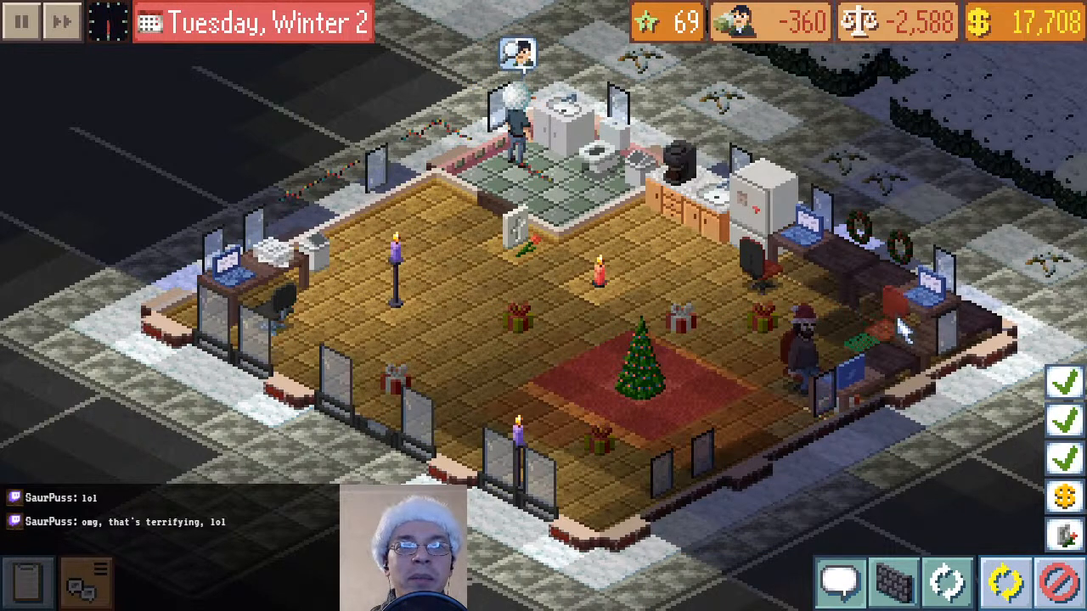
pyautogui.click(902, 328)
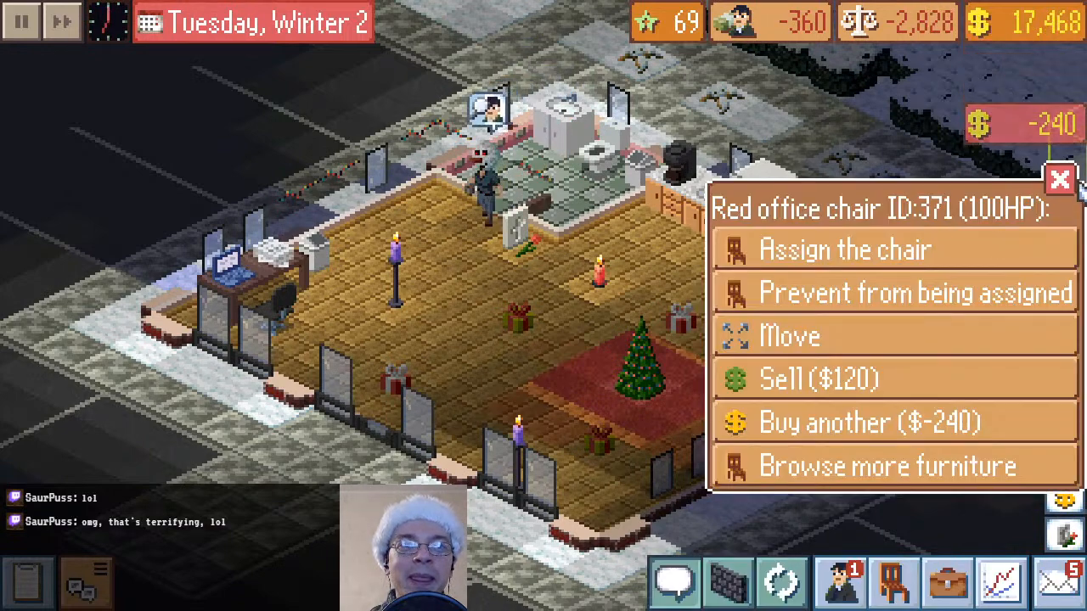
pyautogui.click(1060, 180)
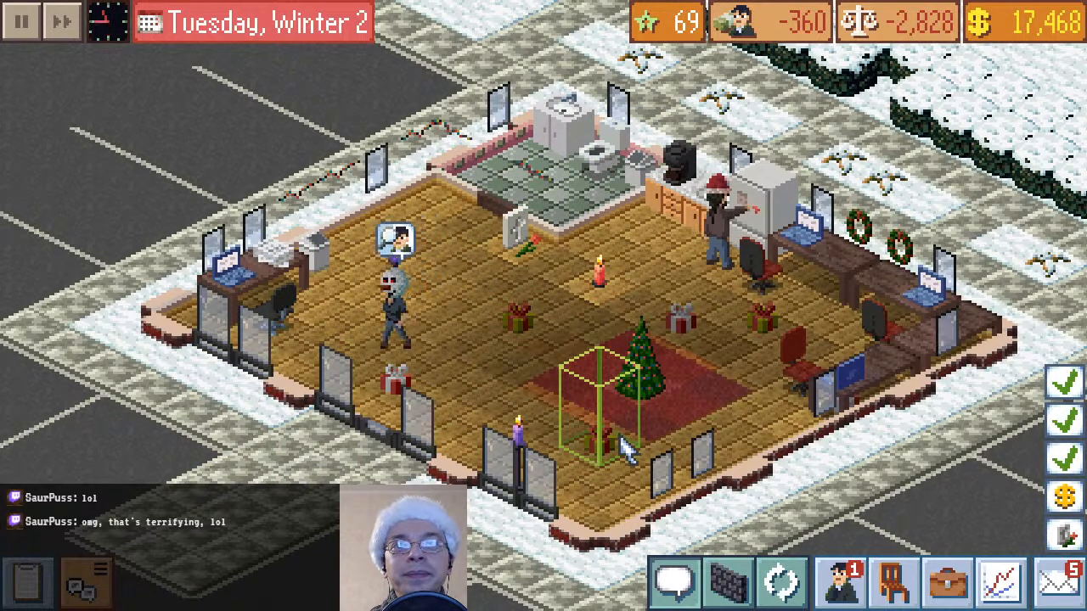
# Order the smoking fridge beside the kitchen counter to be fixed
pyautogui.scroll(1, 626, 450)
pyautogui.scroll(-1, 626, 450)
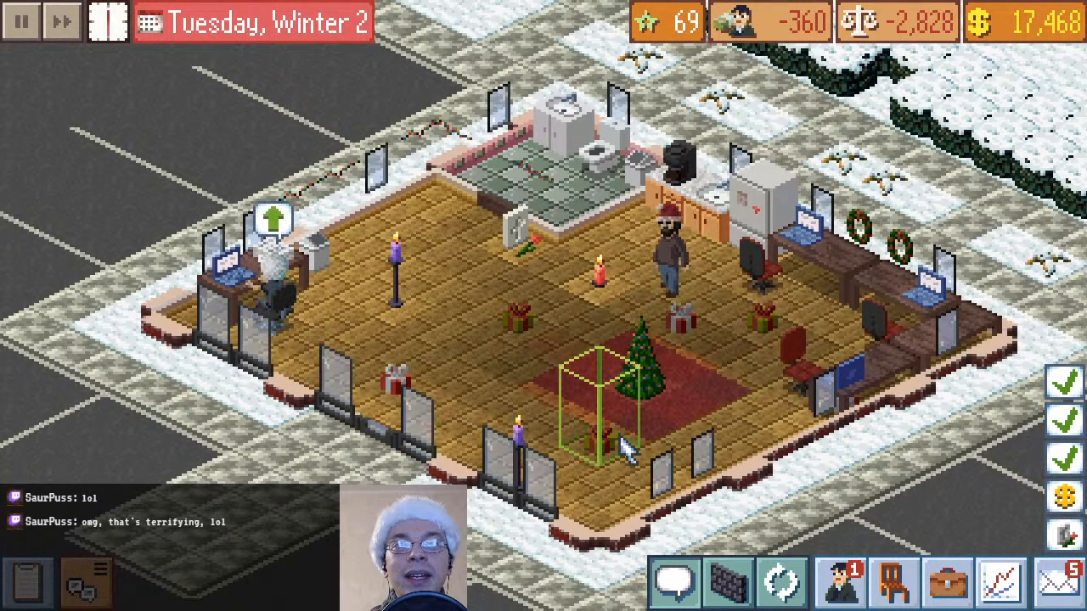
pyautogui.scroll(1, 625, 450)
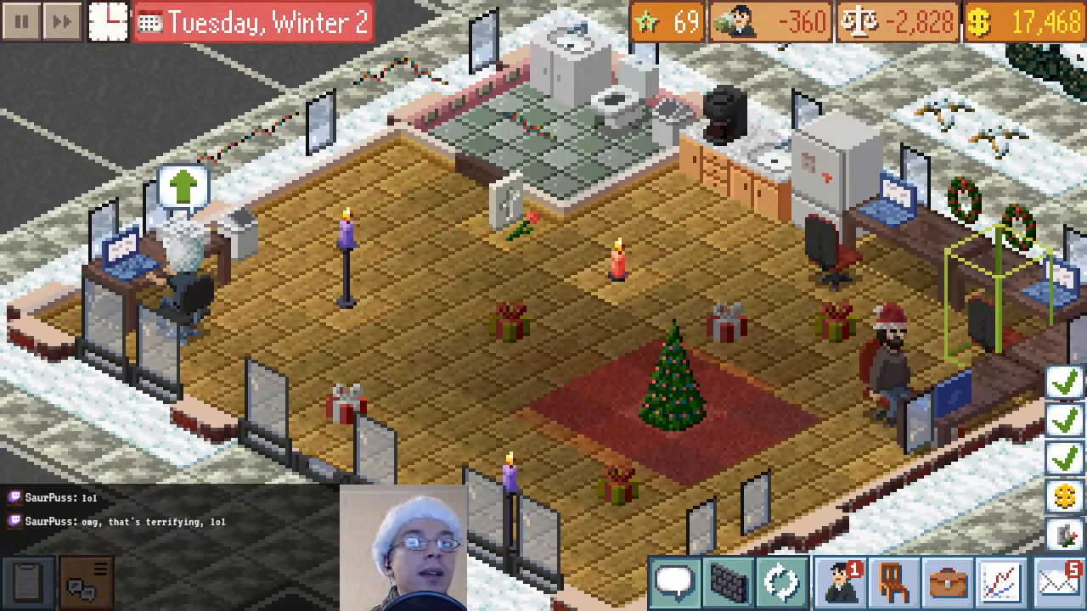
pyautogui.moveTo(626, 317); pyautogui.dragTo(589, 402)
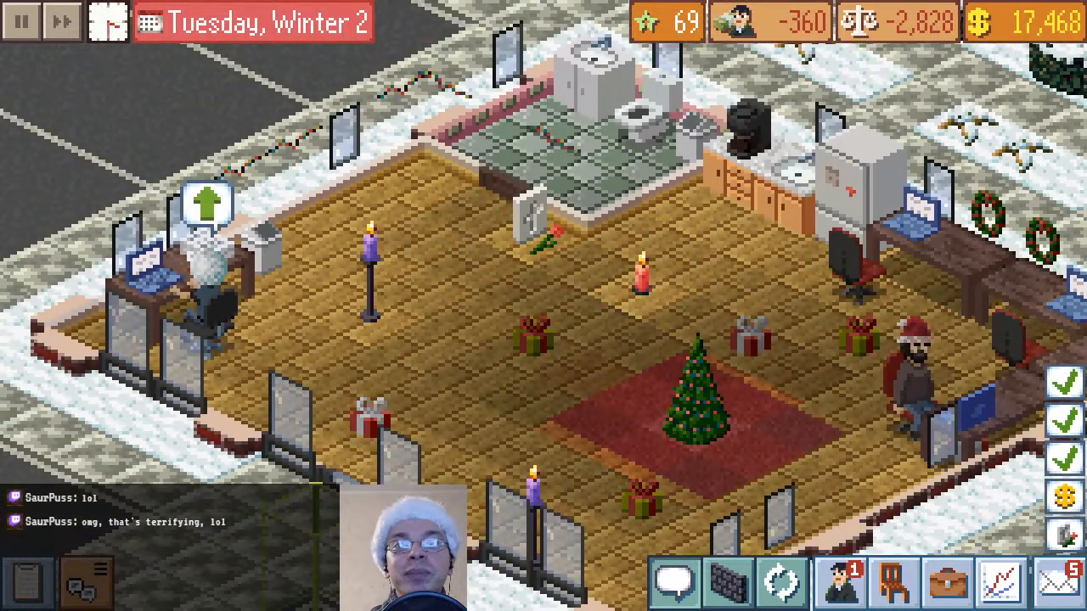
pyautogui.moveTo(811, 390); pyautogui.dragTo(722, 543)
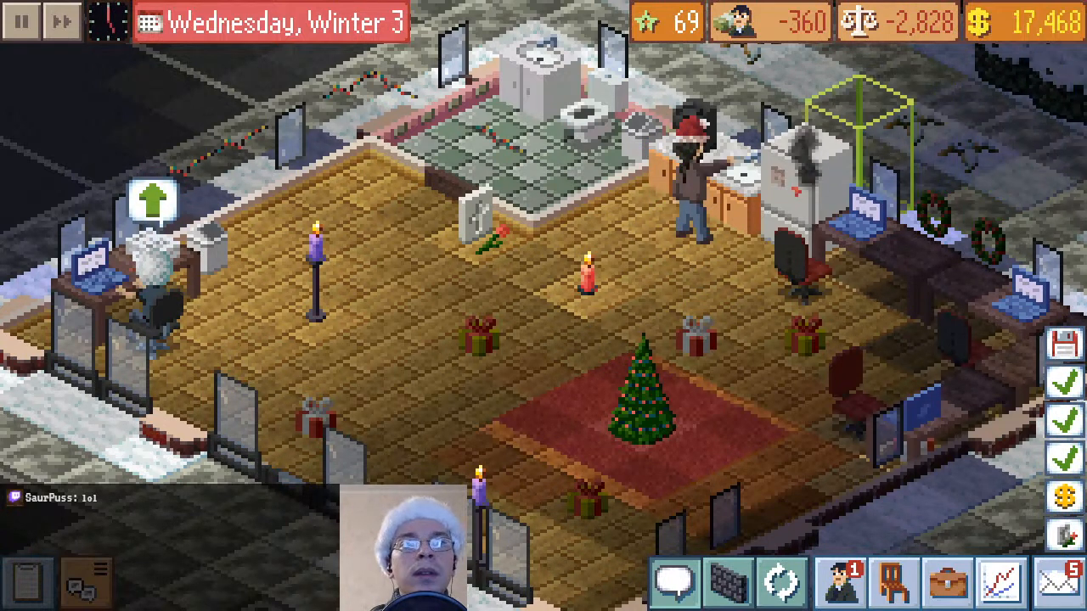
pyautogui.click(806, 212)
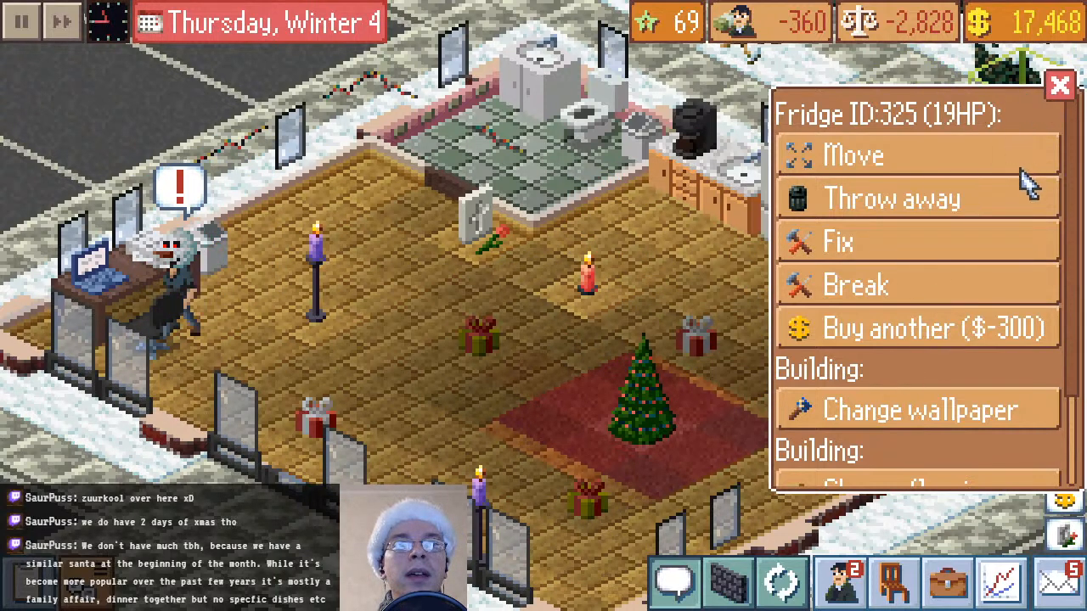
pyautogui.click(953, 242)
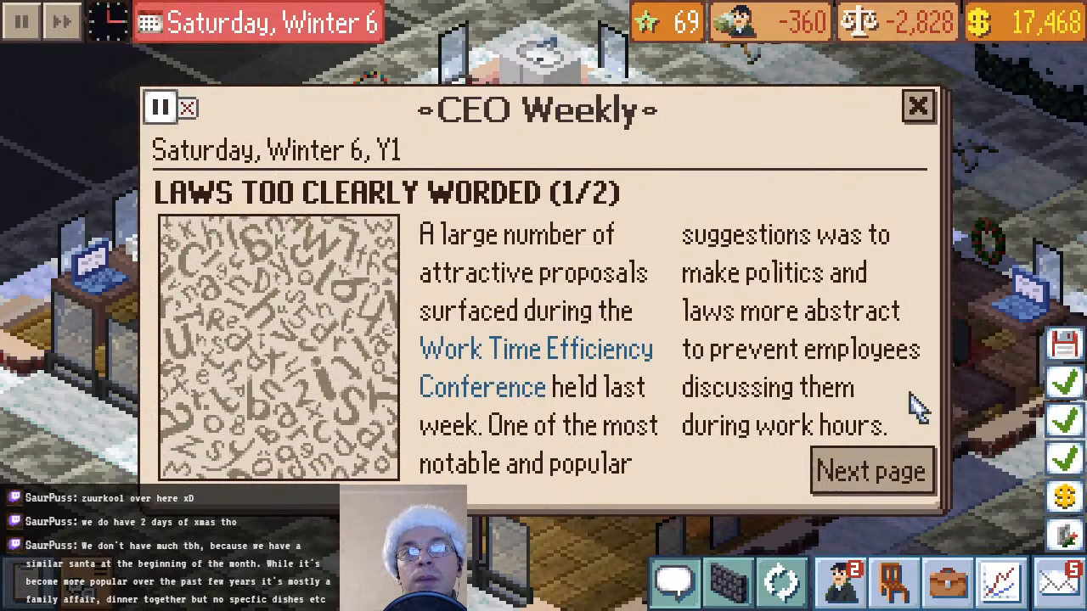
# Close the CEO Weekly newspaper and the weekly finances report
pyautogui.click(917, 106)
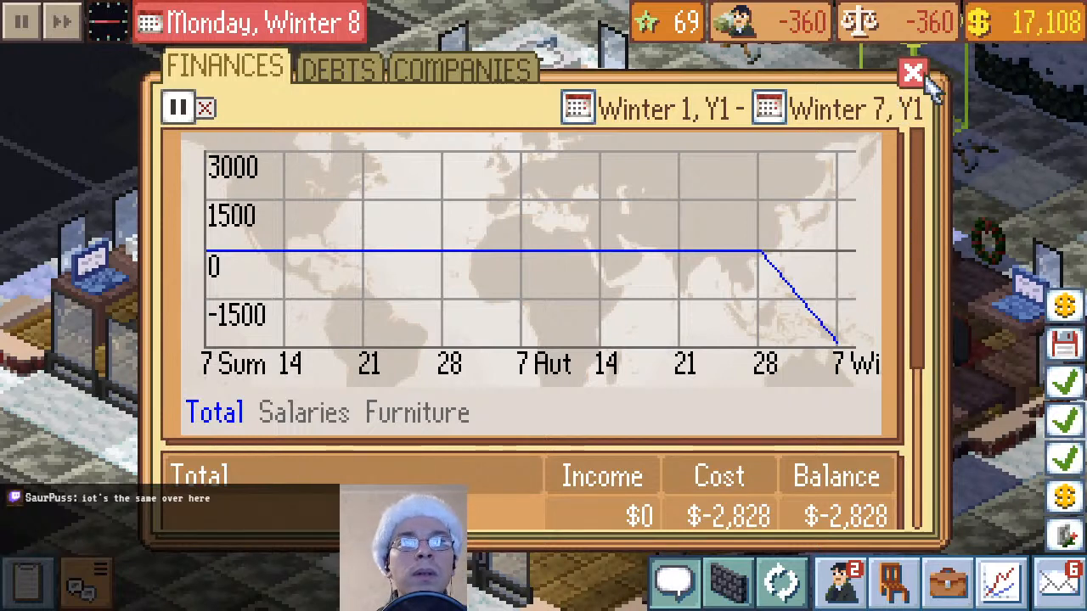
pyautogui.click(913, 73)
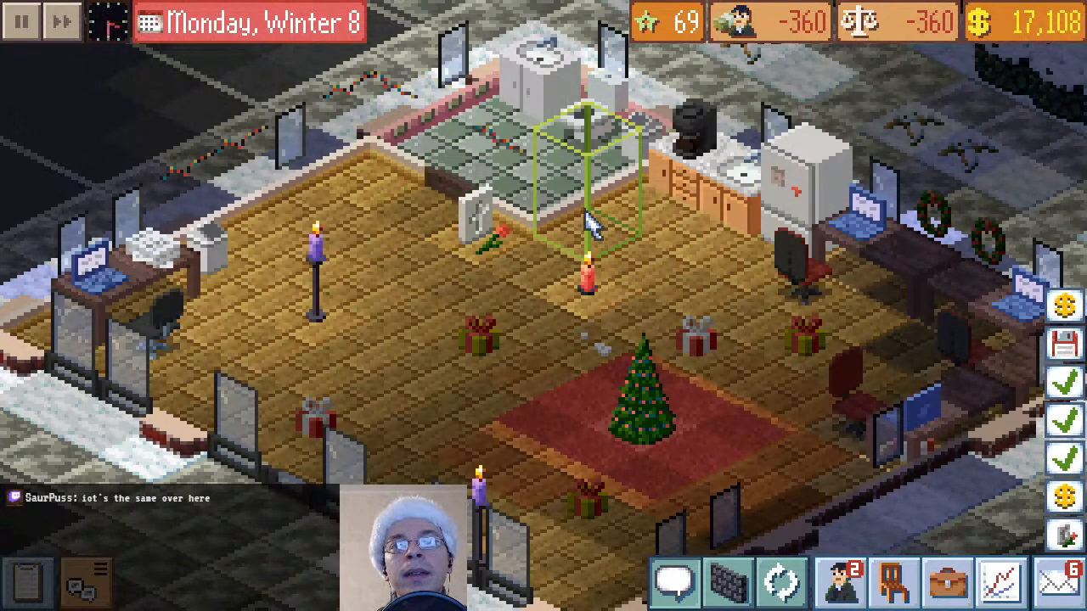